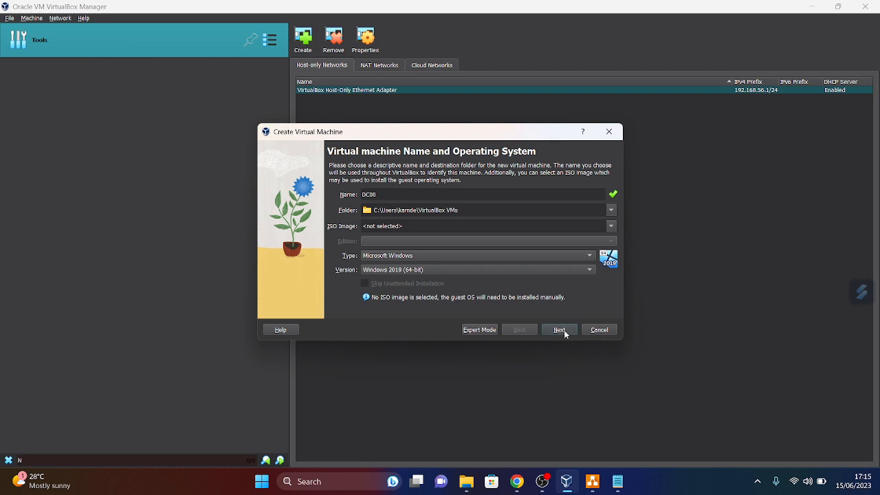
- Set DC00's base memory to 2030 MB and continue to the virtual hard disk step
left_click(565, 334)
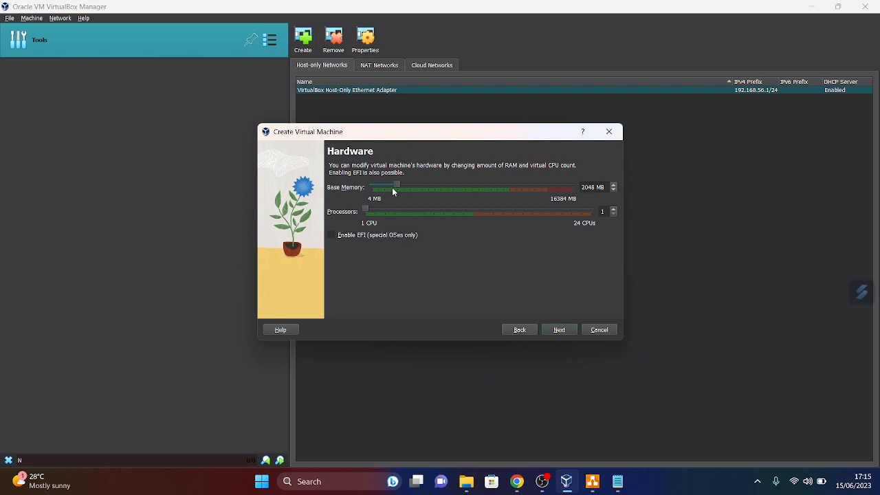
left_click(615, 191)
left_click(616, 193)
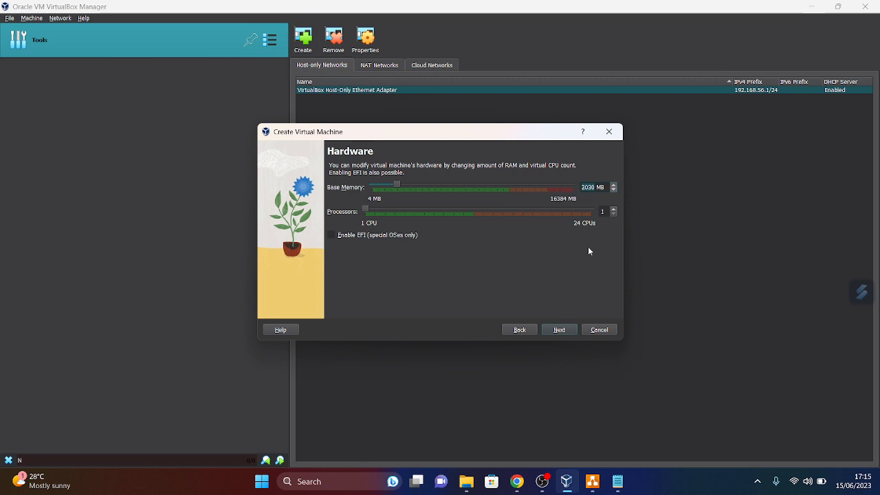
left_click(560, 330)
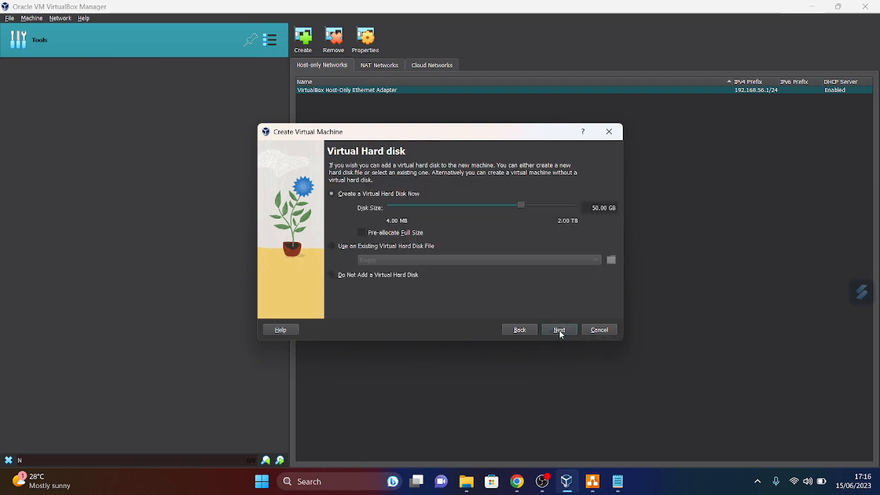
- Set DC00's virtual hard disk to 31.48 GB and finish creating the machine
left_click(518, 333)
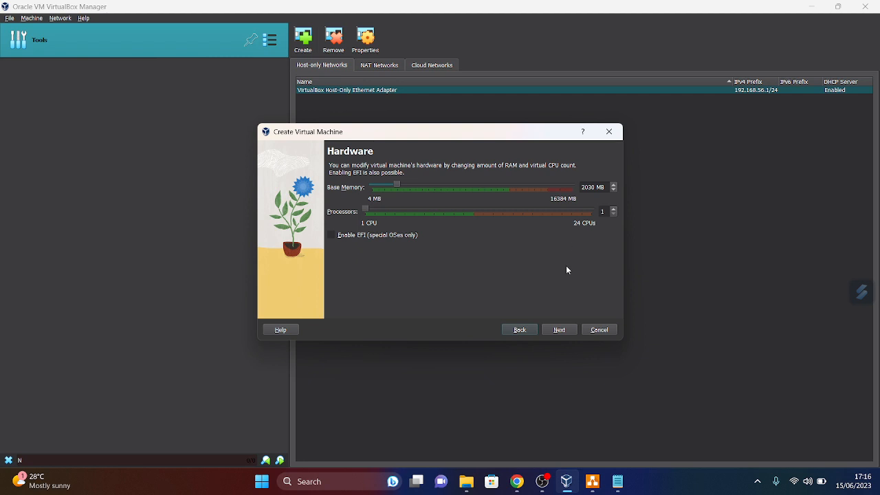
left_click(562, 330)
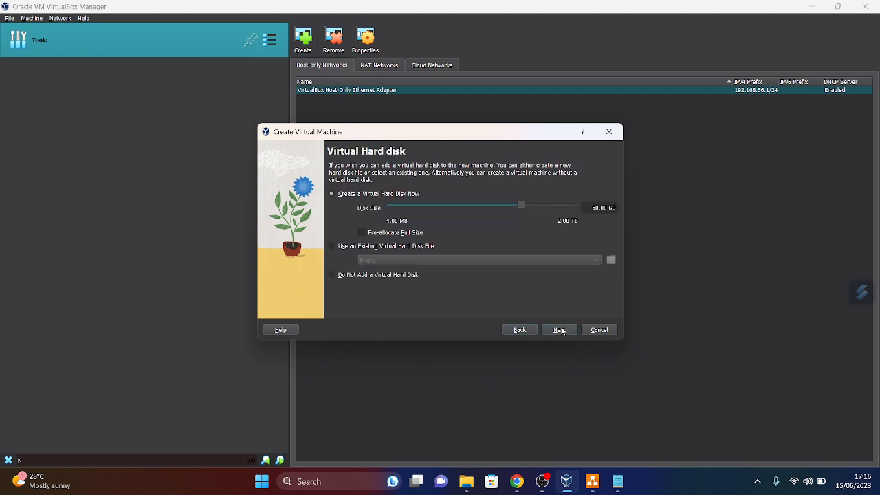
left_click(499, 206)
left_click_drag(511, 208, 515, 207)
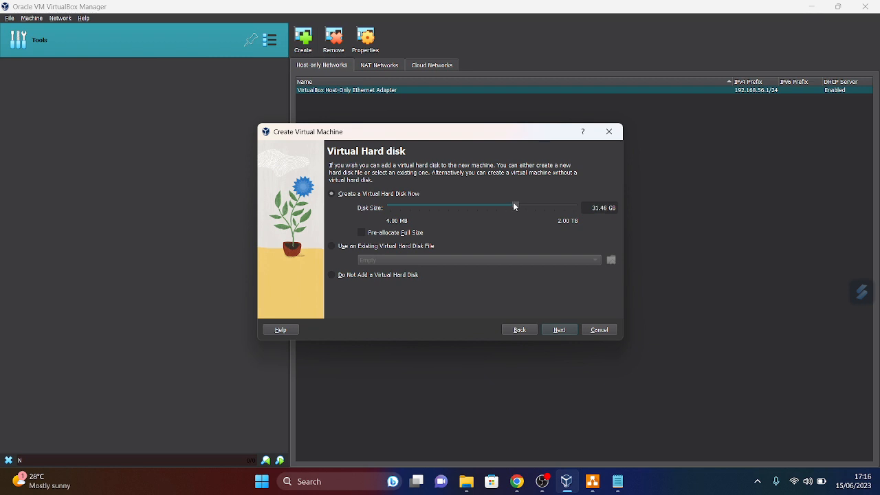
left_click(559, 333)
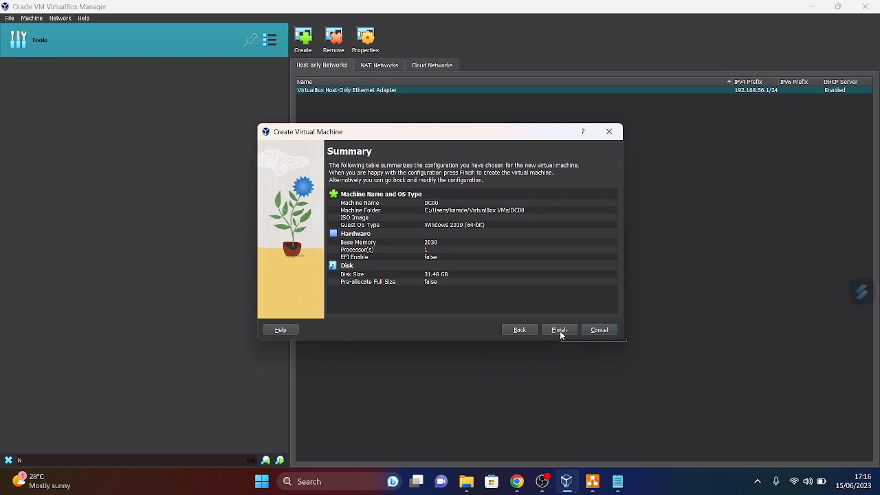
left_click(560, 333)
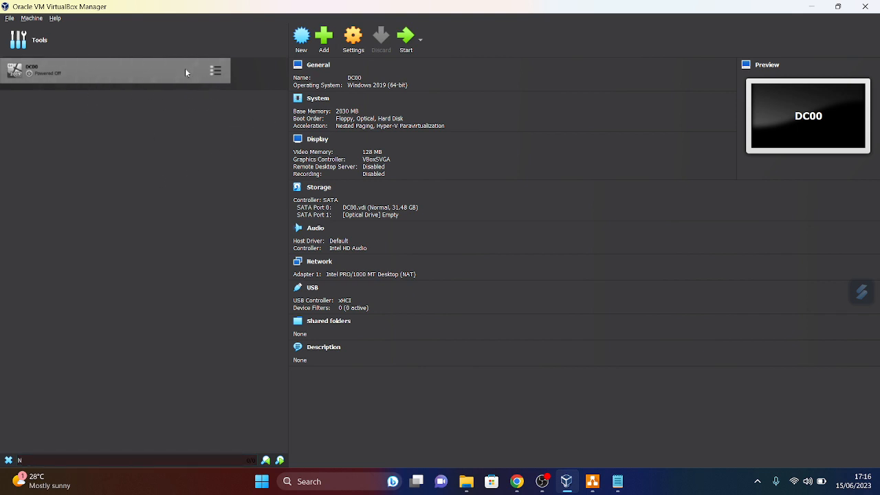
- Mount the 5.26 GB Windows Server evaluation ISO in DC00's empty optical drive and save
left_click(355, 41)
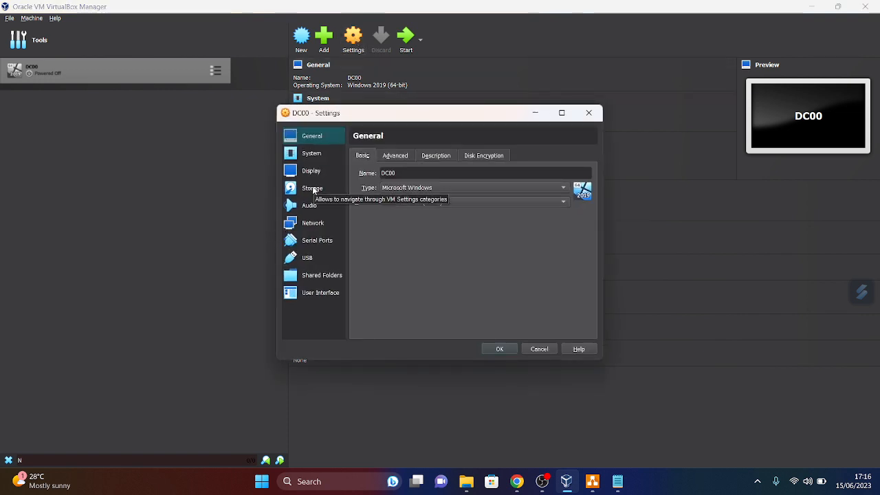
left_click(313, 189)
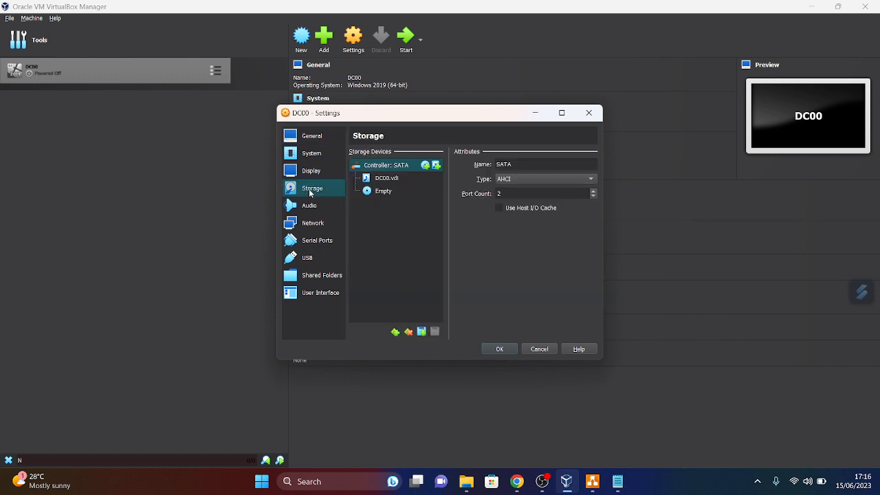
left_click(382, 193)
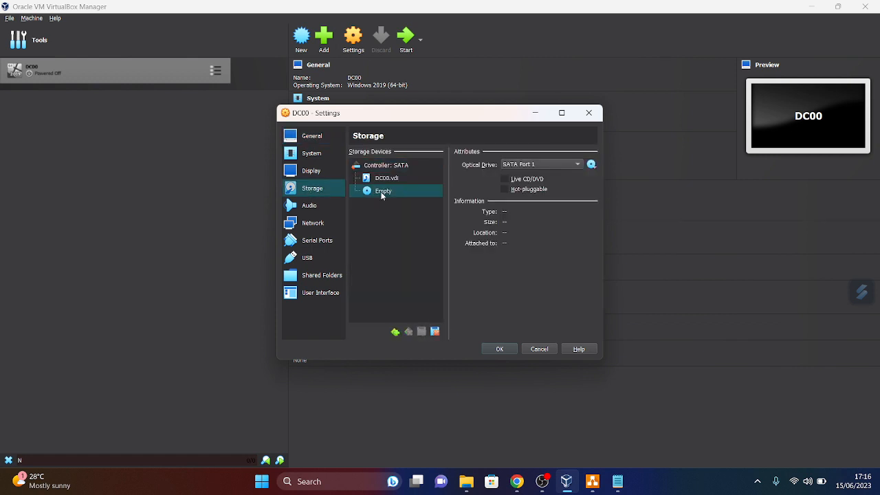
left_click(594, 167)
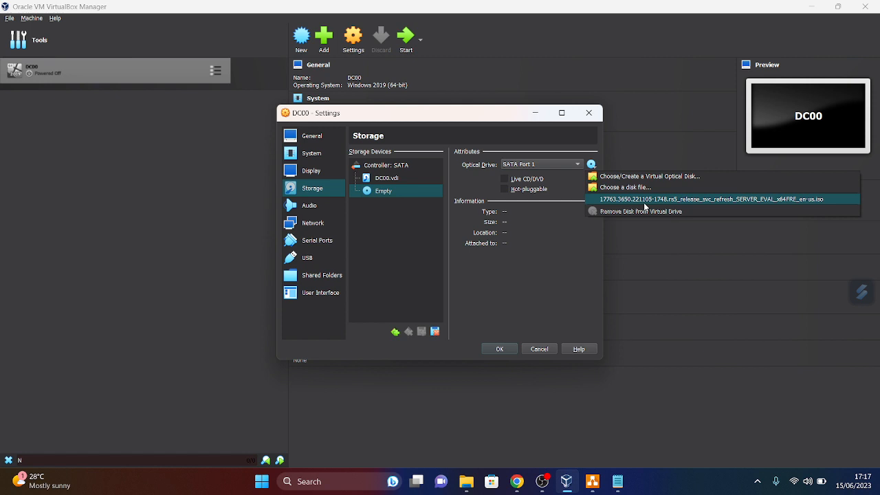
left_click(642, 200)
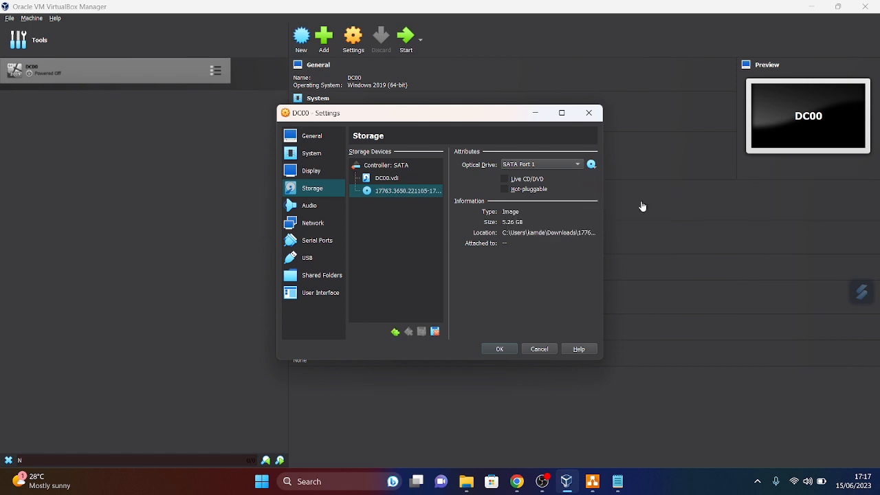
left_click(499, 351)
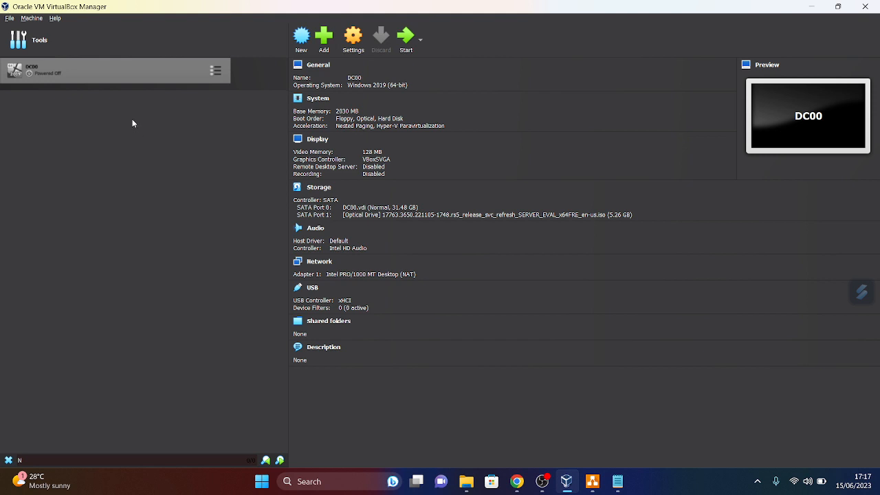
- Power on DC00, bring its booting window forward, and dismiss the notification panel
left_click(407, 41)
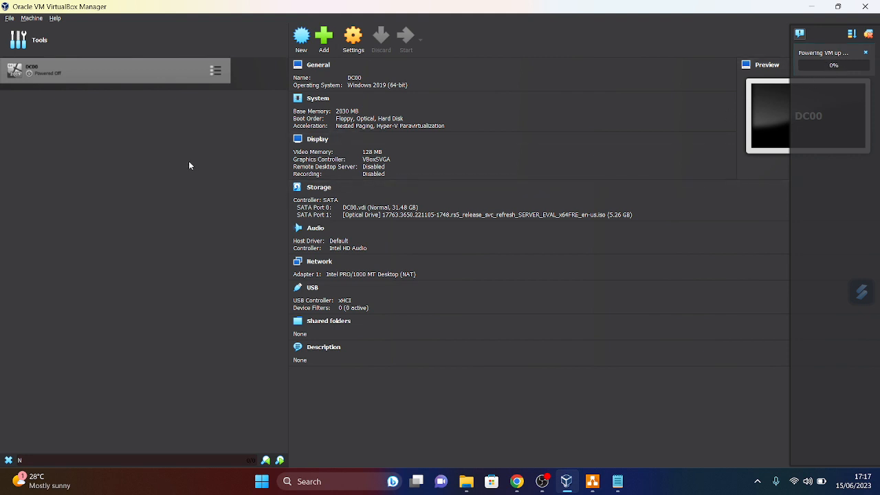
left_click(594, 481)
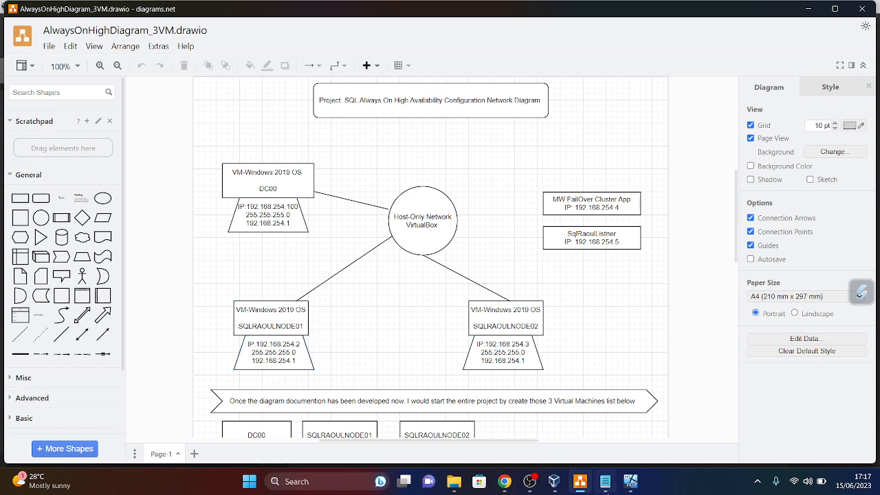
left_click(608, 487)
left_click(631, 482)
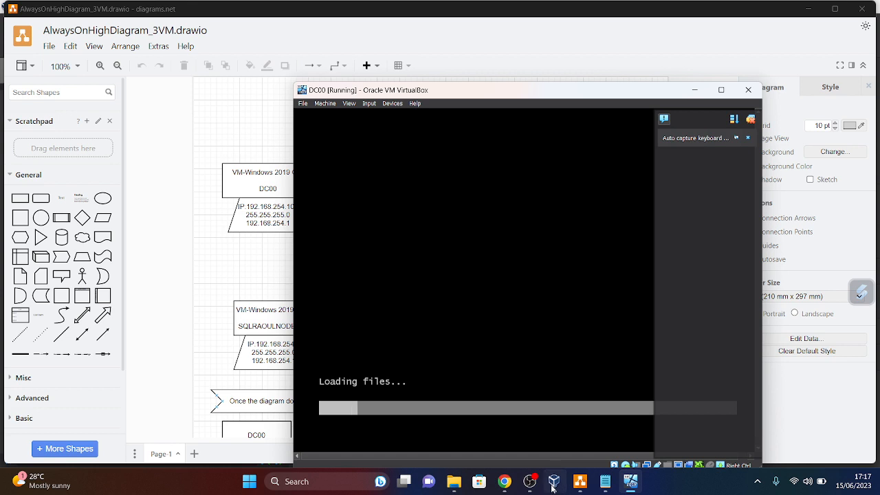
mouse_move(629, 488)
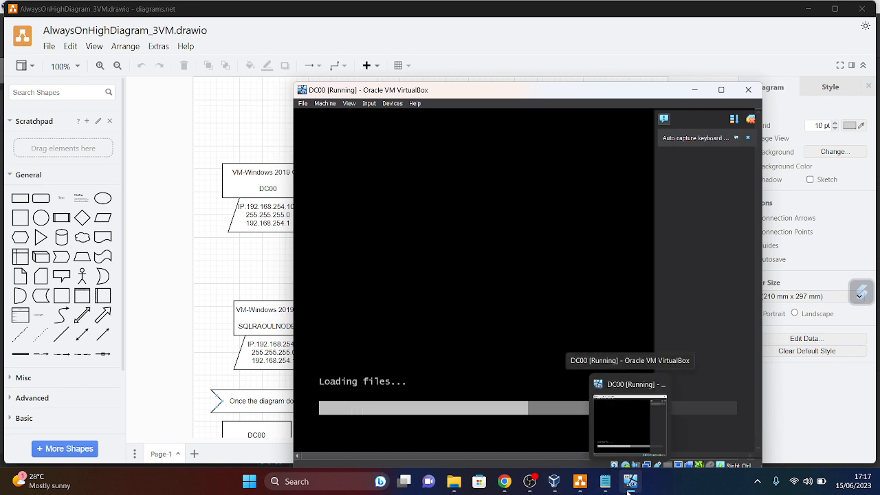
left_click(630, 489)
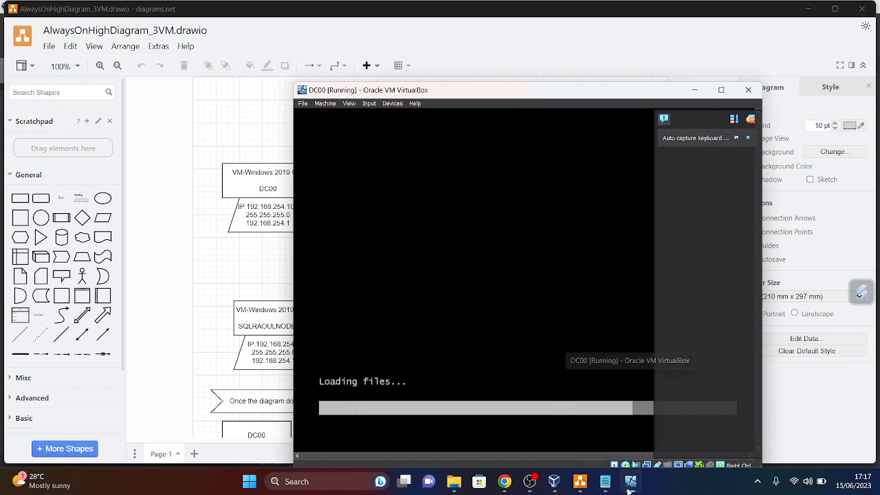
left_click(630, 489)
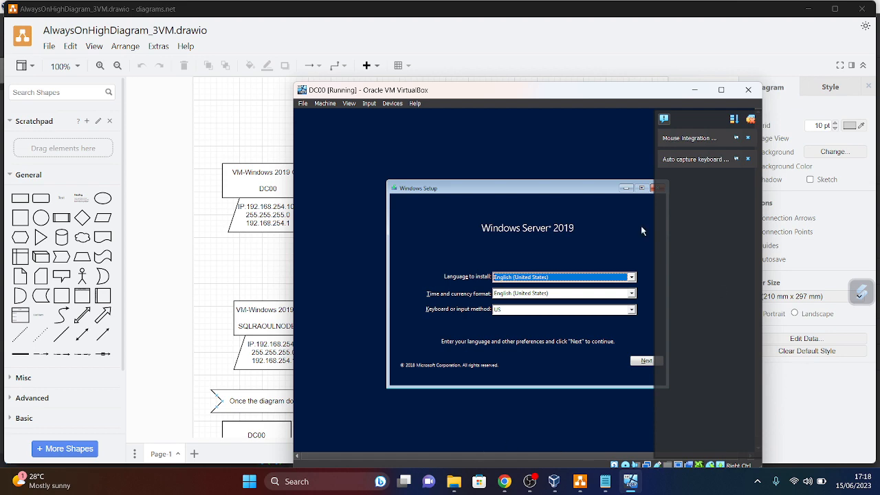
left_click(752, 125)
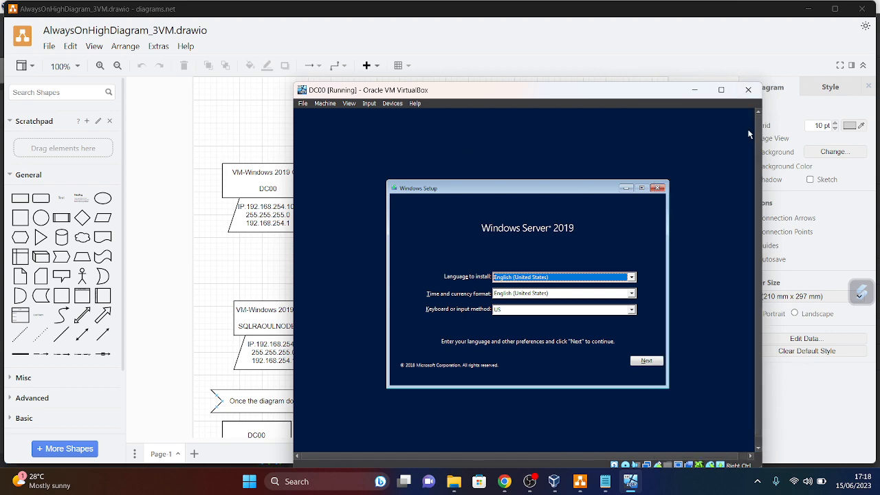
- Clear the other windows, accept default language settings, and start the Windows Server installation
left_click(809, 8)
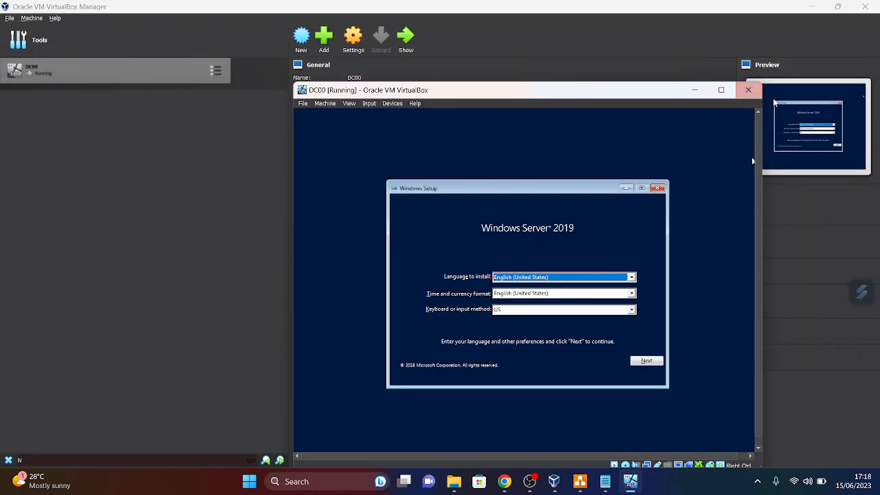
left_click(811, 6)
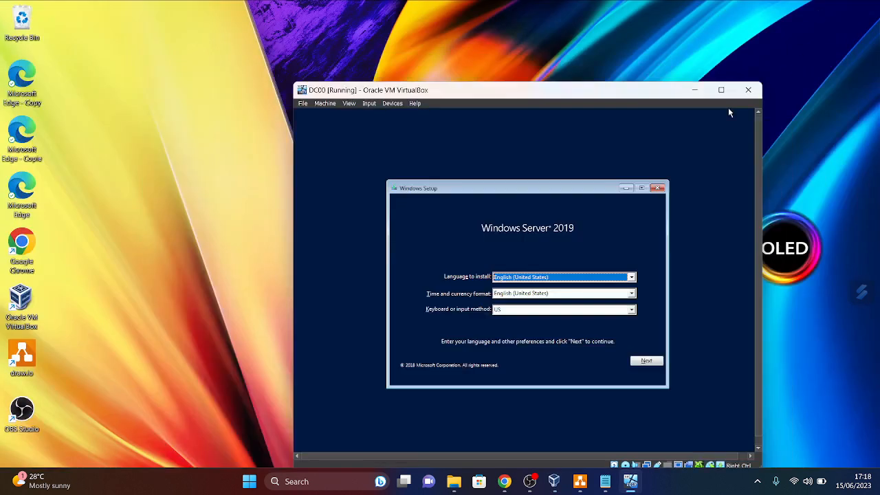
left_click_drag(594, 91, 473, 36)
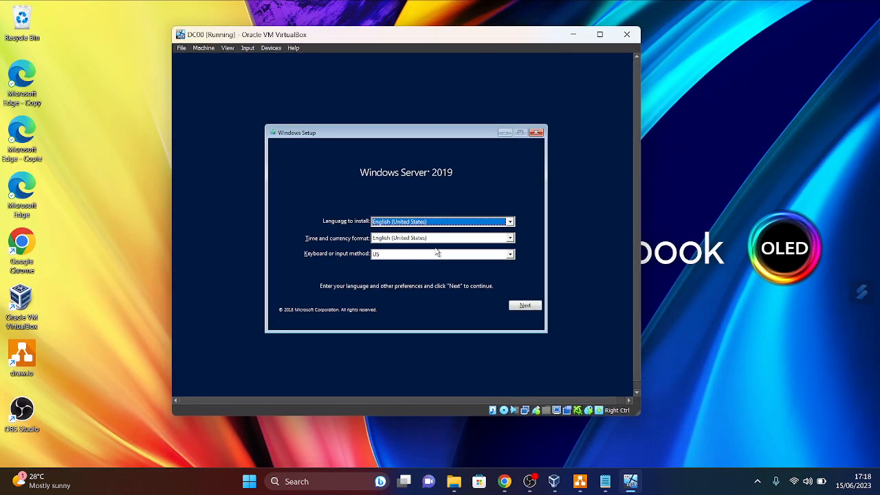
left_click(525, 304)
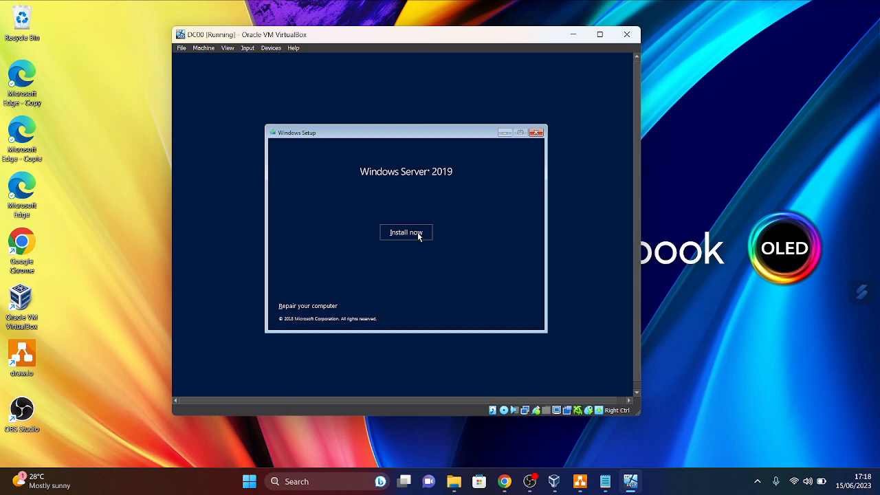
left_click(418, 233)
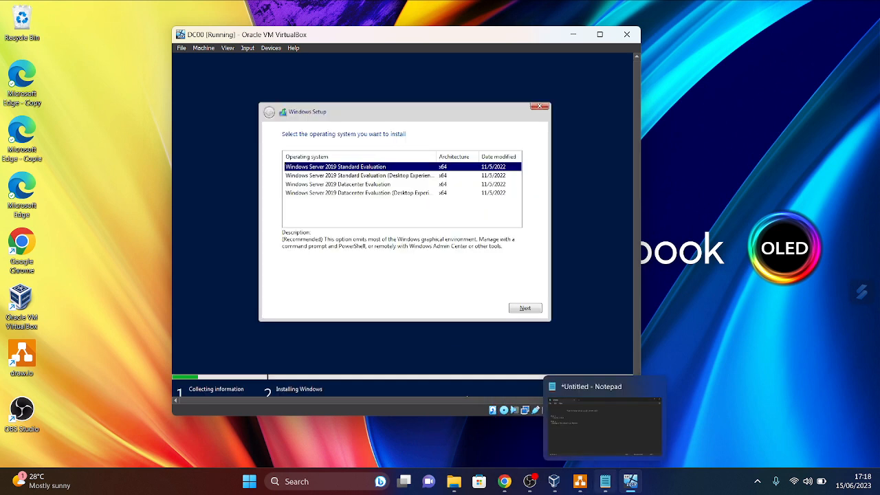
- Choose Datacenter Evaluation with Desktop Experience and accept the license terms
left_click(357, 193)
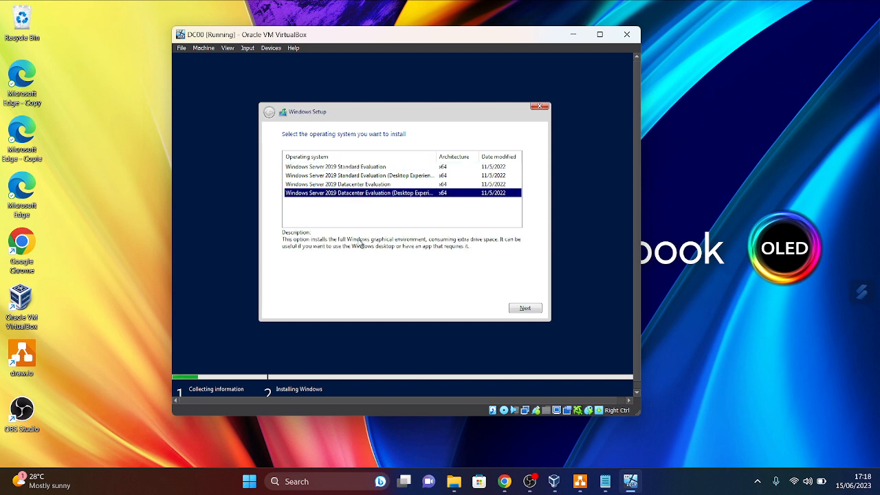
left_click(528, 310)
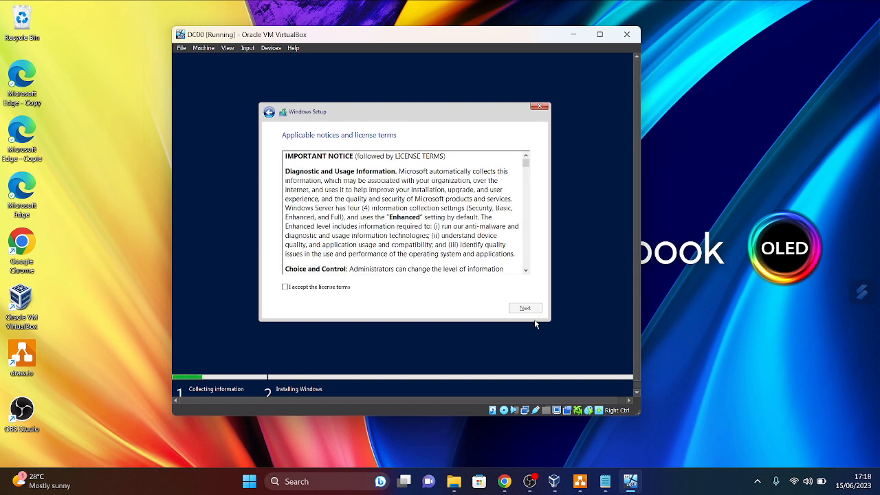
left_click(286, 287)
left_click(525, 308)
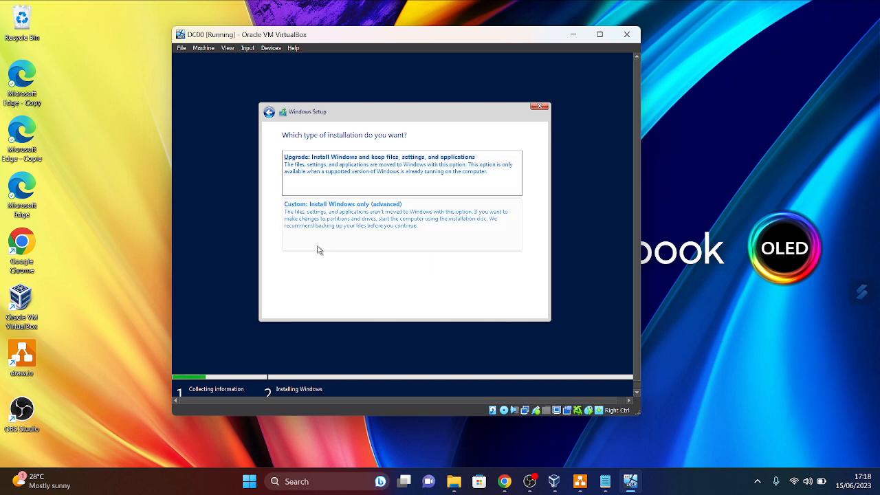
- Start a custom Windows-only install on the drive, then minimize the DC00 window
left_click(361, 225)
left_click(529, 309)
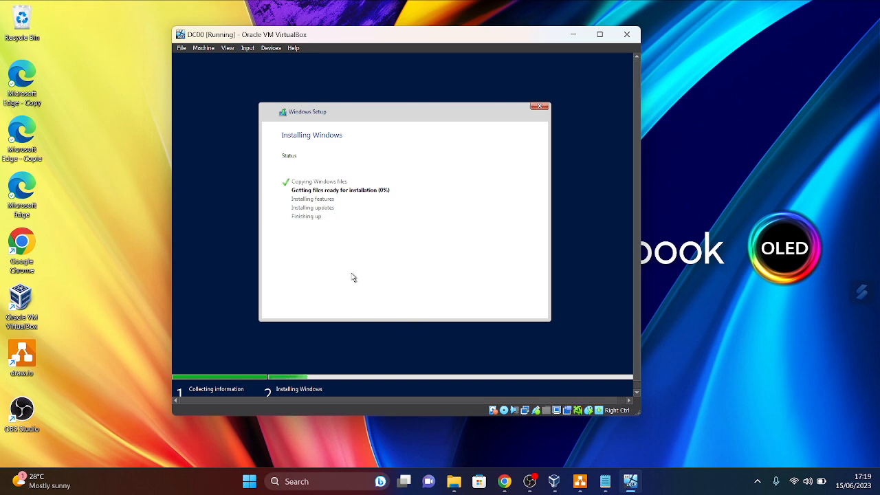
left_click(631, 483)
left_click(631, 483)
left_click(632, 484)
- Start a new machine named SQLRAOULNODE01 with version Windows 2019 (64-bit)
left_click(554, 481)
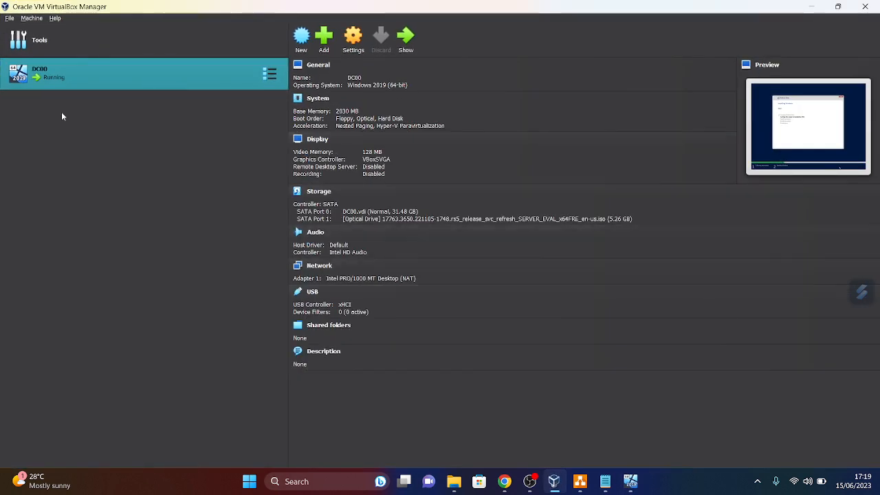
left_click(32, 18)
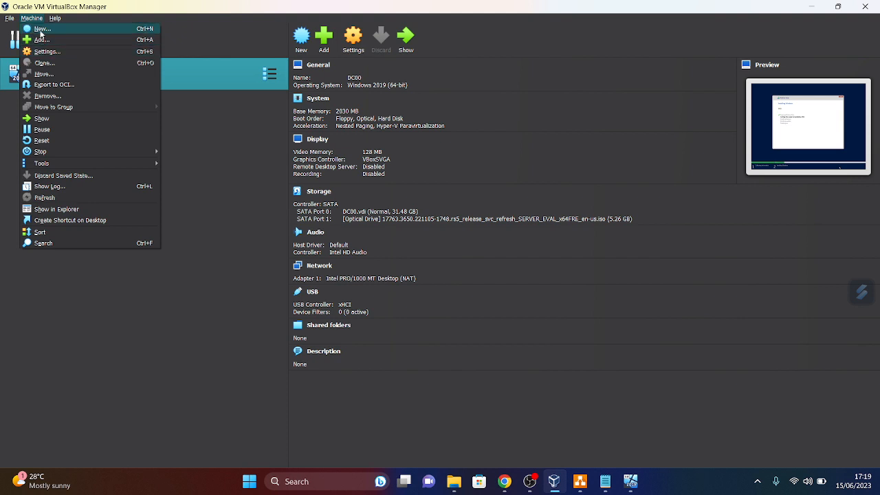
left_click(40, 29)
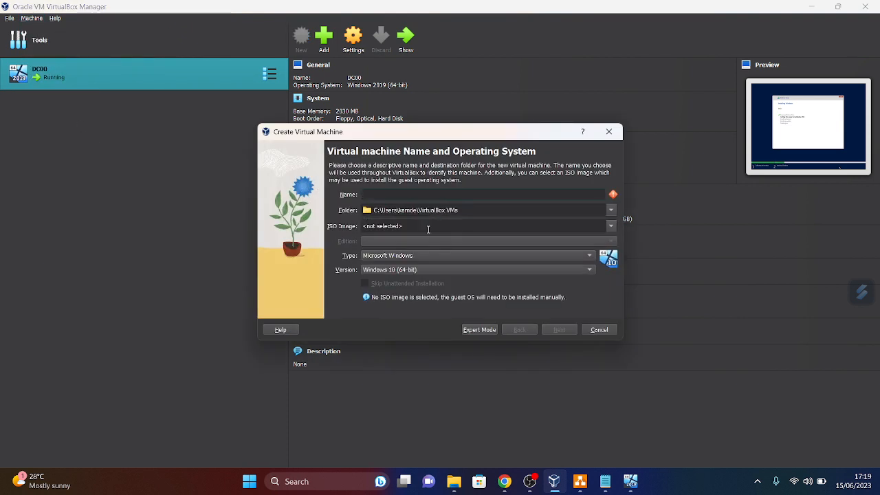
left_click(580, 482)
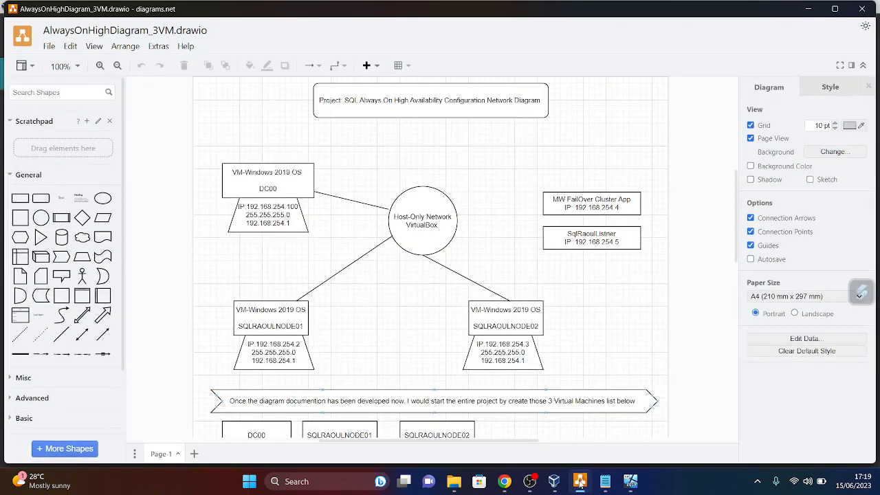
left_click(580, 482)
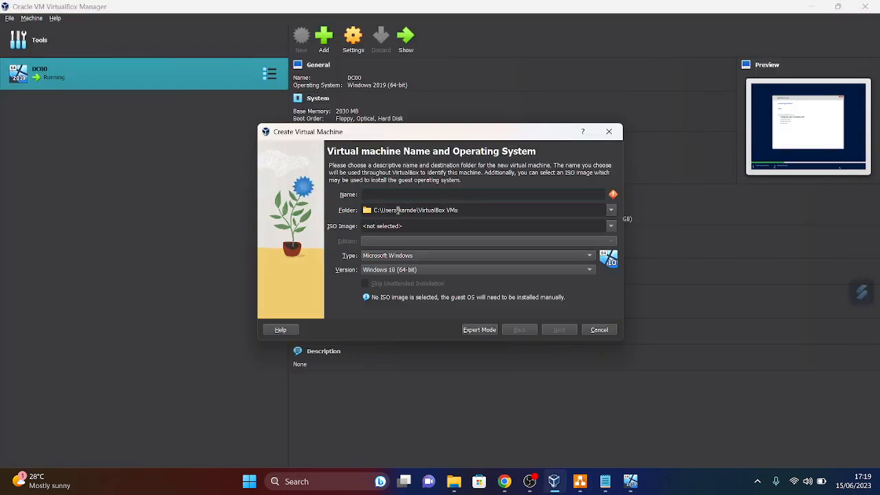
type("SQLRAOULNODE01")
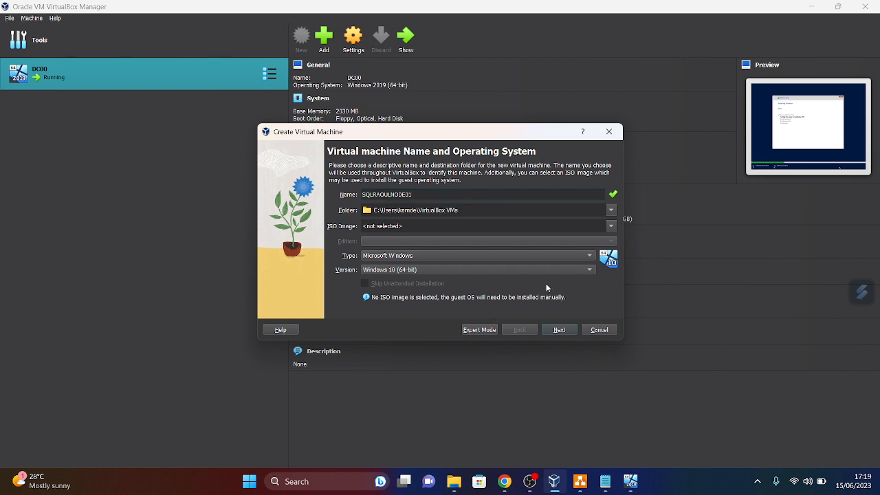
left_click(591, 269)
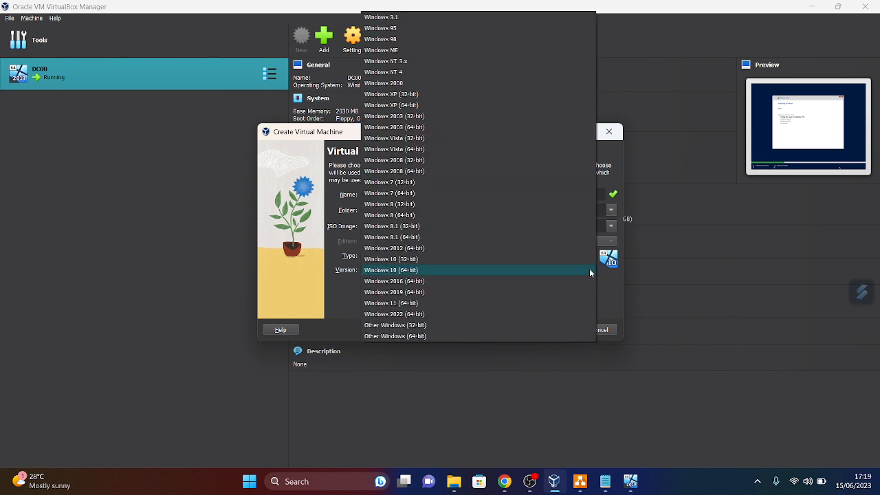
left_click(403, 292)
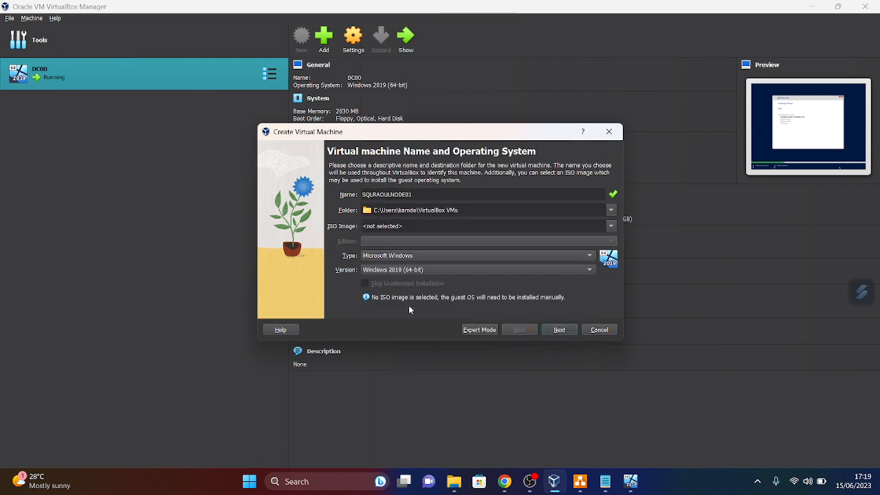
- Give SQLRAOULNODE01 2030 MB memory and a 32.48 GB disk, then finish creating it
left_click(559, 330)
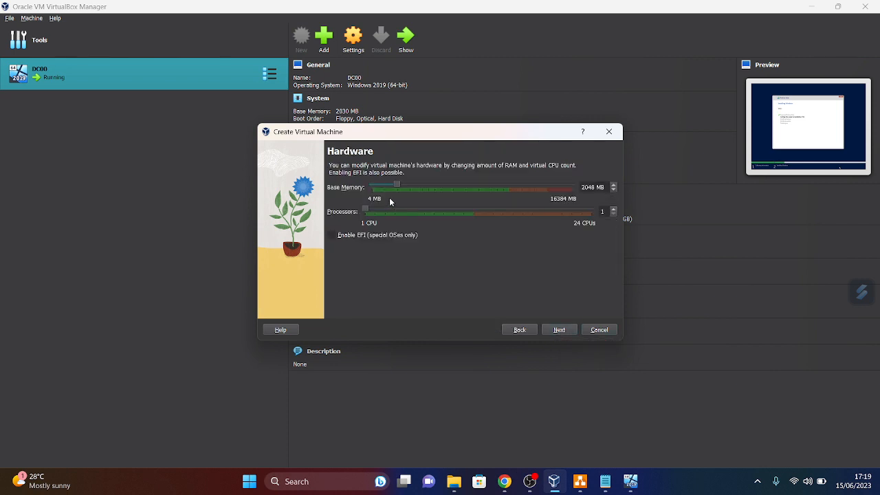
double_click(613, 190)
triple_click(614, 191)
left_click(560, 331)
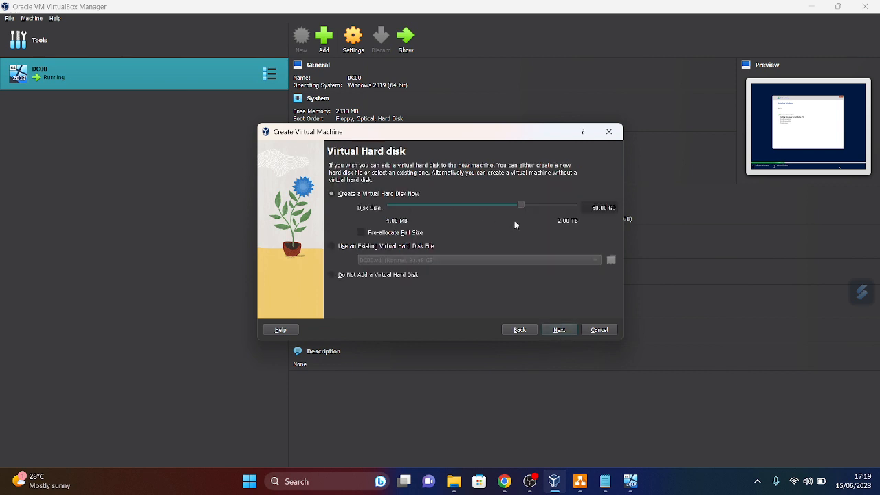
left_click(510, 206)
left_click_drag(512, 210, 518, 210)
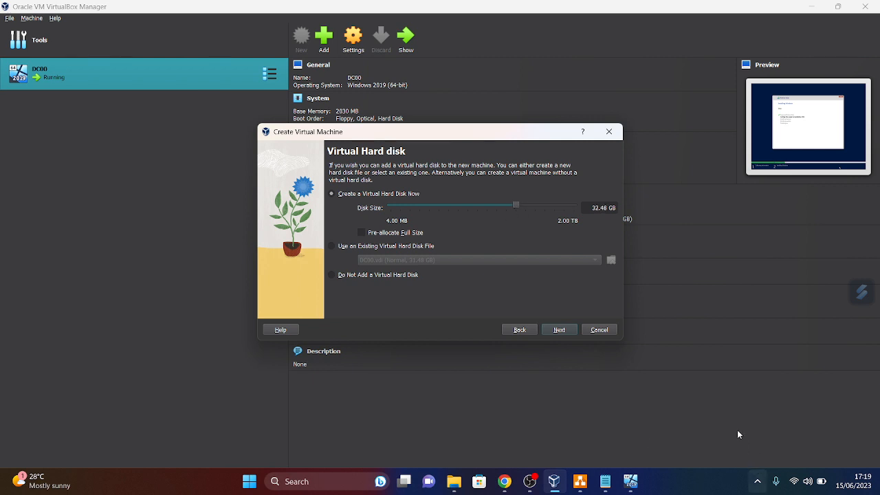
left_click(560, 330)
left_click(560, 330)
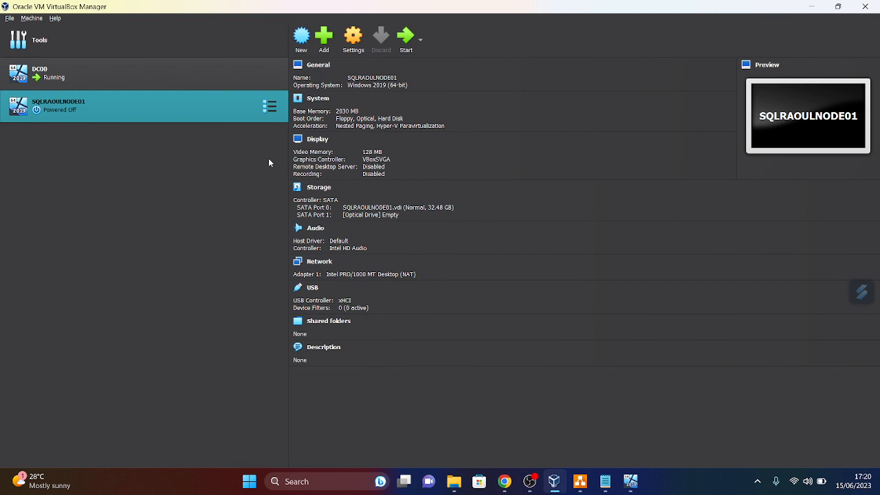
- Mount the Windows Server ISO in SQLRAOULNODE01's optical drive, save, and power it on
left_click(351, 42)
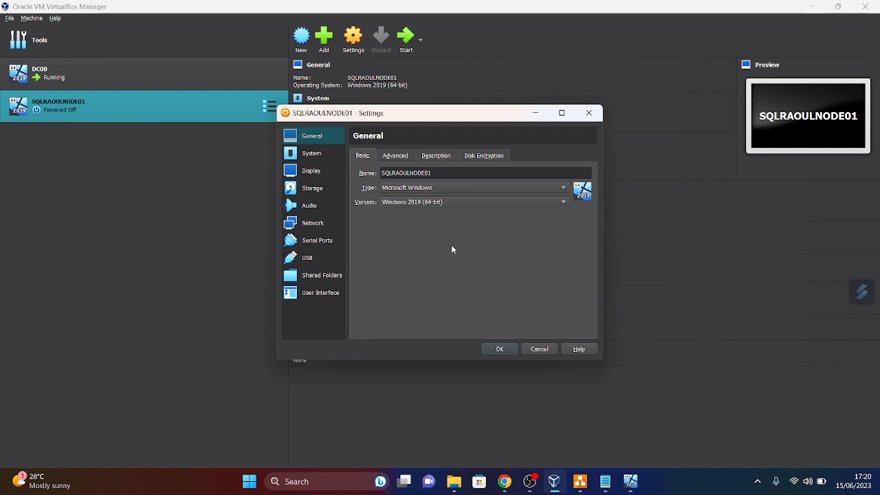
left_click(308, 189)
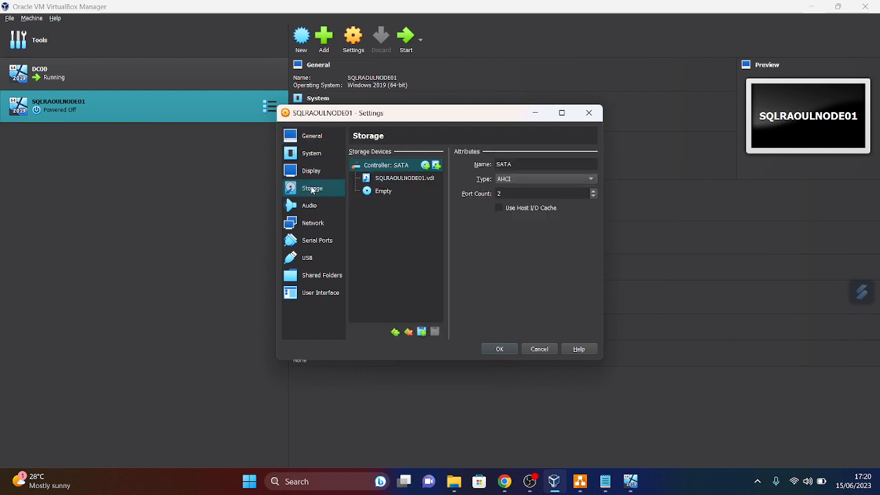
left_click(384, 192)
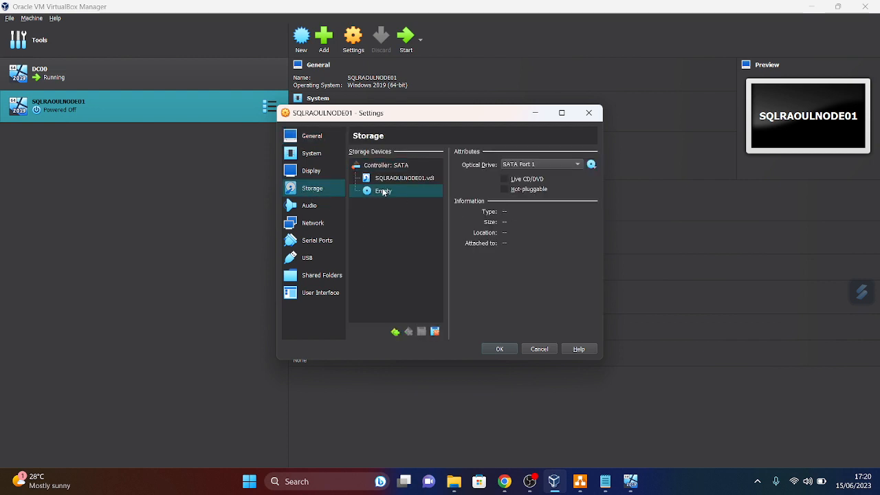
left_click(594, 165)
left_click(654, 198)
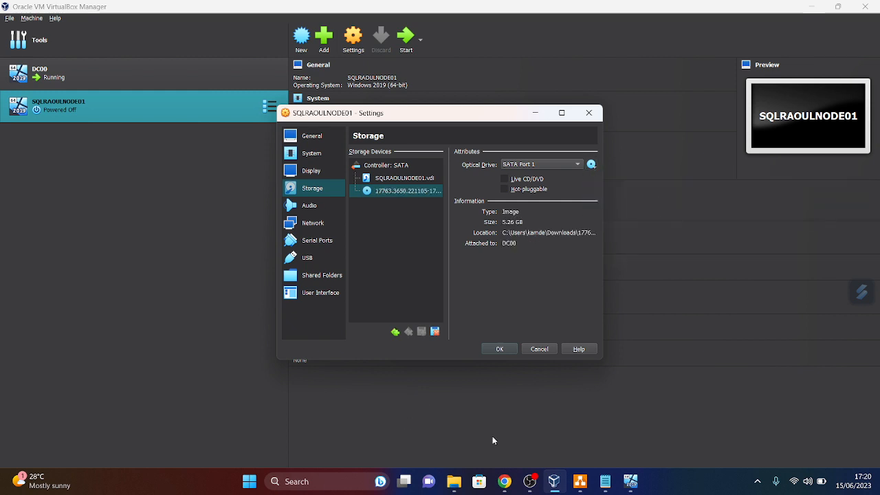
left_click(500, 350)
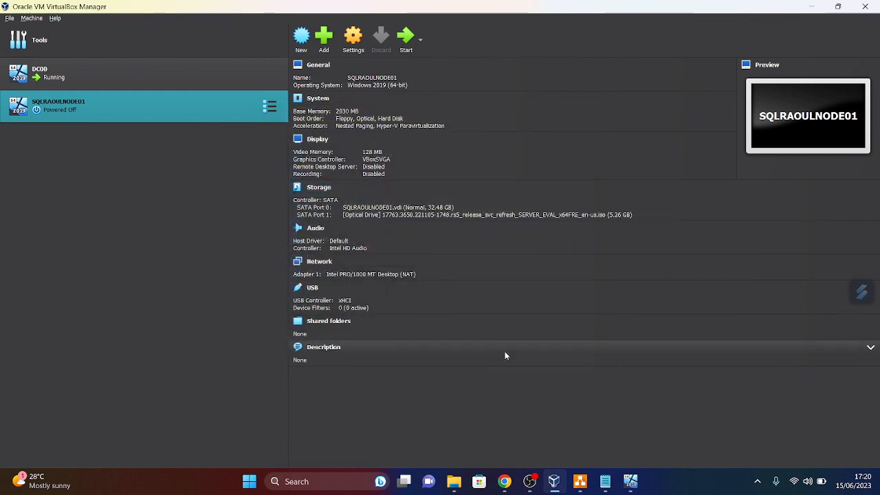
left_click(410, 42)
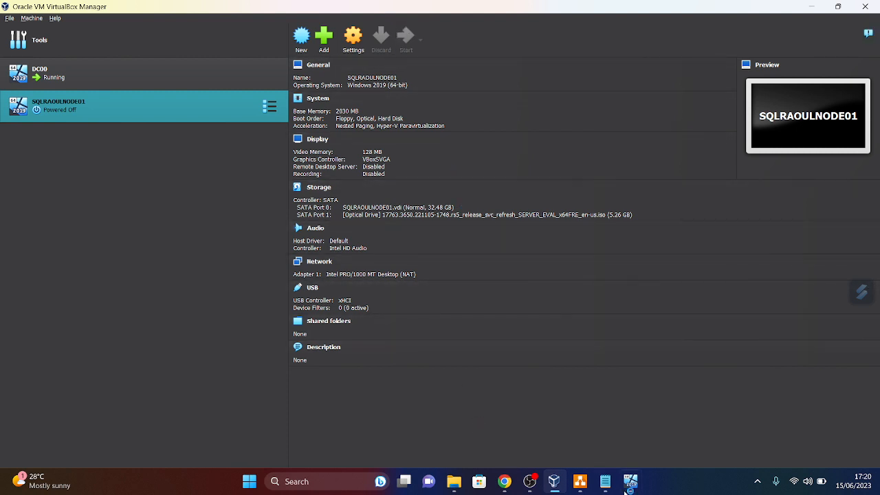
mouse_move(626, 485)
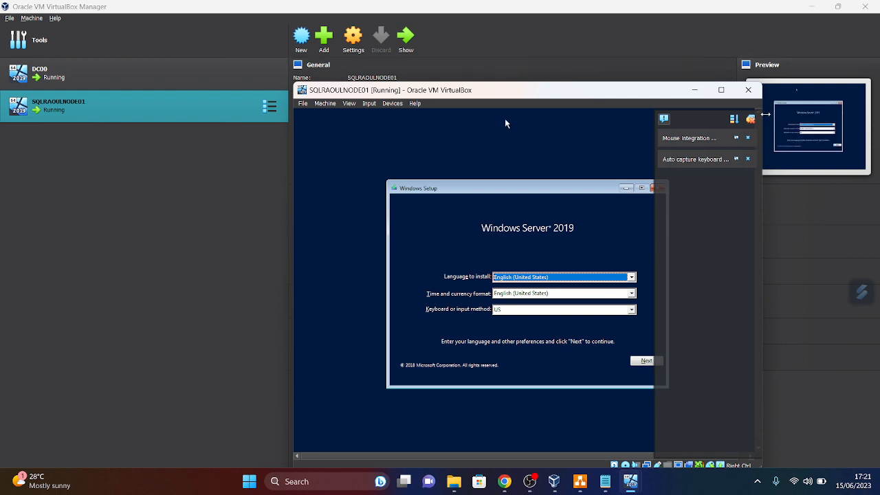
- Accept default language settings and select the Datacenter Evaluation (Desktop Experience) edition
left_click(751, 119)
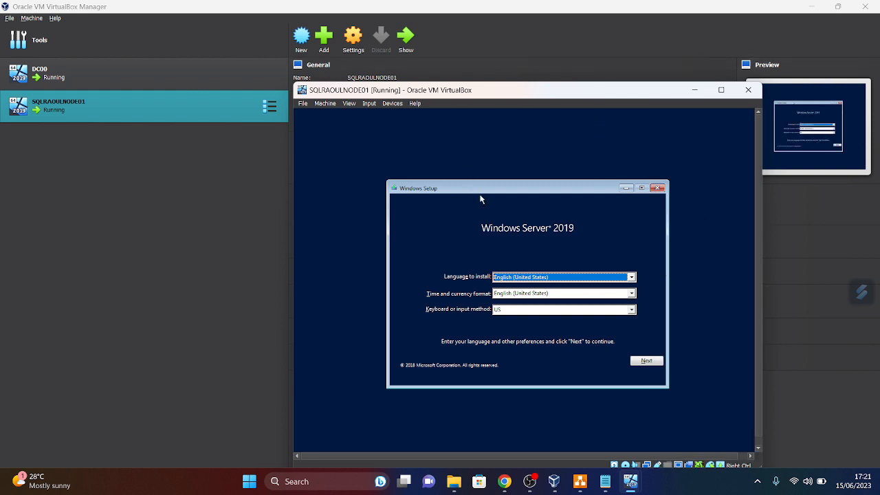
left_click(647, 361)
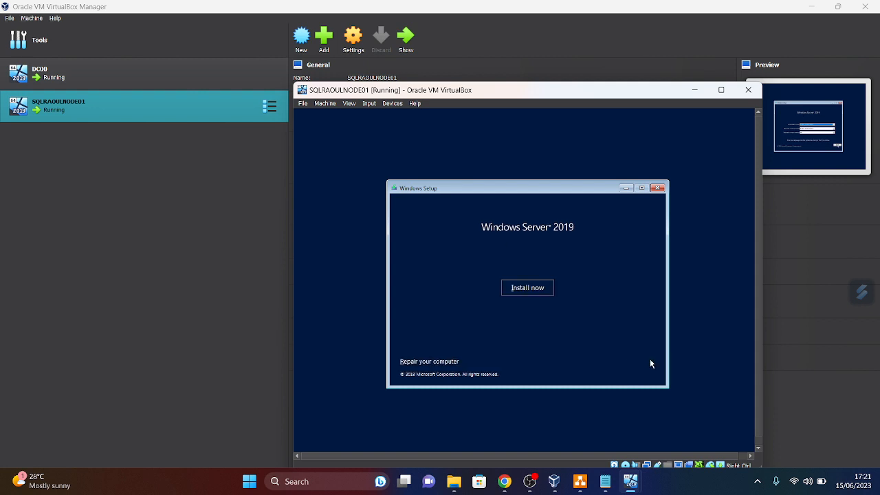
left_click(520, 288)
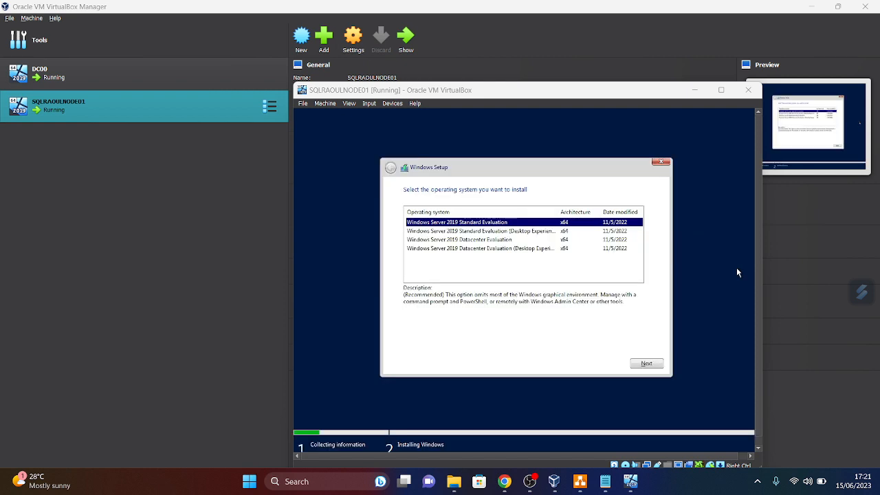
left_click(472, 249)
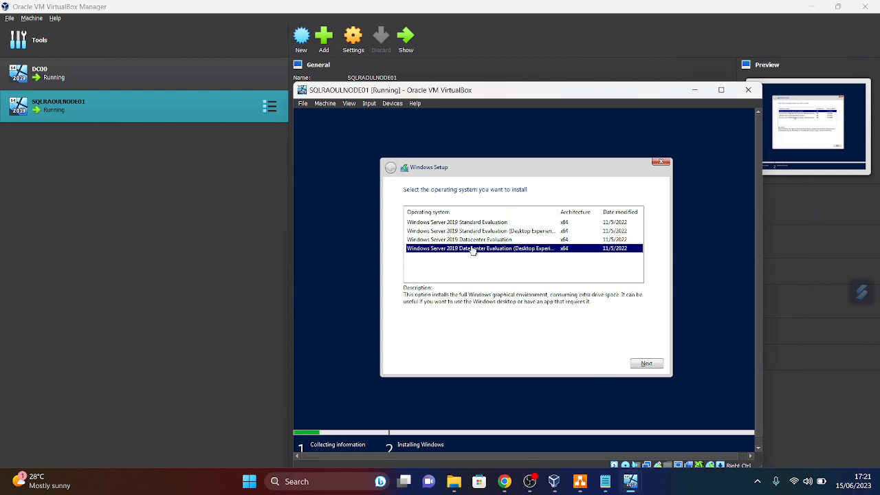
left_click(650, 365)
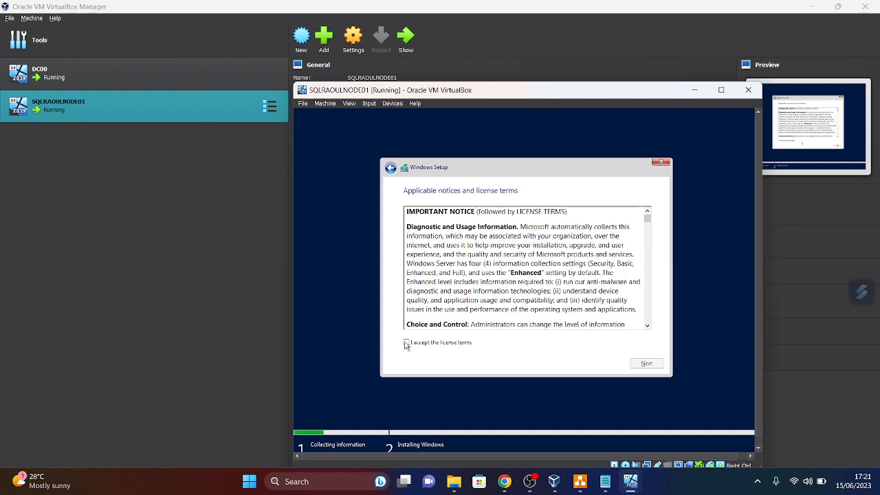
- Accept the license and start a custom install on the unallocated 32.5 GB drive
left_click(406, 343)
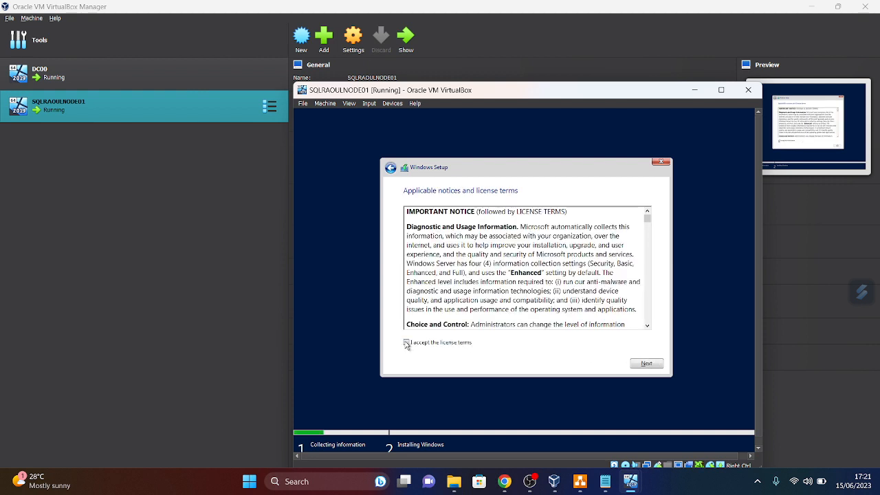
left_click(650, 365)
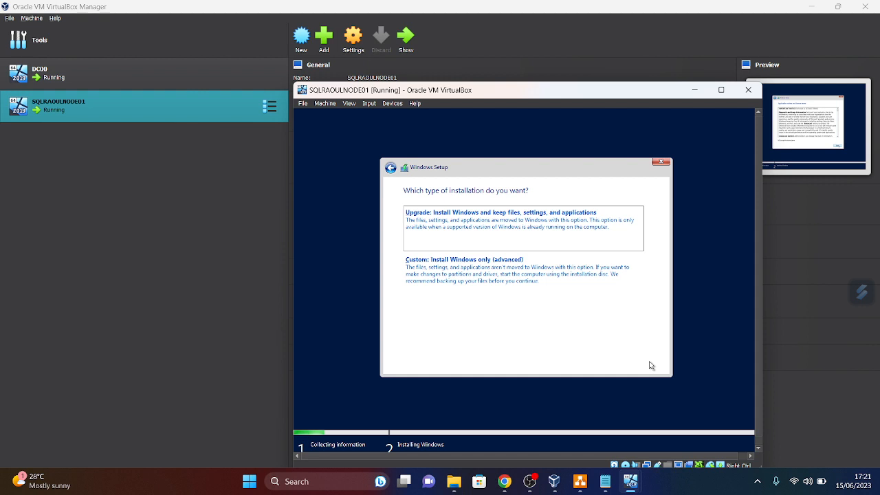
left_click(503, 281)
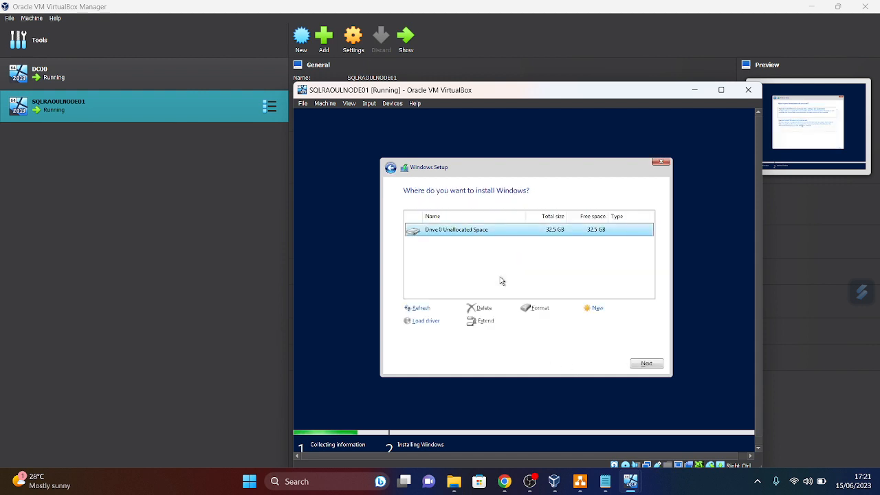
left_click(645, 364)
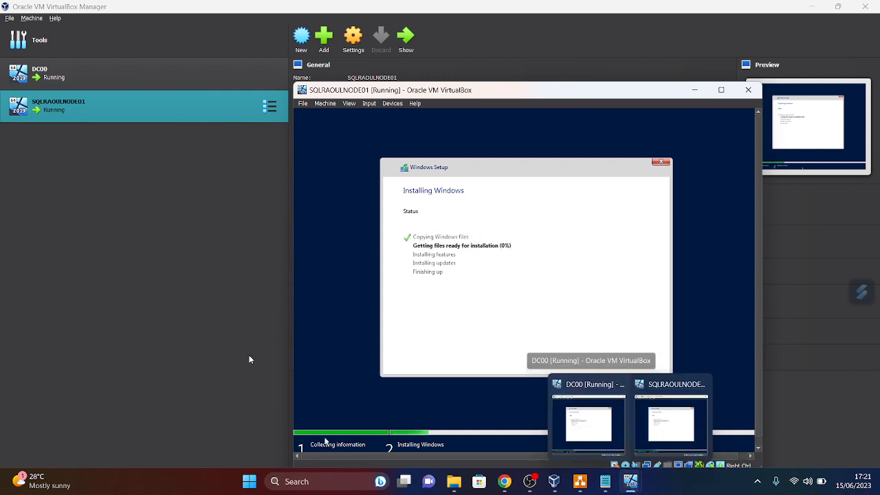
- Start a new machine named SQLRAOULNODE02 with version Windows 2019 (64-bit)
left_click(35, 19)
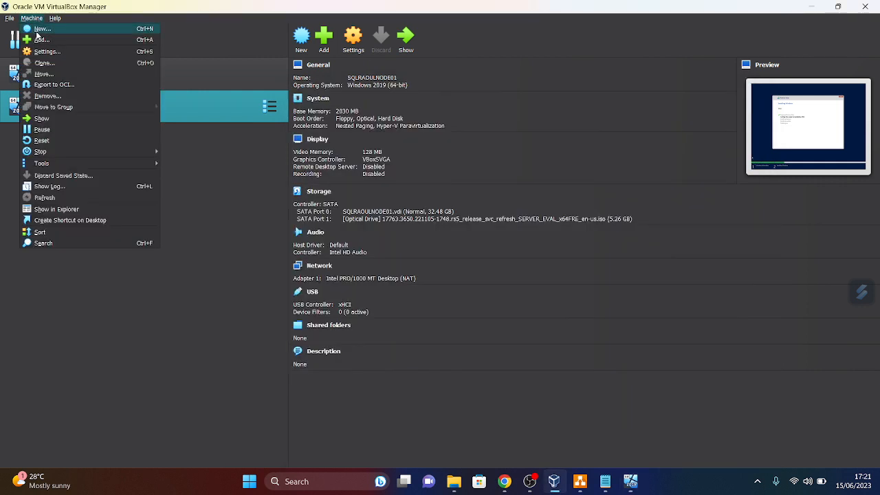
left_click(40, 29)
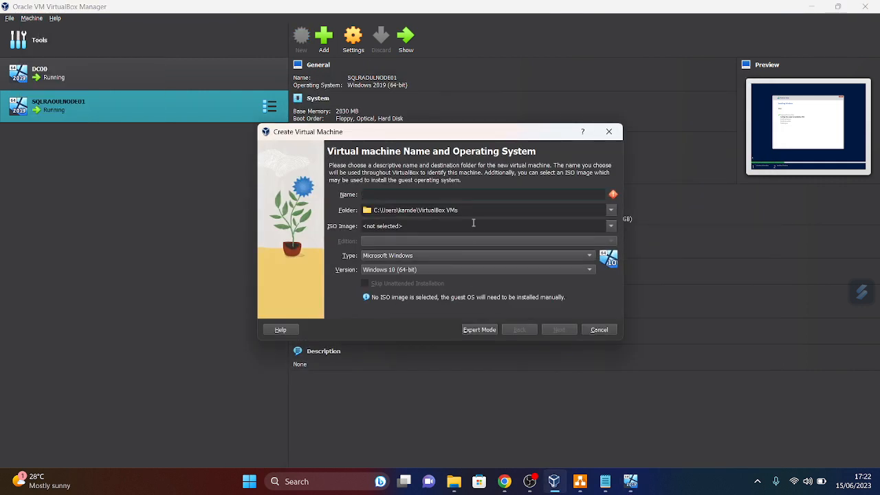
type("SQLRAOULNODE02")
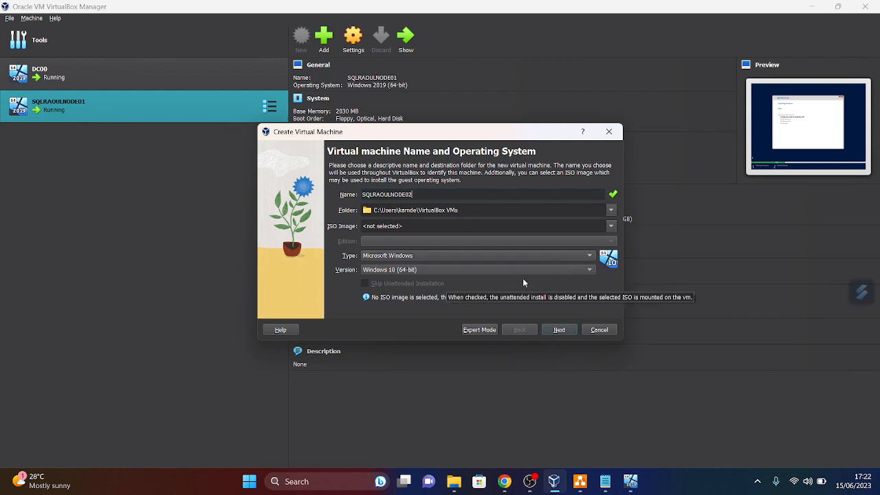
left_click(590, 270)
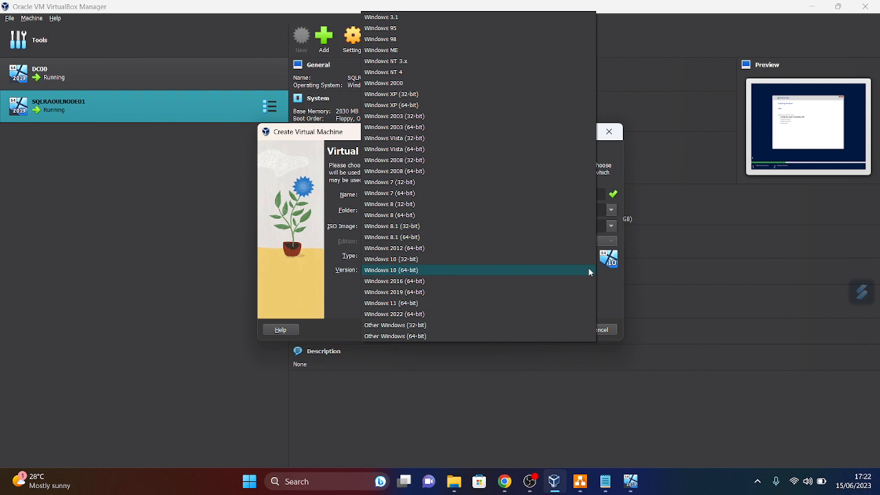
left_click(414, 292)
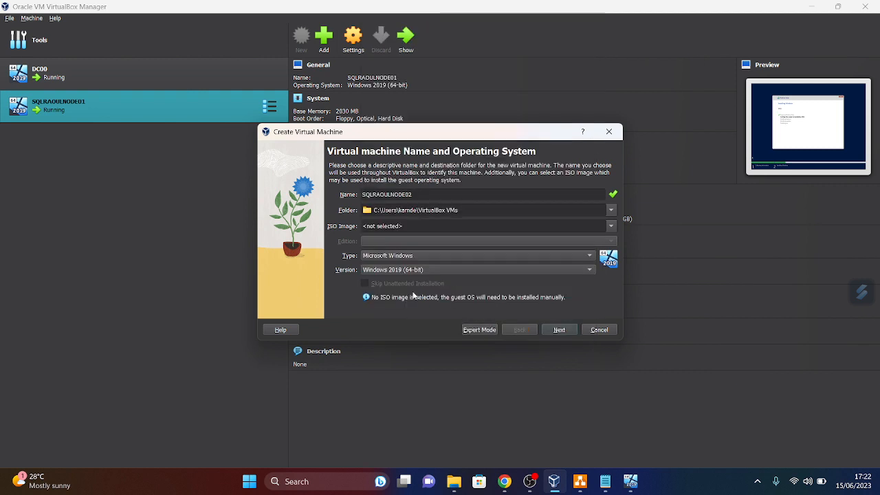
- Give SQLRAOULNODE02 2030 MB memory and a 31.48 GB disk, then finish creating it
left_click(560, 330)
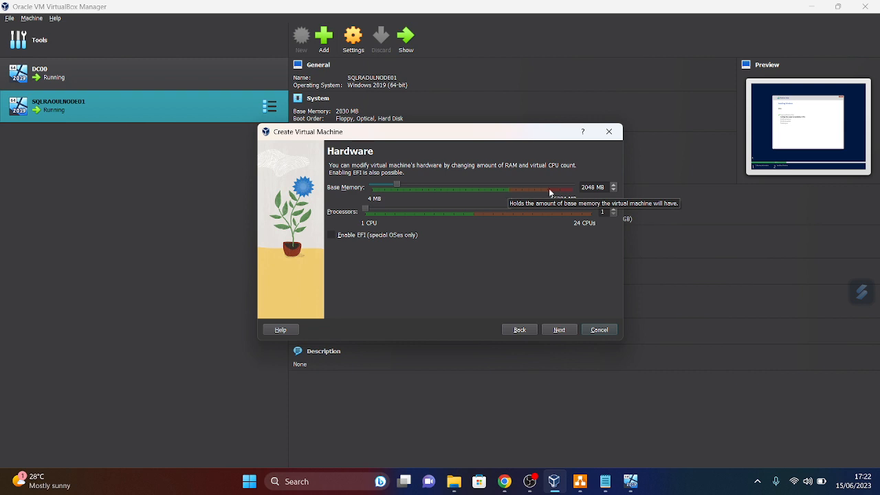
left_click(615, 190)
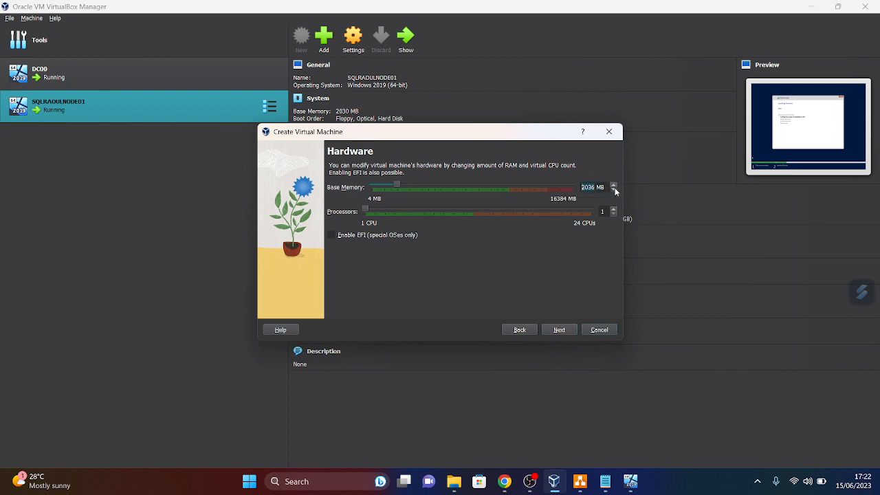
left_click(614, 190)
left_click(615, 190)
left_click(615, 190)
left_click(559, 330)
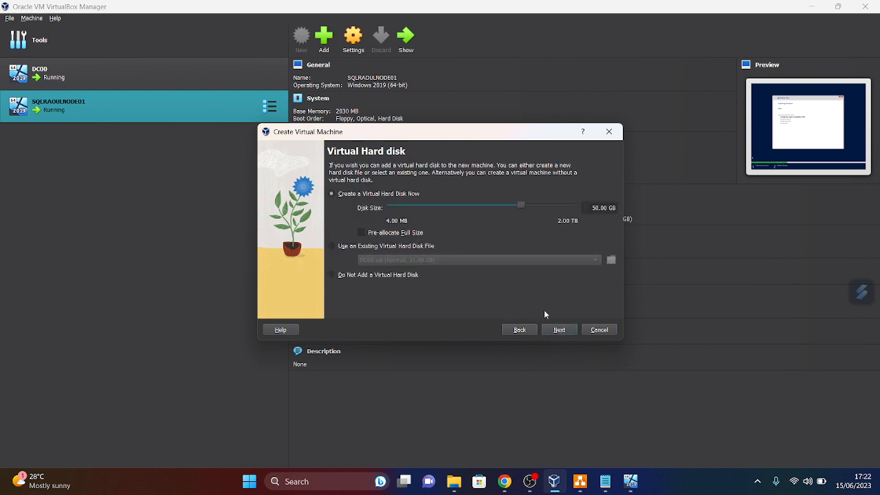
left_click(515, 204)
left_click_drag(512, 203, 516, 206)
left_click(560, 330)
left_click(560, 331)
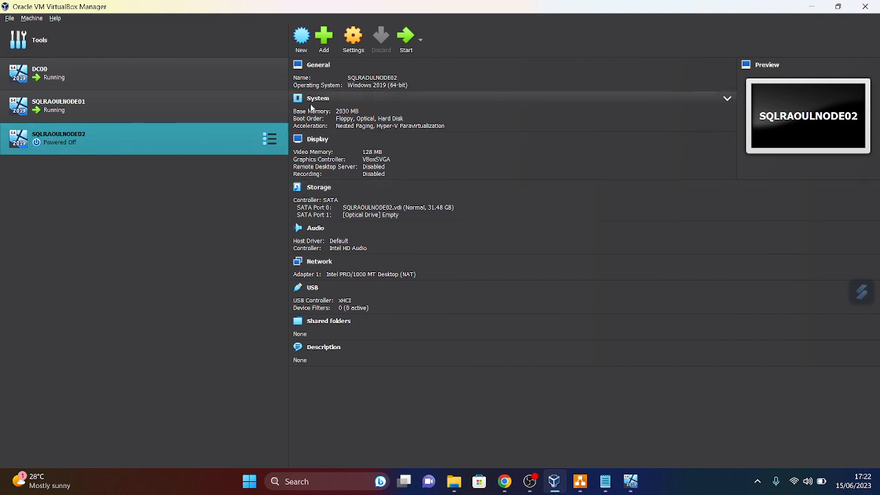
- Mount the 17763.3650 Windows Server 2019 ISO in SQLRAOULNODE02's optical drive and save
left_click(353, 42)
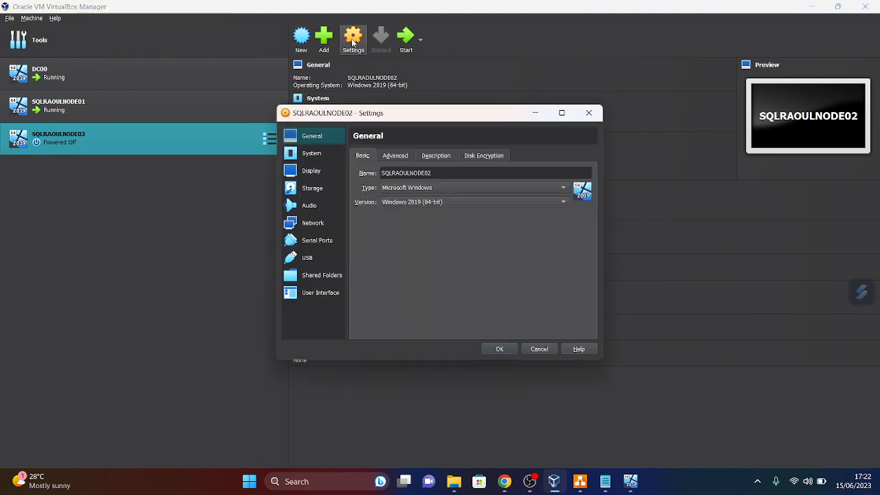
left_click(313, 189)
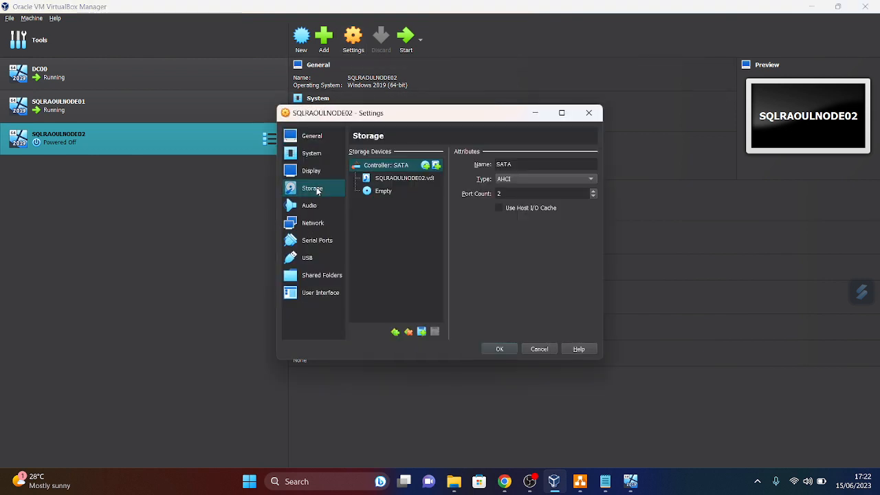
left_click(387, 193)
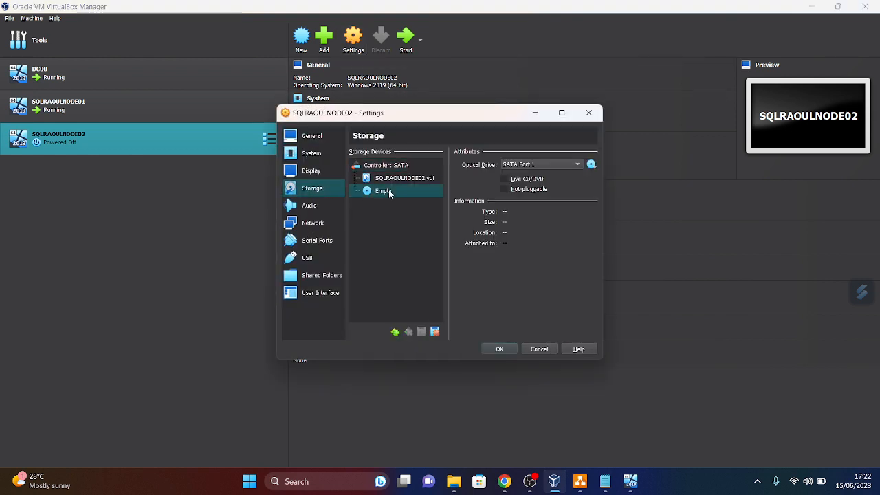
left_click(591, 165)
left_click(621, 199)
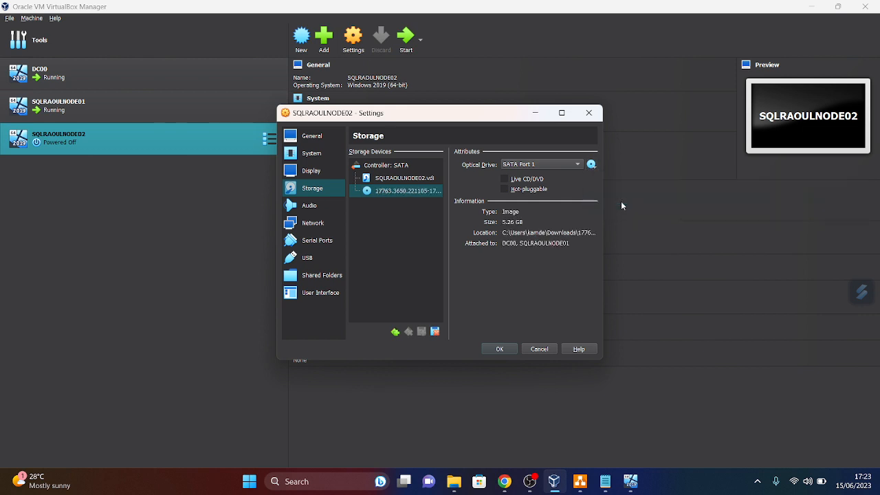
left_click(500, 349)
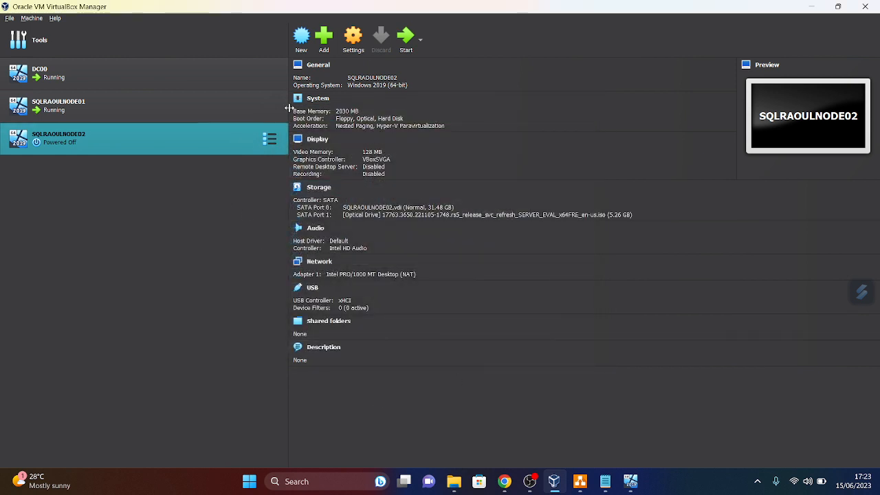
- Start SQLRAOULNODE02 and bring its VM window forward, dismissing the VirtualBox notifications
left_click(405, 41)
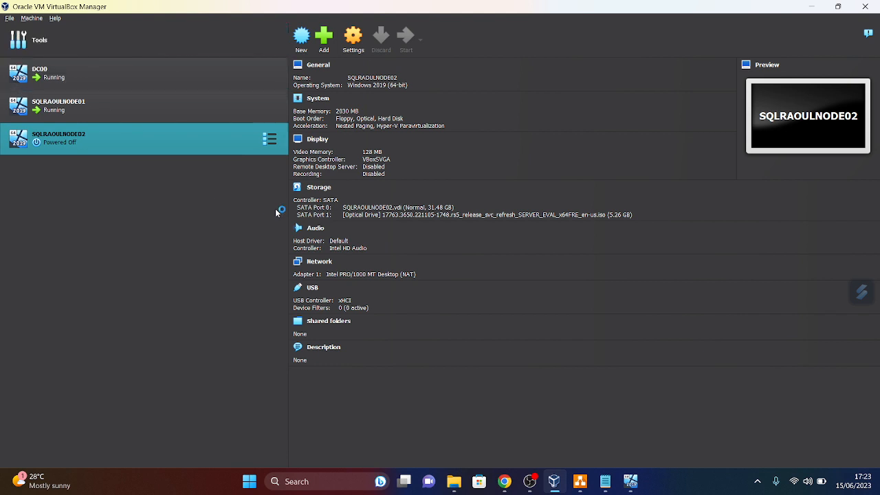
mouse_move(560, 486)
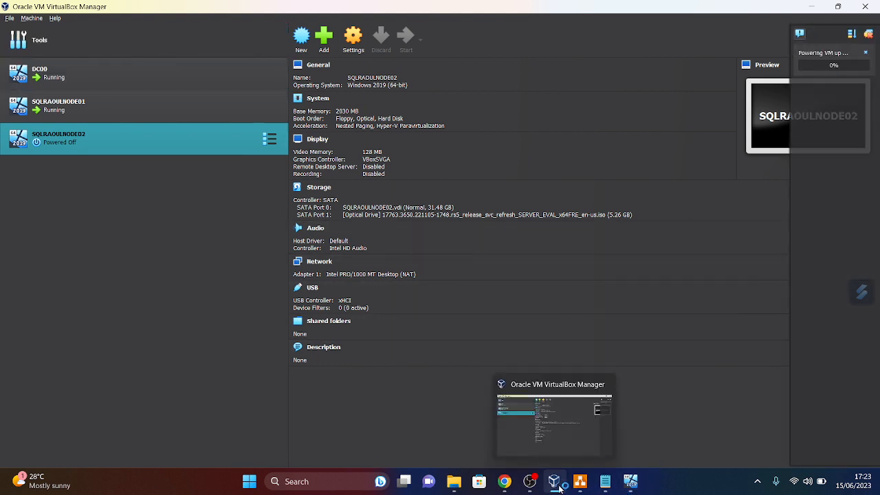
mouse_move(633, 484)
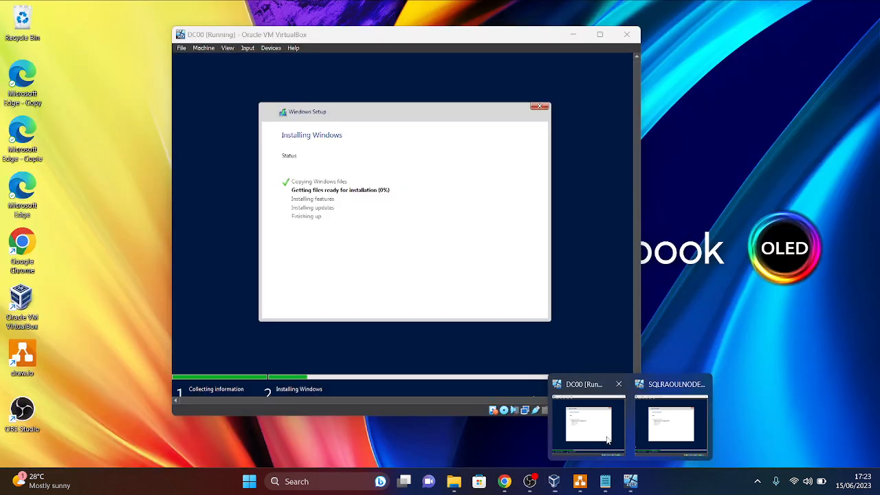
left_click(606, 436)
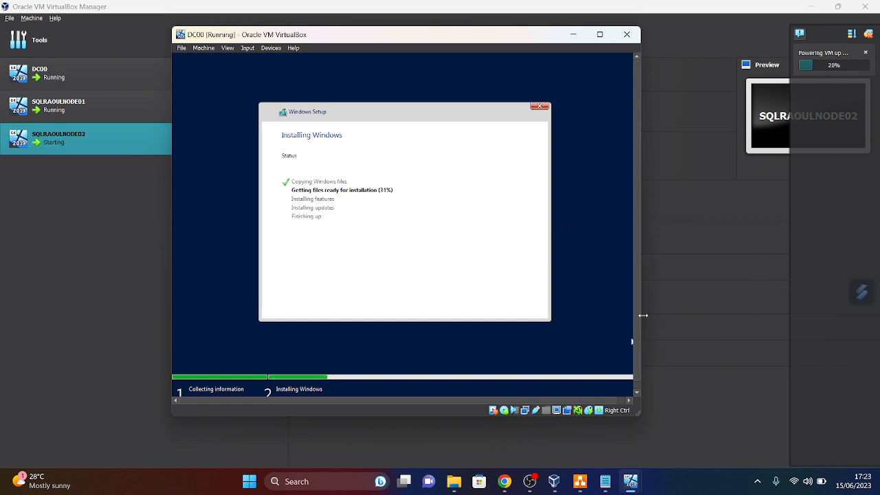
left_click(631, 481)
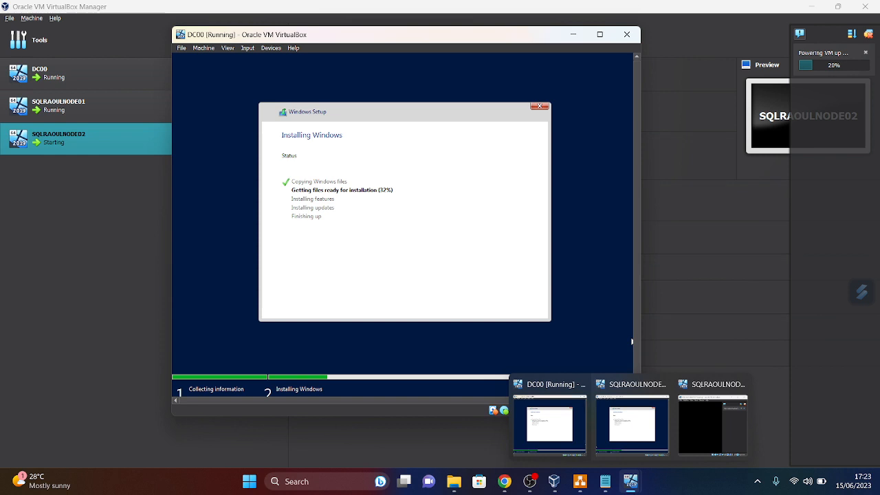
left_click(704, 431)
mouse_move(632, 484)
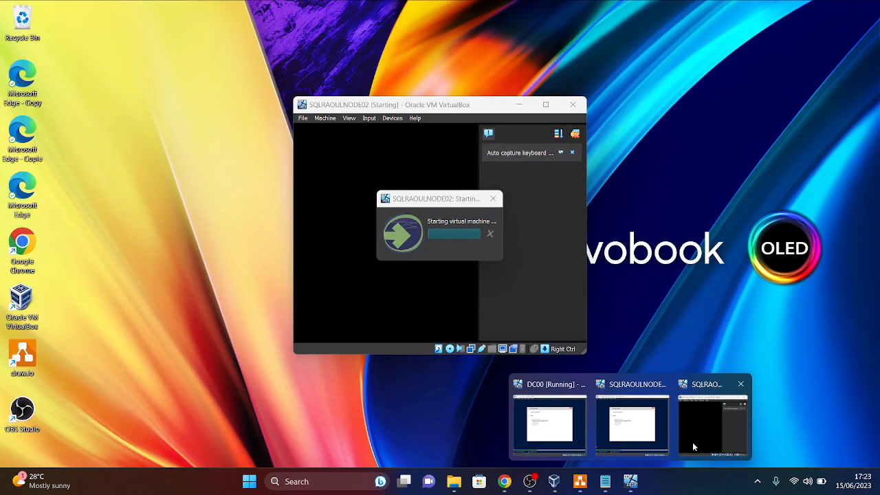
left_click(693, 442)
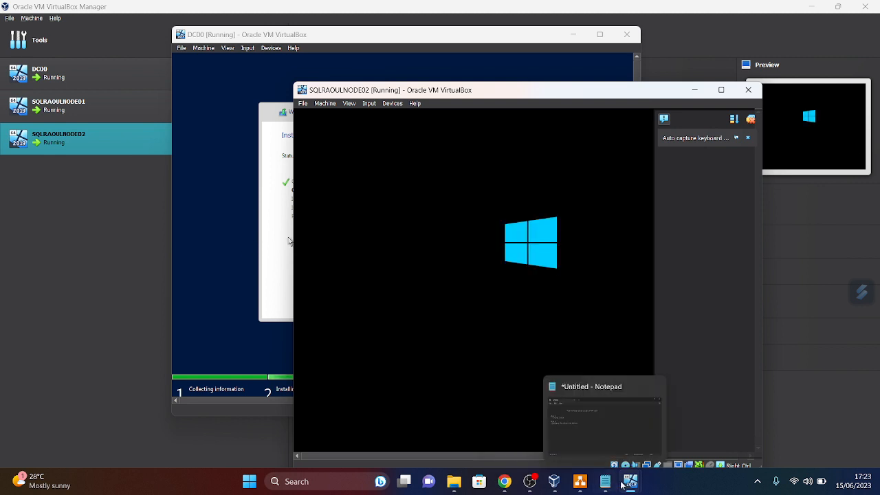
mouse_move(627, 484)
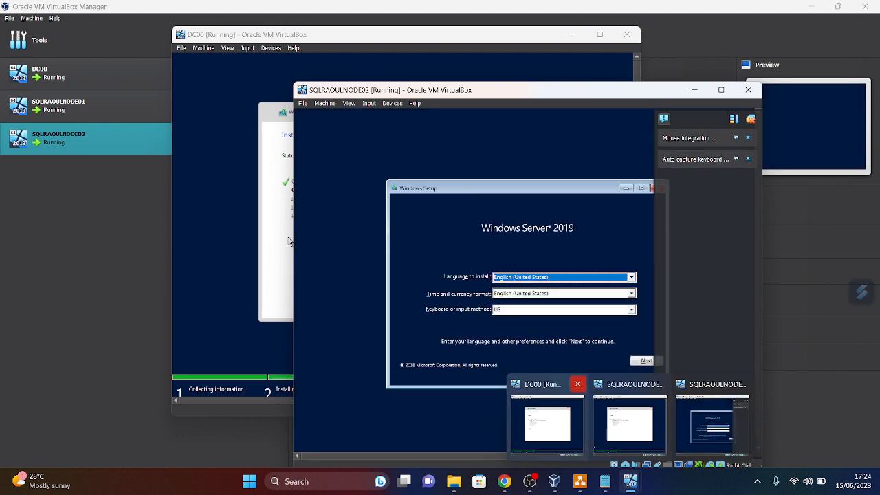
left_click(751, 119)
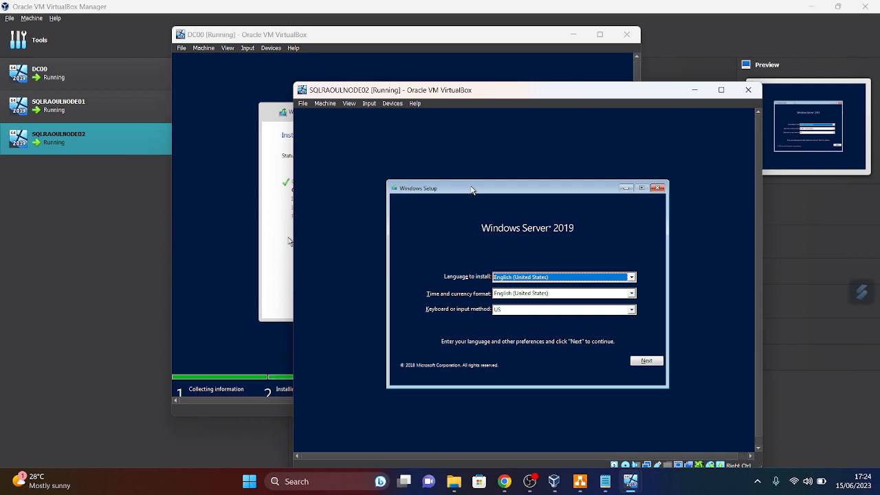
- Run Windows Setup with Datacenter (Desktop Experience), accept the licence, and choose Custom install
left_click(640, 361)
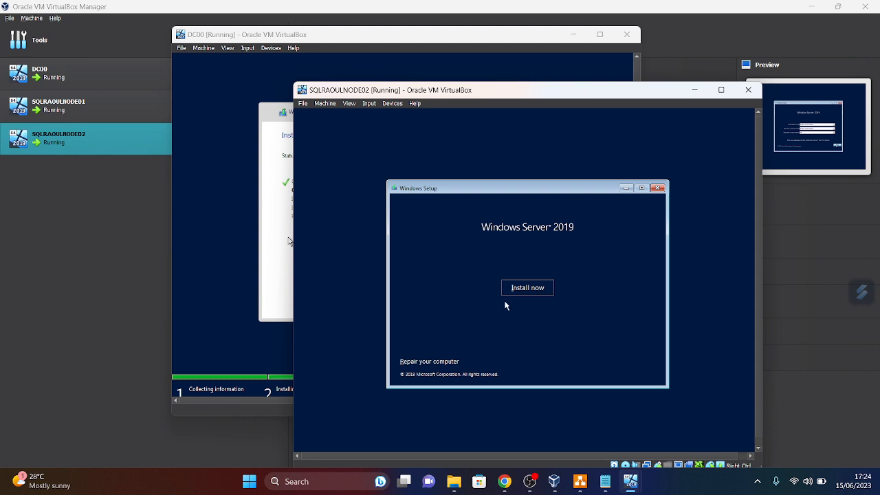
left_click(521, 290)
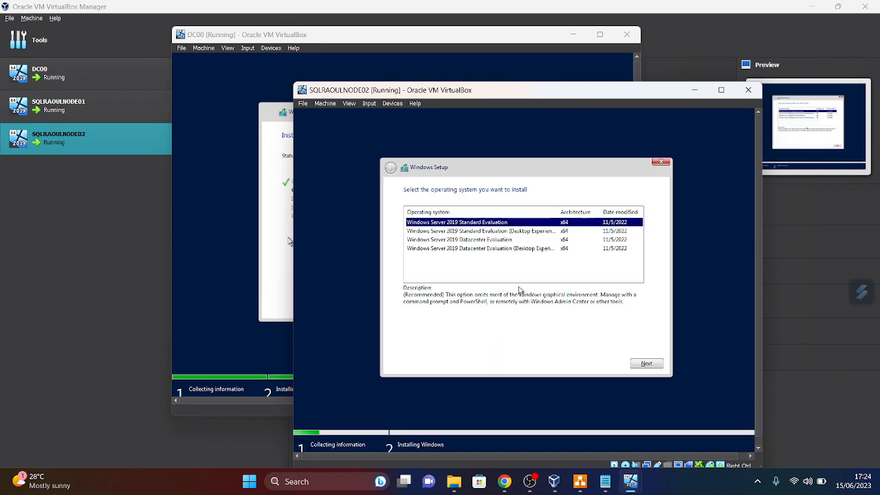
left_click(501, 249)
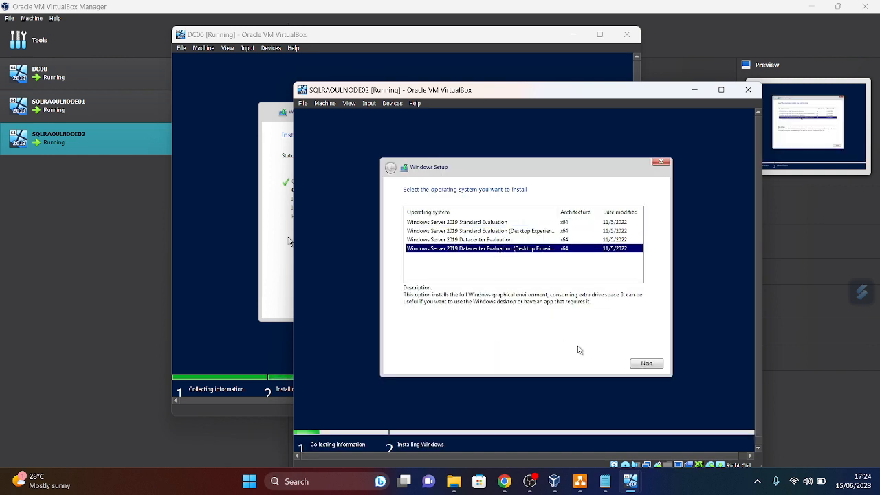
left_click(650, 364)
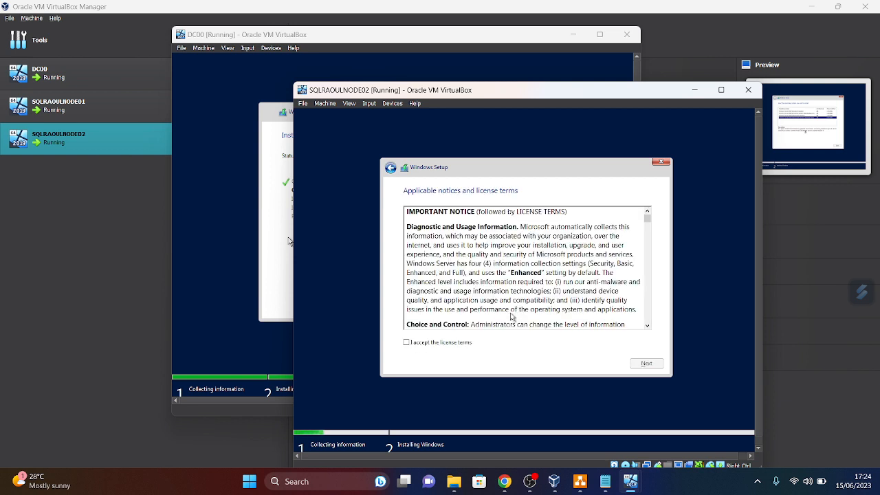
left_click(407, 343)
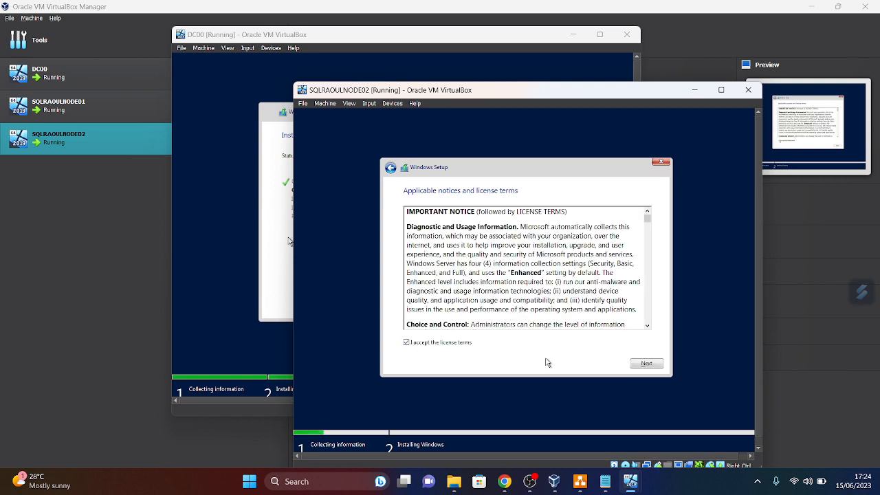
left_click(641, 363)
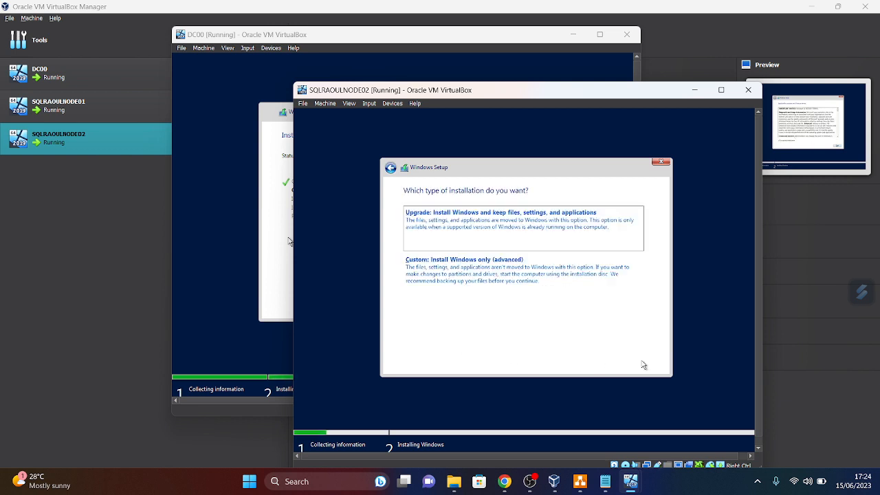
left_click(500, 263)
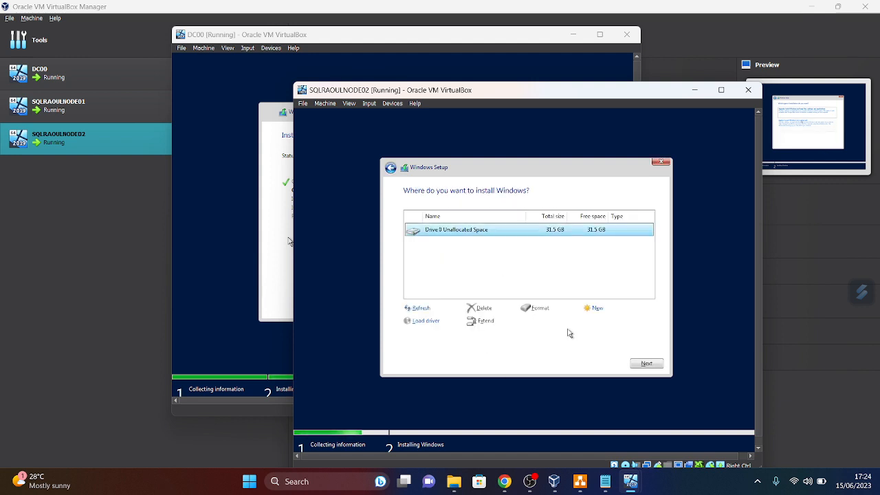
- Install NODE02 onto Drive 0's unallocated space, then cancel DC00's Windows Setup and power DC00 off
left_click(645, 364)
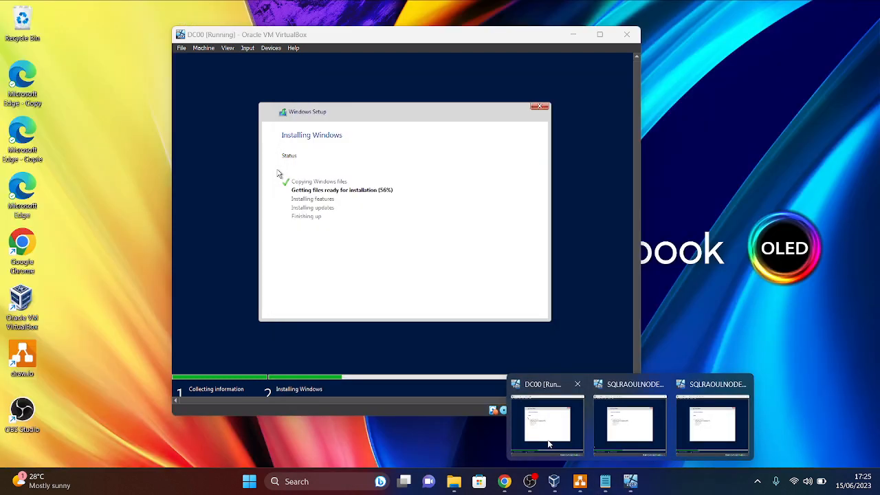
left_click(547, 421)
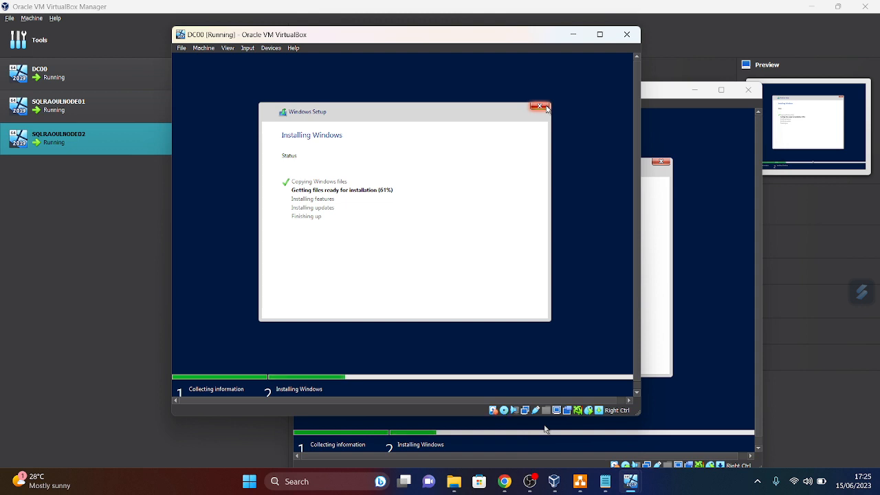
left_click(546, 108)
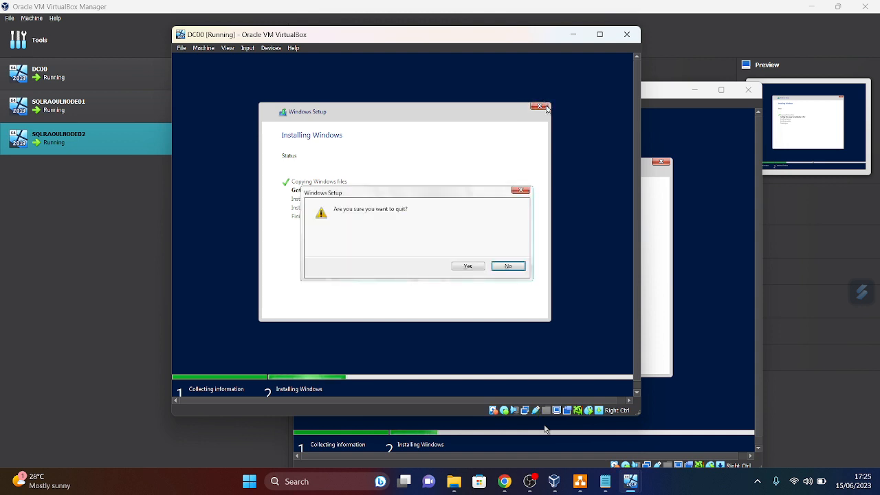
left_click(467, 267)
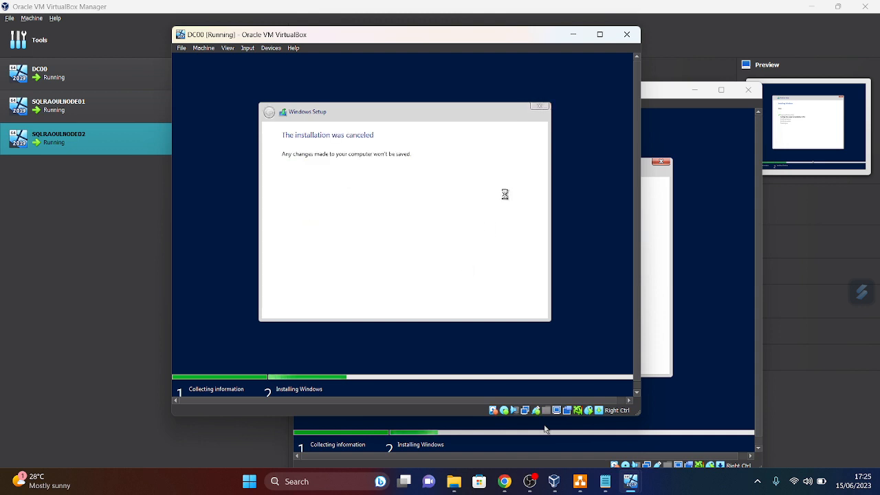
left_click(627, 34)
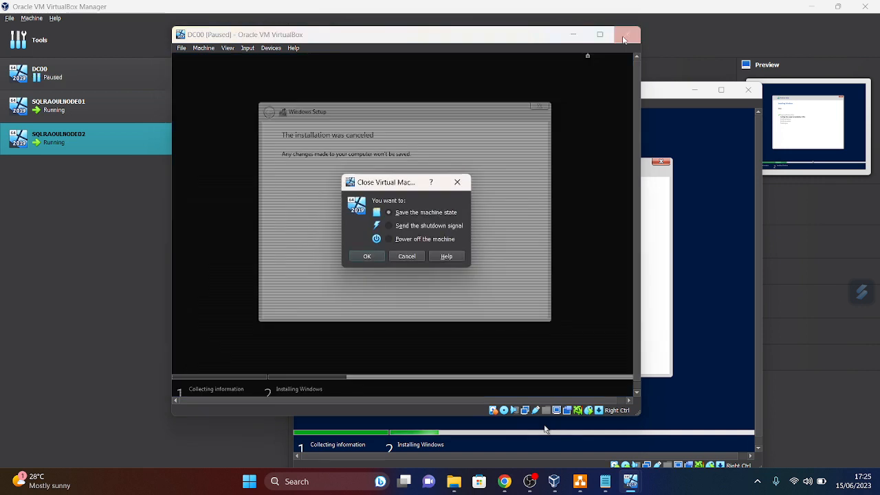
left_click(367, 255)
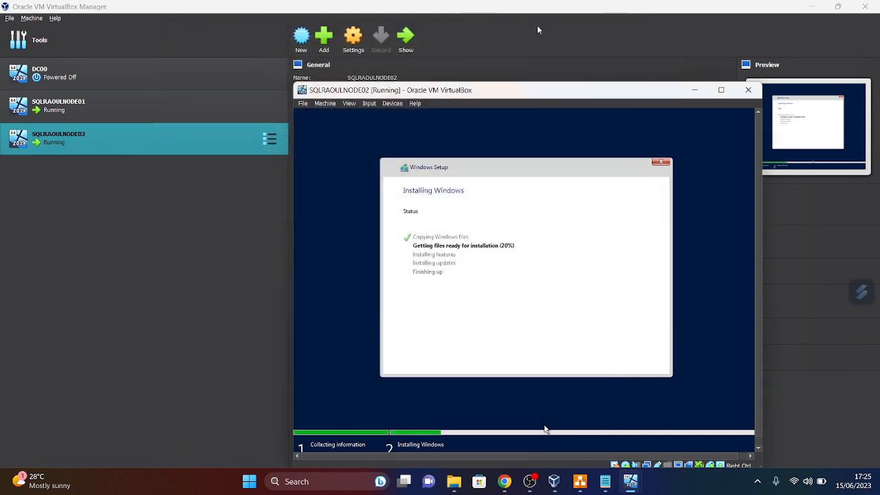
- Select DC00 in the manager and browse Explorer to C:\Users\kamde\VirtualBox VMs
left_click(85, 69)
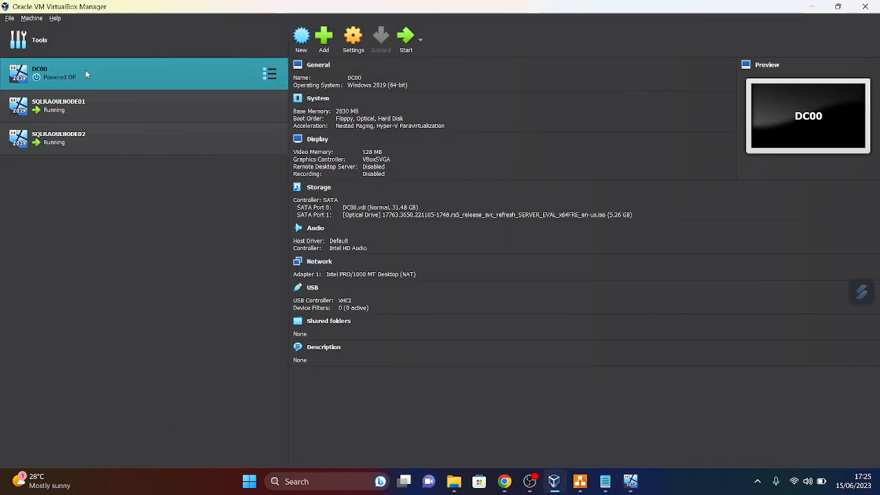
left_click(32, 19)
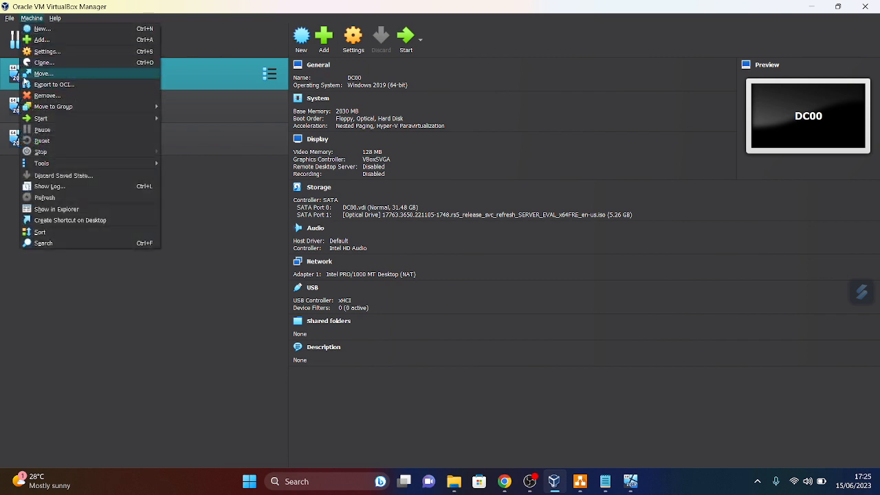
left_click(168, 69)
right_click(169, 69)
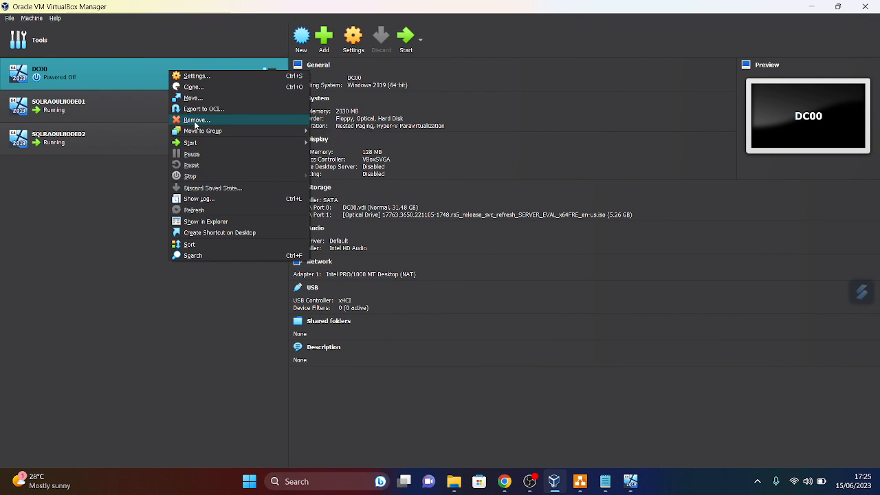
left_click(454, 481)
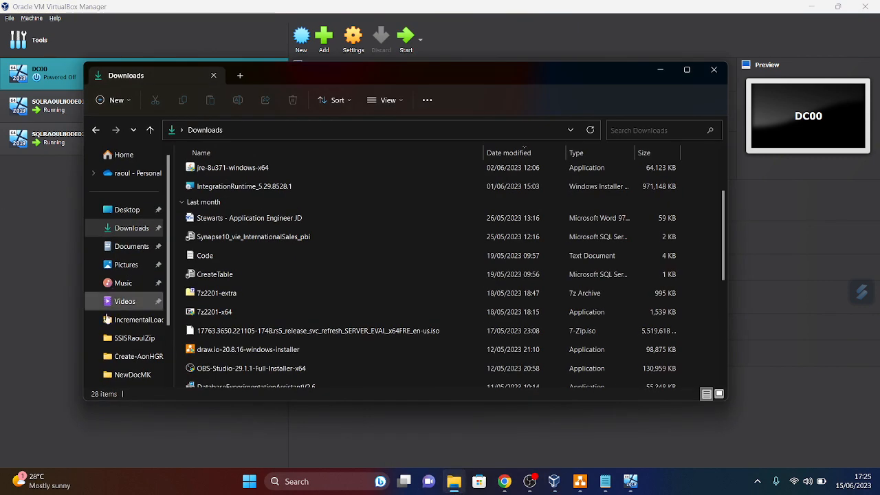
scroll(138, 341, "down", 3)
left_click(129, 356)
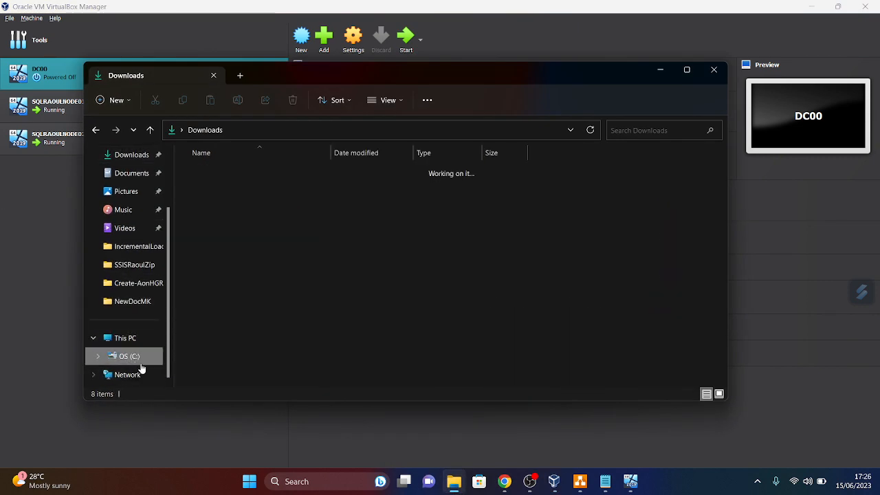
double_click(207, 286)
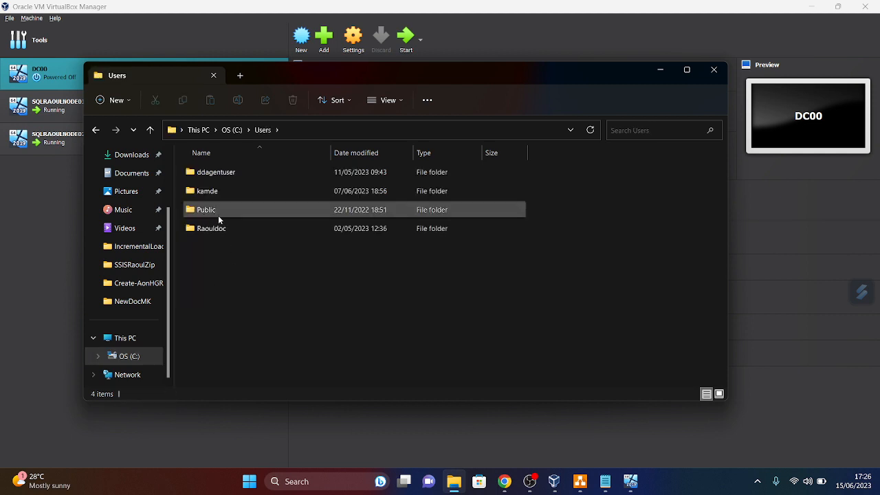
double_click(209, 192)
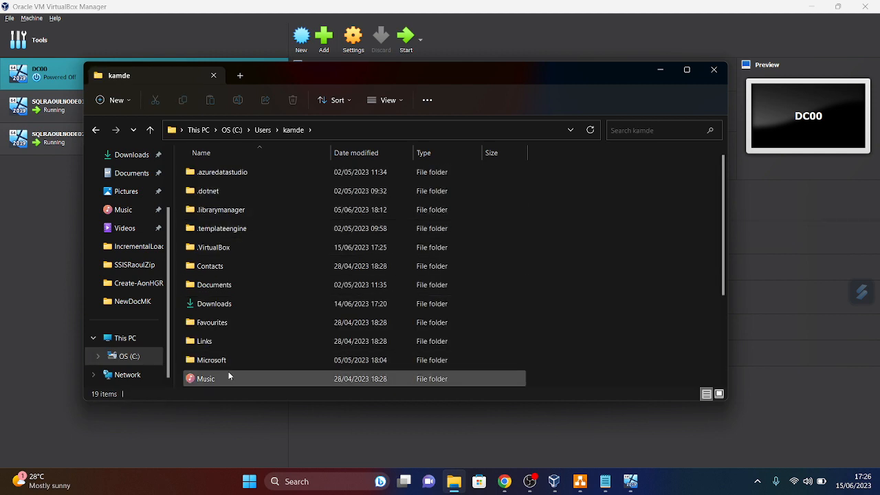
scroll(228, 368, "down", 3)
double_click(220, 361)
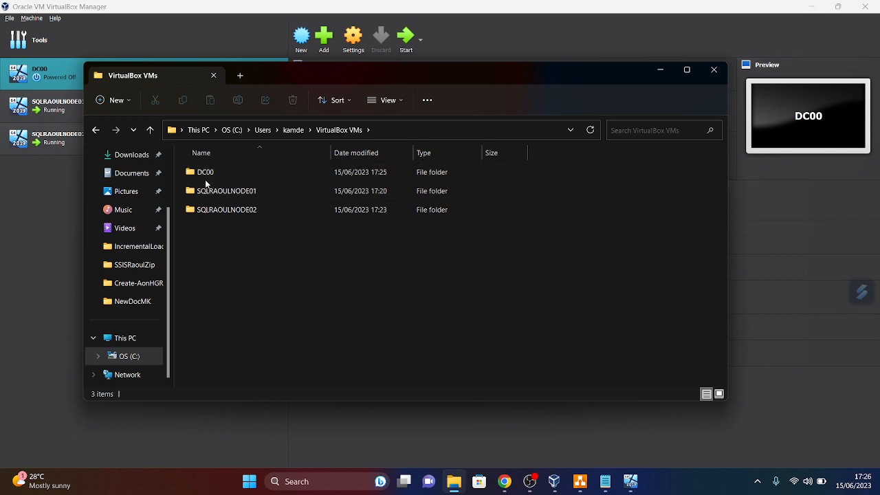
- Remove DC00 with Delete all files and confirm its folder is gone in Explorer
right_click(52, 79)
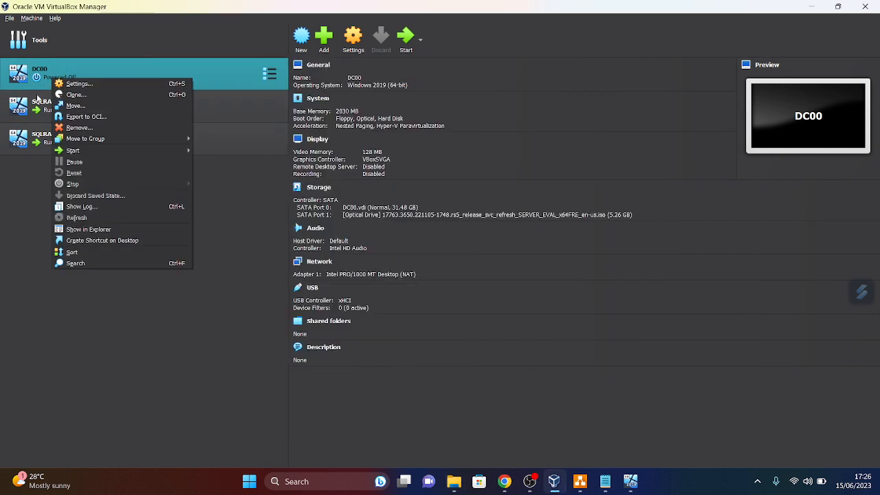
left_click(77, 127)
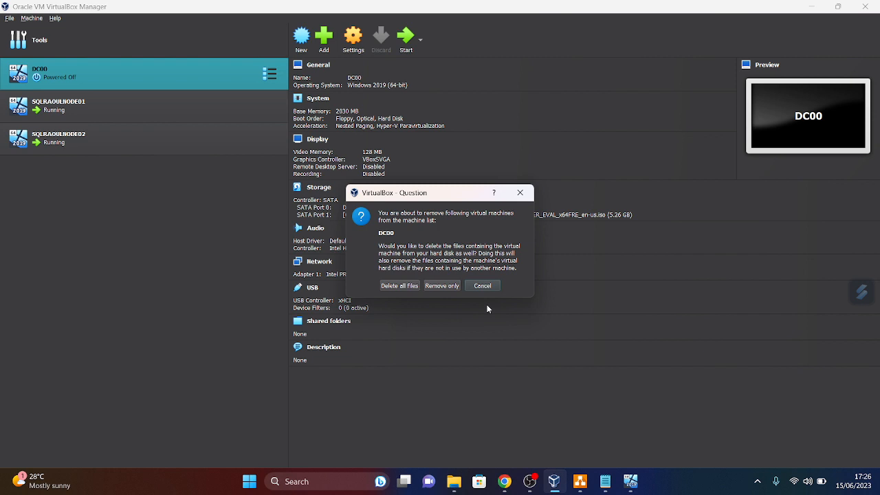
left_click(401, 286)
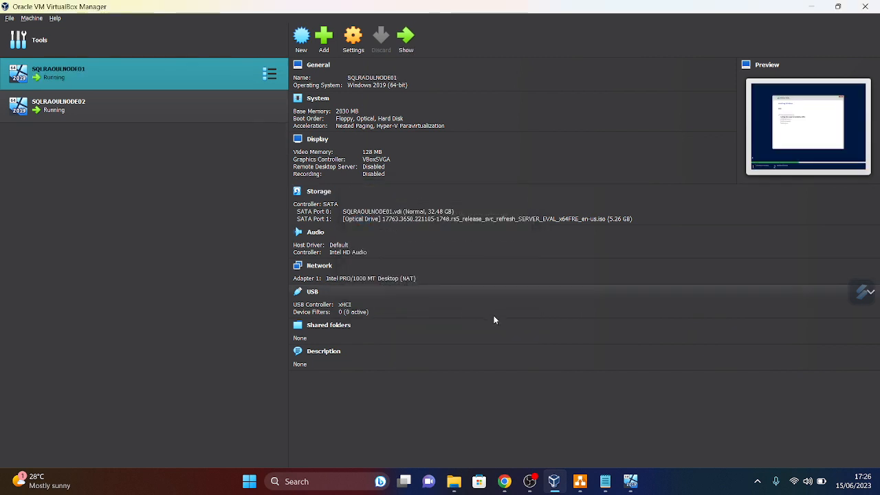
left_click(454, 483)
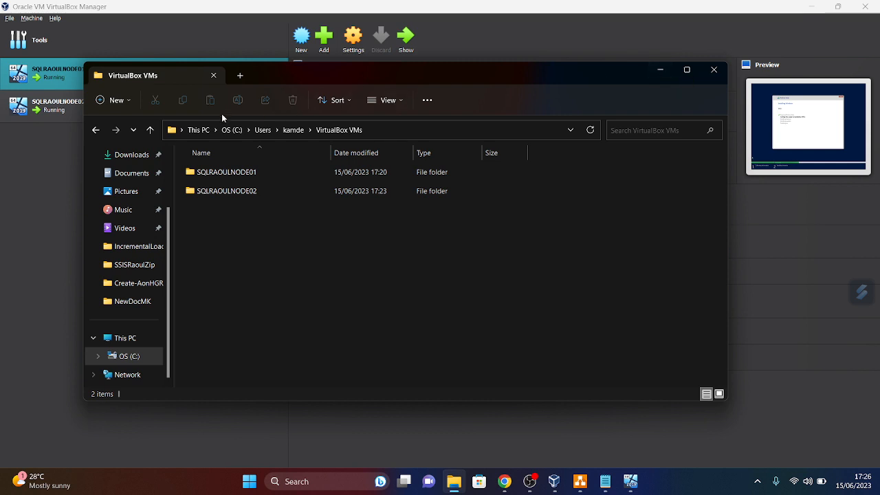
left_click(150, 130)
left_click(662, 71)
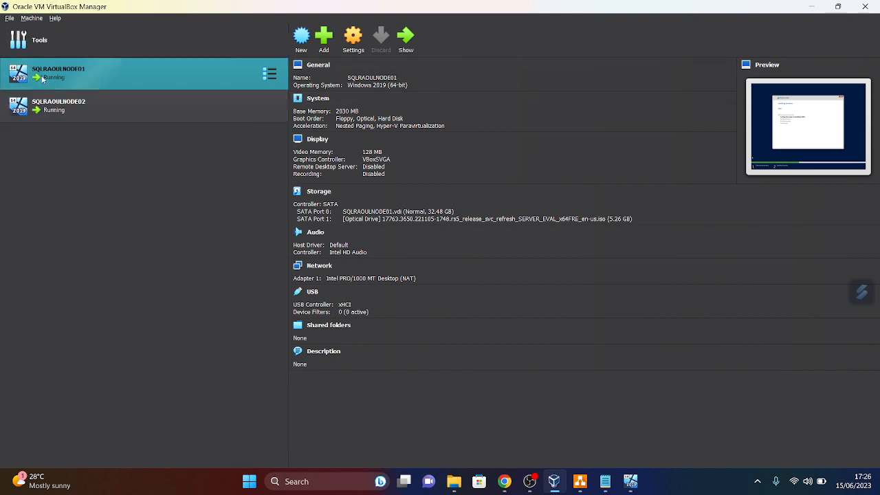
- Start a new machine via Machine > New, enter the DC name, then show the draw.io diagram
left_click(32, 18)
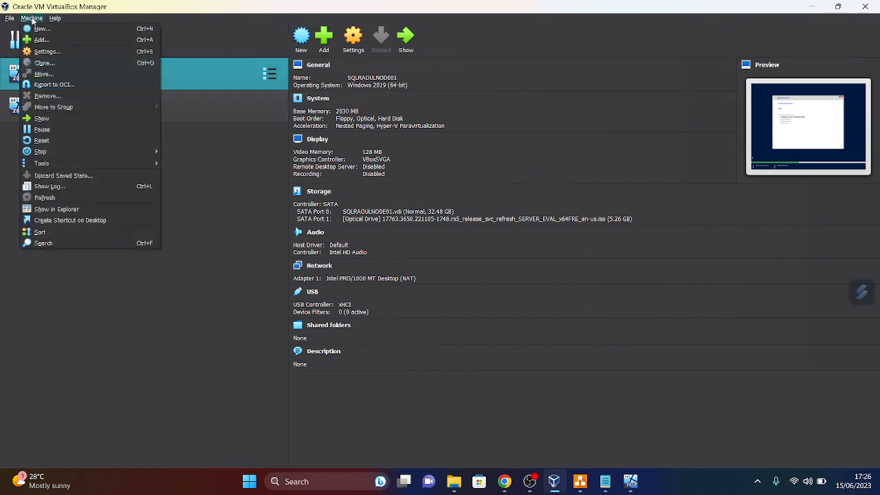
left_click(42, 29)
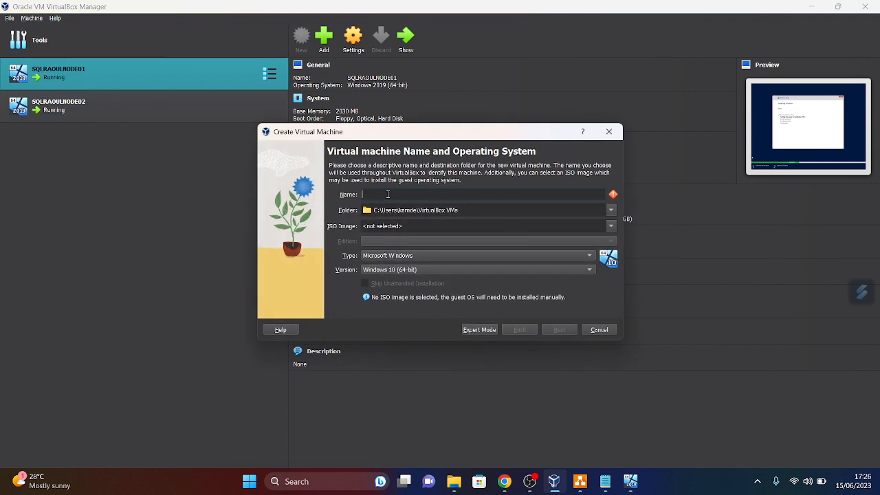
type("DC0")
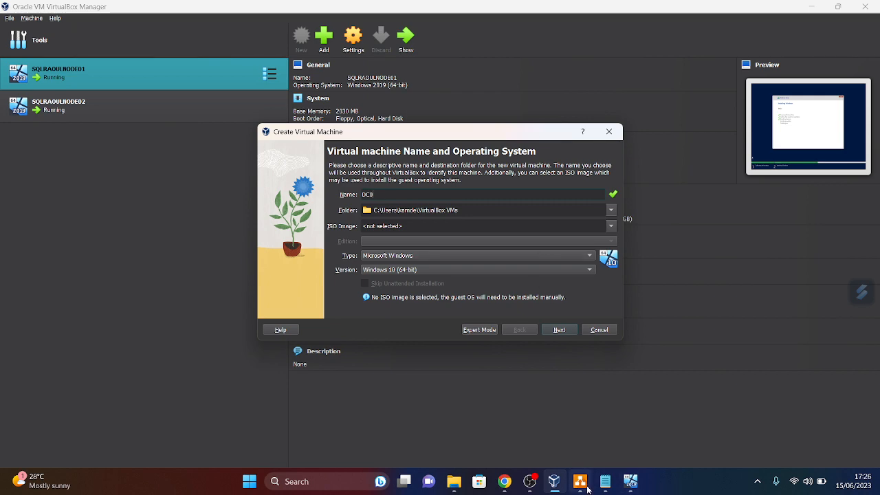
left_click(579, 481)
- Edit the DC00 box's label in the network diagram to read DC0
left_click(278, 192)
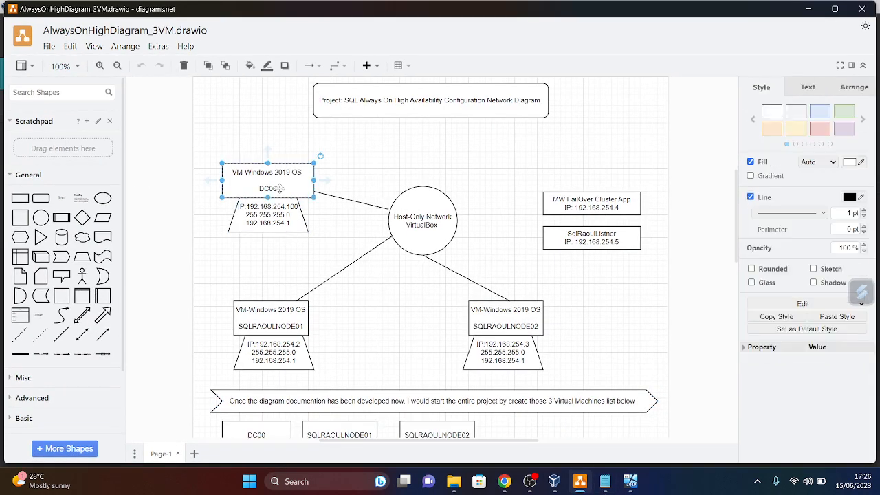
double_click(278, 192)
left_click(278, 193)
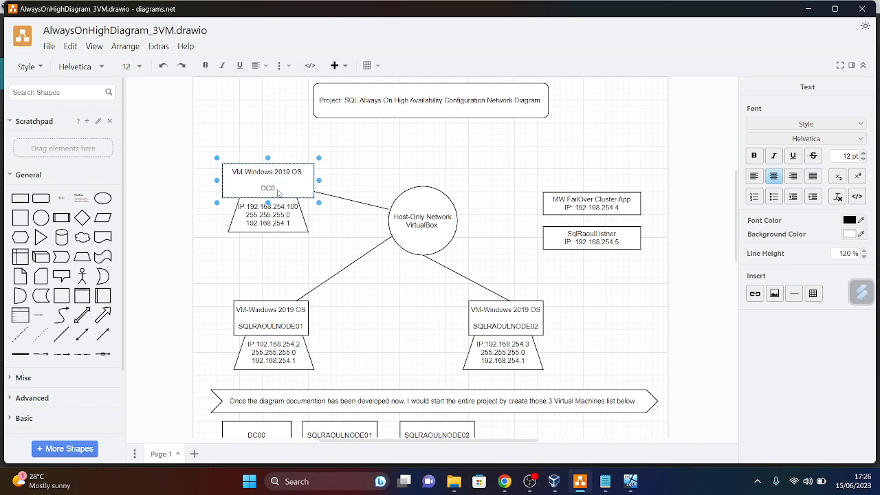
- Save the diagram with File > Save and minimise draw.io
left_click(49, 46)
left_click(65, 146)
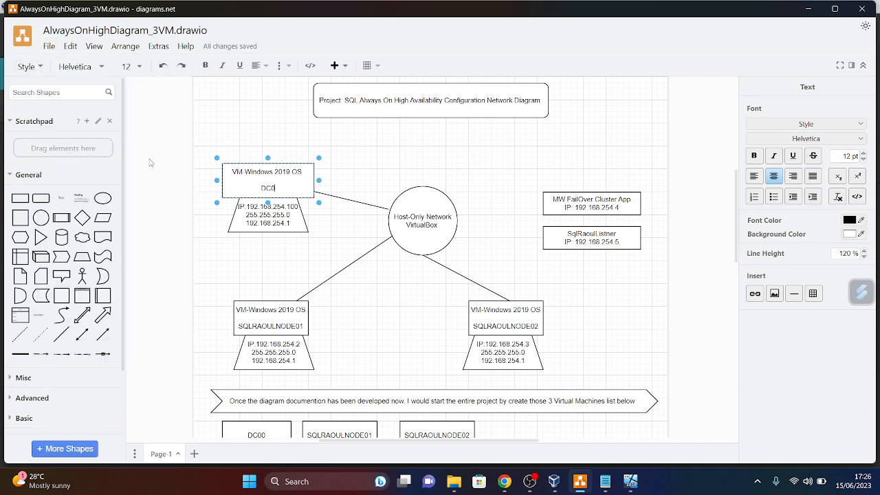
left_click(809, 11)
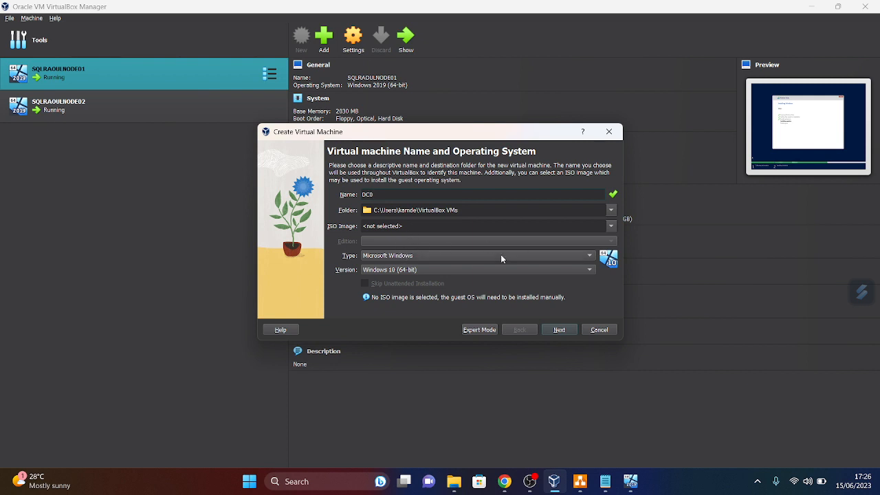
- Set DC0's version to Windows 2019 (64-bit) and base memory to 2030 MB
left_click(588, 270)
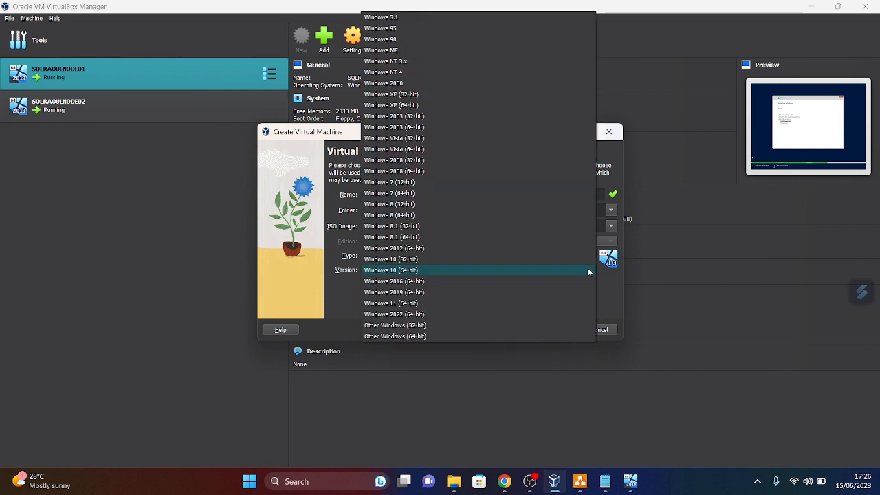
left_click(397, 297)
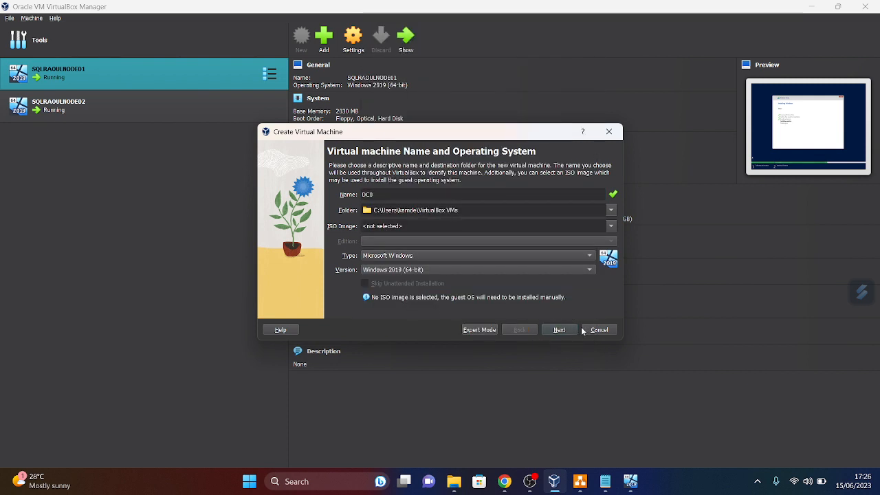
left_click(562, 330)
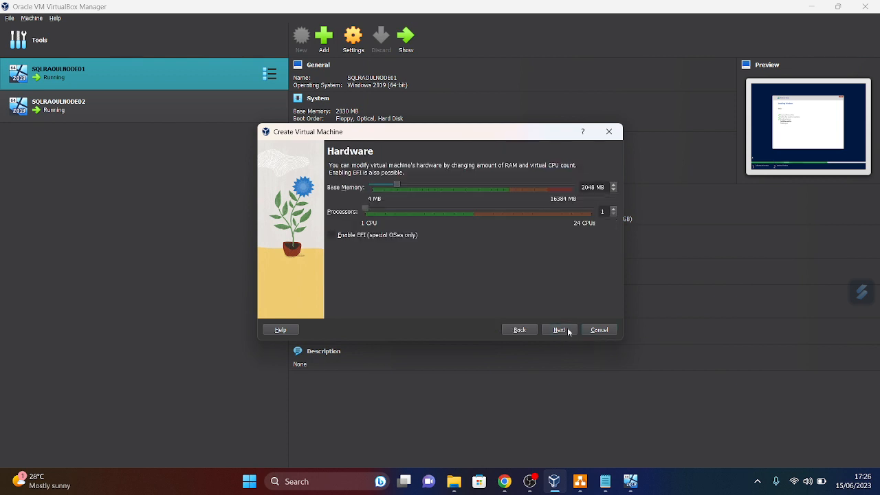
left_click(613, 191)
left_click(613, 191)
left_click(613, 191)
left_click(613, 191)
left_click(614, 186)
left_click(563, 329)
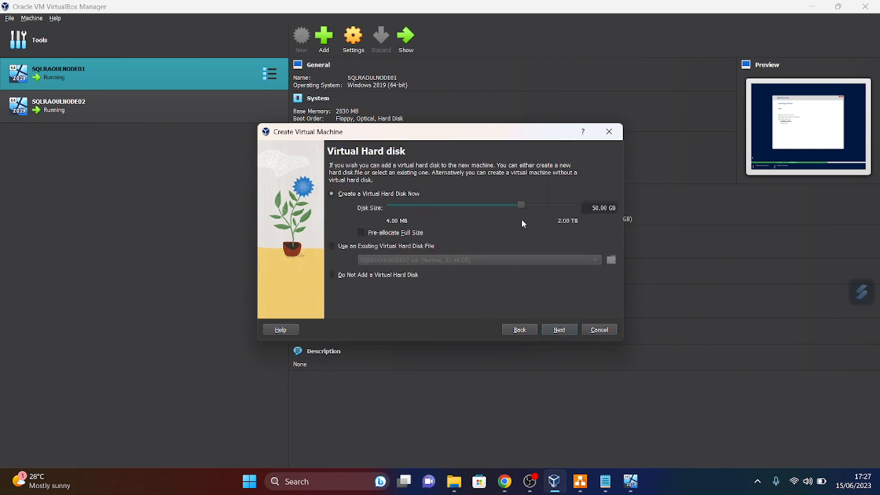
- Shrink the virtual hard disk to 31.48 GB and finish creating DC0
left_click_drag(520, 208, 516, 210)
left_click(564, 331)
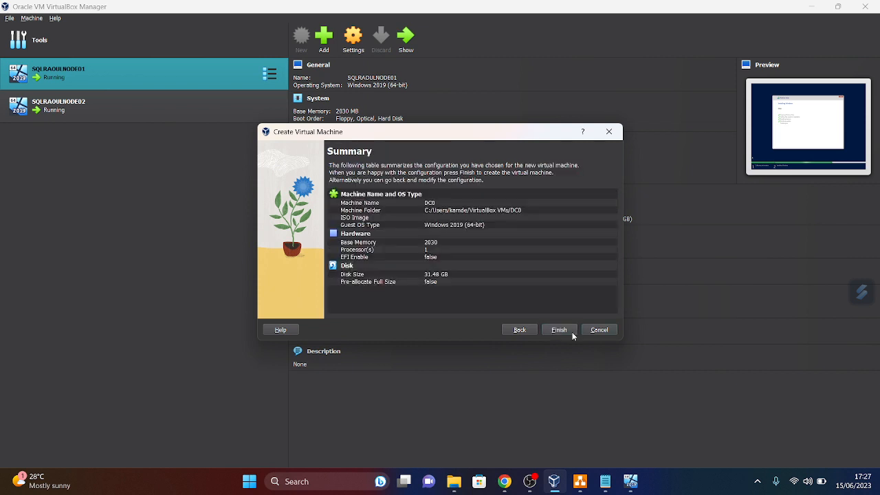
left_click(559, 331)
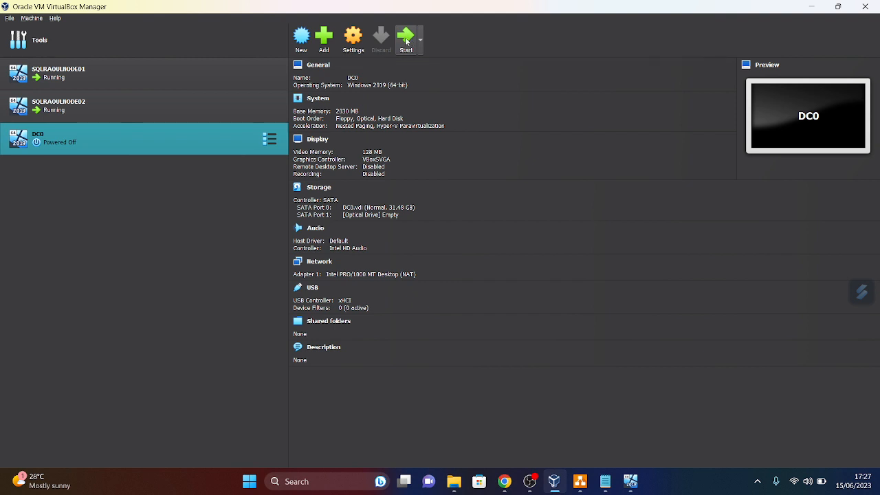
- Mount the 5.26 GB Windows Server evaluation ISO in DC0's empty optical drive under Storage
left_click(355, 41)
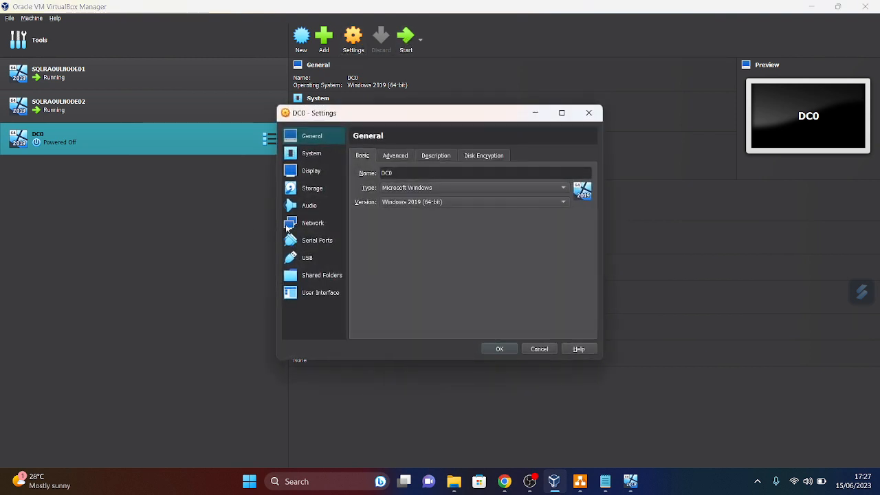
left_click(313, 189)
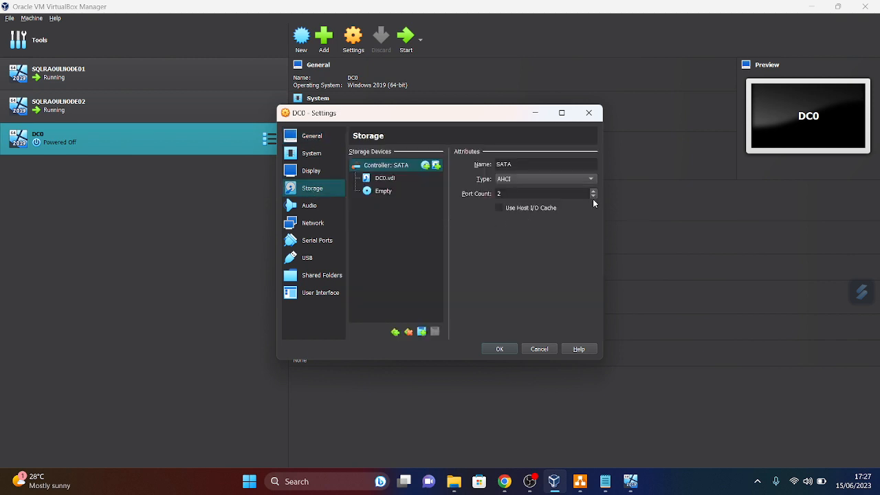
left_click(387, 192)
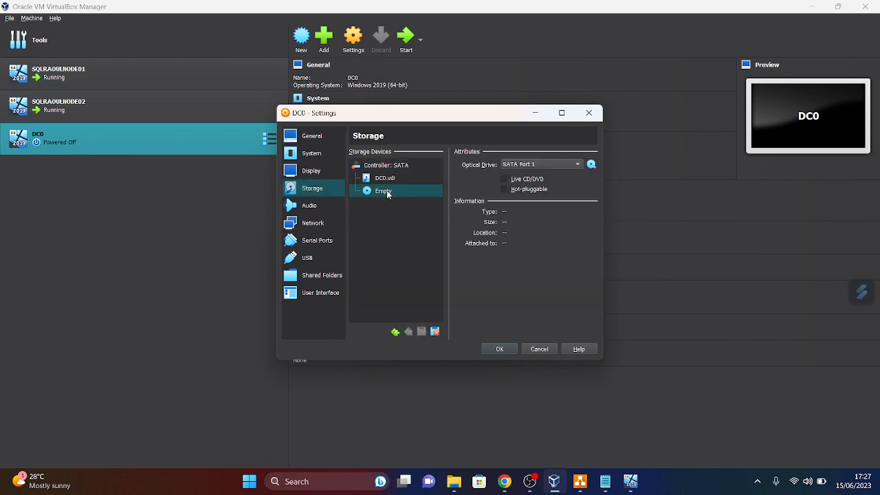
left_click(591, 164)
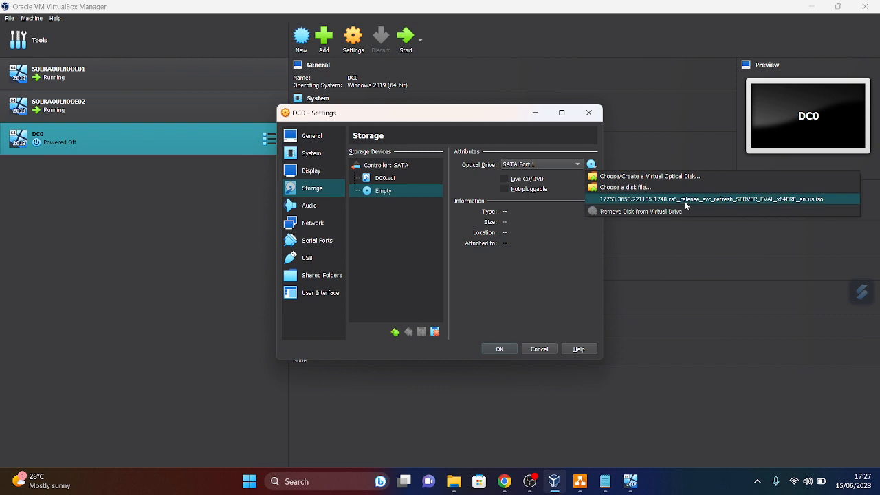
left_click(682, 200)
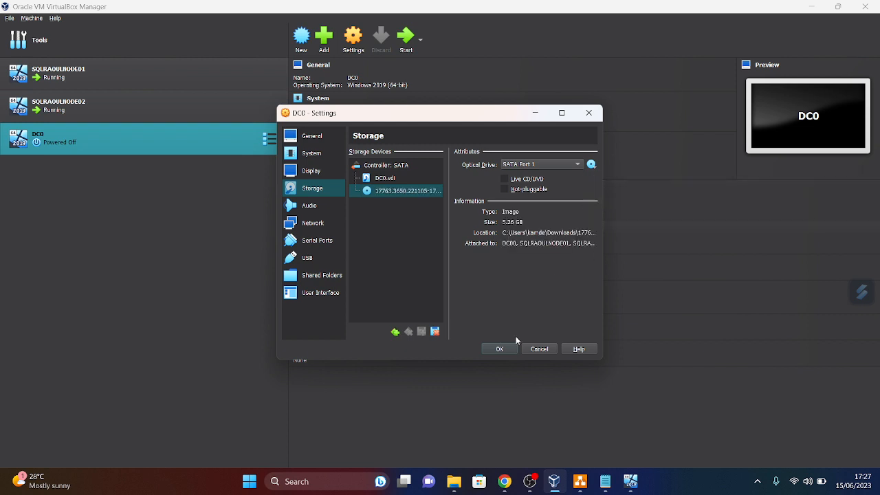
left_click(499, 350)
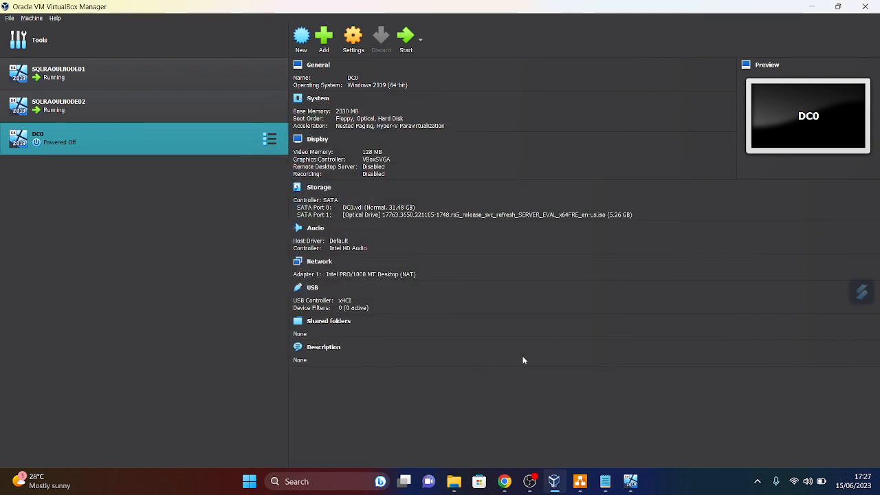
- Power on DC0 so it boots from the installation ISO
left_click(407, 42)
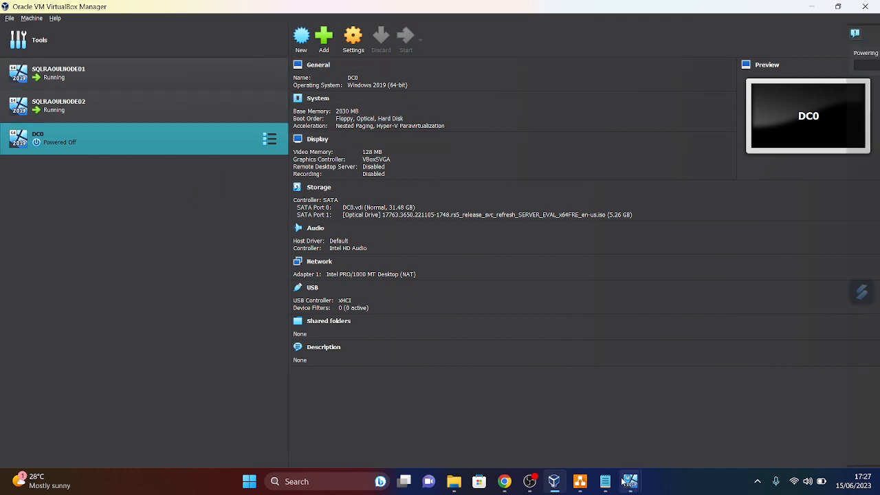
mouse_move(630, 482)
mouse_move(606, 442)
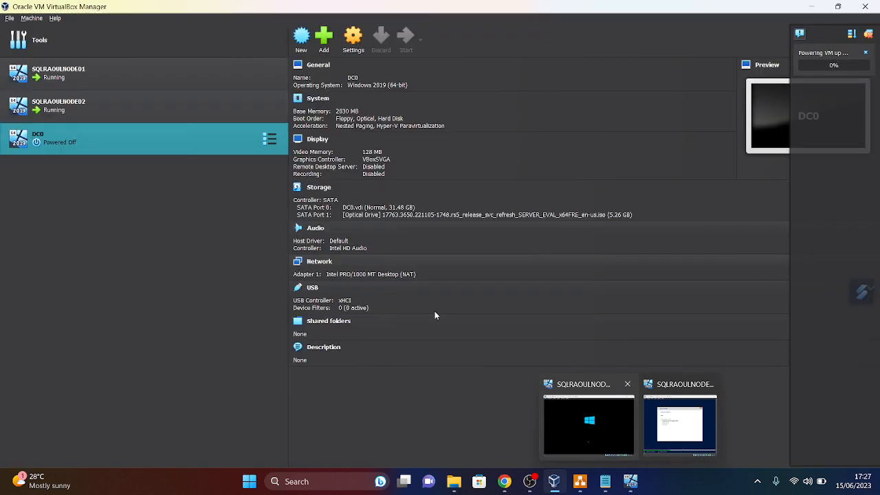
- Check the host's memory usage in Task Manager's Performance > Memory view, then close it
right_click(696, 491)
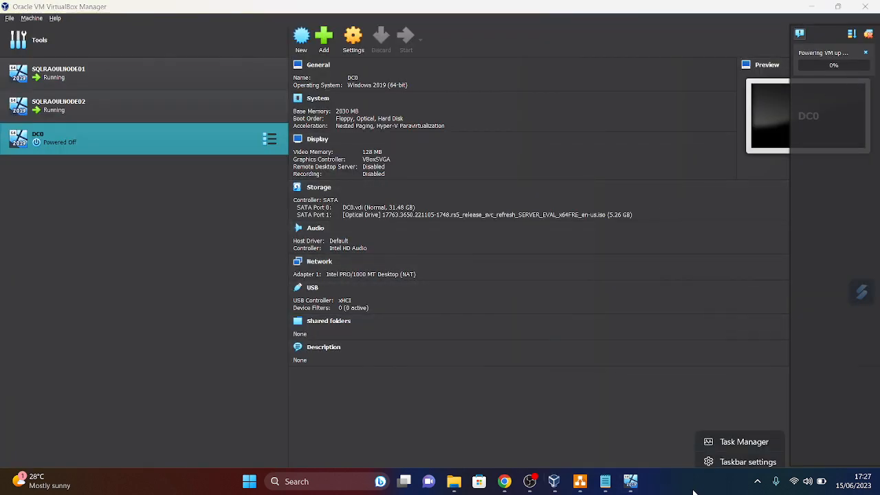
left_click(698, 440)
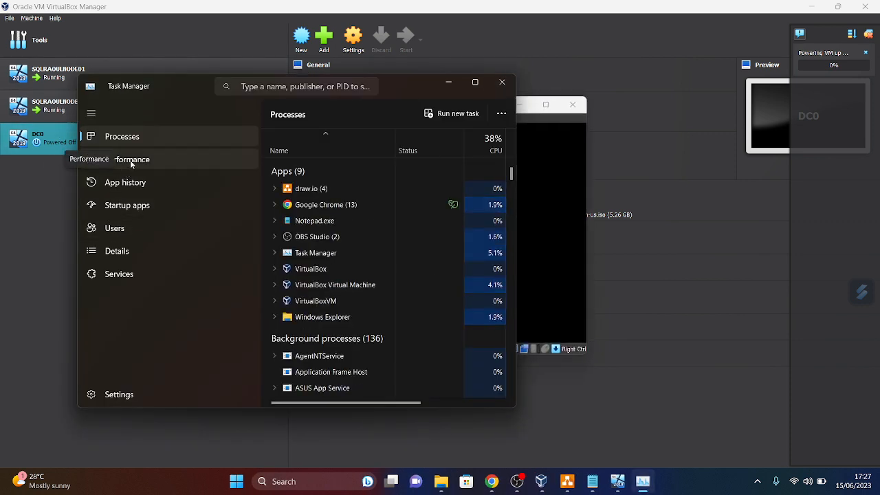
left_click(127, 161)
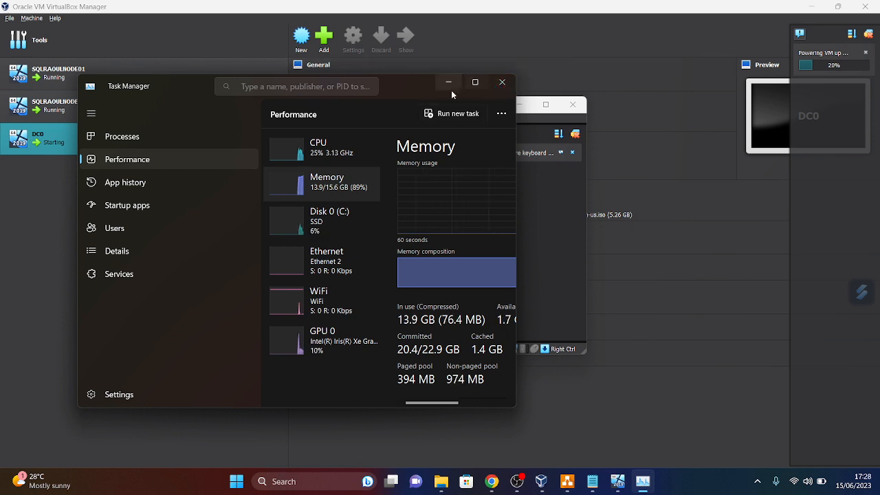
left_click(502, 86)
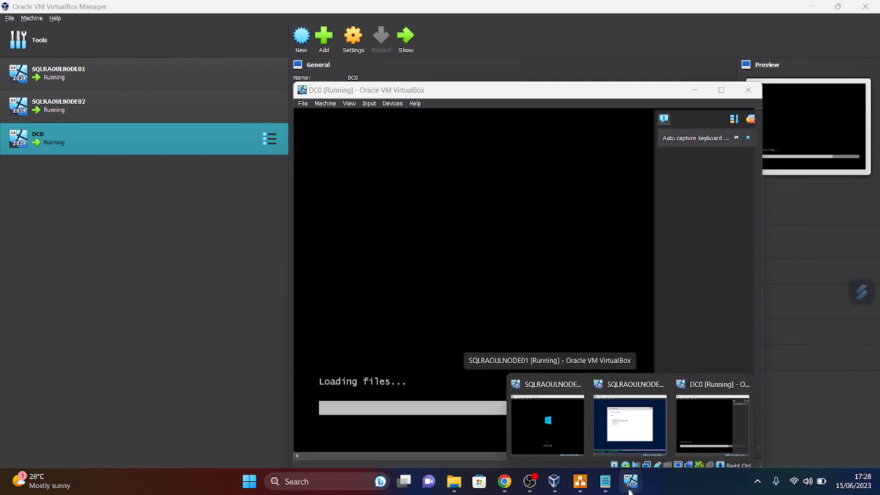
- Bring the Untitled Notepad plan, showing Step 2 network IP configuration, to the front
mouse_move(601, 488)
left_click(602, 489)
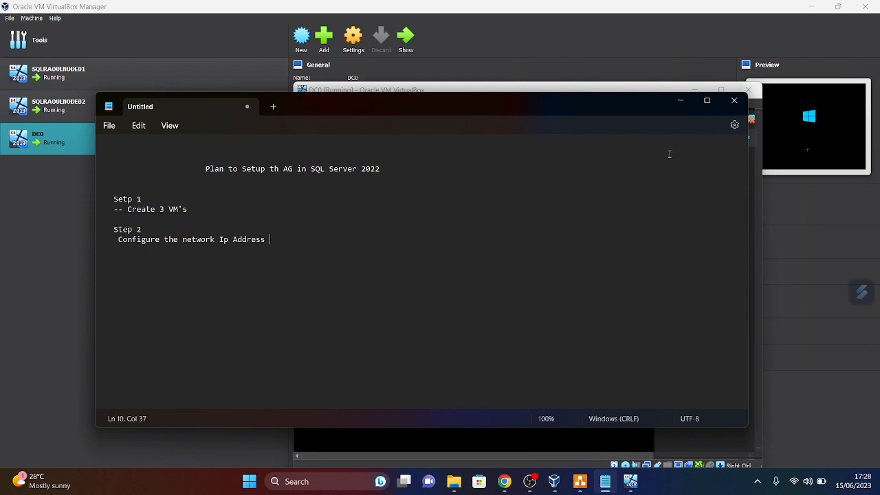
- Minimise draw.io and Notepad to reveal DC0's Windows Server 2019 Setup language screen
left_click(578, 486)
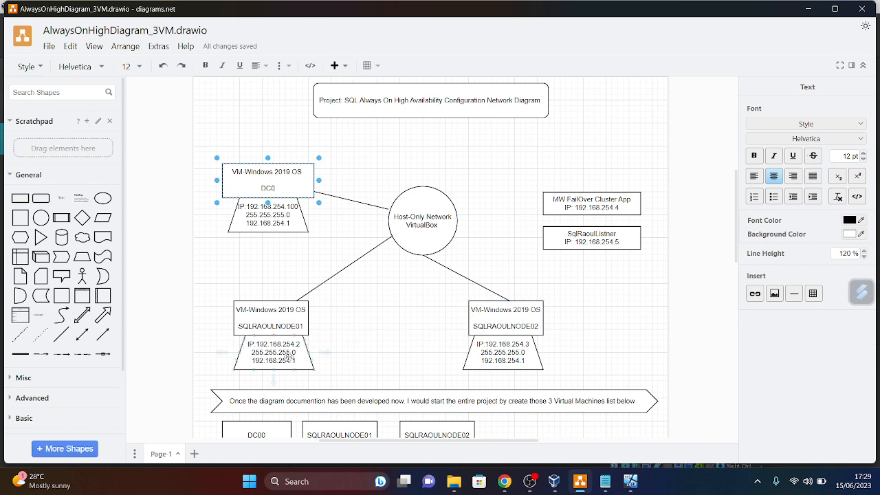
left_click(811, 9)
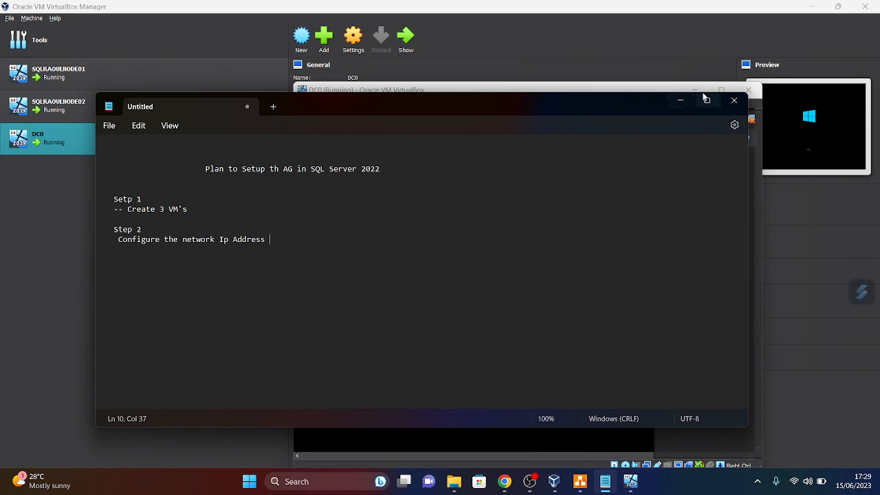
left_click(682, 102)
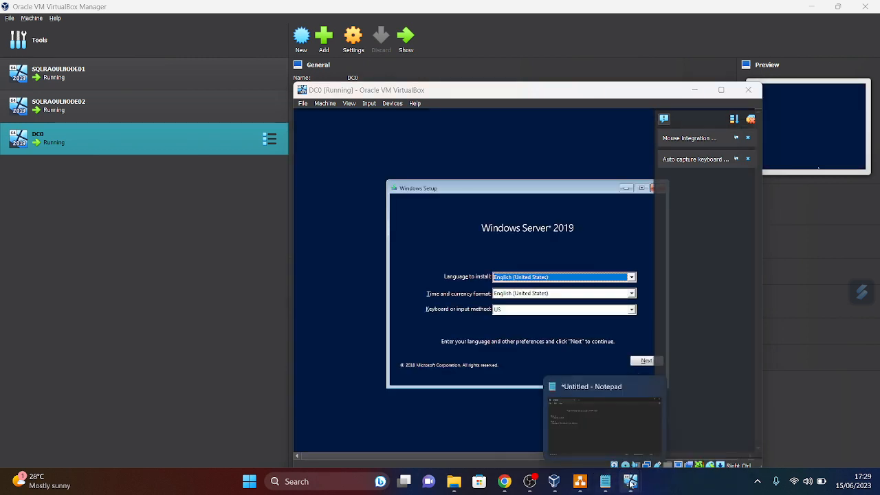
- On DC0, dismiss notifications, keep the language defaults, and choose Datacenter Evaluation (Desktop Experience)
left_click(750, 119)
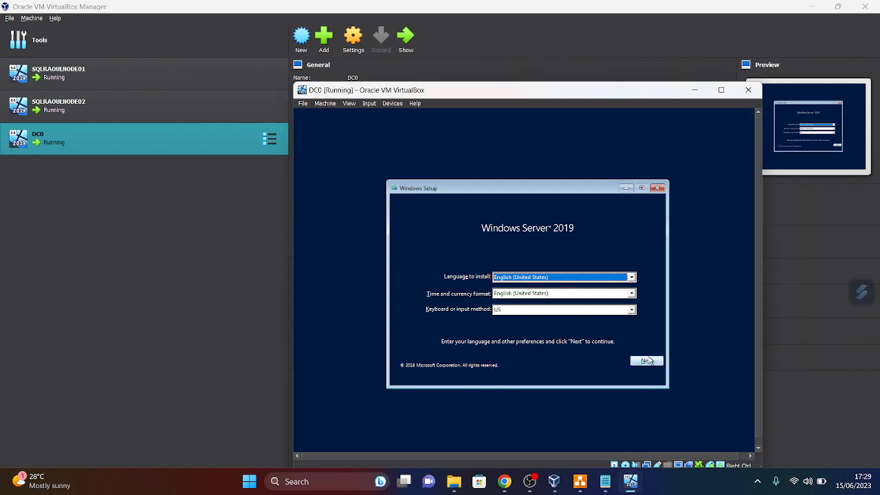
left_click(649, 361)
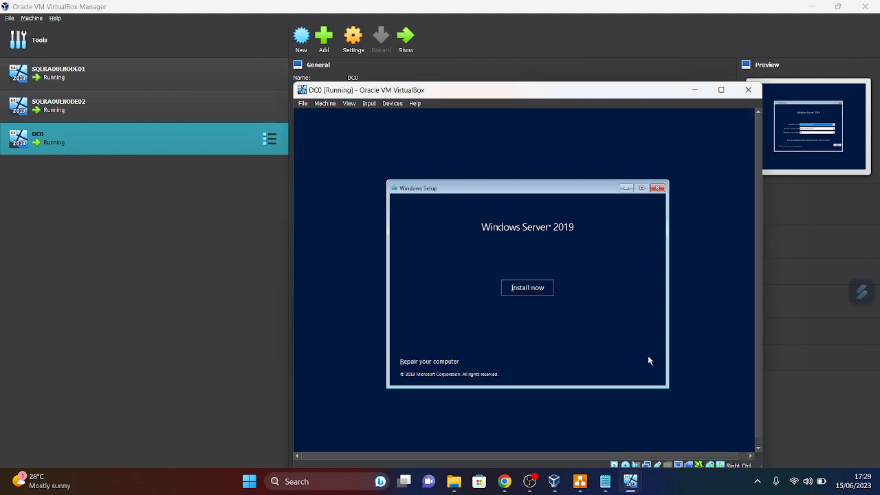
left_click(516, 289)
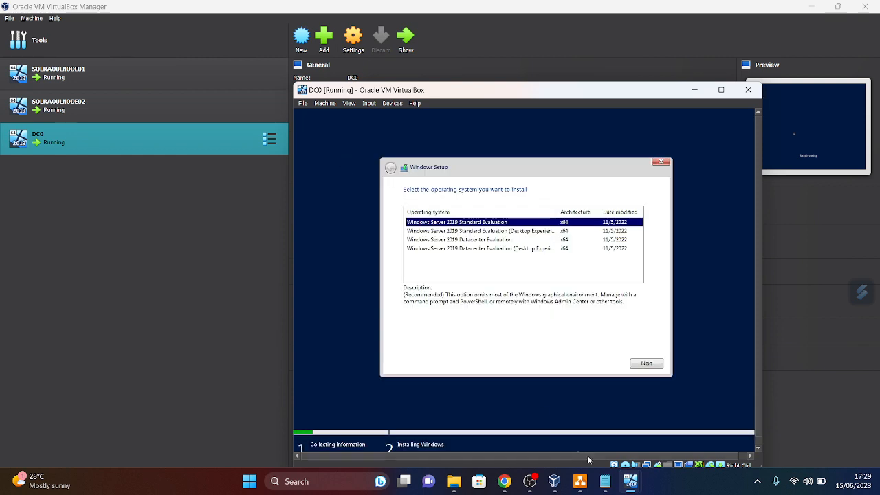
left_click(506, 249)
left_click(651, 367)
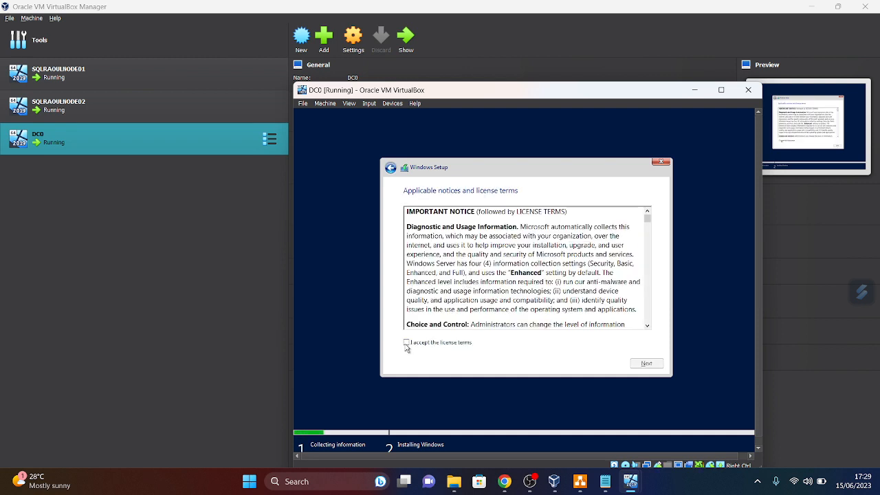
- Accept the license, start a Custom install onto Drive 0, then bring SQLRAOULNODE01's window forward
left_click(405, 344)
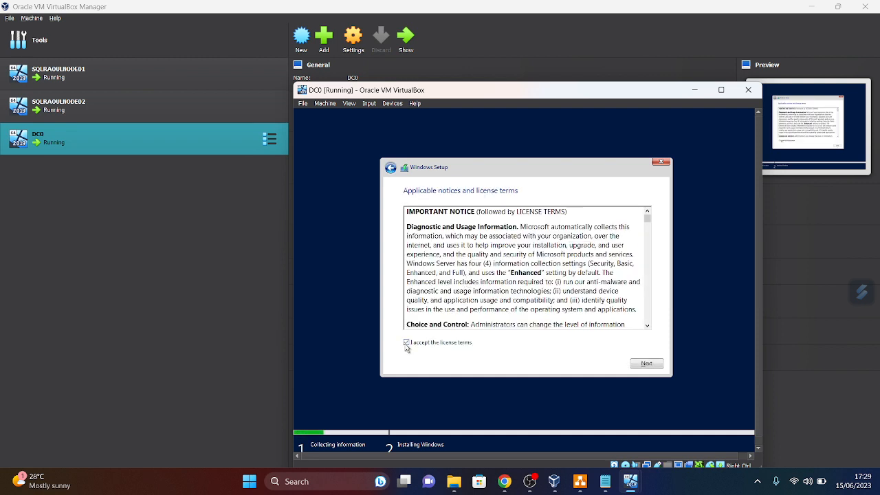
left_click(650, 363)
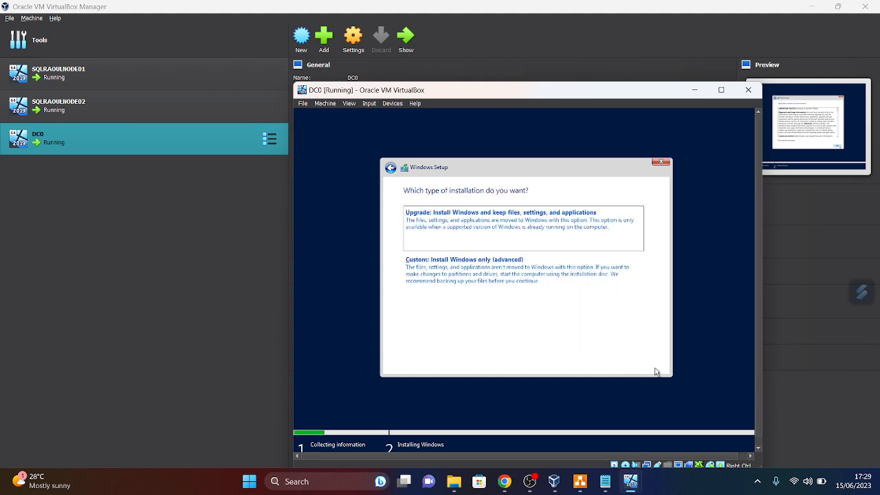
left_click(494, 281)
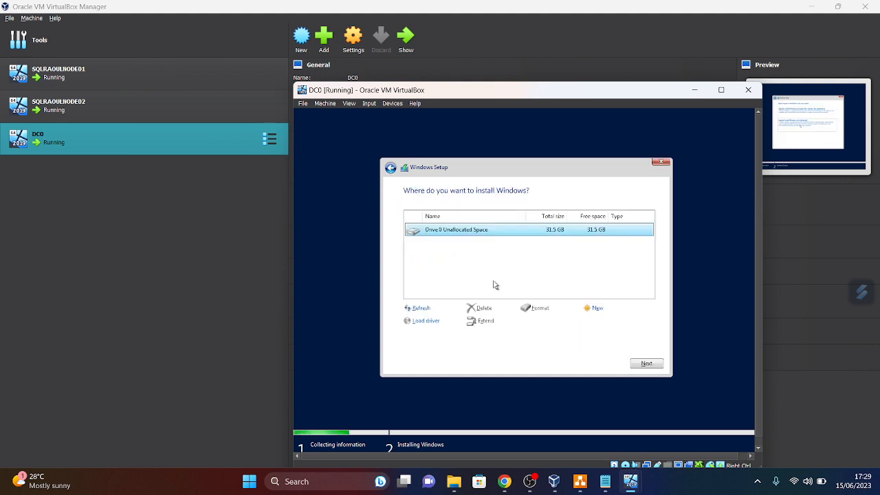
left_click(644, 364)
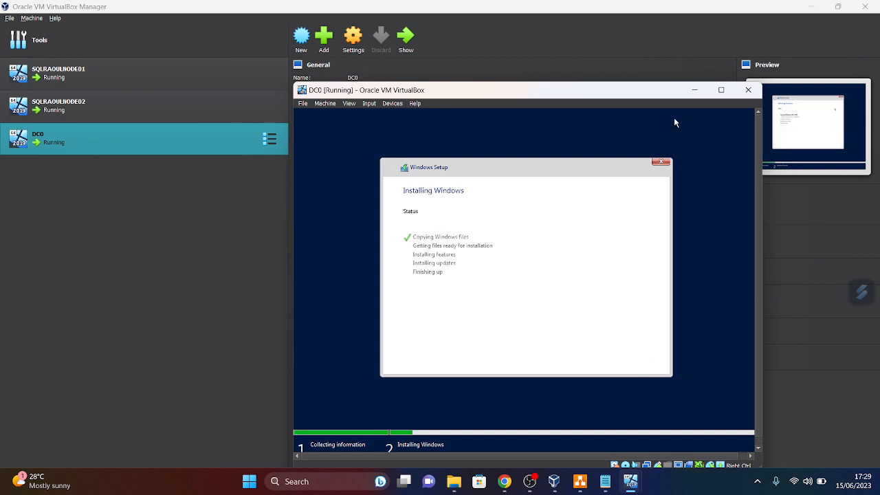
mouse_move(624, 487)
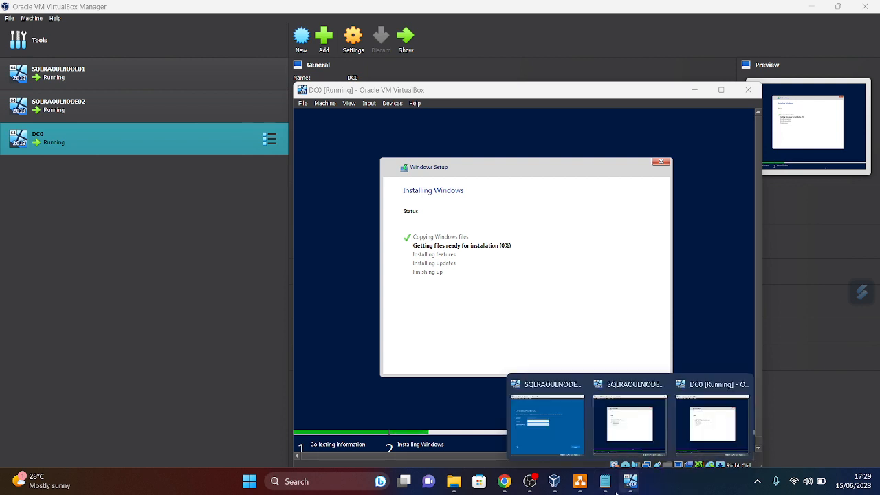
left_click(557, 450)
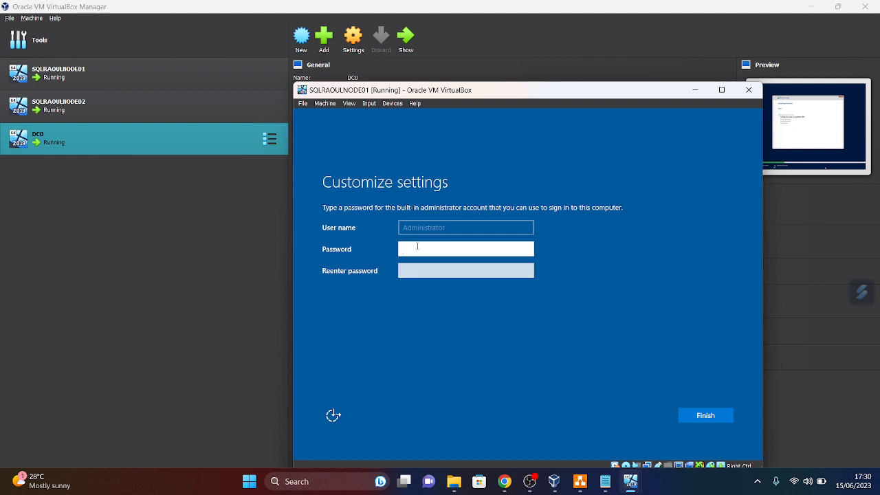
- Type the administrator password on SQLRAOULNODE01's Customize settings screen, toggling Caps Lock as needed
left_click(418, 246)
key("Caps_Lock")
key("Caps_Lock")
type("•")
key("Caps_Lock")
type("••••••")
key("Caps_Lock")
type("•")
- Retype the password in the Reenter password field and finish setup
left_click(440, 271)
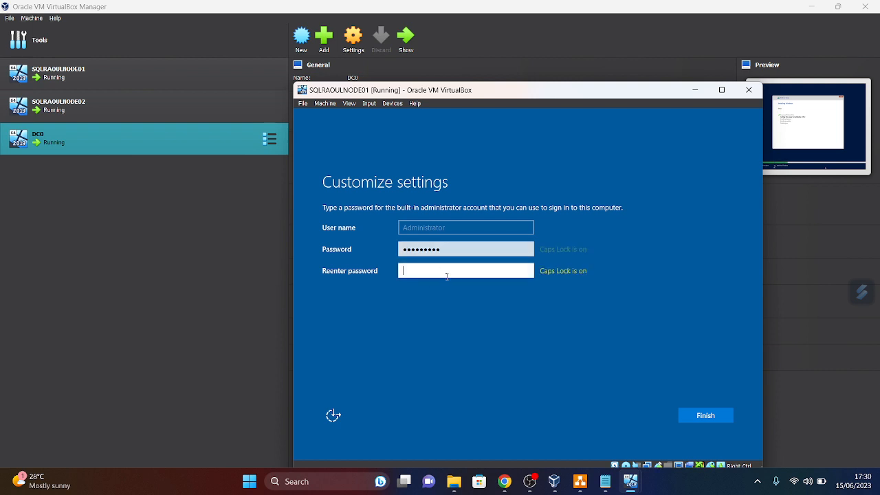
type("•")
key("Caps_Lock")
type("••••••••")
key("Caps_Lock")
left_click(718, 416)
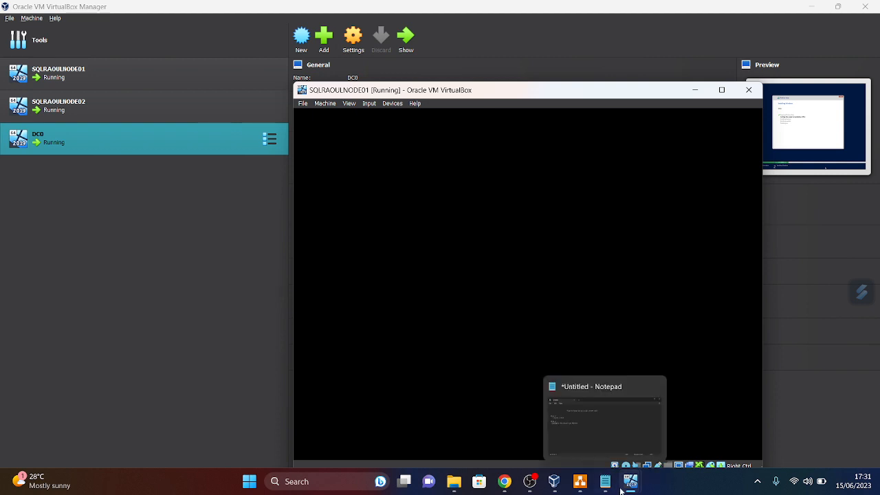
- Bring the SQLRAOULNODE01 VM window forward and maximize it
mouse_move(629, 487)
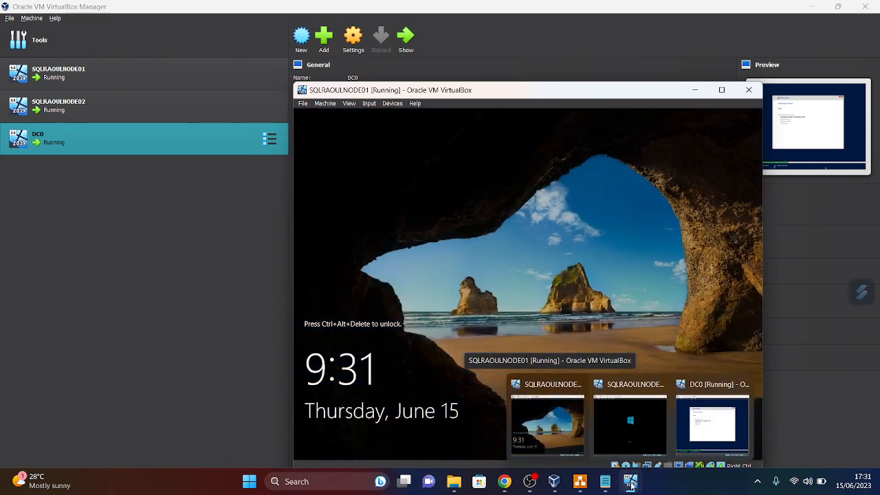
left_click(548, 434)
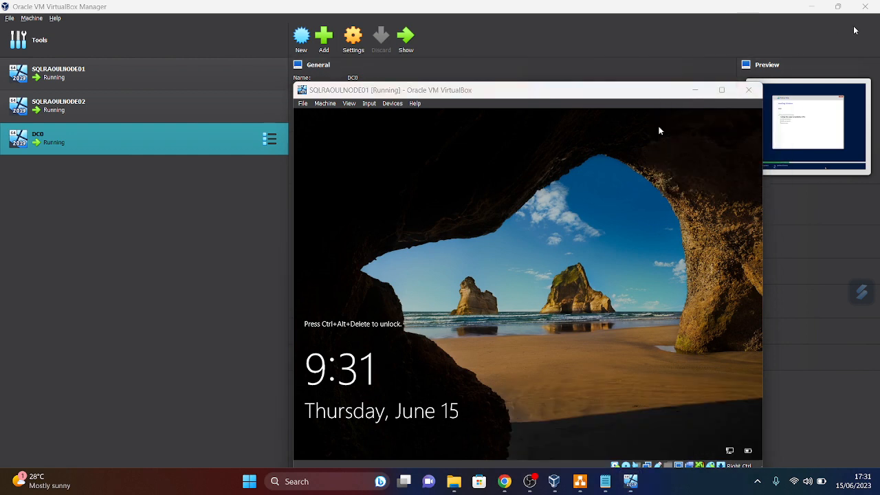
left_click(723, 91)
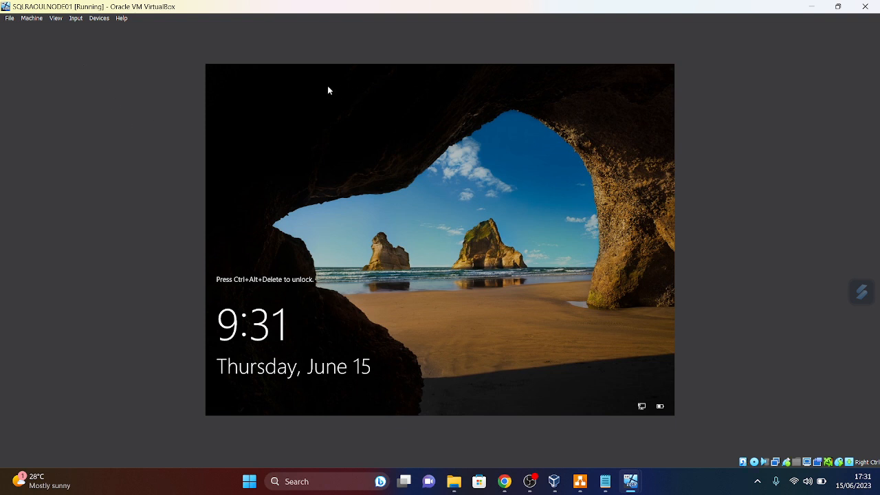
- Send Ctrl-Alt-Del via Input > Keyboard and sign in with the Administrator password
left_click(76, 19)
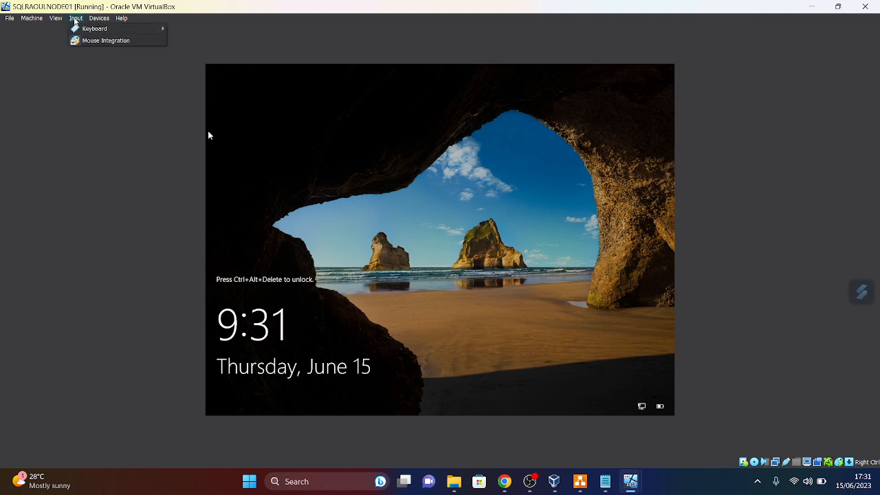
mouse_move(100, 33)
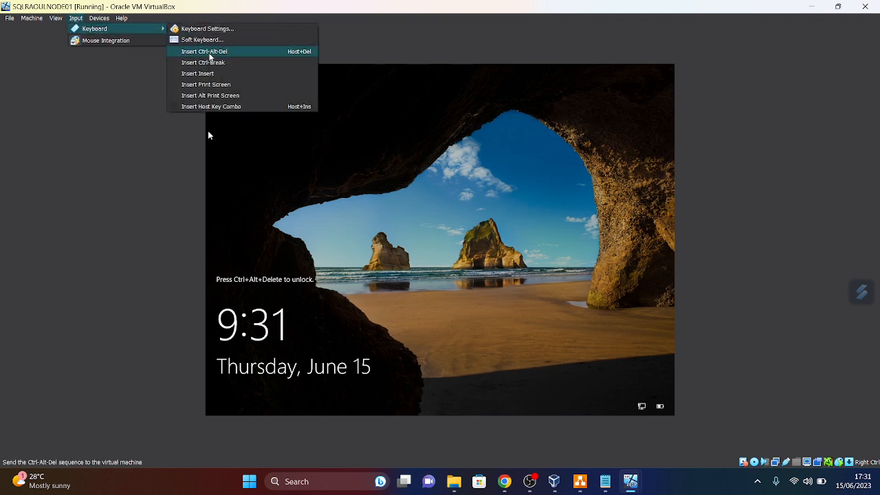
left_click(209, 53)
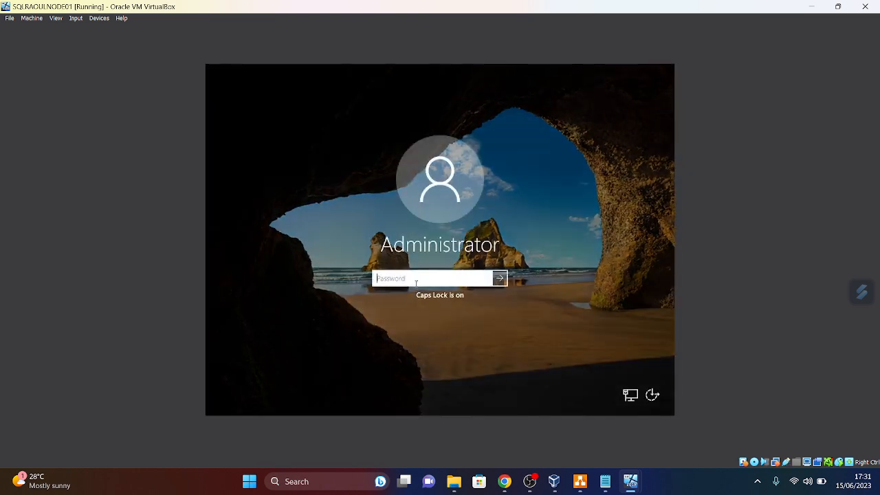
type("*******")
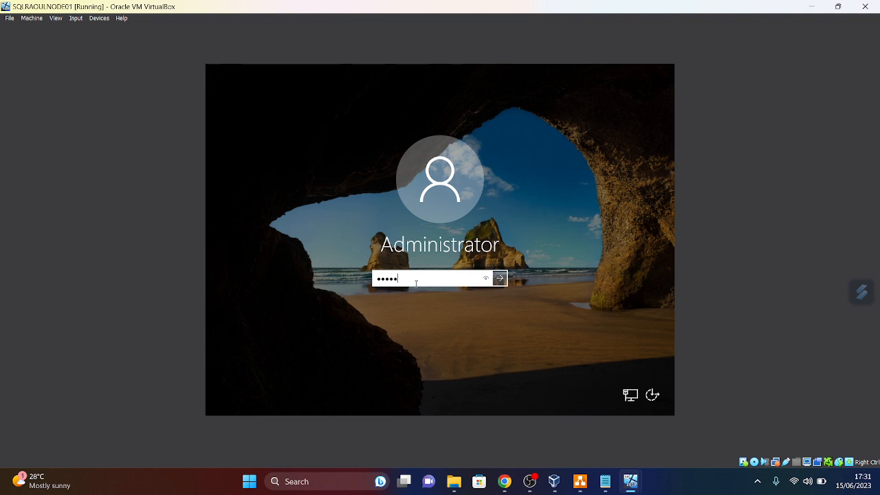
type("*")
key("Caps_Lock")
type("*")
key("Return")
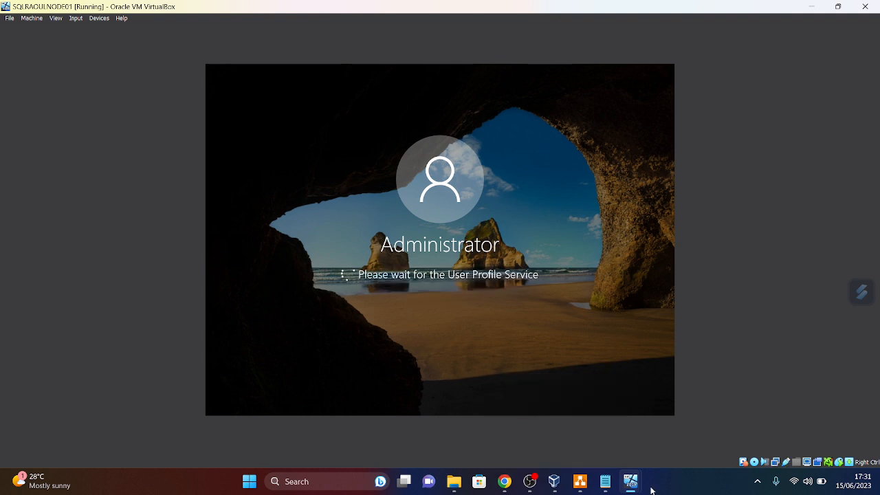
mouse_move(634, 490)
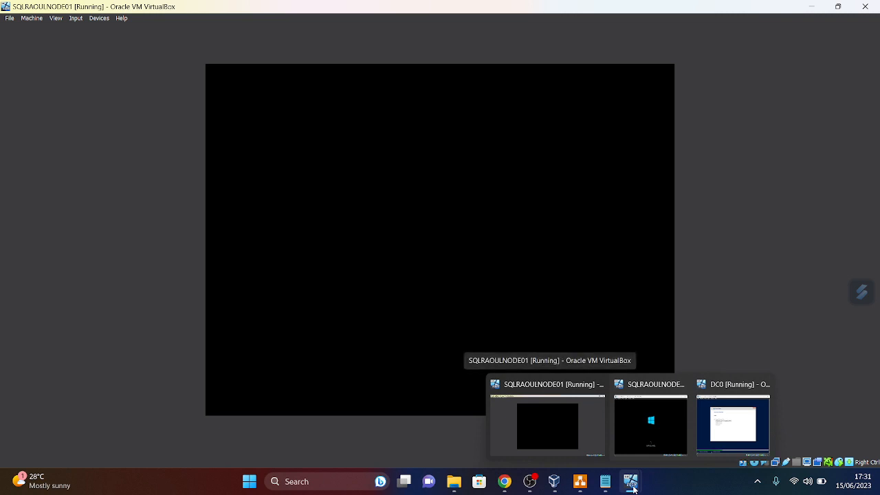
mouse_move(666, 437)
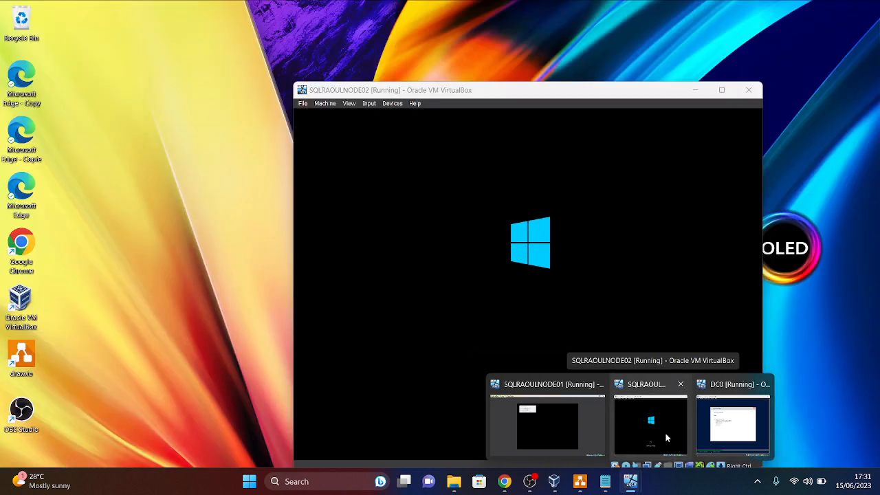
- Answer Yes to network discovery on SQLRAOULNODE01 and return to its window as Server Manager loads
left_click(547, 423)
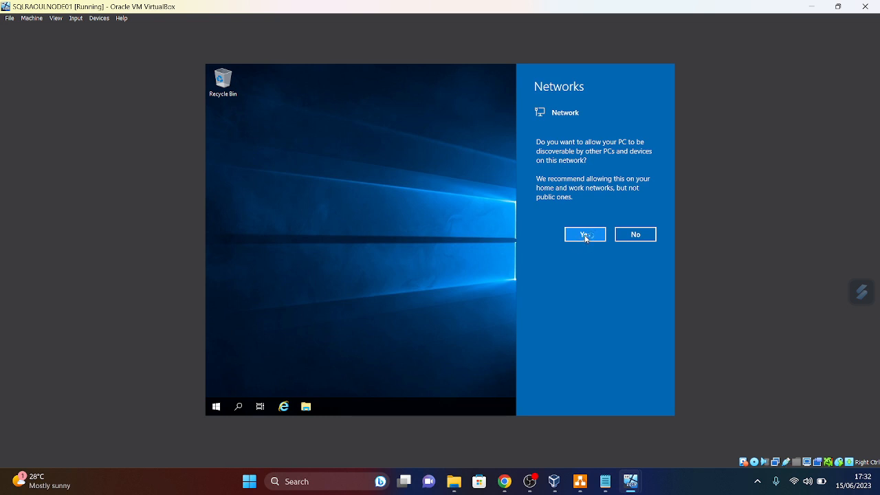
left_click(585, 236)
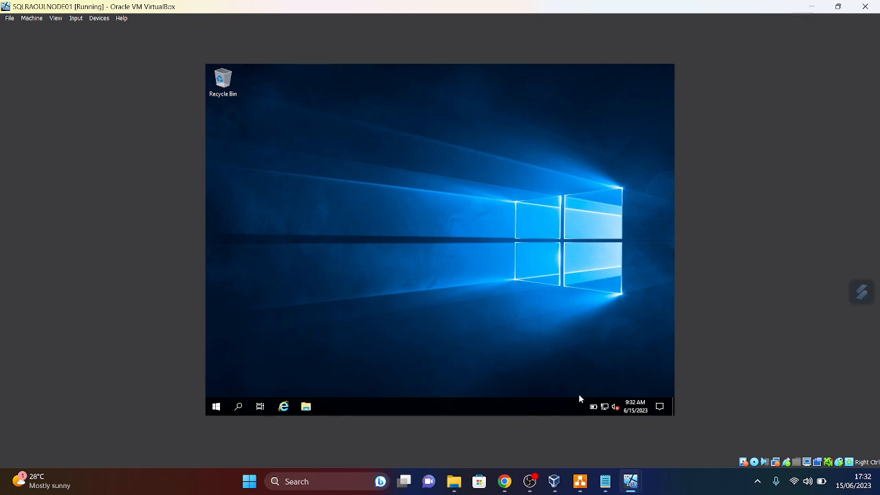
mouse_move(632, 485)
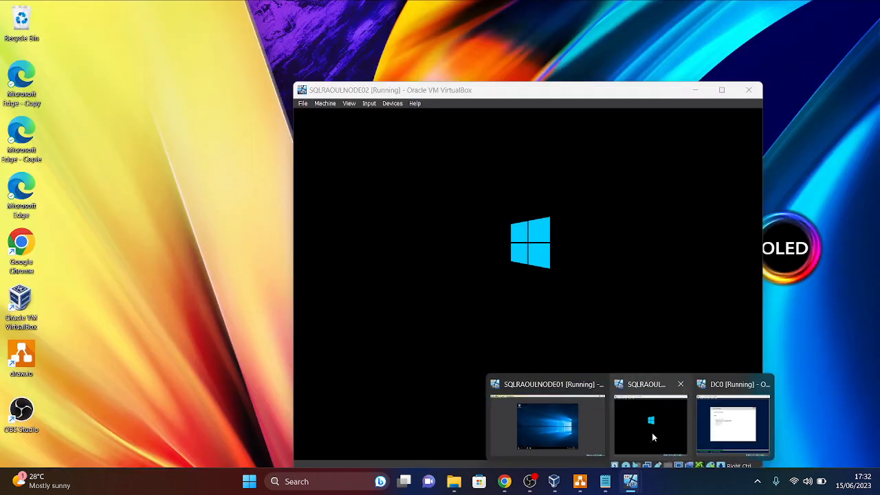
mouse_move(733, 441)
left_click(547, 425)
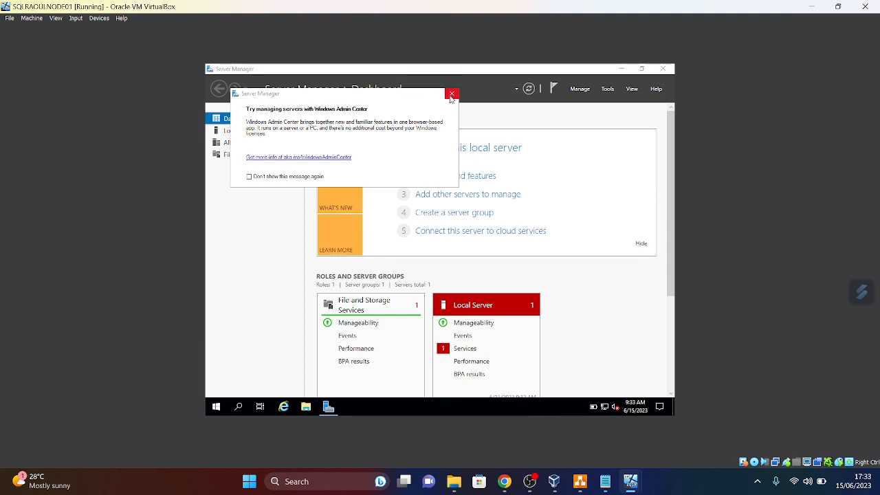
- Tick 'Don't show this message again', close the Admin Center prompt, and briefly view This PC
left_click(250, 177)
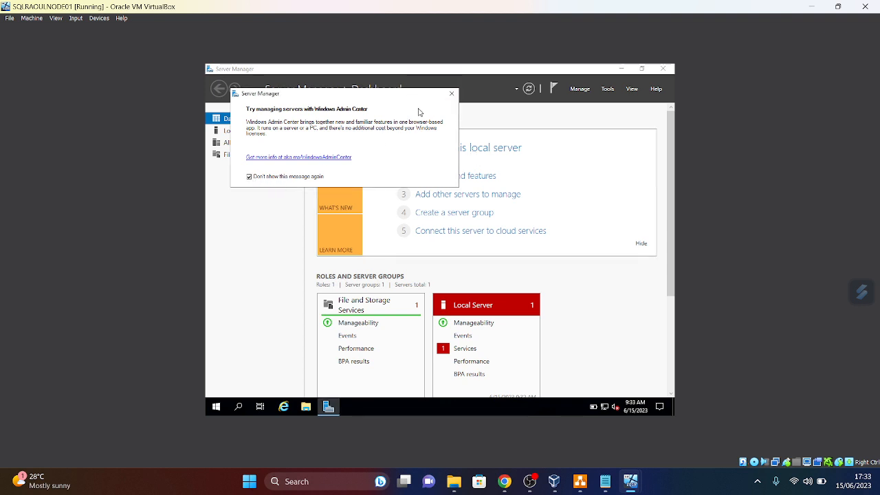
left_click(451, 93)
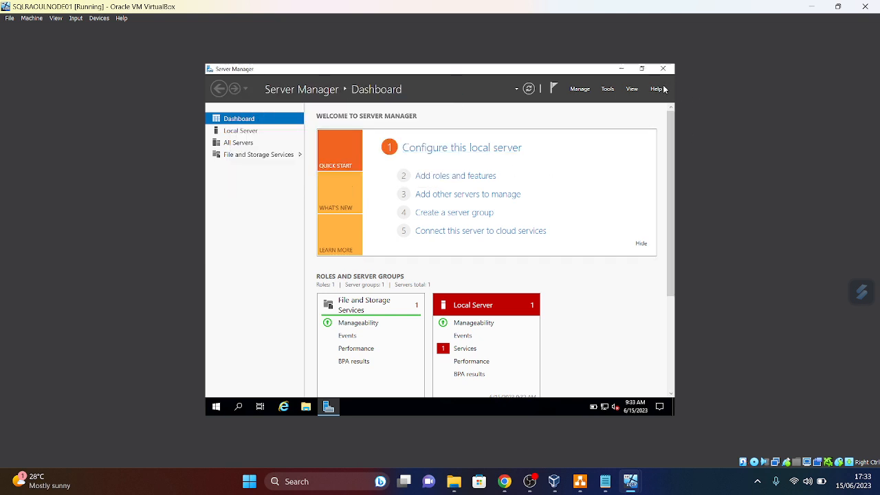
left_click(308, 407)
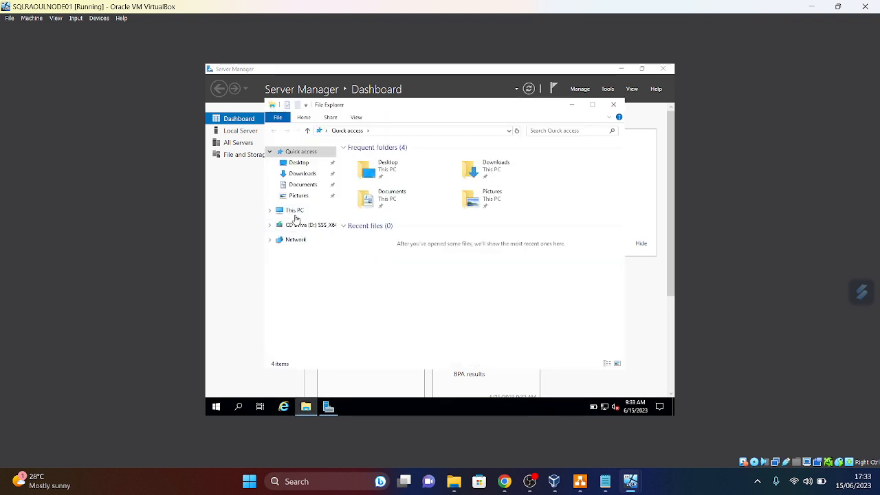
left_click(301, 213)
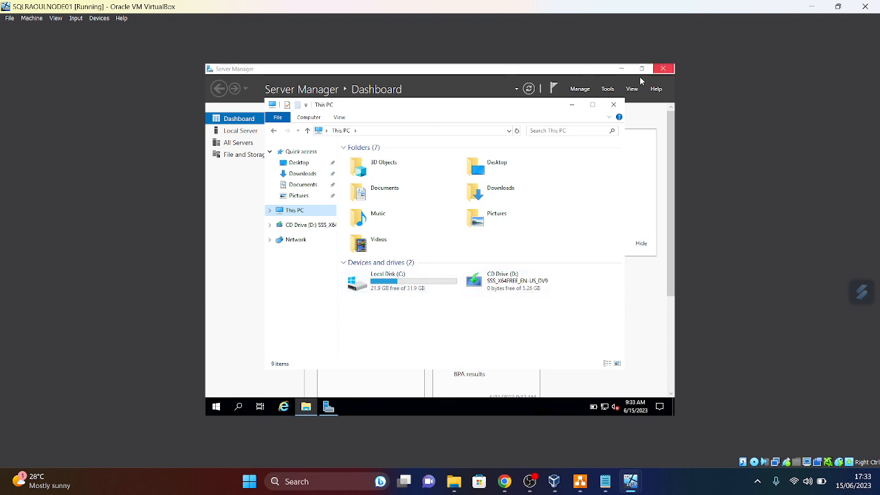
left_click(614, 106)
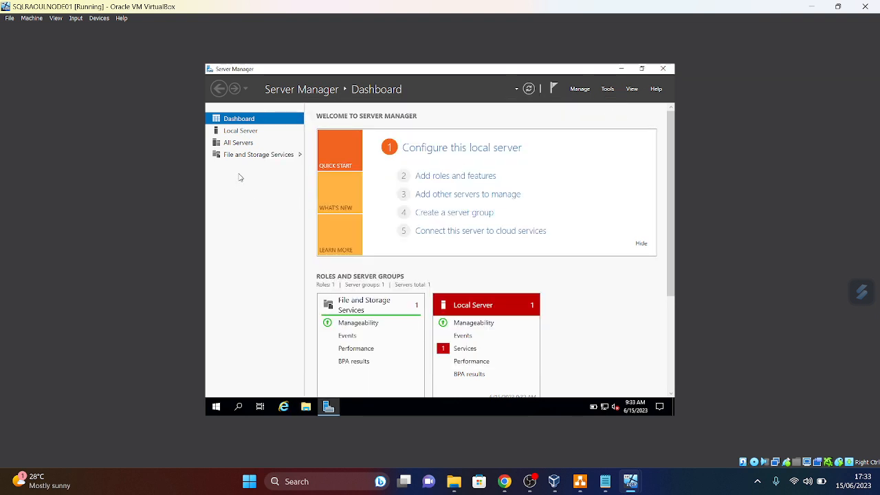
- View Local Server properties in Server Manager, resizing its window twice, then close Server Manager
left_click(241, 134)
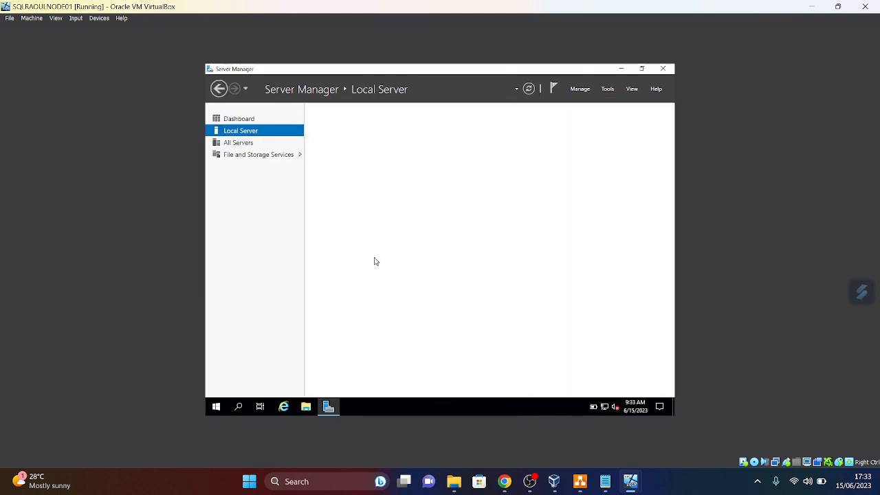
left_click(641, 68)
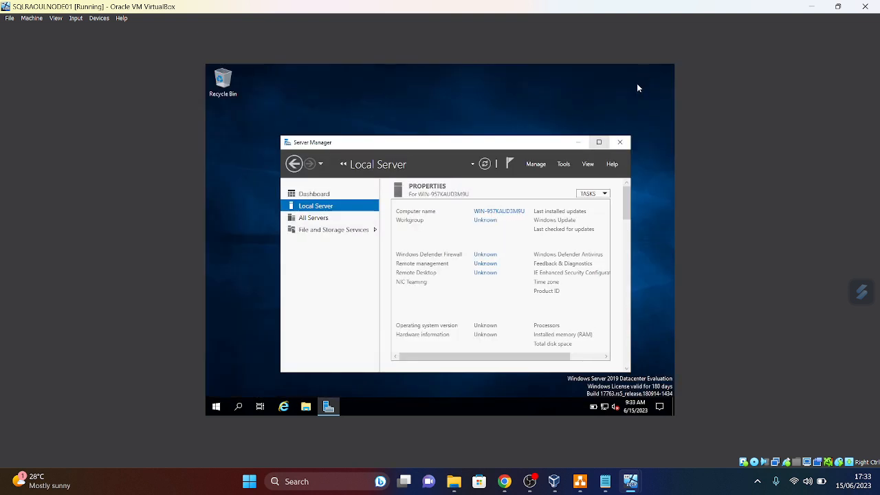
left_click(604, 142)
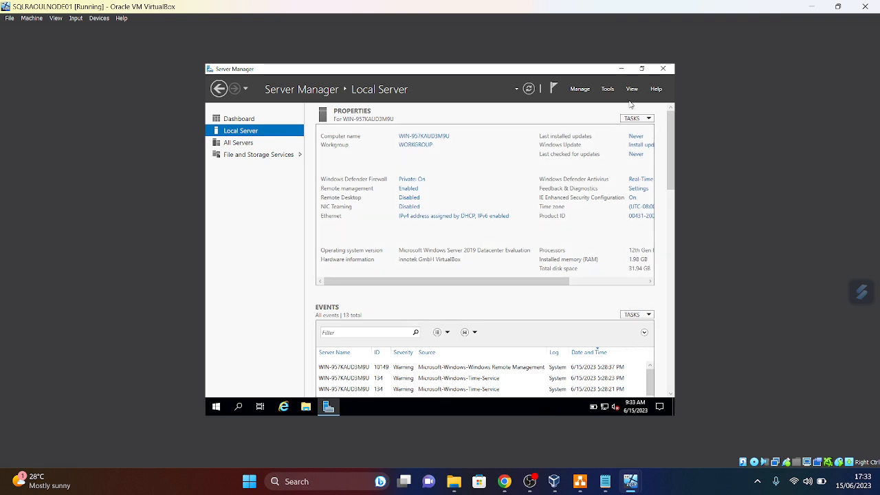
left_click(642, 68)
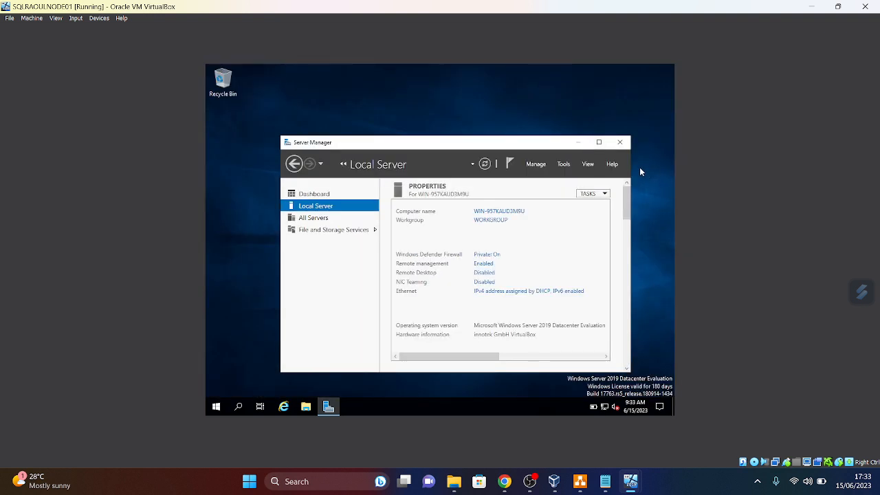
left_click(598, 142)
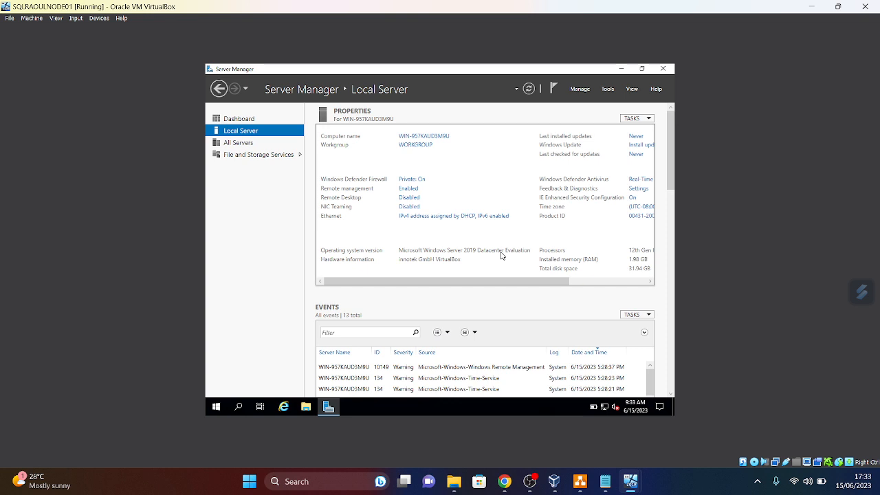
left_click(663, 70)
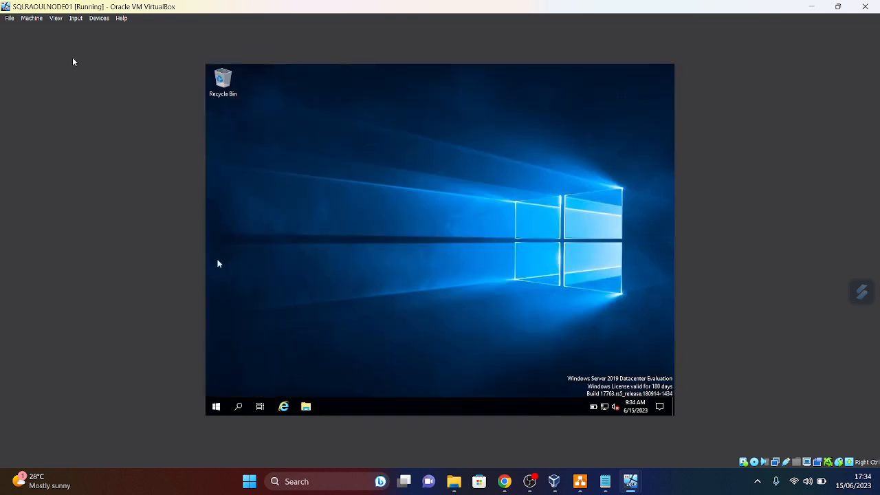
- Insert the Guest Additions CD via Devices and browse CD Drive (D:) in File Explorer
left_click(98, 19)
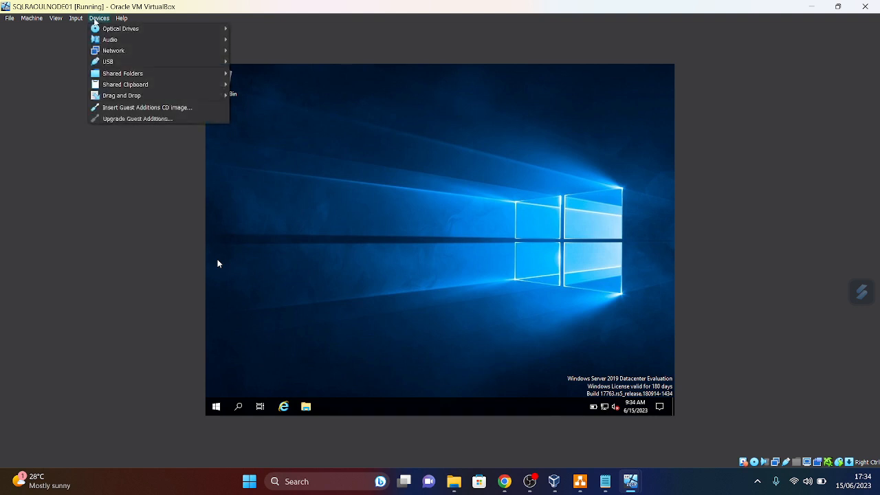
left_click(135, 110)
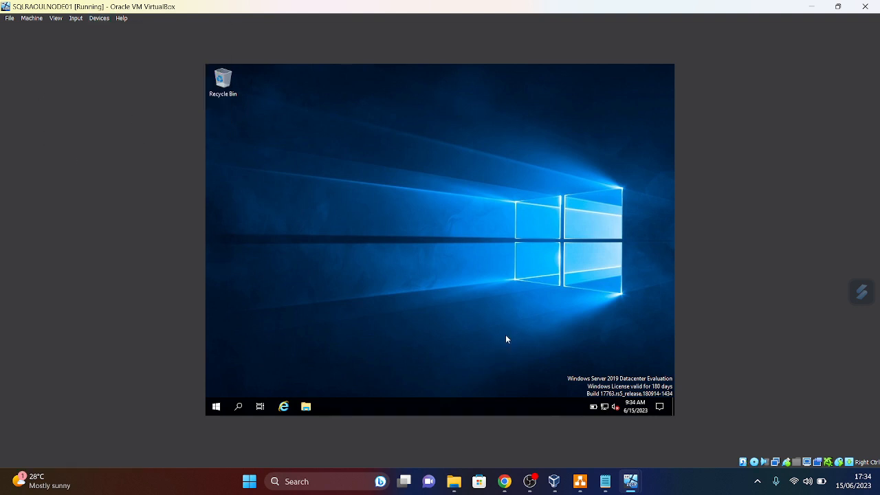
left_click(306, 408)
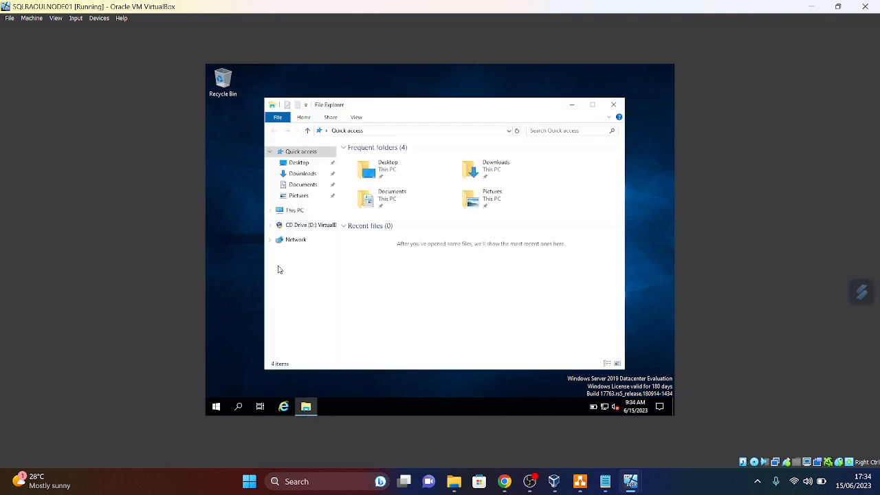
left_click(311, 227)
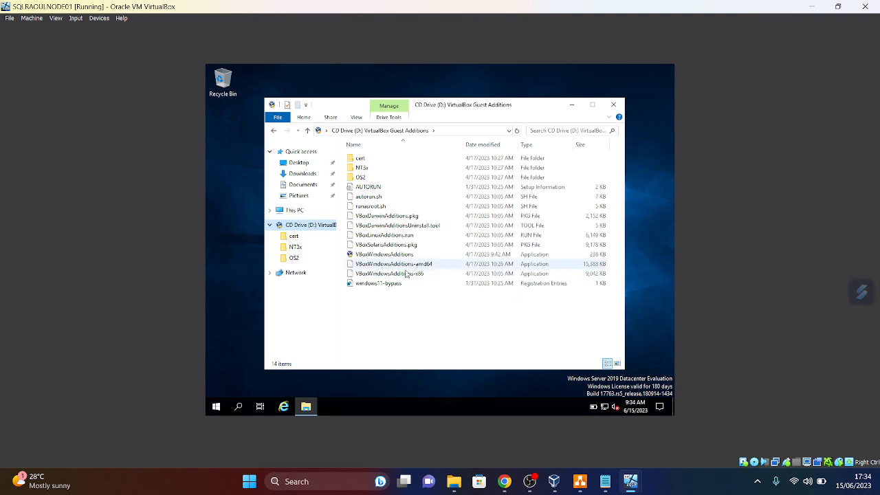
- Run VBoxWindowsAdditions-amd64 and install with the default folder and components
double_click(390, 265)
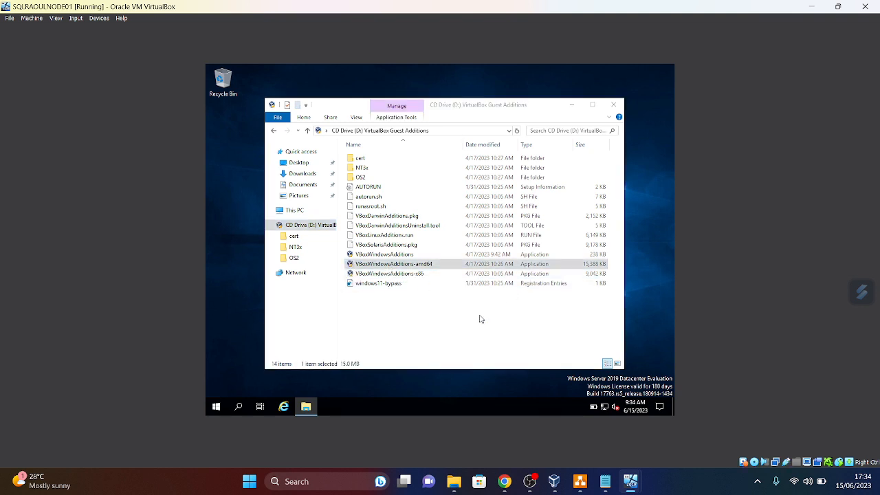
left_click(504, 308)
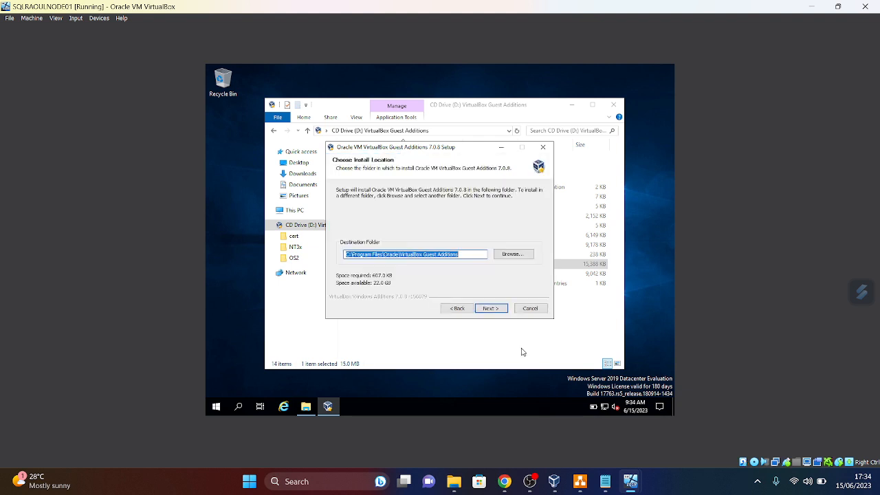
left_click(495, 309)
left_click(492, 309)
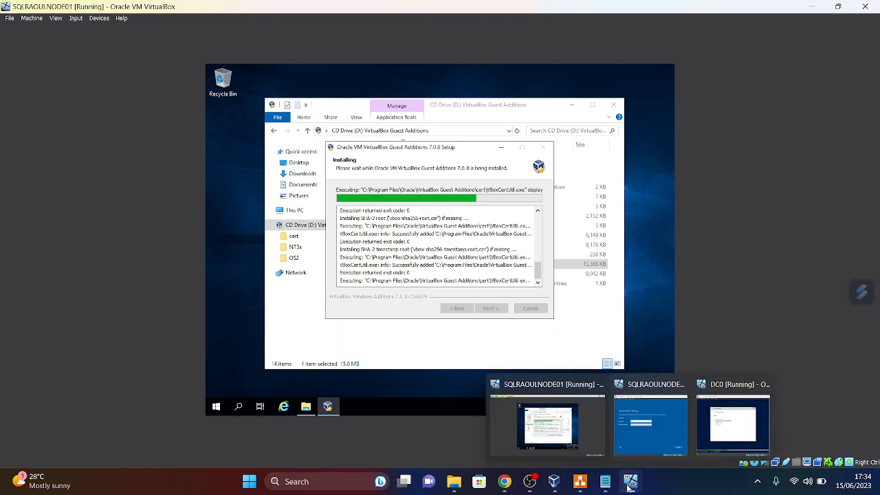
- Switch to NODE02 and type the Administrator password in both Customize settings fields
mouse_move(630, 485)
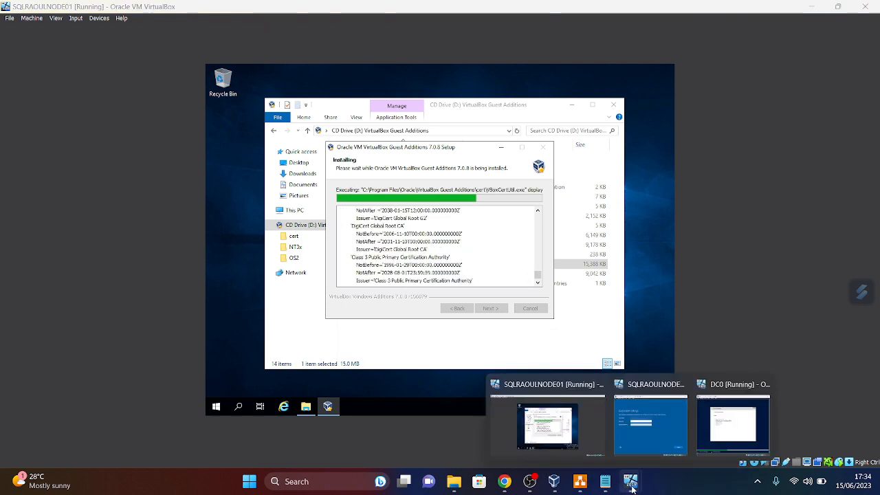
left_click(650, 423)
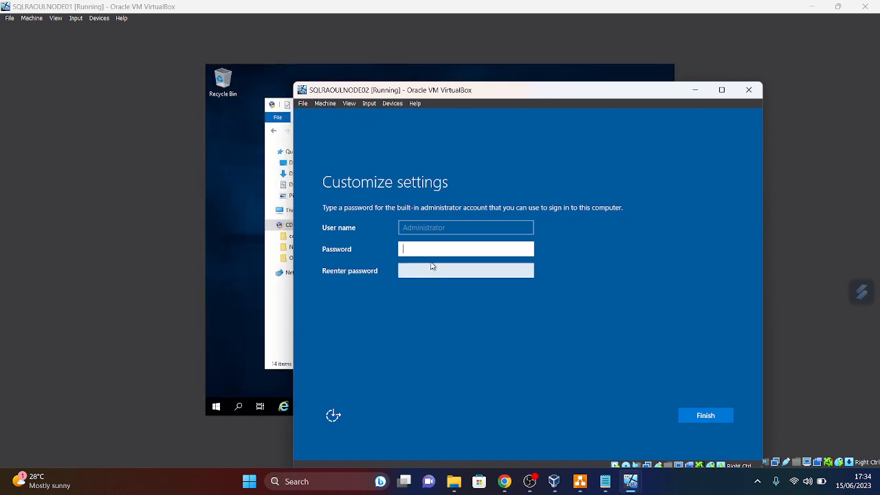
key("Caps_Lock")
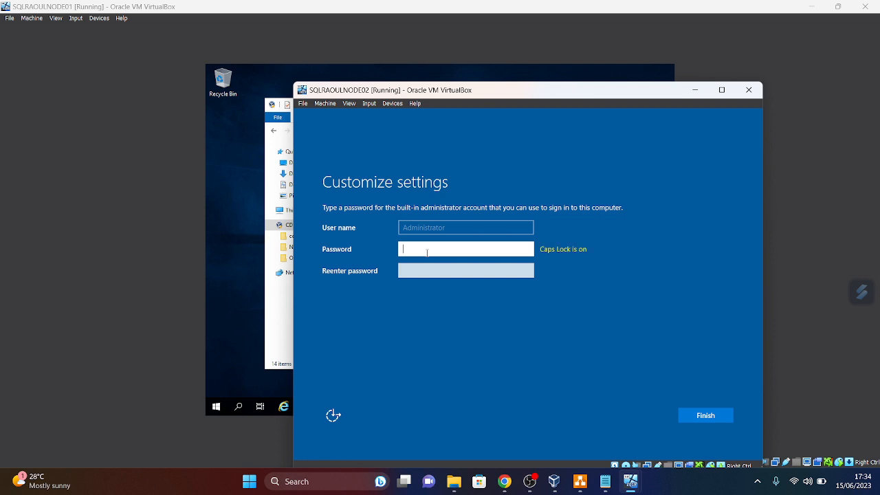
key("Caps_Lock")
type("a••••••")
key("Caps_Lock")
type("•")
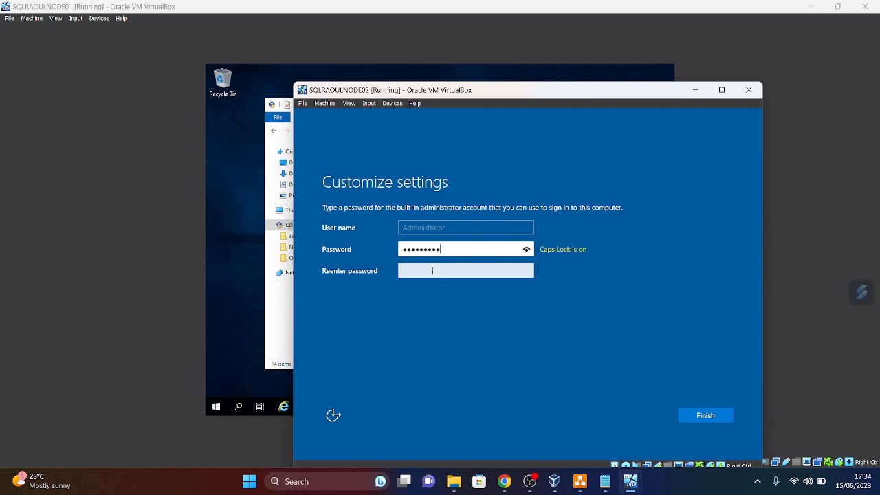
left_click(440, 274)
type("•")
key("Caps_Lock")
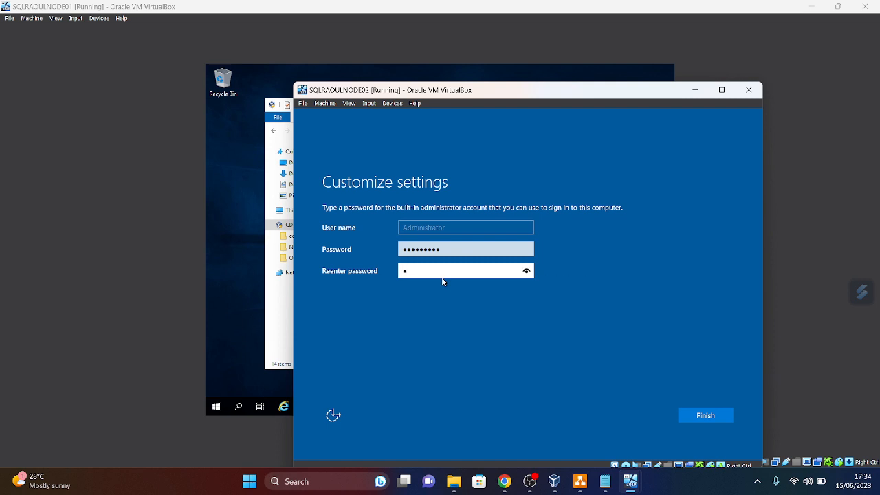
type("•••••••")
key("Caps_Lock")
type("•")
- Clear and re-enter the password and its confirmation, finish setup, then minimize NODE02
key("BackSpace")
key("BackSpace")
key("BackSpace")
key("BackSpace")
key("BackSpace")
key("BackSpace")
key("BackSpace")
key("BackSpace")
key("BackSpace")
left_click(456, 247)
key("ctrl+a")
key("BackSpace")
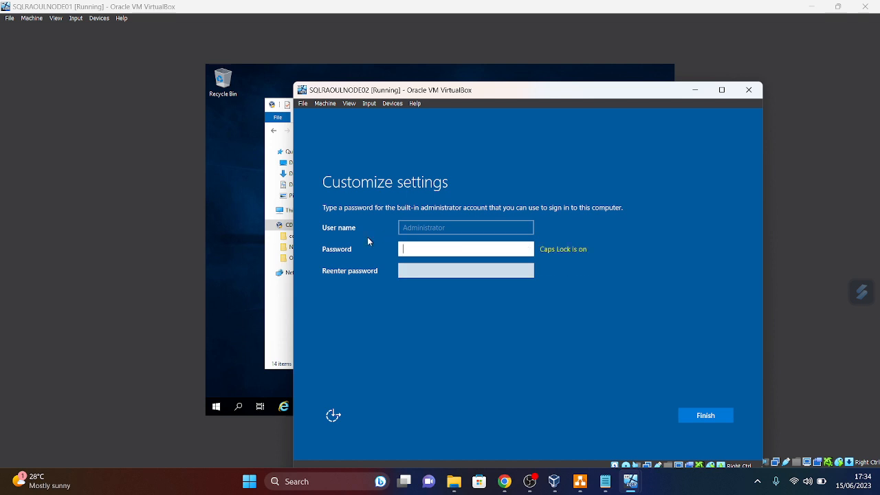
key("Caps_Lock")
type("•••••")
key("Caps_Lock")
left_click(448, 272)
left_click(449, 270)
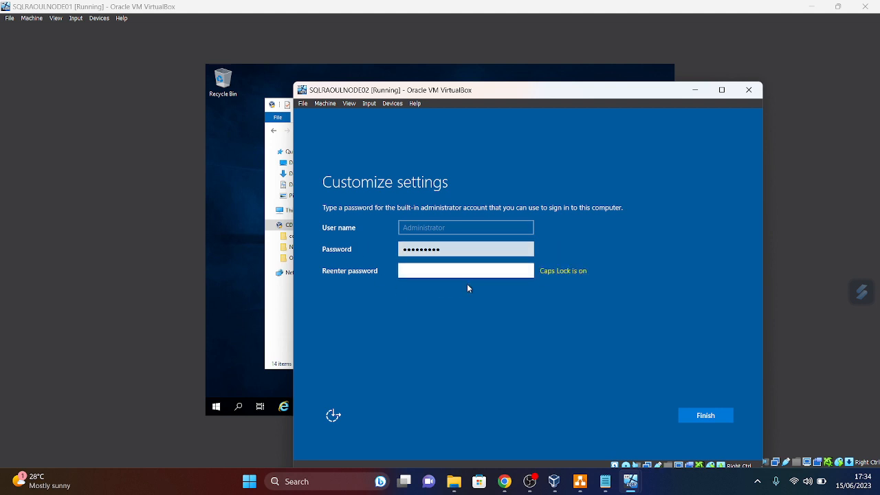
type("•")
key("Caps_Lock")
type("•••••••")
key("Caps_Lock")
type("•")
left_click(709, 418)
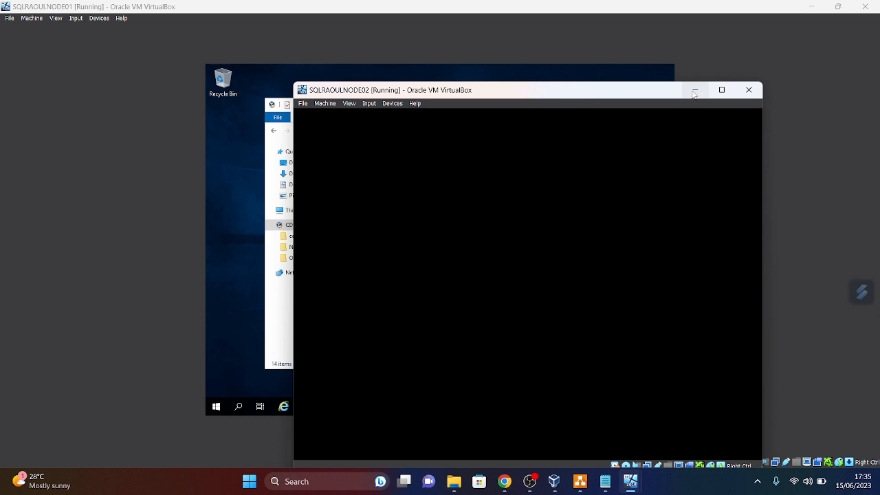
left_click(694, 90)
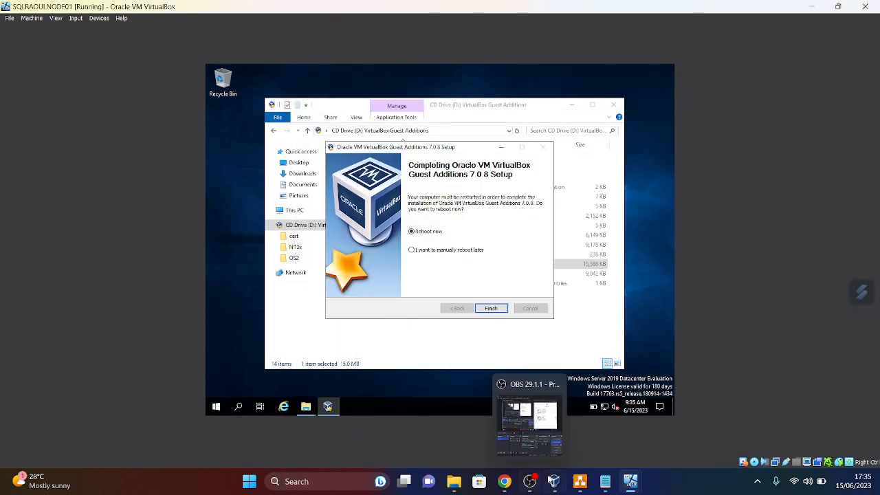
- Finish Guest Additions setup with Reboot now on NODE01, then bring DC0's Windows Setup forward
left_click(490, 309)
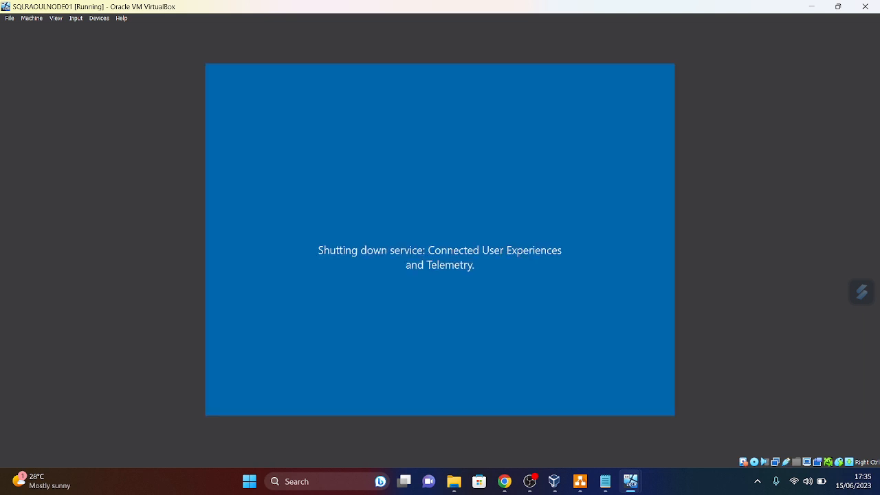
mouse_move(631, 482)
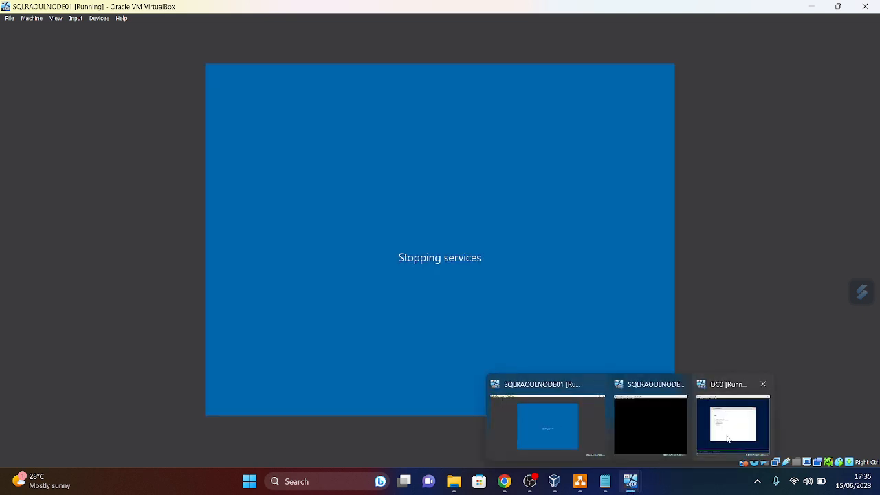
mouse_move(728, 439)
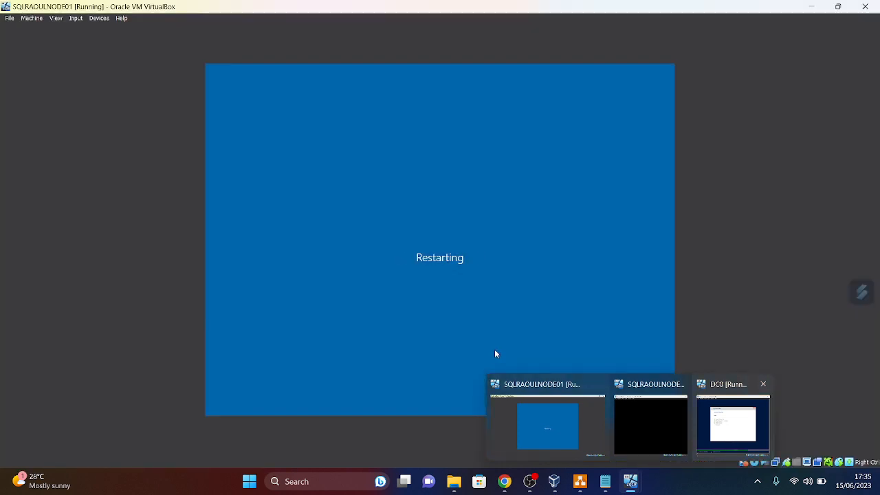
left_click(547, 423)
mouse_move(632, 491)
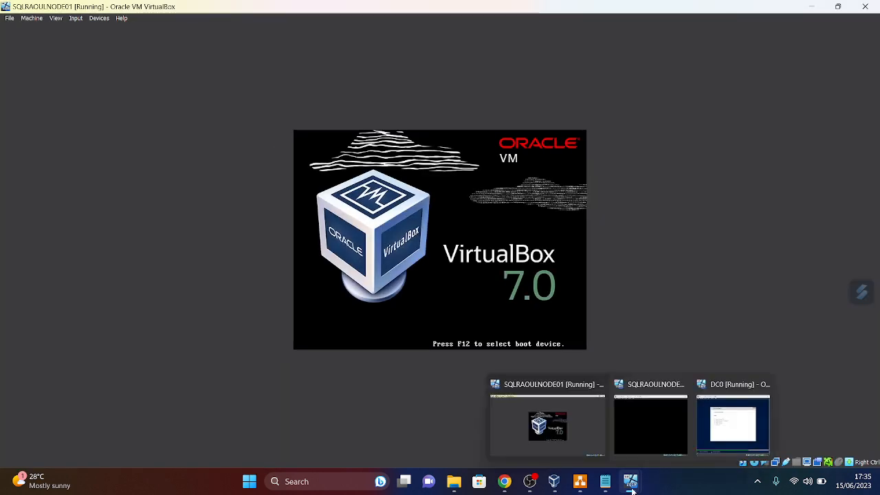
left_click(740, 442)
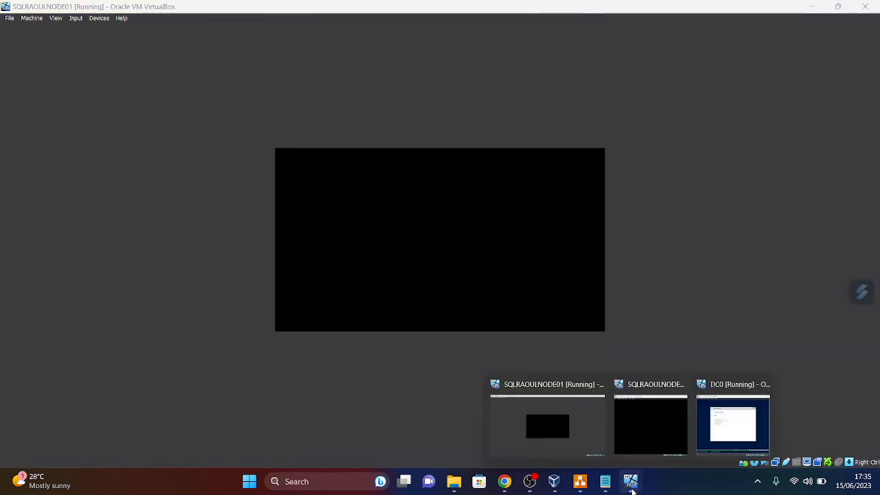
left_click(732, 440)
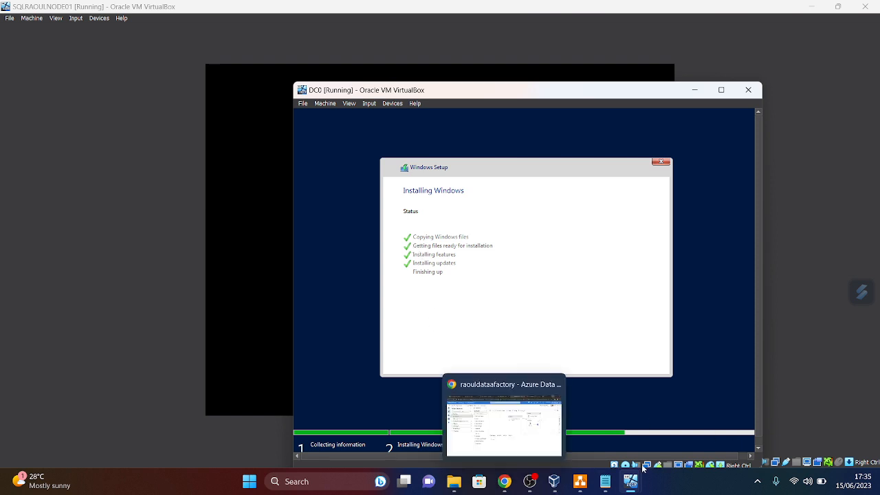
- Bring the rebooted SQLRAOULNODE01 window, now at its lock screen, back to the front
mouse_move(630, 482)
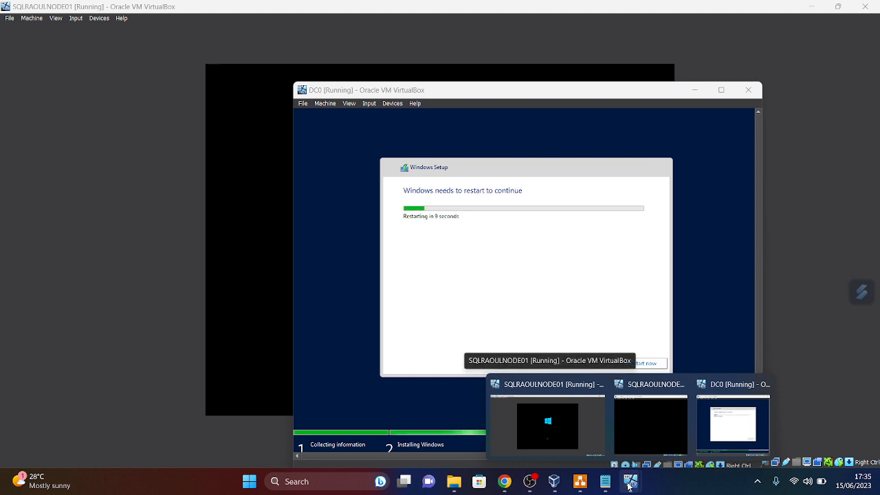
left_click(570, 452)
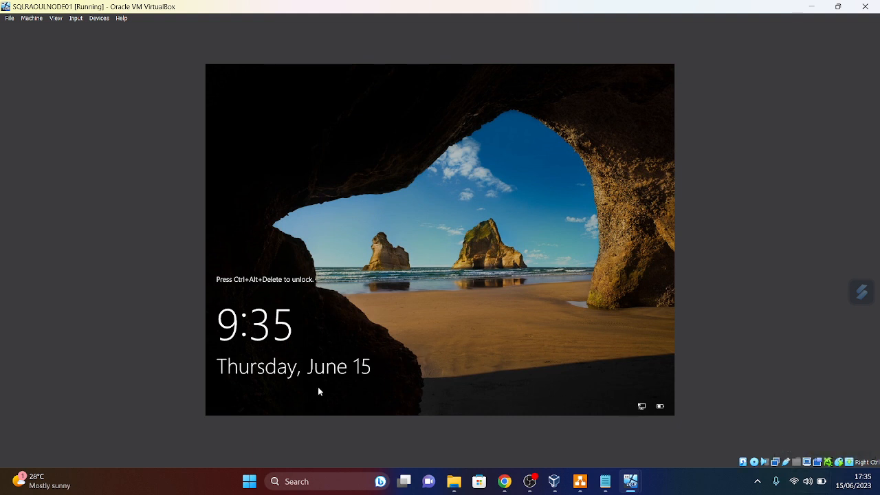
- Send Ctrl-Alt-Del to NODE01 from the Input > Keyboard menu to reach the sign-in screen
left_click(77, 19)
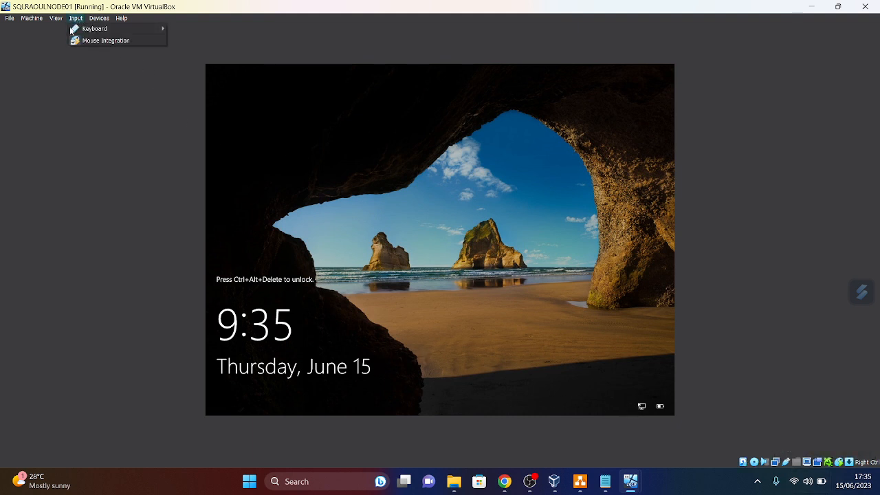
mouse_move(93, 29)
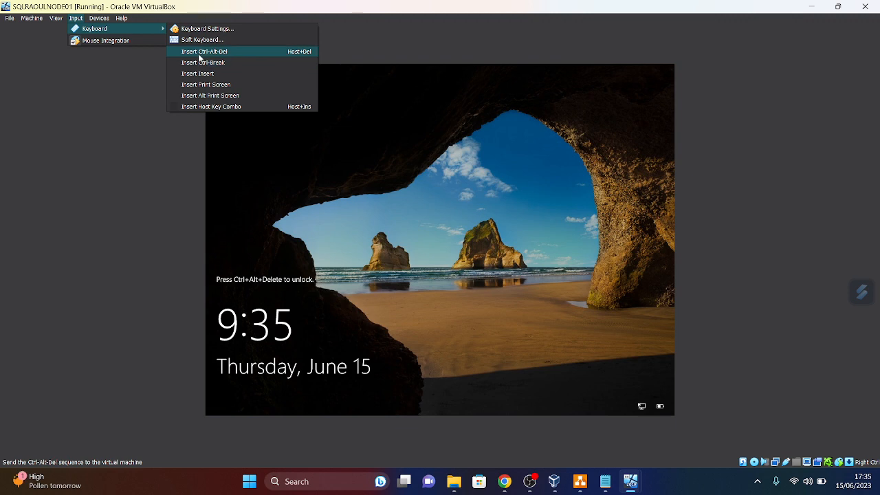
left_click(198, 51)
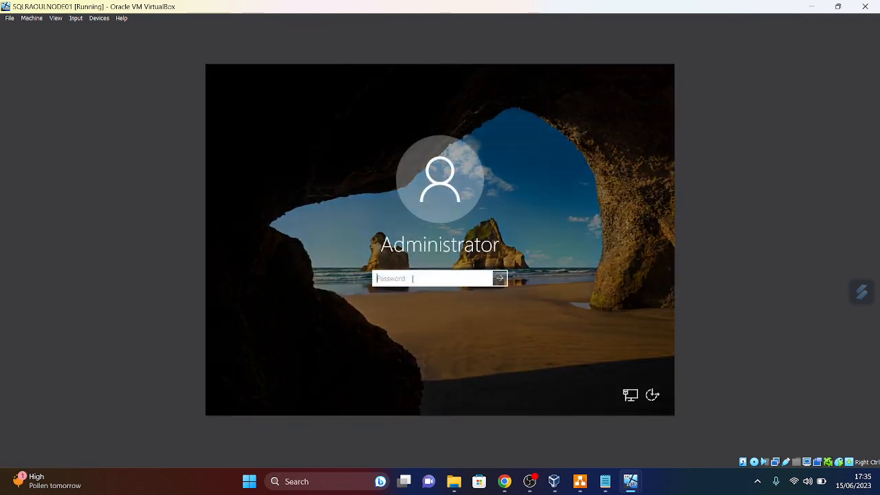
- Enter the Administrator password and sign in to NODE01
key("Caps_Lock")
type("•")
key("Caps_Lock")
type("•••••••")
key("Caps_Lock")
type("•")
key("Return")
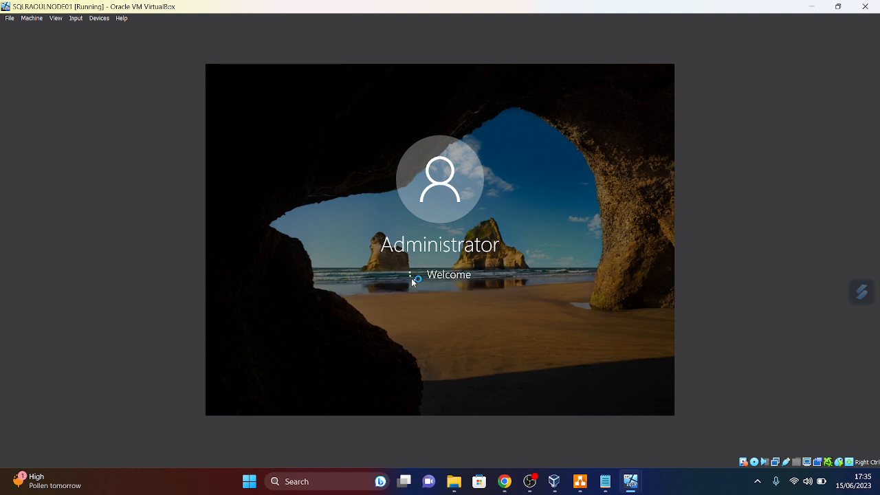
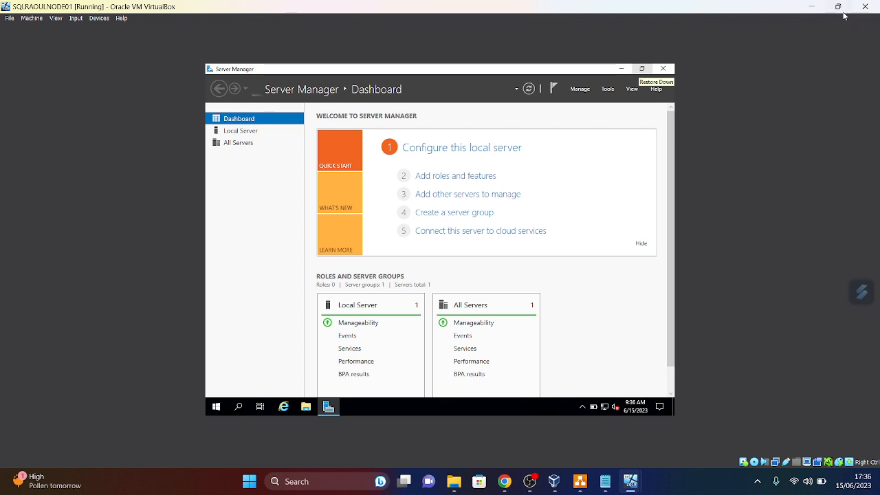
- Maximize the SQLRAOULNODE01 window, close its Server Manager, and bring that VM back to the front
mouse_move(841, 11)
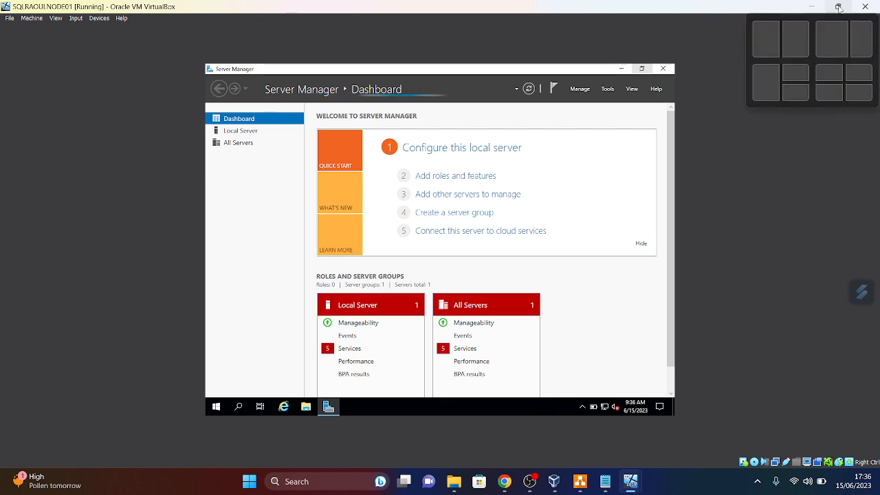
left_click(839, 7)
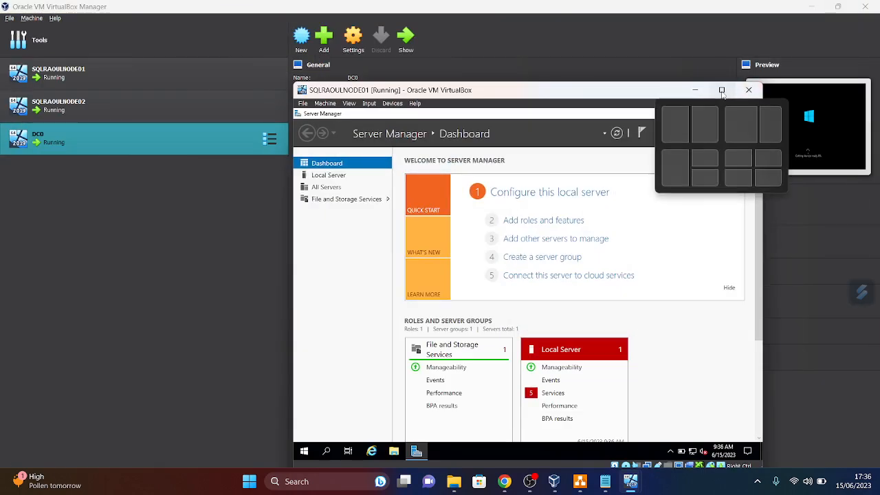
left_click(721, 90)
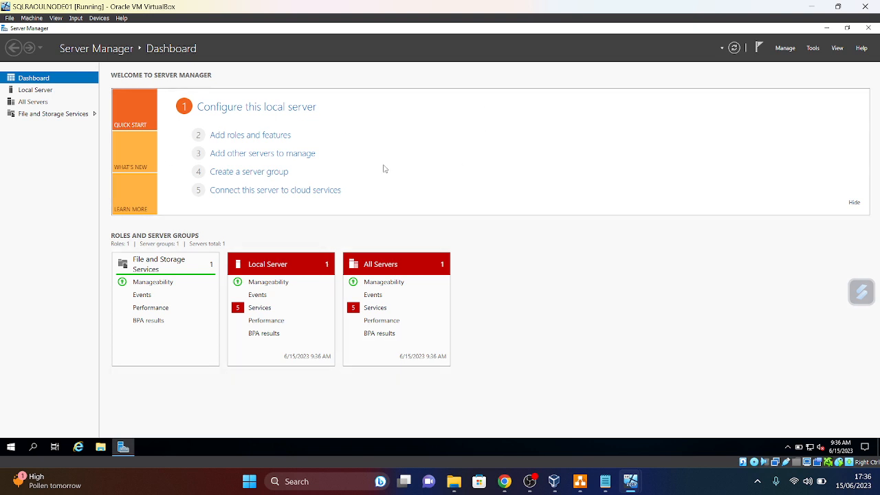
left_click(869, 29)
mouse_move(631, 490)
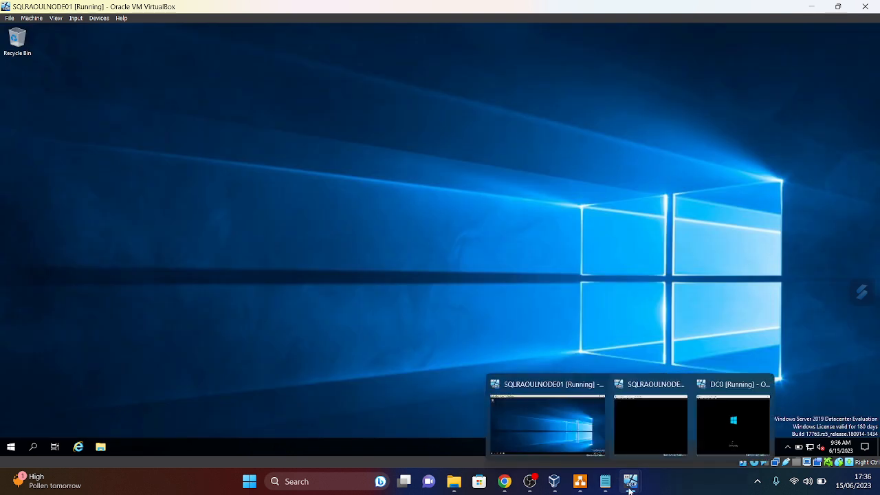
mouse_move(654, 446)
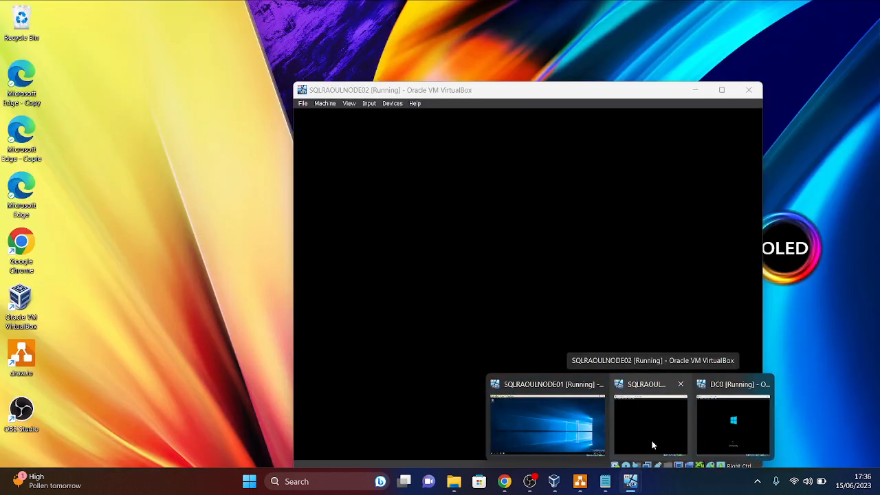
mouse_move(720, 444)
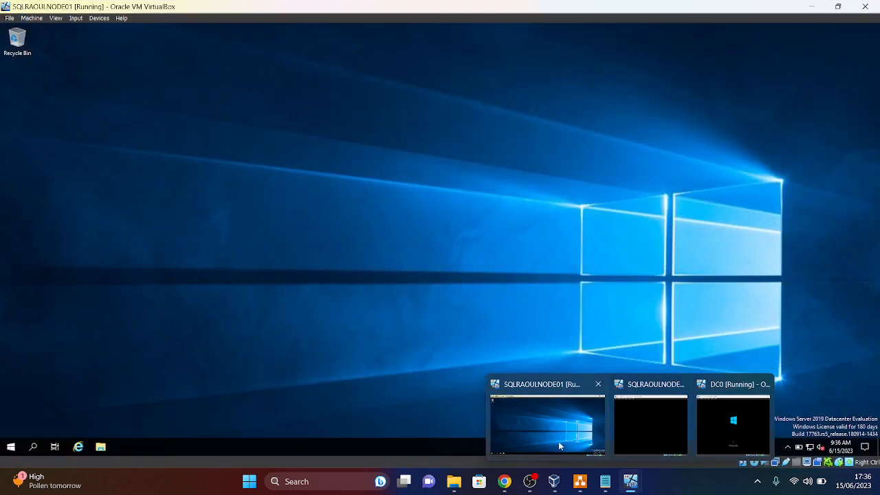
left_click(559, 441)
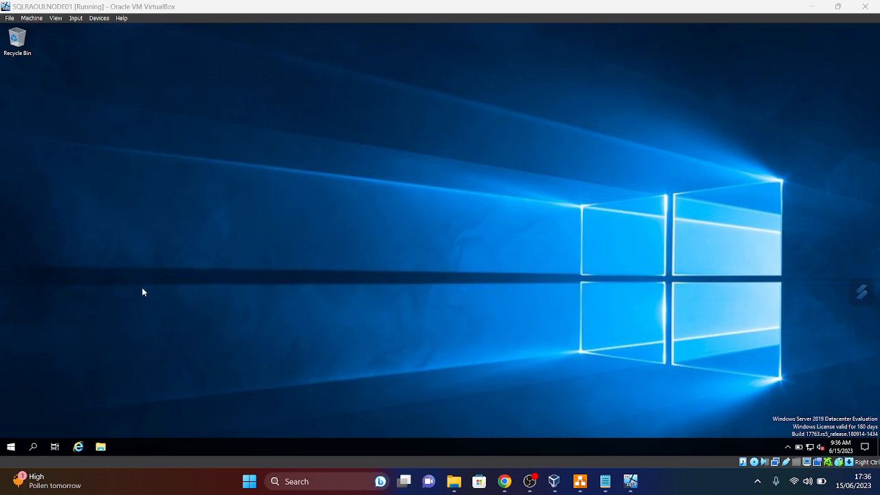
- Launch Paint from Start search ('PA') and fill the whole canvas with lavender
left_click(10, 447)
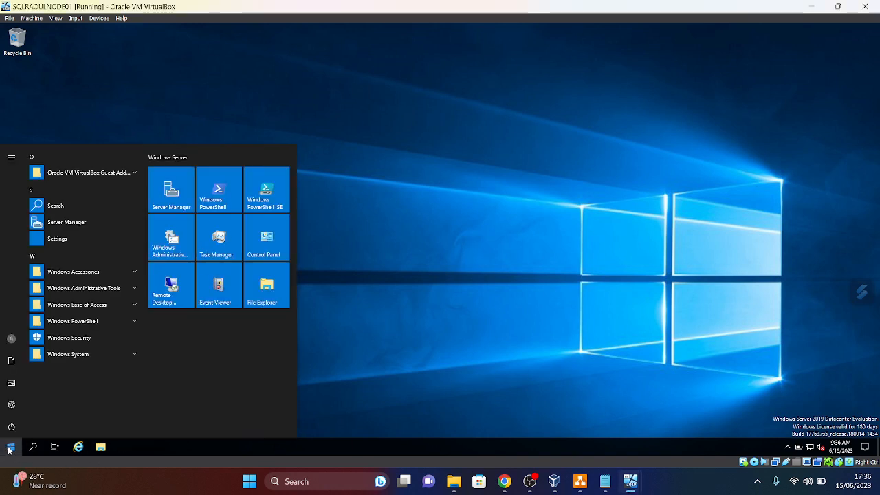
type("PA")
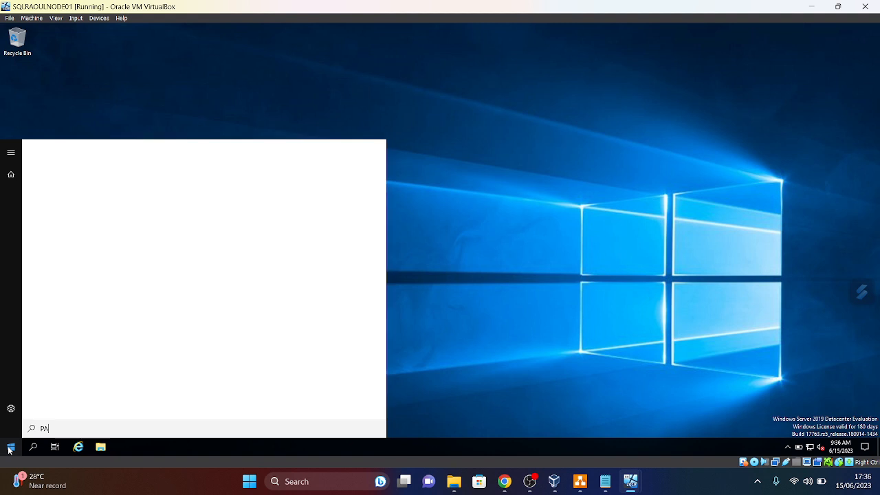
left_click(79, 184)
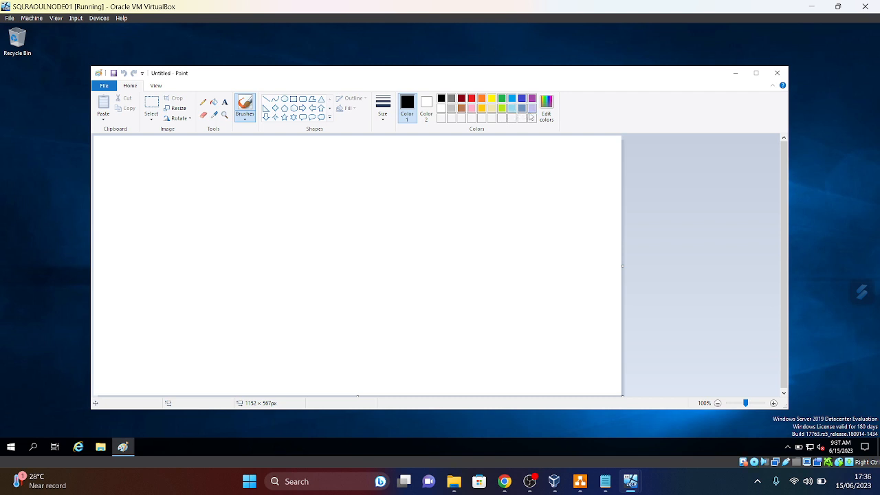
left_click(531, 109)
left_click(214, 102)
left_click(246, 214)
- Add the text 'SQLRAOULNODE01' in black, 26pt bold, near the top of the canvas
left_click(225, 102)
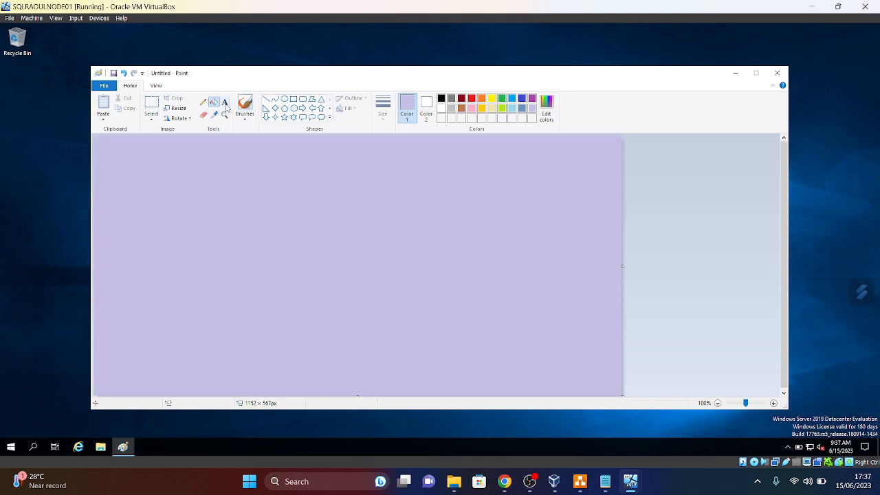
left_click(442, 99)
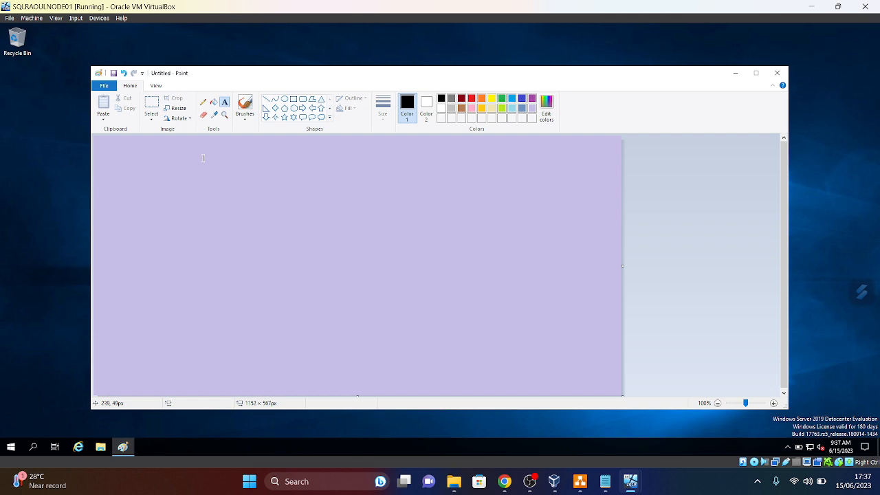
left_click_drag(203, 158, 509, 241)
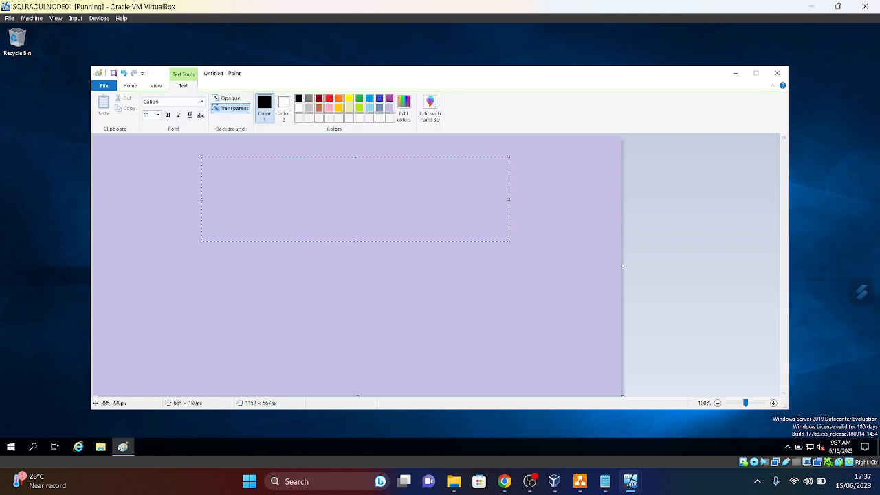
left_click(159, 115)
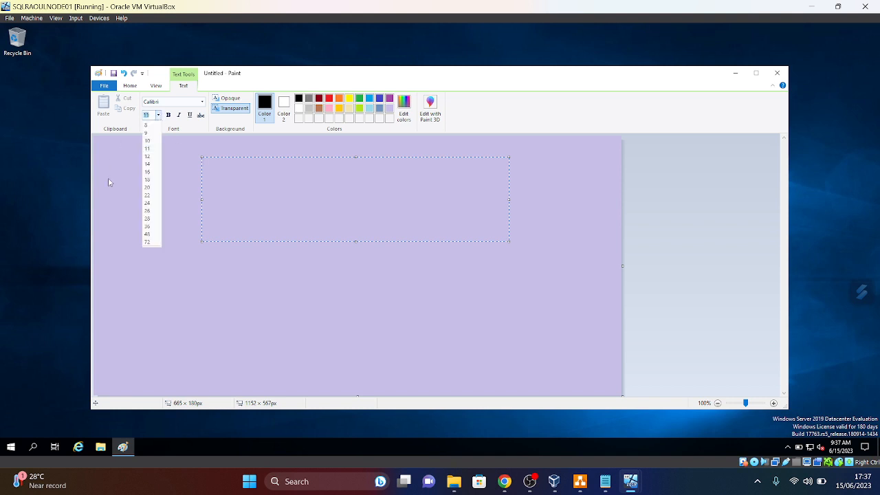
left_click(147, 210)
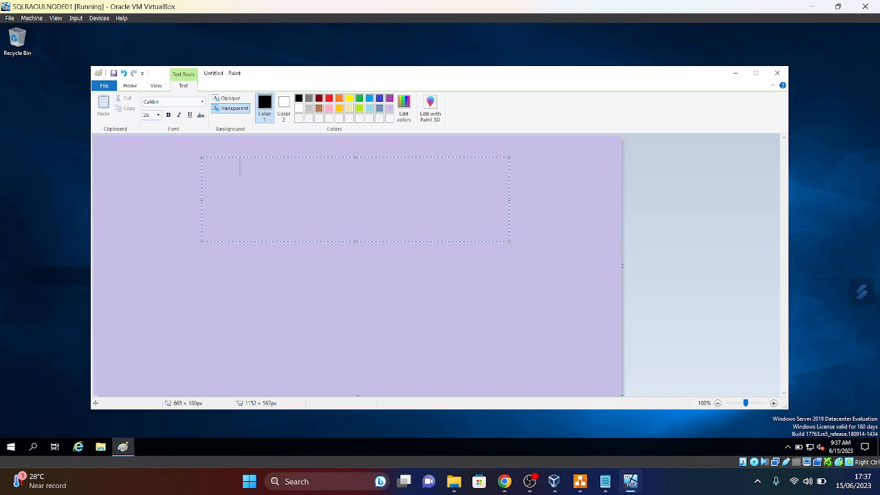
type("SQLRAOUL")
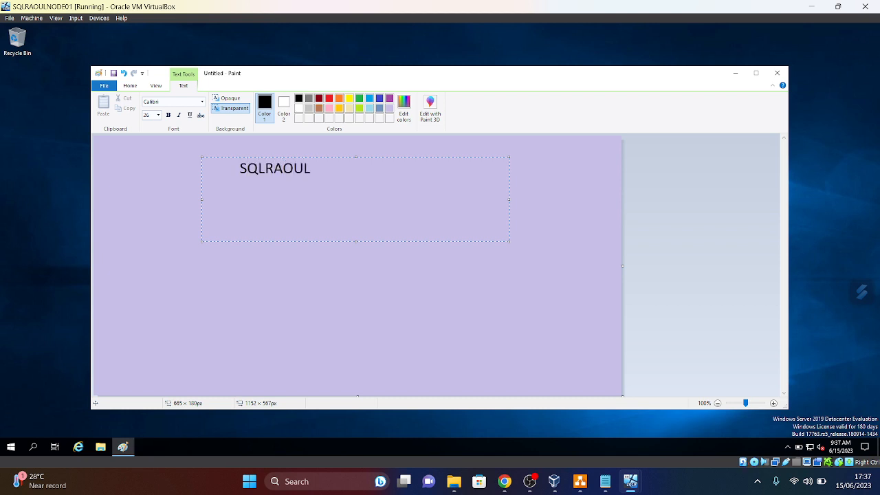
type("NODE01")
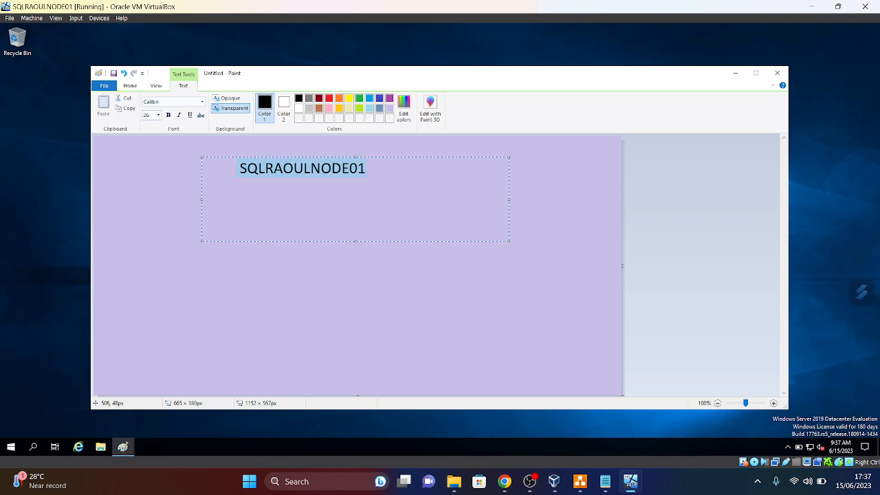
left_click(168, 115)
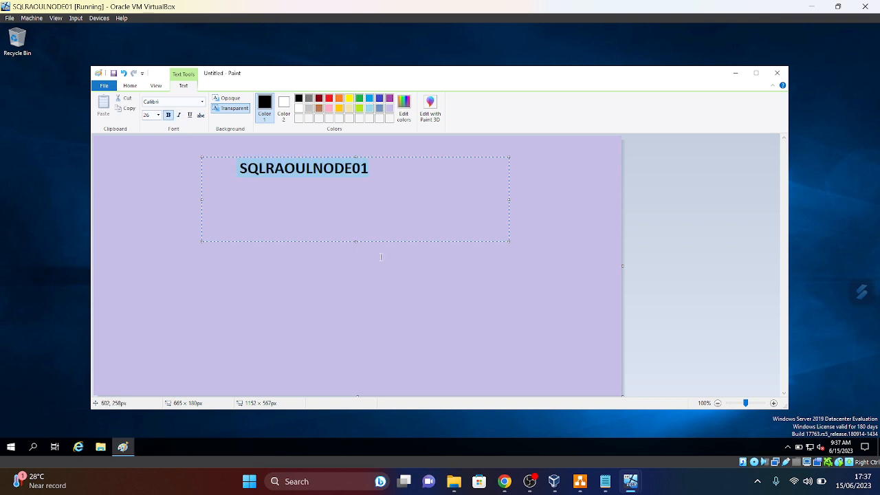
key("End")
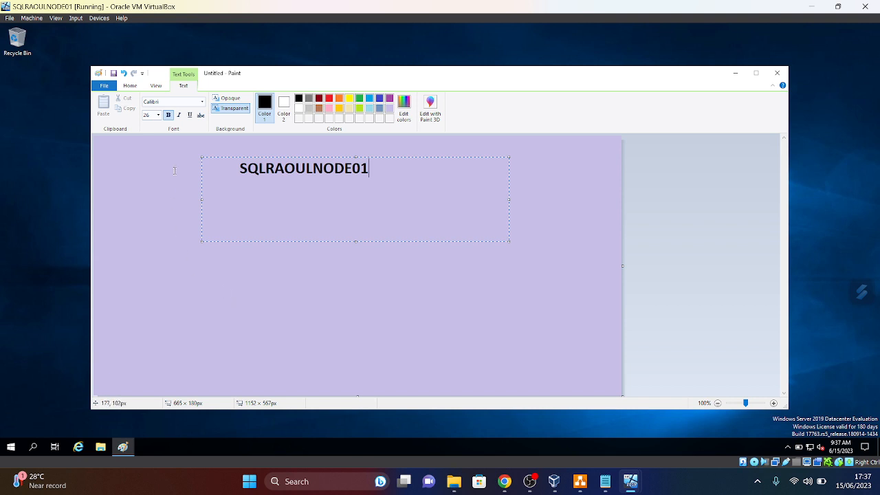
left_click(153, 151)
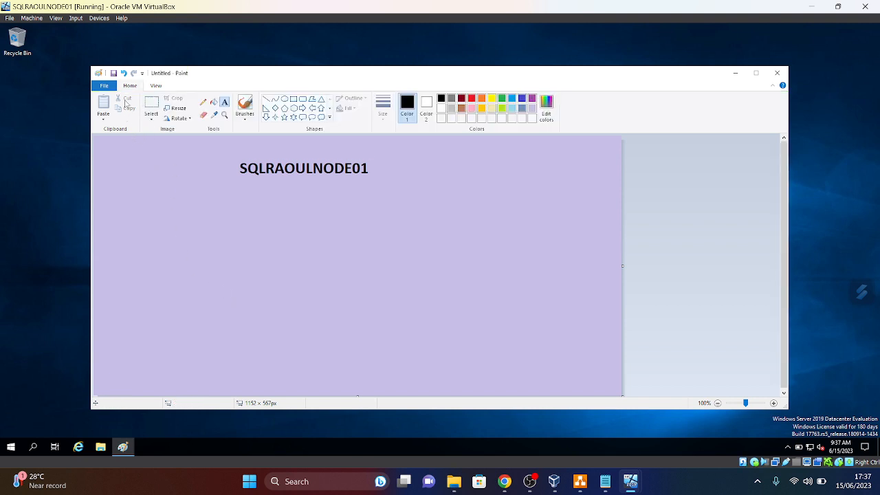
- Save the picture to the Desktop, close Paint, and set the file as desktop background
left_click(104, 85)
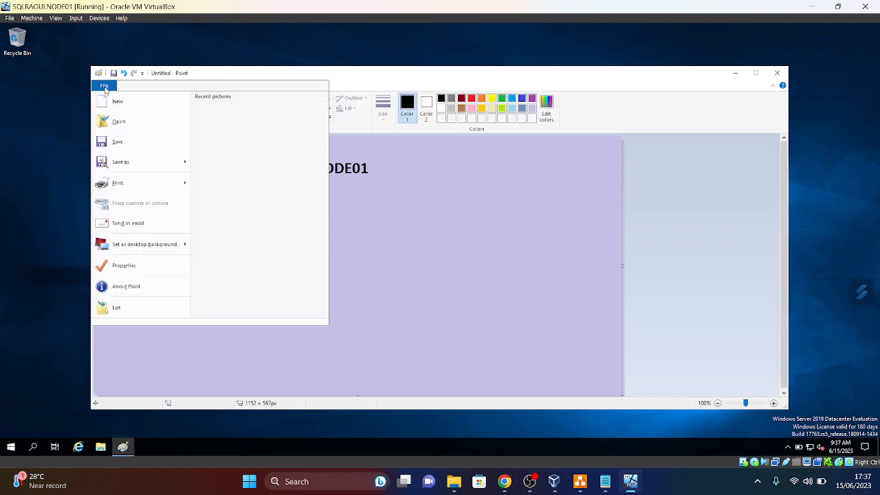
left_click(117, 143)
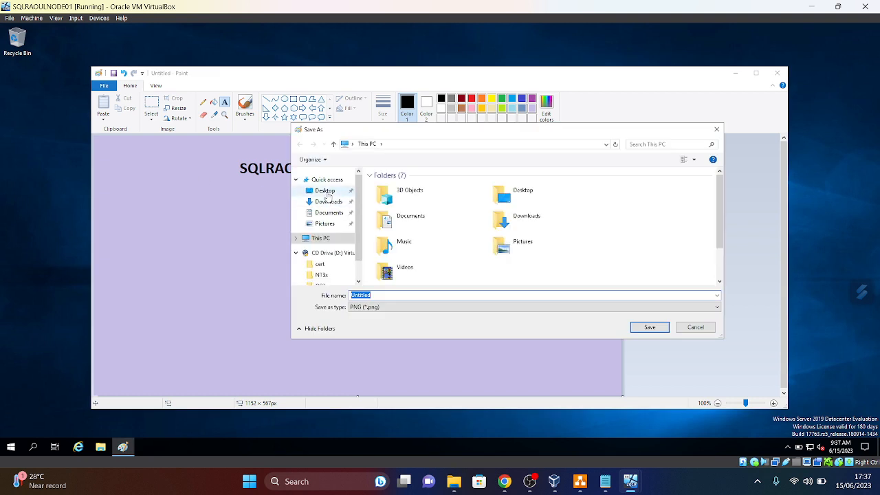
left_click(327, 192)
left_click(650, 327)
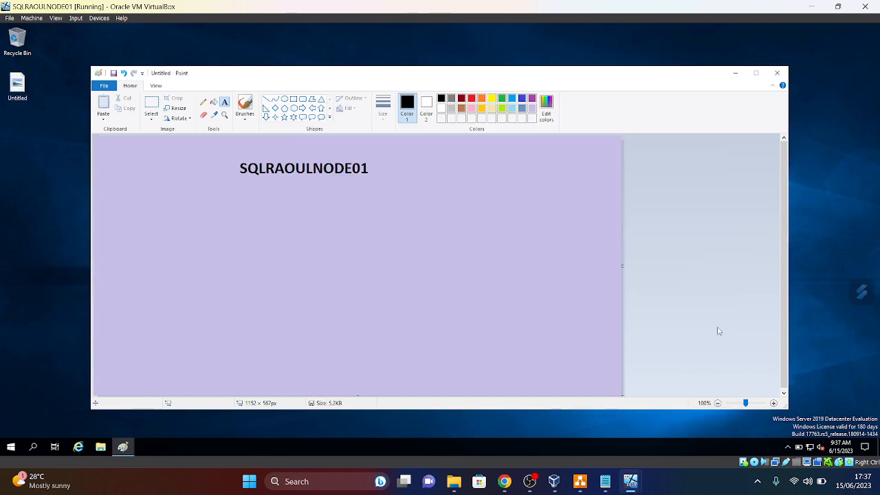
left_click(777, 73)
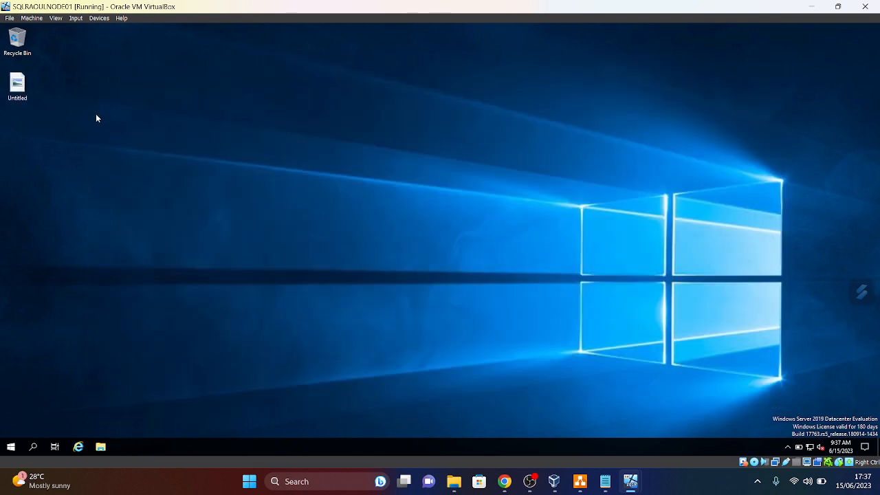
right_click(13, 90)
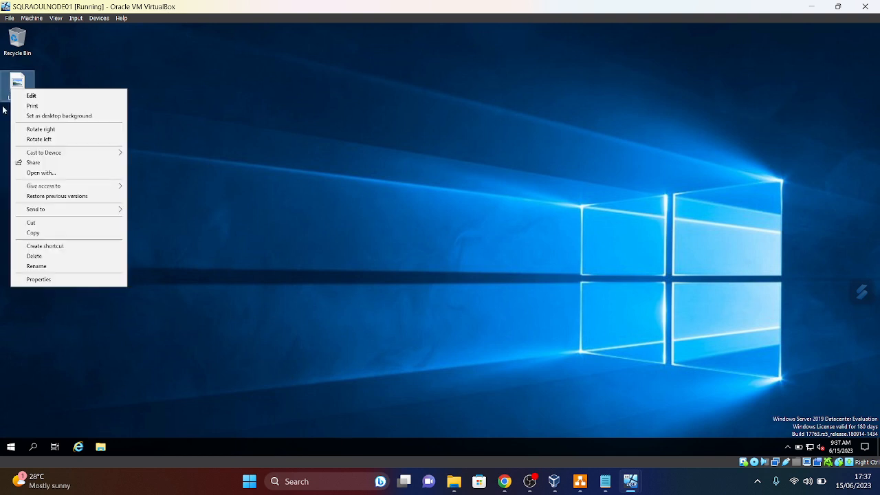
left_click(73, 122)
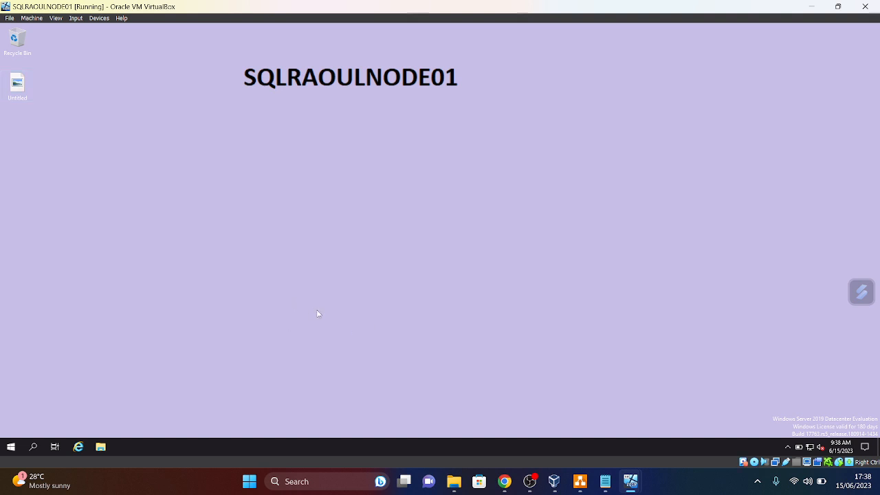
- On DC0, enter and confirm the Administrator password, then finish the password setup
mouse_move(630, 487)
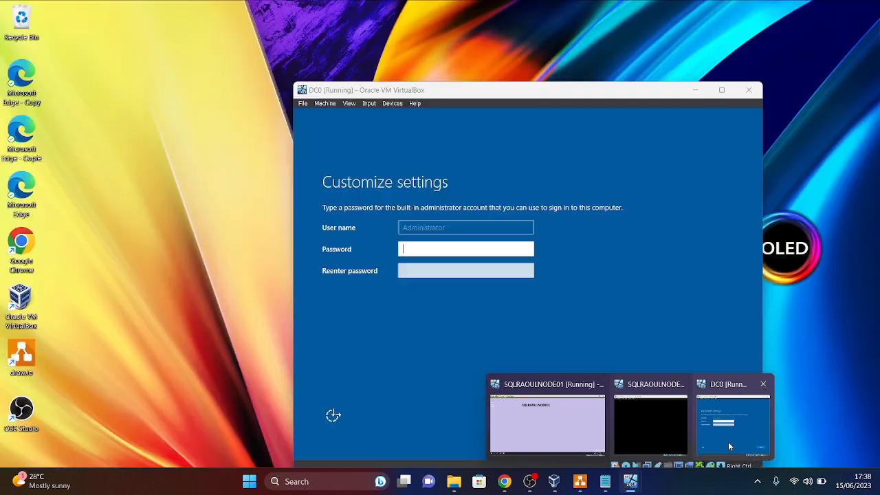
left_click(728, 441)
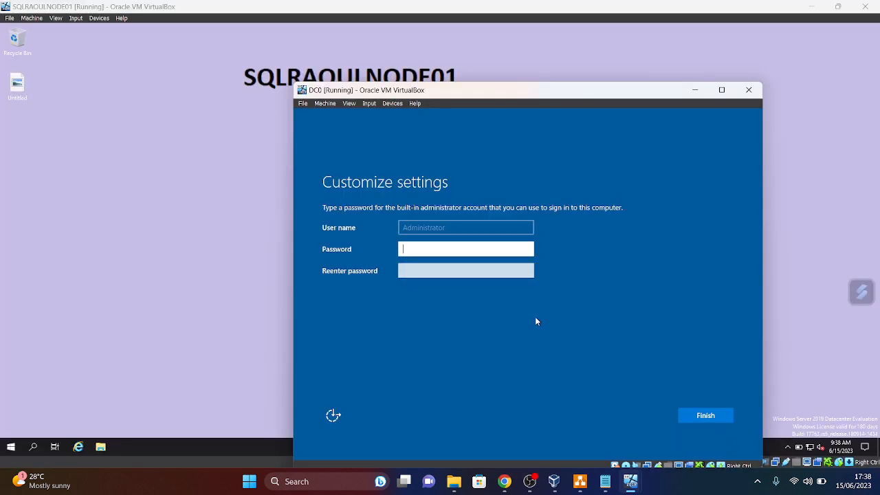
key("Caps_Lock")
type("•")
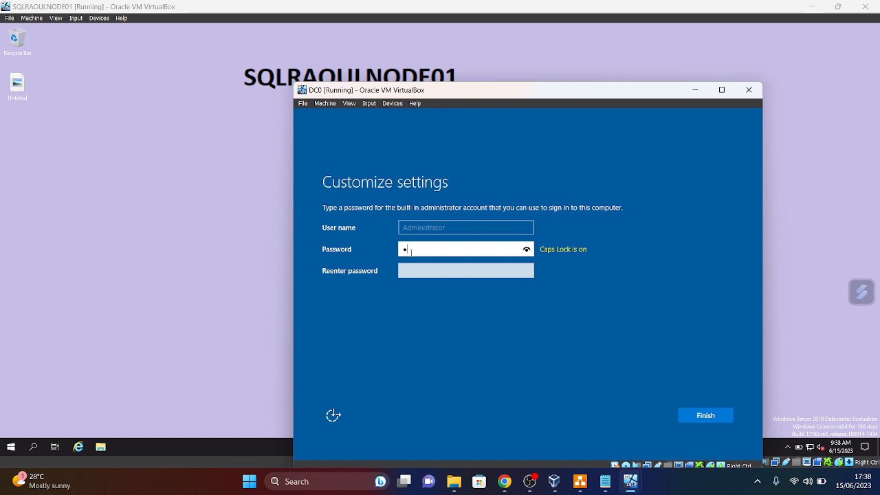
key("Caps_Lock")
type("•••••••")
key("Caps_Lock")
left_click(435, 271)
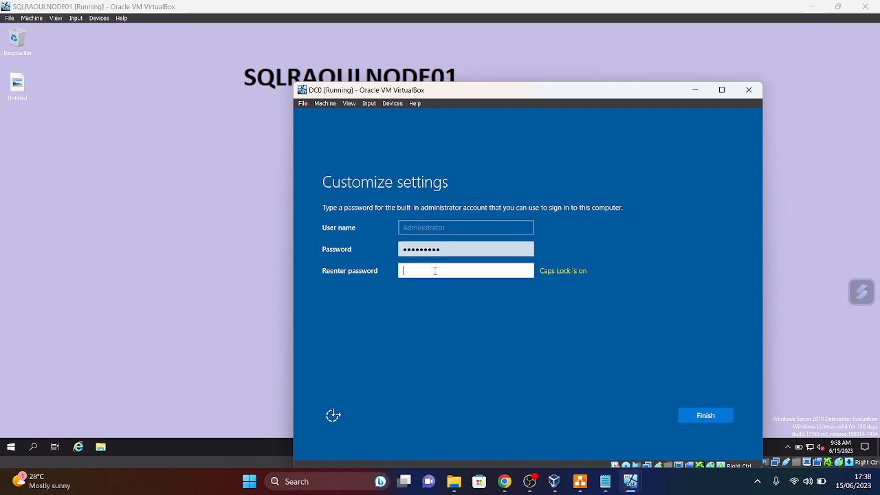
type("•")
key("Caps_Lock")
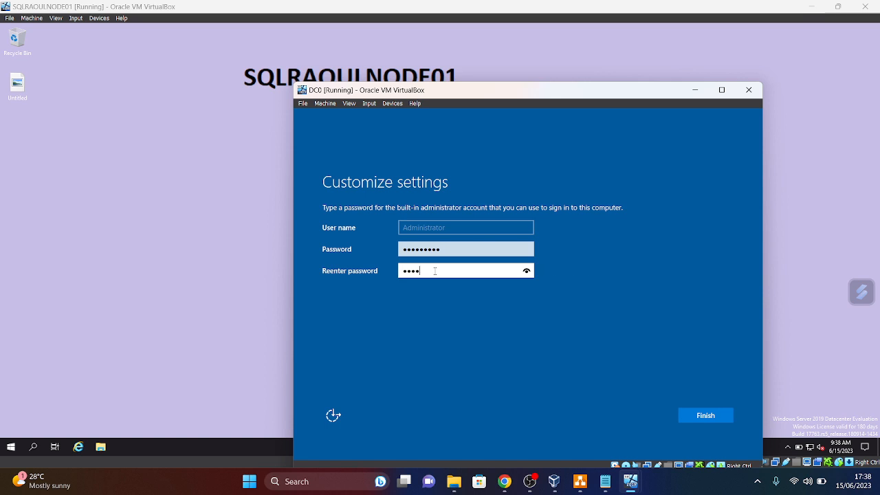
type("•••••••")
key("Caps_Lock")
type("•")
left_click(722, 415)
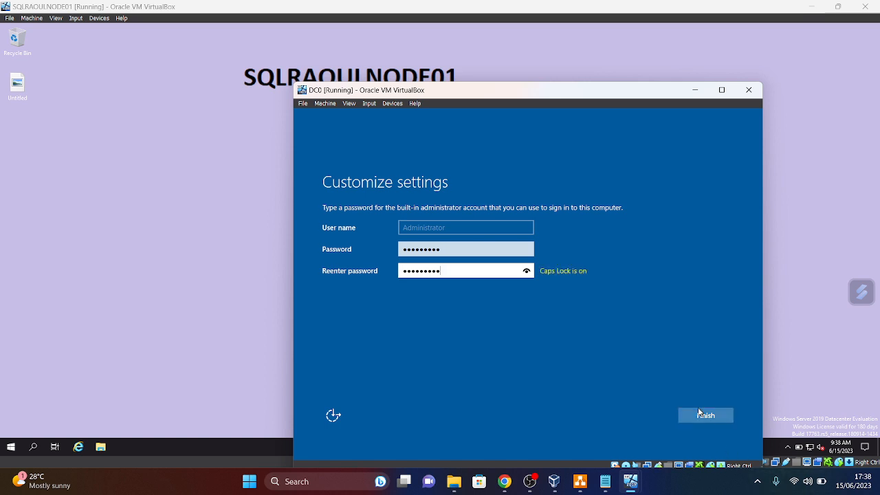
- Minimize the SQLRAOULNODE01 and VirtualBox Manager windows and make DC0 fill the screen
mouse_move(641, 487)
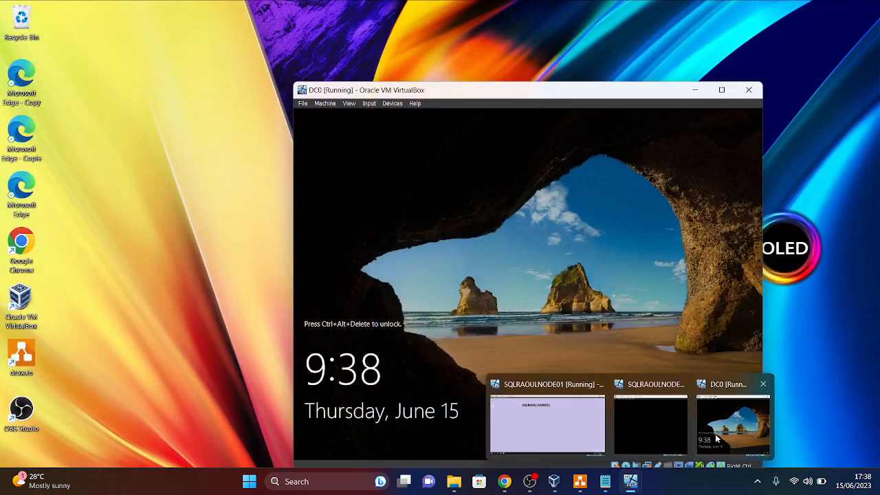
left_click(722, 440)
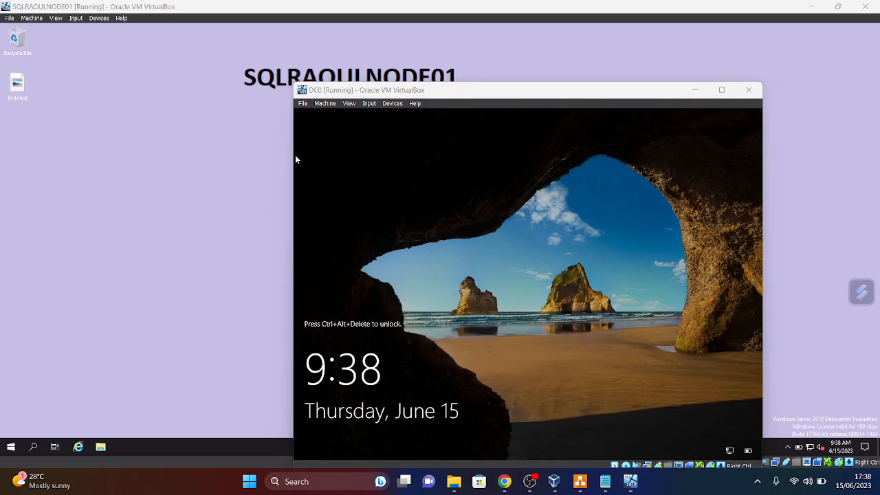
left_click_drag(483, 97, 394, 49)
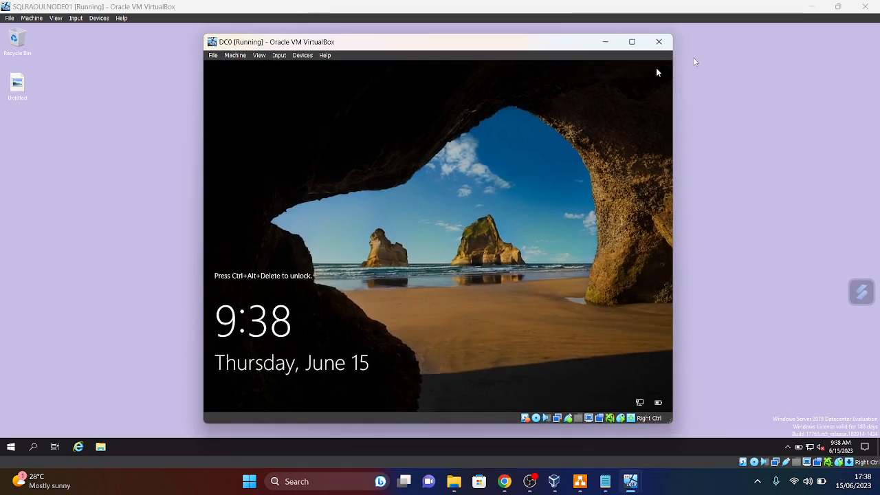
left_click(818, 9)
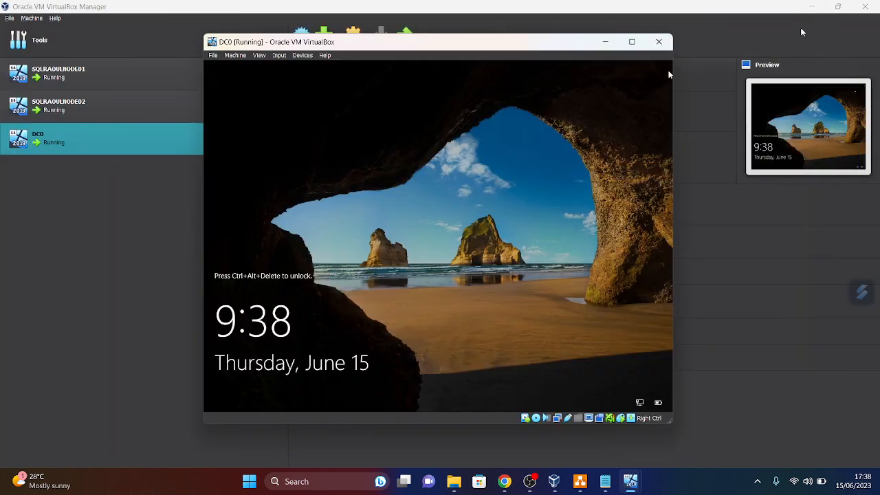
left_click(816, 7)
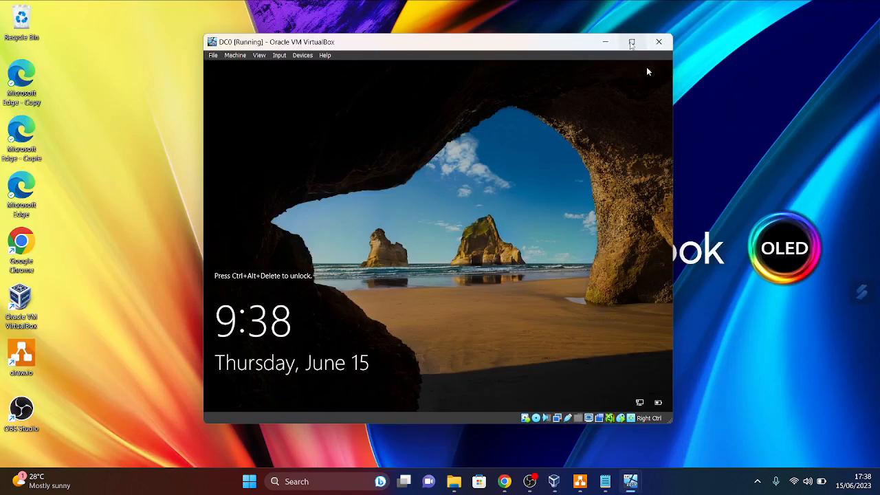
left_click(632, 42)
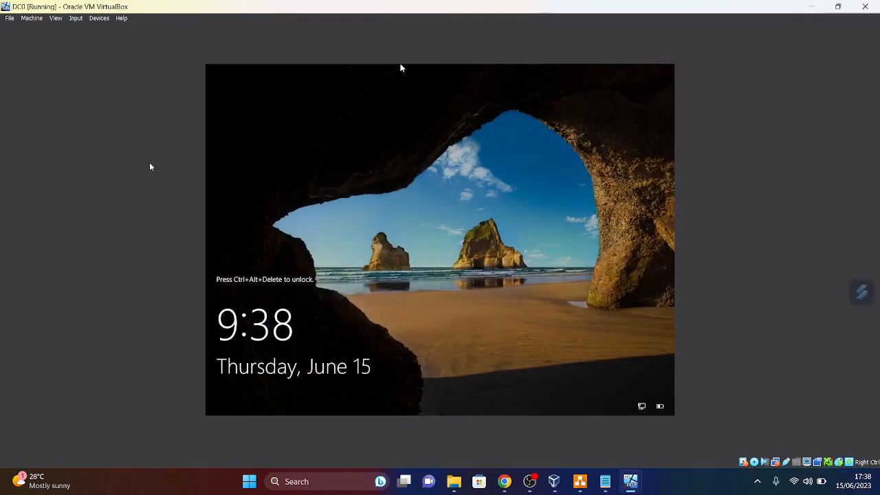
- Send Ctrl-Alt-Del to DC0 from the Input > Keyboard menu
left_click(77, 18)
mouse_move(94, 28)
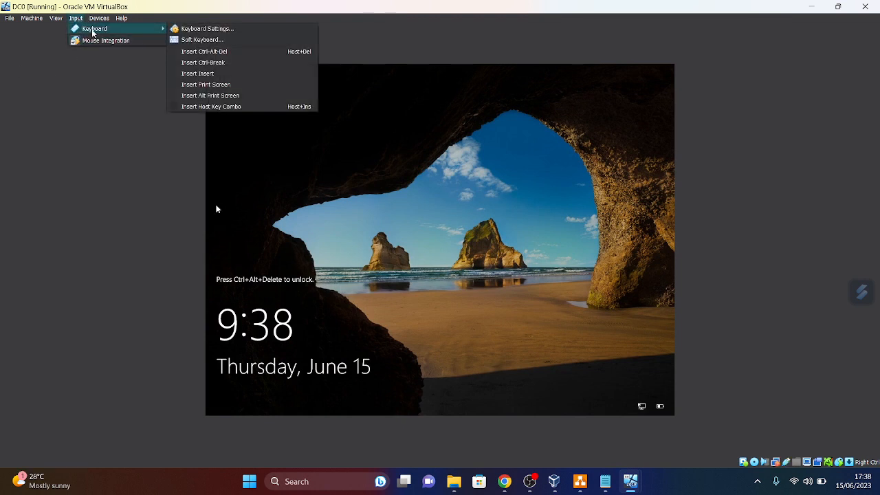
left_click(202, 58)
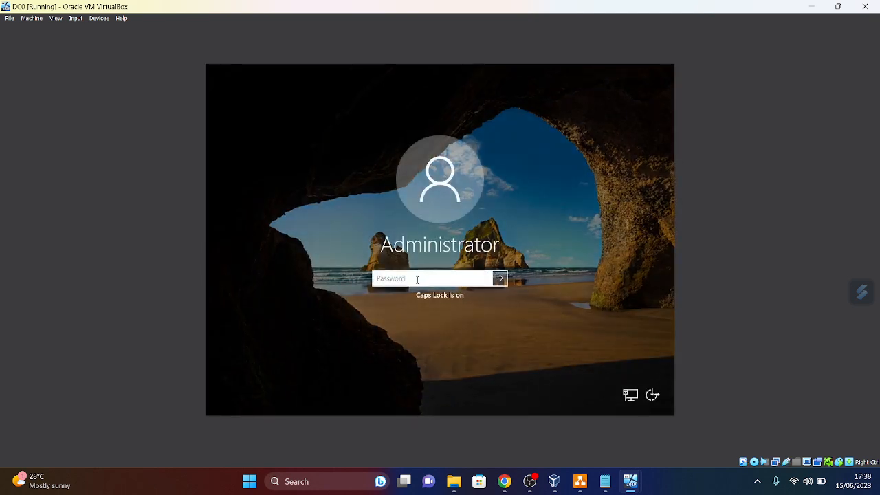
- Sign in to DC0 with the Administrator password, then switch to the SQLRAOULNODE02 window
type("••••")
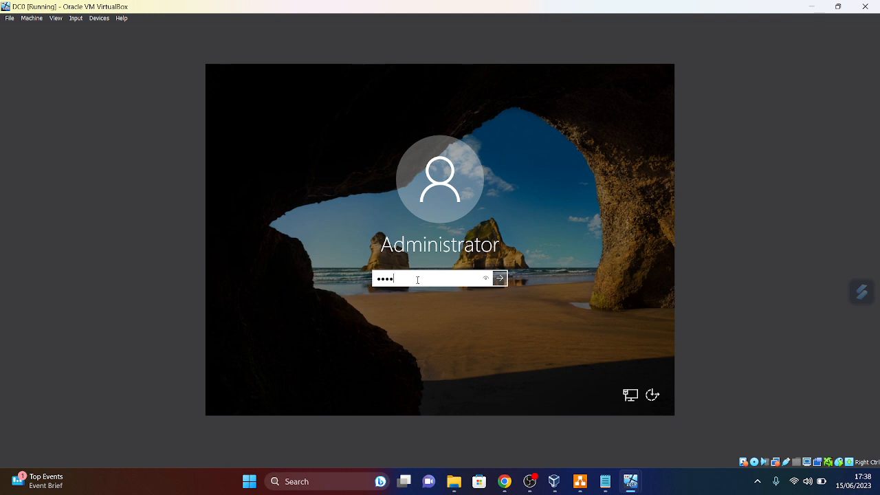
key("BackSpace")
key("BackSpace")
key("Caps_Lock")
type("•")
key("Caps_Lock")
type("•")
key("Return")
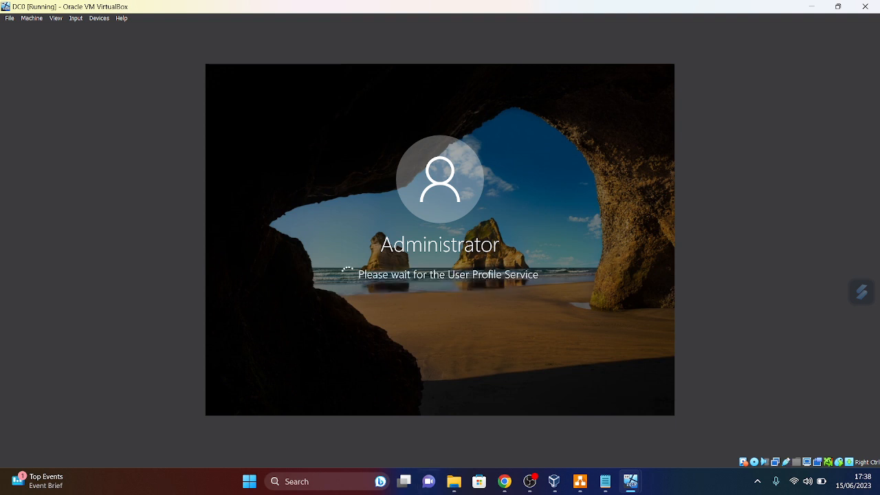
mouse_move(630, 481)
left_click(638, 448)
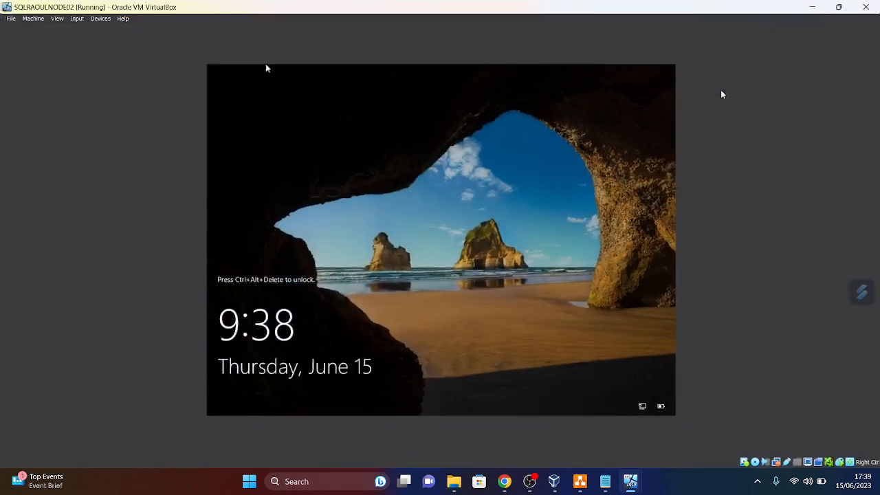
- Maximize the SQLRAOULNODE02 window and send it Ctrl-Alt-Del from Input > Keyboard
left_click(721, 91)
left_click(76, 18)
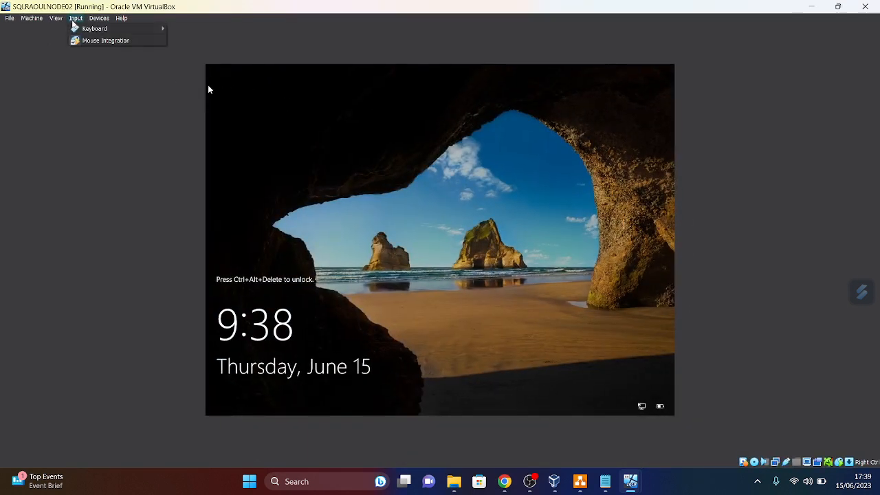
mouse_move(137, 33)
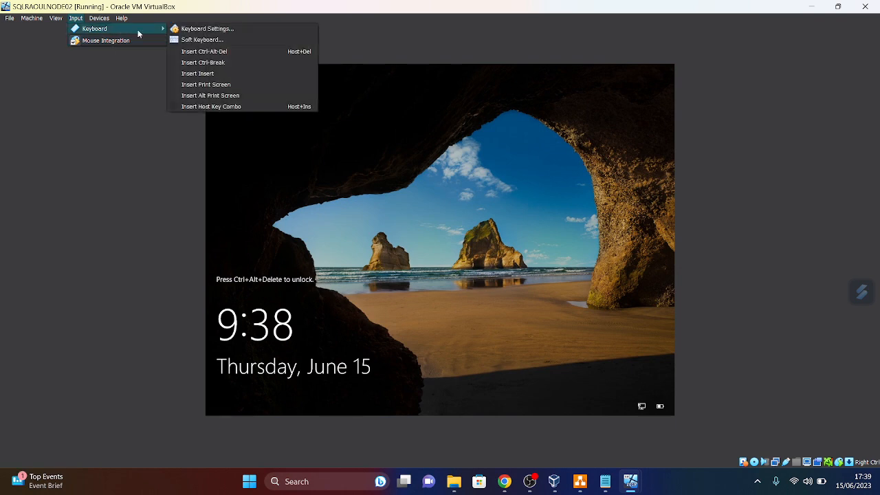
left_click(204, 52)
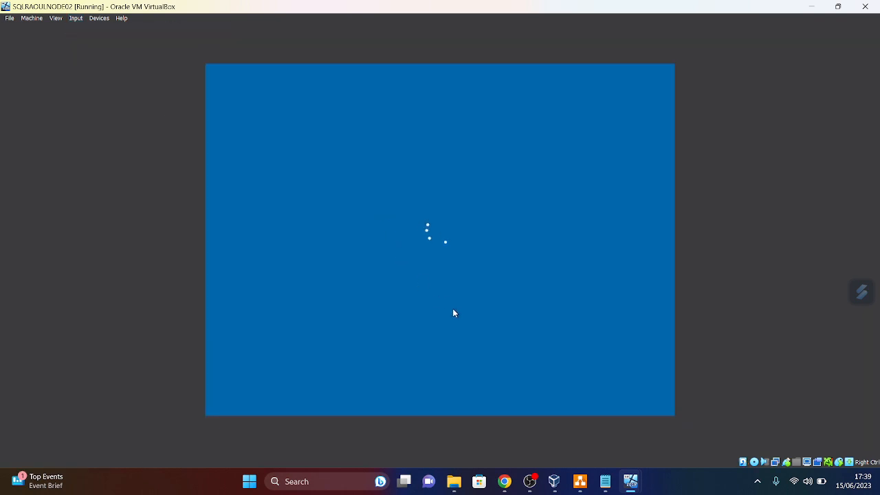
- Sign in to SQLRAOULNODE02 as Administrator, then on DC0 answer Yes to network discovery
type("•")
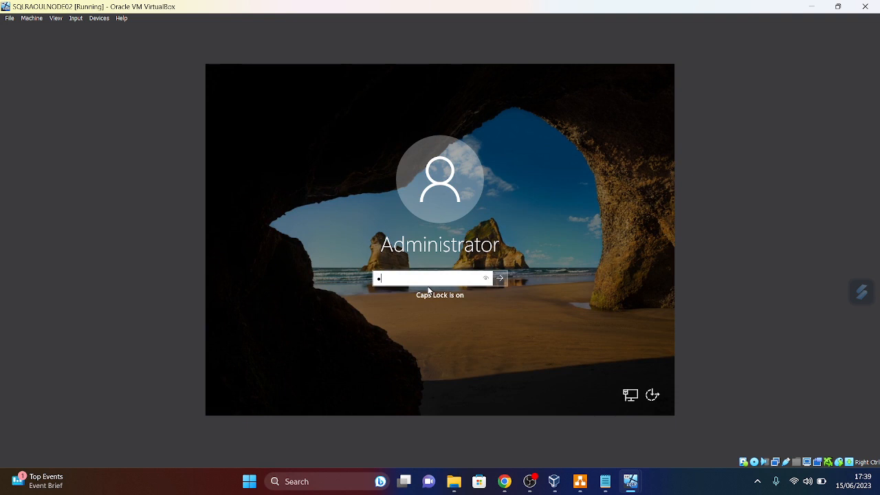
key("Caps_Lock")
type("••••")
key("Return")
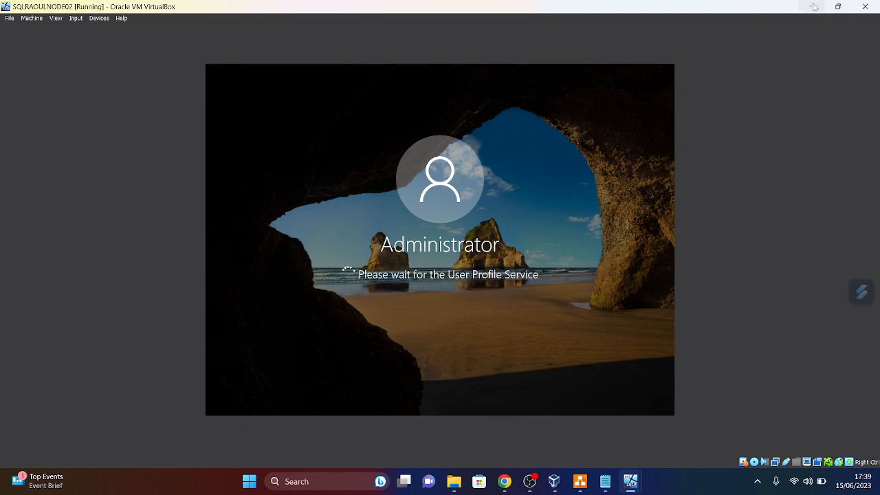
left_click(814, 6)
left_click(576, 237)
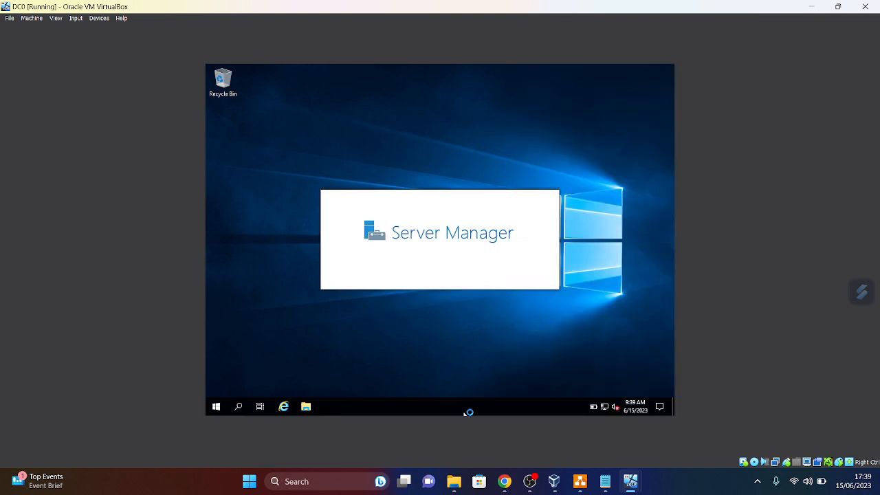
- Check SQLRAOULNODE02's loading desktop, then on DC0 tick 'Don't show this message again' and close the Admin Center tip
mouse_move(630, 485)
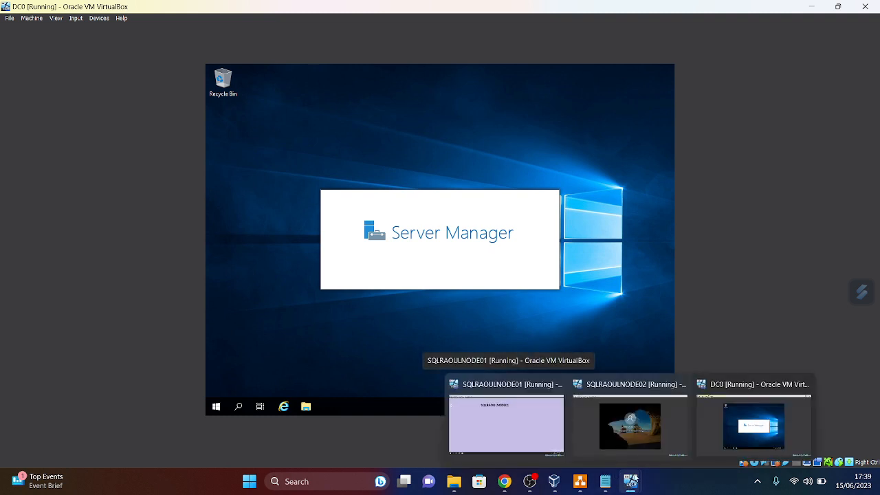
left_click(639, 451)
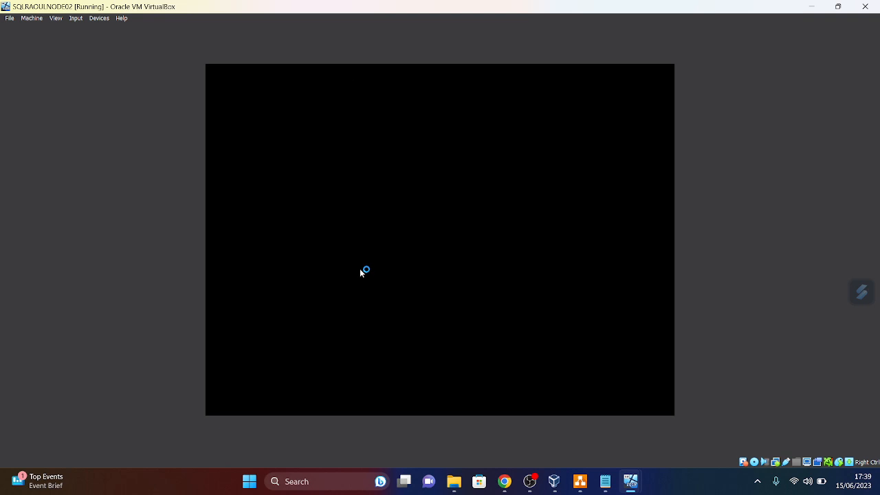
mouse_move(630, 485)
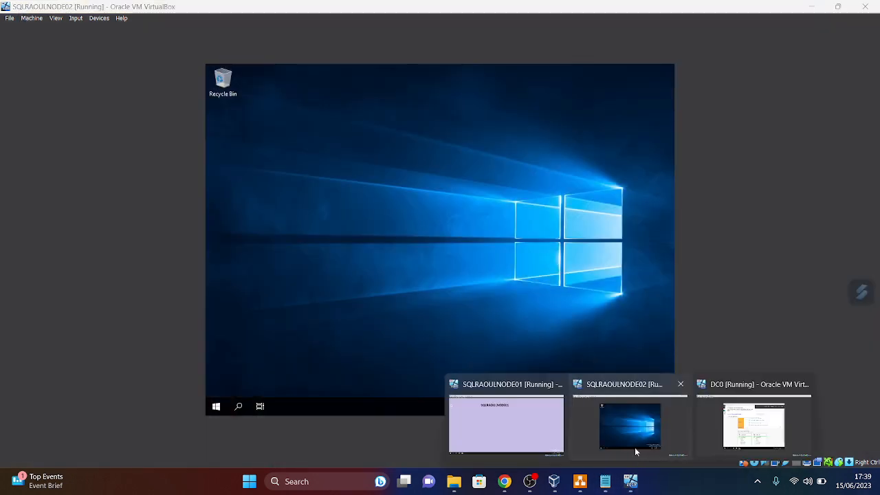
left_click(636, 451)
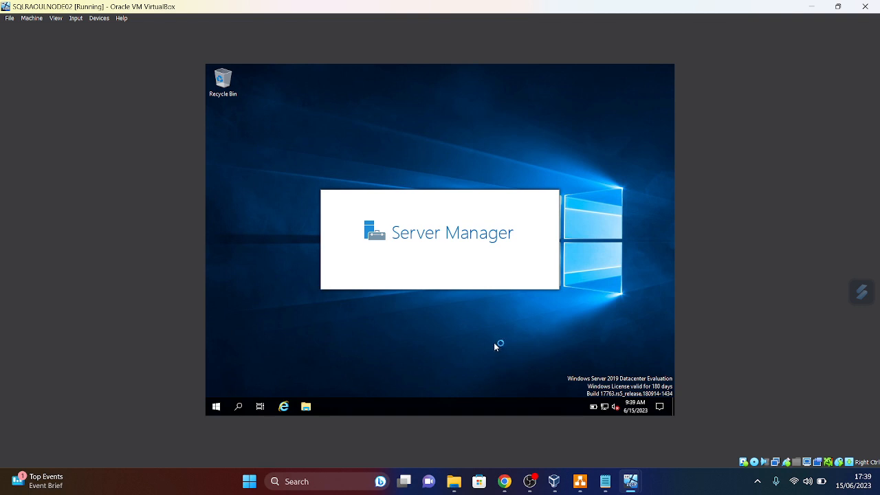
mouse_move(638, 489)
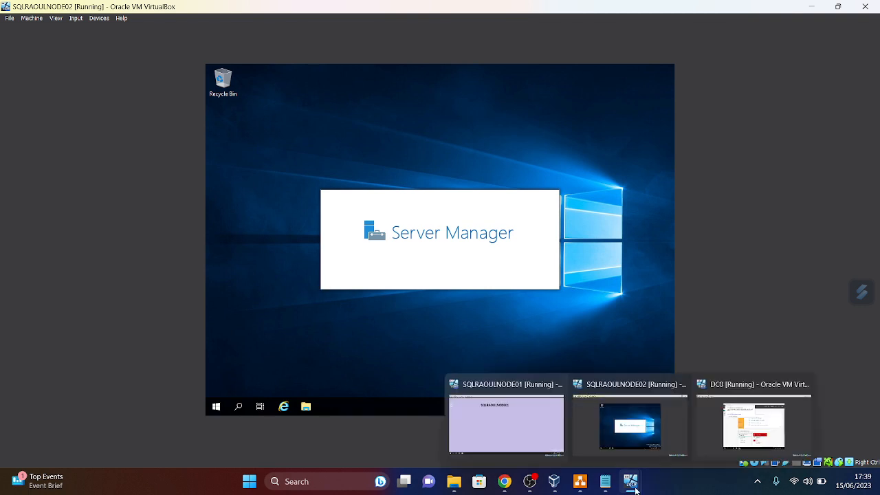
left_click(717, 446)
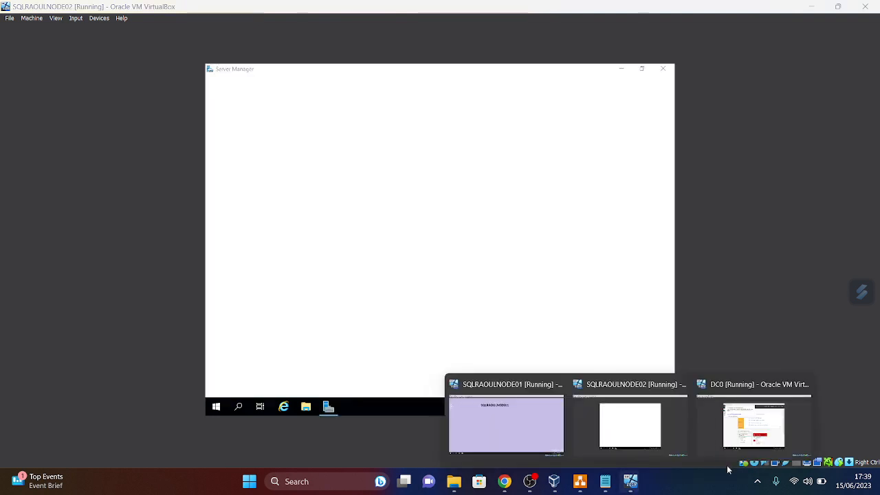
left_click(730, 445)
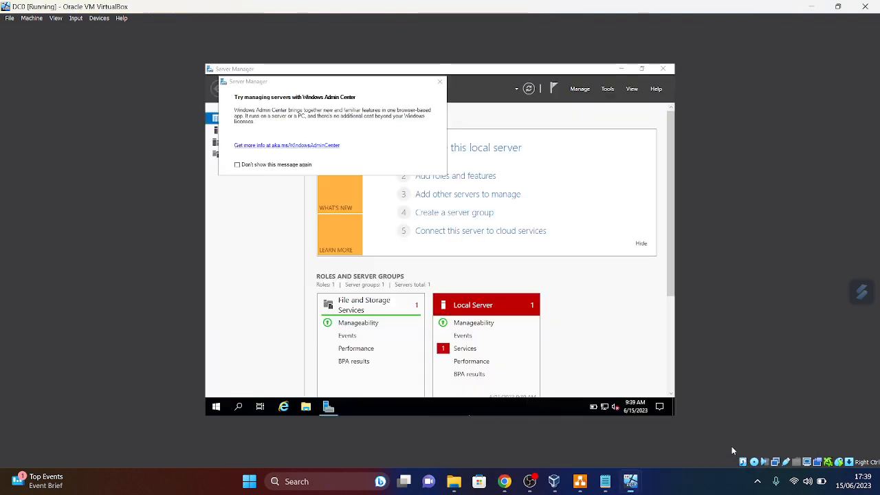
left_click(237, 165)
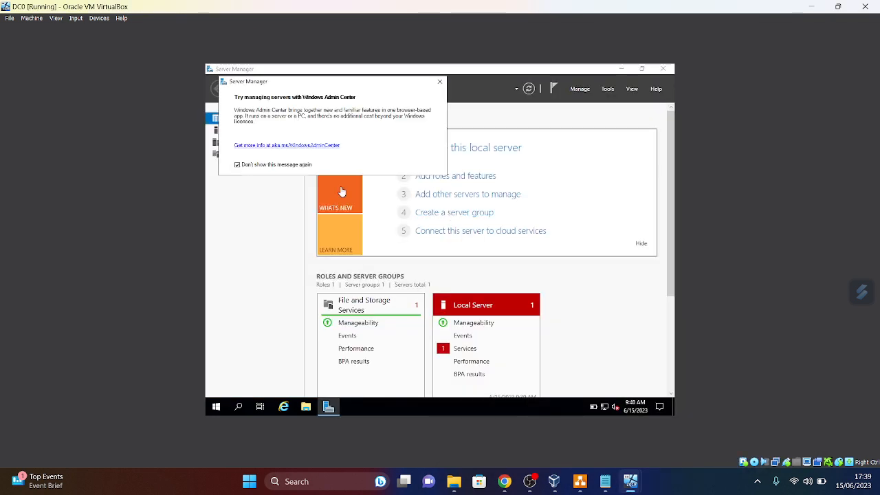
left_click(438, 82)
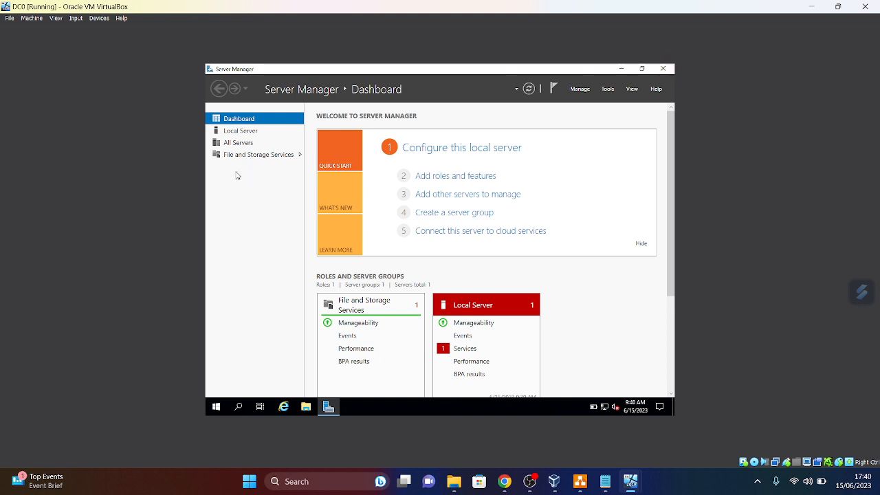
- Review DC0's Local Server properties page, then close Server Manager
left_click(246, 135)
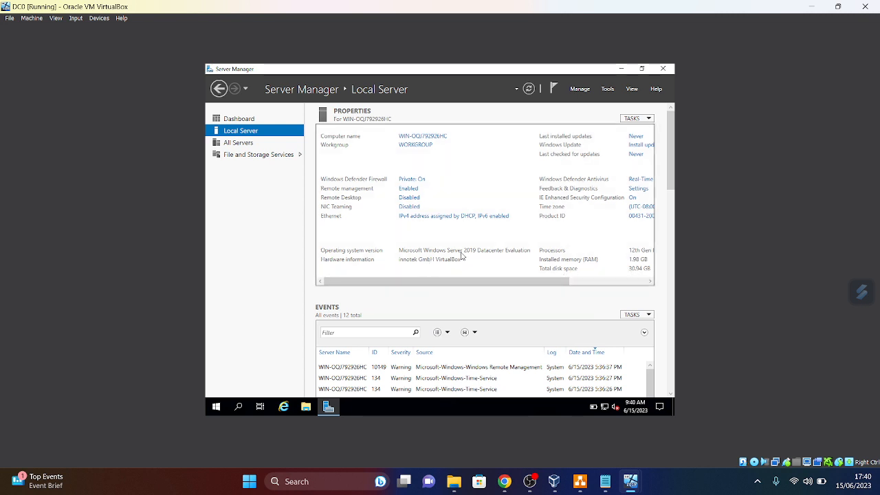
left_click(662, 69)
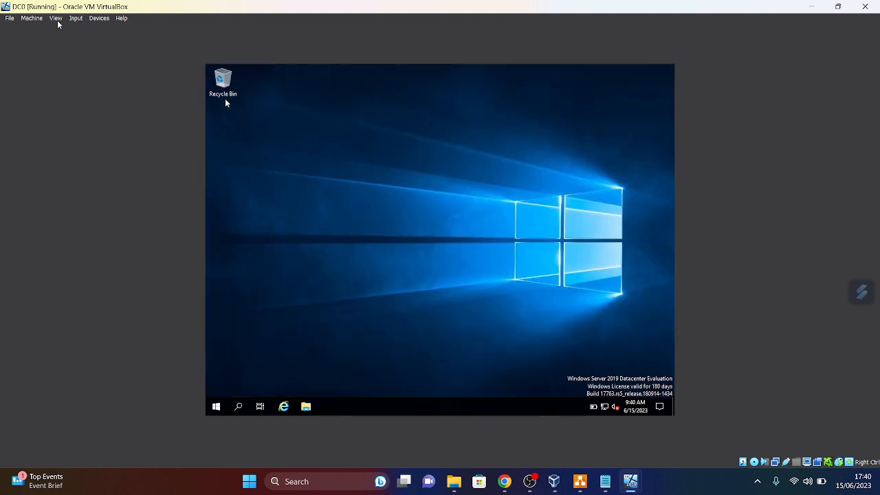
- Insert the Guest Additions CD image into DC0 and open drive D: in File Explorer
left_click(101, 19)
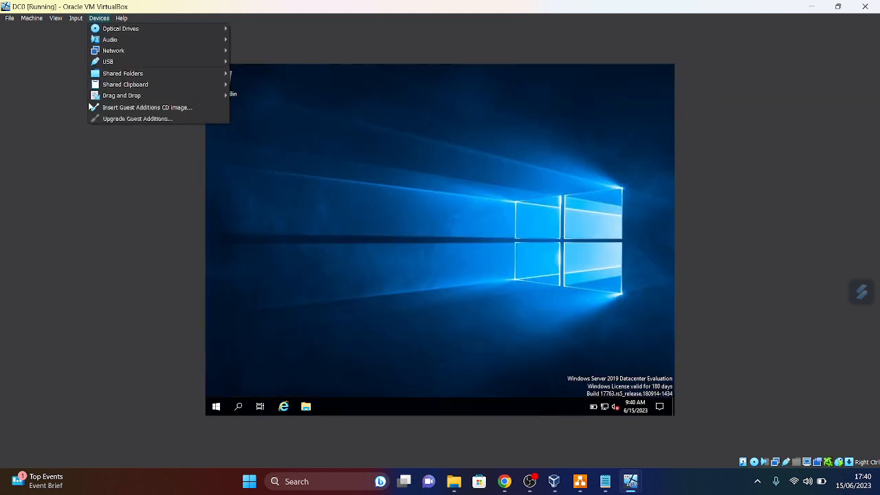
left_click(130, 107)
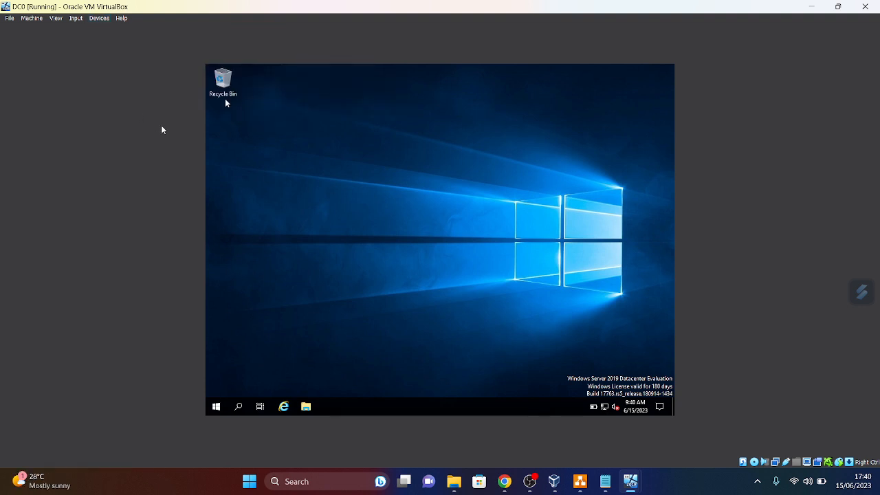
left_click(308, 407)
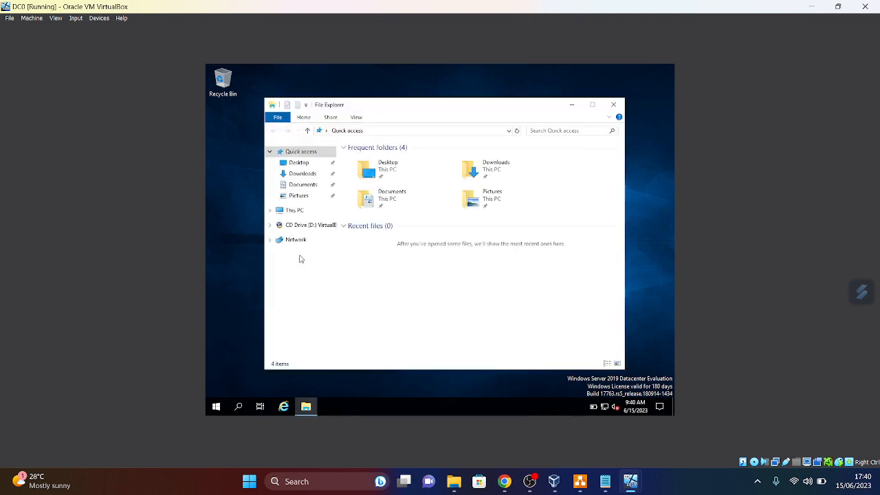
left_click(302, 225)
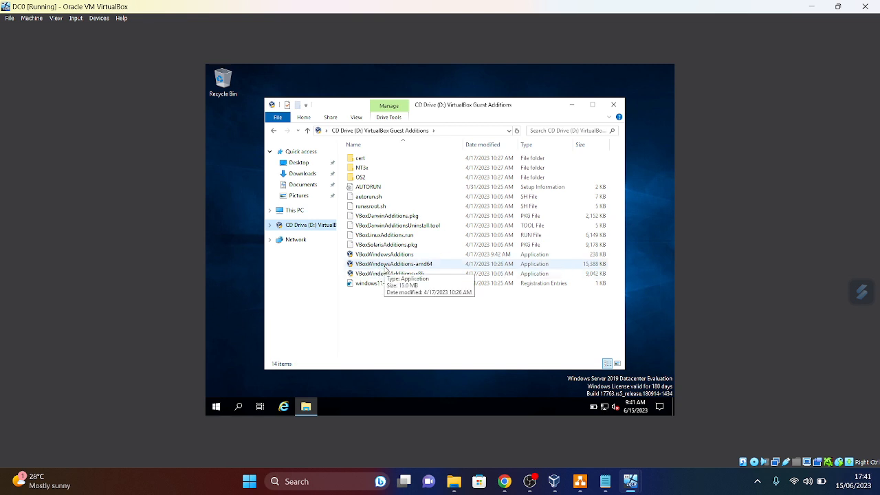
- Run VBoxWindowsAdditions-amd64 on DC0 and install with the default location
left_click(397, 267)
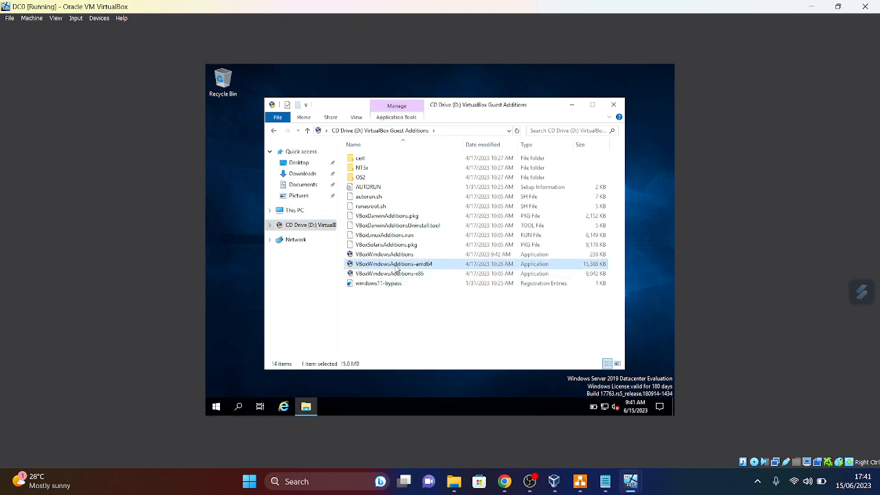
double_click(396, 266)
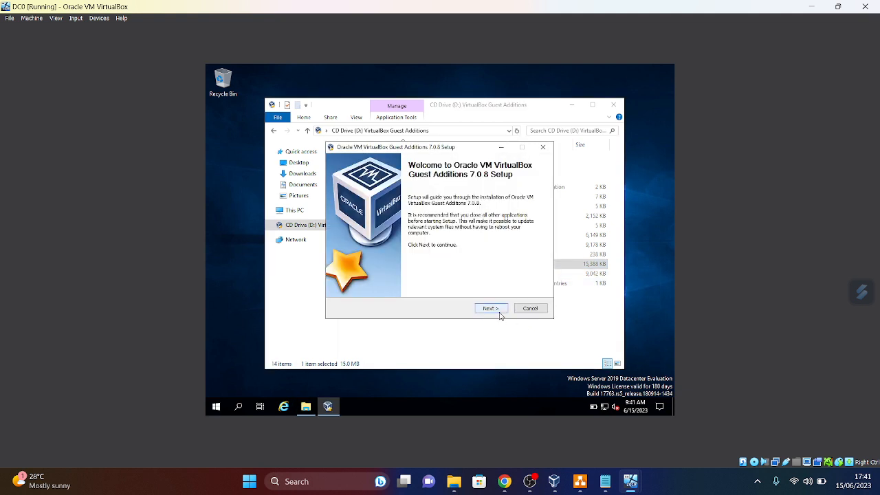
left_click(499, 313)
left_click(499, 311)
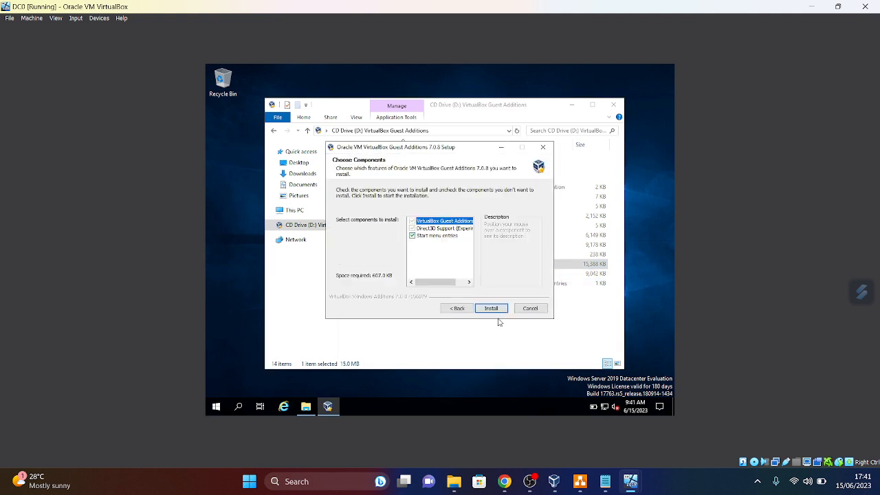
left_click(495, 308)
- Glance at SQLRAOULNODE02, then back on DC0 choose Reboot now and finish setup
mouse_move(633, 484)
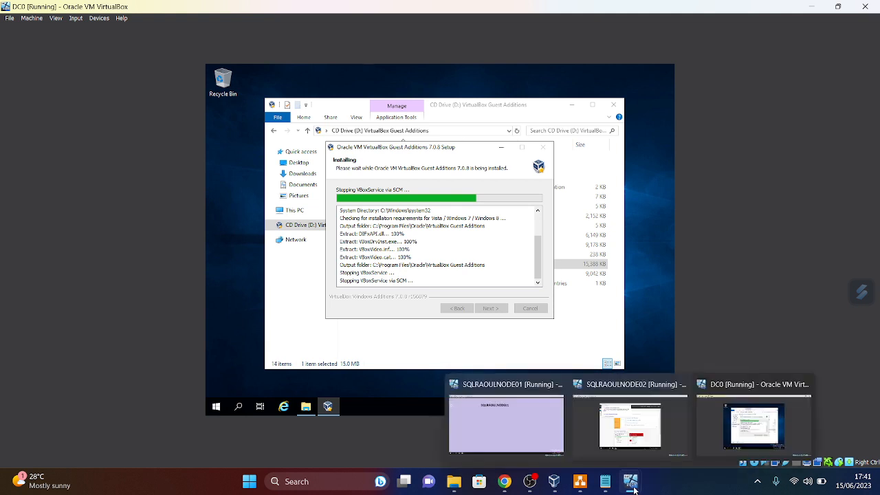
left_click(649, 448)
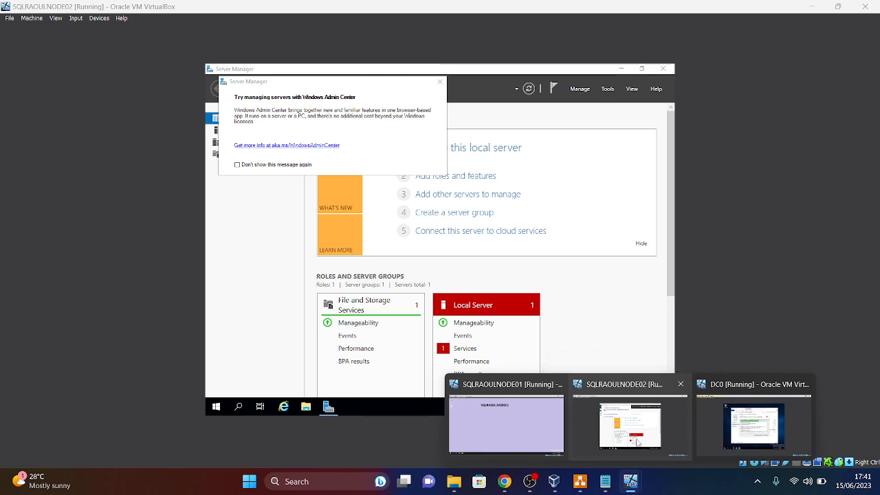
left_click(746, 423)
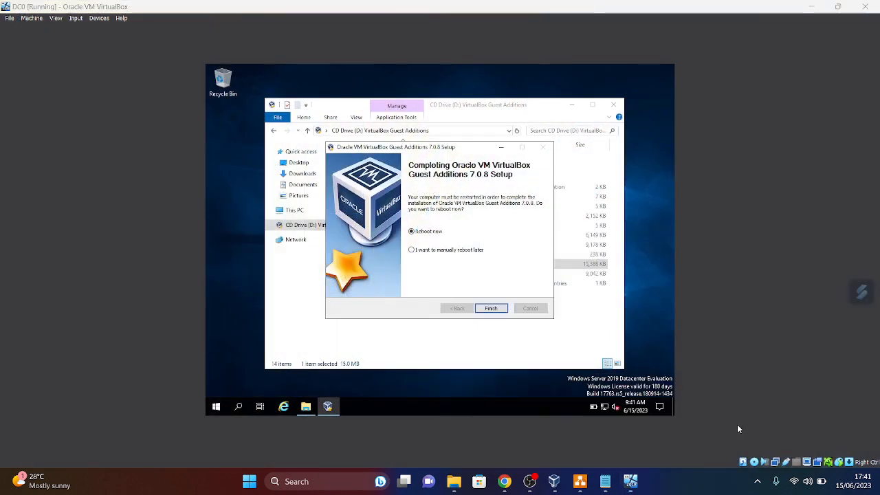
left_click(493, 308)
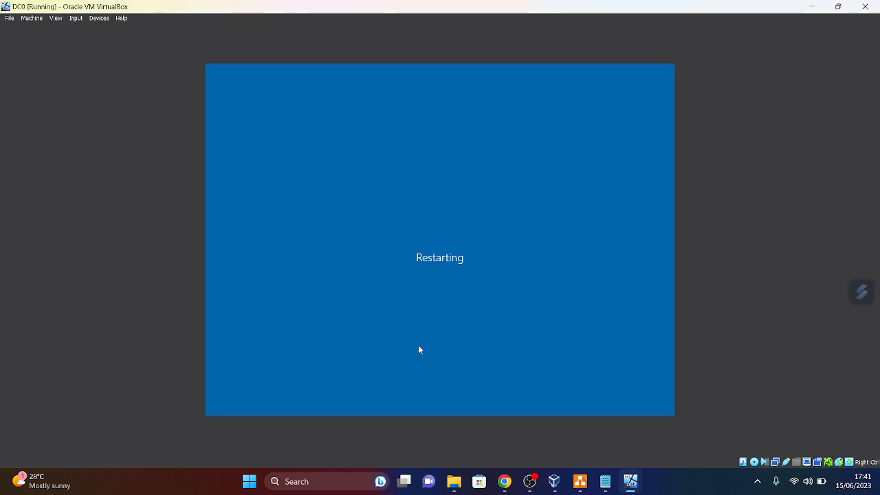
mouse_move(554, 481)
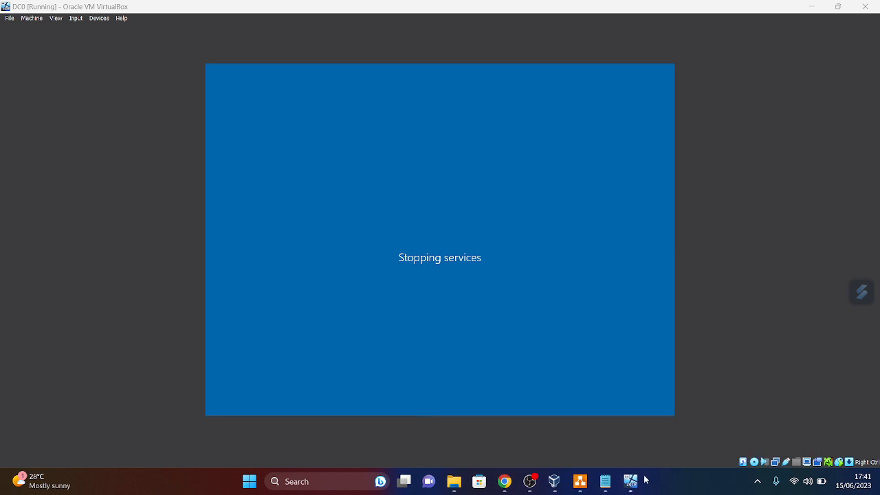
- On SQLRAOULNODE02, suppress the Windows Admin Center prompt permanently and open Local Server properties
mouse_move(635, 471)
left_click(633, 444)
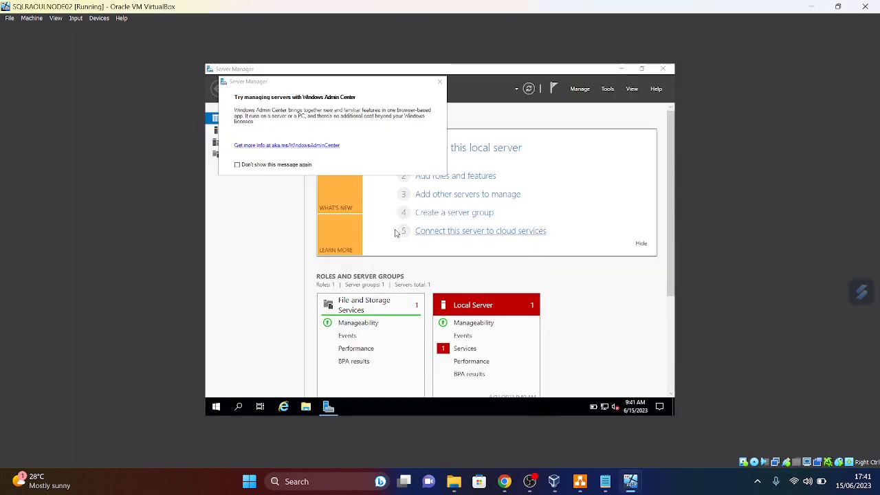
left_click(237, 165)
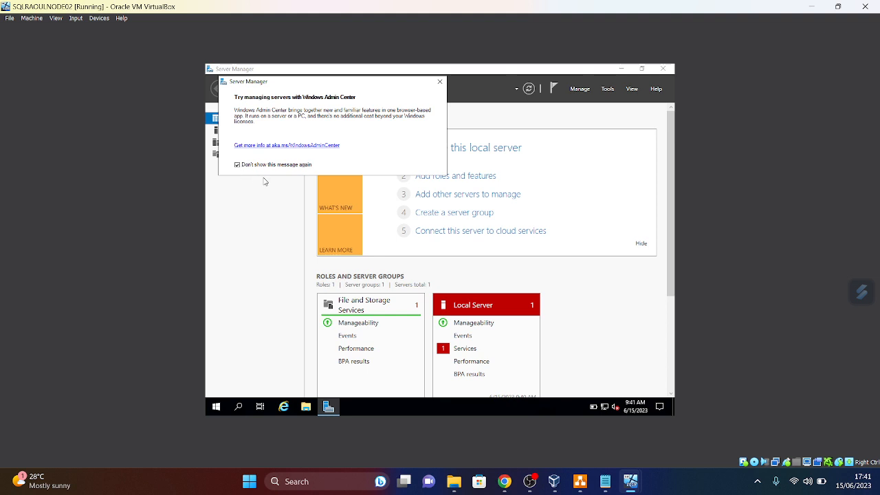
left_click(440, 82)
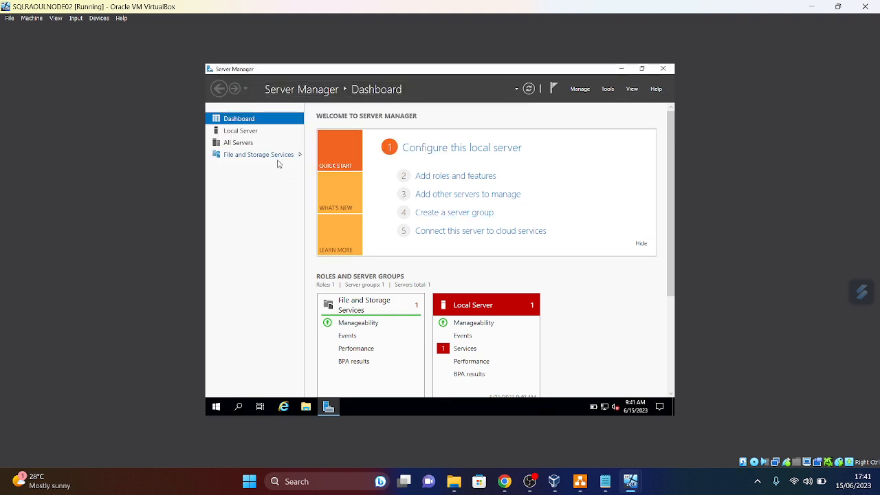
left_click(247, 131)
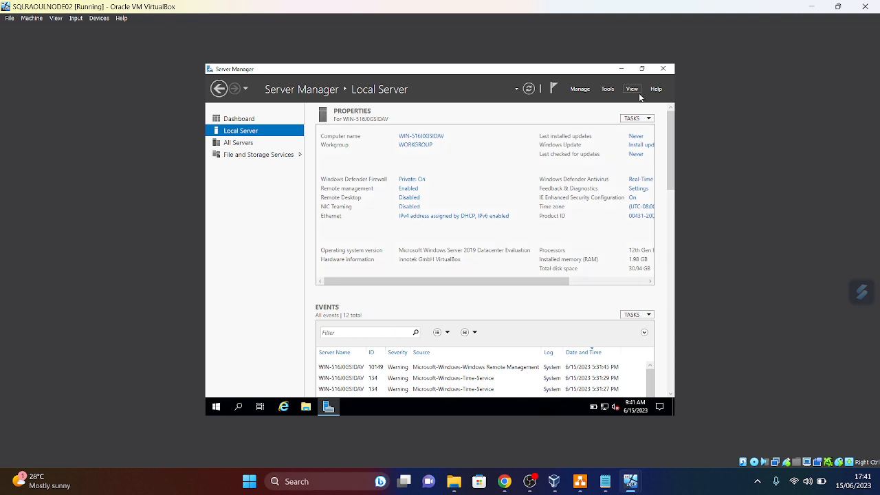
- Close Server Manager, insert the Guest Additions CD, and open CD Drive (D:) from This PC
left_click(668, 71)
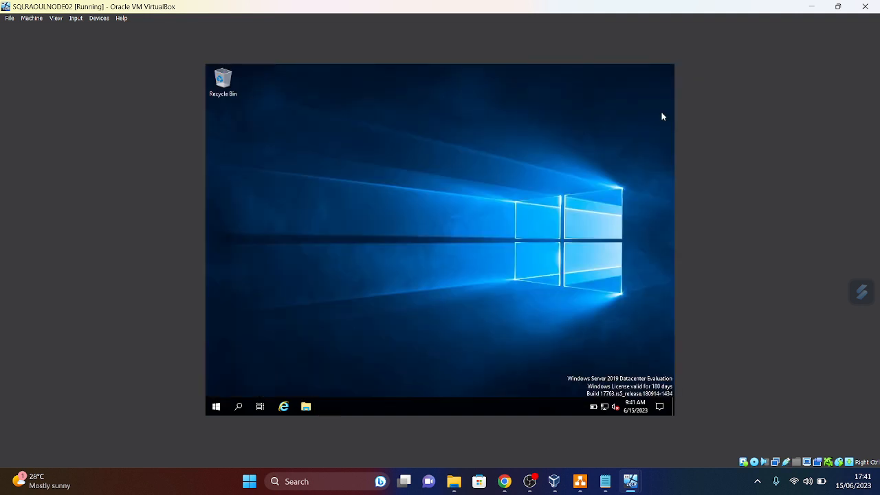
left_click(99, 18)
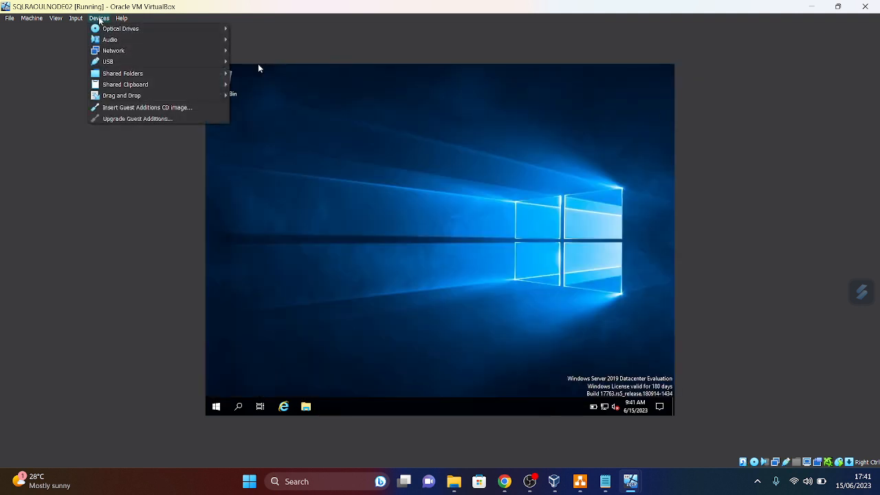
left_click(128, 107)
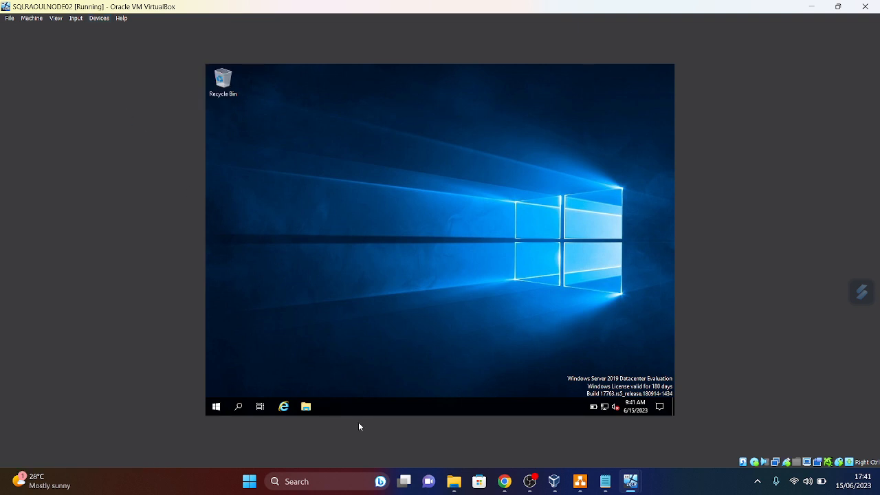
left_click(306, 407)
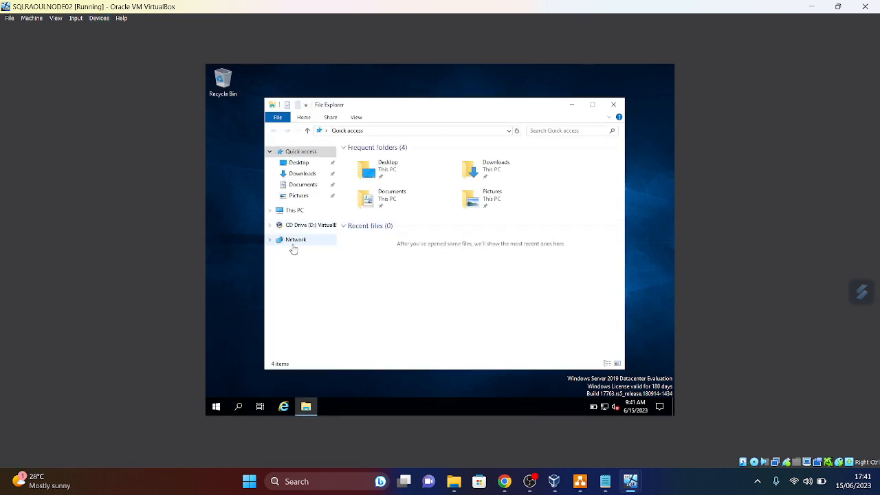
left_click(294, 210)
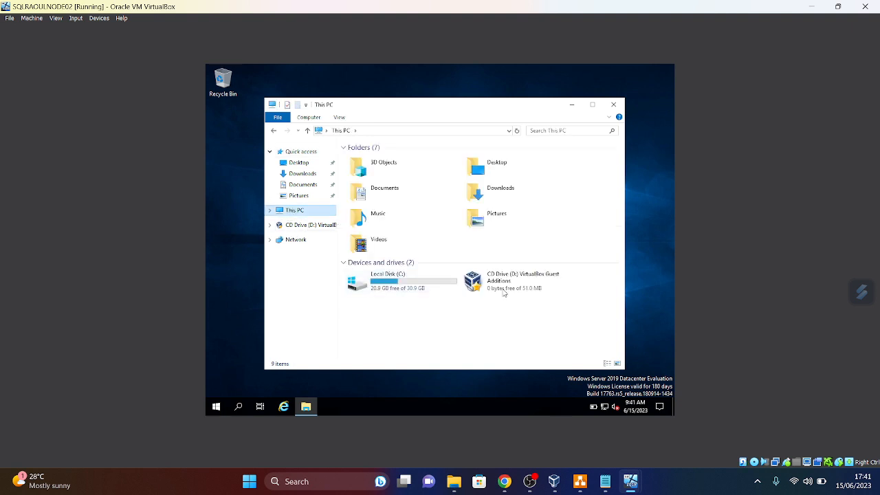
double_click(504, 292)
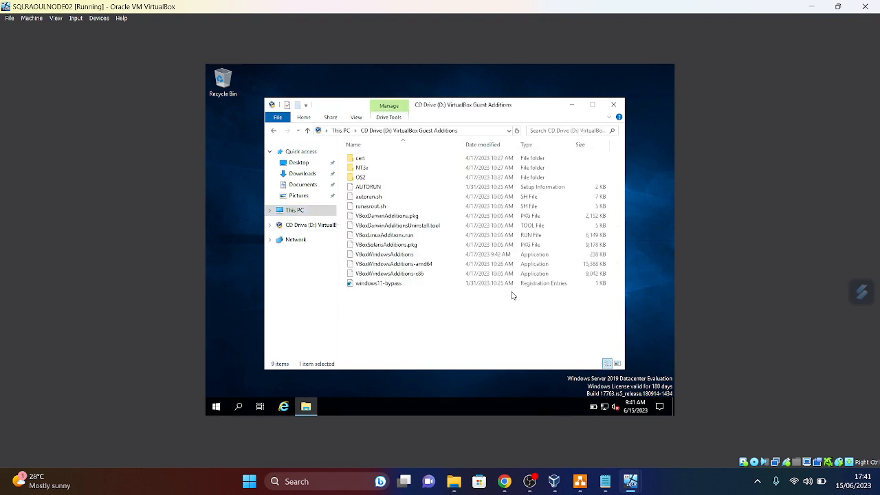
- Run VBoxWindowsAdditions-amd64 with default options and choose Reboot now to finish
left_click(394, 267)
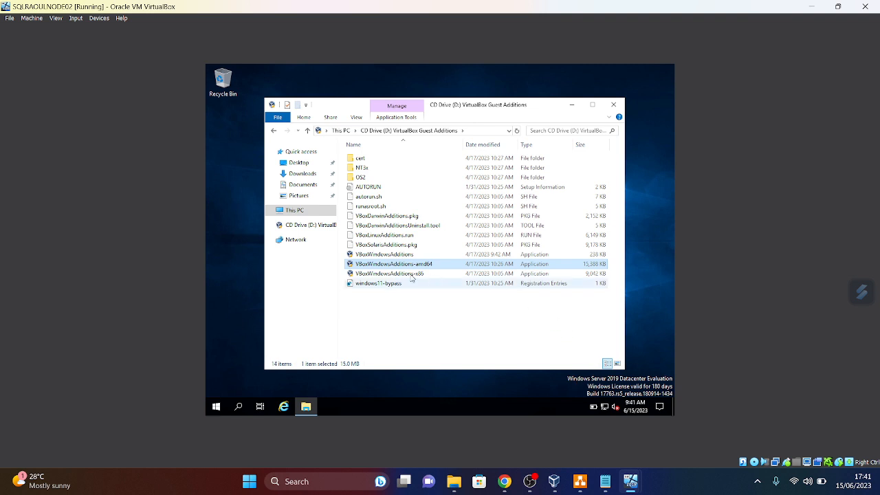
double_click(390, 264)
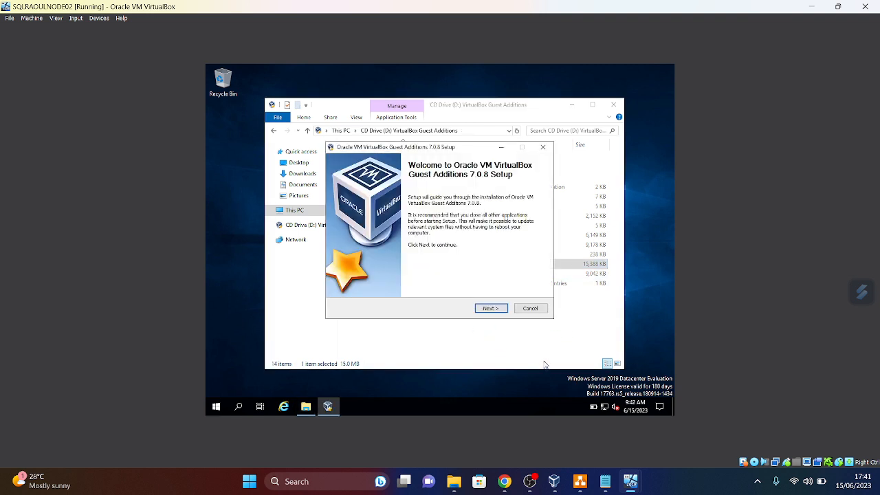
left_click(490, 308)
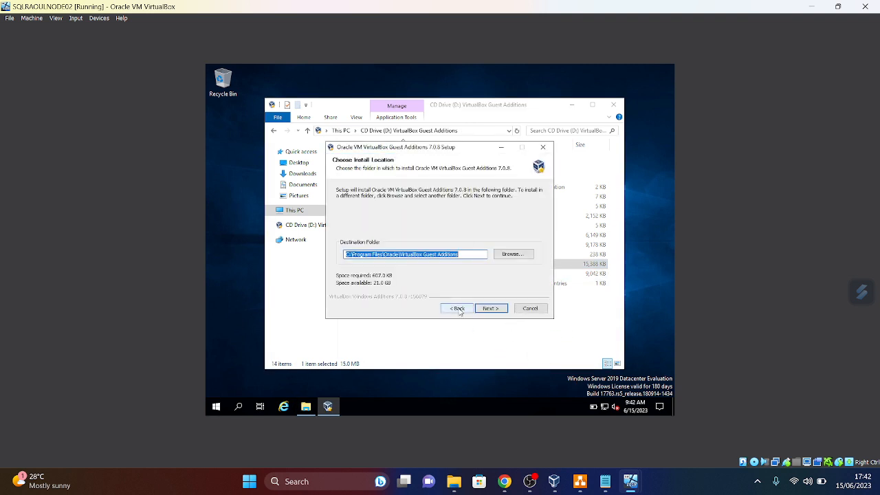
left_click(497, 309)
left_click(494, 309)
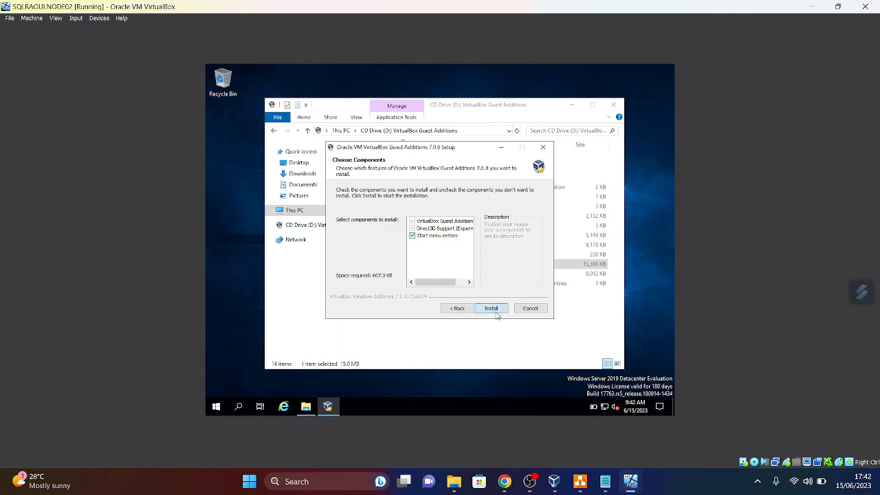
mouse_move(634, 475)
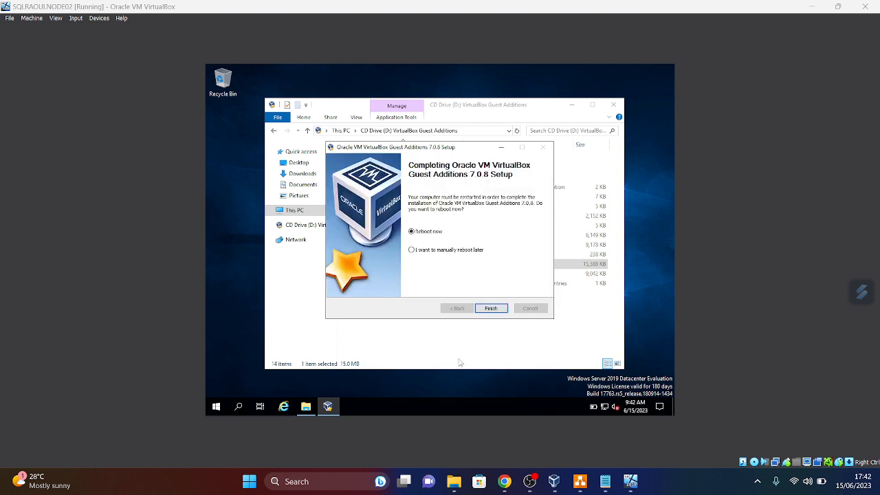
left_click(497, 312)
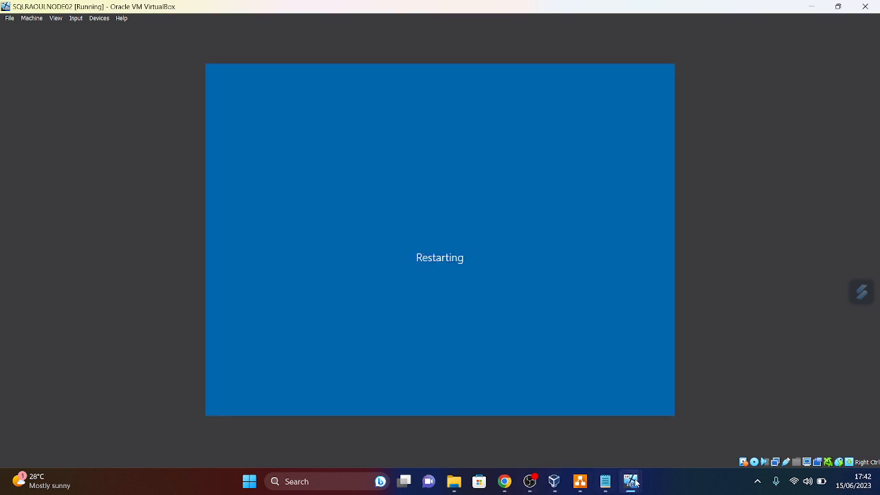
- Switch to the DC0 VM and send it Ctrl-Alt-Del from the Input menu
mouse_move(627, 492)
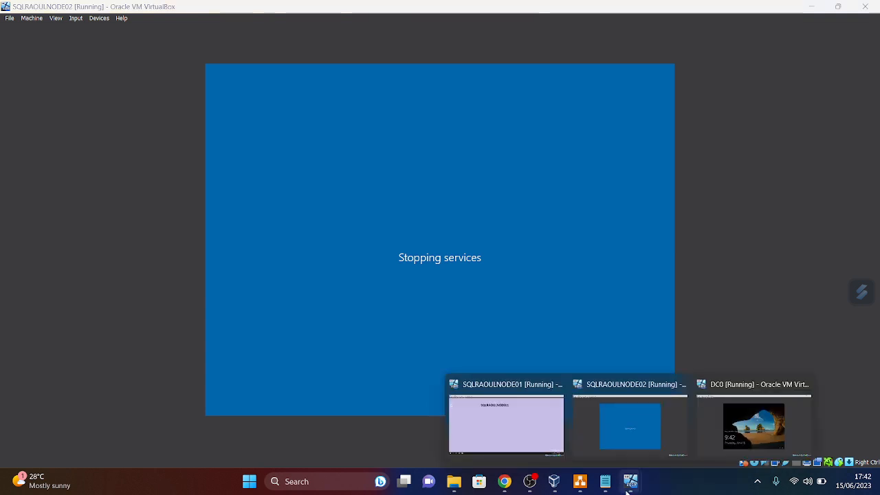
left_click(743, 427)
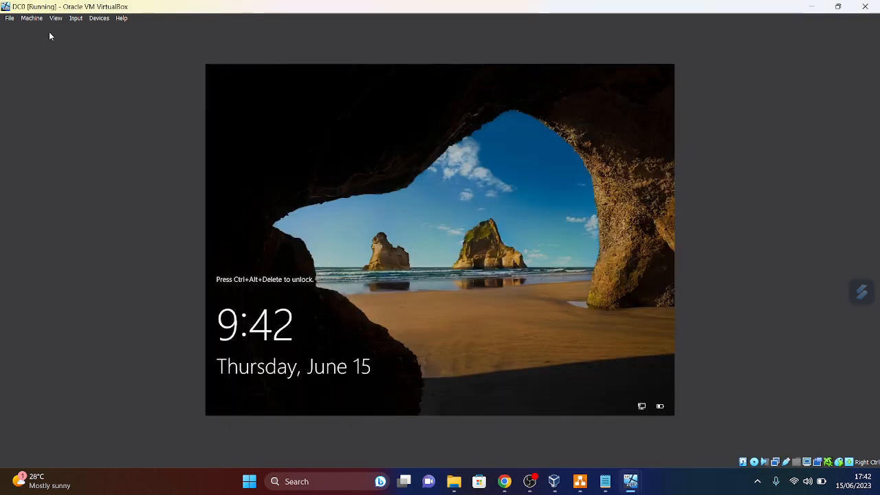
left_click(79, 18)
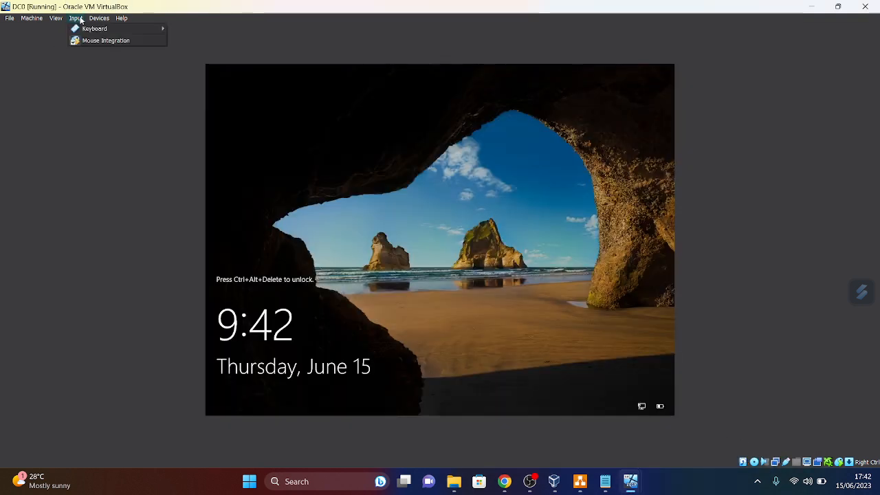
mouse_move(93, 29)
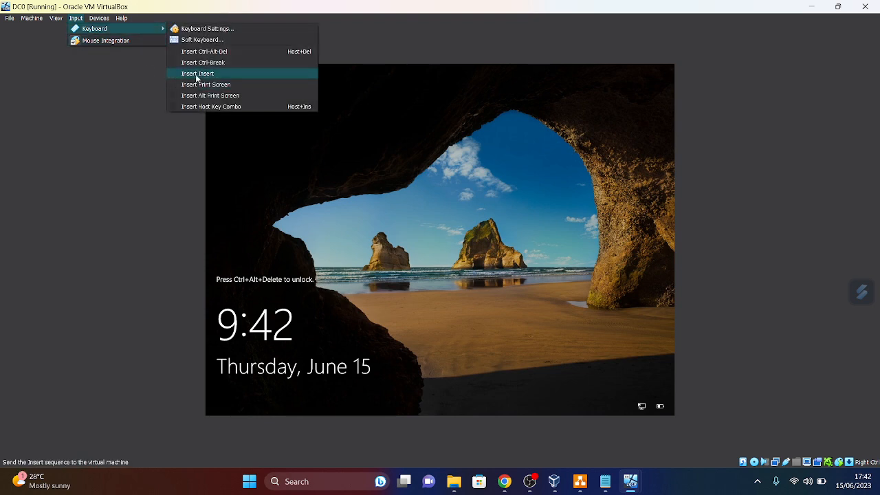
left_click(199, 51)
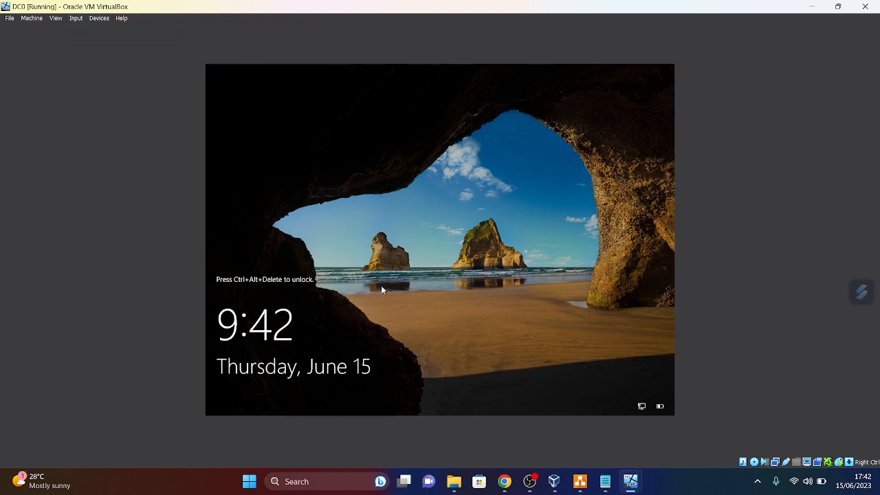
- Sign in to DC0 with the Administrator password and bring its window to the front
key("Caps_Lock")
type("•")
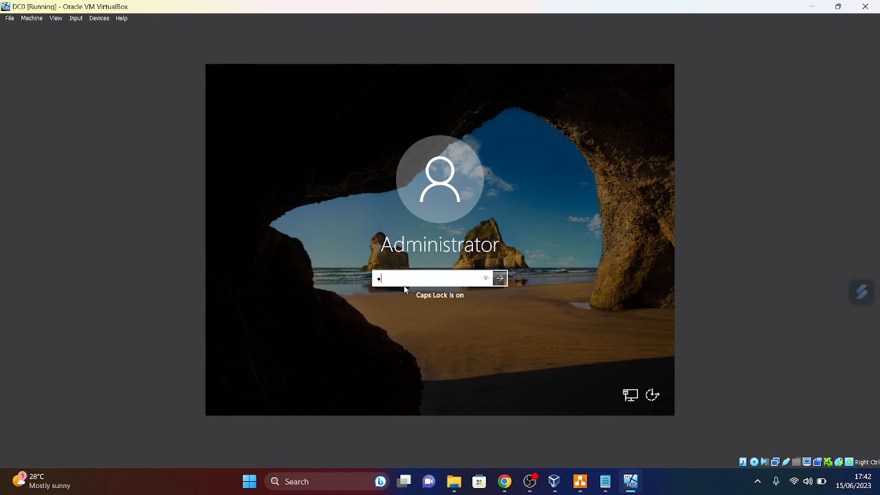
key("Caps_Lock")
key("Caps_Lock")
key("Return")
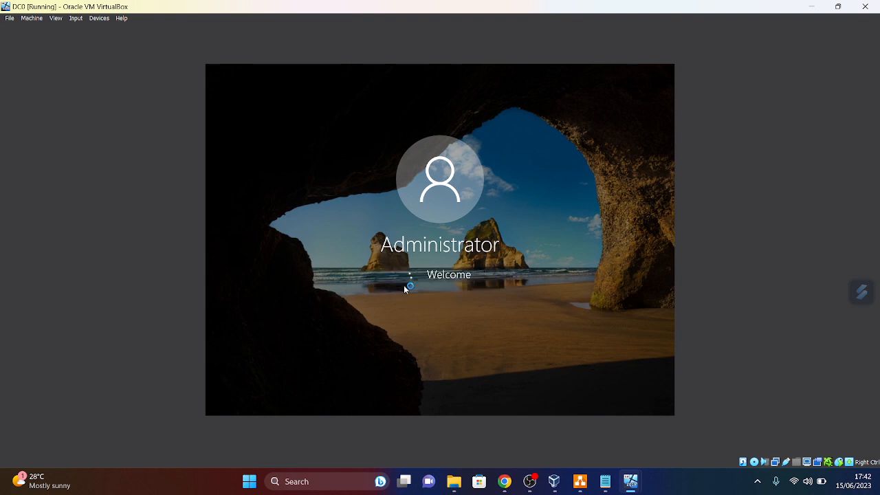
mouse_move(636, 484)
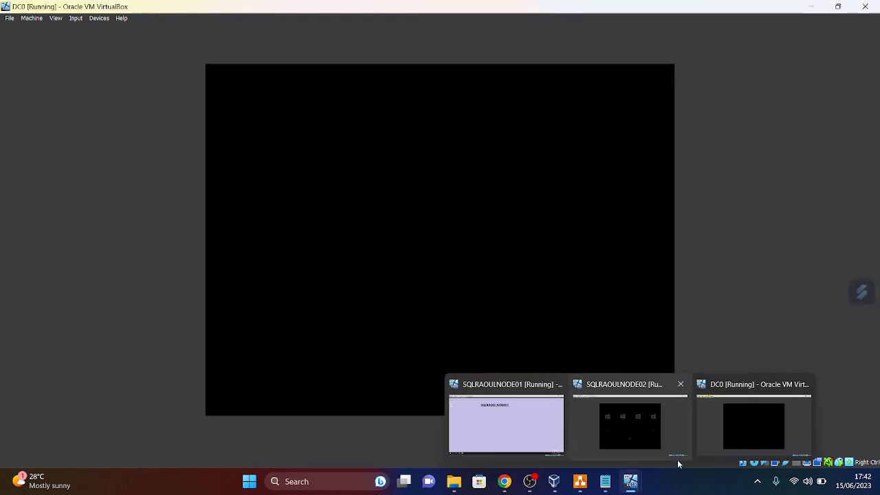
mouse_move(552, 411)
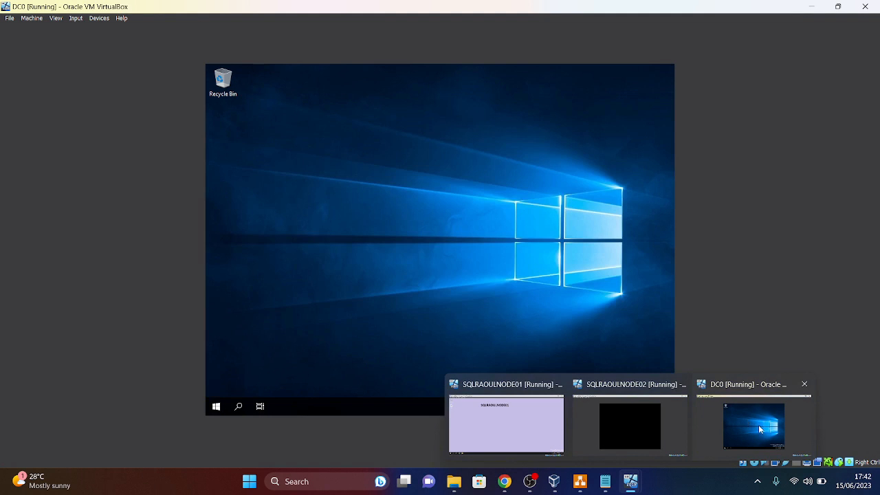
left_click(760, 425)
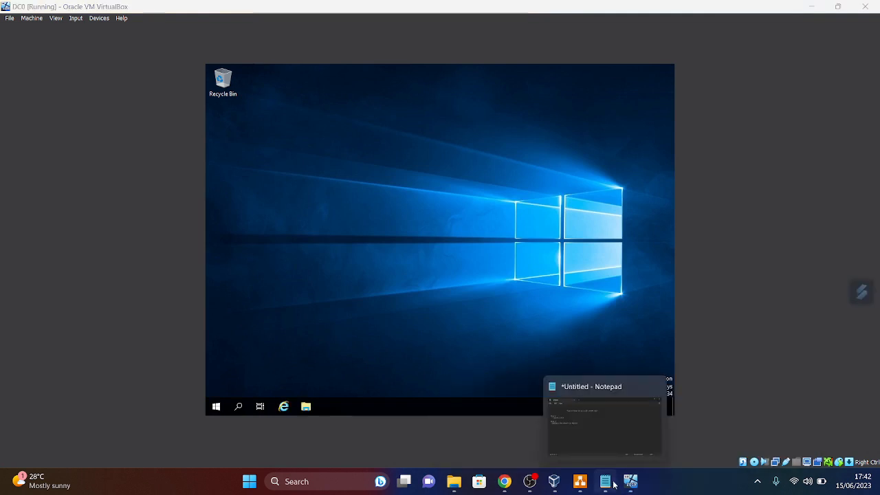
- Close Server Manager on DC0, then restore and re-maximize the VM window so the desktop fills the screen
left_click(780, 433)
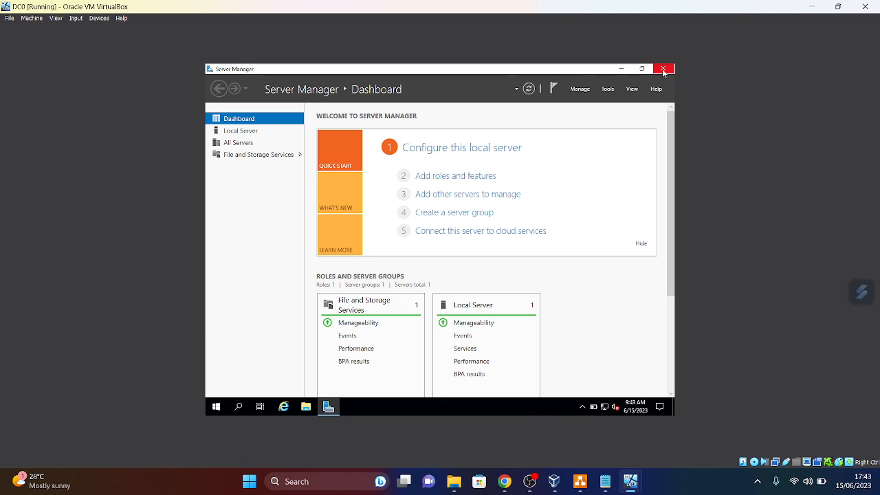
left_click(663, 69)
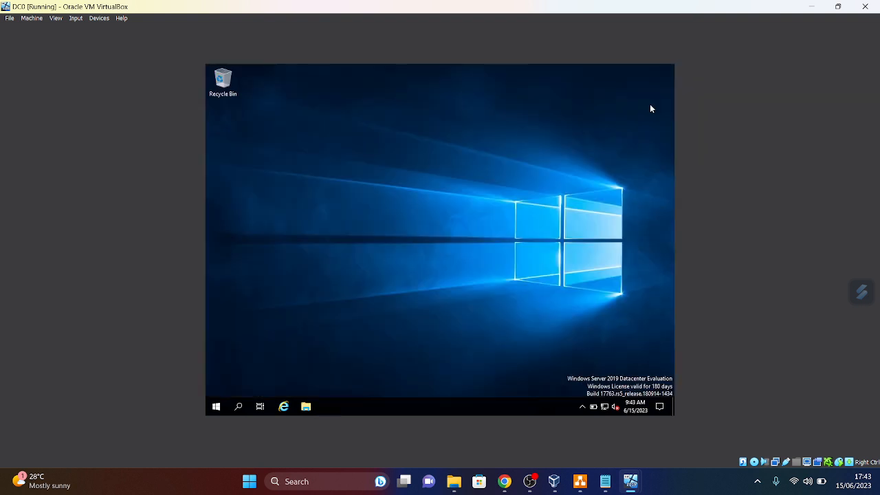
left_click(839, 7)
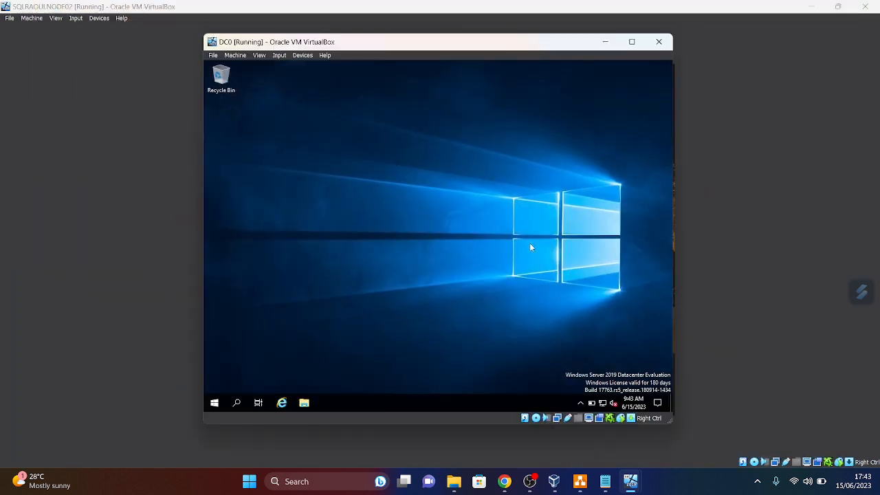
left_click(632, 42)
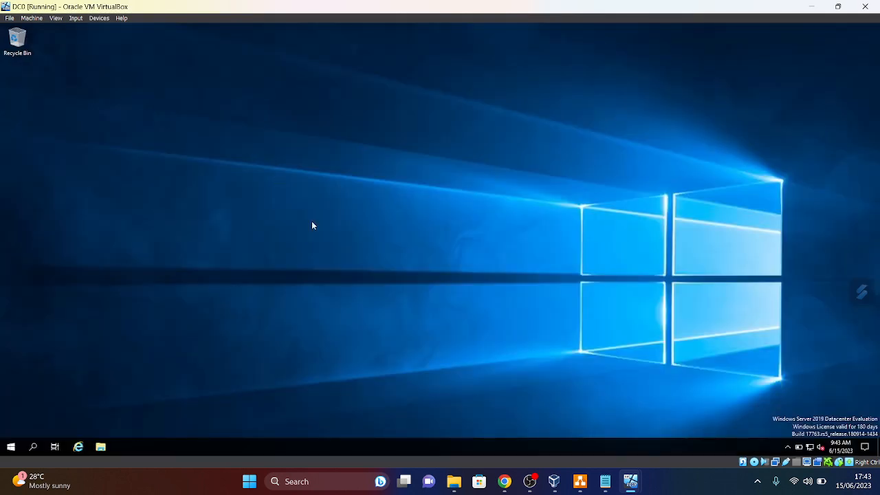
- Minimize DC0 and send Ctrl-Alt-Del to SQLRAOULNODE02 via Input > Keyboard
left_click(812, 7)
mouse_move(580, 480)
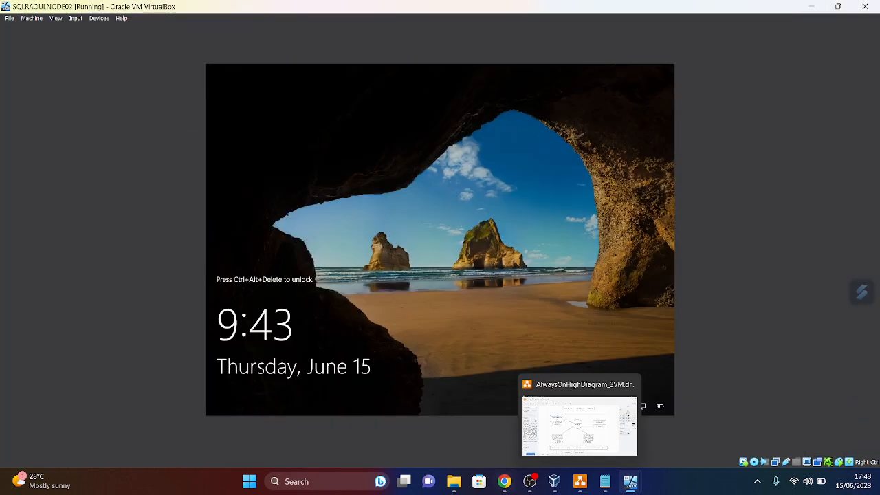
left_click(76, 19)
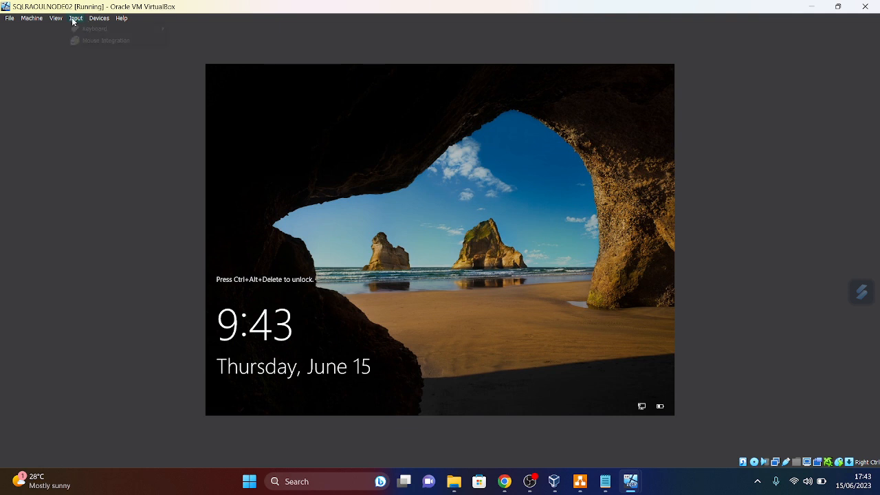
mouse_move(97, 28)
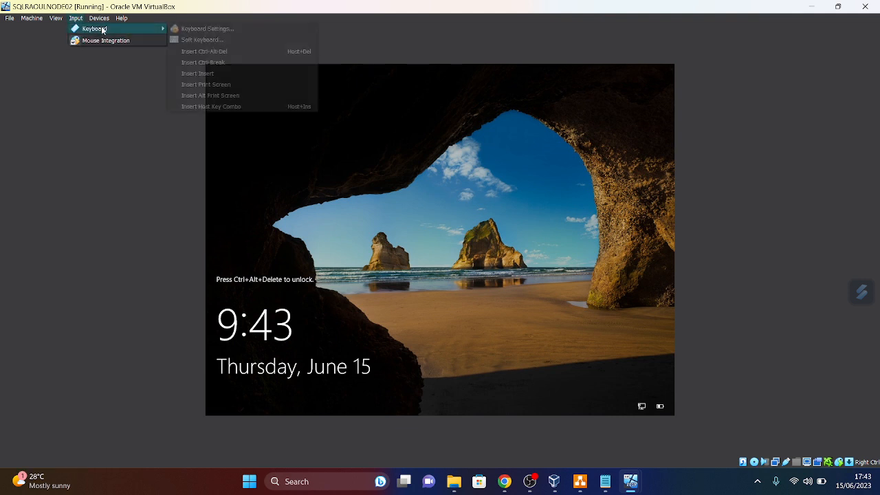
left_click(206, 51)
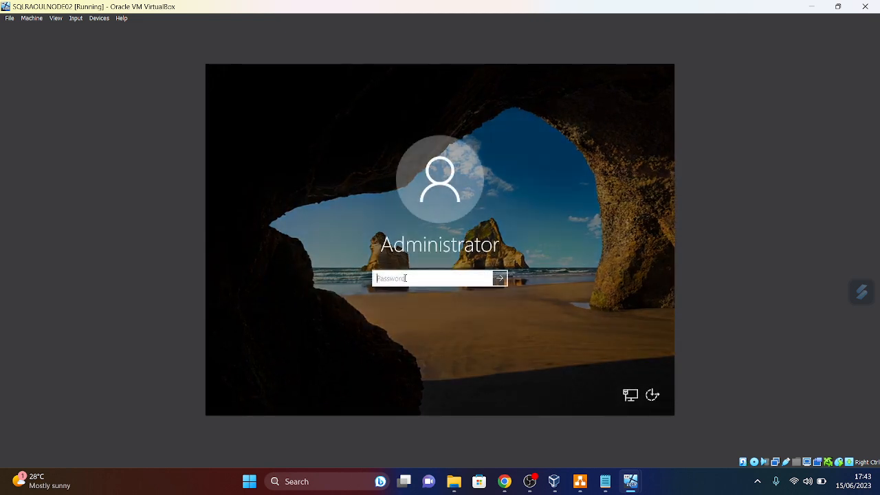
- Sign in to SQLRAOULNODE02 with the Administrator password, then return to DC0
type("Pa")
key("Return")
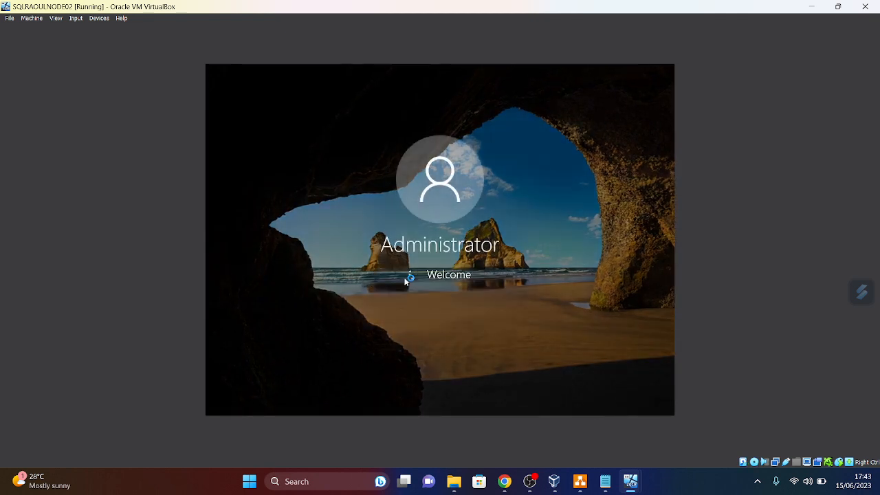
mouse_move(646, 480)
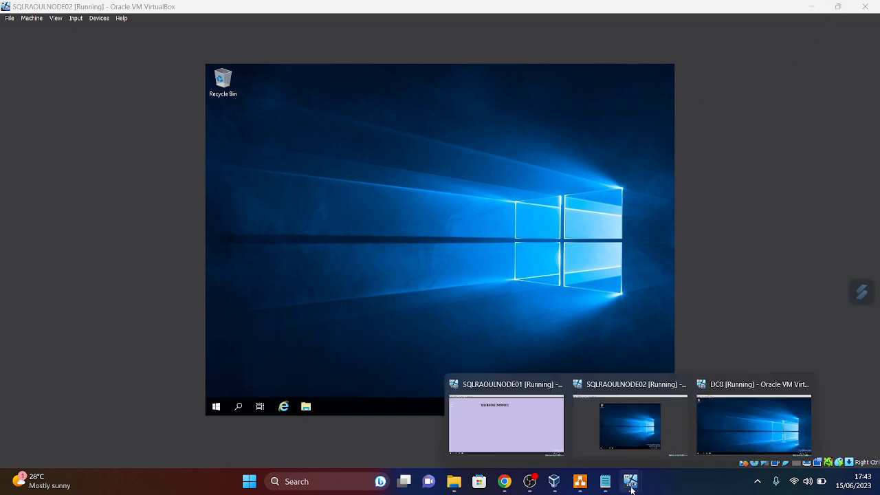
left_click(725, 429)
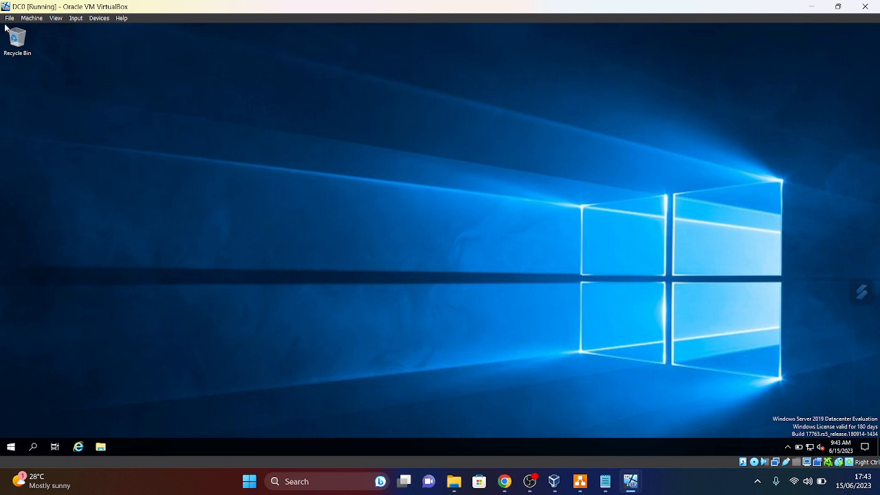
- Launch Paint on DC0 by searching 'paint' and flood-fill the whole canvas green
left_click(11, 447)
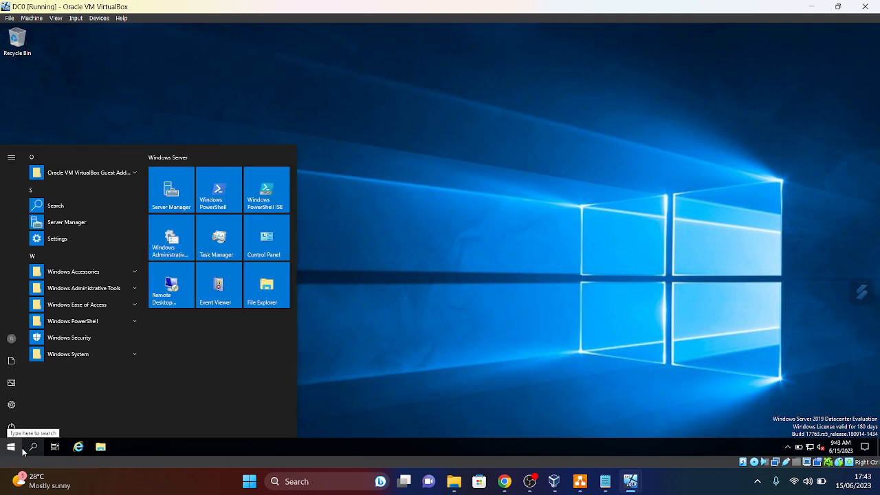
type("paint")
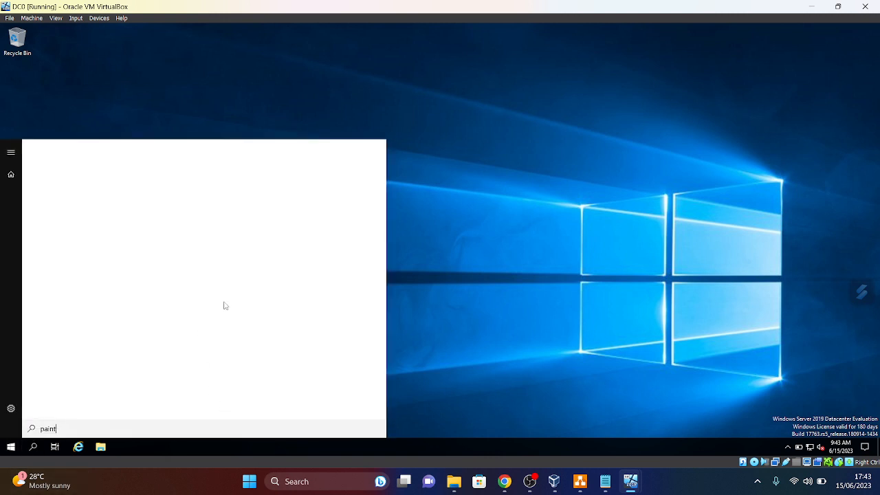
left_click(114, 194)
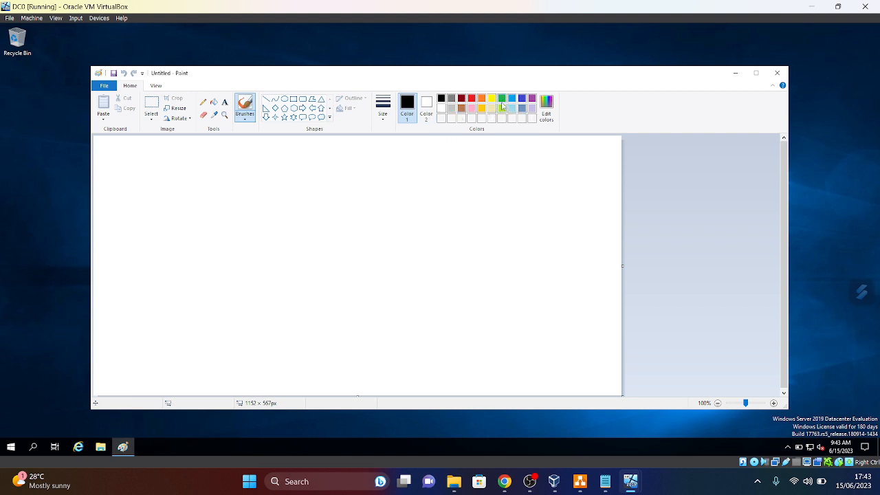
left_click(502, 98)
left_click(215, 103)
left_click(236, 199)
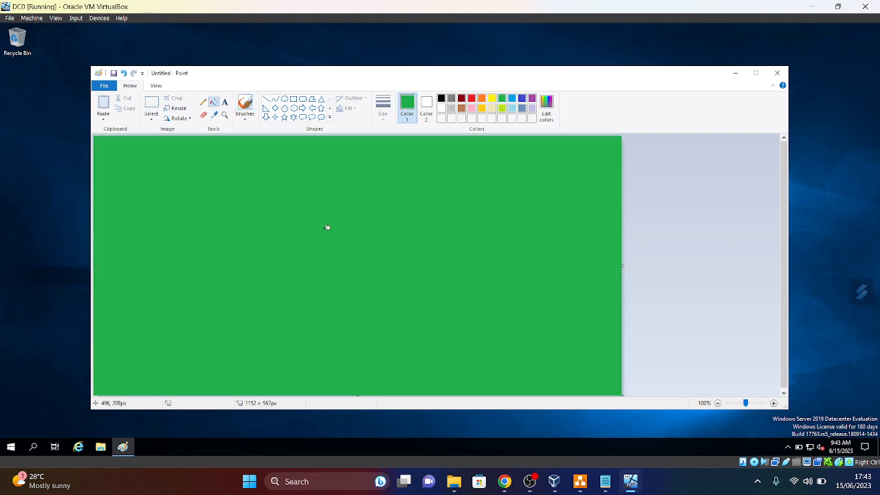
left_click(224, 104)
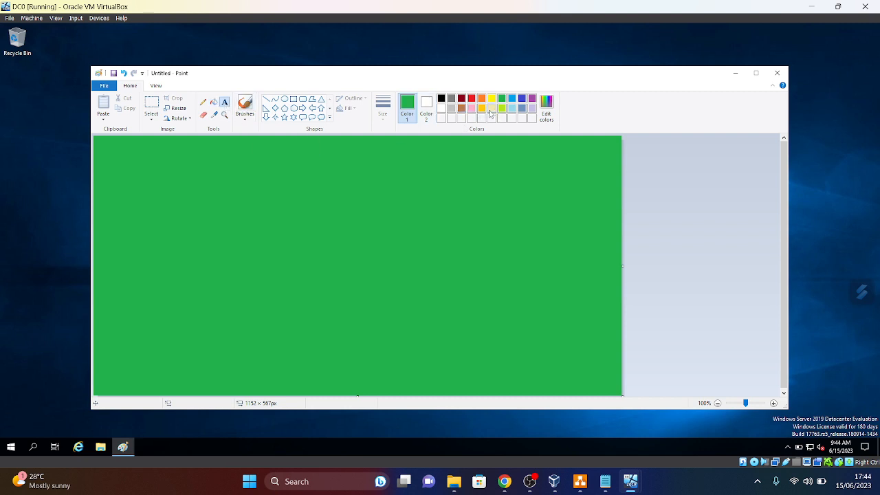
- Add a bold black size-28 'DC0' label in a text box near the top of the canvas
left_click(442, 98)
left_click_drag(232, 175, 510, 224)
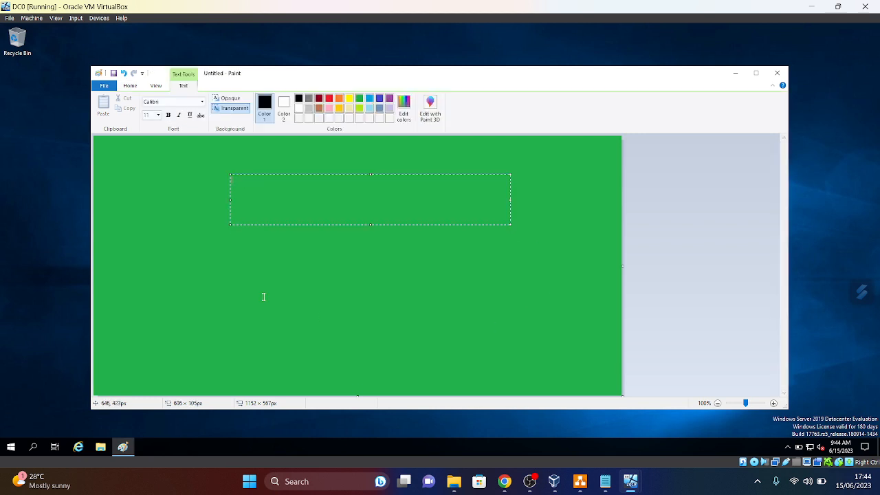
left_click(158, 115)
left_click(159, 114)
left_click(158, 115)
left_click(148, 219)
type("D")
type("DC")
double_click(344, 186)
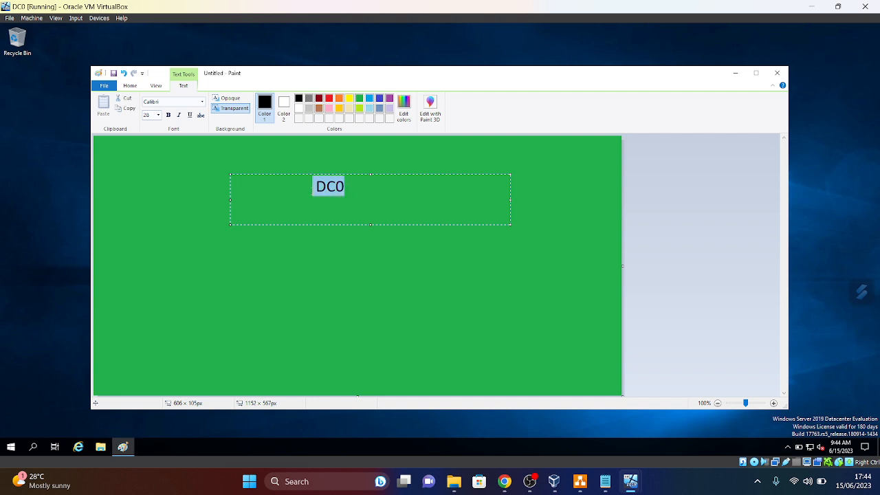
left_click(169, 115)
left_click(106, 86)
left_click(445, 269)
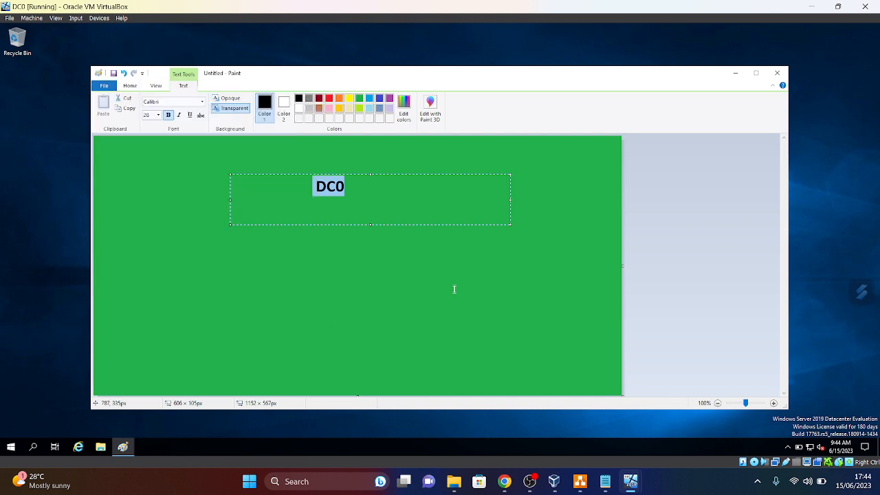
left_click(192, 183)
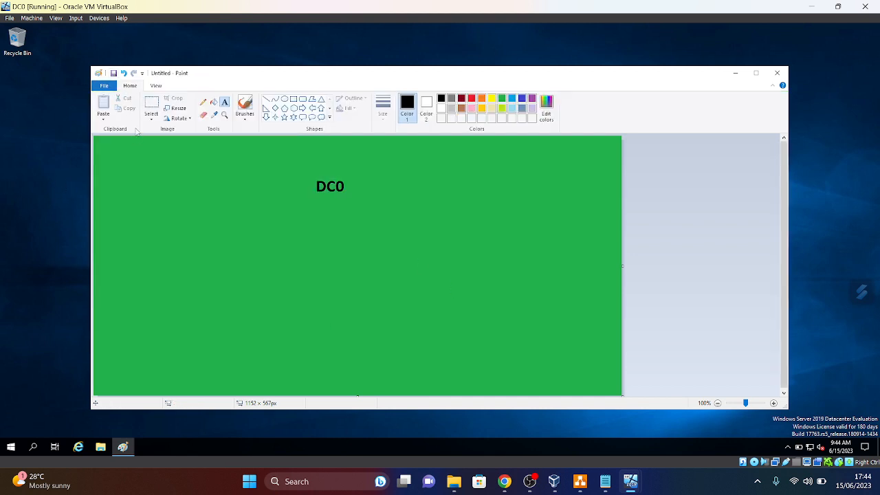
- Save the green DC0 picture to the Desktop as 'Untitled'
left_click(104, 85)
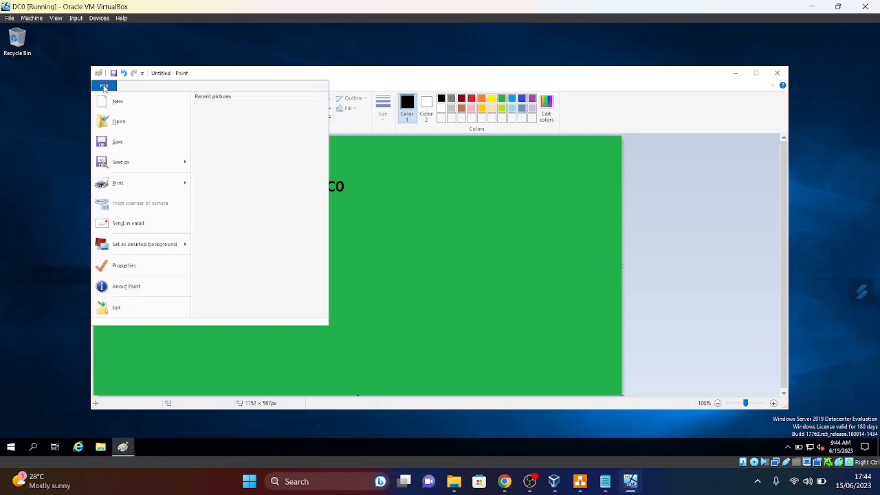
left_click(122, 141)
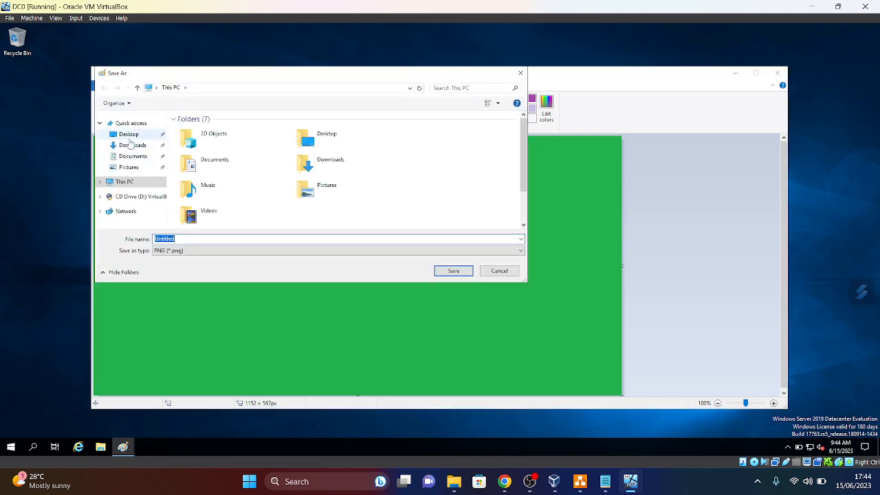
left_click(129, 135)
left_click(457, 271)
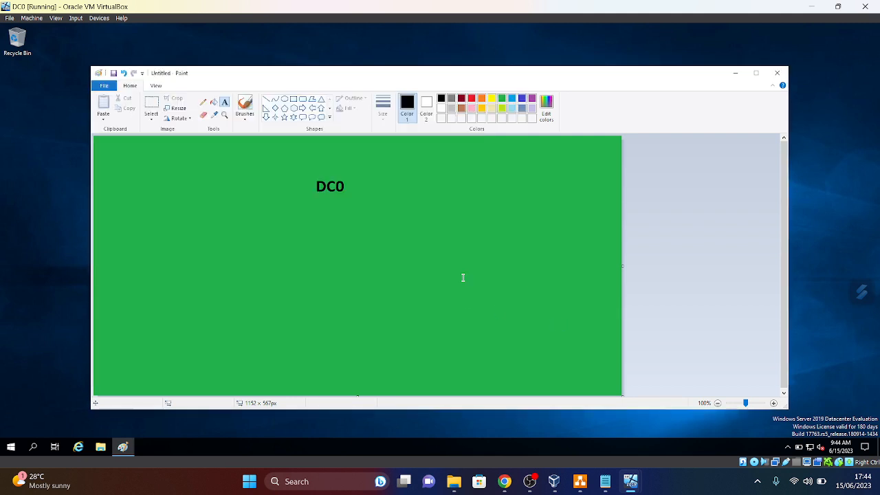
- Close Paint and set the Untitled picture as DC0's desktop background
left_click(777, 72)
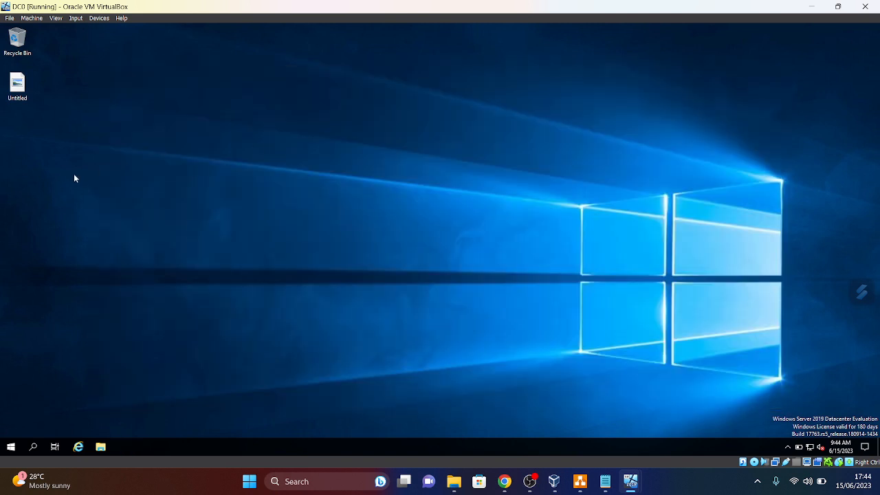
right_click(14, 85)
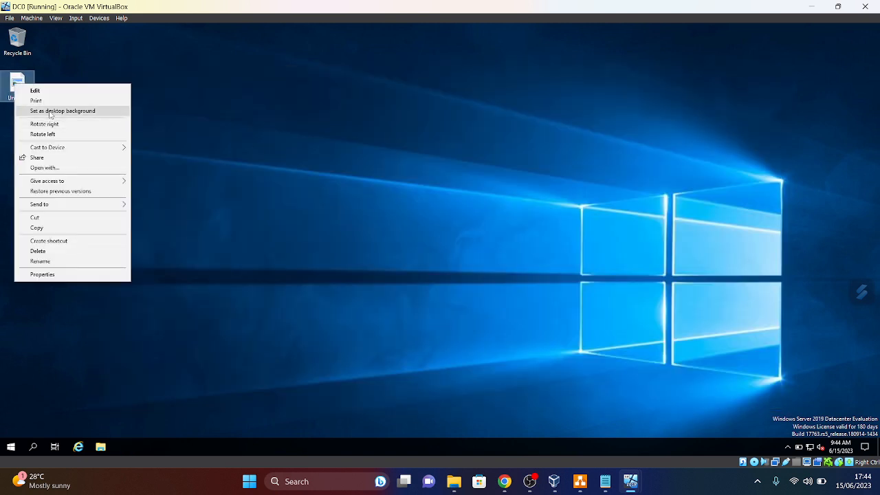
left_click(50, 112)
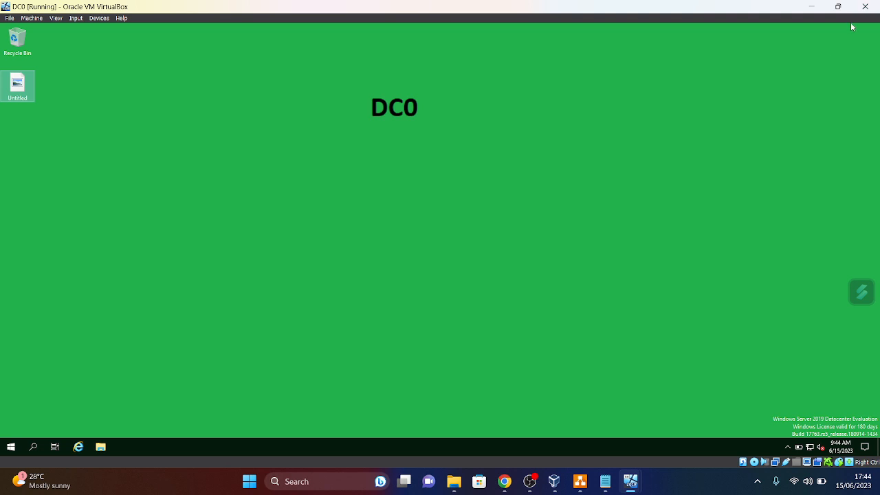
- Switch to the SQLRAOULNODE02 VM and make its window fill the screen
mouse_move(631, 485)
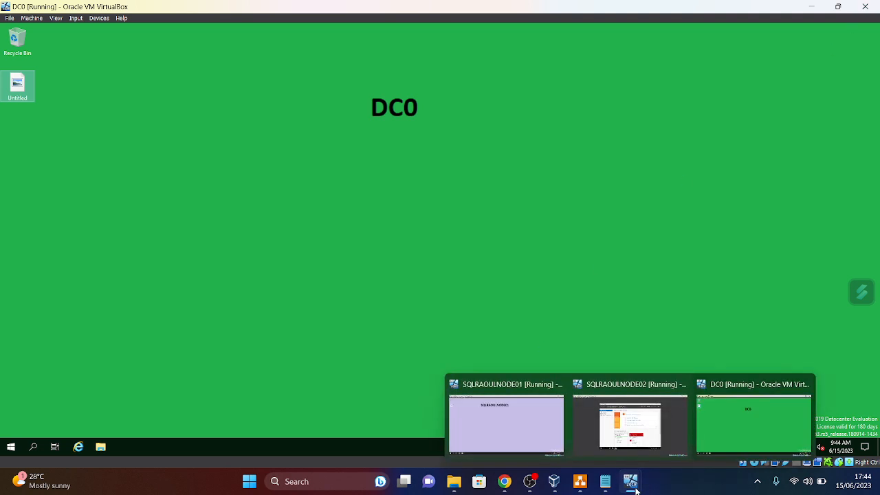
left_click(650, 446)
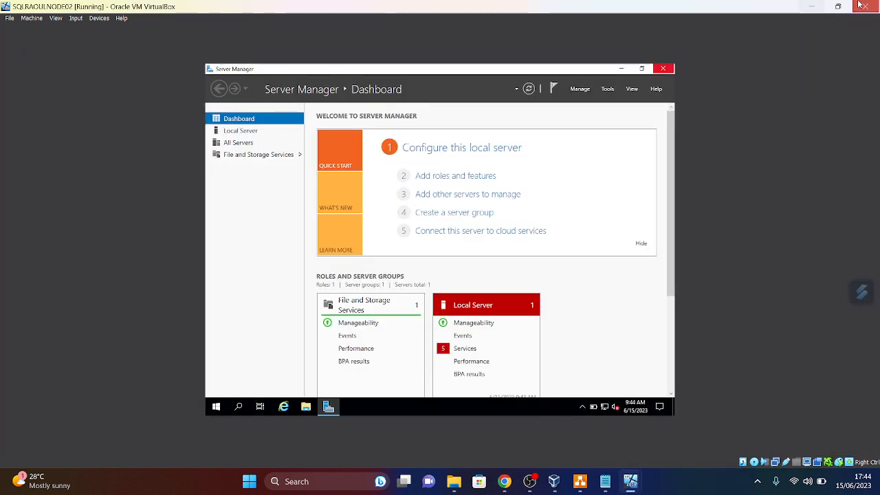
left_click(838, 7)
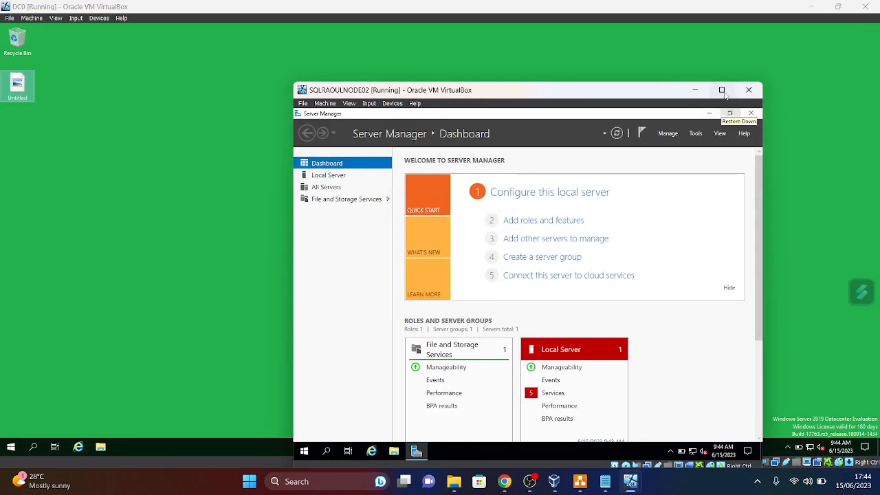
left_click(722, 90)
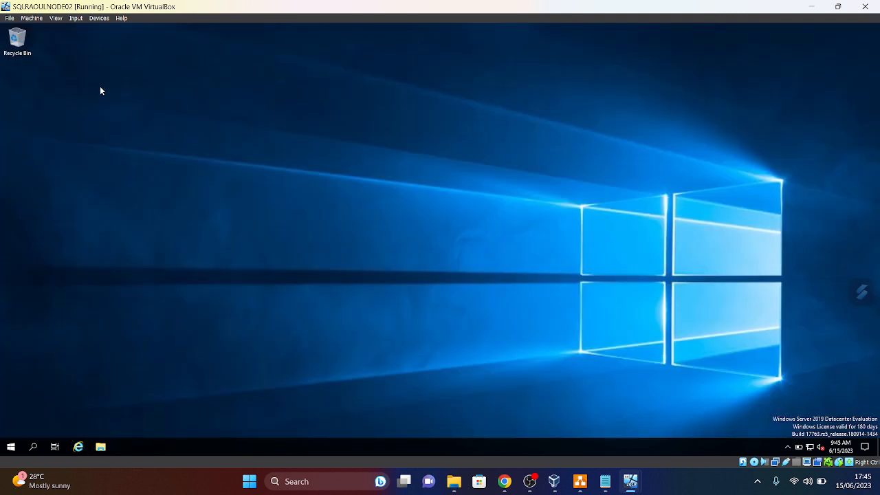
- Launch Paint inside SQLRAOULNODE02 from a Start menu search for 'paint'
left_click(12, 448)
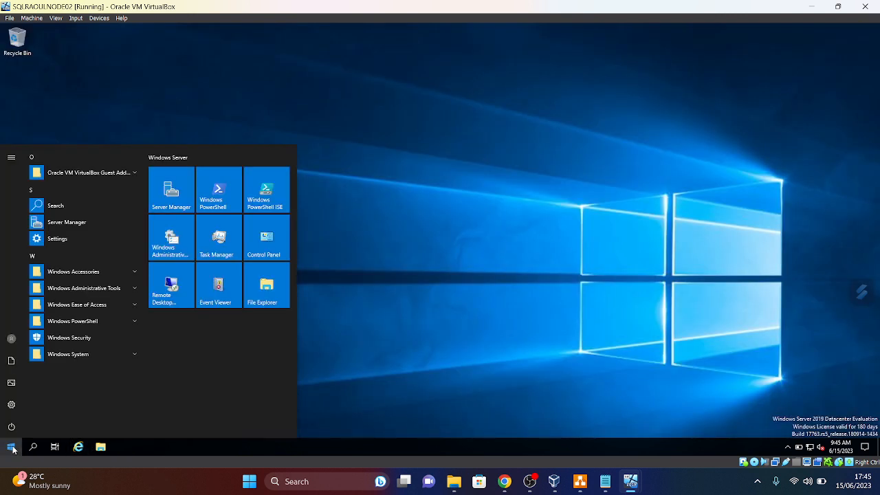
type("pain")
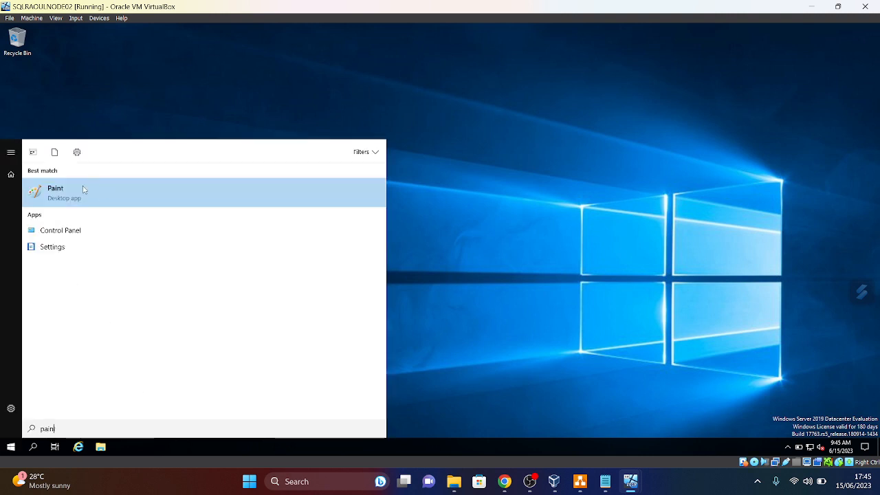
left_click(78, 190)
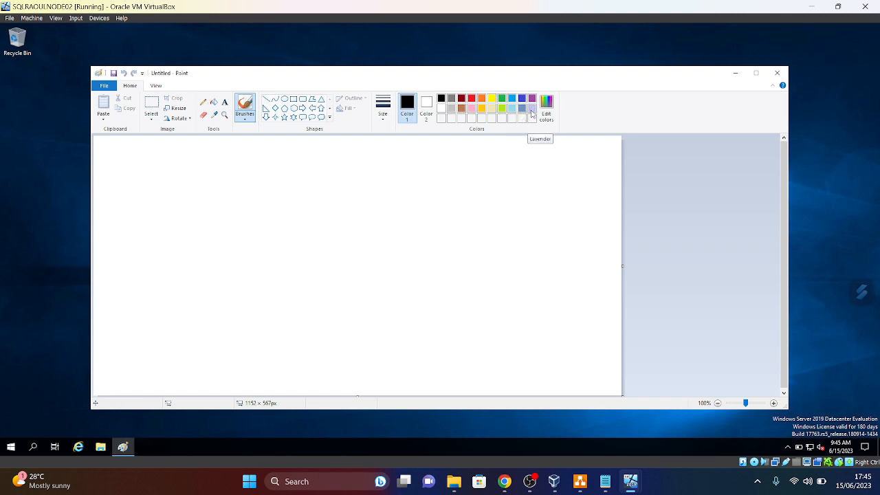
- Flood-fill the NODE02 Paint canvas with lavender
left_click(532, 109)
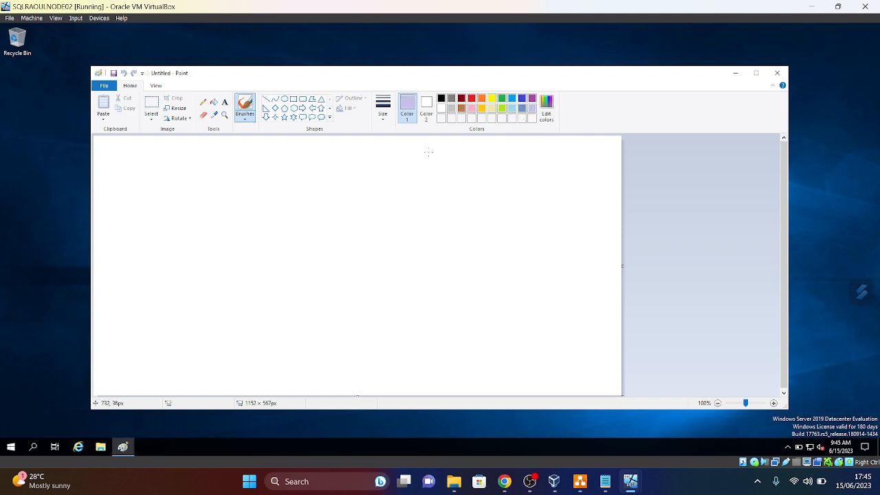
left_click(213, 103)
left_click(237, 191)
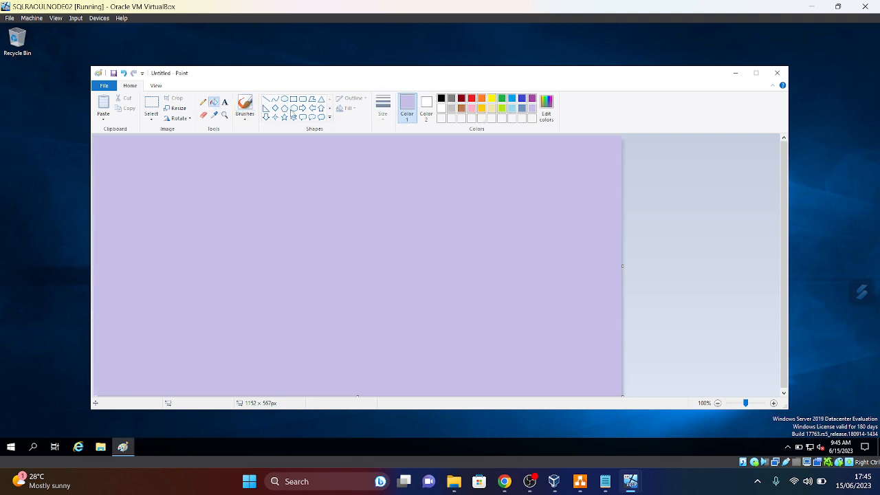
- Add a bold black size-28 'SQLRAOULNODE02' label in a text box near the canvas top
left_click(225, 102)
left_click(442, 99)
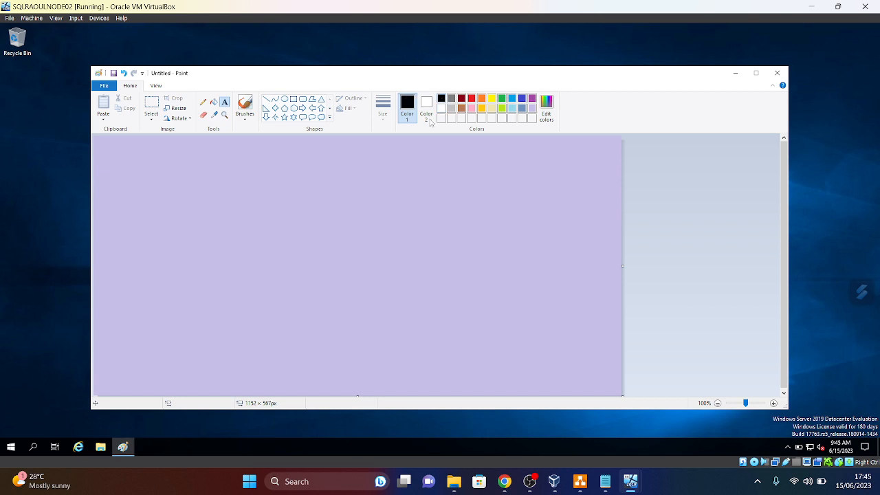
left_click_drag(229, 165, 523, 224)
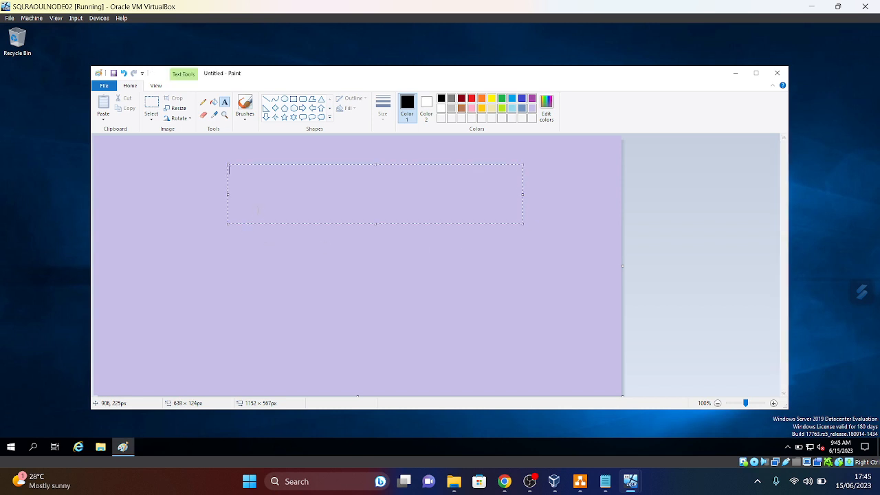
left_click(158, 115)
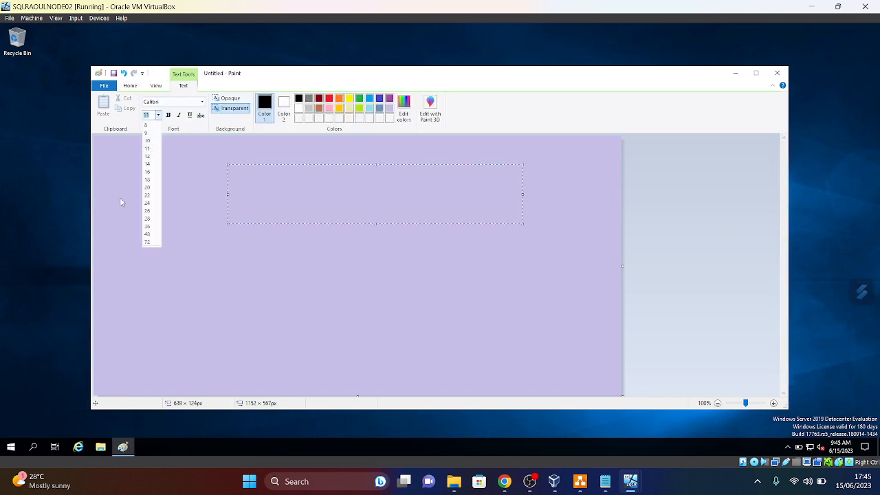
left_click(147, 218)
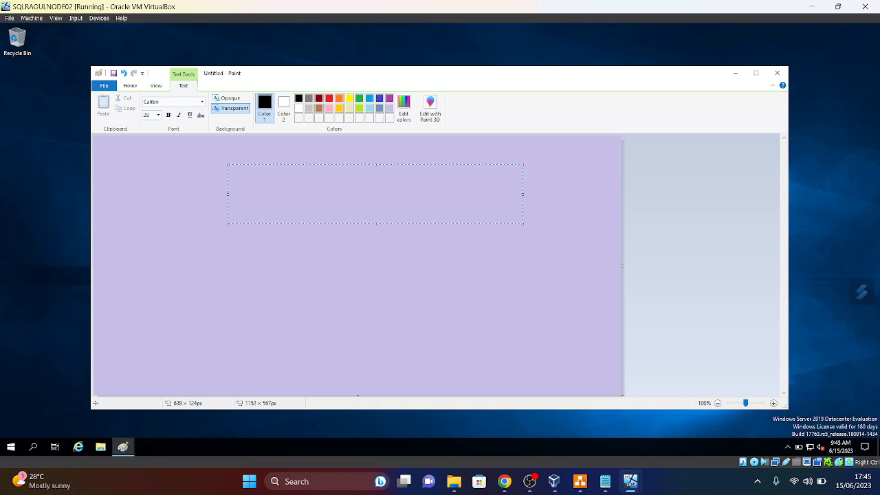
type("SQLRAOULN")
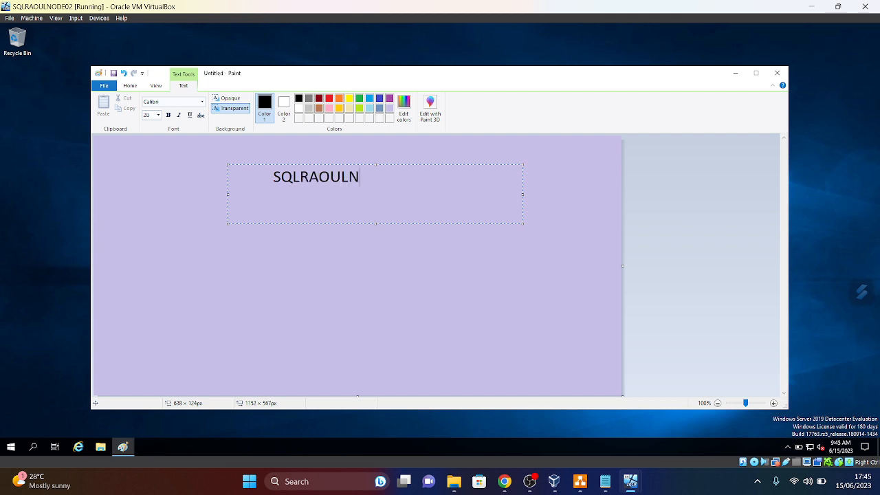
type("ODE02")
key("shift+Left")
key("shift+Left")
key("shift+Left")
key("shift+Left")
key("shift+Left")
key("shift+Left")
key("shift+Left")
key("shift+Left")
key("shift+Left")
key("shift+Left")
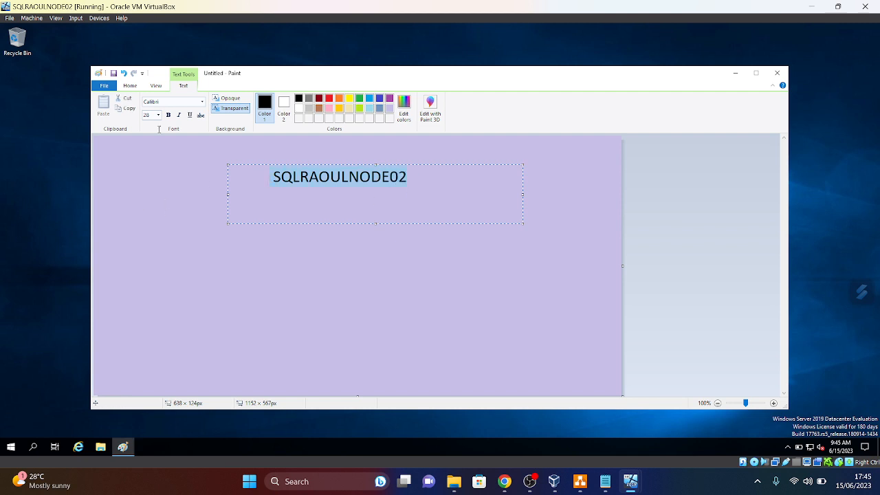
left_click(168, 115)
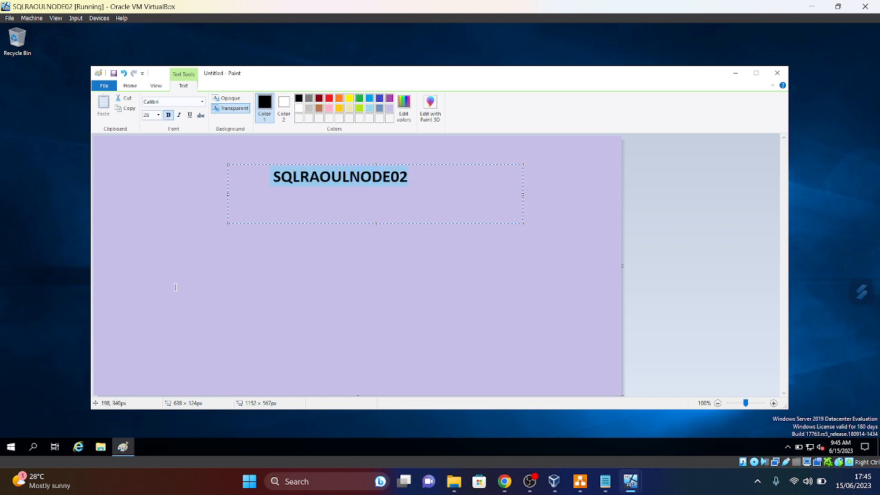
left_click(162, 204)
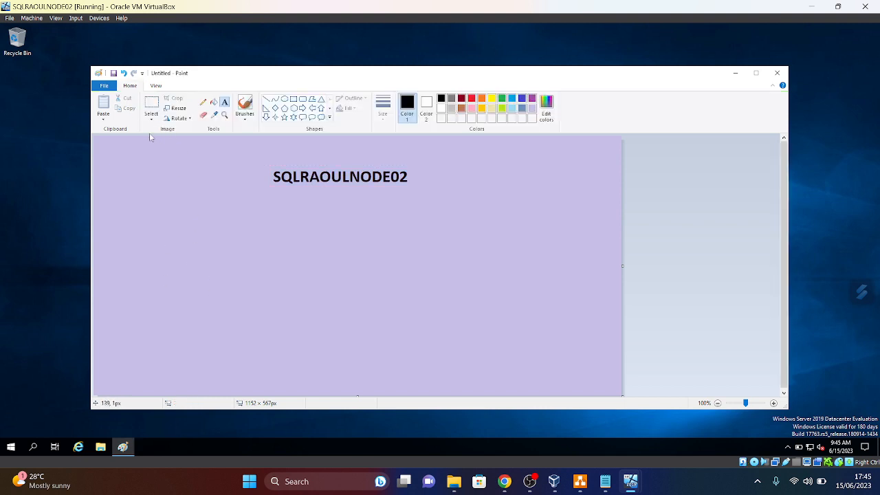
- Save the lavender picture to the Desktop as 'Untitled'
left_click(107, 88)
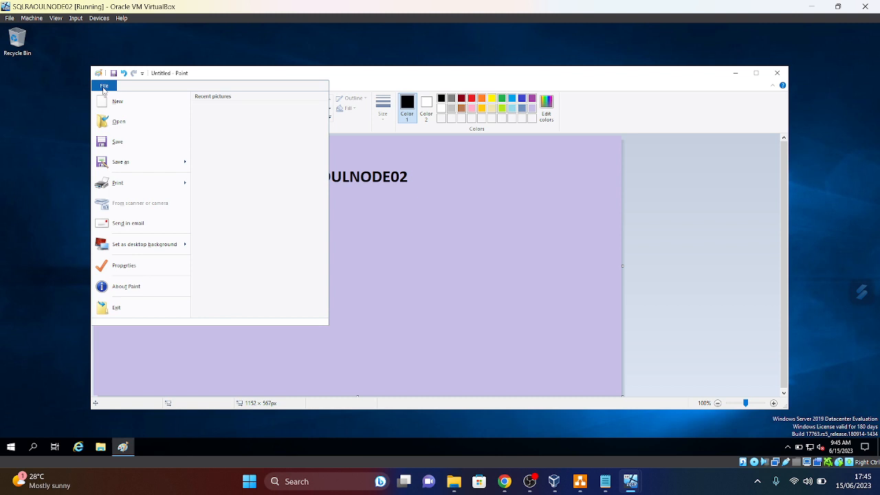
left_click(117, 142)
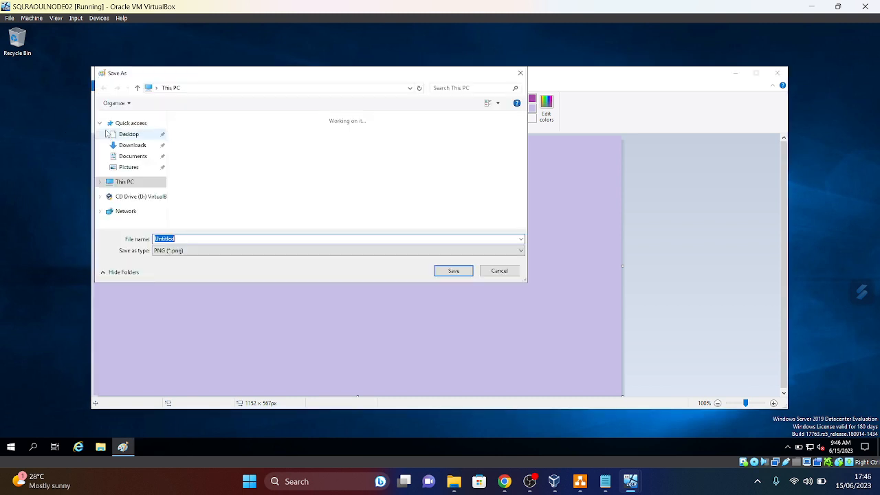
left_click(453, 271)
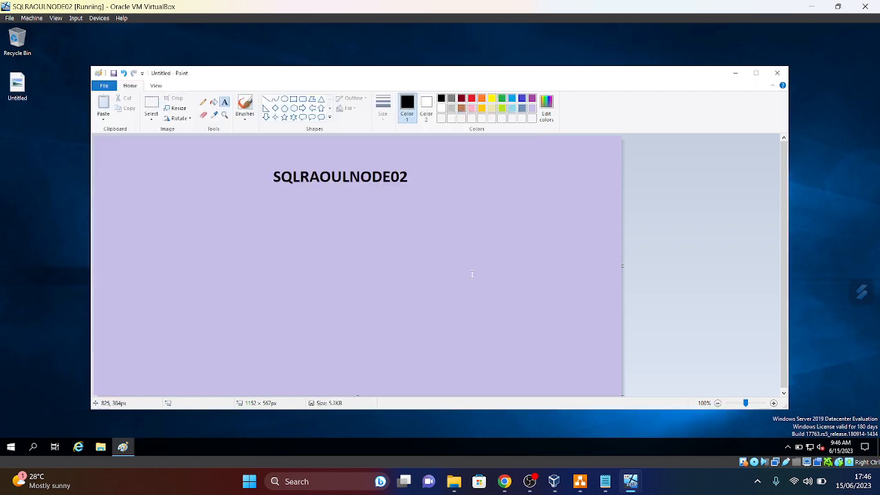
- Close Paint, make Untitled NODE02's desktop background, and bring up the AlwaysOnHighDiagram_3VM diagram
left_click(777, 73)
right_click(14, 81)
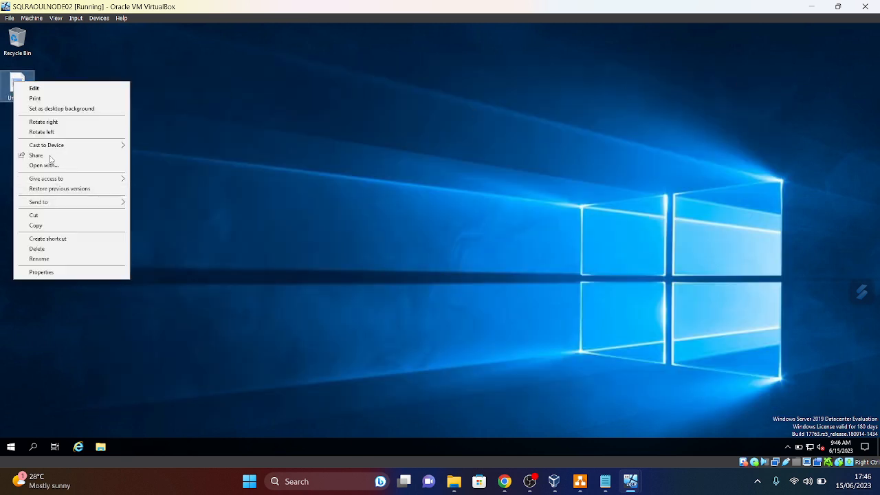
left_click(68, 109)
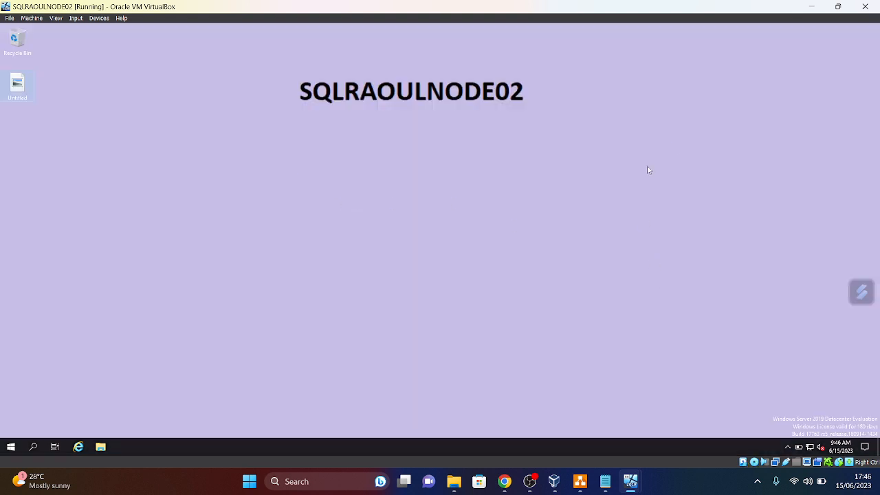
mouse_move(554, 482)
mouse_move(630, 482)
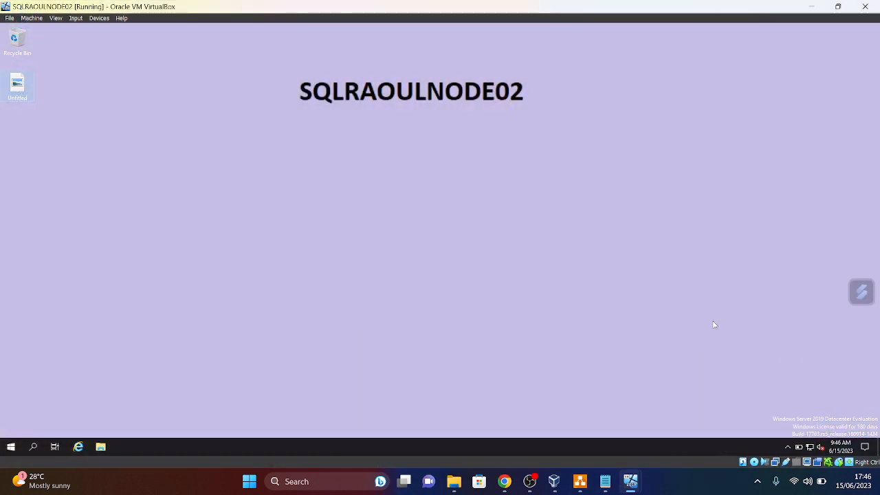
left_click(581, 483)
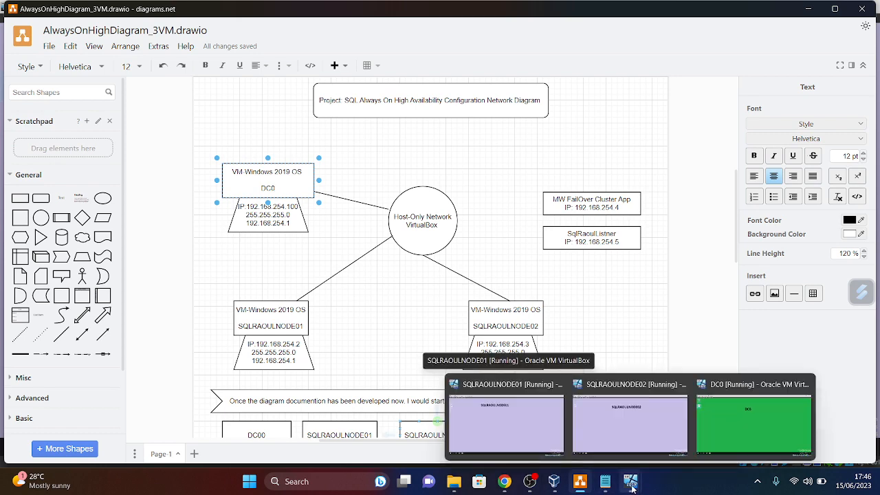
- Append 'and change the computer name' to the 'Configure the network Ip Address' line, then minimize Notepad
left_click(605, 481)
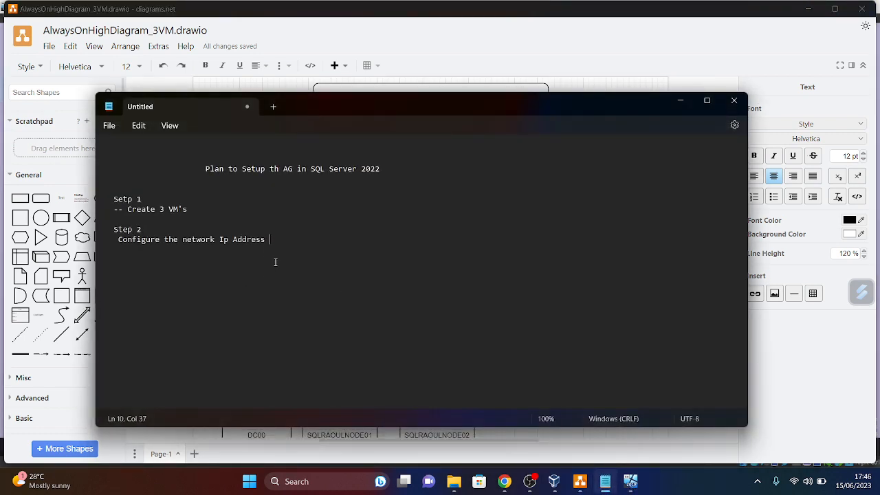
left_click(193, 209)
type("and change the")
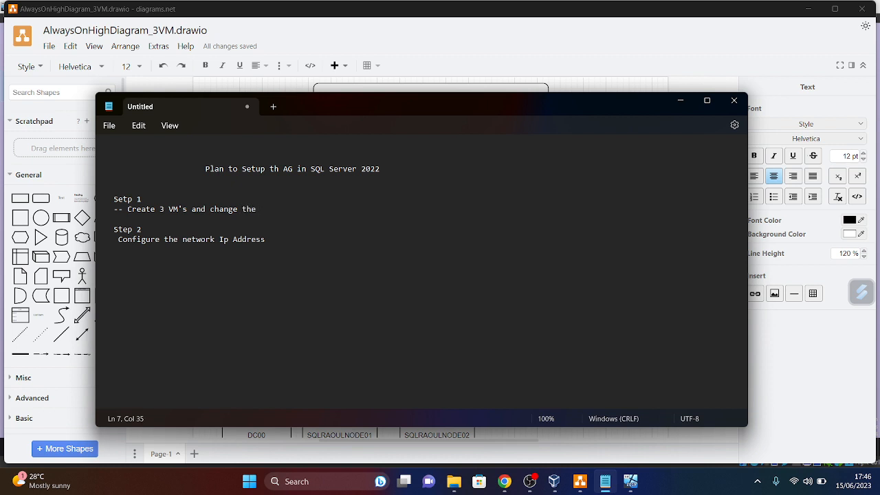
type(" copu")
key("BackSpace")
key("BackSpace")
key("BackSpace")
key("BackSpace")
key("BackSpace")
key("BackSpace")
key("BackSpace")
key("BackSpace")
key("BackSpace")
key("BackSpace")
key("BackSpace")
key("BackSpace")
key("BackSpace")
key("BackSpace")
key("BackSpace")
key("BackSpace")
key("BackSpace")
key("BackSpace")
left_click(286, 247)
type("an")
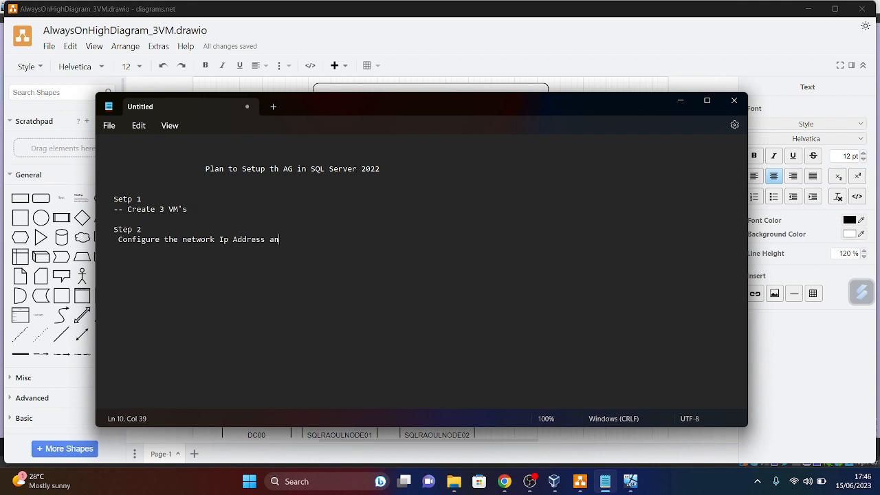
type("d change the computer ")
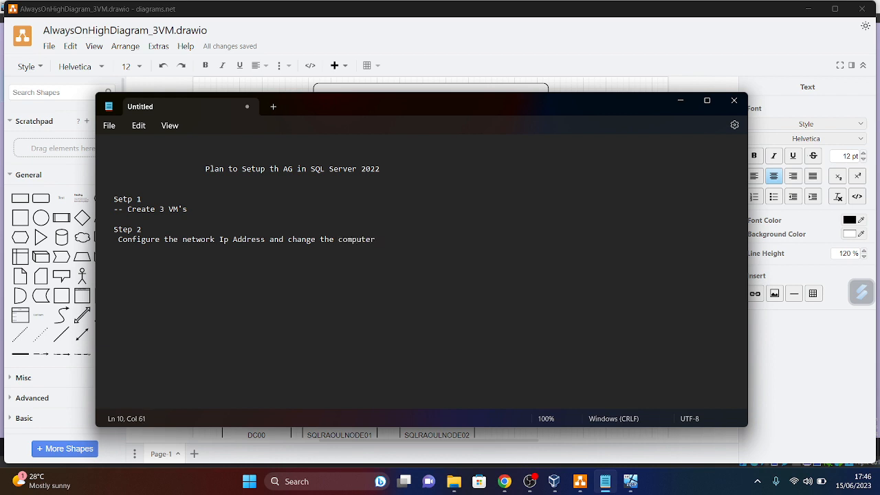
type("name")
left_click(682, 102)
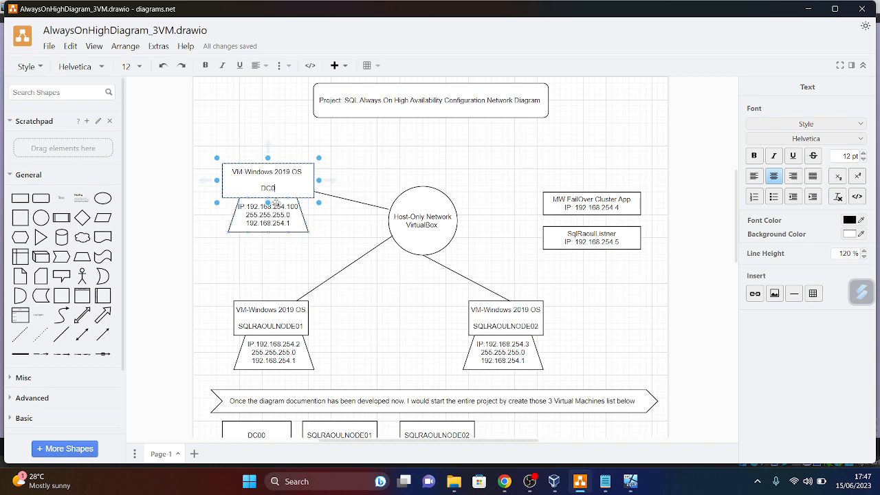
- Hide the diagram and bring the DC0 virtual machine window to the front from the running VM previews
left_click(809, 9)
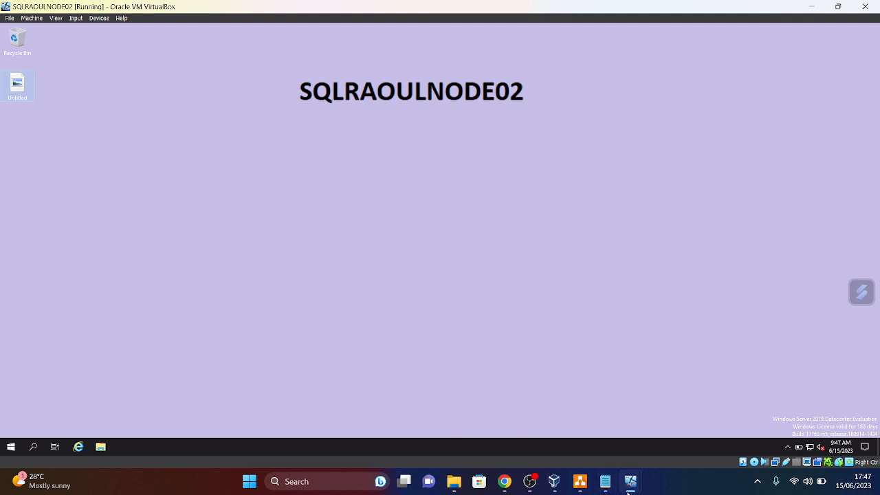
mouse_move(627, 489)
left_click(741, 438)
left_click(634, 488)
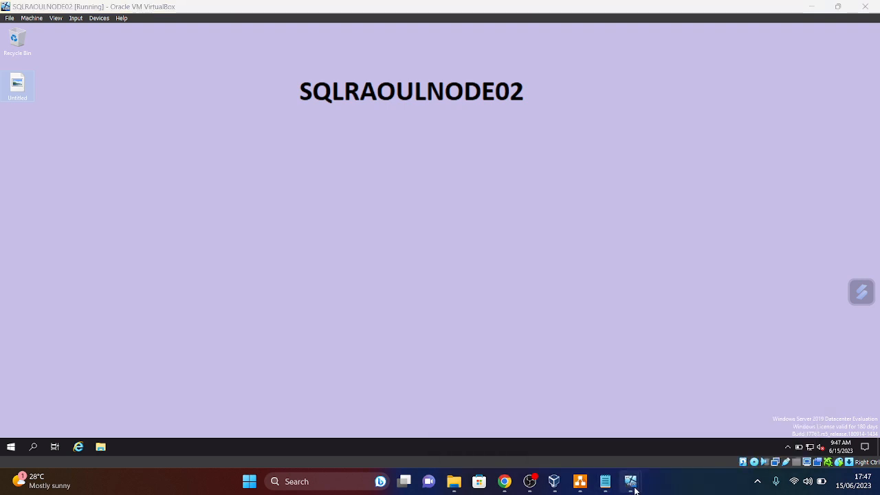
left_click(722, 438)
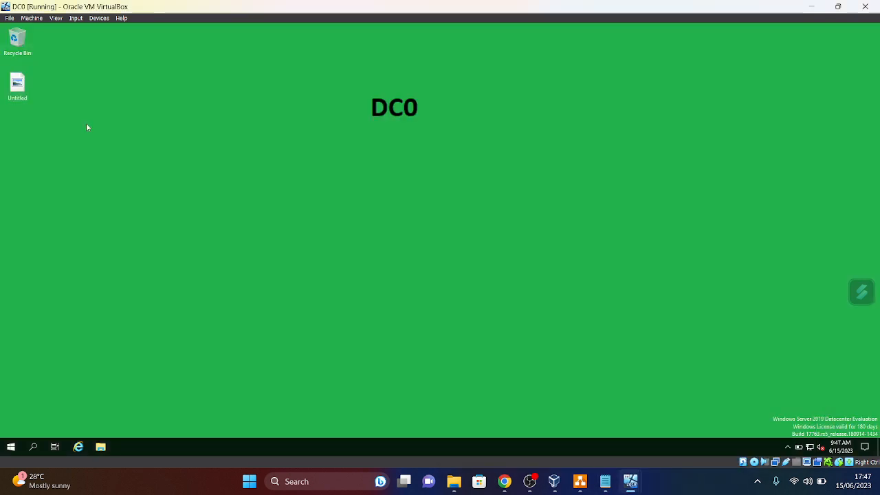
- Check the network diagram for DC0's details, then return to DC0's Server Manager dashboard
left_click(10, 446)
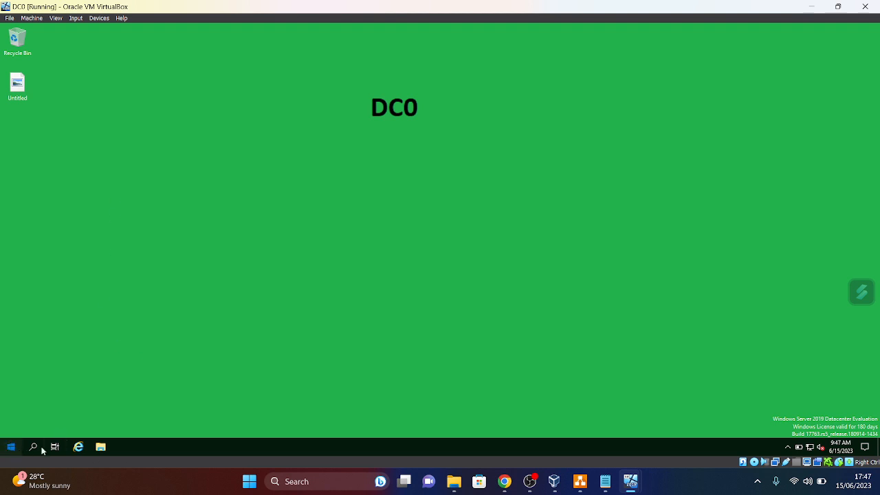
left_click(521, 275)
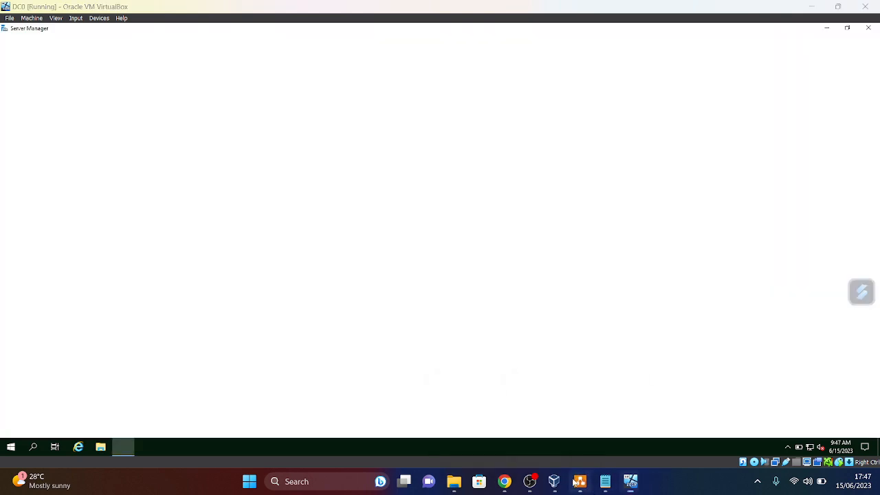
left_click(578, 487)
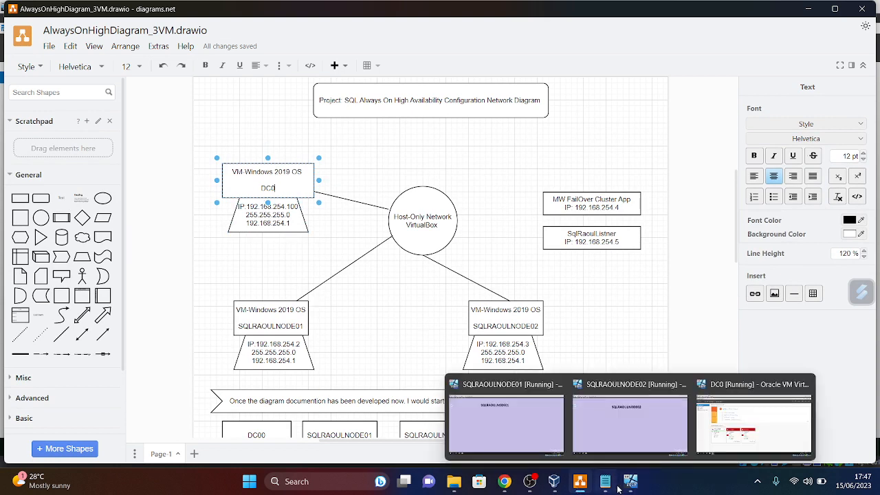
mouse_move(614, 490)
left_click(718, 438)
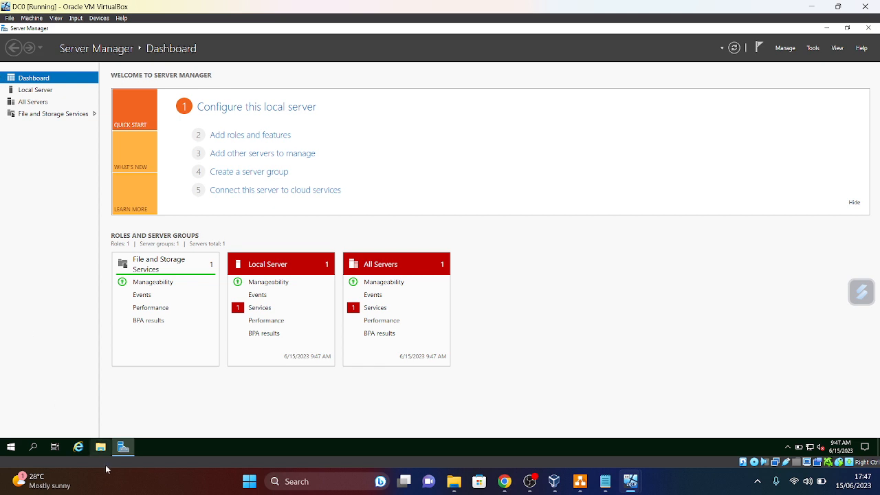
- Search 'cmd' in DC0's Start menu, run Command Prompt once, then pin it to the taskbar
left_click(10, 450)
type("cmd")
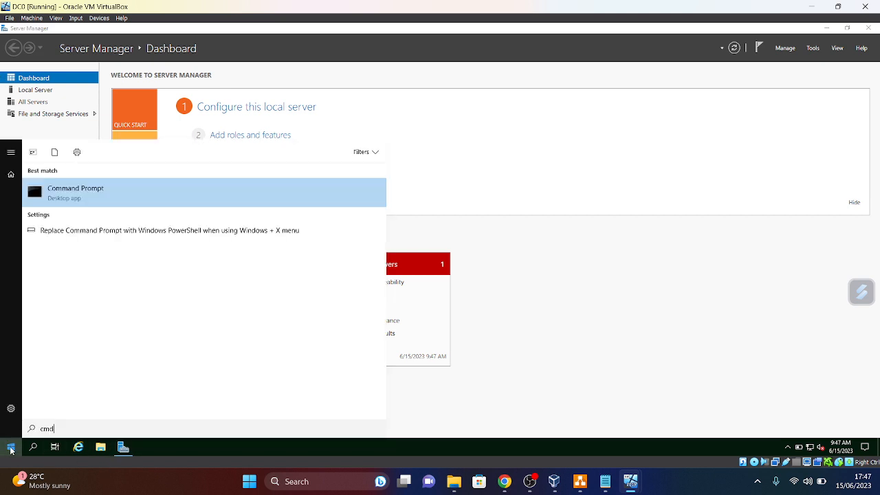
left_click(90, 194)
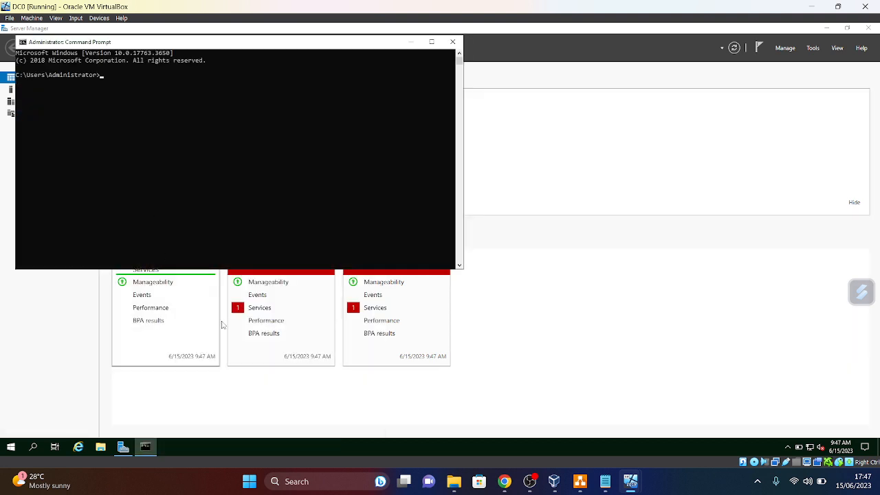
left_click(453, 41)
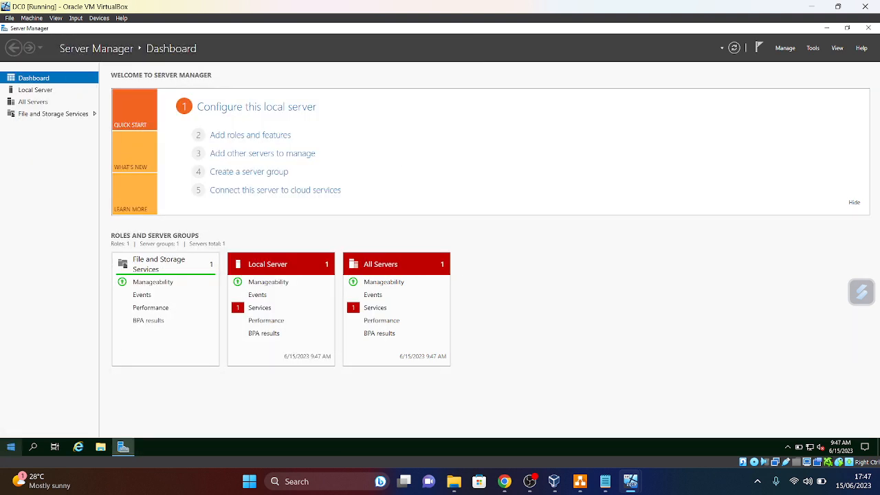
left_click(11, 447)
type("cm")
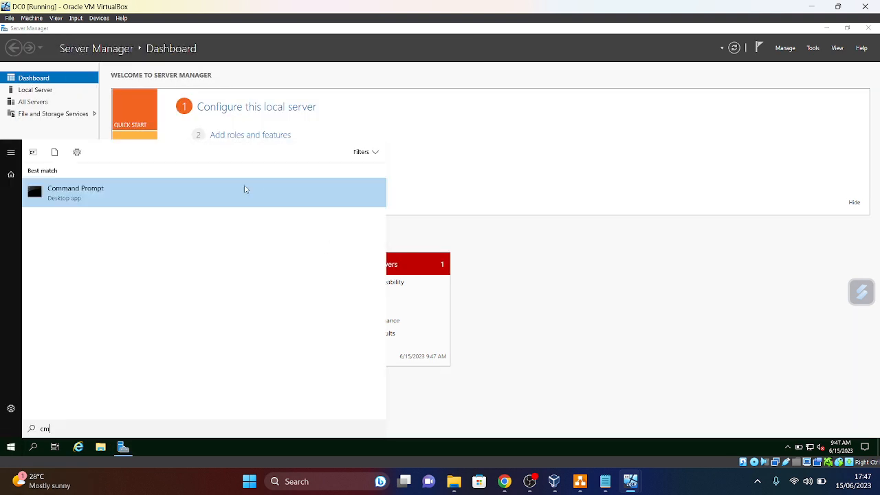
right_click(110, 196)
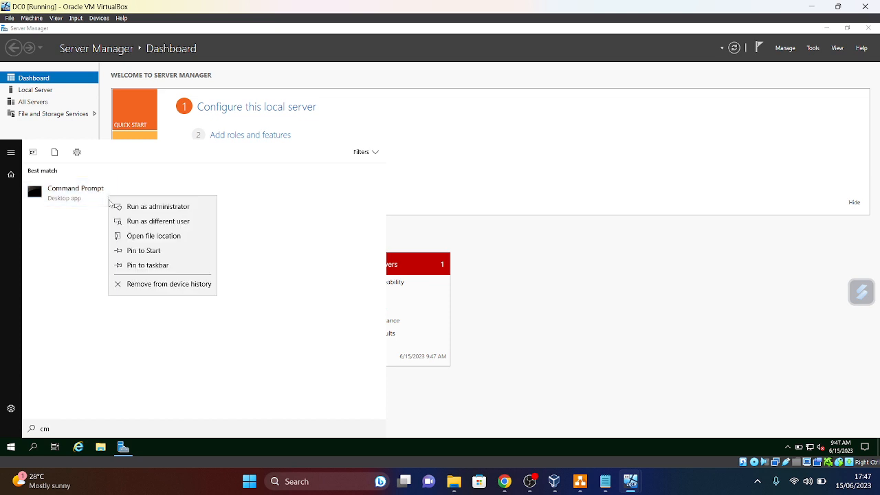
left_click(148, 266)
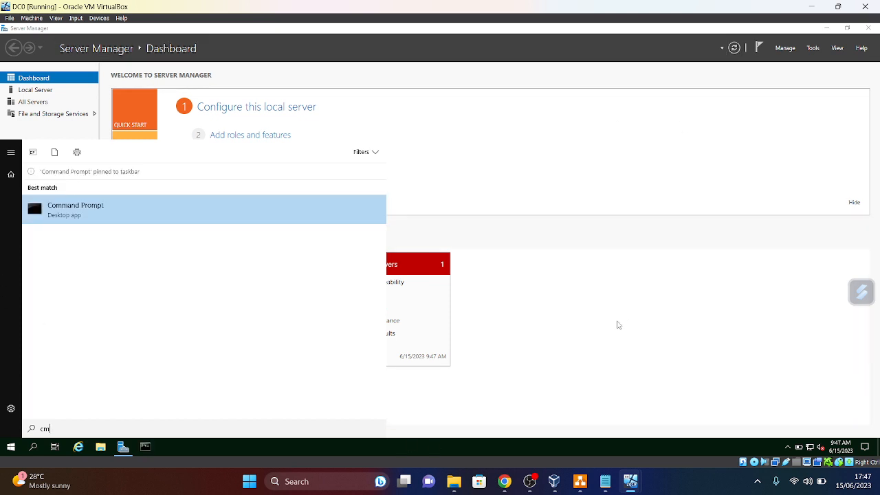
left_click(539, 169)
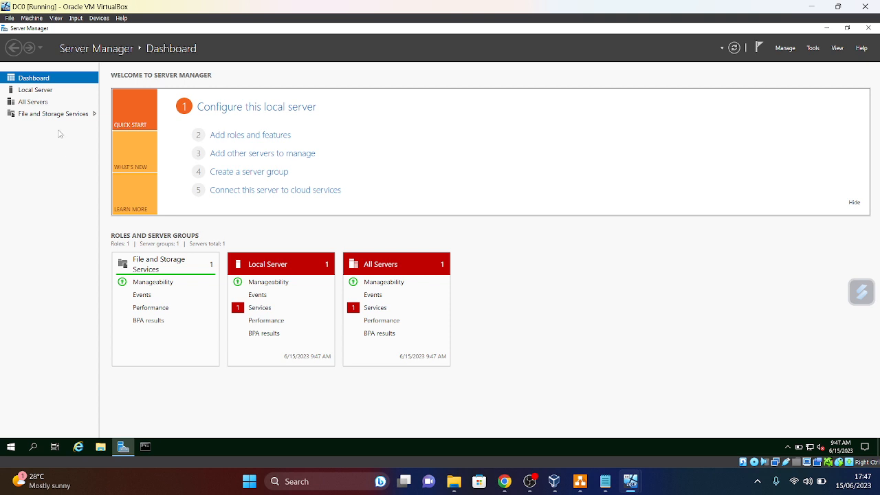
- From Local Server, open DC0's Ethernet adapter properties and disable IPv6
left_click(31, 92)
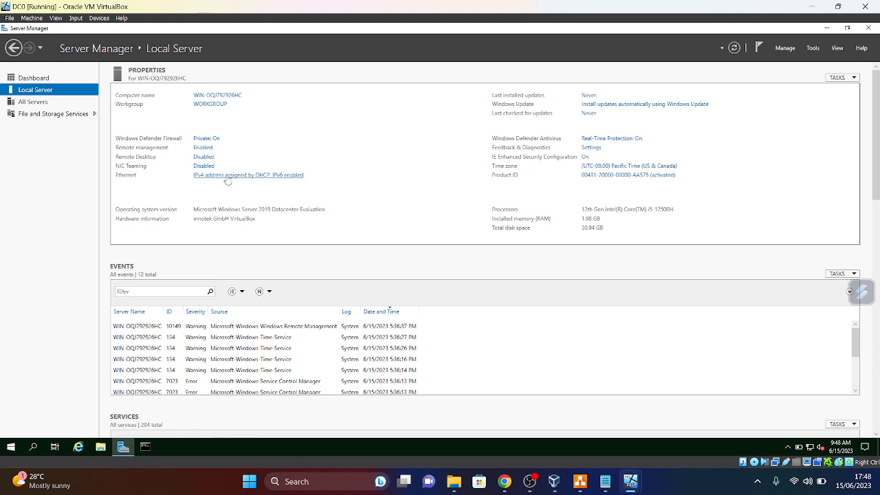
left_click(228, 178)
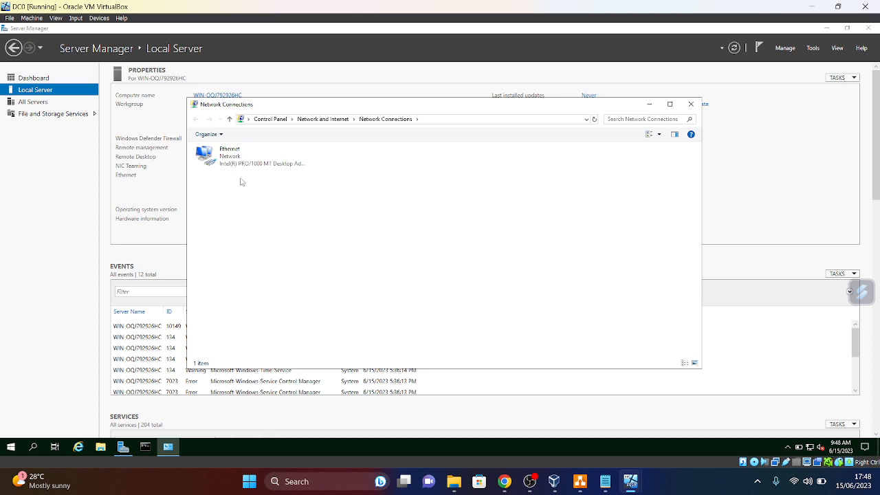
right_click(235, 168)
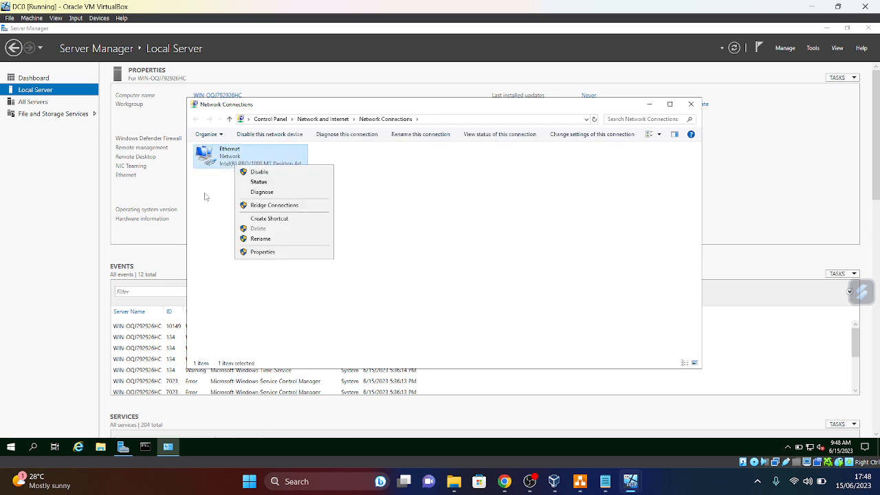
left_click(264, 253)
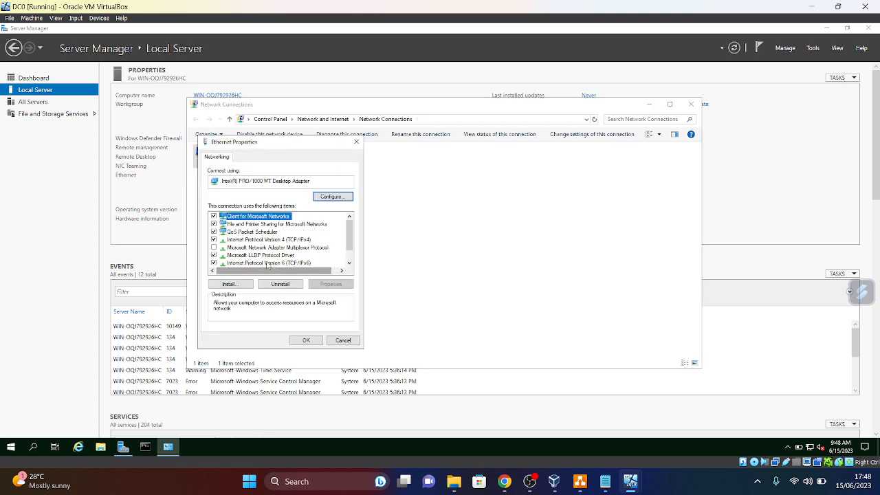
left_click(213, 262)
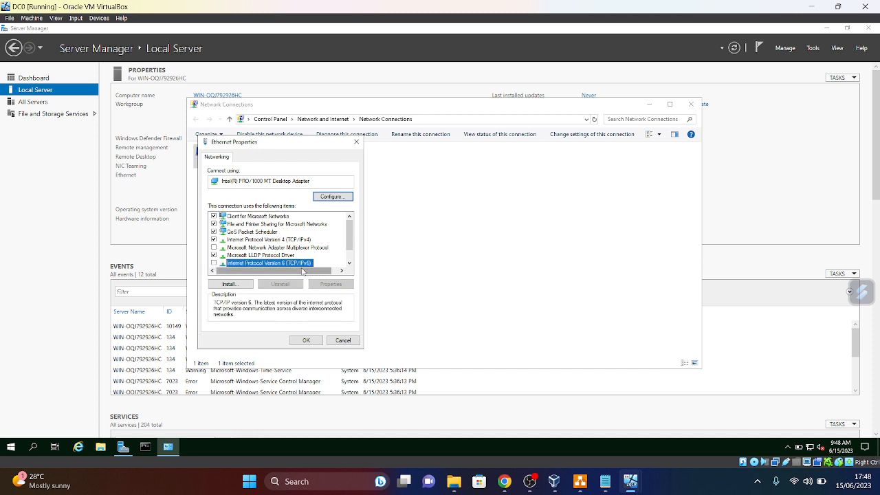
- Set static IPv4 192.168.254.100, mask 255.255.255.0, gateway 192.168.254.1, then close Network Connections
left_click(263, 240)
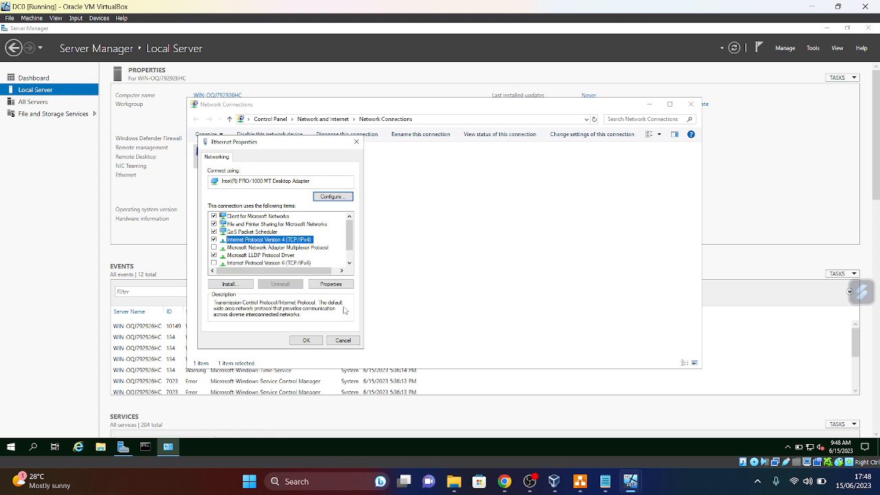
left_click(332, 285)
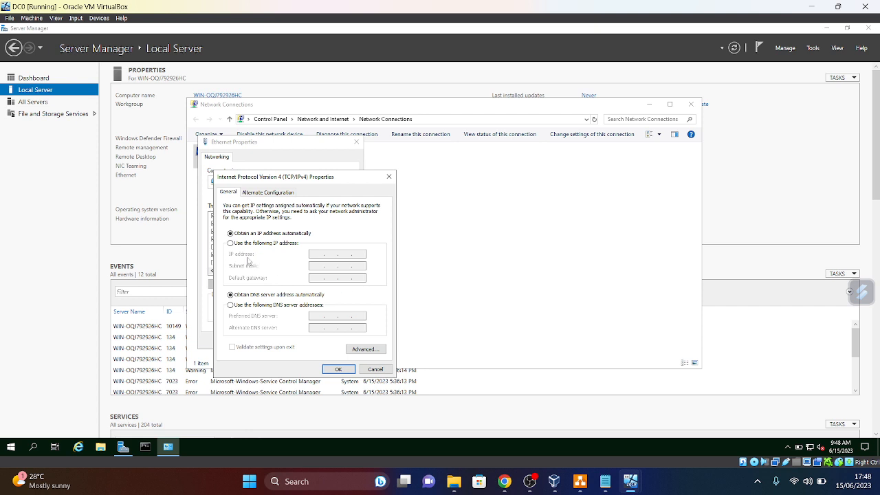
left_click(231, 243)
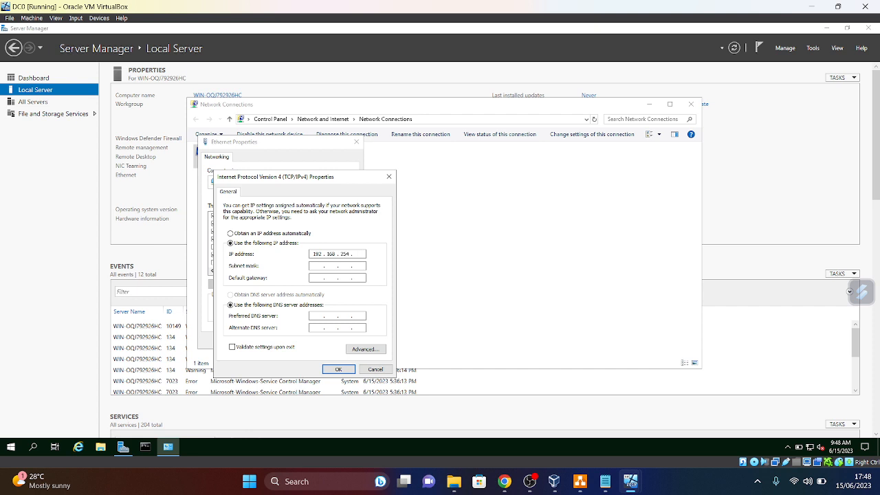
left_click(315, 267)
left_click(342, 370)
left_click(580, 482)
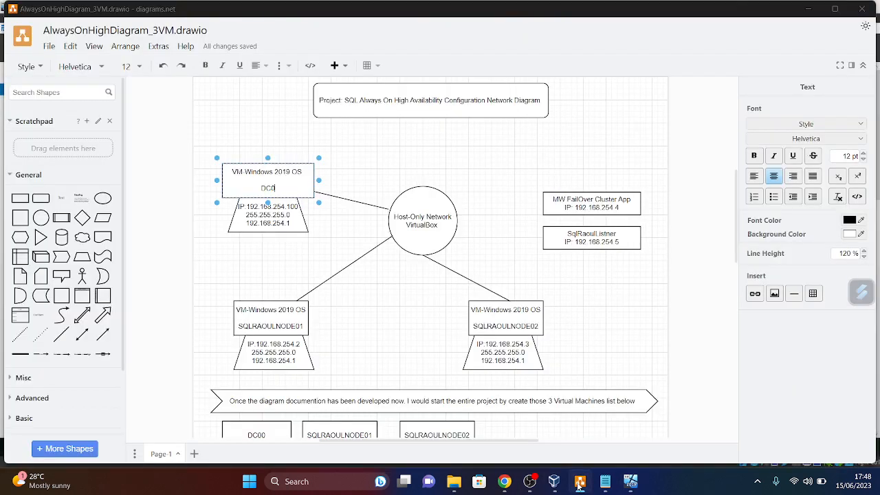
left_click(580, 486)
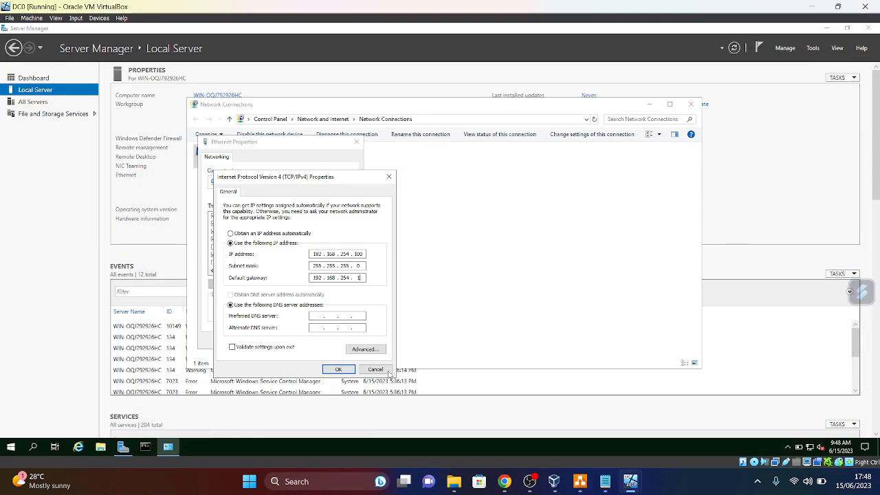
left_click(338, 370)
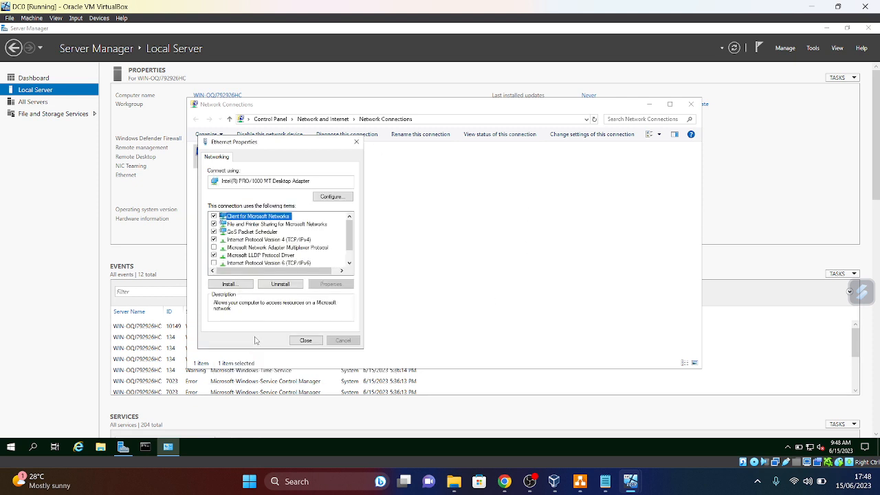
left_click(306, 342)
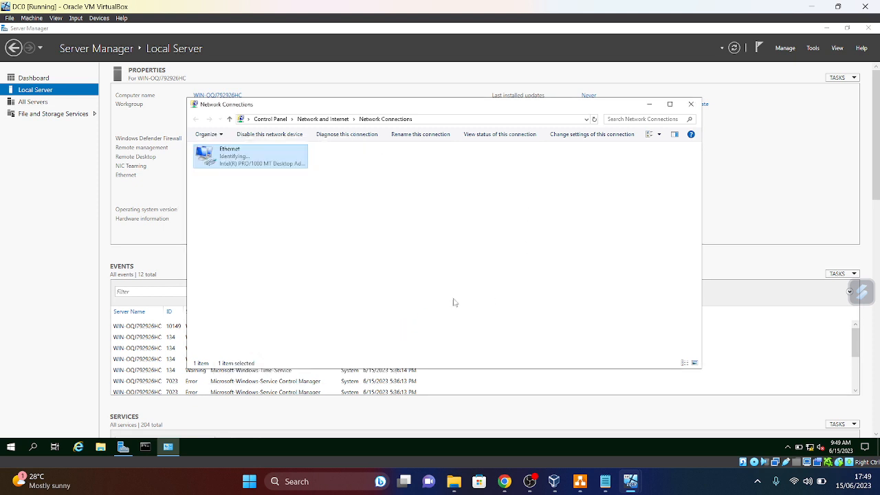
left_click(595, 119)
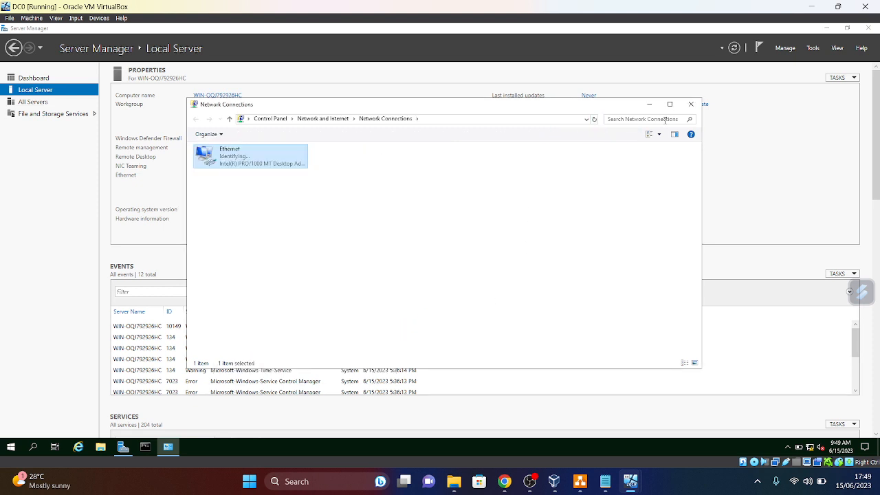
left_click(691, 104)
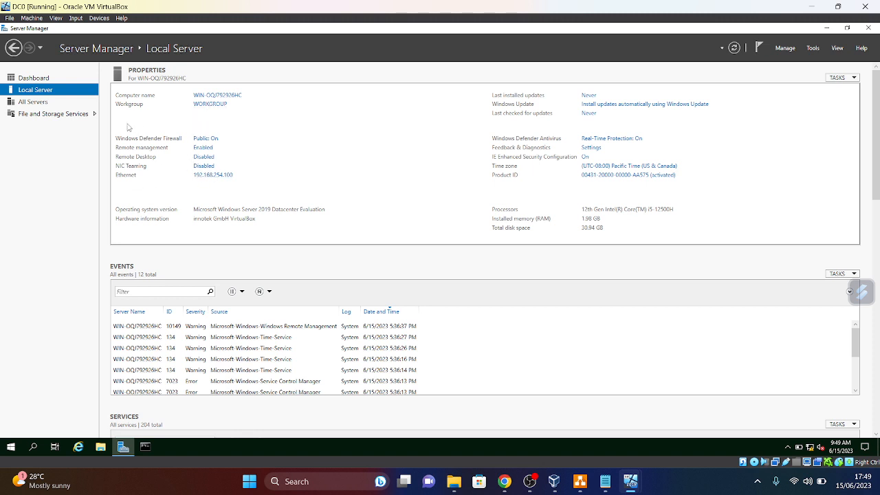
- Change the computer name to DC0 in System Properties and choose Restart Now
left_click(218, 96)
left_click(194, 171)
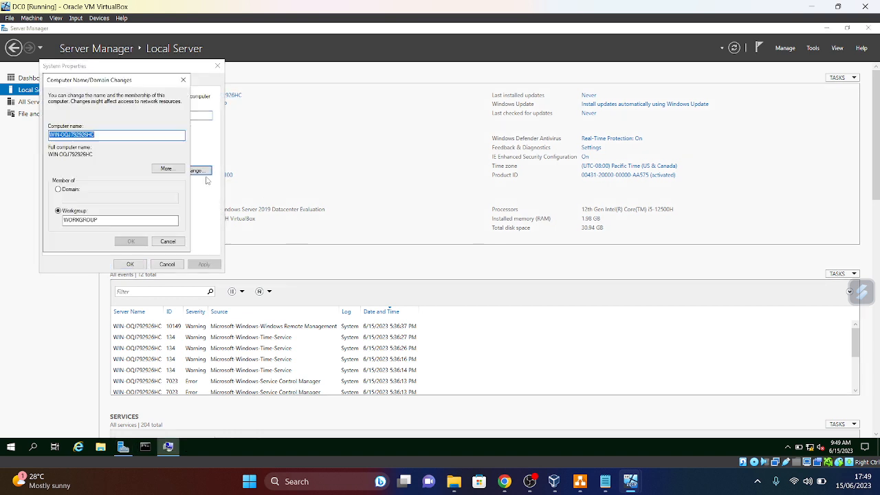
key("BackSpace")
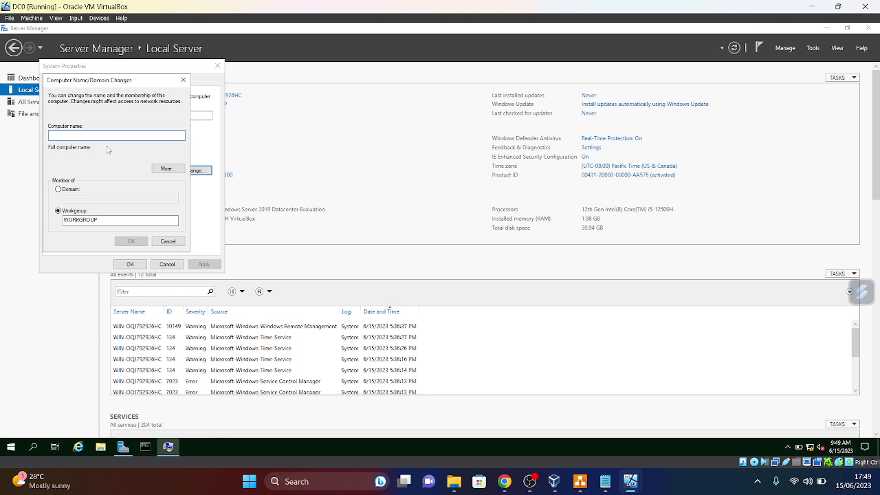
type("DC0")
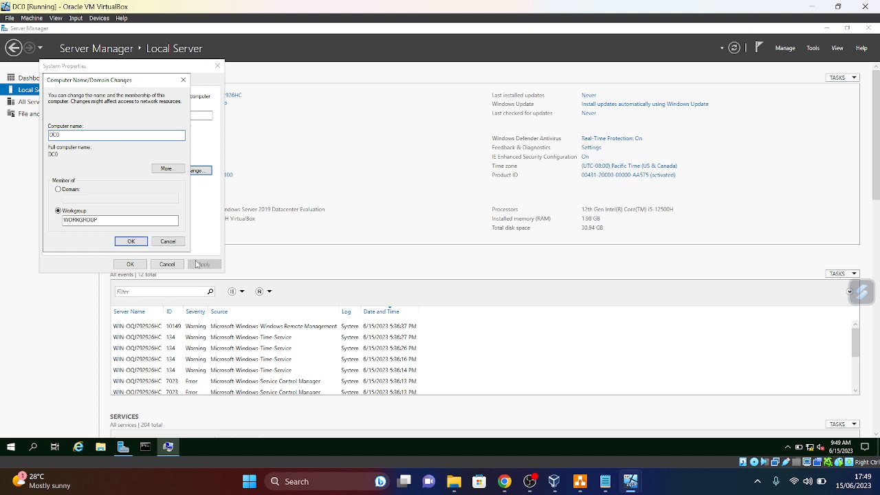
left_click(131, 242)
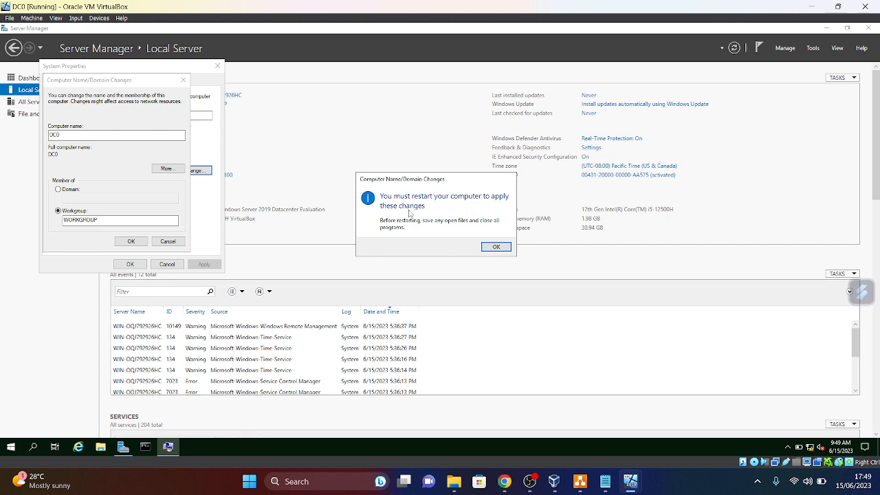
left_click(497, 247)
left_click(130, 264)
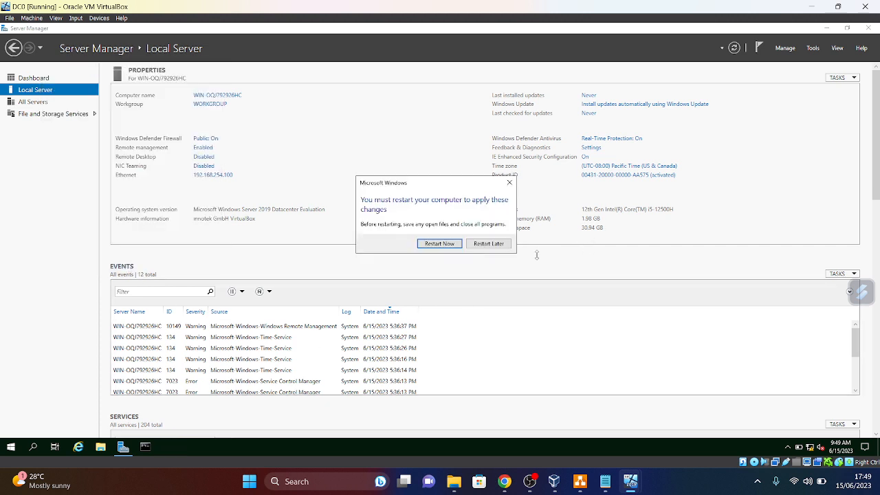
left_click(440, 245)
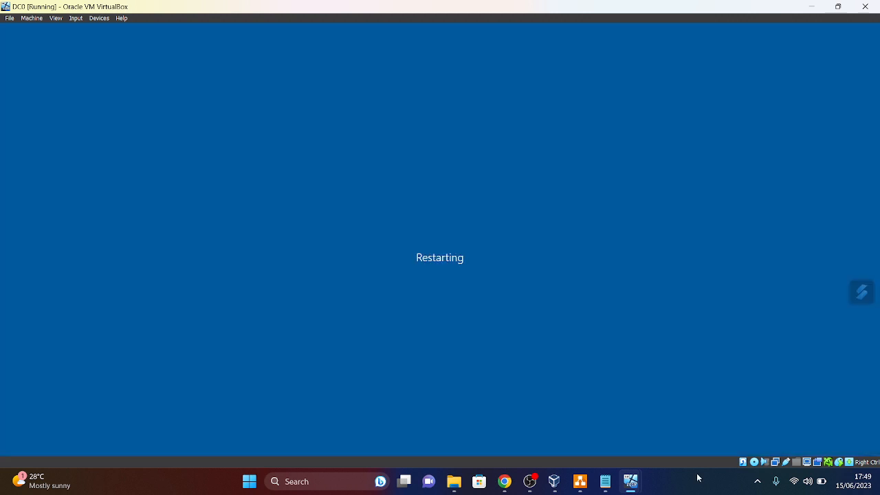
mouse_move(632, 483)
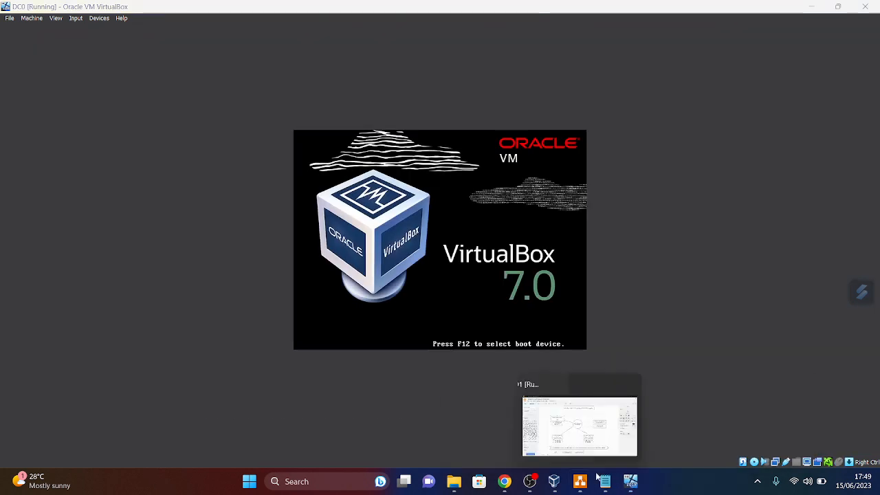
- Switch to SQLRAOULNODE01, launch Server Manager, and open Network Connections from Local Server's Ethernet link
left_click(517, 421)
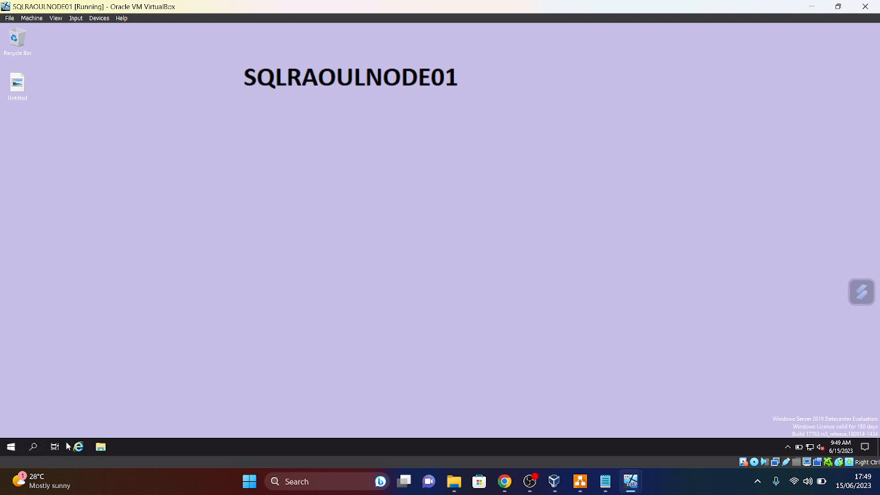
left_click(11, 447)
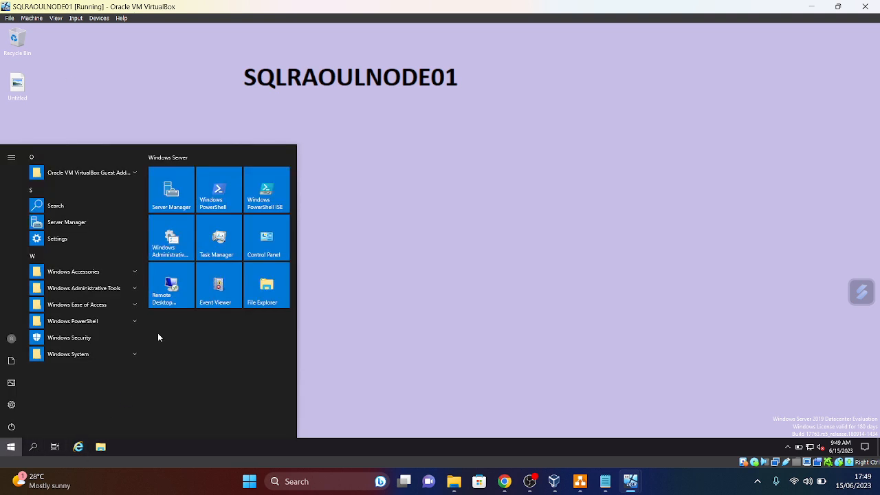
left_click(172, 196)
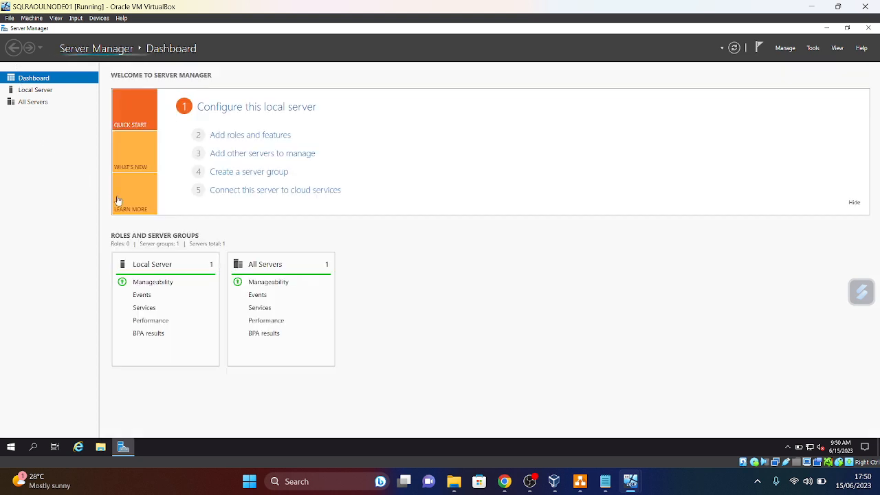
left_click(32, 90)
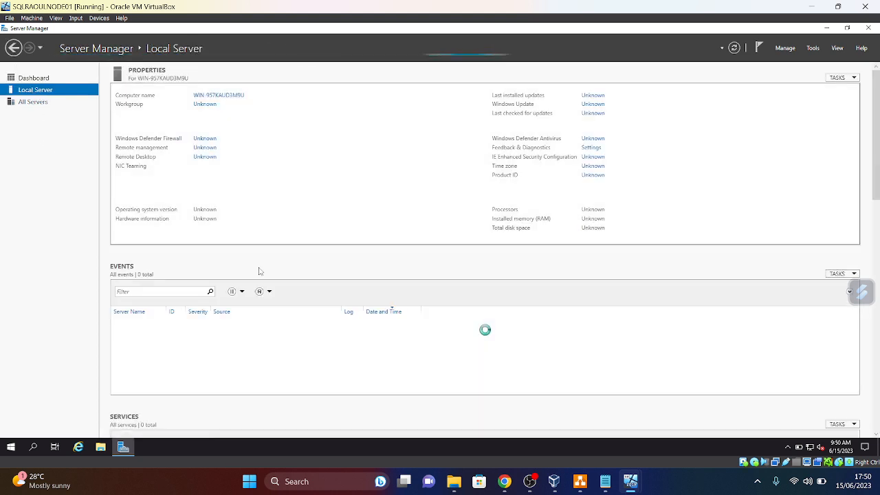
mouse_move(631, 488)
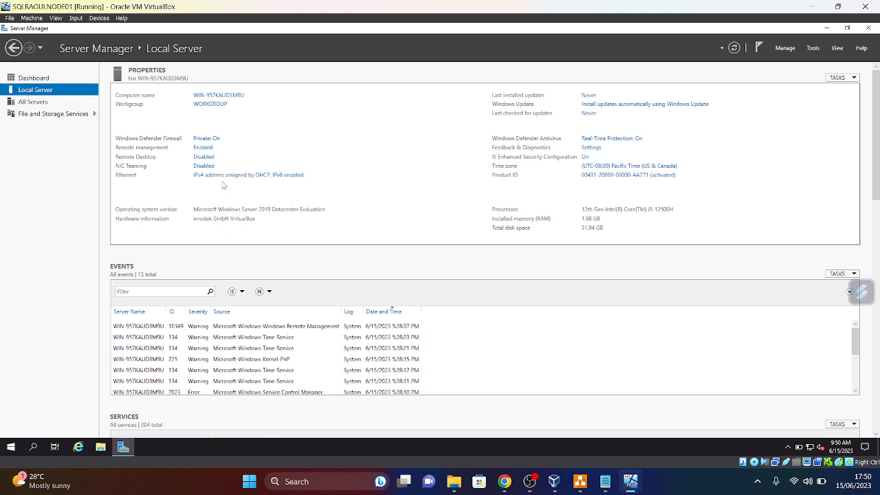
left_click(229, 177)
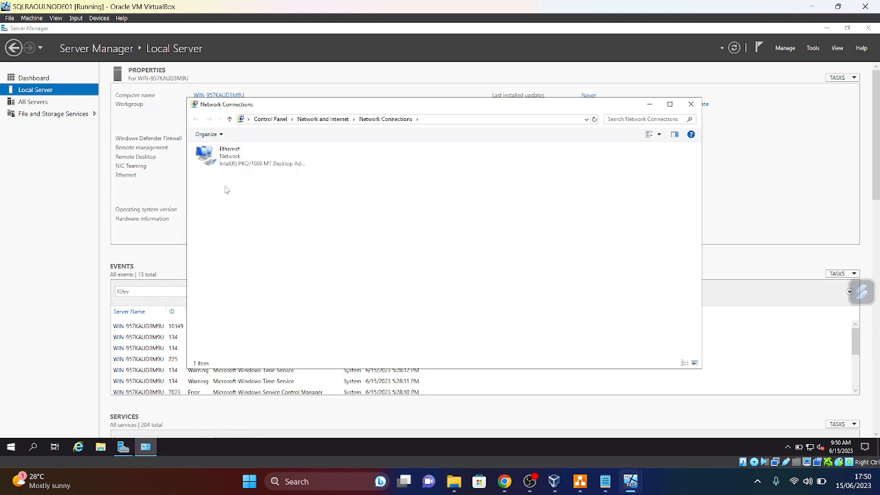
- Open SQLRAOULNODE01's Ethernet adapter properties and disable IPv6
left_click(233, 155)
right_click(234, 156)
left_click(260, 243)
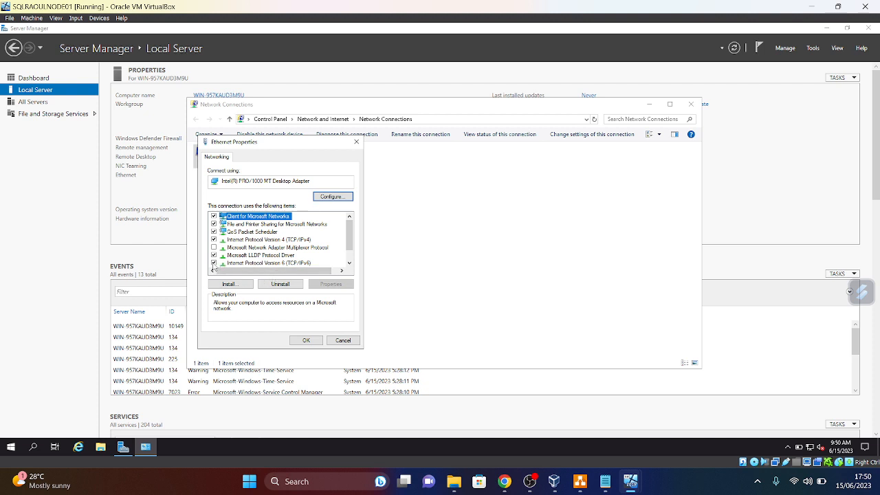
left_click(214, 264)
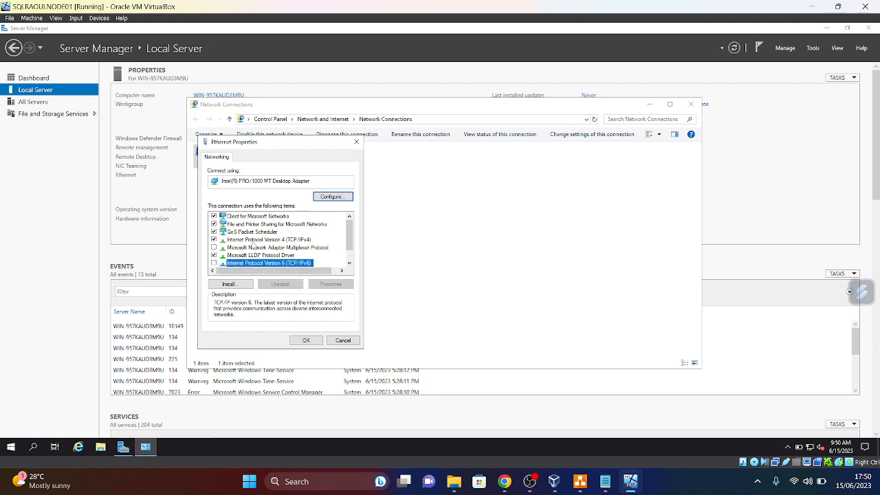
- Set static IPv4 192.168.254.2, mask 255.255.255.0, gateway 192.168.254.1 and close the adapter properties
left_click(256, 239)
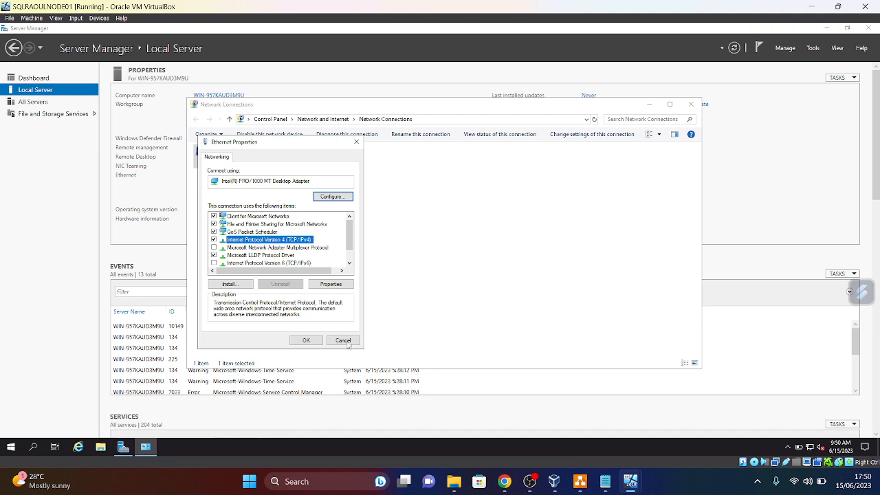
left_click(331, 285)
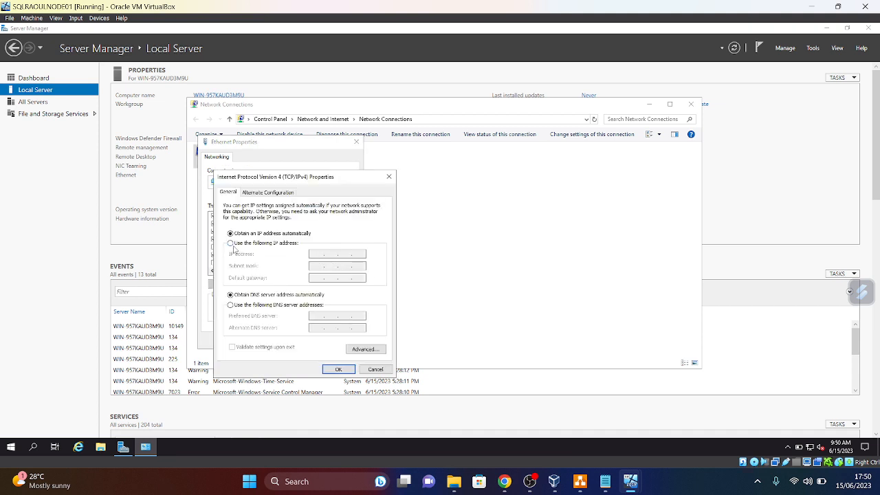
left_click(231, 243)
left_click(318, 255)
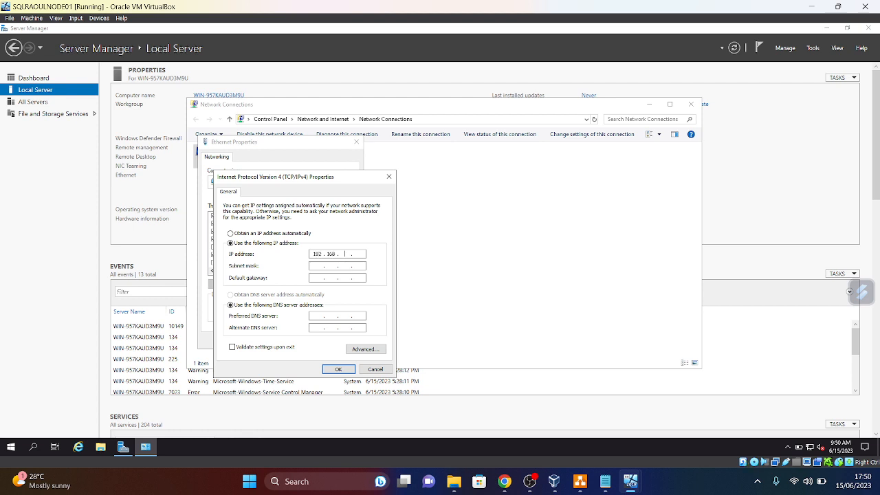
left_click(579, 481)
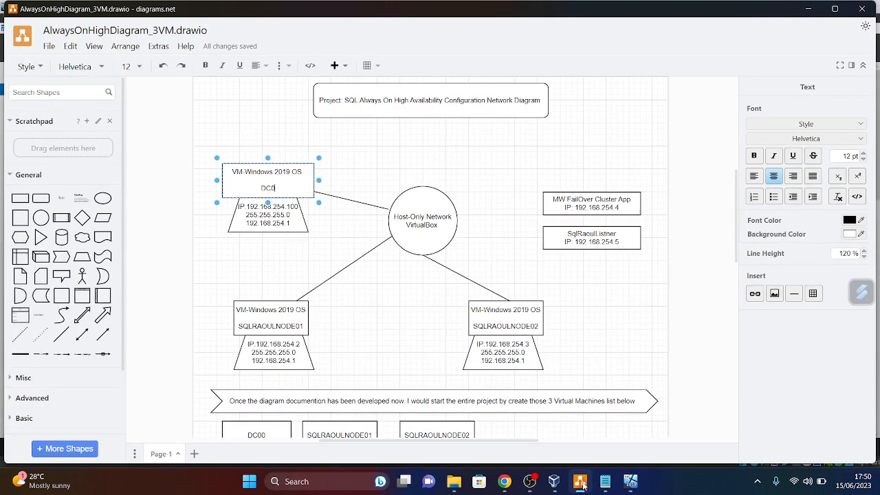
left_click(581, 483)
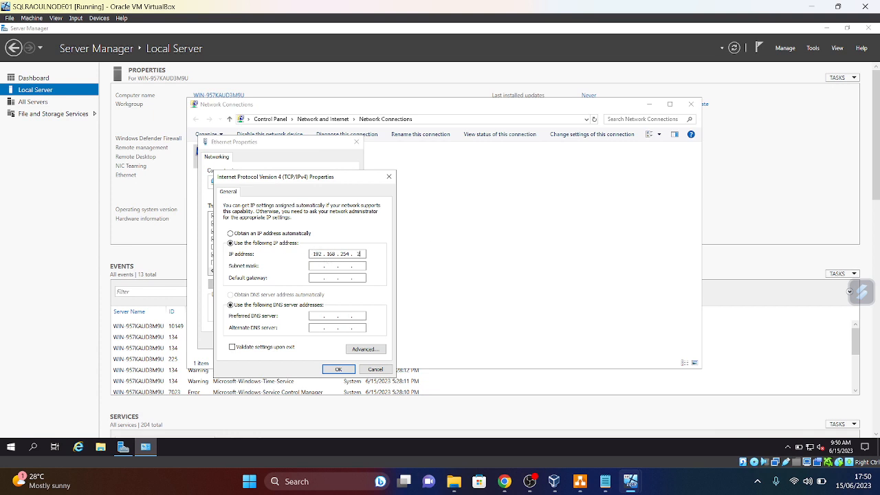
left_click(318, 268)
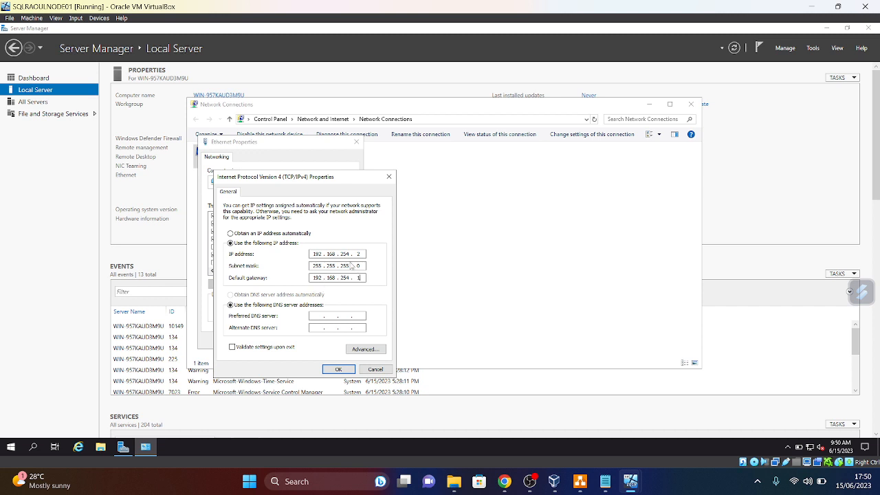
left_click(338, 370)
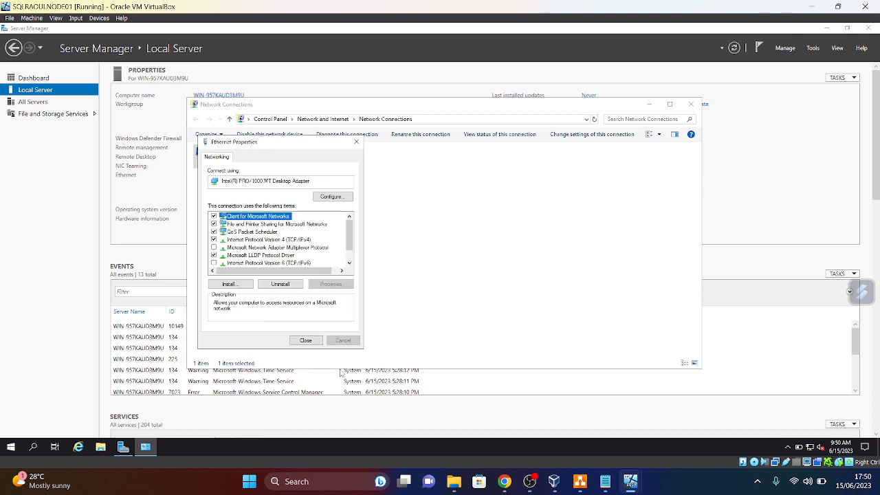
left_click(307, 342)
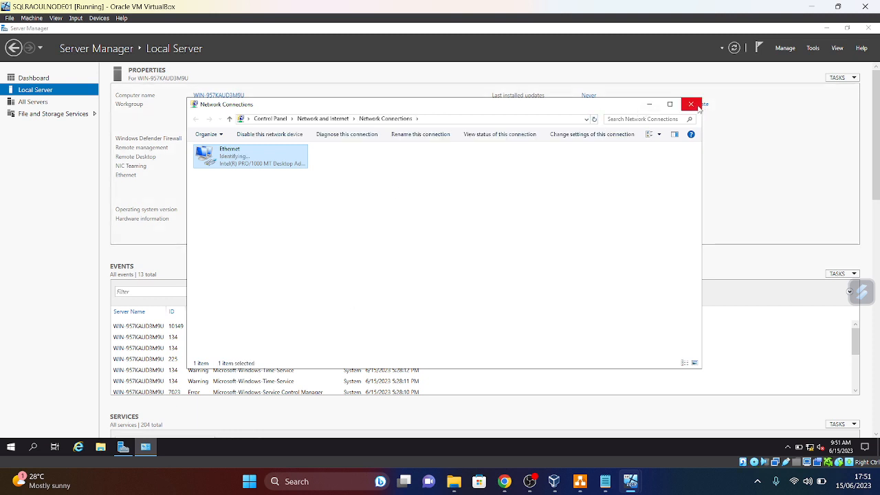
- Refresh Local Server to show the new IP, rename the computer to SQLRAOULNODE01, and restart now
left_click(692, 105)
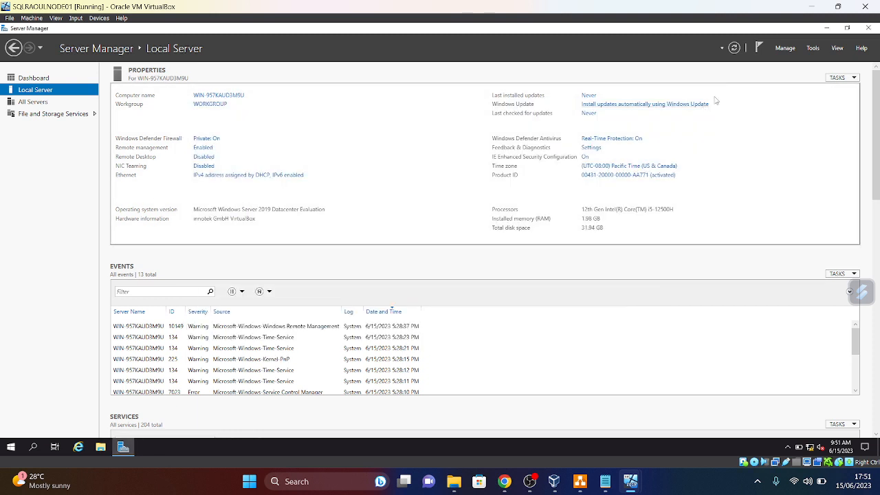
left_click(735, 48)
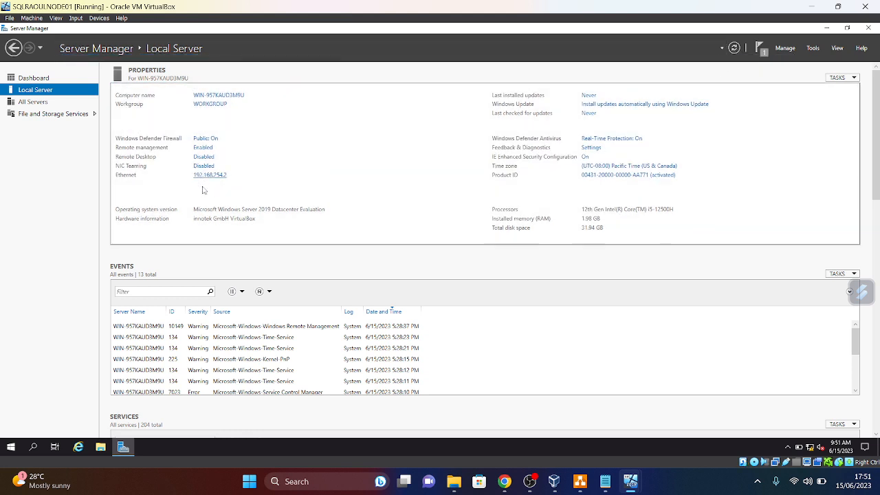
left_click(212, 98)
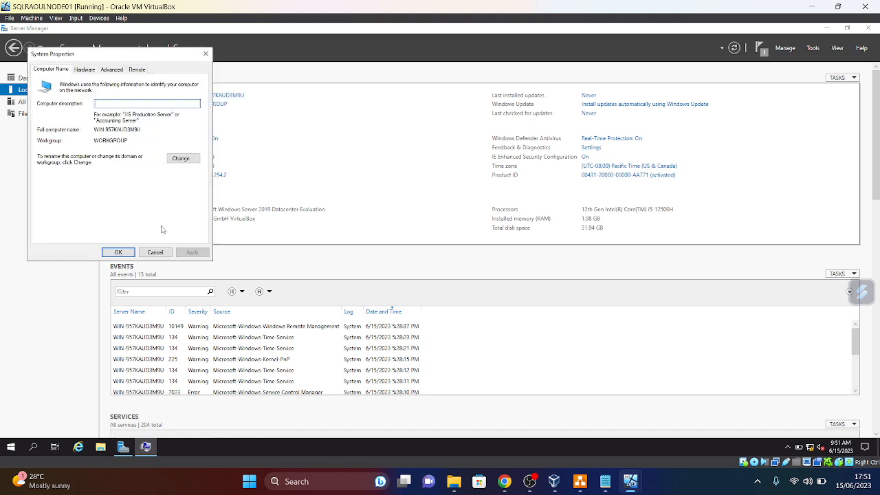
left_click(186, 160)
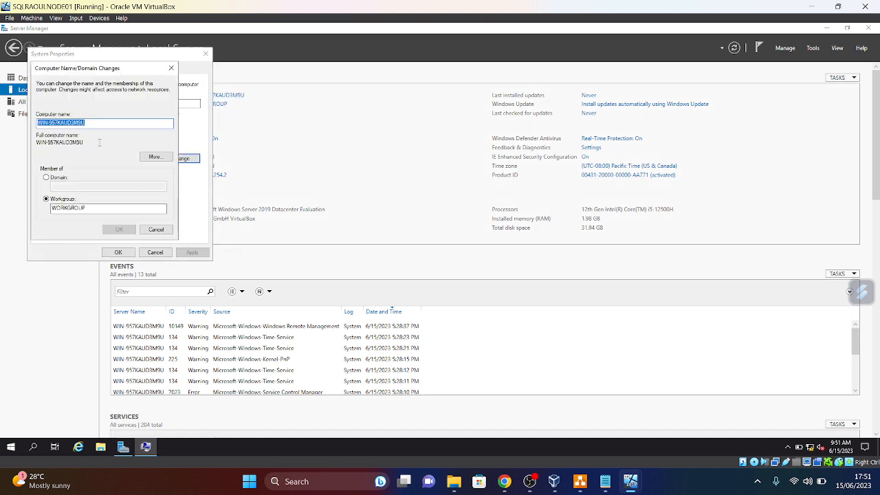
key("BackSpace")
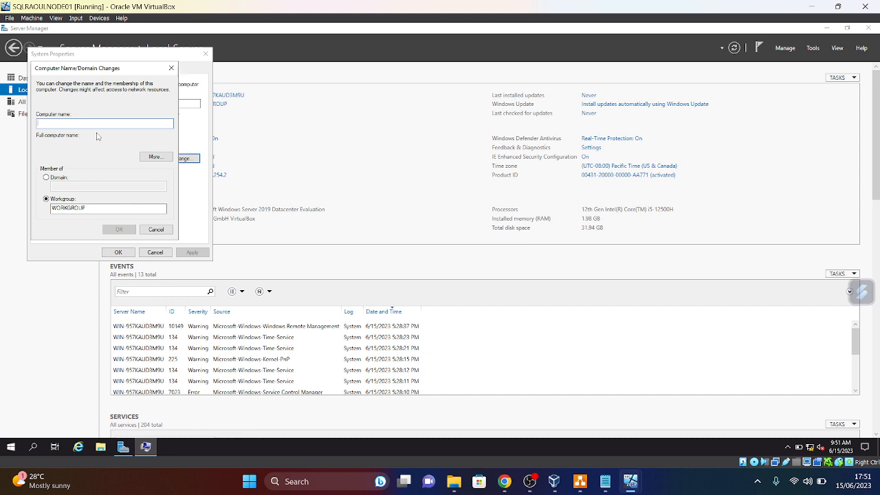
type("SQLRAOULNODE")
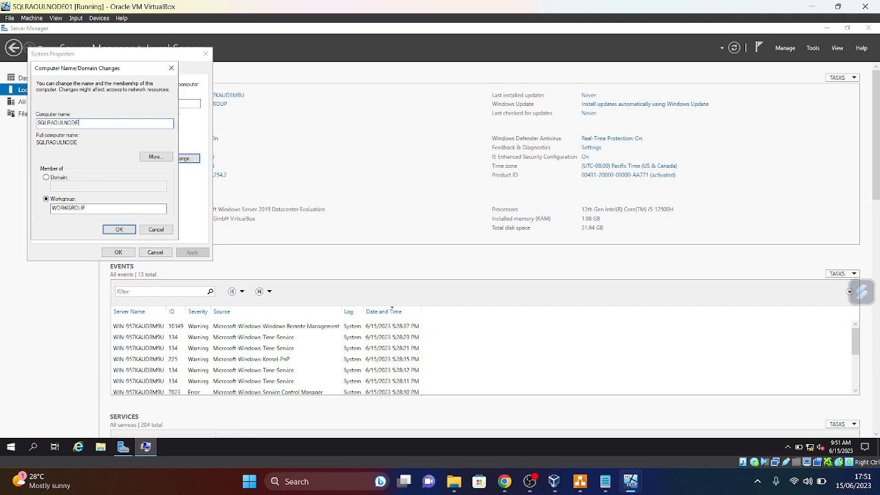
type("01")
left_click(118, 231)
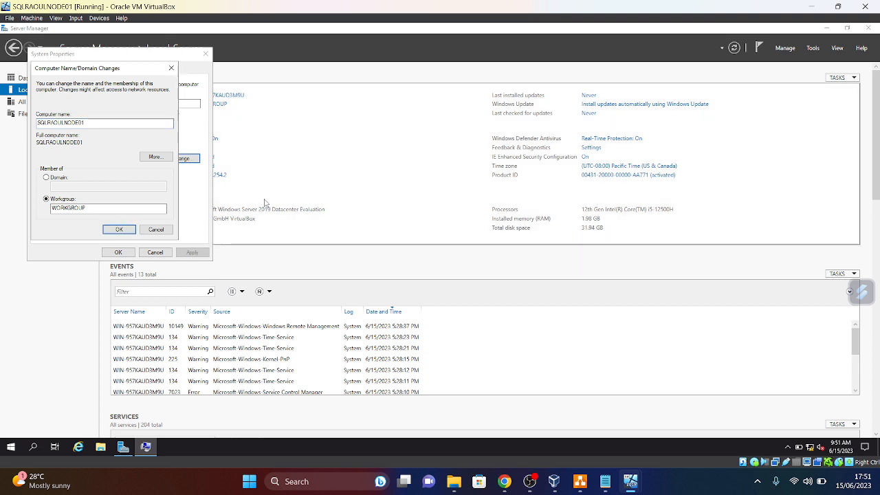
left_click(498, 248)
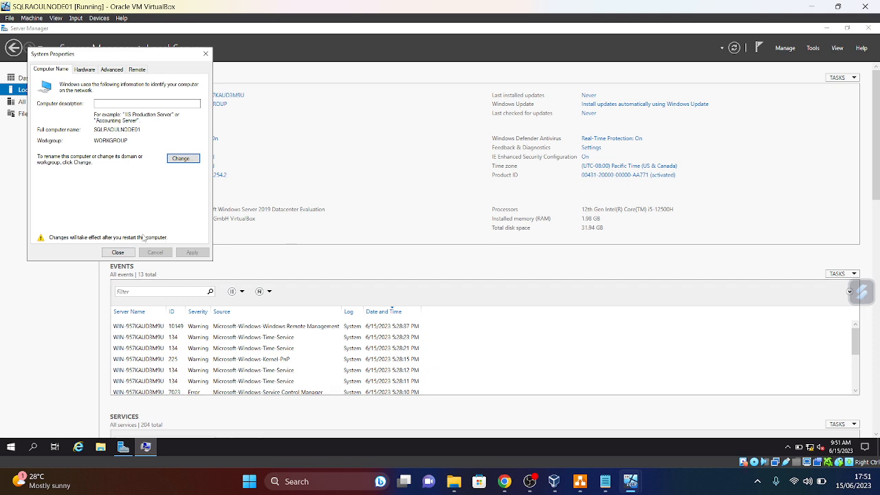
left_click(124, 253)
left_click(447, 247)
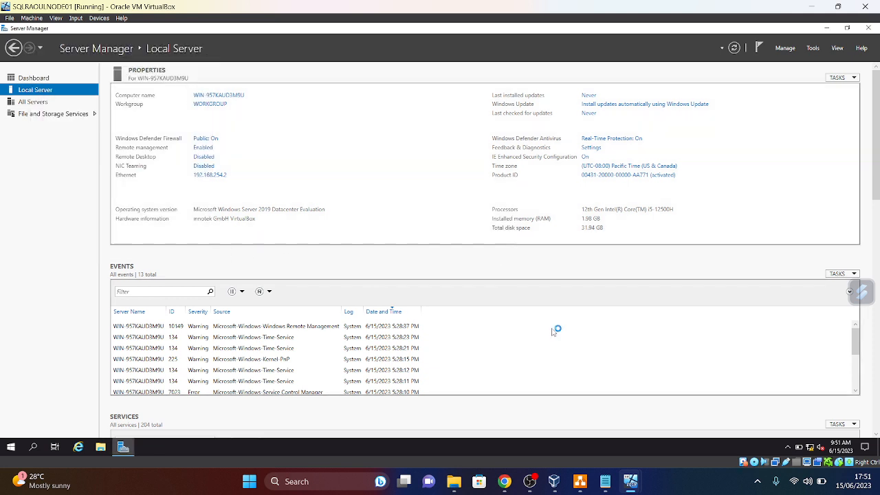
mouse_move(630, 487)
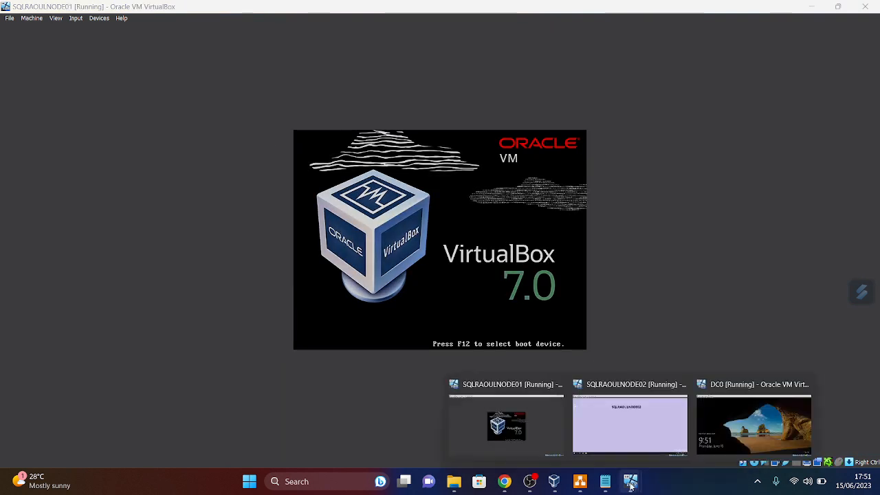
- Switch to the SQLRAOULNODE02 VM and open Server Manager's Local Server page
left_click(631, 423)
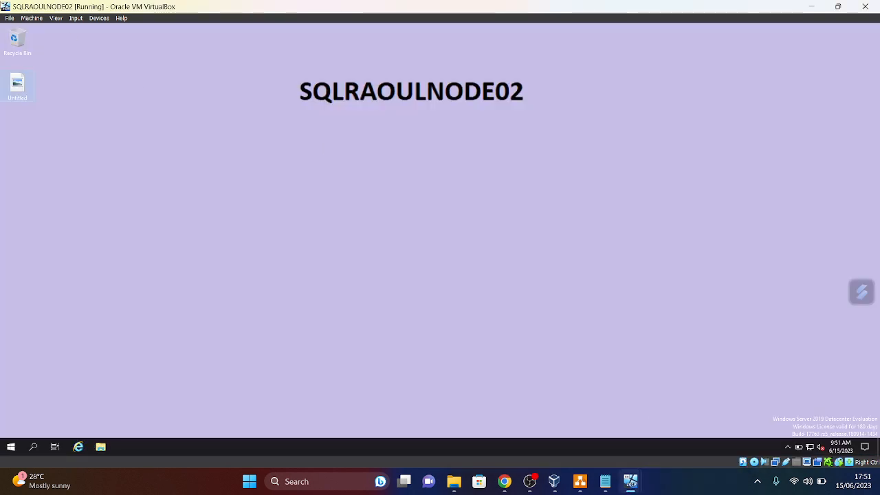
left_click(12, 447)
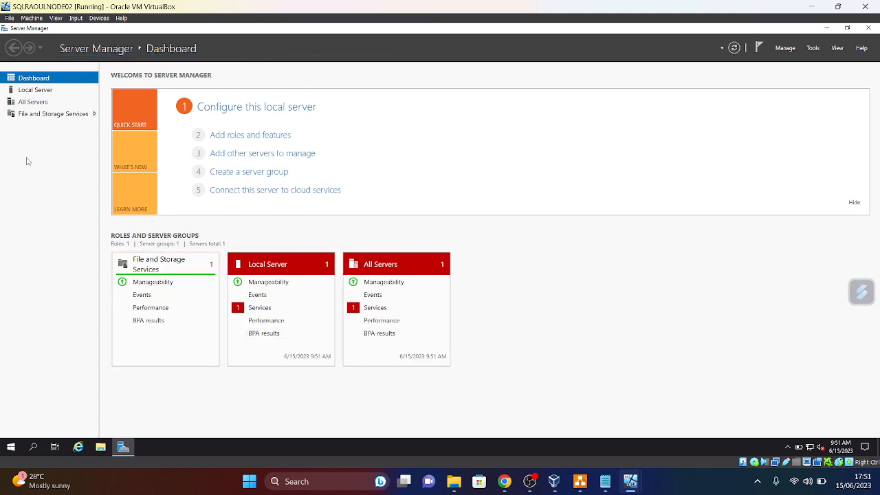
left_click(38, 91)
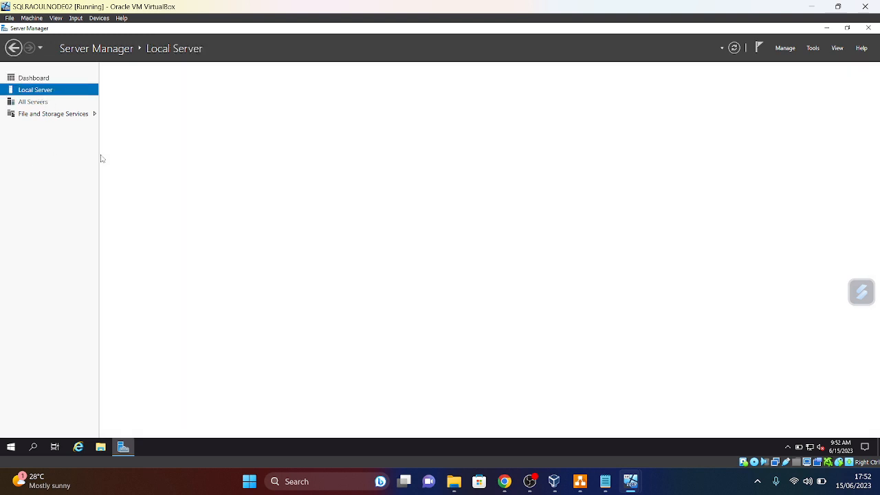
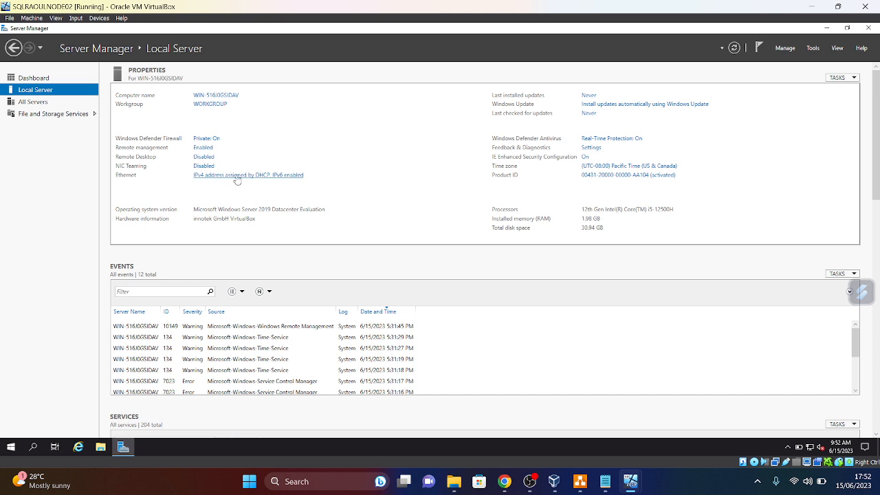
- Disable IPv6 on the second node's Ethernet adapter and open its IPv4 properties
left_click(237, 177)
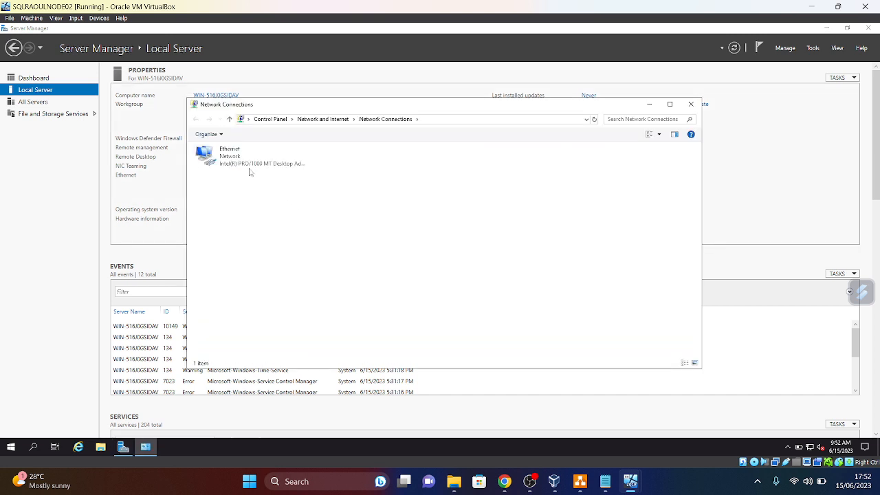
right_click(247, 159)
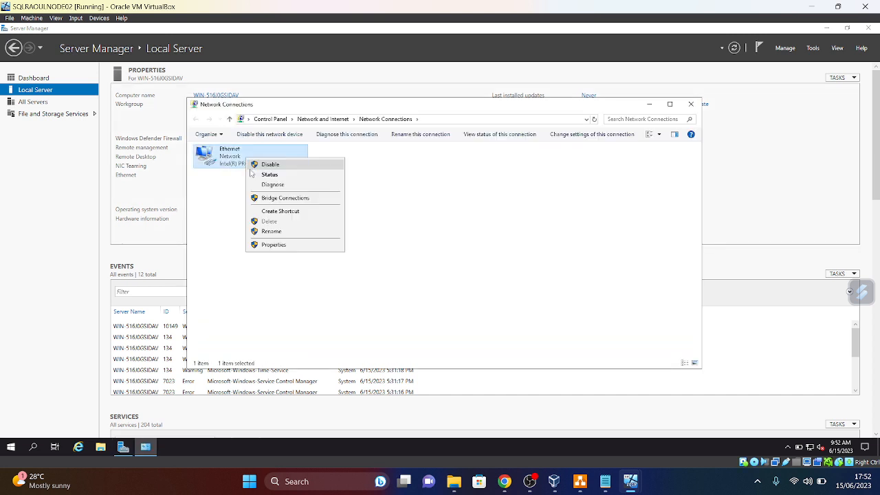
left_click(273, 245)
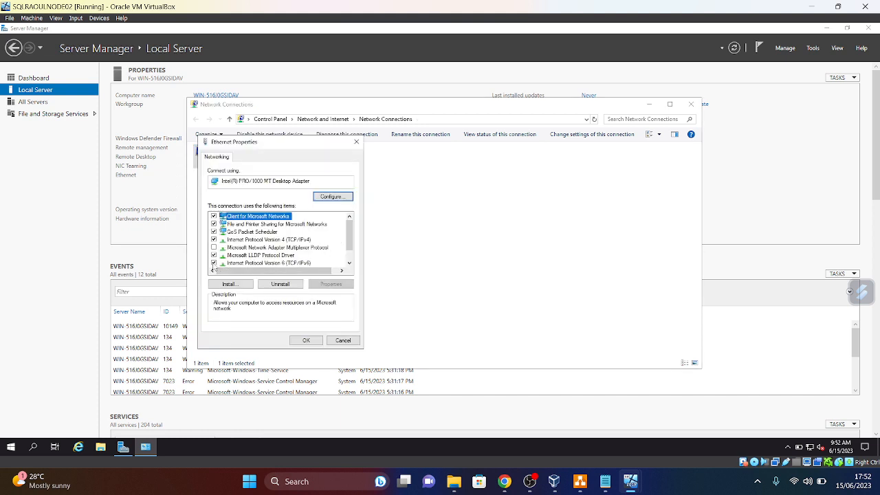
left_click(214, 264)
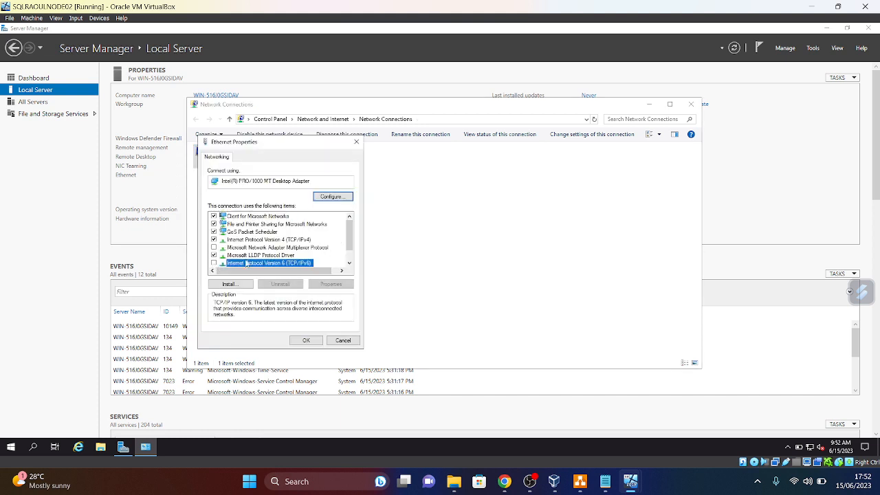
left_click(271, 239)
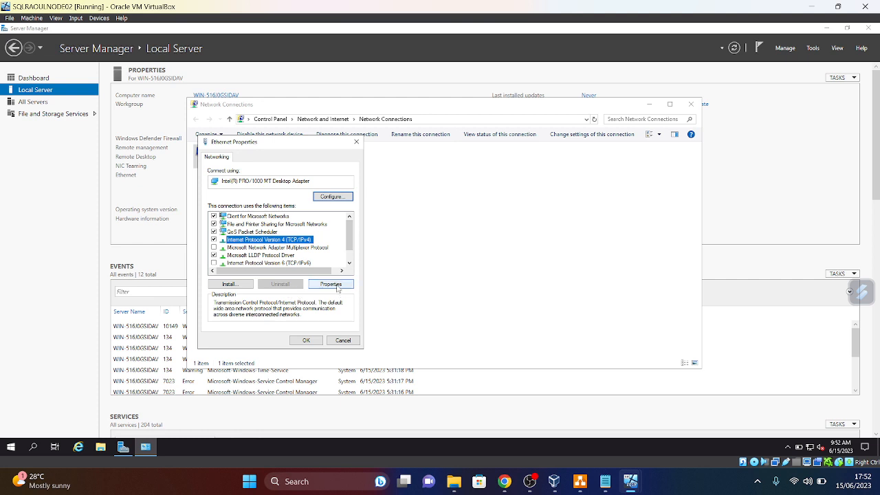
left_click(337, 287)
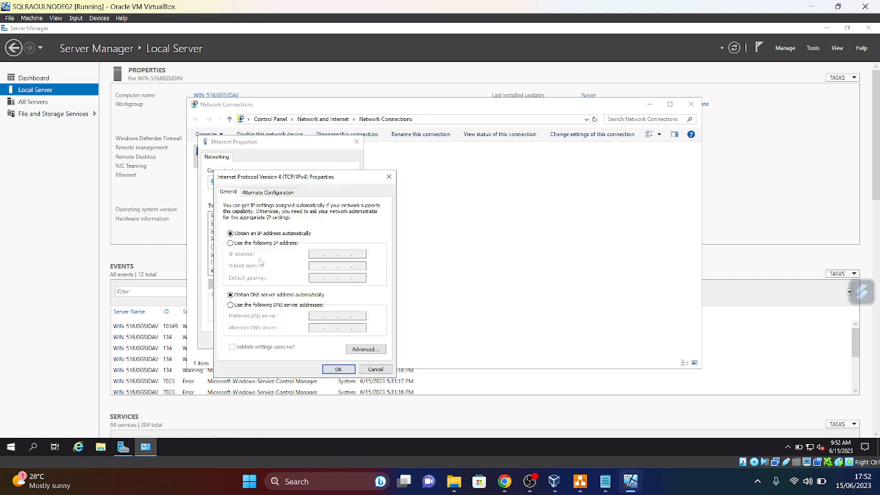
- Set static IPv4 192.168.254.3, mask 255.255.255.0, gateway 192.168.254.1, then refresh Local Server
left_click(232, 243)
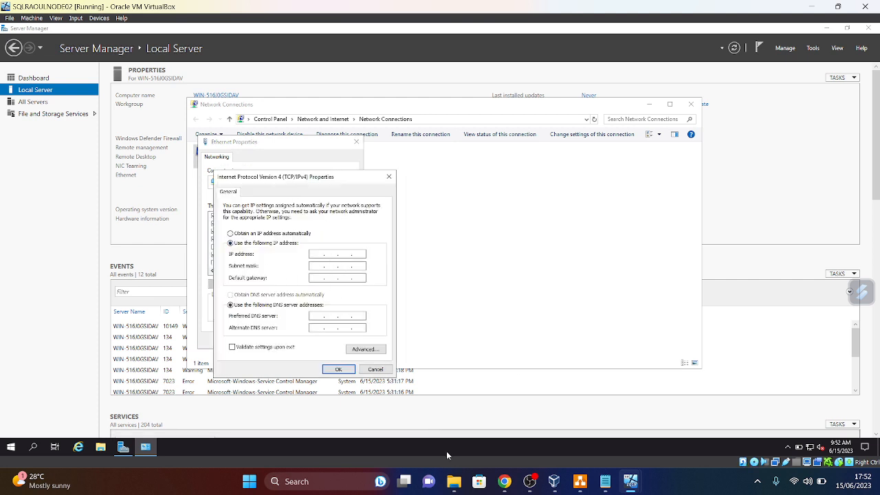
left_click(582, 482)
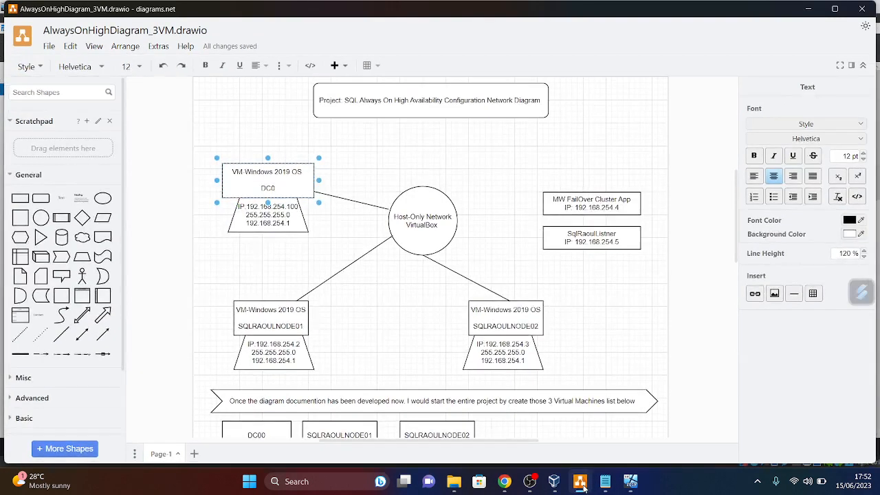
left_click(581, 483)
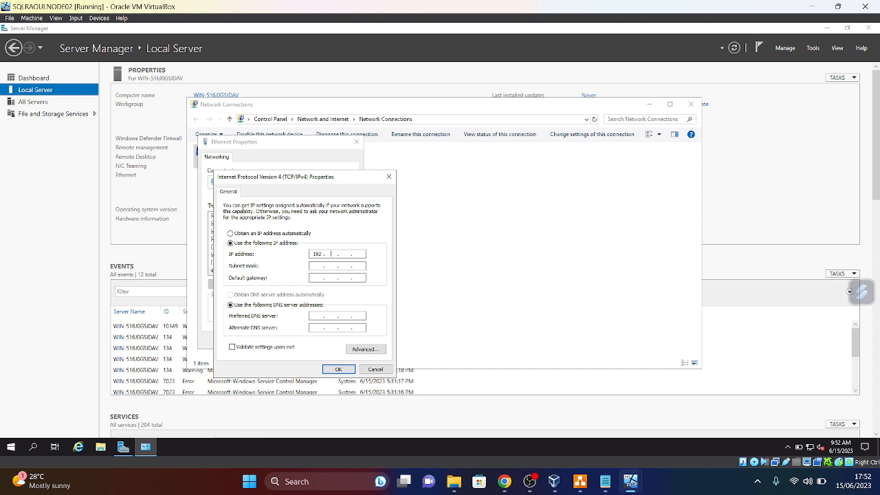
type("68.254.")
left_click(321, 266)
type("192 . 168 . 254")
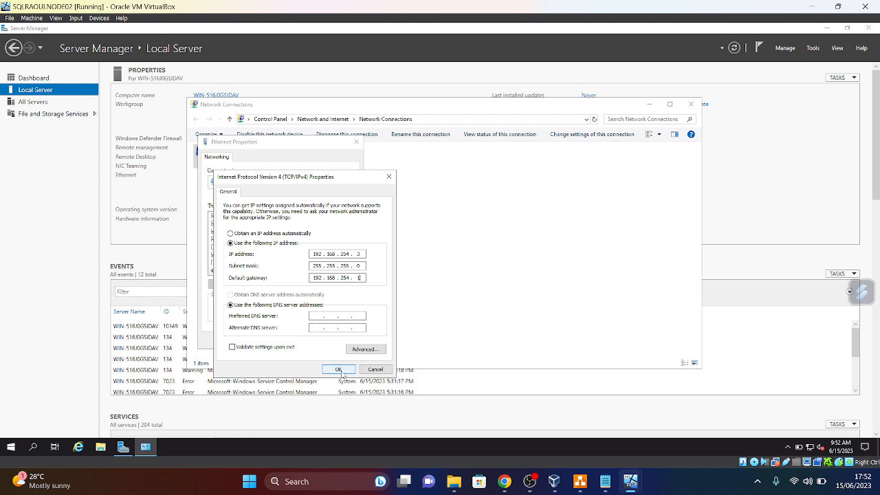
left_click(339, 372)
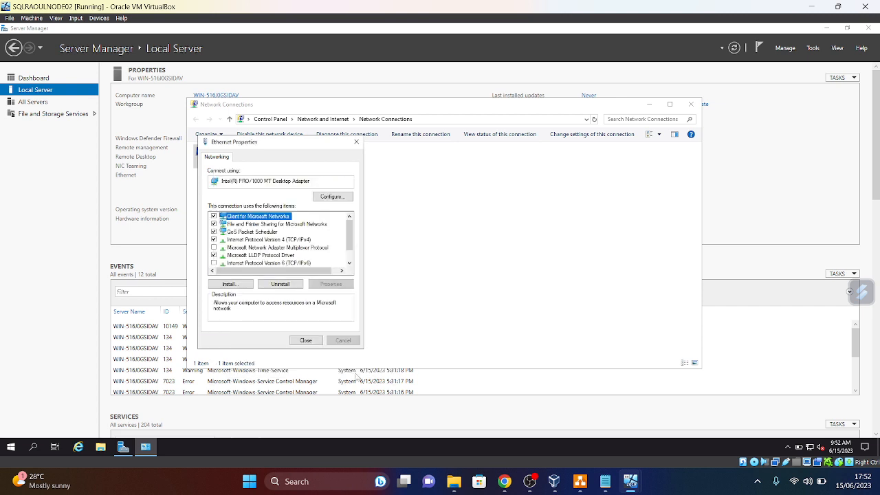
left_click(306, 343)
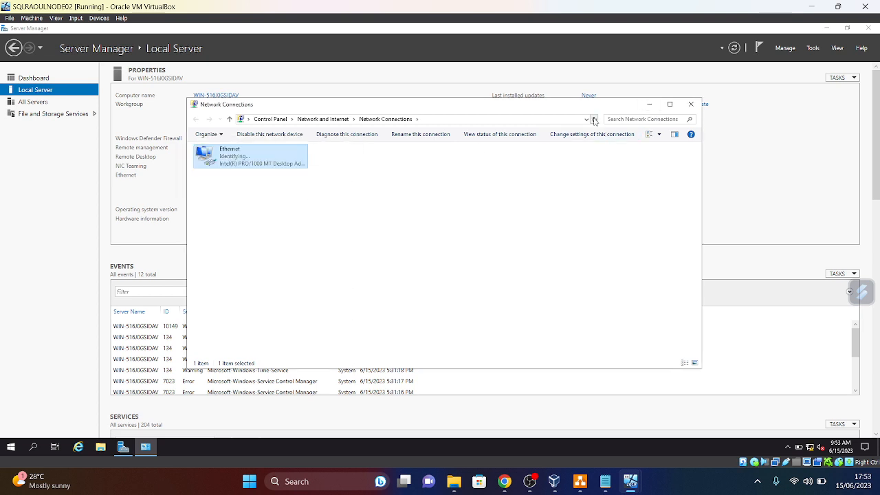
left_click(691, 104)
left_click(734, 48)
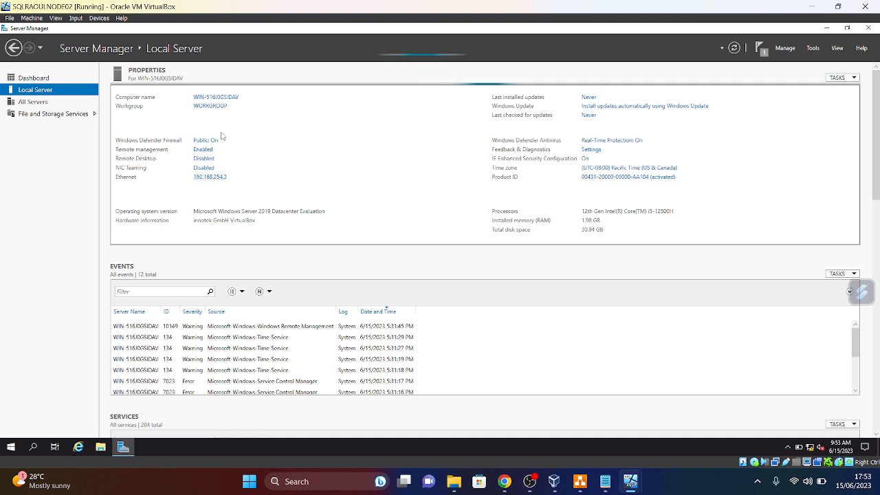
- Rename the computer to SQLRAOULNODE02 and restart the VM now
left_click(218, 96)
left_click(191, 162)
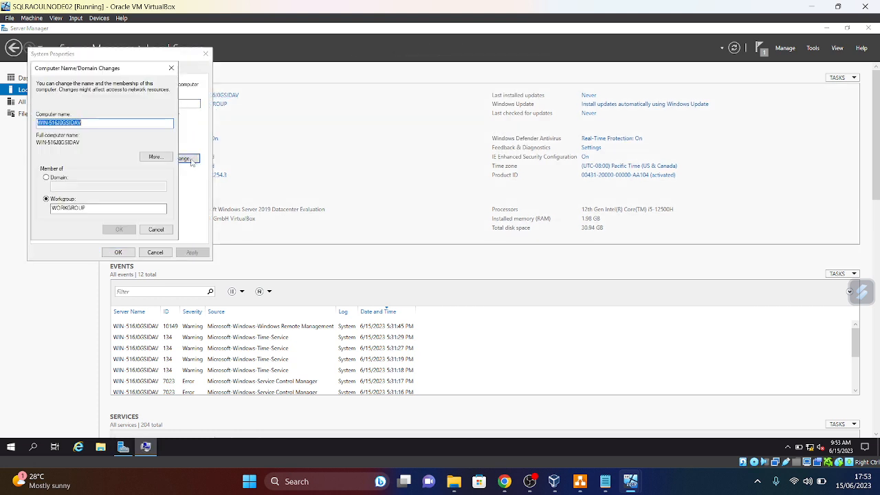
key("BackSpace")
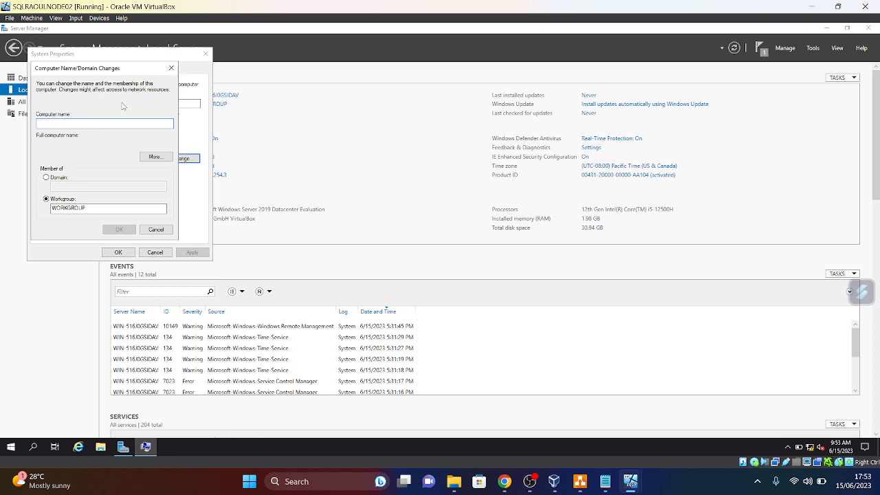
type("SQLRAOULNODE02")
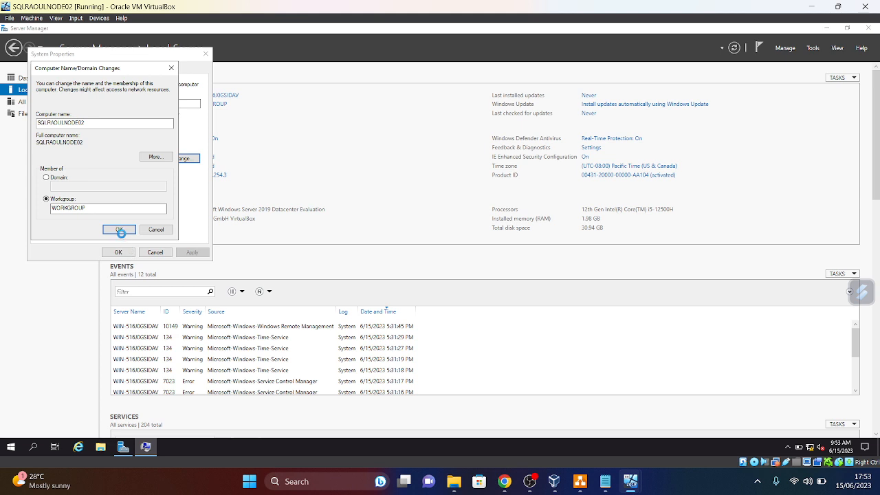
left_click(120, 230)
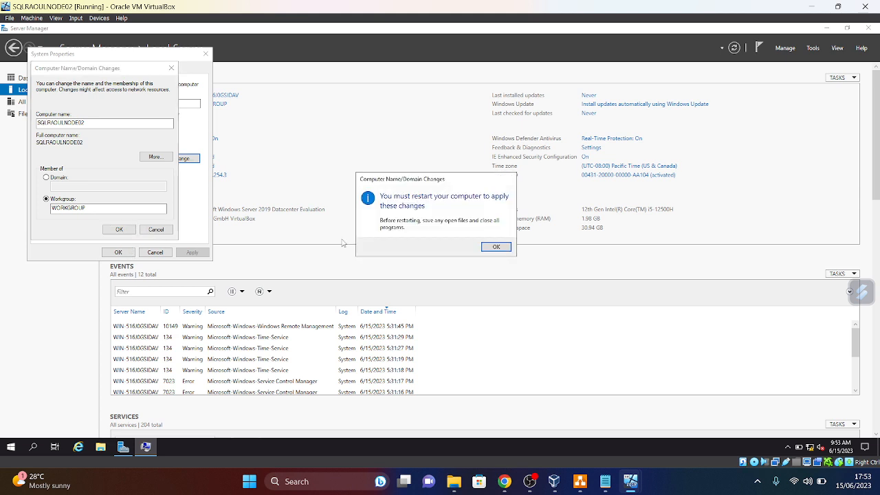
left_click(495, 249)
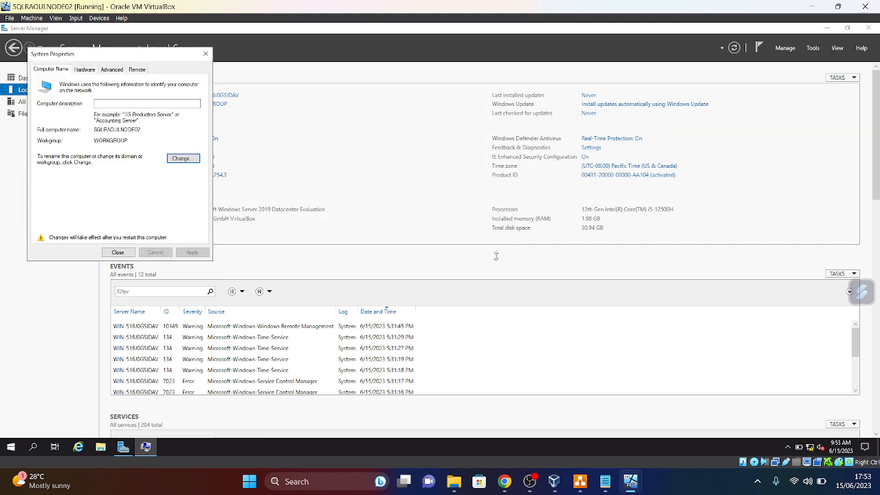
left_click(112, 250)
left_click(439, 244)
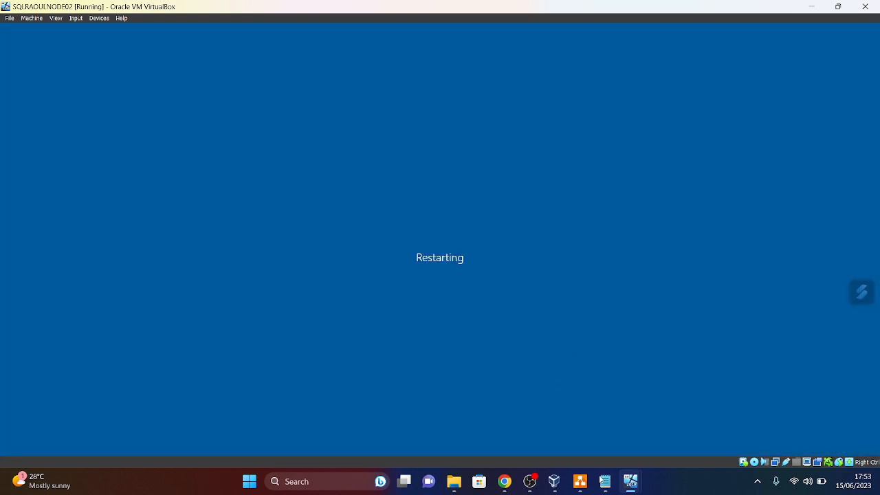
- Unlock the DC0 VM with Ctrl-Alt-Del and sign in as Administrator
mouse_move(631, 486)
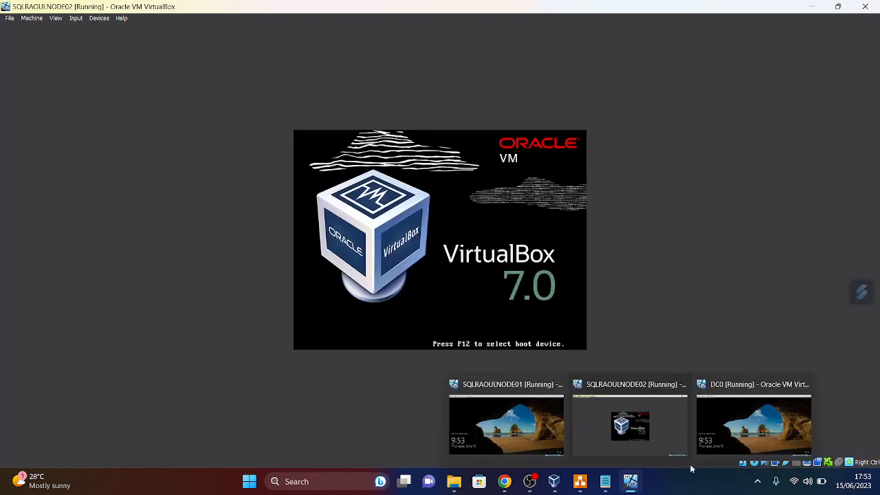
left_click(731, 449)
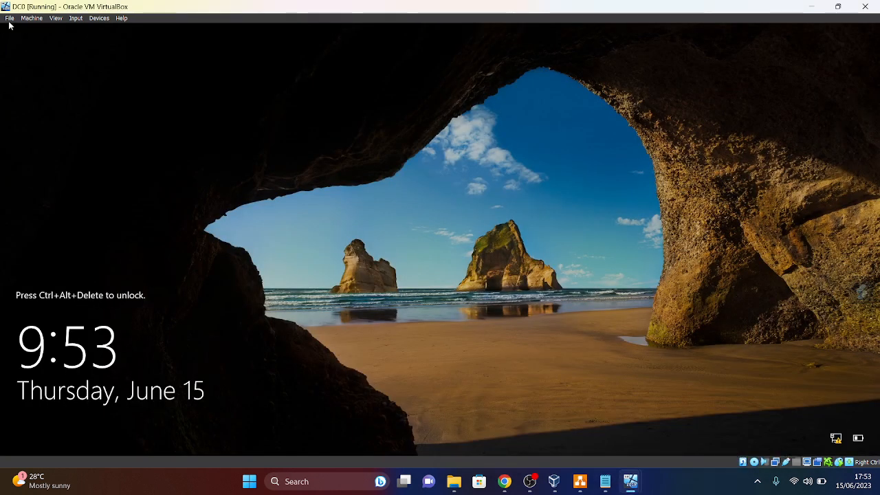
left_click(77, 19)
mouse_move(89, 28)
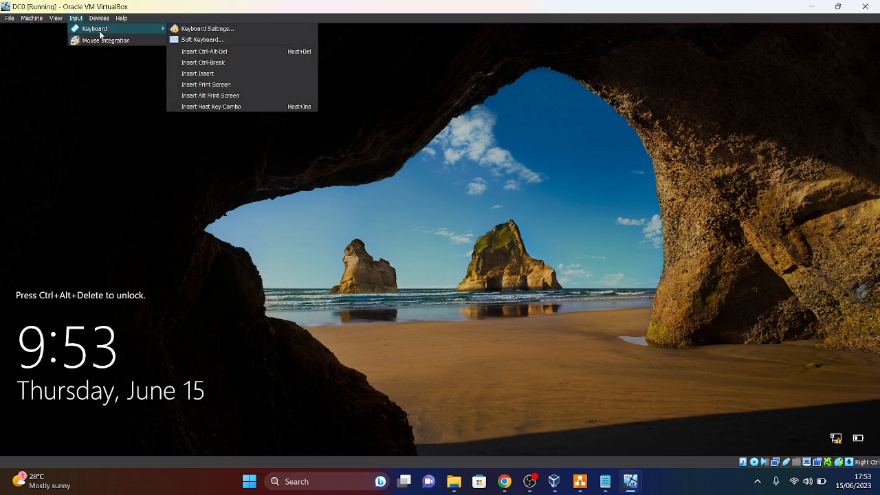
left_click(202, 52)
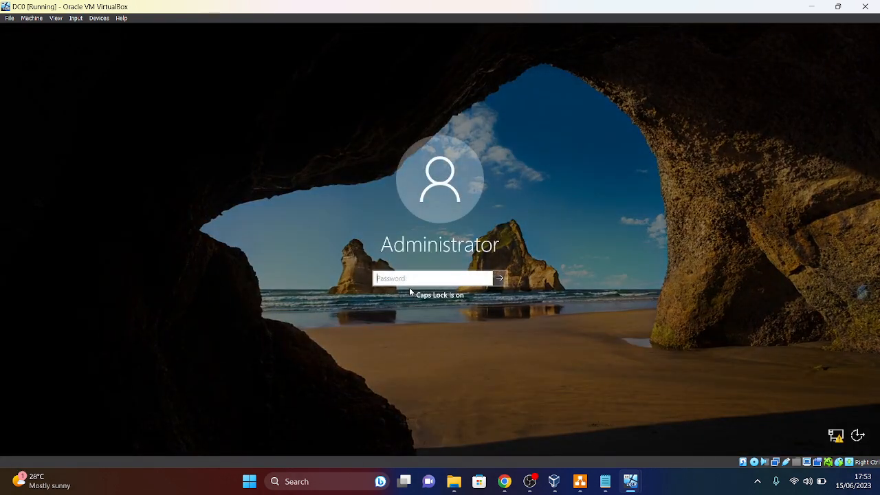
type("••••••••••")
key("Return")
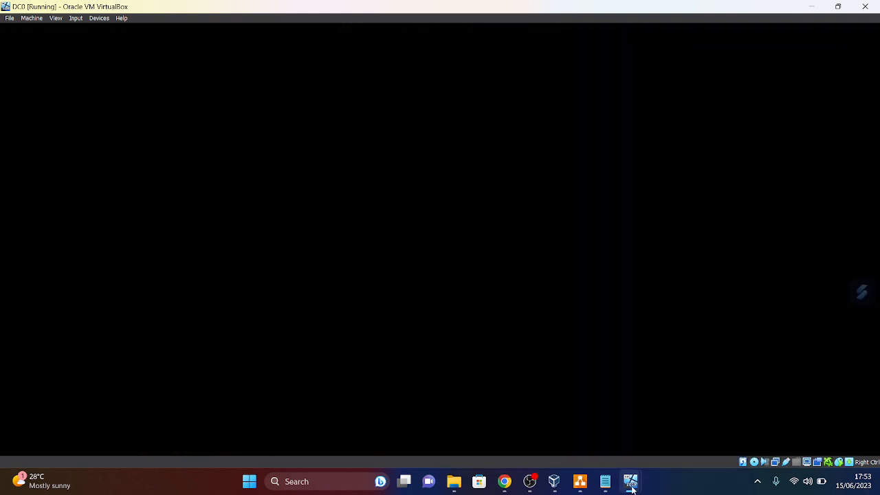
- Unlock the SQLRAOULNODE01 VM and sign in as Administrator
mouse_move(630, 481)
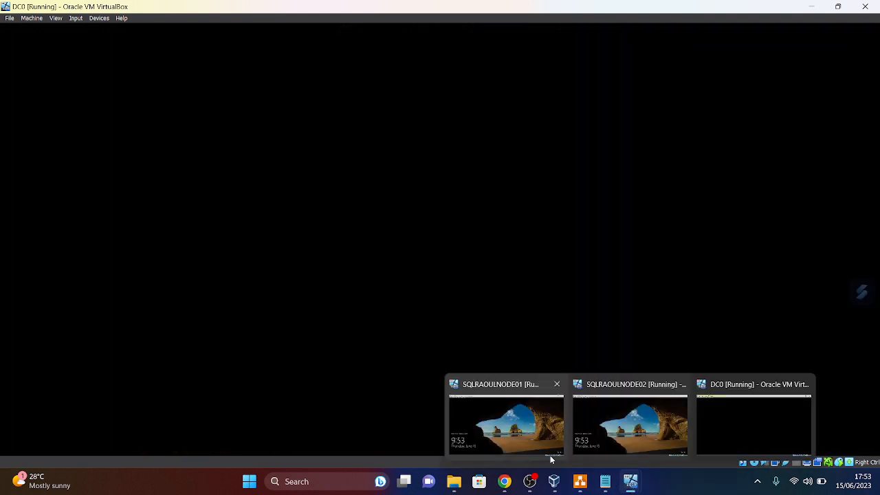
mouse_move(538, 445)
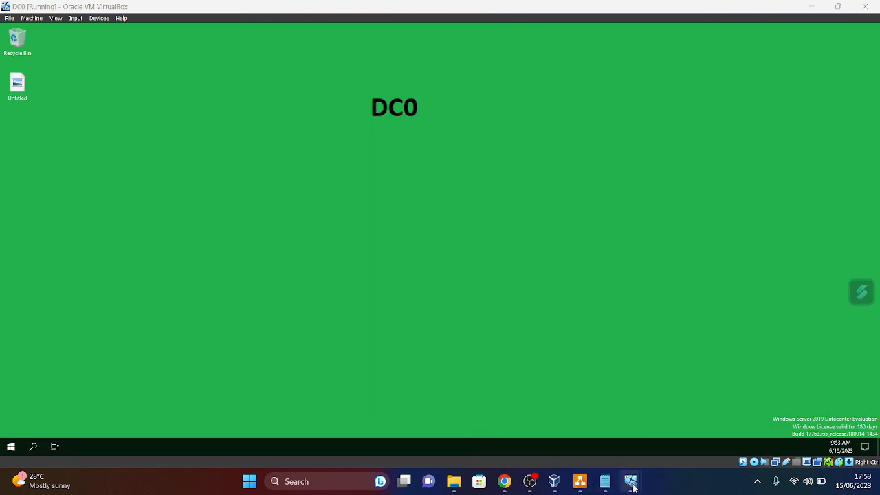
left_click(496, 439)
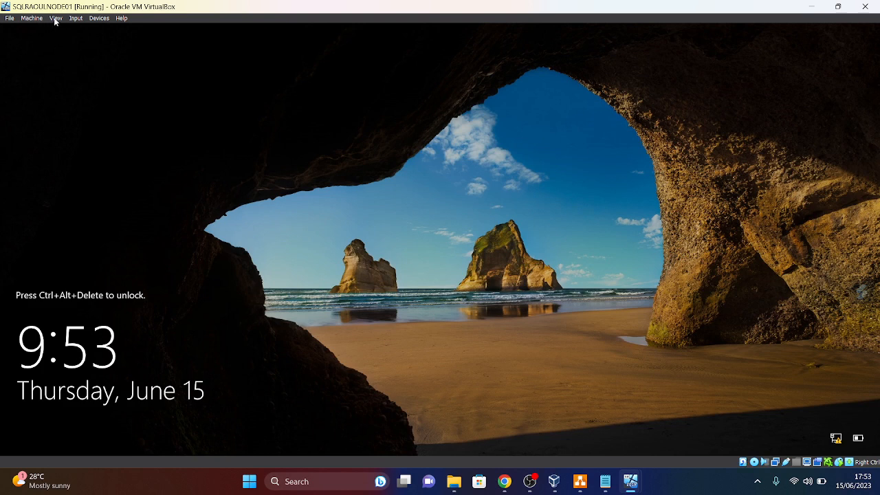
left_click(76, 19)
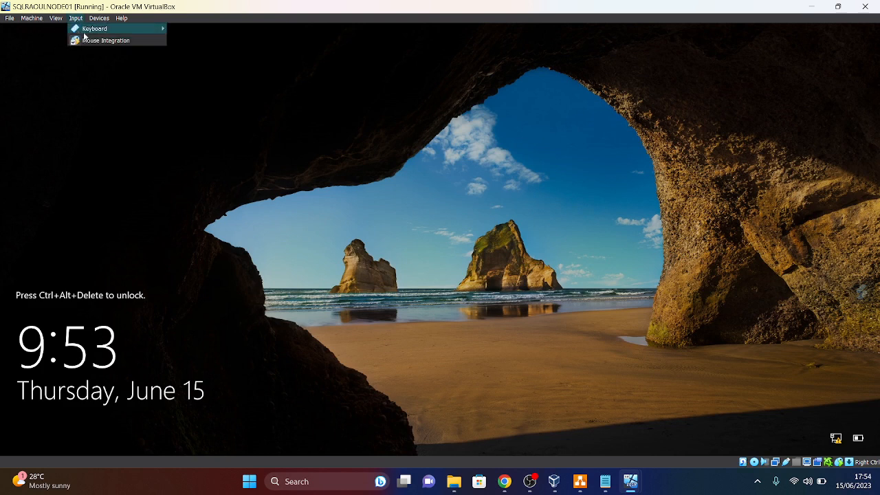
mouse_move(89, 32)
left_click(200, 51)
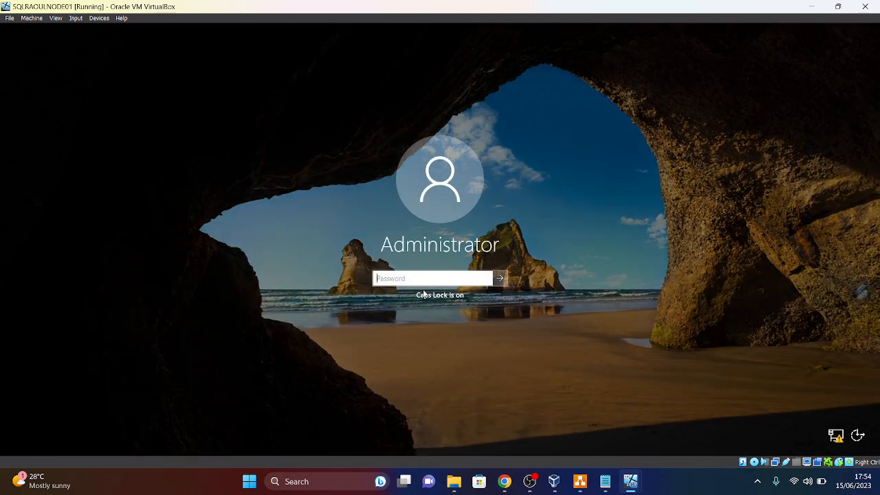
type("*********")
key("Return")
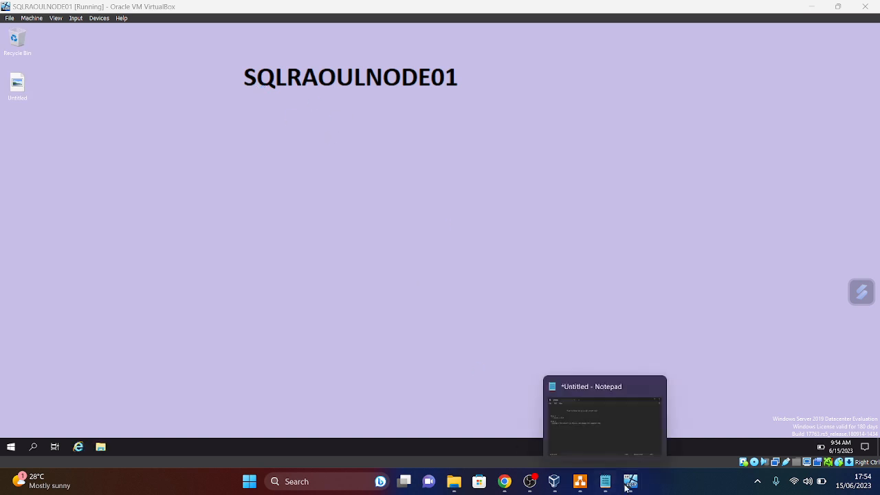
- Sign in to SQLRAOULNODE02 as Administrator, then bring the DC0 VM to the front
left_click(631, 413)
left_click(75, 18)
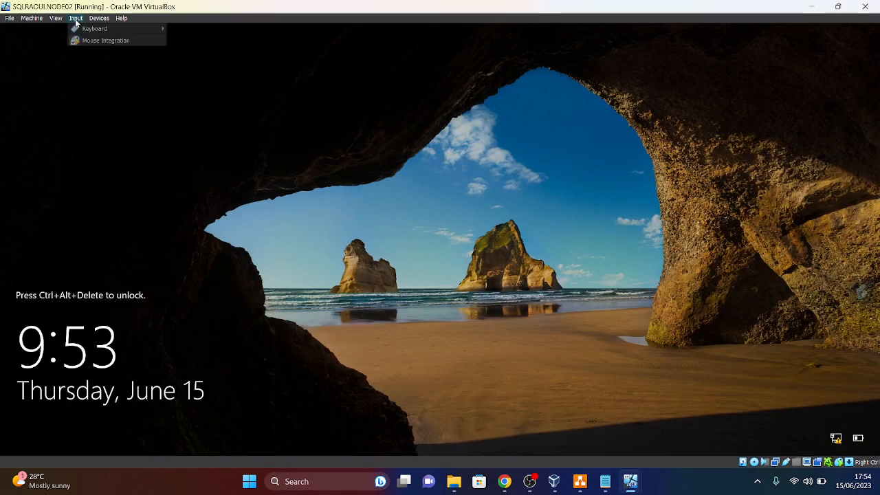
mouse_move(96, 28)
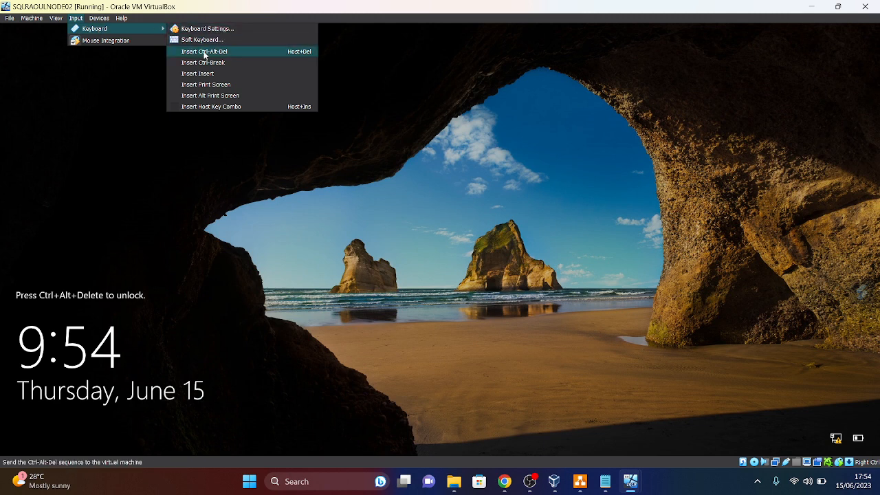
left_click(196, 54)
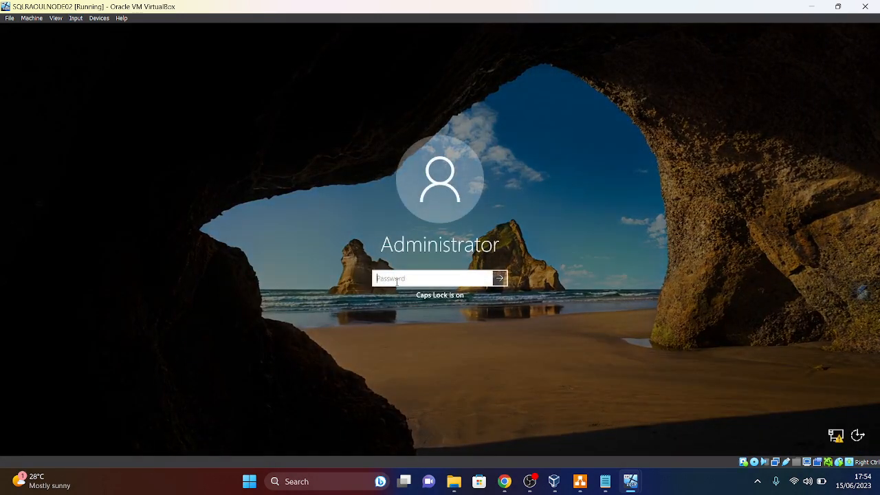
type("••••••••••")
key("Return")
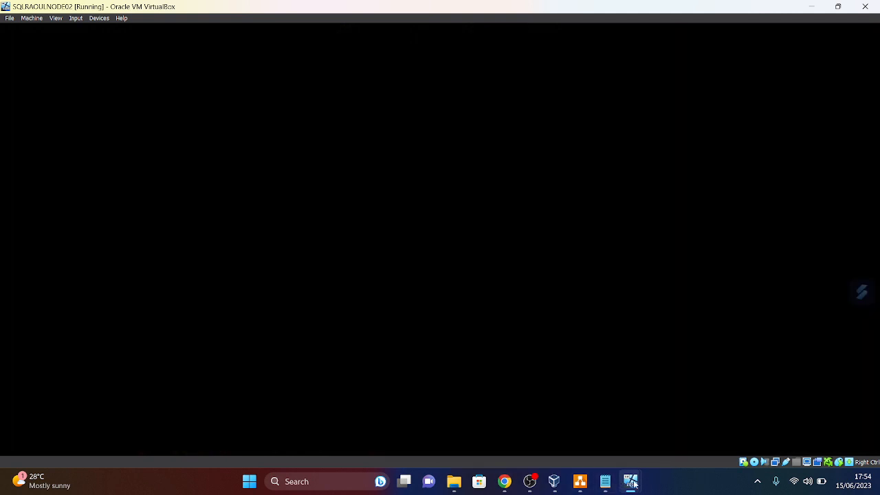
left_click(632, 485)
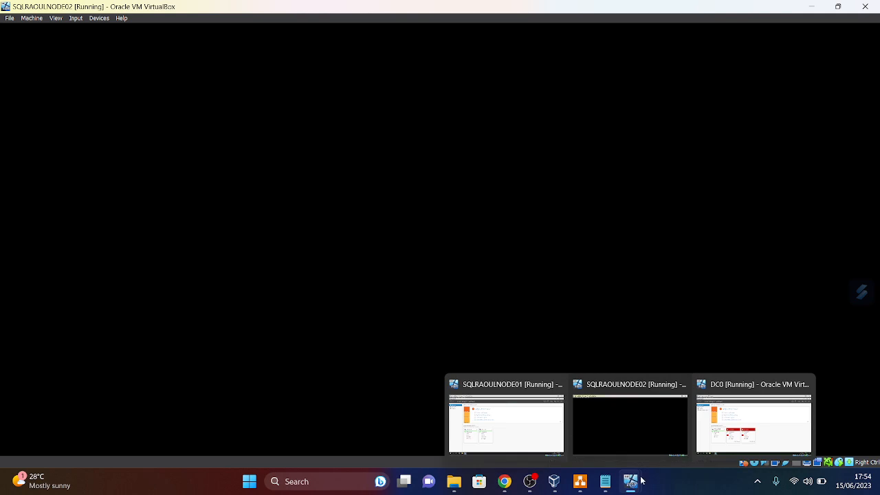
left_click(753, 423)
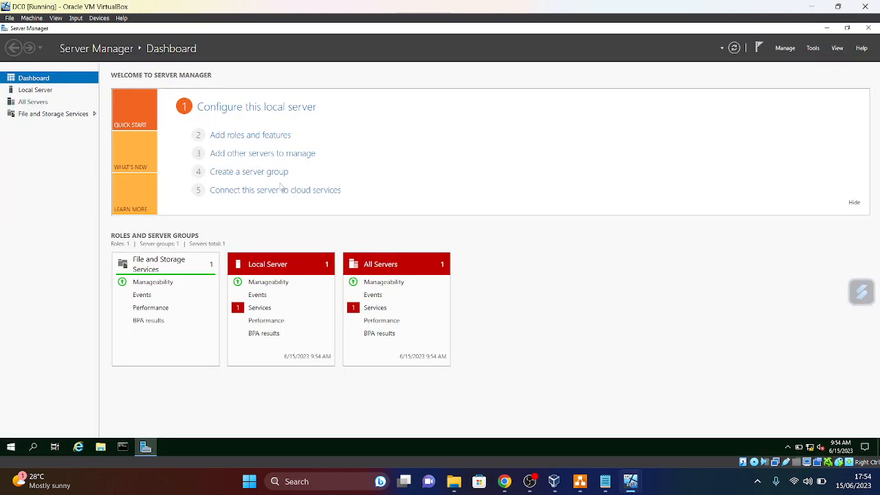
- On DC0, run ipconfig /all confirming 192.168.254.100, then close Command Prompt and Server Manager
left_click(42, 91)
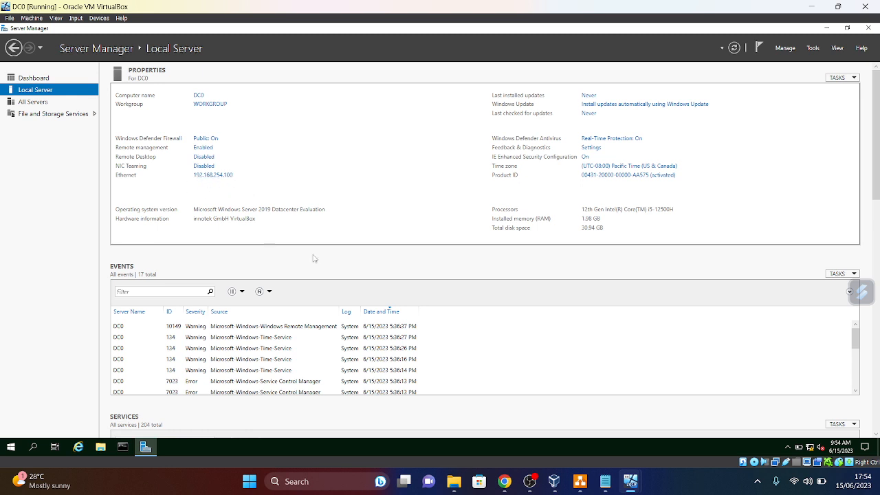
left_click(123, 448)
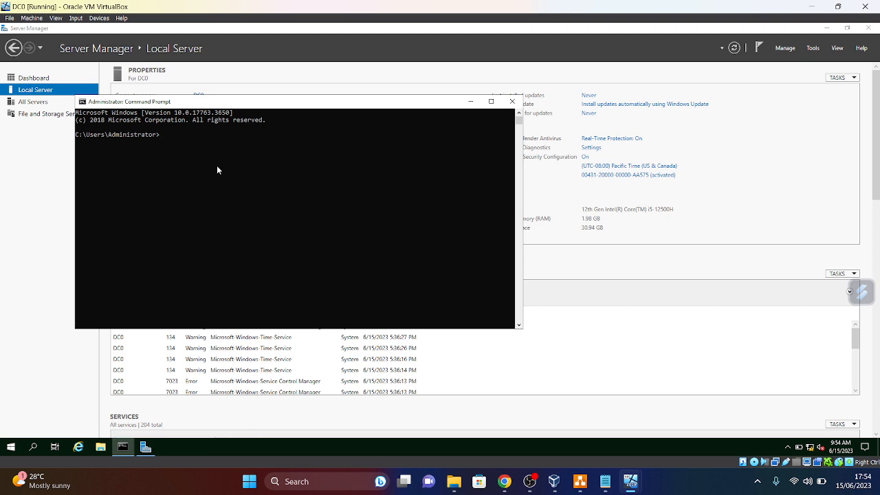
type("Ipconfig /all")
key("Return")
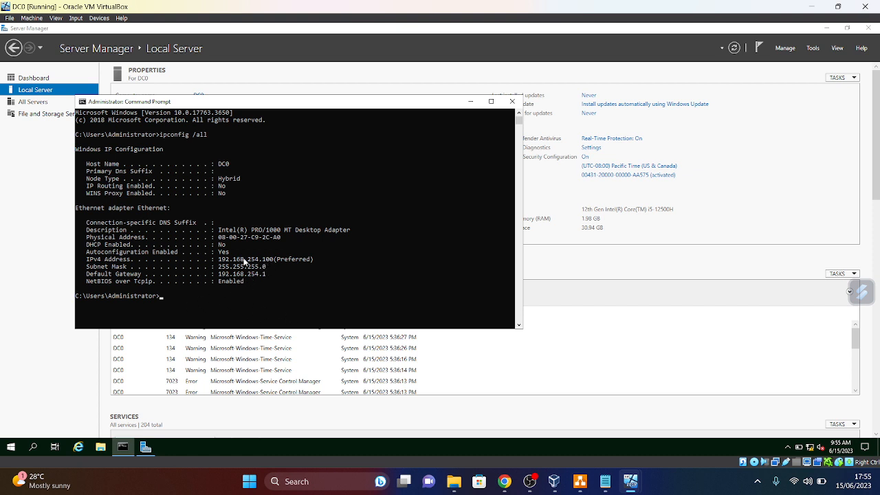
left_click(512, 101)
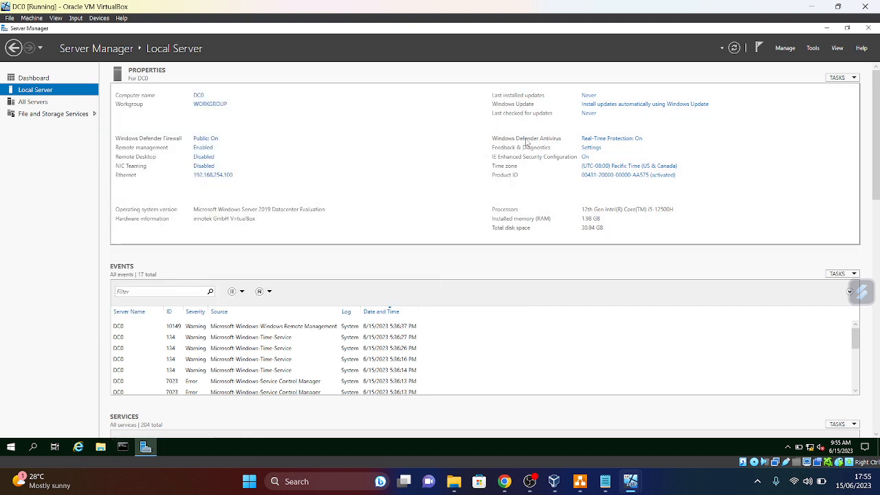
left_click(869, 28)
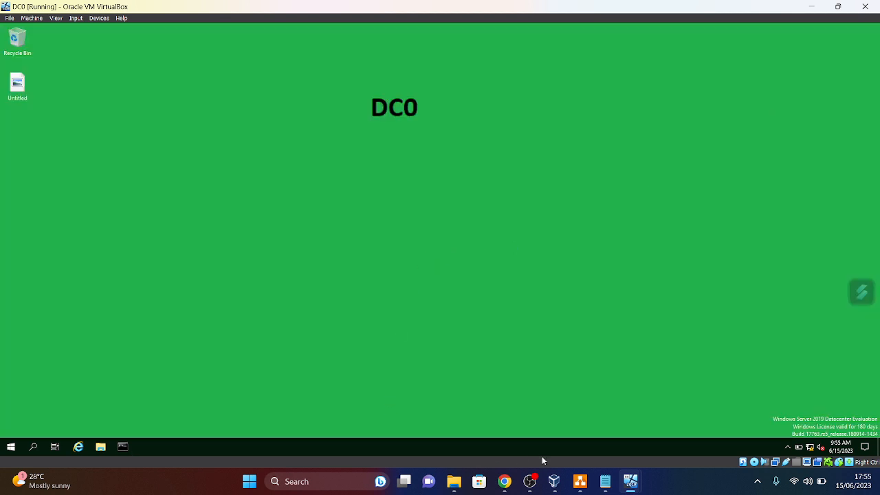
- On SQLRAOULNODE02, view Local Server and pin Command Prompt to the taskbar
mouse_move(631, 484)
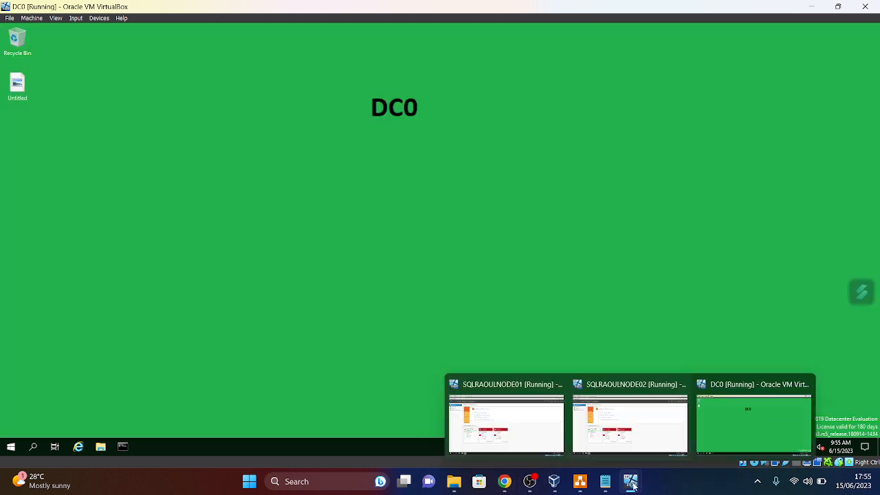
left_click(630, 416)
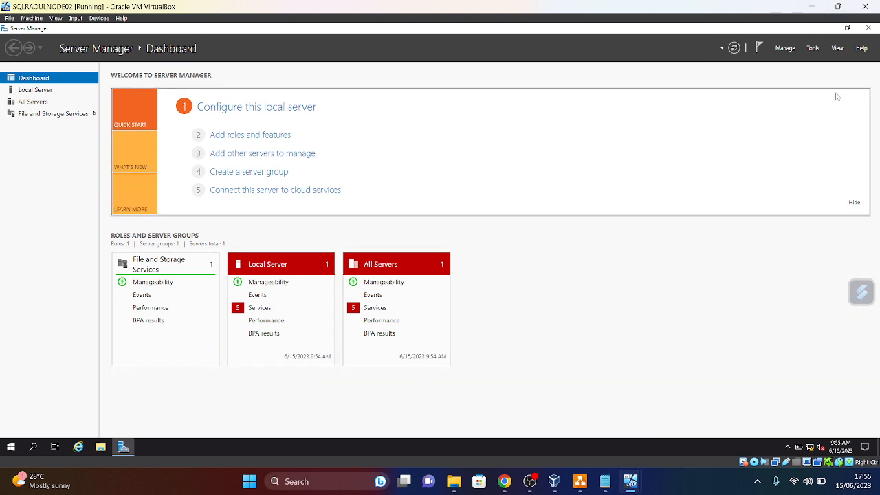
left_click(38, 91)
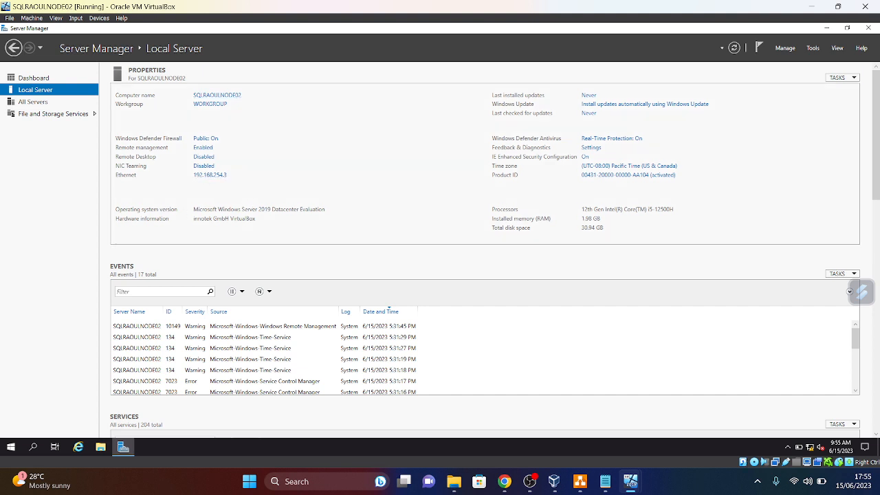
left_click(10, 448)
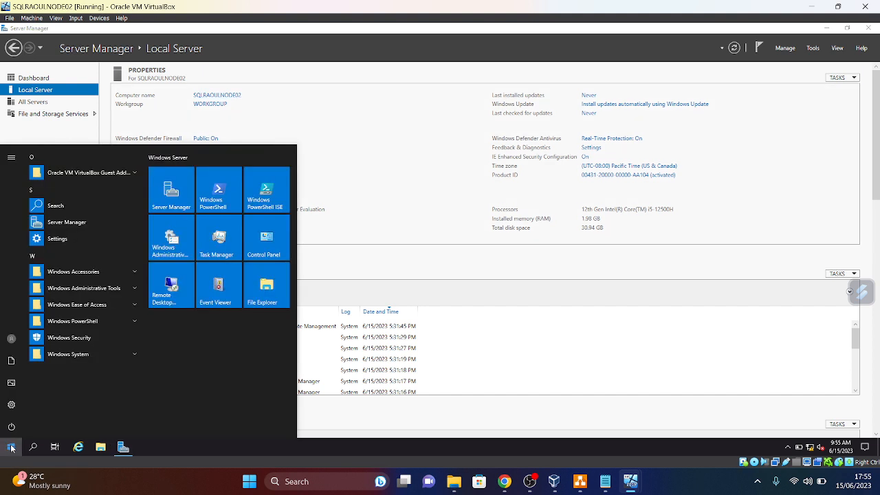
type("cm")
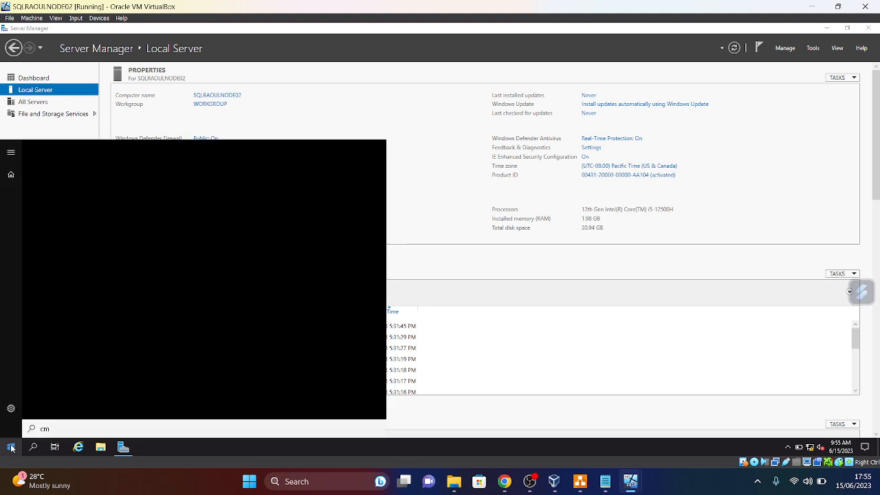
type("d")
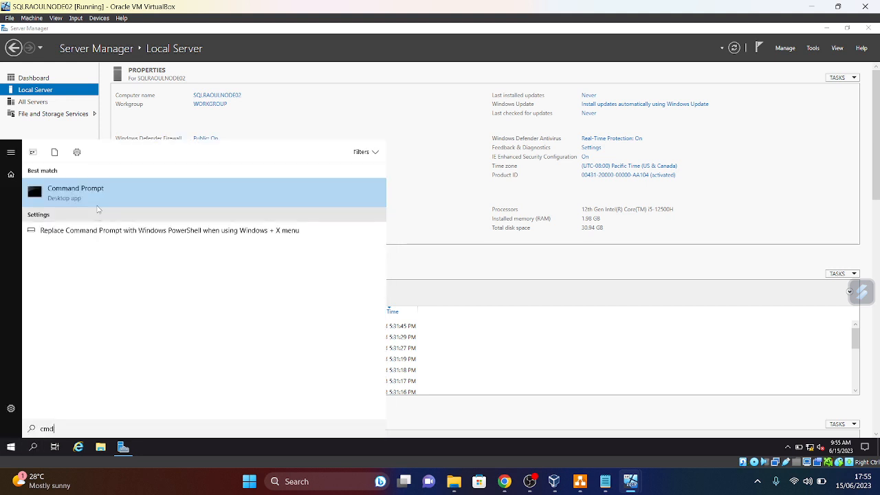
right_click(102, 196)
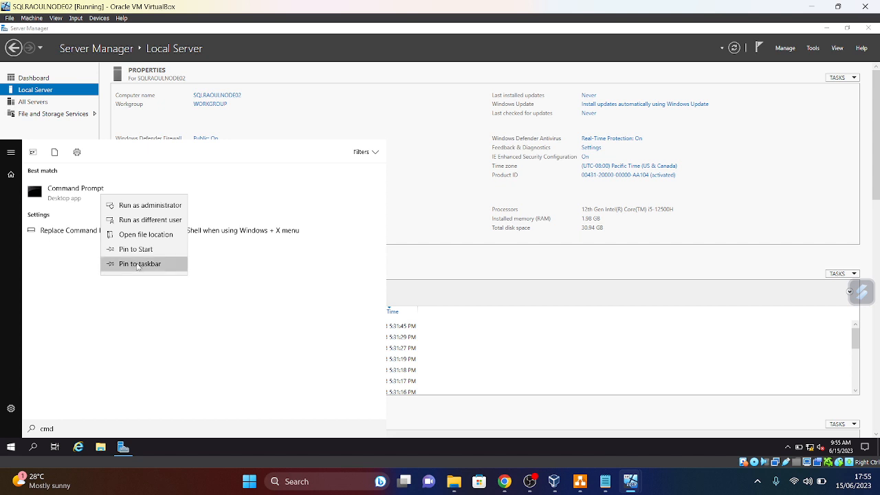
left_click(139, 265)
- Run ipconfig to confirm 192.168.254.3, then close Command Prompt and Server Manager
left_click(147, 449)
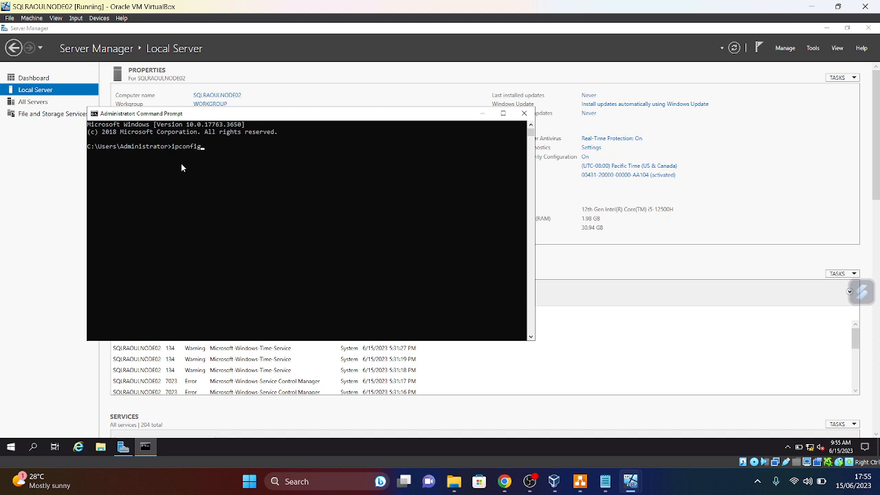
key("Return")
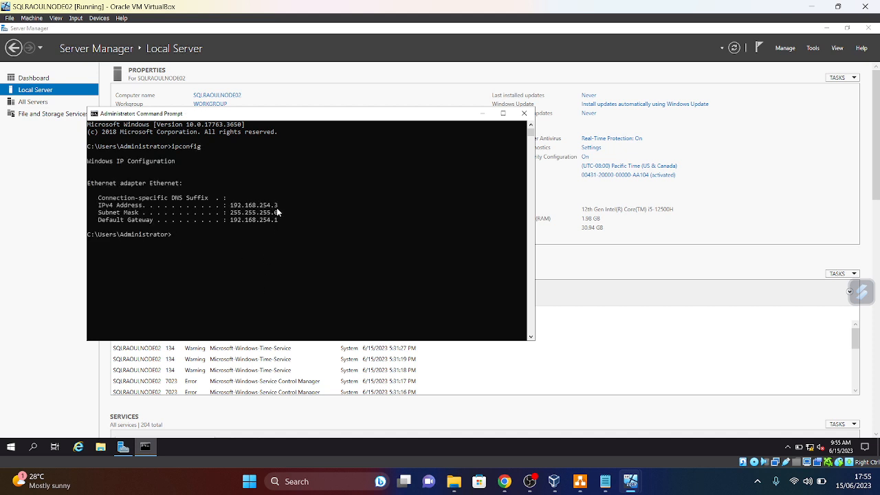
left_click(524, 113)
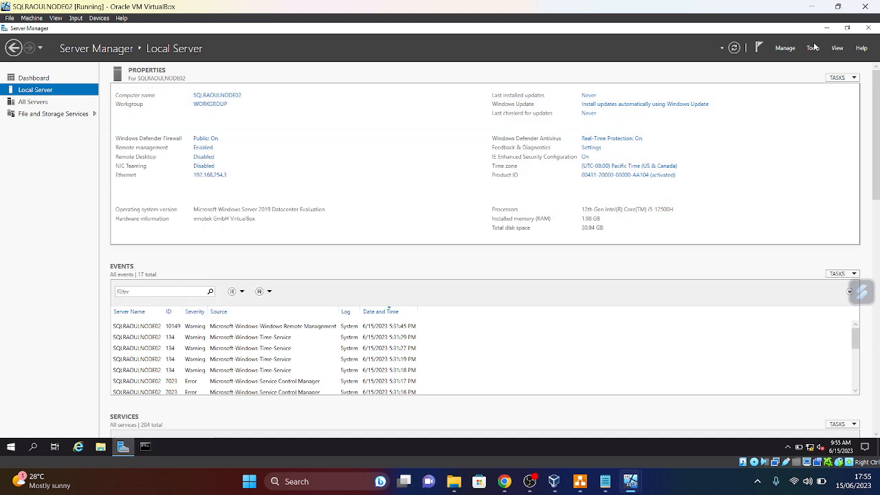
left_click(868, 30)
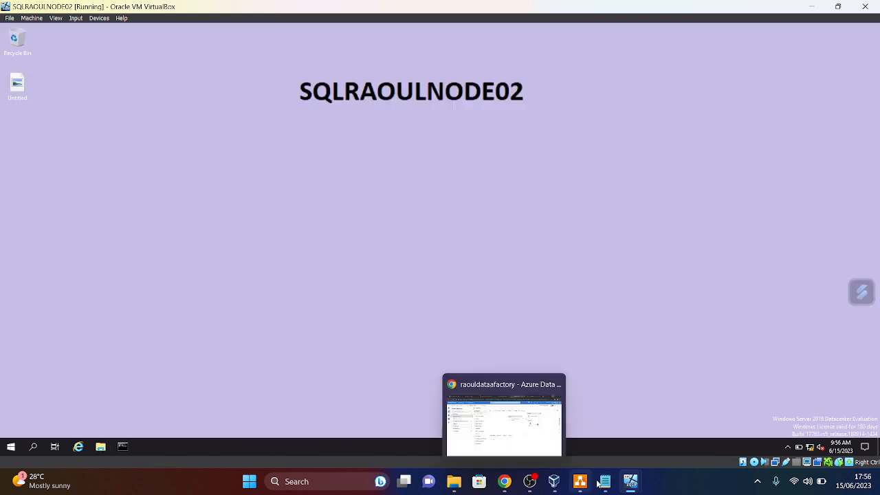
- On SQLRAOULNODE01, view Local Server and pin Command Prompt to the taskbar
mouse_move(630, 481)
left_click(540, 445)
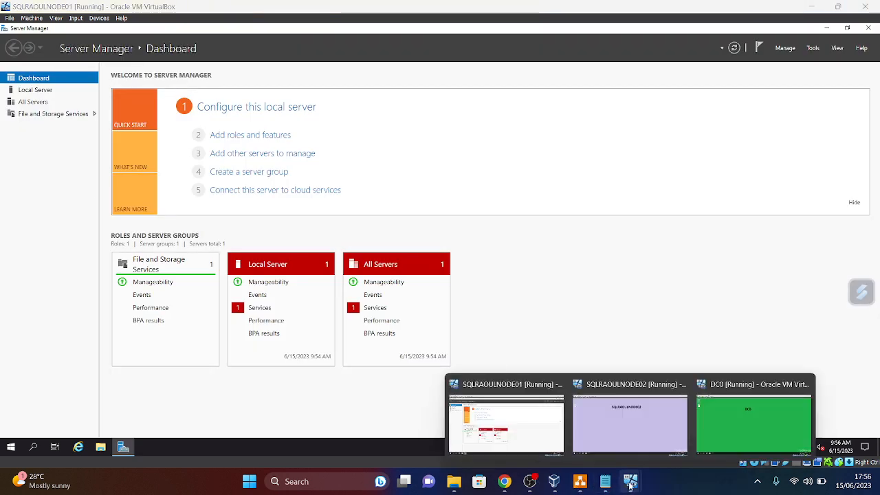
left_click(38, 91)
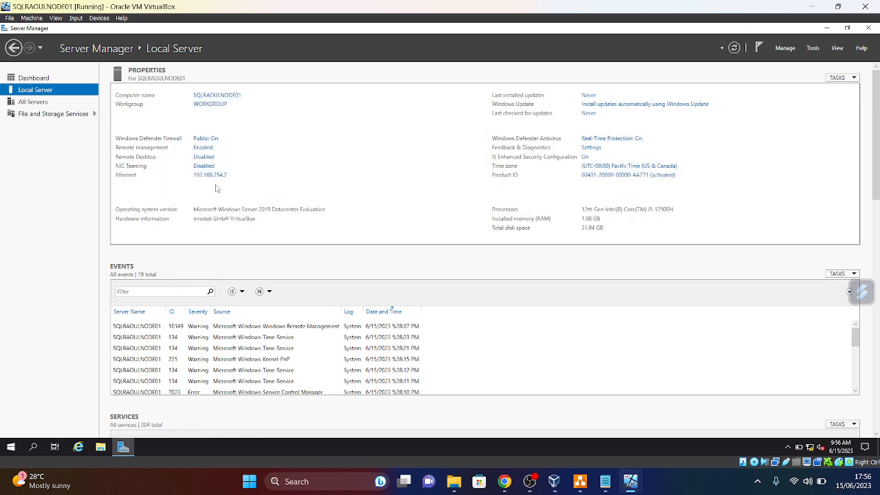
left_click(5, 447)
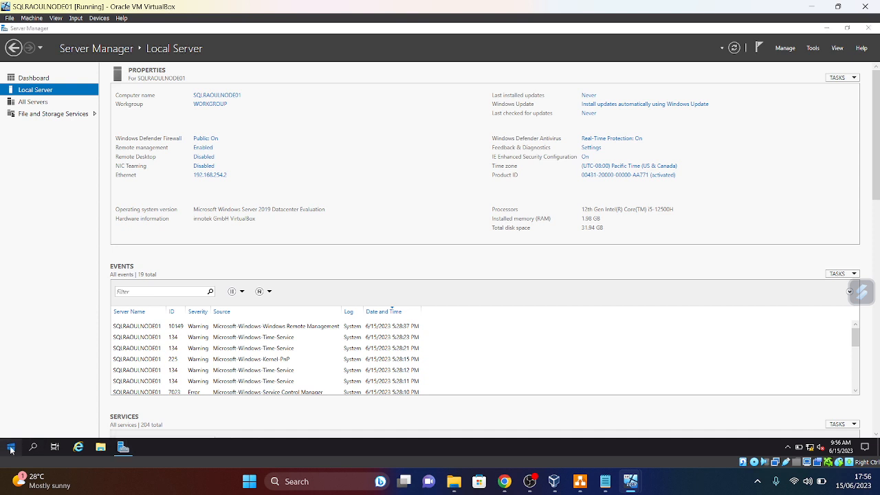
type("CMD")
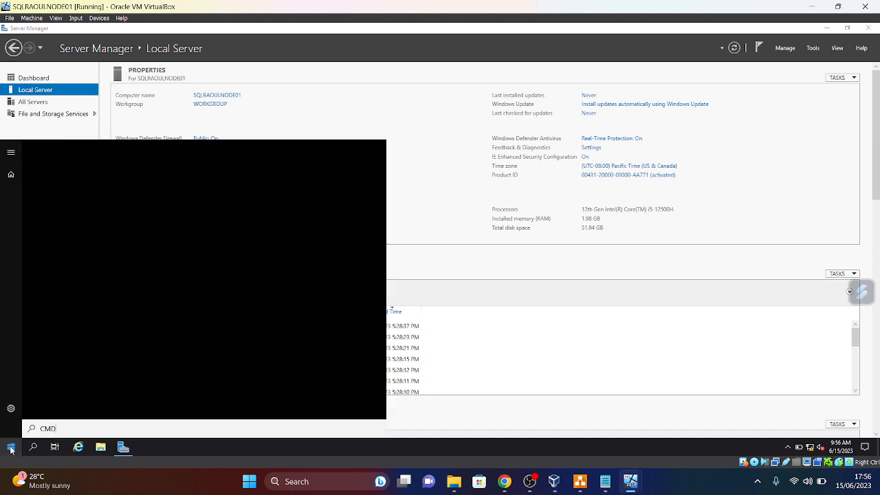
right_click(103, 199)
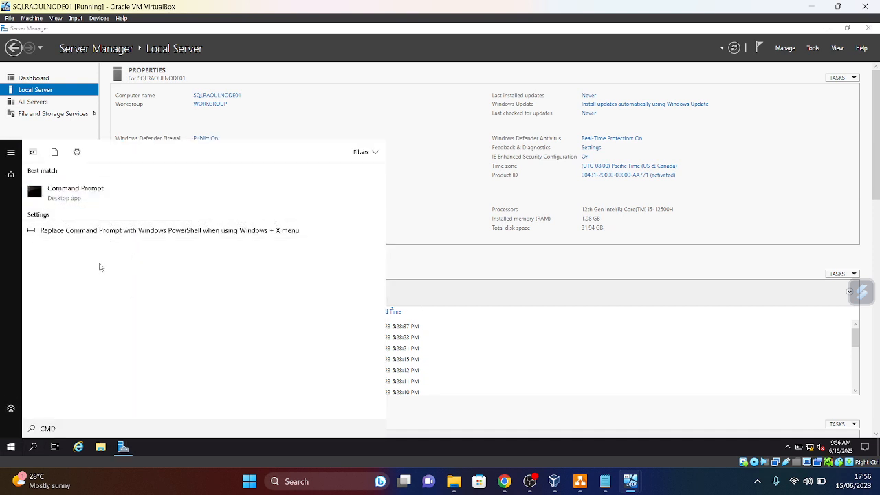
left_click(135, 271)
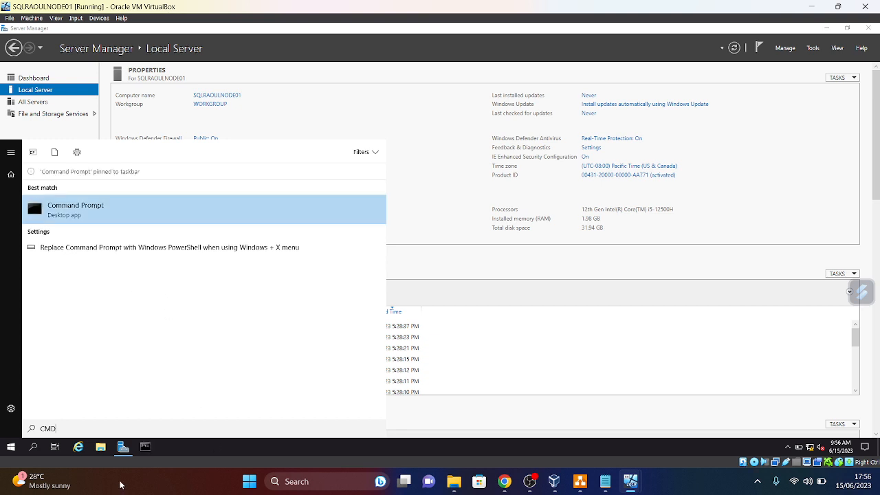
- Run ipconfig confirming 192.168.254.2 and gateway 192.168.254.1, then close both windows
left_click(152, 447)
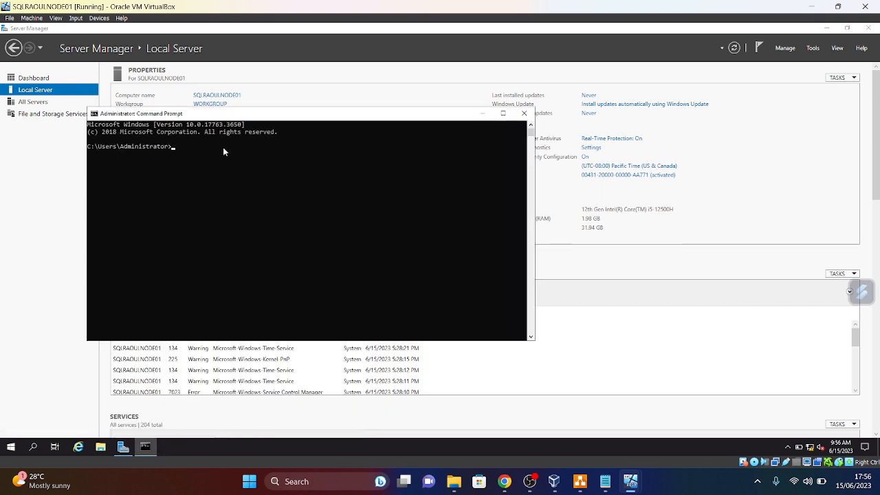
type("ipconfig")
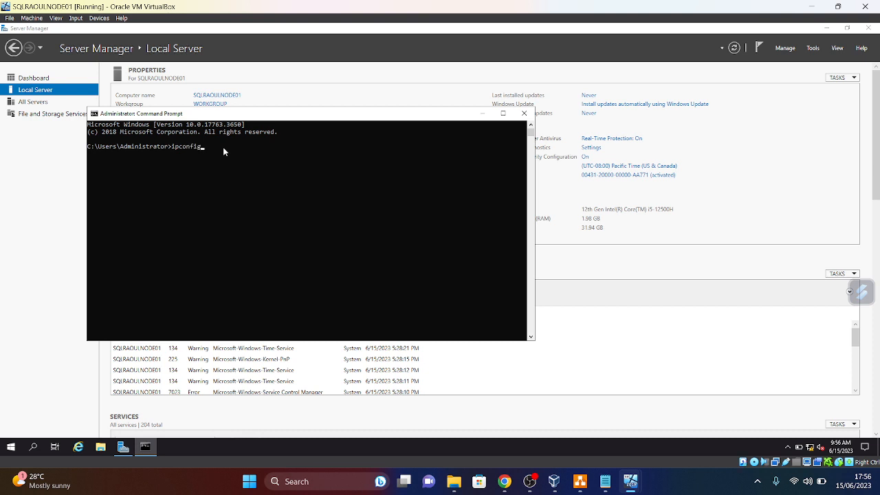
key("Return")
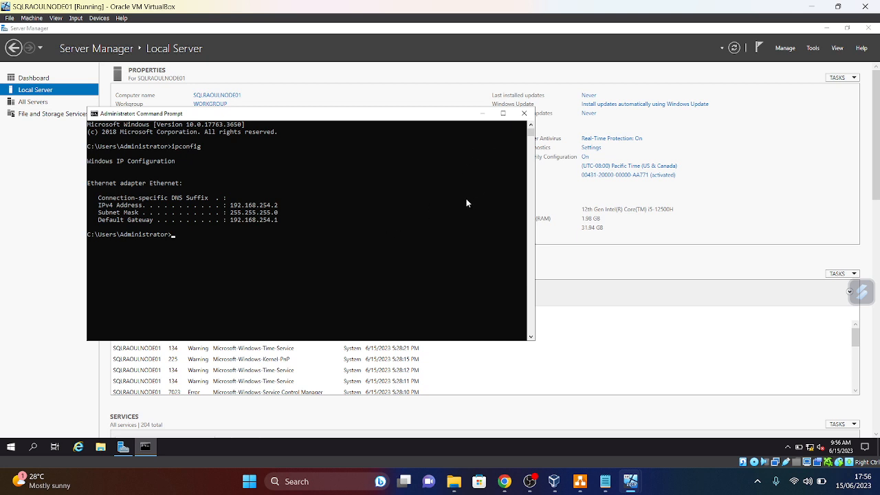
left_click(524, 114)
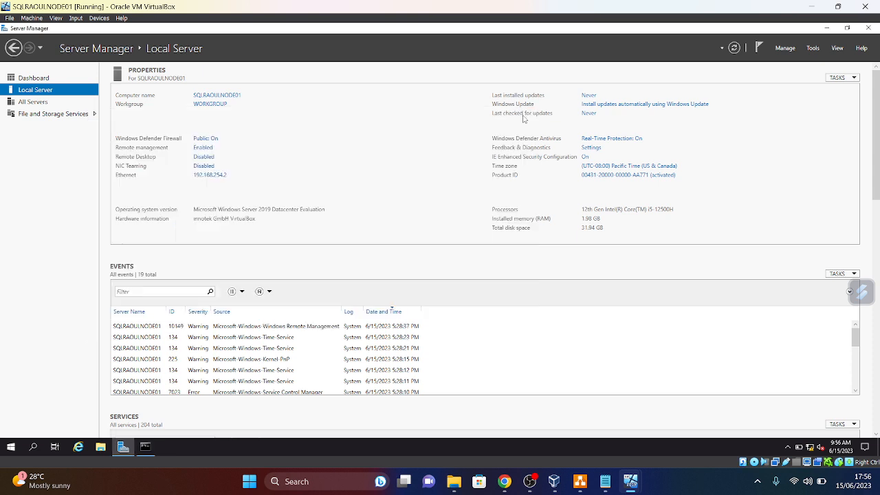
left_click(869, 29)
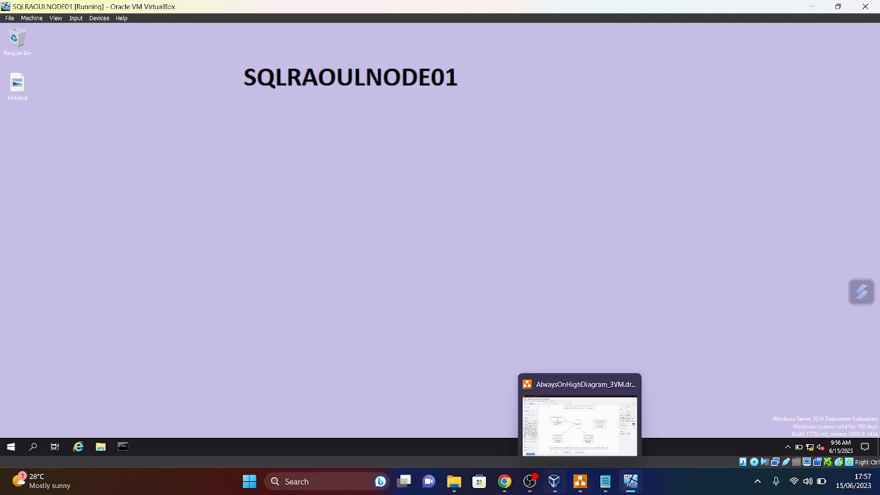
- Add a 'Step 3' heading below Step 2 in the AG setup plan
left_click(605, 482)
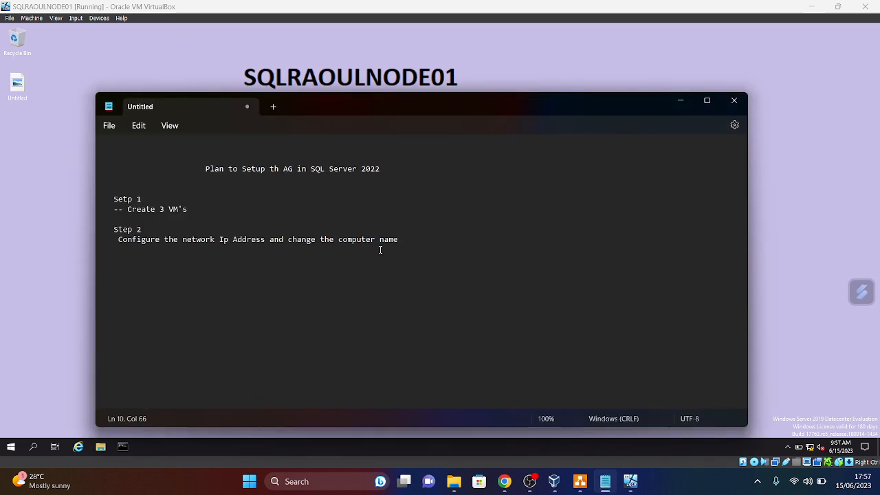
key("Return")
key("Return")
type("Ste")
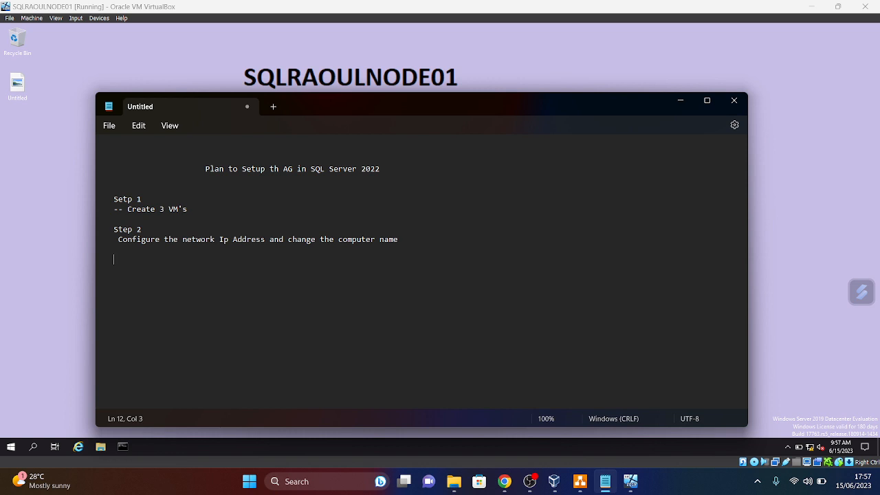
type("p 3")
left_click(579, 485)
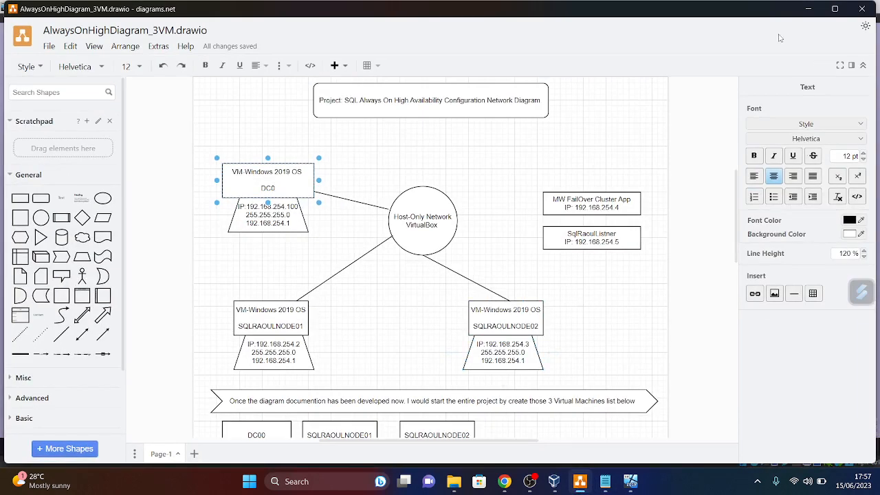
left_click(807, 8)
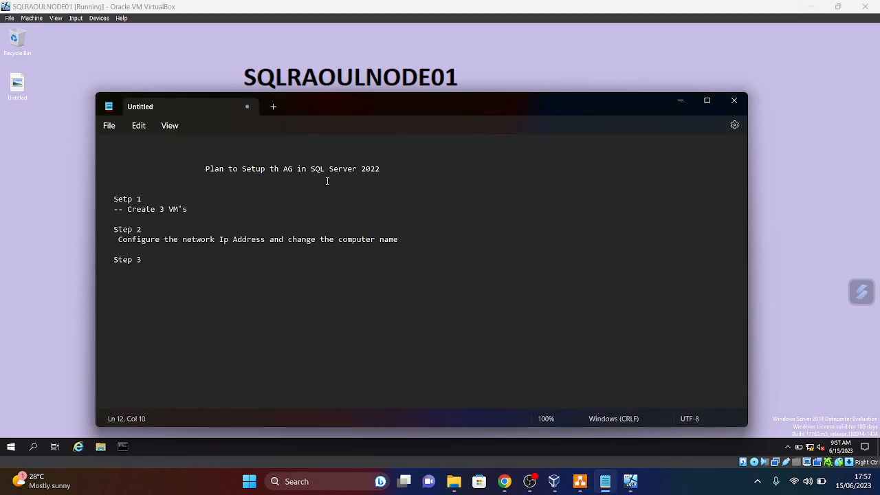
- Under Step 3, write 'ON the VM DC0/ intall the ADCS and the DNS'
key("Return")
type("on")
key("BackSpace")
key("BackSpace")
key("BackSpace")
type("ON the VM dc")
key("BackSpace")
key("BackSpace")
key("BackSpace")
type("DC0")
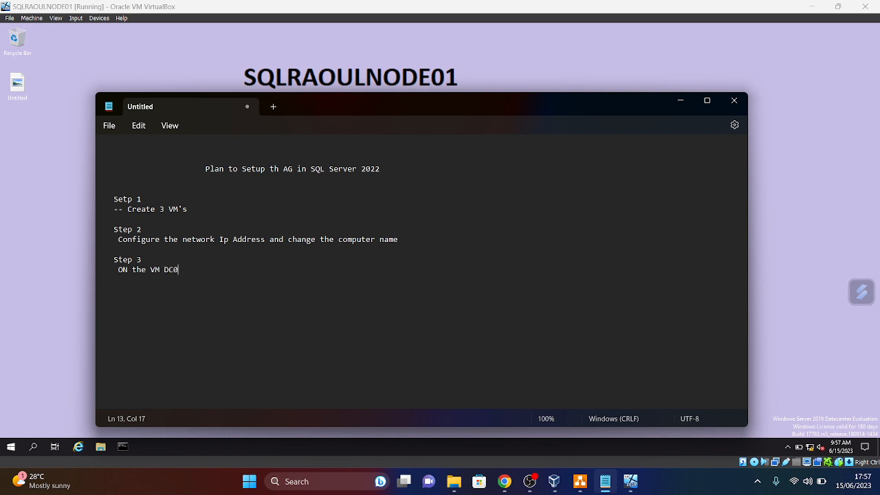
type("1")
key("BackSpace")
type("VM DC0/ intall the AD")
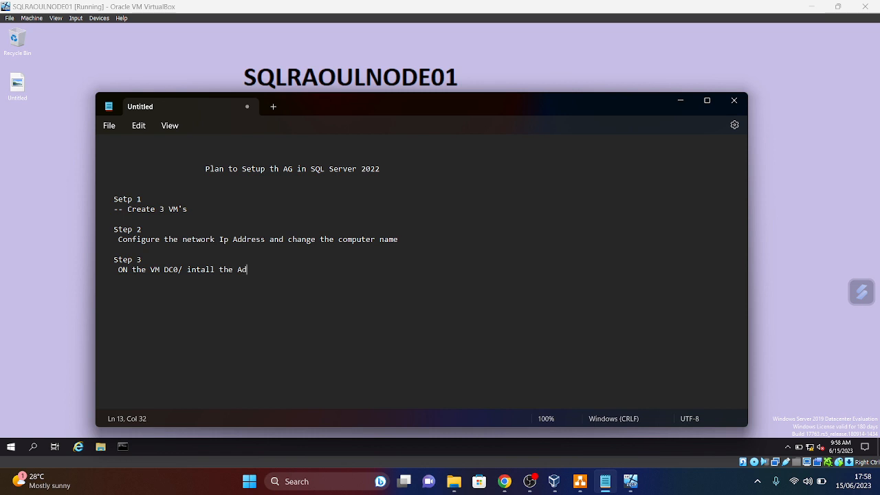
key("BackSpace")
type("DC S and the DNS")
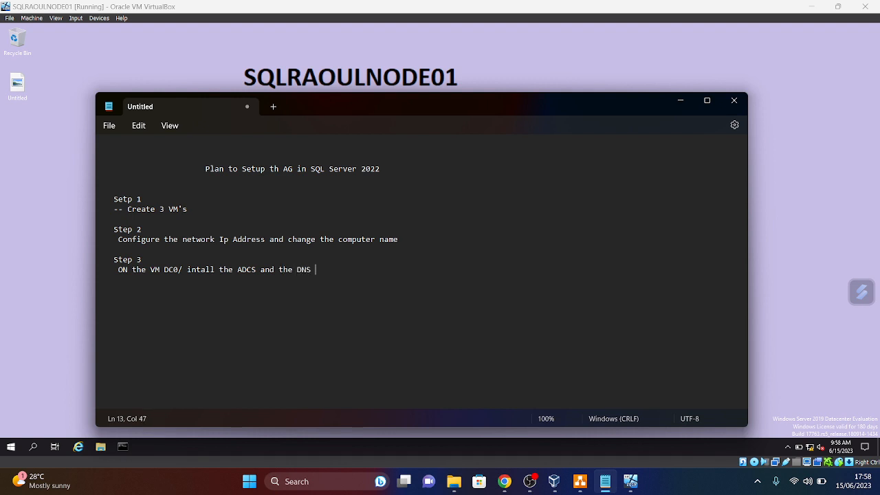
- Review the network diagram, then show VirtualBox Manager's Host-only Networks list (192.168.56.1/24)
left_click(682, 104)
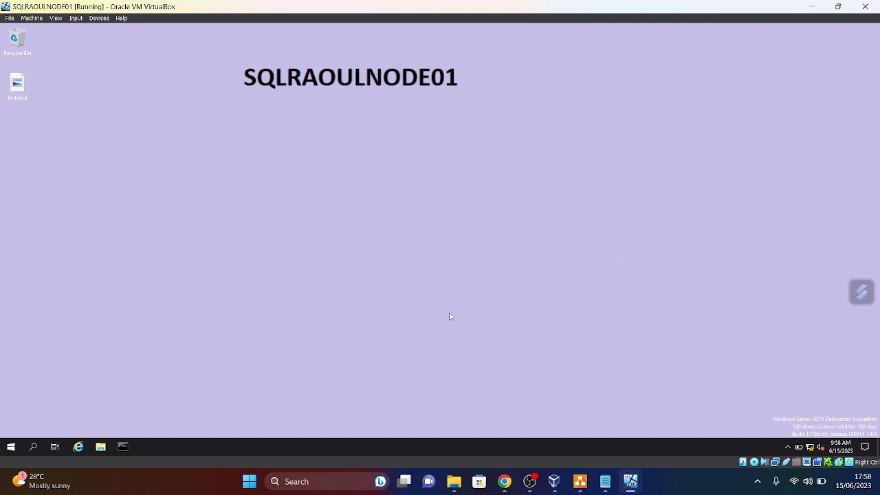
mouse_move(581, 486)
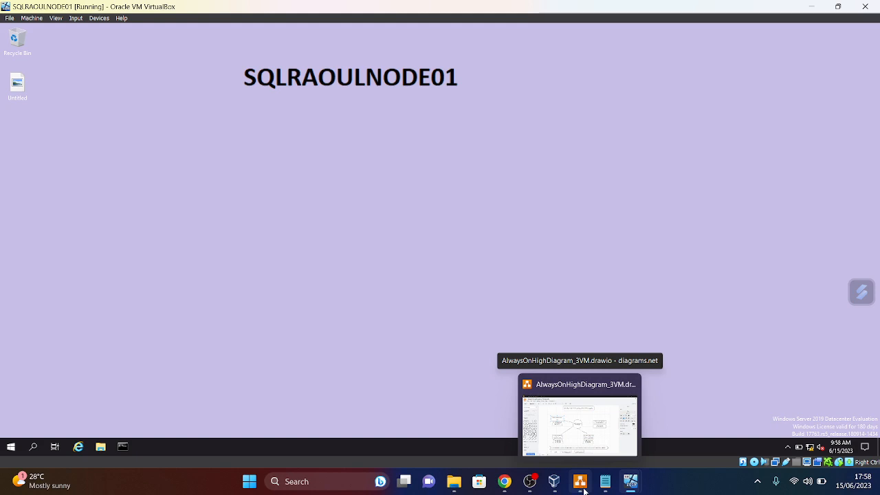
left_click(581, 481)
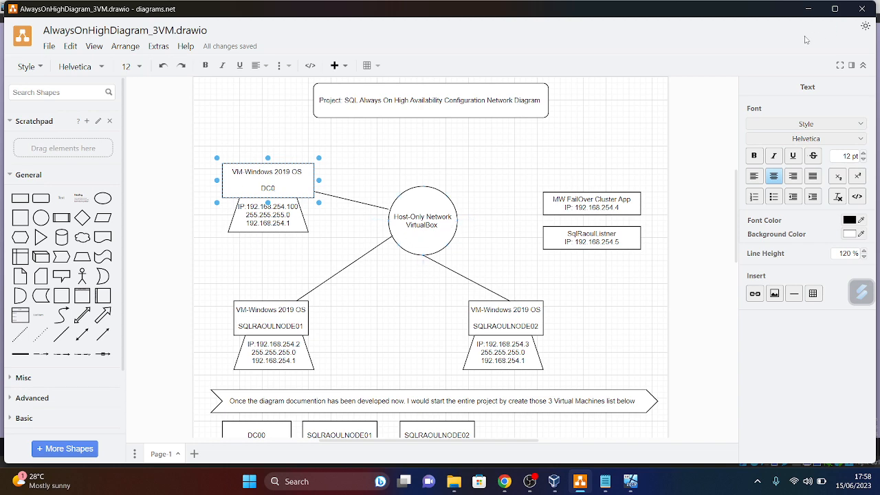
left_click(809, 9)
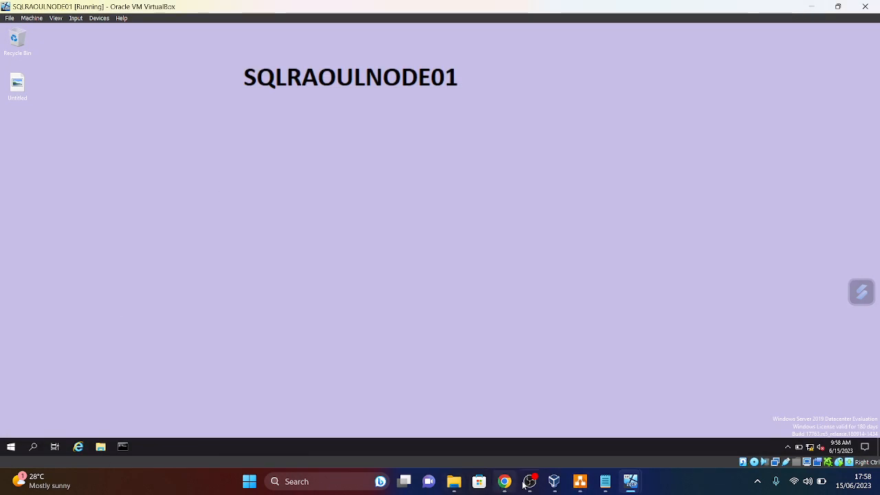
left_click(555, 482)
left_click(39, 40)
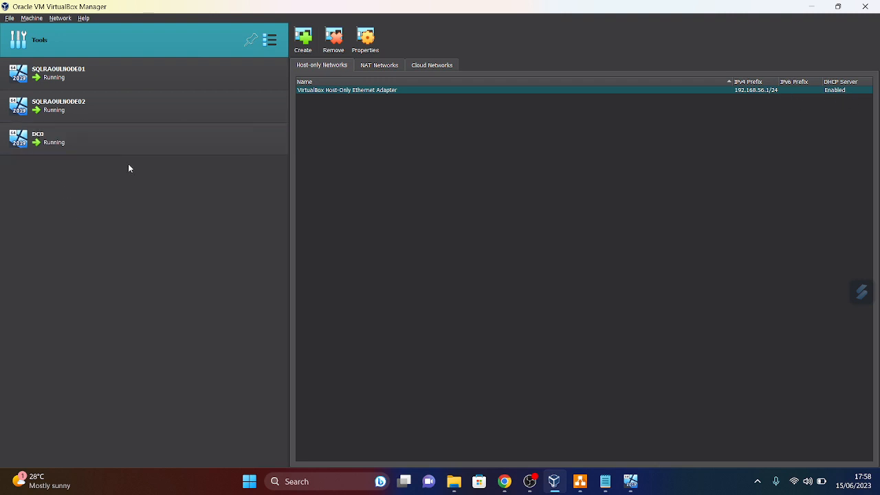
- Attach DC0's network adapter to Host-only Adapter and save, then select SQLRAOULNODE02's settings
left_click(82, 143)
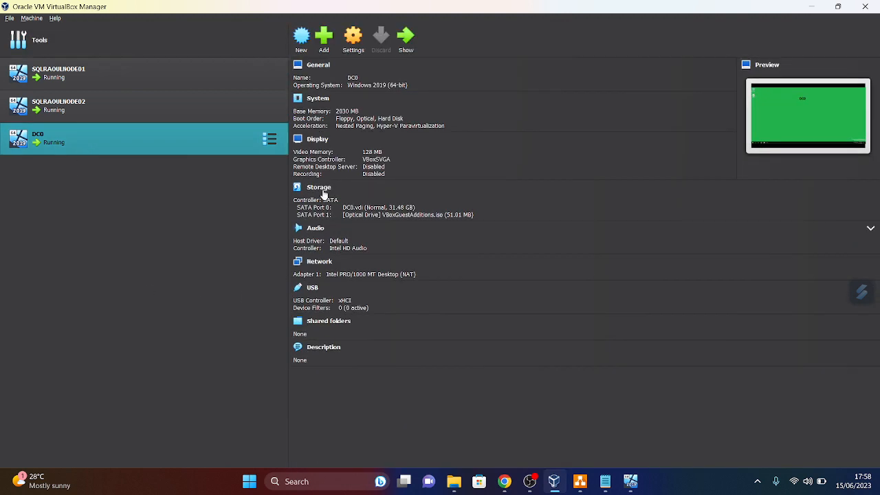
left_click(352, 39)
left_click(313, 224)
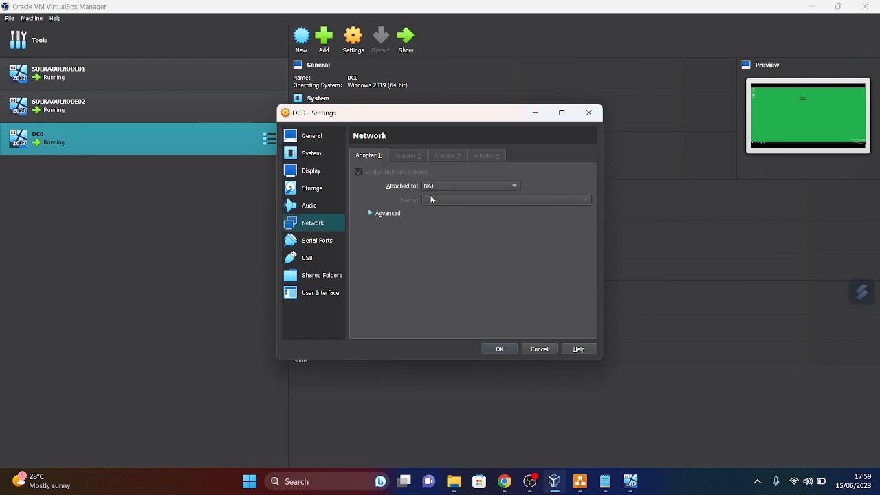
left_click(514, 186)
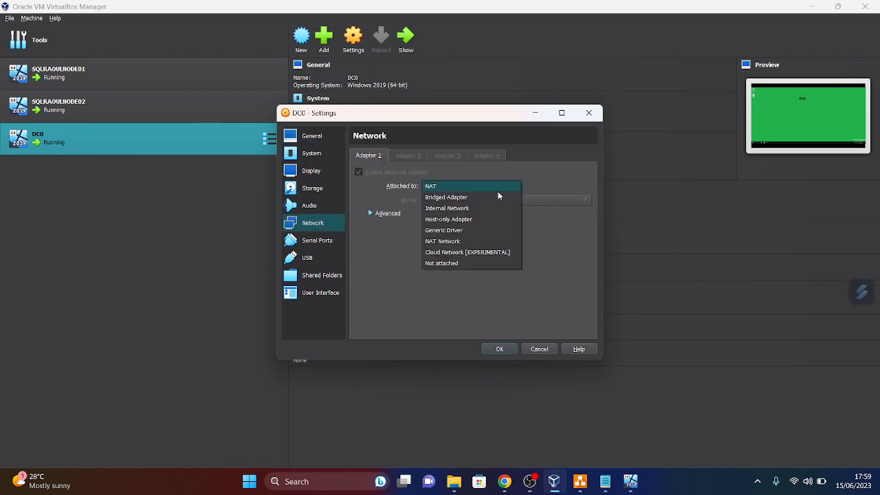
left_click(439, 220)
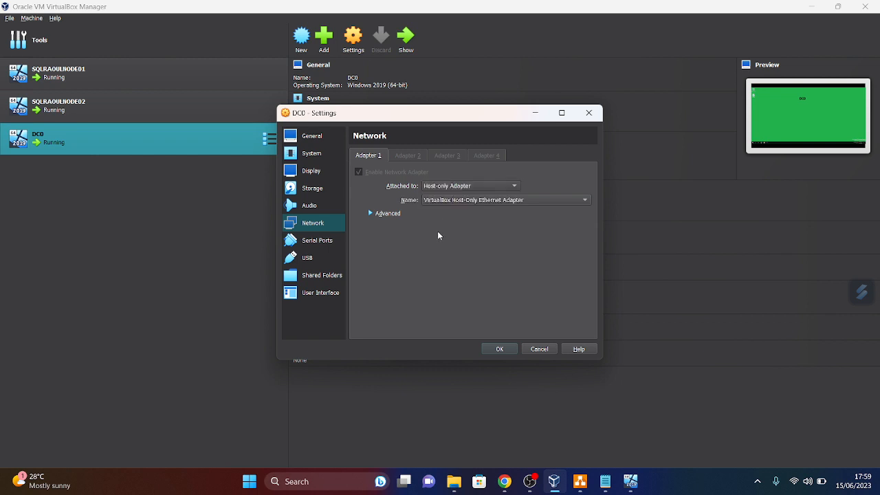
left_click(499, 349)
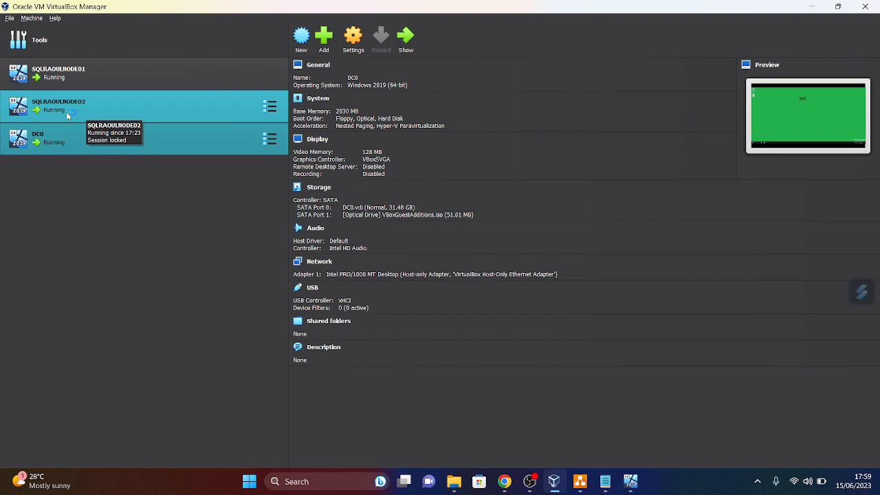
left_click(86, 110)
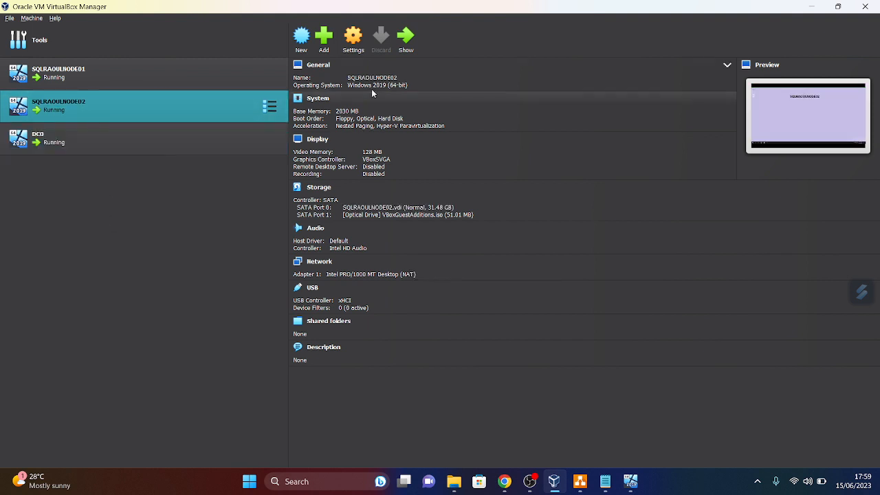
left_click(353, 38)
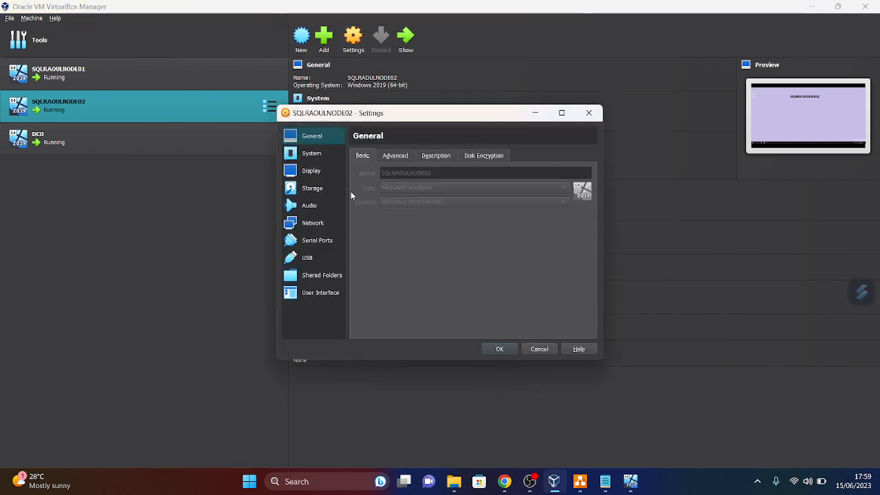
- Attach SQLRAOULNODE02's and SQLRAOULNODE01's network adapters to Host-only Adapter
left_click(317, 226)
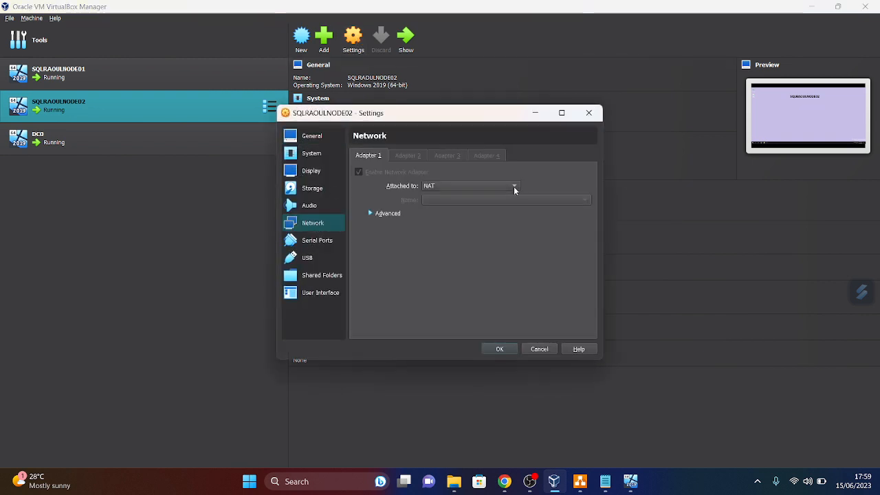
left_click(514, 187)
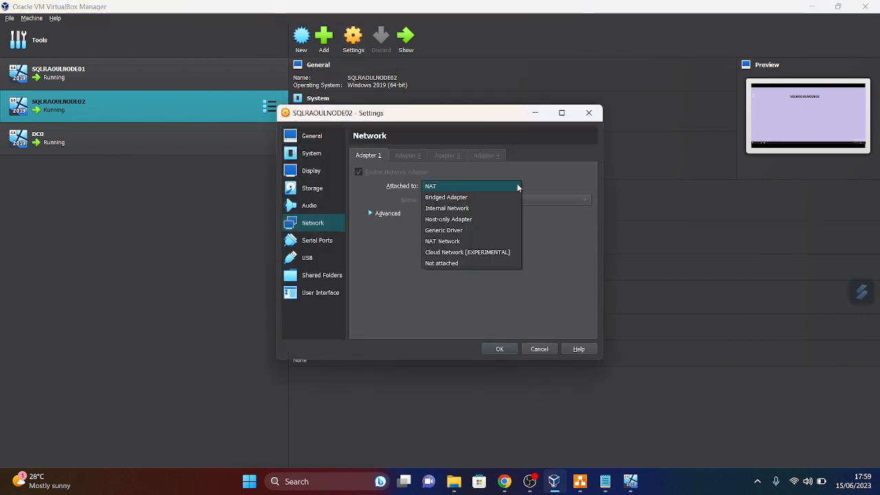
left_click(448, 219)
left_click(500, 349)
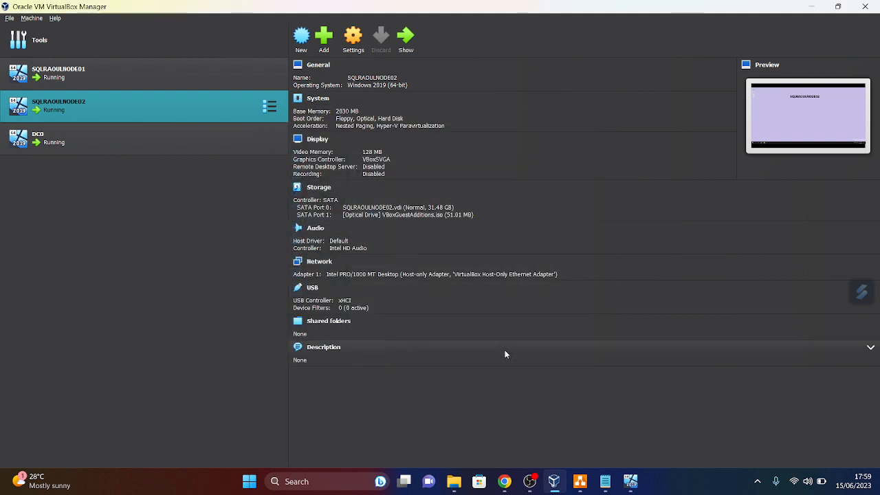
left_click(69, 77)
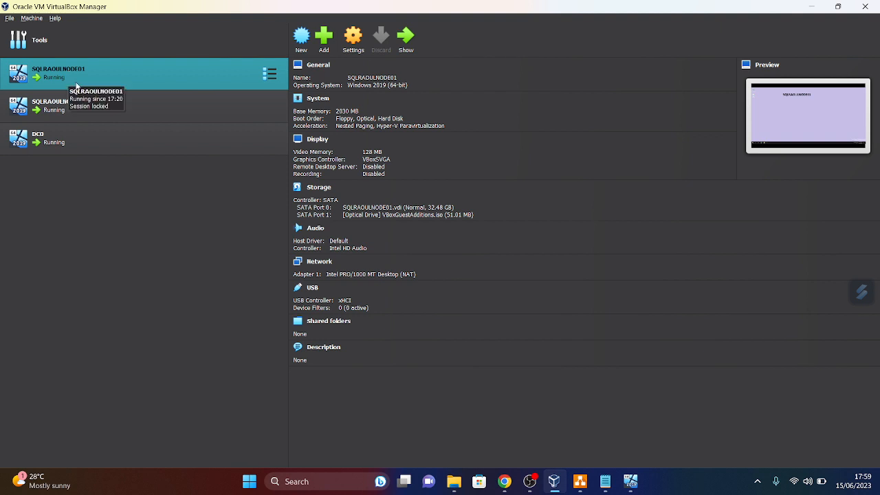
left_click(354, 40)
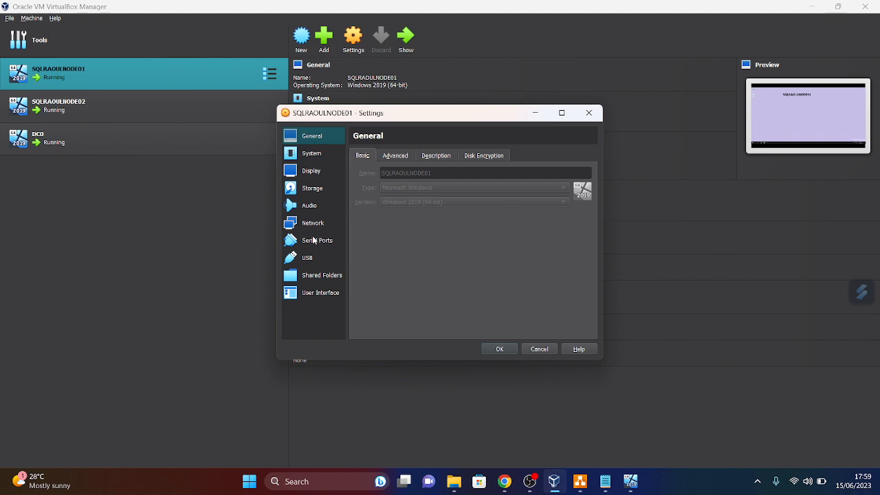
left_click(312, 224)
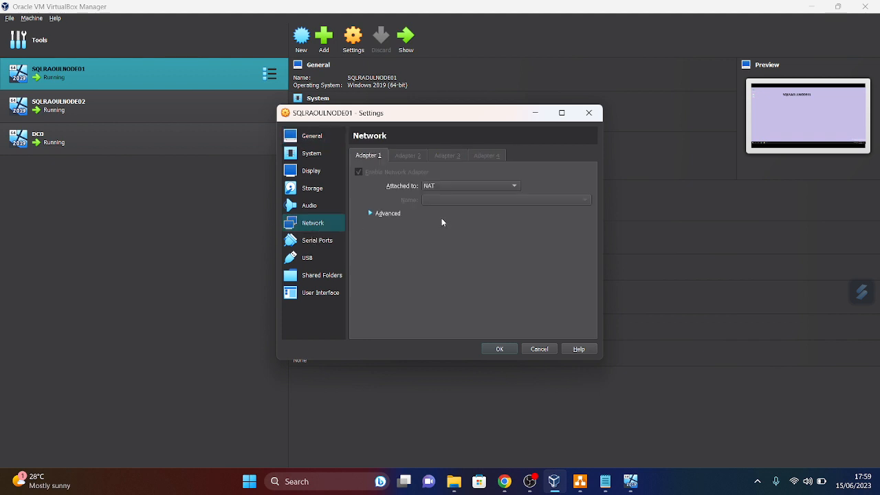
left_click(514, 187)
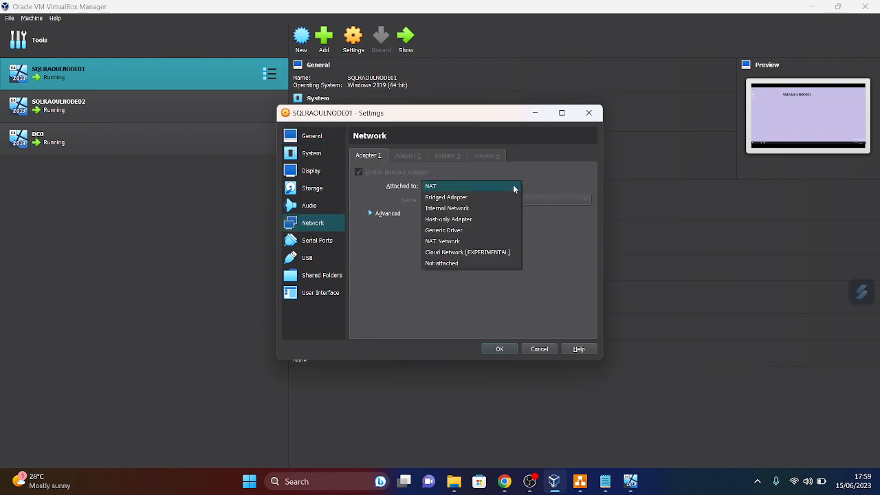
left_click(444, 222)
left_click(507, 350)
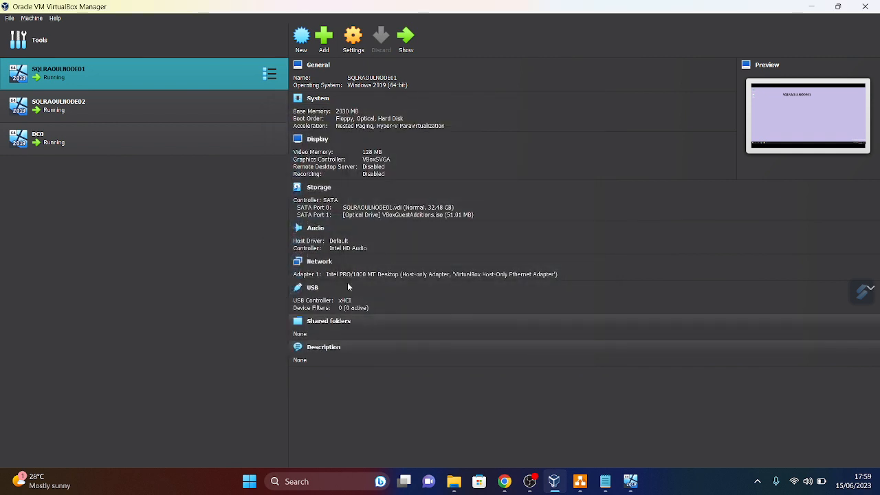
- Confirm DC0's network adapter is attached to Host-only Adapter, closing without changes
left_click(85, 143)
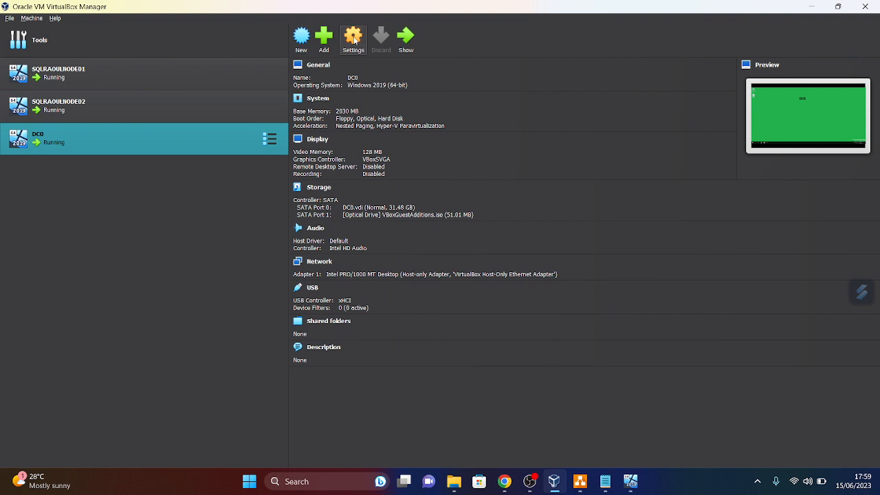
left_click(320, 223)
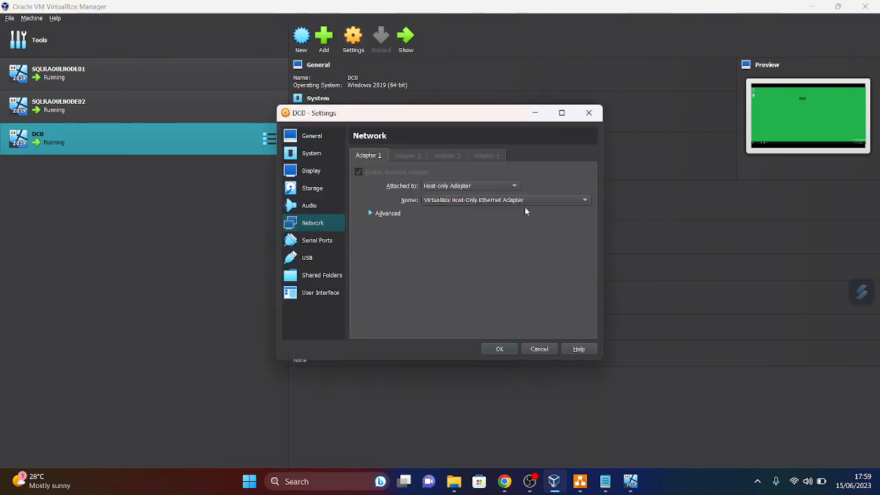
left_click(588, 112)
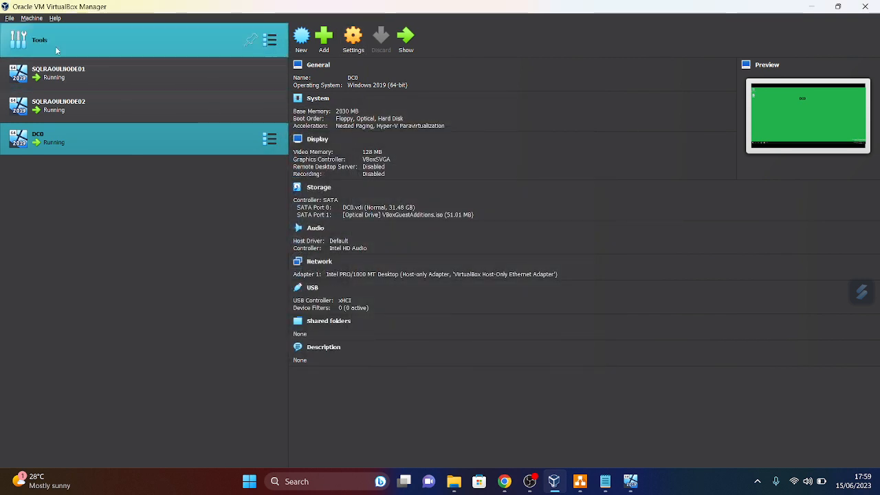
- On SQLRAOULNODE01, run ipconfig (192.168.254.2) and ping 192.168.254.100, which times out, then close Command Prompt
left_click(865, 7)
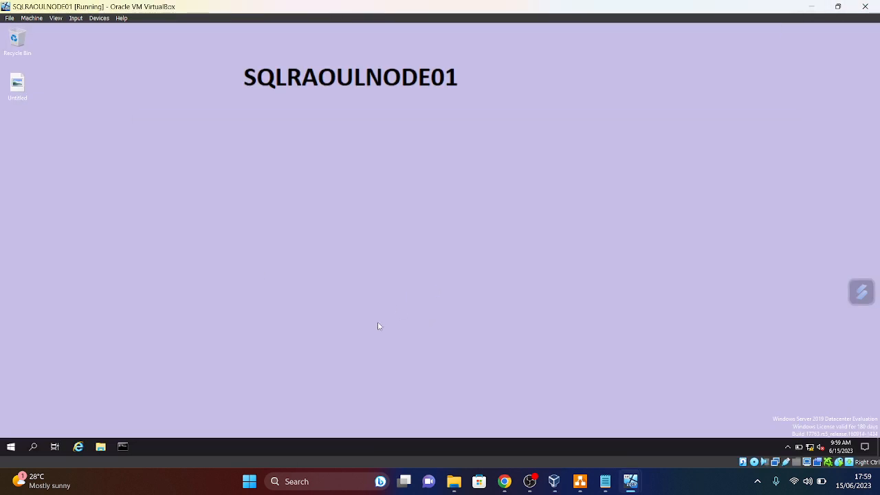
left_click(123, 446)
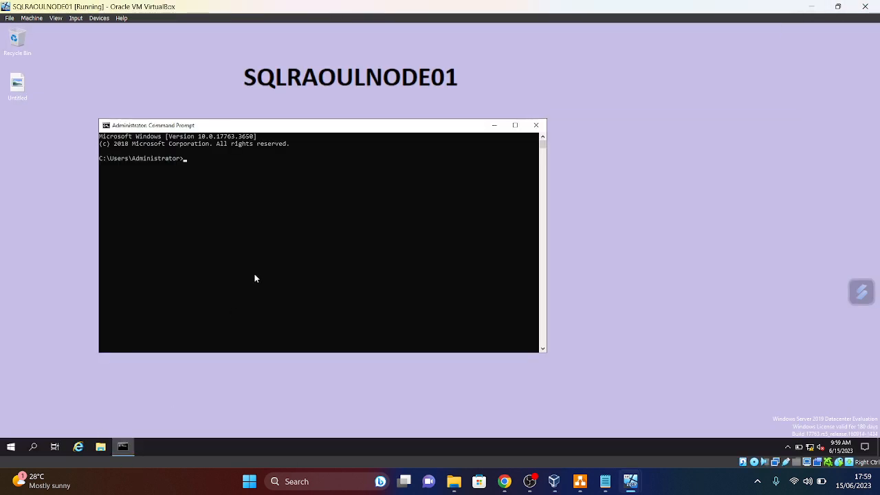
type("ipconfig")
key("Return")
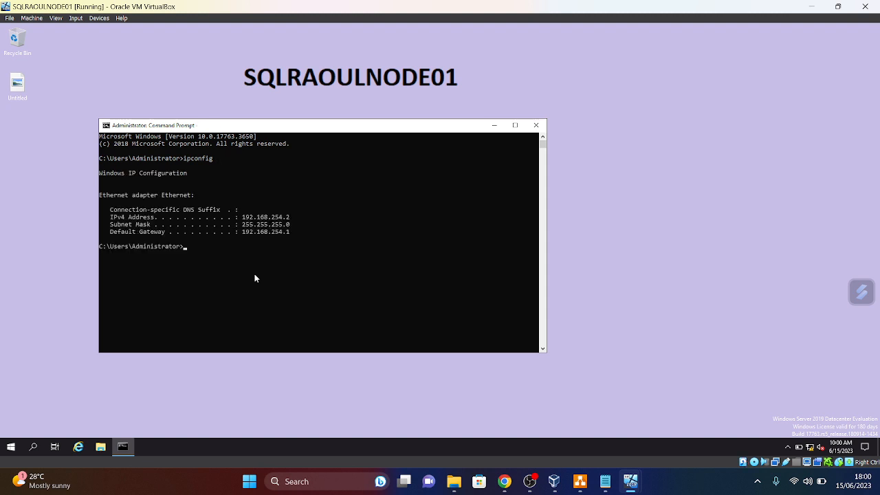
type("ping 192.168.")
type("100")
key("Return")
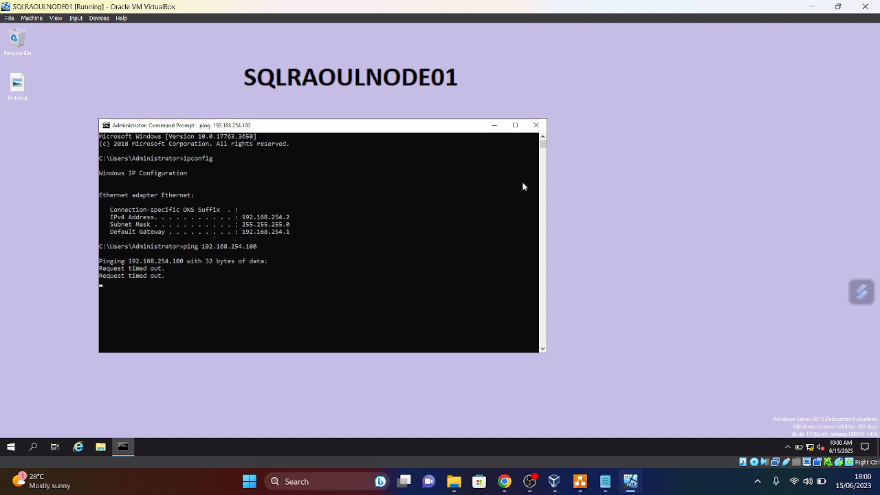
left_click(536, 126)
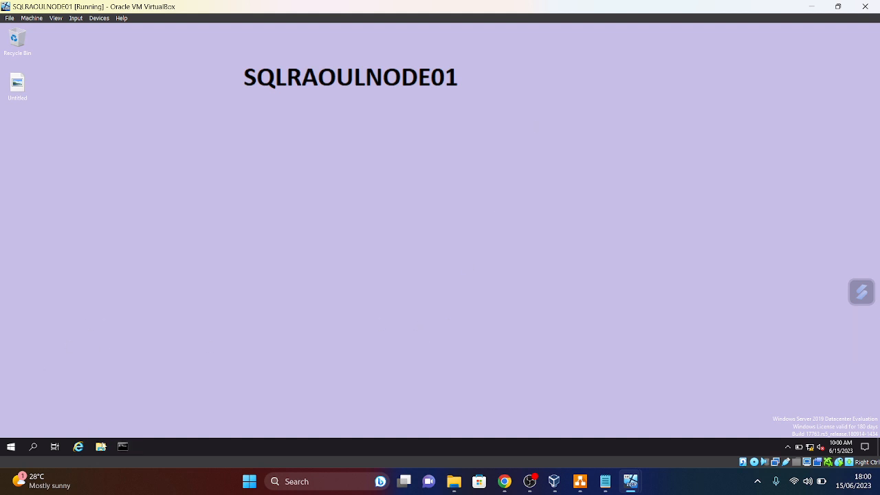
- Rerun ipconfig and ping 192.168.254.100 in a fresh Command Prompt; it still times out, then close it
left_click(122, 447)
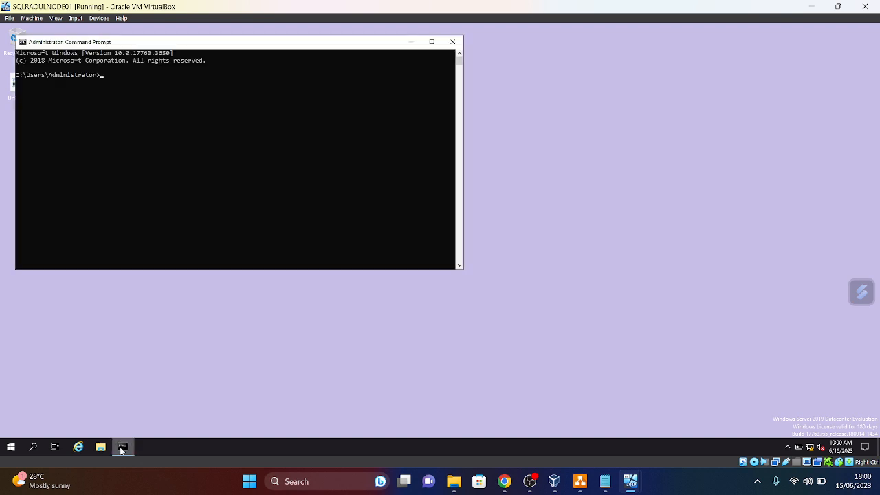
type("pi")
type("s")
key("BackSpace")
key("BackSpace")
type("ipconfig")
key("Return")
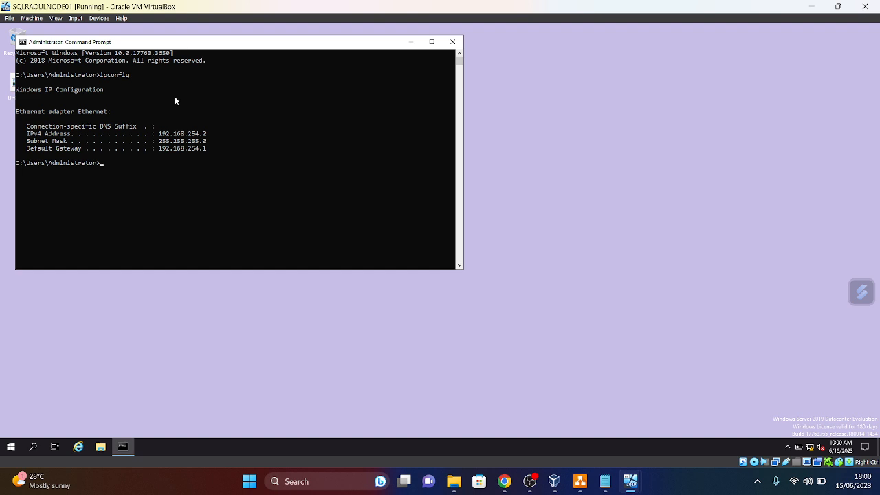
type("ping 192.168.254.100")
key("Return")
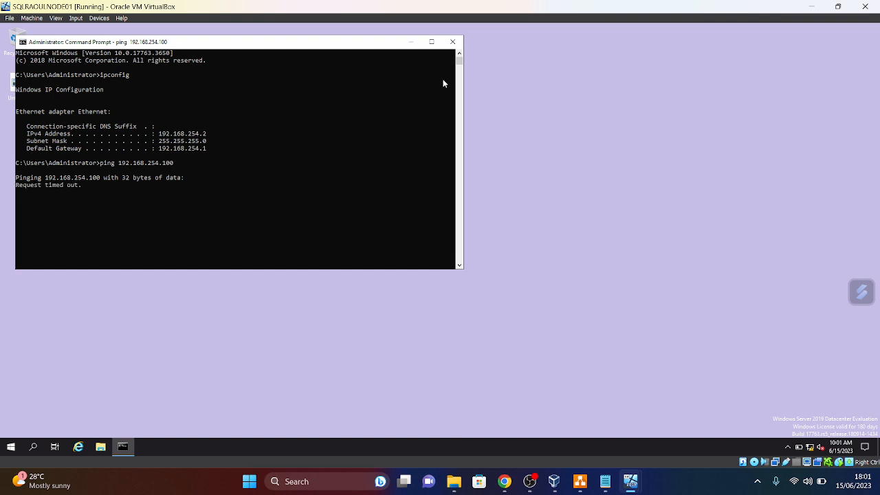
left_click(453, 43)
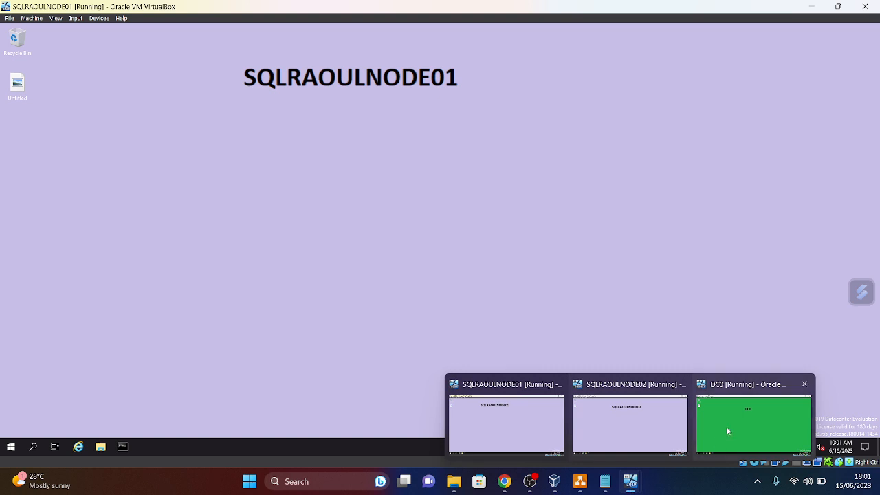
- Switch to DC0, launch Server Manager from the Start menu, and open its Manage menu
mouse_move(627, 487)
left_click(722, 424)
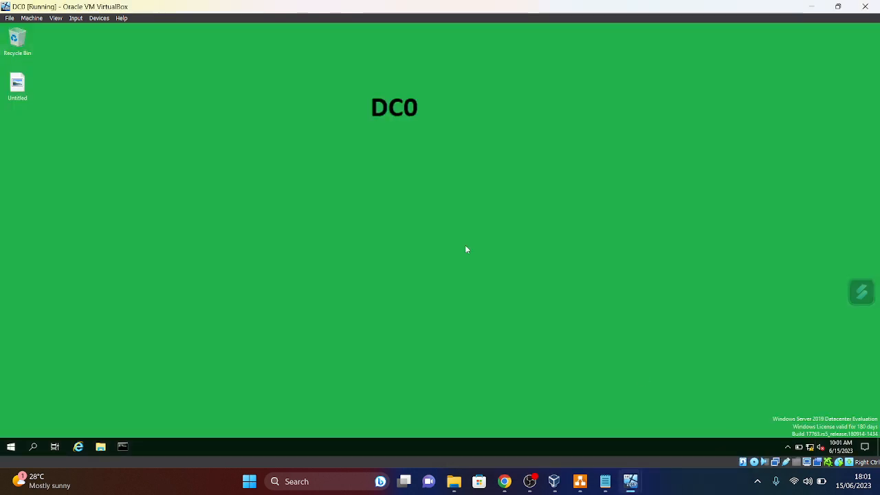
left_click(11, 447)
left_click(183, 205)
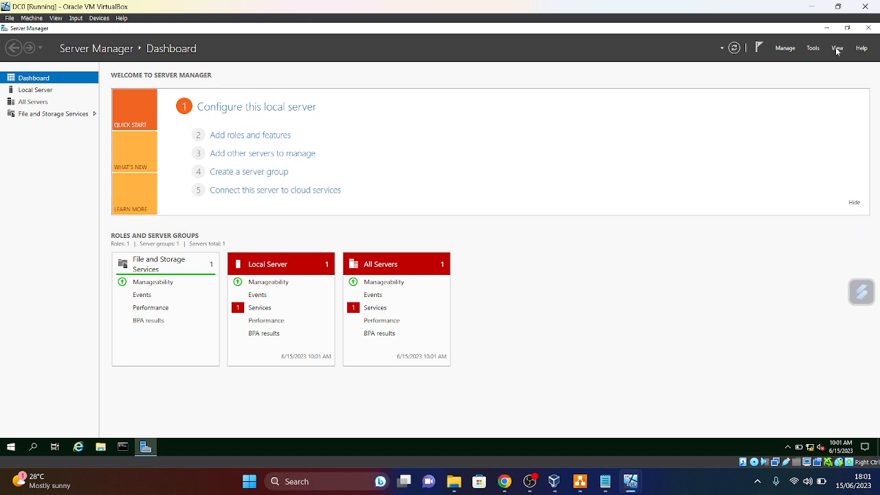
left_click(789, 49)
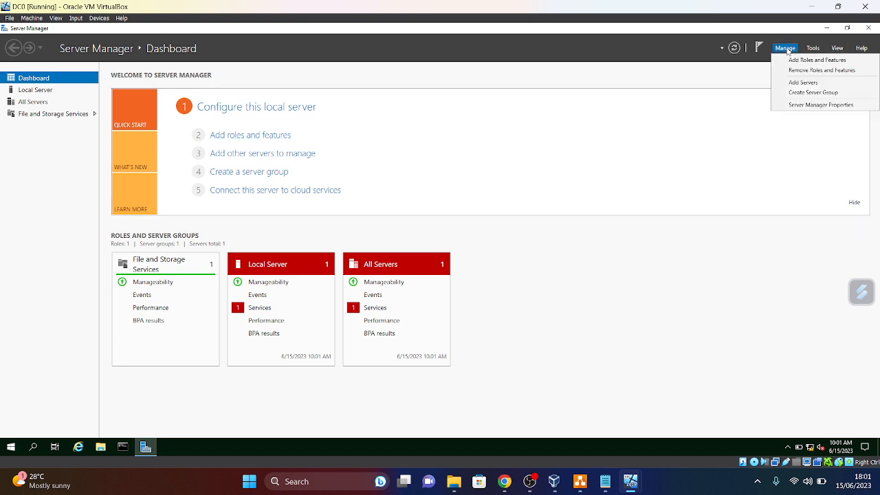
- In Add Roles and Features for DC0, select Active Directory Domain Services and DNS Server with their required features
left_click(238, 137)
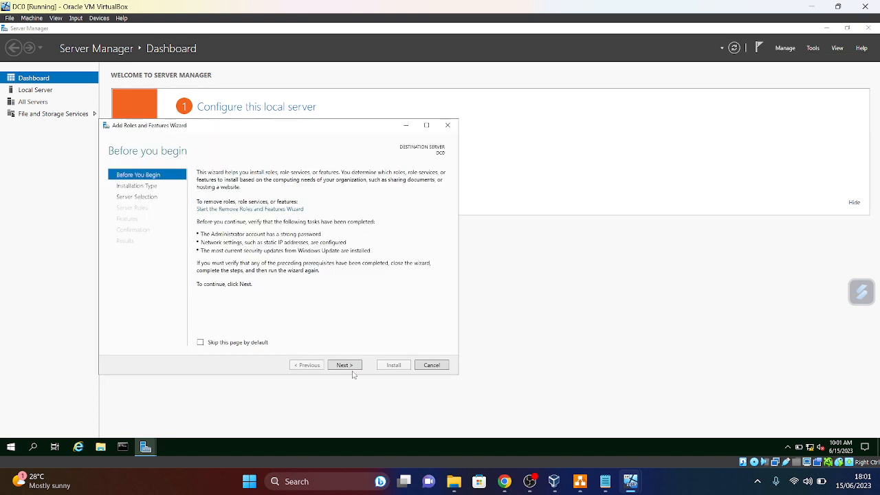
left_click(354, 368)
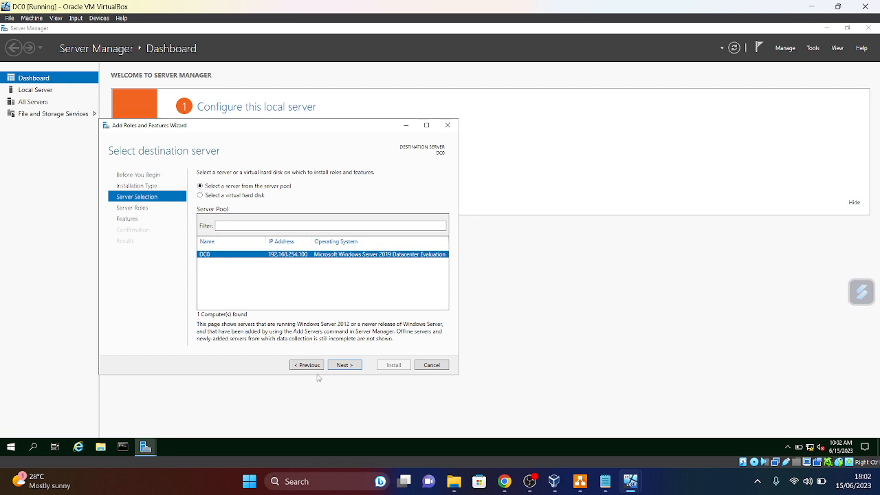
left_click(344, 365)
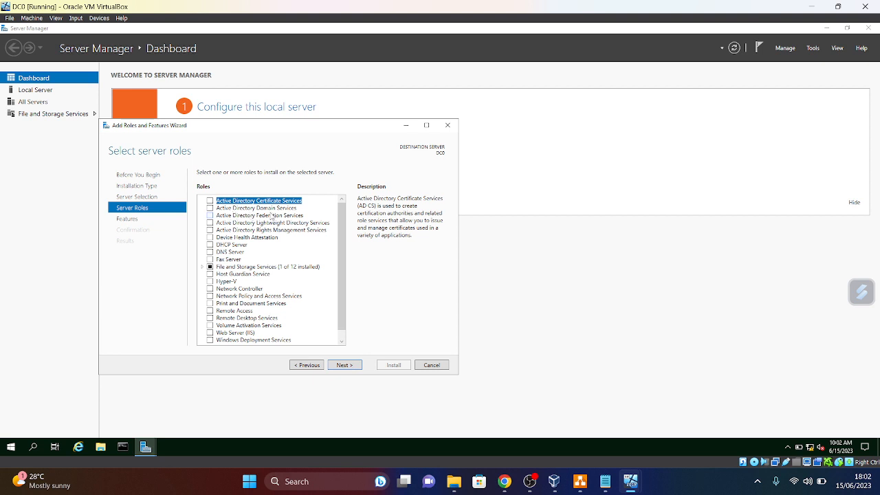
left_click(210, 207)
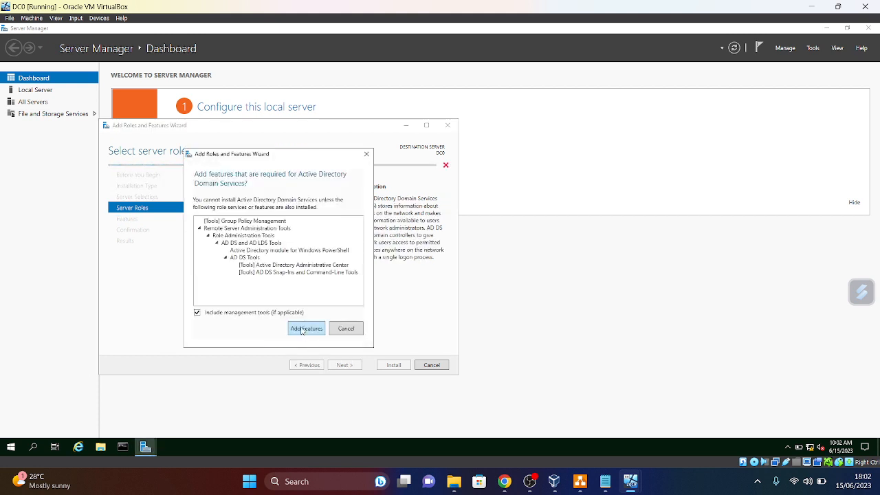
left_click(306, 328)
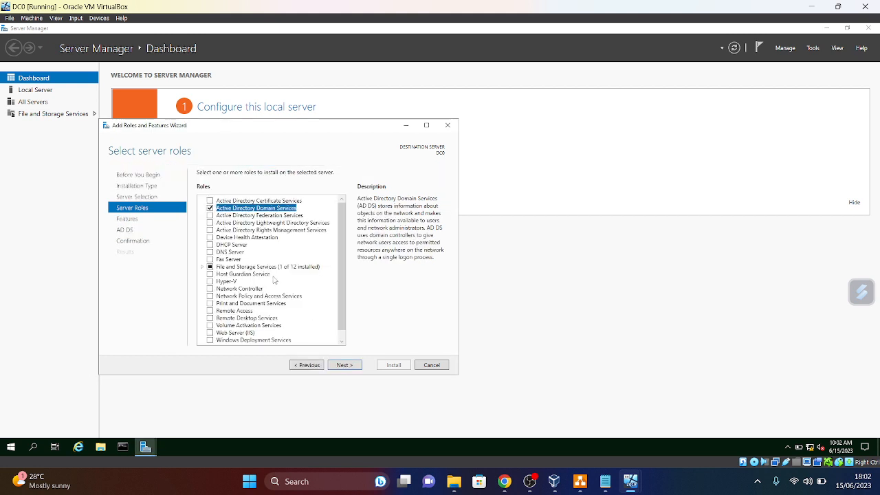
left_click(210, 251)
left_click(306, 324)
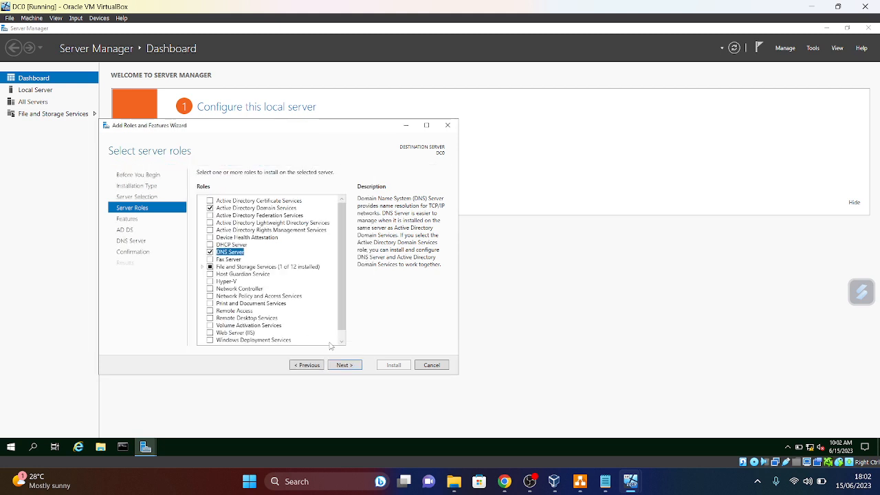
- Keep default features, continue past the AD DS page, and start the installation
left_click(356, 365)
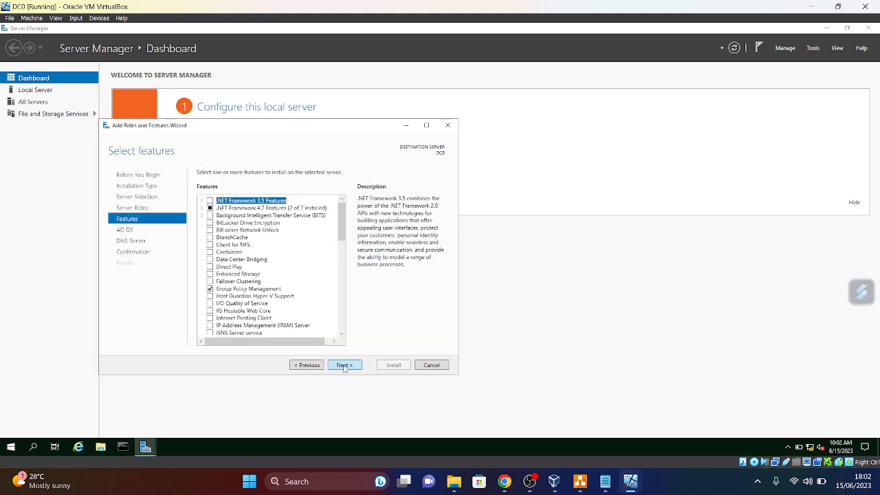
left_click(344, 367)
left_click(357, 368)
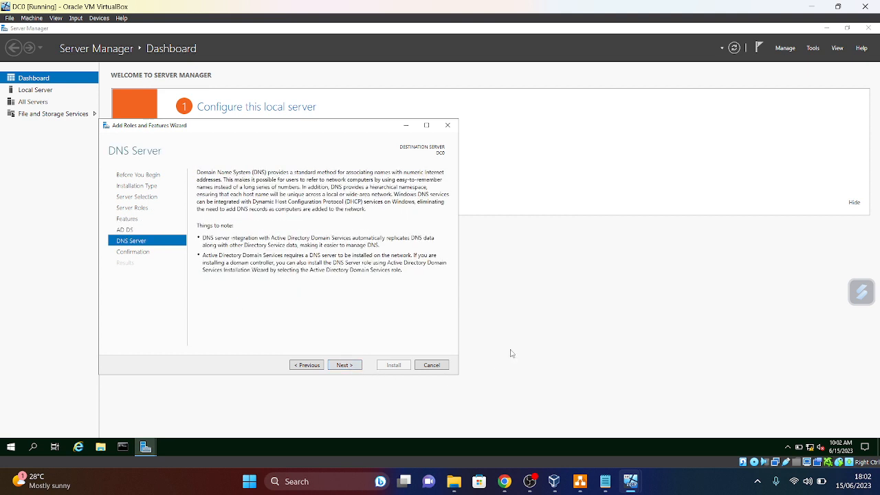
left_click(344, 369)
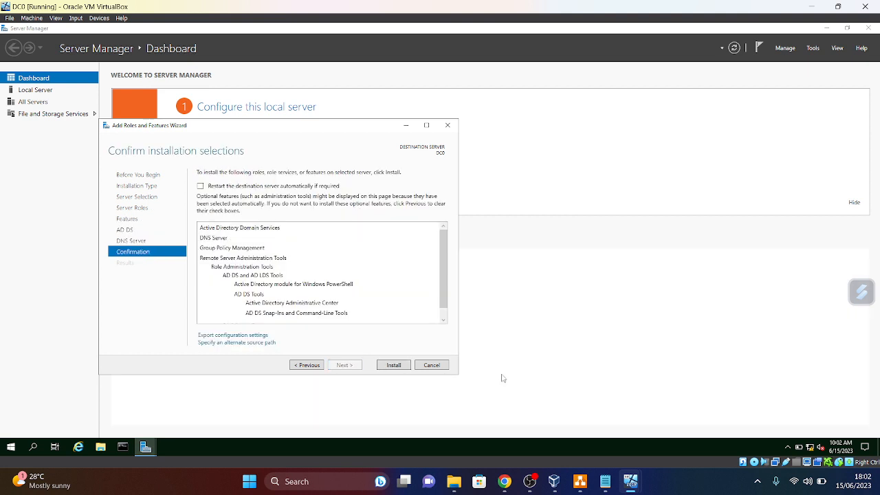
left_click(394, 366)
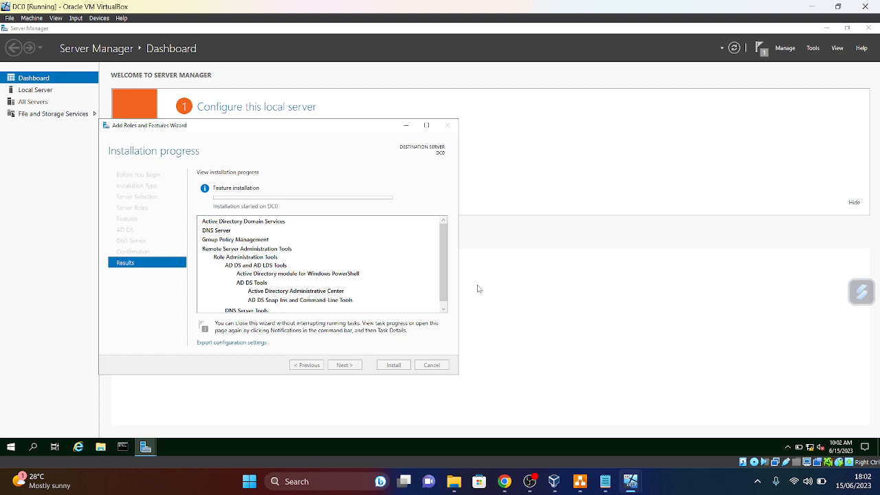
mouse_move(630, 482)
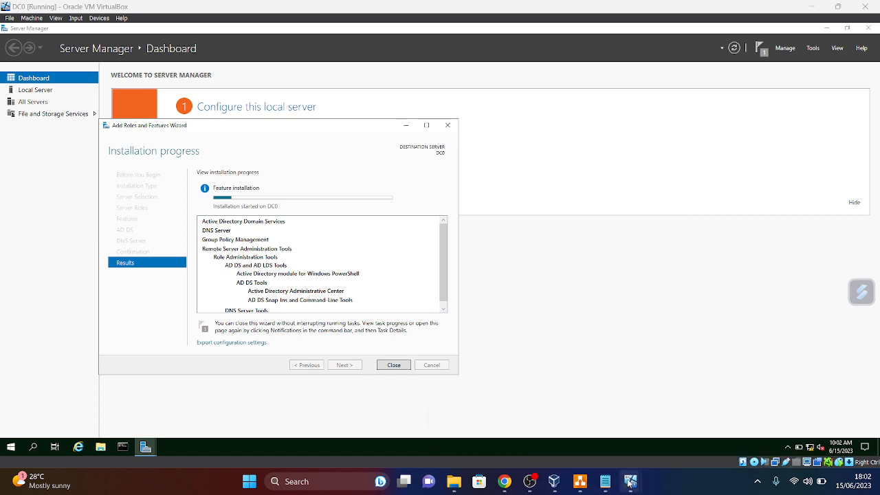
left_click(549, 431)
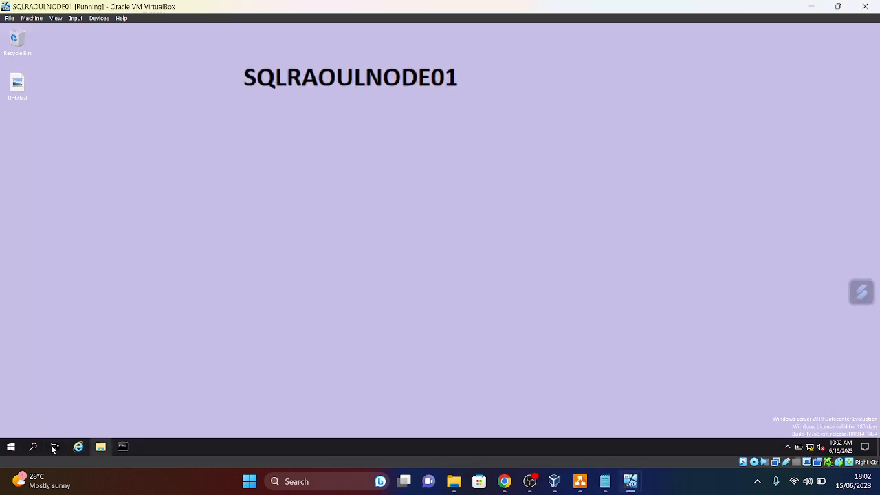
left_click(10, 447)
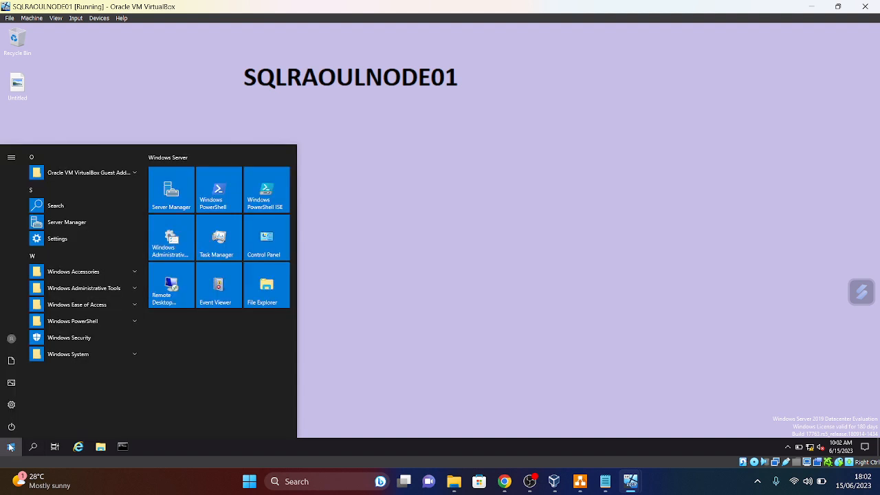
left_click(182, 199)
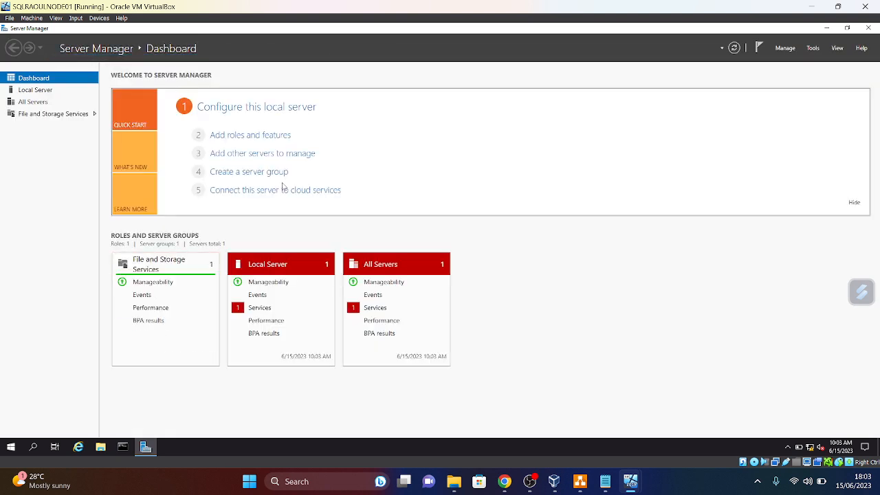
left_click(35, 90)
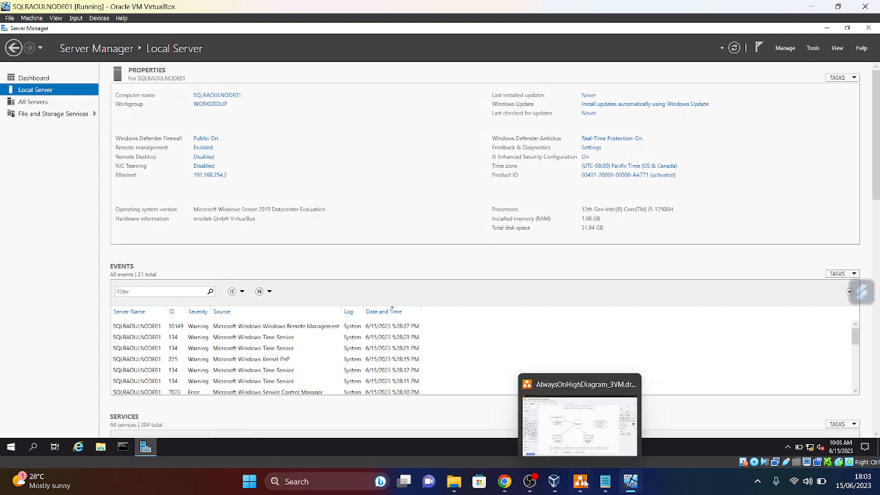
mouse_move(631, 485)
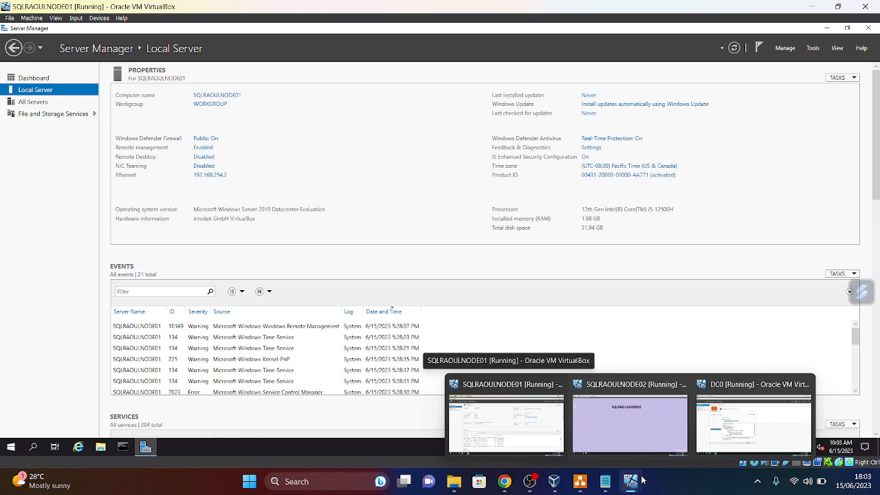
mouse_move(735, 437)
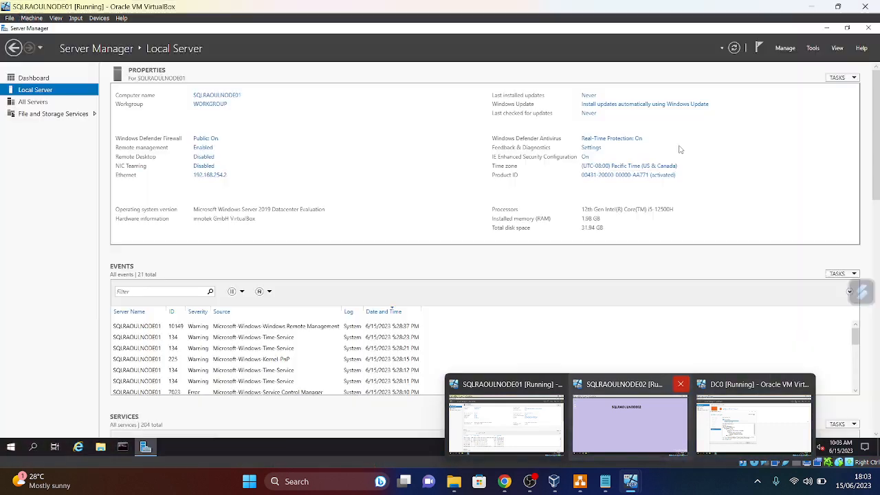
left_click(506, 421)
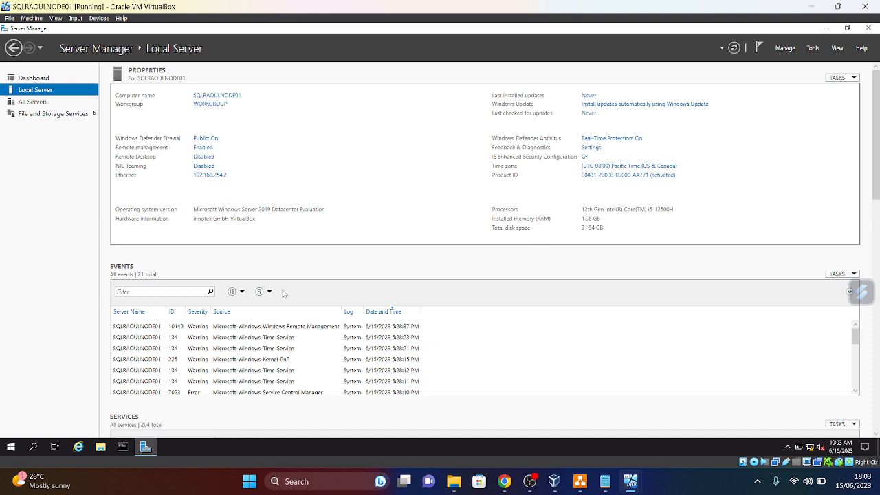
left_click(122, 447)
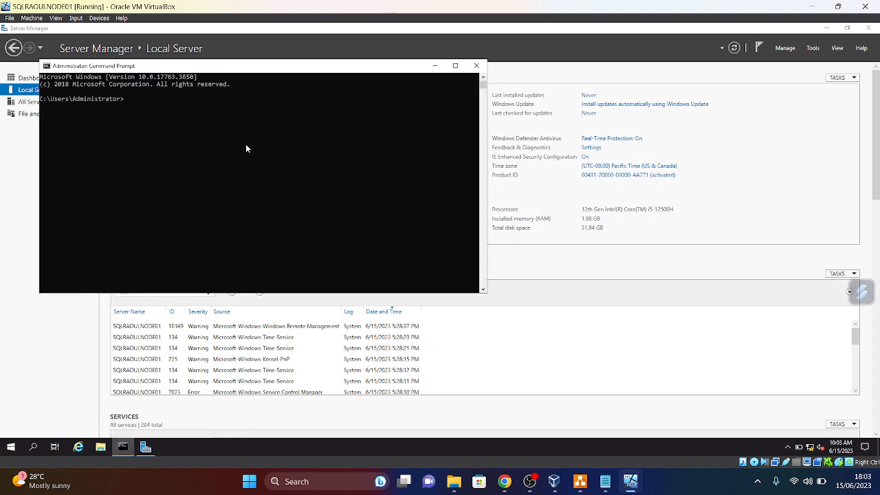
type("ipconfig")
key("Return")
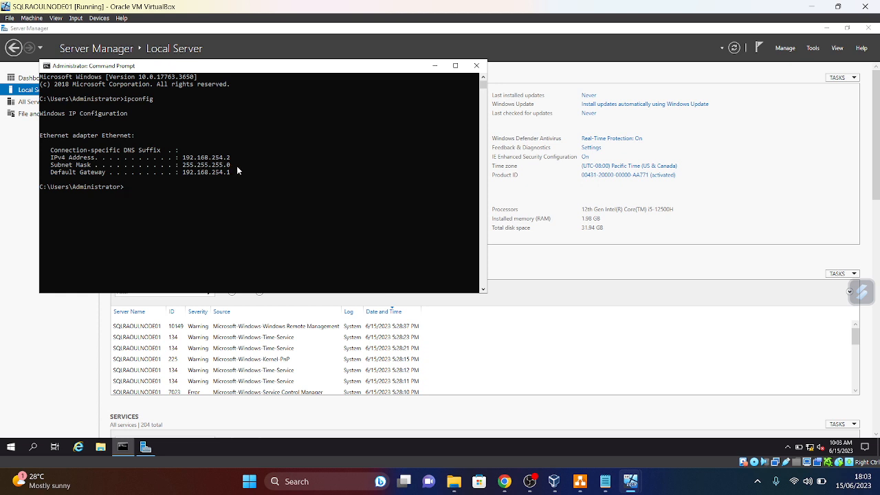
left_click(476, 66)
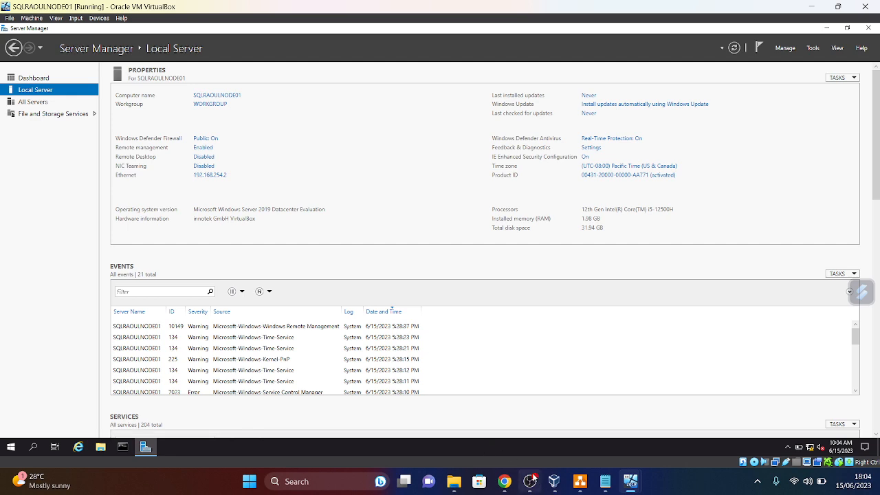
- Select the Copy data activity inside ImportData's ForEach loop and review its Source and ParquetSales Sink settings
left_click(554, 481)
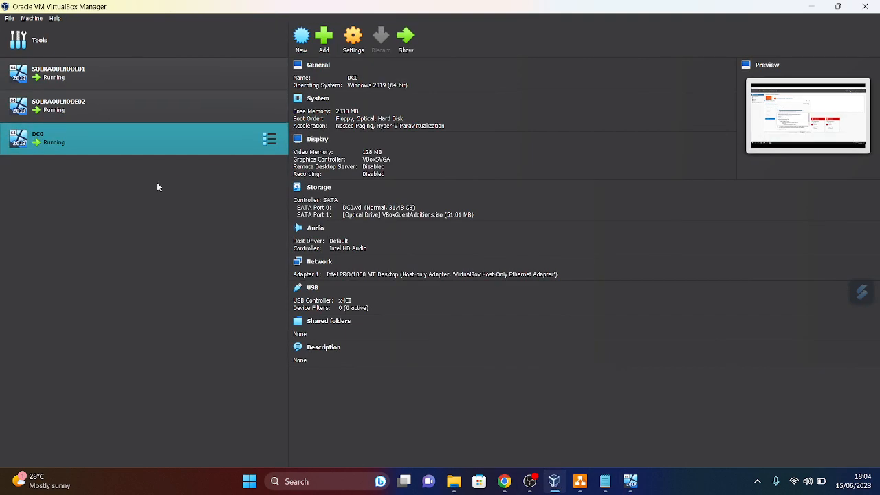
left_click(505, 482)
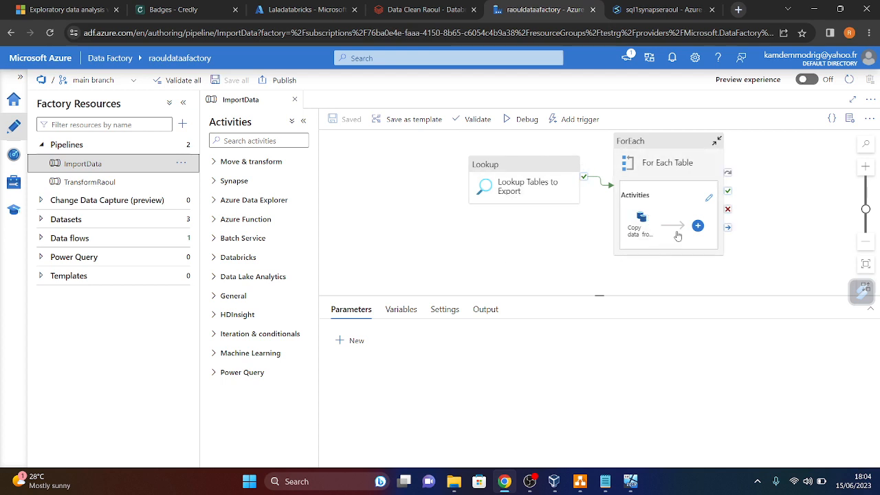
left_click(709, 198)
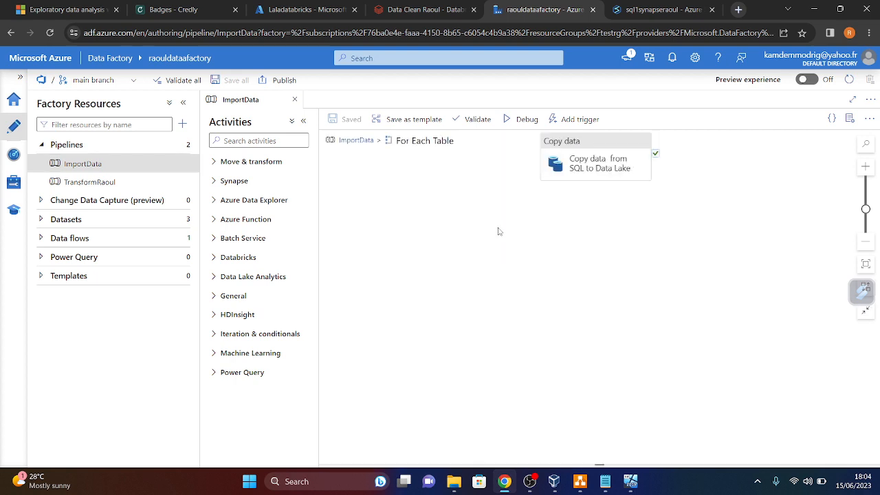
left_click(609, 150)
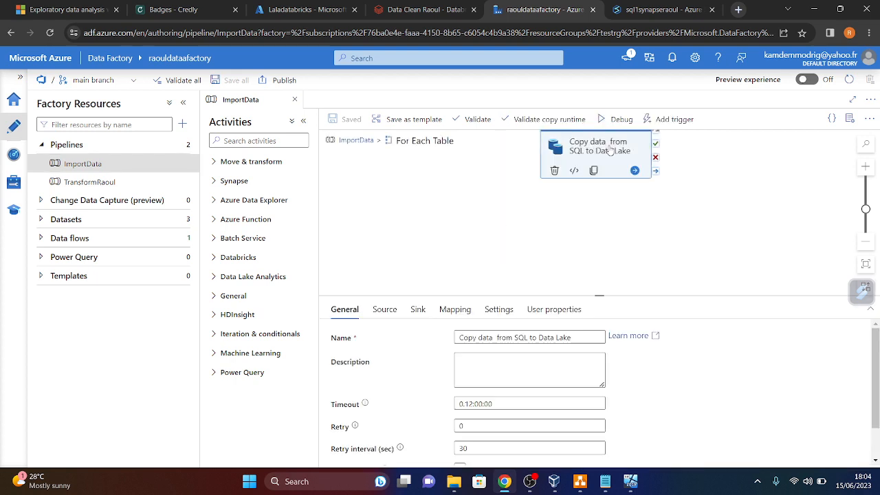
left_click(384, 310)
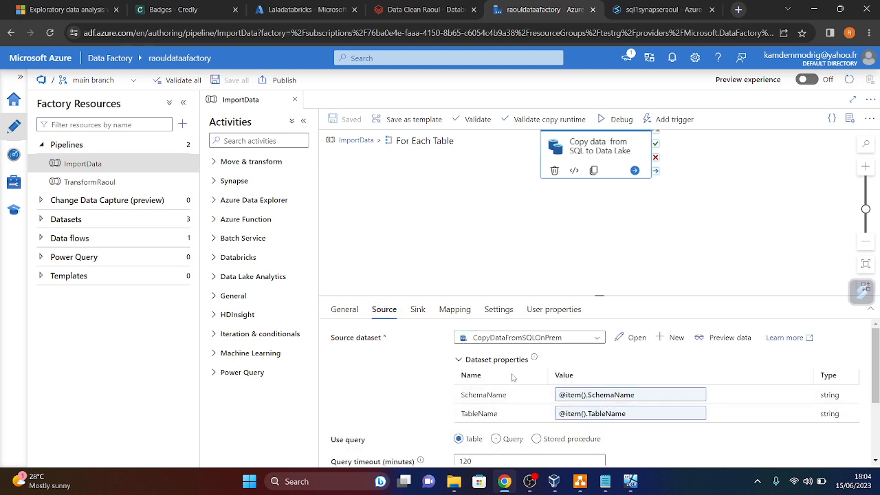
left_click(414, 312)
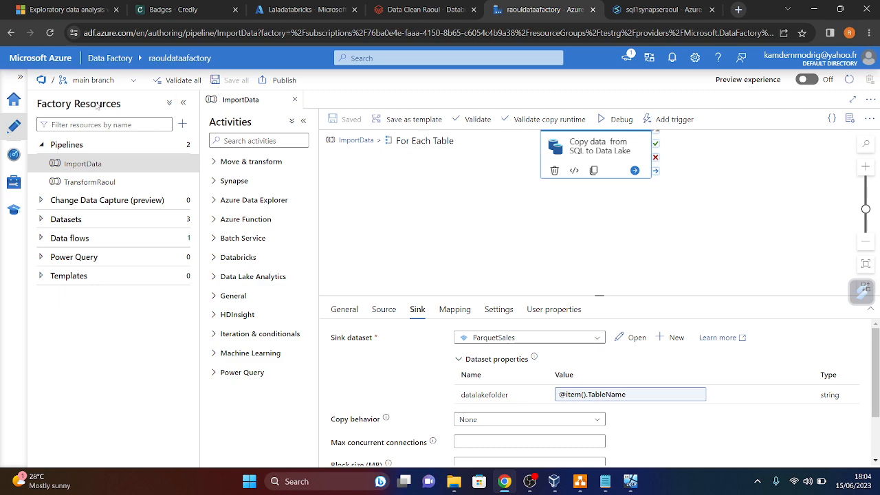
- In the Synapse Data hub, expand the Macado (SQL) workspace database and its views, then collapse it
left_click(650, 12)
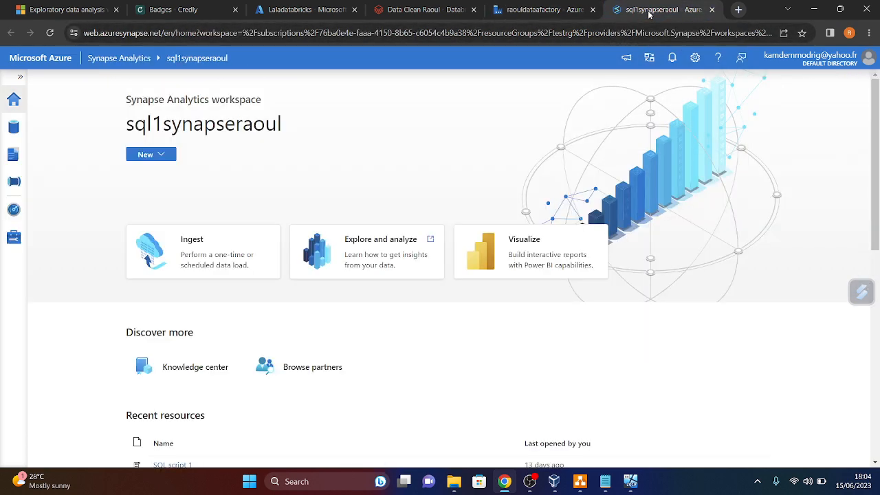
left_click(14, 126)
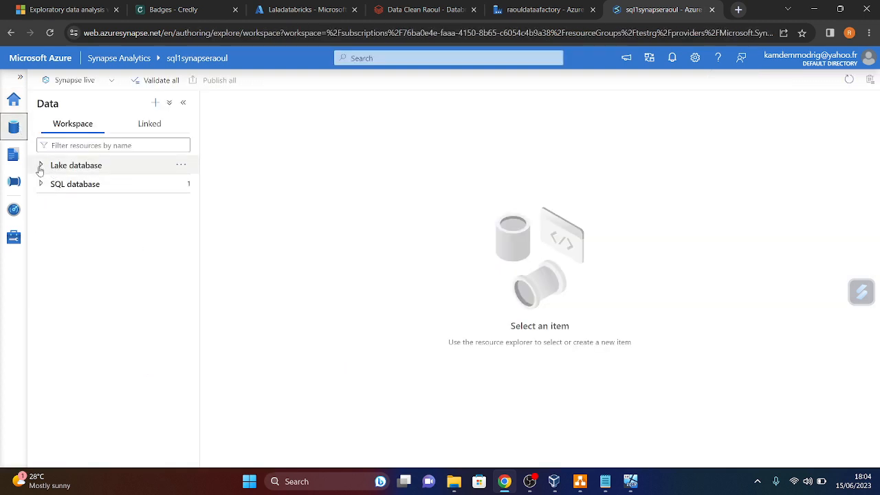
left_click(42, 184)
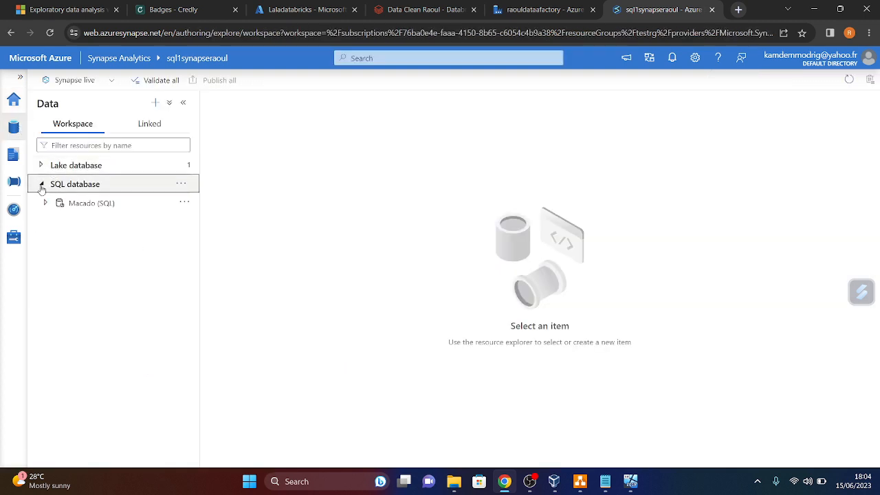
left_click(46, 203)
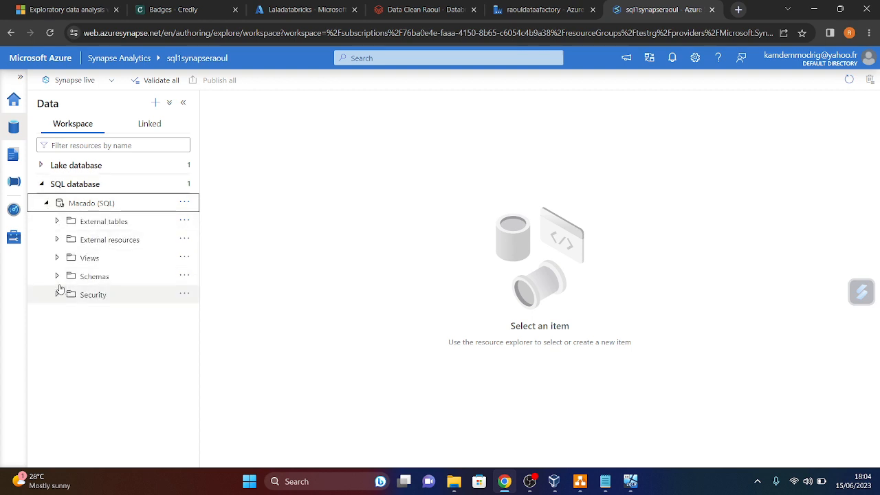
left_click(57, 257)
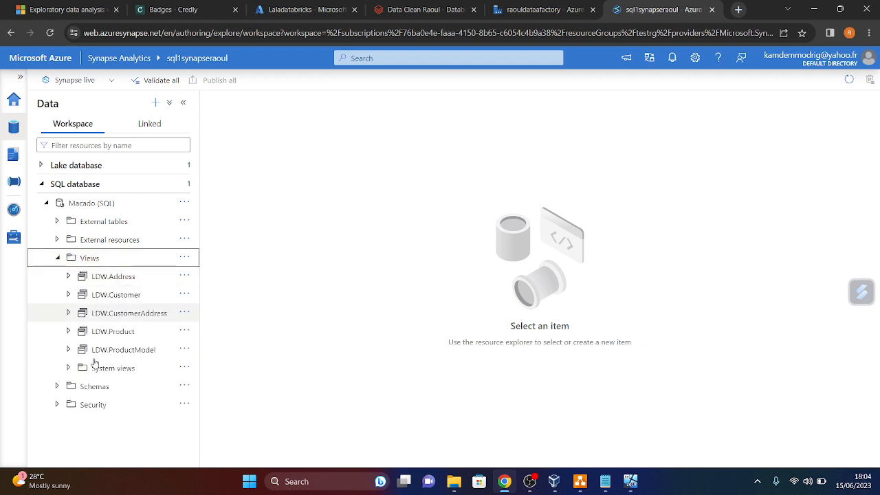
left_click(58, 260)
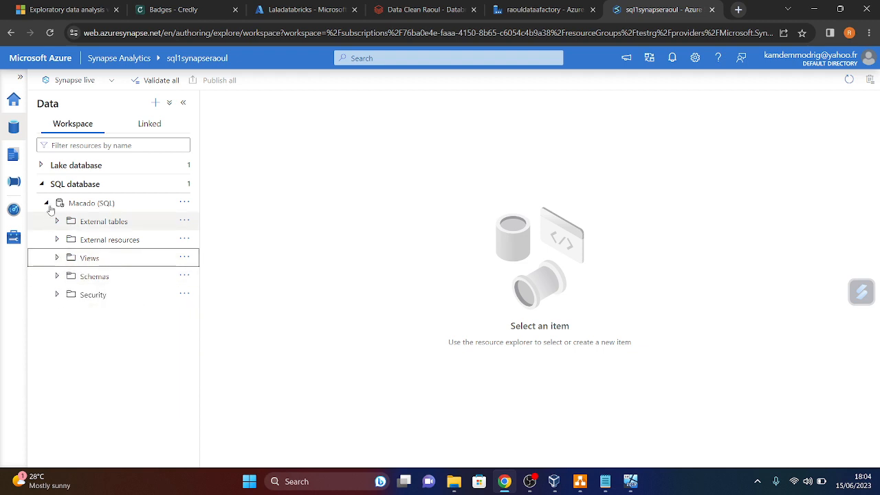
left_click(46, 203)
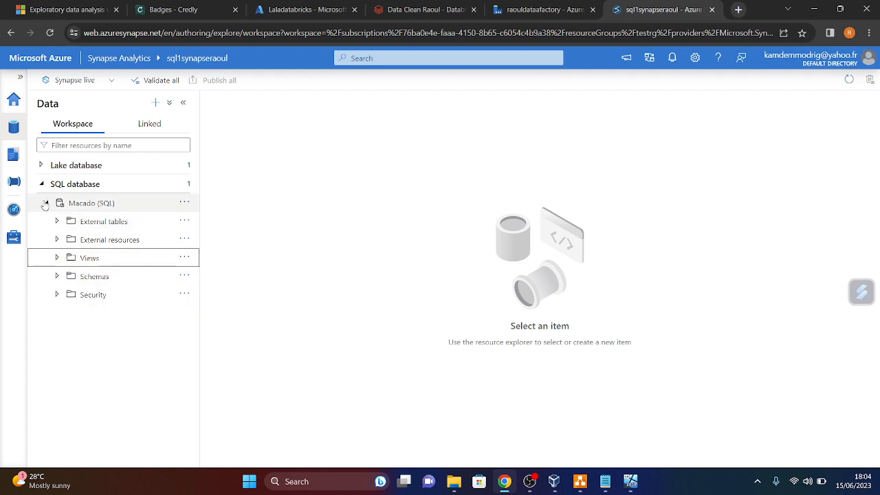
- Under Linked ADLS Gen2, expand the primary storage account and open bankcontainer
left_click(144, 130)
left_click(41, 165)
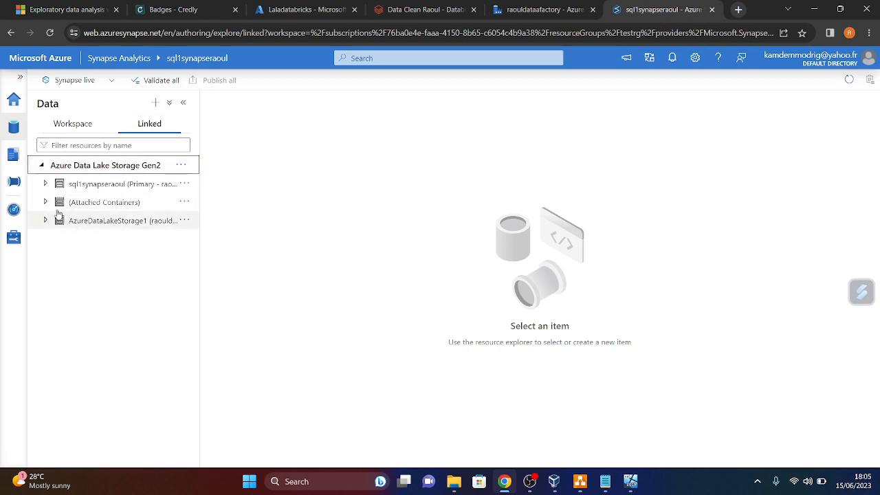
left_click(43, 184)
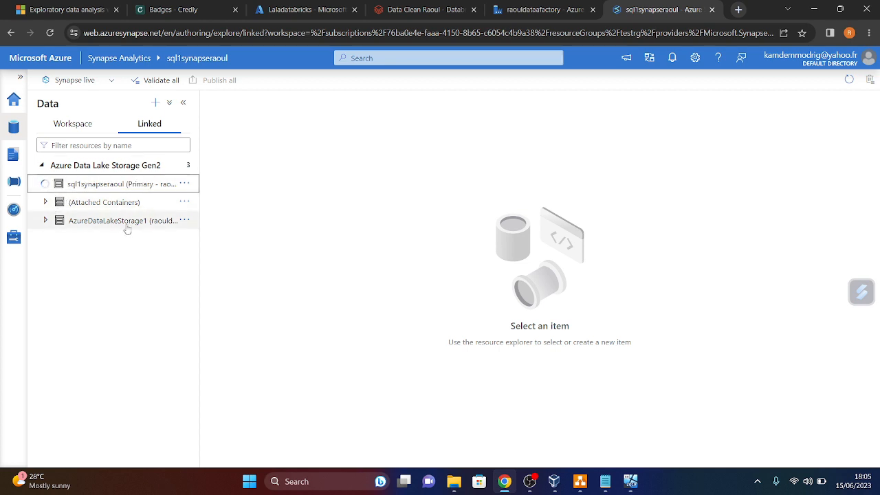
left_click(107, 202)
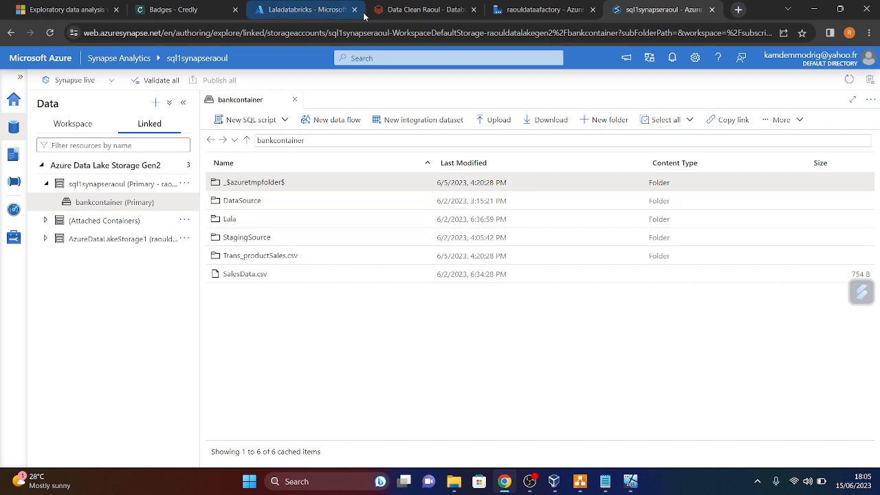
left_click(445, 14)
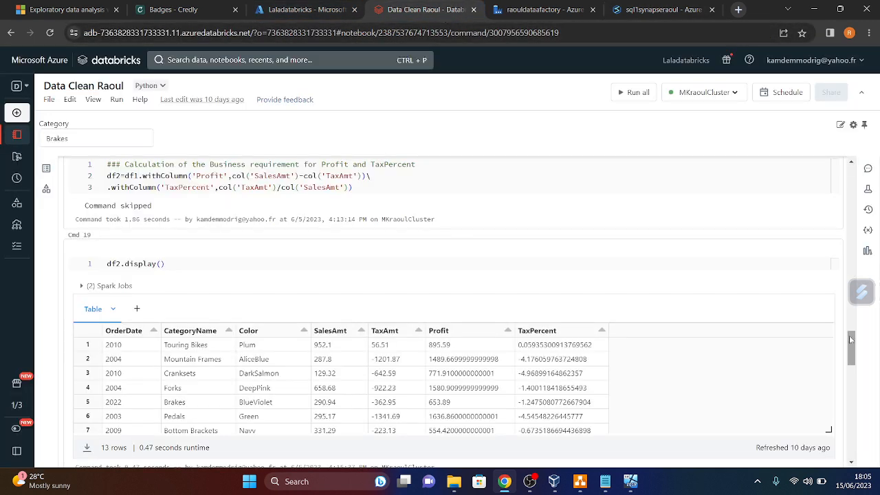
- Scroll the Databricks cleaning notebook down to its write.csv export cell, then minimise the browser
left_click_drag(851, 342, 833, 429)
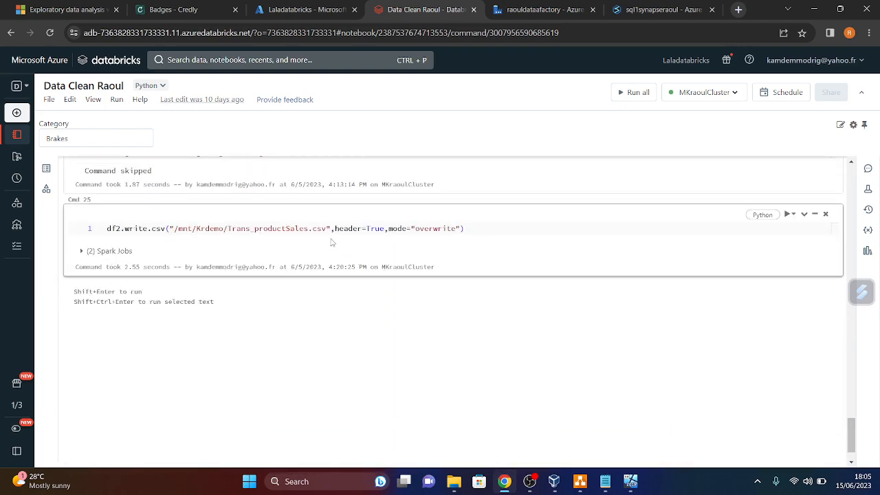
left_click(815, 10)
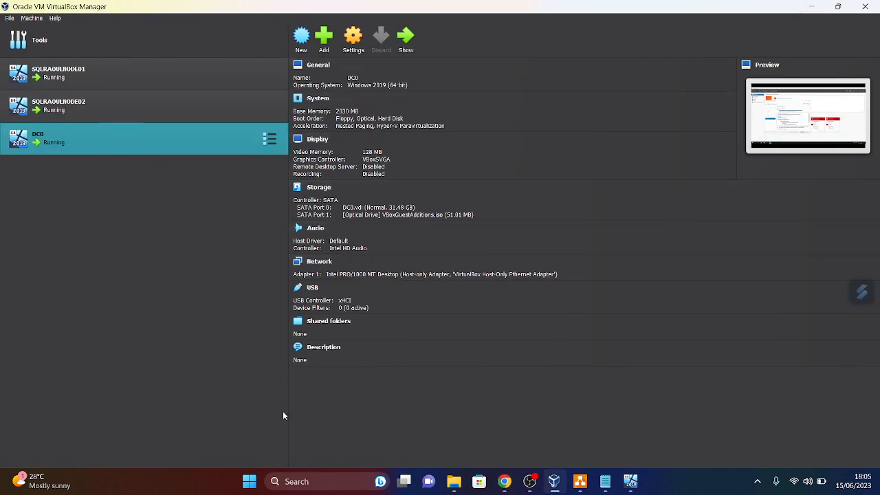
- On DC0, close the finished role installation and choose 'Promote this server to a domain controller' from notifications
mouse_move(627, 485)
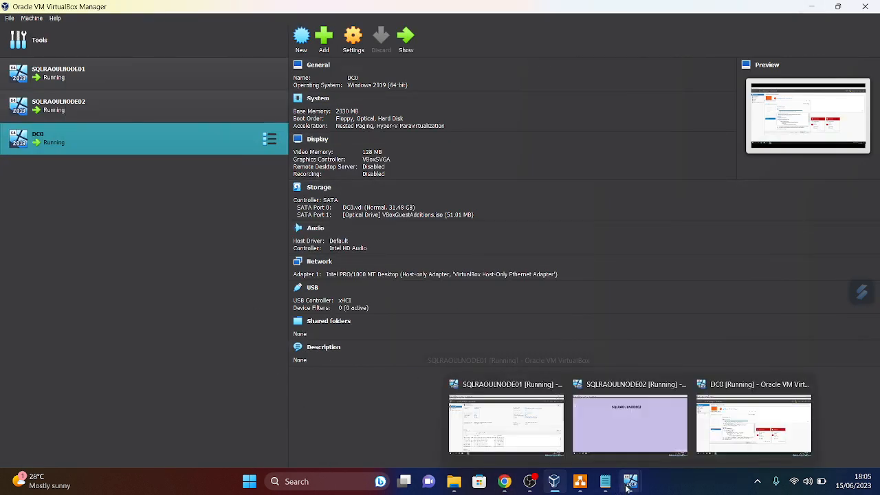
left_click(730, 440)
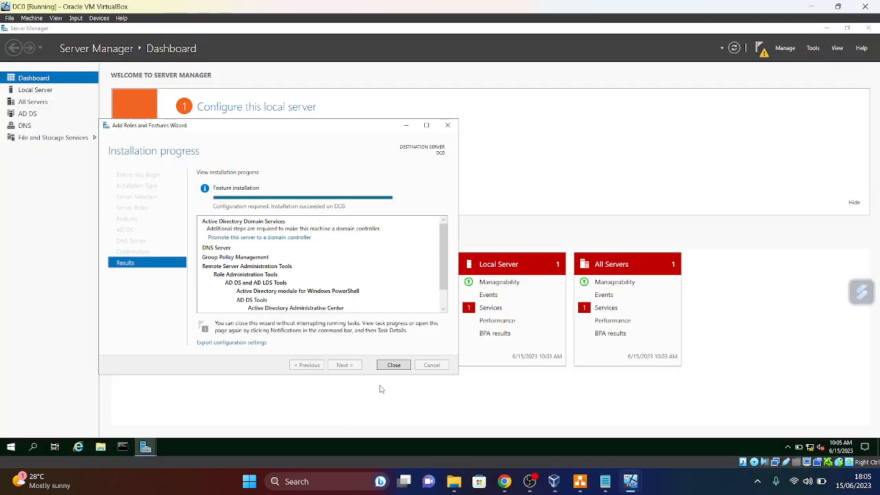
left_click(394, 365)
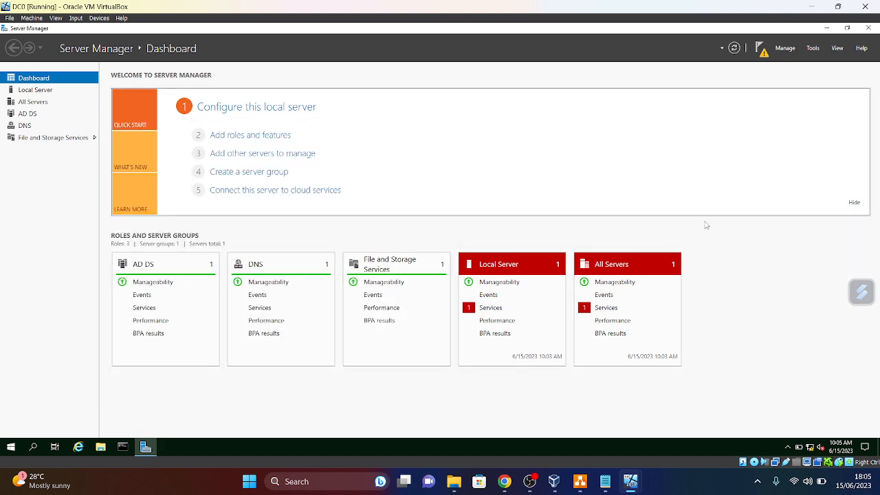
left_click(762, 54)
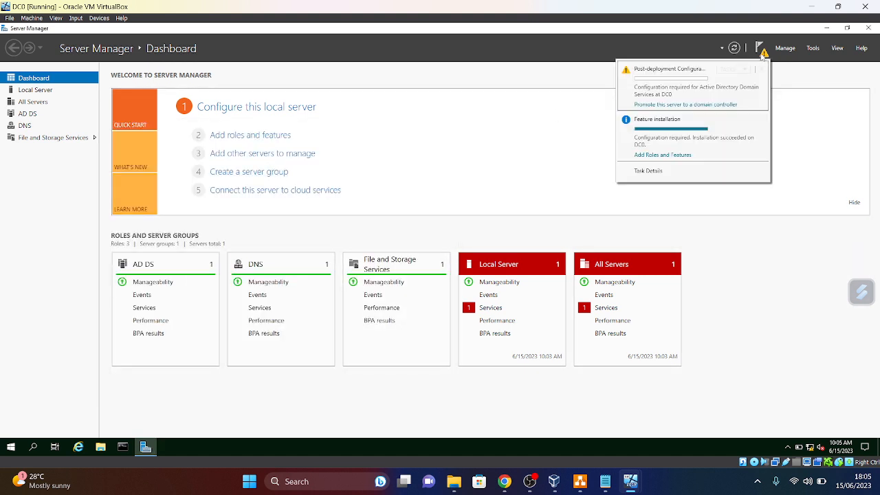
left_click(666, 106)
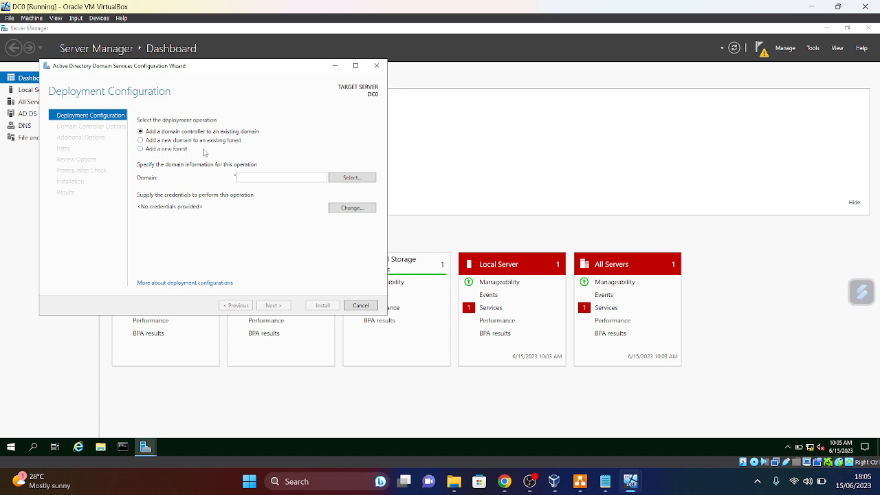
- Add a new forest with root domain shopraoul.com and enter and confirm the DSRM password
left_click(141, 151)
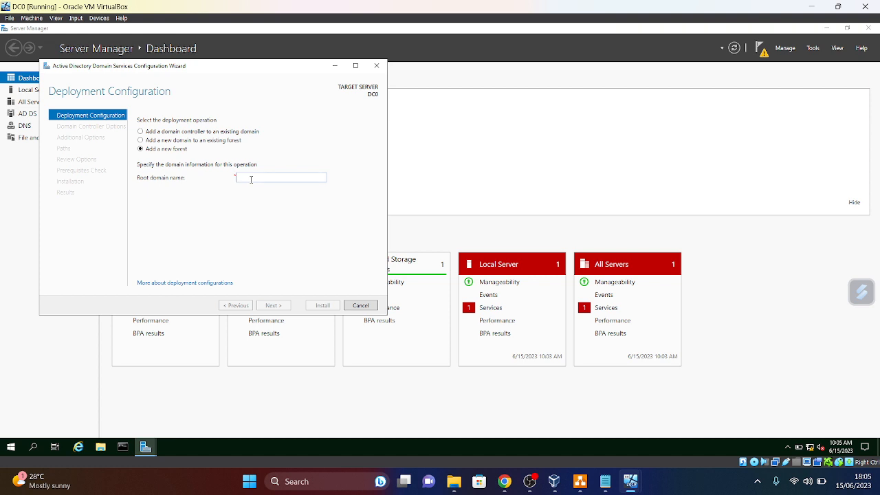
type("shopraoul.com")
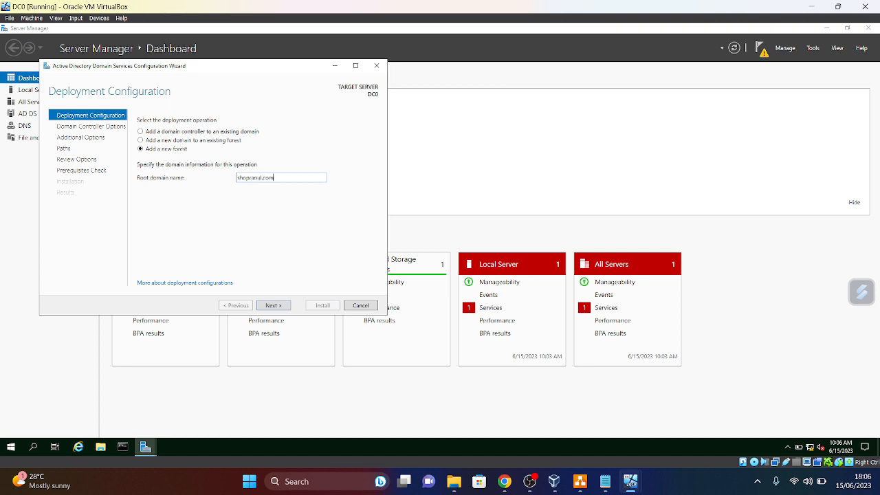
left_click(281, 309)
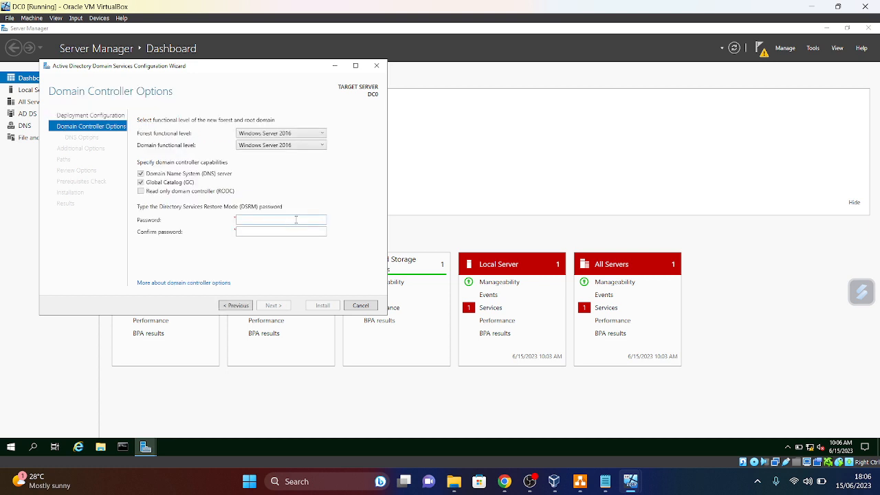
left_click(282, 220)
left_click(273, 232)
type("•••••••••")
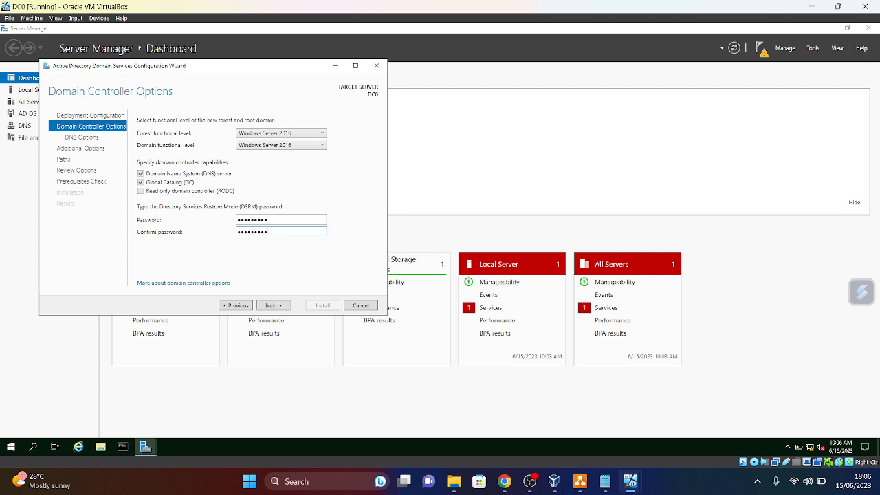
left_click(273, 306)
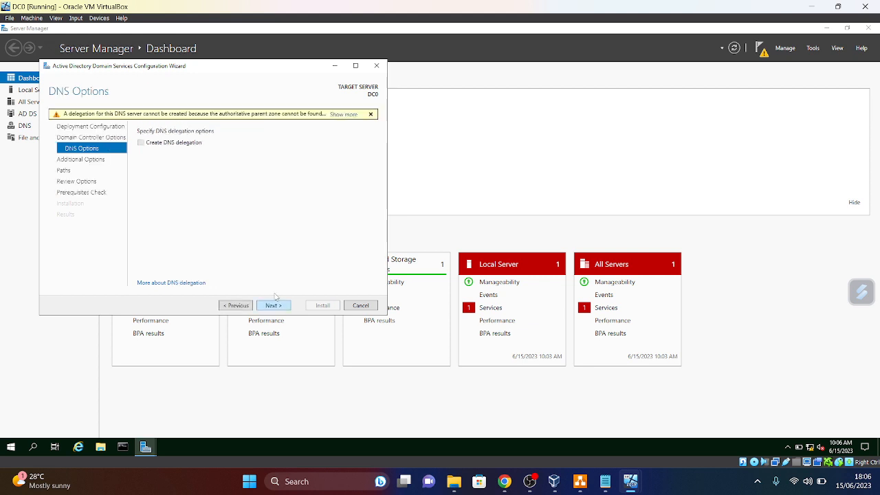
- Accept the default DNS options, NetBIOS name SHOPRAOUL, default folder paths and review settings to run prerequisite checks
left_click(273, 308)
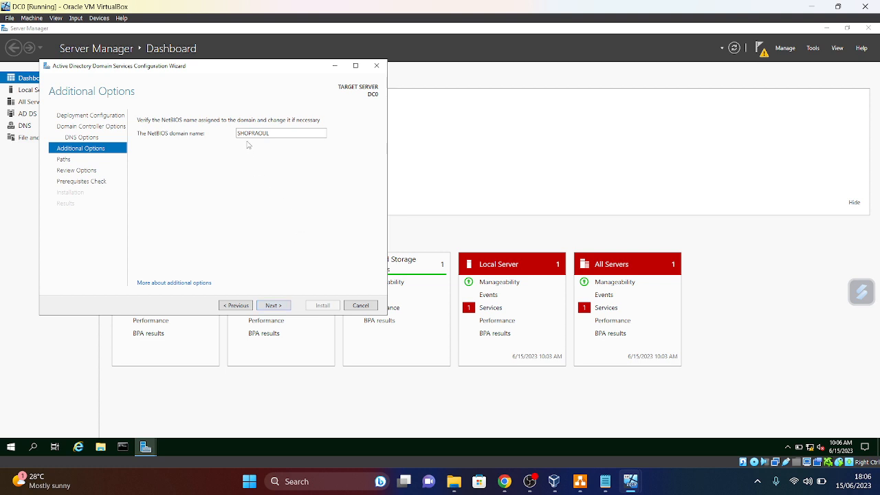
left_click(274, 305)
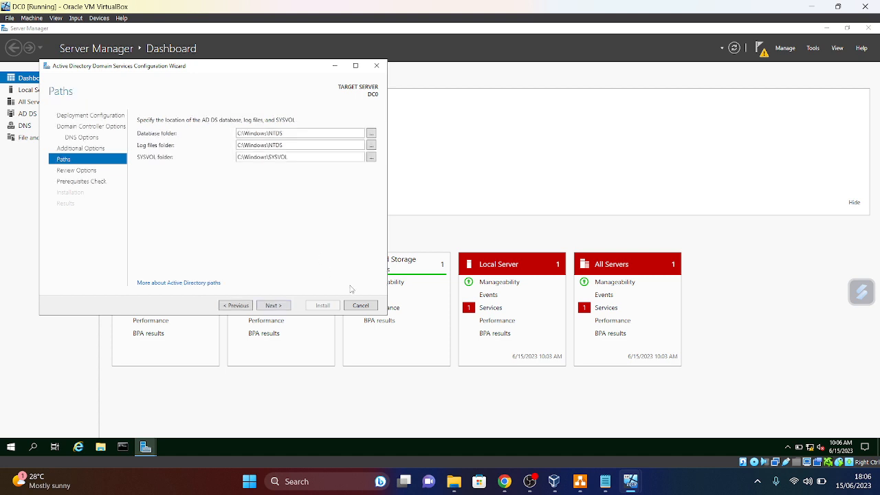
left_click(273, 306)
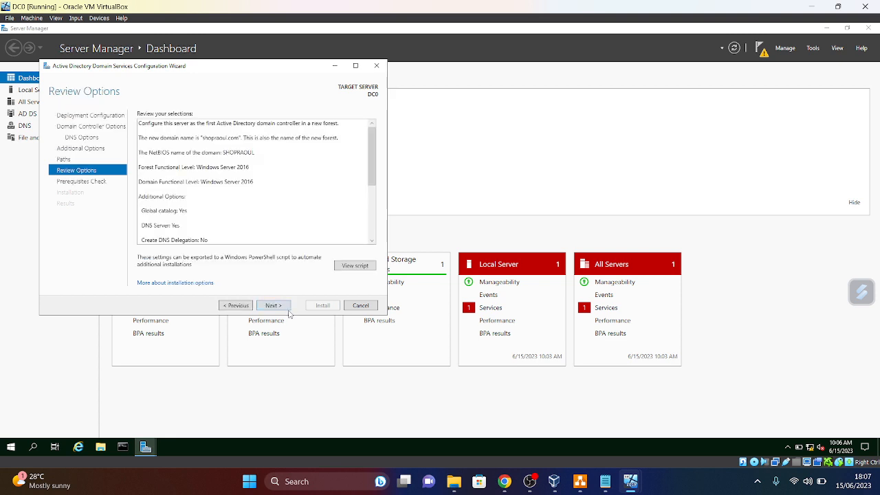
left_click(273, 305)
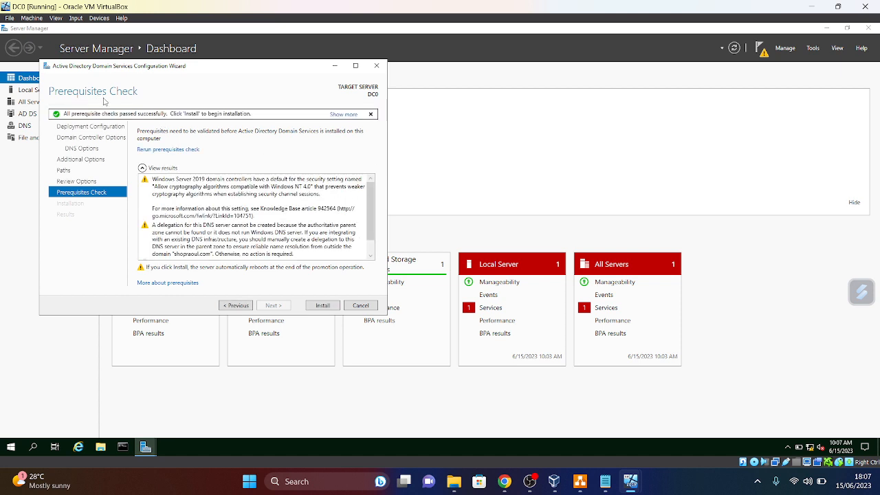
- Install Active Directory Domain Services on DC0, dismiss the sign-out notice, and check deployment notifications
left_click(323, 306)
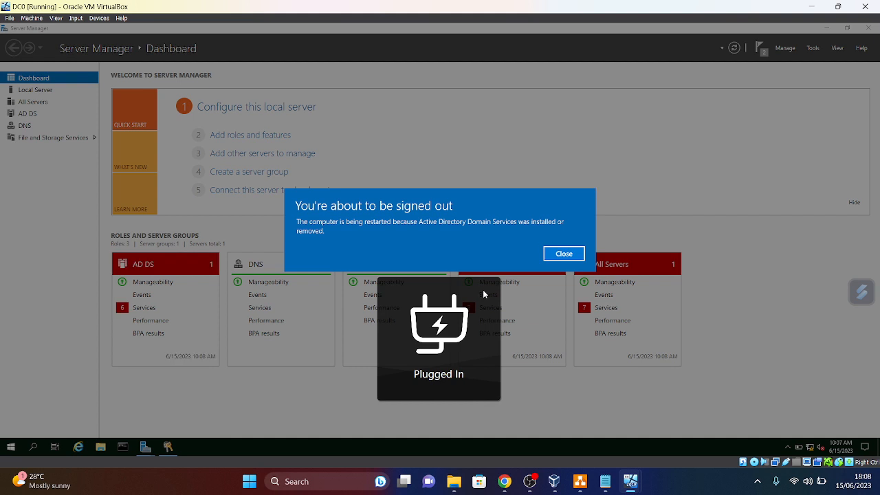
left_click(563, 255)
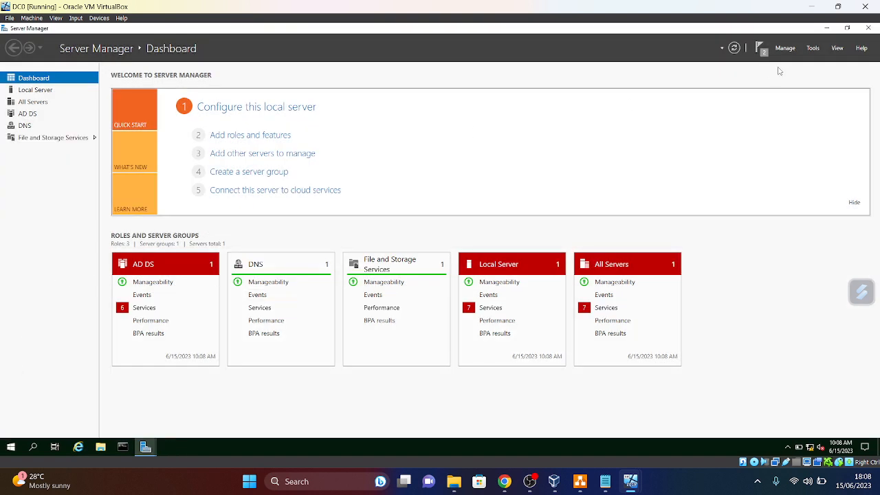
left_click(760, 49)
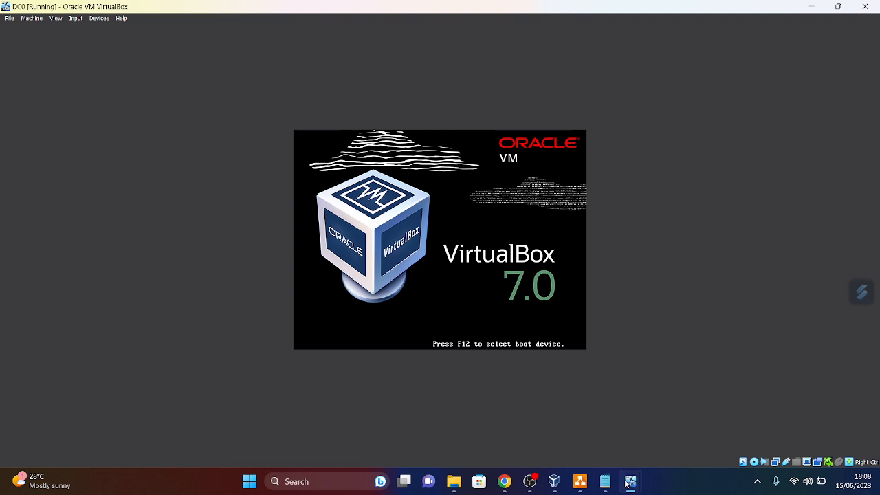
mouse_move(626, 480)
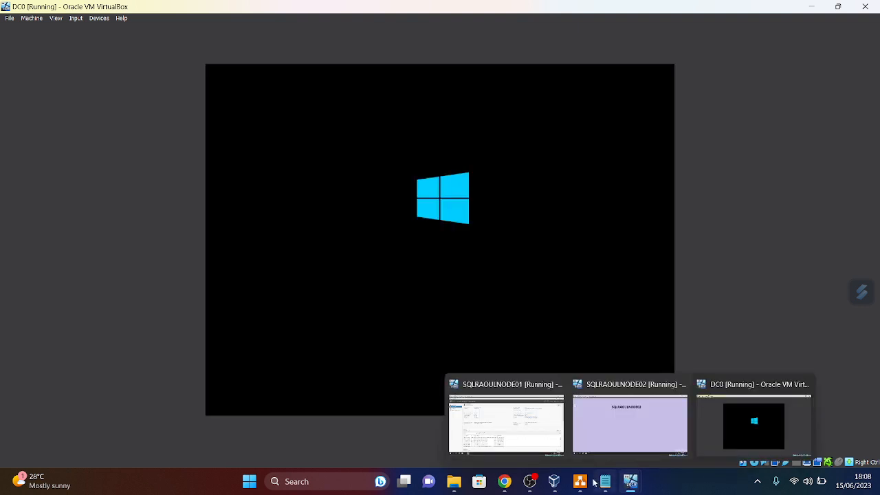
left_click(537, 445)
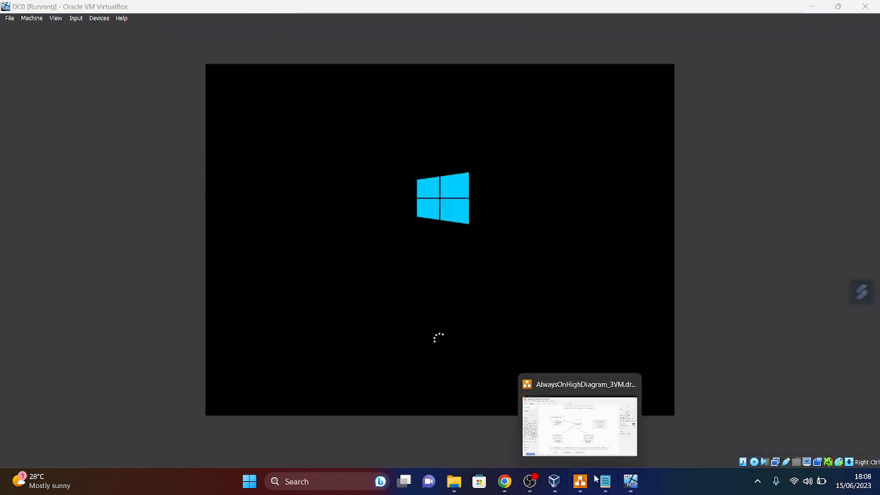
- Close Server Manager on SQLRAOULNODE01 and bring the VirtualBox Manager window forward
mouse_move(625, 485)
left_click(507, 423)
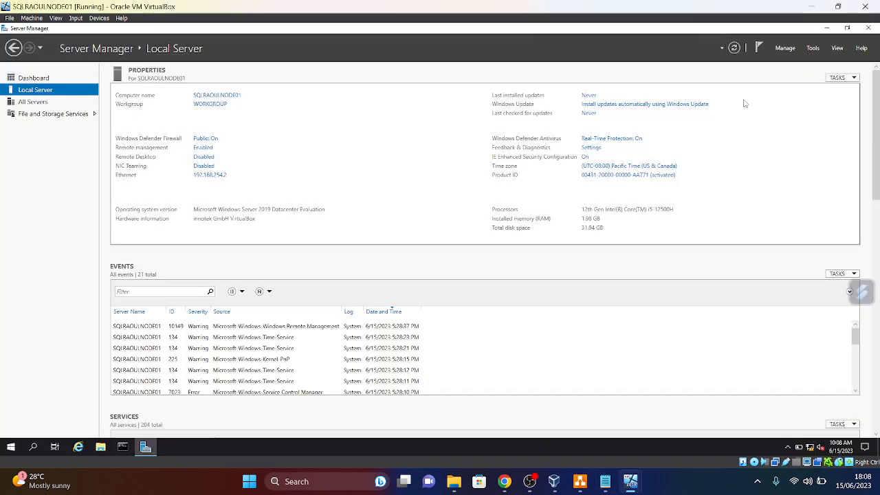
left_click(867, 29)
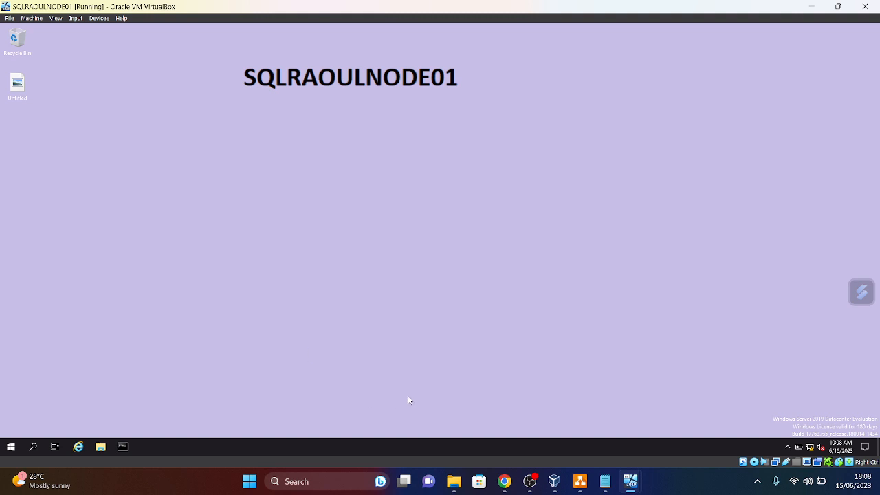
left_click(556, 487)
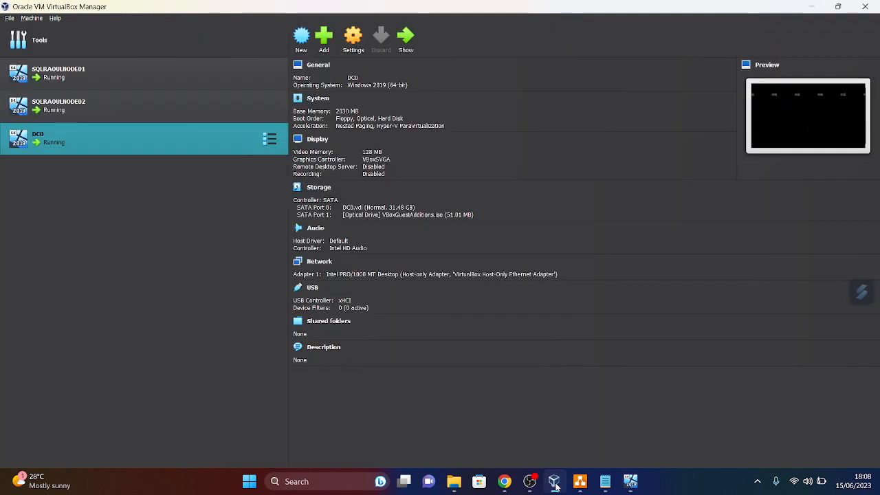
- Review the host-only networks and confirm SQLRAOULNODE01's Adapter 1 uses the Host-only Adapter
left_click(118, 55)
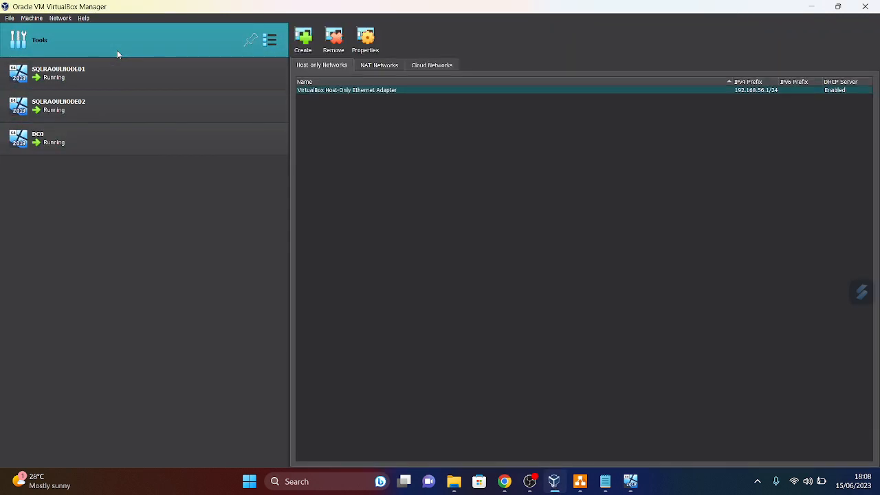
left_click(114, 62)
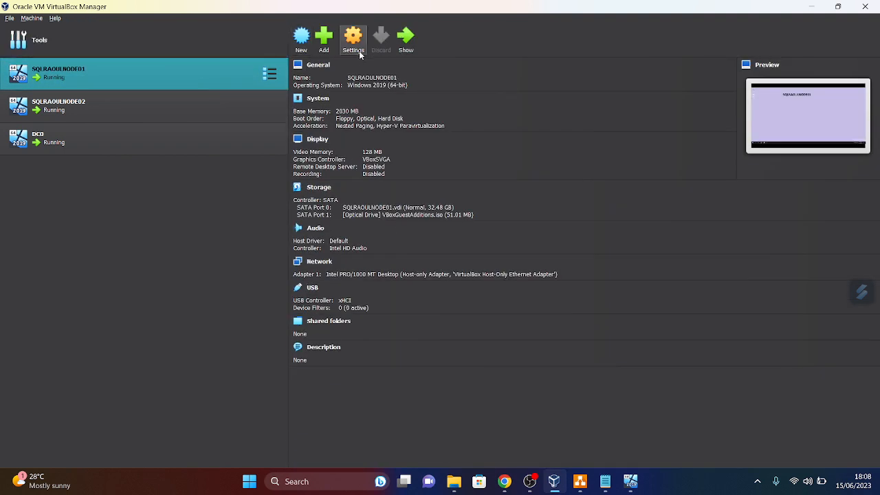
left_click(355, 52)
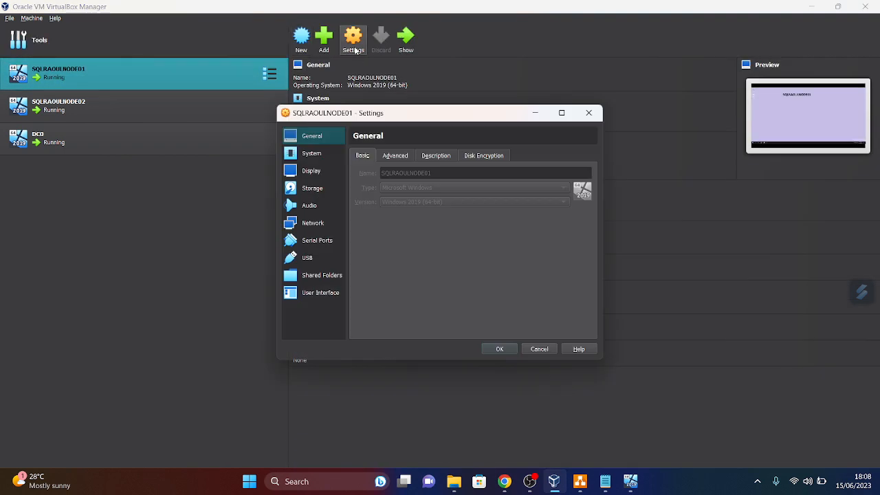
left_click(301, 225)
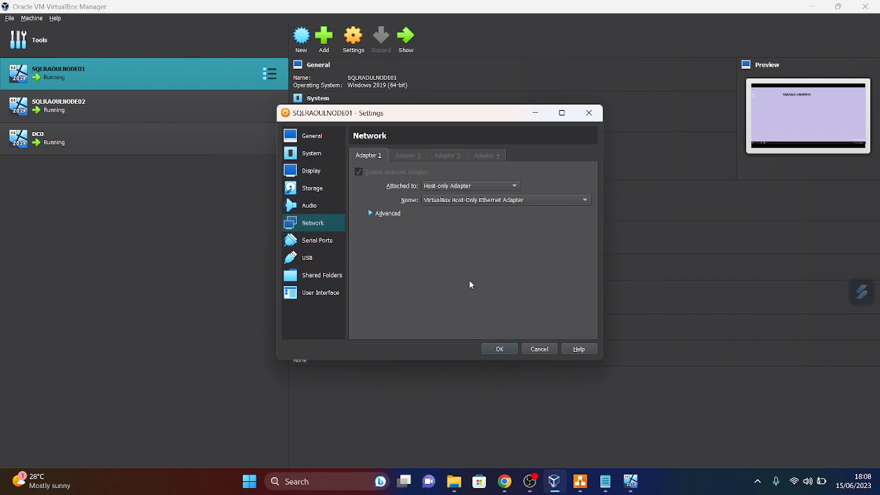
left_click(589, 113)
- Confirm SQLRAOULNODE02 and DC0 are also on the Host-only Adapter, then minimize the manager
left_click(149, 97)
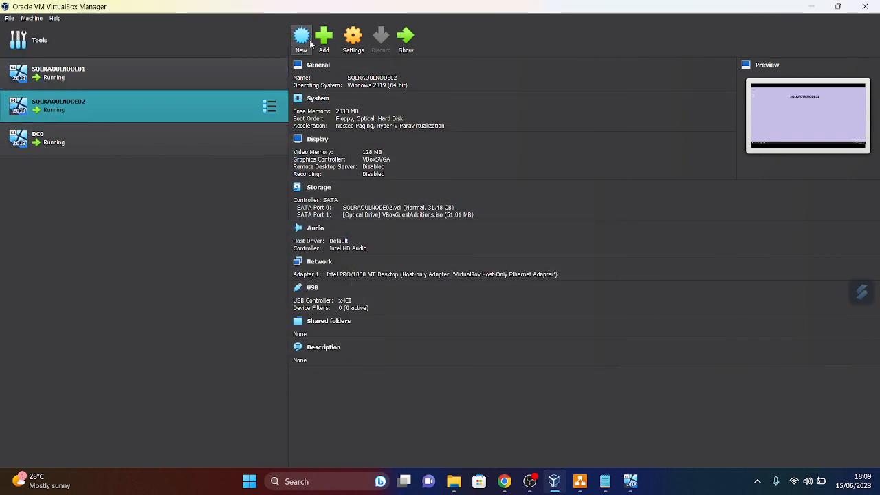
left_click(353, 38)
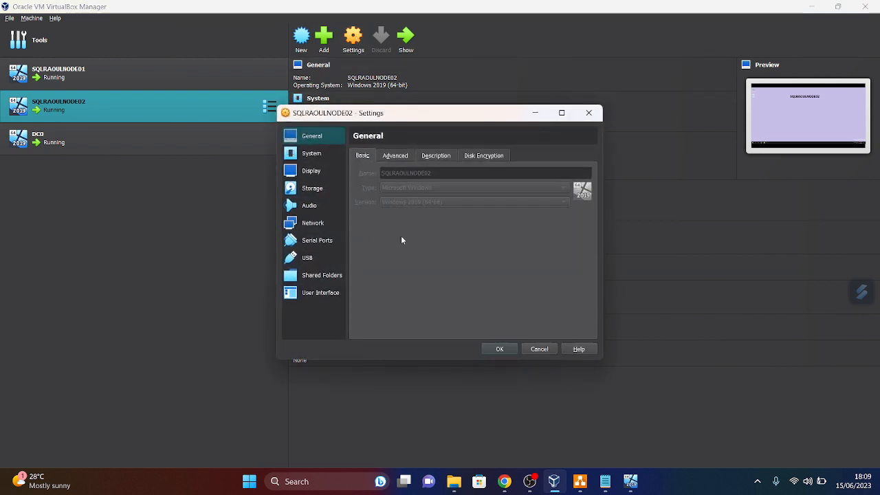
left_click(312, 224)
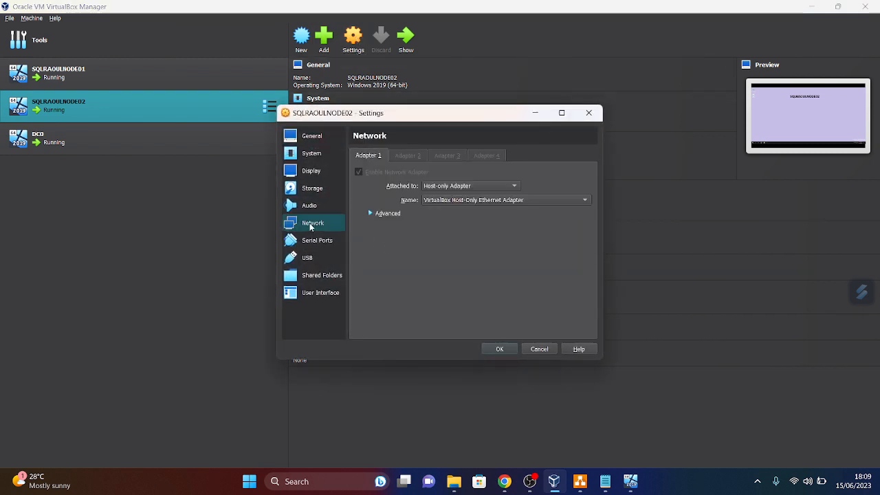
left_click(587, 113)
left_click(128, 133)
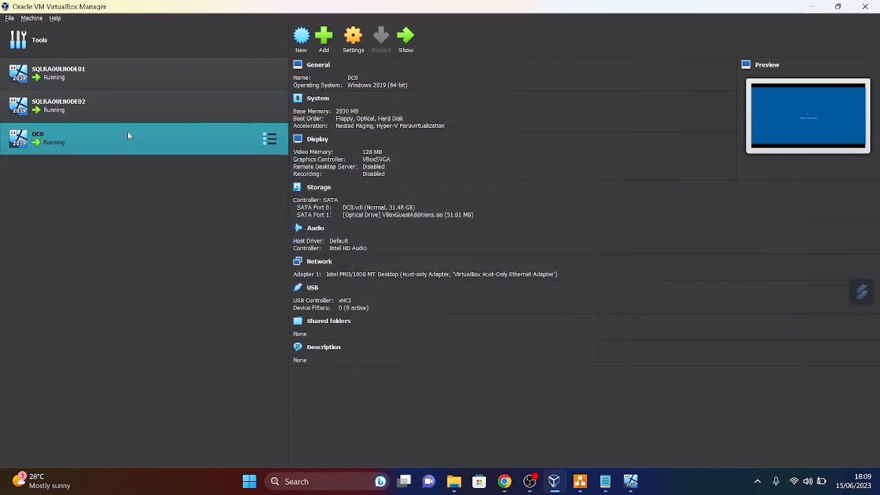
left_click(352, 51)
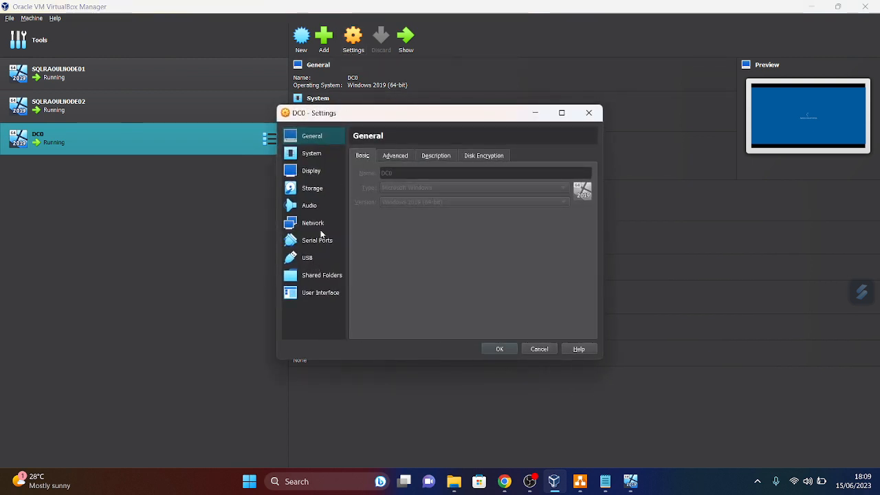
left_click(320, 229)
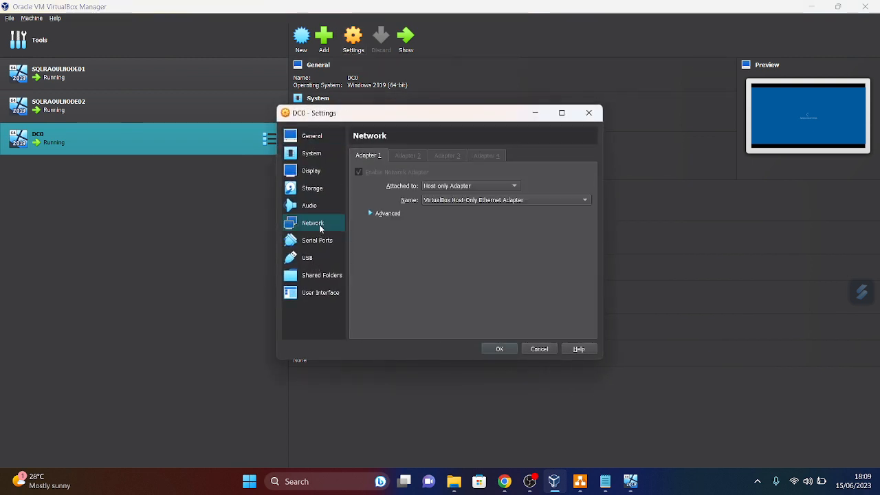
left_click(589, 112)
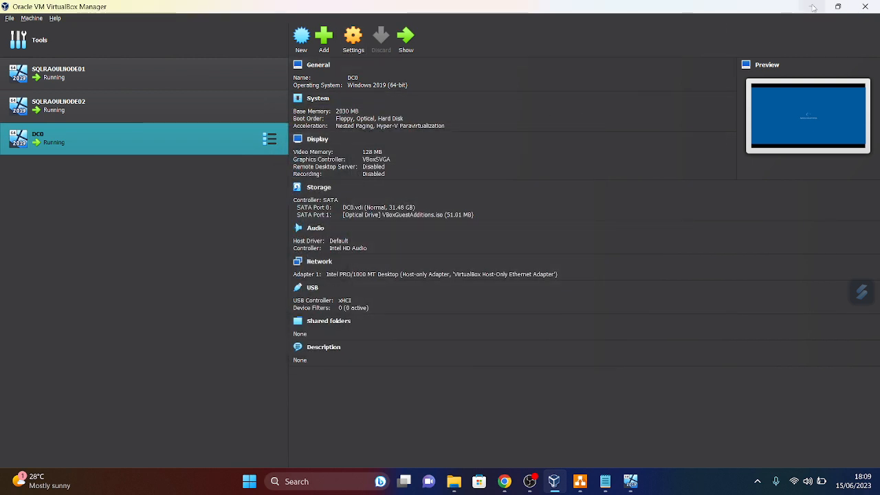
left_click(812, 7)
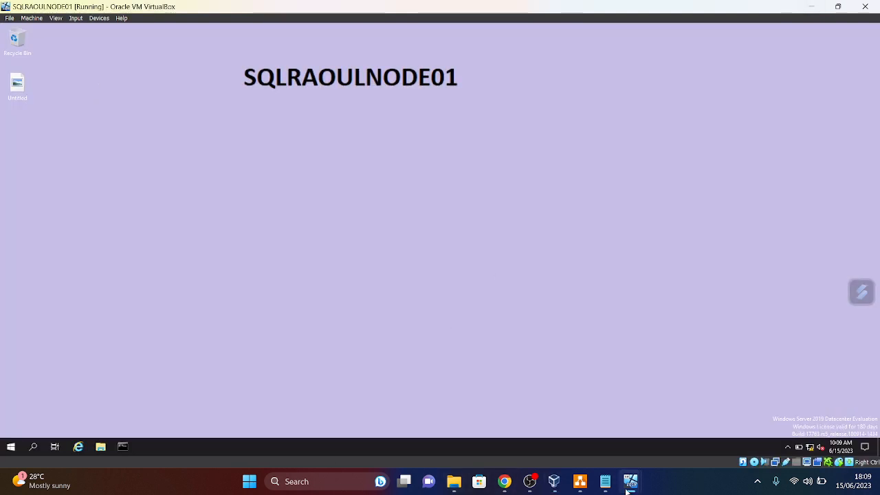
mouse_move(630, 481)
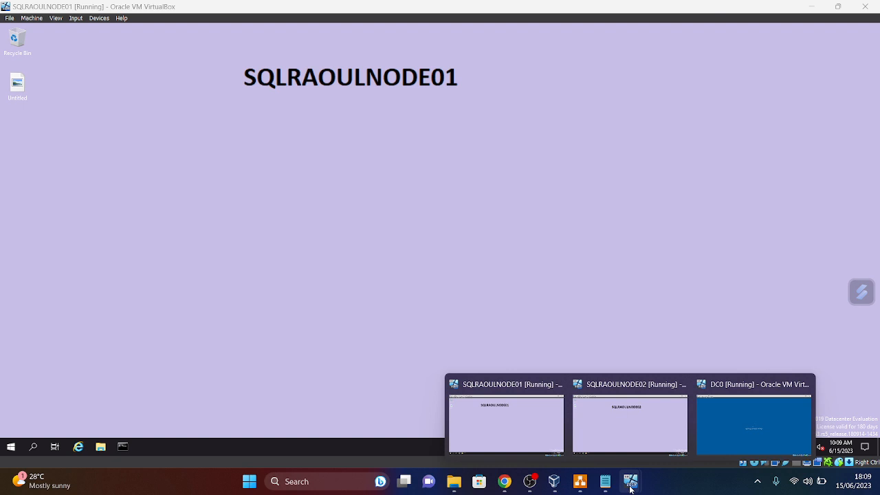
left_click(754, 423)
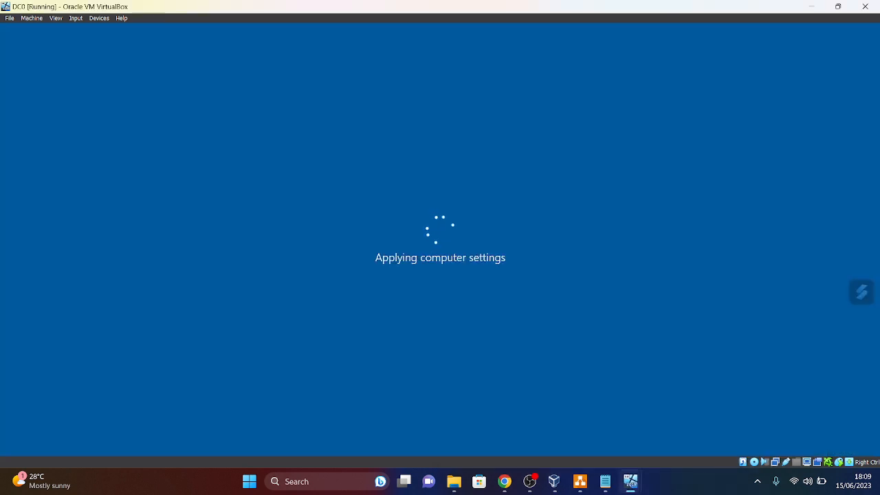
left_click(814, 8)
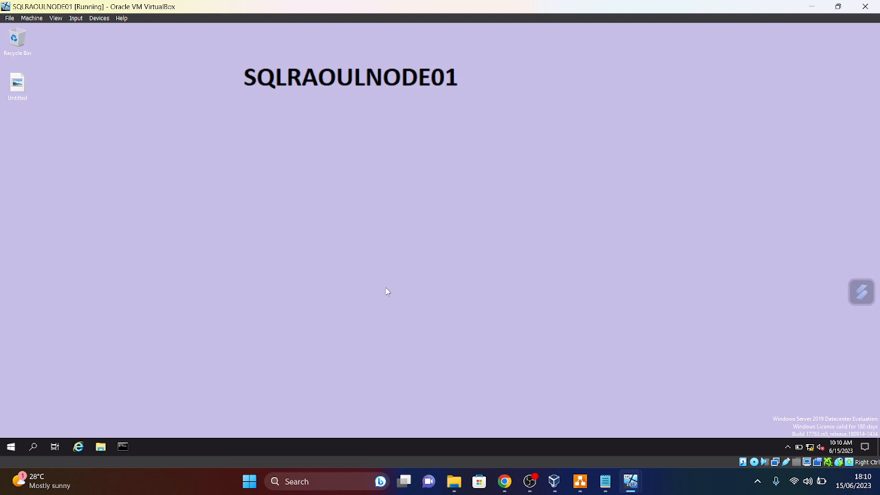
mouse_move(631, 482)
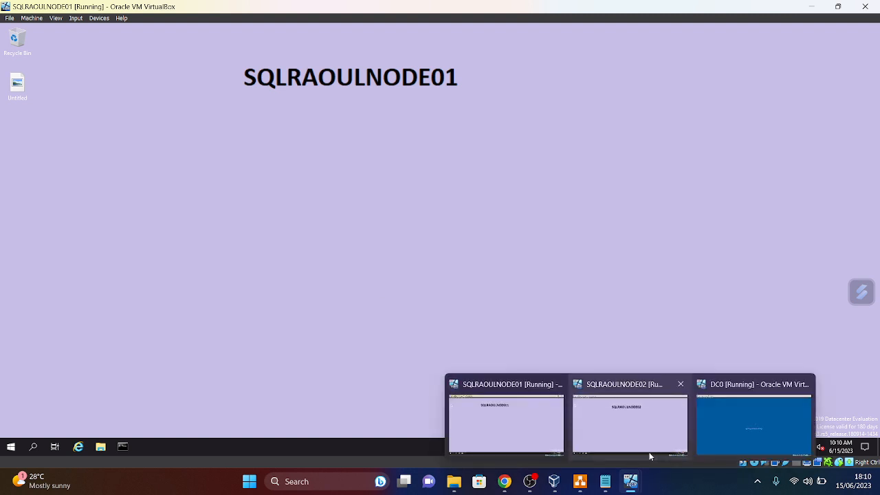
left_click(727, 430)
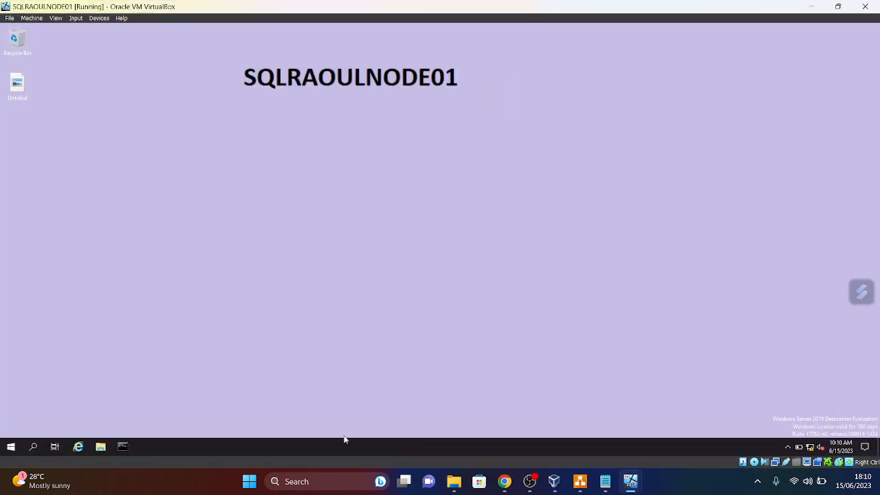
- Try a 'VIS' search, clear it, dismiss the taskbar menu, and restart Search for Control Panel
left_click(310, 480)
type("VIS")
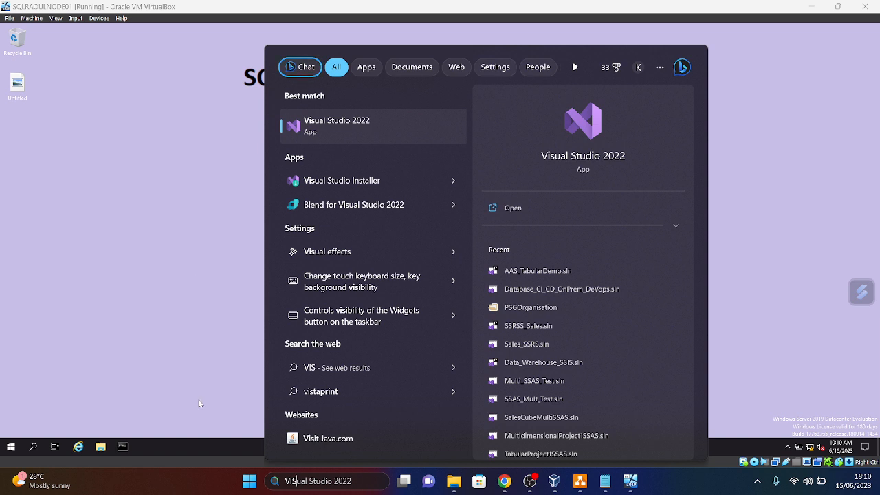
key("BackSpace")
key("BackSpace")
key("BackSpace")
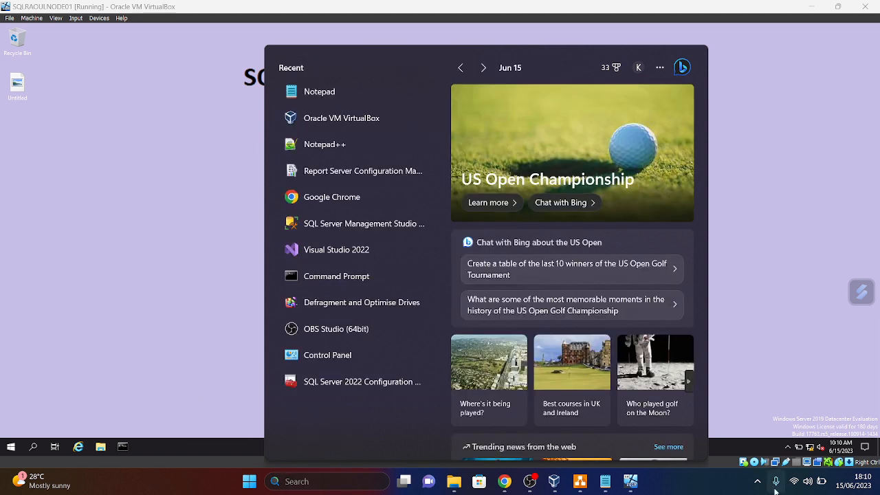
right_click(669, 487)
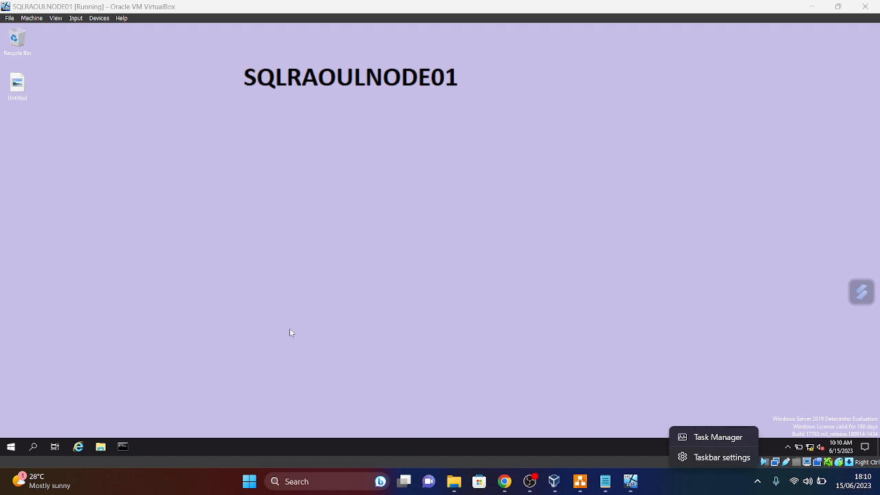
left_click(412, 371)
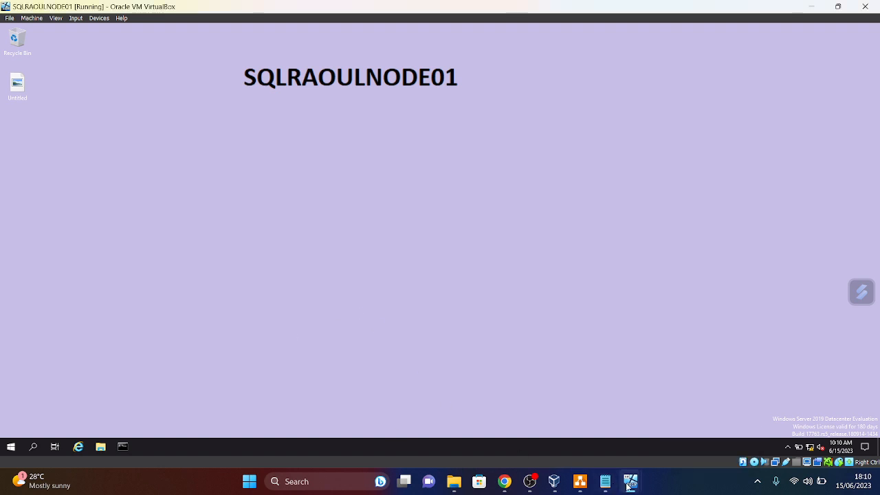
mouse_move(627, 486)
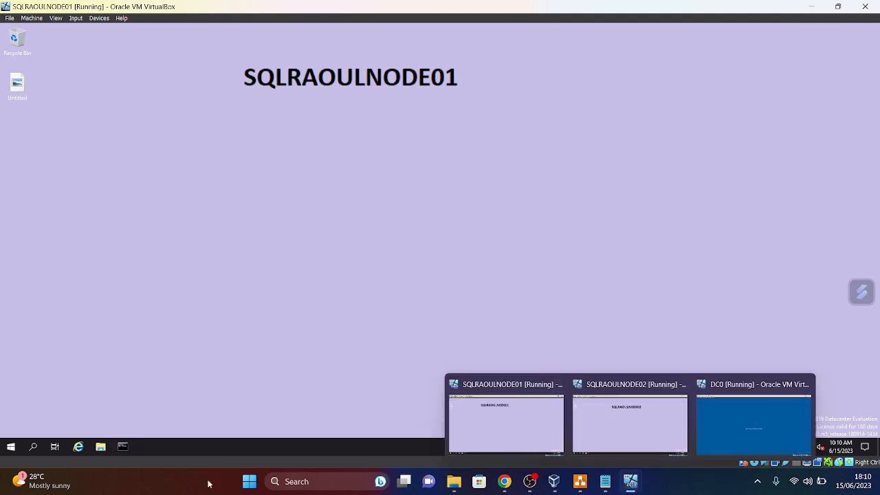
left_click(278, 483)
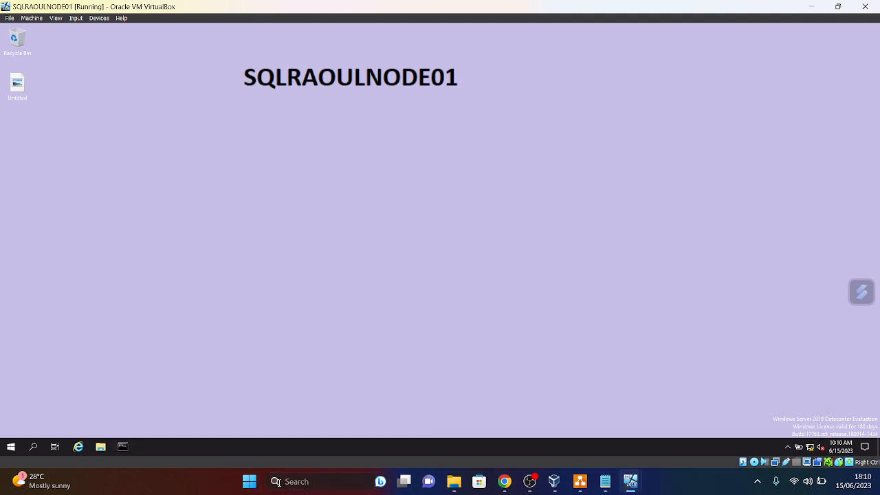
- Search 'CO' to open Control Panel, then go to Programs > Programs and Features
type("CO")
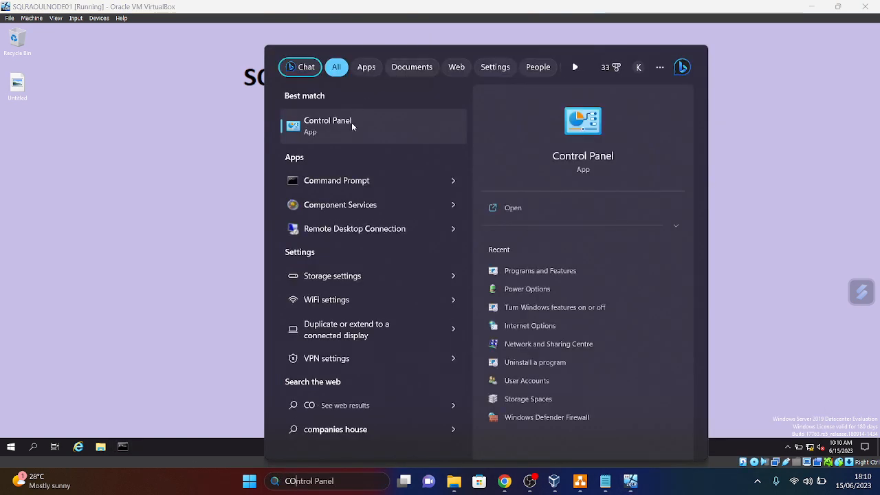
left_click(351, 123)
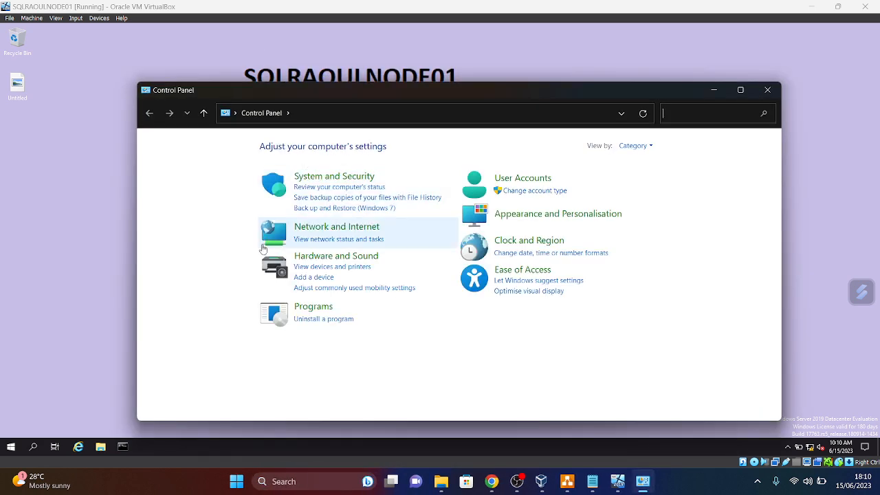
left_click(300, 309)
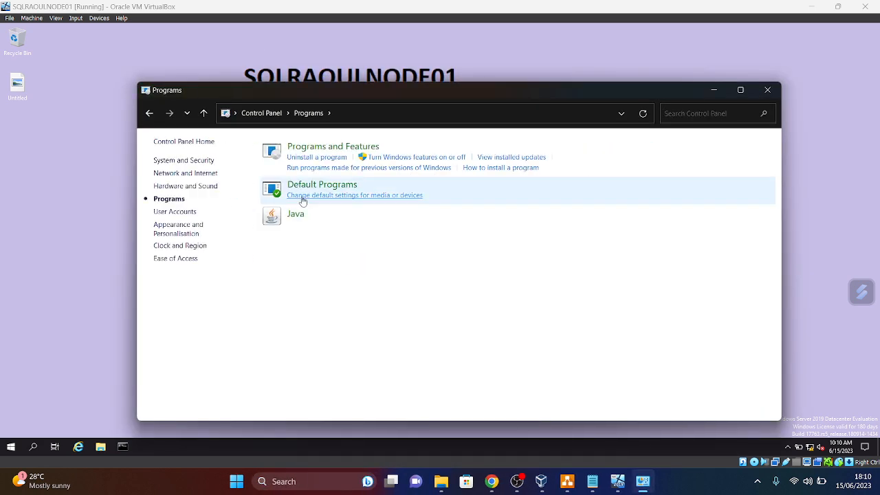
left_click(330, 147)
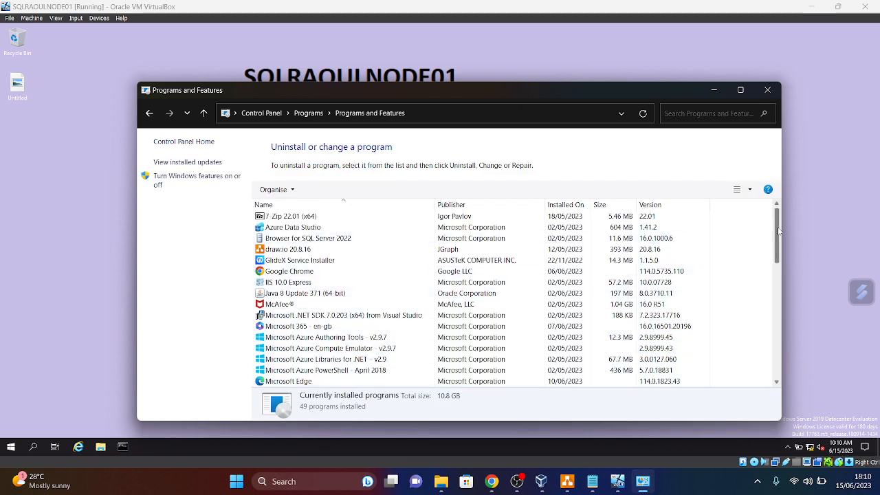
- Scroll through the 49 installed programs, then close the Programs and Features window
left_click_drag(779, 232, 779, 269)
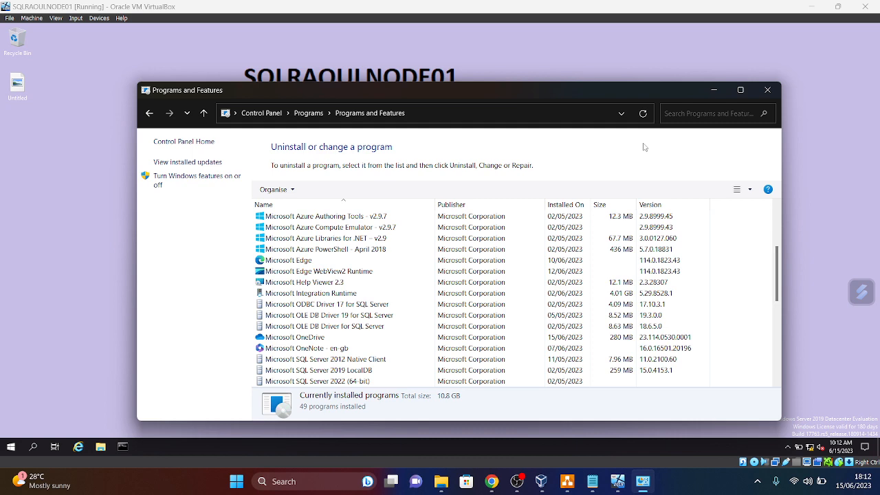
left_click(712, 92)
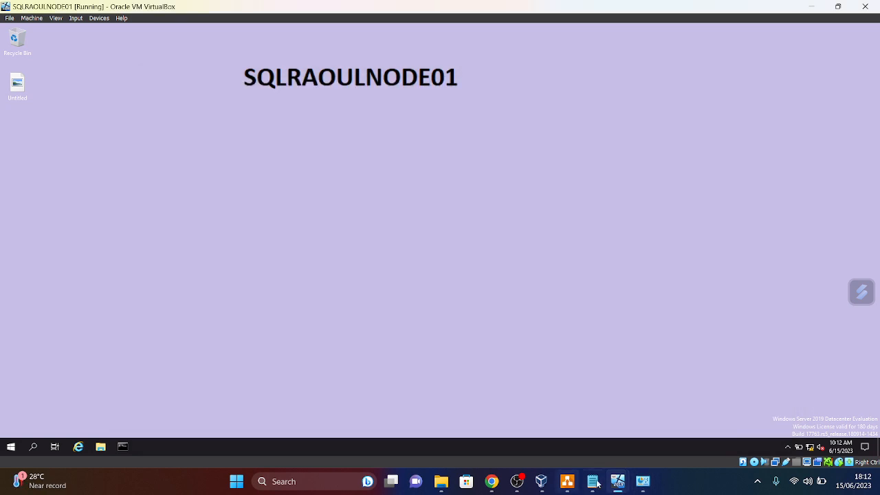
left_click(645, 483)
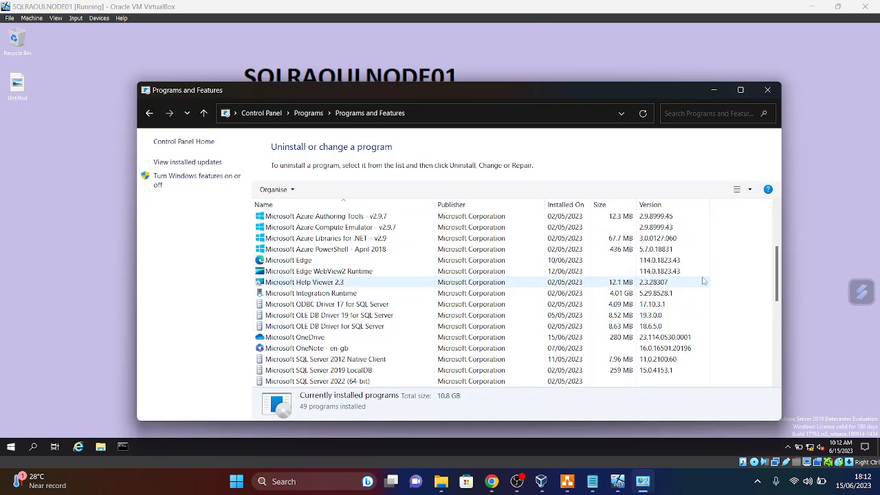
left_click_drag(780, 273, 775, 334)
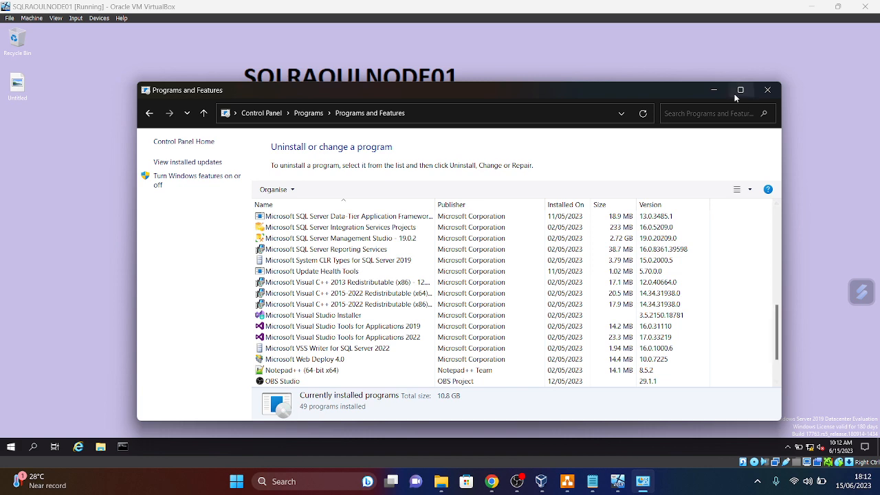
left_click(766, 90)
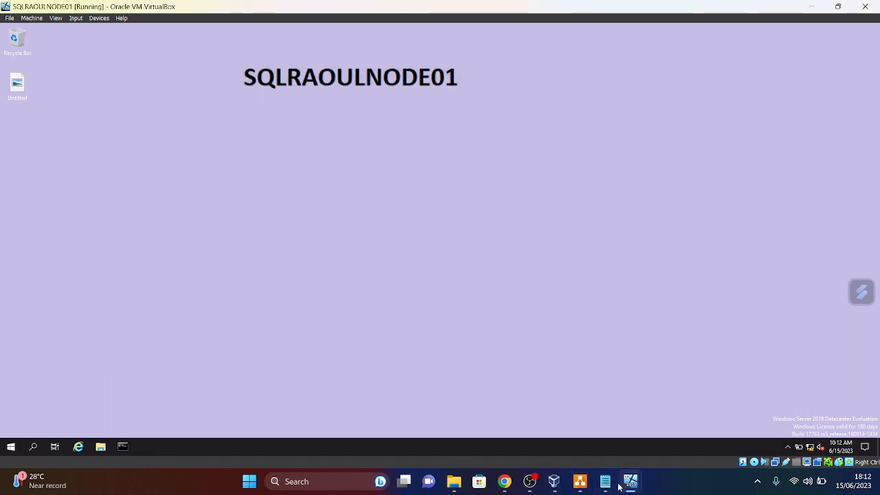
mouse_move(629, 482)
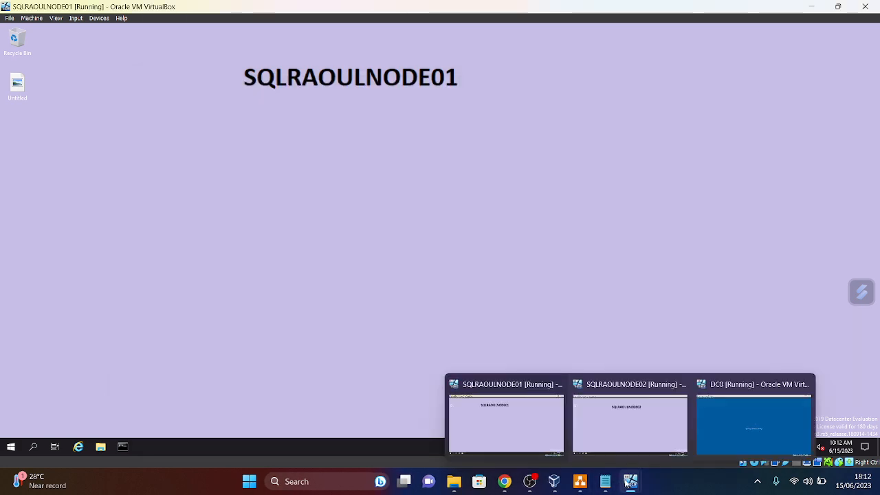
left_click(779, 425)
left_click(778, 422)
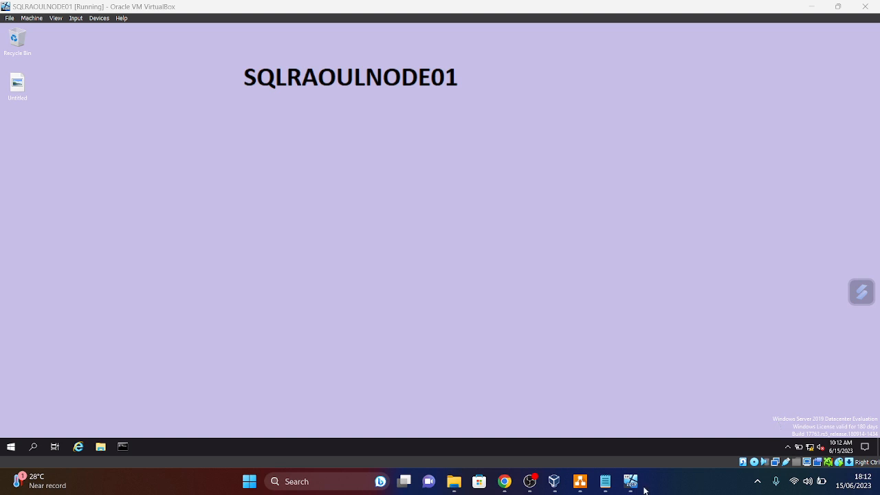
mouse_move(630, 481)
left_click(716, 432)
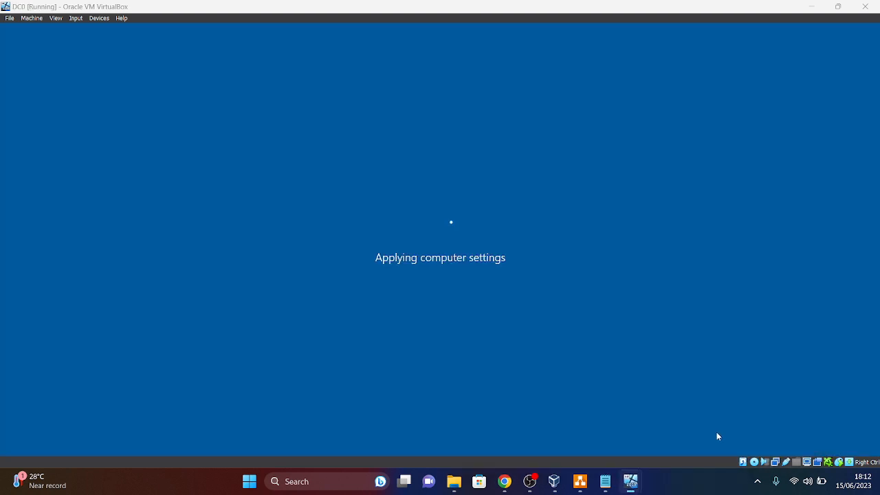
left_click(811, 6)
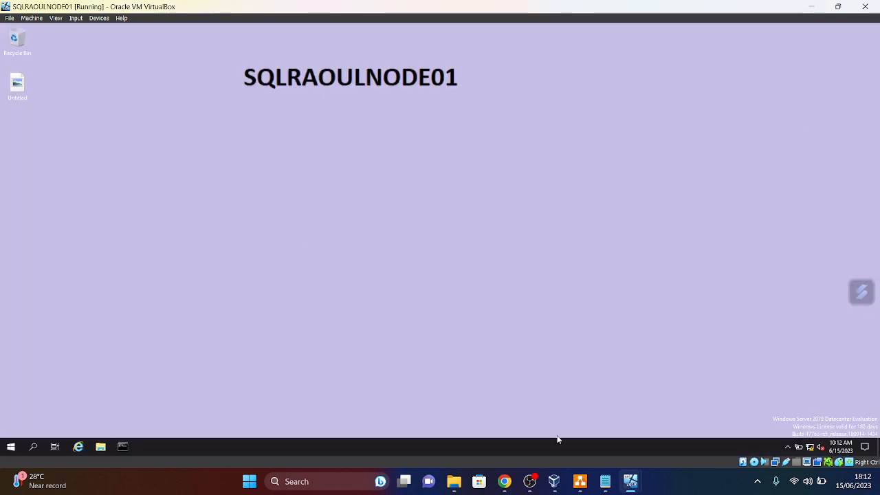
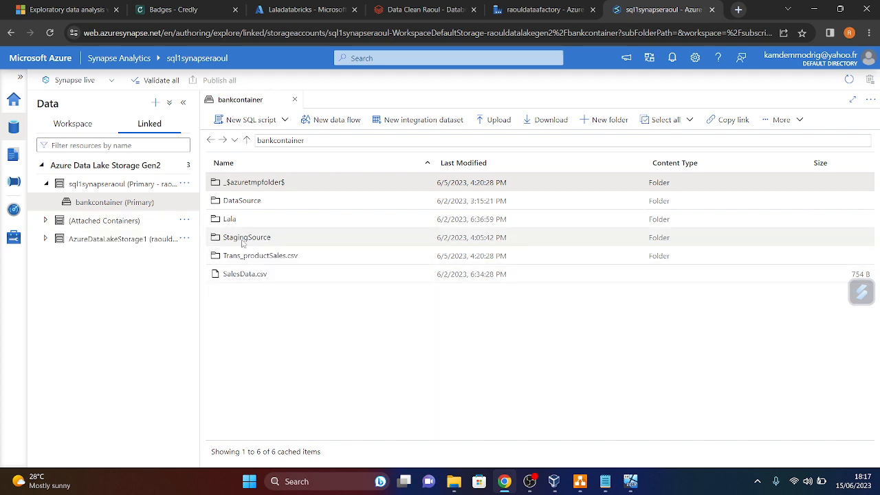
- Browse to StagingSource > WHSSales > Address and create a Select TOP 100 rows script on SalesLT.Address.parquet
double_click(245, 242)
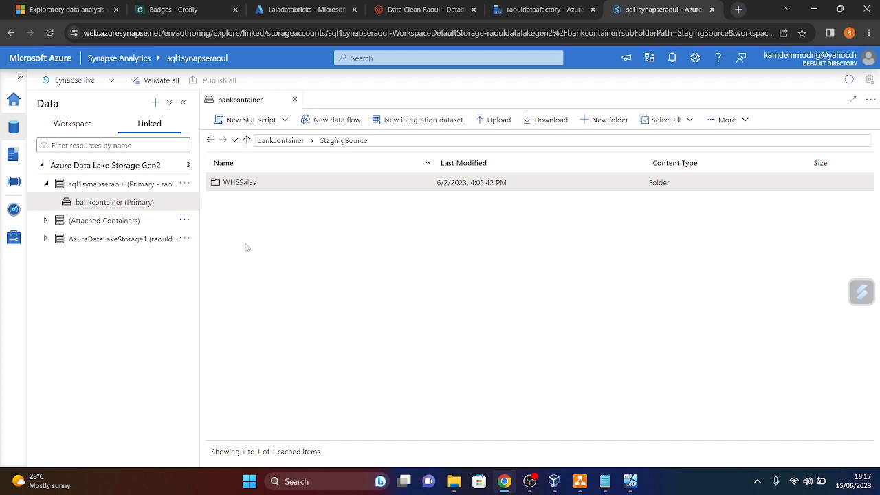
double_click(247, 185)
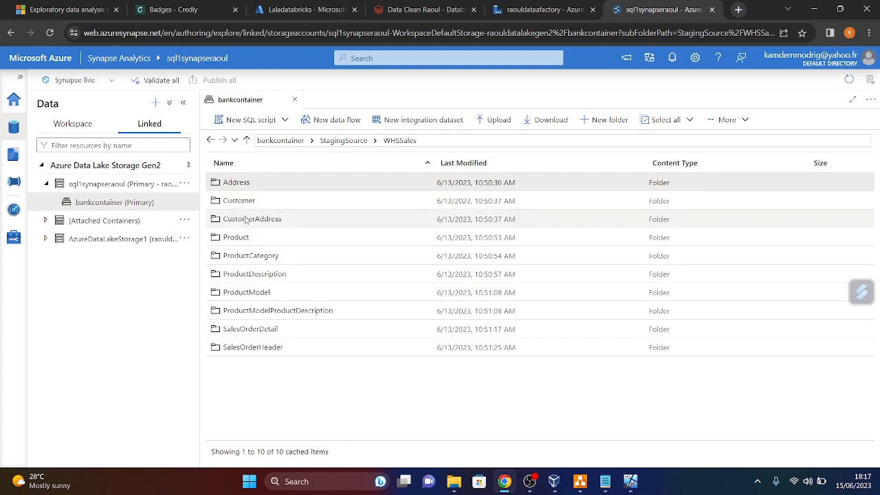
double_click(236, 183)
right_click(253, 192)
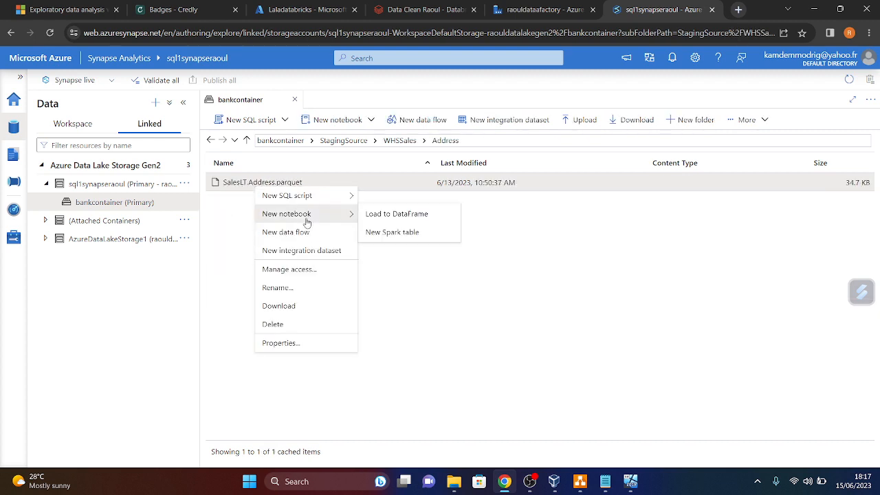
mouse_move(344, 195)
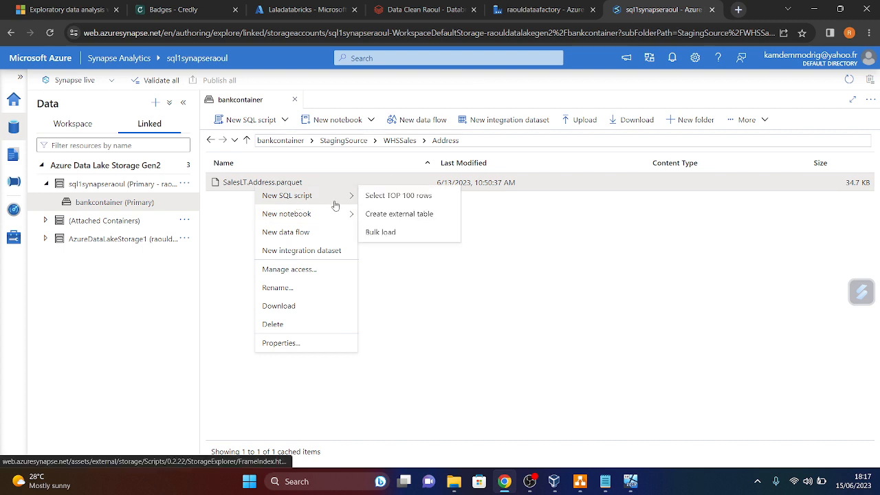
left_click(398, 196)
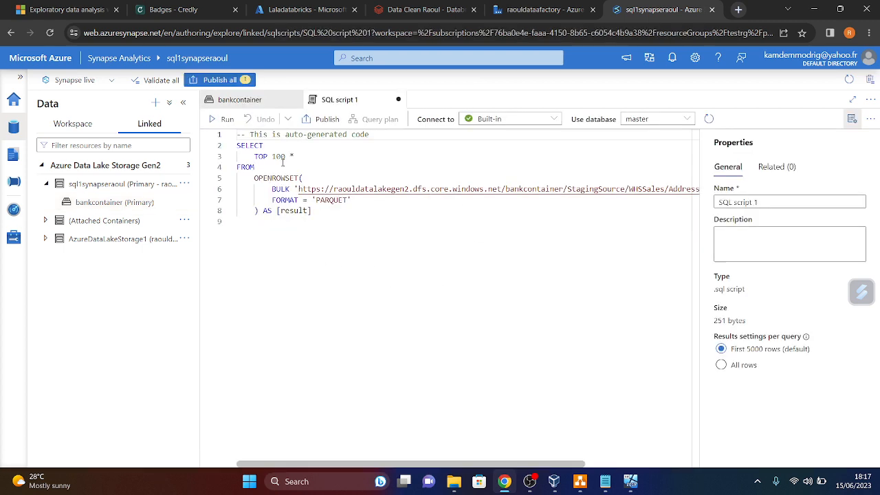
- Run the generated SQL script and return to the bankcontainer file browser
left_click(222, 119)
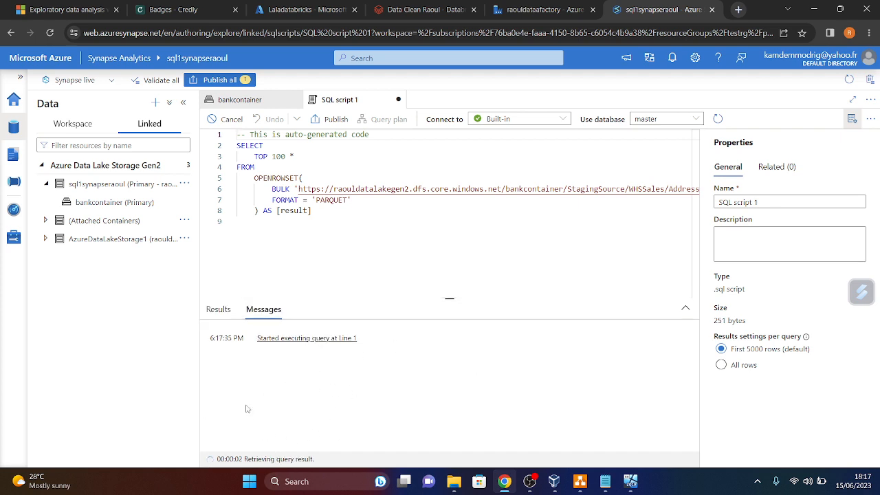
mouse_move(630, 481)
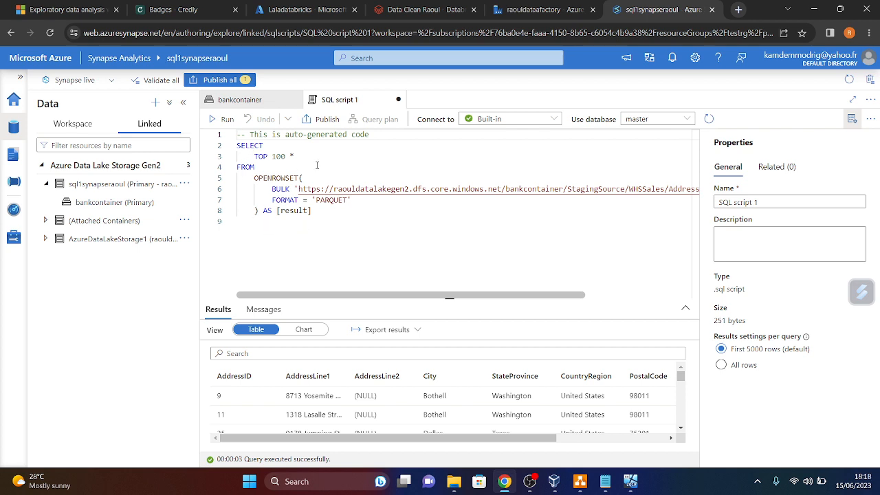
left_click(239, 101)
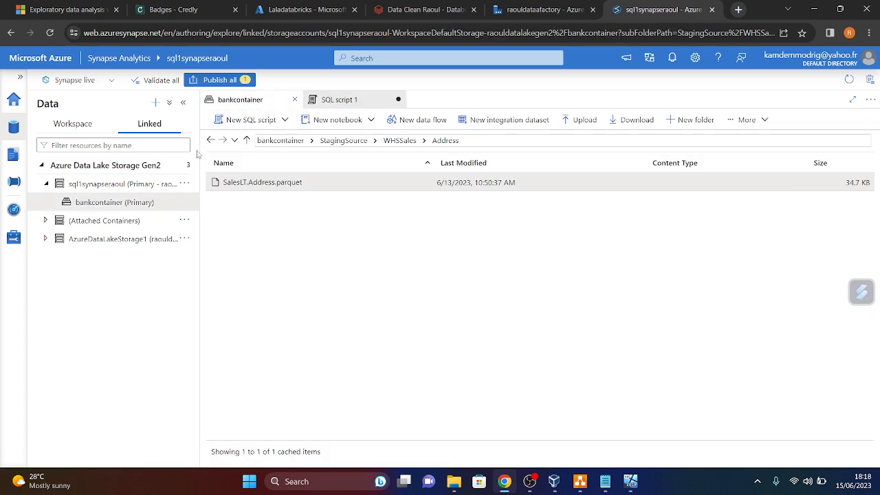
- Go back to WHSSales, inspect the Macado (SQL) database's LDW views, then collapse the SQL databases
left_click(213, 139)
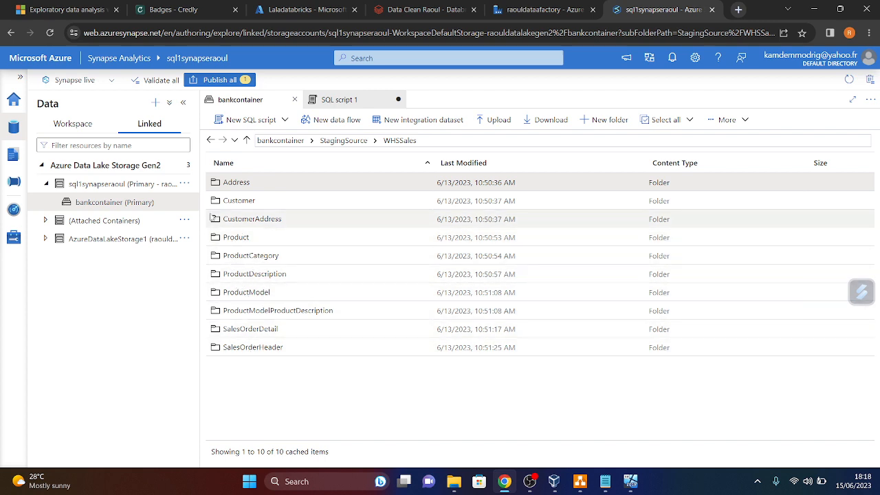
left_click(73, 124)
left_click(46, 203)
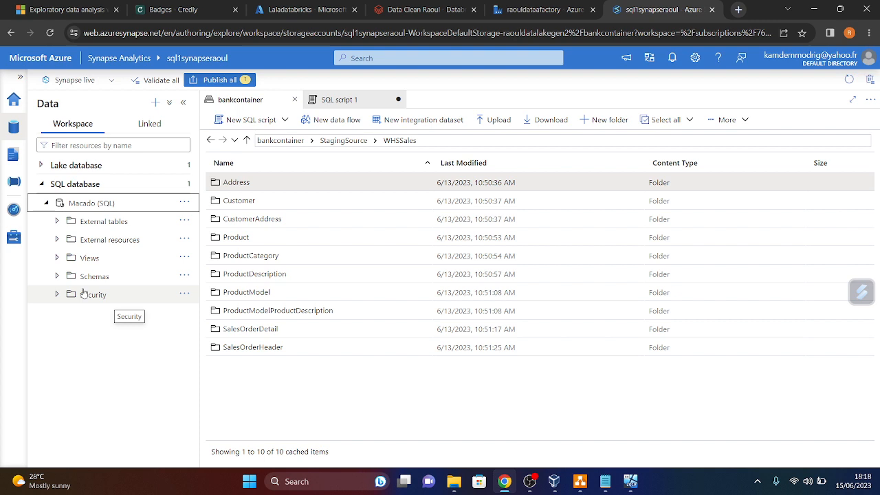
left_click(60, 259)
left_click(58, 259)
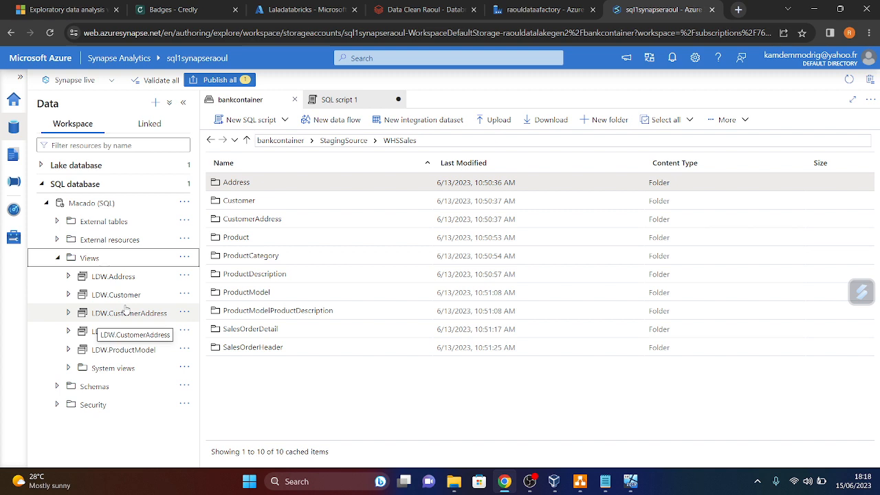
left_click(45, 203)
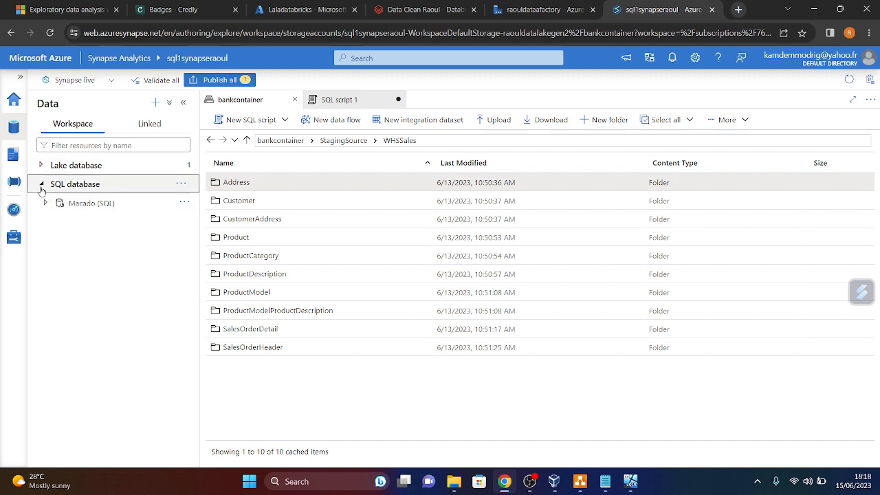
left_click(41, 184)
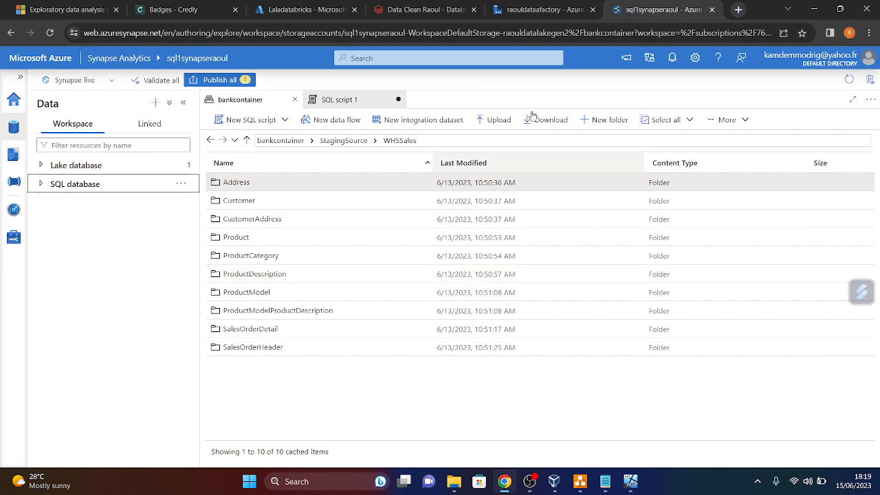
- Minimize Chrome and bring the DC0 virtual machine to the front
left_click(814, 14)
mouse_move(636, 485)
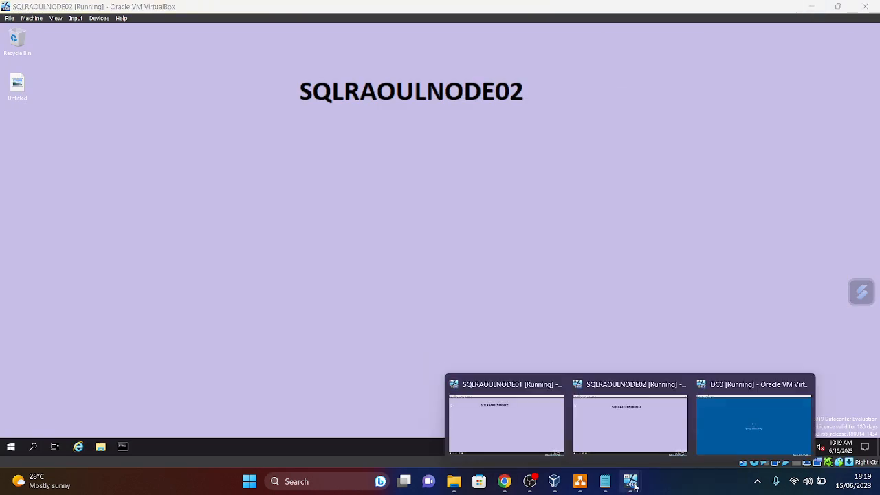
left_click(722, 437)
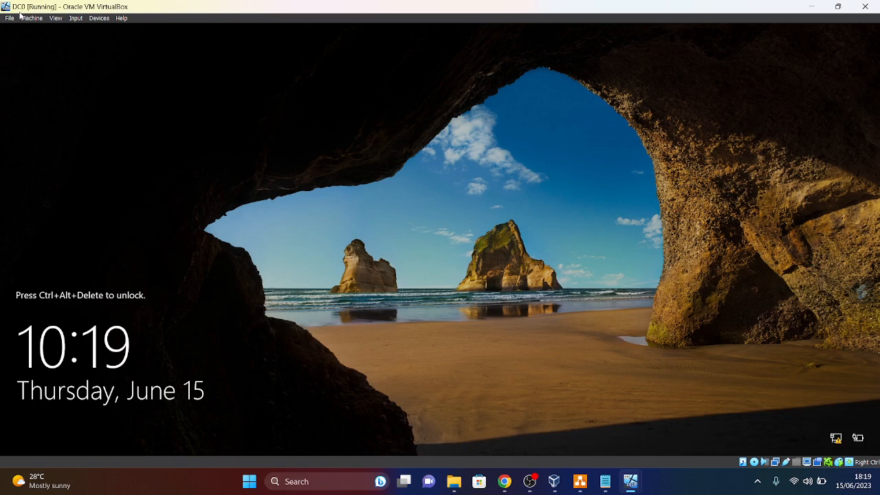
- Send Ctrl-Alt-Del to DC0 and sign in with the administrator password
left_click(76, 18)
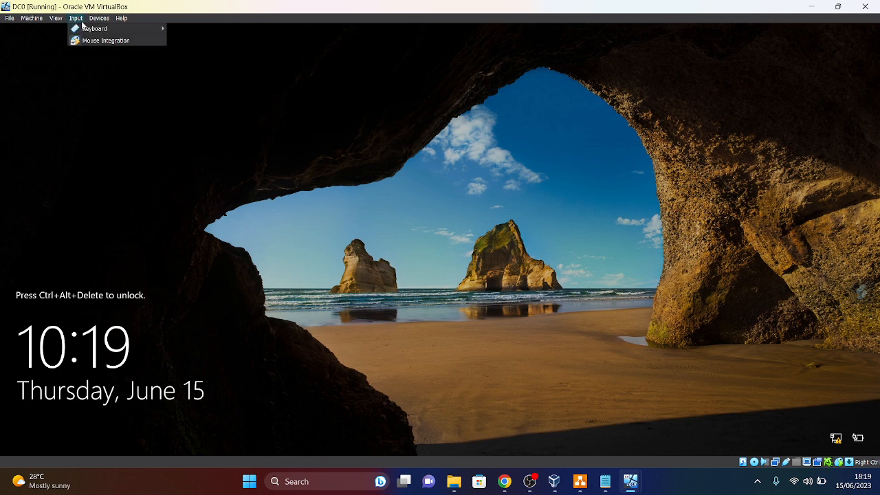
mouse_move(86, 30)
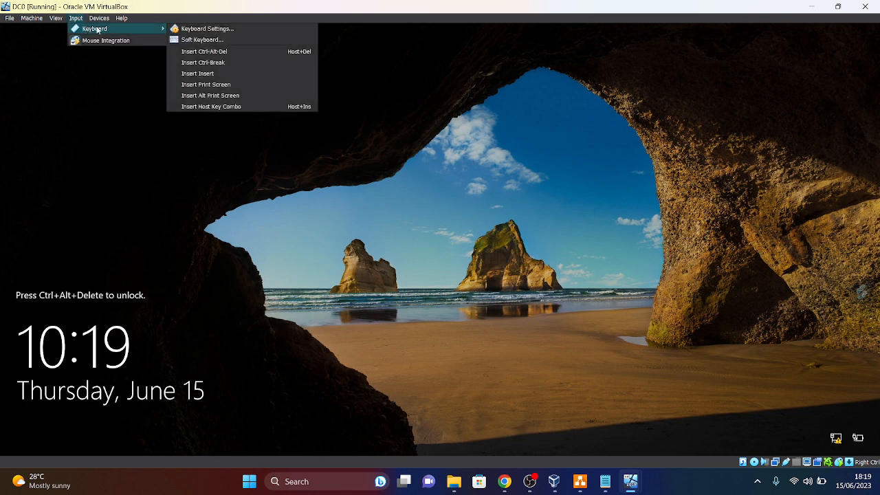
left_click(197, 51)
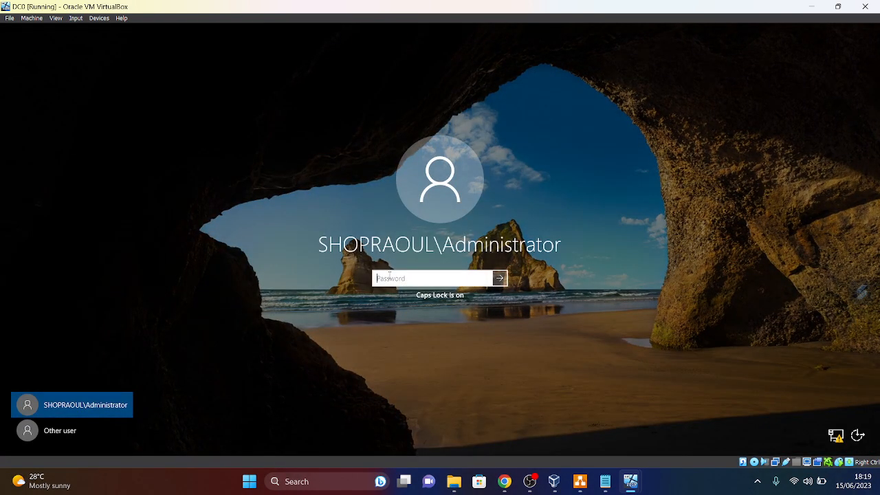
type("•")
key("Caps_Lock")
key("Caps_Lock")
key("Return")
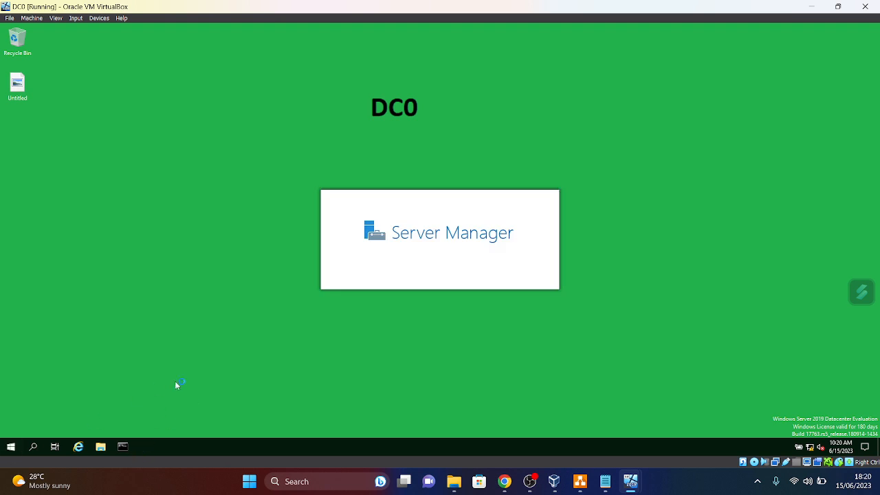
- Run ipconfig /all on DC0 to confirm 192.168.254.100 and shopraoul.com, then close Command Prompt and Server Manager
mouse_move(13, 474)
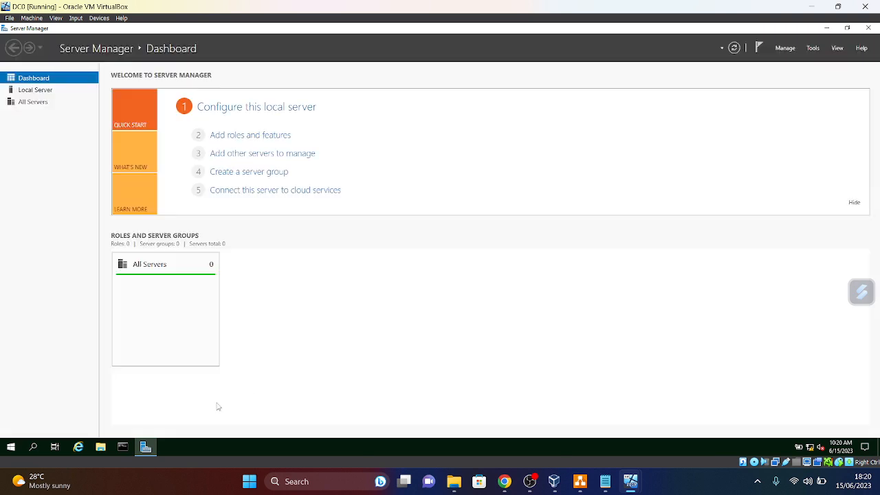
left_click(121, 447)
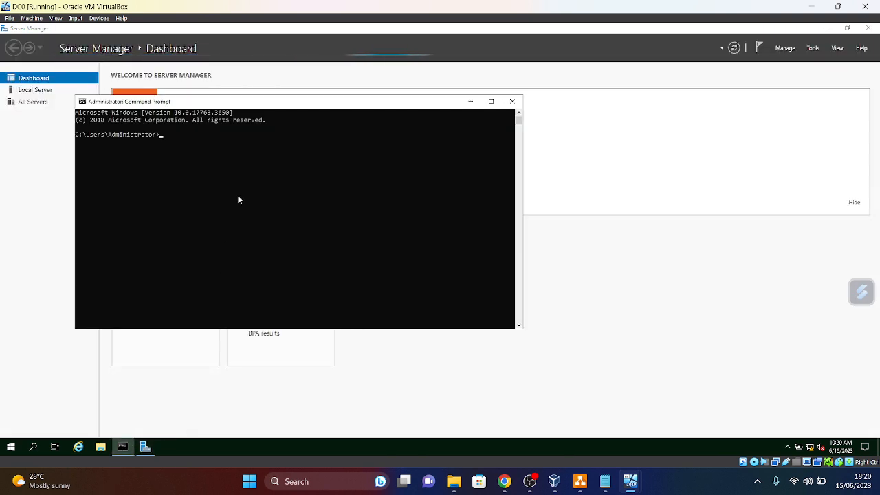
type("iP")
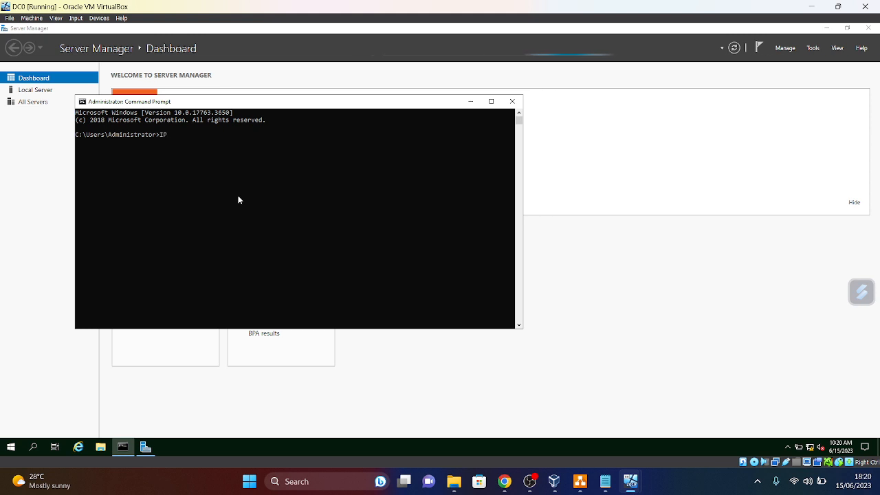
key("BackSpace")
key("BackSpace")
type("ipconfi /all")
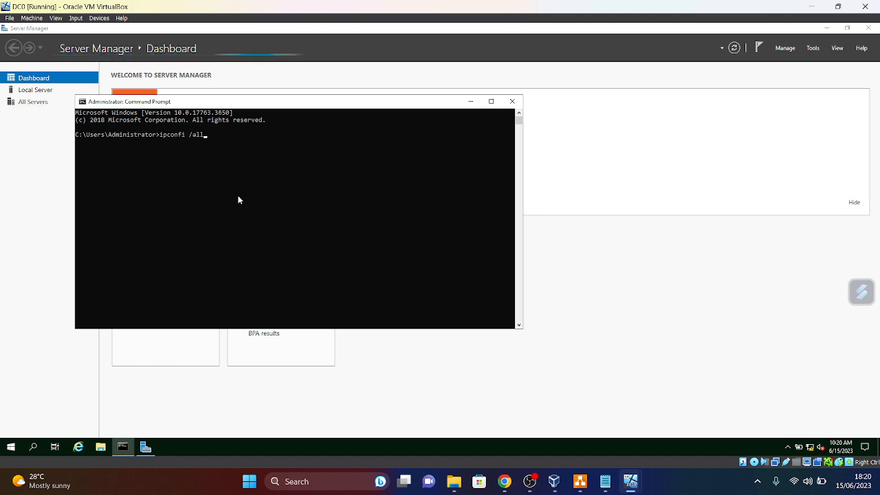
key("Return")
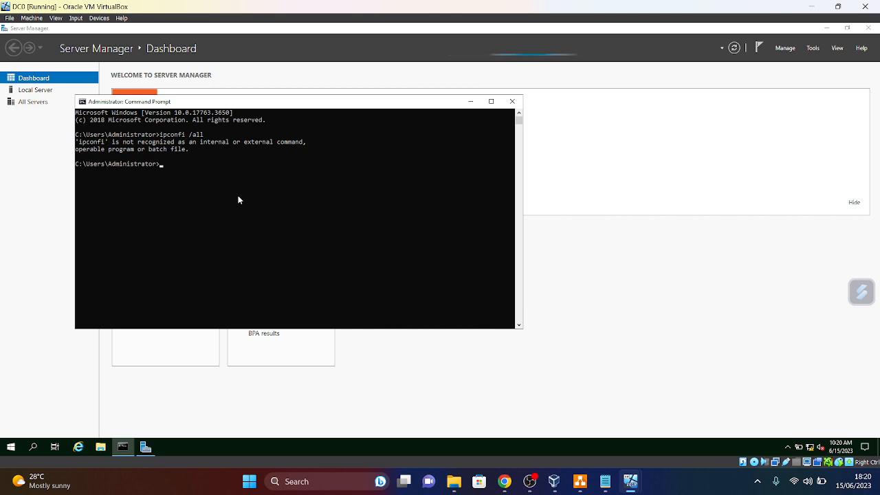
type("ipc")
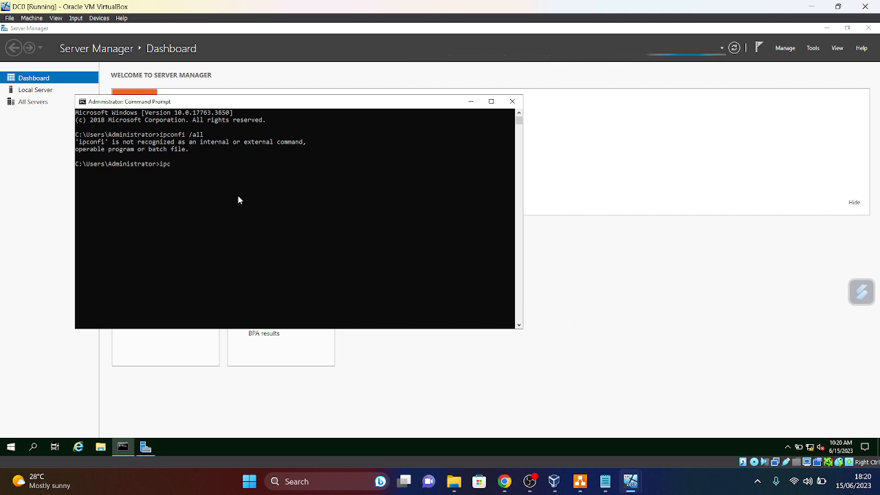
type("onfig")
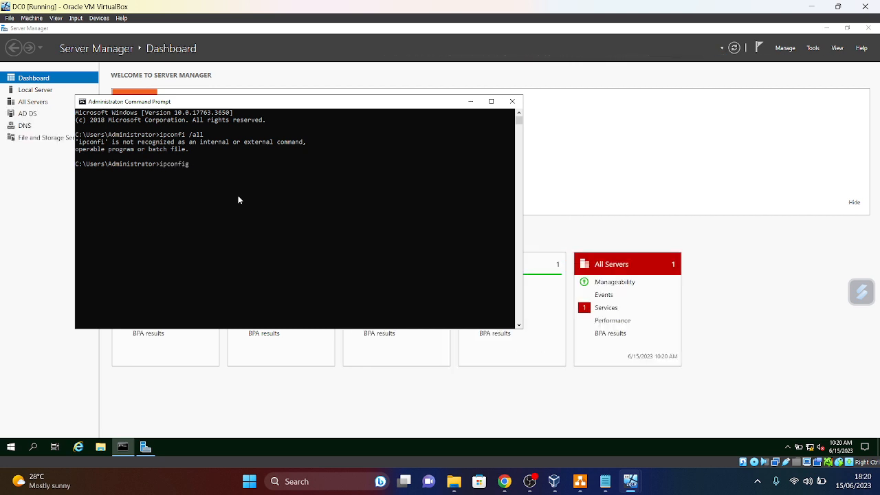
type(" /all")
key("Return")
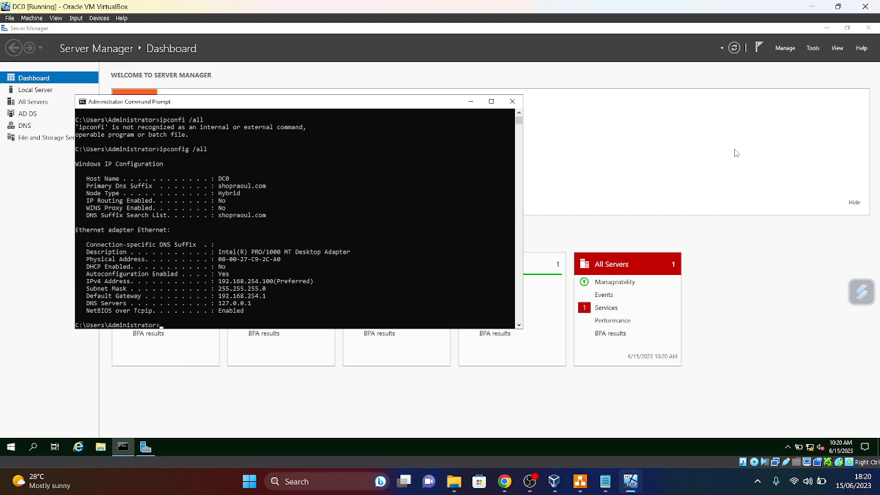
left_click(512, 102)
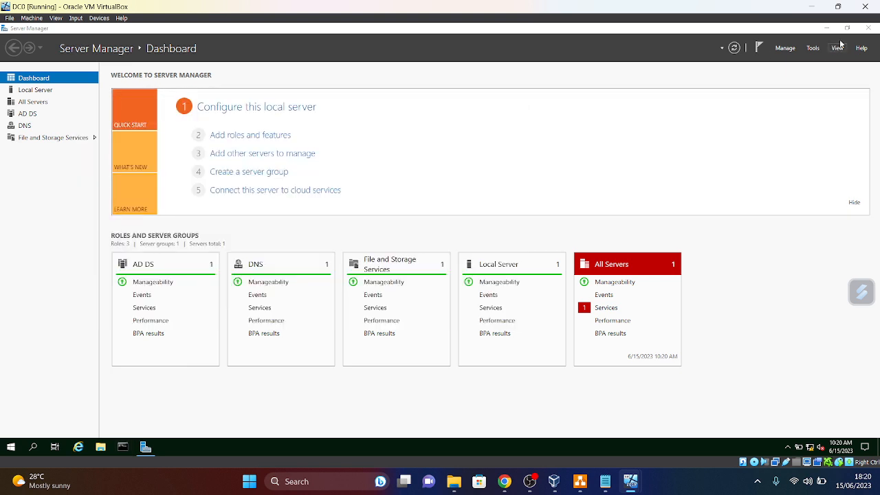
left_click(867, 28)
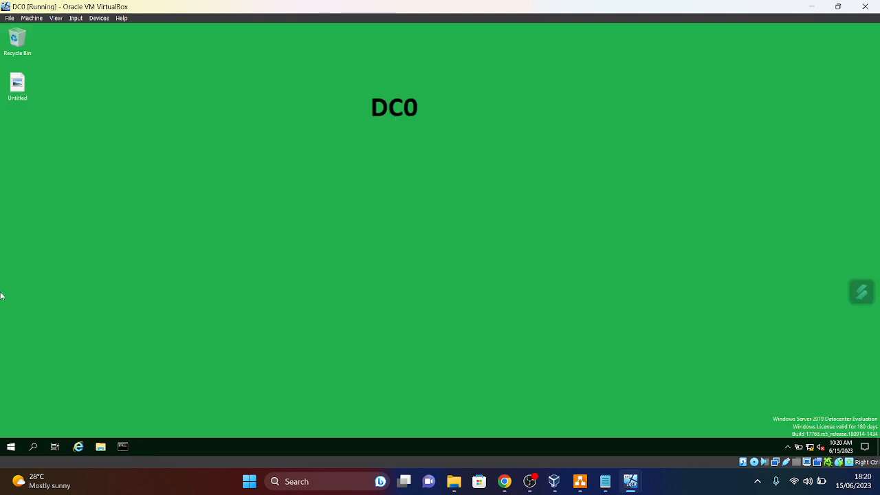
- Enable Advanced Features in Active Directory Users and Computers and expand shopraoul.com, then close it
left_click(10, 447)
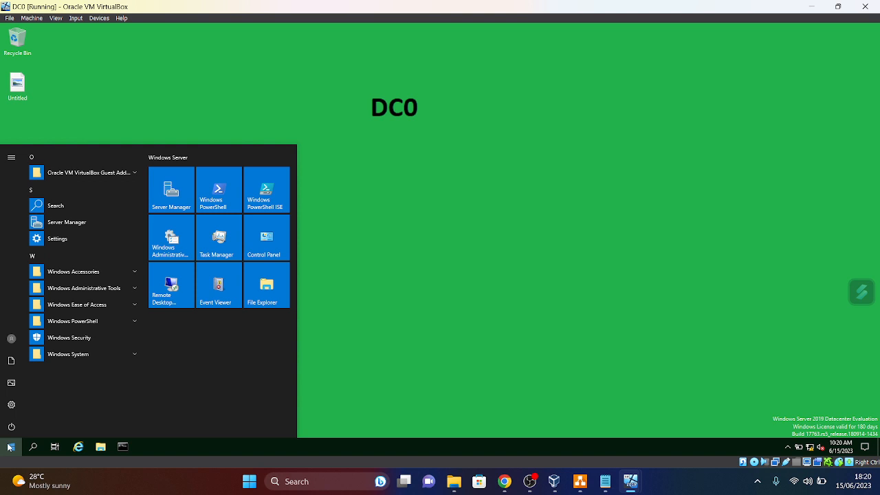
type("acti")
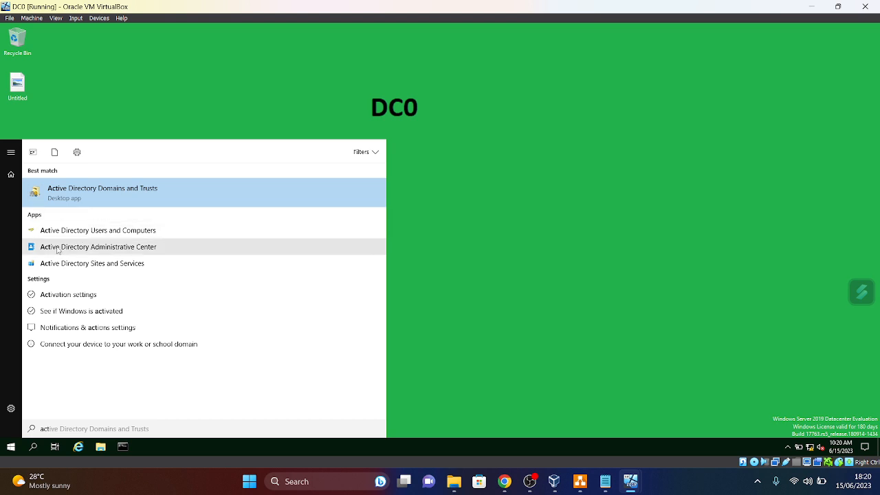
left_click(76, 232)
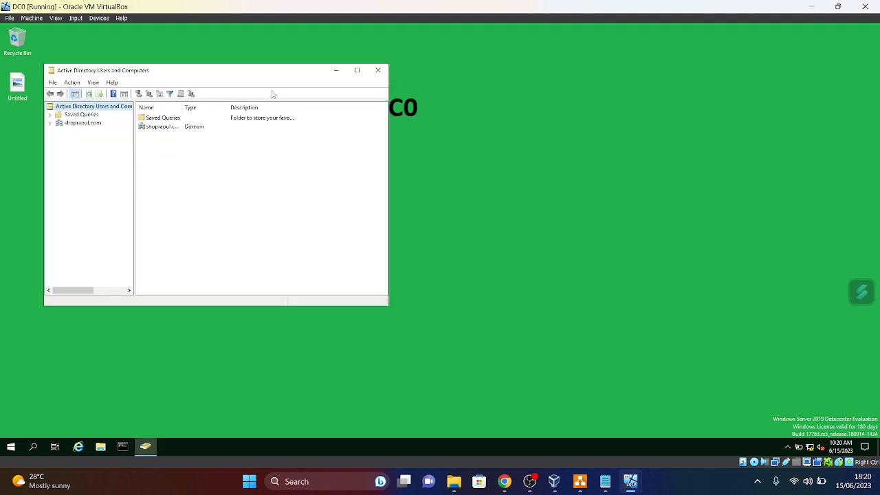
left_click(357, 70)
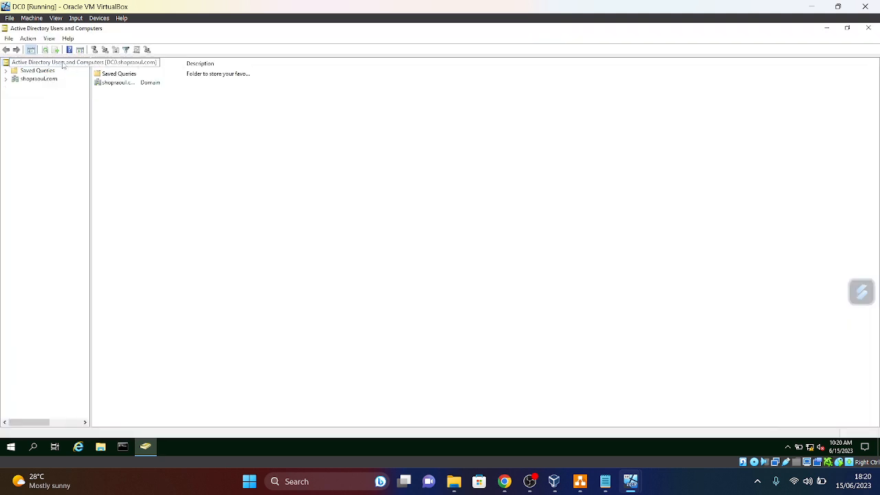
left_click(50, 39)
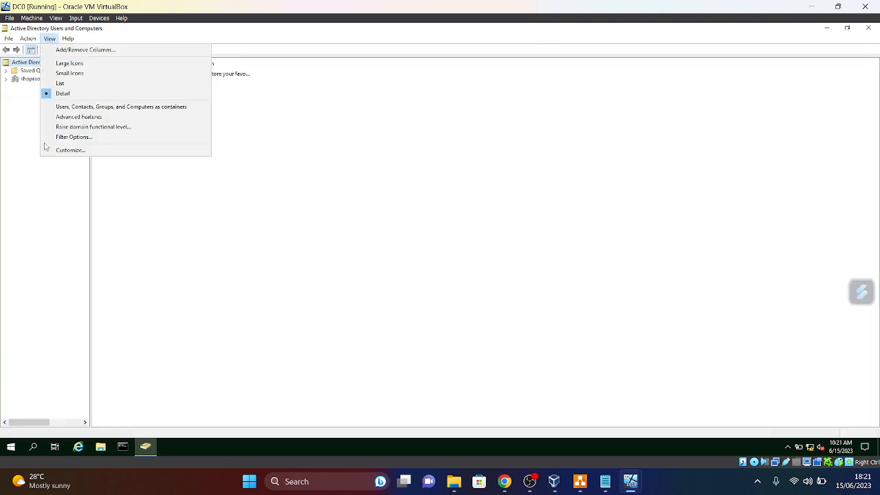
left_click(77, 117)
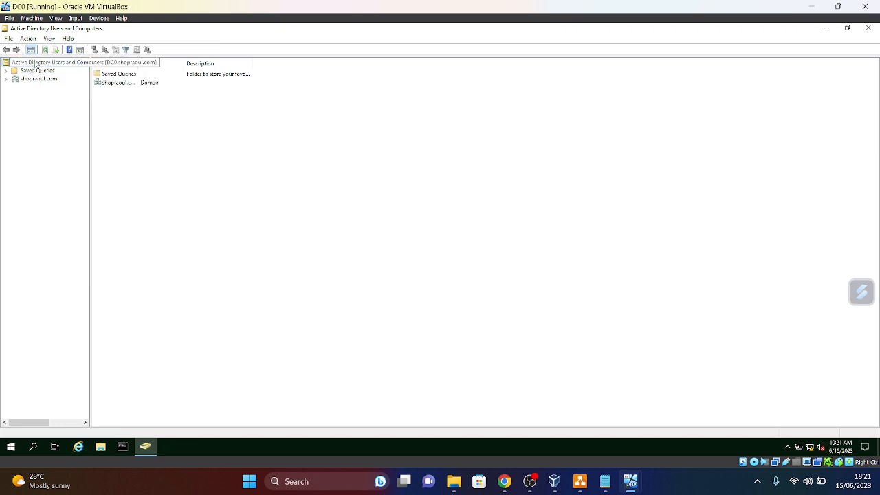
left_click(22, 79)
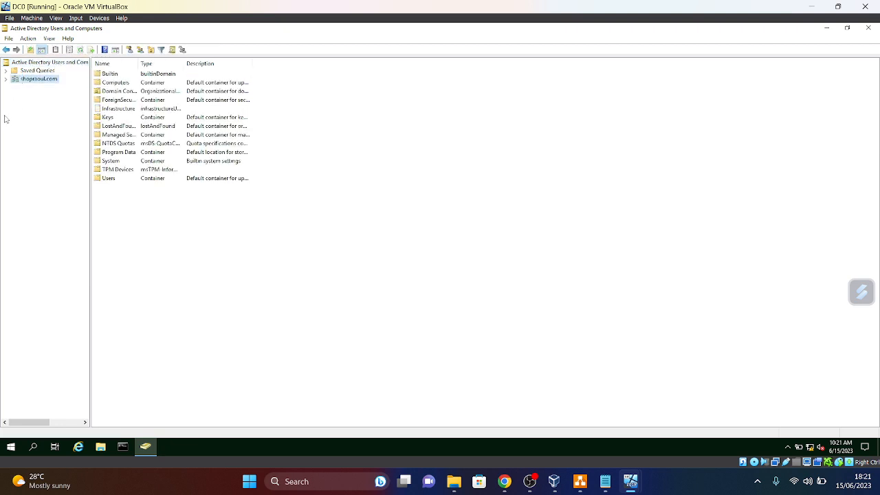
left_click(5, 79)
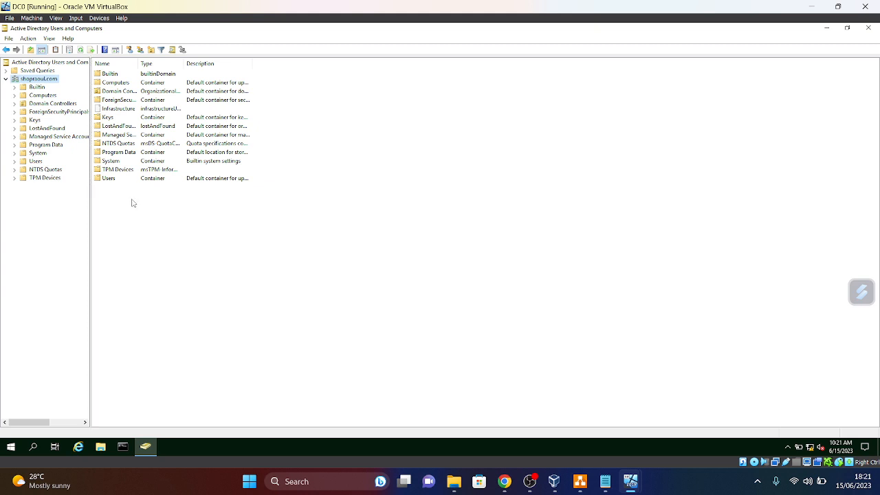
mouse_move(145, 455)
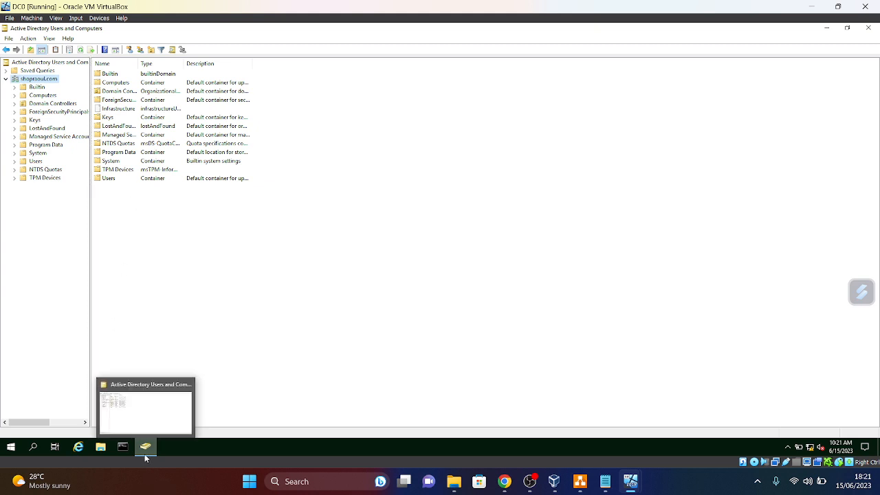
left_click(868, 31)
- Pin Active Directory Users and Computers to DC0's taskbar
left_click(11, 447)
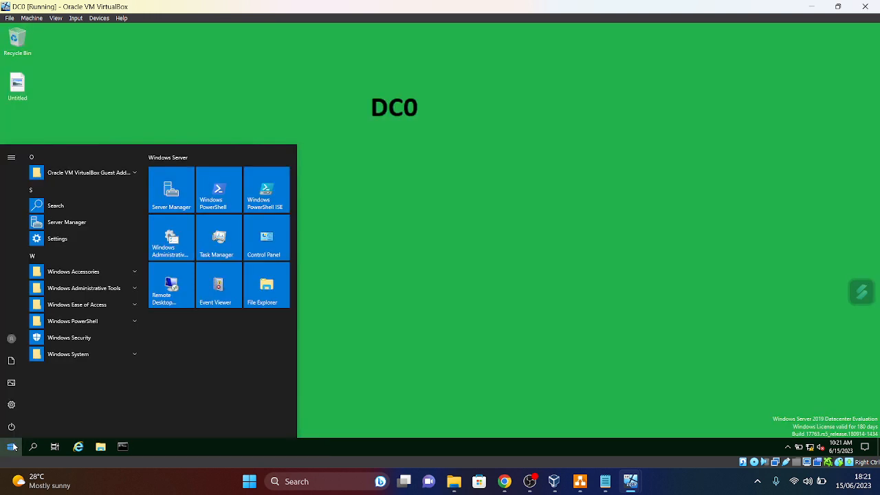
type("act")
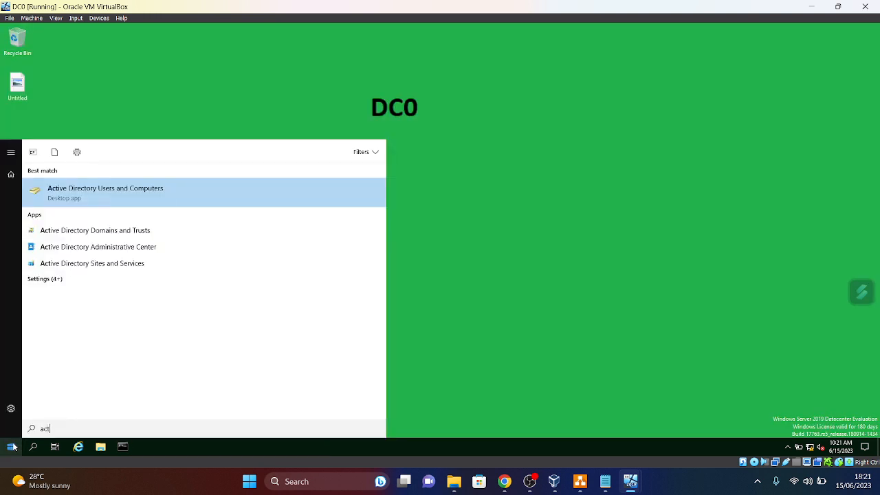
right_click(125, 195)
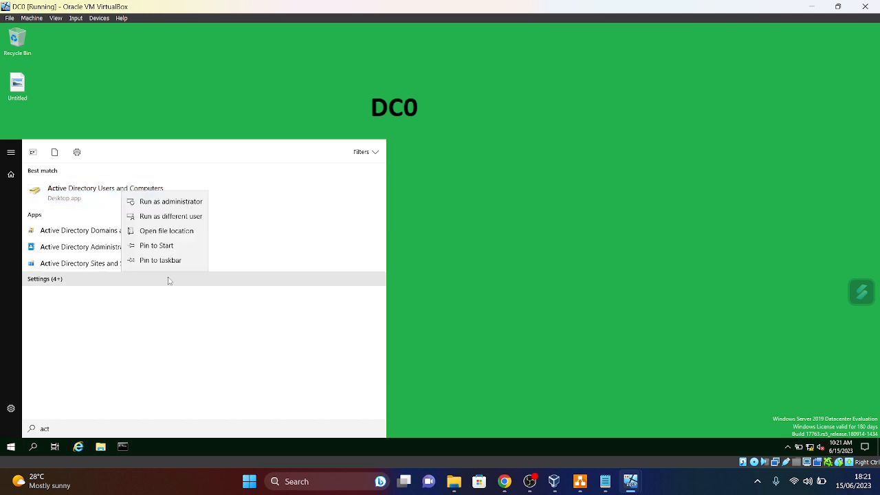
left_click(152, 263)
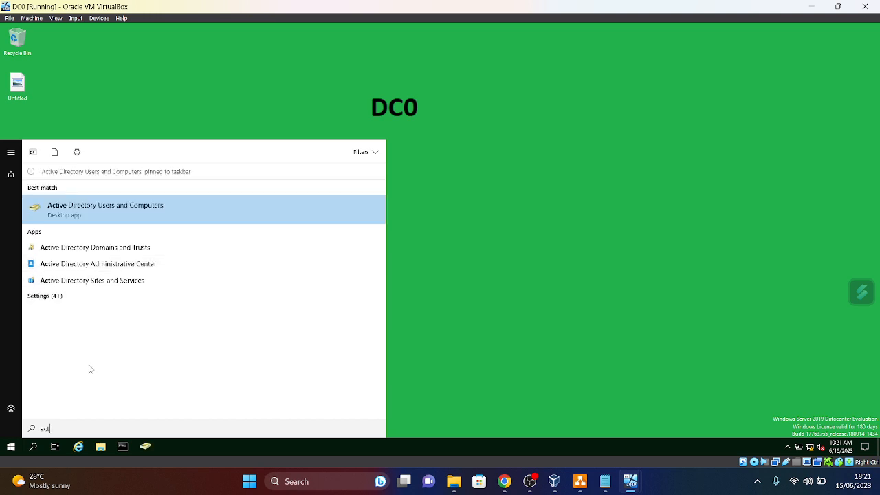
- Pin DNS to DC0's taskbar
left_click(21, 446)
type("DNS")
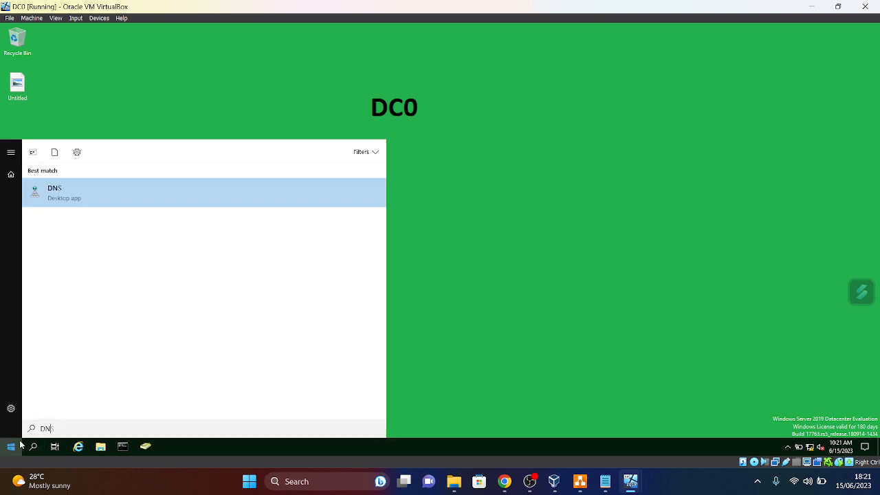
right_click(136, 199)
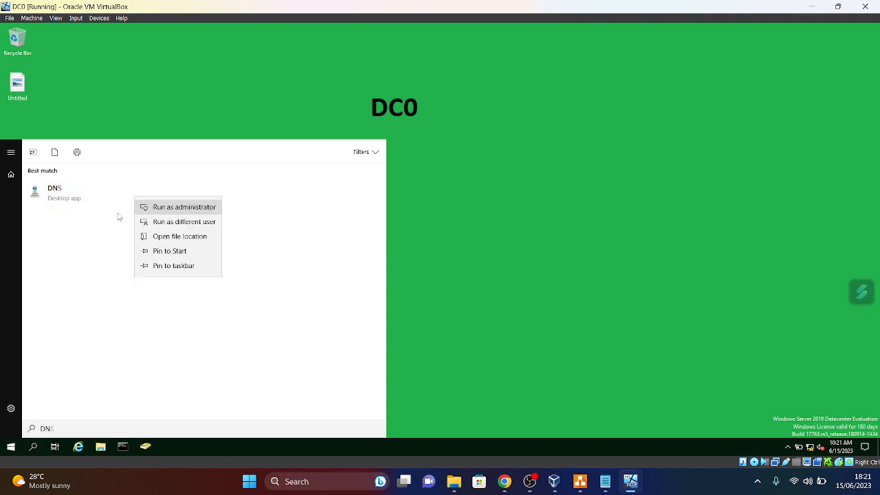
left_click(173, 266)
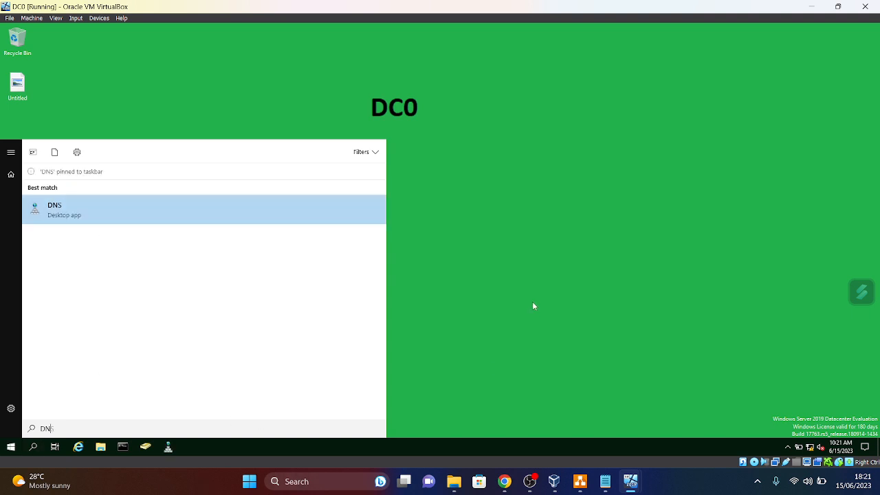
left_click(478, 249)
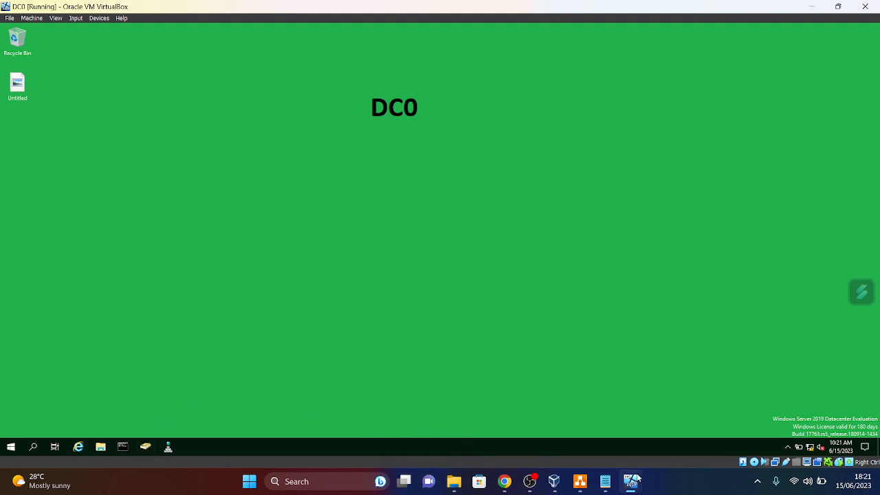
- Switch to SQLRAOULNODE01 and run ipconfig to confirm its address 192.168.254.2
mouse_move(624, 487)
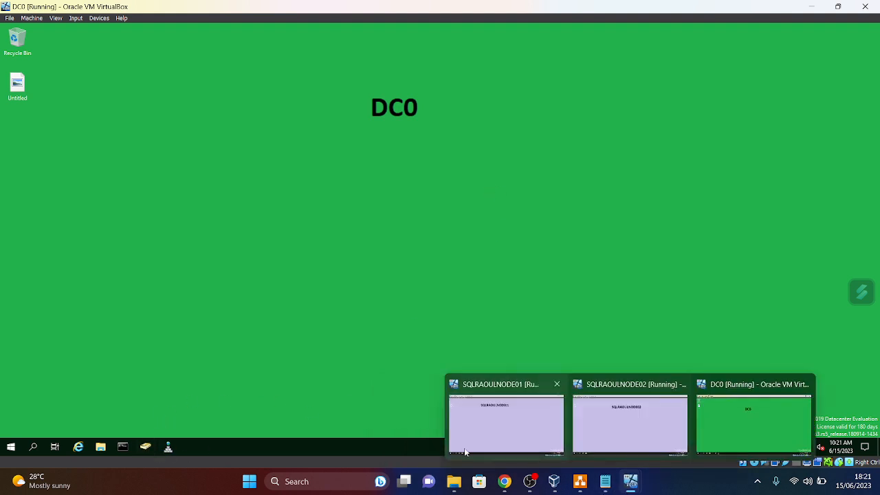
left_click(510, 440)
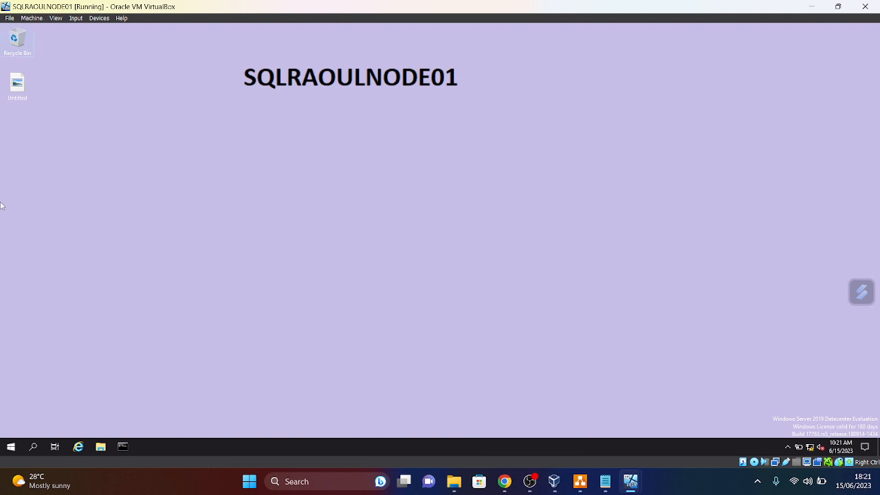
left_click(123, 448)
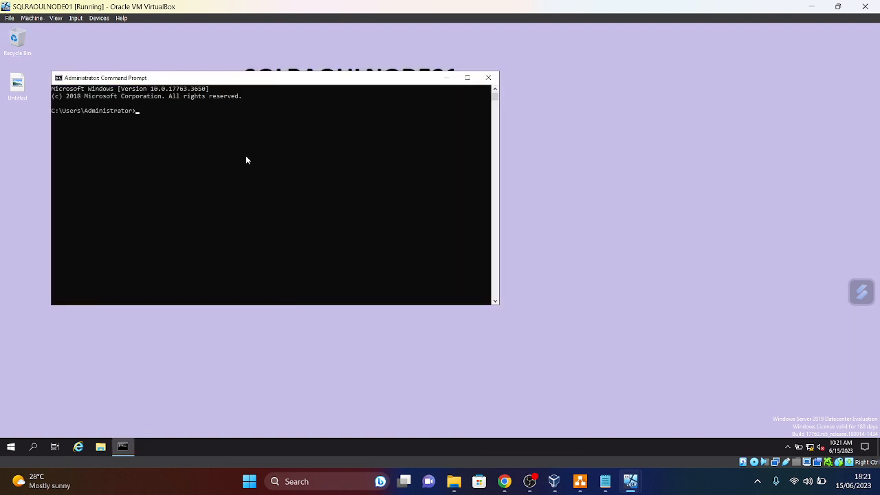
type("ipconfin")
key("BackSpace")
type("g")
key("Return")
- Ping 192.168.254.100 with 0% loss, then close the Command Prompt
type("pi")
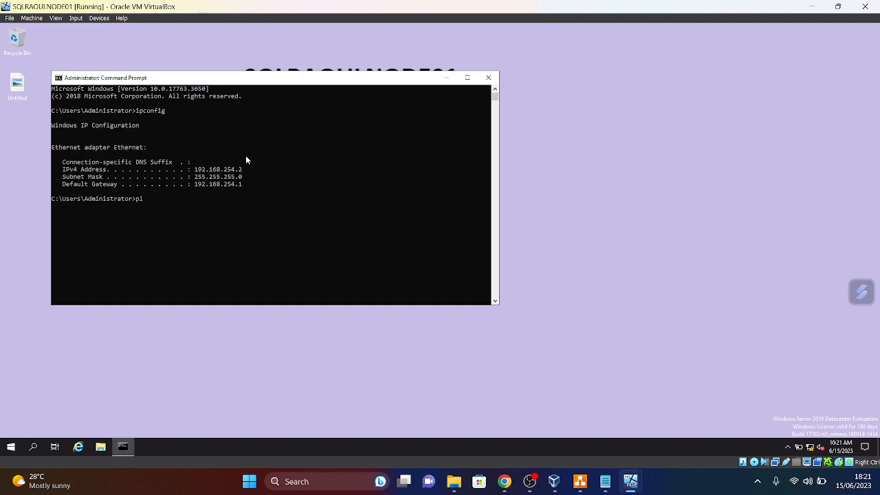
type("ng 192.168.254.100")
key("Return")
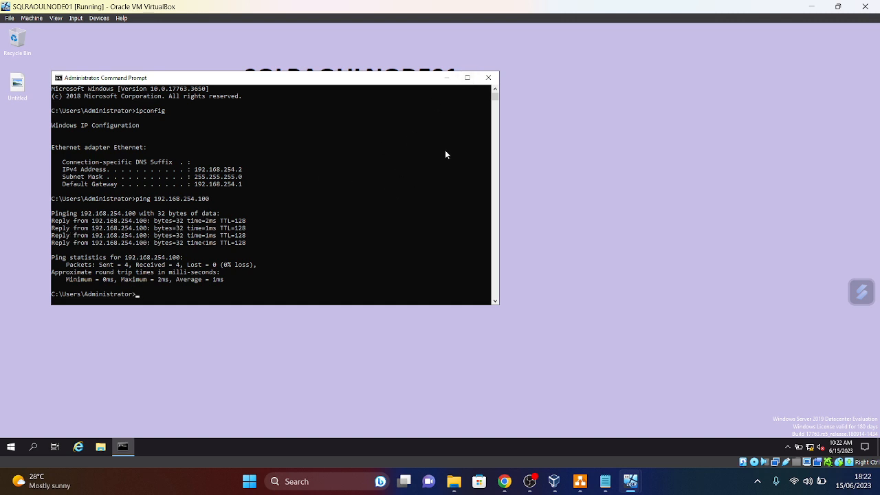
left_click(488, 78)
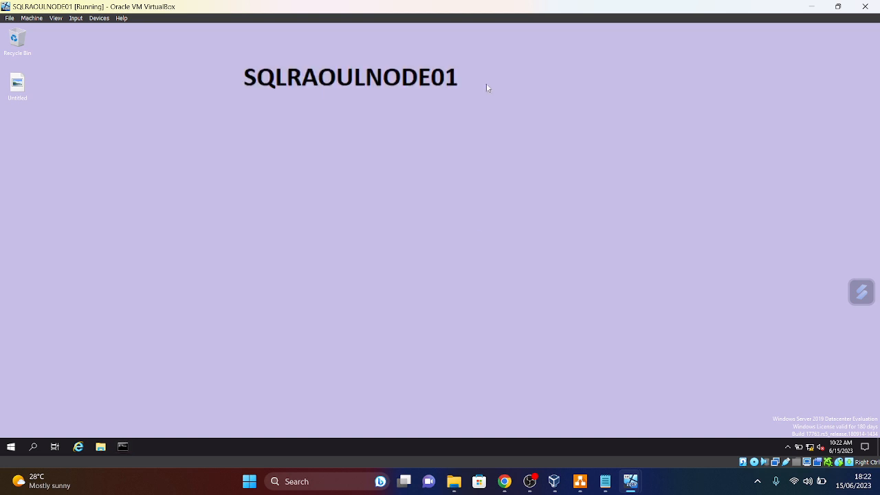
- Bring the SQLRAOULNODE02 virtual machine to the front
mouse_move(632, 485)
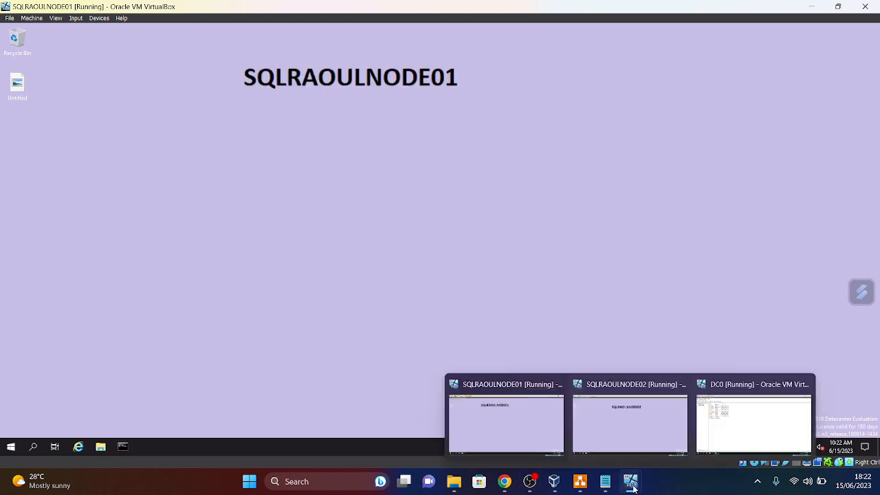
left_click(635, 432)
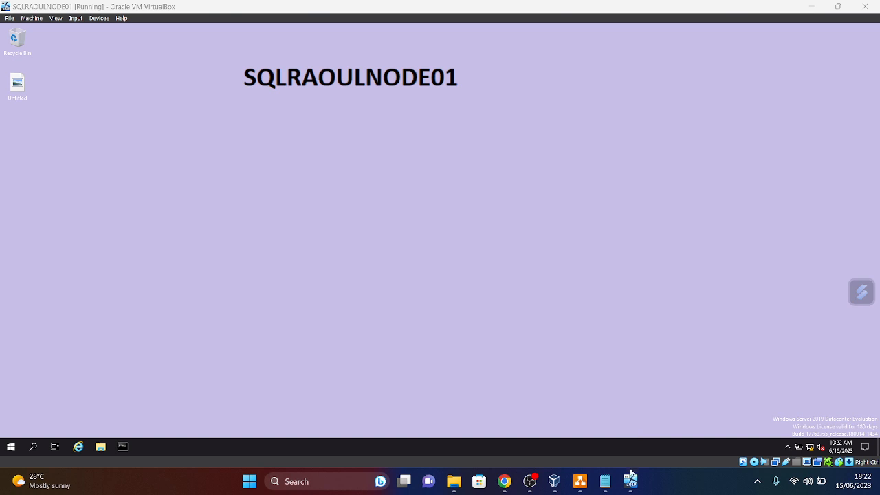
left_click(631, 479)
left_click(631, 478)
left_click(639, 427)
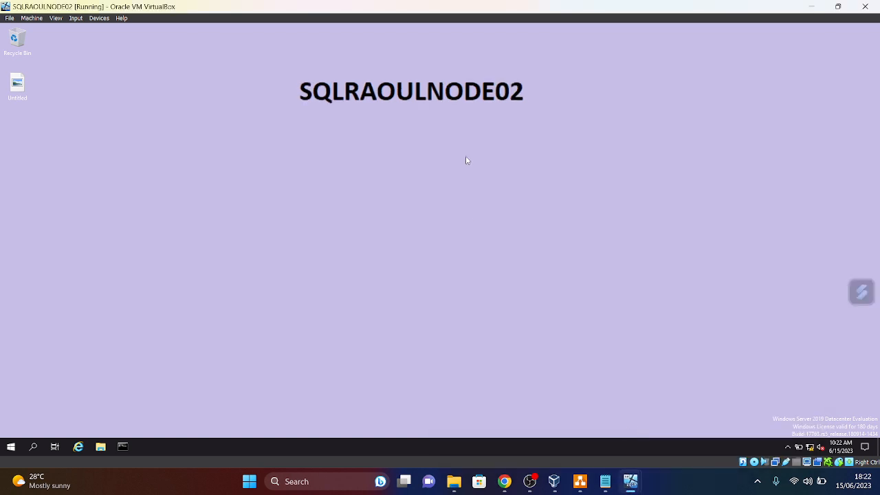
- Run ipconfig (192.168.254.3) and ping 192.168.254.100 on SQLRAOULNODE02, then close the prompt
left_click(123, 446)
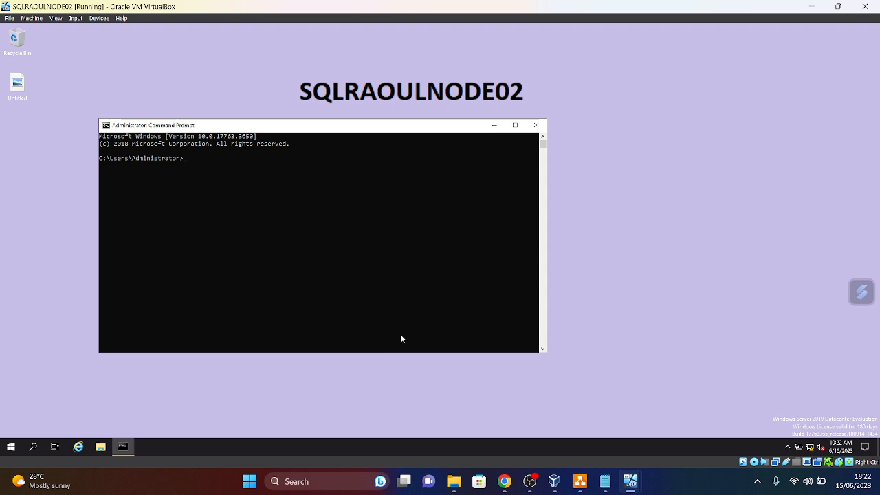
type("ipconfig")
key("Return")
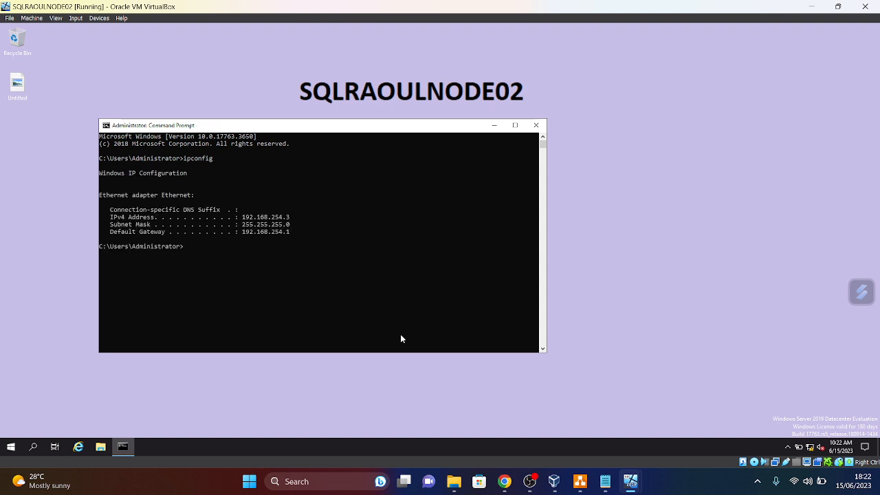
type("ping 192.168.254.100")
key("Return")
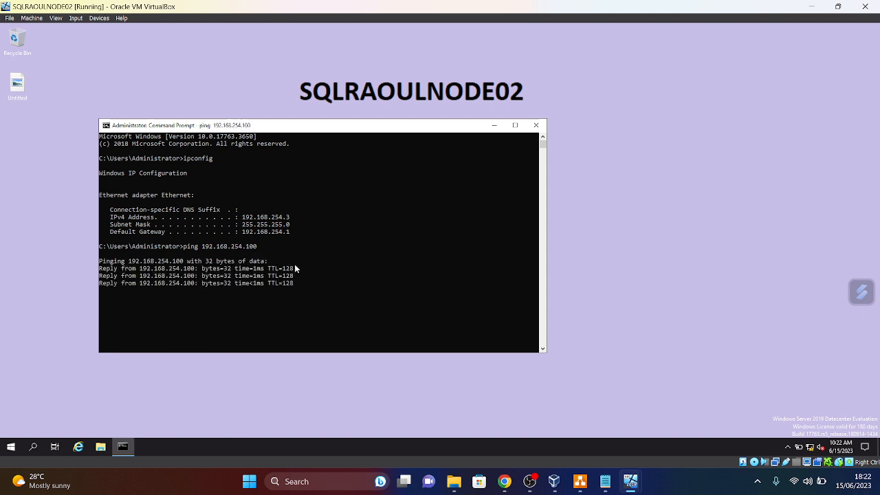
left_click(534, 127)
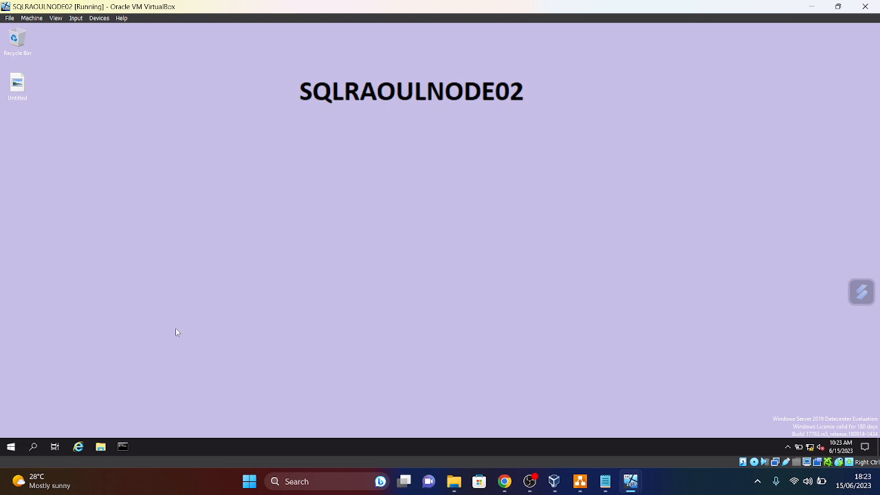
- Briefly open VirtualBox's File menu, then switch back toward the DC0 virtual machine
left_click(9, 19)
left_click(9, 18)
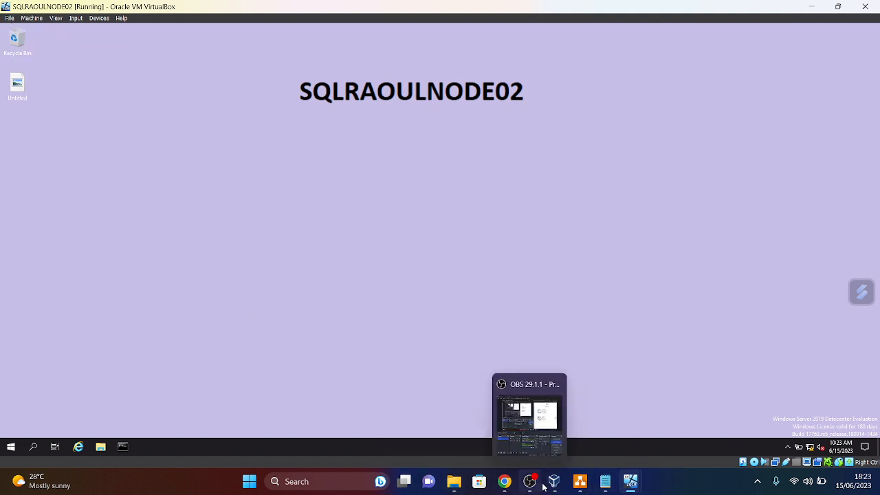
mouse_move(630, 485)
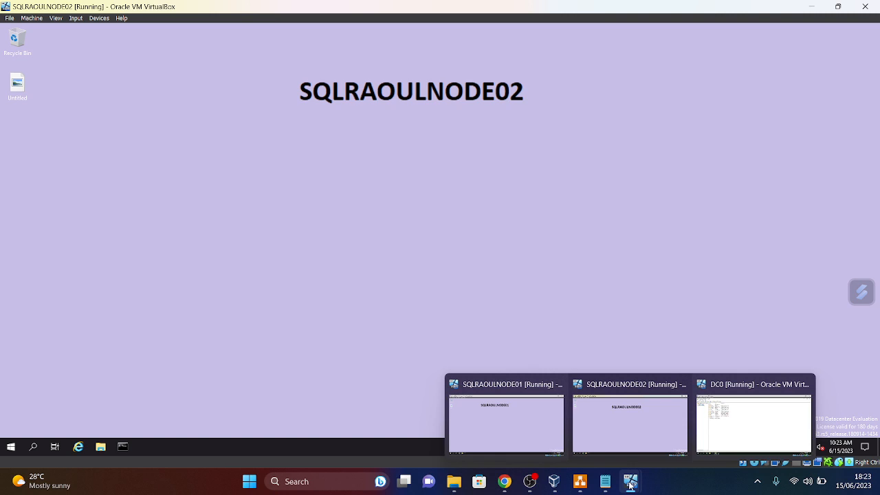
left_click(705, 432)
left_click(629, 487)
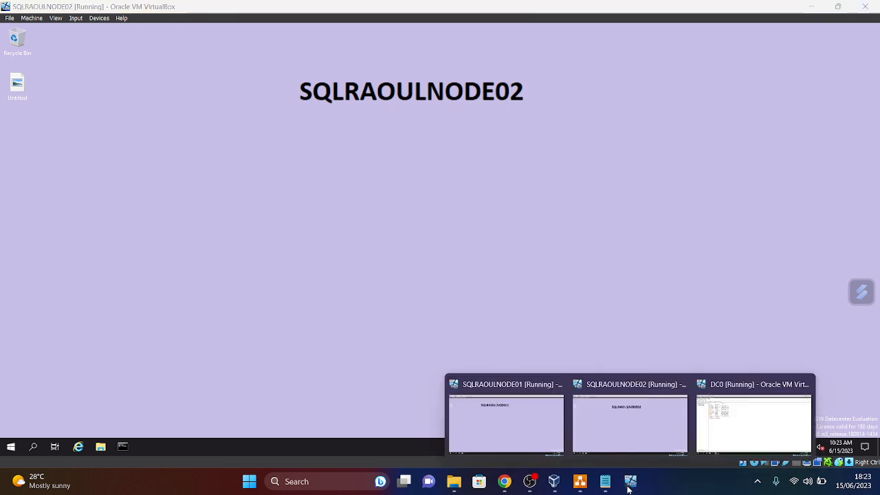
- On DC0, create a SQLServers organizational unit under shopraoul.com
left_click(739, 431)
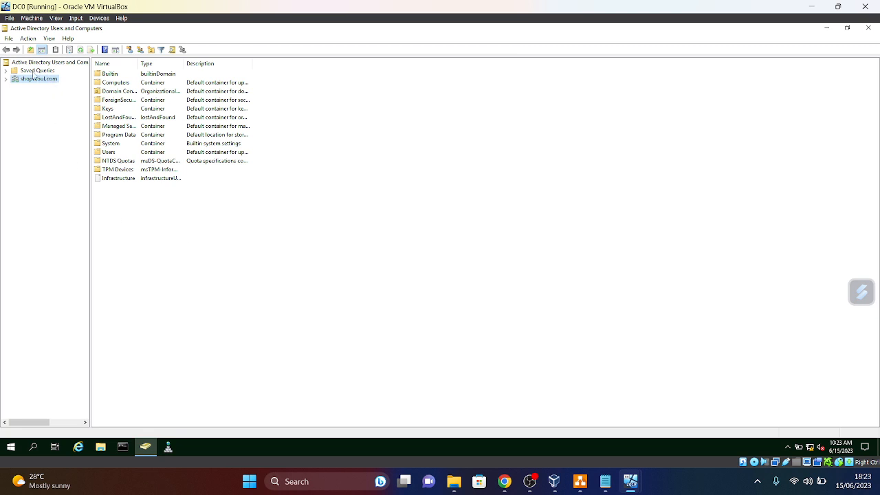
left_click(6, 79)
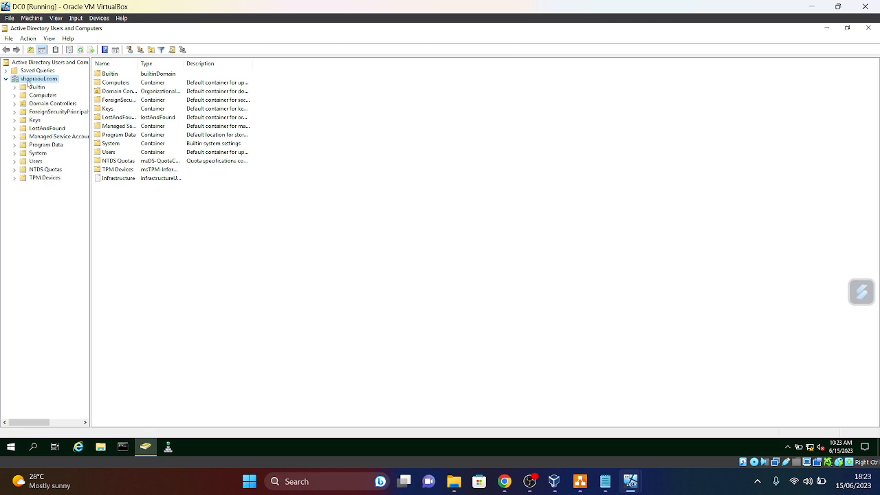
right_click(28, 80)
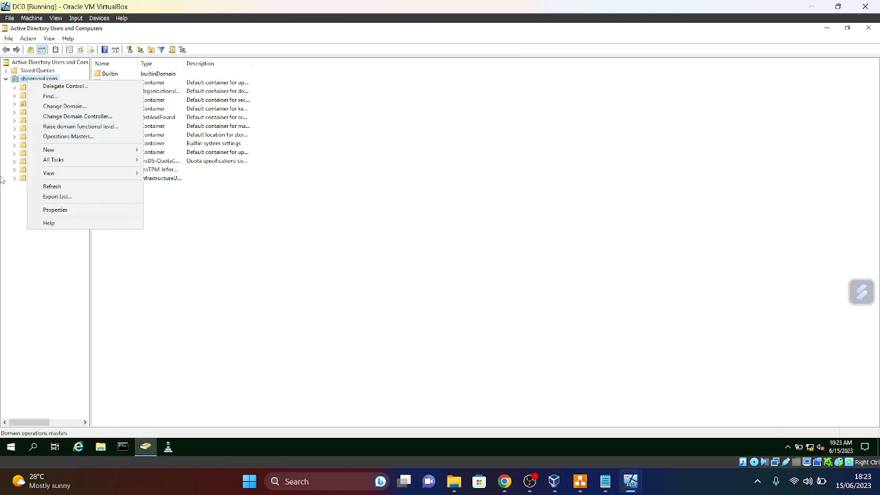
mouse_move(105, 150)
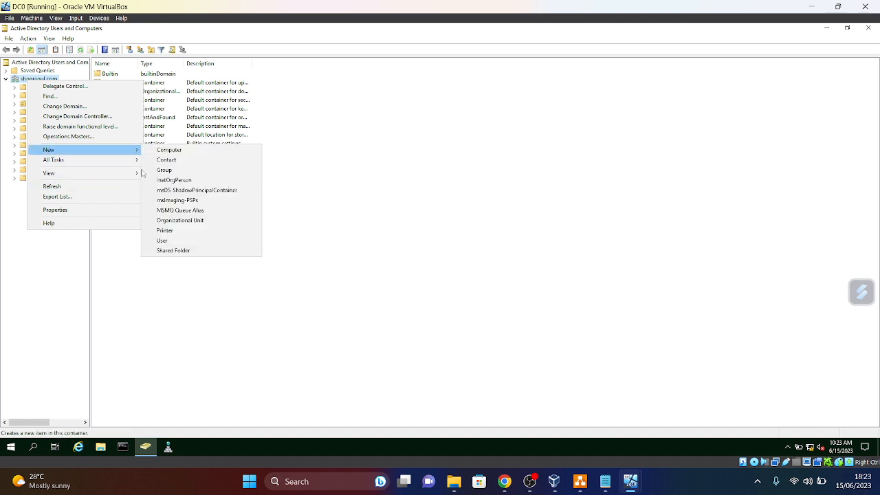
left_click(179, 221)
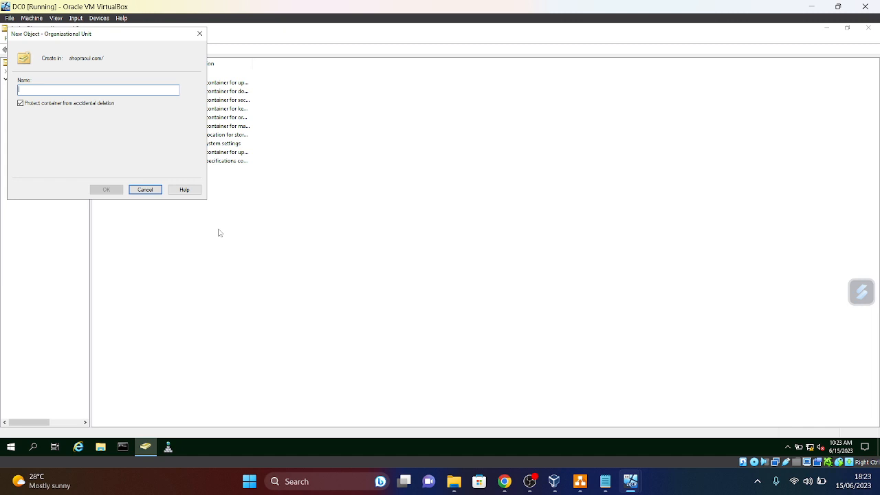
type("SQL")
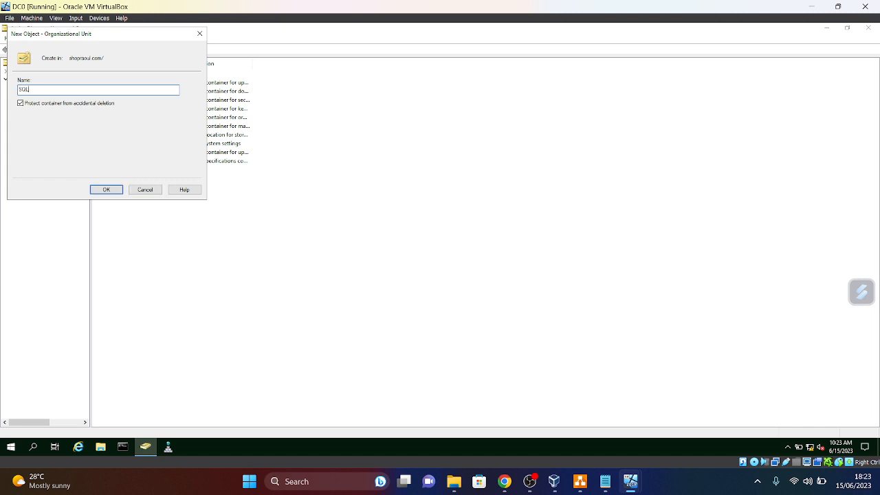
type("Servers")
left_click(107, 190)
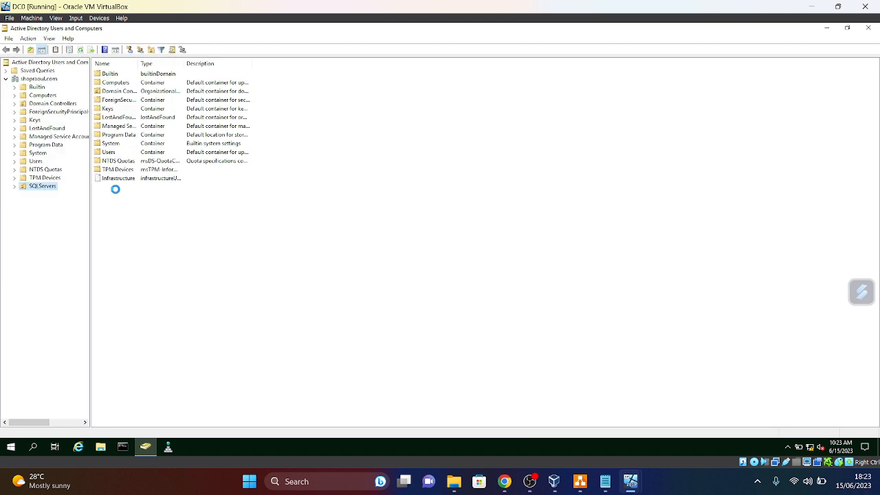
- Create an Admin Users organizational unit under shopraoul.com
right_click(34, 79)
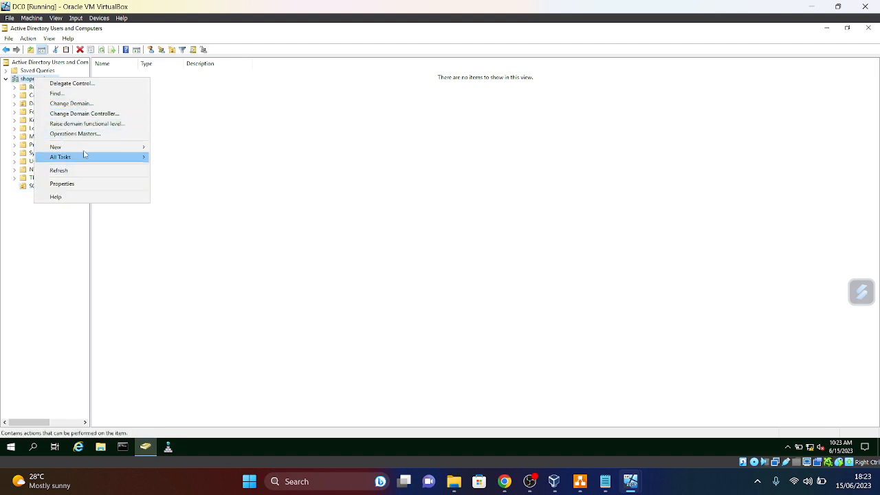
mouse_move(87, 148)
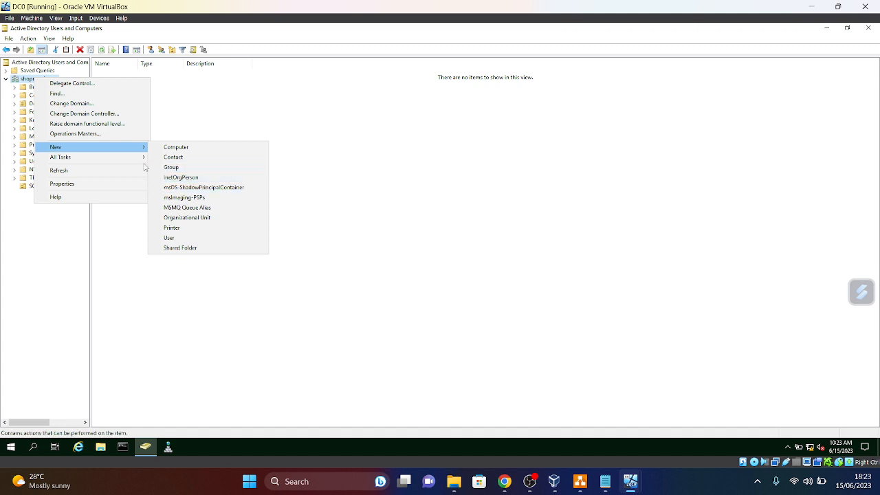
left_click(187, 218)
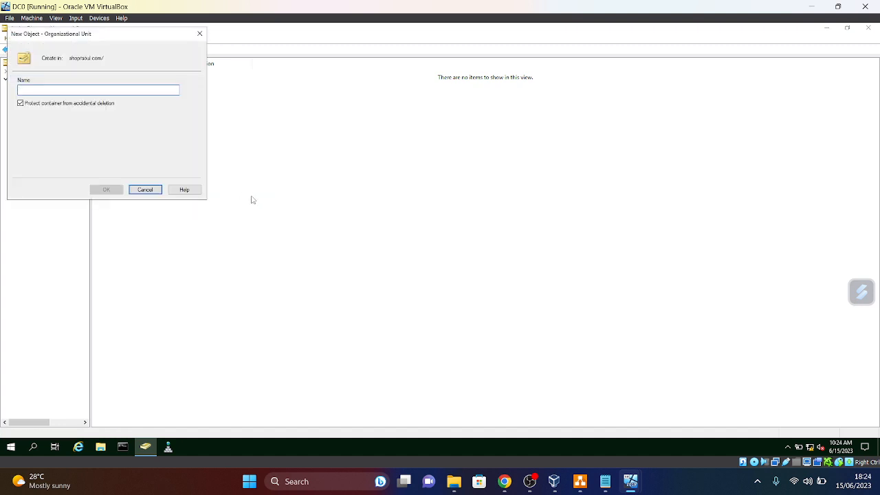
type("Admin Users")
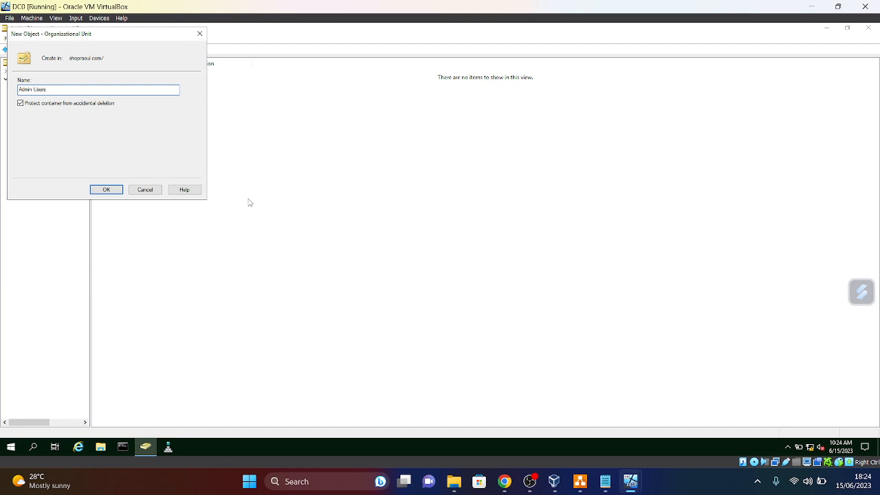
left_click(109, 192)
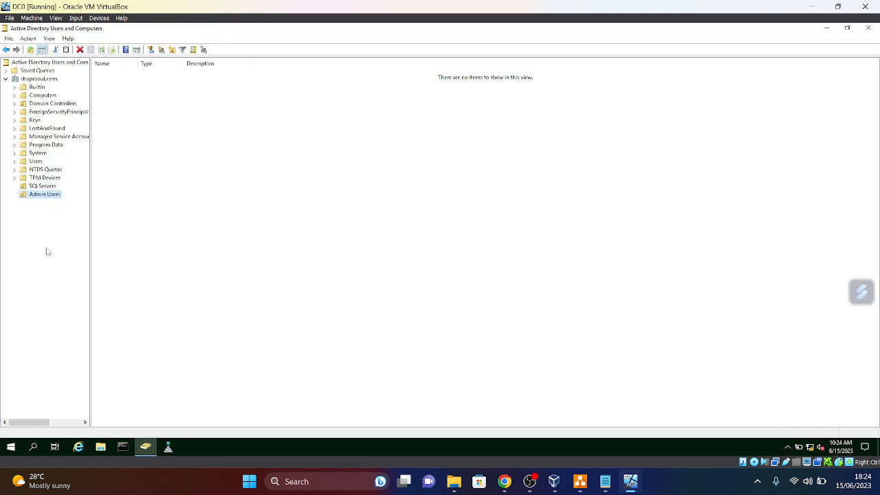
- Start a new user in Admin Users named sql thomas with logon name sqlthomas
right_click(48, 197)
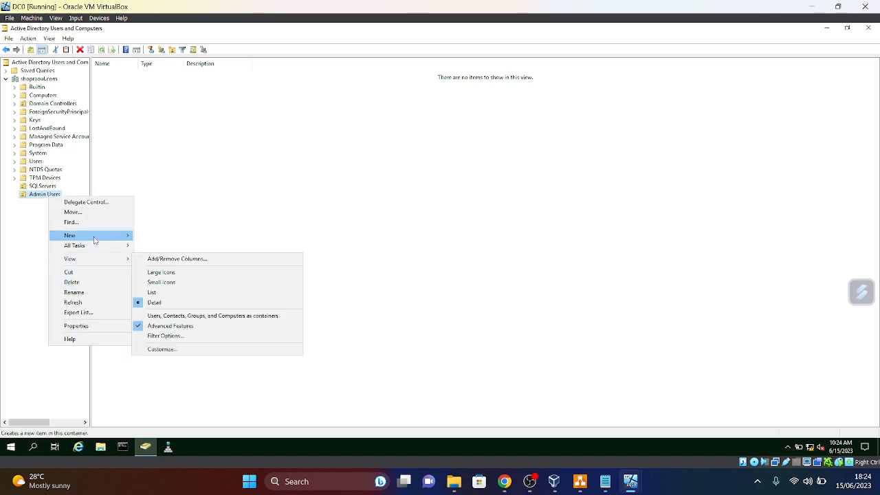
mouse_move(95, 240)
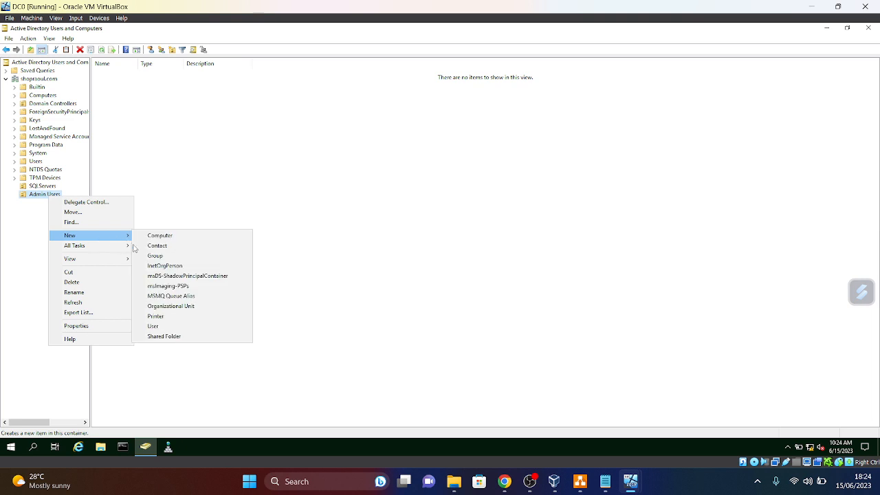
left_click(158, 327)
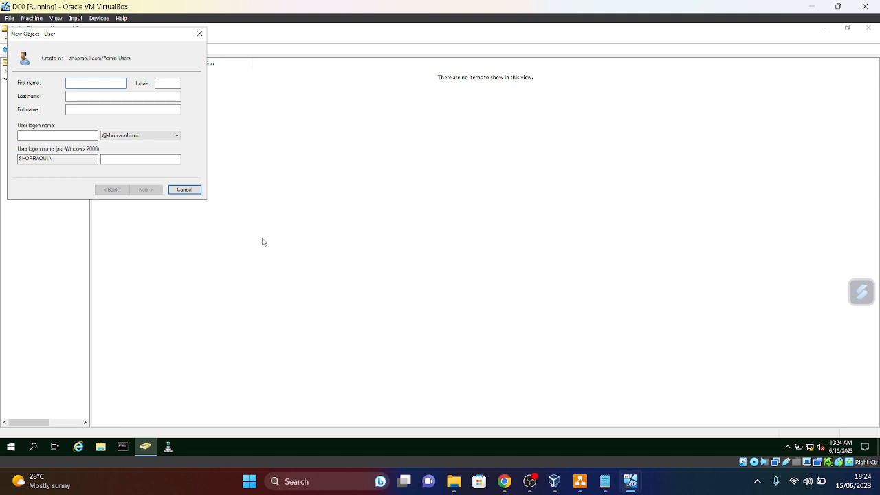
type("sqlt")
left_click(94, 96)
type("th")
left_click(68, 137)
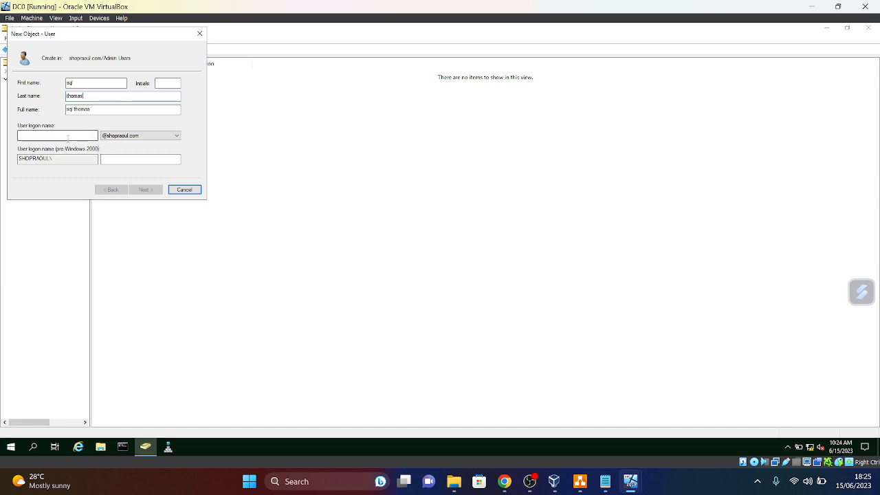
left_click(68, 136)
type("sql")
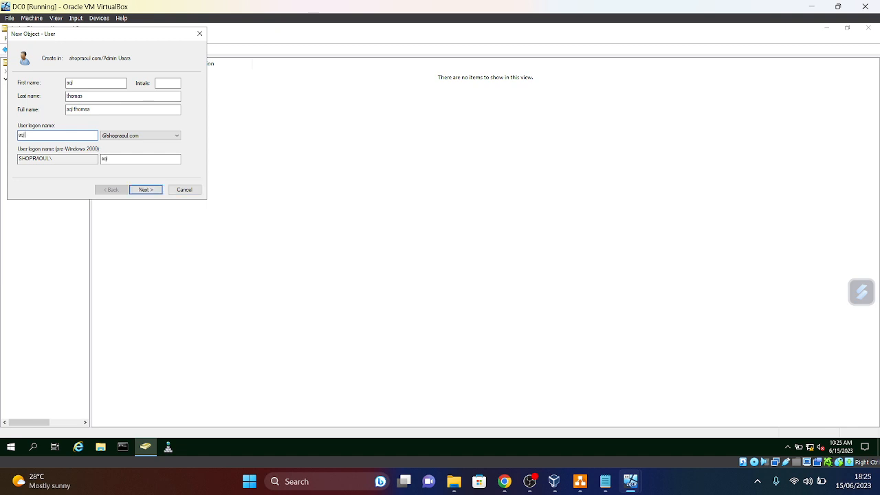
key("BackSpace")
key("BackSpace")
key("BackSpace")
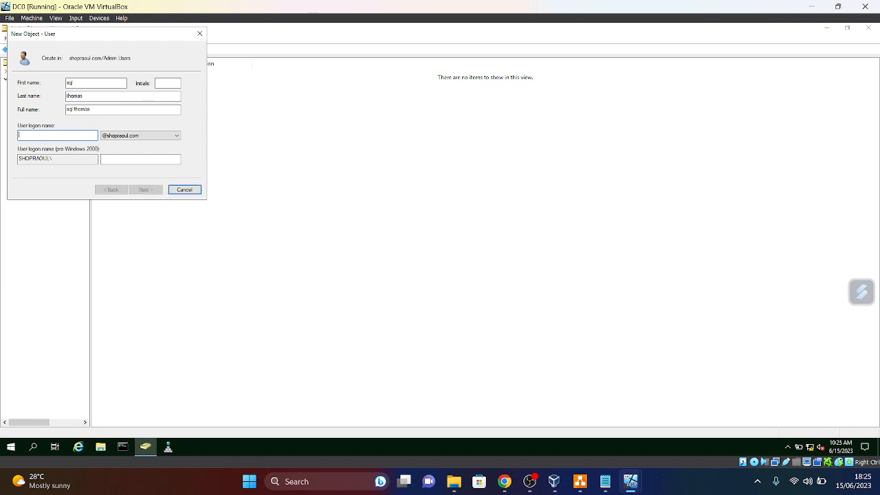
type("sqlthomas")
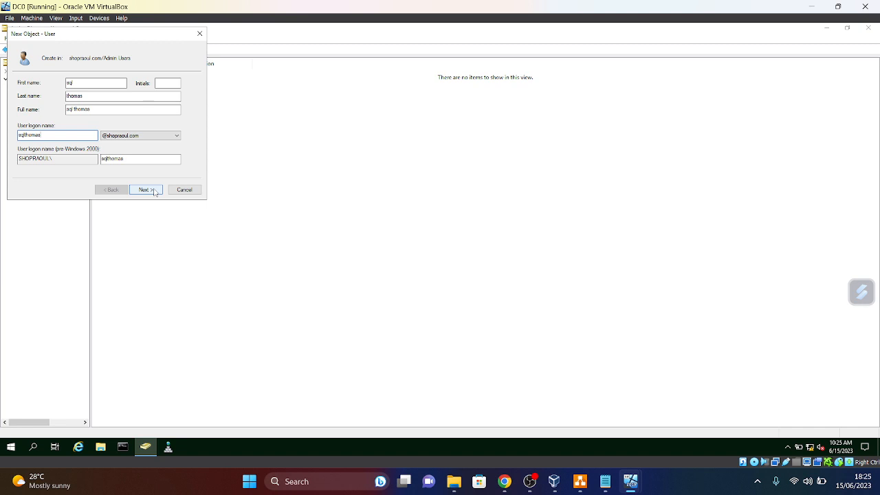
left_click(155, 190)
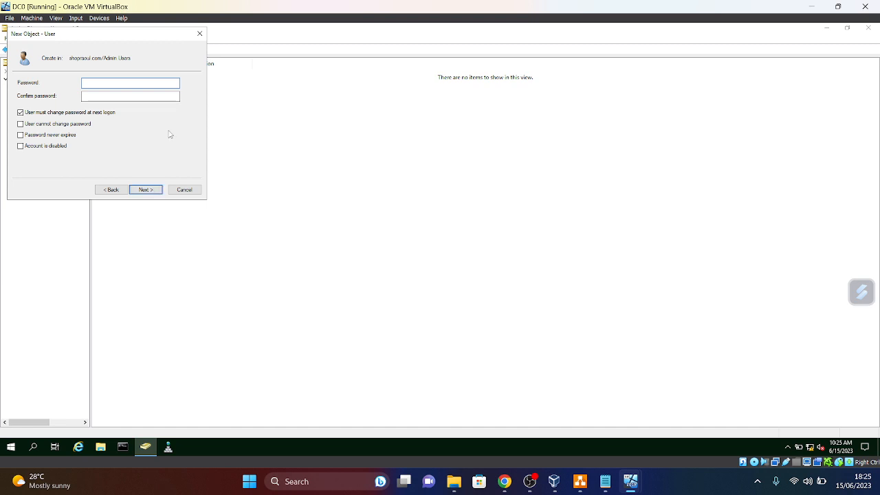
- Enter and confirm the new user's password
key("Caps_Lock")
type("Password")
key("Caps_Lock")
type("1")
left_click(142, 96)
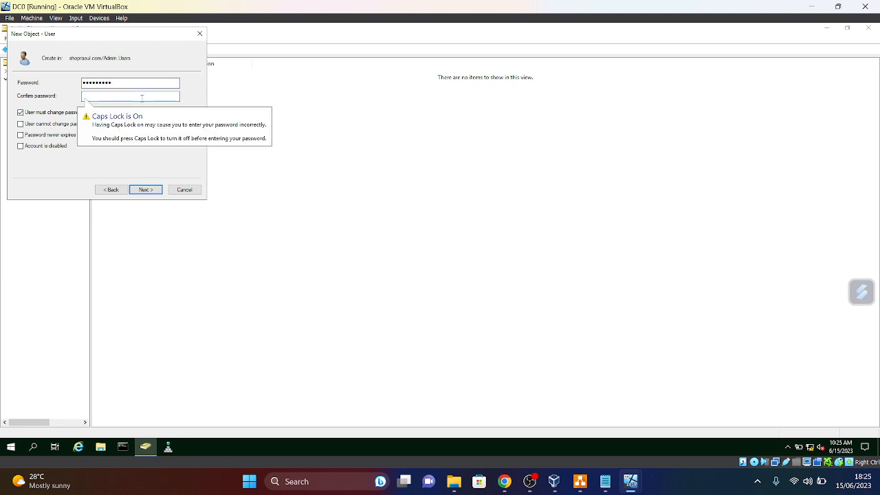
type("Pas")
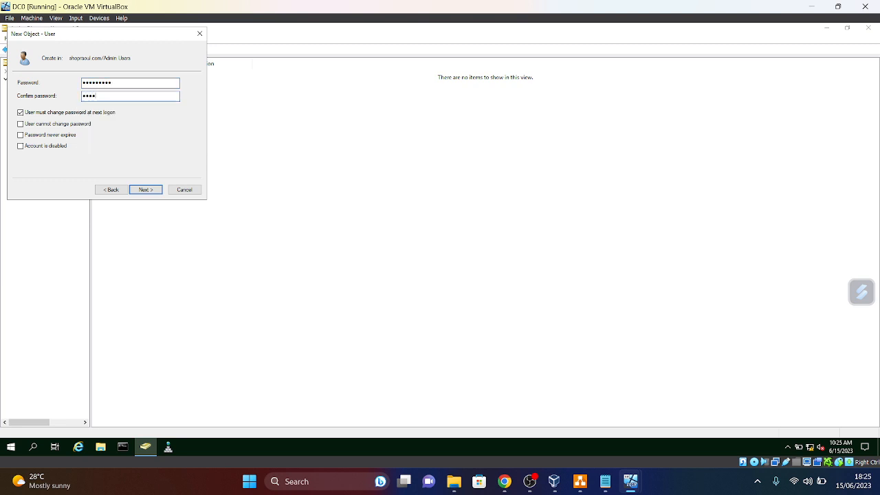
left_click(127, 84)
key("BackSpace")
key("BackSpace")
key("BackSpace")
key("BackSpace")
key("BackSpace")
key("BackSpace")
key("BackSpace")
key("BackSpace")
type("Password")
key("Caps_Lock")
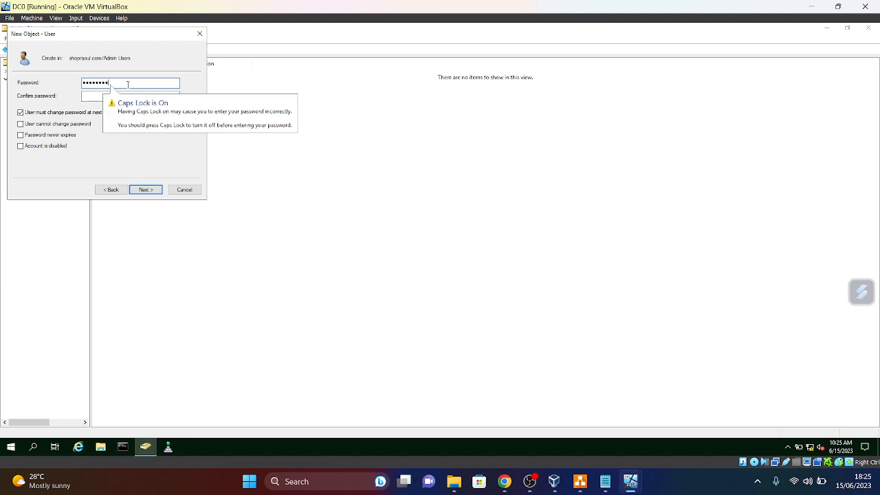
type("1")
left_click(129, 97)
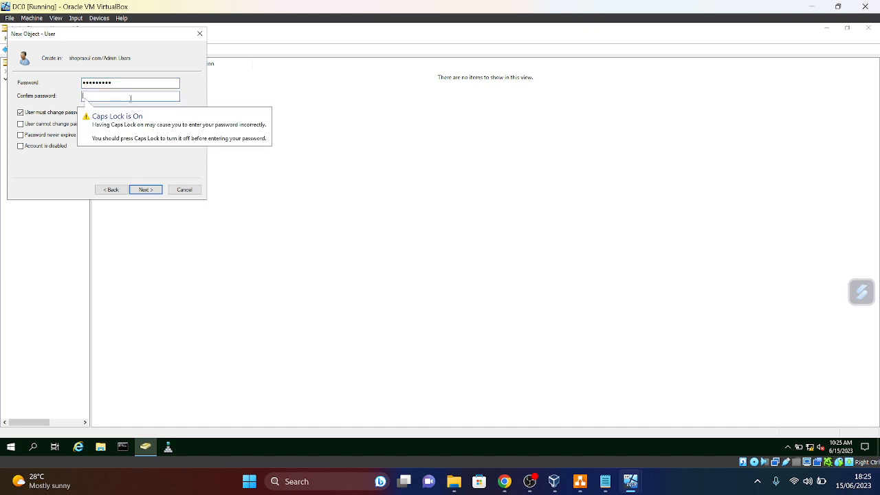
type("P")
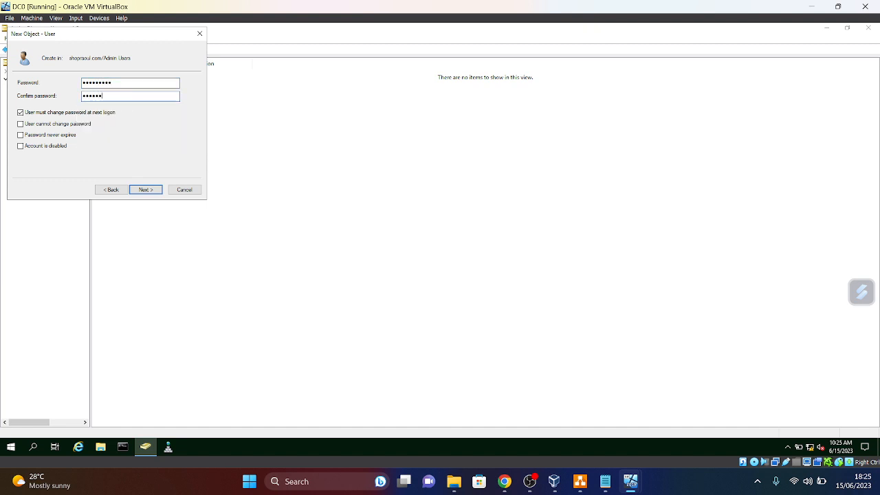
type("assword1")
- Set the password to never expire and not be changeable, then finish creating the user
left_click(21, 113)
left_click(21, 123)
left_click(20, 135)
left_click(148, 191)
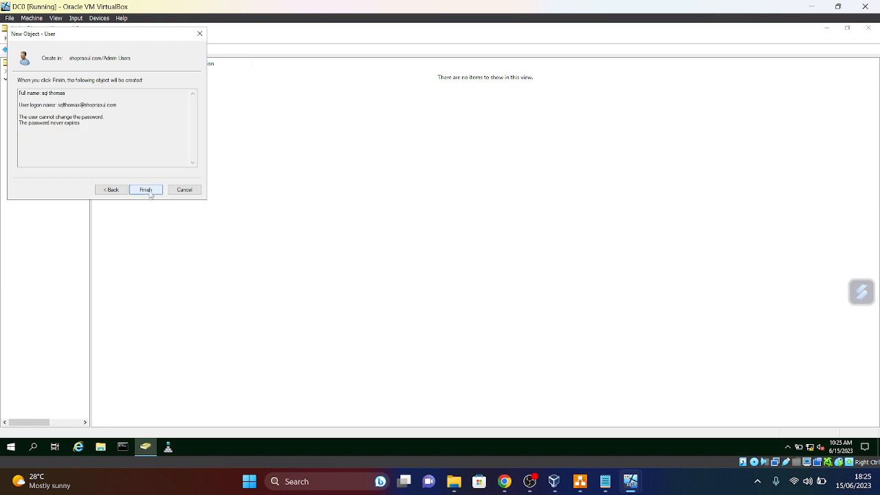
left_click(151, 192)
left_click(213, 233)
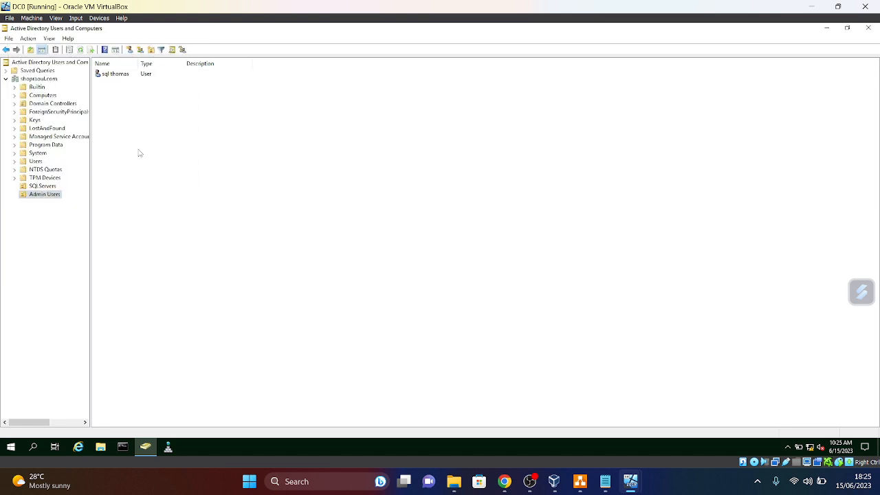
- Open sql thomas's properties on the Member Of tab
left_click(123, 73)
right_click(124, 73)
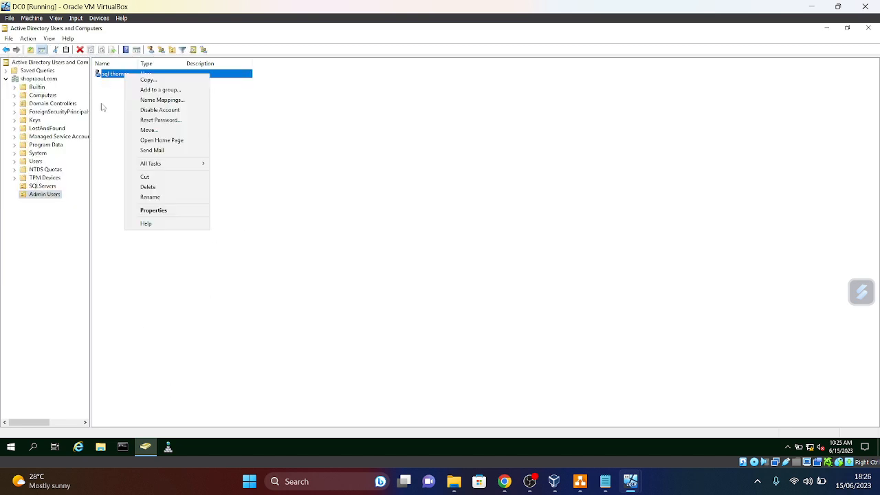
left_click(157, 214)
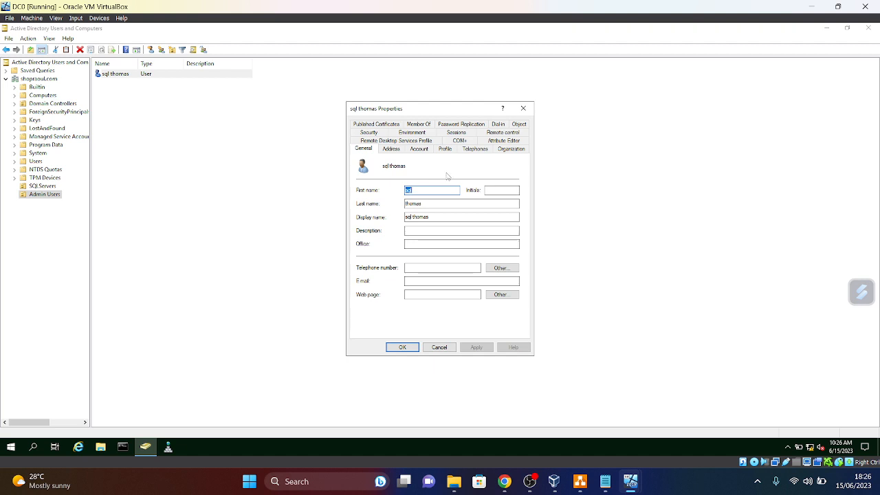
left_click(421, 125)
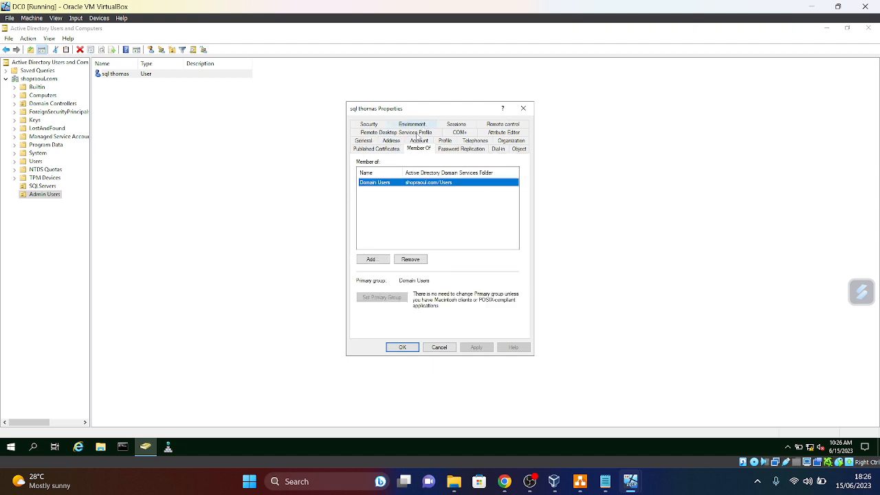
- Add sql thomas to the Domain Admins group and apply the change
left_click(377, 260)
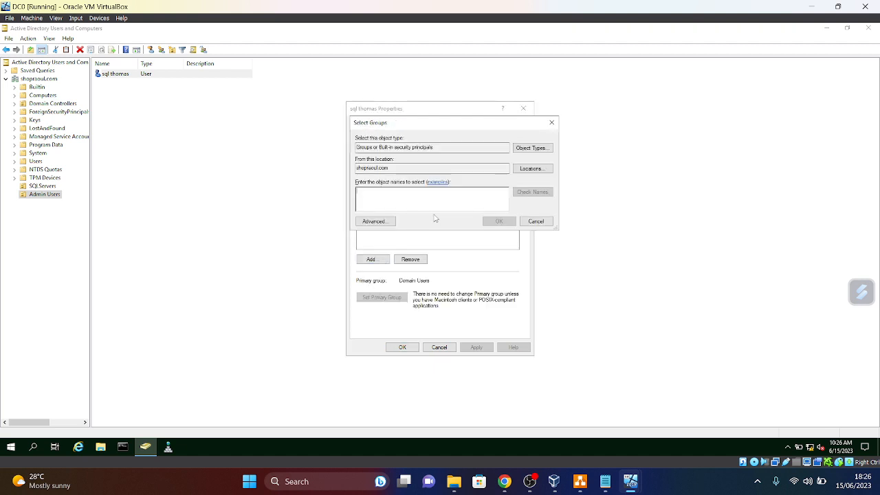
type("Dima")
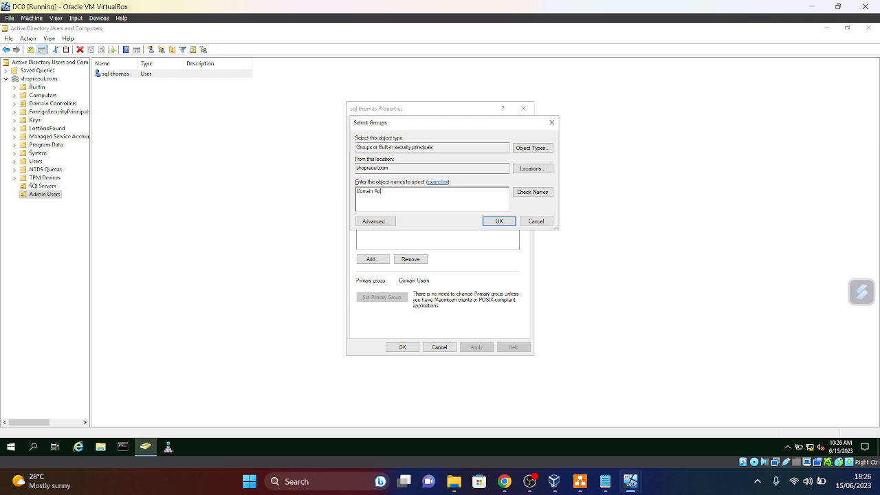
left_click(530, 195)
left_click(500, 223)
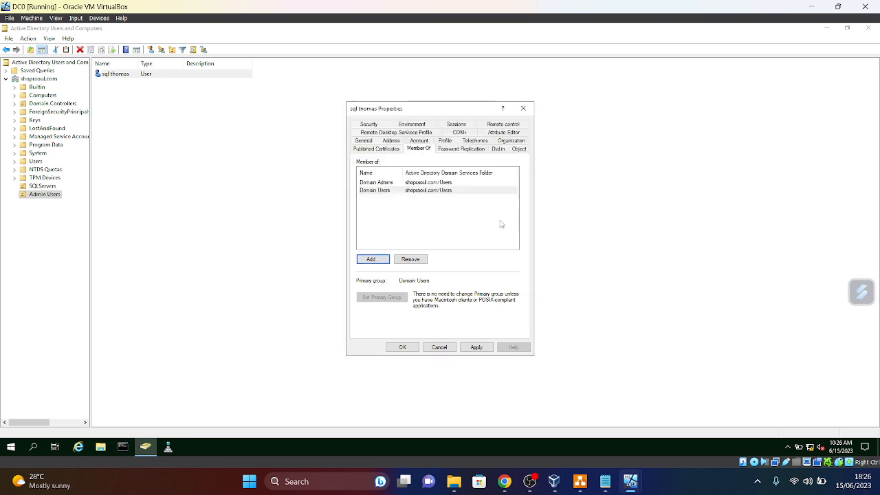
left_click(481, 349)
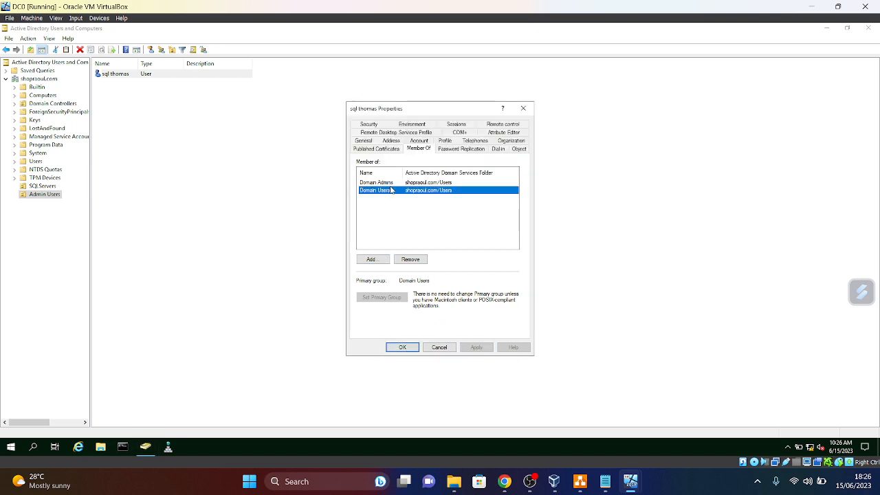
left_click(402, 347)
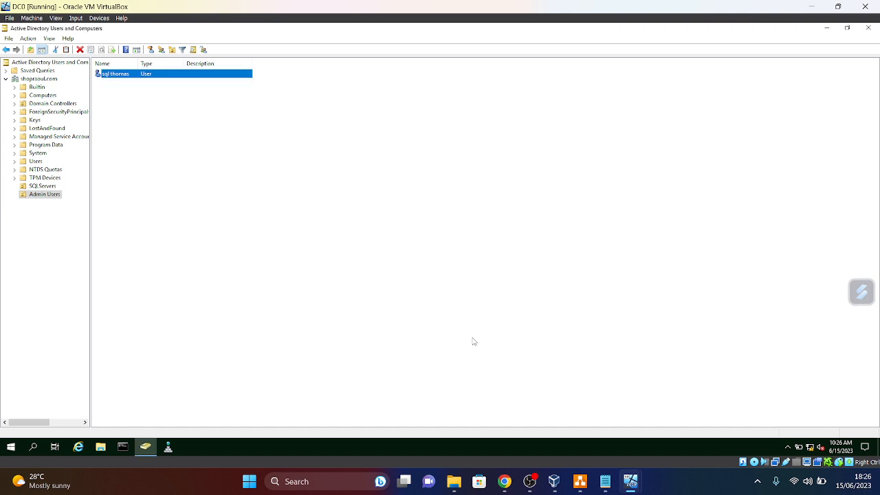
- Open the Computers container's Security permissions and add a user search that includes Computers object types
left_click(41, 95)
right_click(41, 97)
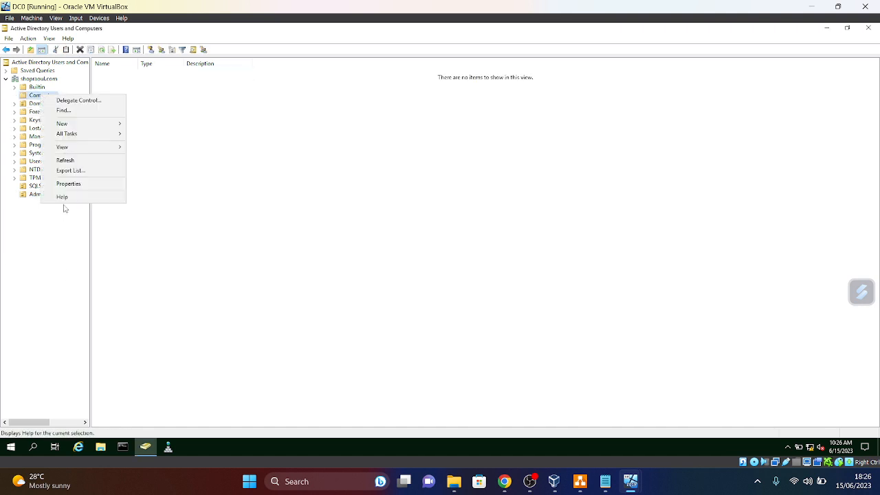
left_click(62, 183)
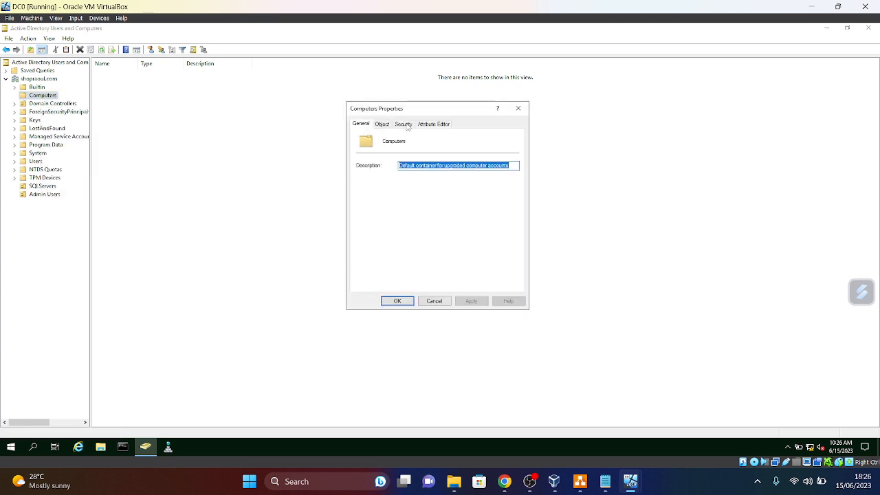
left_click(404, 123)
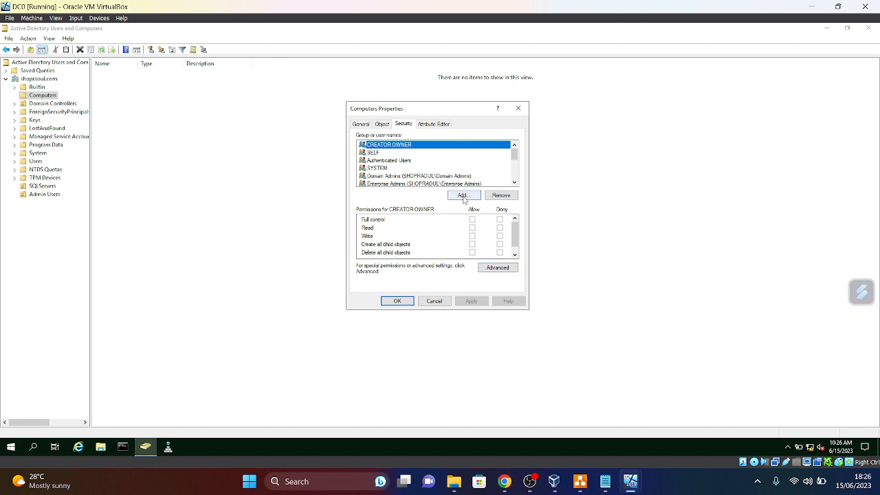
left_click(463, 196)
left_click(532, 148)
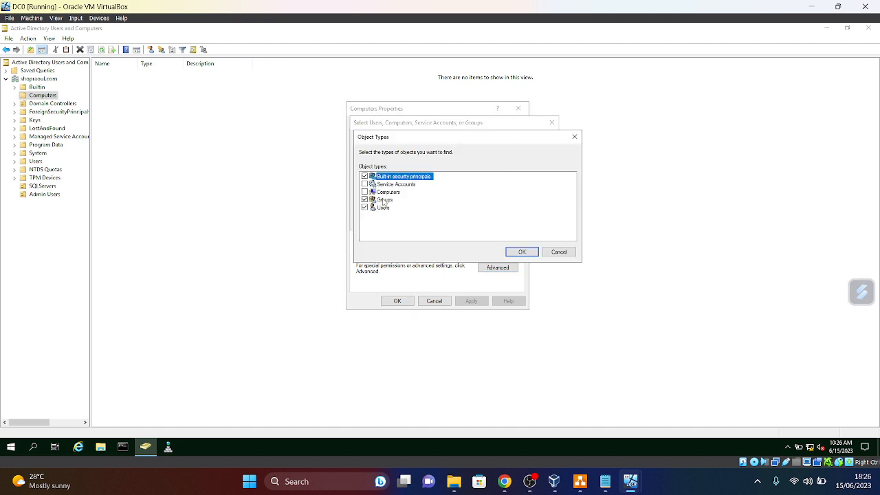
left_click(364, 192)
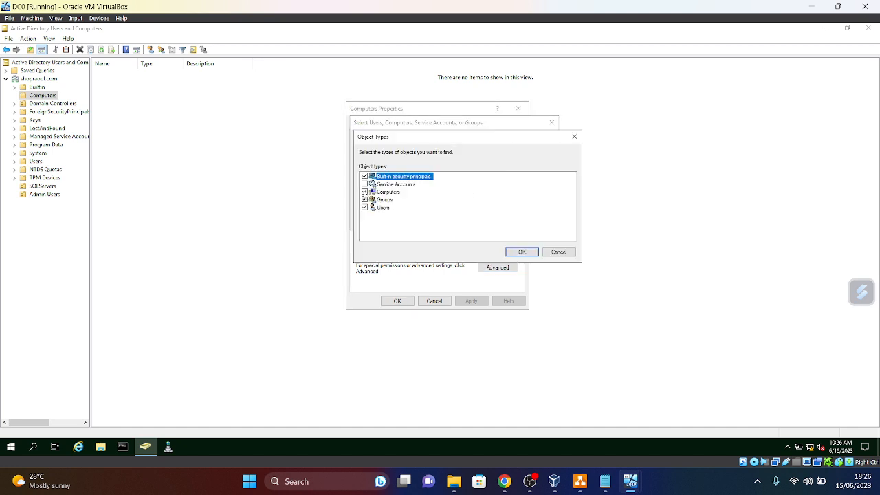
left_click(509, 253)
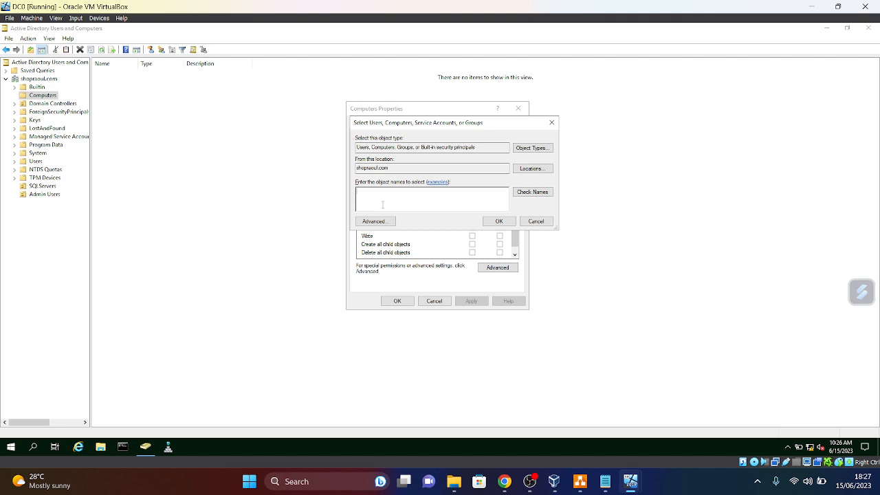
- Add the sql thomas admin user with Full control allowed, then apply and close the properties
left_click(533, 193)
left_click(507, 222)
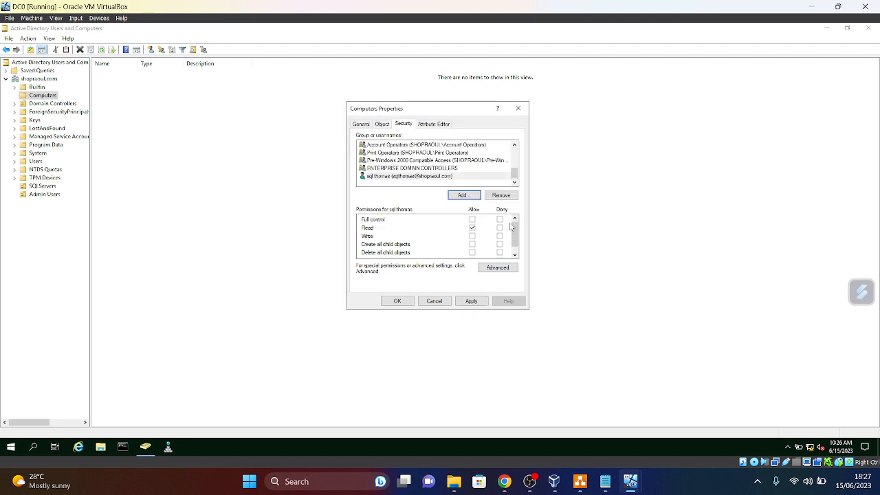
left_click(472, 219)
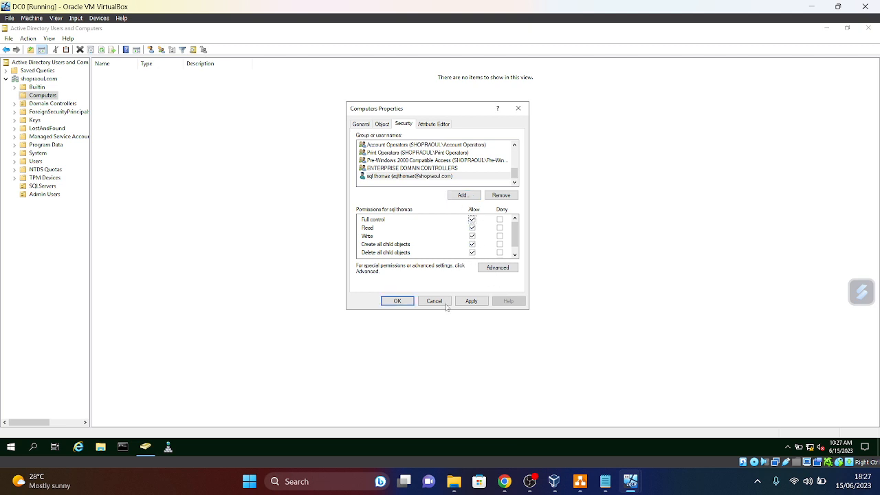
left_click(467, 303)
left_click(394, 301)
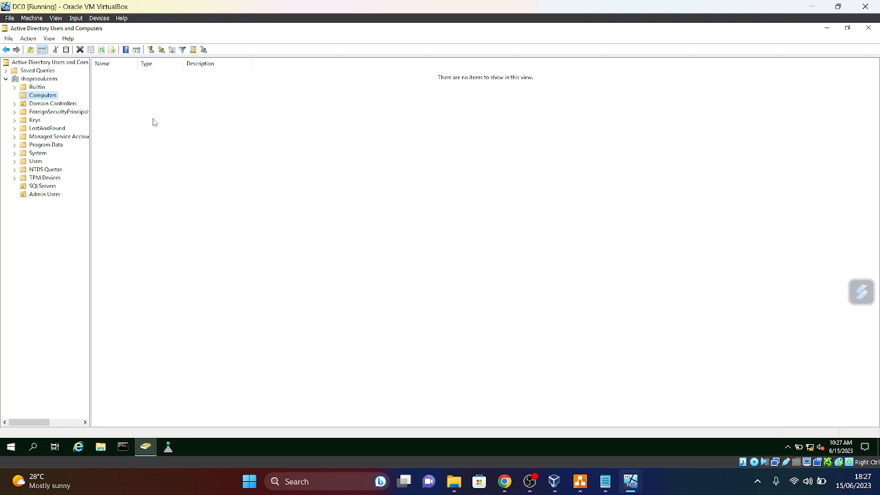
- Close Active Directory Users and Computers on DC0, then bring up SQLRAOULNODE01 and launch Server Manager
left_click(869, 28)
mouse_move(631, 482)
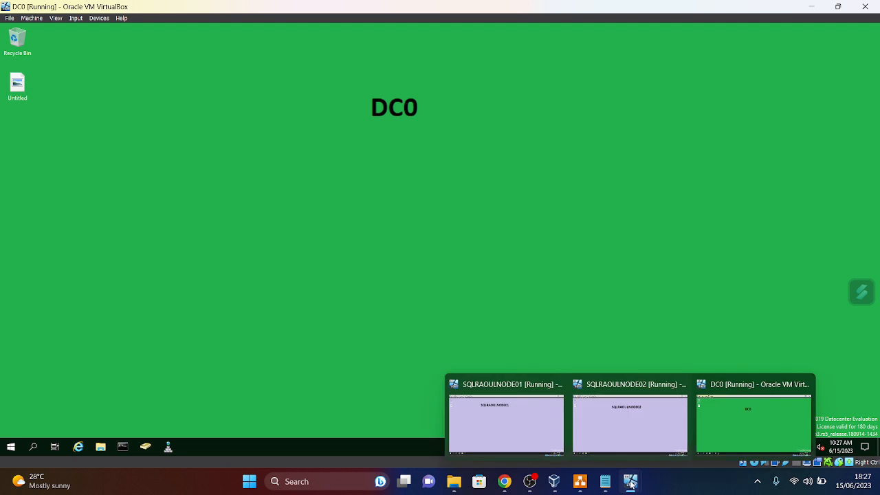
left_click(529, 442)
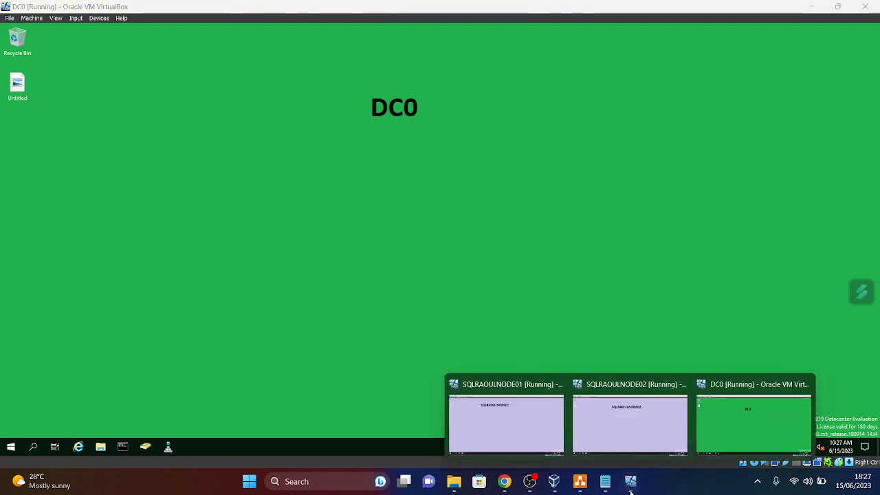
left_click(530, 445)
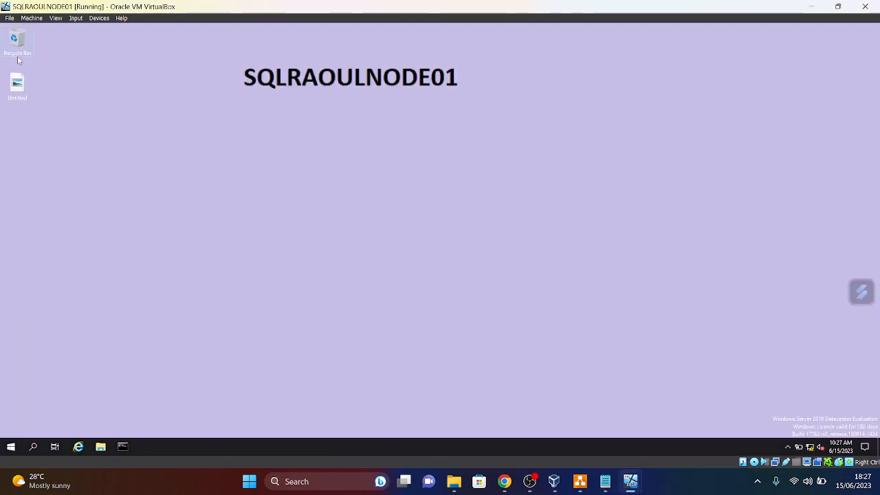
left_click(9, 447)
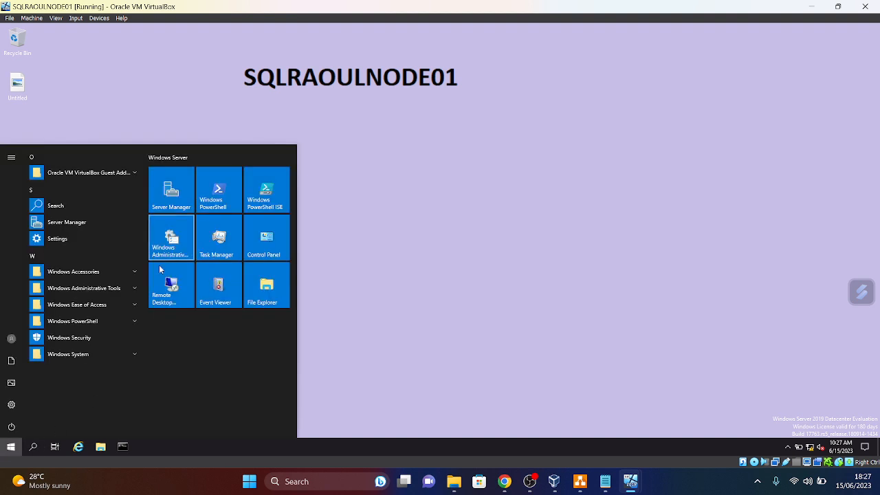
left_click(176, 196)
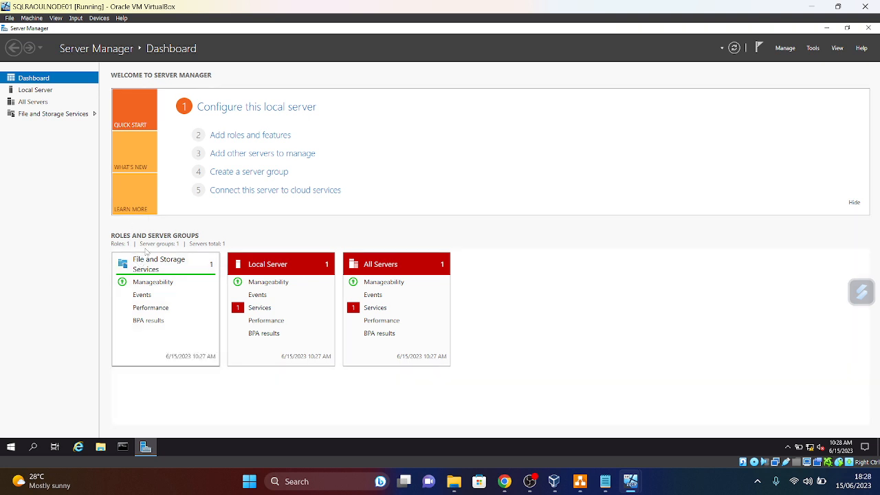
- From Local Server, attempt to join SQLRAOULNODE01 to the shopraoul.com domain
left_click(31, 91)
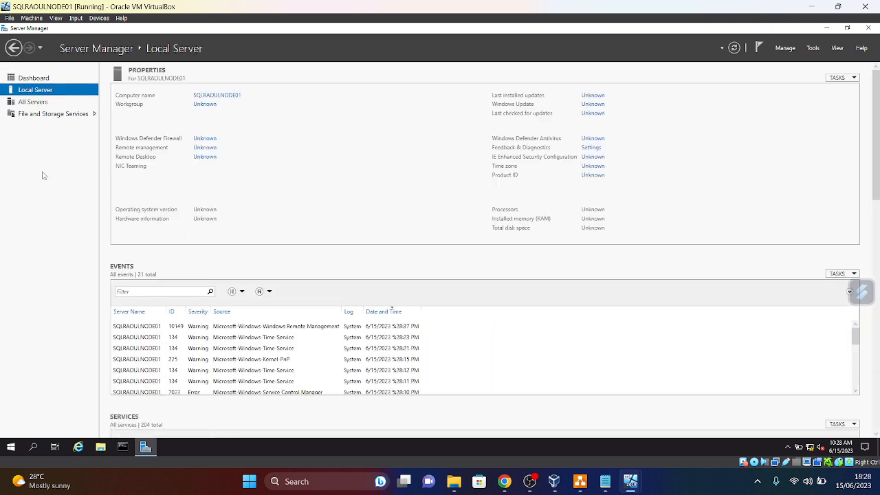
left_click(209, 105)
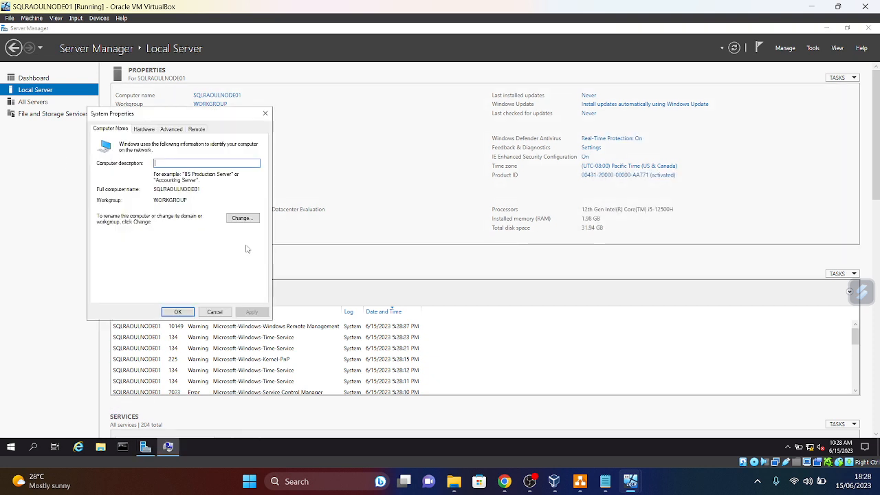
left_click(244, 218)
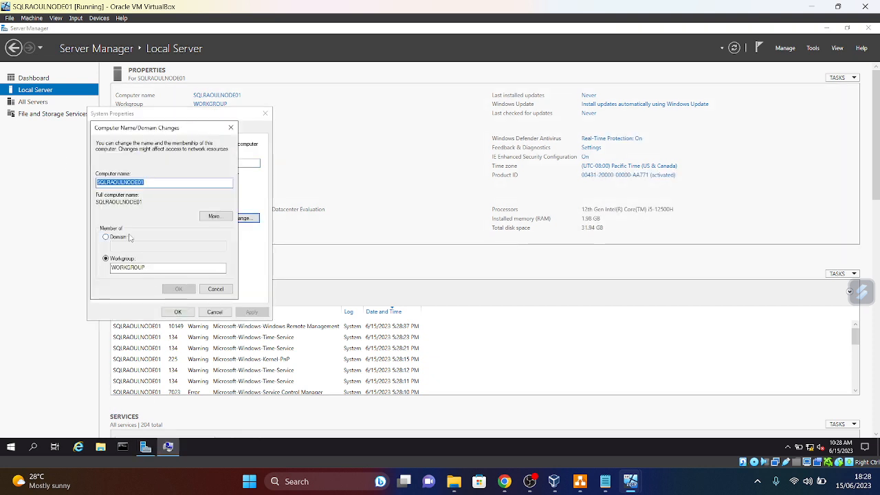
left_click(106, 237)
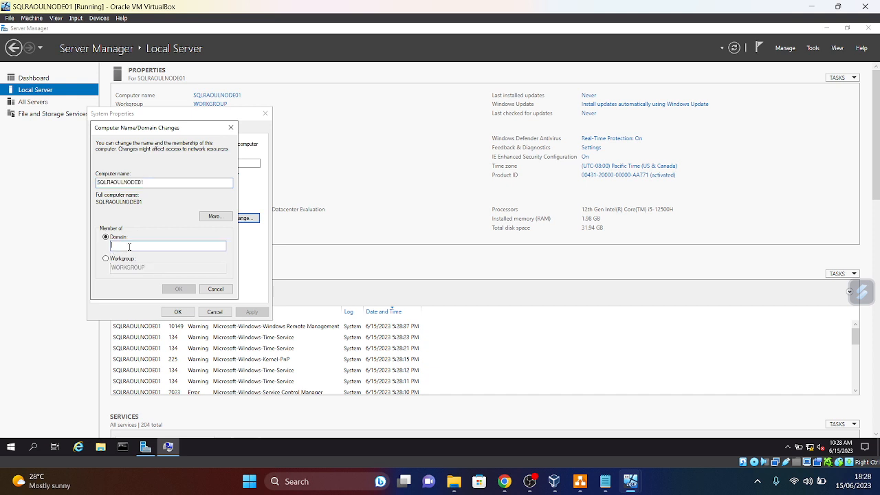
type("shopraoul.com")
left_click(194, 289)
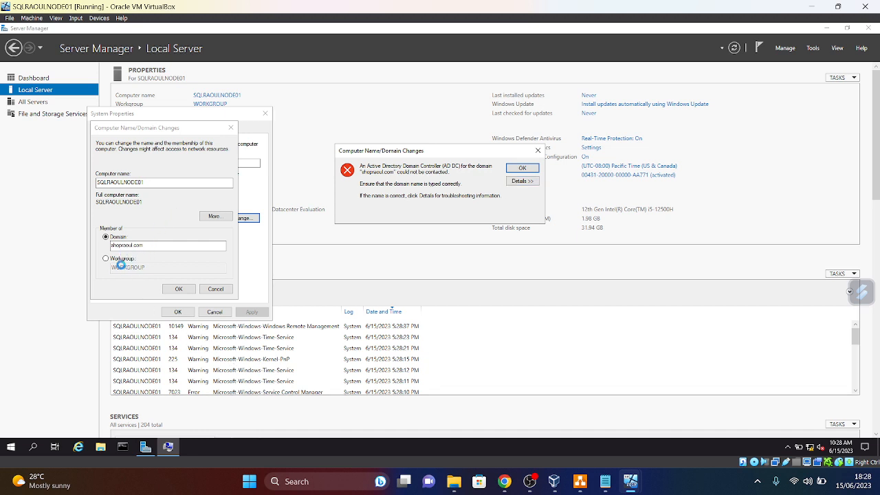
- Dismiss the domain-controller-unreachable error and cancel out of the System Properties dialogs
left_click(538, 150)
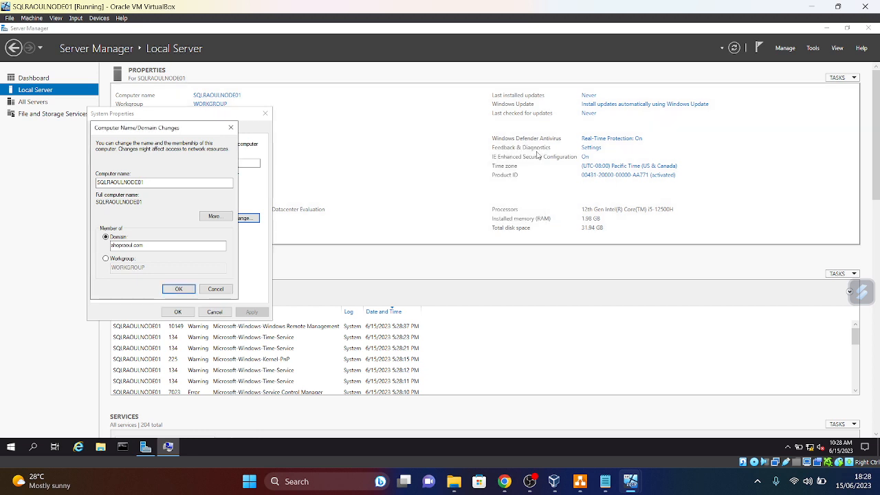
left_click(230, 127)
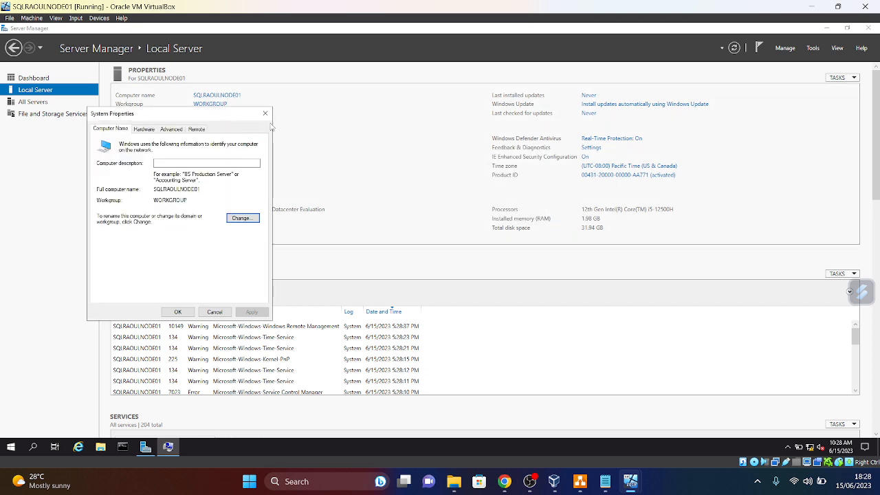
left_click(265, 114)
mouse_move(621, 486)
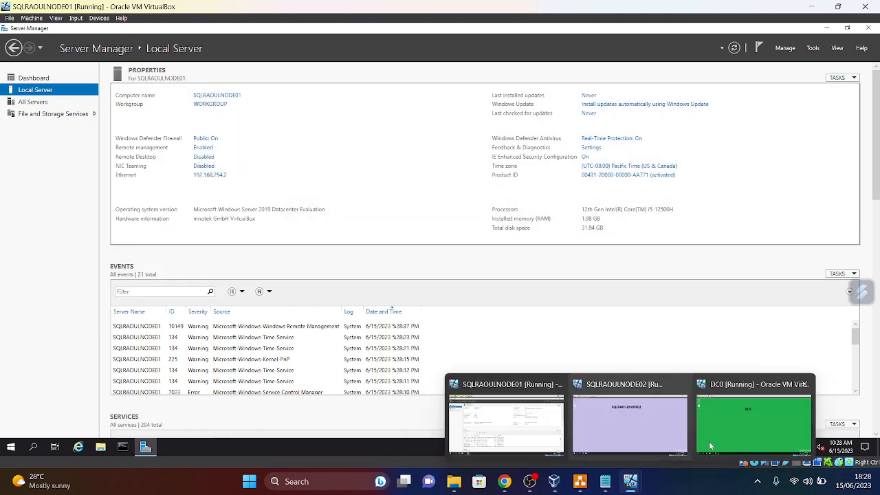
- Return to DC0, reopen Active Directory Users and Computers and restore its window to a smaller size
left_click(750, 419)
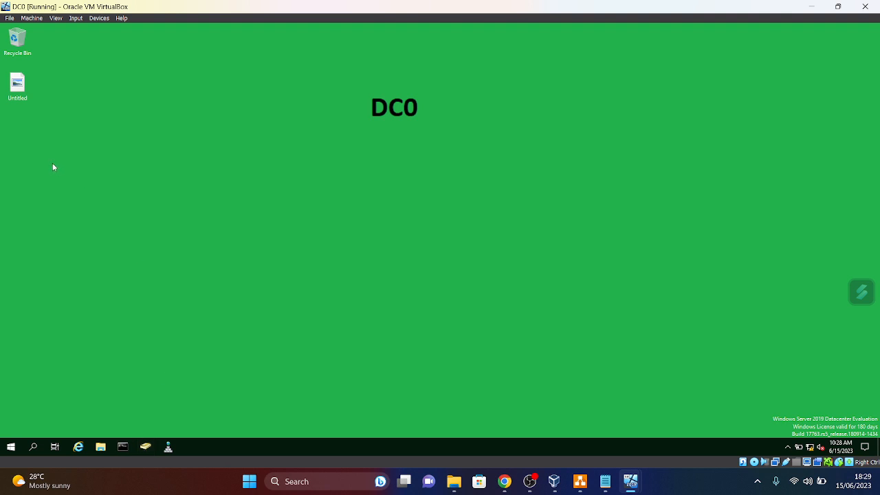
left_click(146, 447)
left_click(847, 28)
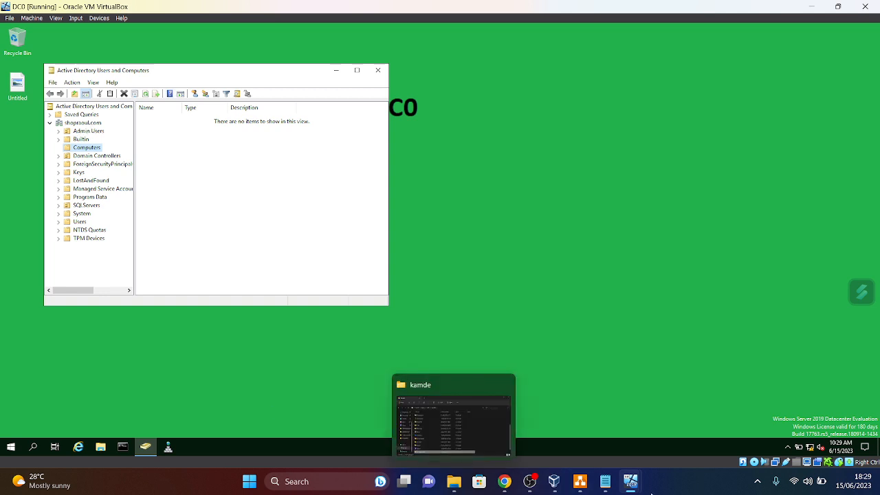
mouse_move(632, 484)
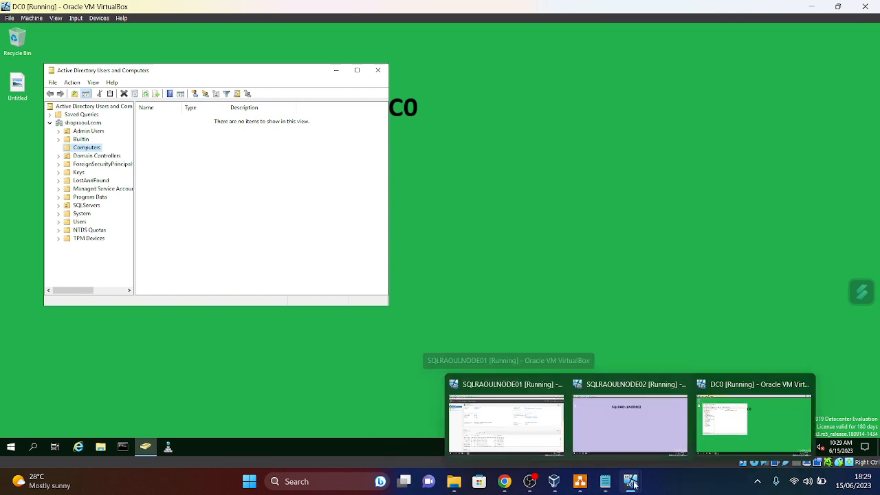
mouse_move(606, 482)
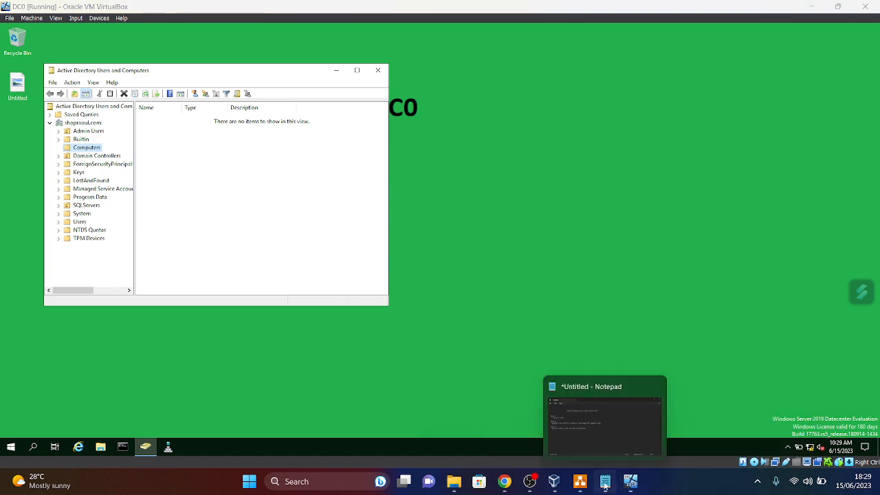
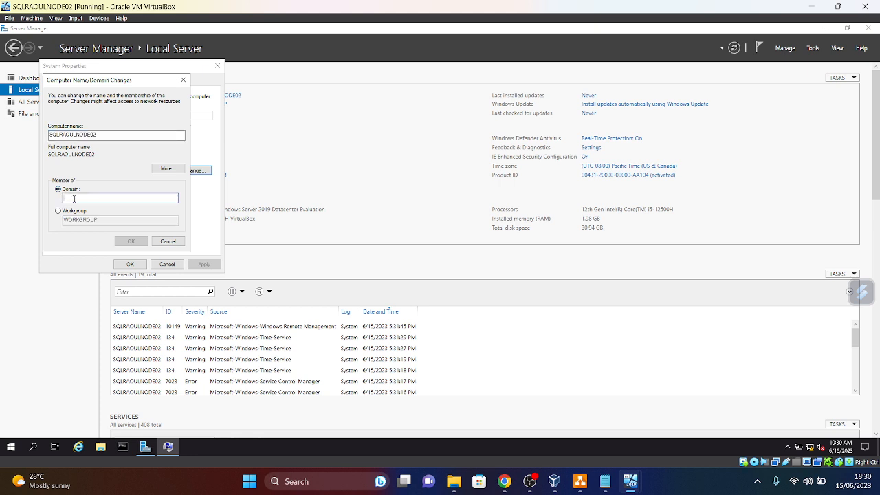
- Try joining SQLRAOULNODE02 to shopraoul.com, dismiss the unreachable-controller error, and cancel out
type("shopraoul.com")
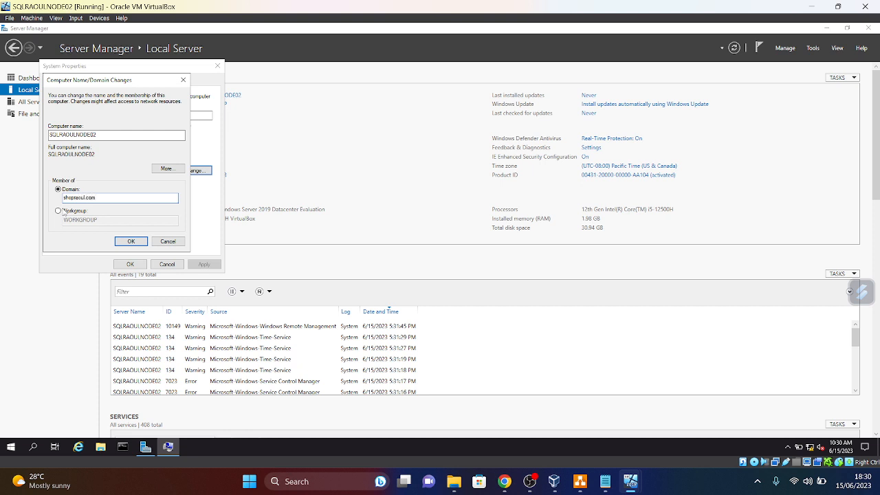
left_click(138, 240)
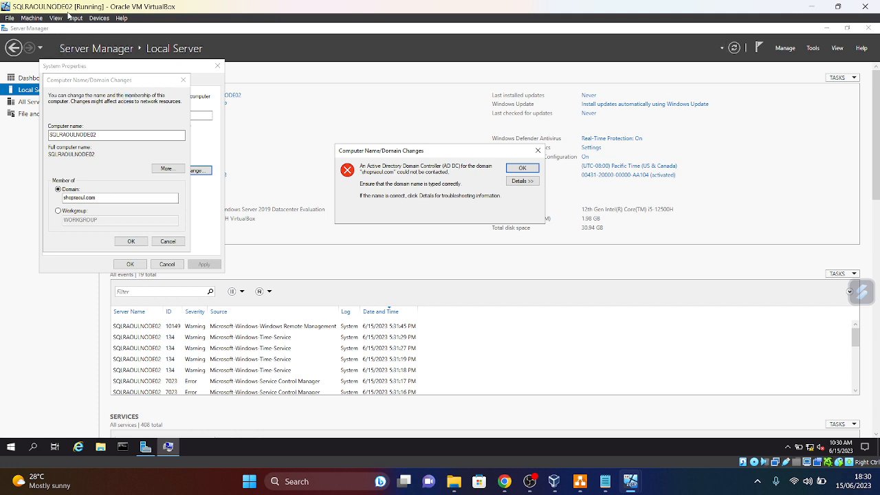
left_click(539, 151)
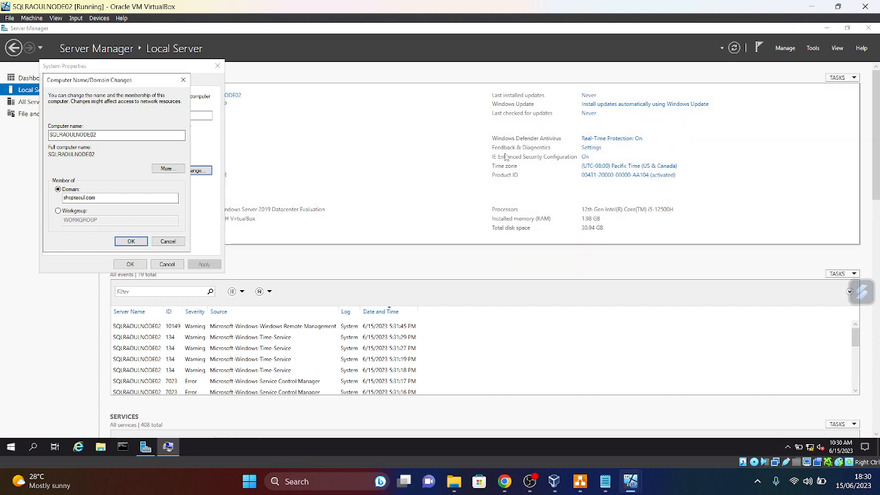
left_click(183, 79)
left_click(217, 66)
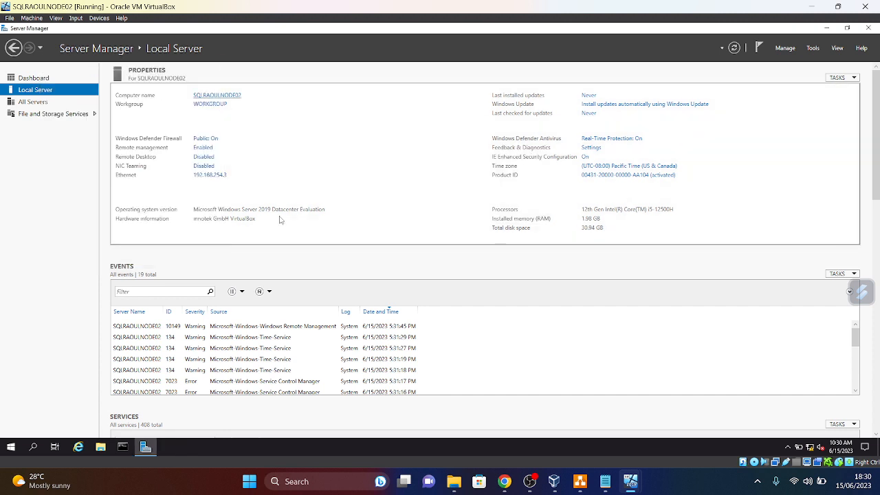
- On SQLRAOULNODE01, set the Ethernet IPv4 preferred DNS server to 192.168.254.100
mouse_move(630, 483)
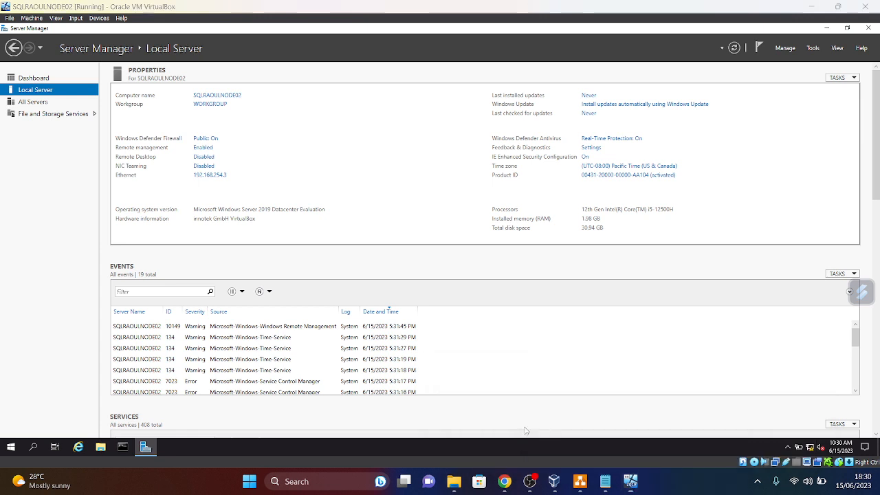
left_click(506, 423)
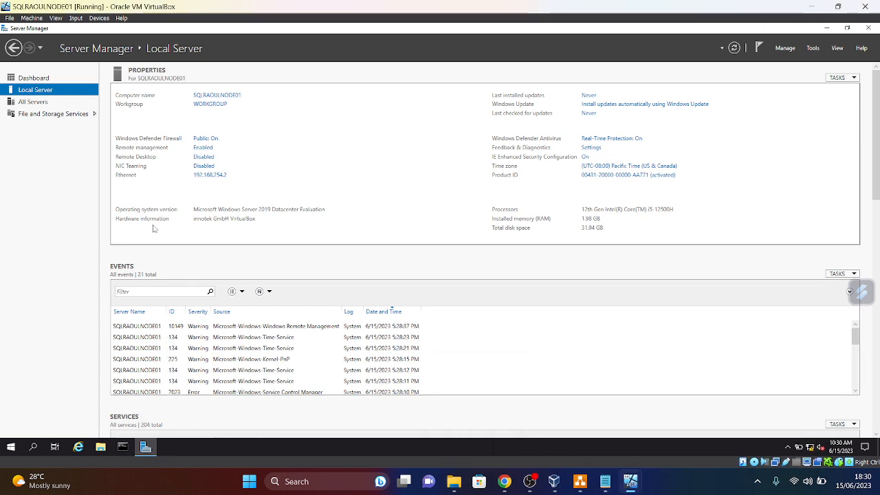
left_click(207, 177)
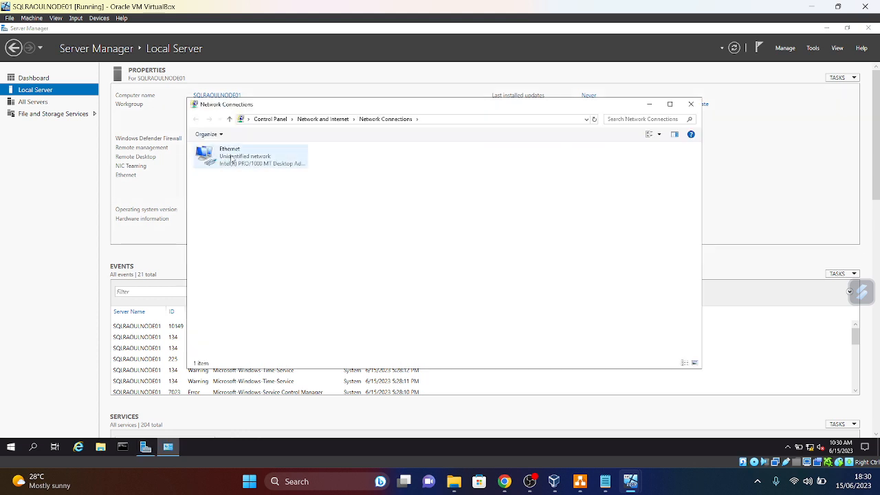
right_click(231, 156)
left_click(255, 244)
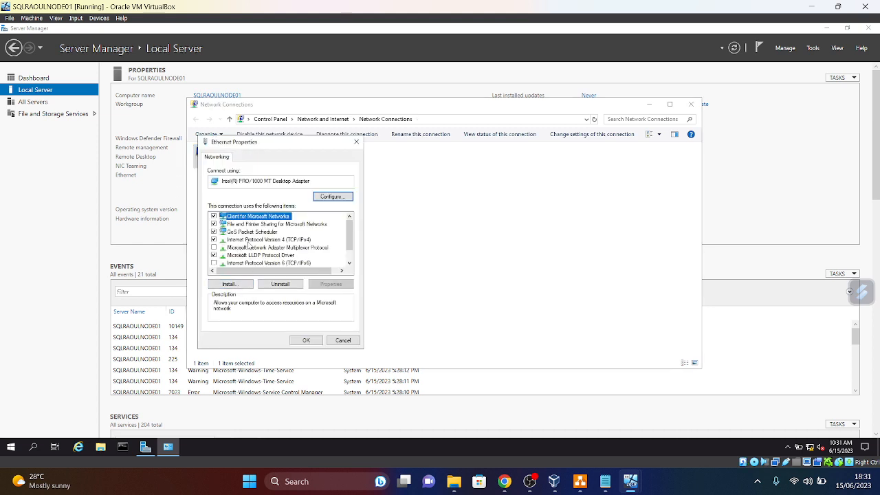
left_click(254, 241)
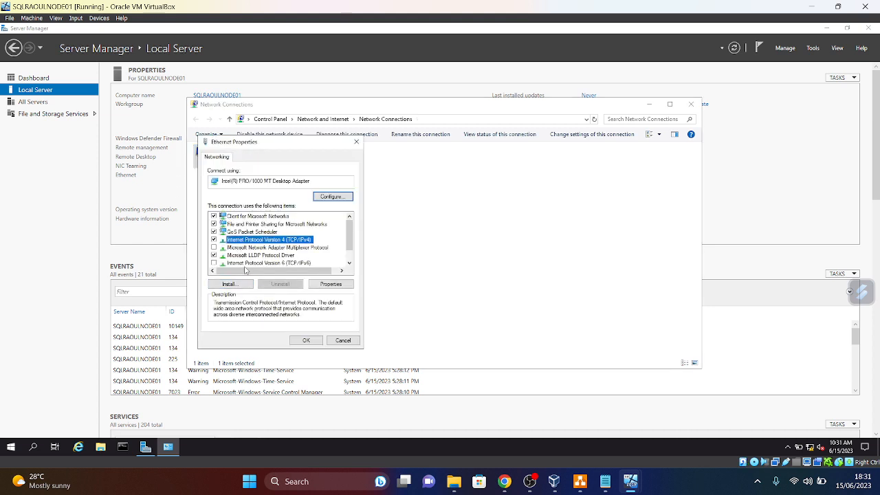
left_click(331, 284)
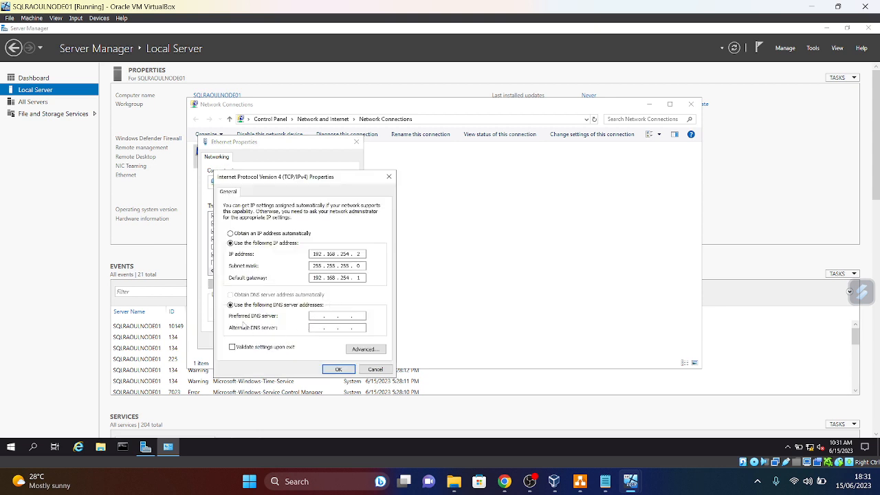
left_click(320, 316)
left_click(337, 370)
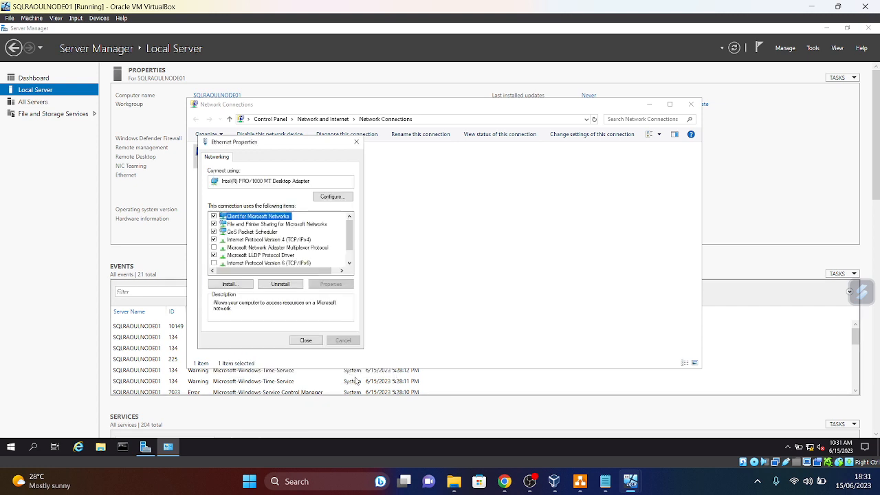
- Close the Ethernet properties and the Network Connections window
left_click(306, 340)
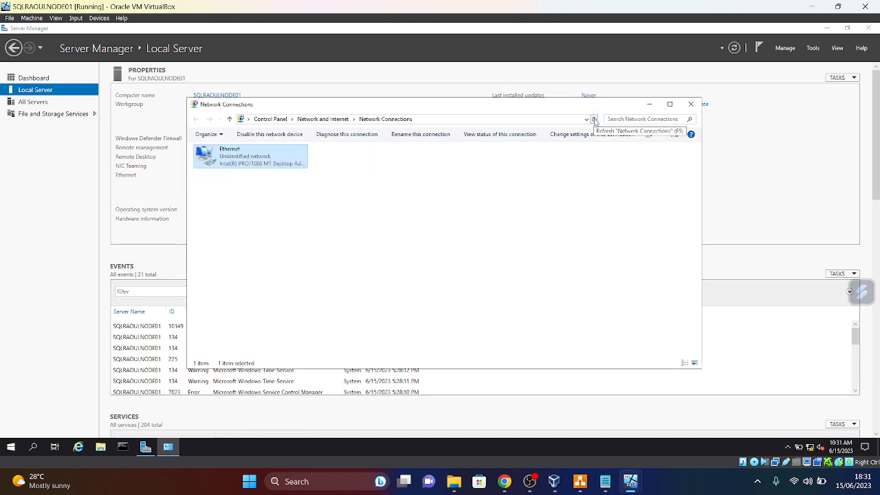
left_click(595, 121)
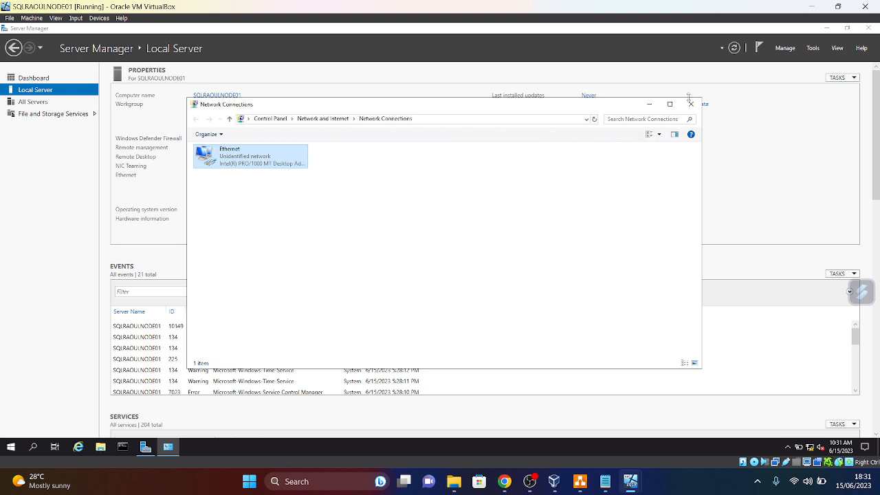
left_click(691, 103)
- Request joining SQLRAOULNODE01 to the shopraoul.com domain
left_click(734, 53)
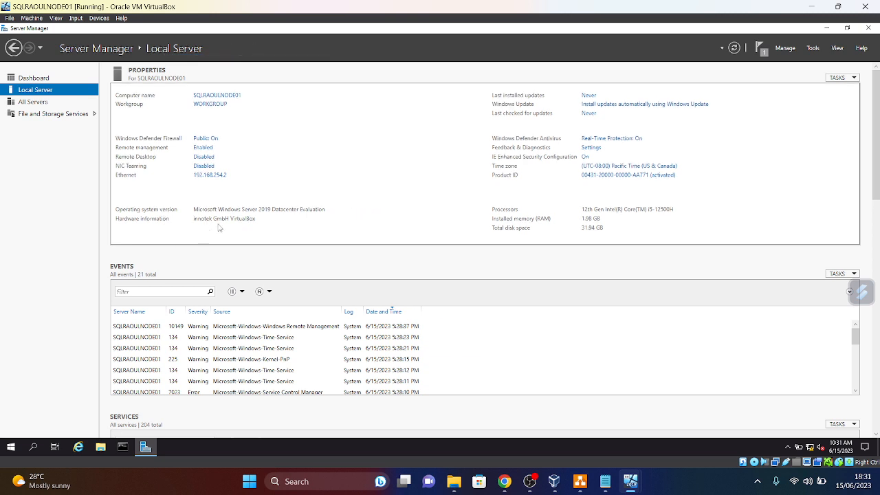
left_click(210, 106)
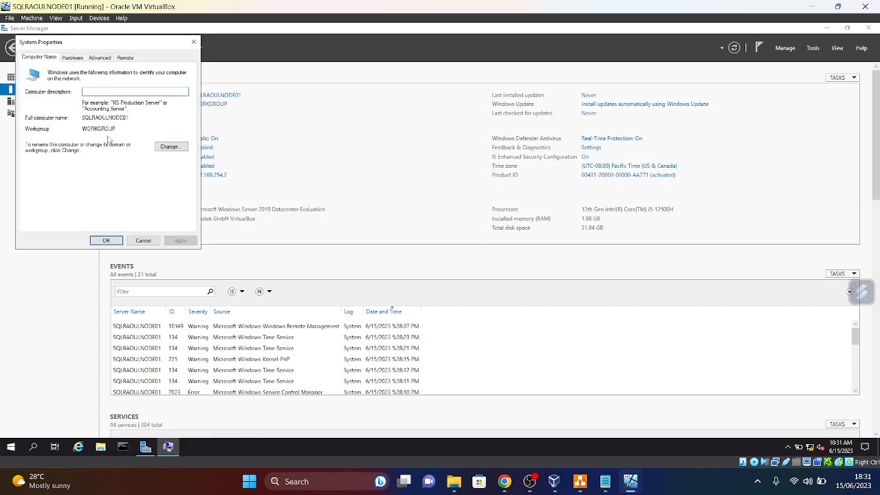
left_click(172, 148)
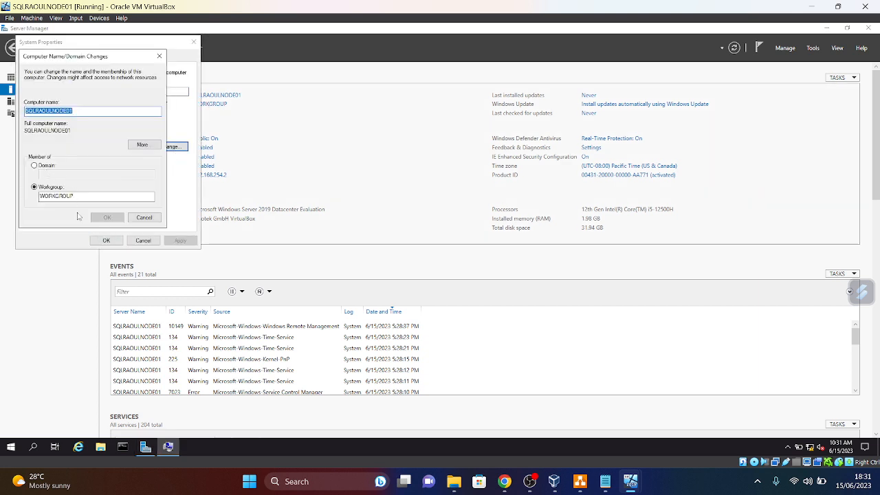
left_click(34, 166)
left_click(54, 175)
type("shop")
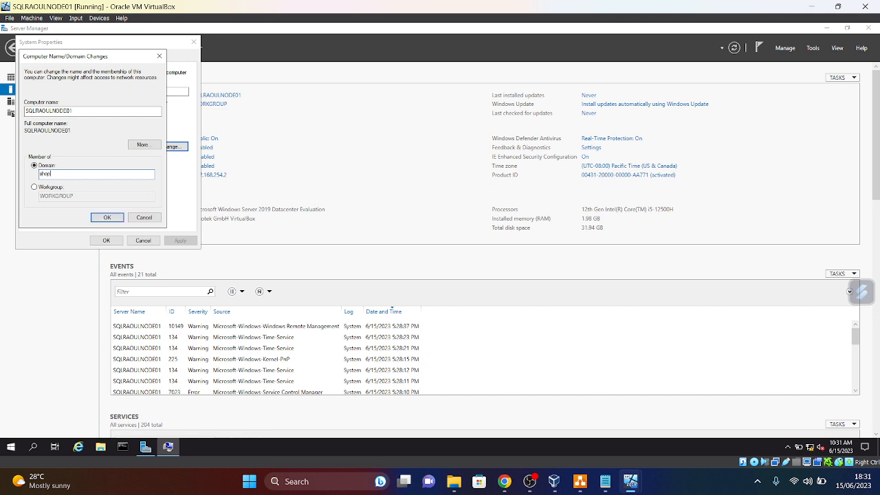
type("raoul.com")
left_click(109, 218)
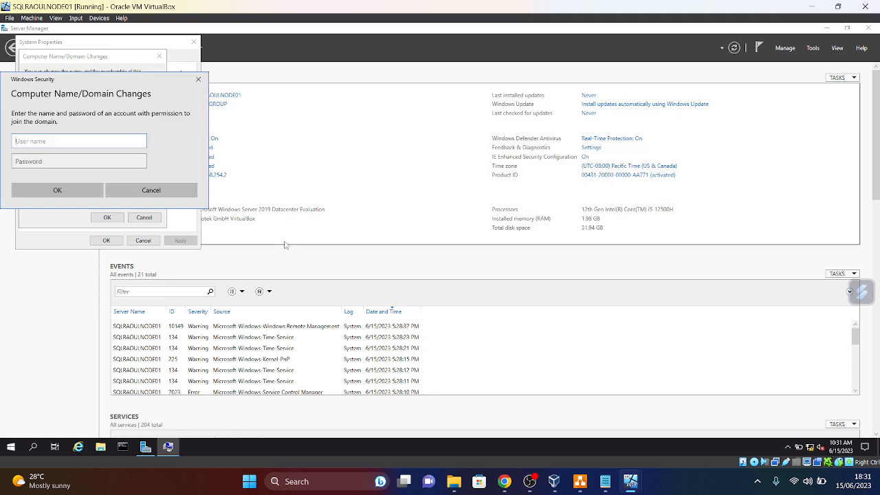
- Authorize the join with the domain Administrator account and its password
type("Admi")
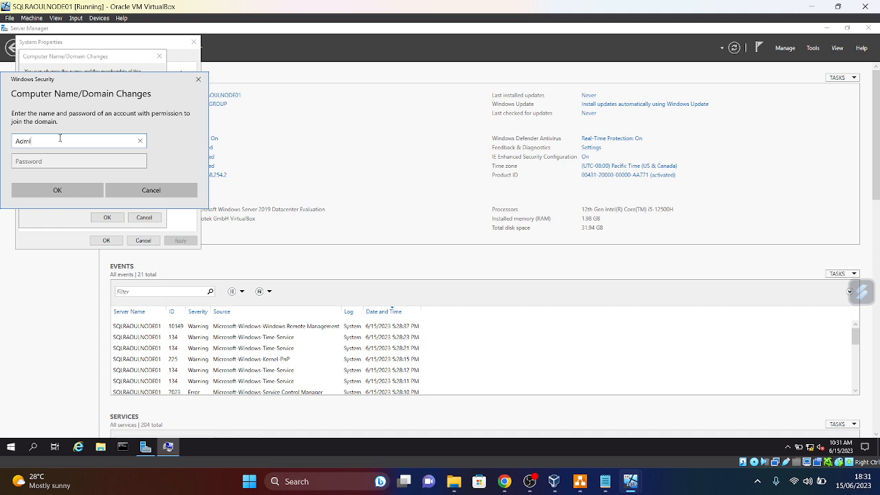
type("nistrator")
key("Tab")
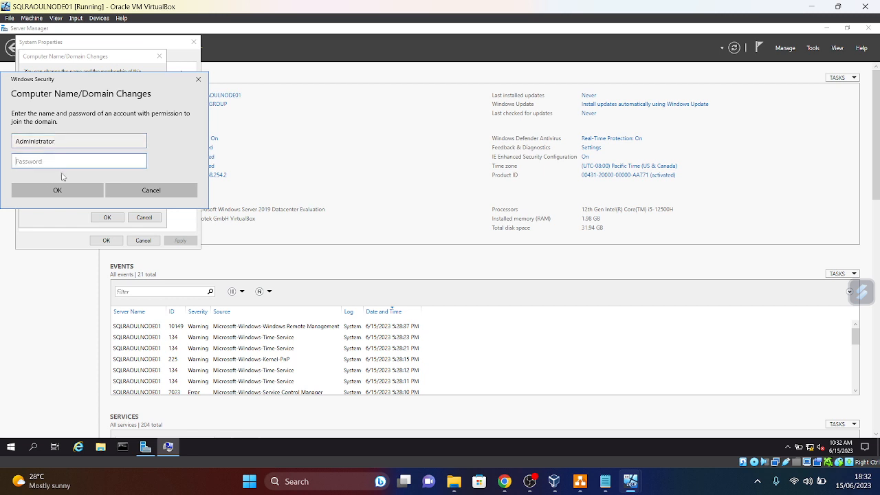
key("Caps_Lock")
type("•")
key("Caps_Lock")
type("•••••••")
key("Caps_Lock")
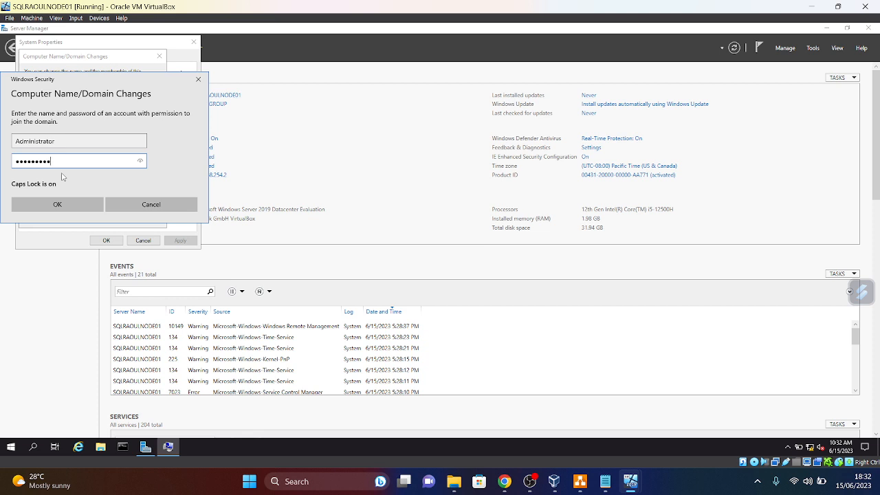
left_click(62, 204)
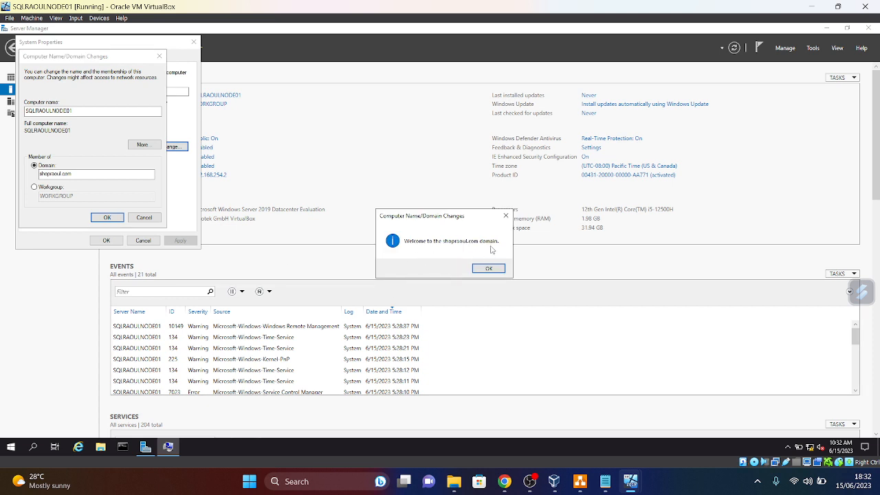
- Acknowledge the domain welcome and restart notices, then restart NODE01 now
left_click(482, 268)
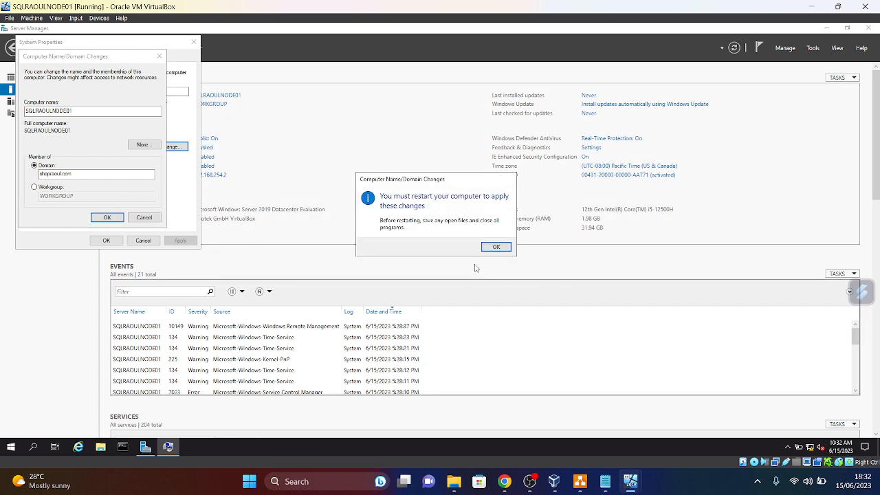
left_click(496, 246)
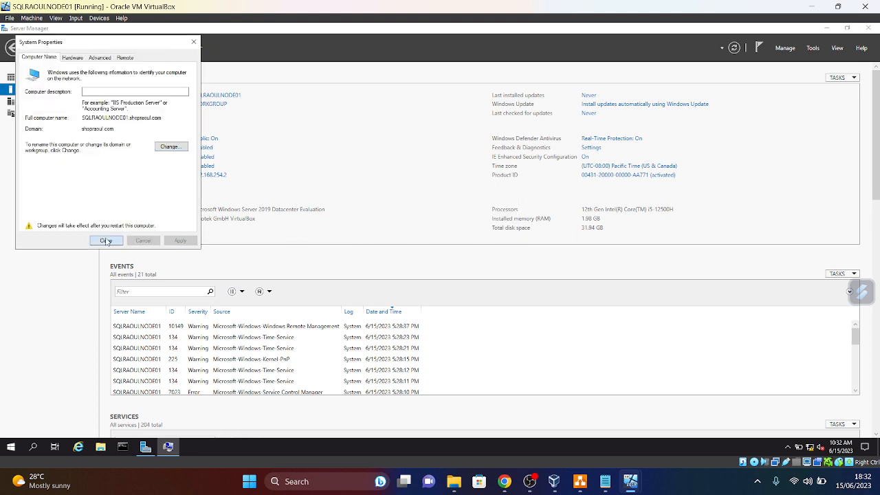
left_click(106, 241)
left_click(439, 245)
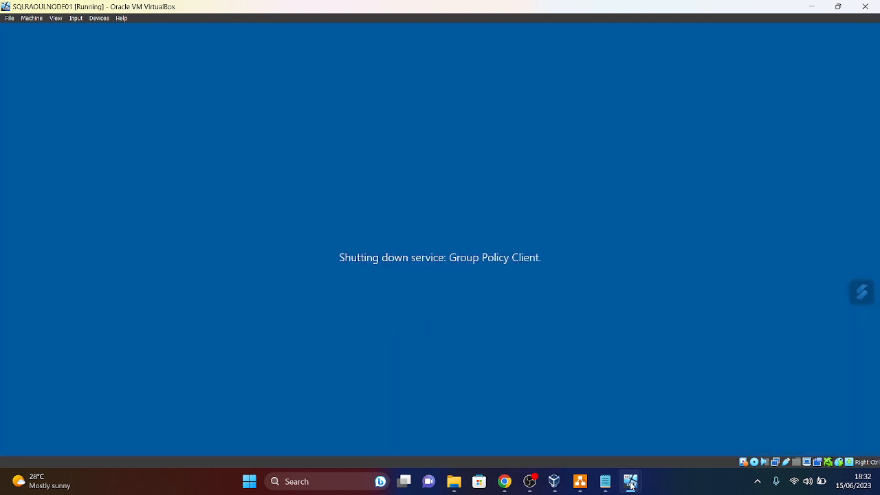
- On SQLRAOULNODE02, save Ethernet IPv4 with preferred DNS 192.168.254.100 and close the network windows
mouse_move(630, 487)
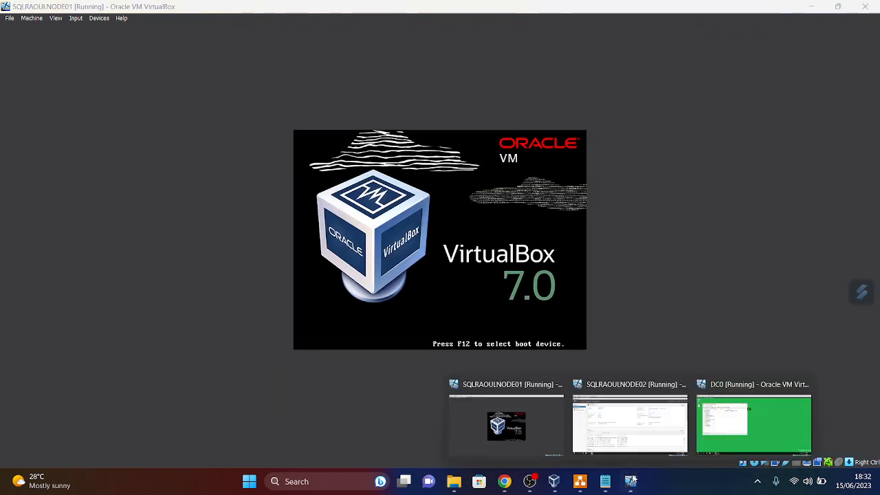
left_click(631, 426)
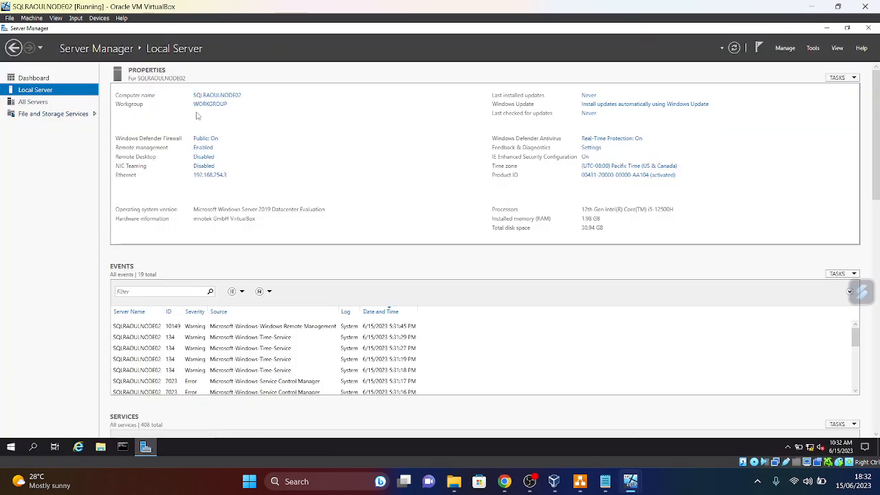
left_click(210, 175)
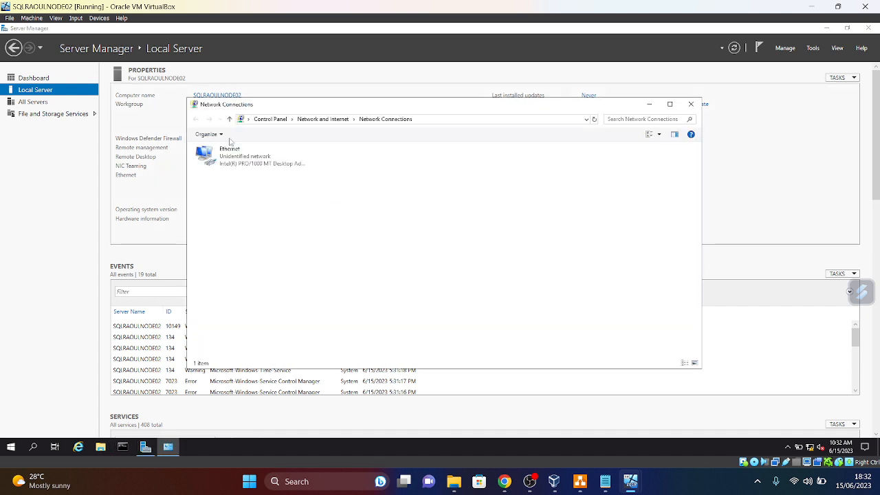
right_click(243, 159)
left_click(282, 249)
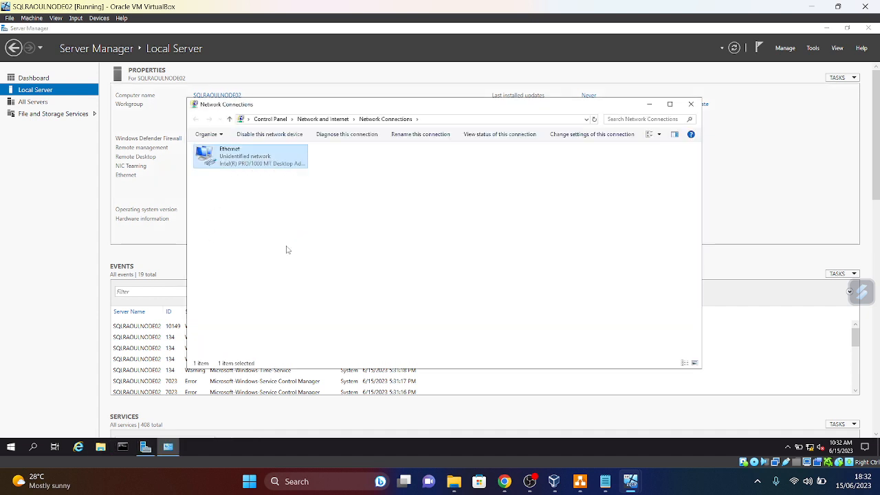
left_click(254, 240)
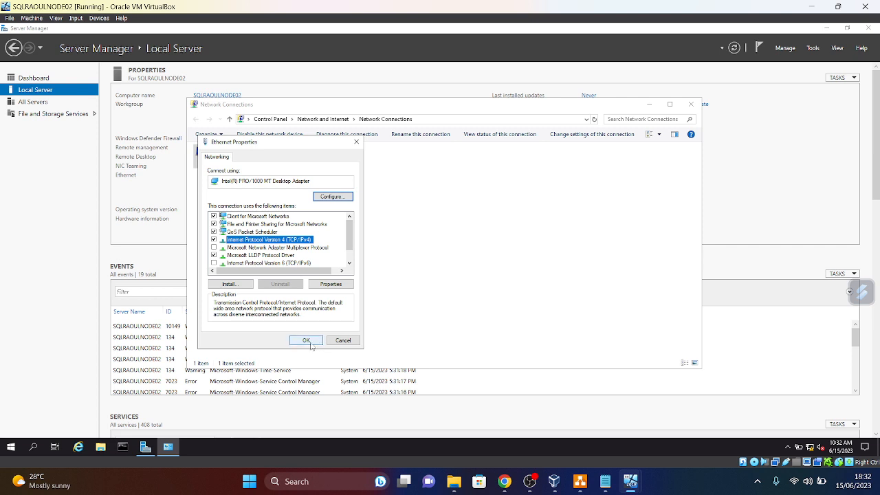
left_click(332, 285)
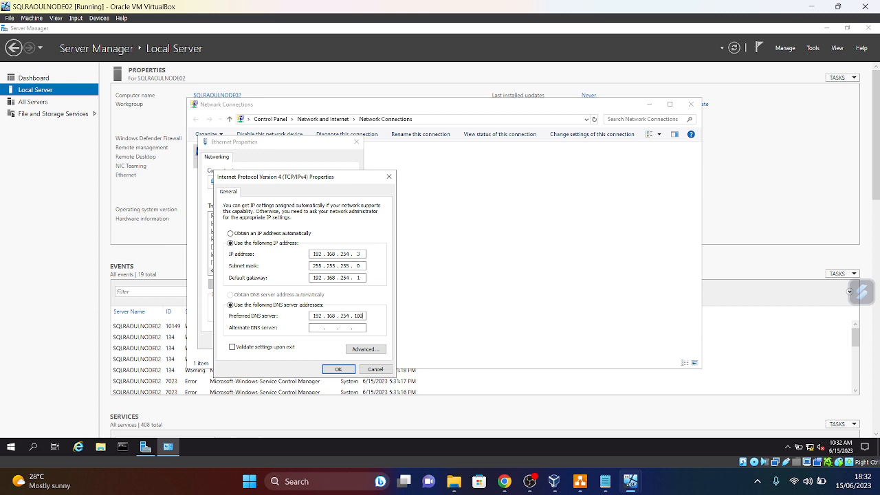
left_click(336, 368)
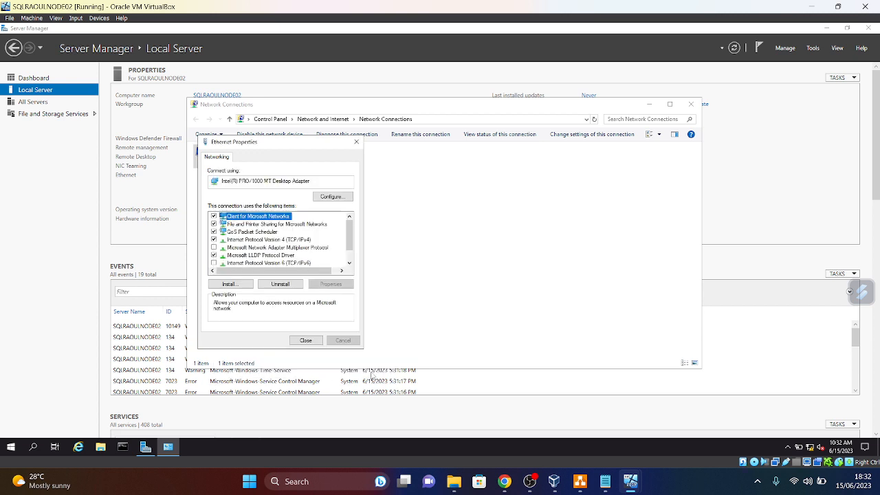
left_click(305, 340)
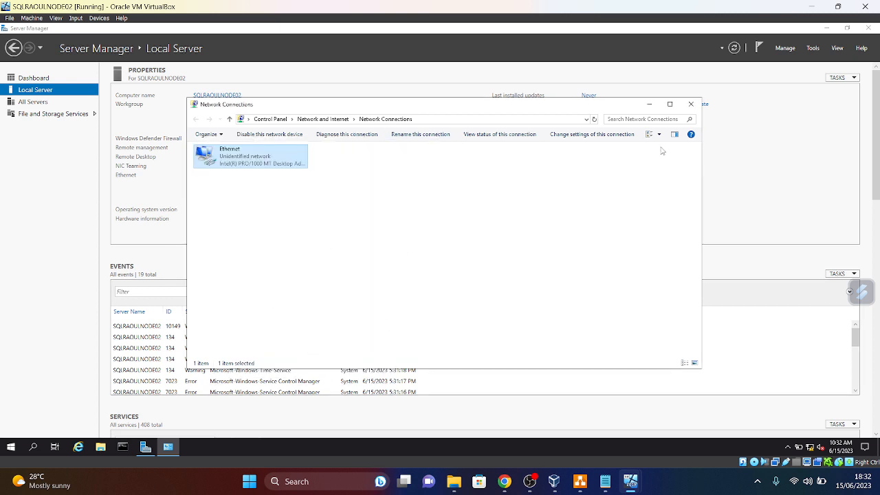
left_click(691, 104)
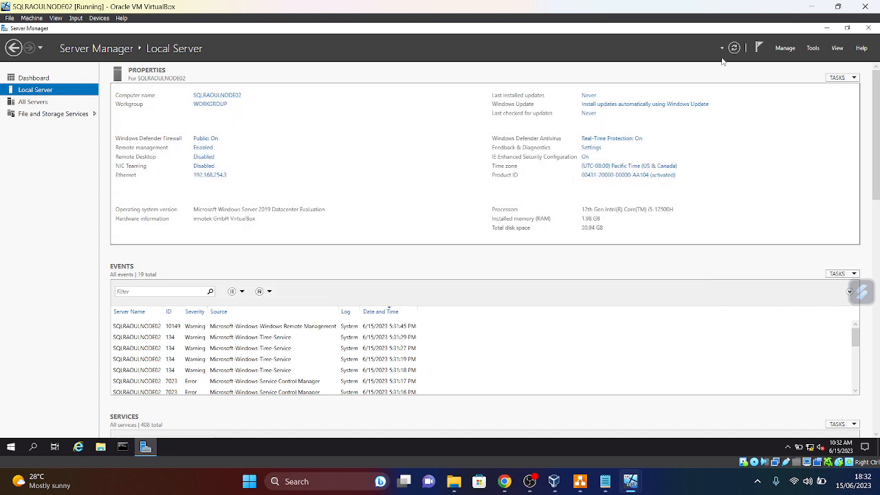
- Request joining SQLRAOULNODE02 to the shopraoul.com domain
left_click(736, 48)
left_click(217, 104)
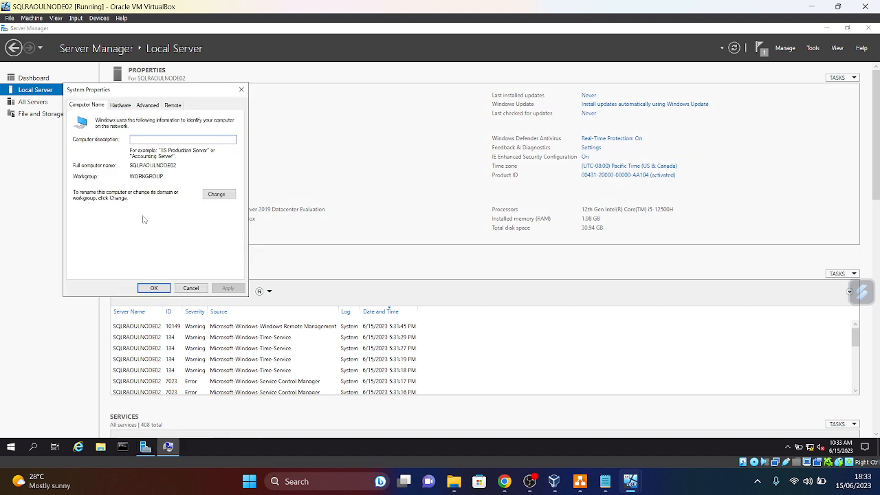
left_click(220, 198)
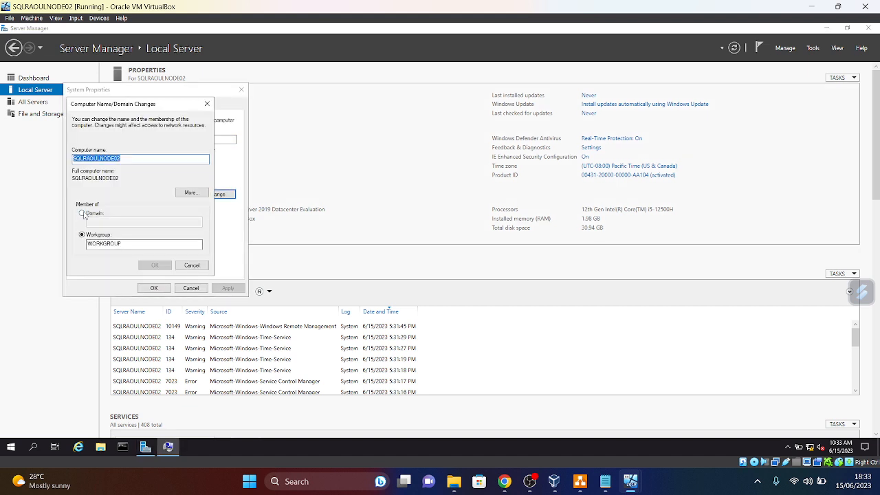
left_click(82, 214)
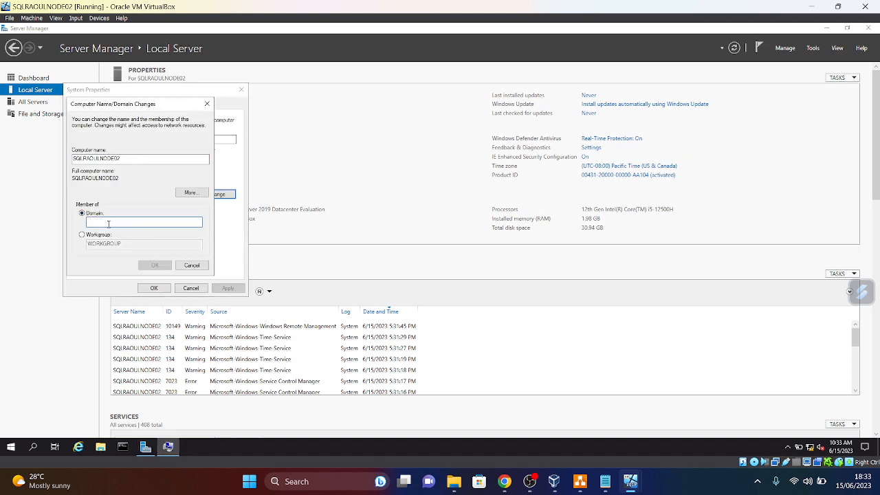
type("shopraoul.com")
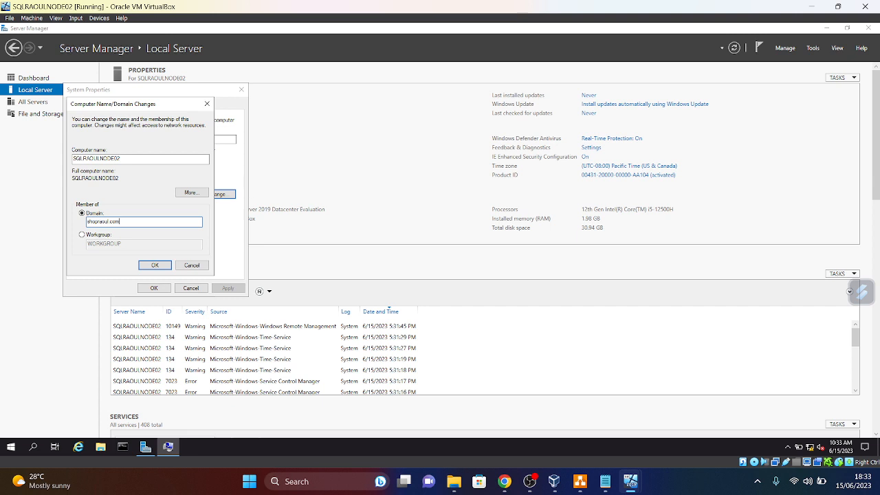
left_click(155, 266)
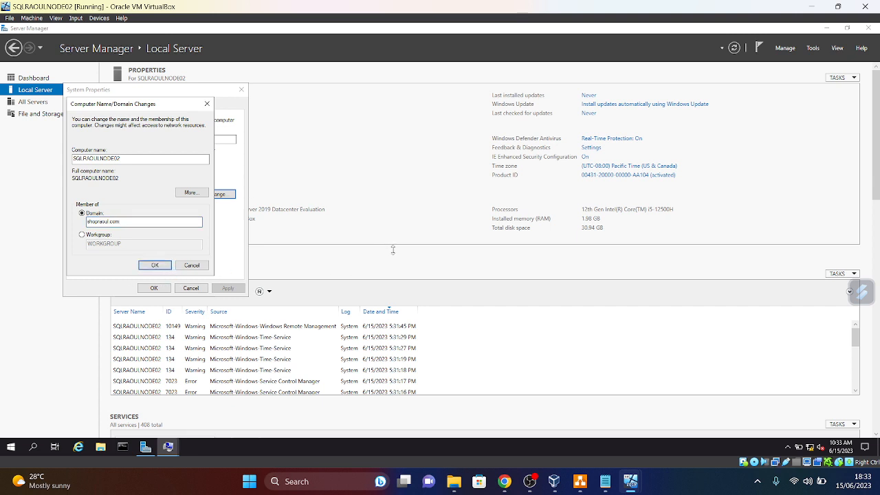
- Supply the domain Administrator user name and password to approve the join
type("Administrator")
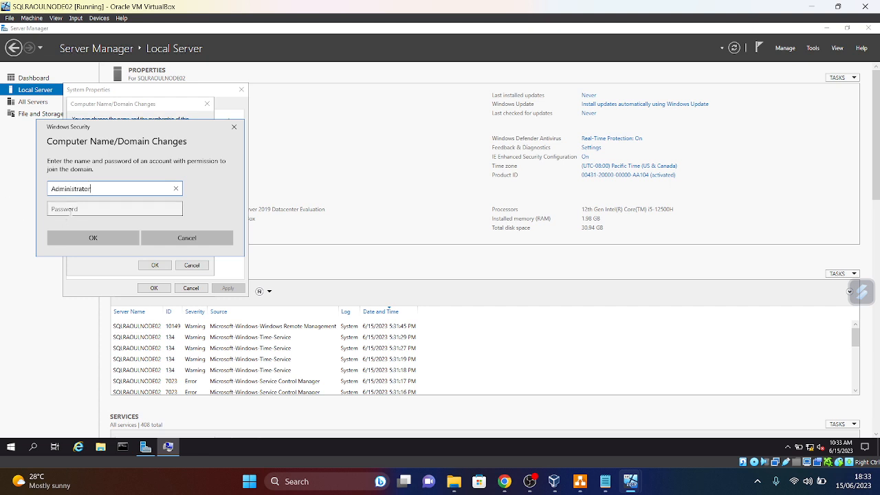
left_click(71, 210)
type("•")
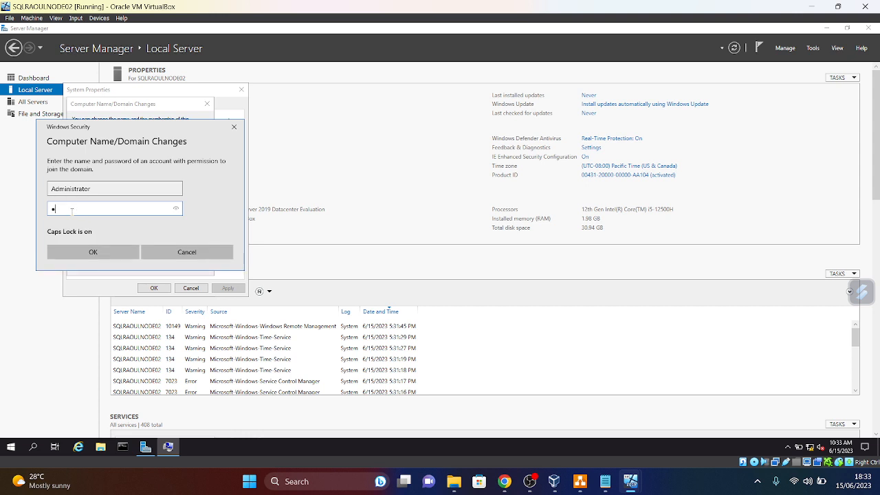
key("Caps_Lock")
type("•")
key("Caps_Lock")
type("•")
key("Return")
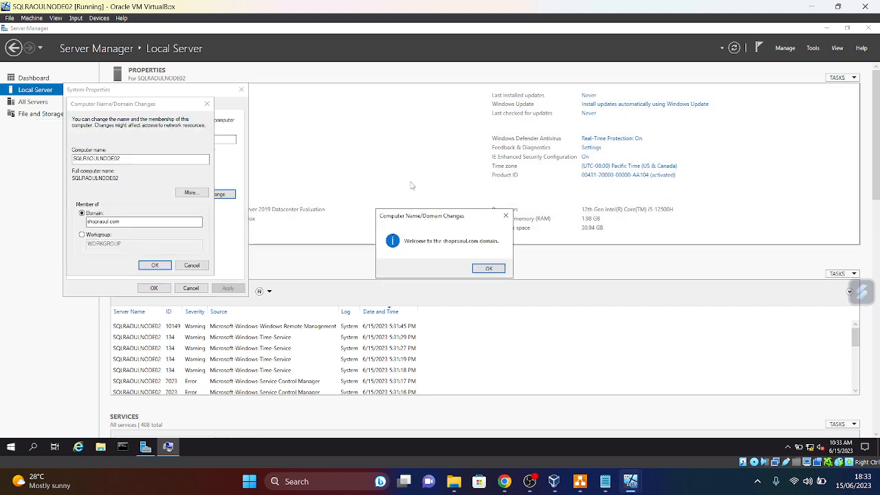
- Dismiss the welcome and restart notices, then restart NODE02 now
left_click(489, 270)
left_click(496, 247)
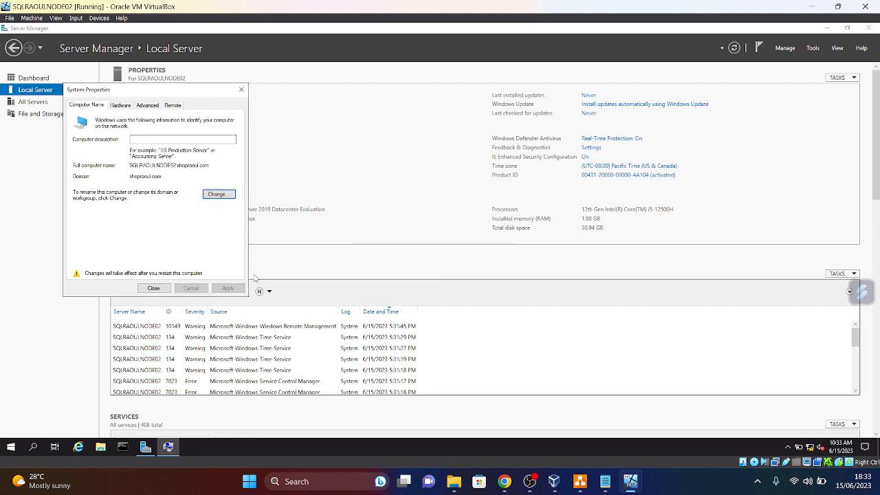
left_click(154, 288)
left_click(440, 244)
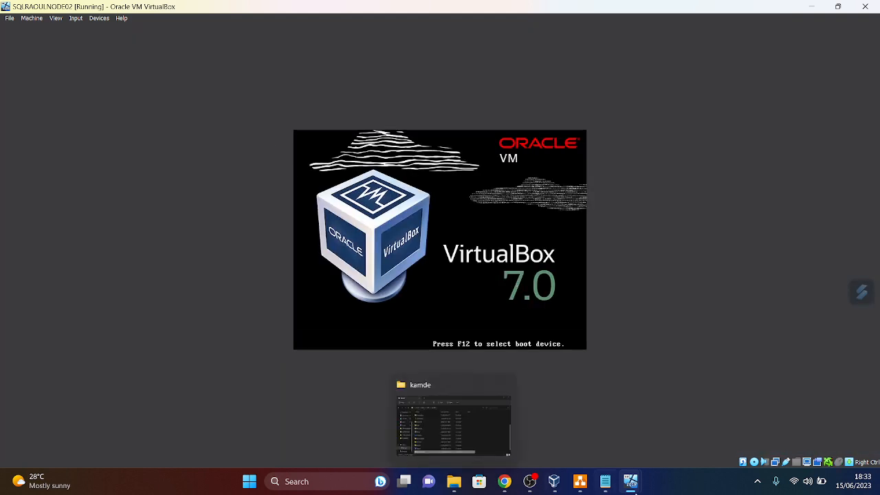
- Add 'Step 4 Add VM Node01 and Node02 to the Domain' to the plan notes and minimize Notepad
left_click(606, 485)
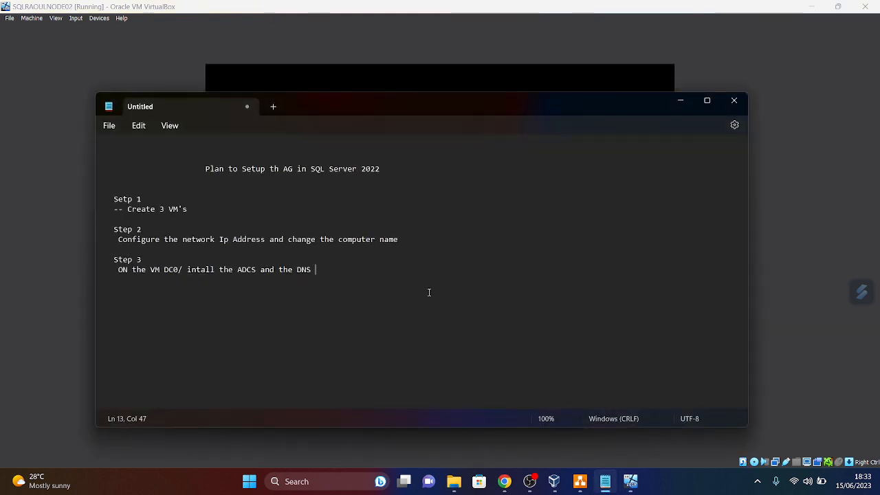
key("Return")
key("Return")
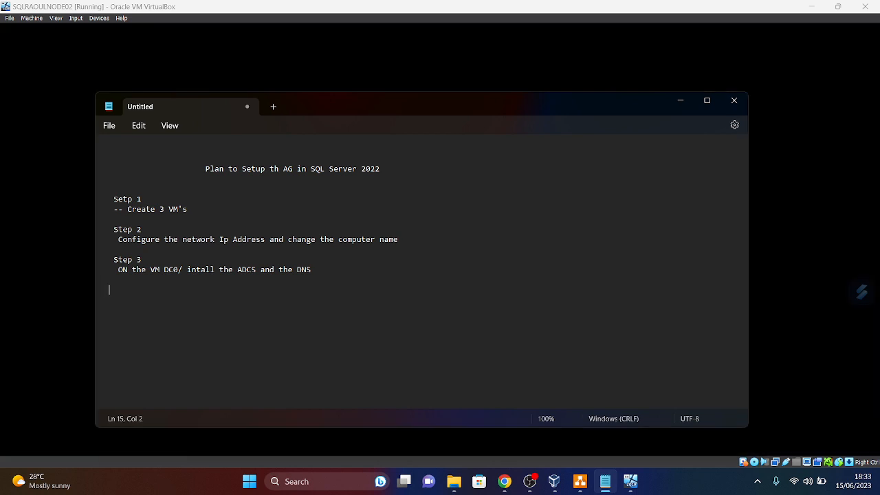
type("Step ")
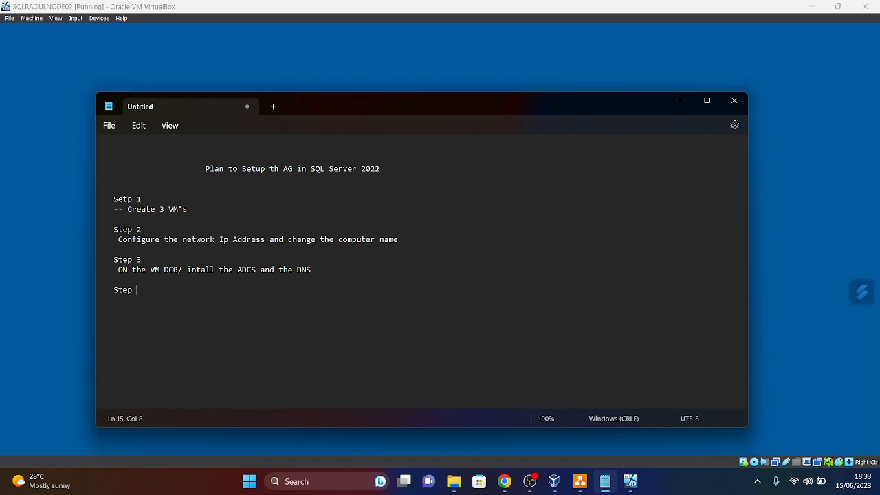
type("4 ")
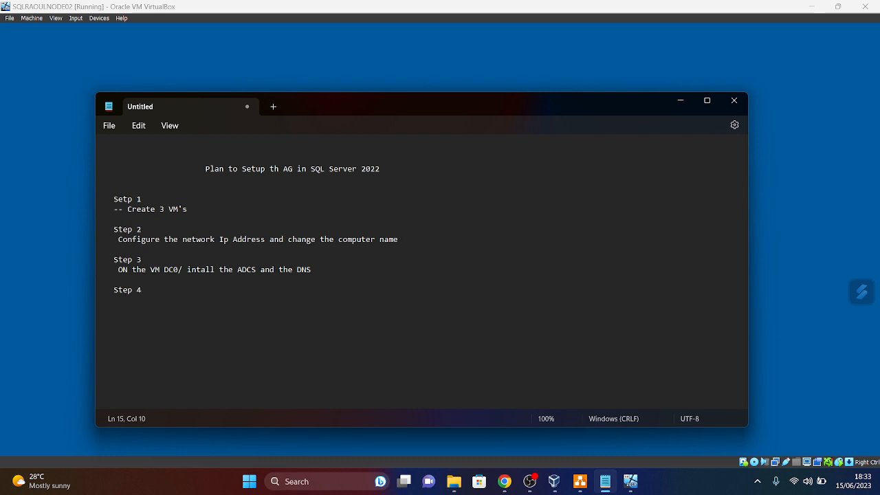
type(" Add")
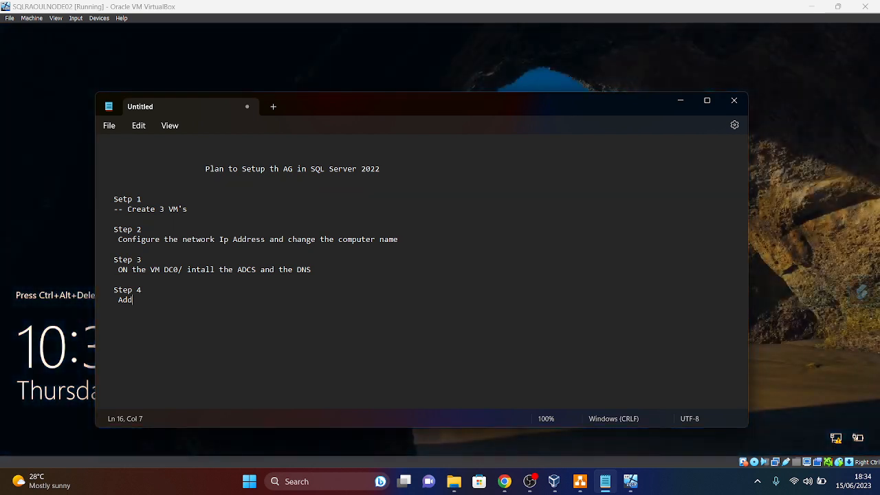
type(" VM Node")
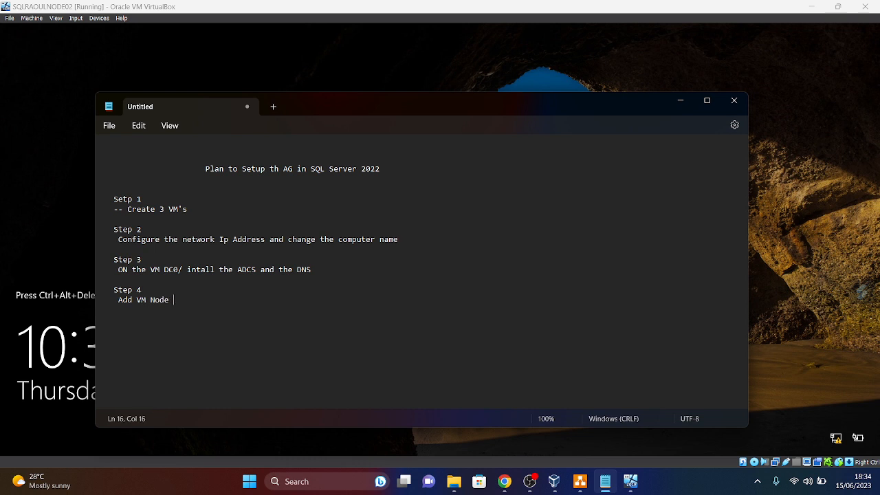
type("01 and Node02")
type("t")
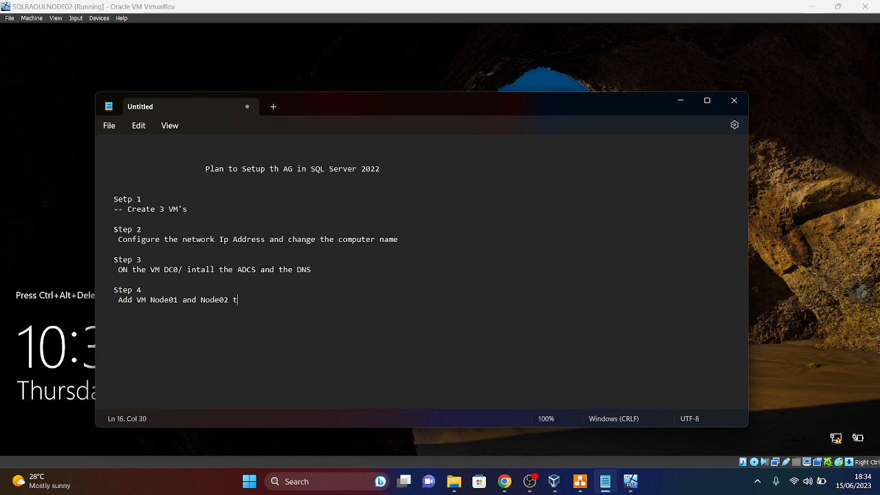
type("o the Domain")
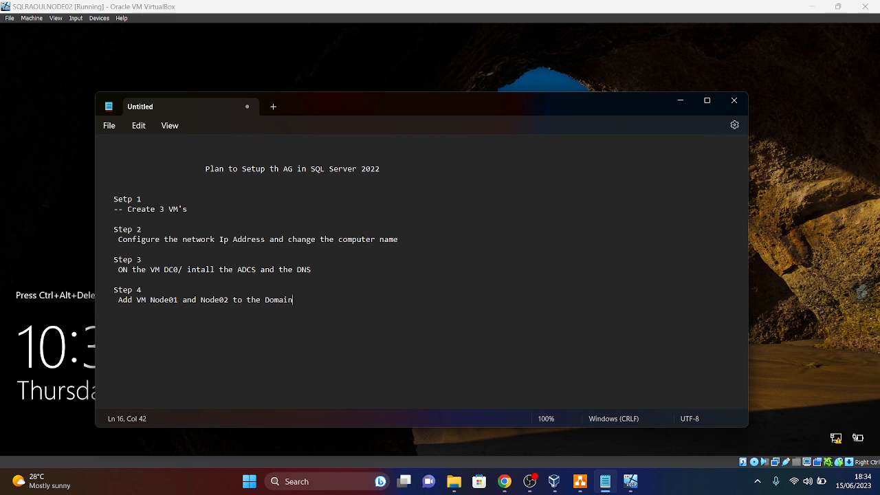
type(" C")
left_click(685, 103)
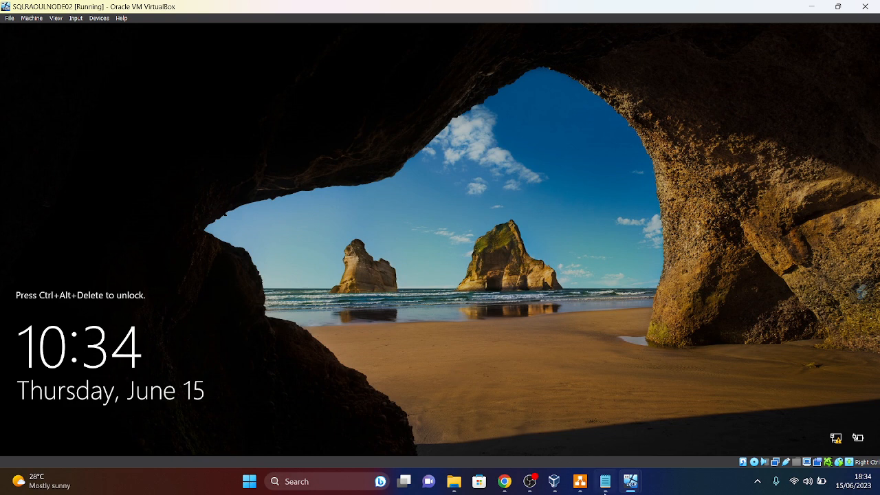
- Unlock SQLRAOULNODE01 with Ctrl+Alt+Del and sign in as Administrator
left_click(630, 484)
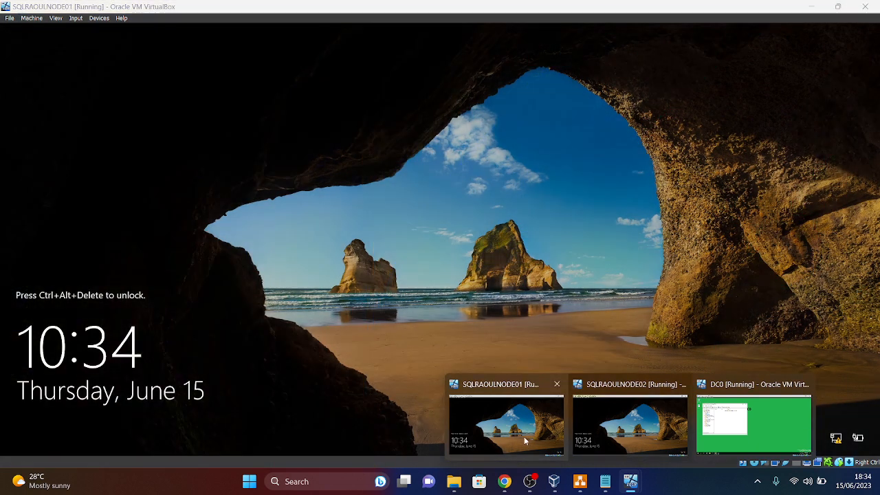
left_click(524, 439)
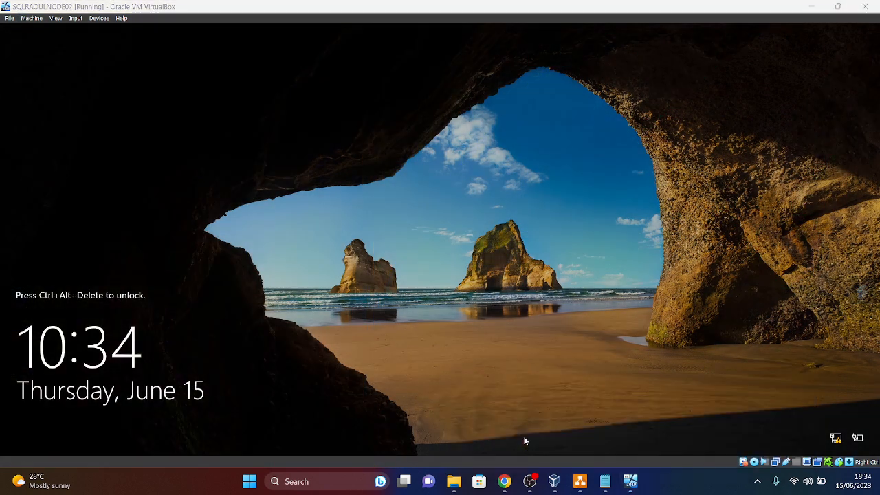
mouse_move(630, 481)
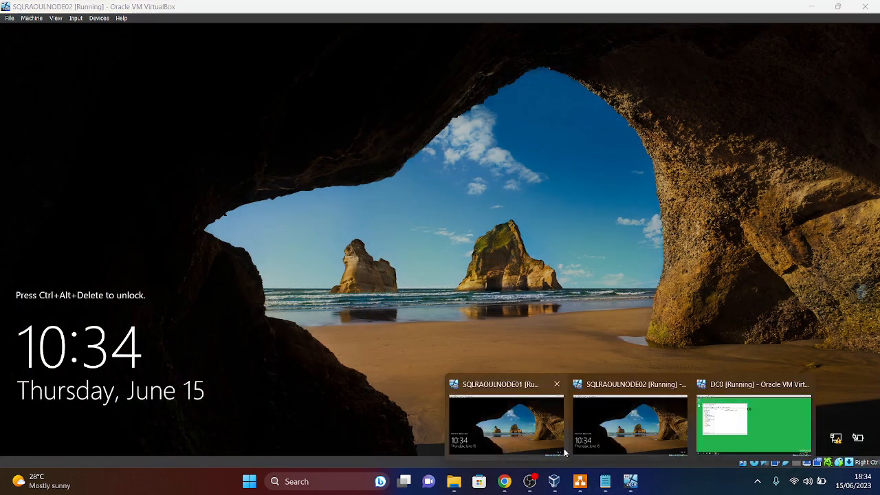
left_click(548, 438)
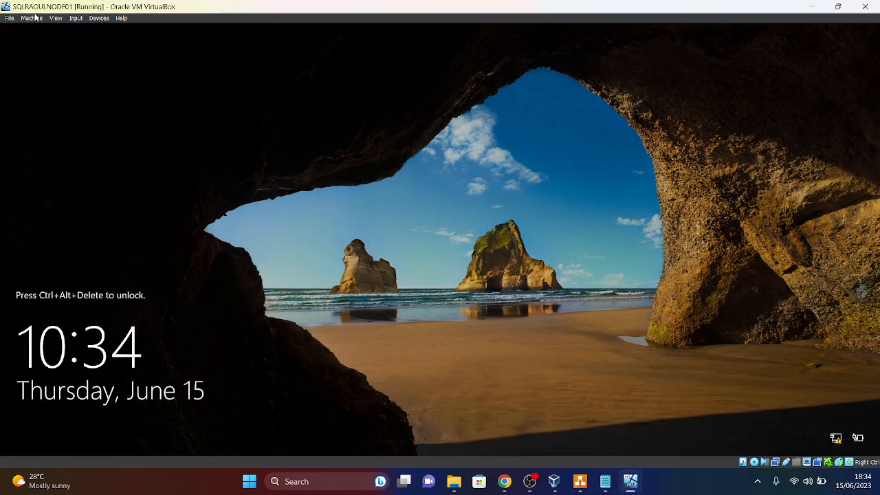
left_click(75, 18)
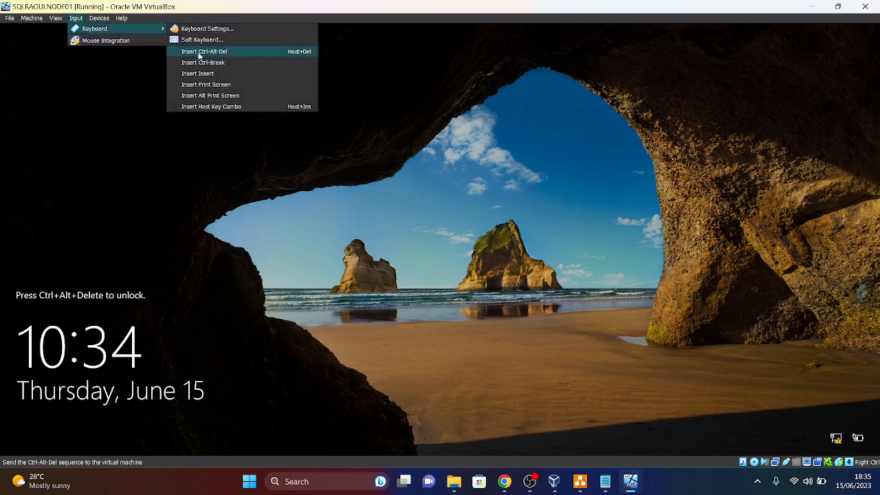
mouse_move(605, 489)
left_click(192, 54)
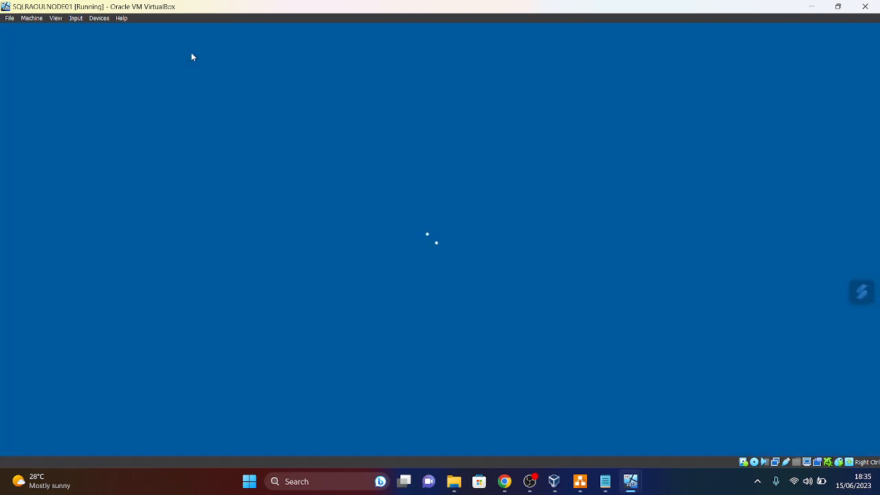
type("•••••••••")
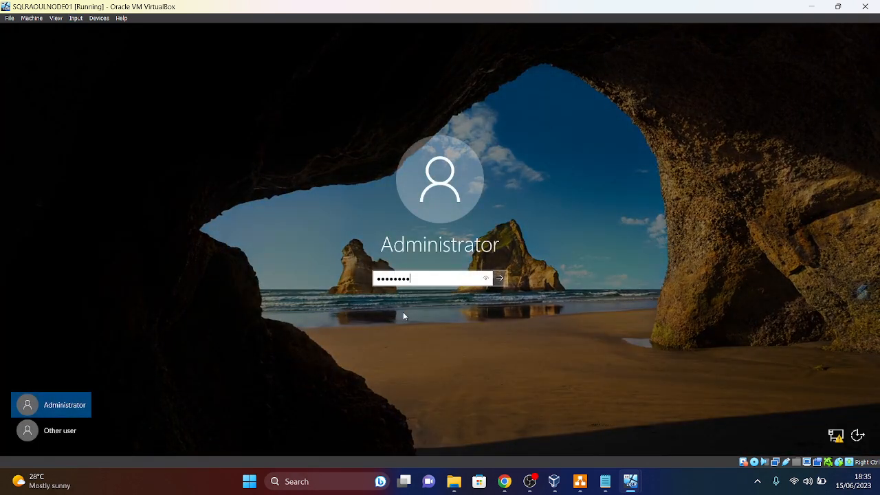
key("Return")
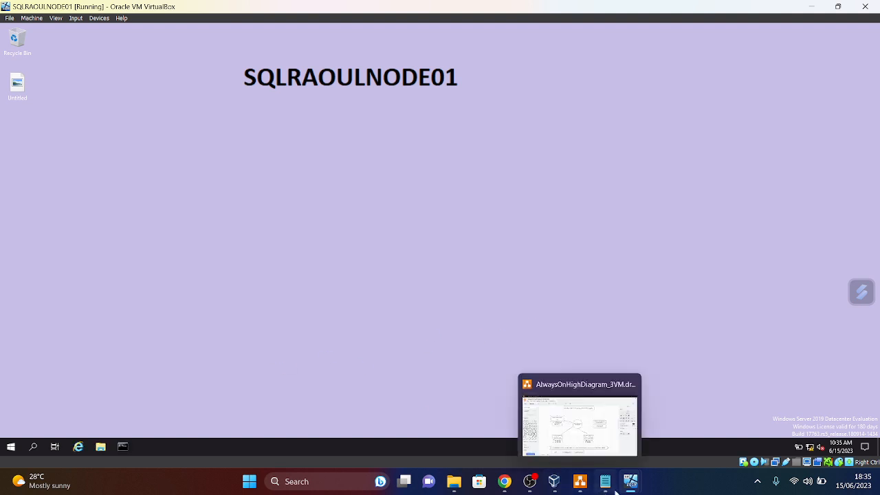
- Unlock SQLRAOULNODE02 and sign in with the Administrator password
mouse_move(631, 481)
left_click(642, 440)
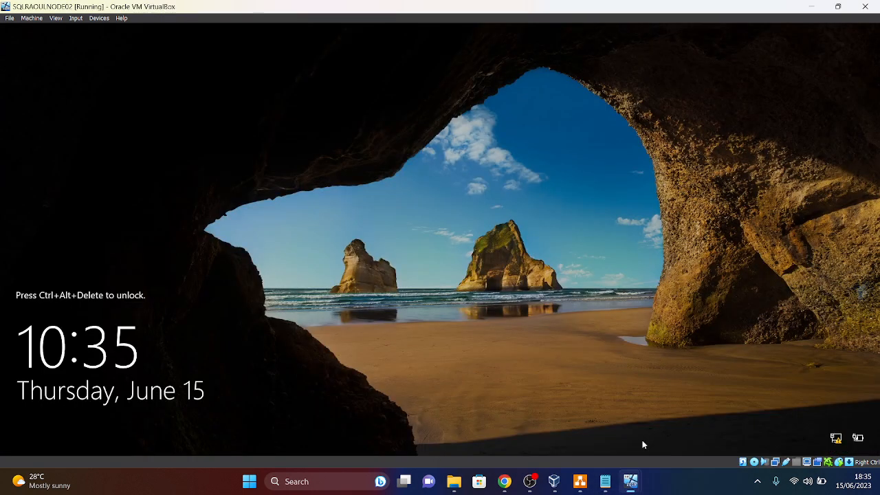
left_click(650, 436)
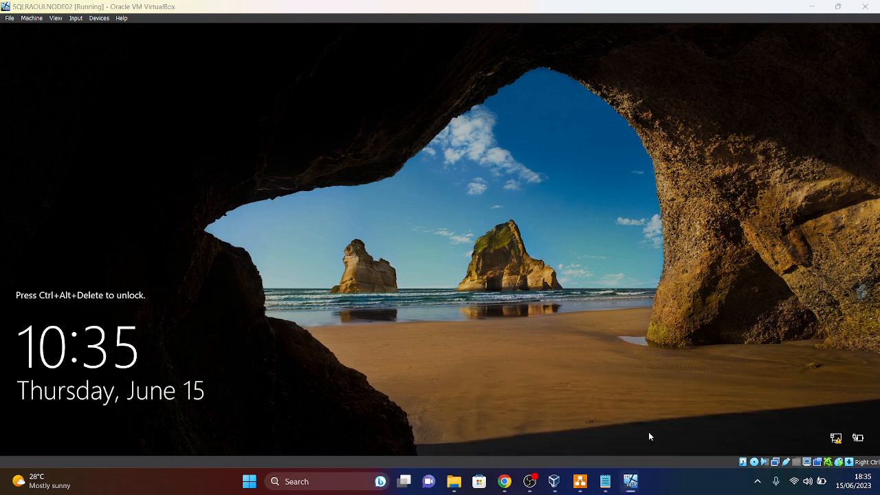
left_click(76, 19)
mouse_move(95, 32)
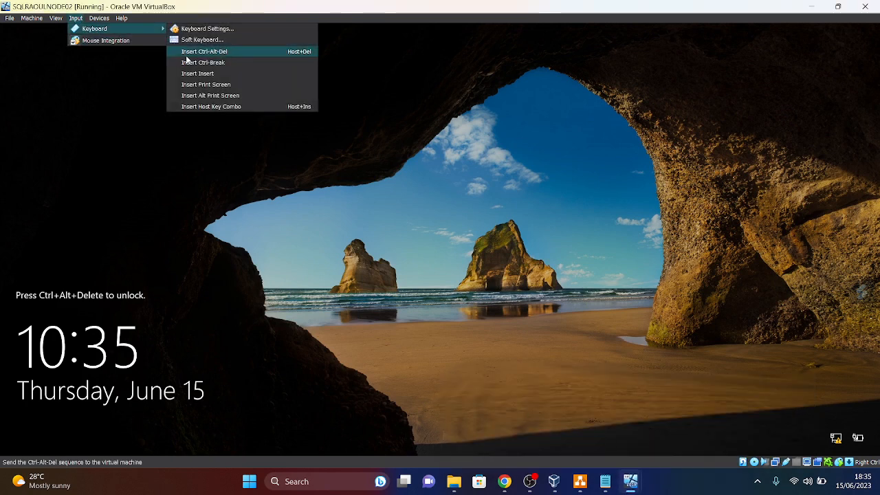
left_click(207, 52)
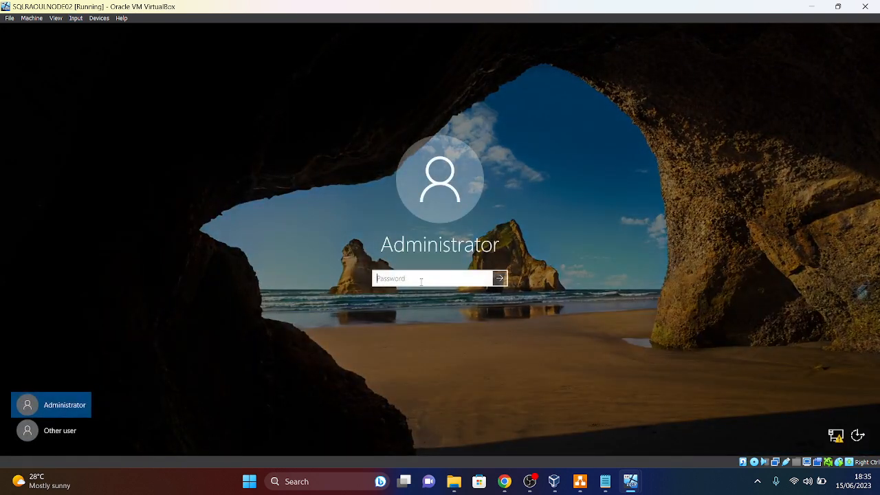
key("Caps_Lock")
type("Pad")
key("Caps_Lock")
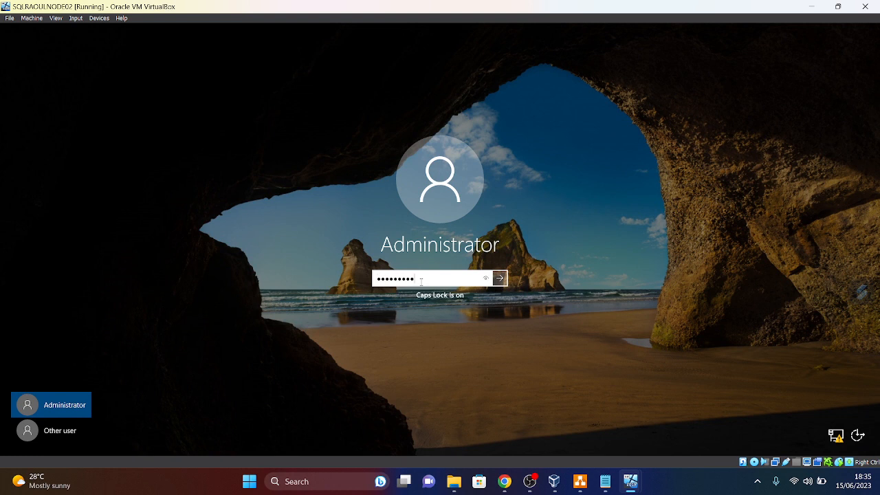
key("Return")
mouse_move(627, 487)
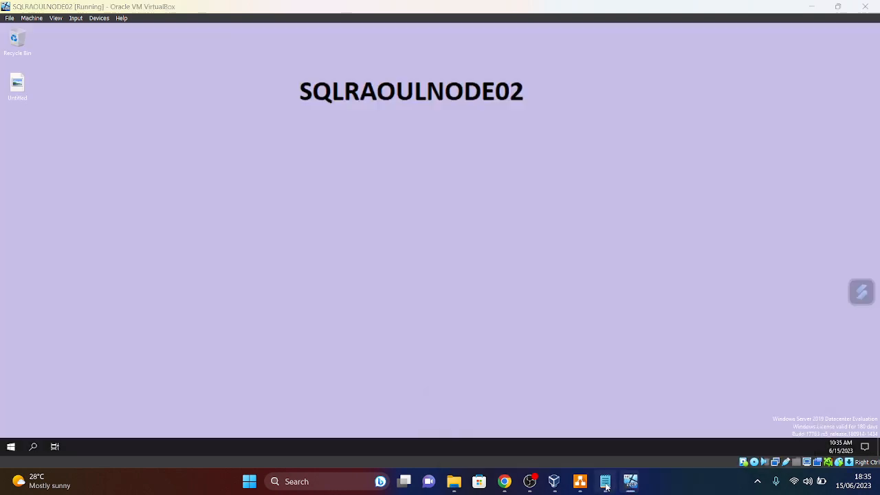
- Add 'Step 5 – Install FailOver Cluster Manager on Node 1 and Node02' to the notes, then minimize
left_click(605, 483)
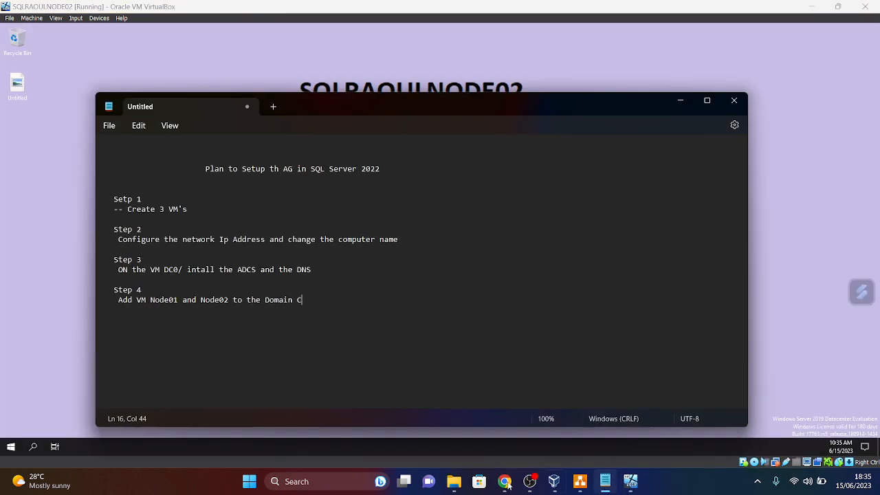
key("Return")
key("Return")
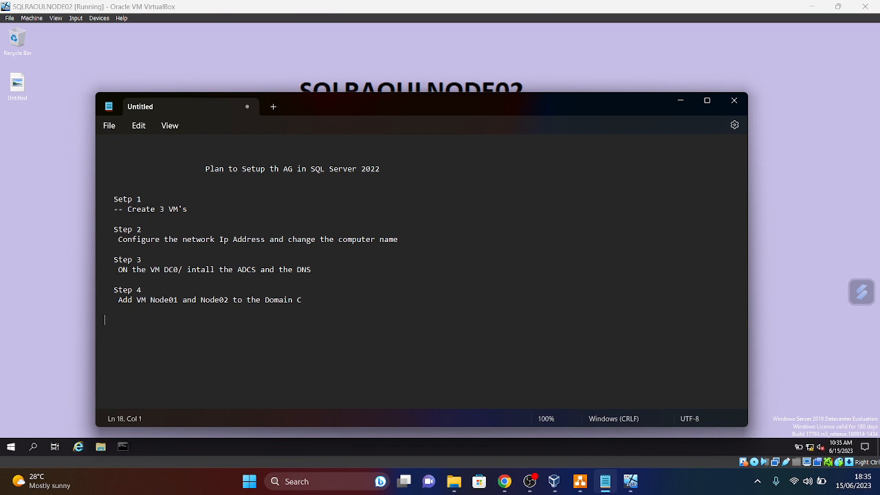
type("Step 5")
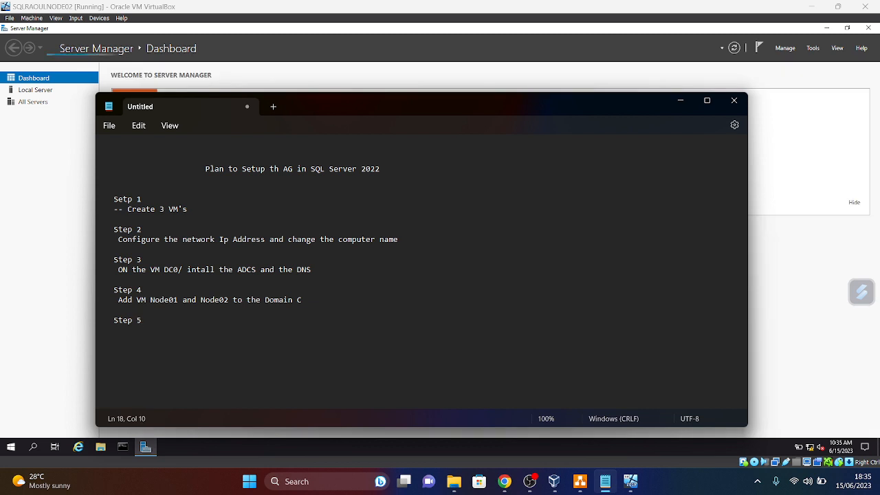
key("Return")
type("Insta")
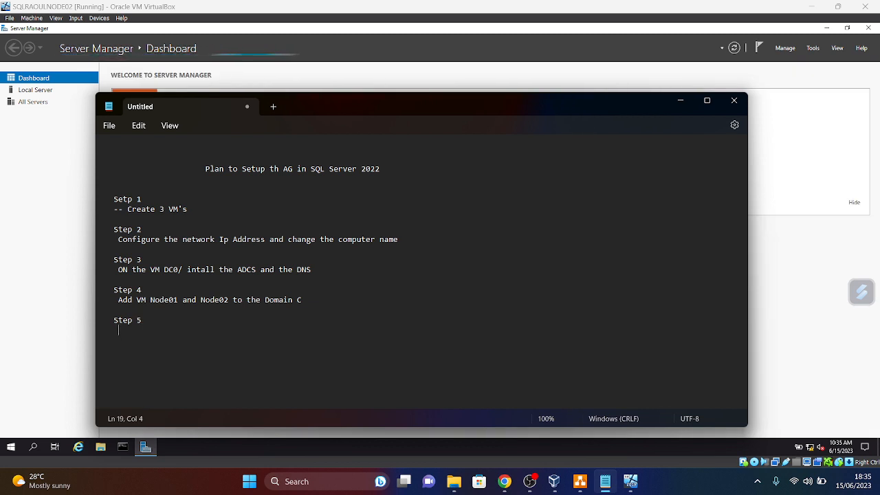
type("ll ")
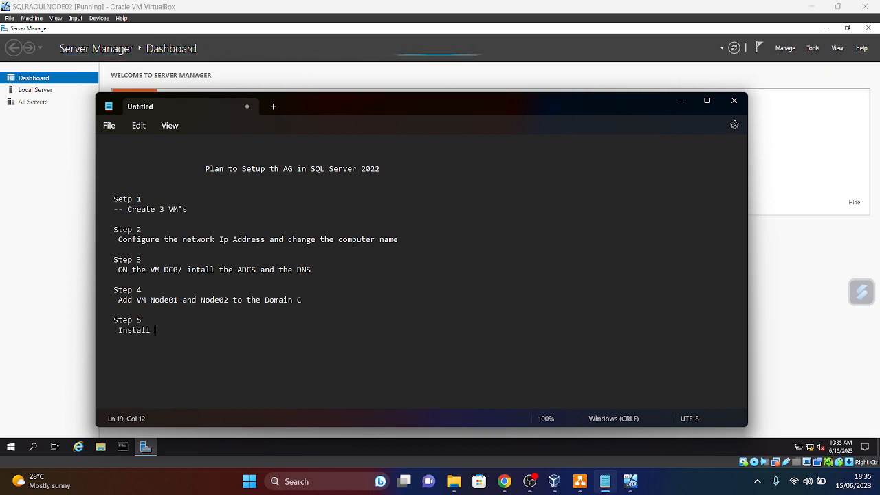
type("Failo")
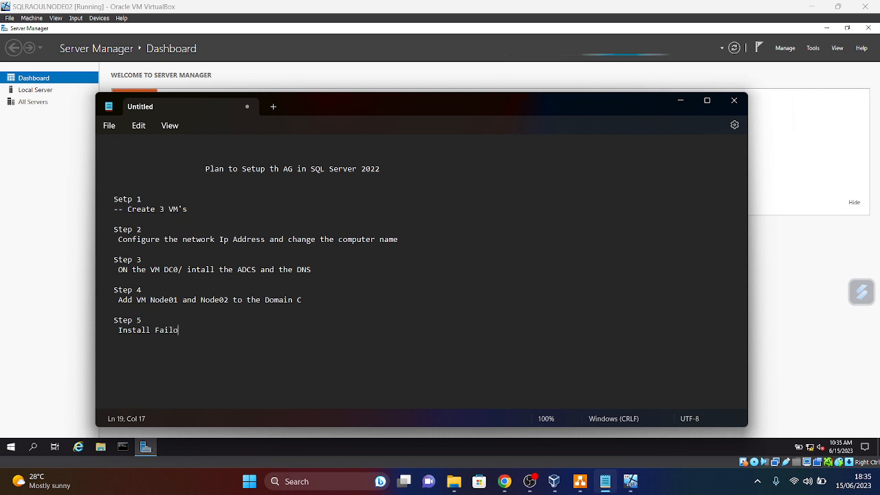
key("BackSpace")
type("Over Cluster ")
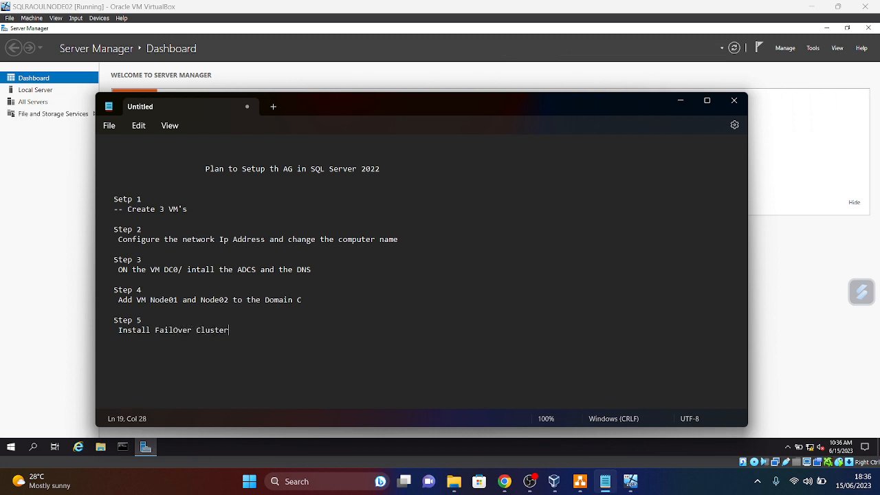
type("Manager on Node ")
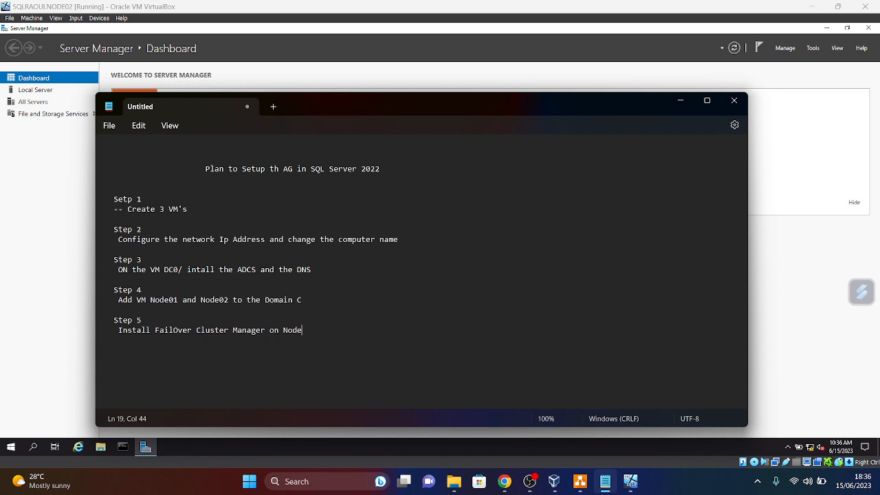
type("1 ant")
key("BackSpace")
key("BackSpace")
type("d NoDE")
key("BackSpace")
key("BackSpace")
type("dE")
key("BackSpace")
key("BackSpace")
type("de02")
left_click(683, 103)
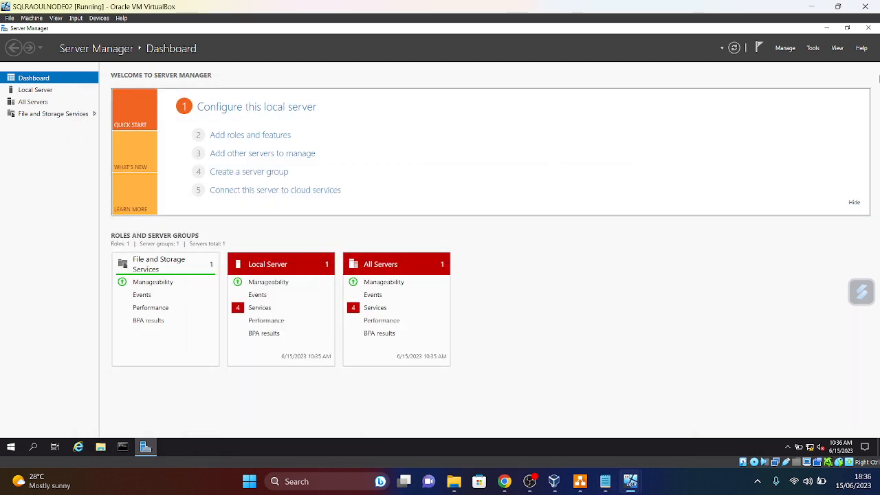
- On NODE02, launch Add Roles and Features and advance to the Features list
left_click(34, 90)
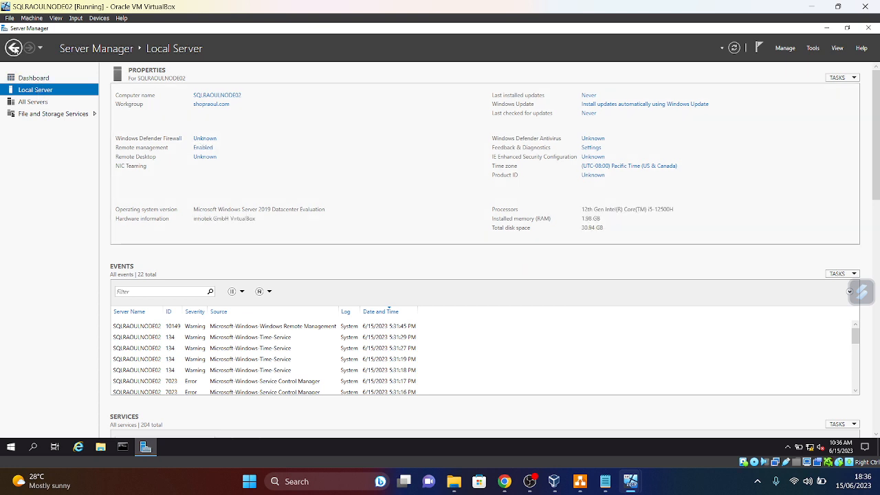
left_click(29, 78)
left_click(239, 135)
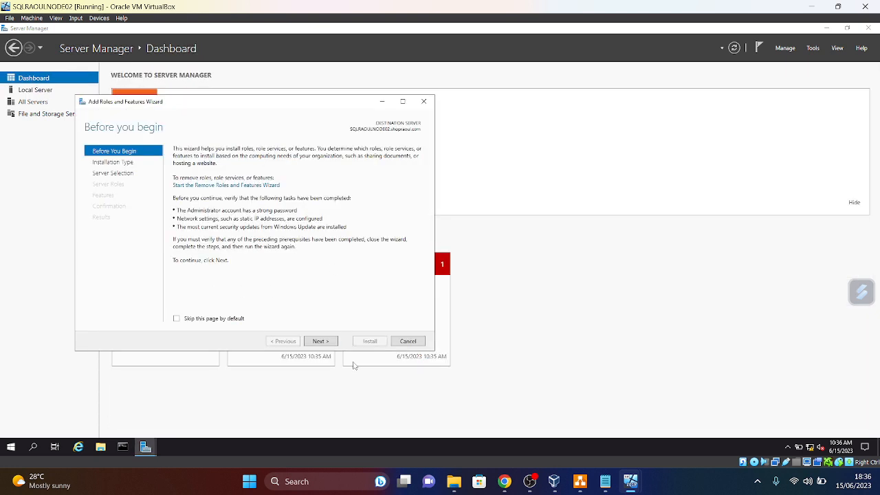
left_click(334, 346)
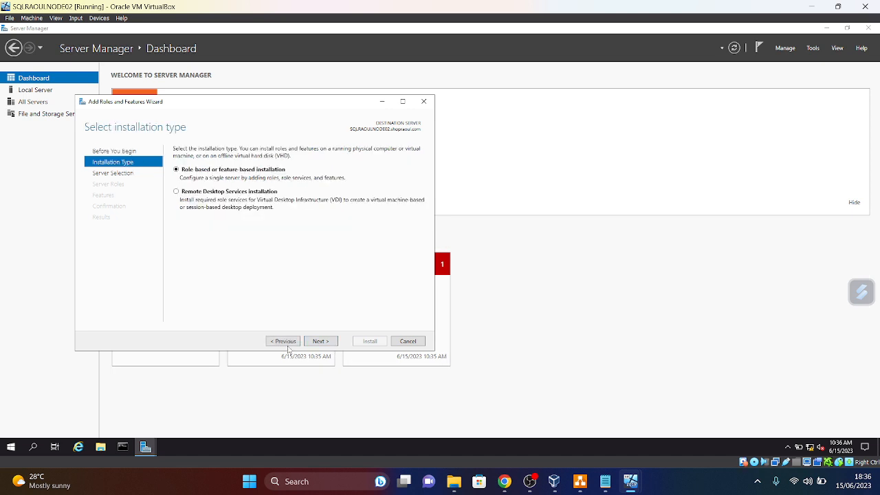
left_click(325, 342)
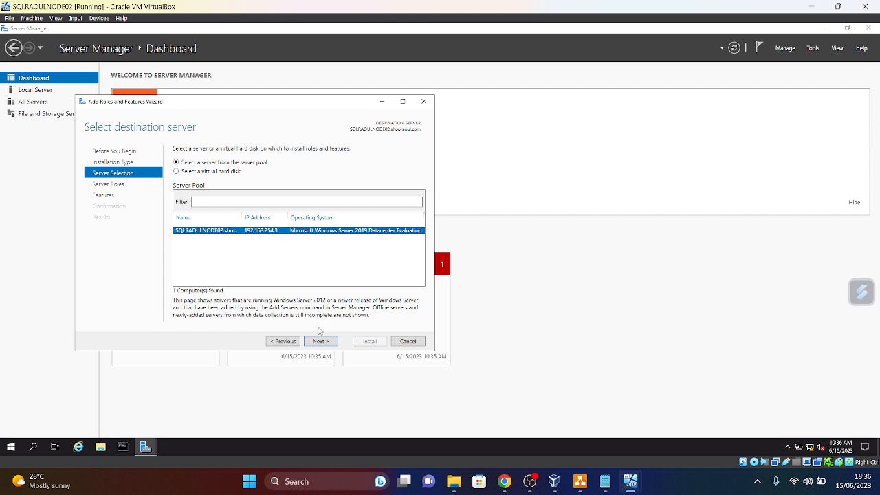
left_click(321, 342)
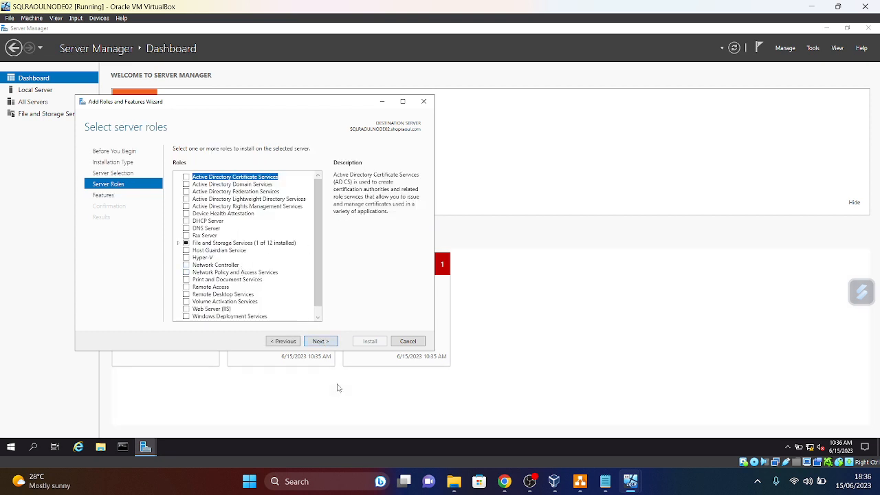
left_click(321, 342)
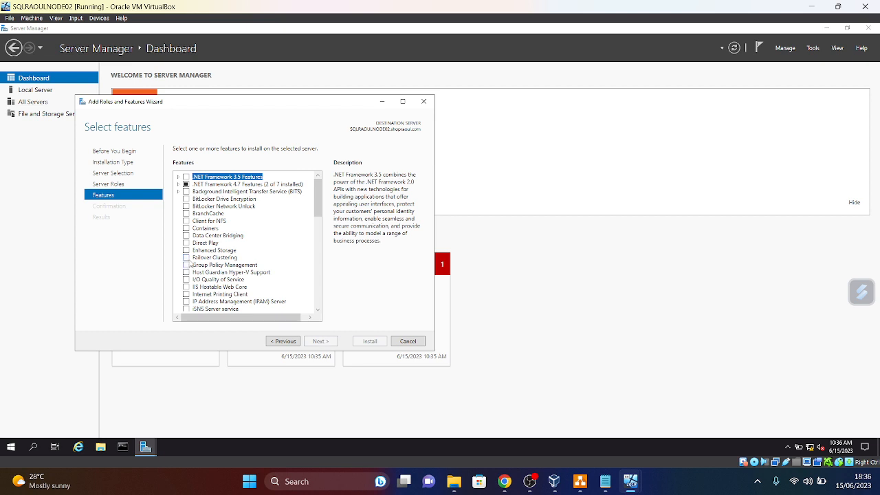
- Tick Failover Clustering with its management tools and start the NODE02 installation
left_click(186, 258)
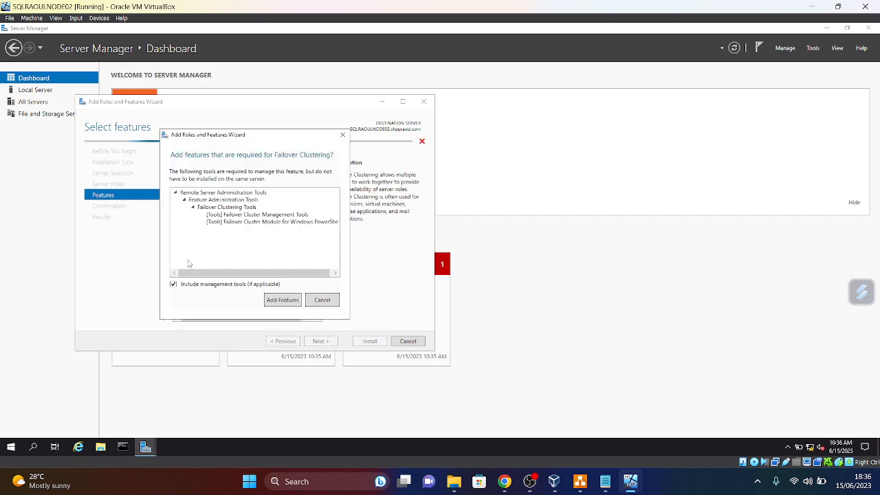
left_click(284, 300)
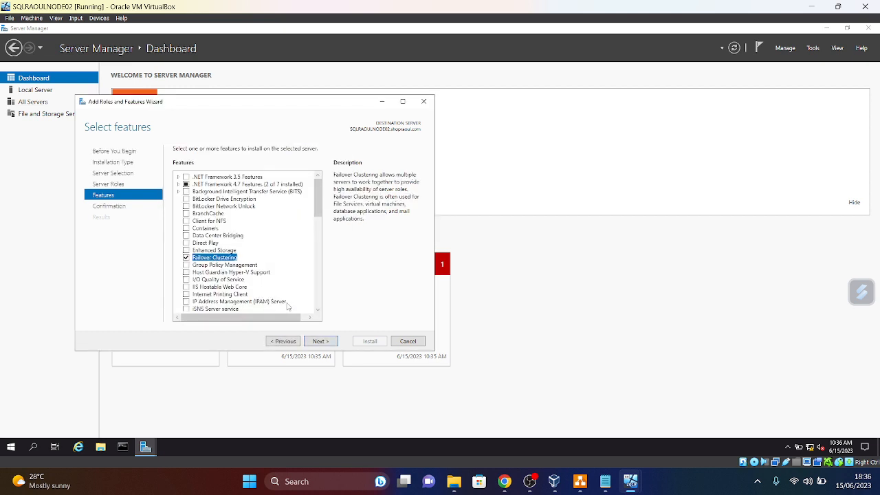
left_click(331, 342)
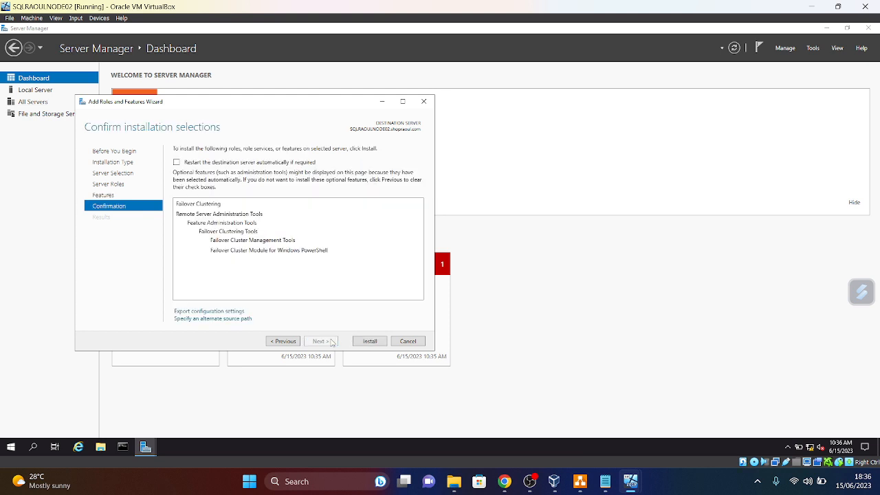
left_click(367, 343)
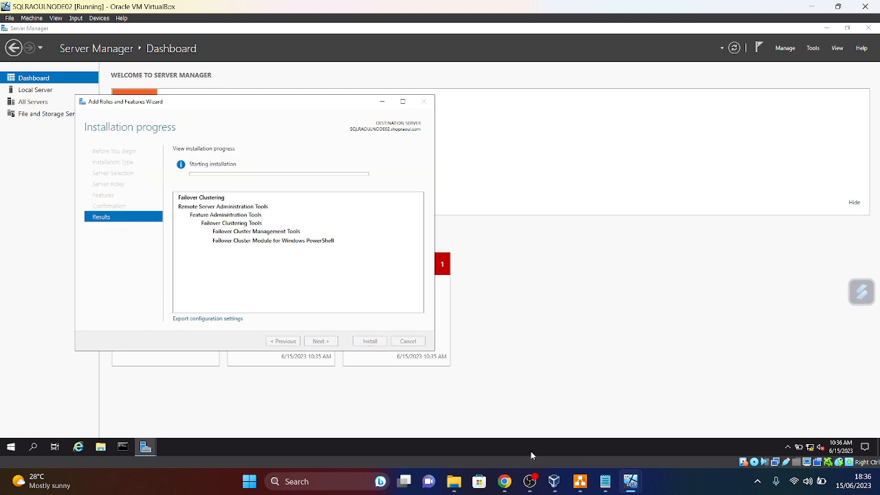
mouse_move(623, 482)
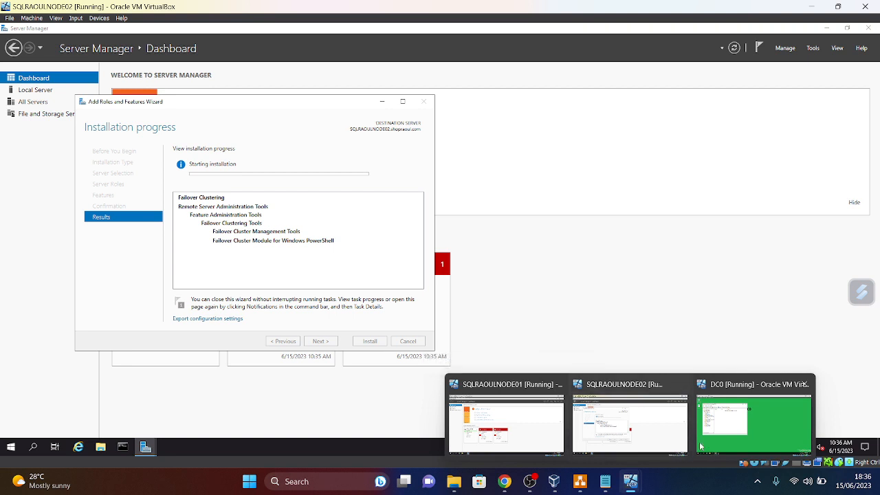
left_click(631, 482)
- On SQLRAOULNODE01, launch Add Roles and Features and advance to the Features list
left_click(543, 444)
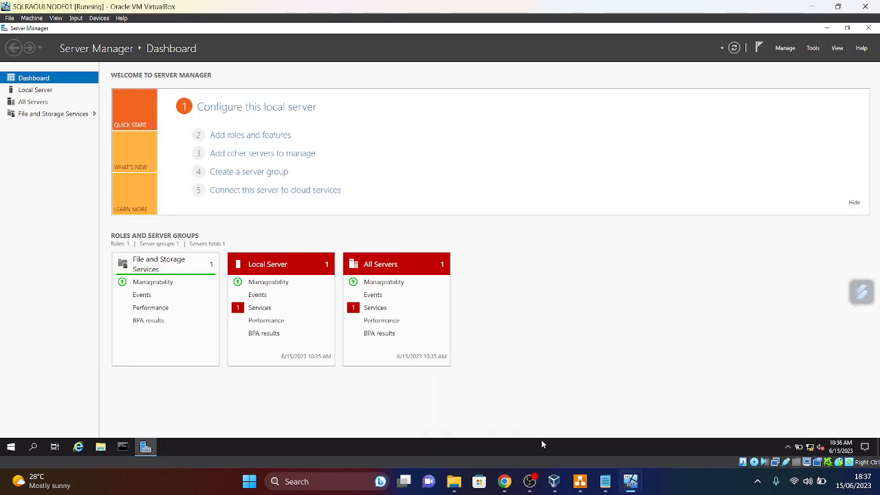
left_click(229, 135)
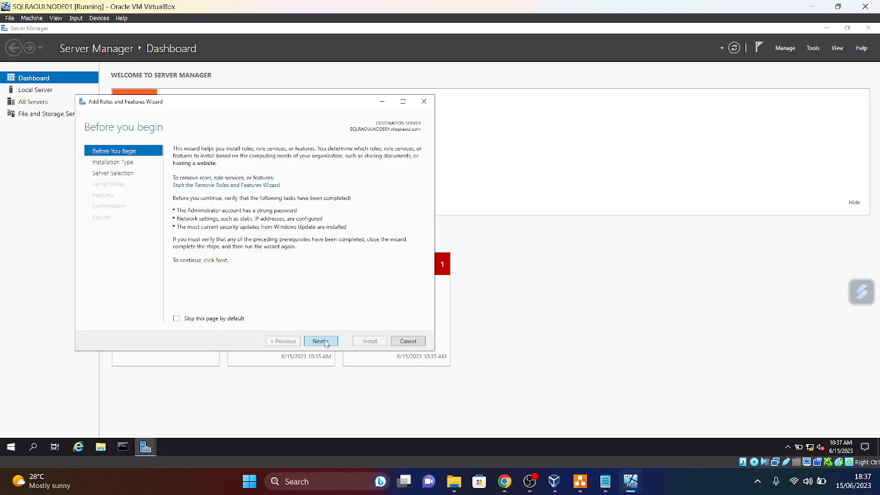
left_click(320, 341)
left_click(320, 341)
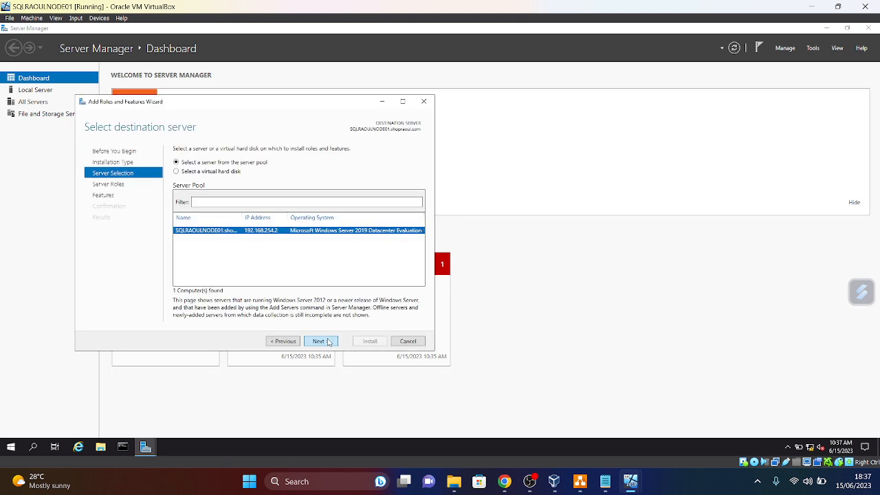
left_click(320, 341)
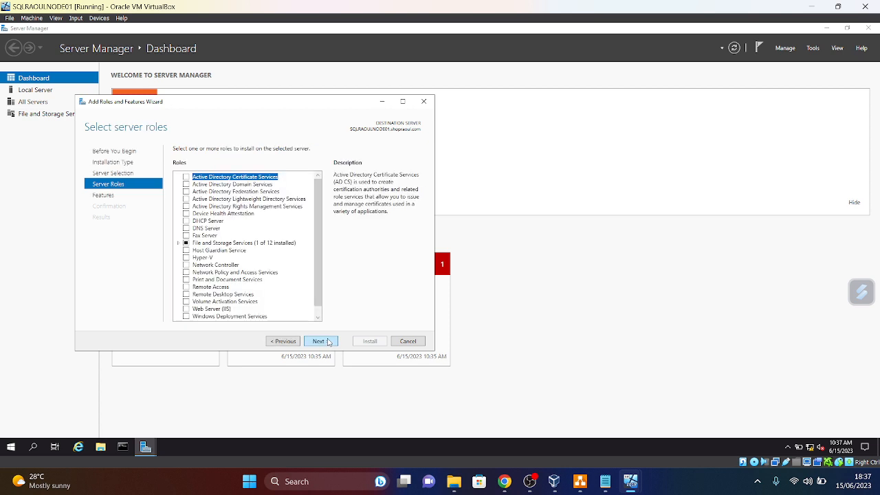
left_click(327, 342)
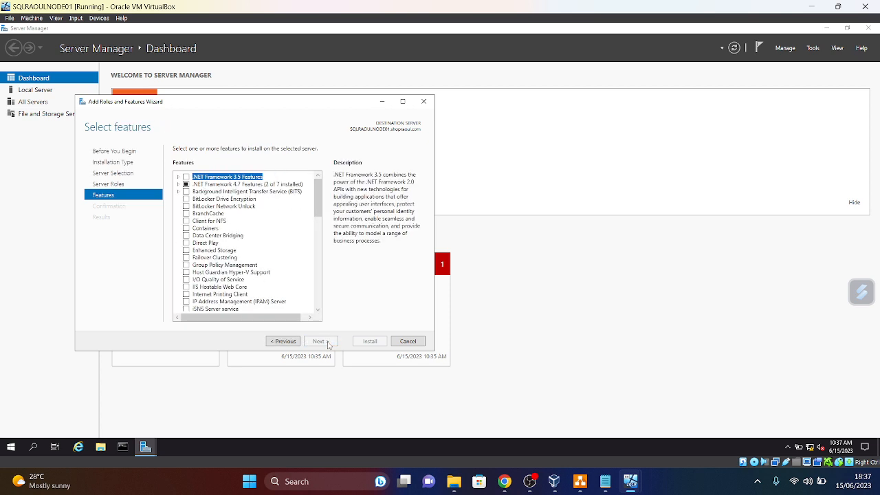
- Install Failover Clustering plus management tools on NODE01, then bring up the DC0 machine
left_click(186, 258)
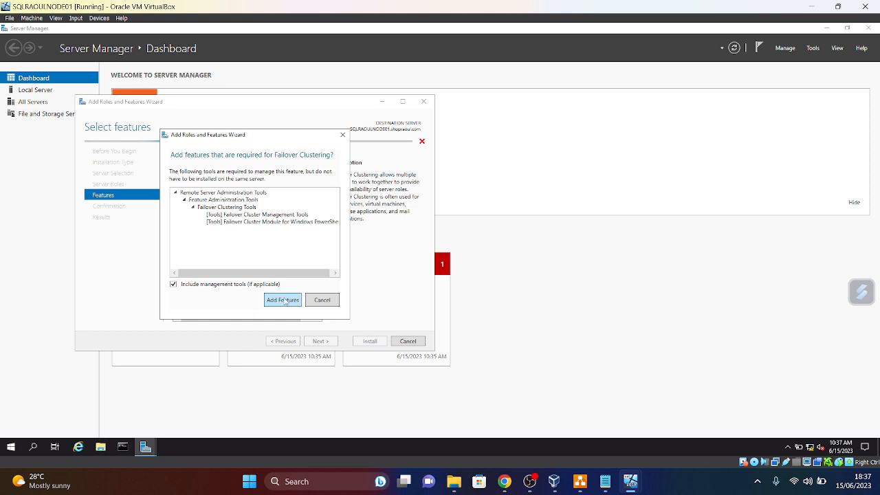
left_click(285, 301)
left_click(329, 347)
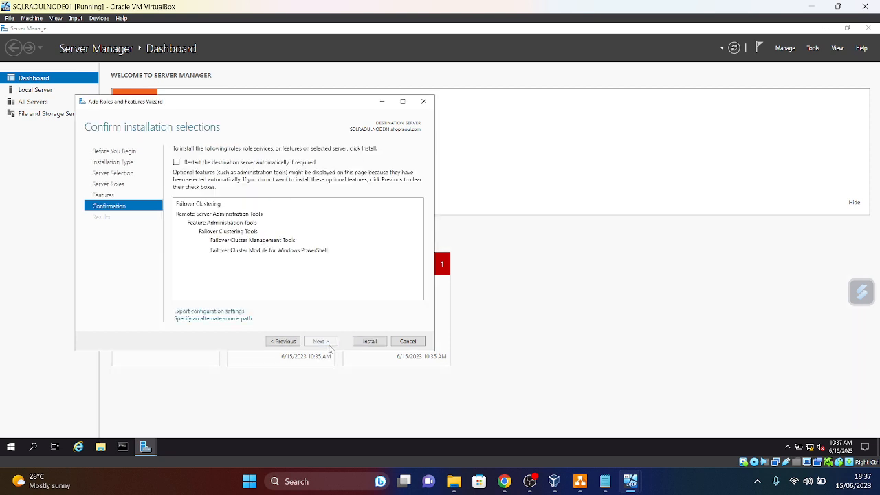
left_click(372, 345)
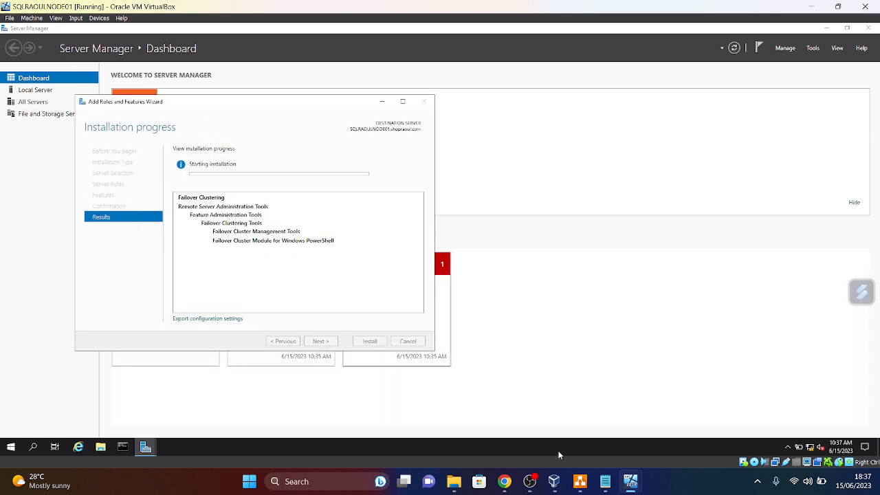
mouse_move(630, 481)
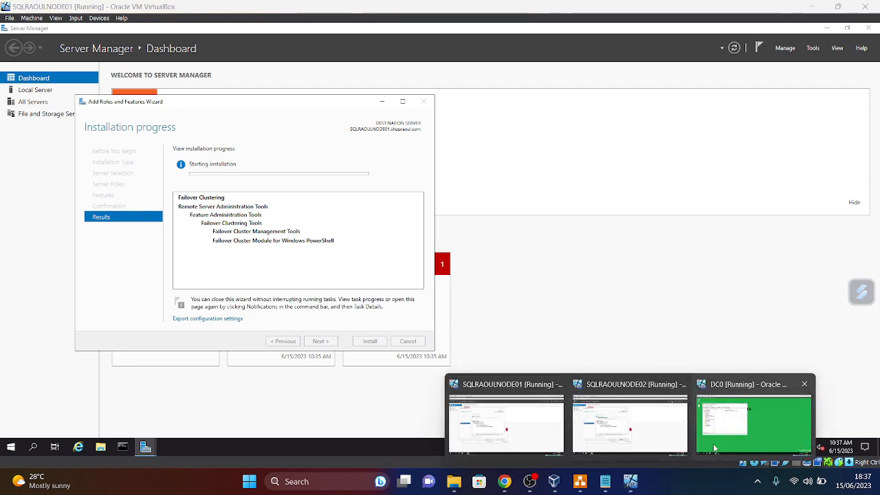
left_click(713, 443)
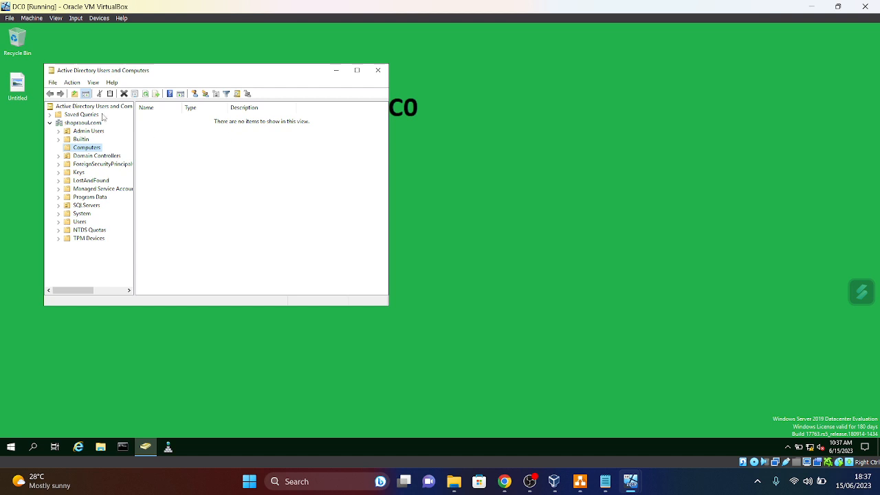
- Move the SQLRAOULNODE01 and SQLRAOULNODE02 computers from Computers into SQL Servers, then view that container
left_click(146, 94)
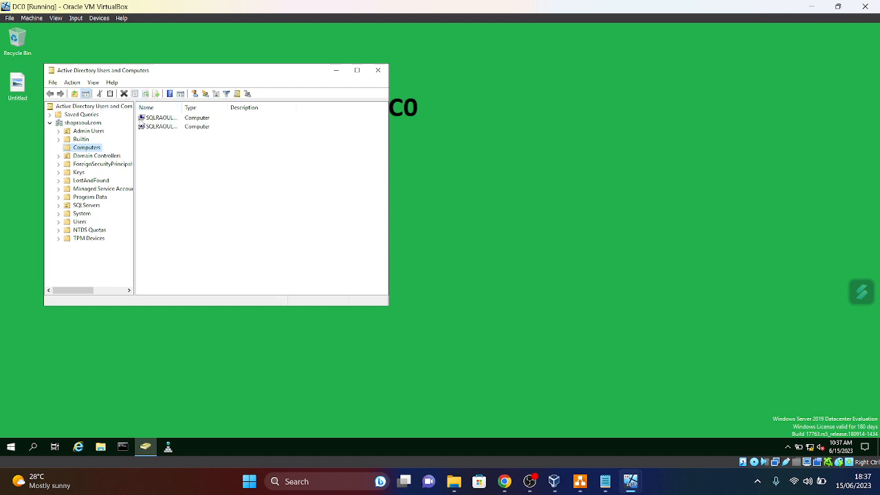
left_click(359, 76)
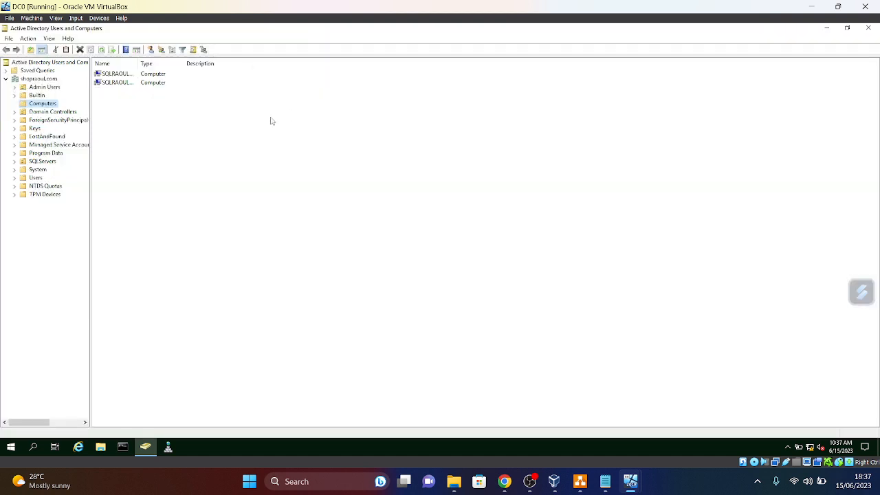
left_click_drag(135, 64, 190, 64)
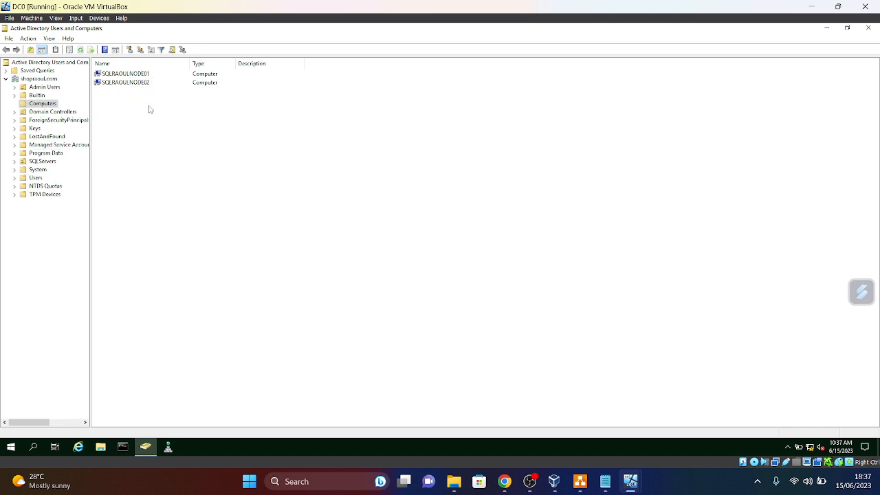
left_click_drag(143, 108, 115, 74)
right_click(136, 77)
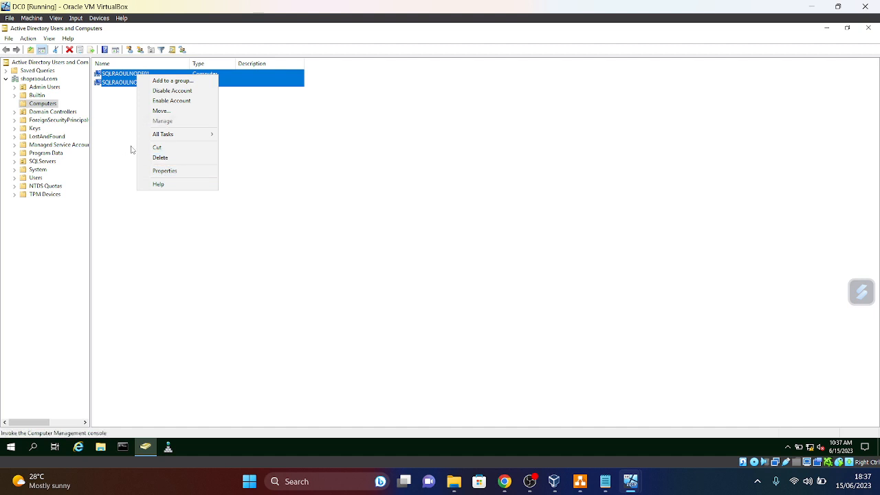
left_click(158, 112)
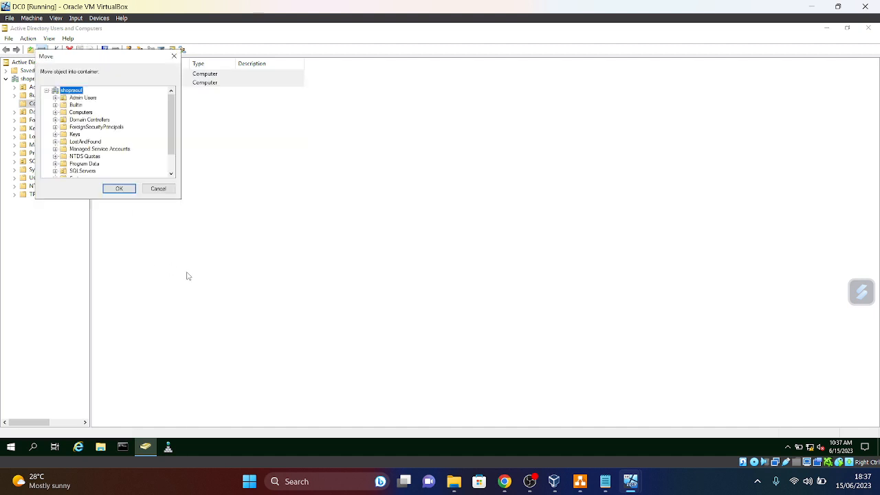
left_click(82, 170)
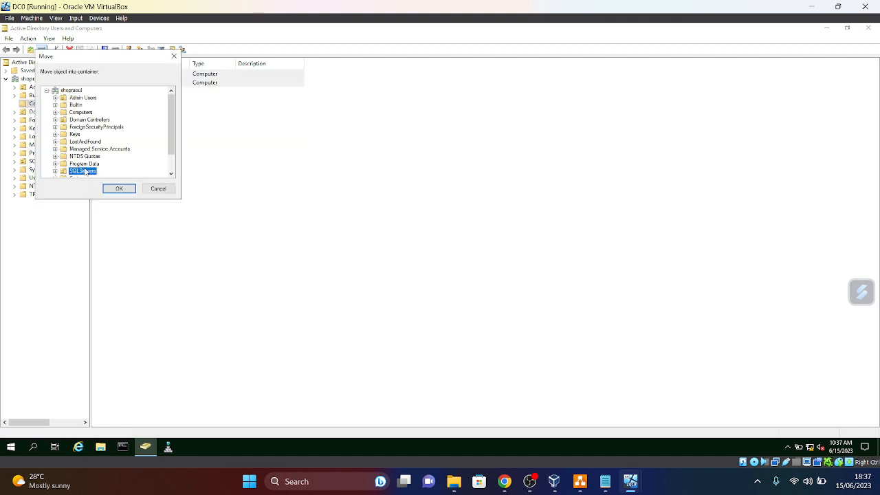
left_click(115, 189)
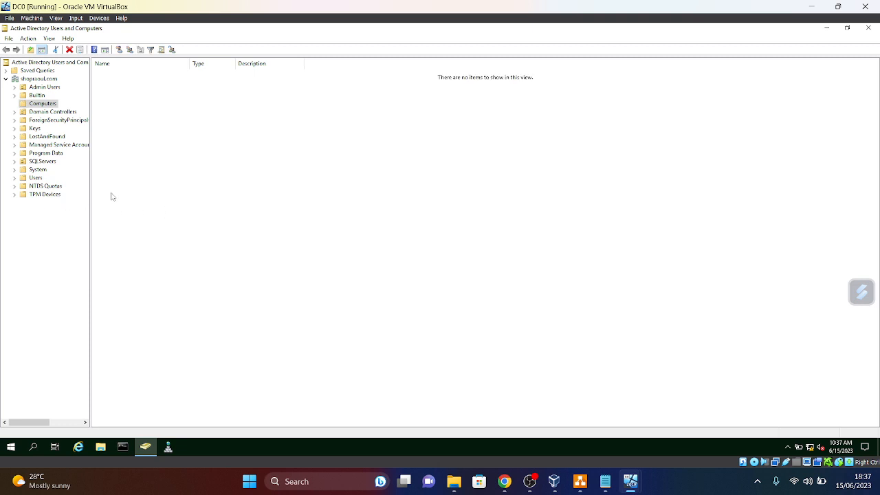
left_click(44, 161)
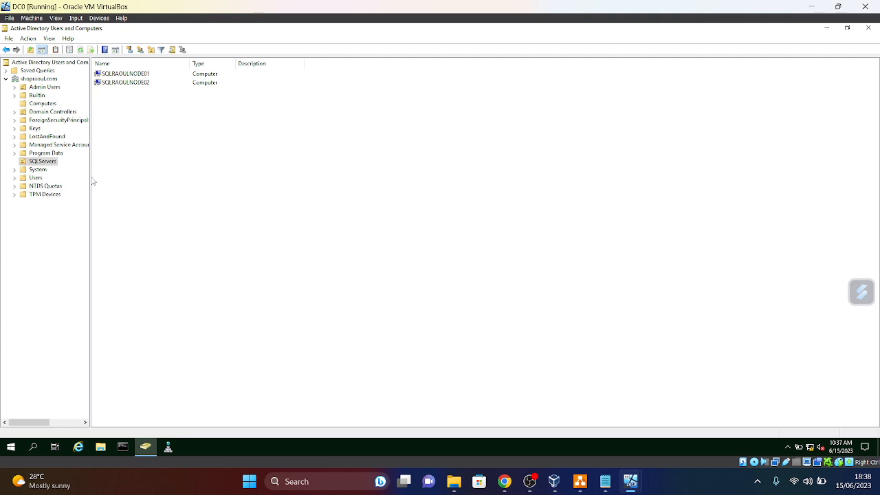
- Open SQLRAOULNODE01's Member Of properties and search for a group across Entire Directory
left_click_drag(90, 177, 117, 179)
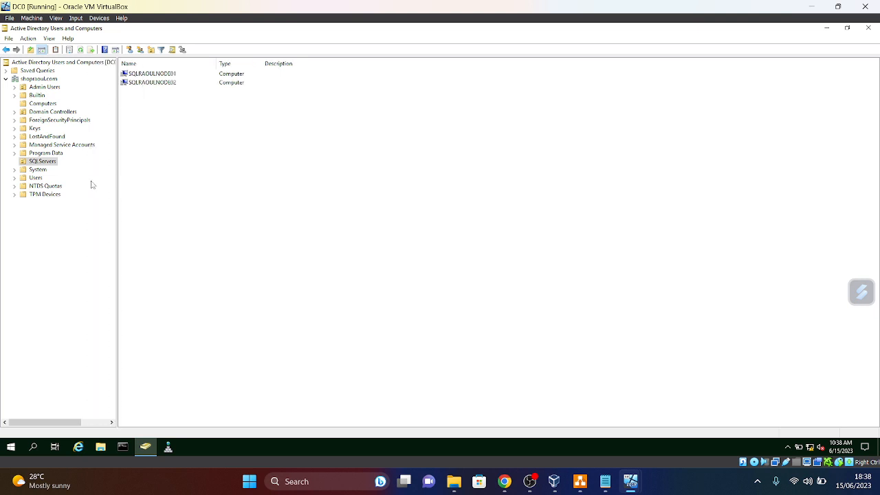
left_click(160, 74)
right_click(161, 74)
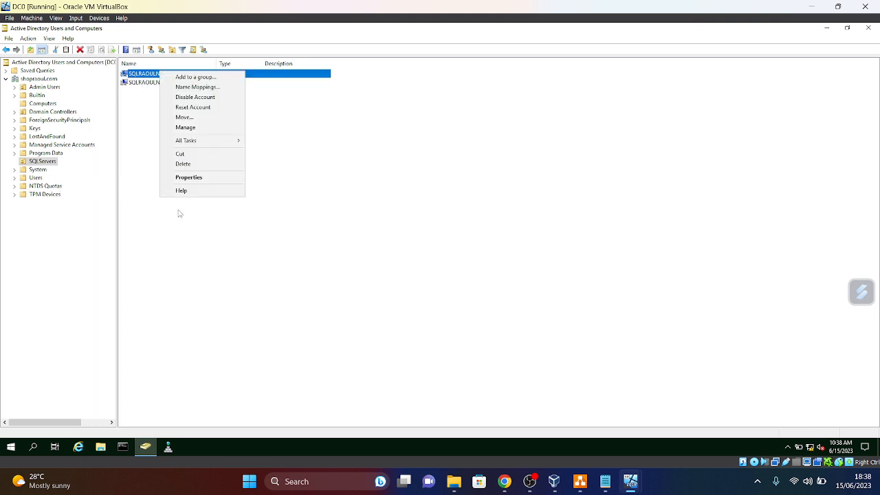
left_click(295, 159)
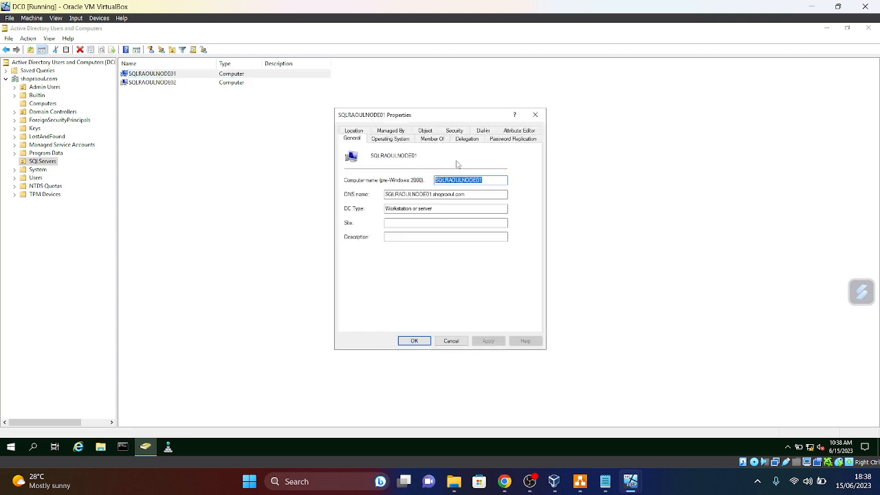
left_click(431, 140)
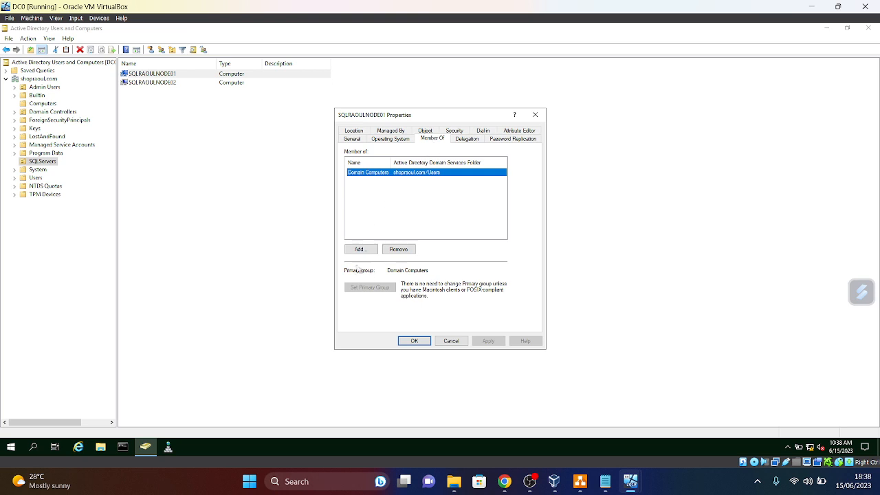
left_click(361, 249)
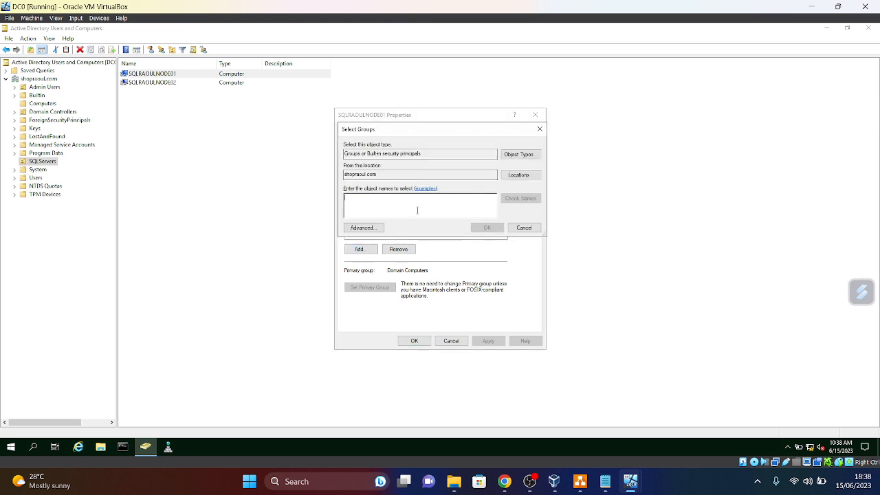
left_click(525, 154)
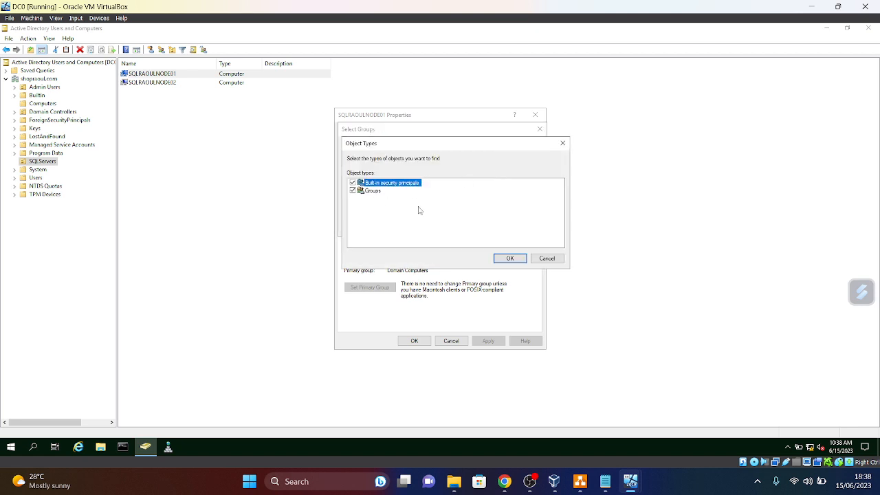
left_click(549, 260)
left_click(519, 177)
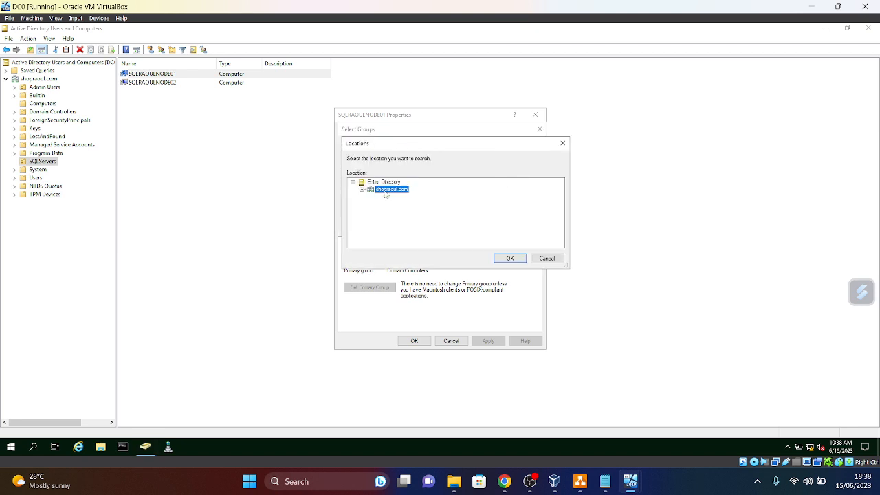
left_click(382, 182)
left_click(509, 258)
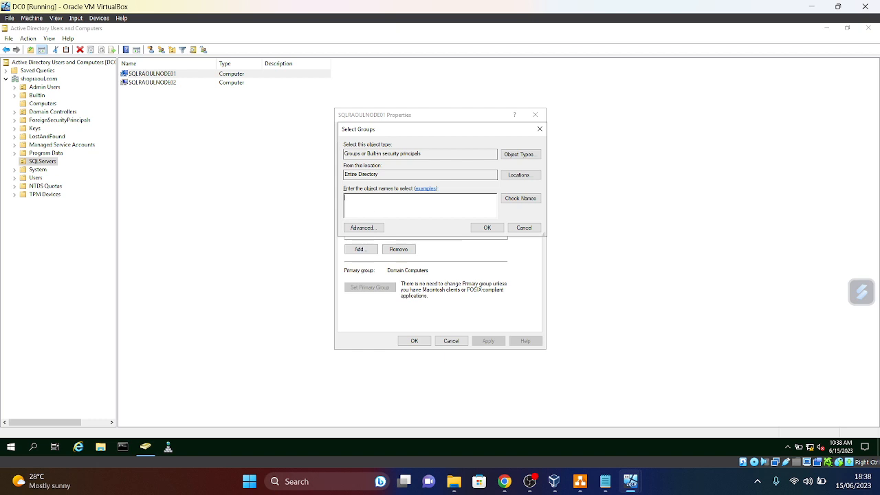
- Add Domain Admins to SQLRAOULNODE01's group memberships and apply the change
type("Domain Adm")
left_click(518, 199)
left_click(484, 228)
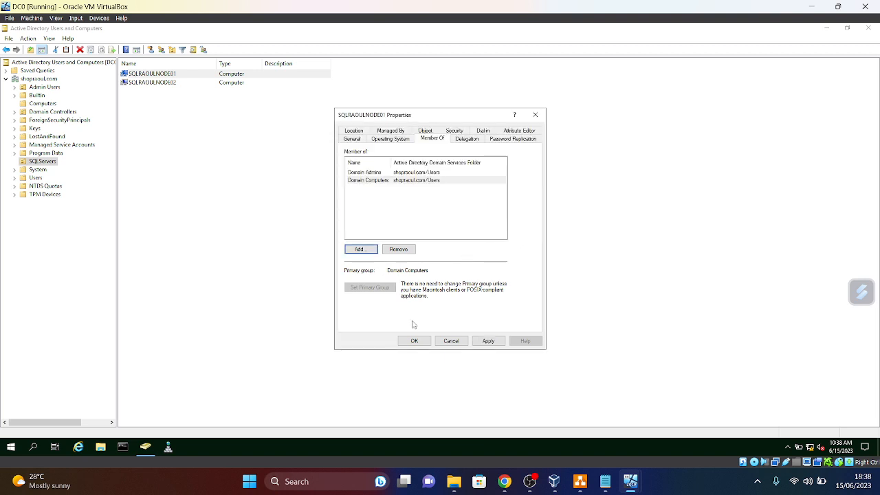
left_click(488, 341)
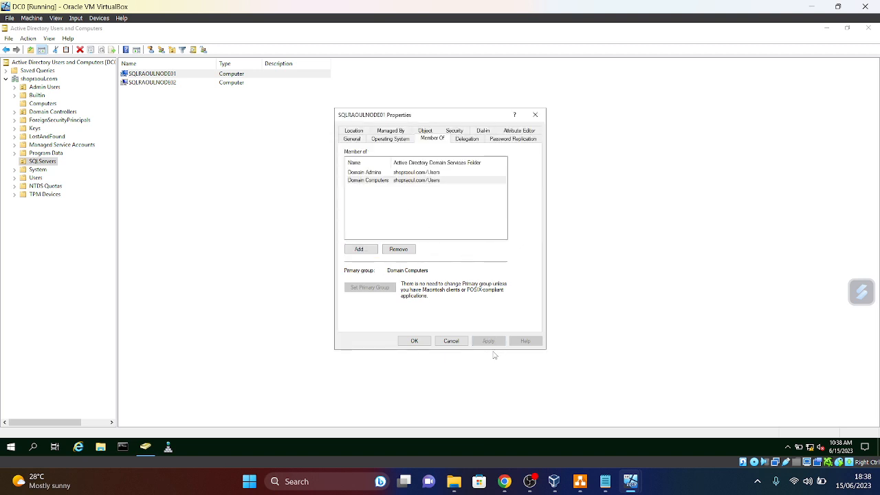
left_click(421, 343)
- Add SQLRAOULNODE02 to the Domain Admins group, searching Entire Directory, and apply
left_click(152, 83)
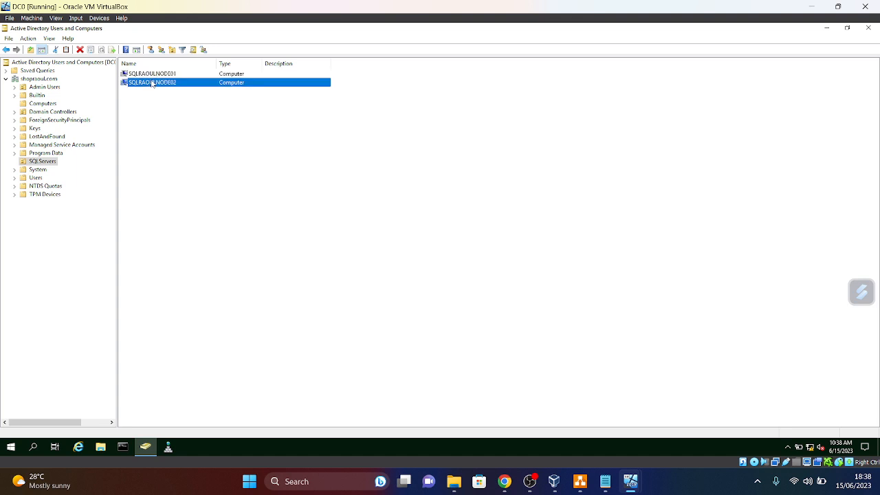
right_click(152, 83)
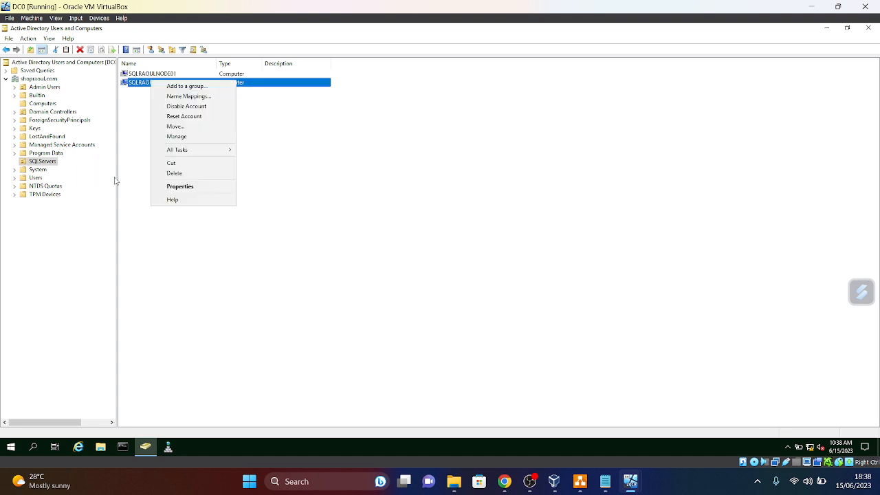
left_click(180, 187)
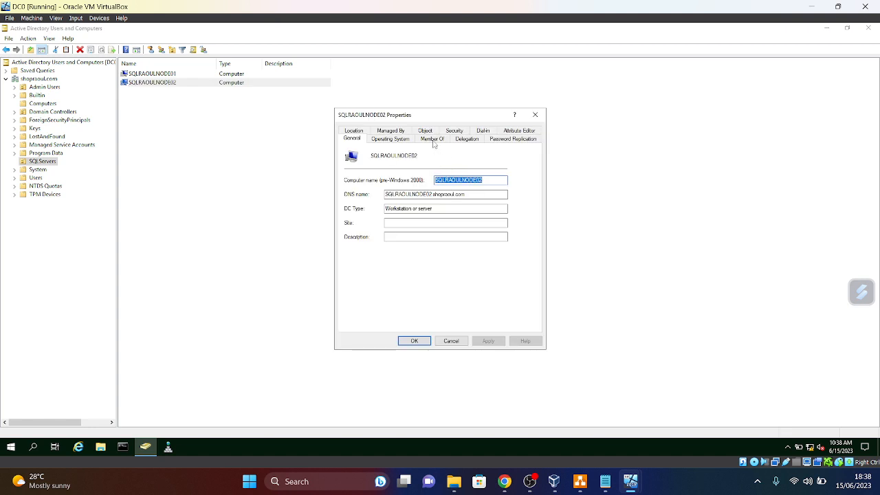
left_click(433, 139)
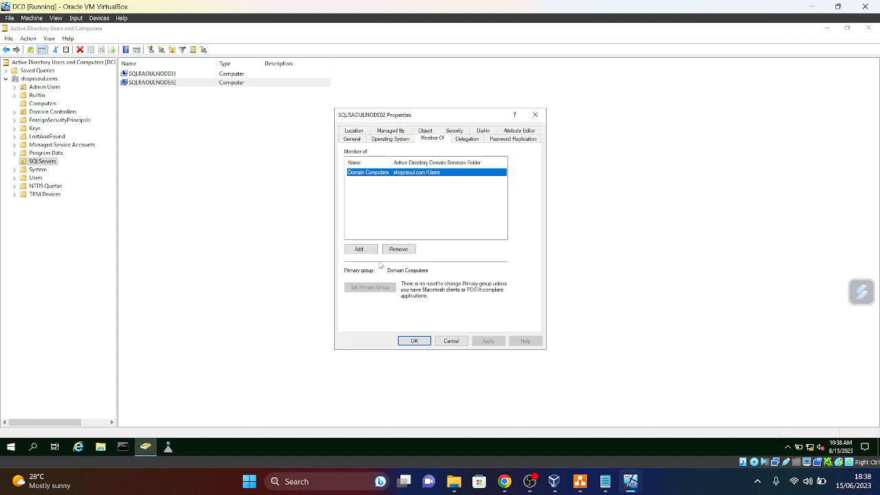
left_click(360, 249)
left_click(519, 176)
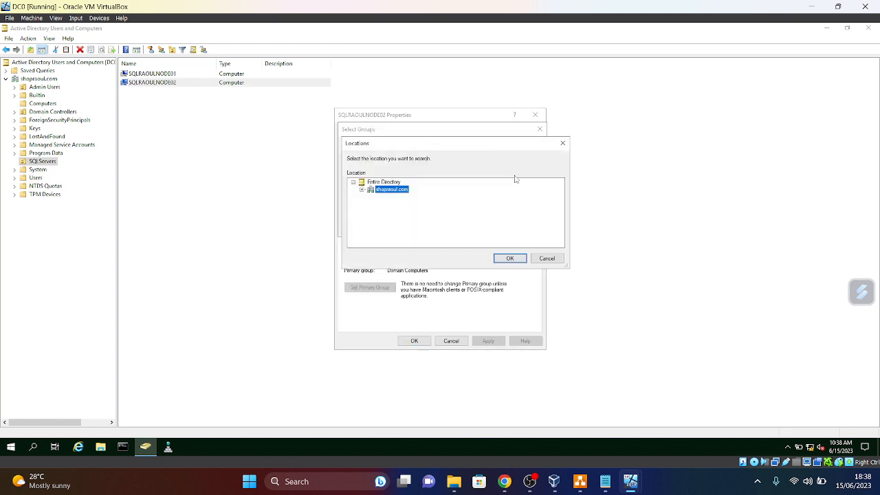
left_click(379, 183)
left_click(501, 256)
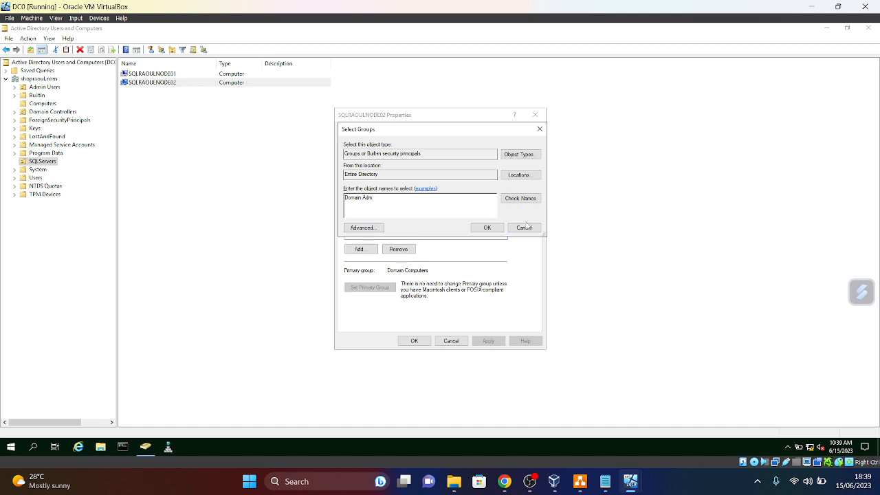
type("ins")
left_click(485, 227)
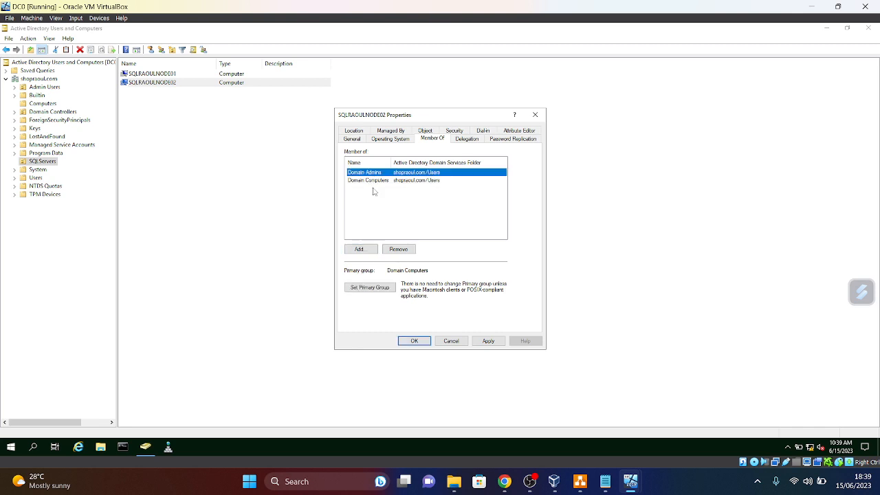
left_click(488, 341)
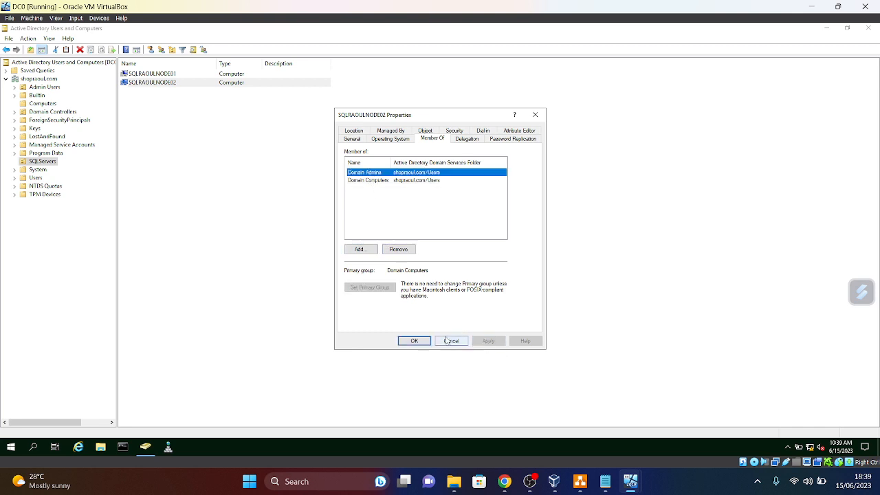
left_click(411, 340)
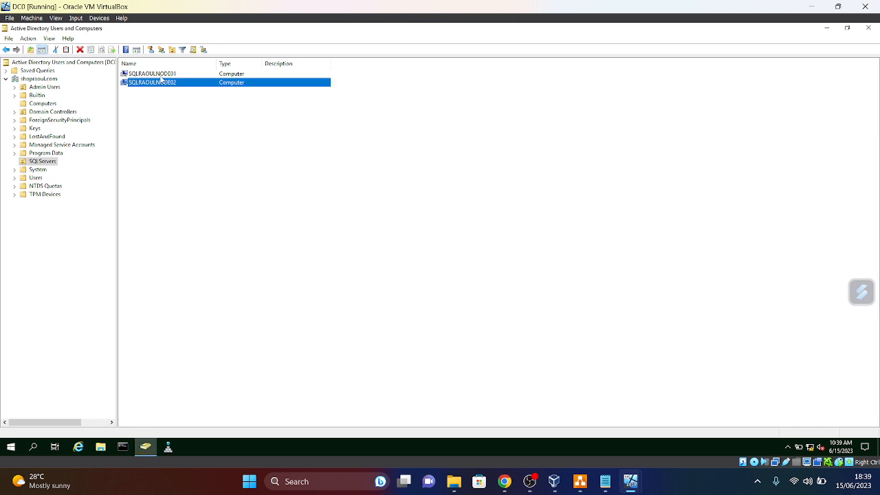
- Open the Security tab of the Computers container's properties
left_click(163, 74)
left_click(34, 105)
right_click(38, 104)
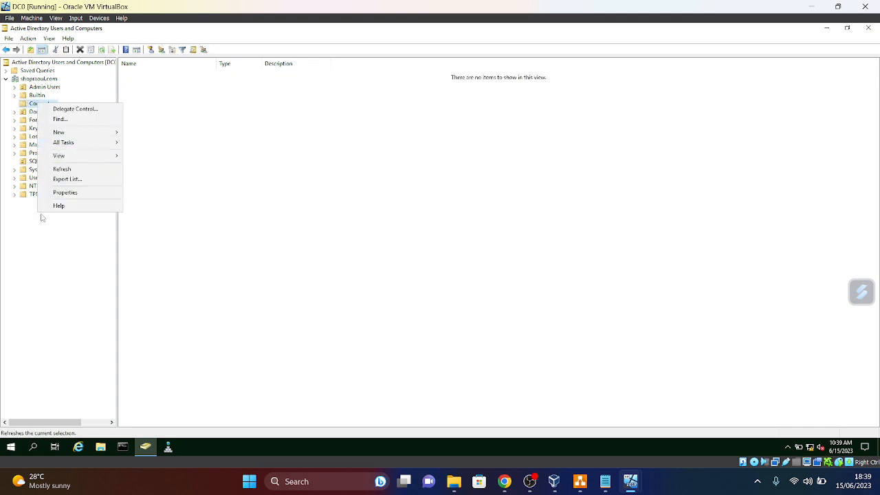
left_click(69, 194)
left_click(392, 131)
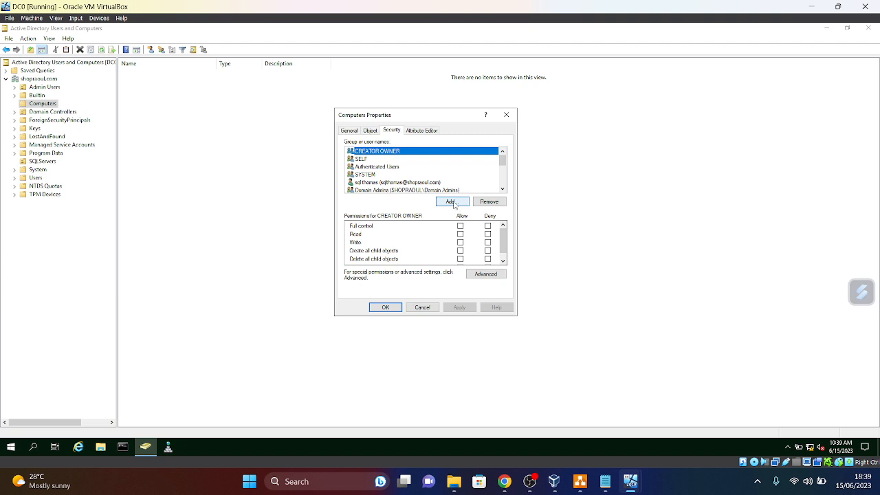
- Add both SQL node computers to the Computers permissions, searching Computers across Entire Directory
left_click(453, 202)
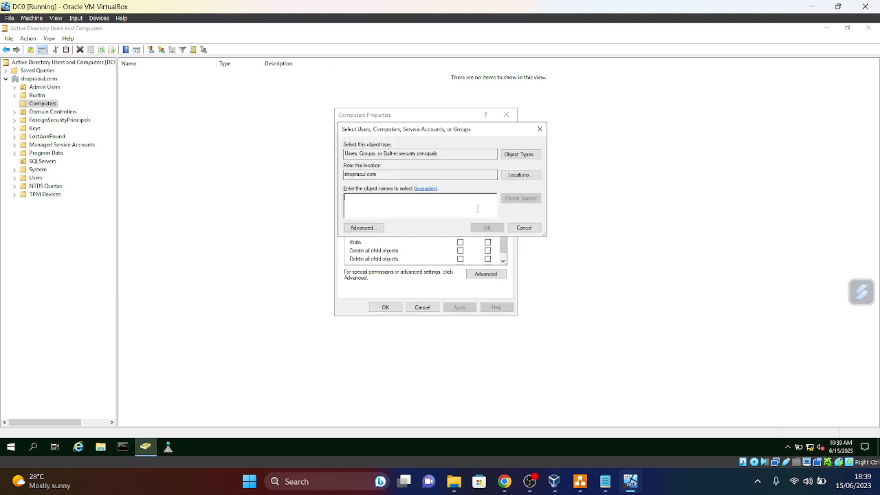
left_click(521, 154)
left_click(353, 198)
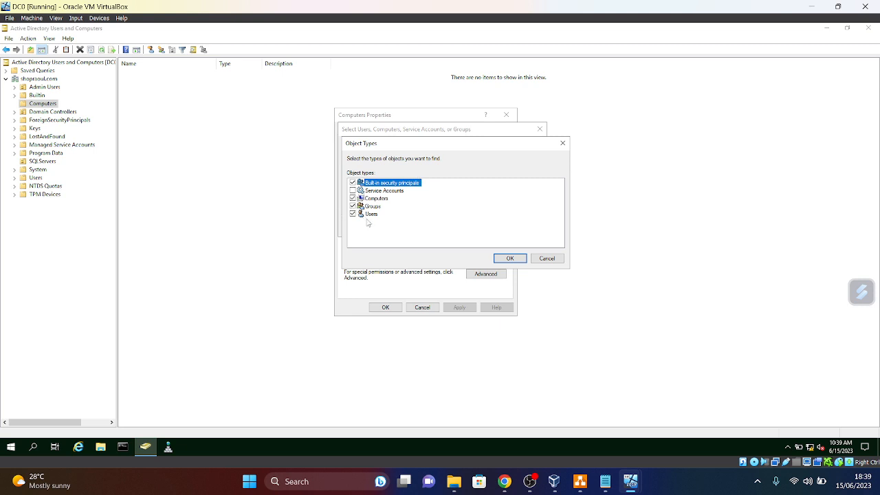
left_click(510, 258)
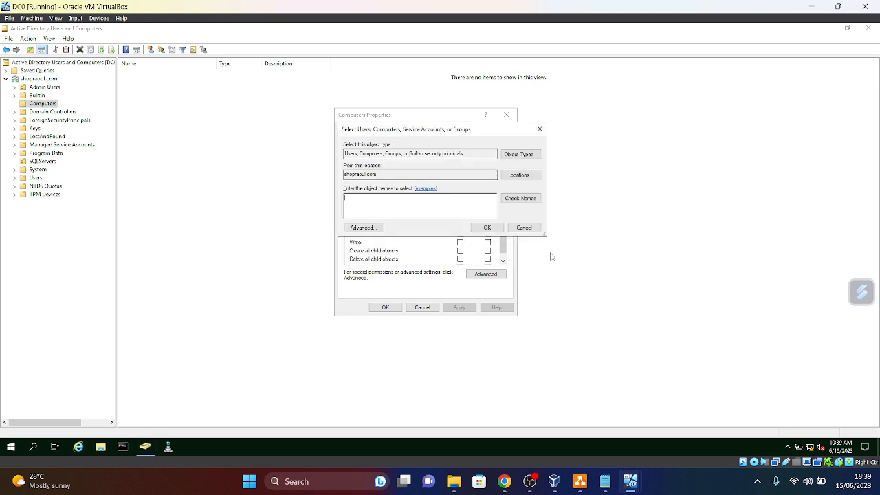
left_click(519, 177)
left_click(380, 190)
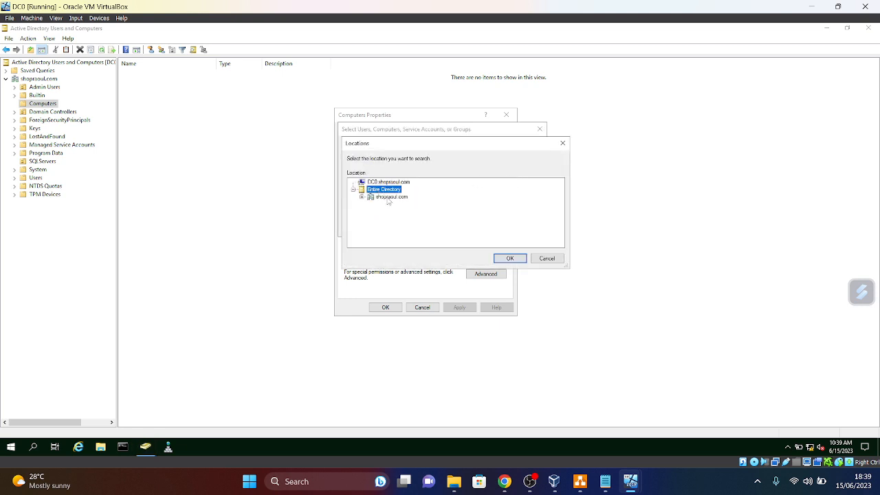
left_click(509, 258)
left_click(381, 201)
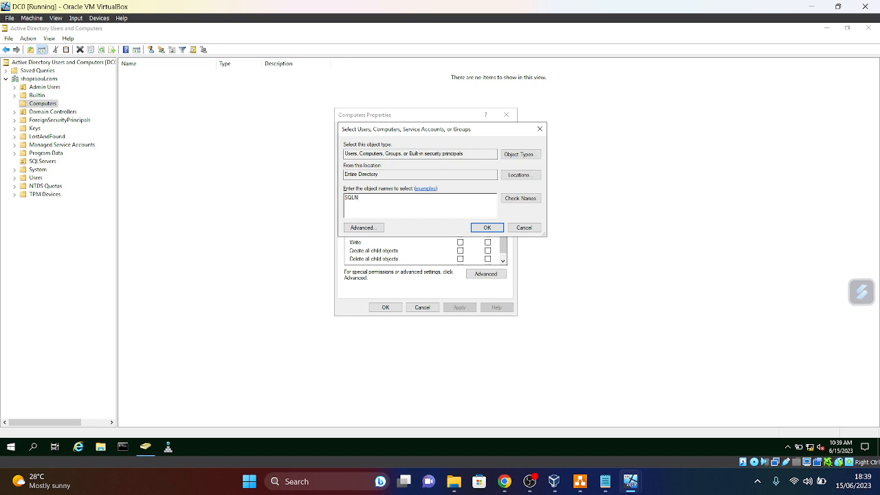
left_click(539, 203)
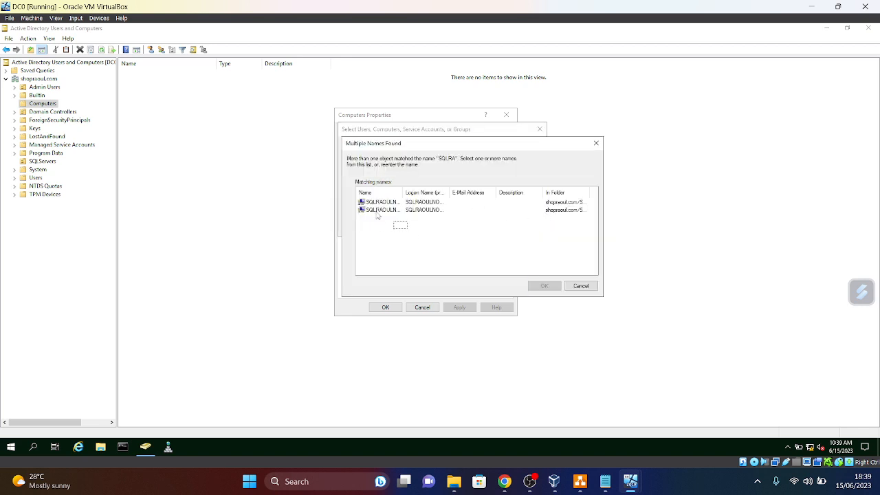
left_click_drag(380, 218, 362, 203)
left_click(546, 287)
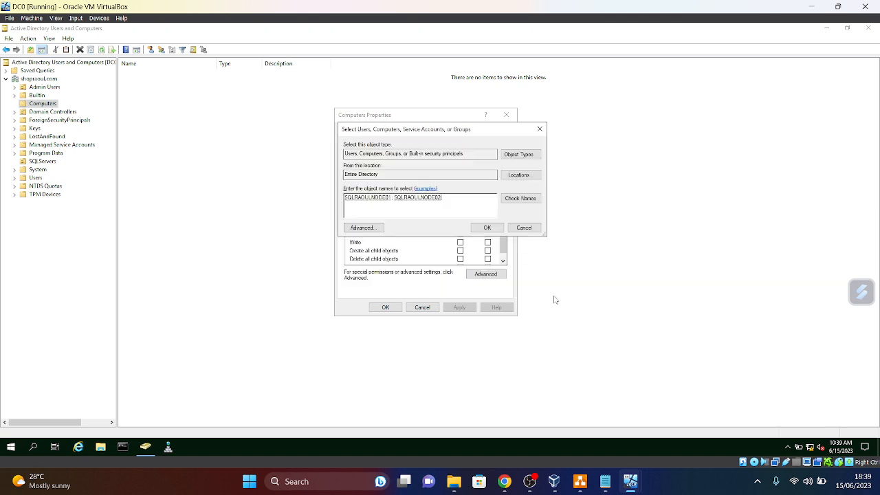
left_click(486, 228)
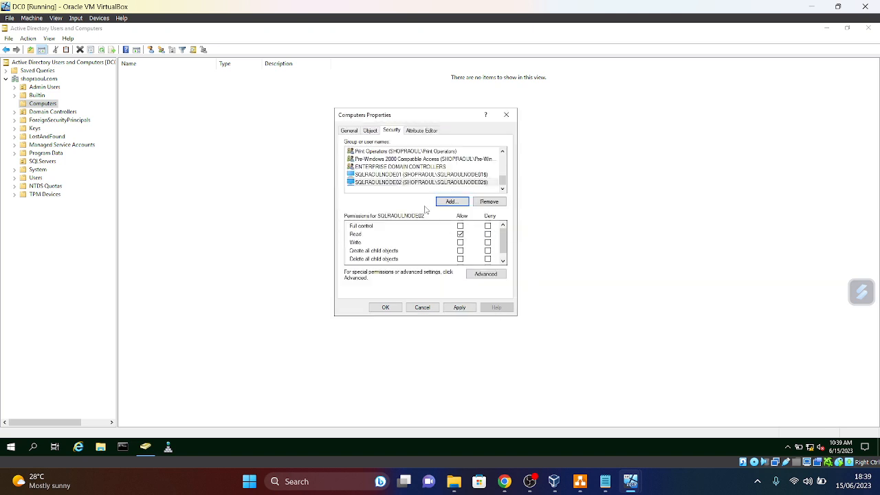
- Allow Full control for SQLRAOULNODE01 and SQLRAOULNODE02, then apply and close
left_click(377, 175)
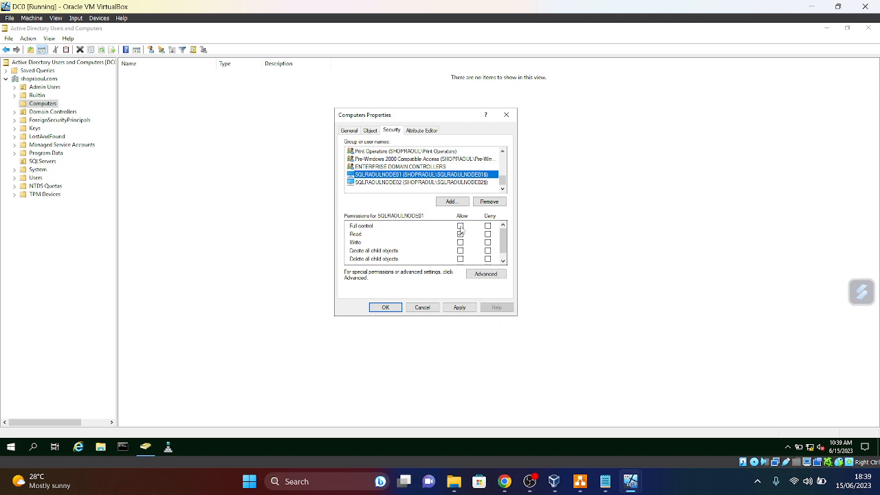
left_click(460, 226)
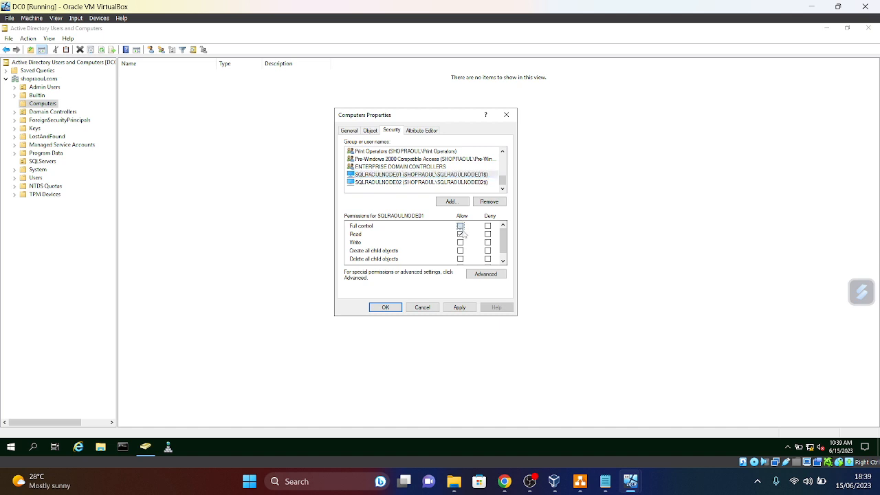
left_click(462, 309)
left_click(410, 190)
left_click(460, 226)
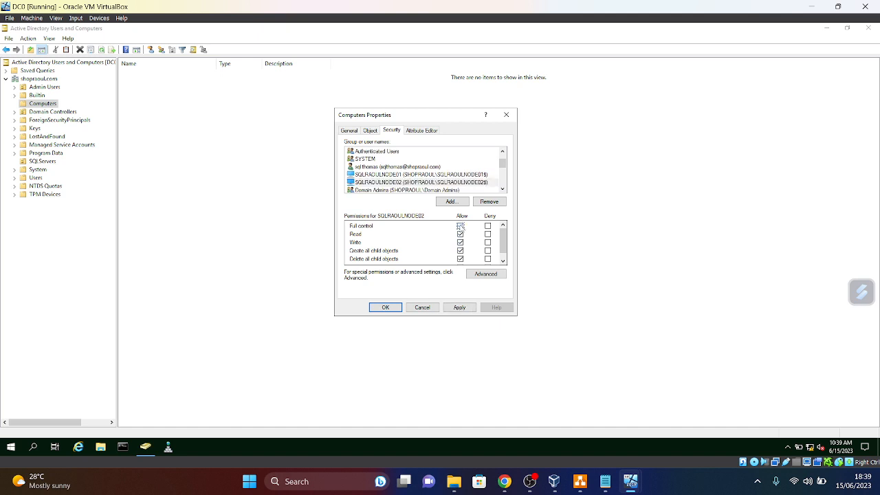
left_click(459, 308)
left_click(387, 309)
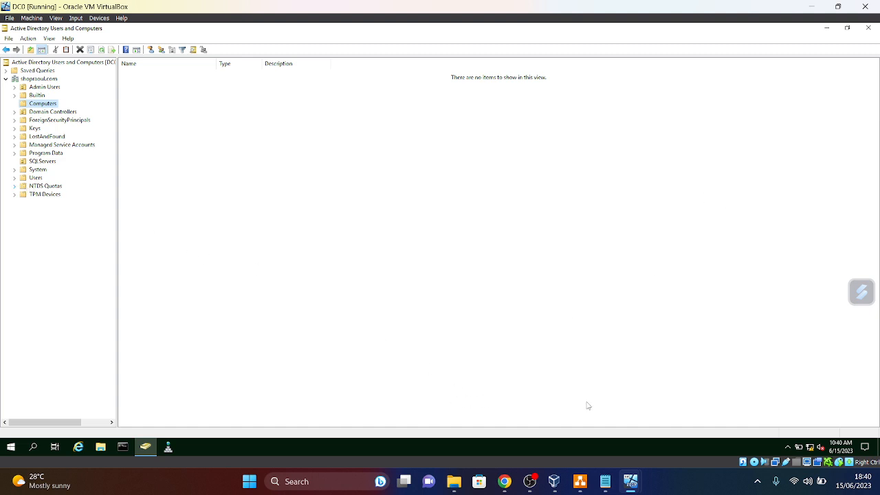
- Switch to the SQLRAOULNODE01 VM and close the finished Add Roles wizard
left_click(847, 27)
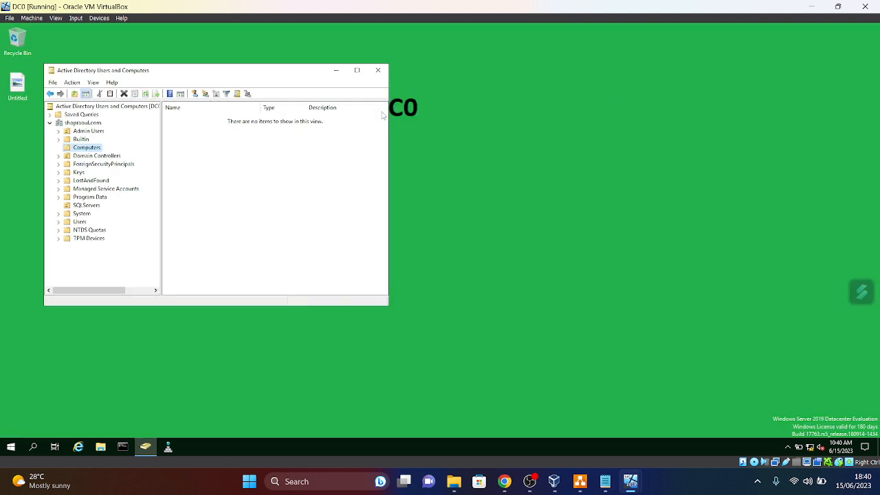
left_click_drag(274, 69, 426, 148)
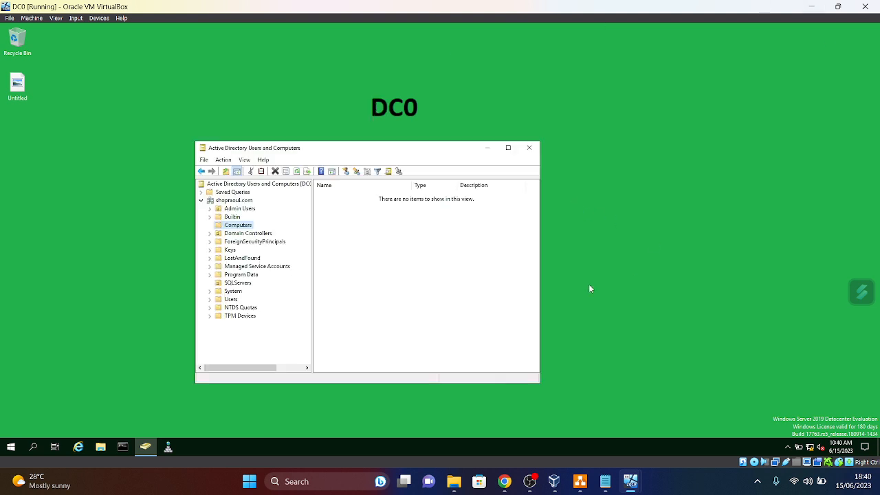
mouse_move(632, 485)
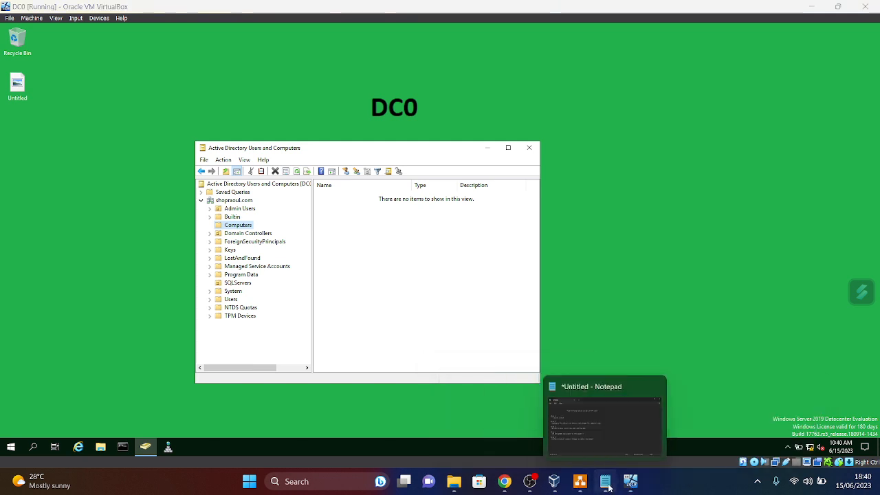
left_click(540, 444)
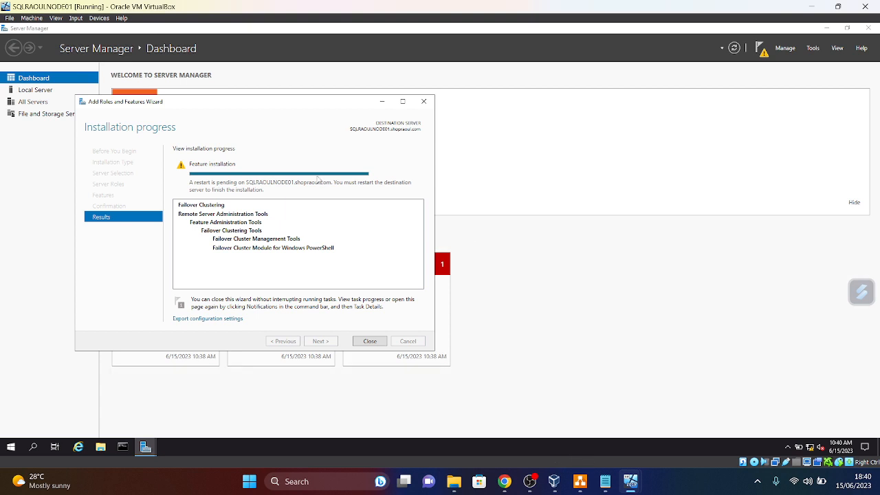
left_click(370, 341)
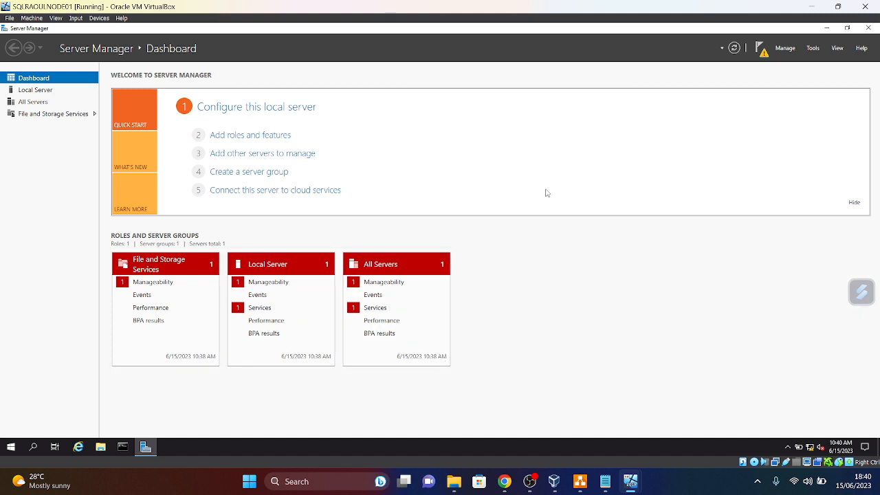
left_click(763, 55)
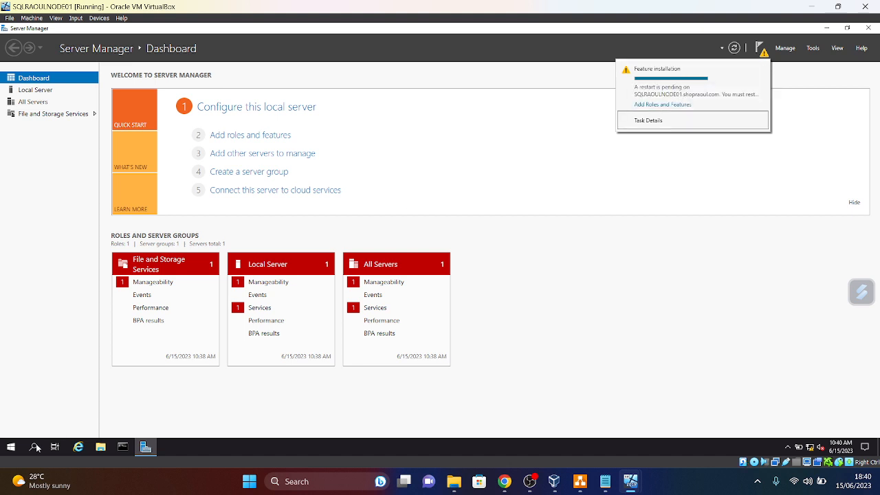
left_click(11, 447)
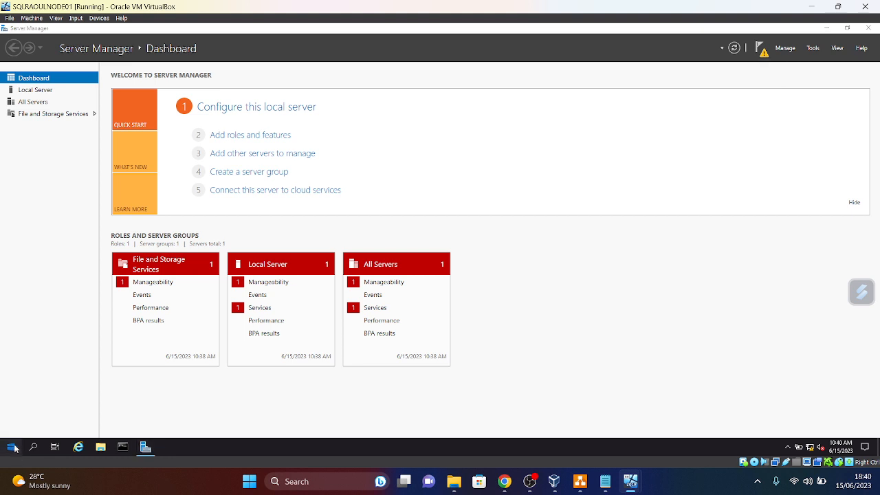
- Restart SQLRAOULNODE01 with the Other (Unplanned) shutdown reason
left_click(11, 447)
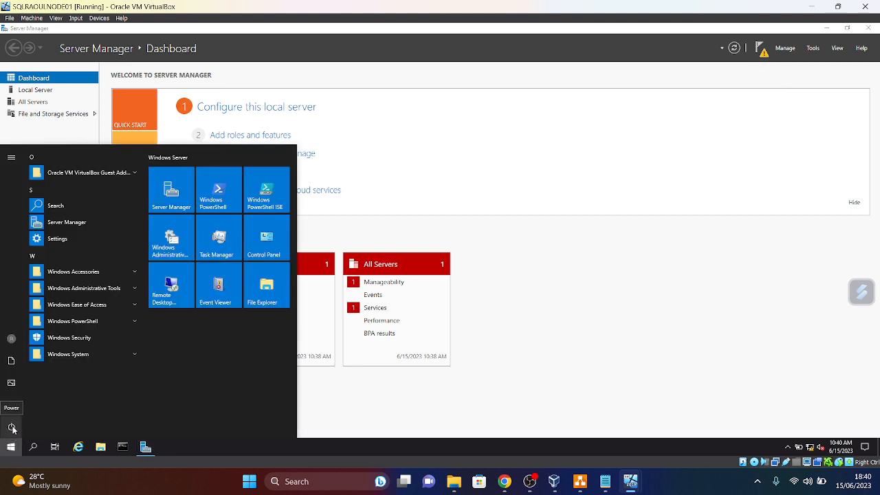
left_click(12, 429)
left_click(18, 408)
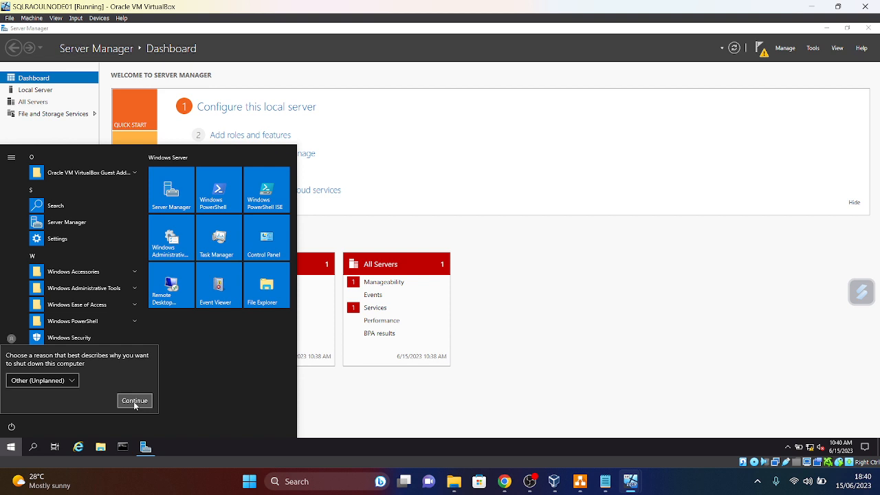
left_click(136, 406)
left_click(12, 427)
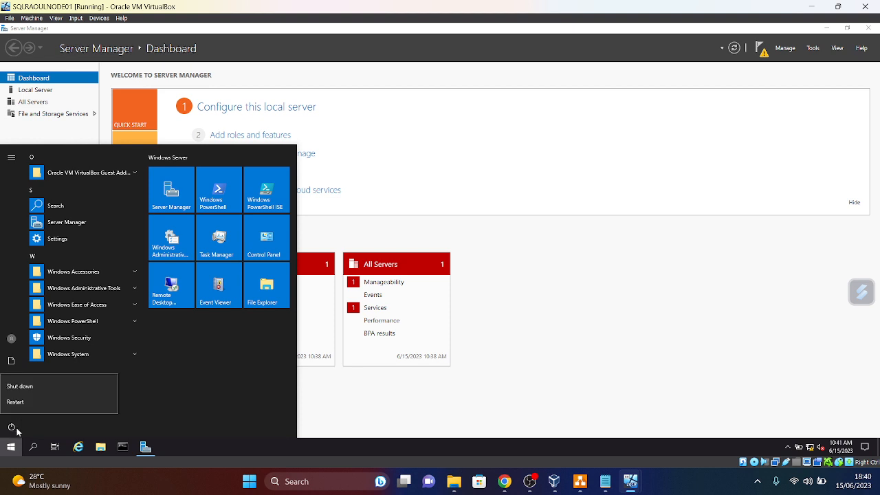
left_click(15, 402)
left_click(135, 402)
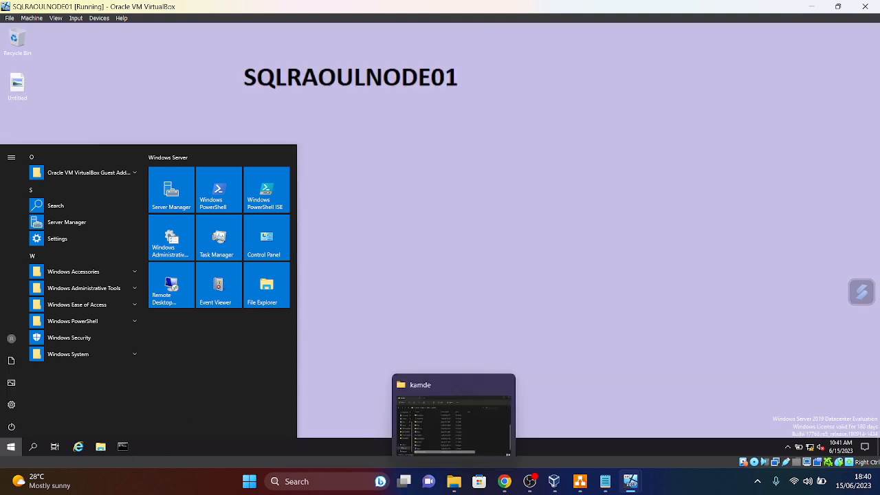
mouse_move(631, 484)
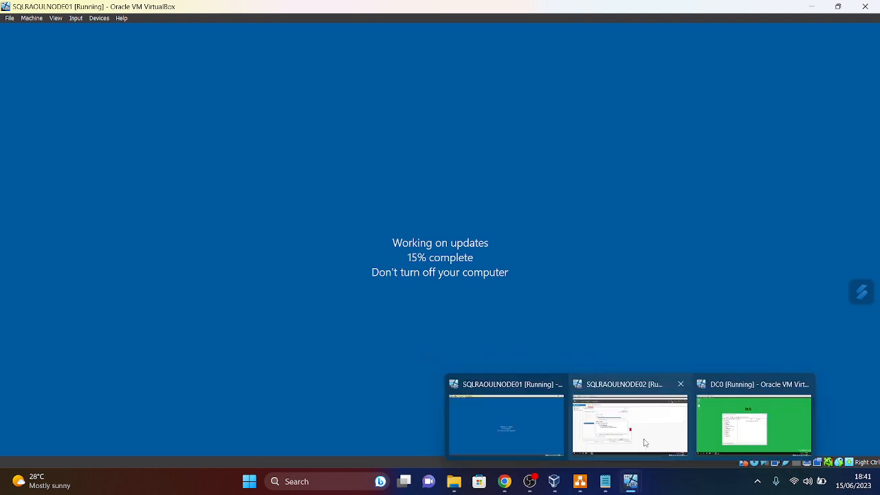
- Switch to SQLRAOULNODE02, close its Add Roles wizard, and restart the VM
left_click(619, 426)
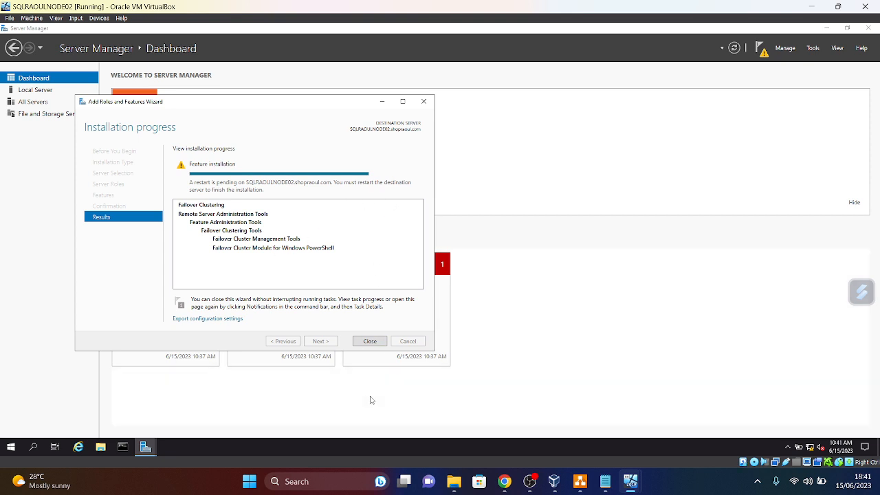
left_click(374, 344)
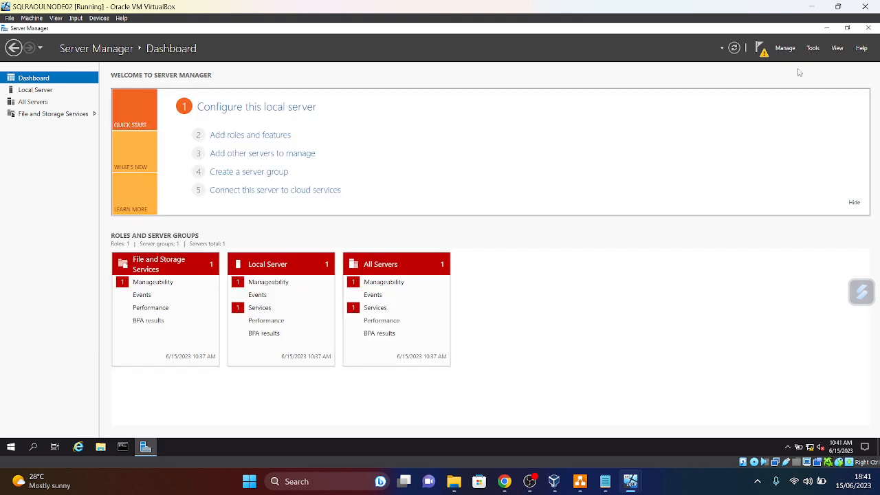
left_click(762, 52)
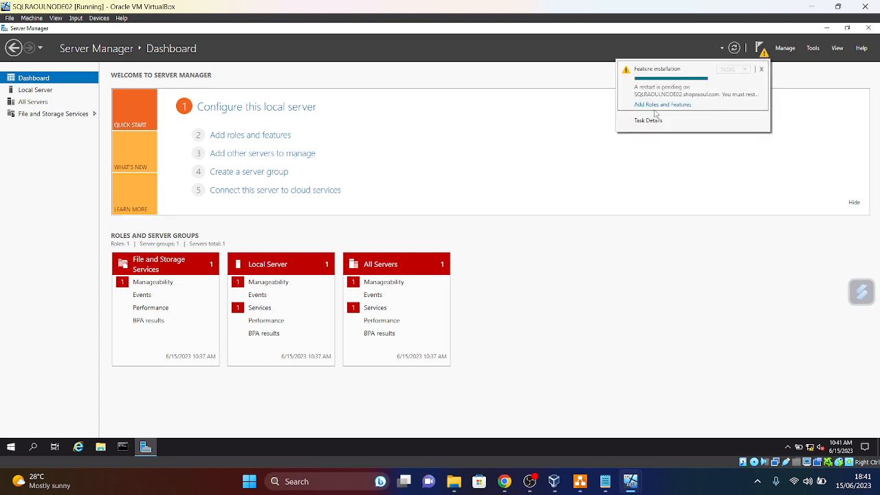
left_click(12, 451)
left_click(12, 451)
left_click(12, 428)
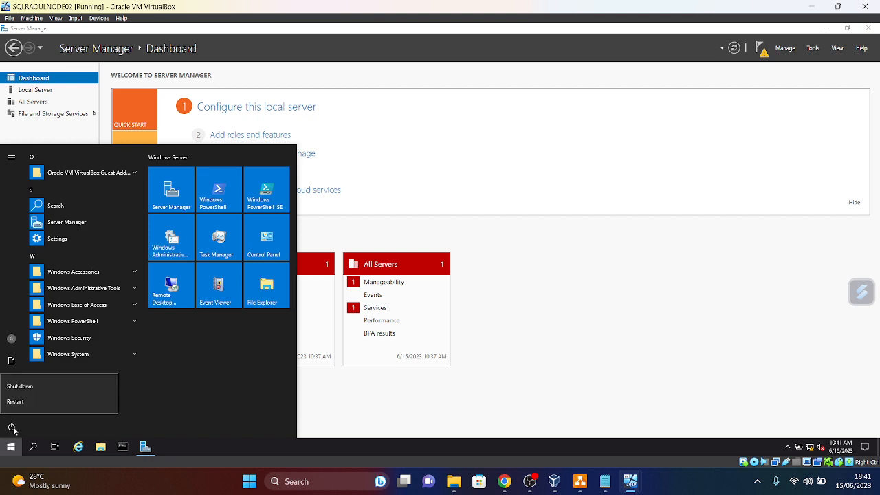
left_click(11, 404)
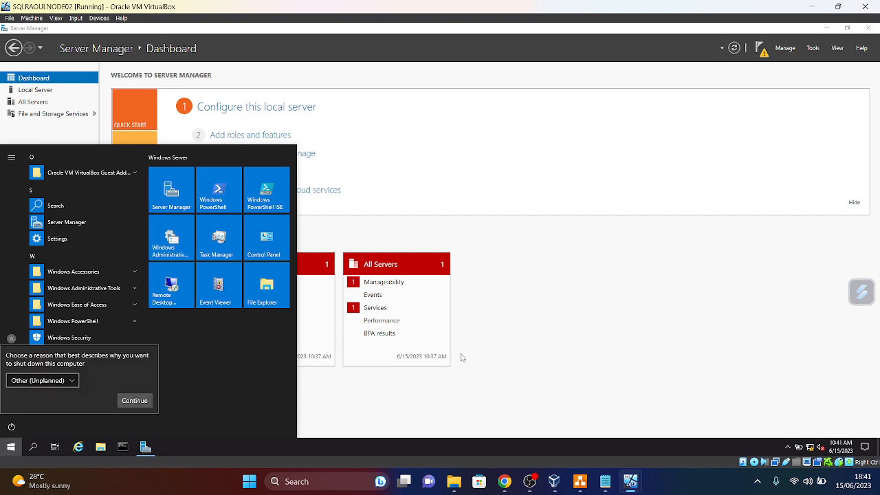
left_click(133, 403)
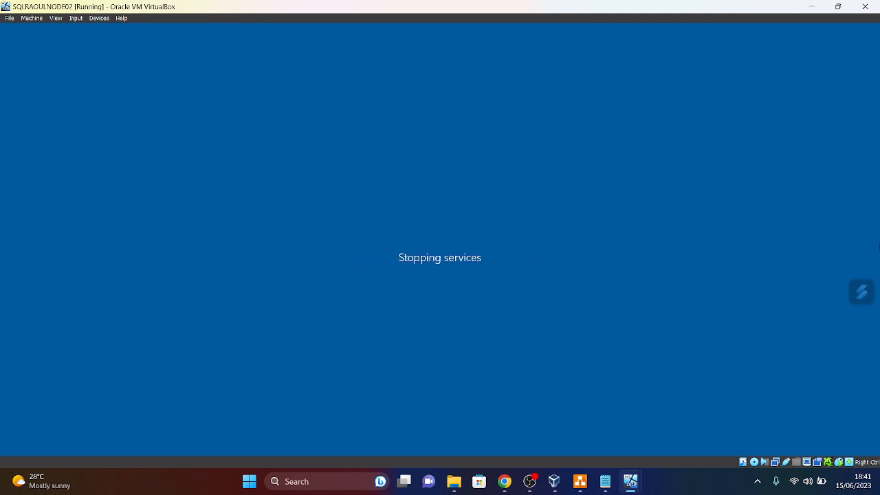
mouse_move(634, 483)
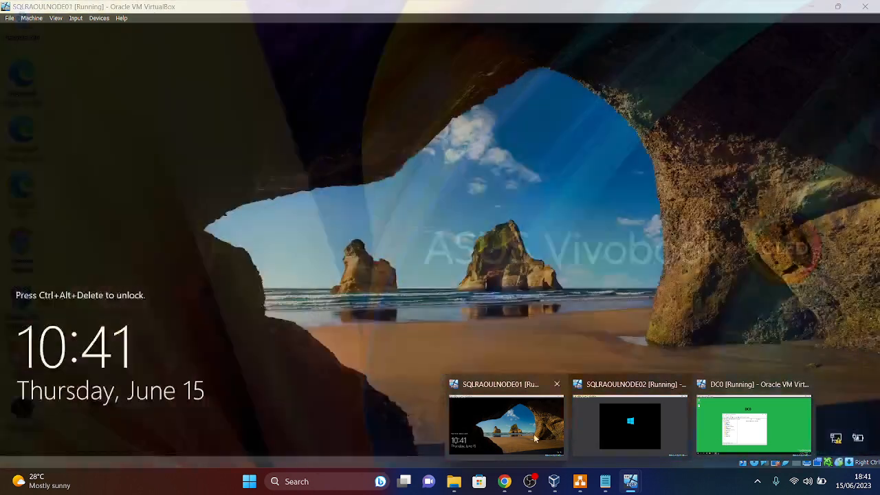
- Bring the locked SQLRAOULNODE01 virtual machine window to the front
left_click(528, 434)
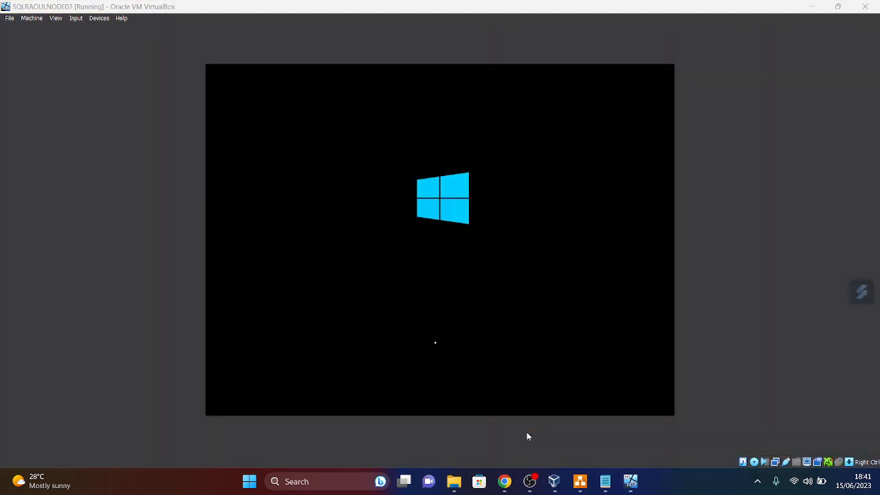
mouse_move(631, 484)
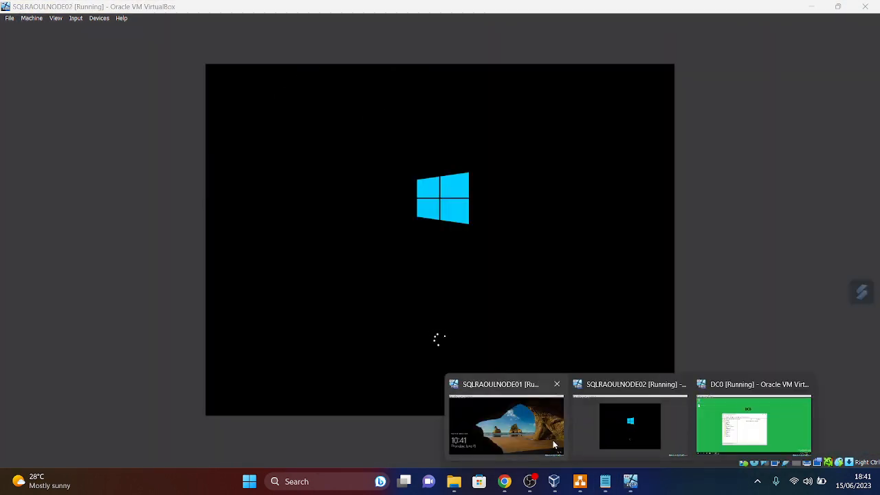
left_click(555, 446)
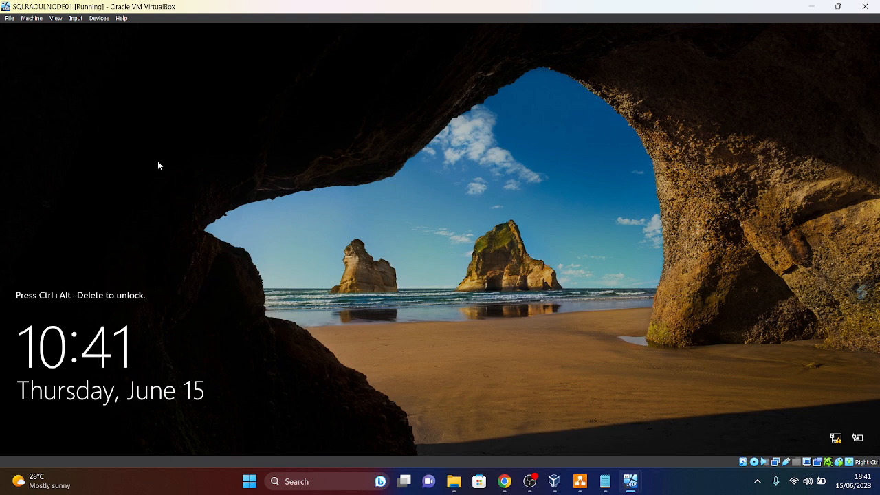
- Send Ctrl-Alt-Del to NODE01 through the Input > Keyboard menu
left_click(77, 19)
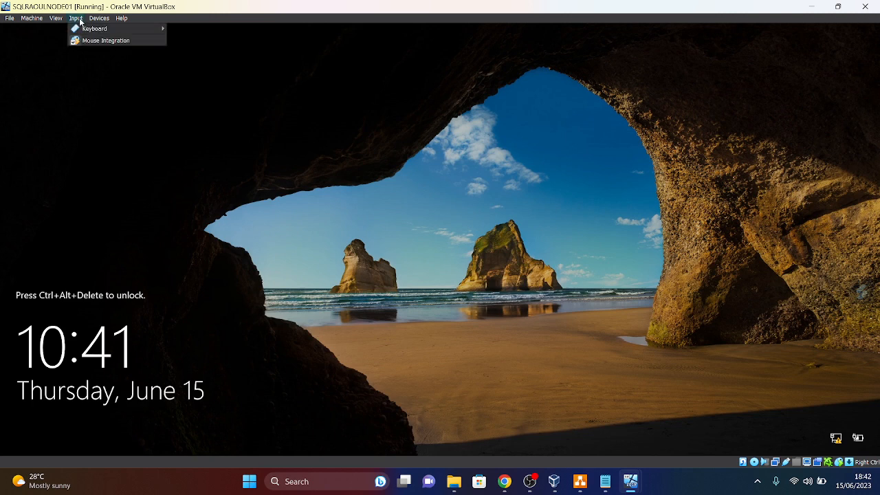
mouse_move(90, 29)
left_click(189, 53)
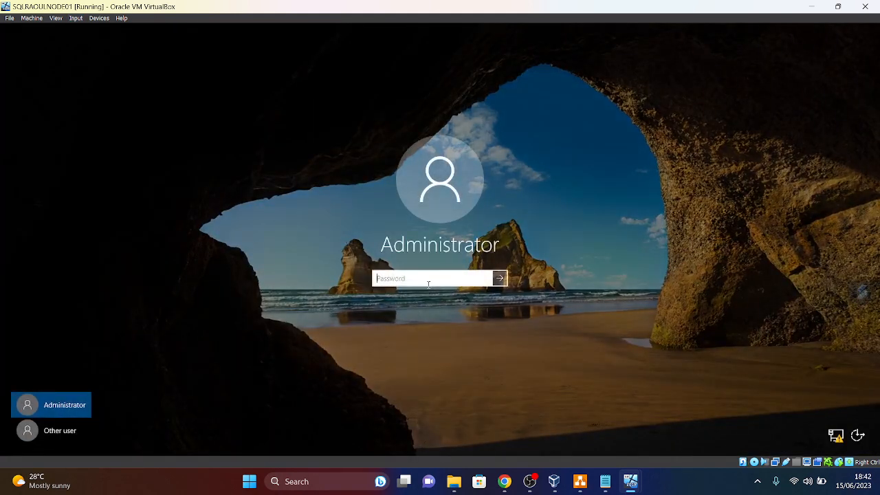
- Sign in to NODE01 as another domain user, then switch to the NODE02 window
left_click(63, 431)
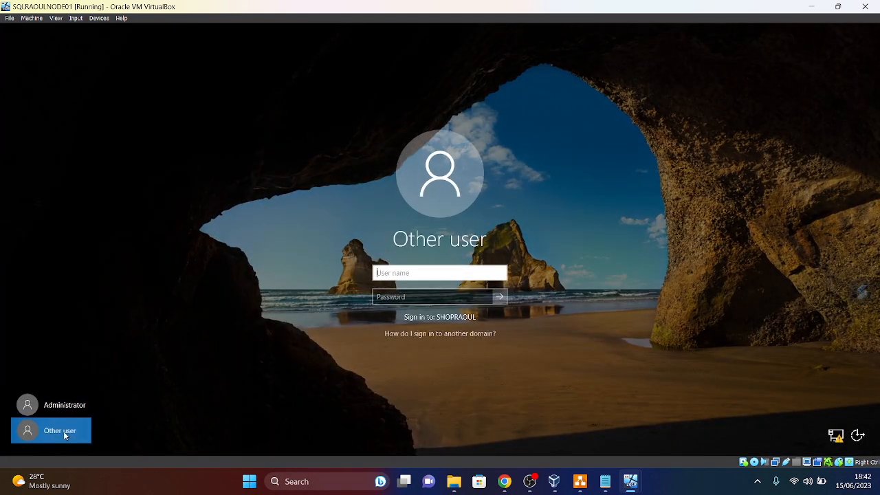
type("sqlthomas")
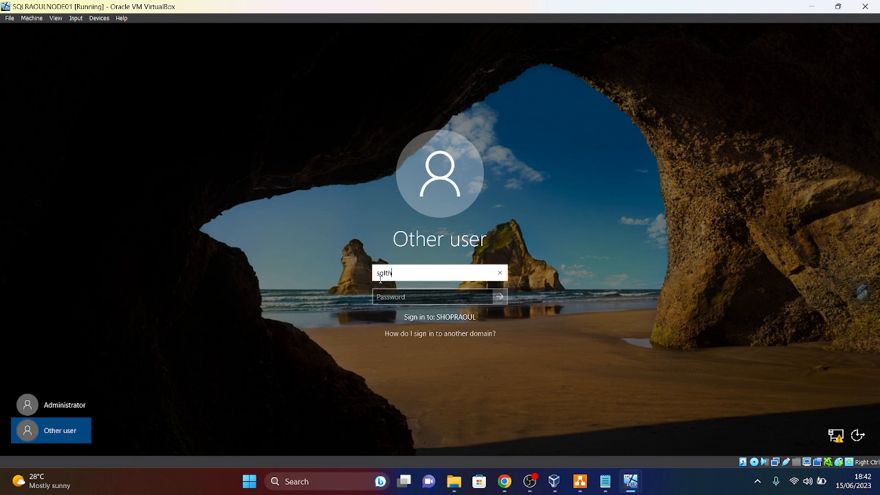
left_click(413, 299)
type("•")
key("Caps_Lock")
type("•")
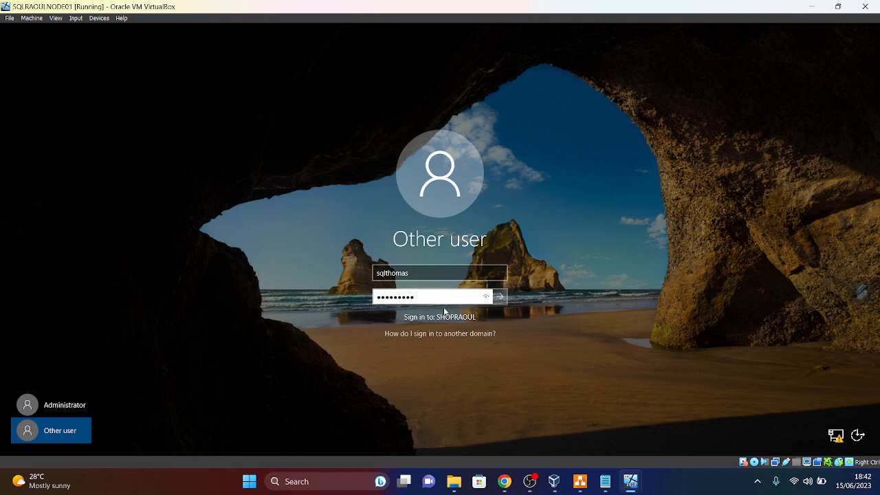
key("Return")
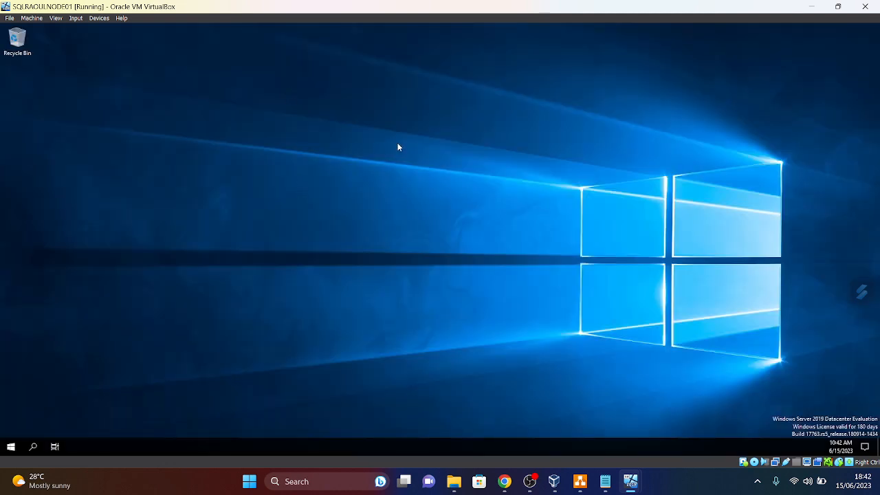
mouse_move(630, 481)
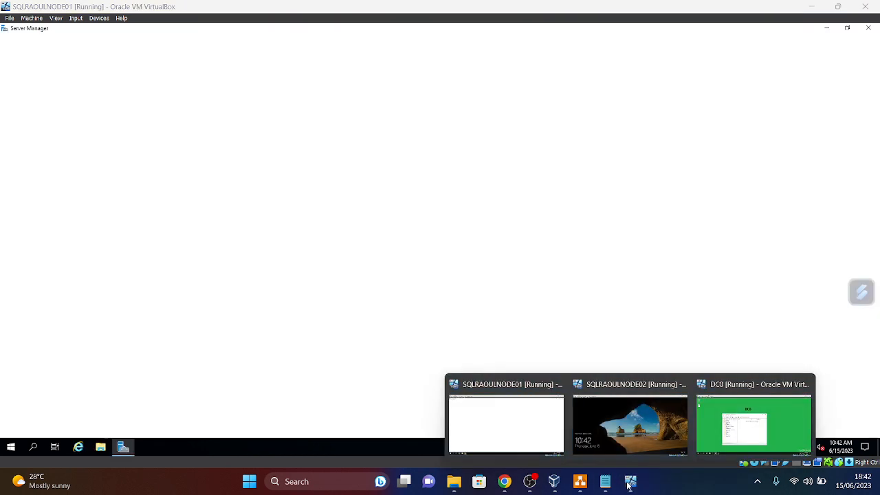
left_click(633, 442)
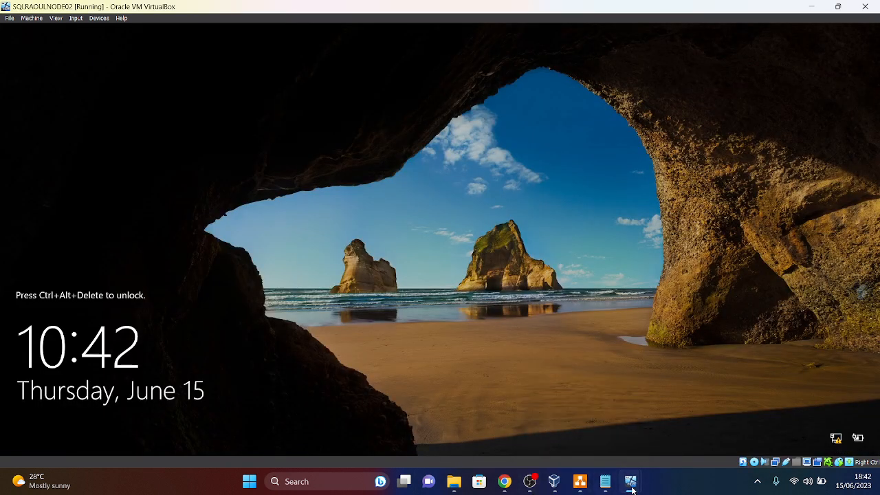
- Return to the NODE01 window and close Server Manager
mouse_move(631, 481)
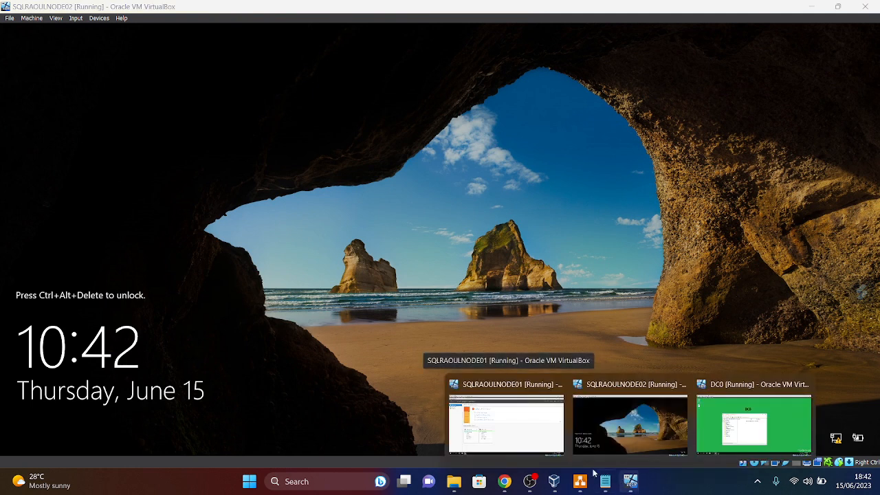
left_click(507, 412)
left_click(868, 27)
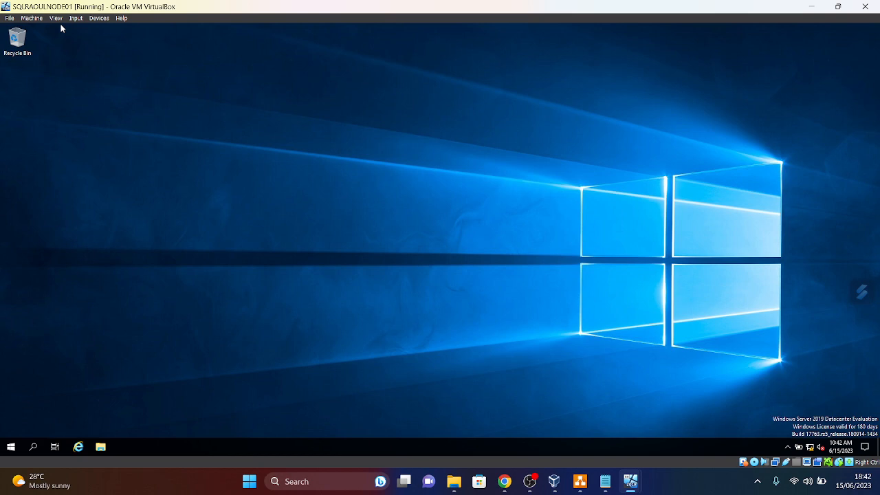
left_click(10, 19)
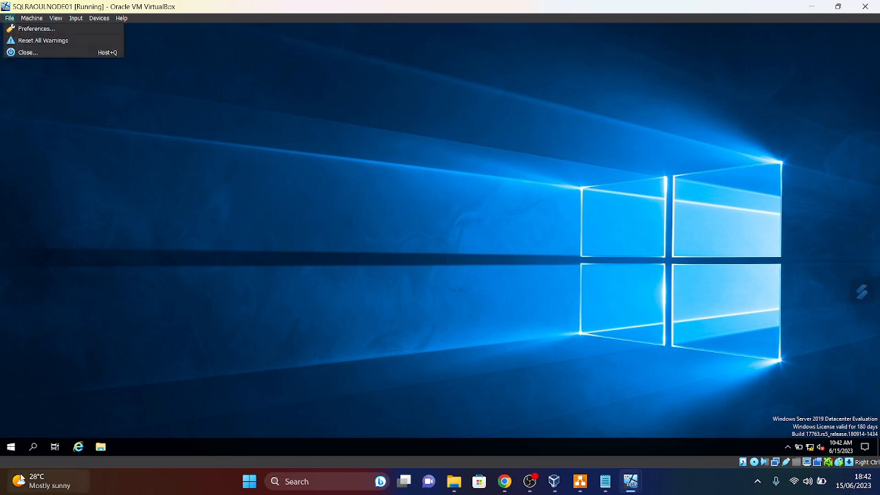
- Search for cmd and pin Command Prompt to NODE01's taskbar
mouse_move(23, 479)
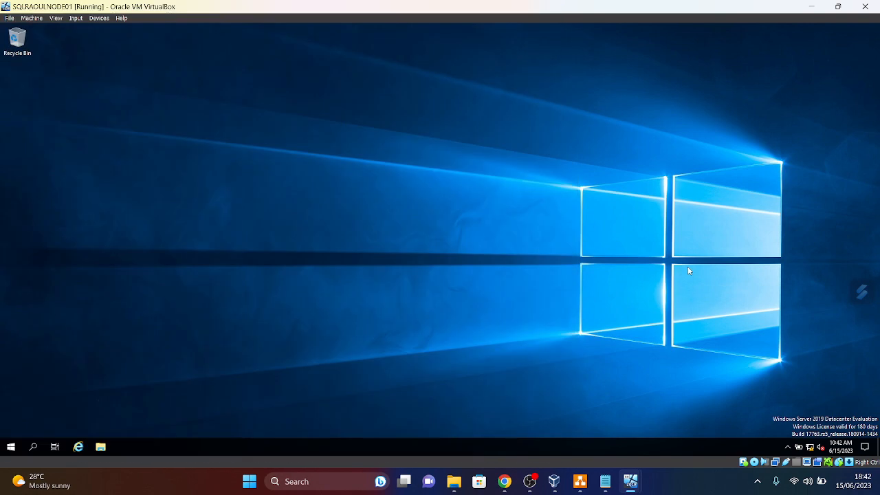
left_click(11, 447)
type("cmd")
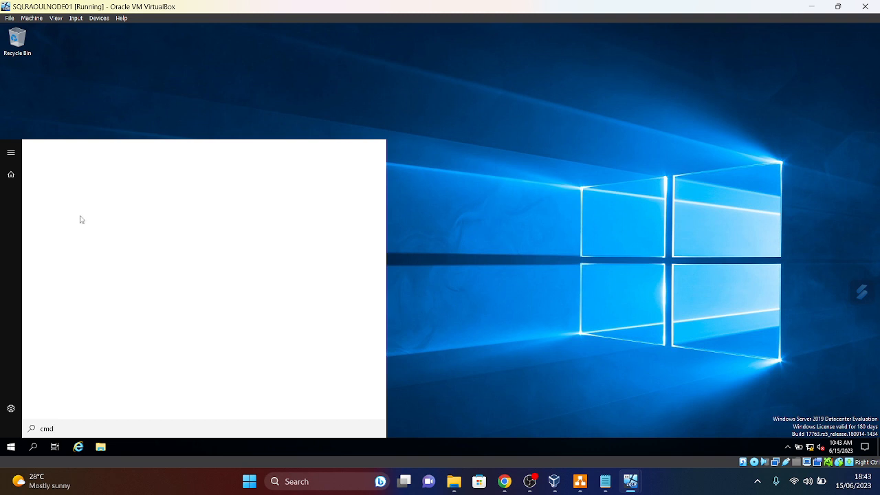
right_click(85, 199)
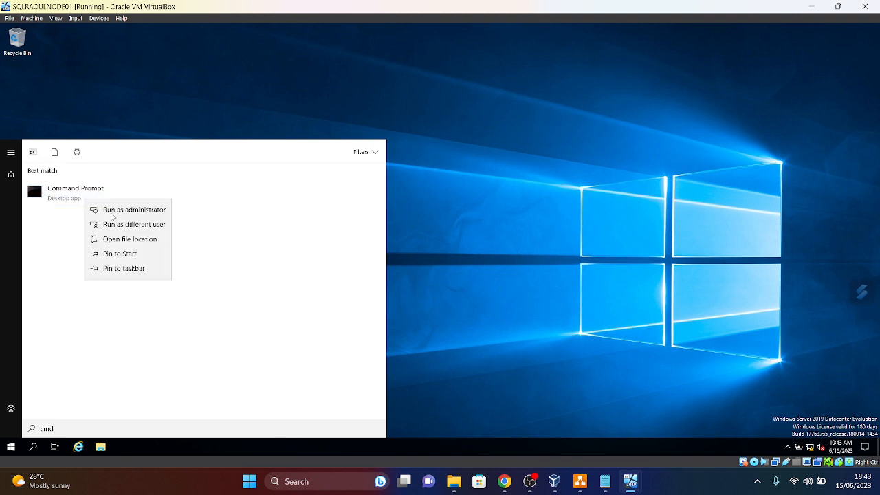
left_click(123, 268)
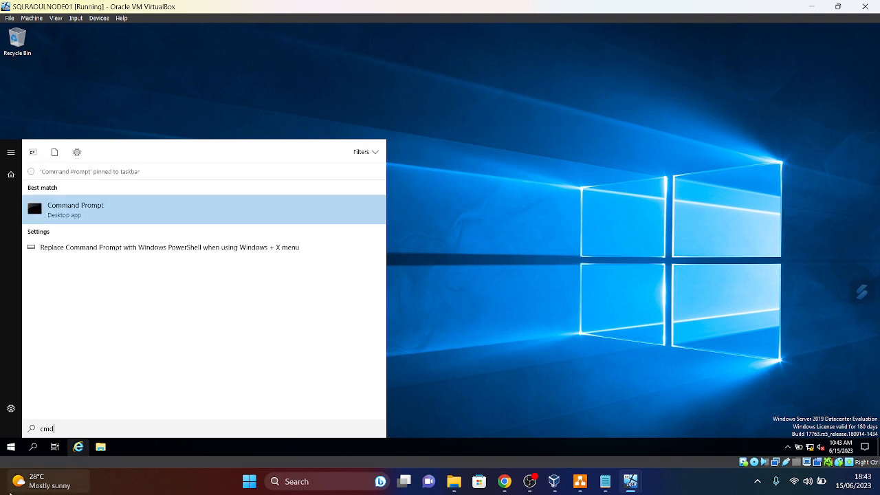
left_click(12, 448)
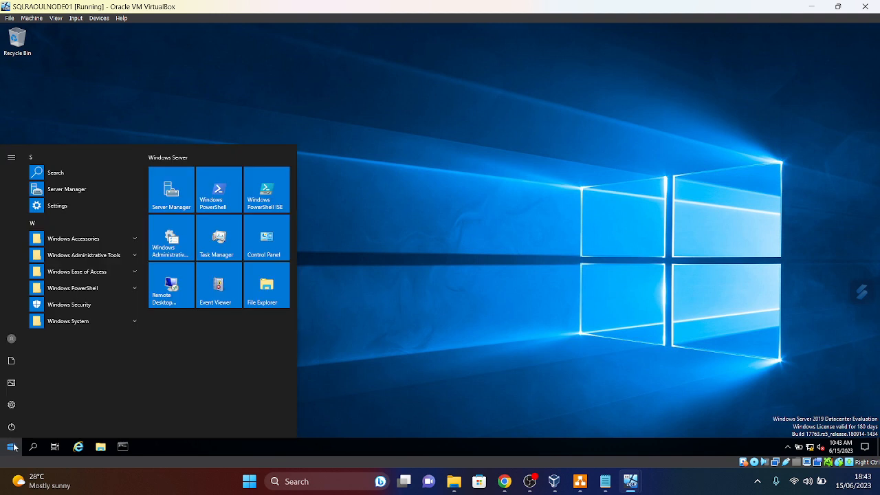
- Launch Paint and fill the whole canvas with gold
type("pain")
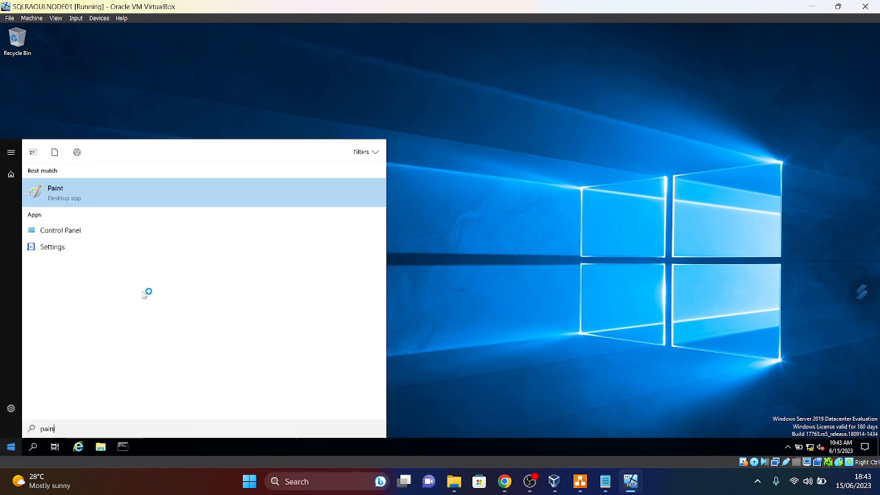
left_click(112, 201)
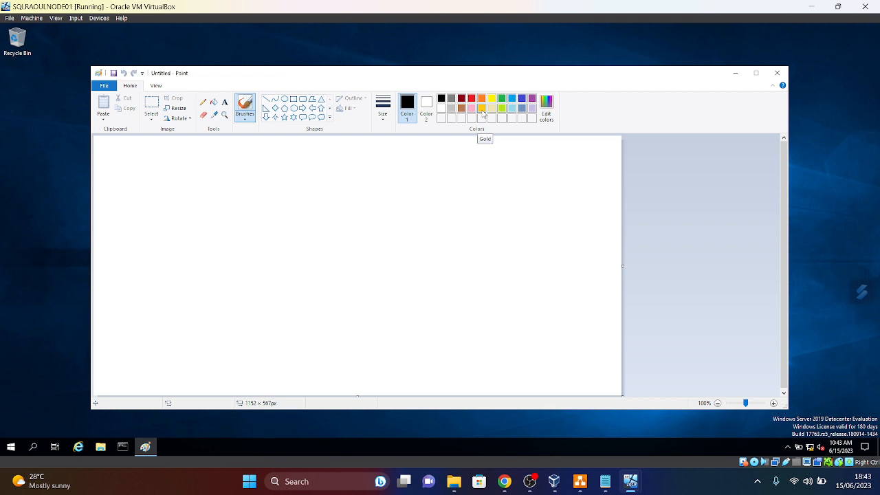
left_click(482, 109)
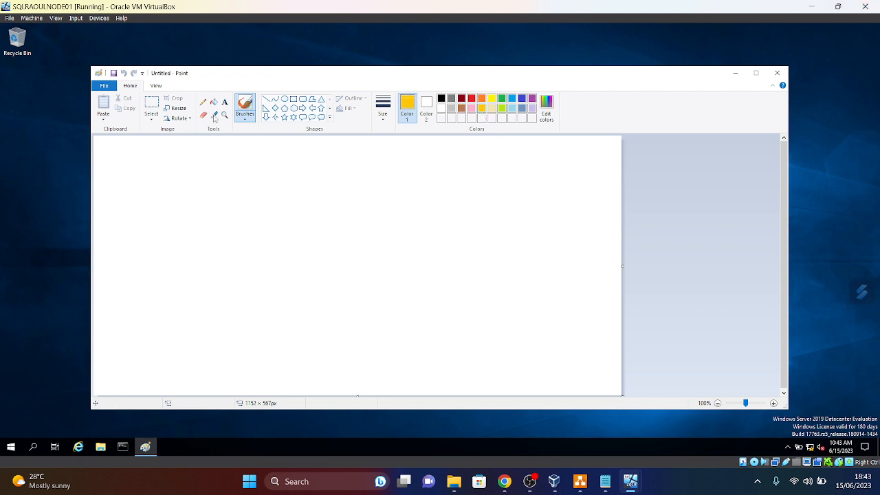
left_click(214, 104)
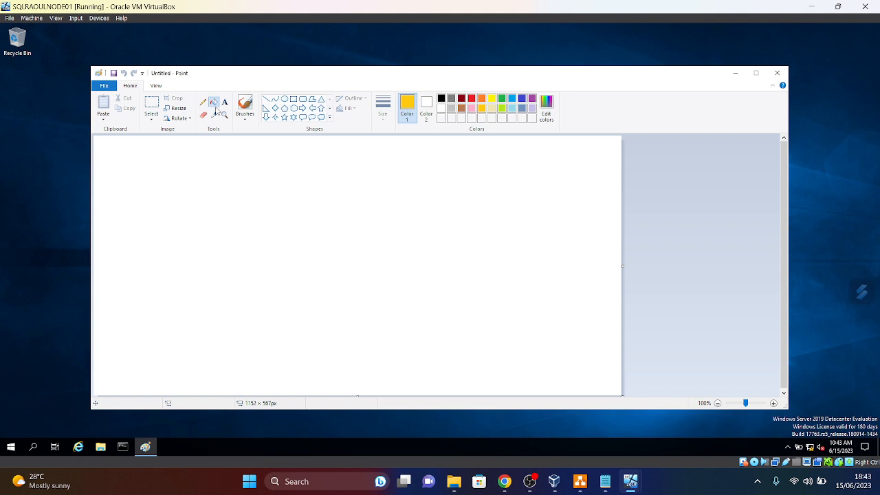
left_click(224, 181)
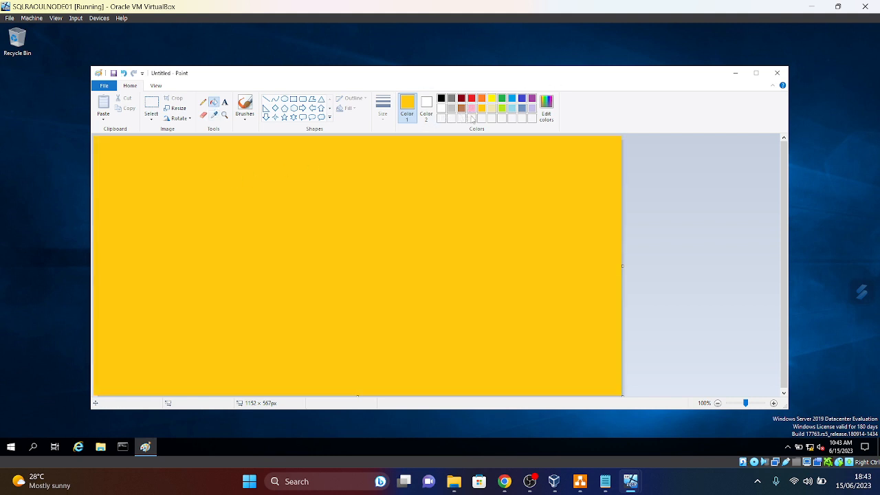
- Draw a black text box near the centre of the canvas
left_click(224, 102)
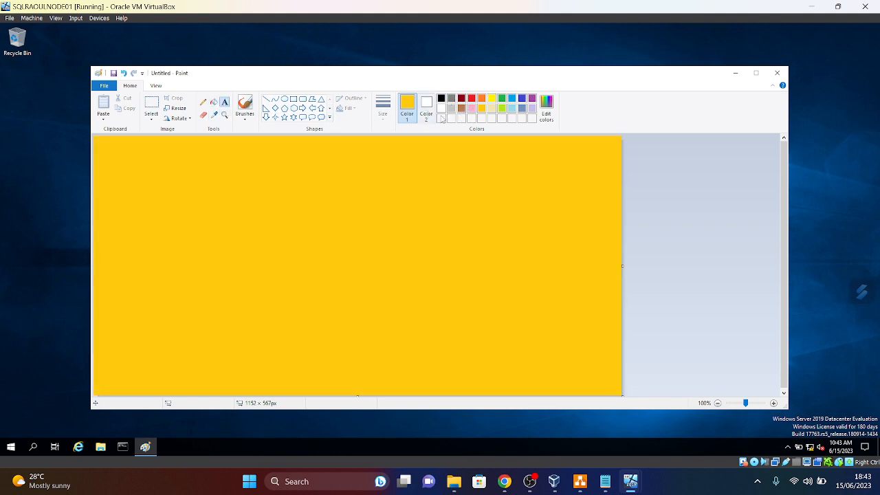
left_click(441, 97)
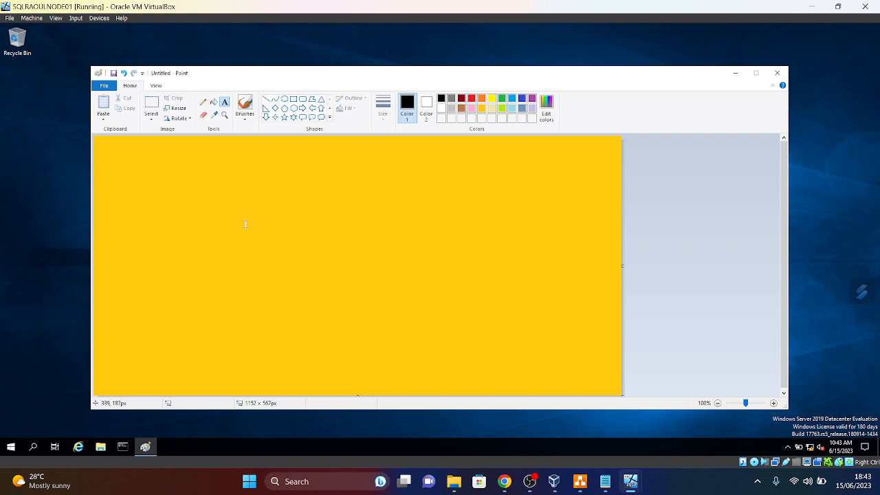
left_click_drag(252, 229, 506, 269)
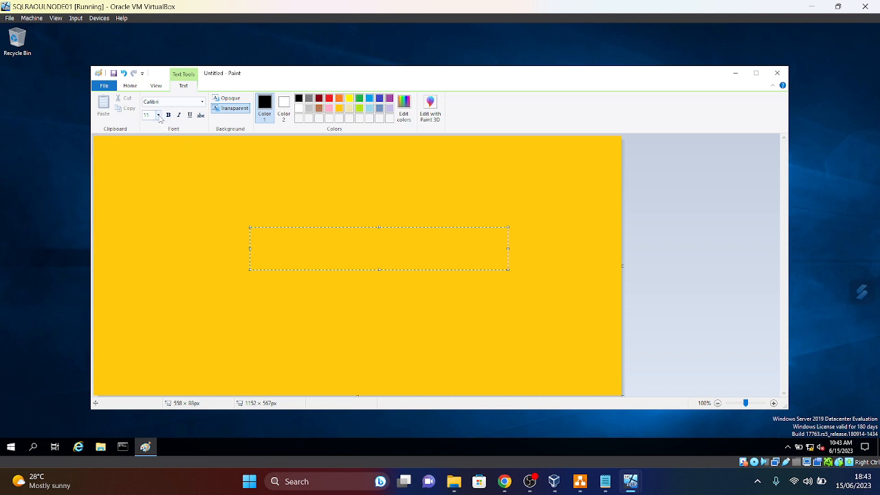
- Add a 24-point 'UserName:' text line with the SQL user's name to the image
left_click(158, 115)
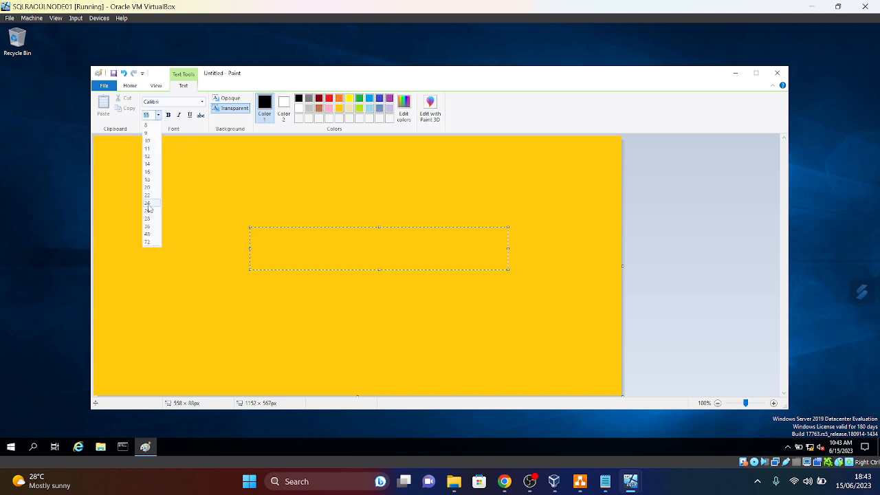
left_click(147, 204)
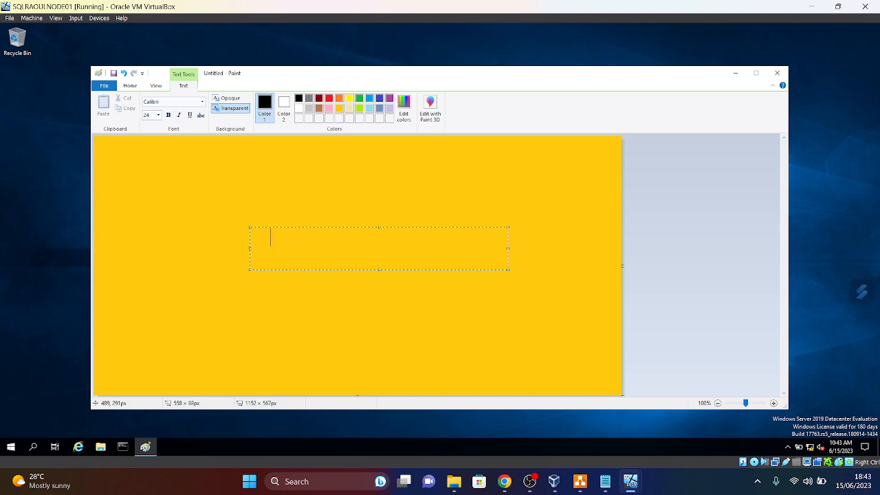
type("User: Sql Tho")
left_click(303, 238)
key("BackSpace")
type("Name:")
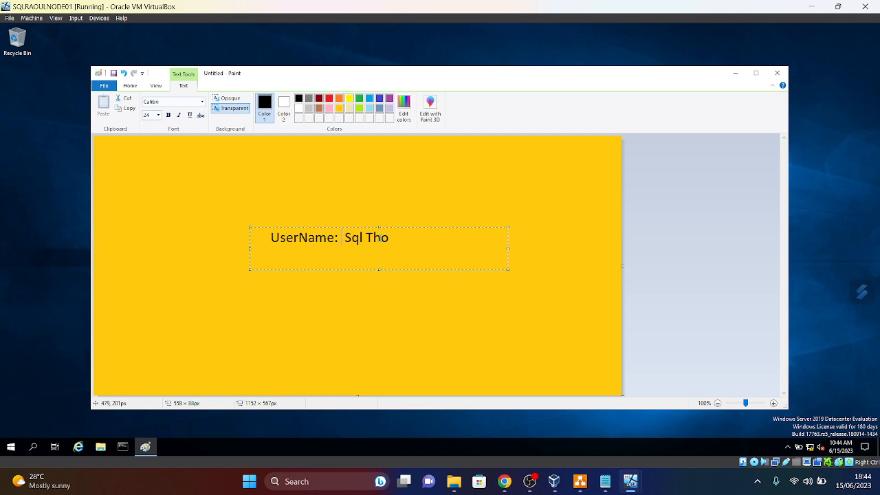
left_click(393, 237)
type("mas")
left_click(482, 310)
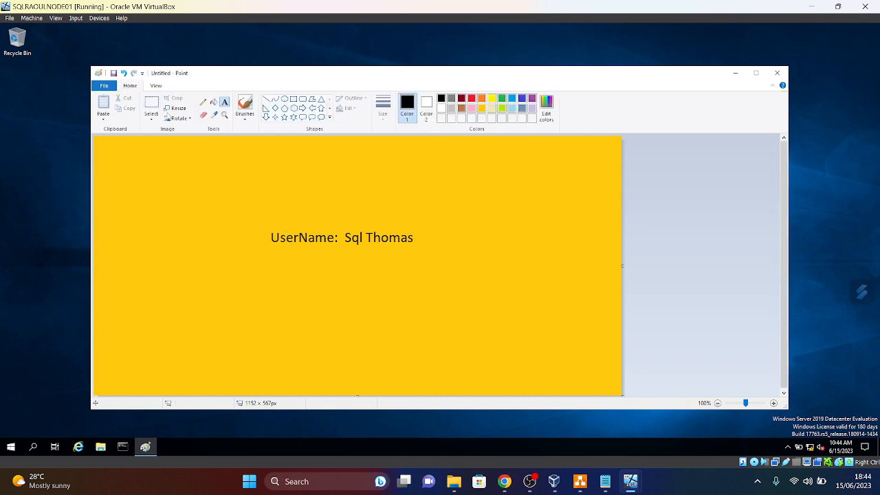
- Save the picture to NODE01's desktop as Untitled
left_click(104, 85)
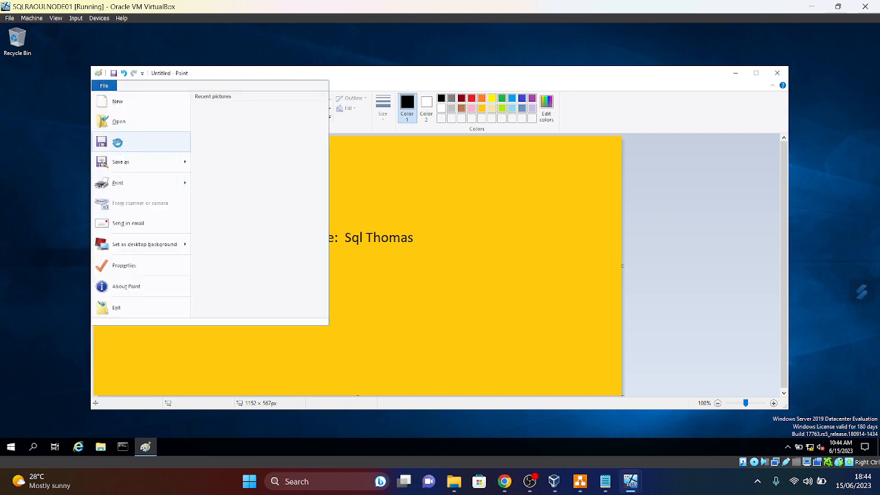
left_click(119, 143)
left_click(325, 192)
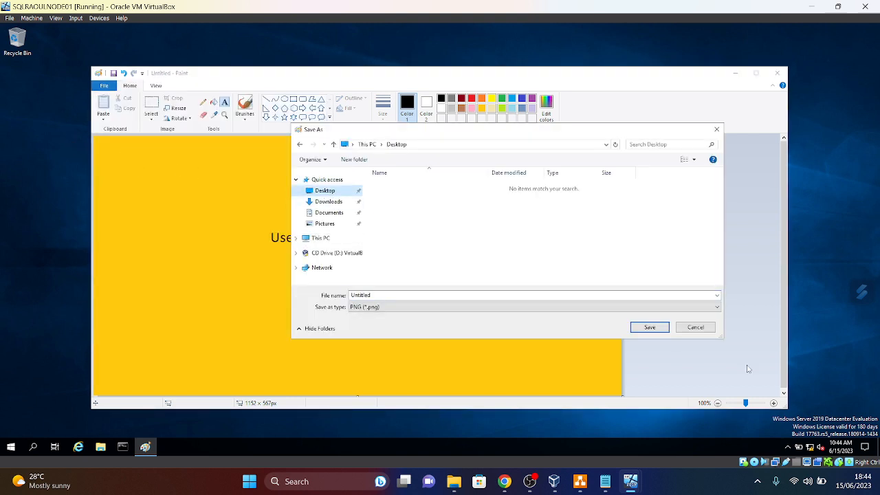
left_click(650, 327)
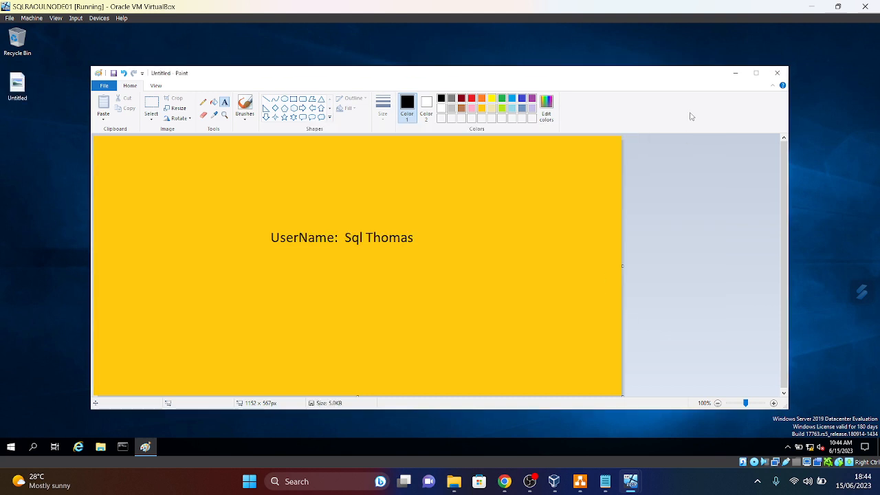
- Close Paint and set the Untitled image as NODE01's desktop background
left_click(777, 72)
right_click(14, 99)
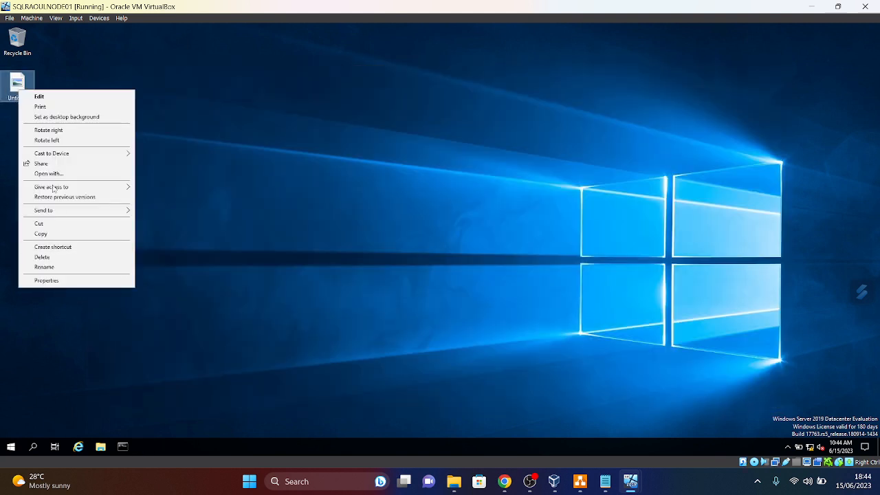
left_click(65, 117)
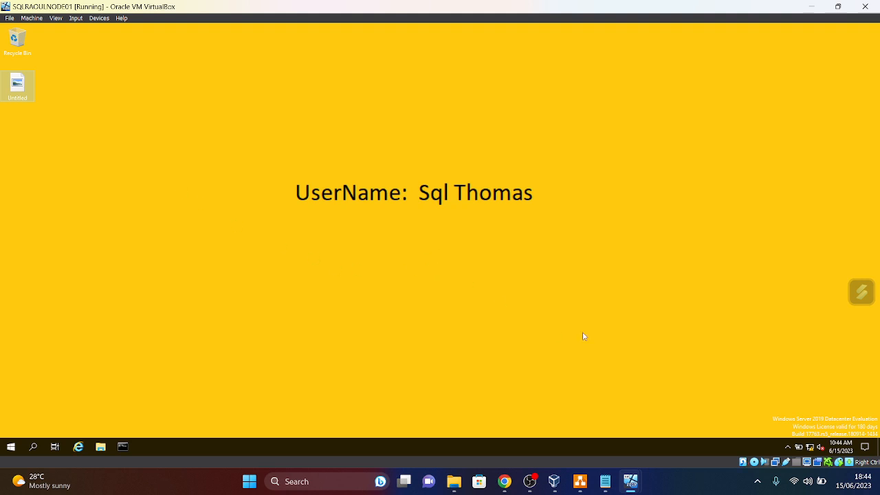
- Switch to the NODE02 VM and send it Ctrl-Alt-Del to unlock it
mouse_move(632, 484)
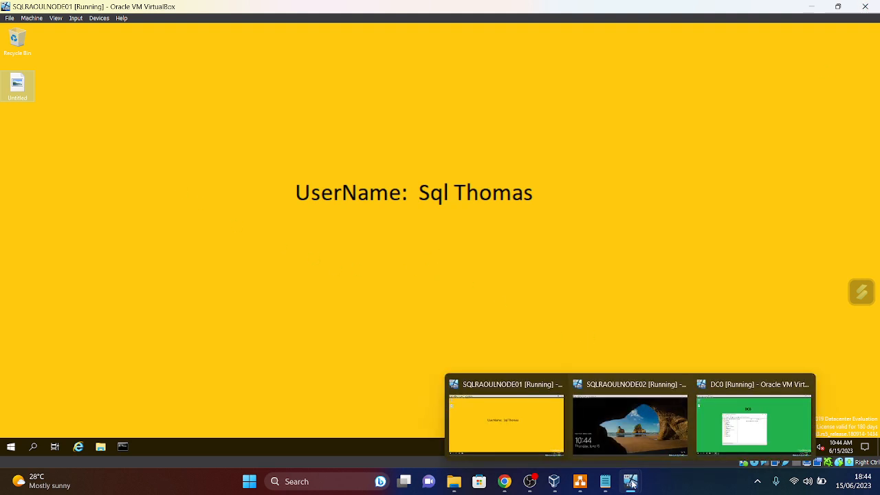
left_click(646, 450)
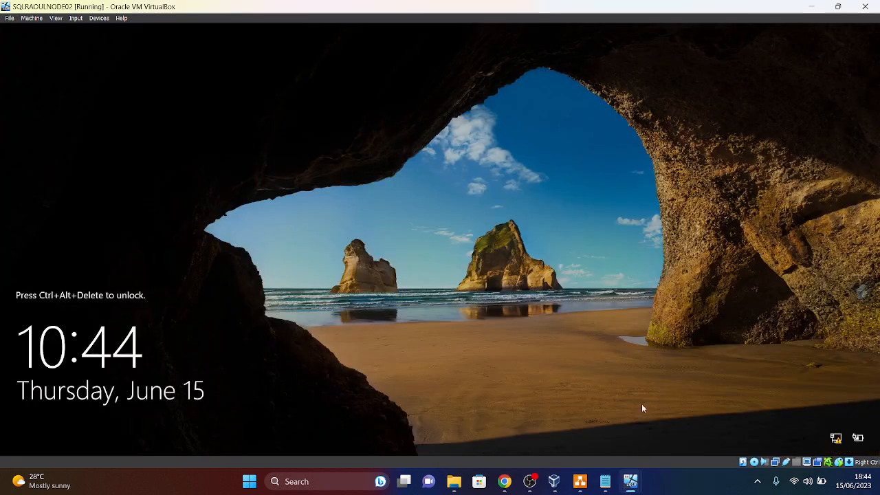
left_click(10, 19)
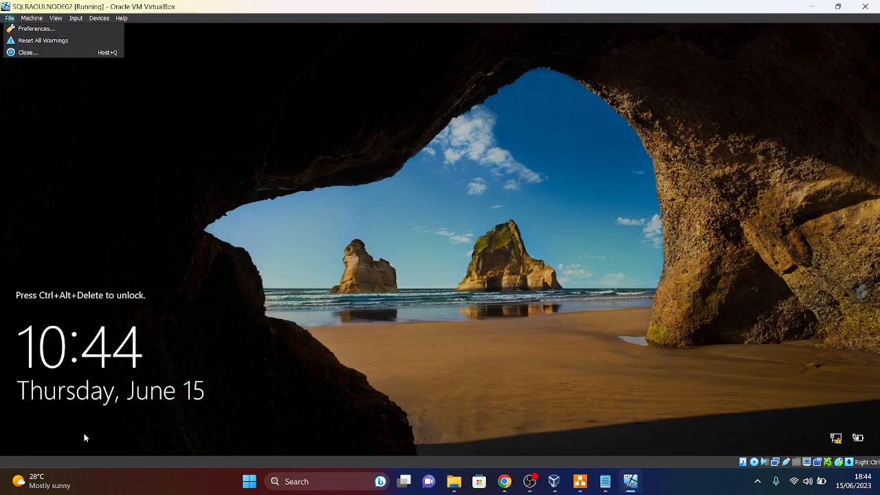
mouse_move(76, 18)
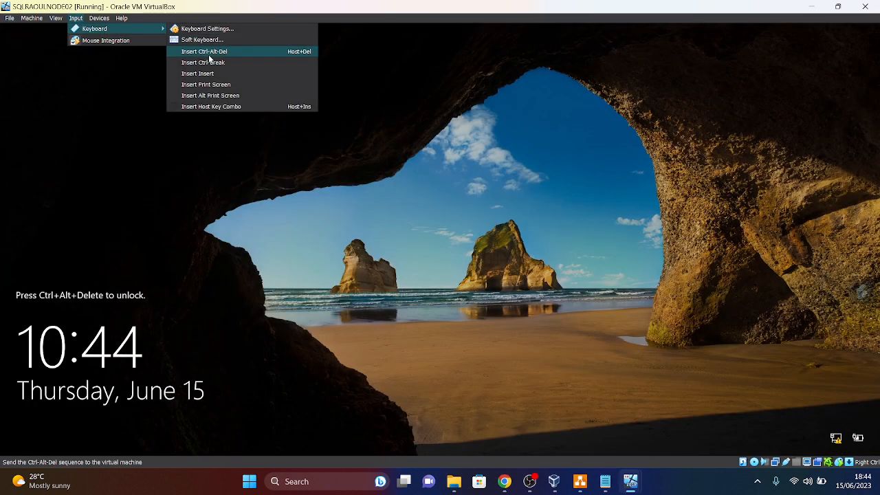
left_click(211, 58)
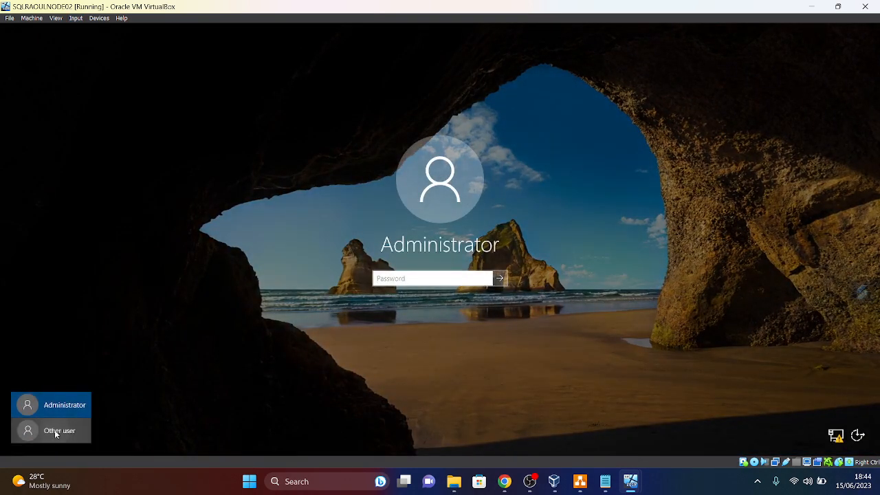
- Sign in as Other user with the SQL domain username and its password
left_click(55, 431)
type("sql")
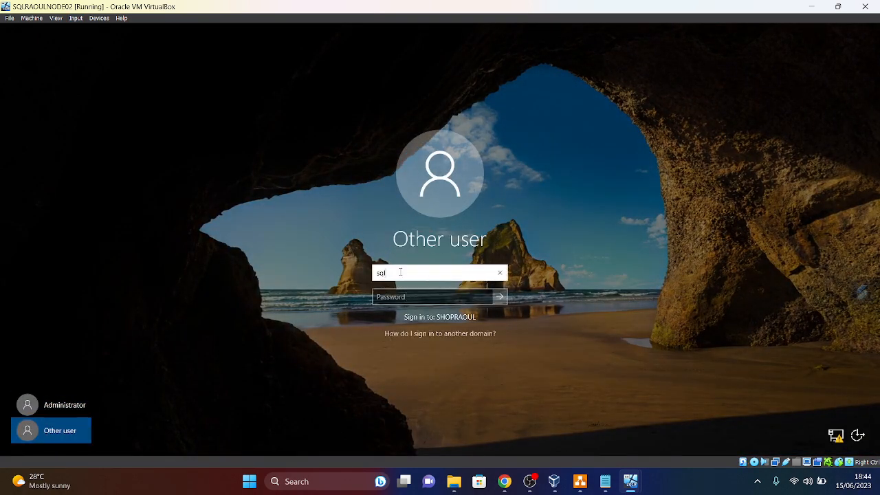
type("thomas")
left_click(444, 295)
type("•••")
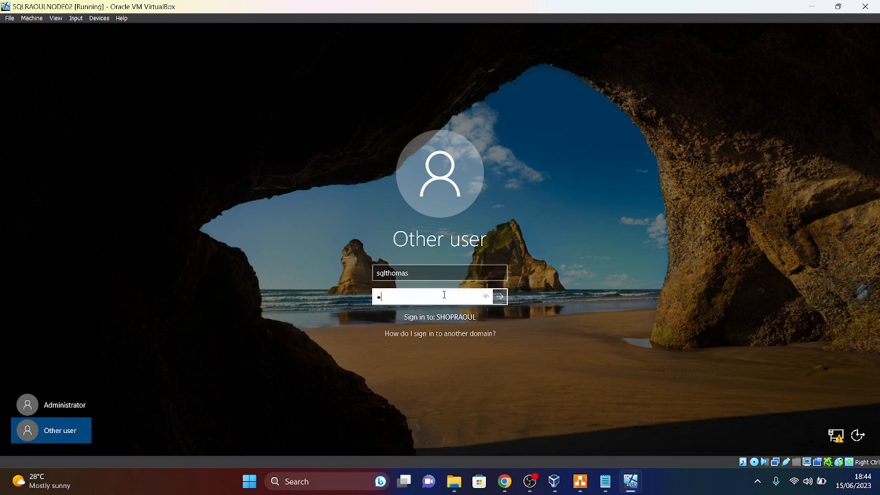
type("••••••")
key("Return")
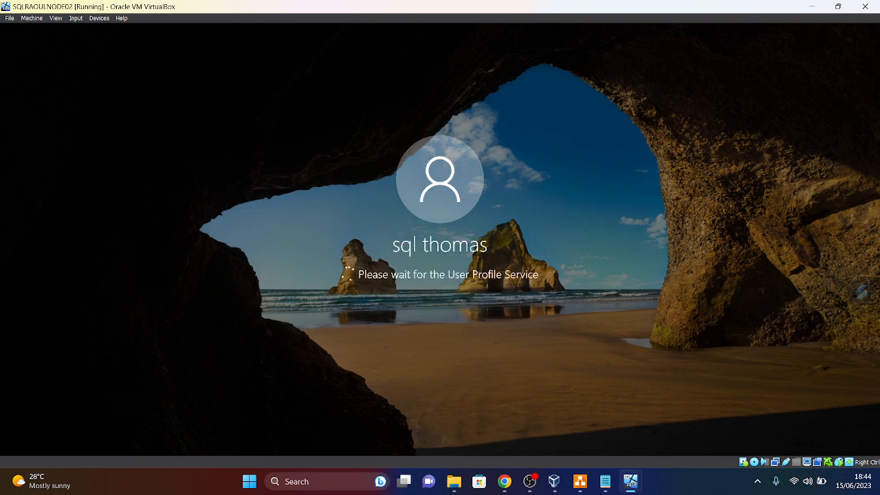
mouse_move(404, 478)
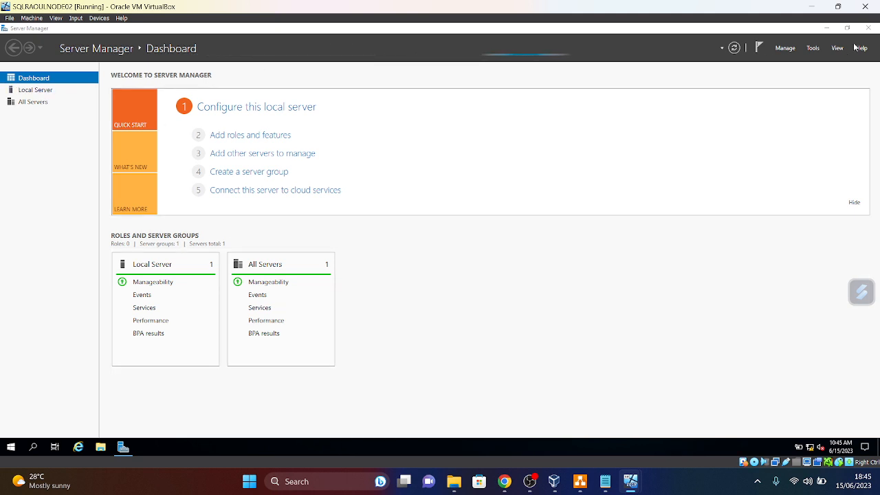
- Close Server Manager and pin Command Prompt, found by searching 'CMD', to the taskbar
left_click(869, 28)
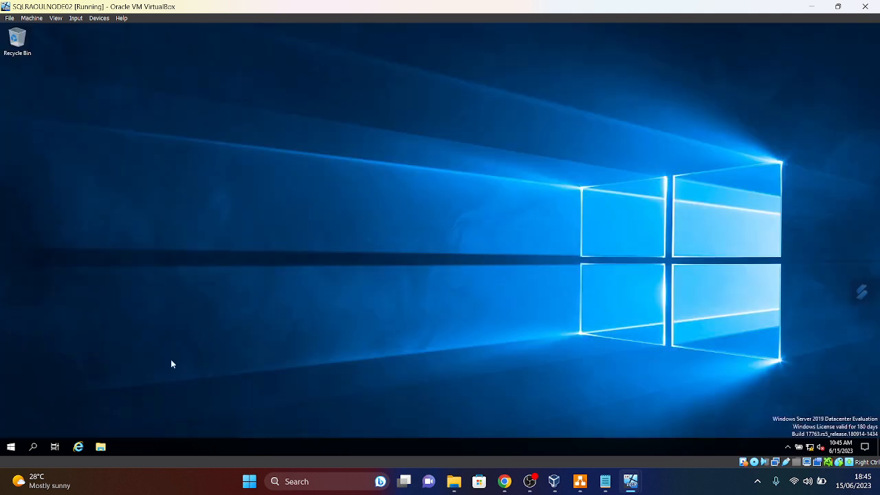
left_click(13, 446)
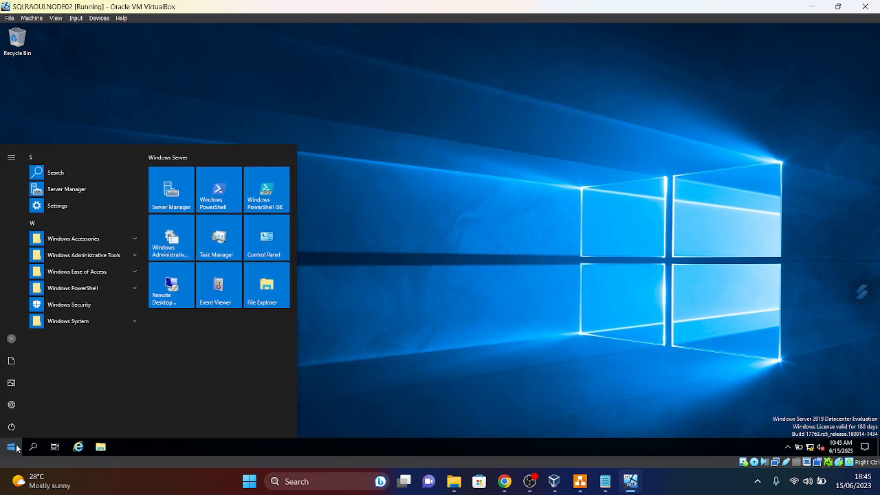
type("CMD")
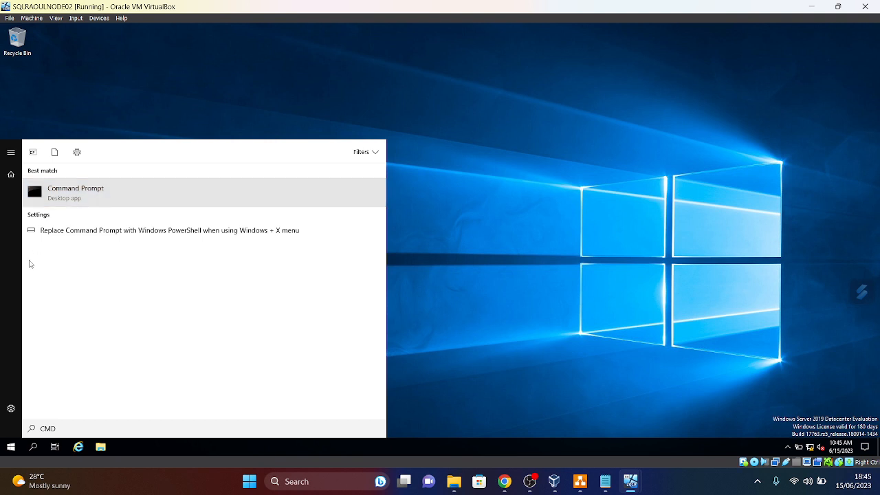
right_click(97, 200)
left_click(131, 266)
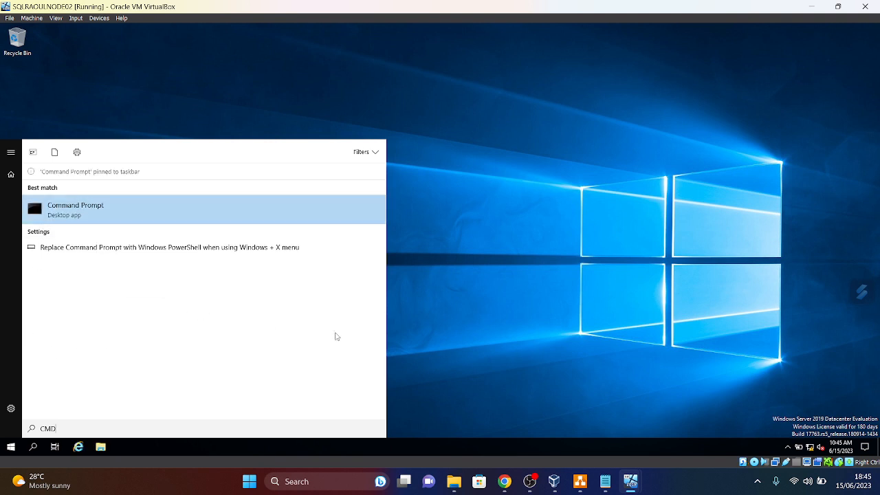
- Launch Paint via a 'paint' search and pick gold as the drawing colour
left_click(453, 301)
left_click(11, 448)
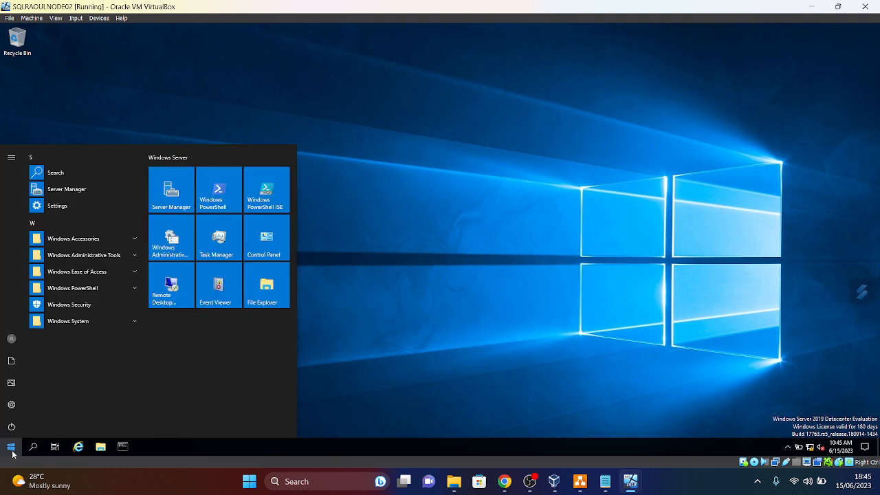
type("paint")
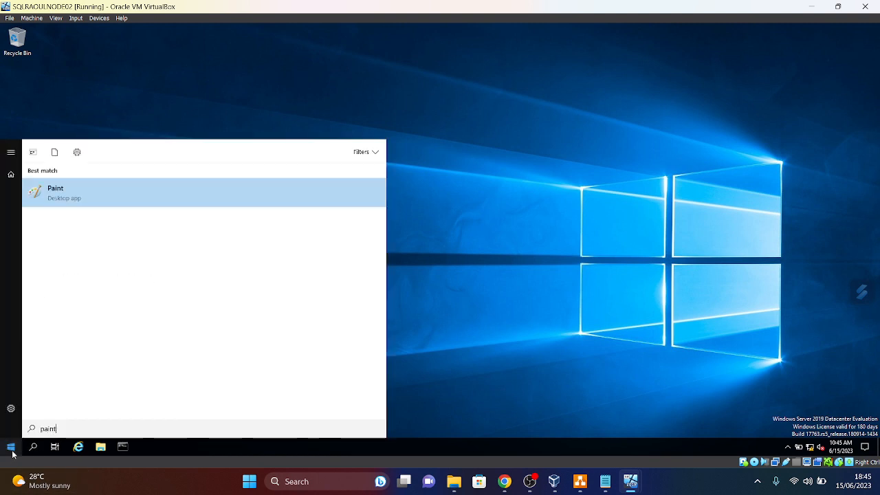
left_click(76, 189)
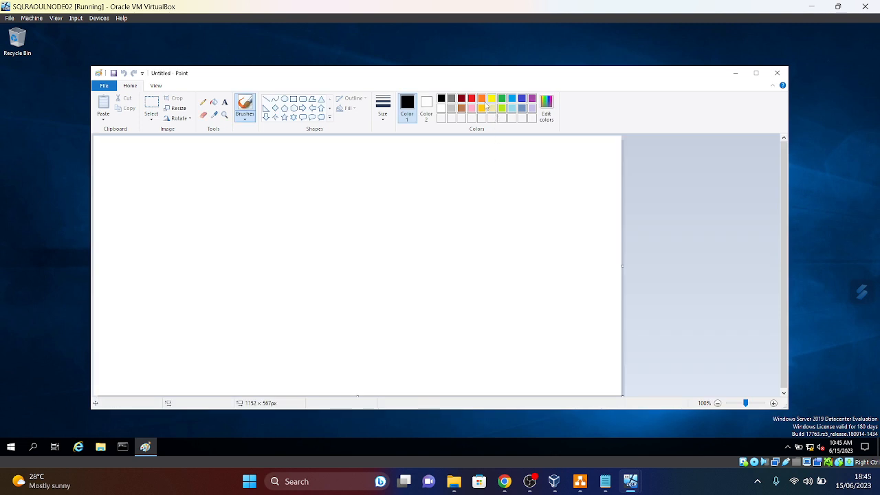
left_click(483, 106)
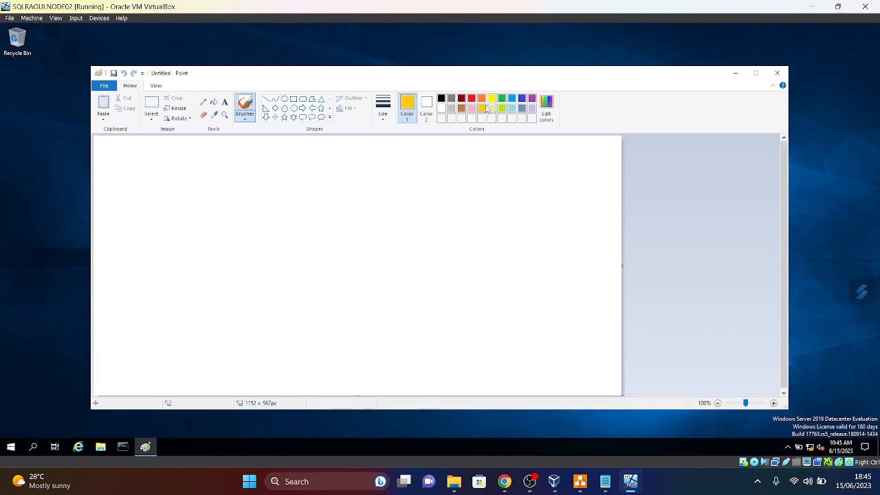
- Fill the canvas gold and add a black 24-point 'UserName = ' line with the SQL user's name
left_click(215, 103)
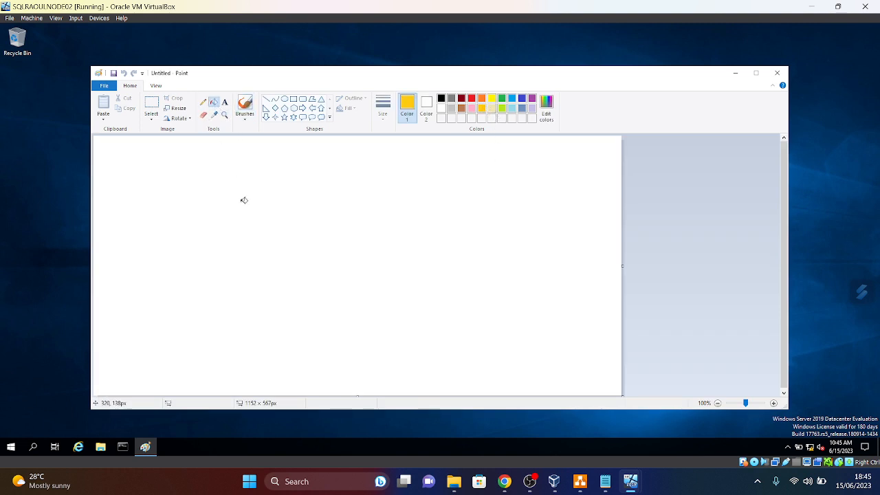
left_click(243, 198)
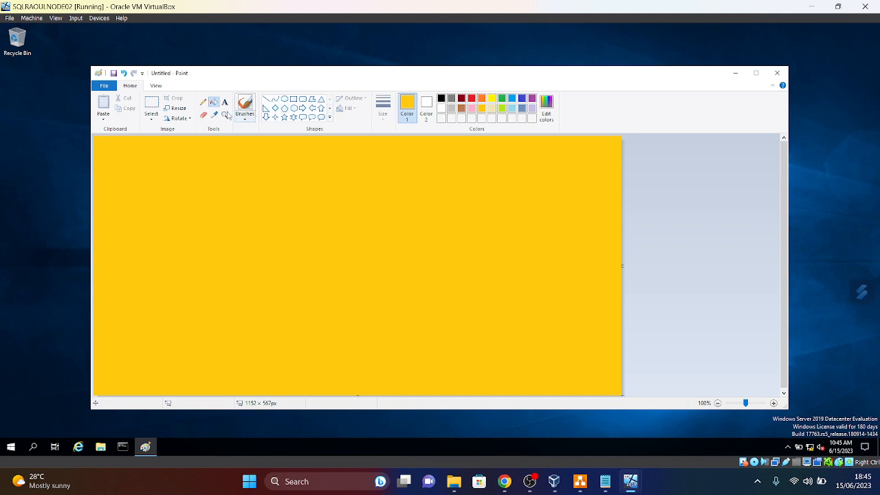
left_click(224, 102)
left_click(441, 99)
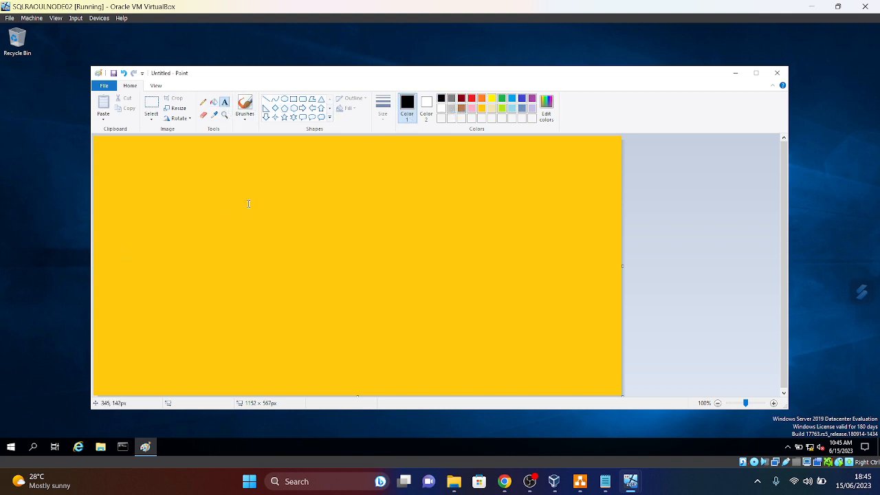
left_click_drag(248, 226, 488, 279)
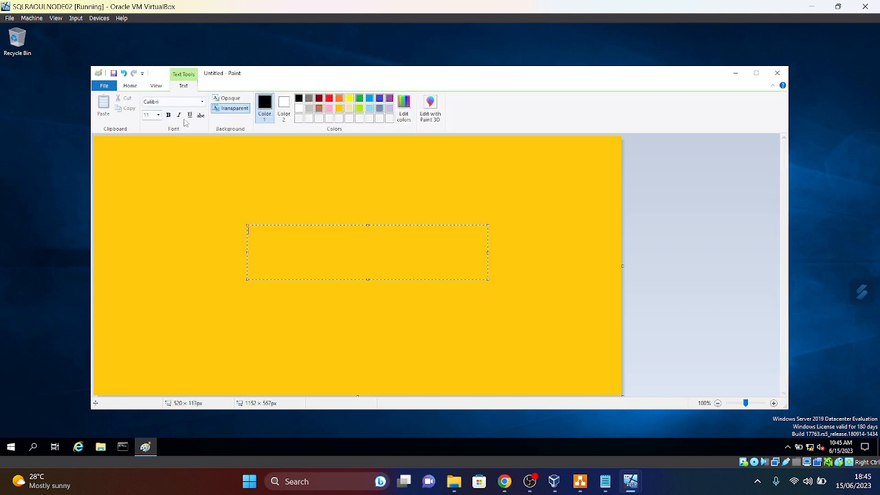
left_click(159, 116)
left_click(152, 209)
type("UserName ")
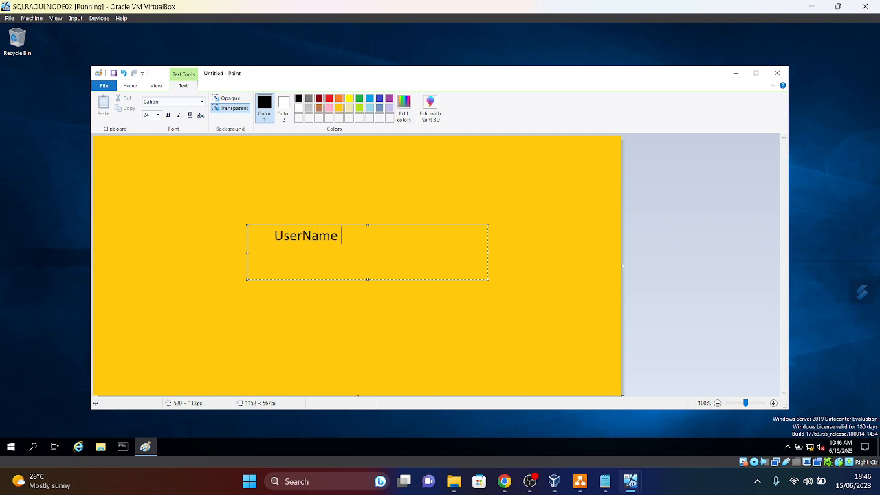
type("= Sql Thomas")
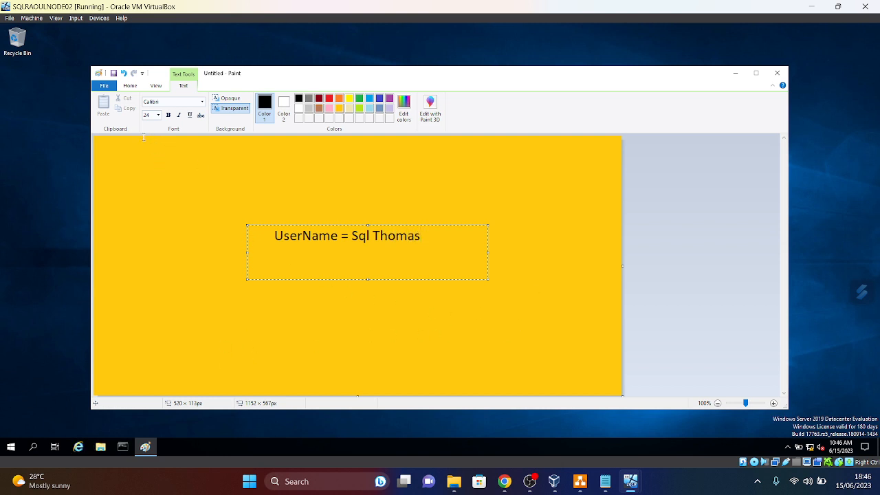
left_click(173, 230)
- Save the image to NODE02's desktop as Untitled PNG
left_click(104, 86)
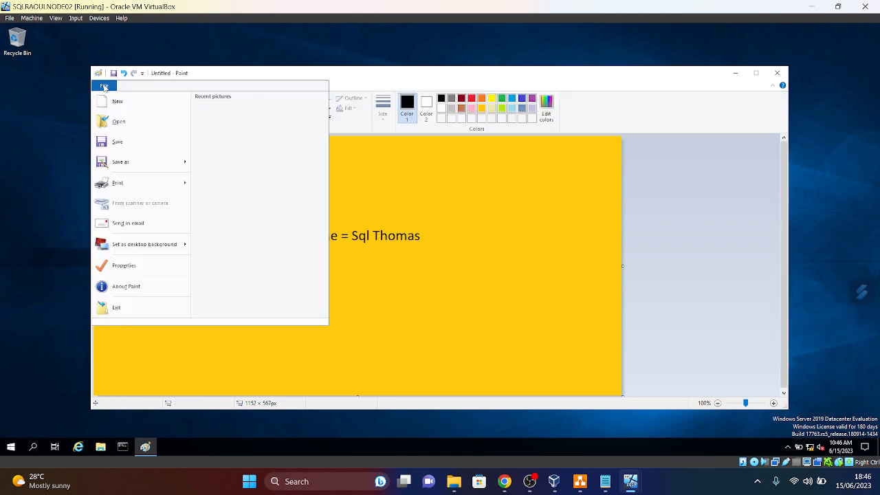
left_click(160, 146)
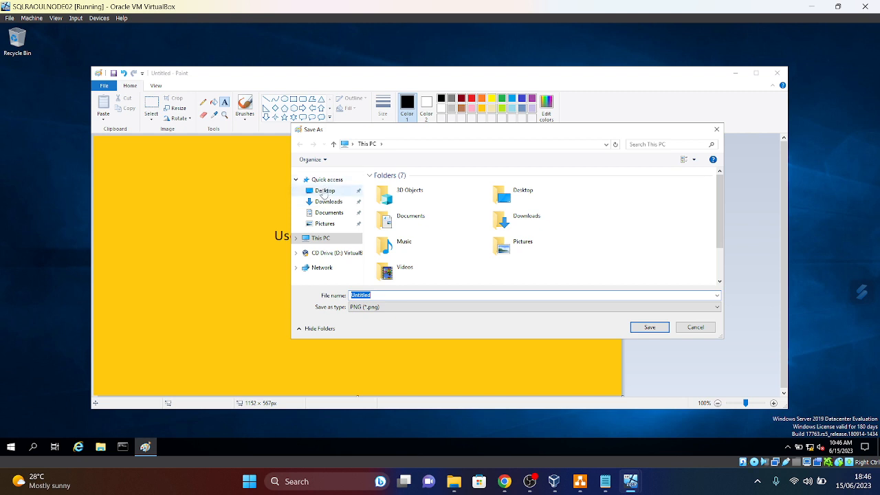
left_click(325, 192)
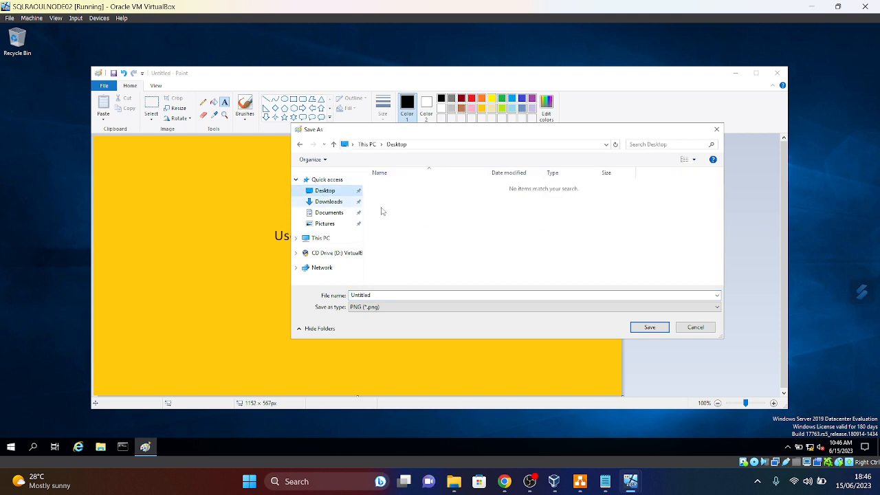
left_click(655, 332)
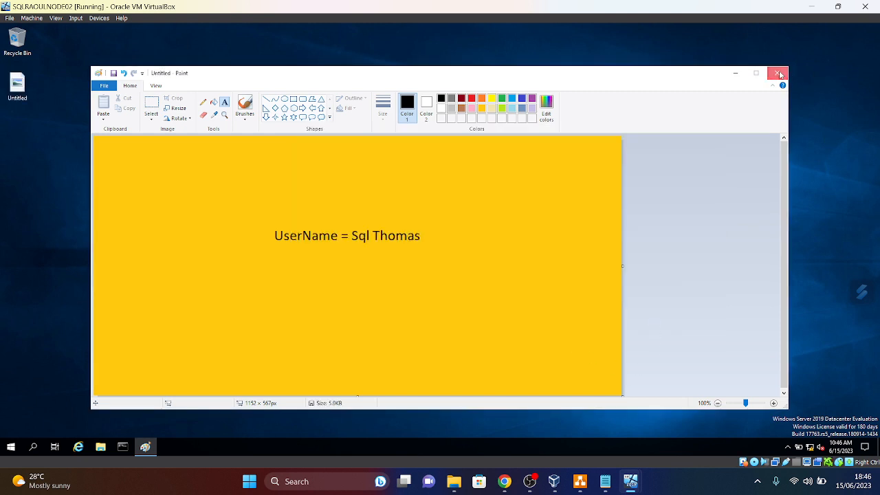
- Close Paint and set the Untitled image as NODE02's desktop background
left_click(777, 73)
right_click(23, 83)
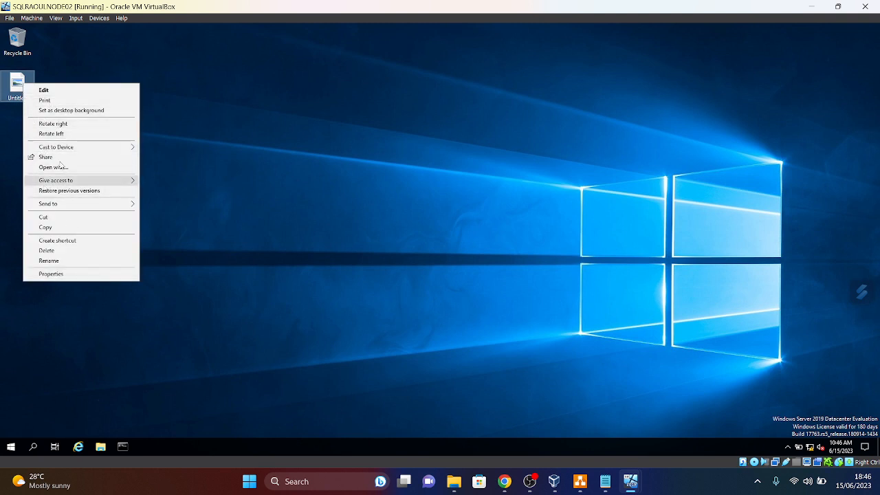
left_click(63, 111)
left_click(398, 344)
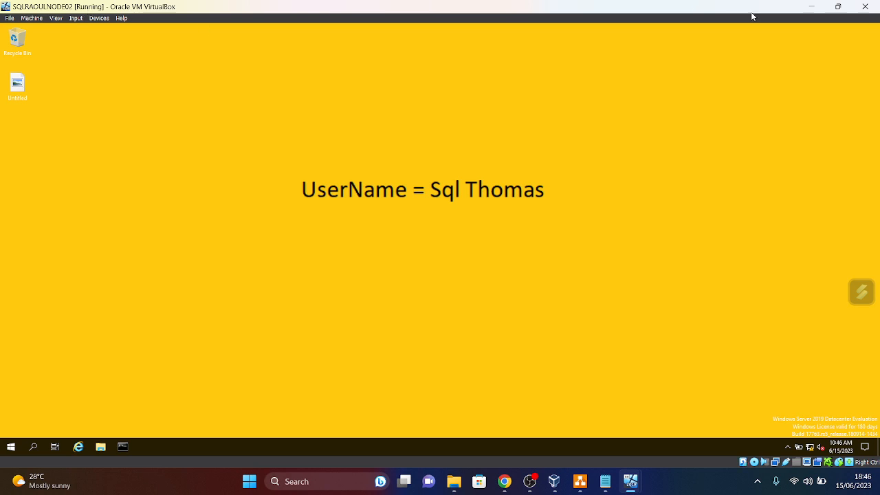
- Back on NODE01, pin Failover Cluster Manager, found by searching 'fai', to the taskbar
left_click(813, 7)
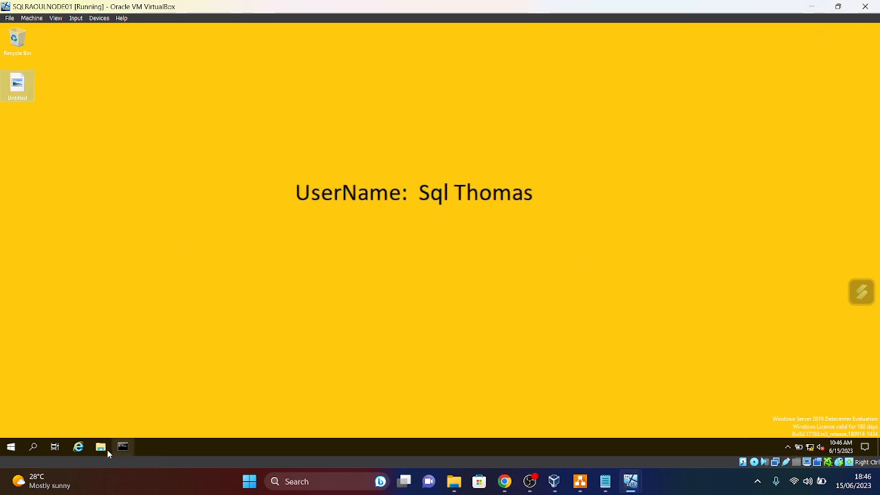
left_click(10, 447)
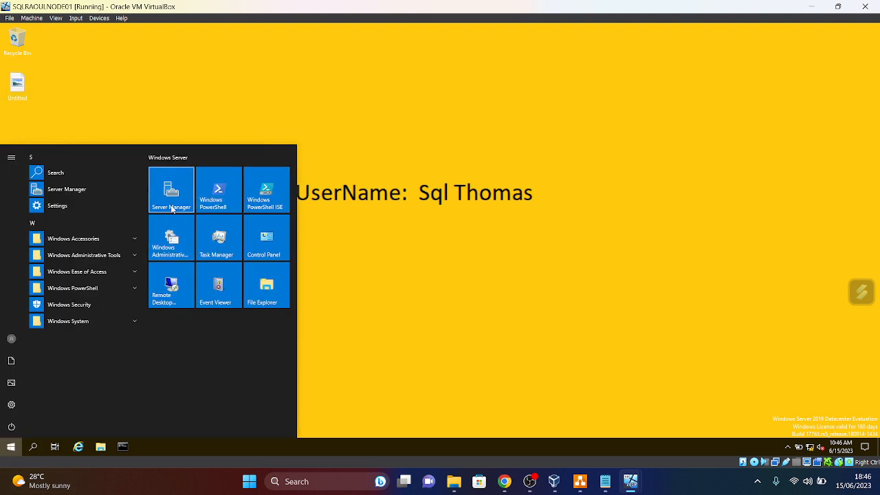
left_click(11, 451)
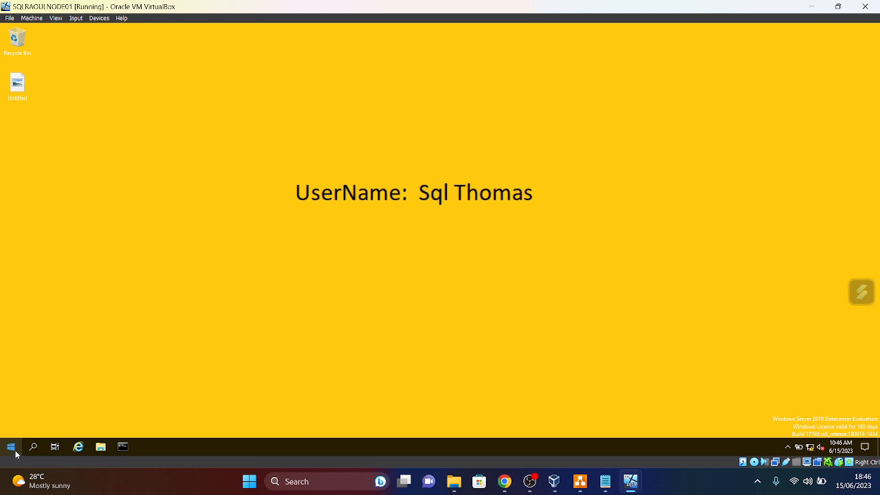
left_click(12, 451)
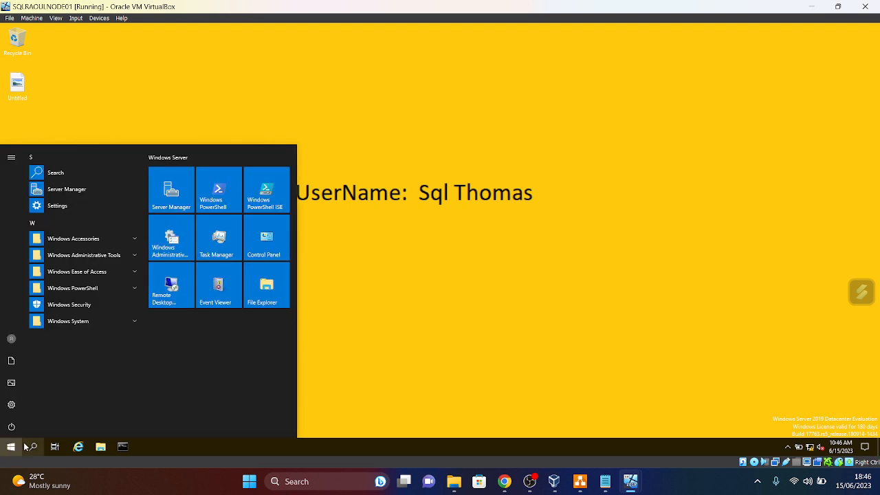
type("fai")
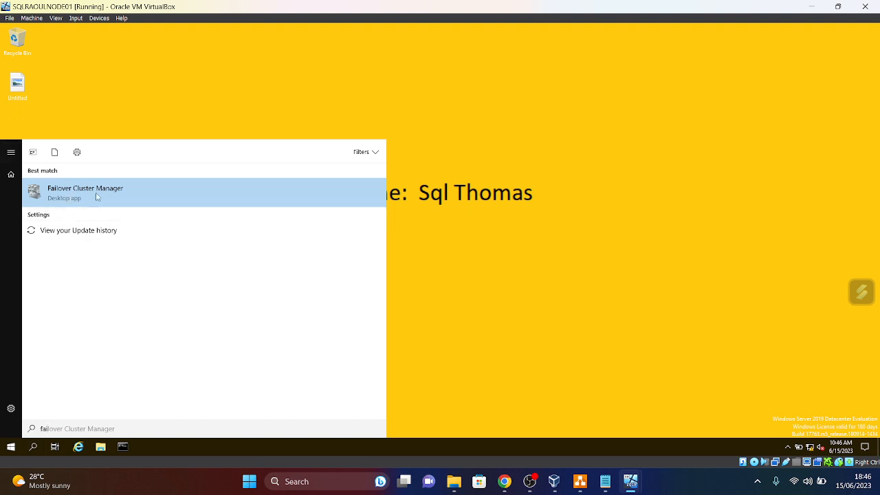
right_click(96, 197)
left_click(129, 272)
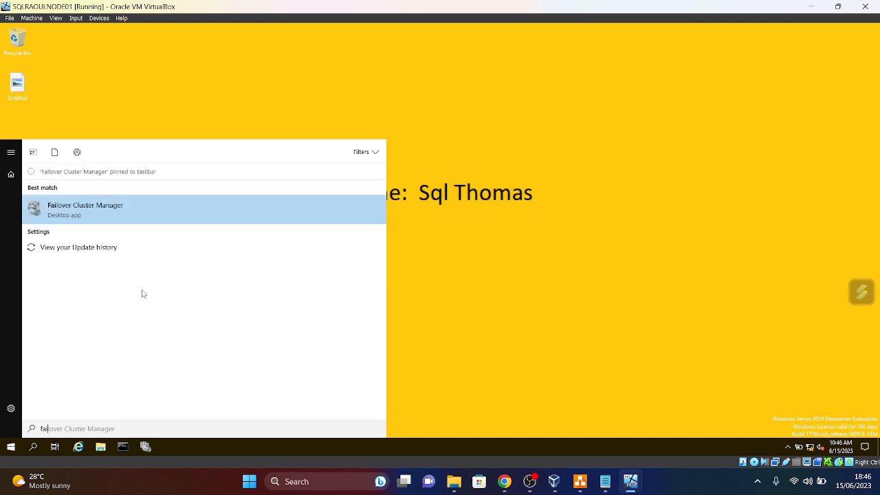
left_click(632, 300)
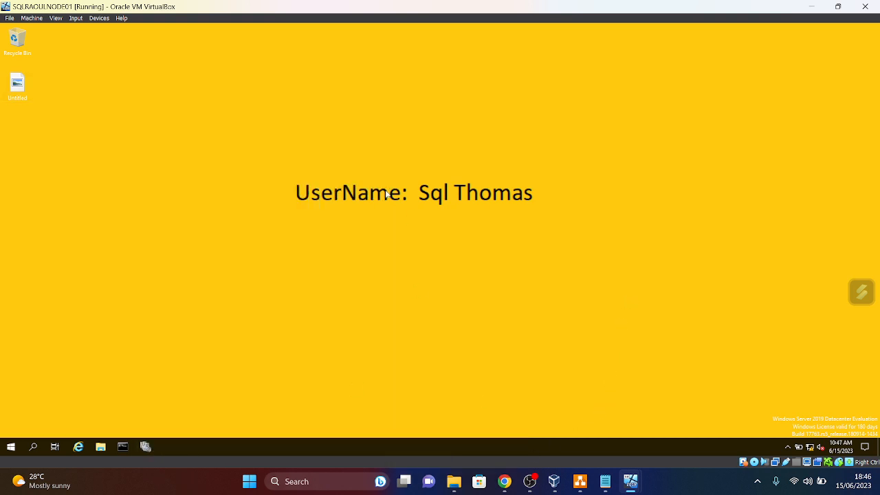
- Launch Failover Cluster Manager and add a 'Step 6' note to log in with the SQL user name
left_click(605, 485)
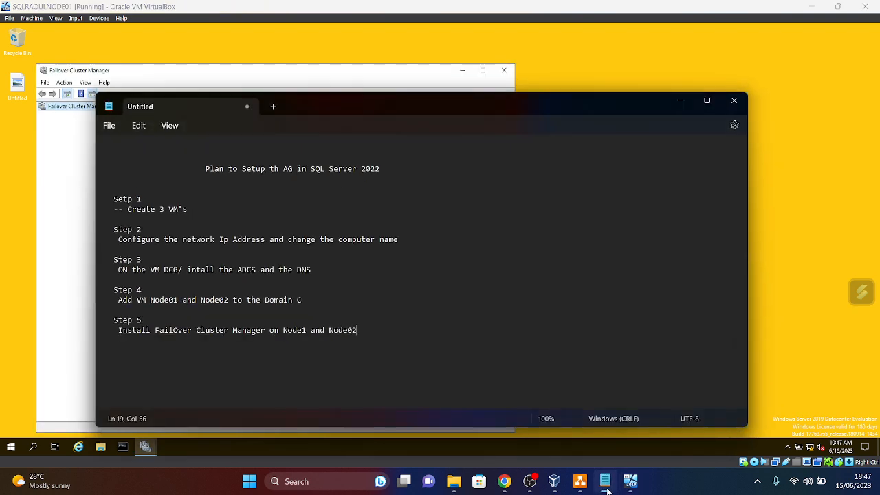
key("Return")
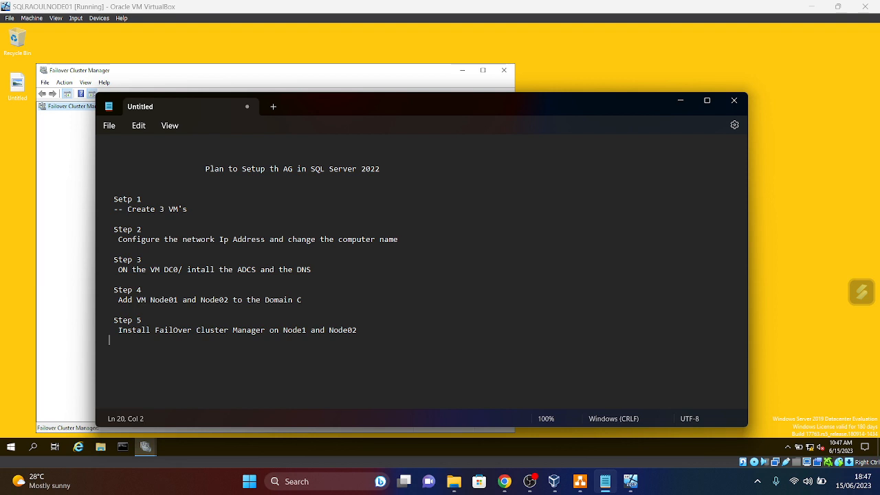
key("Return")
type("St")
key("BackSpace")
key("BackSpace")
type("Ste")
key("BackSpace")
key("BackSpace")
key("BackSpace")
key("BackSpace")
type("Step 6")
key("Return")
key("BackSpace")
type("Login with user Nae")
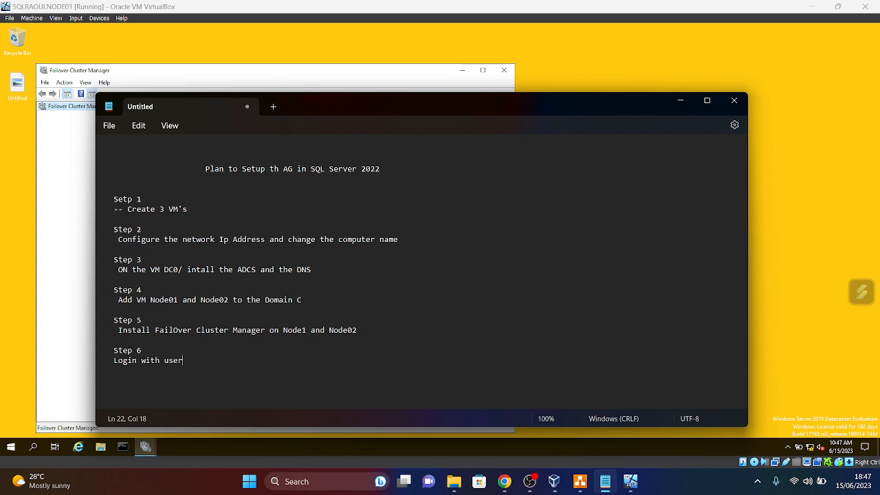
key("BackSpace")
type("me : s")
key("BackSpace")
type("sqlThomas")
- Add 'Step 7 – Create the FailOver Cluster Name' to the notes and bring Failover Cluster Manager into view
key("Return")
key("Return")
type("St")
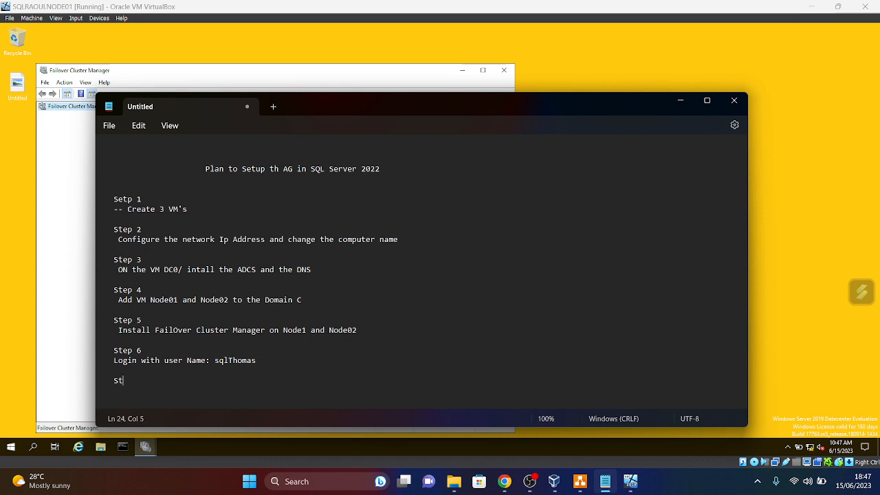
type("ep 7")
key("Return")
type("Create the C")
key("BackSpace")
type("FailO")
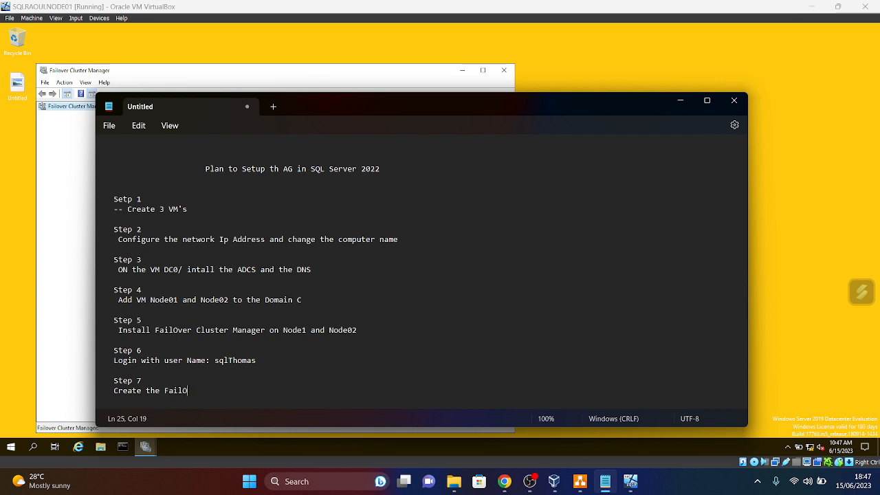
type("ver Cluster Name")
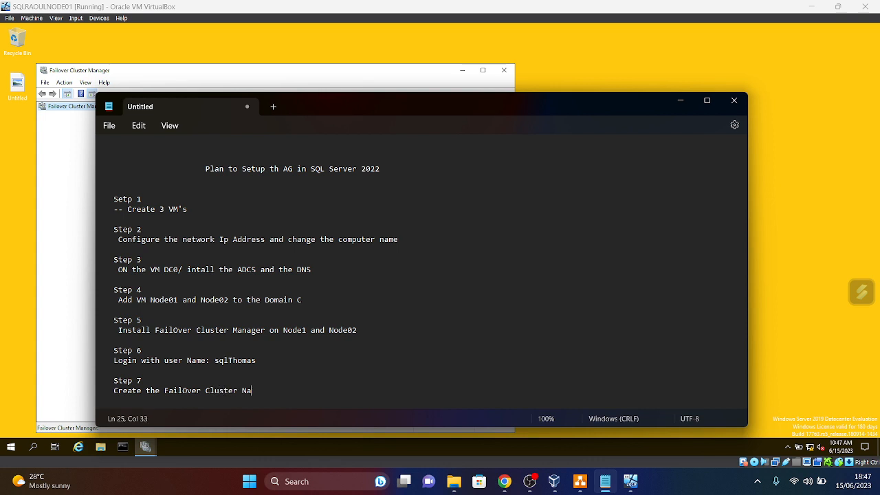
left_click(680, 100)
left_click_drag(337, 74, 369, 61)
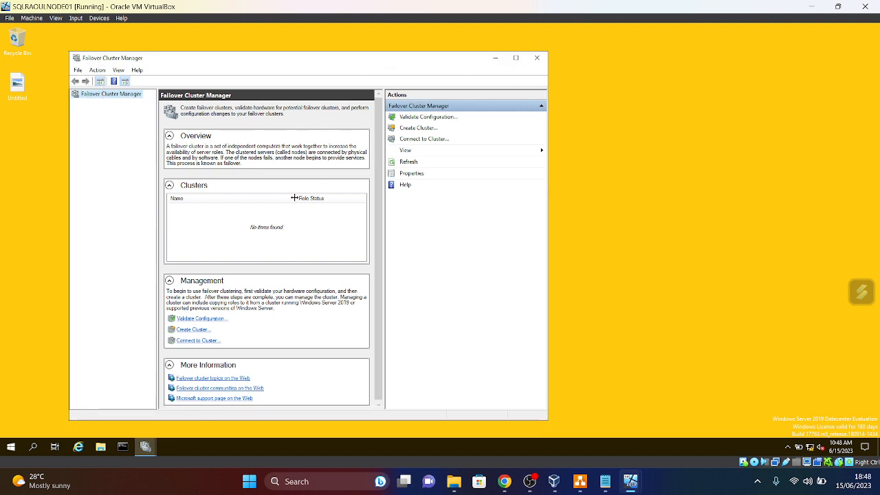
- Start the Validate Configuration wizard and set the computer search location to Entire Directory
right_click(99, 97)
left_click(142, 102)
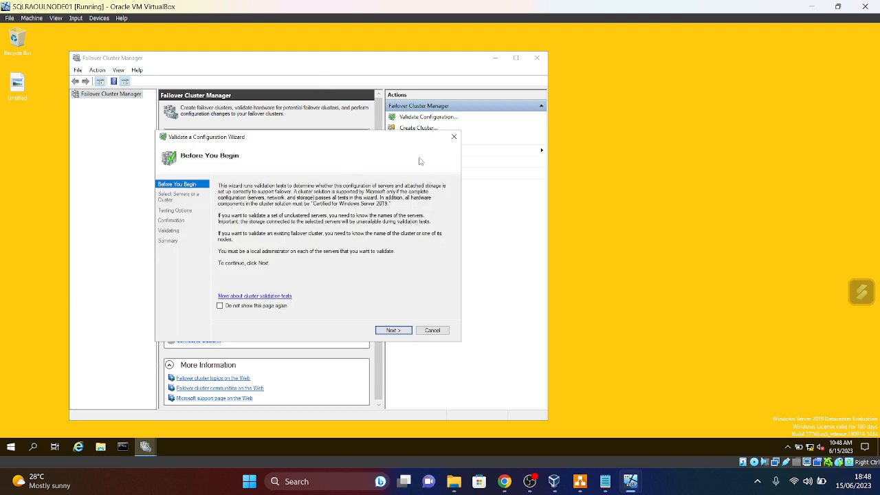
left_click(393, 330)
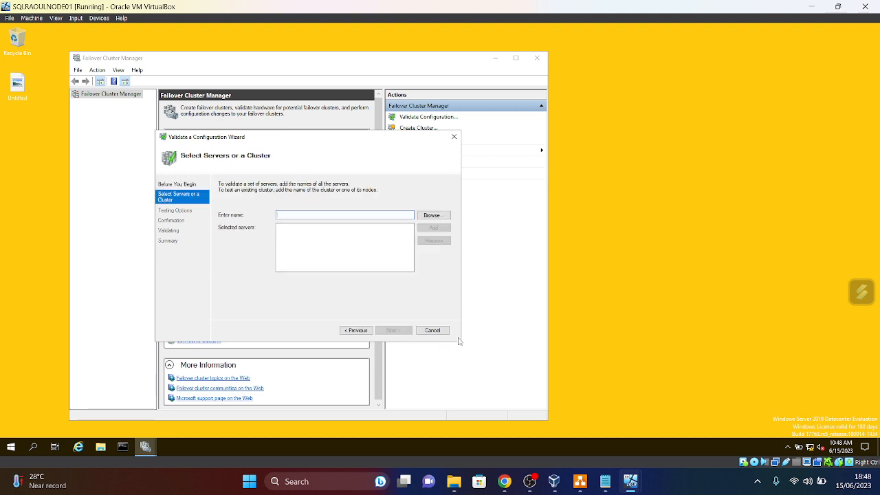
left_click(432, 215)
left_click(340, 176)
left_click(388, 166)
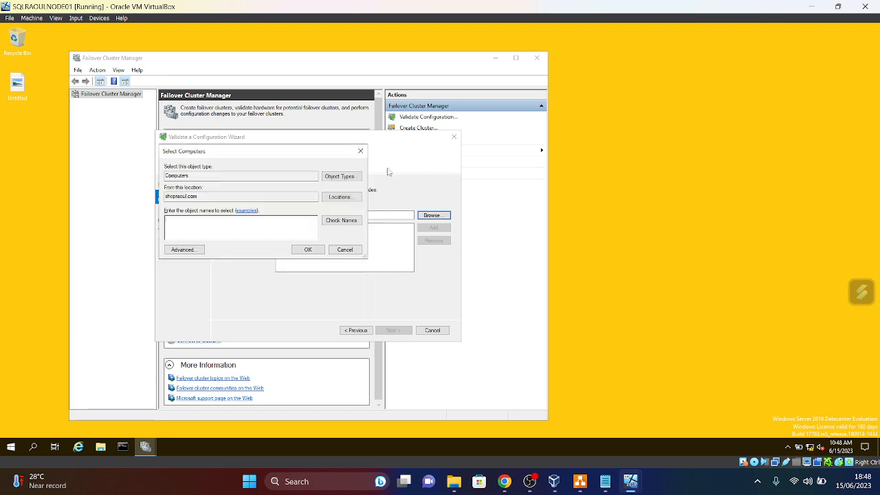
left_click(338, 200)
left_click(203, 211)
left_click(334, 283)
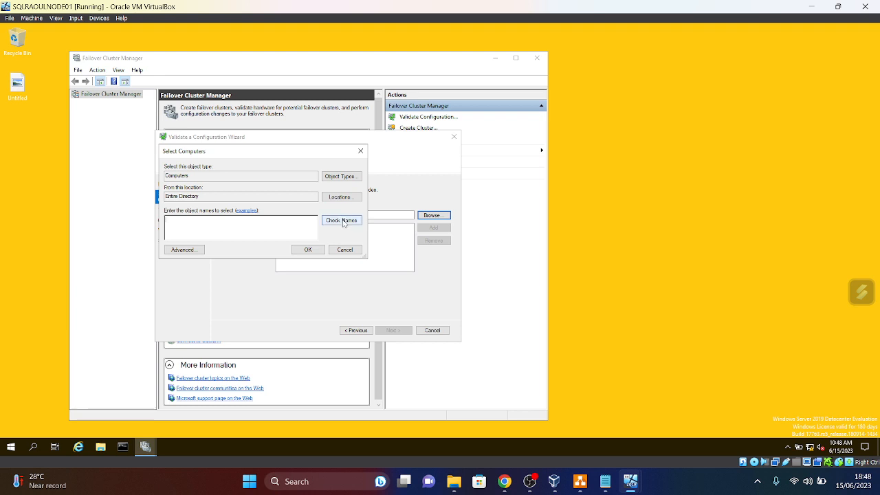
- Search for 'SQLRaoul' and select SQLRAOULNODE01 and SQLRAOULNODE02
type("SQLRaoul")
left_click(341, 220)
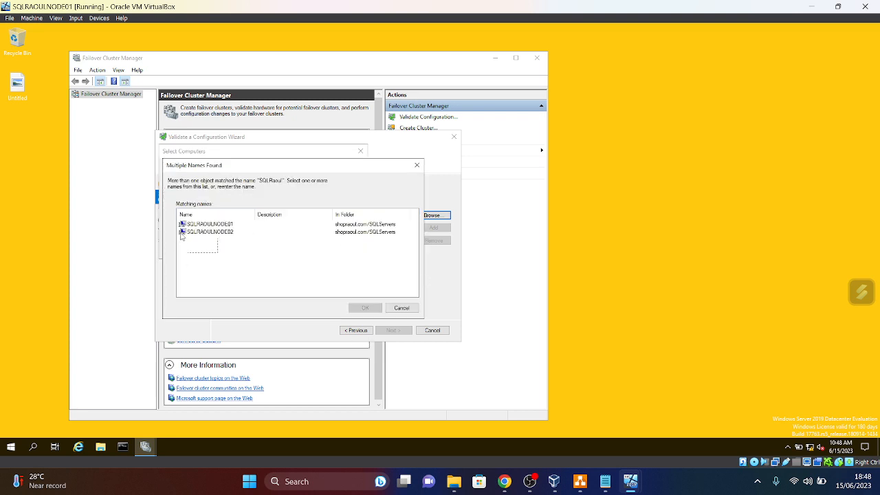
left_click_drag(183, 234, 183, 225)
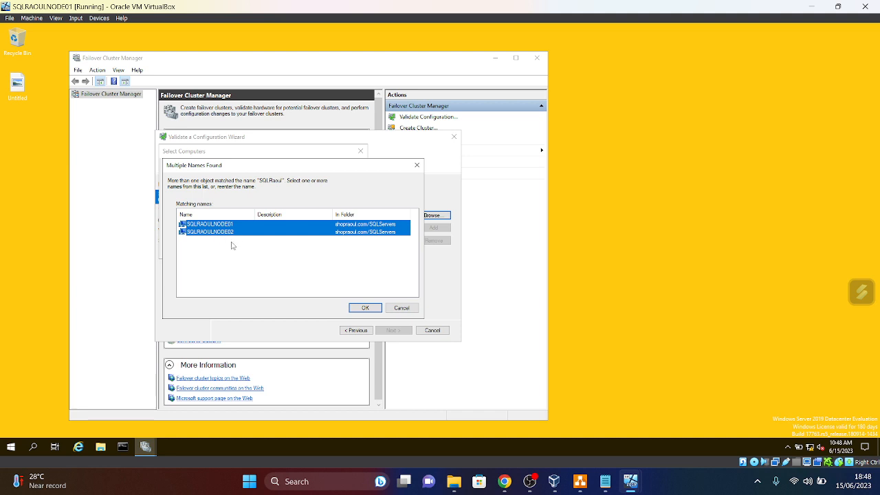
left_click(366, 308)
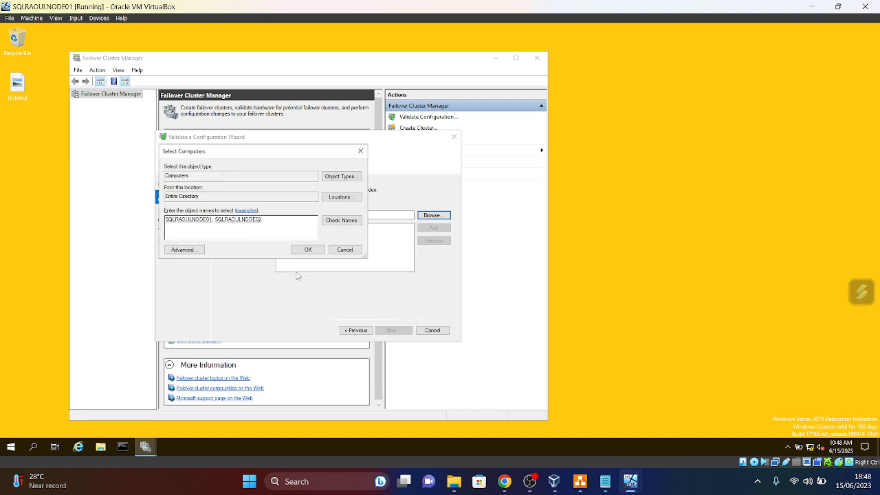
- Add both SQLRAOULNODE servers, keep Run all tests, and advance through Confirmation
left_click(308, 250)
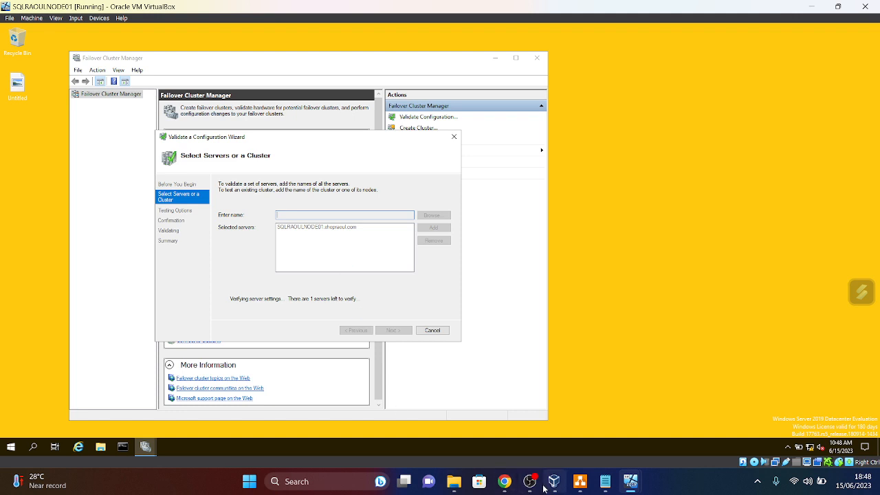
mouse_move(610, 489)
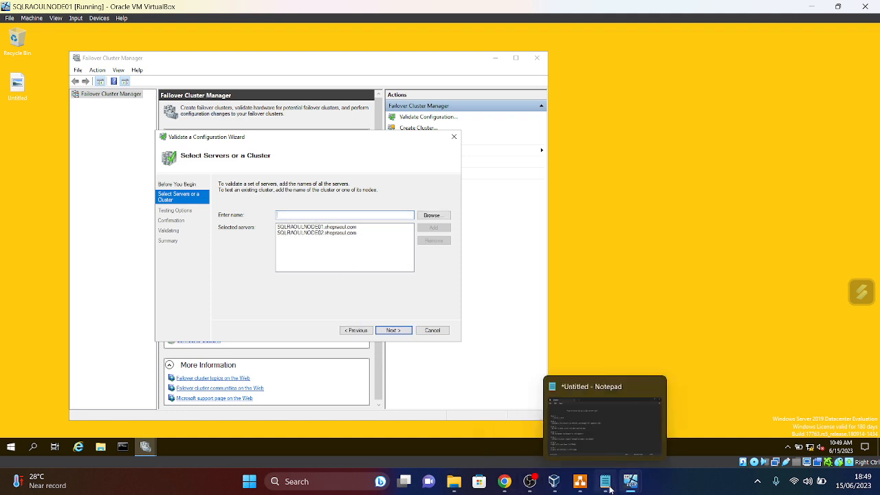
left_click(402, 333)
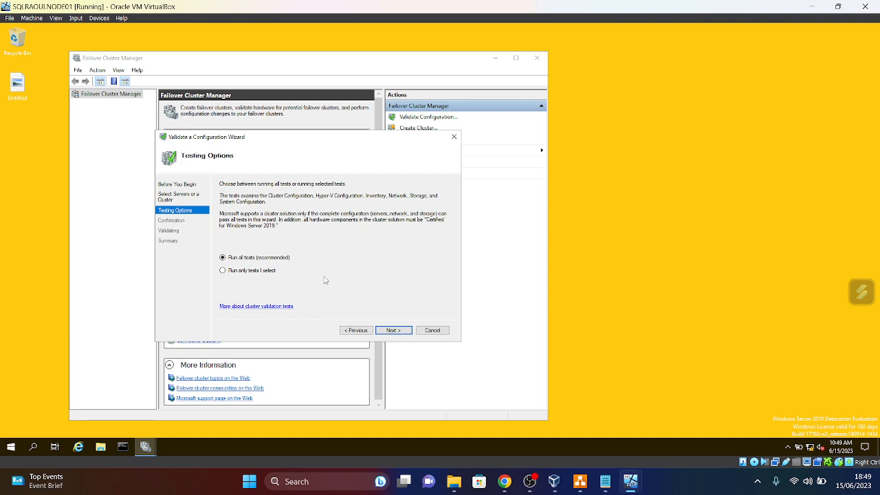
left_click(402, 333)
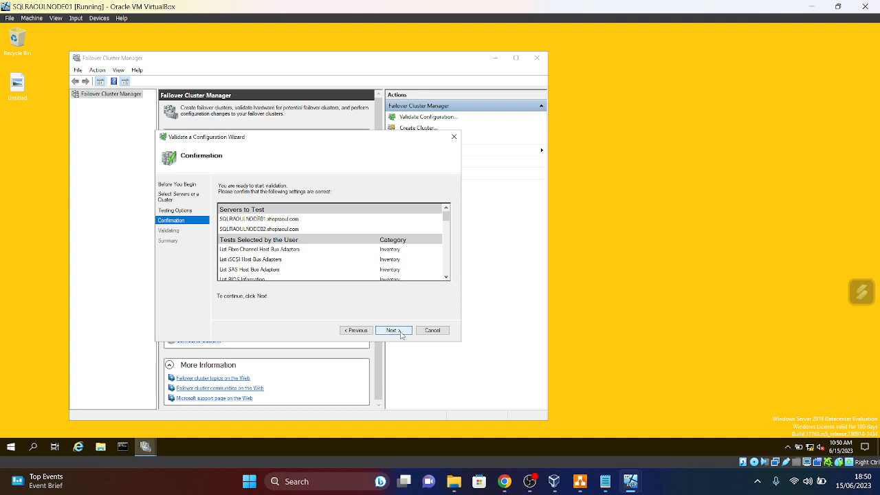
left_click(401, 334)
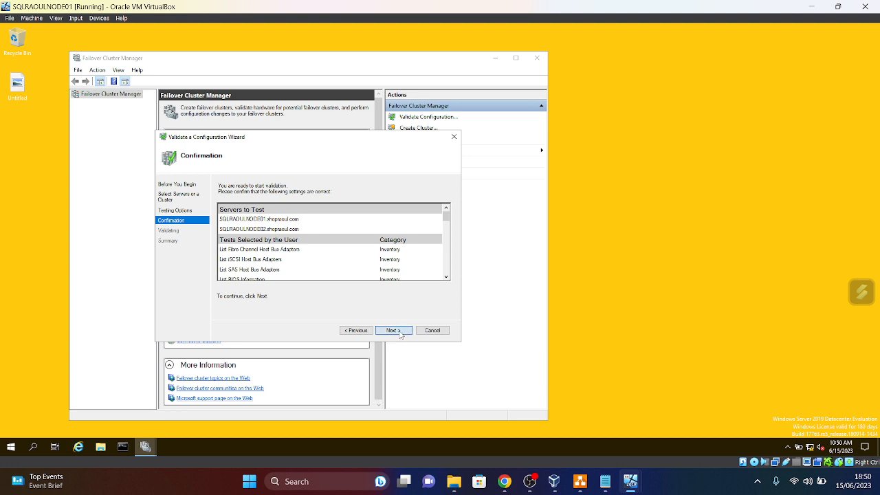
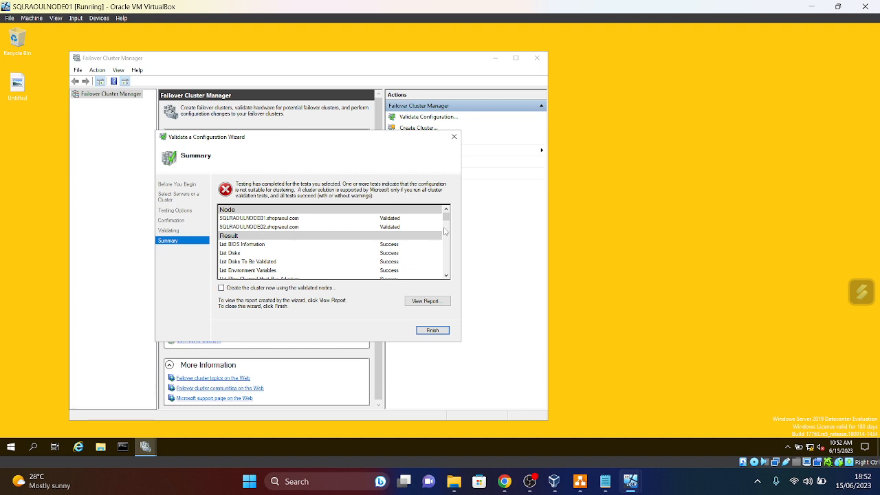
- Review the failed validation report, tick 'Create the cluster now using the validated nodes', and finish
left_click_drag(449, 218, 438, 257)
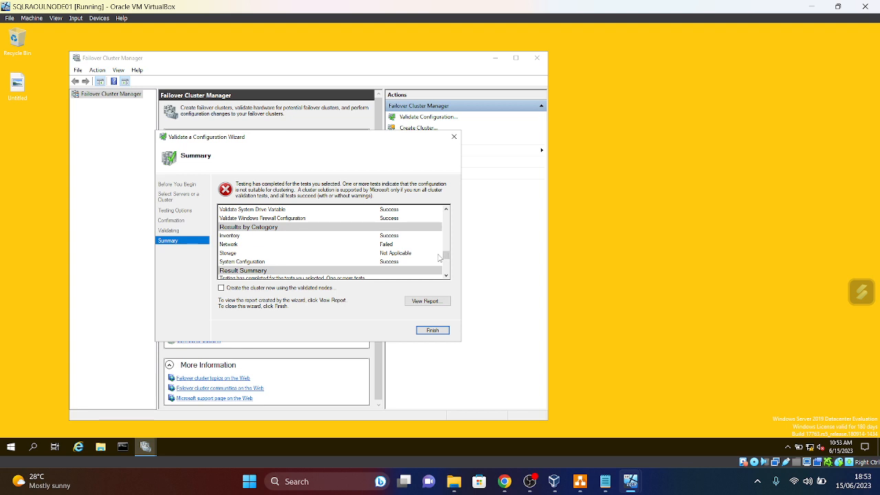
left_click_drag(447, 255, 438, 268)
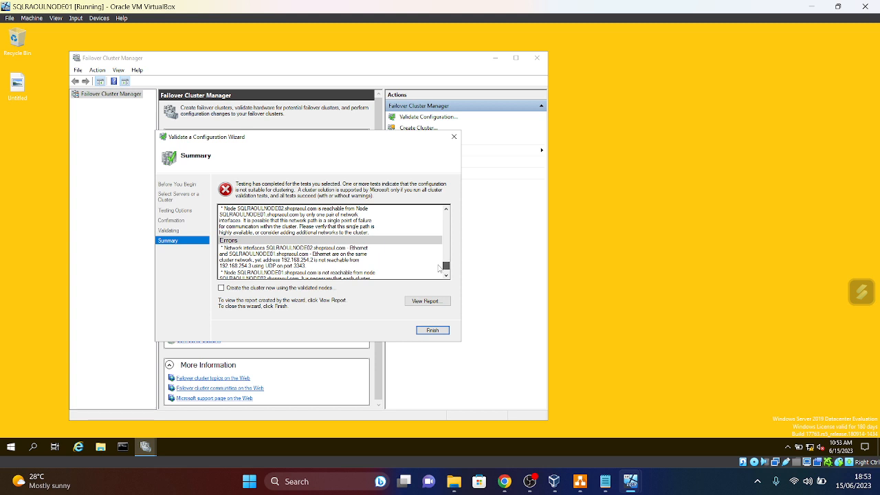
scroll(438, 268, "down", 2)
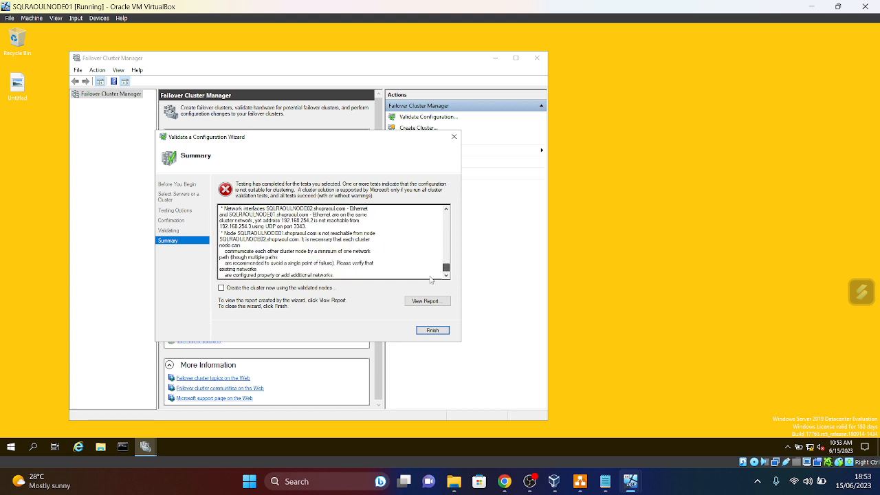
left_click(221, 288)
left_click(432, 330)
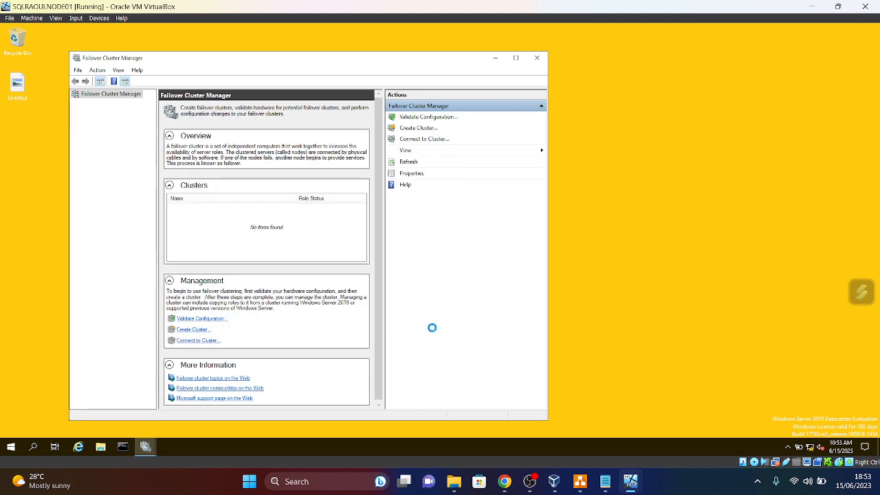
- Enter SQL-WFCSRAOUL as the new cluster's name
left_click(392, 330)
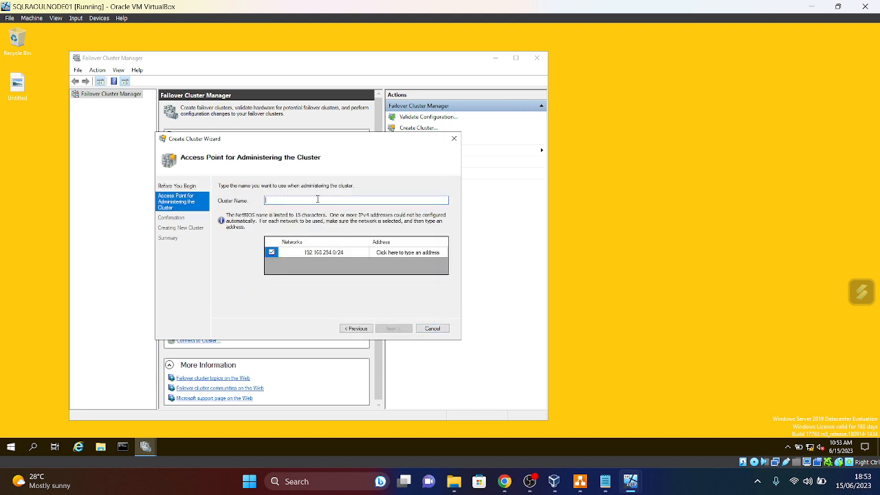
left_click(315, 200)
type("WFC")
key("BackSpace")
key("BackSpace")
key("BackSpace")
type("SQ")
type("L-WFCSRAOUL")
- Set the cluster address to 192.168.254.4 on the 192.168.254.0/24 network and continue
left_click(419, 254)
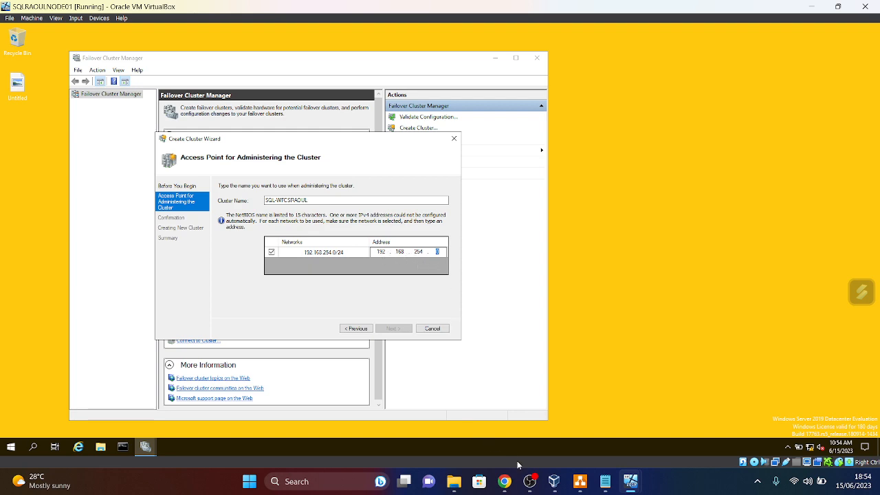
left_click(582, 484)
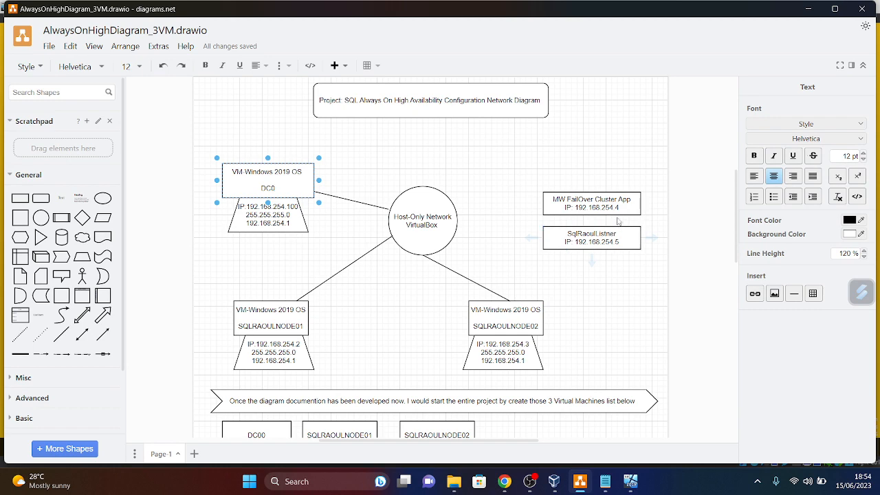
left_click(815, 8)
left_click(442, 252)
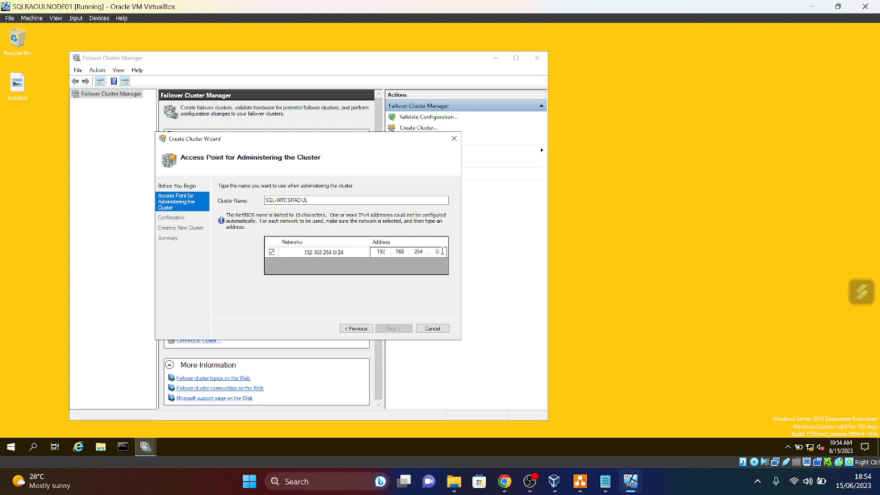
key("BackSpace")
type("4")
left_click(578, 483)
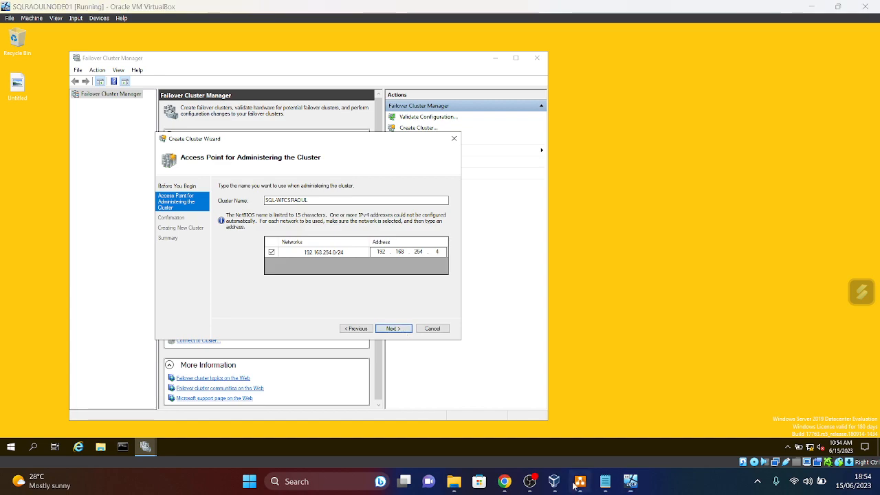
left_click(577, 483)
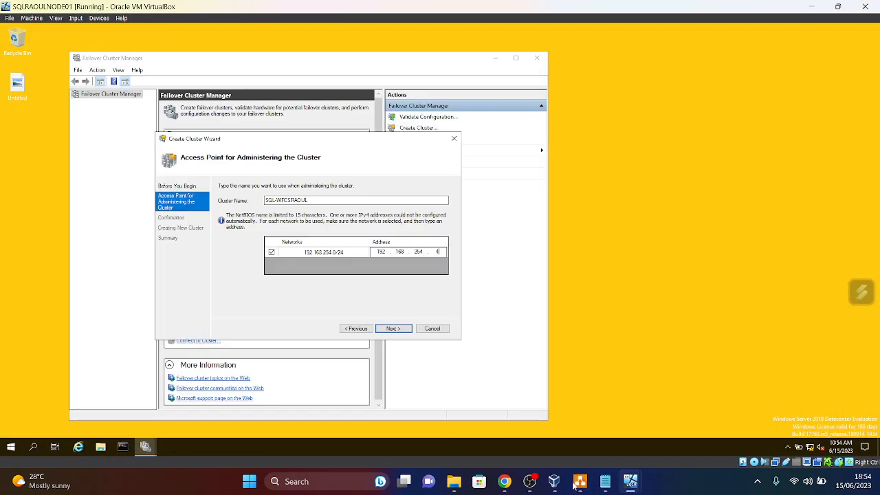
left_click(577, 484)
left_click(578, 483)
left_click(398, 334)
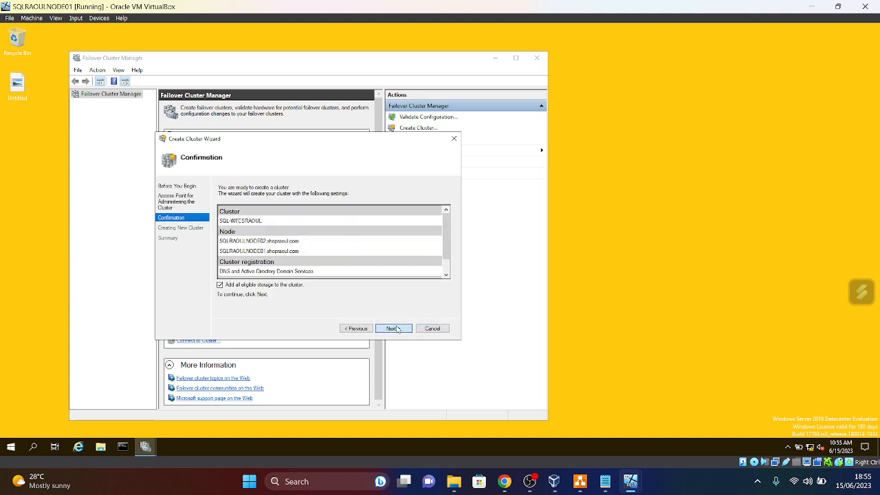
- Confirm creation of cluster SQL-WFCSRAOUL and close the wizard once it completes
left_click(393, 329)
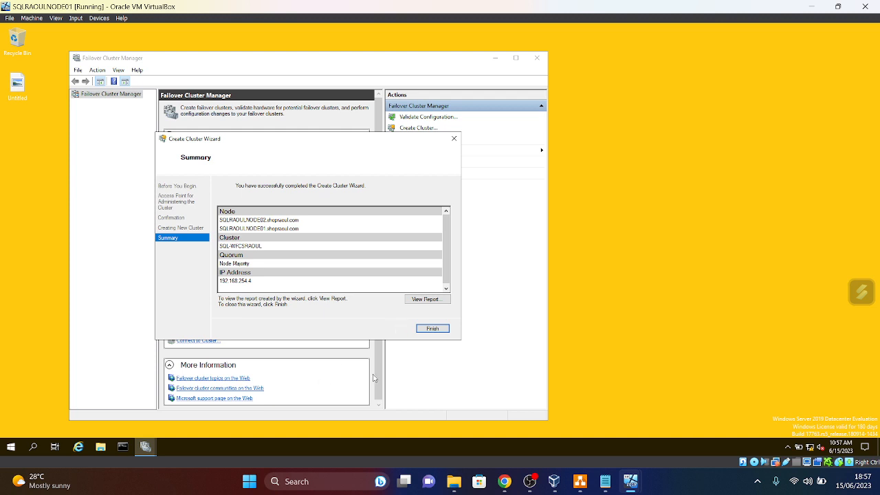
left_click(433, 329)
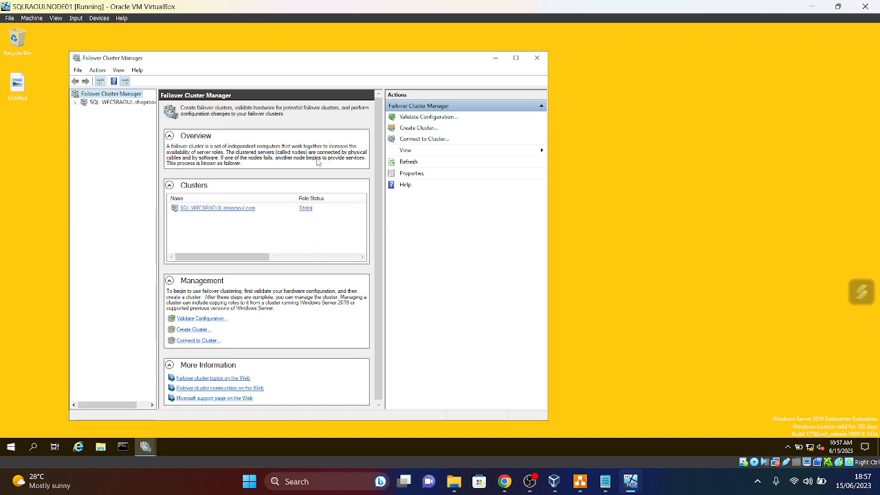
- Expand SQL-WFCSRAOUL in the tree and show its Nodes list, with both nodes Up
left_click(122, 103)
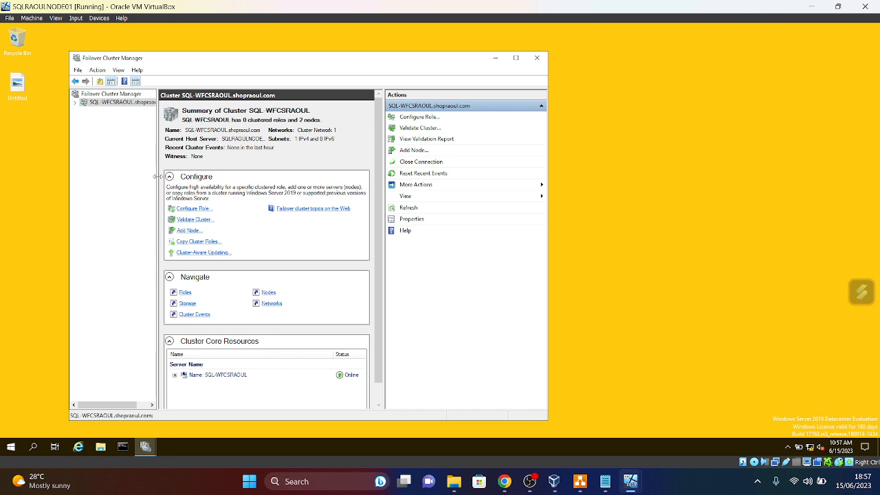
left_click_drag(155, 176, 197, 176)
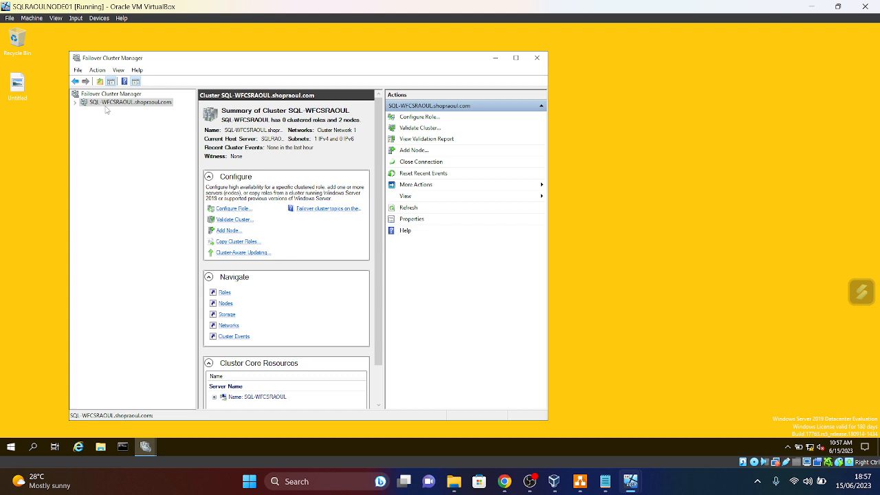
left_click(77, 104)
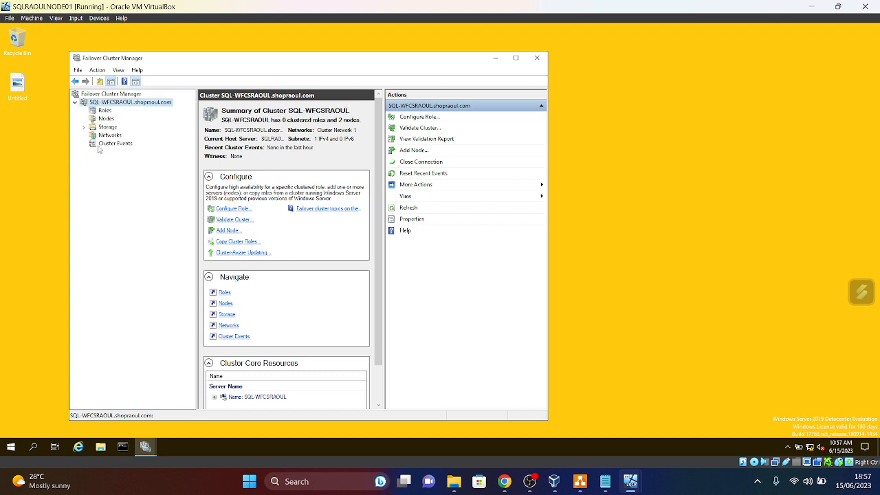
left_click(104, 111)
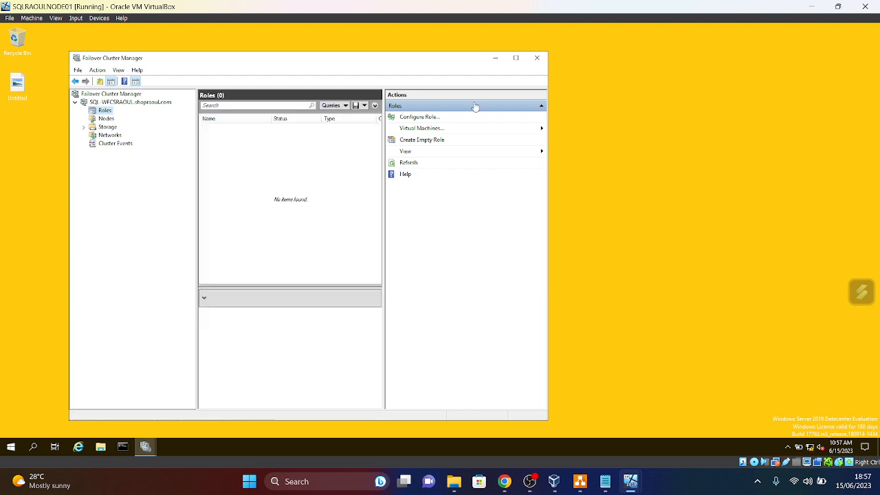
left_click(105, 118)
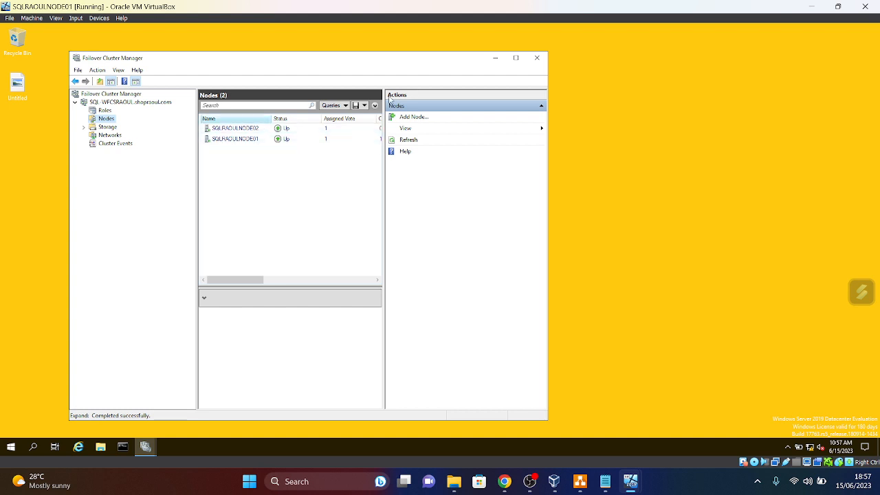
left_click(516, 58)
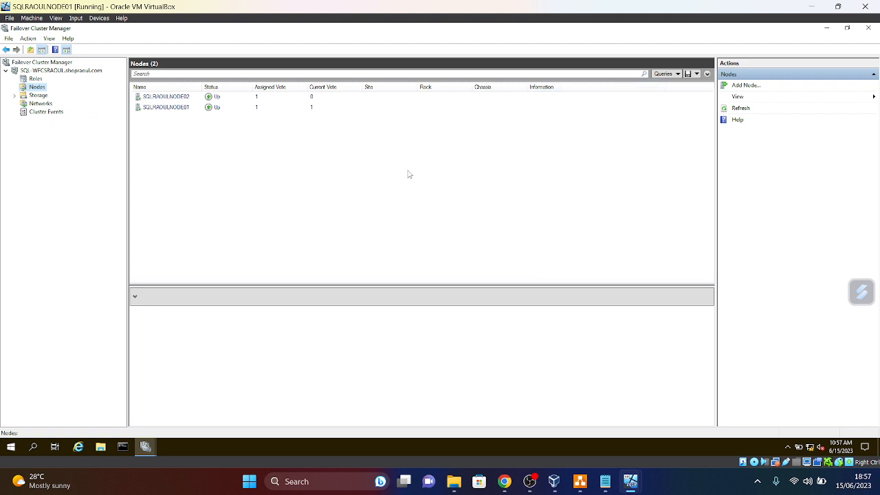
left_click(852, 31)
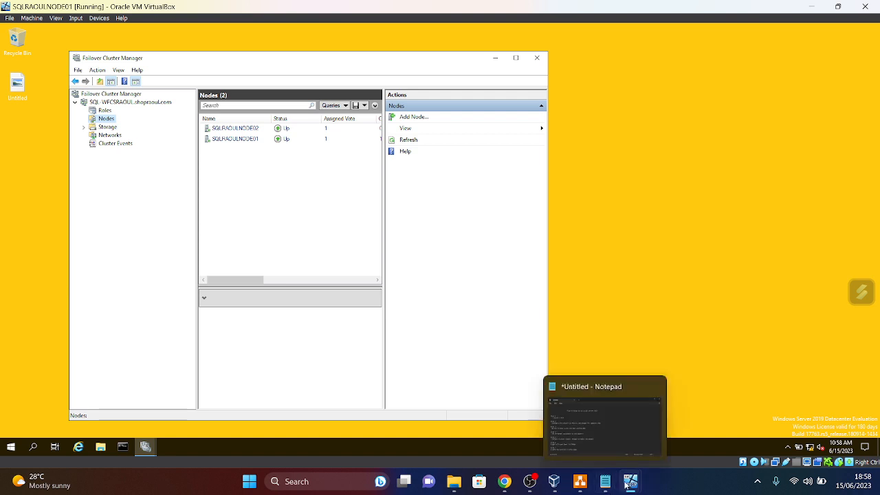
mouse_move(625, 485)
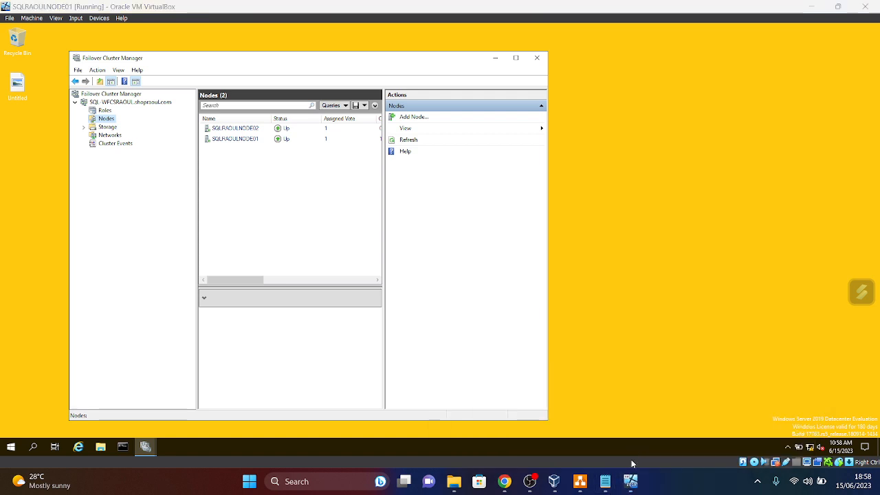
- Unlock the SQLRAOULNODE02 machine with Ctrl-Alt-Del and the account password
left_click(627, 449)
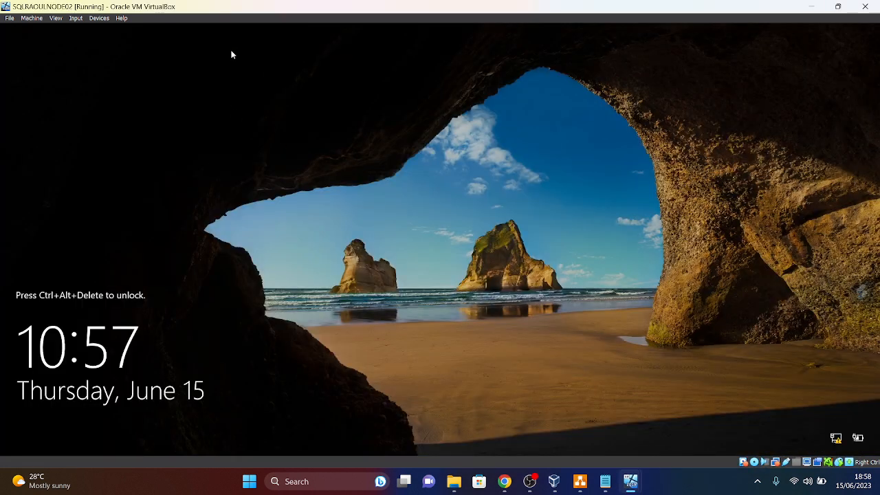
left_click(75, 18)
mouse_move(112, 29)
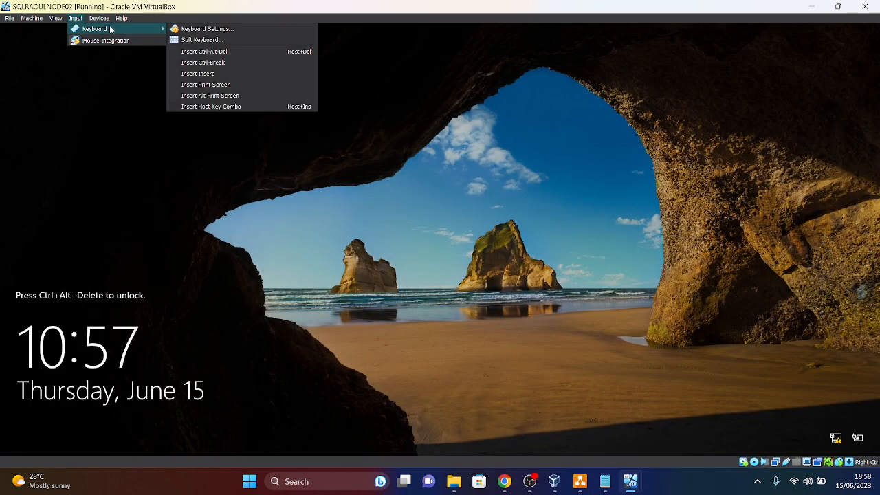
left_click(201, 52)
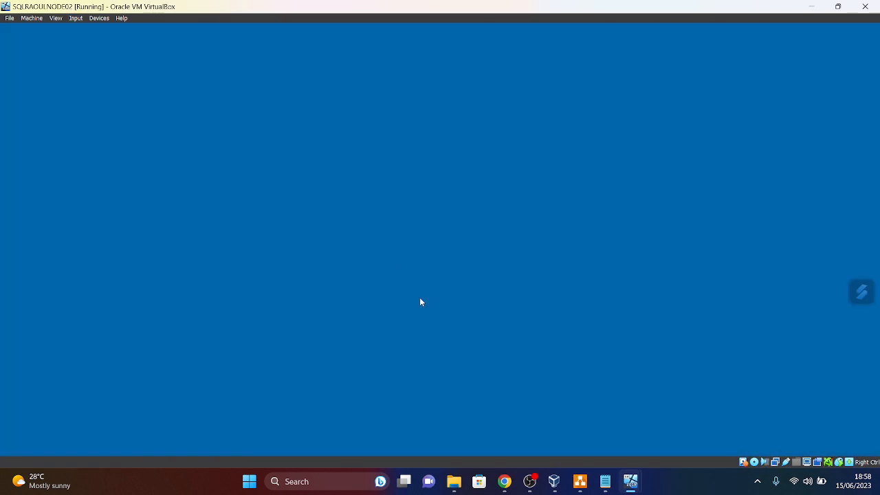
type("*********")
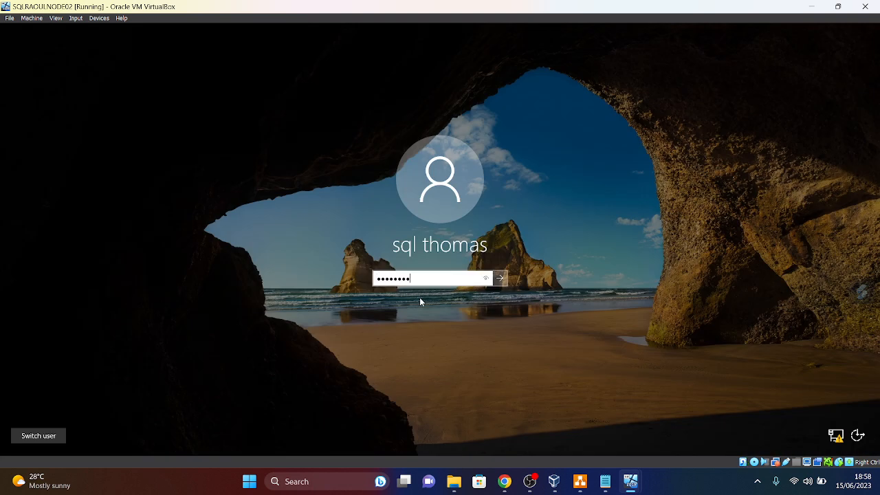
key("Return")
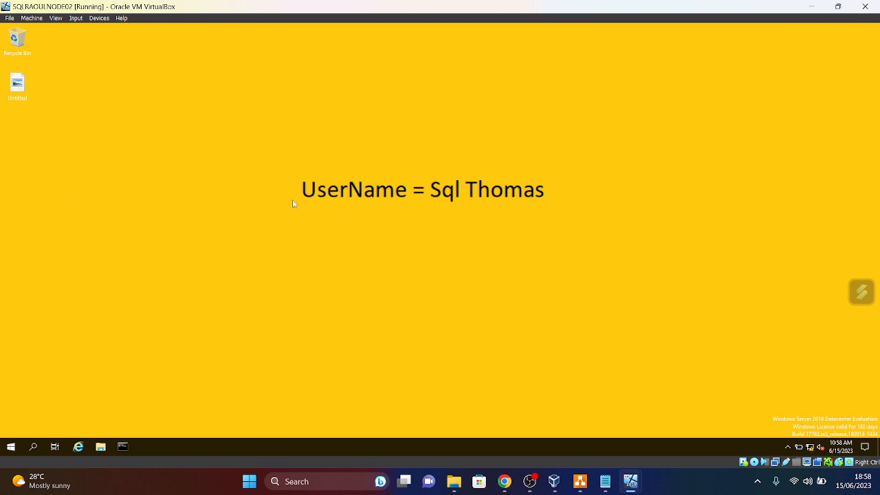
- Pin Failover Cluster Manager to the NODE02 taskbar
left_click(11, 447)
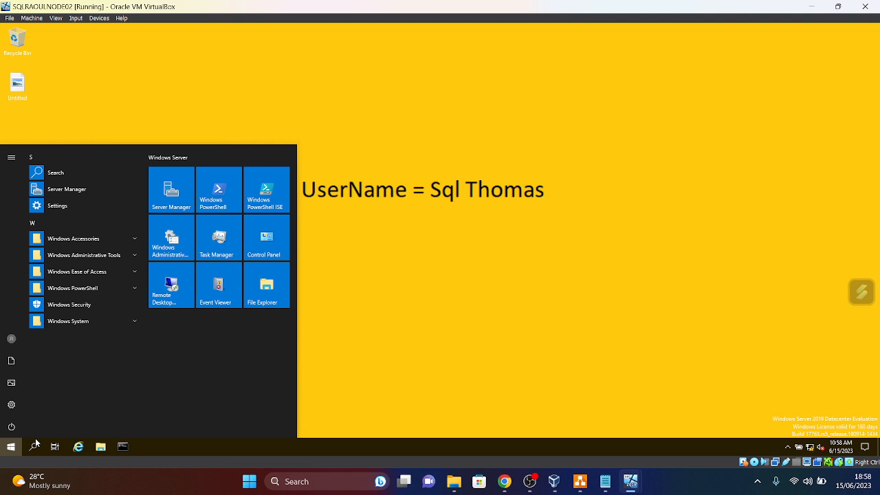
left_click(34, 445)
type("FAIl")
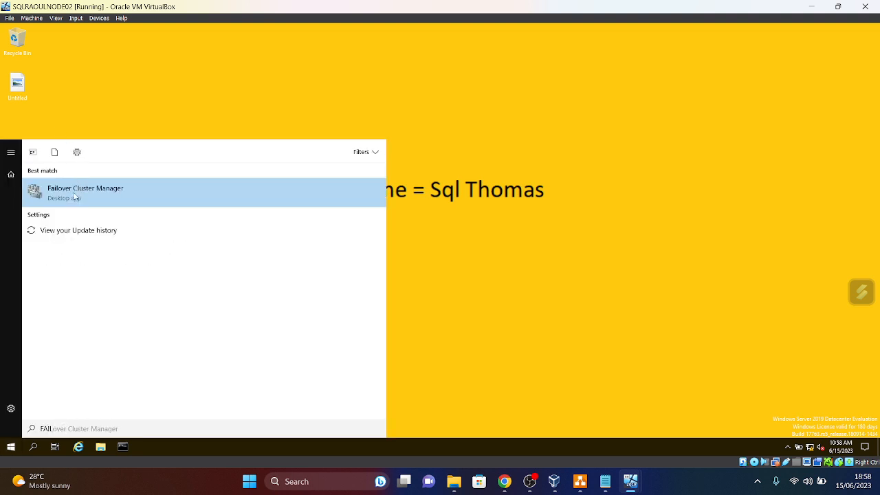
right_click(75, 197)
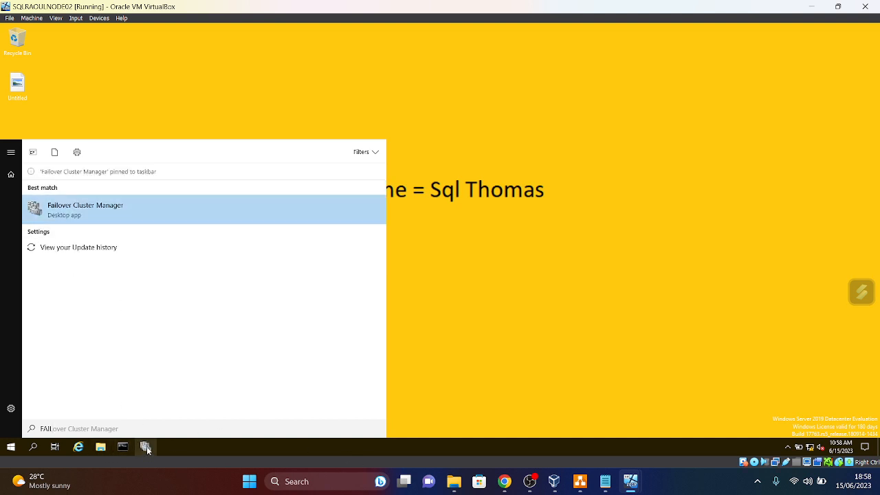
left_click(147, 447)
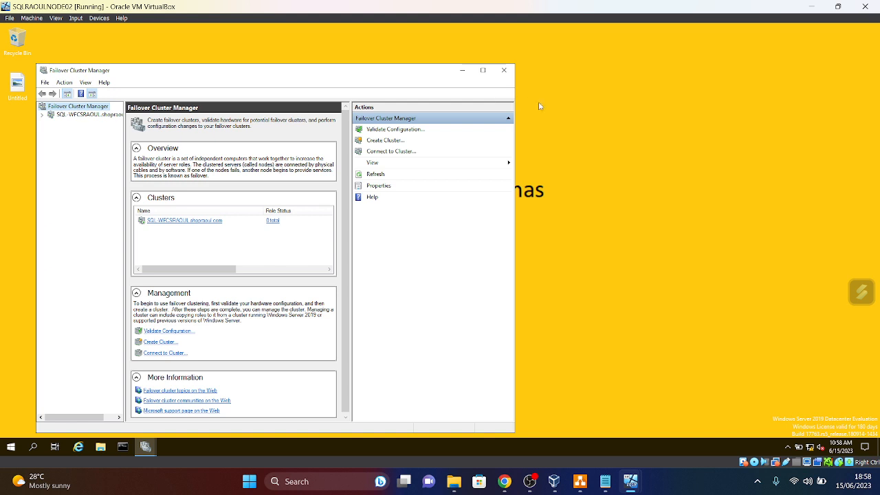
- Close Failover Cluster Manager after dismissing the open-dialog error
left_click(504, 72)
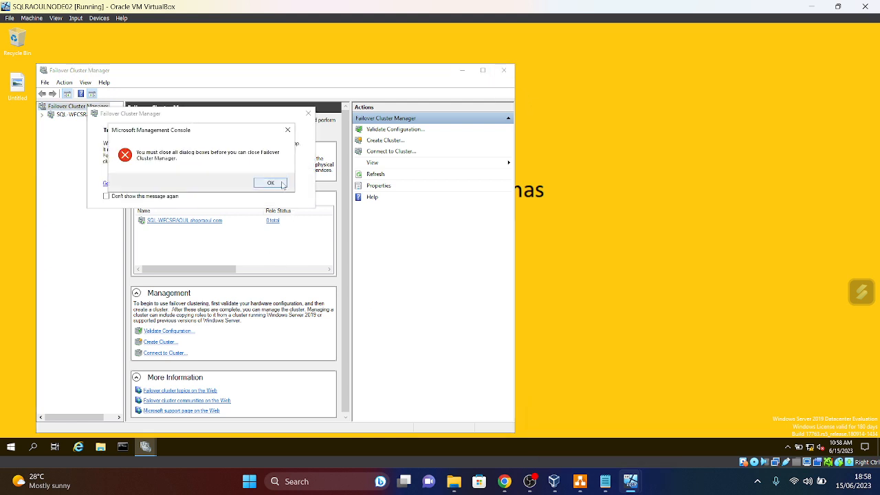
left_click(281, 185)
left_click(308, 113)
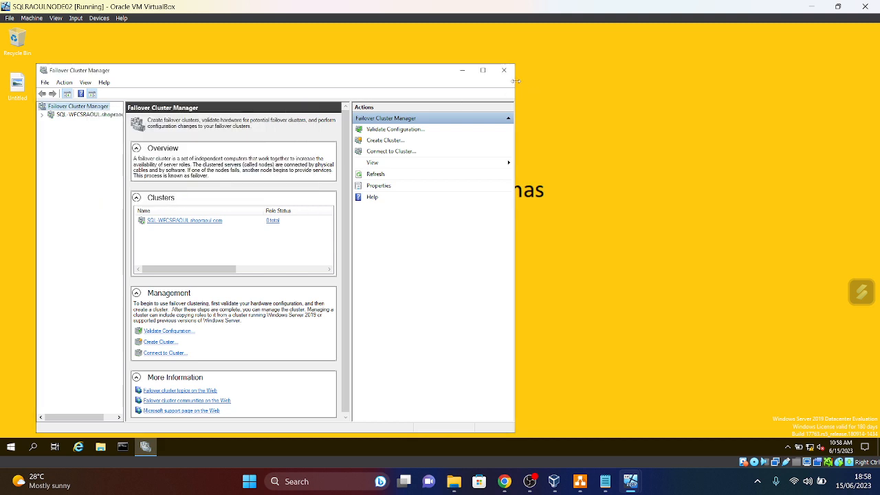
left_click(504, 70)
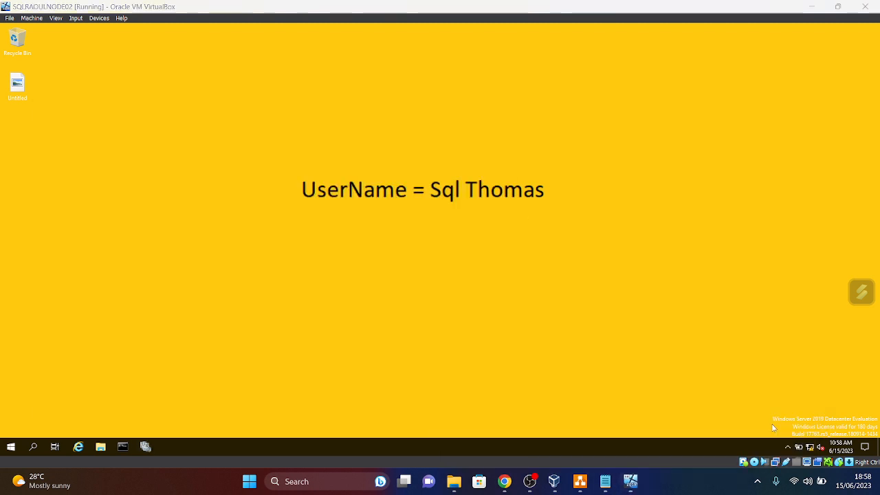
- Switch to DC0, send Ctrl-Alt-Del, and sign in with the Administrator password
mouse_move(630, 481)
left_click(748, 413)
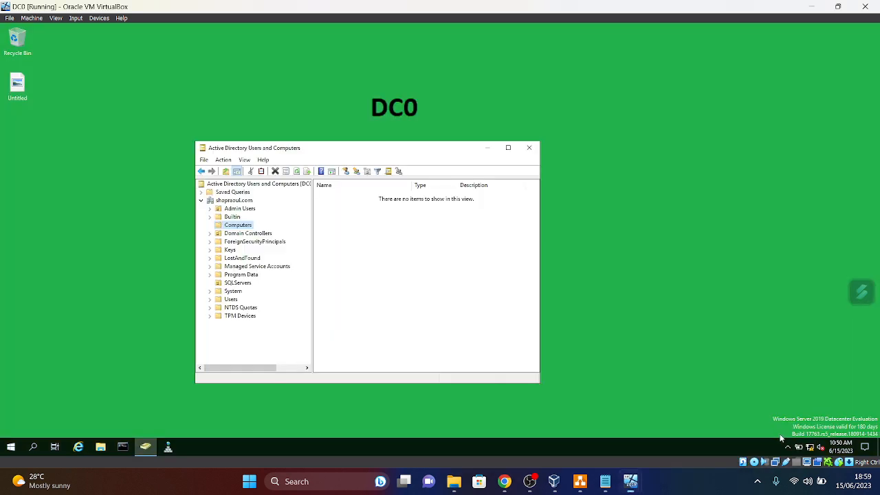
left_click(76, 17)
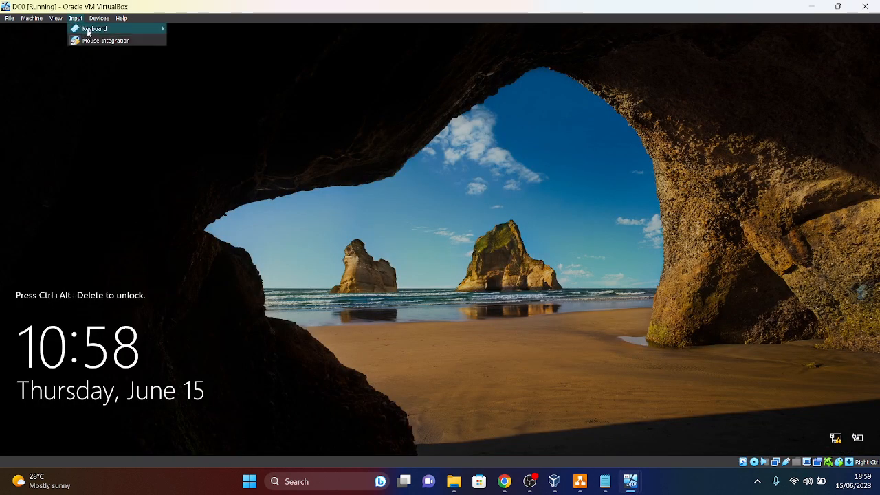
mouse_move(86, 28)
left_click(219, 54)
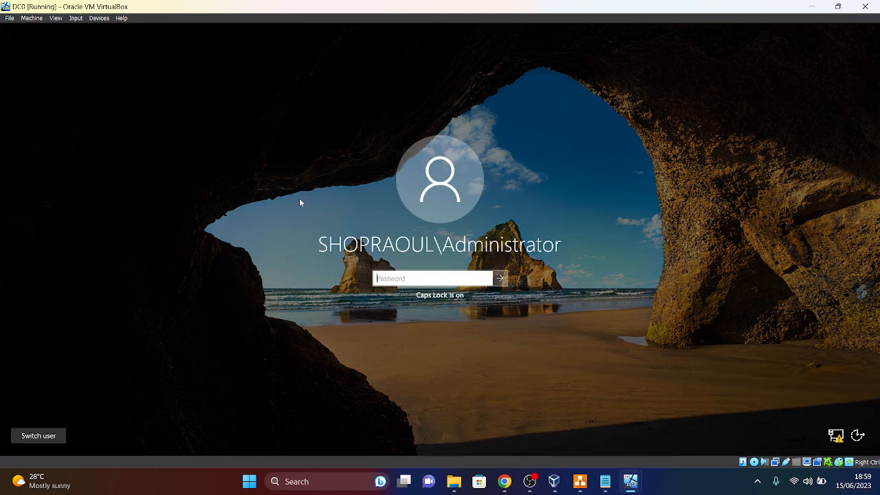
type("*********")
key("Return")
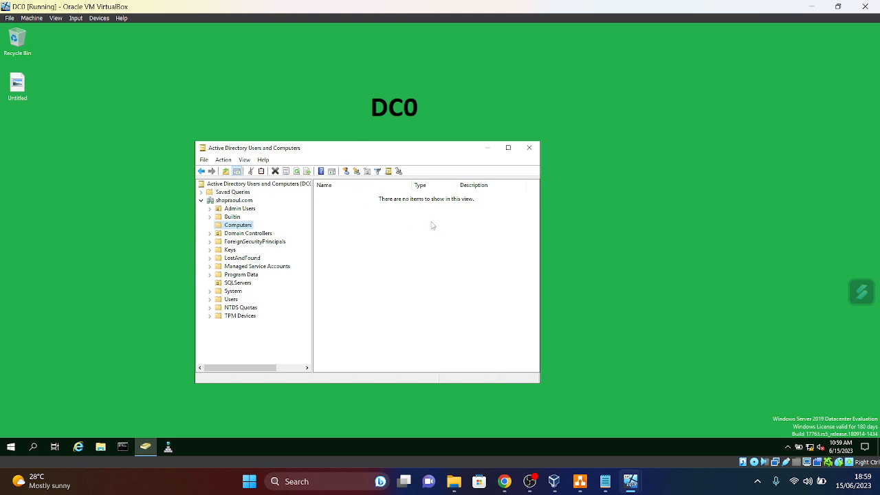
- Refresh the SQL Servers OU and open Properties of the SQL-WFCSRAOUL computer account
left_click_drag(358, 152, 298, 81)
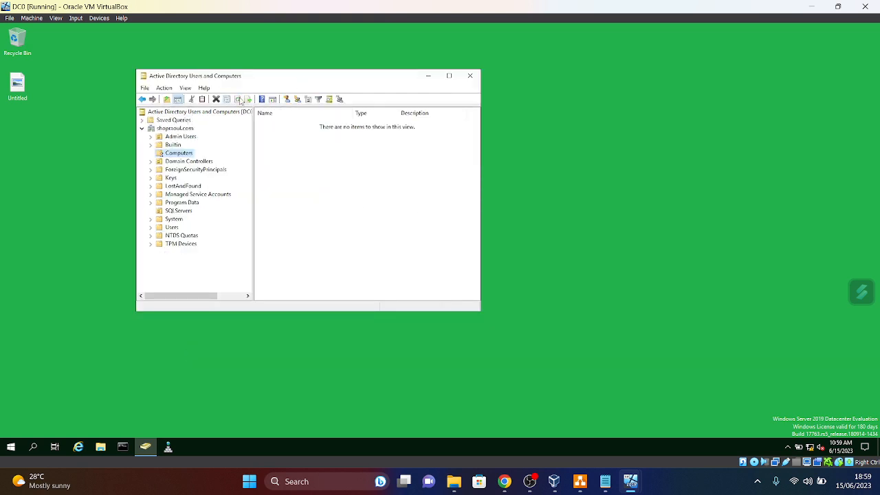
left_click(178, 212)
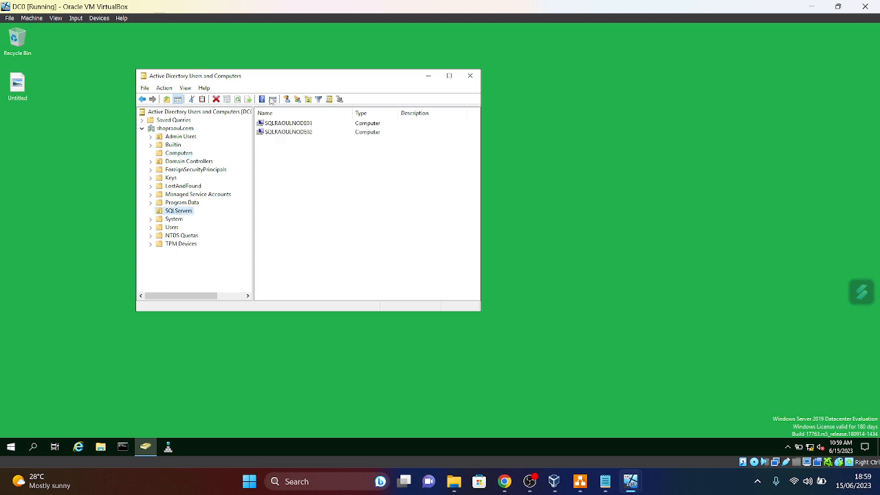
left_click(237, 99)
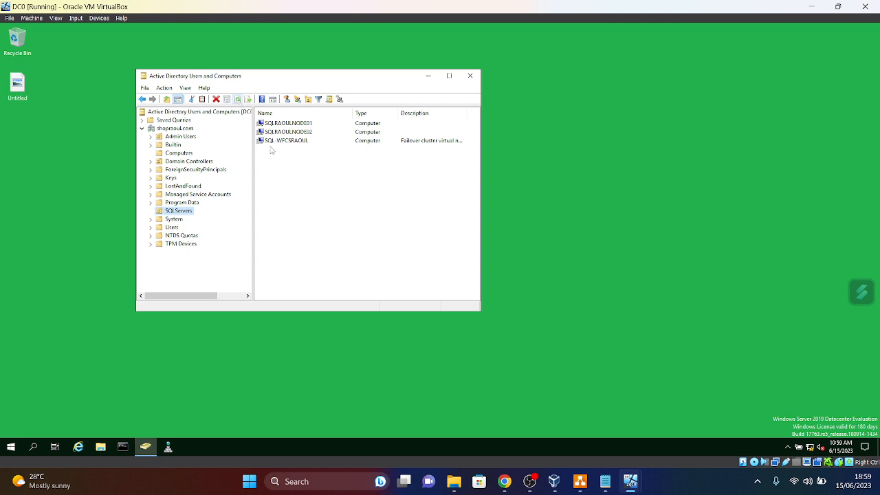
left_click(448, 77)
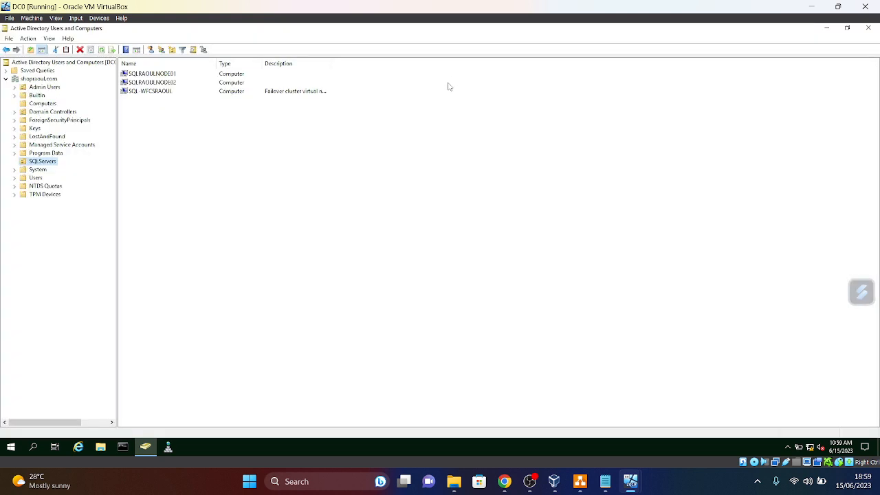
left_click(159, 94)
right_click(159, 93)
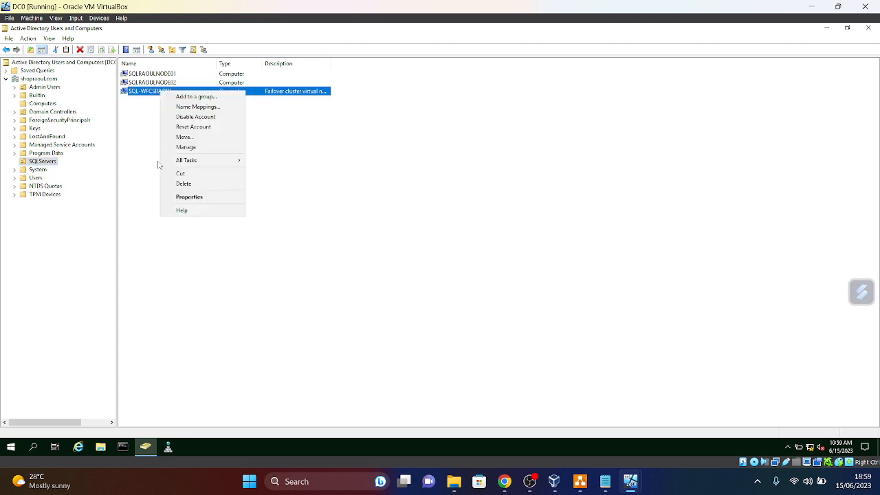
left_click(187, 198)
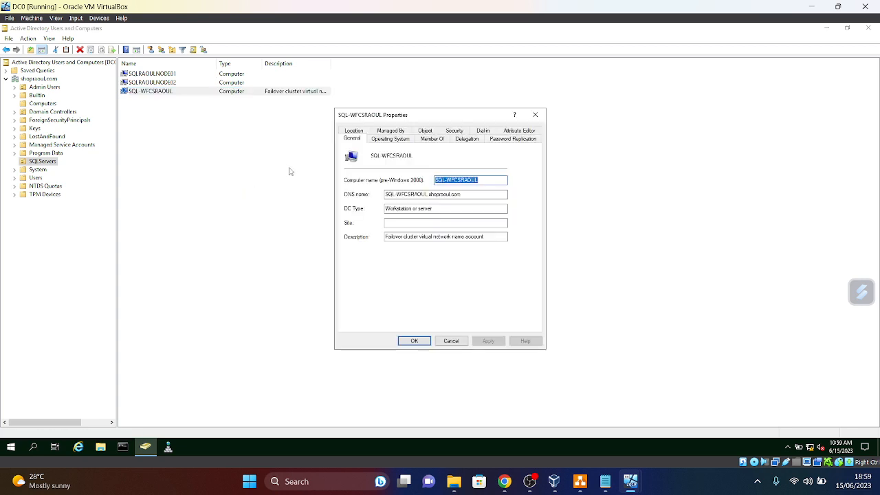
- Add Domain Admins, searched in Entire Directory, to SQL-WFCSRAOUL's Member Of list and apply
left_click(433, 140)
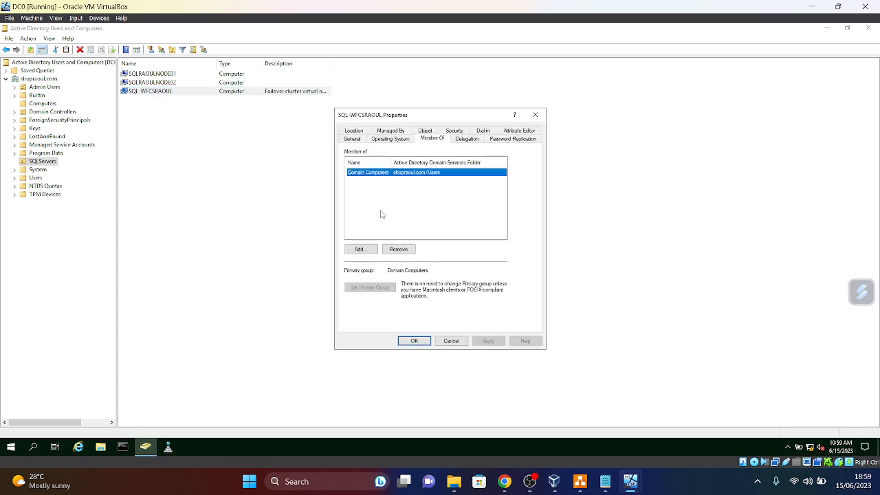
left_click(371, 252)
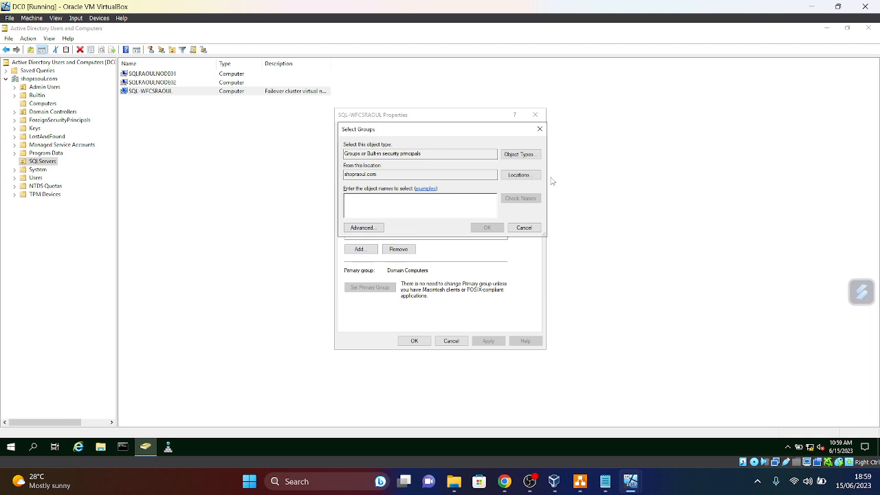
left_click(520, 174)
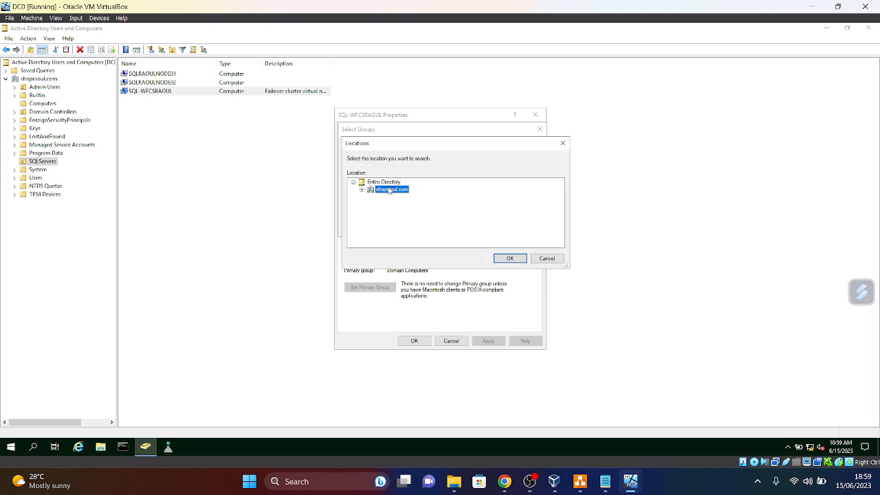
left_click(385, 183)
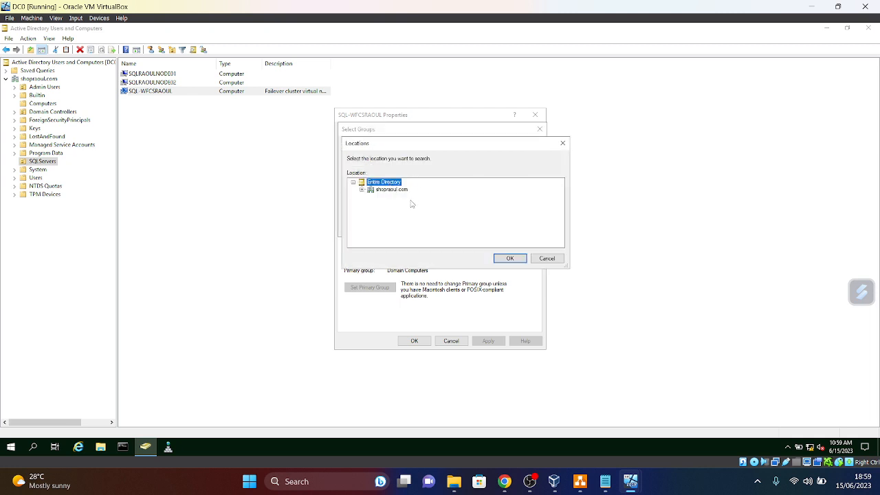
left_click(510, 259)
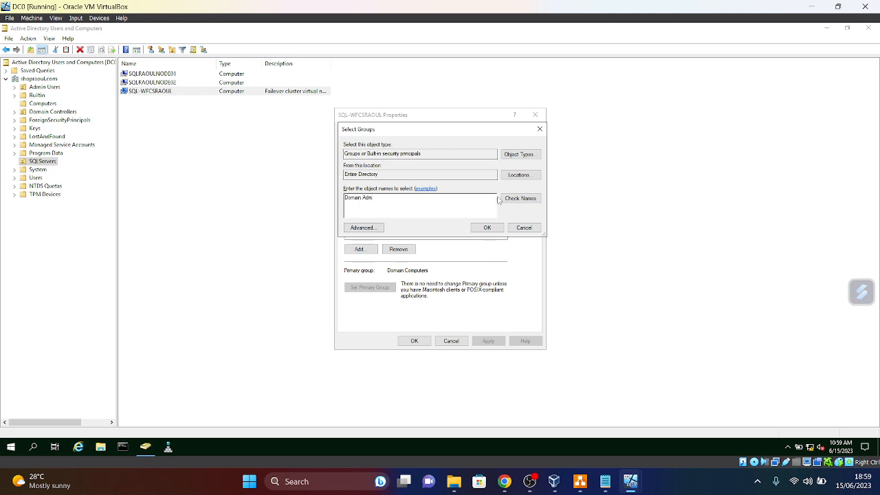
left_click(519, 201)
left_click(485, 227)
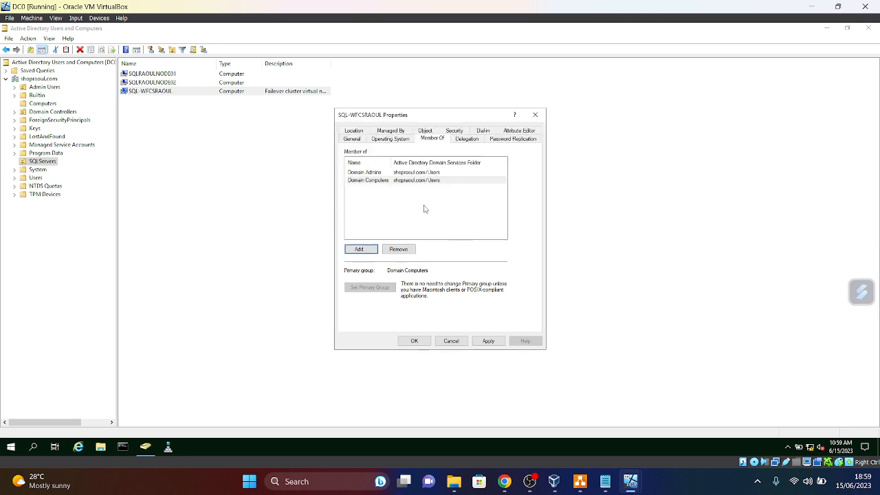
left_click(483, 342)
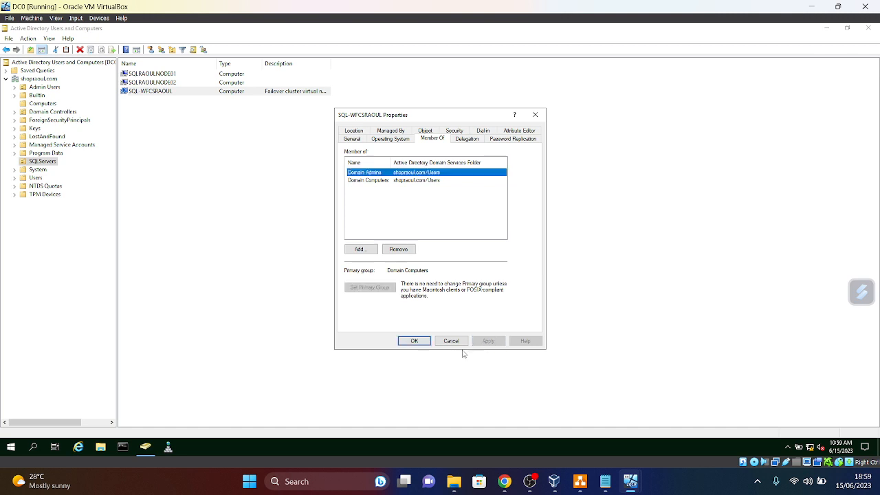
left_click(412, 342)
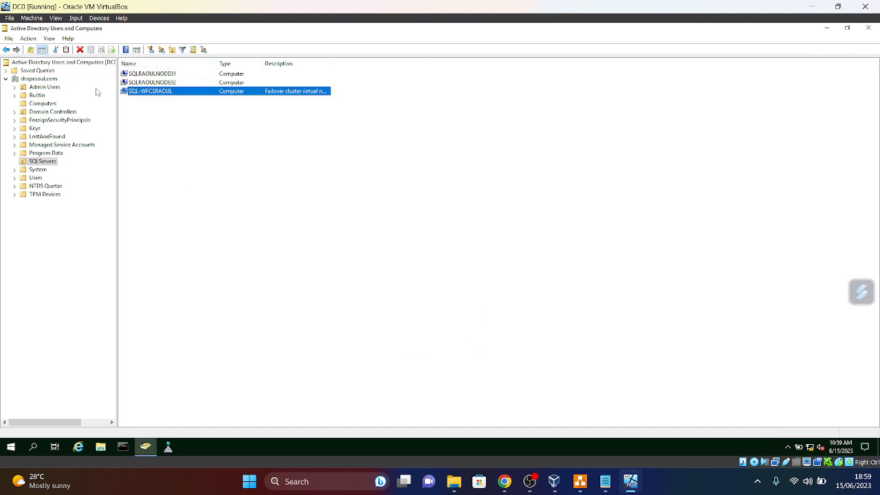
left_click(101, 112)
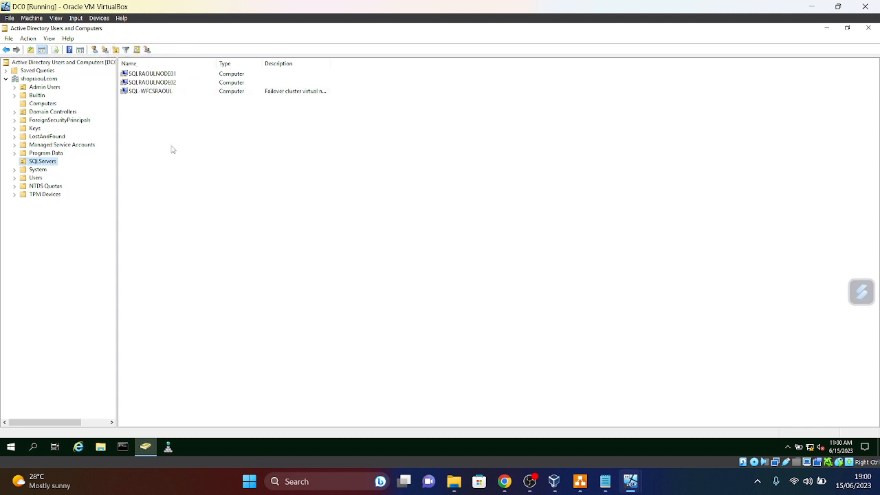
- On the Computers container's Security tab, search Computers across the Entire Directory for a new entry
left_click(37, 105)
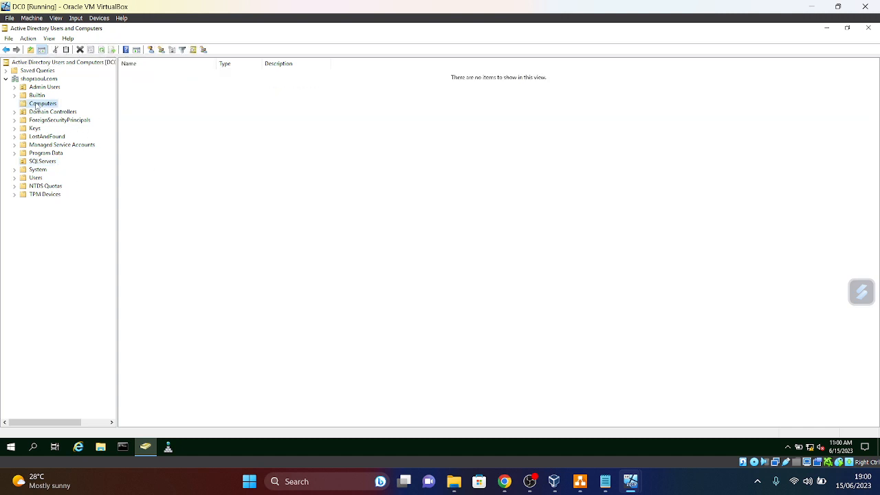
right_click(36, 107)
left_click(65, 190)
left_click(392, 131)
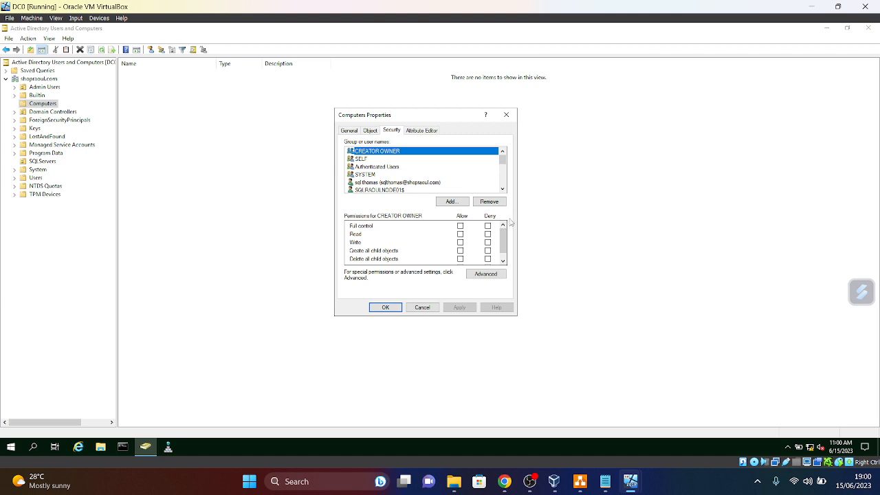
left_click(452, 201)
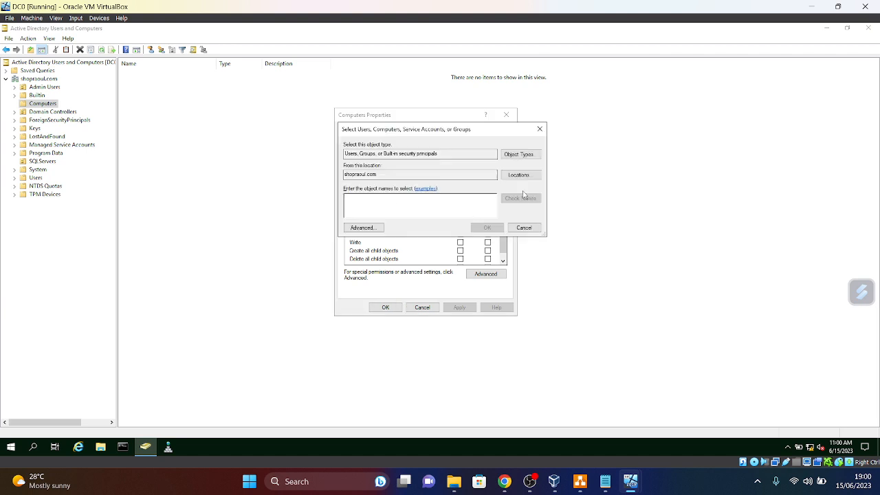
left_click(522, 155)
left_click(353, 198)
left_click(509, 258)
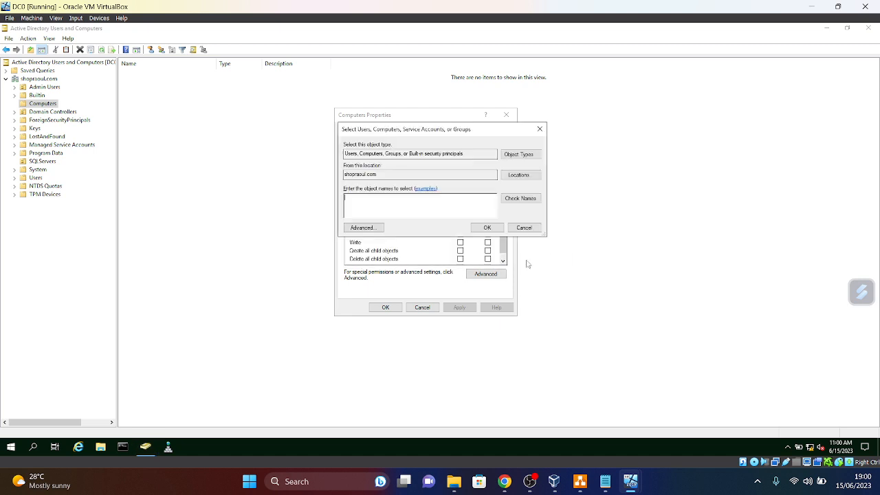
left_click(526, 175)
key("Up")
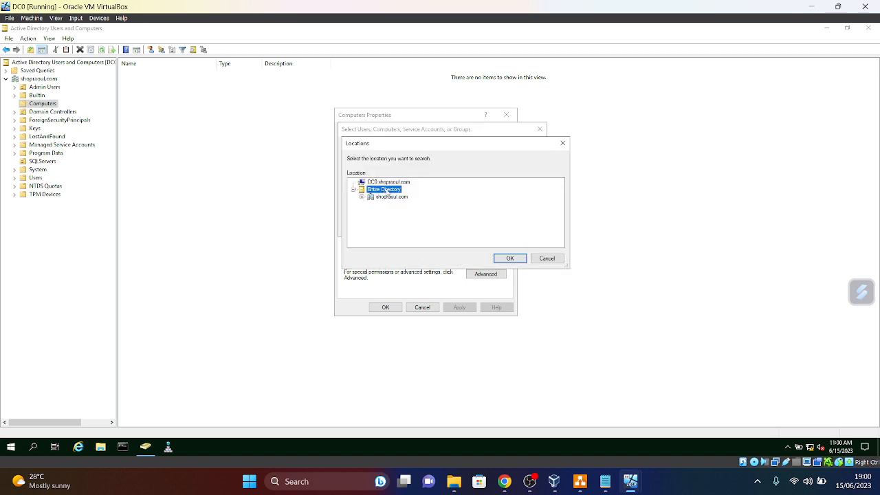
left_click(510, 258)
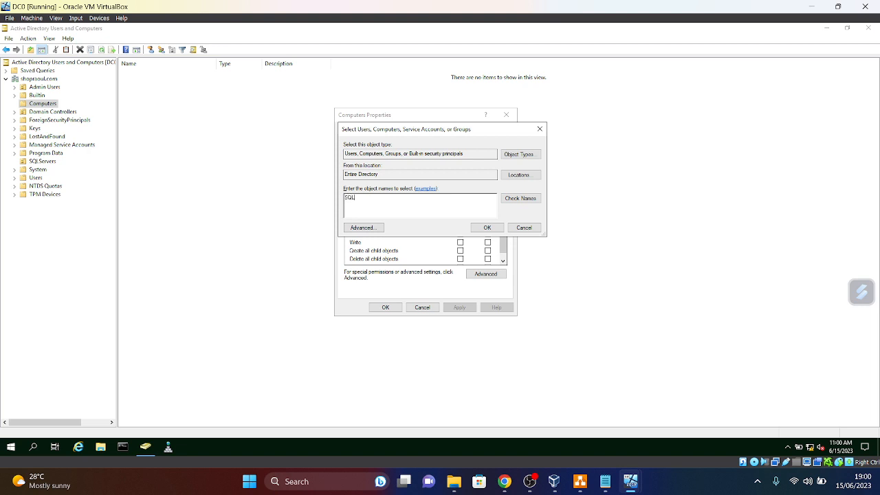
- Grant SQL-WFCSRAOUL Full control Allow on Computers, then close Active Directory Users and Computers
left_click(521, 199)
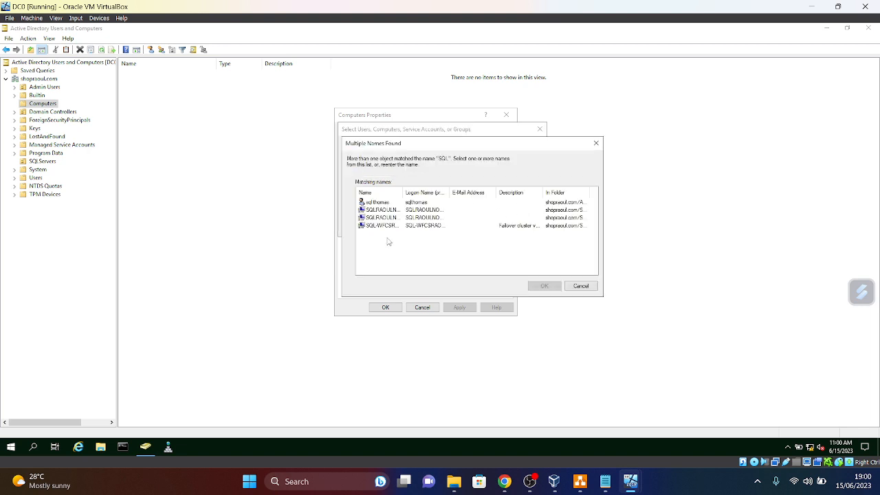
left_click_drag(404, 192, 456, 193)
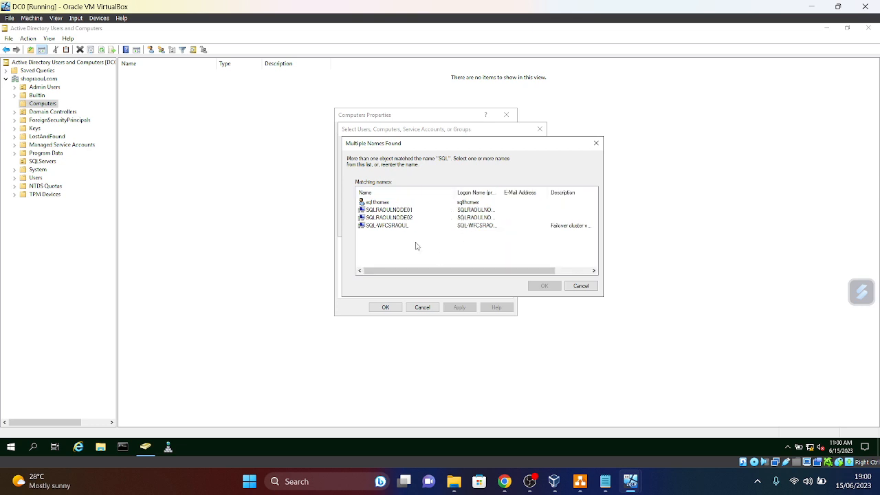
left_click(386, 227)
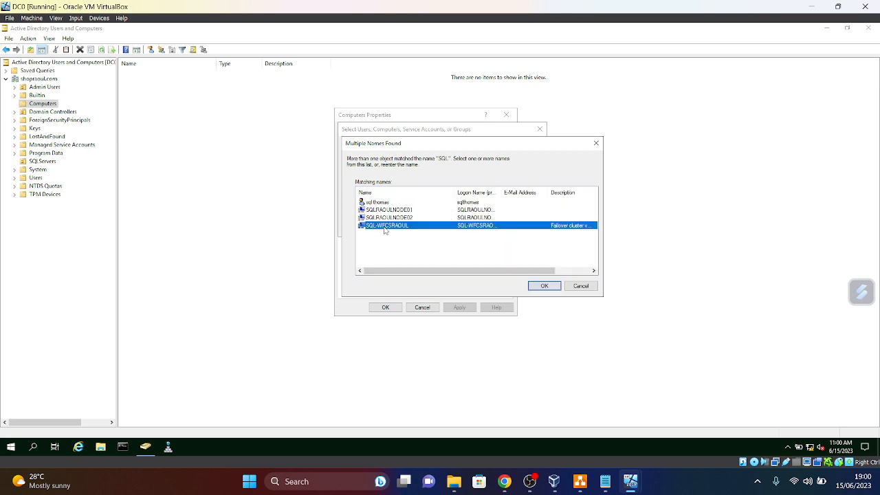
left_click(545, 286)
left_click(486, 227)
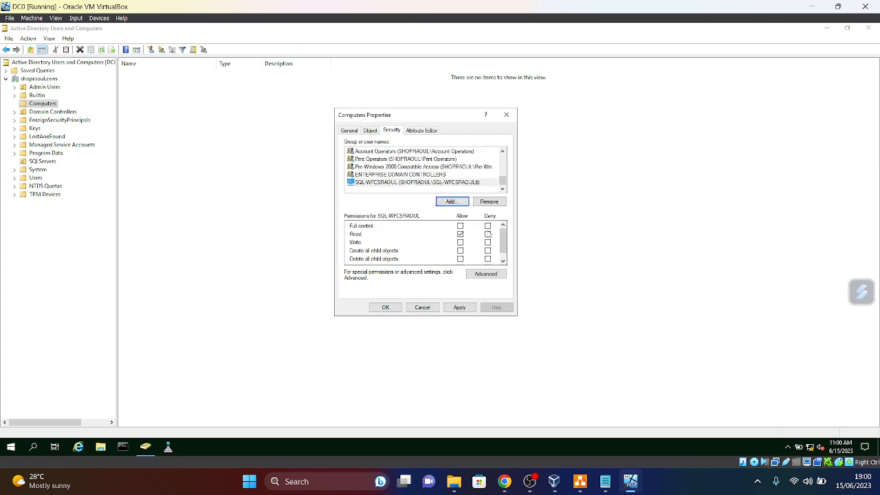
left_click(460, 225)
left_click(460, 307)
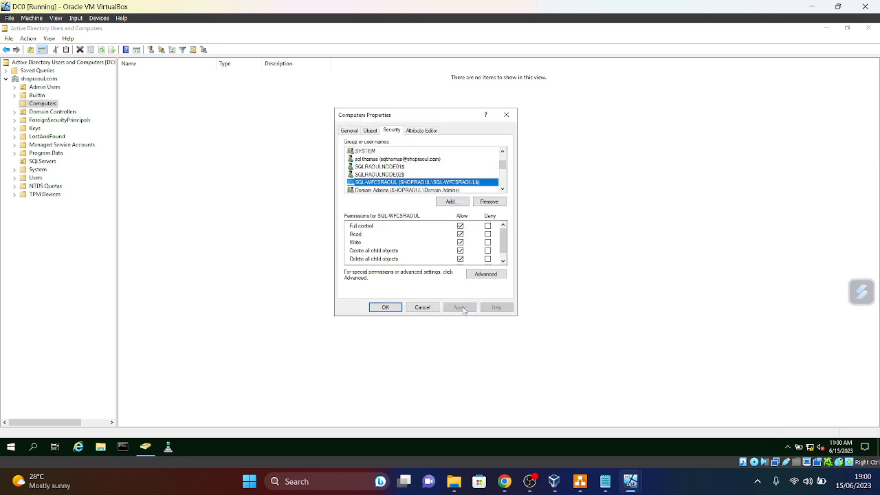
left_click(385, 307)
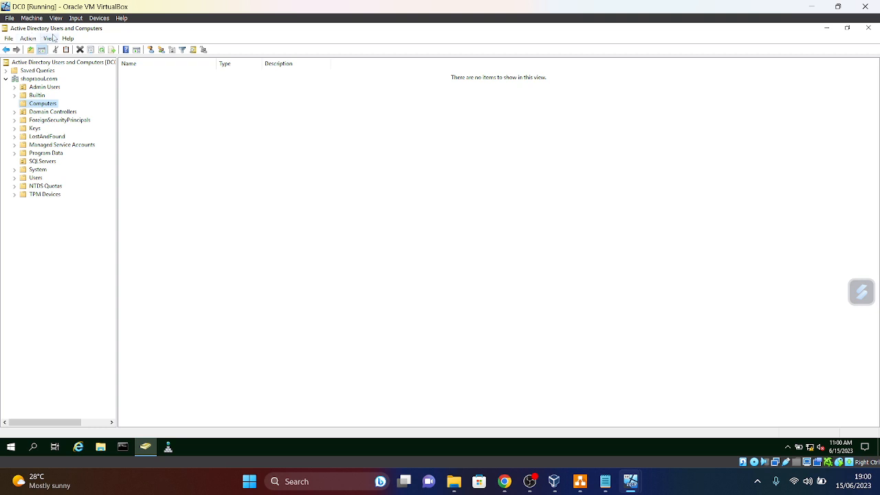
left_click(868, 29)
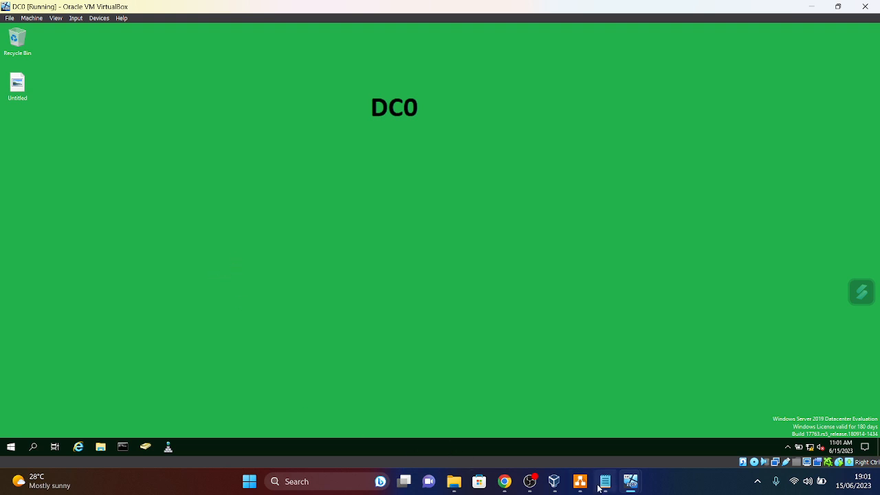
- On SQLRAOULNODE01, dismiss the error and Admin Center prompt, then close Failover Cluster Manager
mouse_move(634, 485)
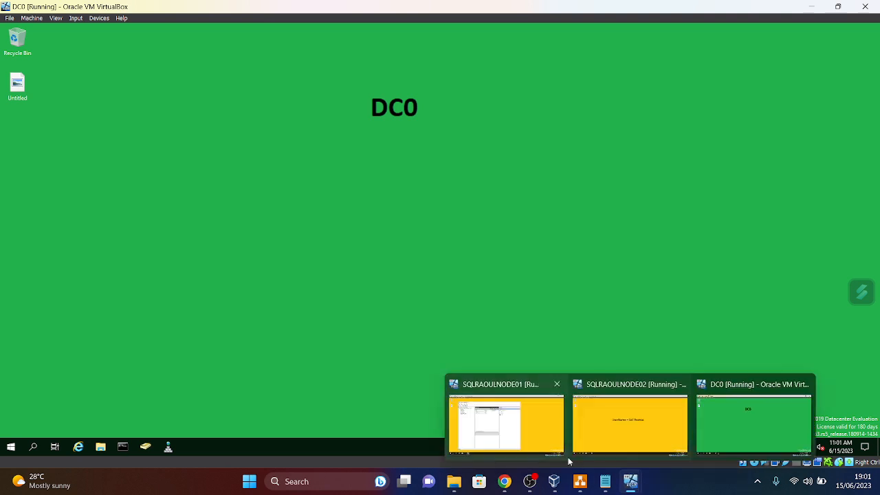
left_click(542, 441)
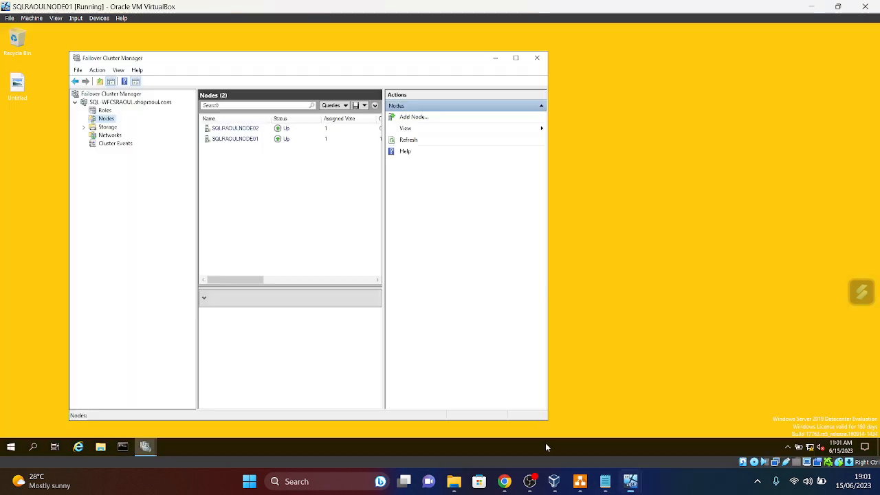
left_click(537, 58)
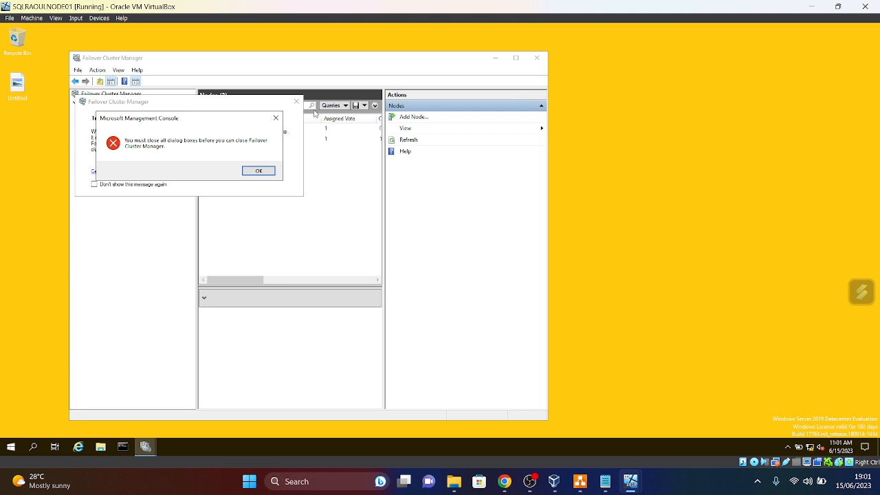
left_click(276, 118)
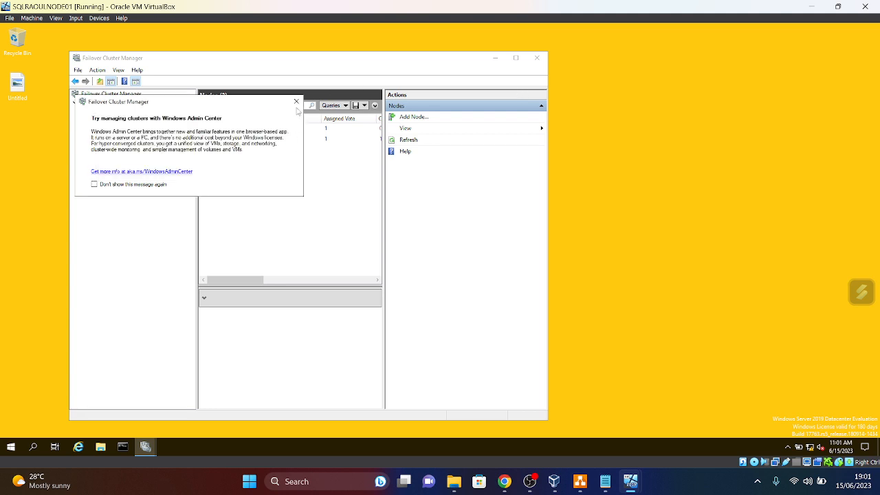
left_click(296, 101)
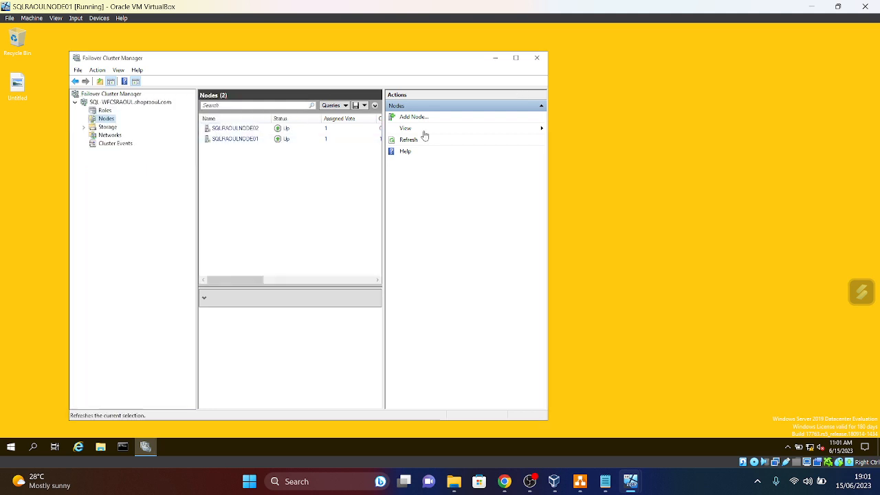
left_click(538, 59)
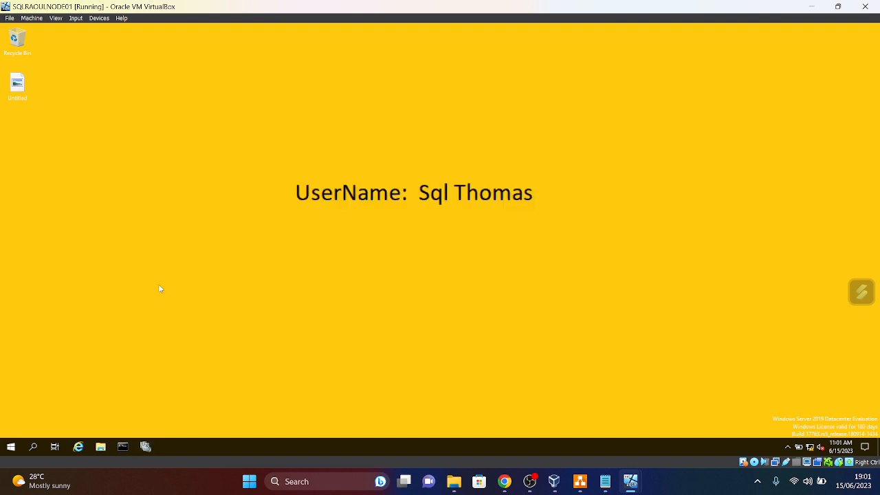
- Launch Windows Defender Firewall with Advanced Security via 'Fire' and start a Port-type inbound rule
left_click(14, 447)
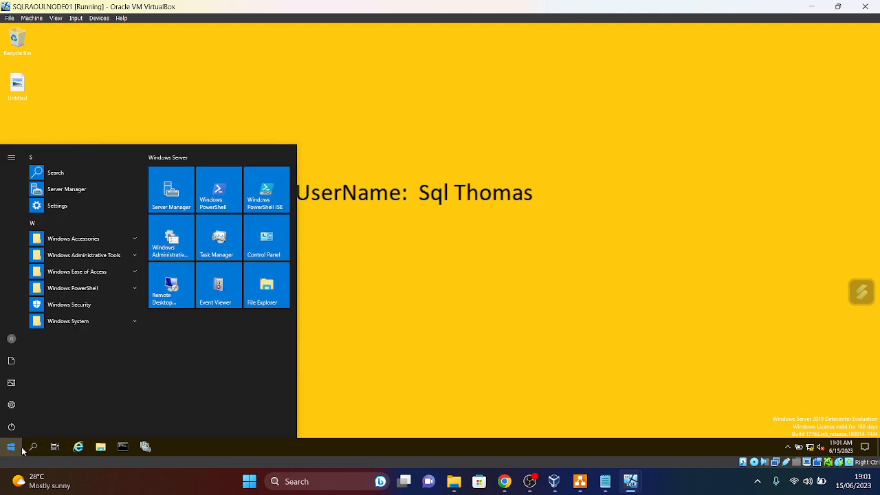
type("Fire")
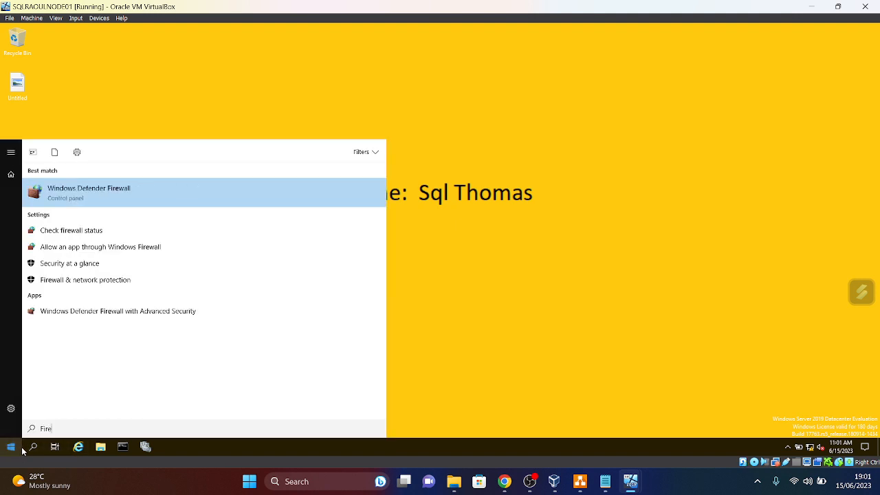
left_click(118, 319)
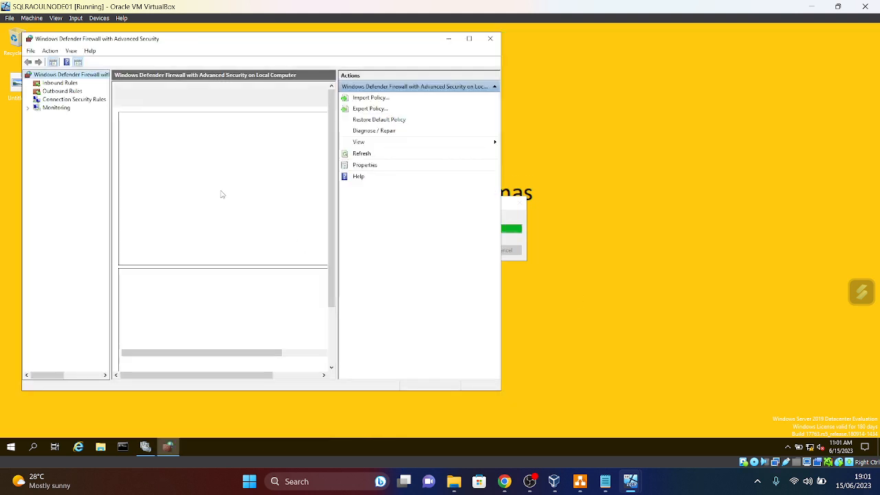
left_click(54, 84)
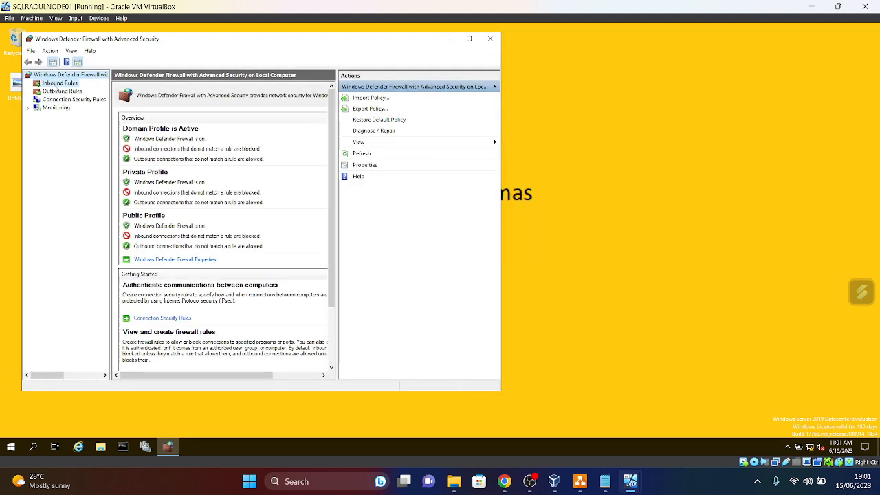
right_click(54, 84)
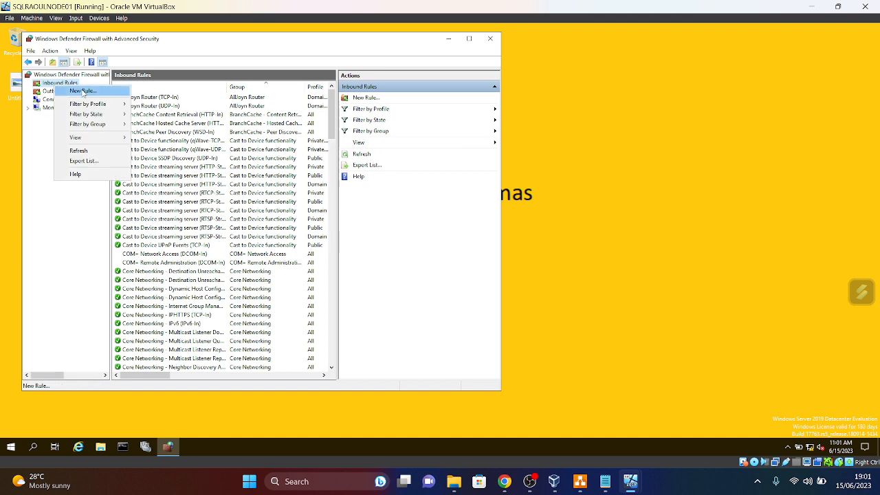
left_click(82, 91)
left_click(124, 149)
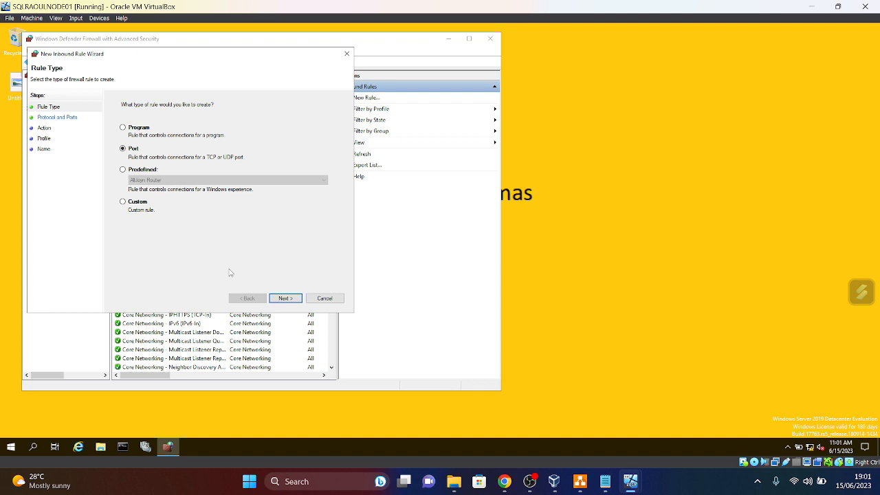
mouse_move(508, 486)
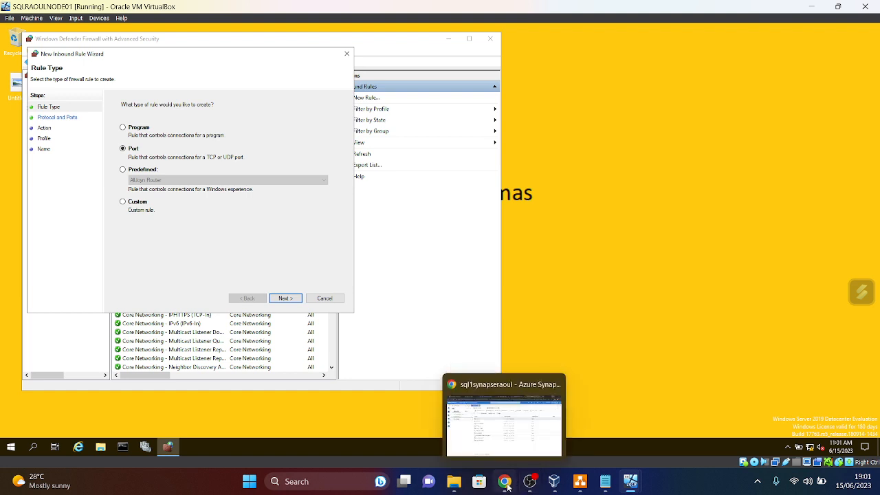
- Open the host's C:\SQL2022 folder to confirm Developer_ENU and SSMS-Setup-ENU are there
left_click(507, 486)
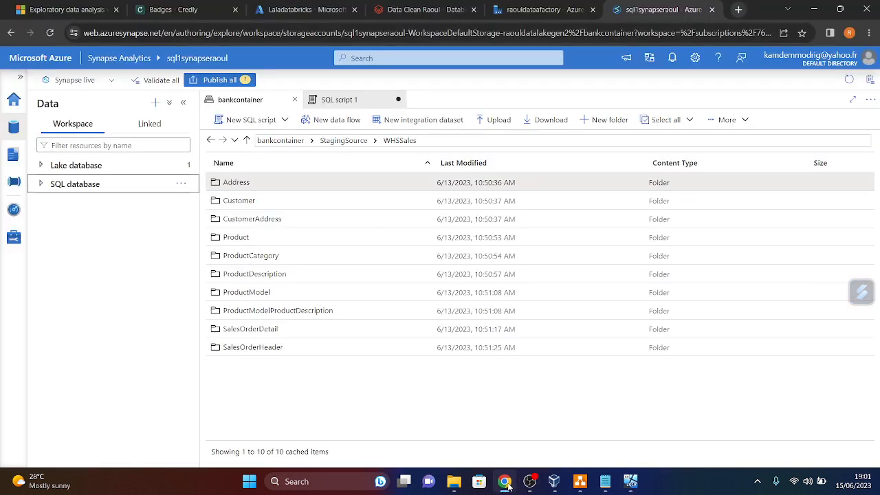
mouse_move(630, 485)
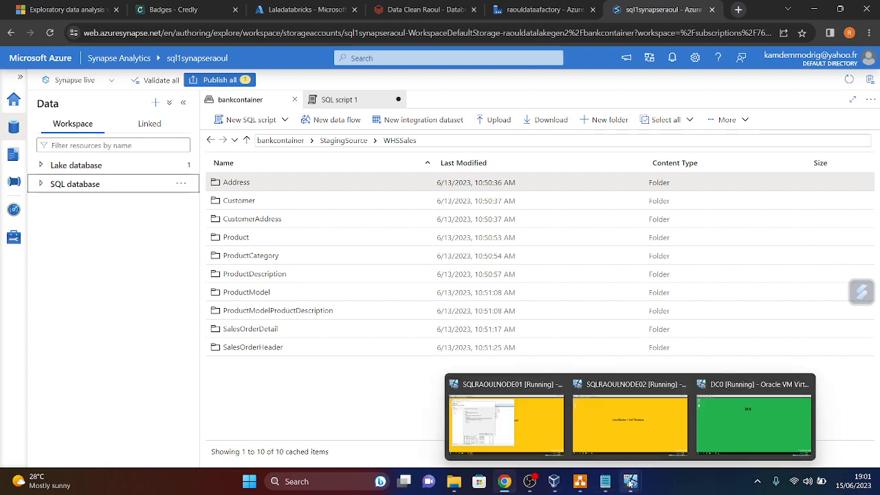
left_click(456, 483)
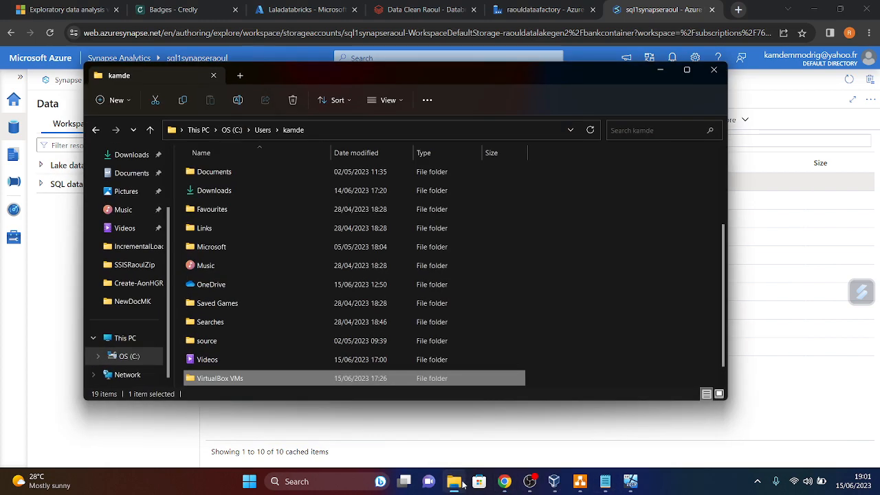
left_click(126, 358)
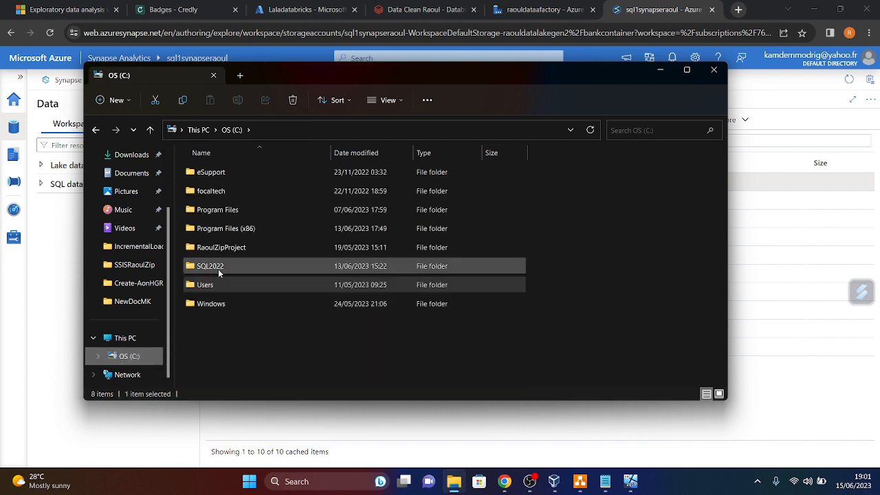
mouse_move(207, 269)
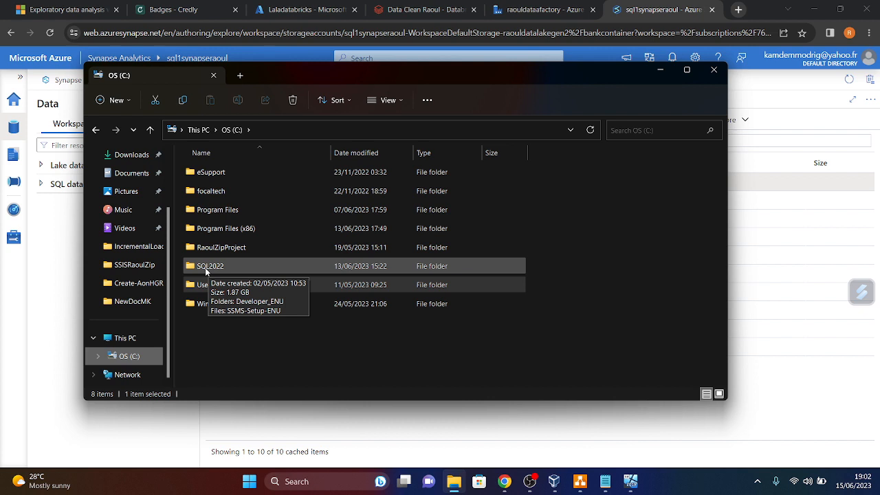
double_click(206, 267)
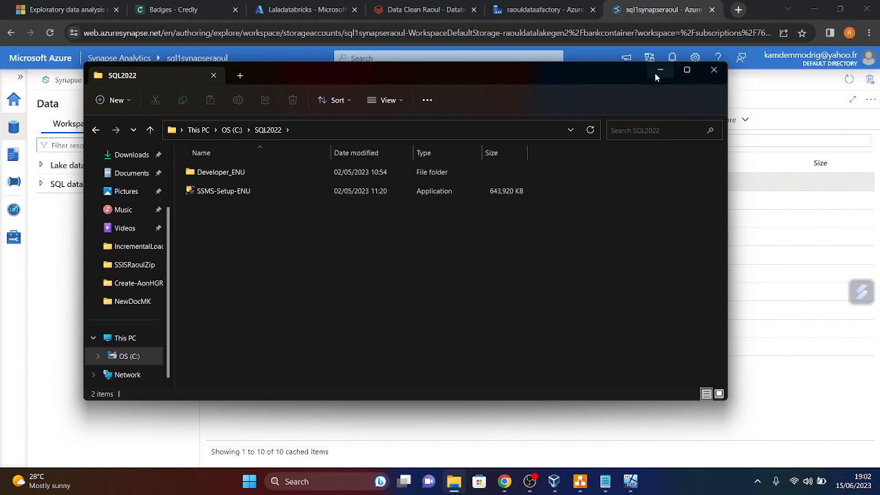
- Close File Explorer and return to the SQLRAOULNODE01 VM window
left_click(714, 71)
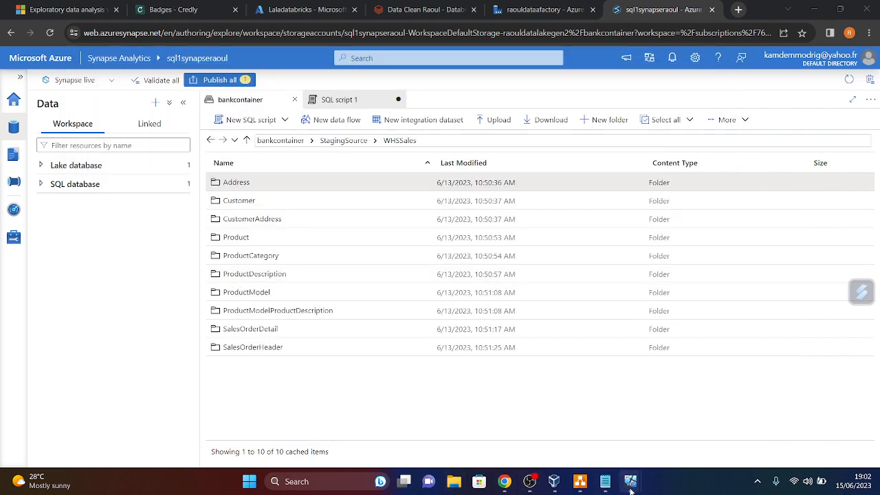
mouse_move(629, 484)
left_click(504, 413)
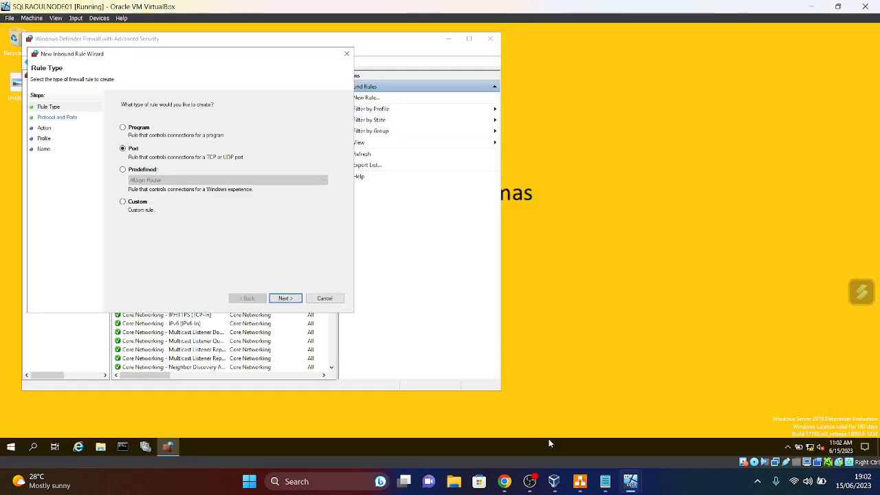
- Set the rule to TCP on a specific local port
left_click(285, 299)
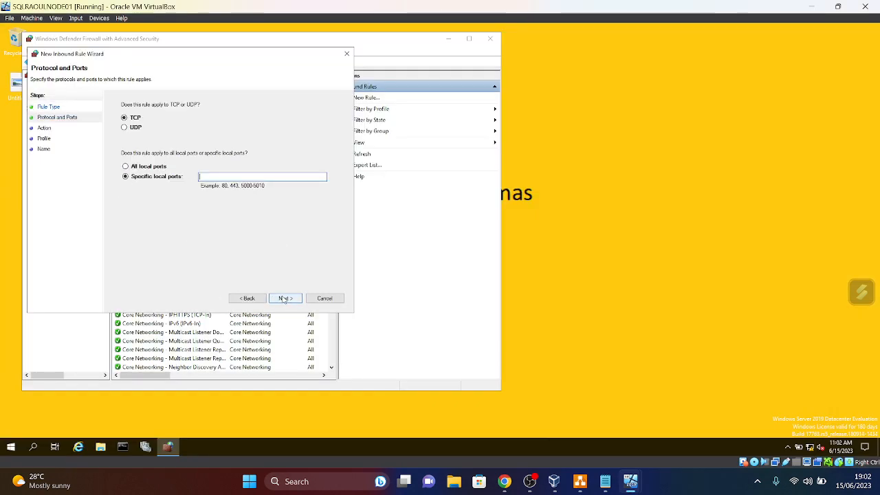
left_click(264, 176)
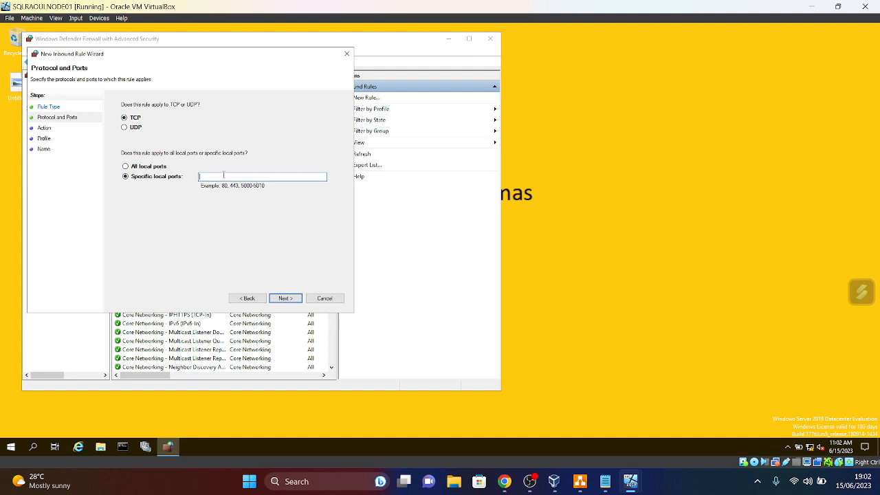
type("1")
- Allow the connection on all profiles, name the rule SqlPort1 with a description, and finish
left_click(289, 299)
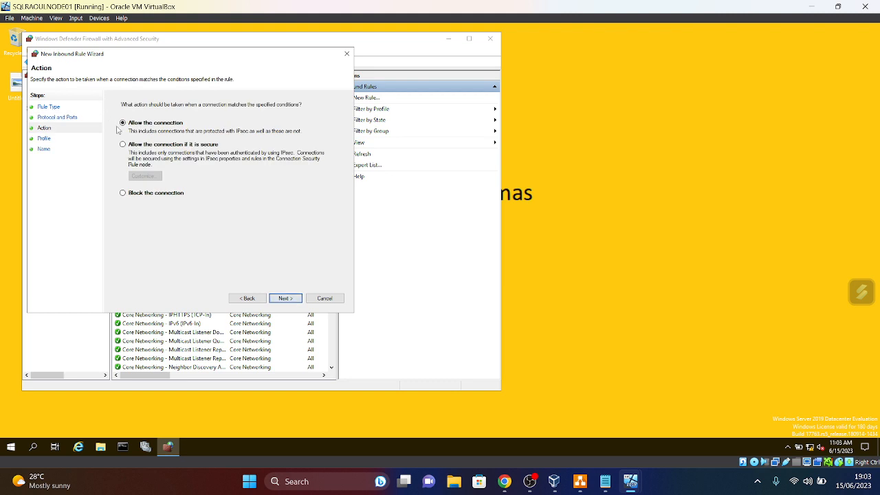
left_click(286, 301)
left_click(285, 304)
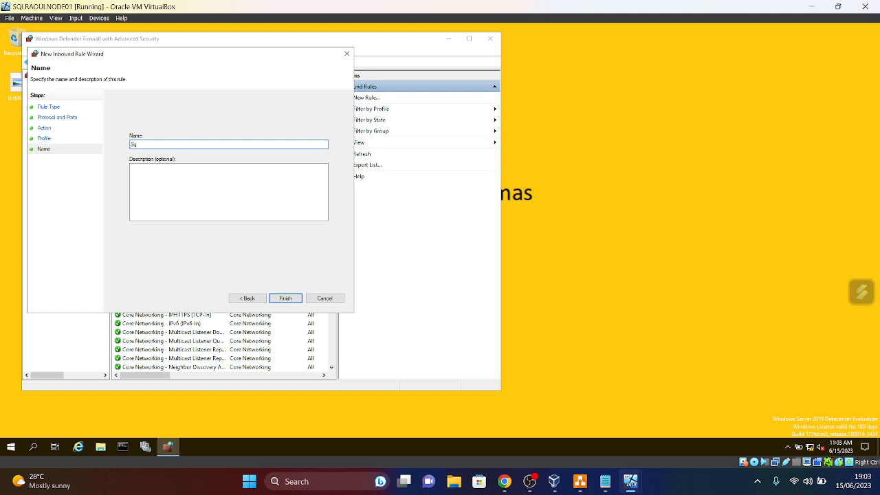
type("SqlRa")
left_click(151, 174)
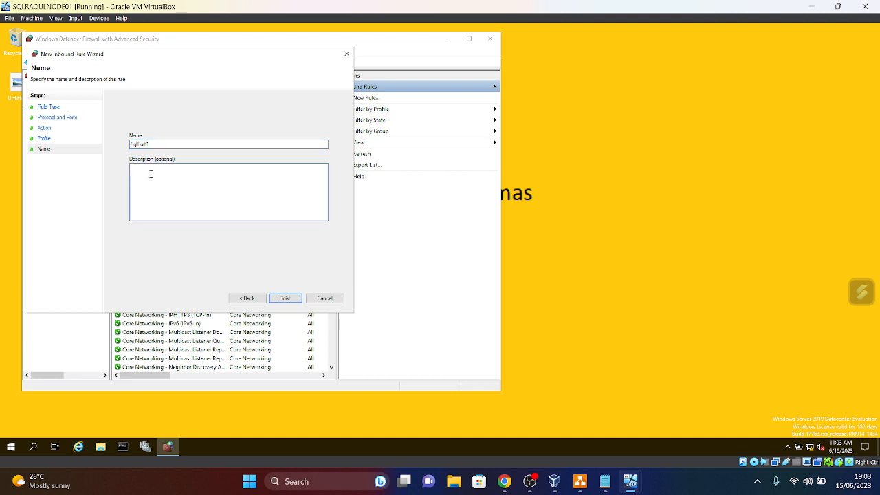
type("S")
left_click(285, 298)
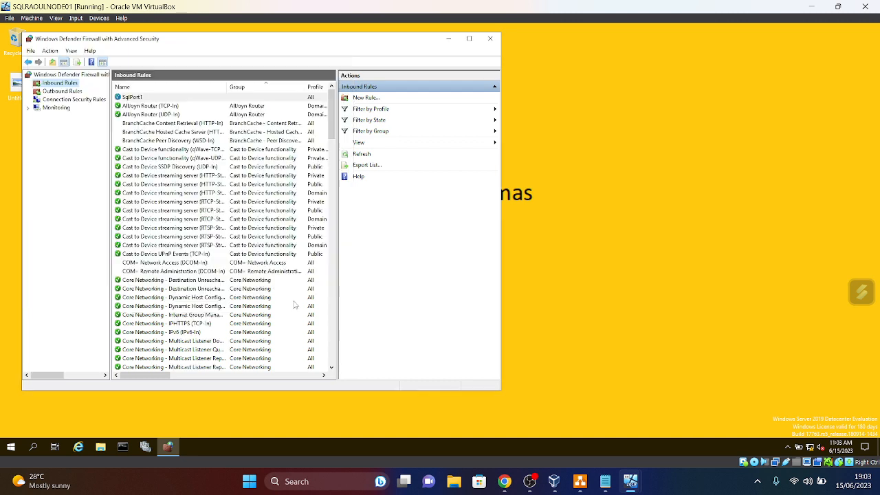
- Start a new Port inbound rule for TCP port 5022
right_click(59, 84)
left_click(89, 90)
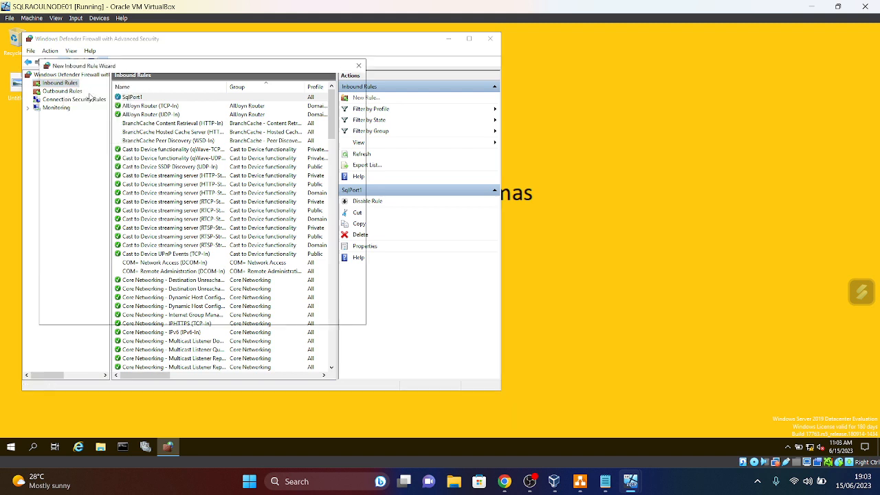
left_click(135, 161)
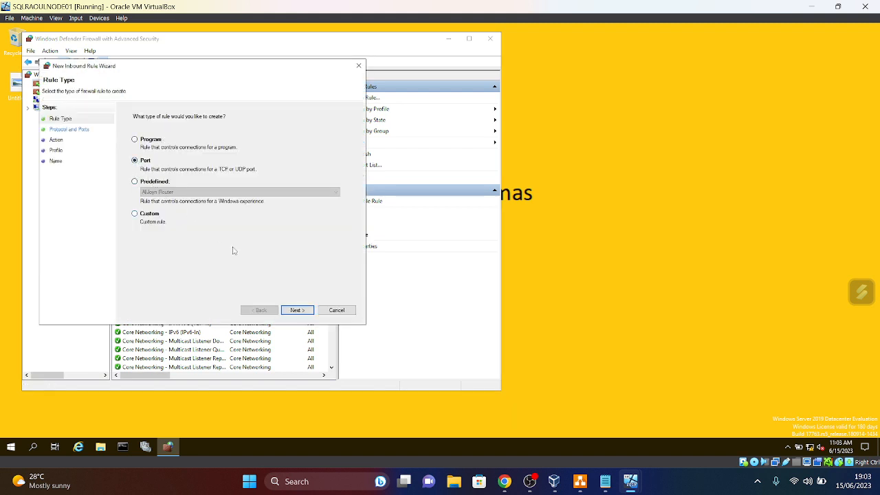
left_click(297, 311)
type("5022")
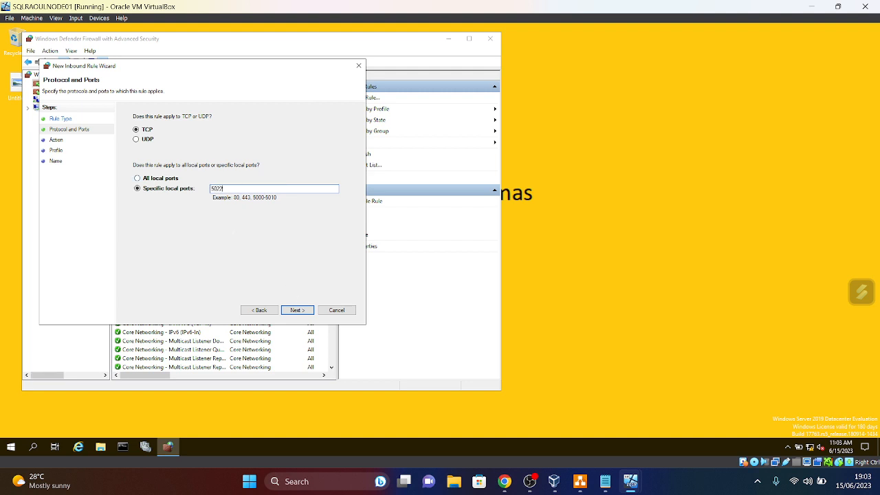
left_click(291, 311)
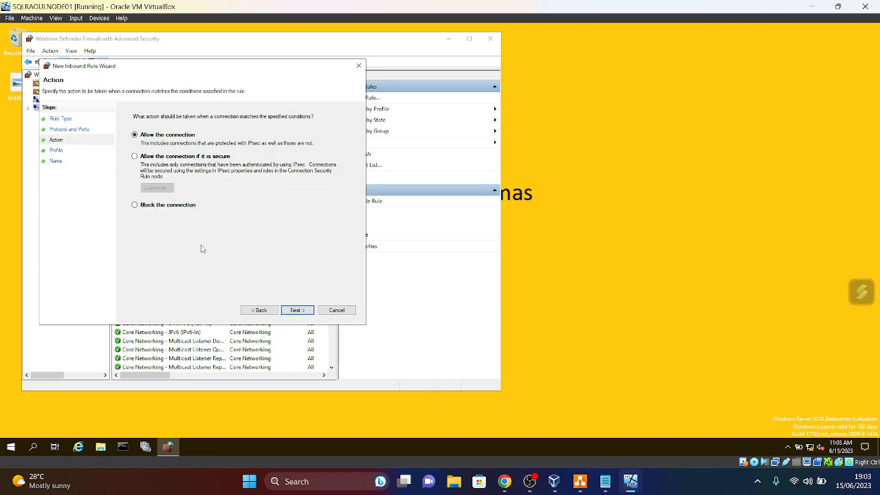
- Allow it on all profiles, finish it as SqlPort2, and close the firewall console
left_click(295, 313)
left_click(303, 310)
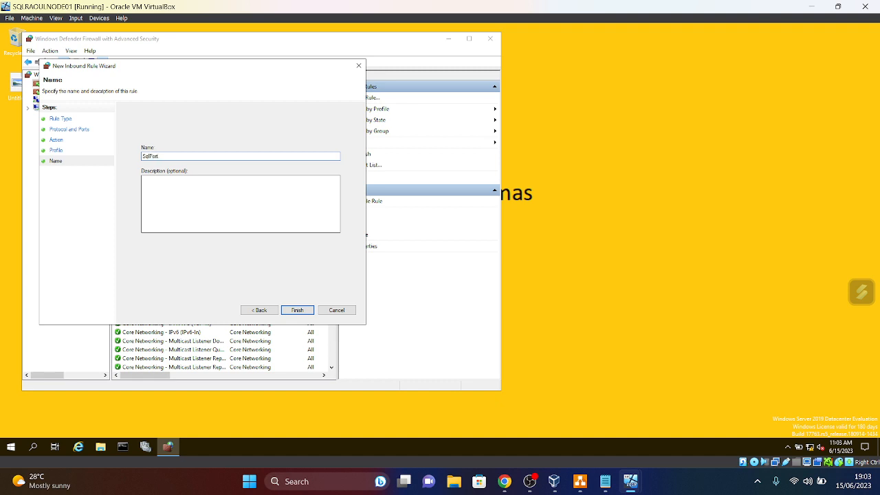
left_click(297, 310)
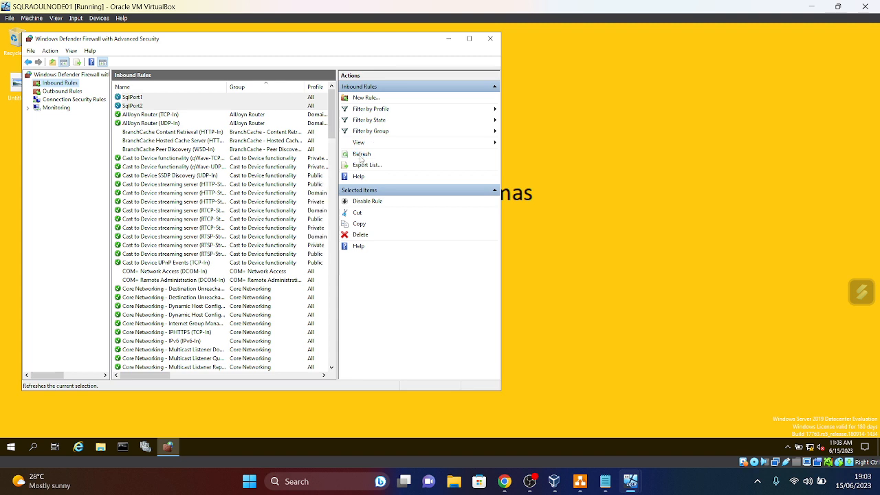
left_click(490, 39)
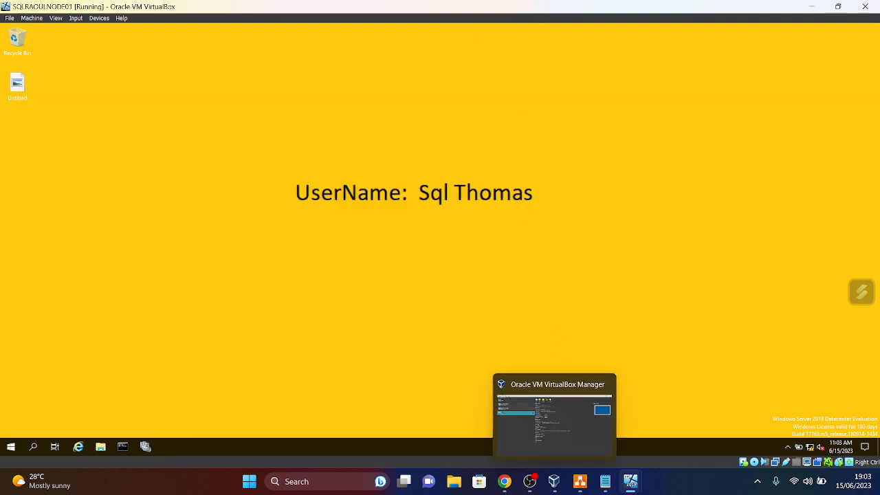
- Switch to SQLRAOULNODE02 and launch Windows Defender Firewall with Advanced Security via 'FIR'
mouse_move(647, 493)
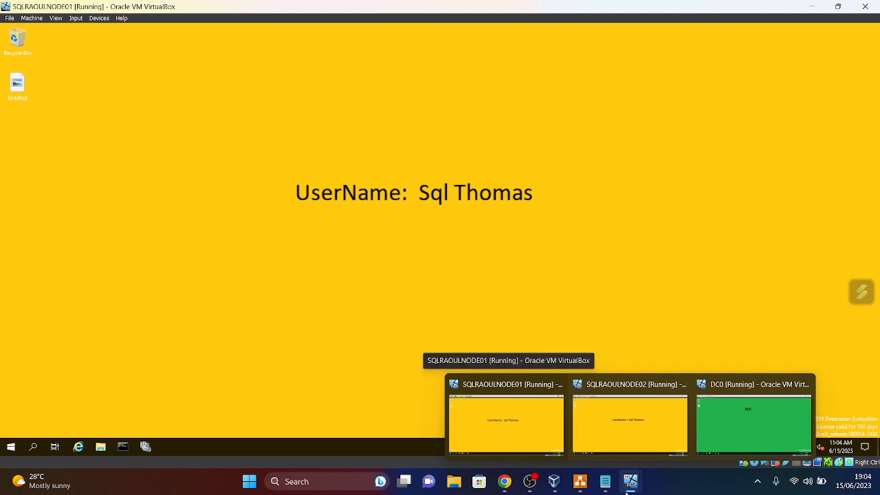
left_click(629, 440)
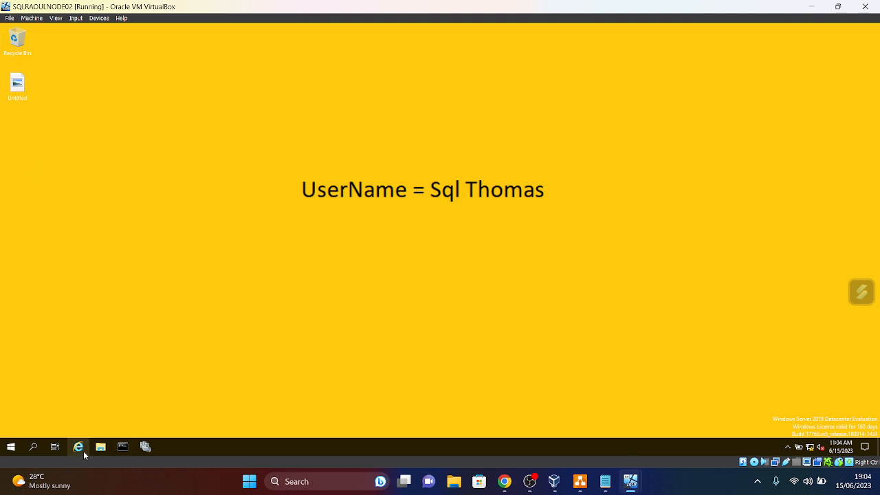
left_click(10, 447)
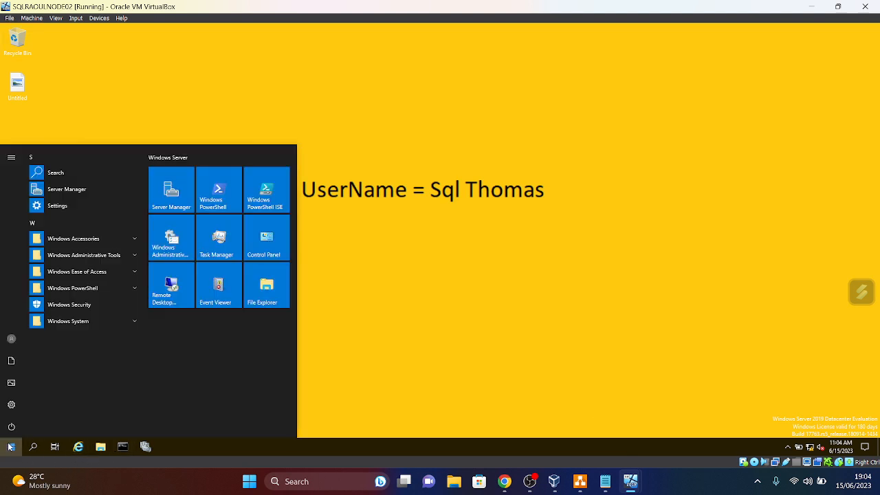
type("FIR")
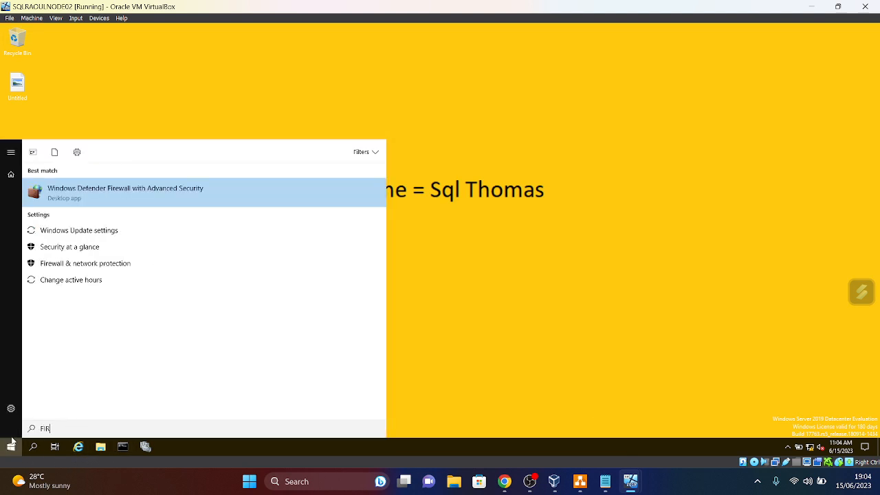
left_click(85, 198)
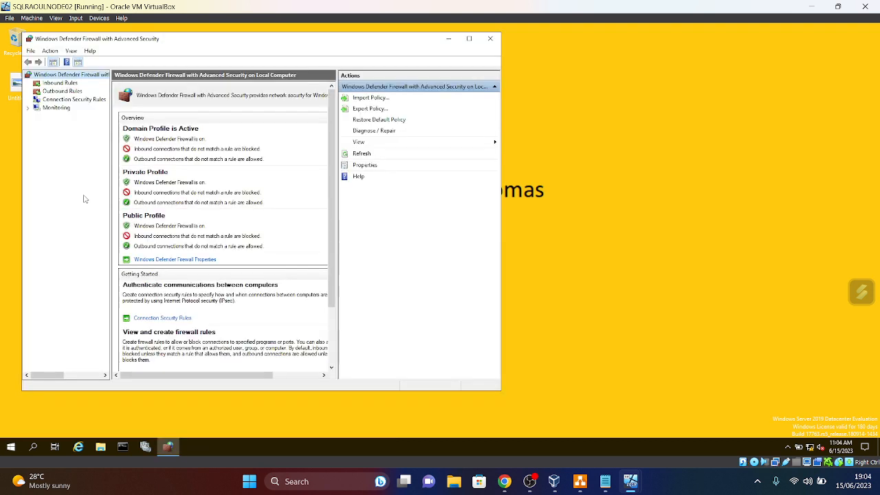
- Show the Inbound Rules list and start a new inbound rule
left_click(55, 83)
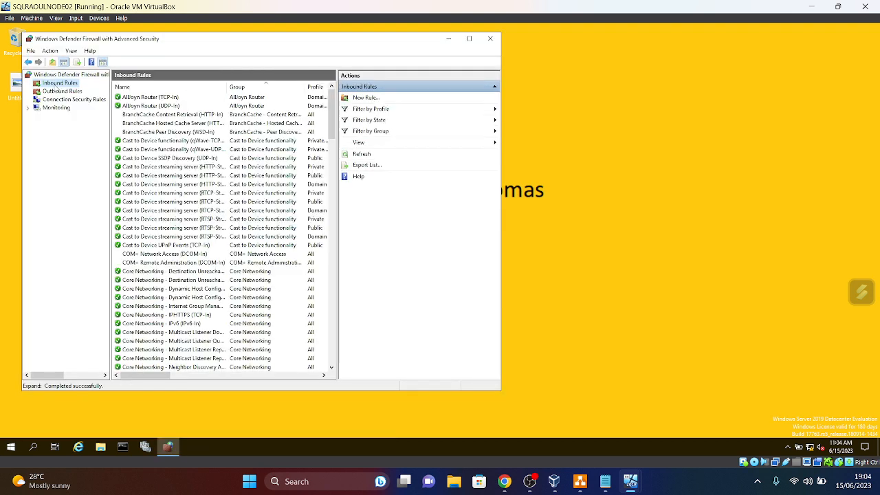
scroll(224, 317, "down", 15)
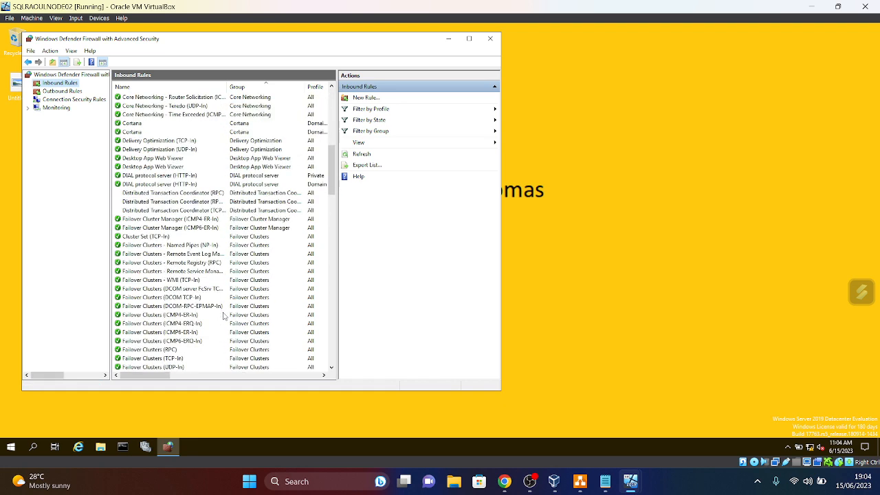
scroll(224, 317, "down", 15)
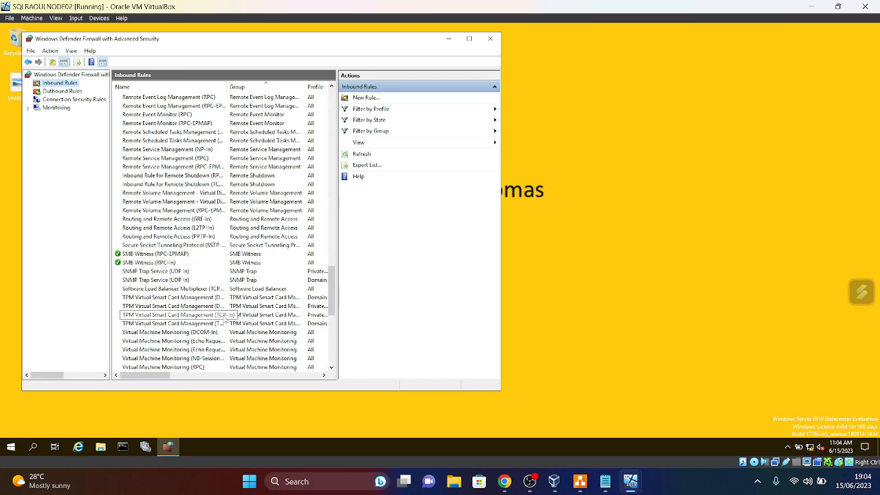
scroll(225, 318, "down", 10)
scroll(225, 317, "up", 14)
scroll(224, 317, "up", 20)
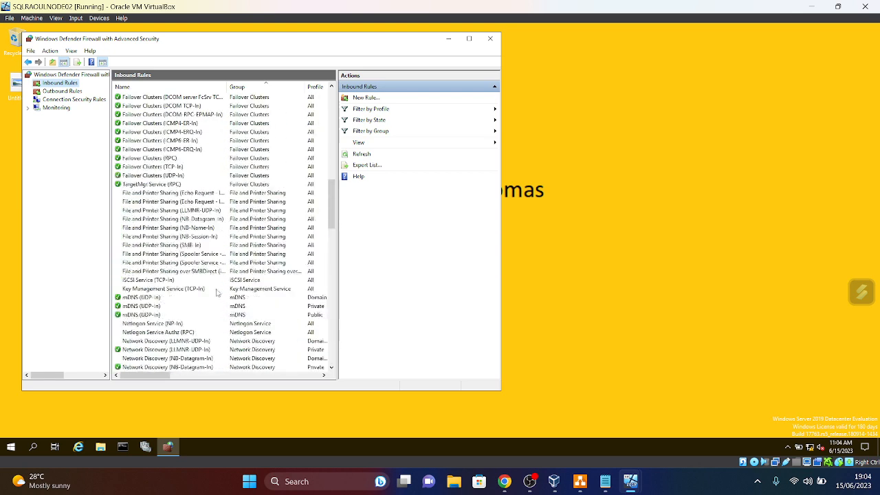
right_click(55, 83)
left_click(42, 85)
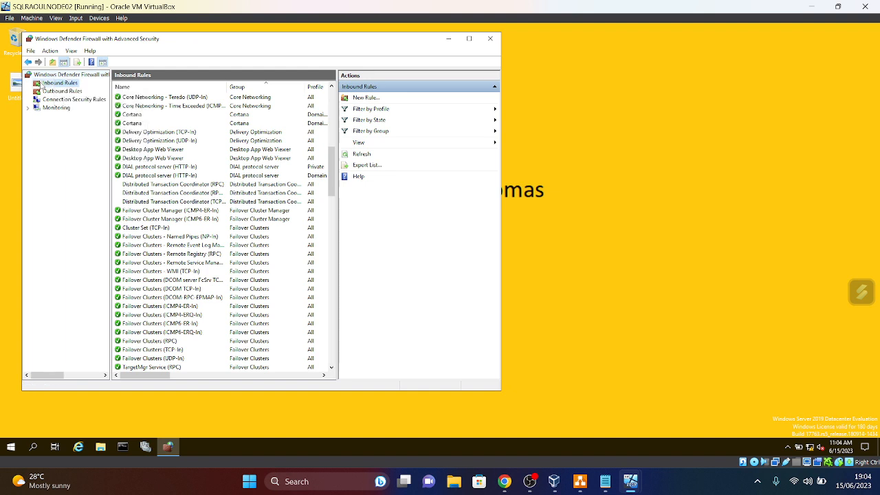
right_click(42, 84)
left_click(69, 89)
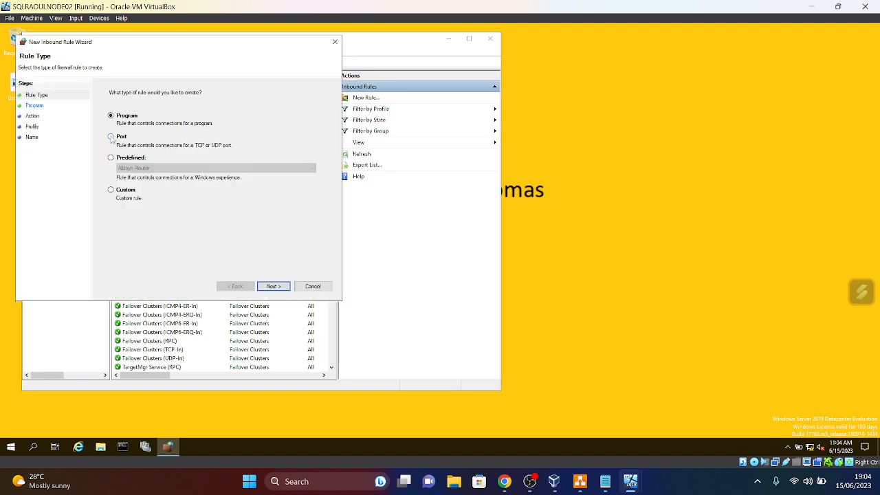
- Make the new rule a Port rule on a specific TCP port
left_click(111, 137)
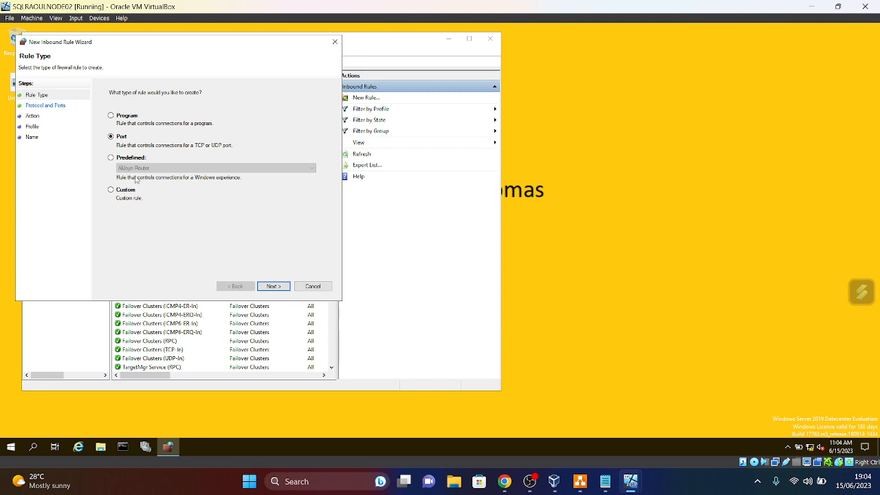
left_click(274, 287)
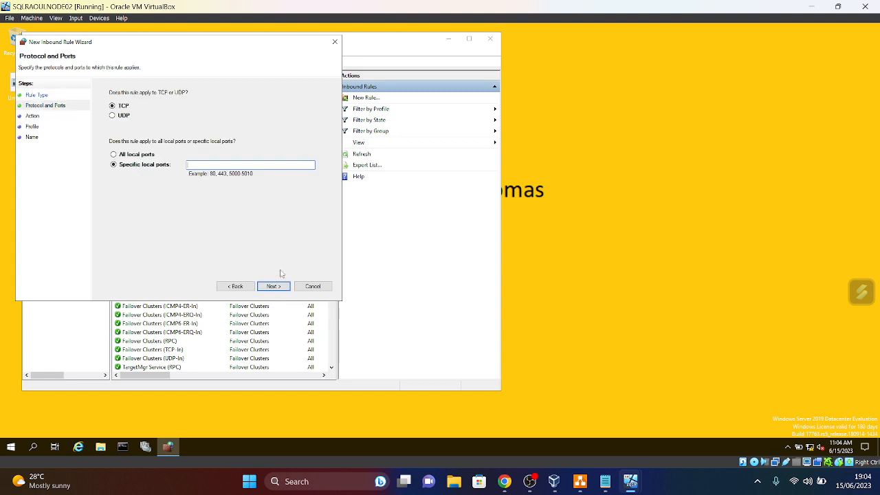
type("1433")
left_click(273, 286)
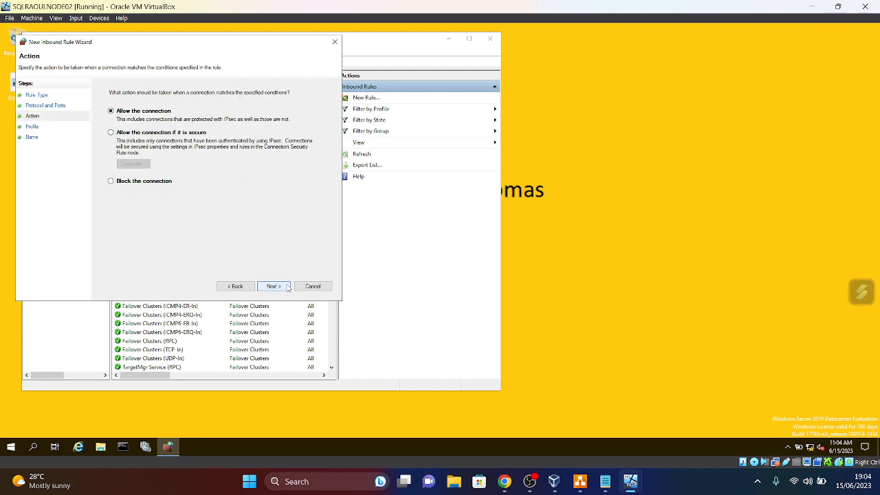
- Allow the connection on Domain, Private and Public profiles, name it SqlP01, and finish
left_click(275, 288)
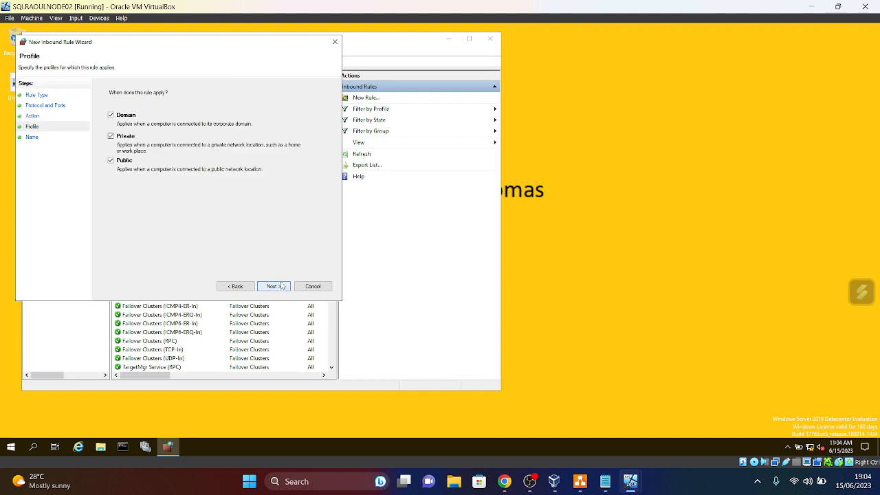
left_click(275, 288)
type("S")
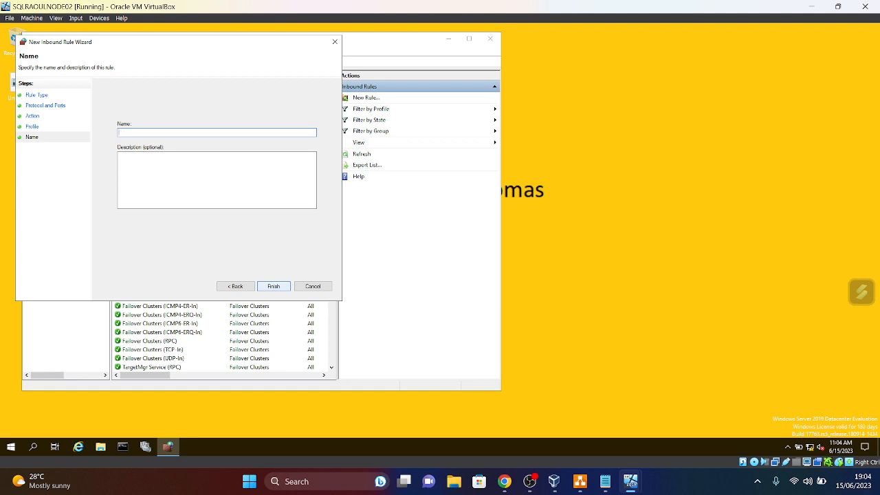
type("Q")
left_click(278, 287)
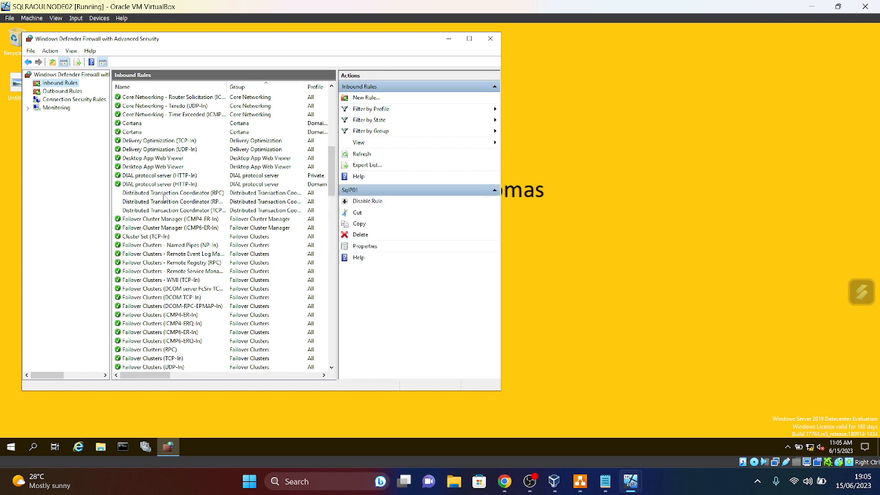
- Start another Port inbound rule for TCP port 5022
right_click(55, 85)
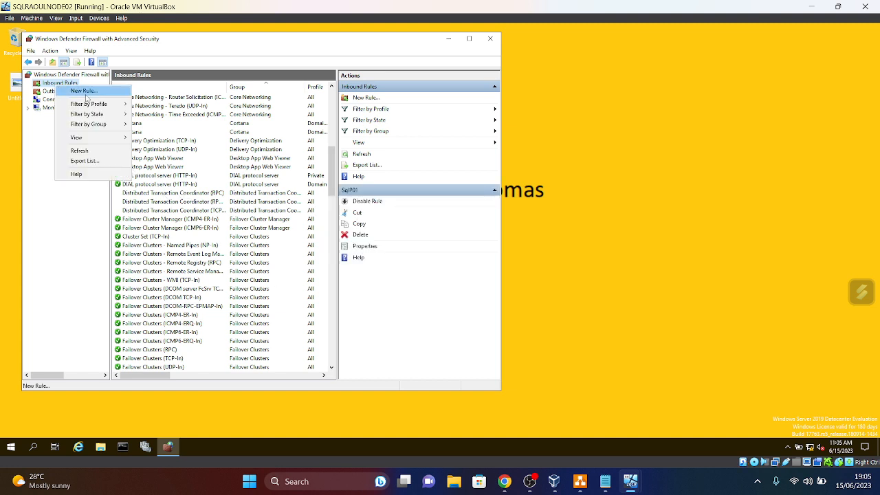
left_click(84, 90)
left_click(123, 149)
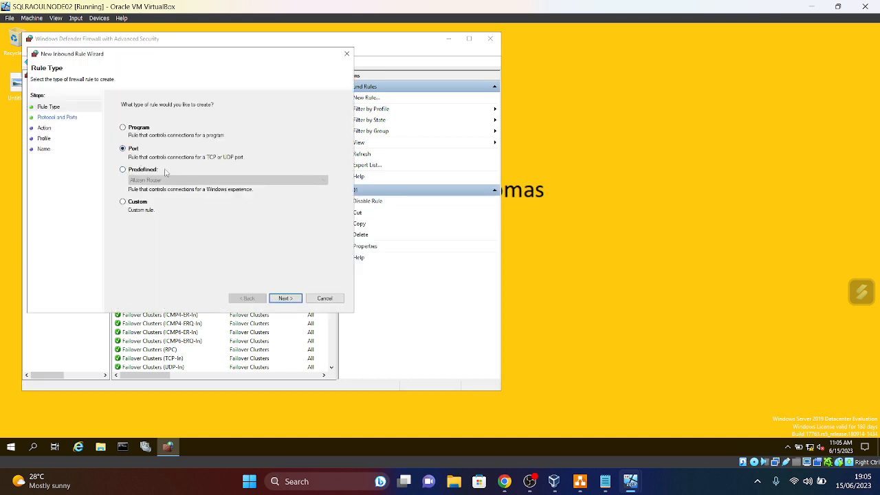
left_click(293, 303)
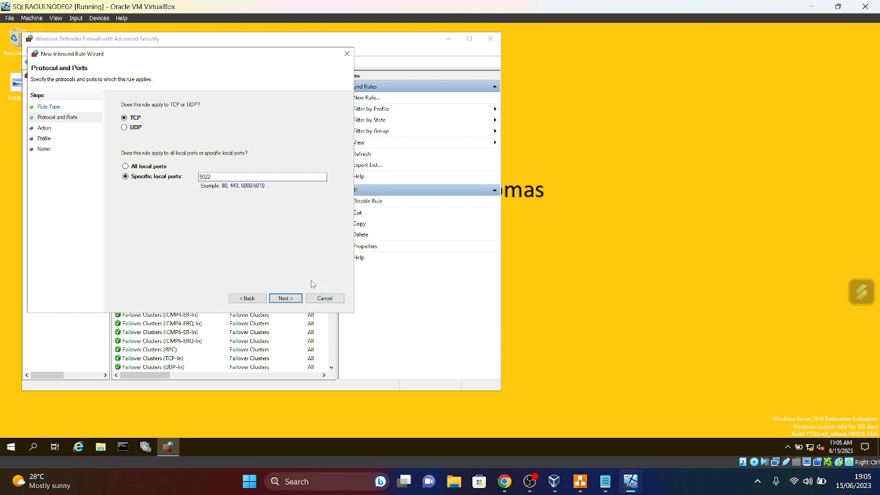
left_click(284, 301)
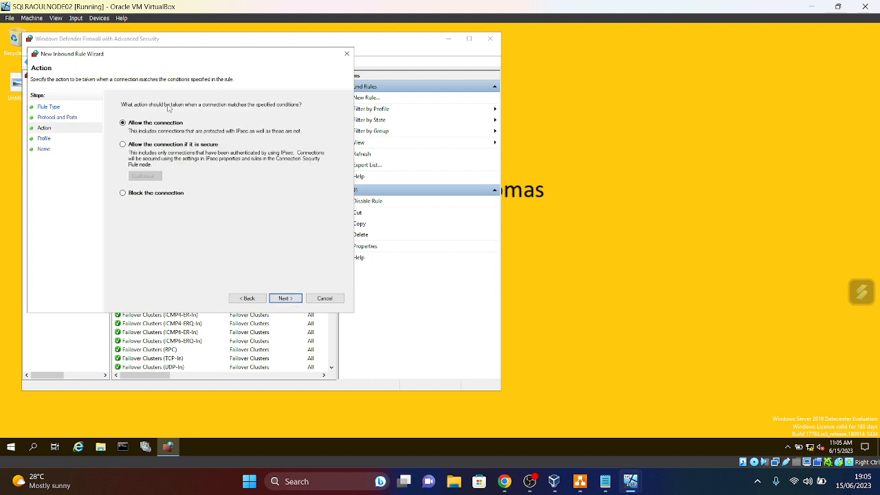
- Allow it on all profiles, name it SqlP02, refresh the rules list, and close the console
left_click(292, 302)
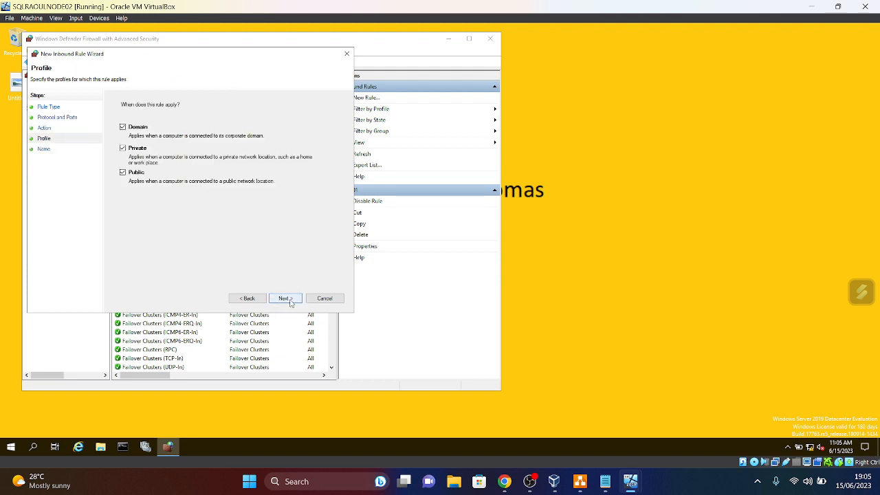
left_click(292, 301)
type("SqlP02")
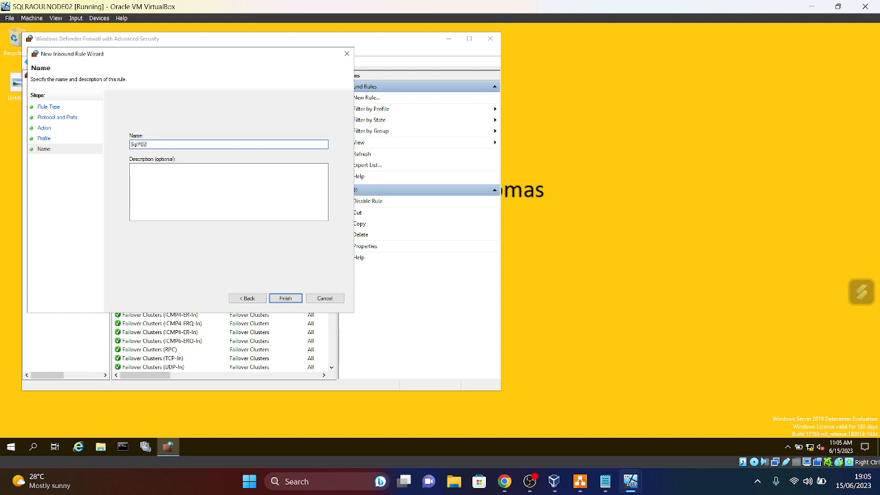
left_click(294, 300)
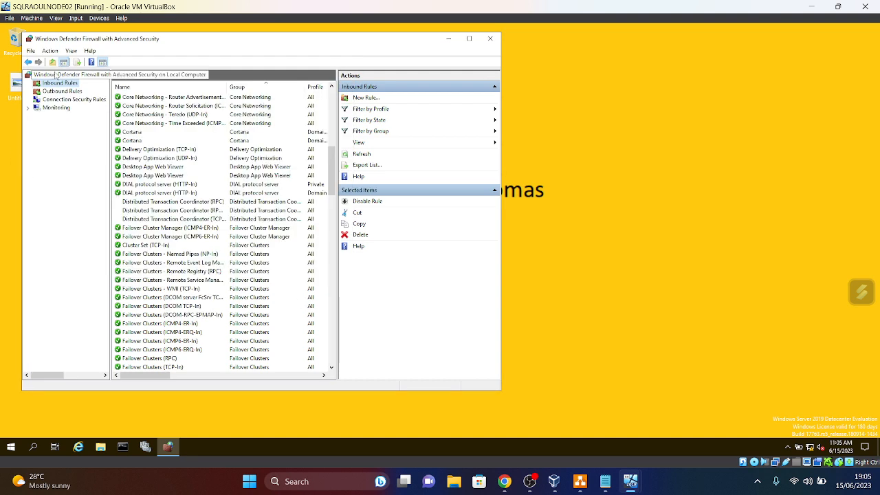
left_click(363, 156)
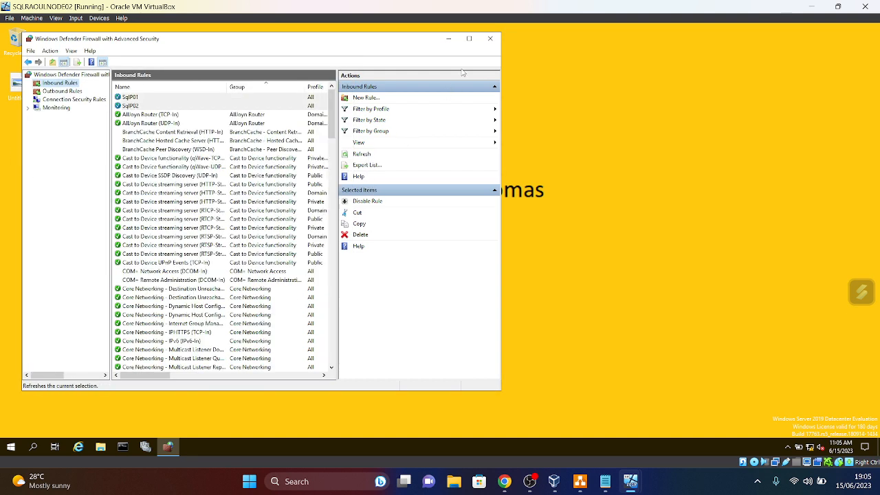
left_click(493, 39)
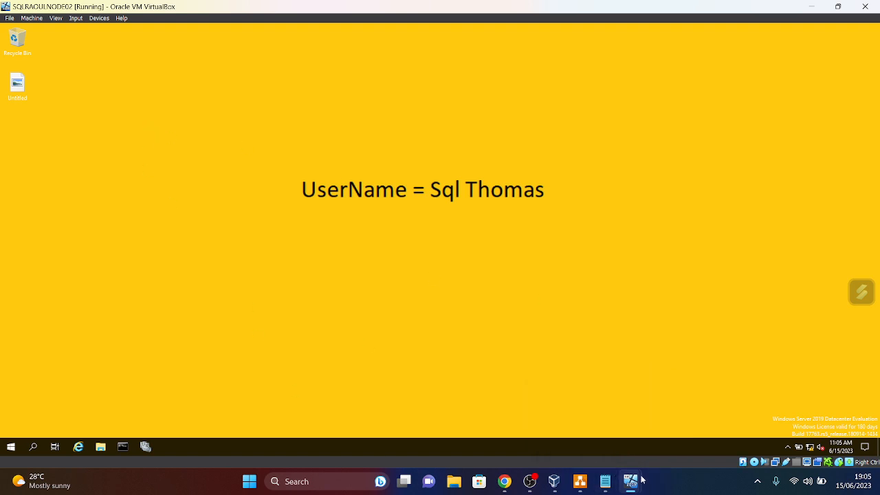
- Switch to the DC0 VM and open Local Disk (C:) in File Explorer
mouse_move(630, 481)
left_click(788, 426)
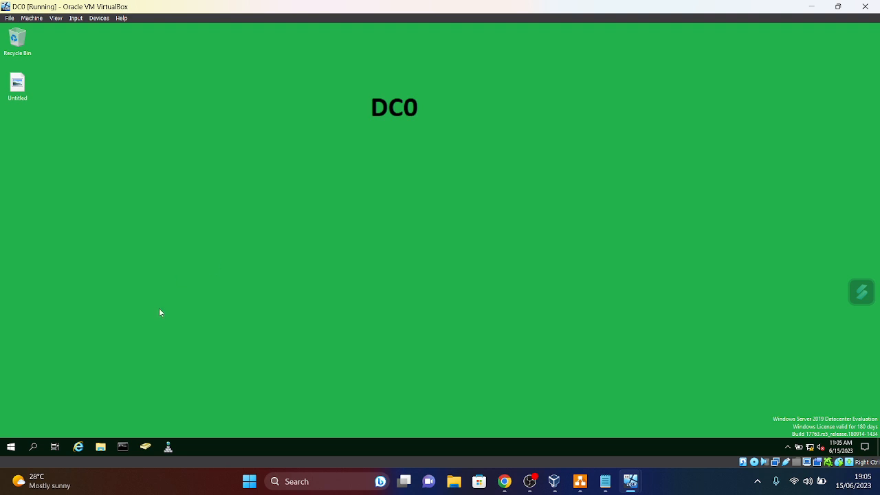
left_click(100, 447)
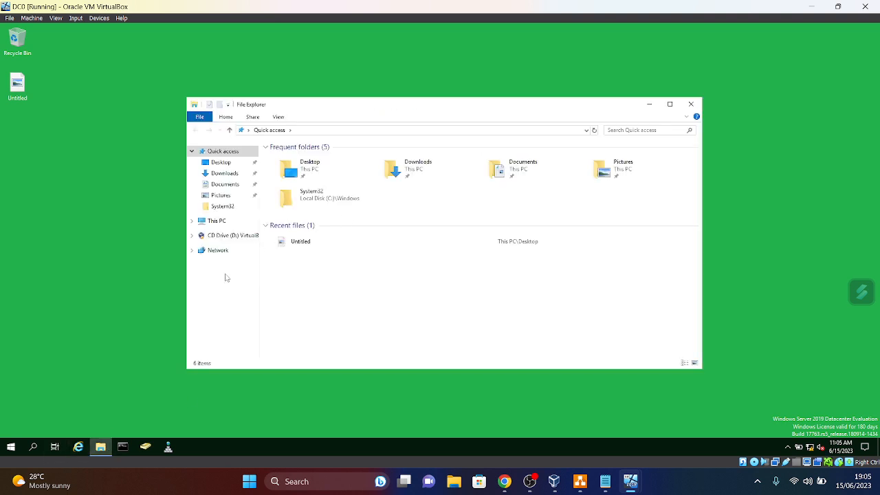
left_click(216, 221)
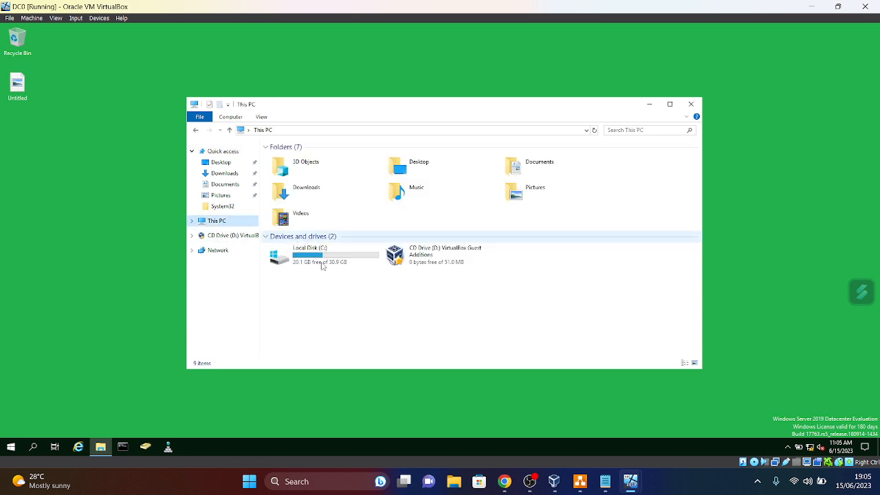
double_click(307, 273)
- Create a new folder at the root of C: and start naming it RAOULSQLMEDIA
right_click(287, 236)
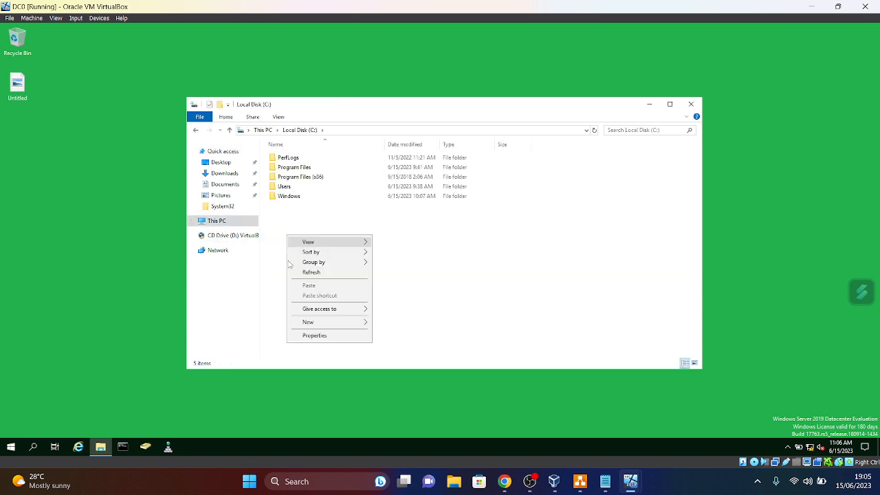
mouse_move(320, 322)
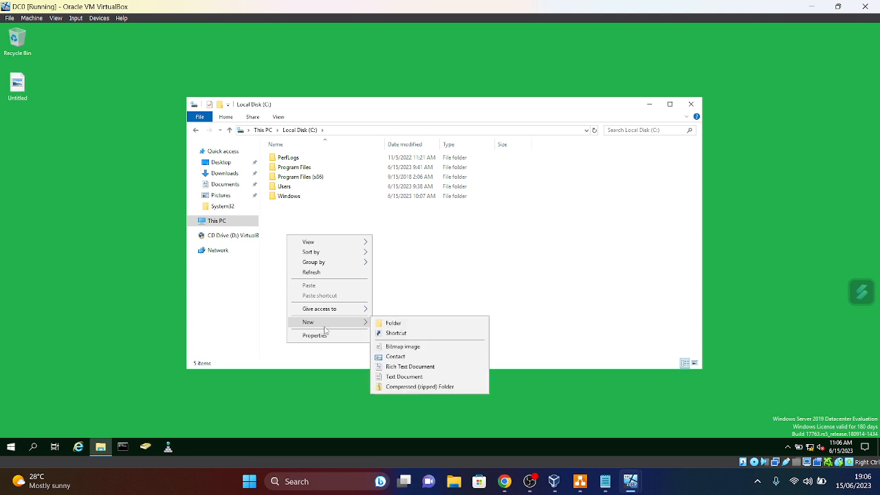
left_click(395, 323)
key("BackSpace")
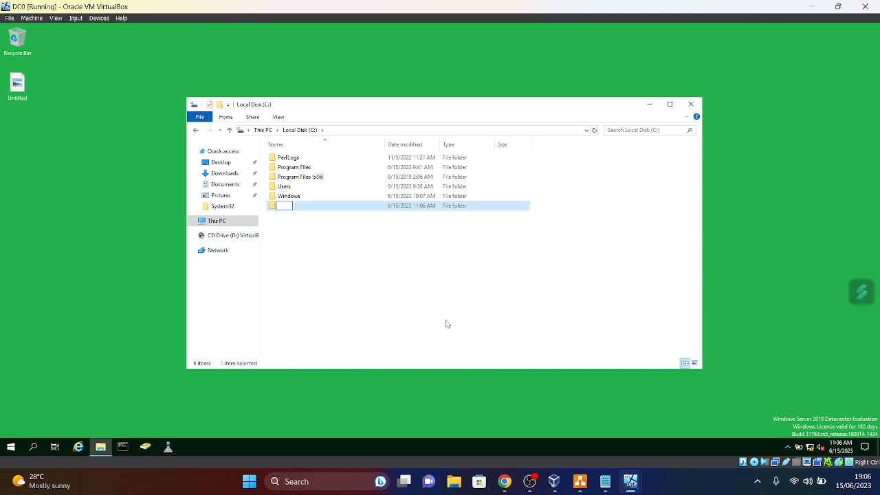
type("SQLMedia")
key("BackSpace")
key("BackSpace")
key("BackSpace")
key("BackSpace")
key("BackSpace")
key("BackSpace")
type("Raou")
key("BackSpace")
key("BackSpace")
key("BackSpace")
key("BackSpace")
type("AOULsq")
key("BackSpace")
key("BackSpace")
key("BackSpace")
type("SQLmED")
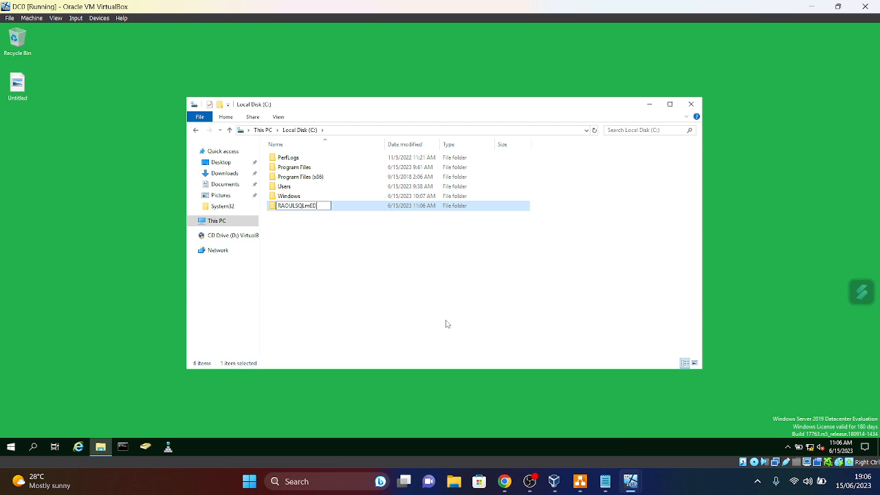
key("BackSpace")
key("BackSpace")
key("BackSpace")
- Finish naming the folder RAOULSQLMEDIA and open its Properties
type("MEDIA")
key("Return")
left_click(342, 261)
left_click(303, 207)
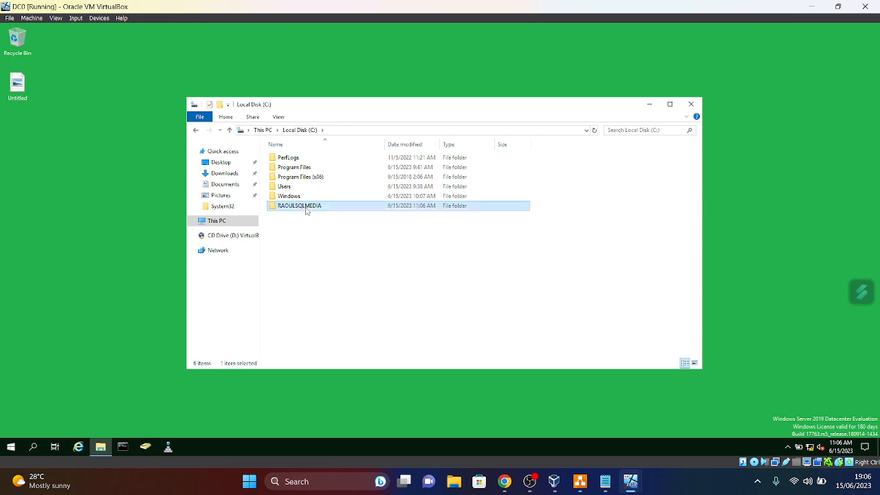
right_click(305, 207)
left_click(333, 361)
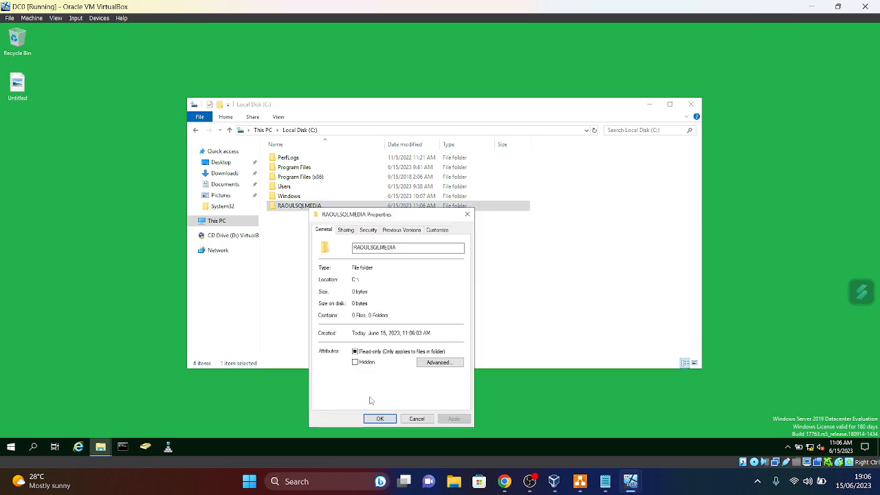
- Share the folder via Advanced Sharing and give Everyone Full Control
left_click(349, 232)
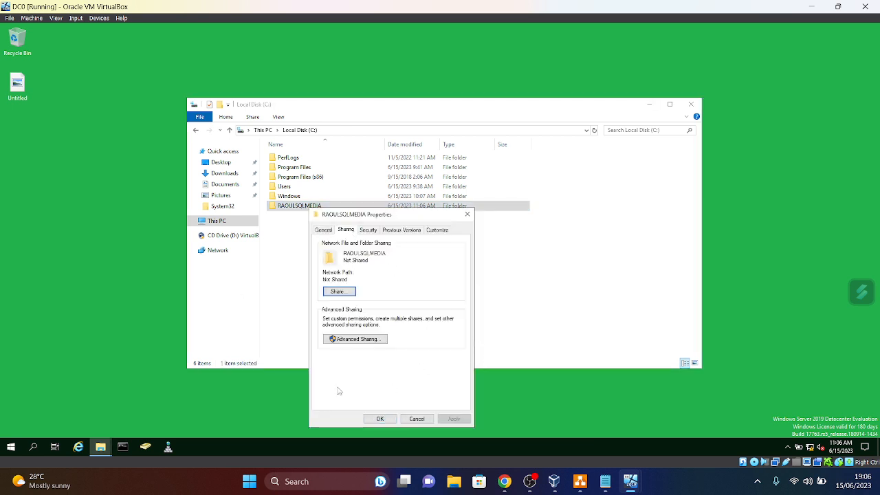
left_click(350, 341)
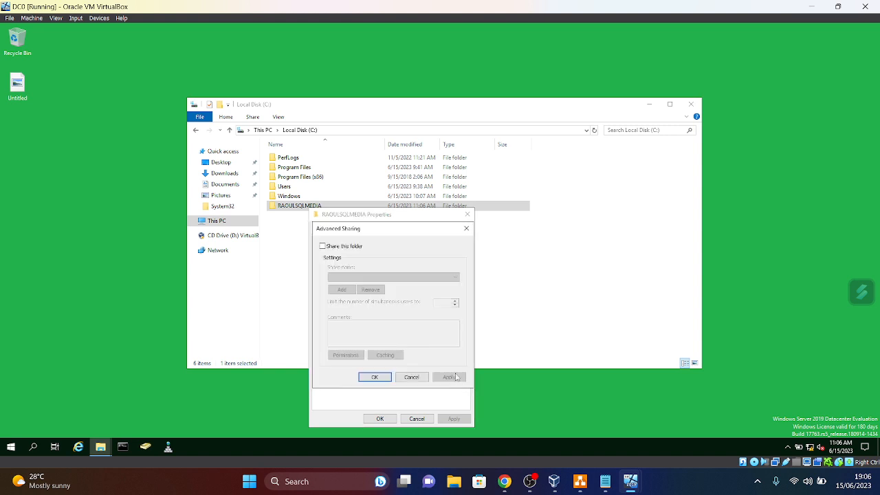
left_click(323, 247)
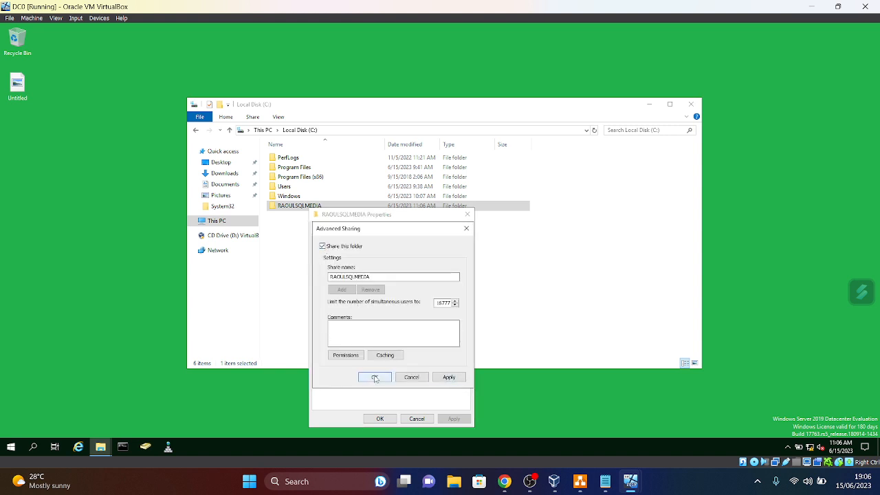
left_click(346, 355)
left_click(430, 344)
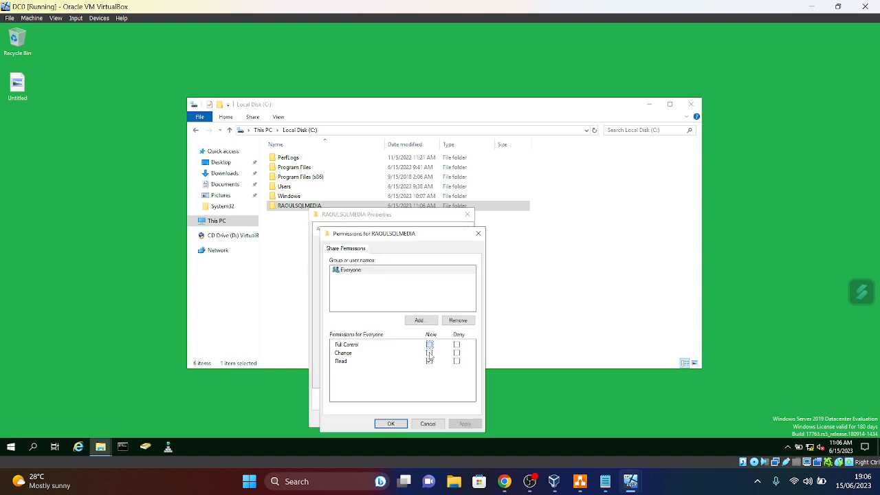
left_click(464, 424)
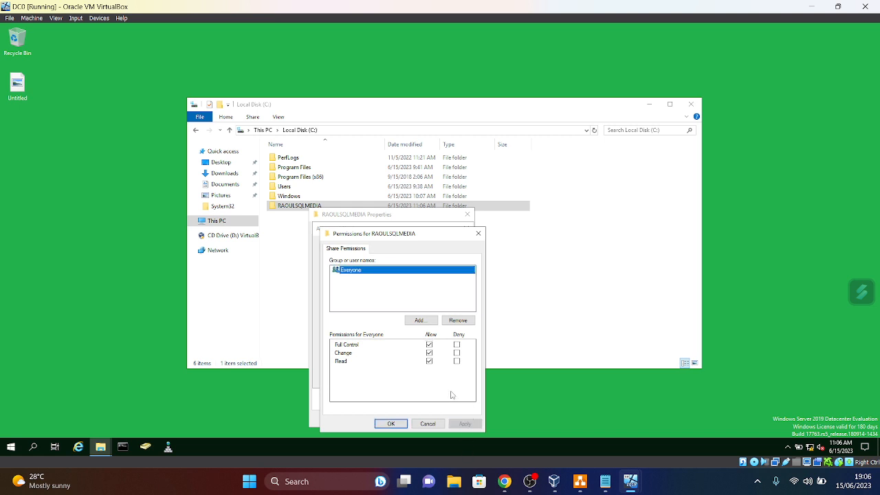
- Search the Entire Directory, including computers, and add the four SQL accounts to the share permissions
left_click(420, 320)
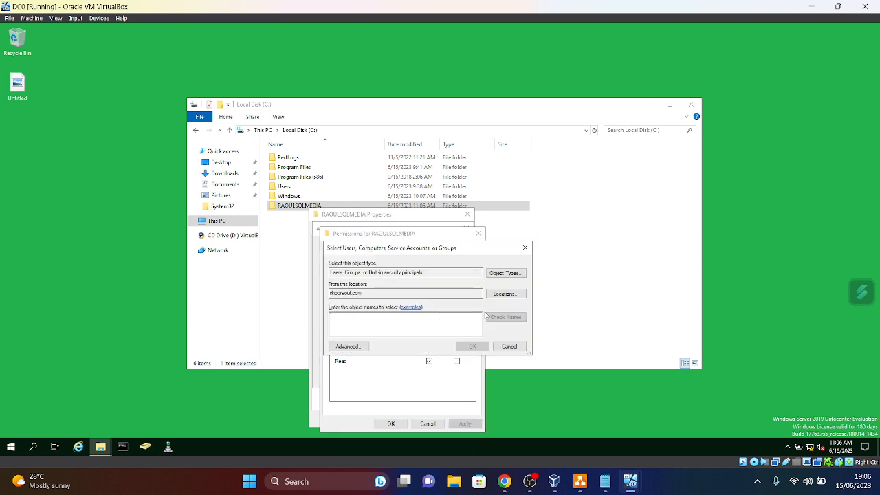
left_click(508, 275)
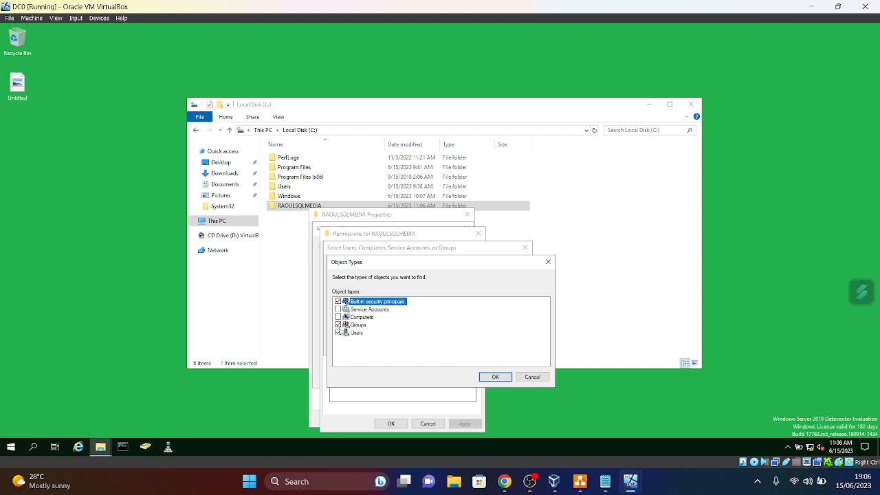
left_click(495, 377)
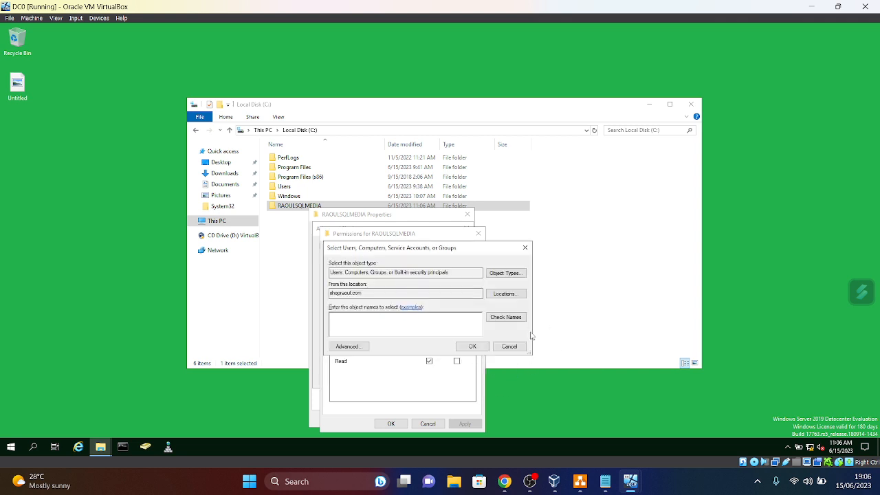
left_click(509, 295)
left_click(370, 308)
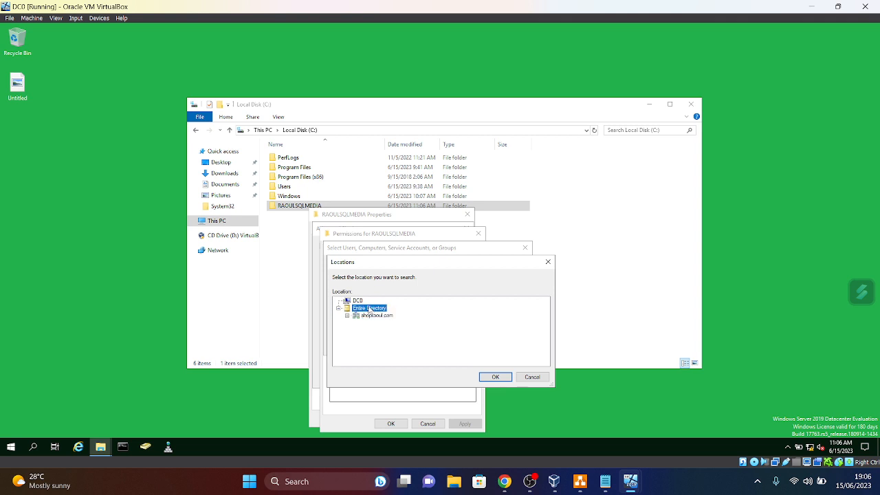
left_click(495, 377)
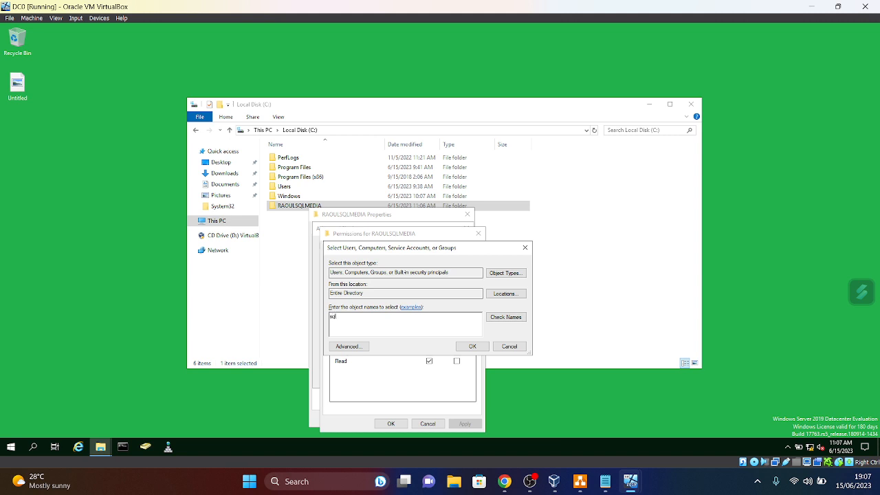
key("BackSpace")
key("BackSpace")
type("SQ")
left_click(507, 317)
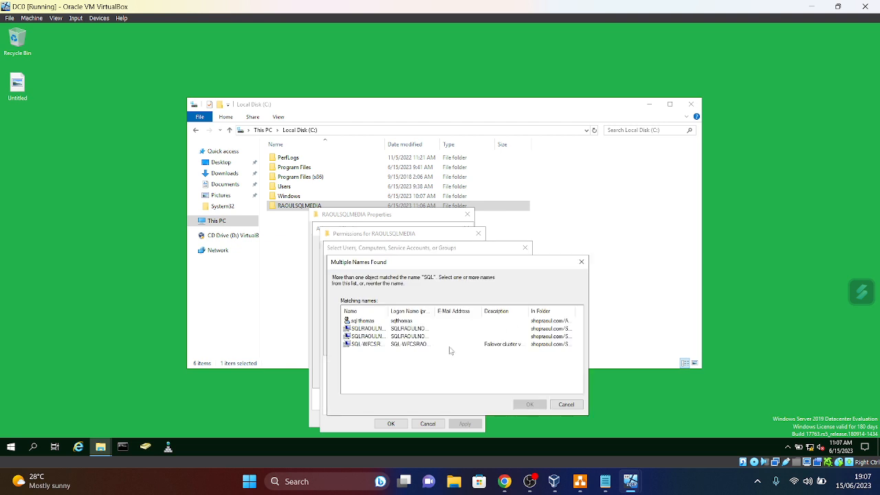
left_click_drag(377, 357, 385, 318)
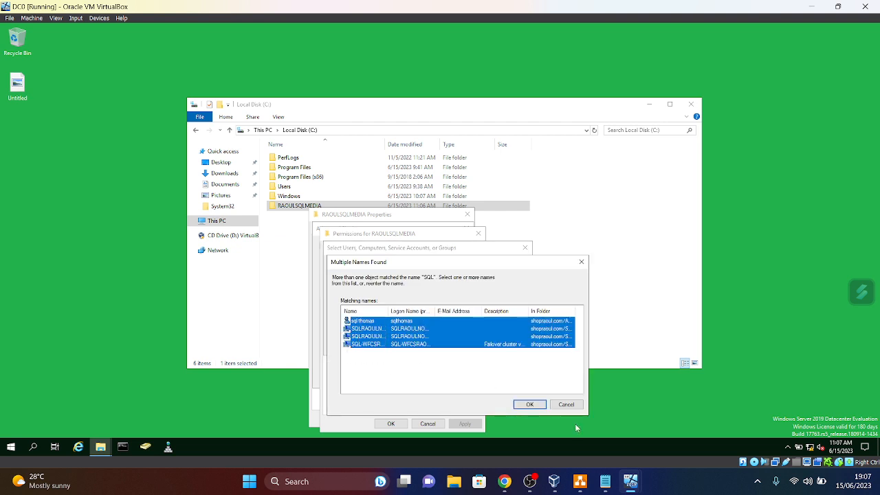
left_click(530, 404)
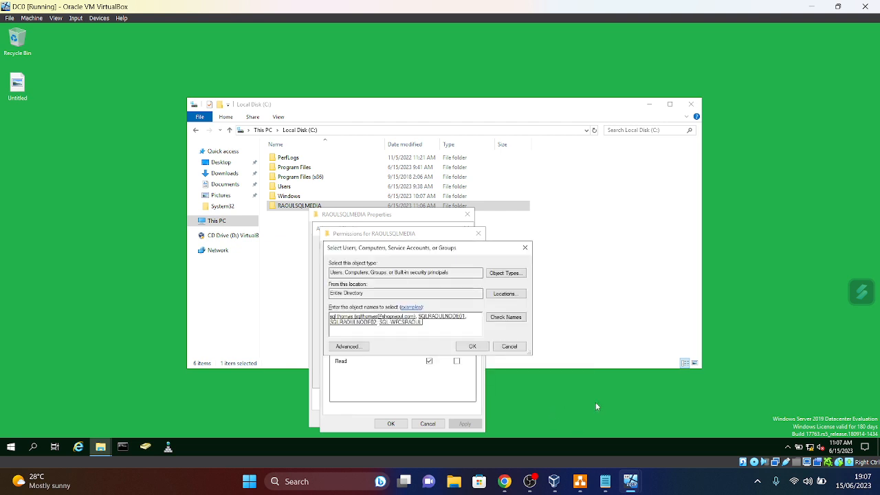
left_click(473, 345)
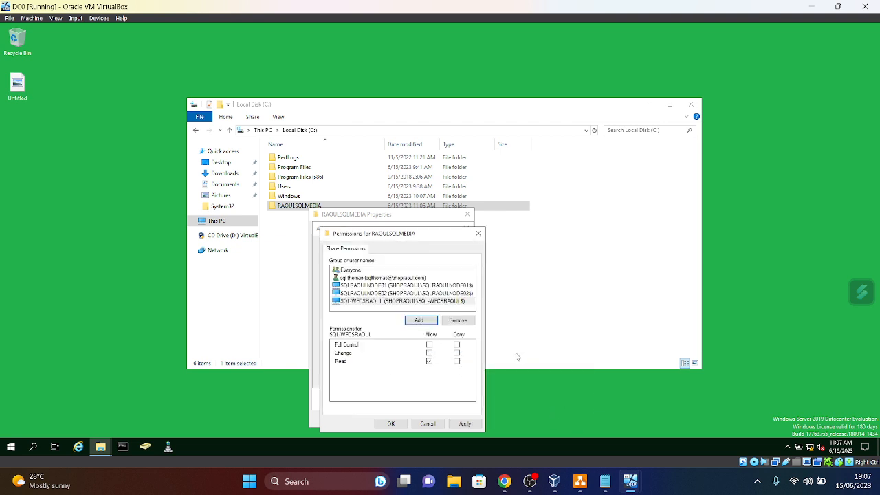
- Grant Full Control to the SQL user, SQLRAOULNODE01, SQLRAOULNODE02 and SQL-WFCSRAOUL accounts
left_click(383, 277)
left_click(429, 345)
left_click(466, 423)
left_click(376, 285)
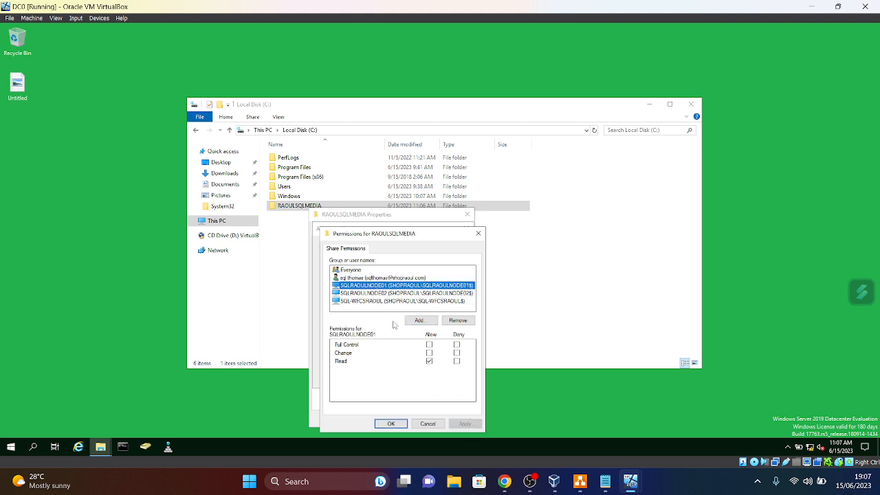
left_click(429, 345)
left_click(465, 423)
left_click(364, 294)
left_click(429, 344)
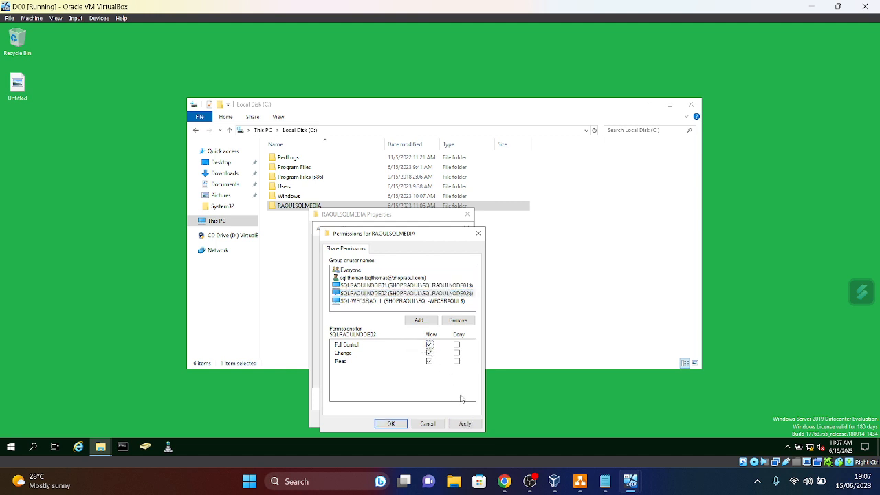
left_click(468, 424)
left_click(375, 301)
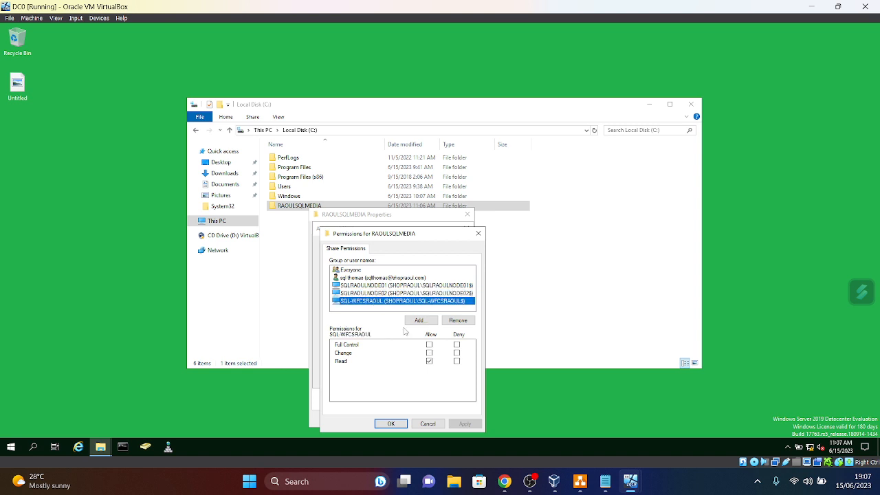
left_click(429, 344)
left_click(466, 424)
- Apply the sharing settings, copy the \\Dc0\raoulsqlmedia path, and close Properties and the C: window
left_click(391, 424)
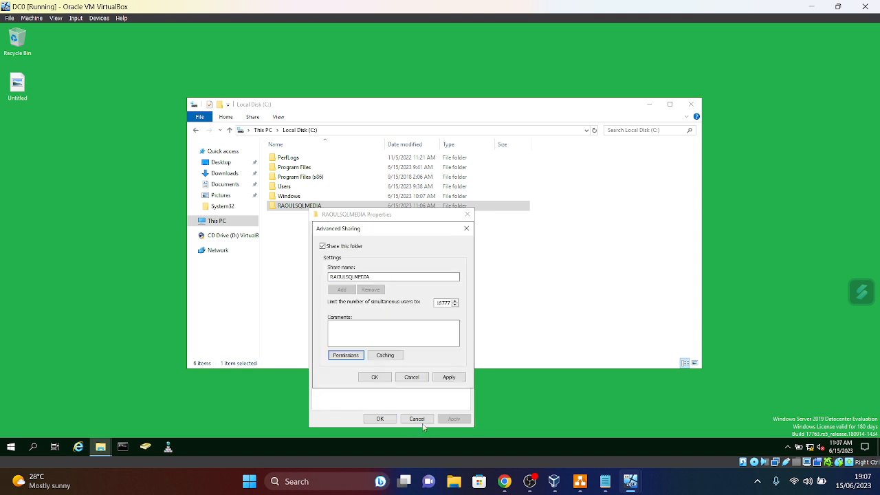
left_click(451, 378)
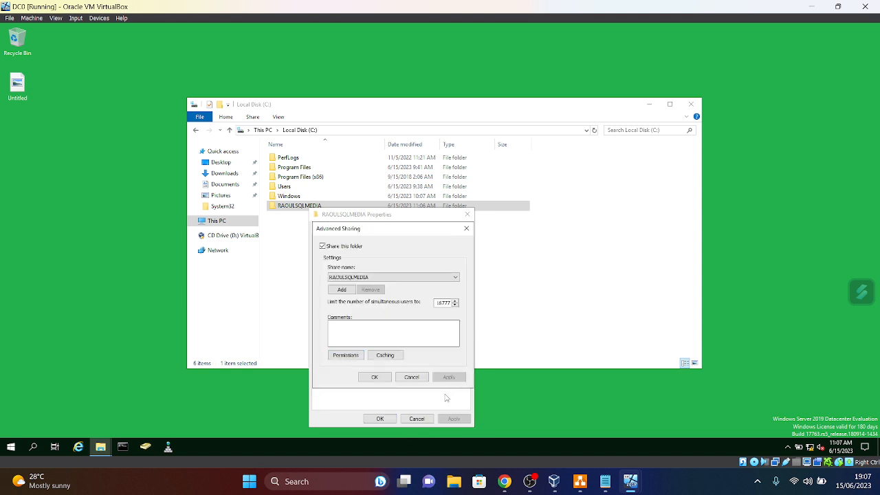
left_click(375, 379)
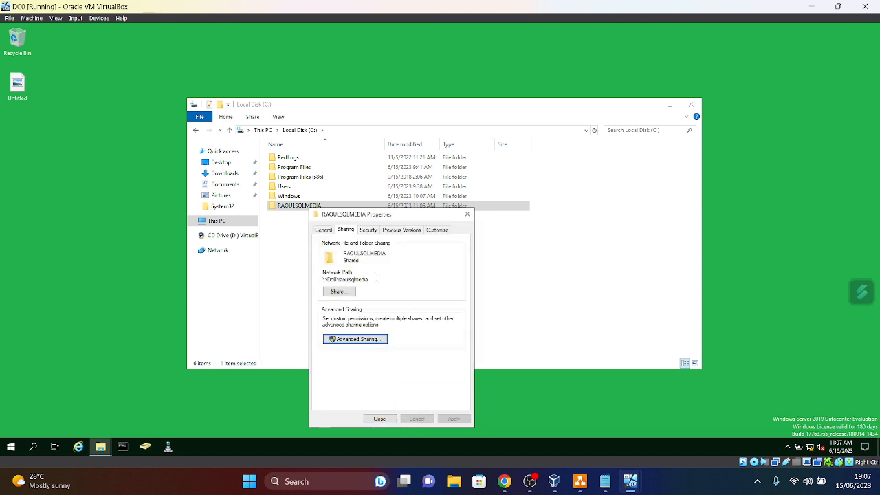
left_click_drag(372, 280, 327, 282)
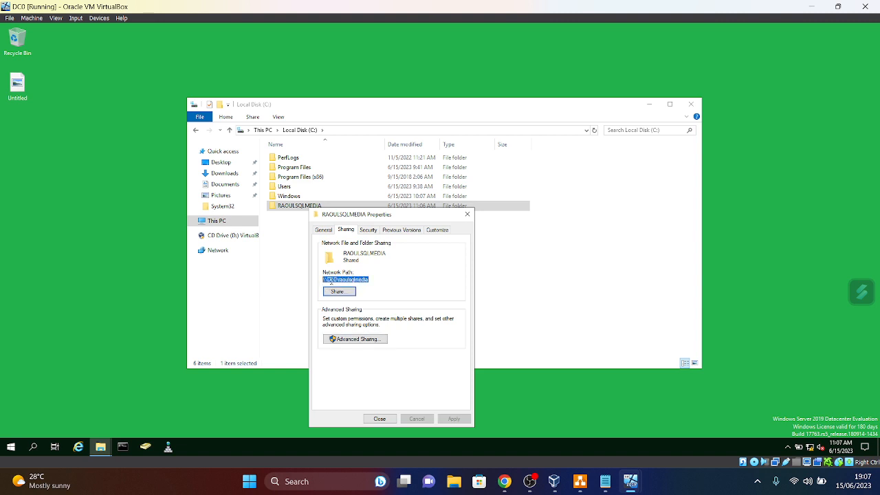
right_click(332, 280)
left_click(352, 310)
left_click(380, 419)
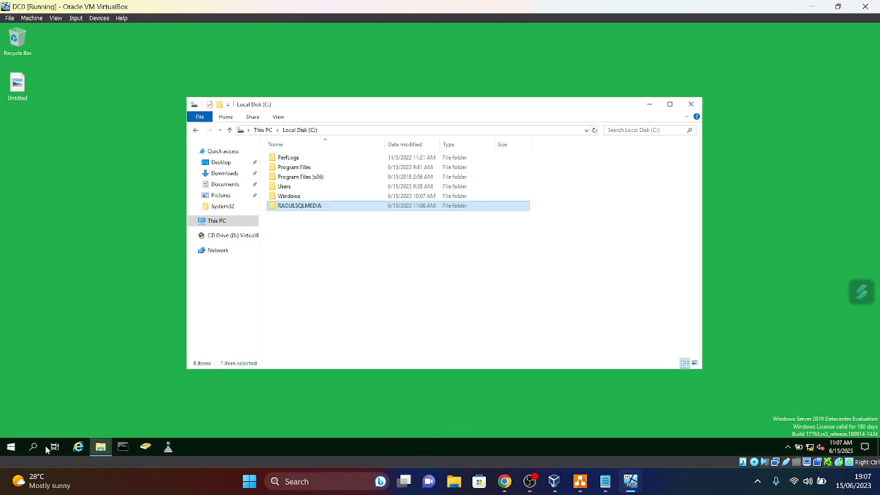
left_click(691, 104)
- On DC0, open \\Dc0\raoulsqlmedia through Run, view DC0's share list, then close the window
right_click(12, 448)
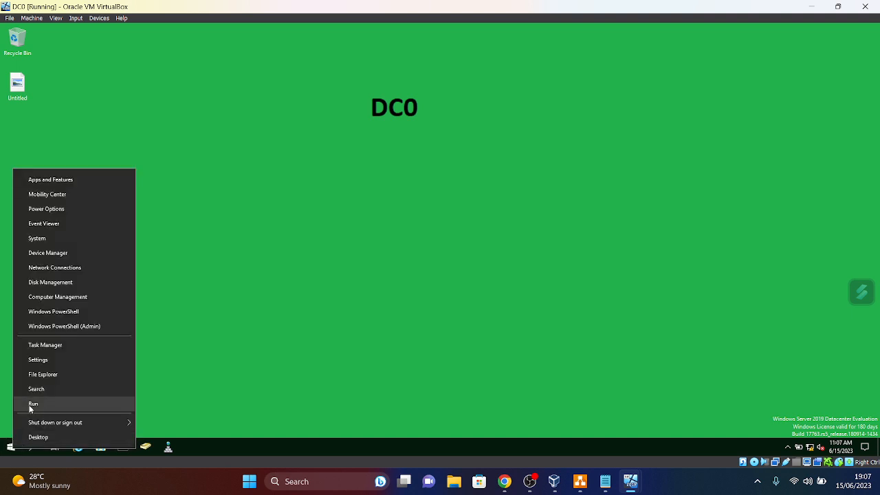
left_click(31, 405)
key("ctrl+v")
left_click(80, 412)
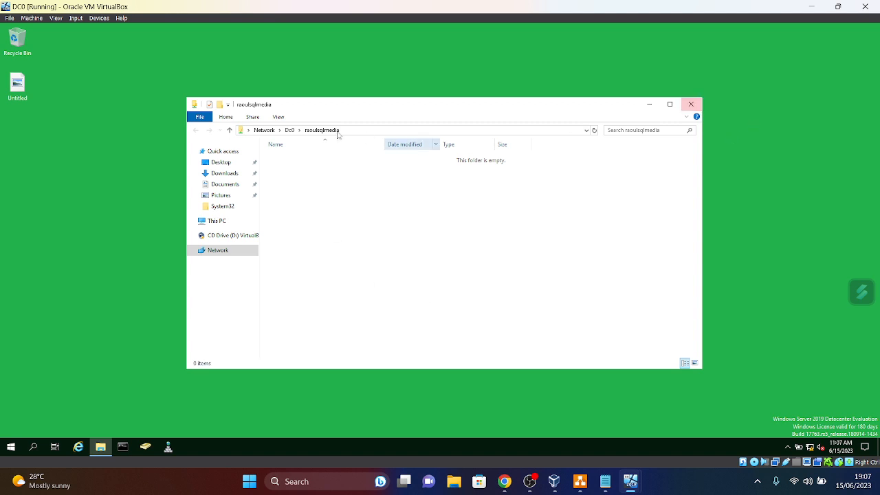
left_click(229, 131)
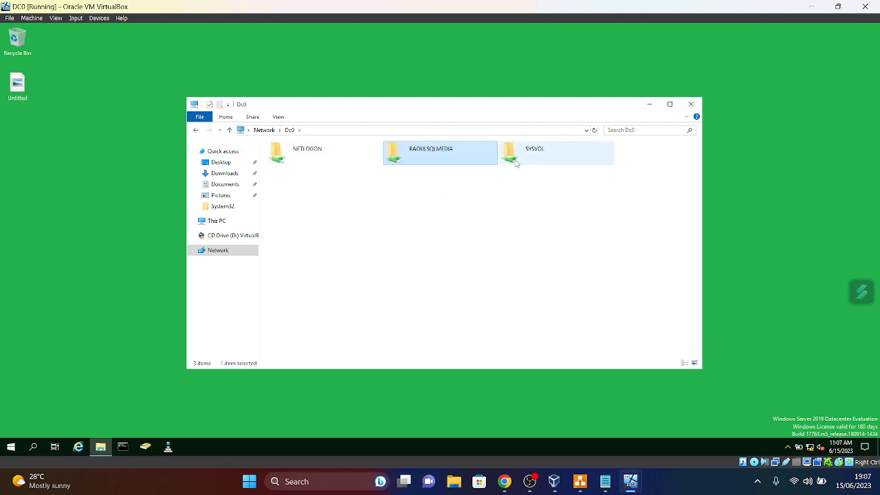
left_click(691, 104)
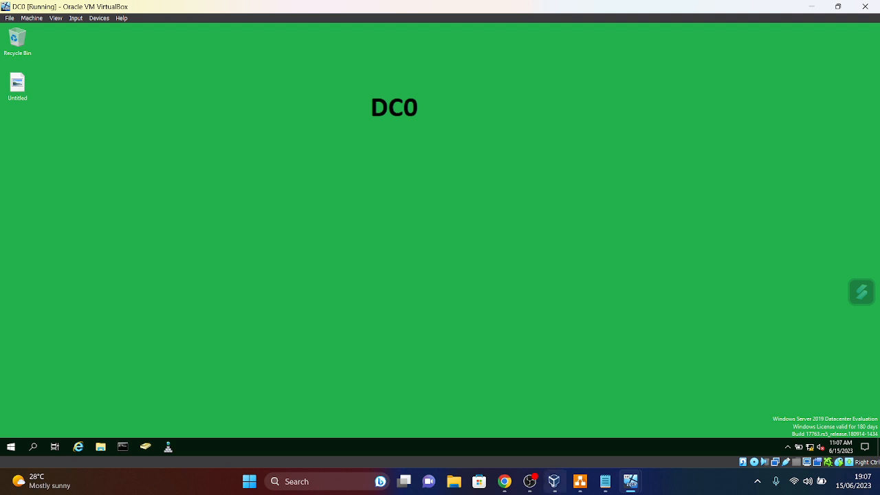
mouse_move(632, 489)
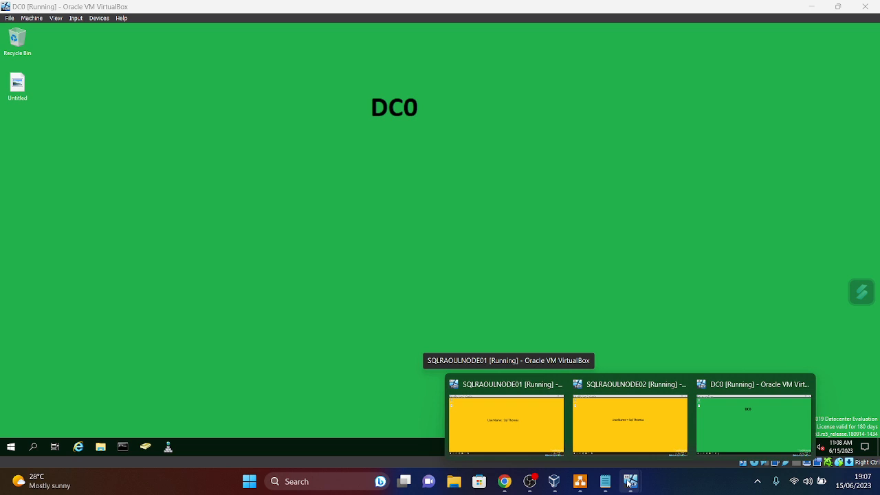
- On SQLRAOULNODE01, open \\DC0\raoulsqlmedia through Run, view DC0's shares, then close Explorer
left_click(523, 420)
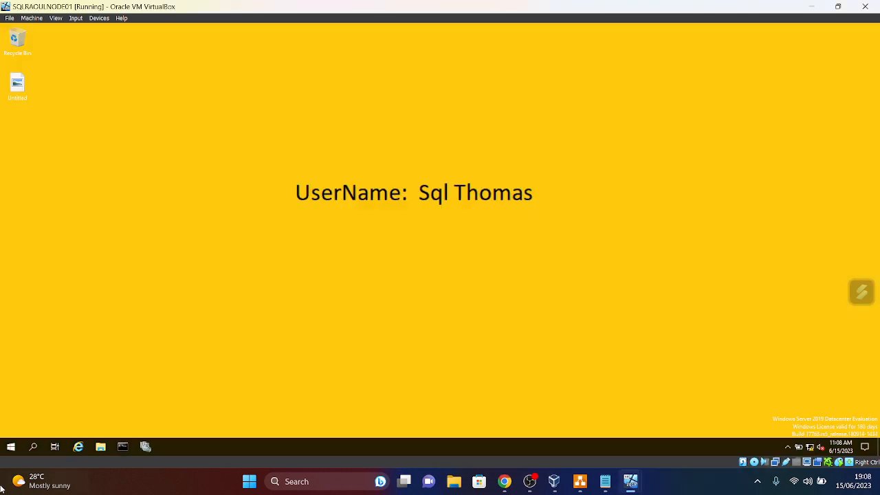
right_click(11, 452)
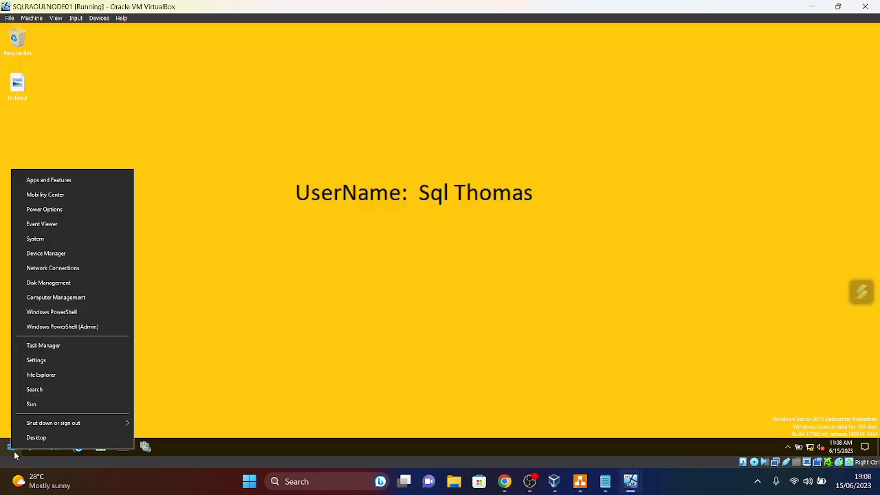
left_click(32, 406)
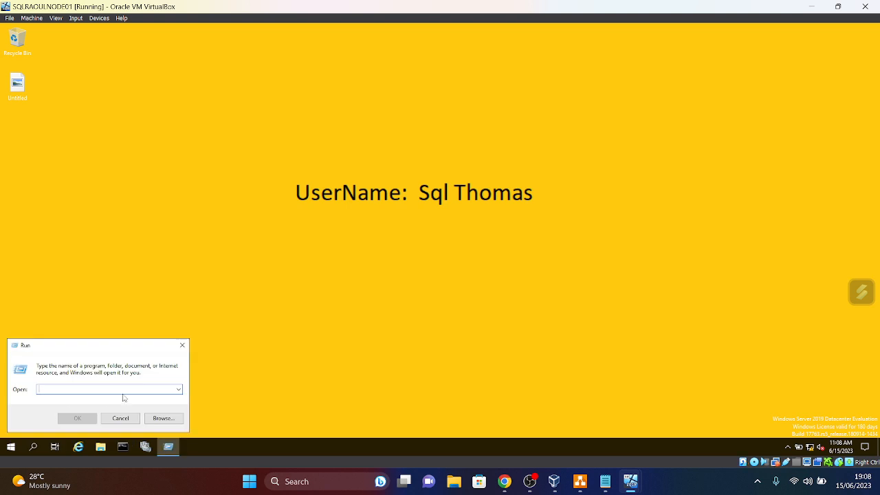
type("\\DC")
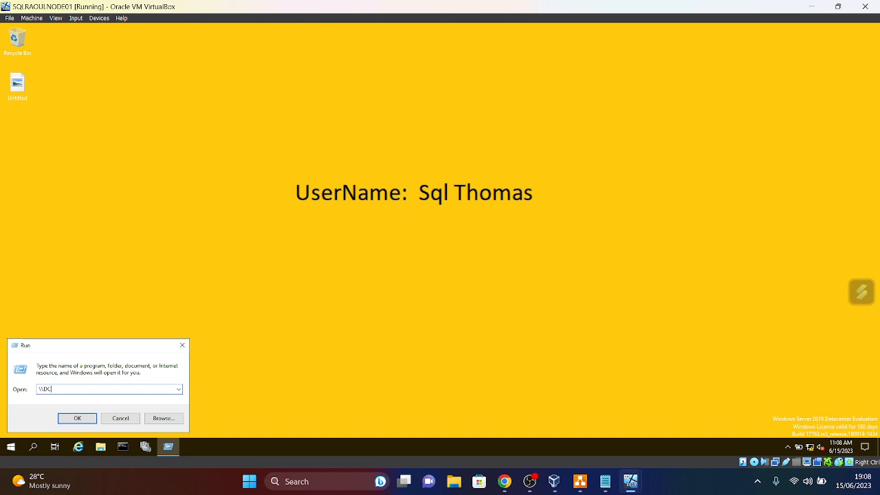
type("0\\")
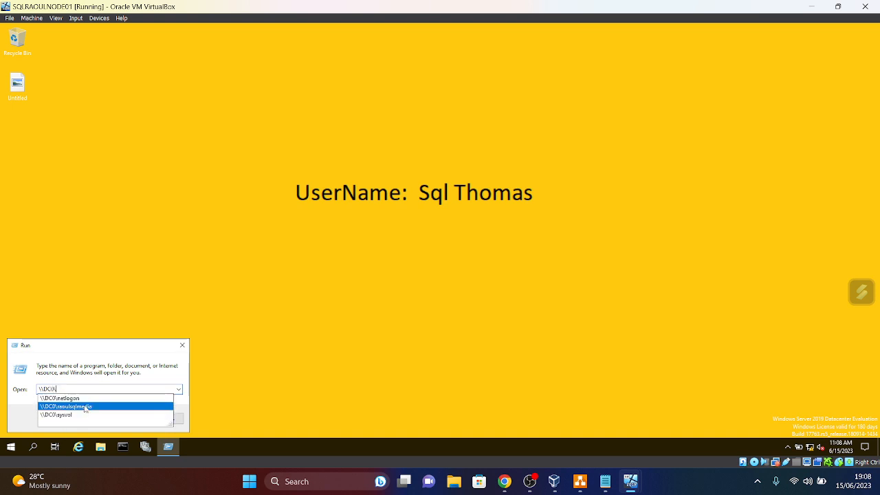
left_click(84, 407)
left_click(102, 390)
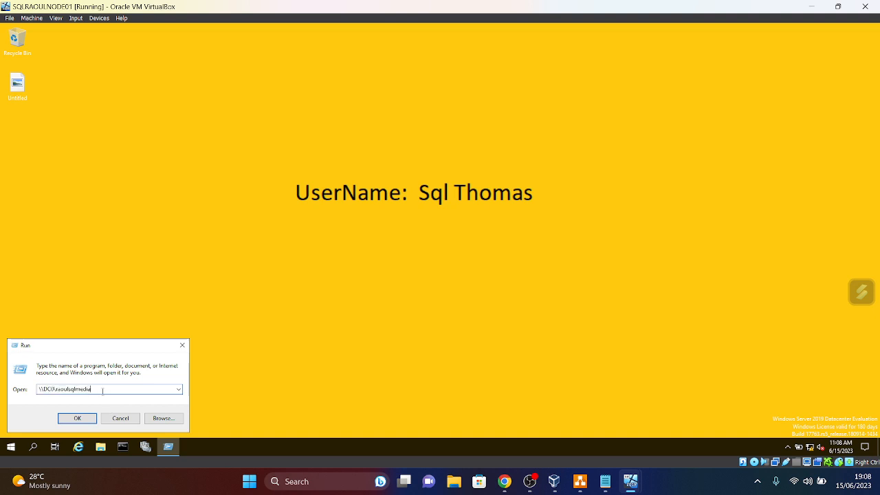
left_click(93, 417)
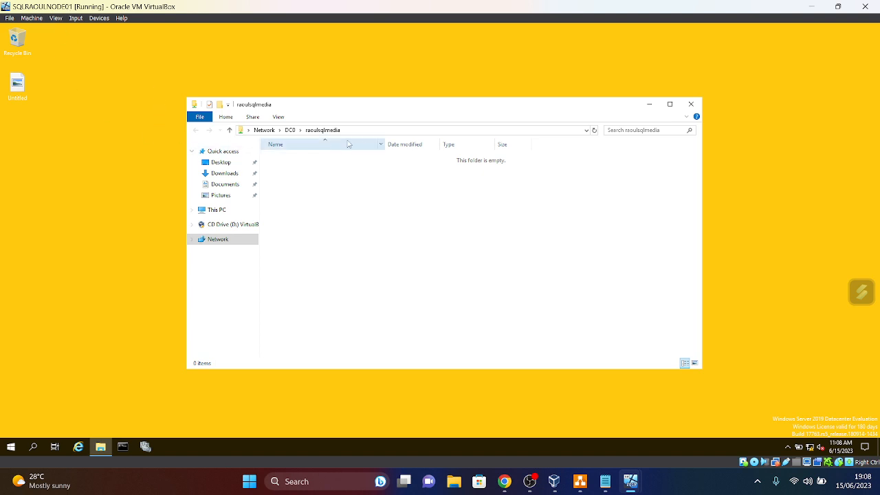
left_click(230, 131)
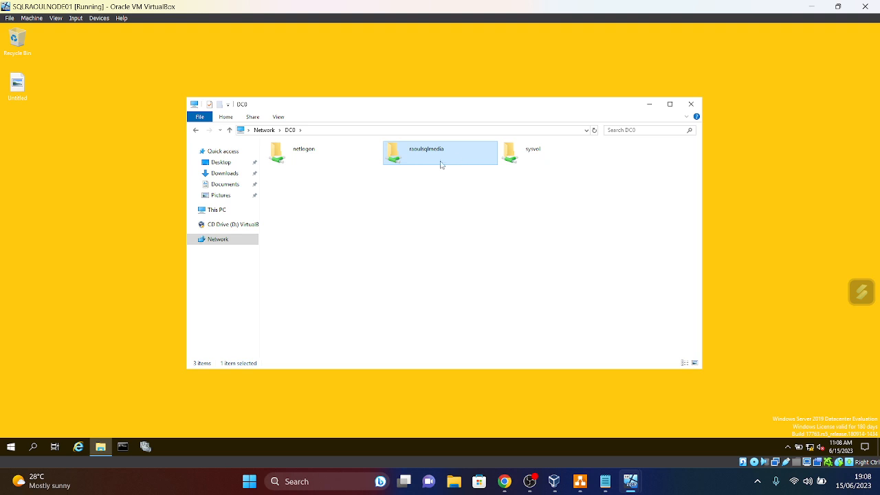
left_click(691, 104)
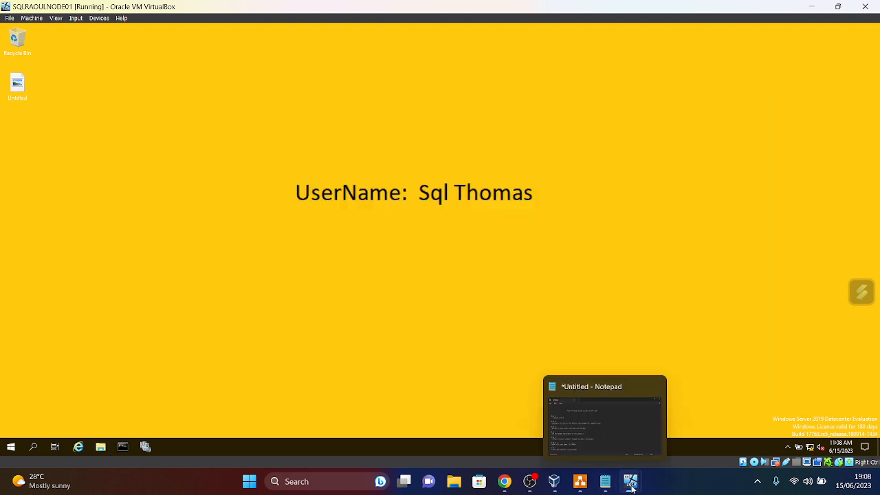
mouse_move(631, 482)
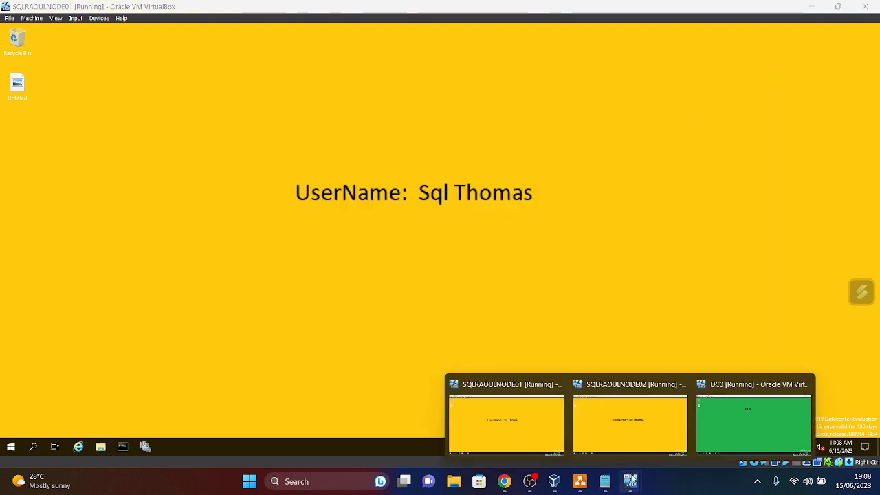
- On SQLRAOULNODE02, open \\dc0\RAOULSQLMEDIA through Run using autocomplete, then close the folder
left_click(642, 452)
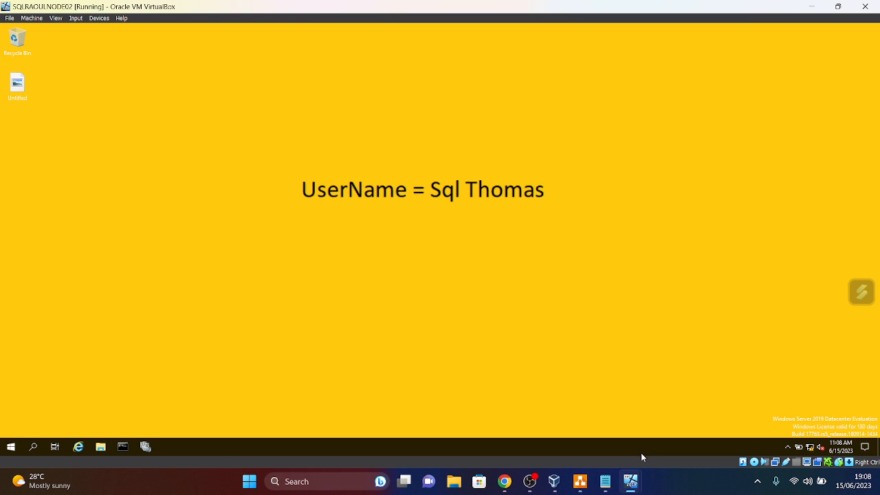
right_click(12, 449)
left_click(31, 403)
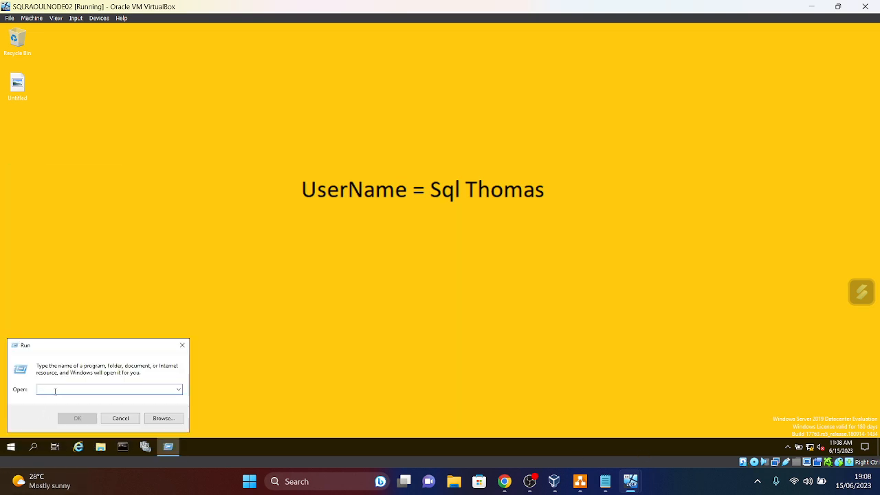
type("\\\\dc0\\")
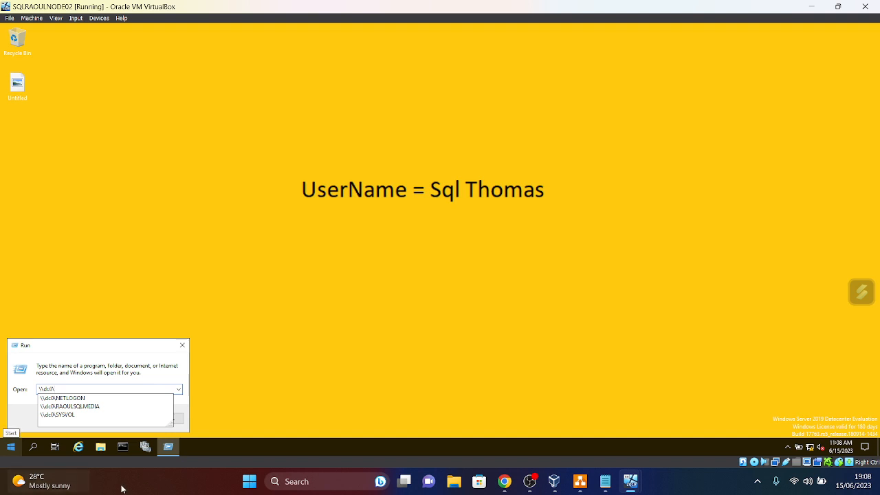
left_click(81, 407)
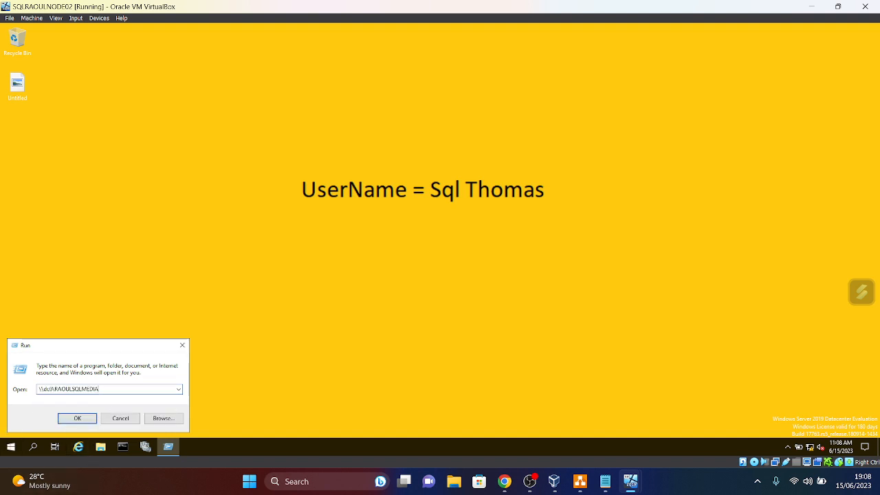
left_click(86, 418)
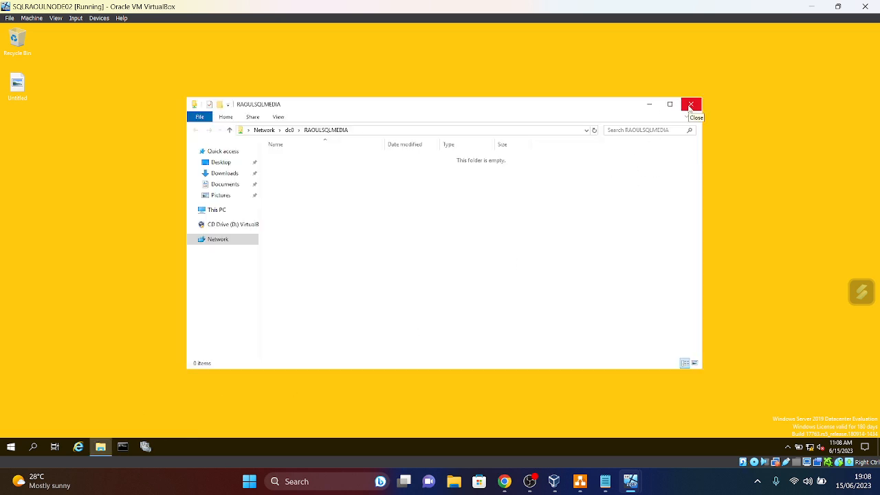
left_click(691, 105)
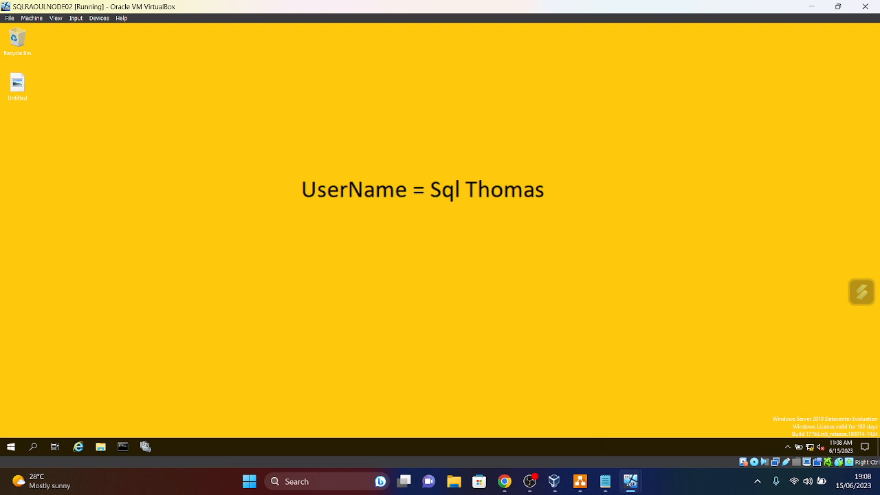
- Switch to the VirtualBox Manager window showing DC0's details
mouse_move(631, 490)
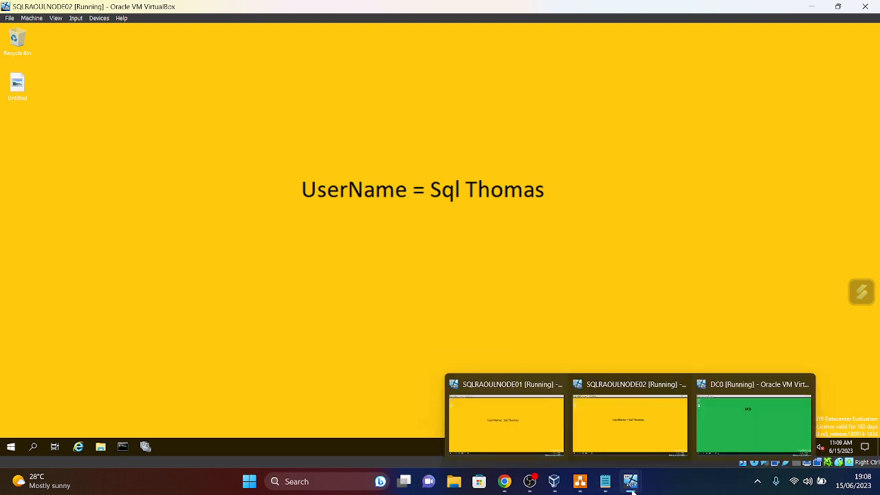
left_click(554, 482)
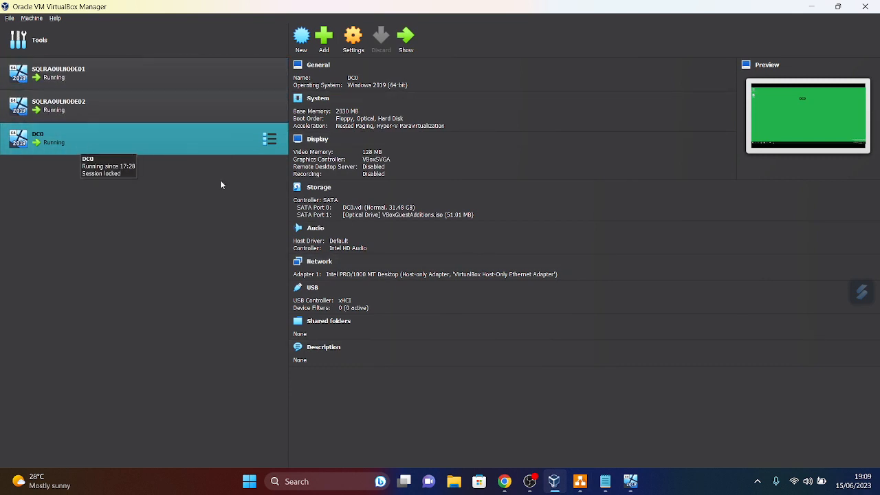
- In DC0's Shared Folders settings, add a new share with folder path C:\SQL2022
left_click(354, 38)
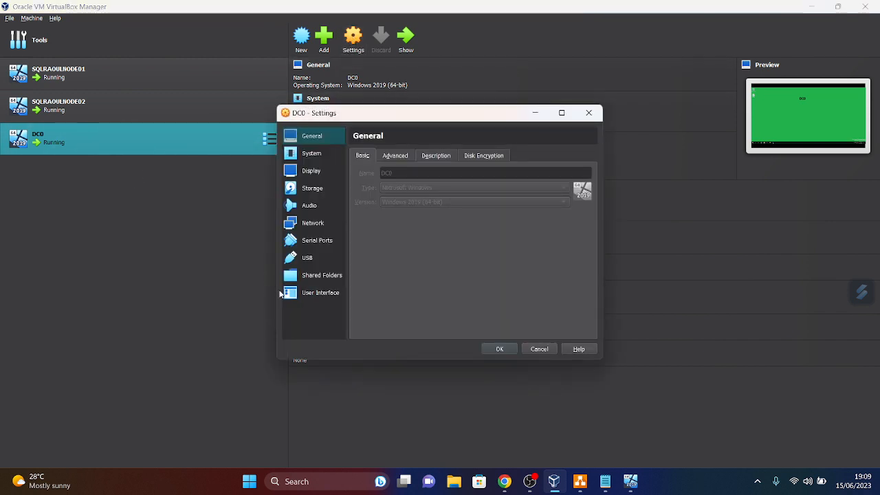
left_click(319, 277)
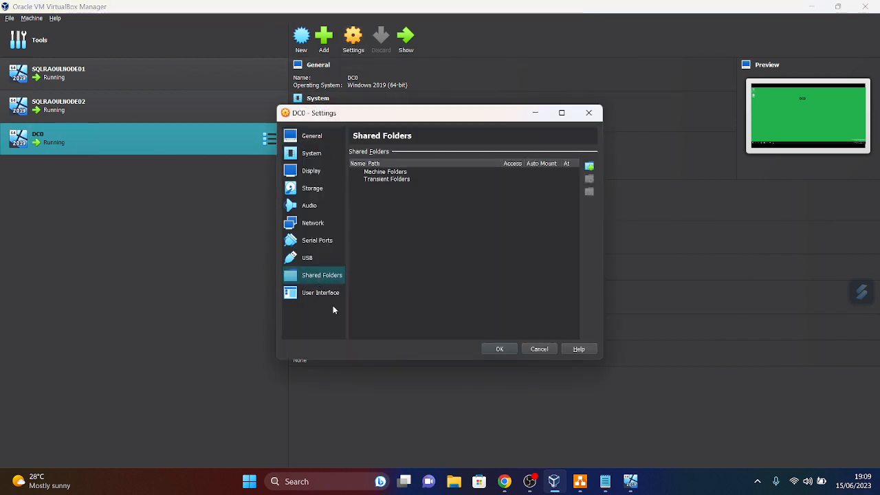
left_click(589, 166)
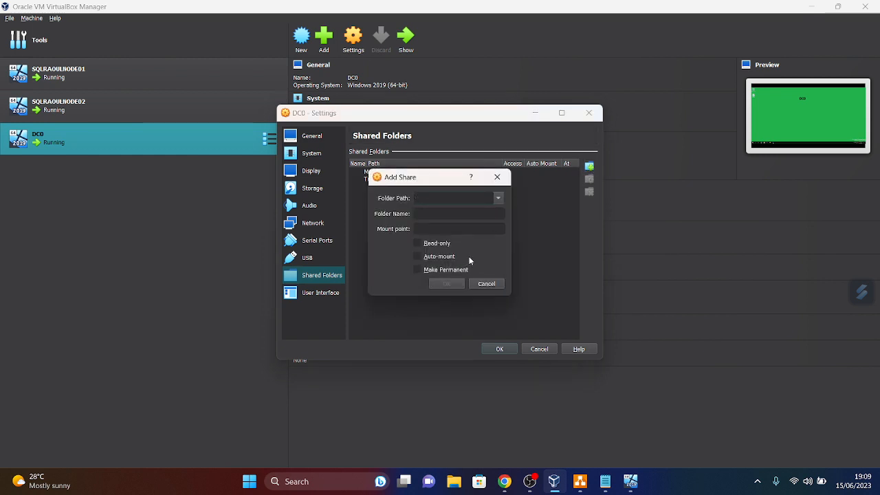
left_click(418, 244)
left_click(418, 244)
left_click(499, 200)
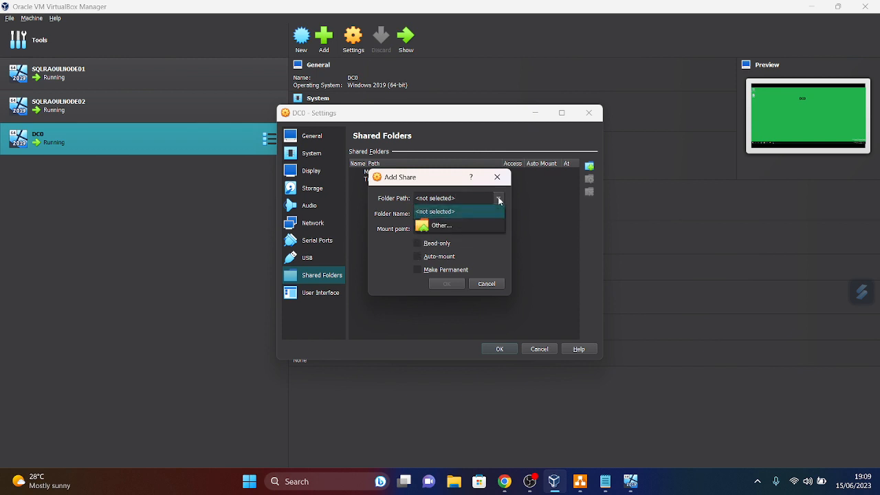
left_click(449, 225)
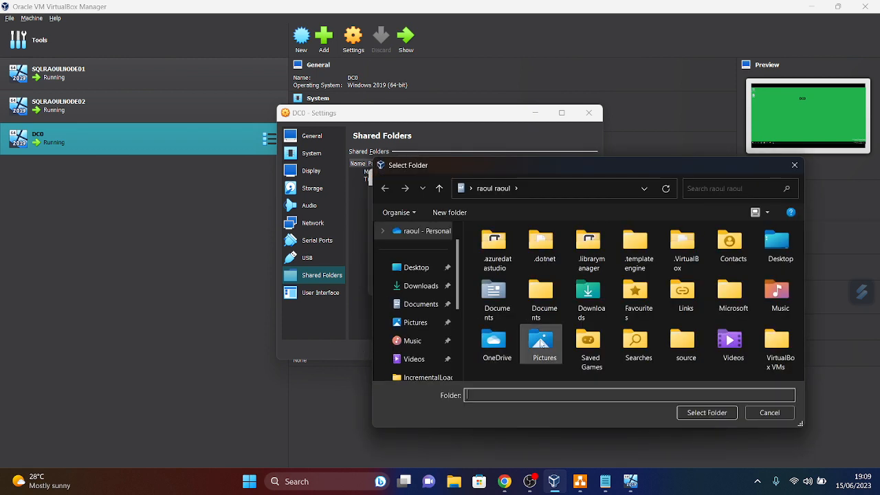
scroll(444, 367, "down", 5)
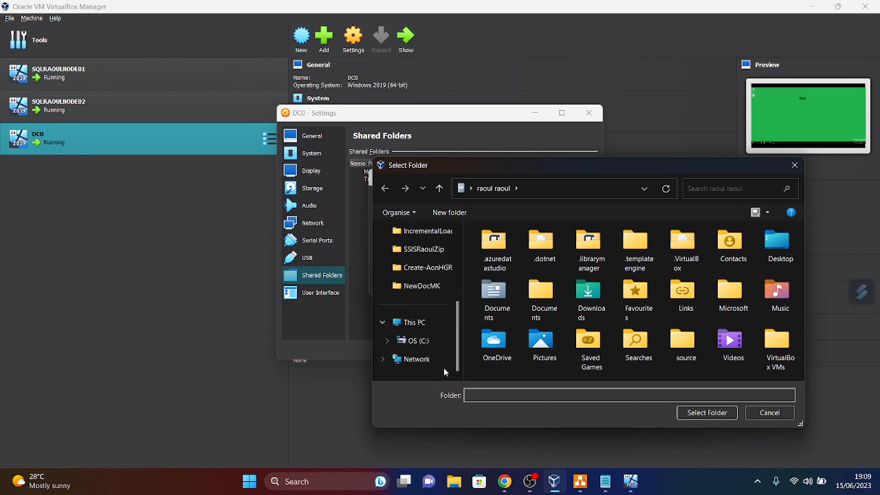
left_click(418, 340)
left_click(503, 348)
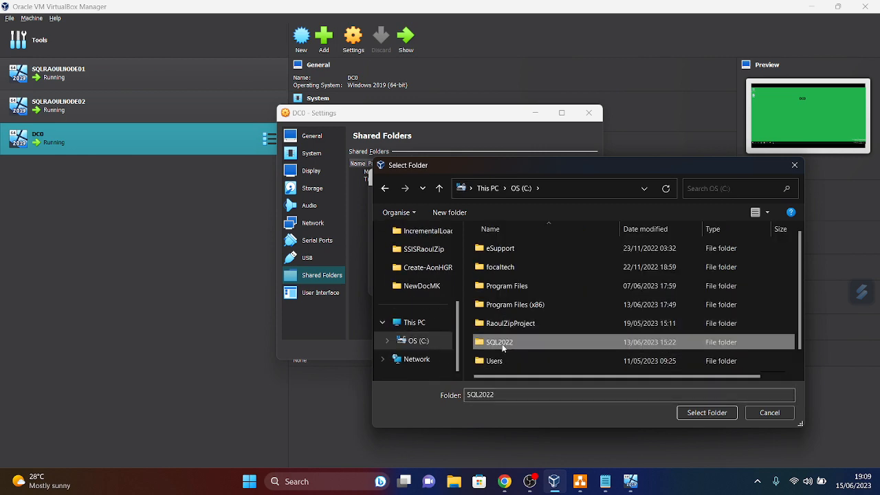
left_click(703, 412)
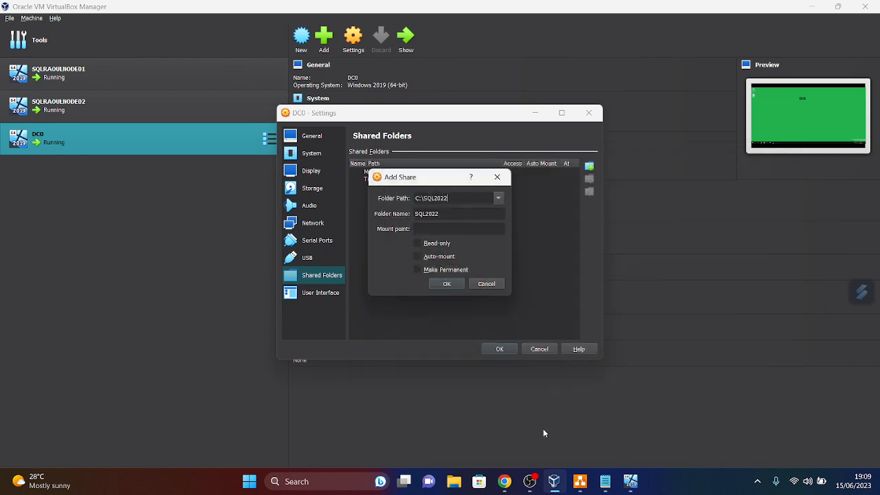
- Make the SQL2022 share read-only and auto-mounted, then save DC0's settings
left_click(416, 244)
left_click(417, 256)
left_click(447, 284)
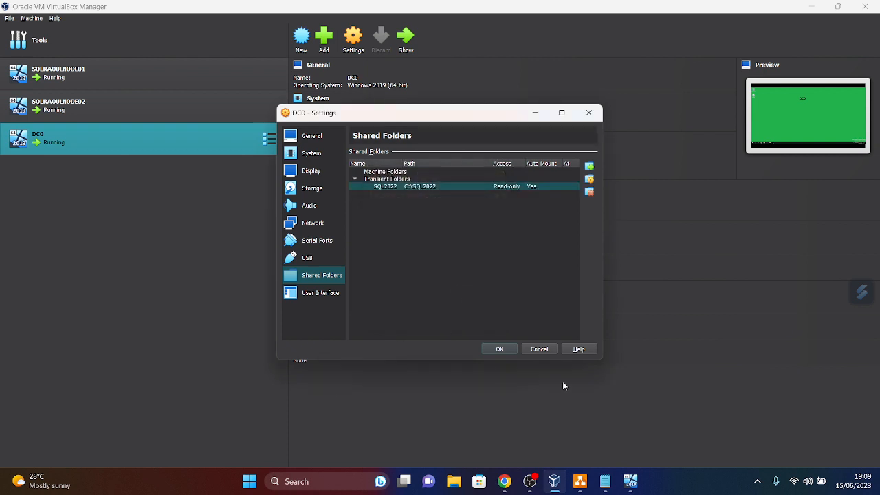
left_click(500, 350)
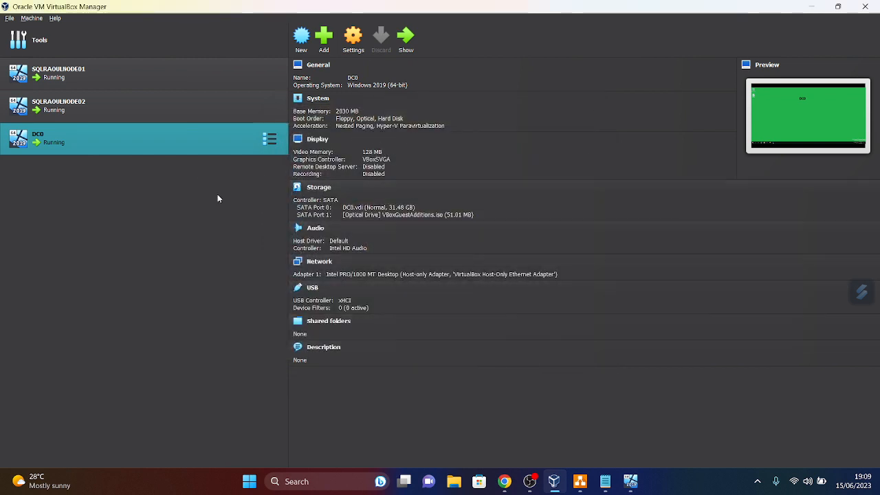
- Switch to DC0 and open the SQL2022 (Z:) shared drive in File Explorer
left_click(811, 7)
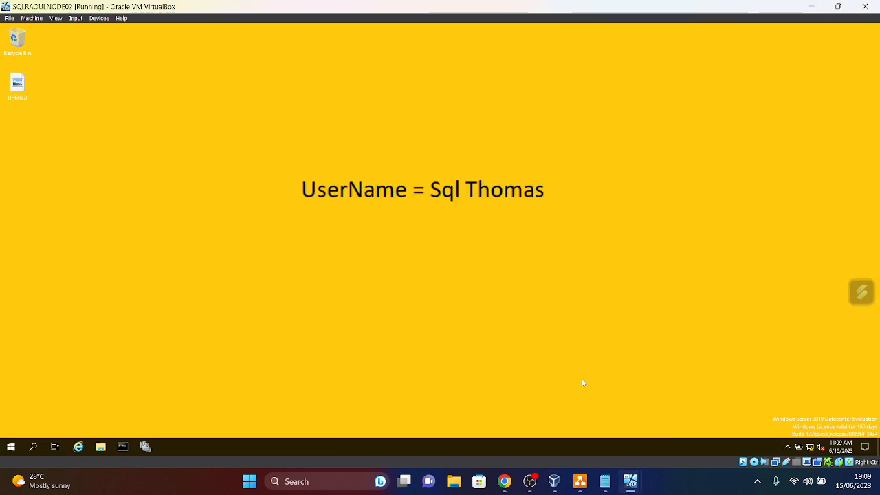
mouse_move(630, 485)
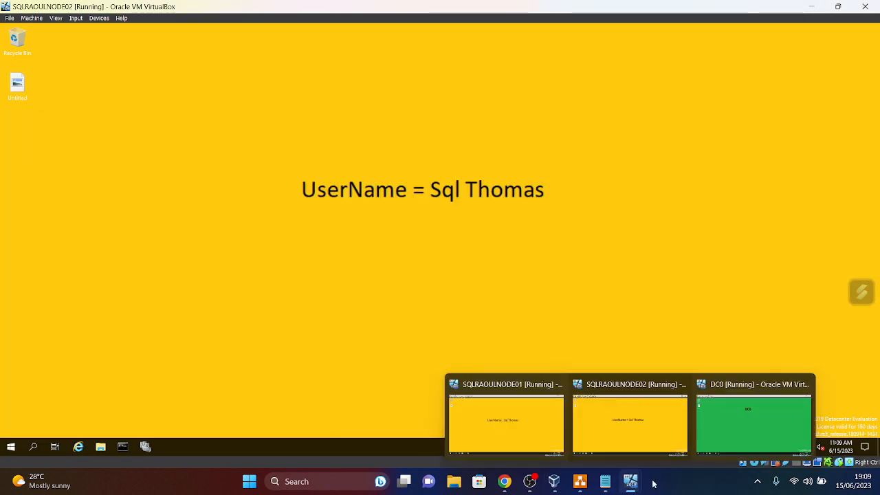
left_click(760, 413)
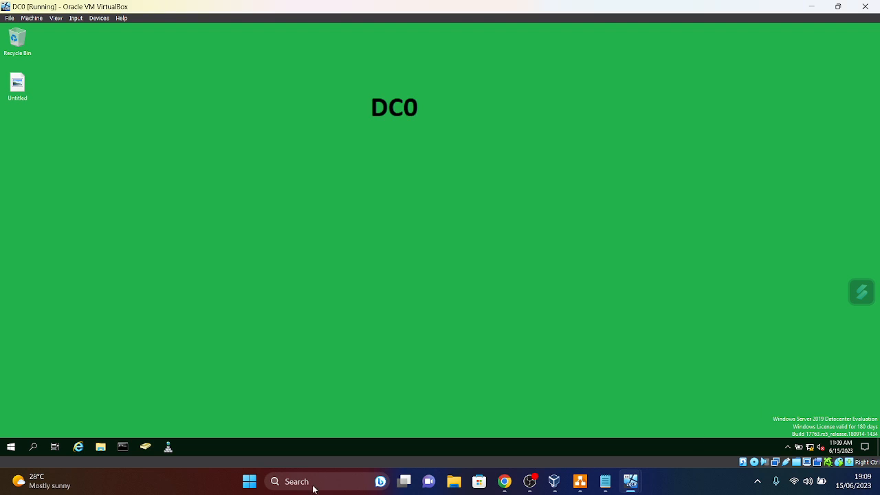
left_click(100, 447)
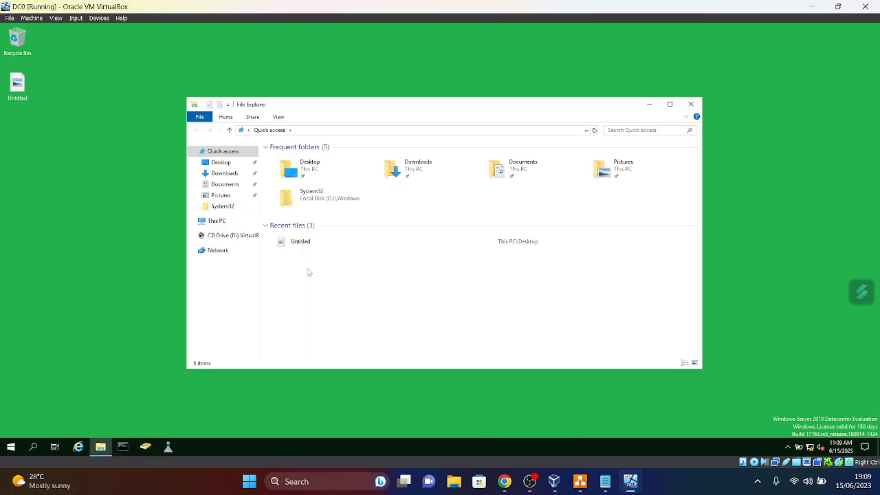
left_click(215, 221)
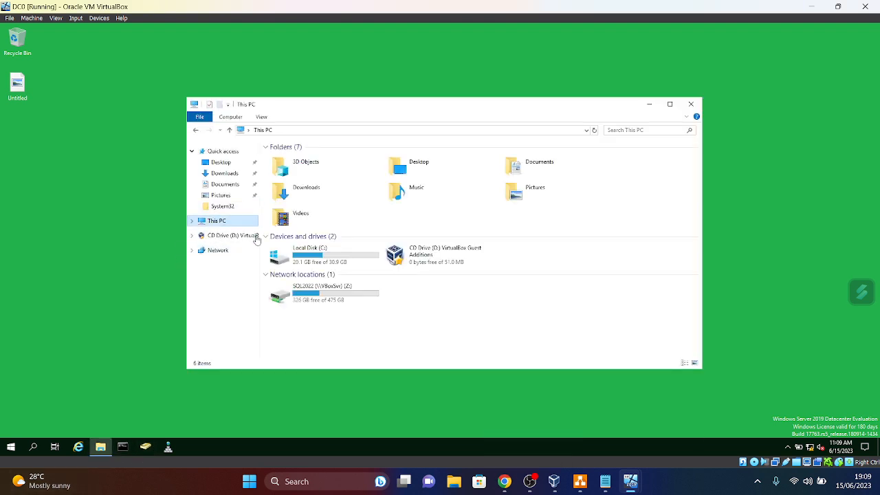
double_click(305, 259)
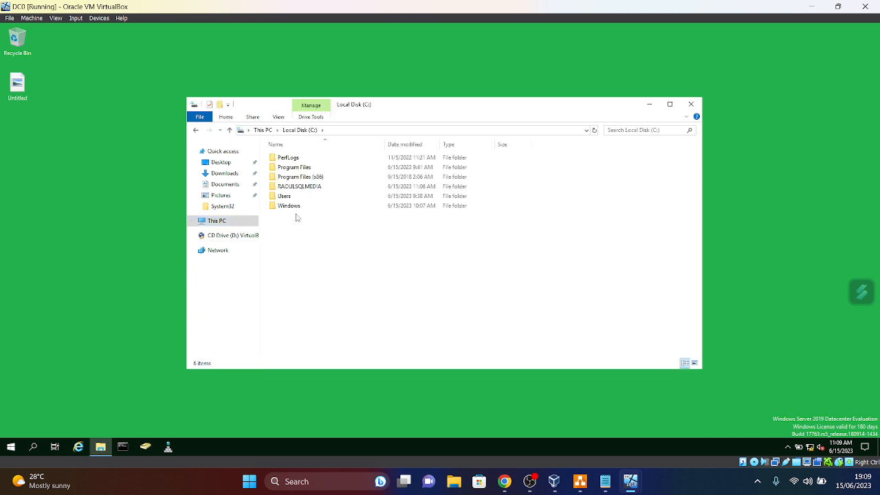
left_click(229, 130)
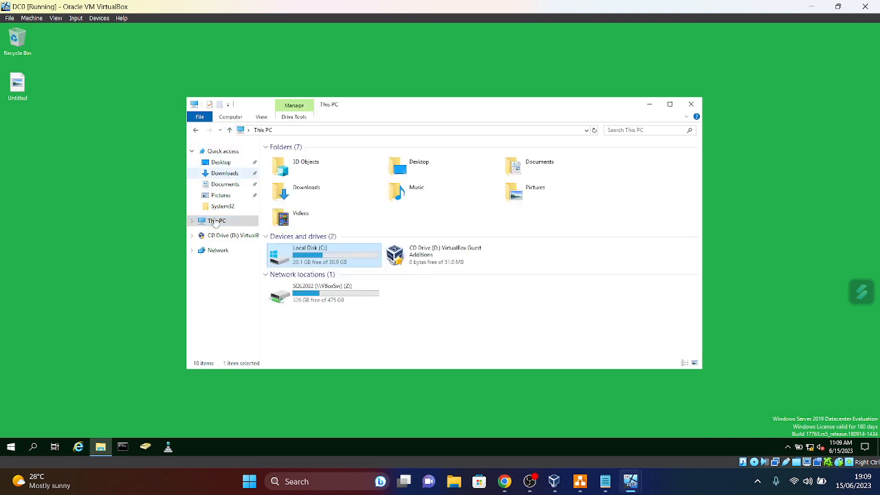
double_click(303, 302)
- Copy Developer_ENU and SSMS-Setup-ENU, then go to Local Disk (C:)
left_click_drag(314, 215, 282, 161)
right_click(292, 160)
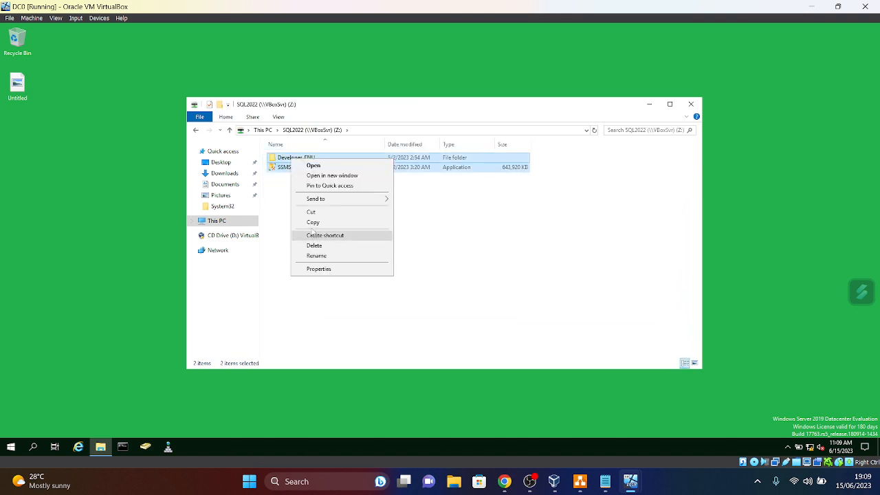
left_click(313, 222)
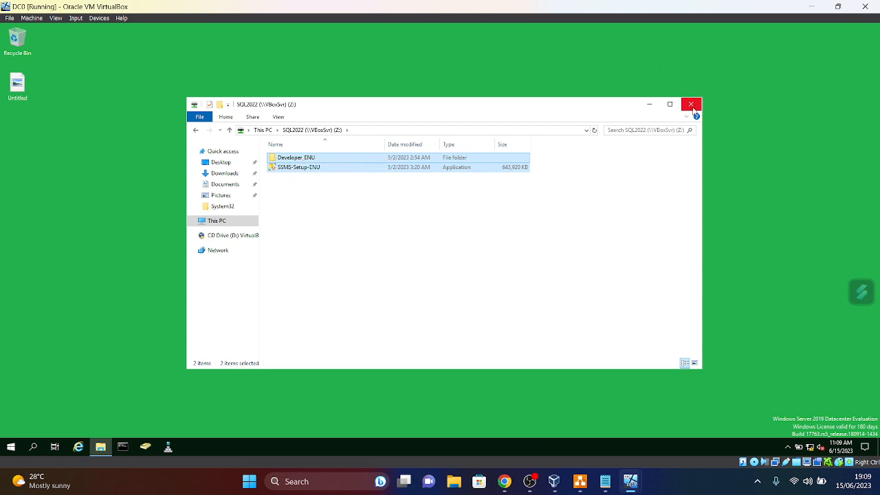
left_click(229, 130)
double_click(311, 261)
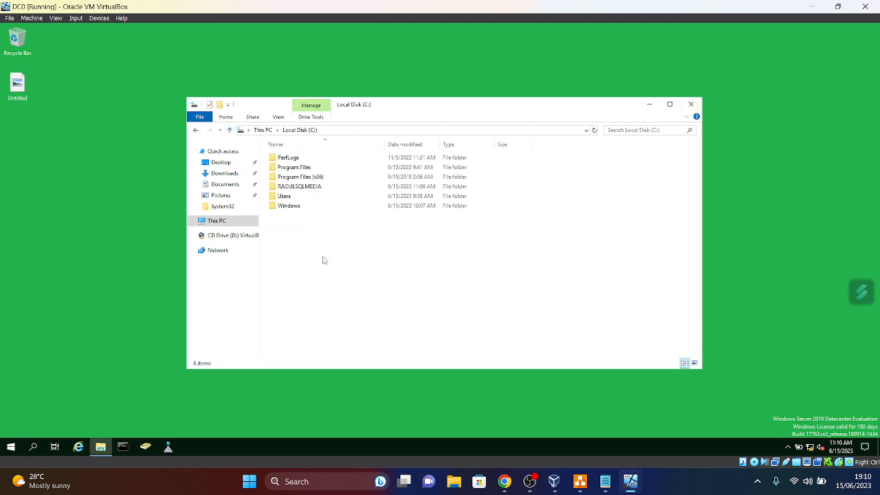
- Paste Developer_ENU and SSMS-Setup-ENU into the RAOULSQLMEDIA folder, then minimise its window
left_click(302, 188)
double_click(301, 187)
right_click(302, 187)
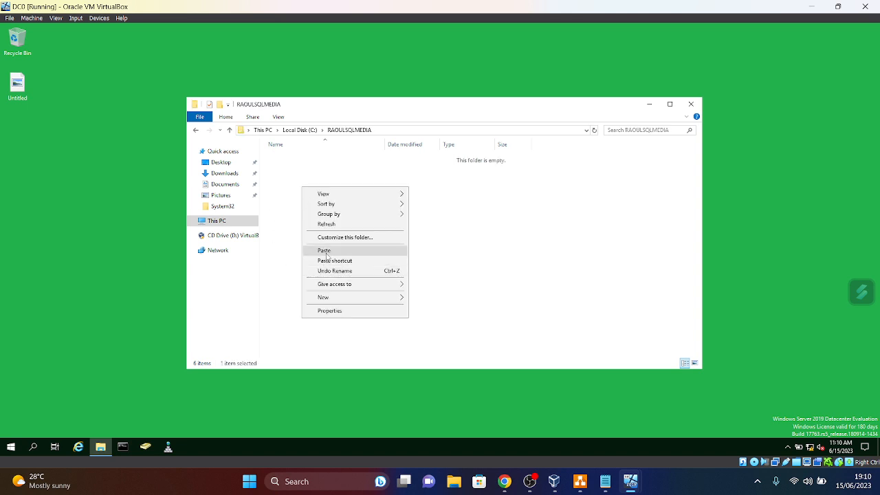
left_click(319, 250)
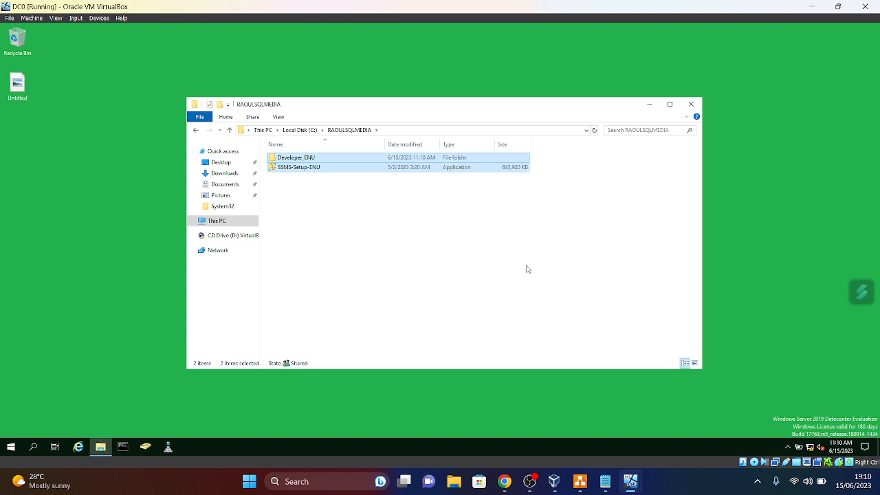
left_click(546, 292)
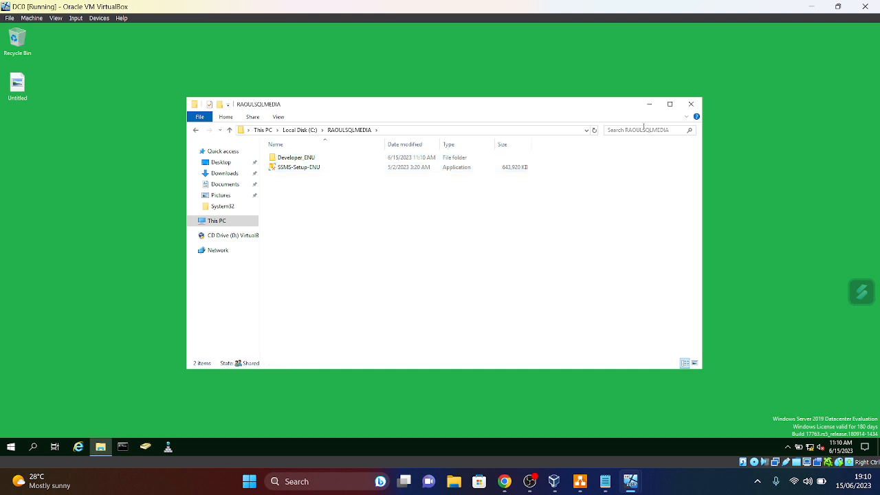
left_click(650, 105)
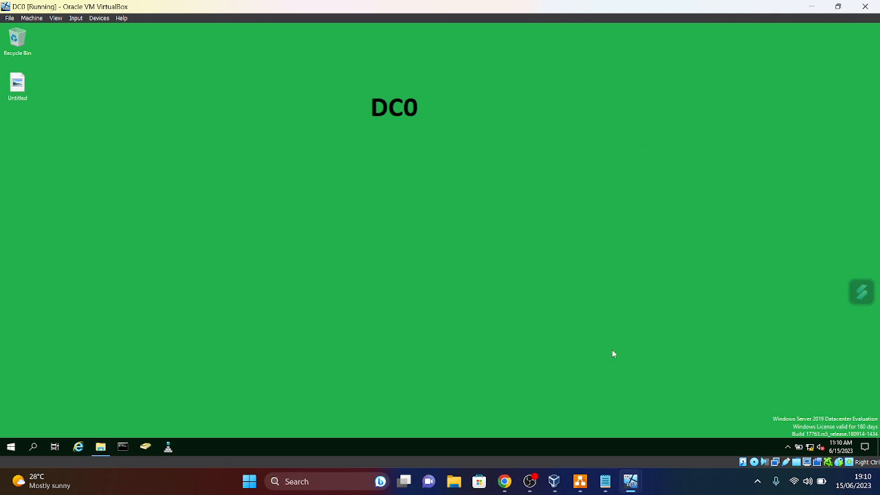
- On SQLRAOULNODE01, open \\DC0\raoulsqlmedia\Developer_ENU through Run to reach the SETUP file
mouse_move(624, 490)
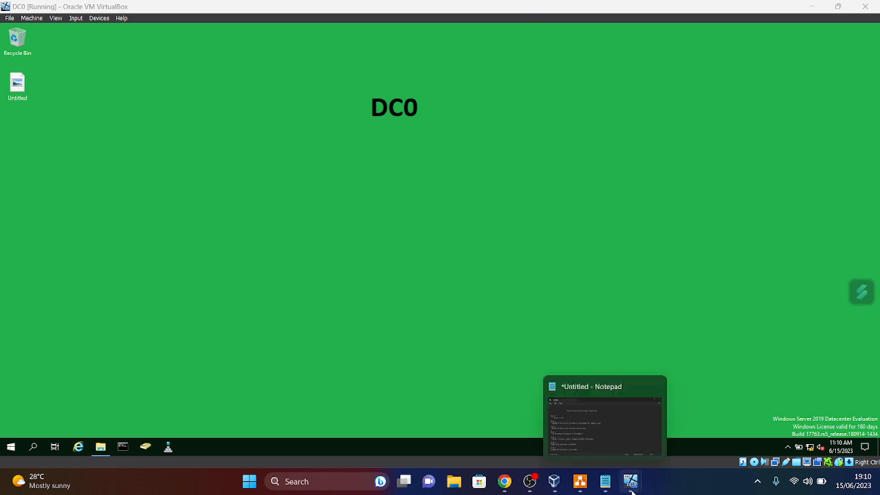
left_click(530, 428)
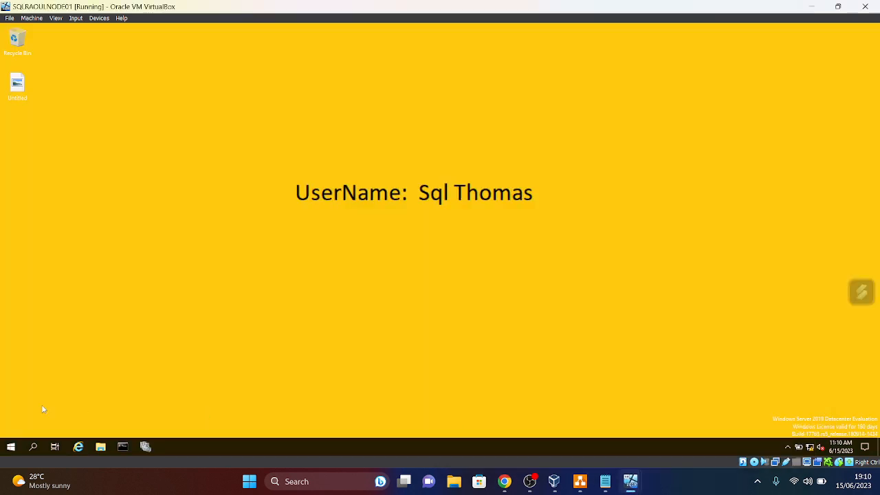
left_click(12, 448)
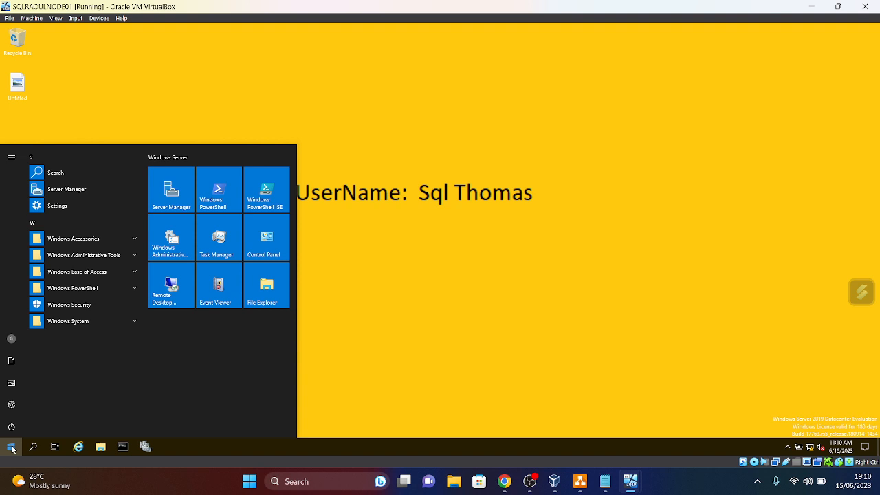
left_click(12, 448)
right_click(14, 447)
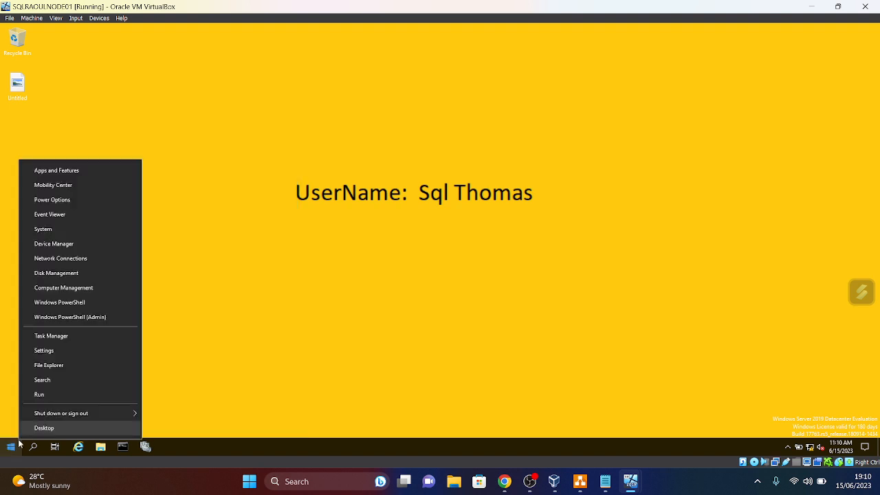
left_click(44, 392)
left_click(76, 417)
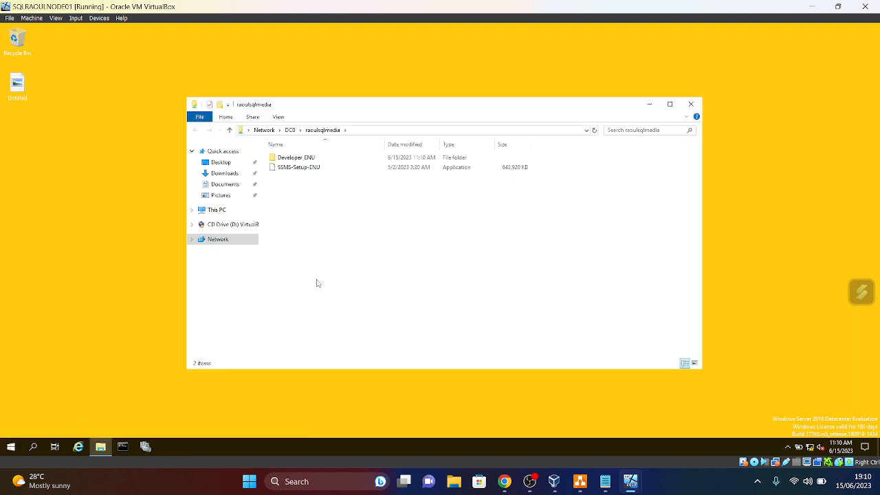
left_click(230, 131)
double_click(395, 170)
double_click(303, 160)
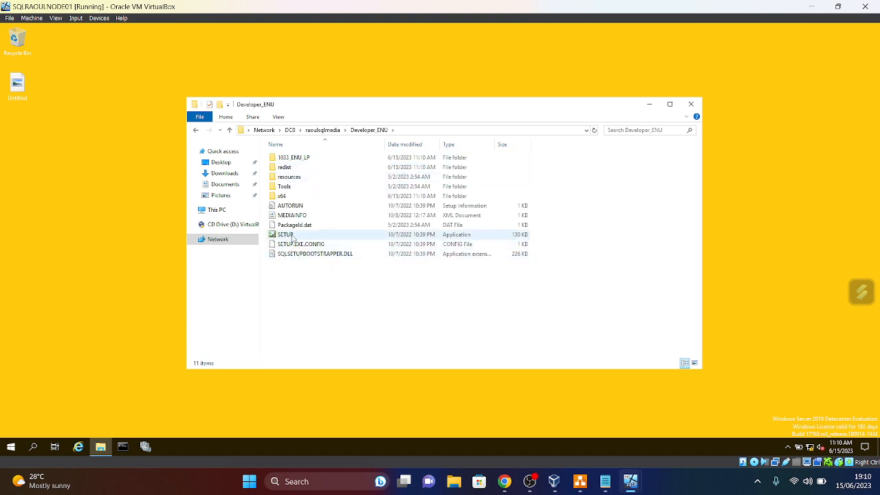
right_click(292, 237)
- Run SETUP as administrator, accepting the security warning and UAC prompt, then return to raoulsqlmedia
left_click(321, 252)
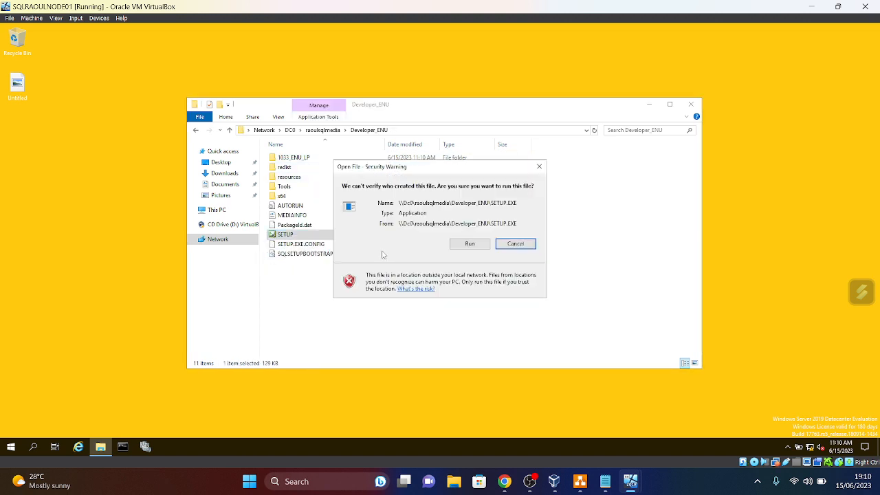
left_click(470, 244)
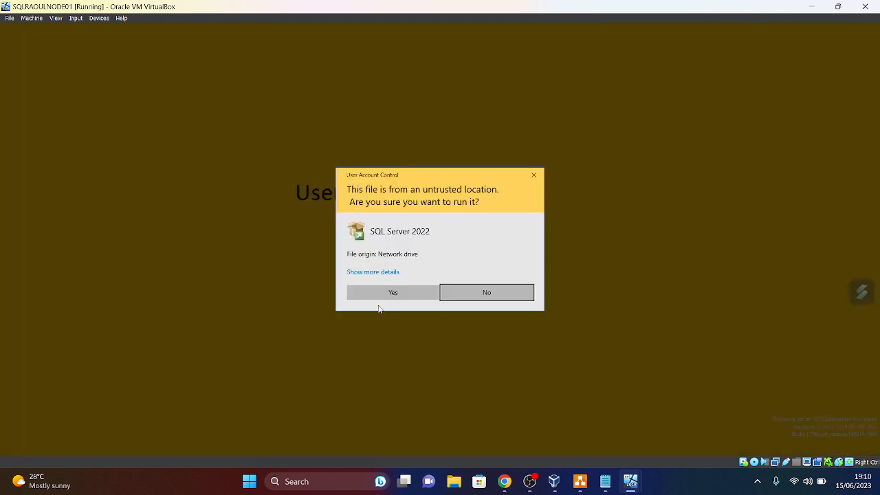
left_click(397, 294)
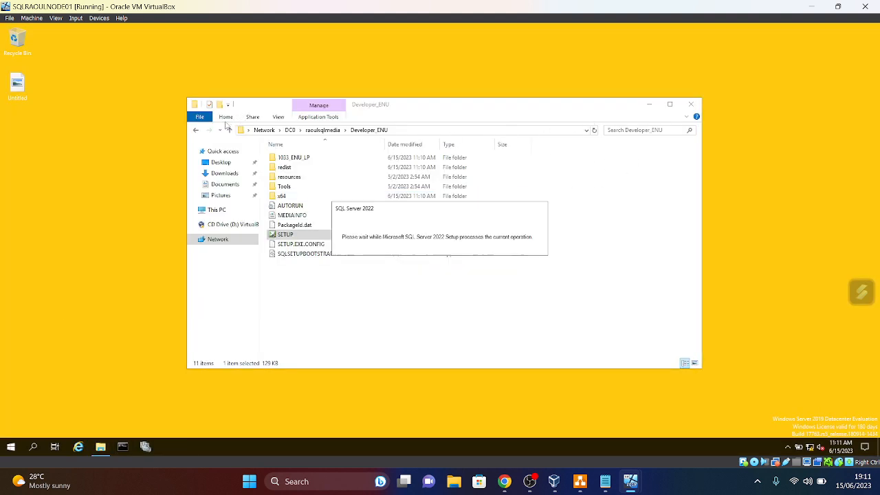
left_click(230, 130)
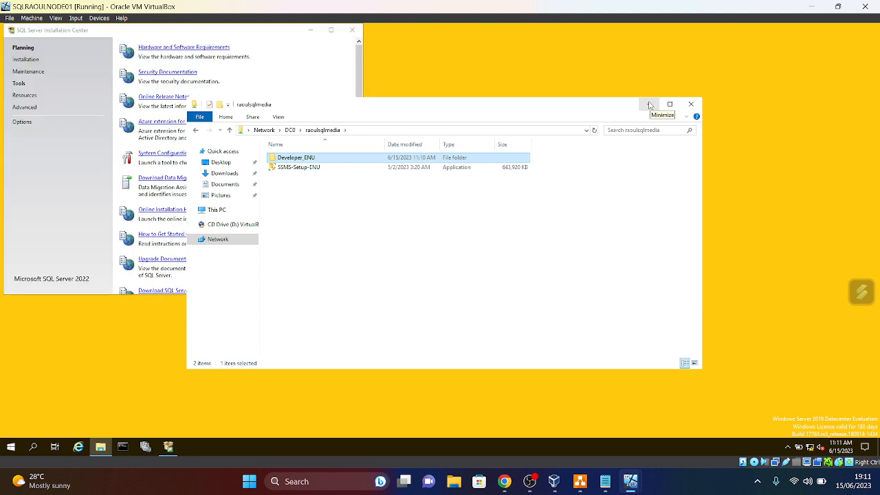
- Start a New SQL Server standalone installation from the Installation page, allowing setup.exe to run
left_click(650, 104)
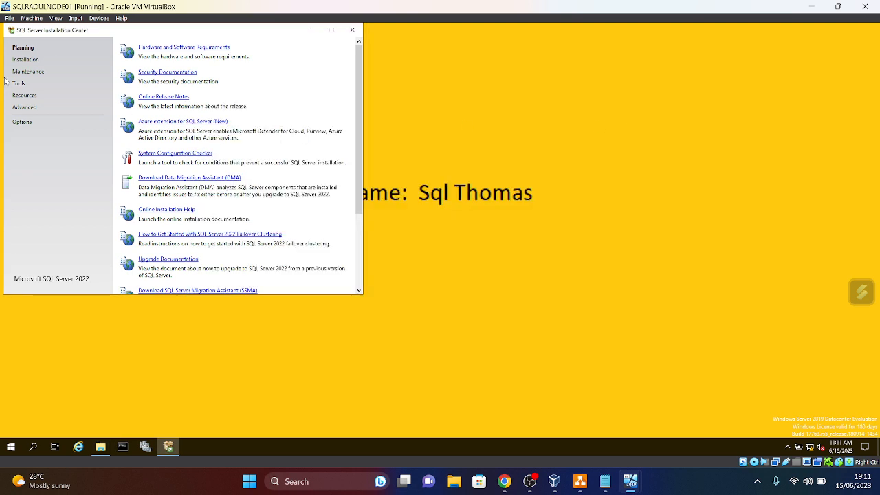
left_click(26, 59)
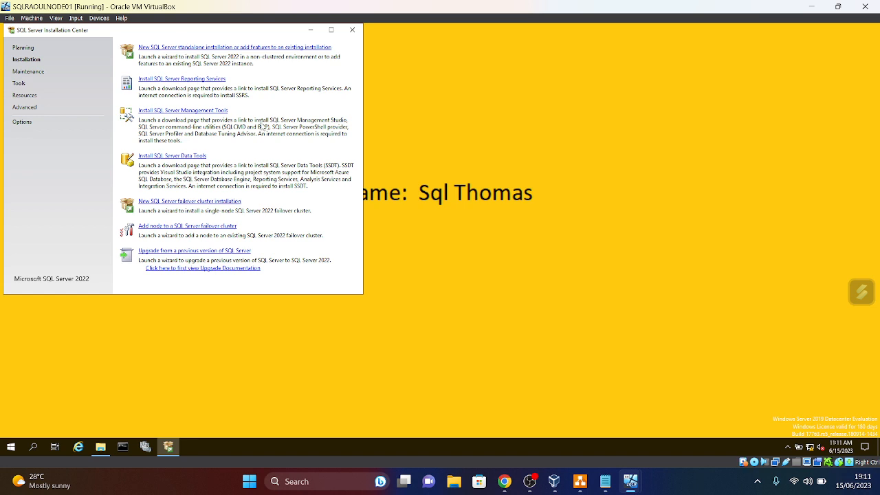
left_click(198, 50)
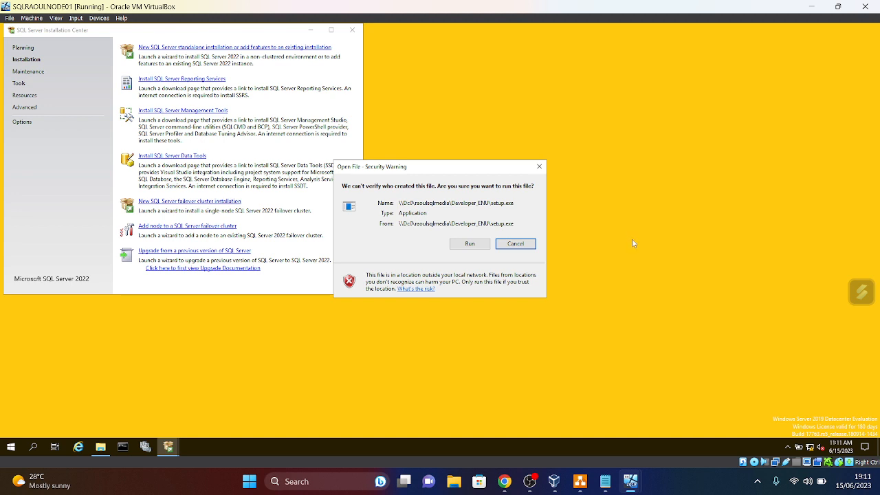
left_click(472, 245)
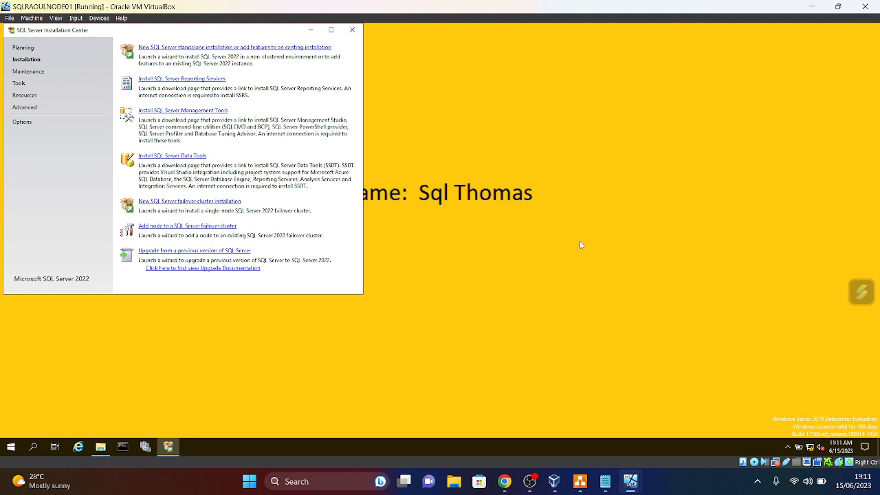
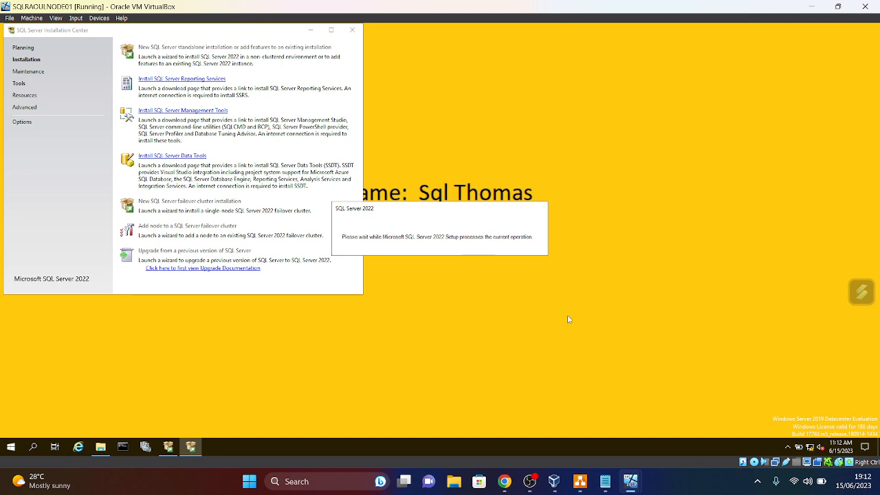
- On NODE02, open the \\dc0\RAOULSQLMEDIA share through Run and browse into Developer_ENU
mouse_move(630, 488)
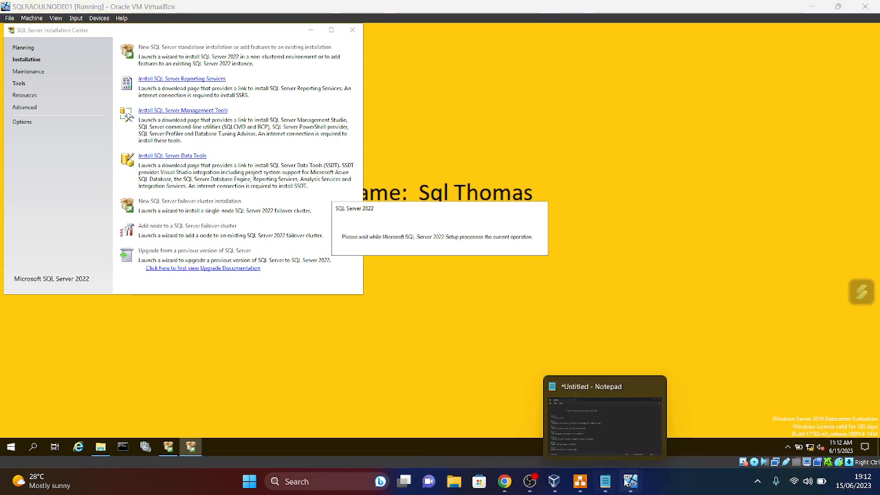
left_click(630, 421)
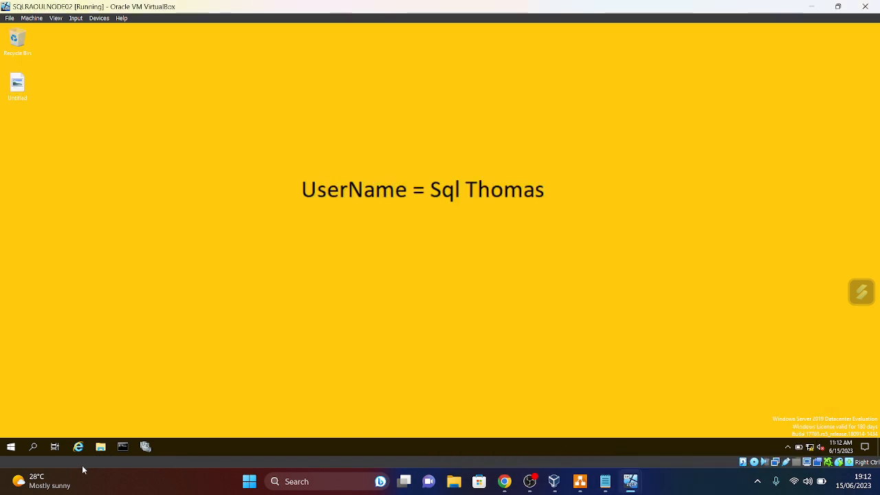
right_click(14, 451)
left_click(127, 401)
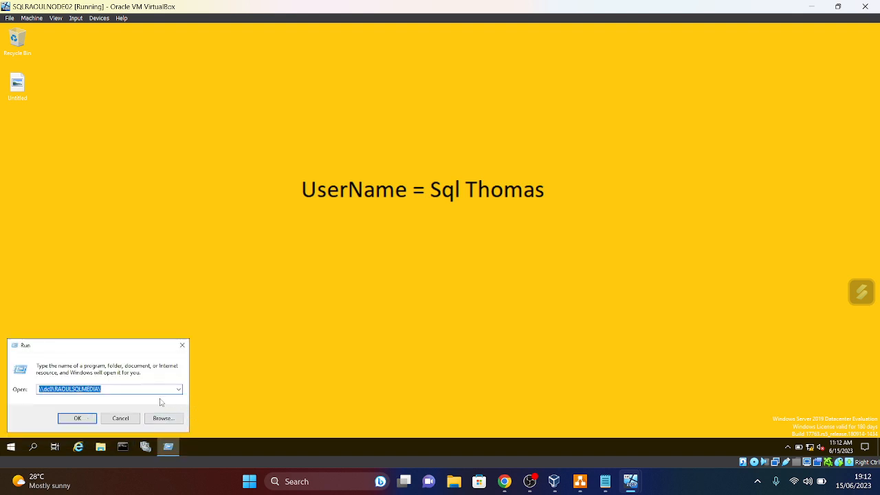
left_click(77, 418)
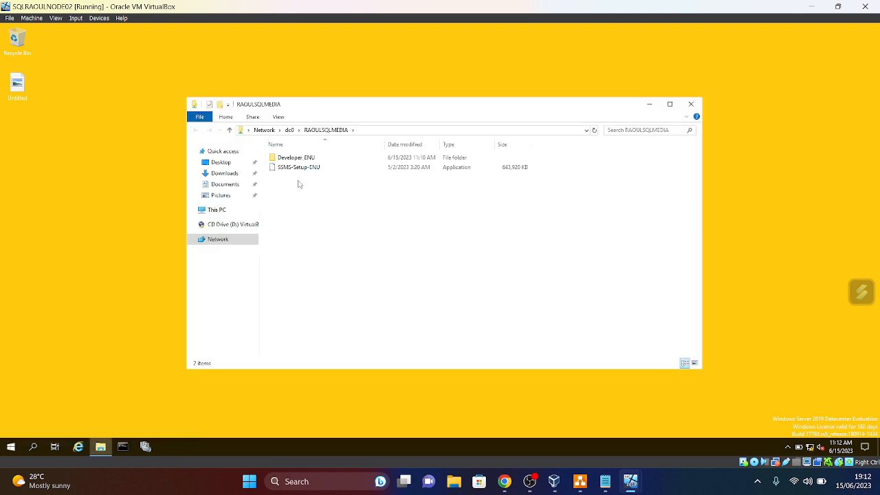
double_click(302, 161)
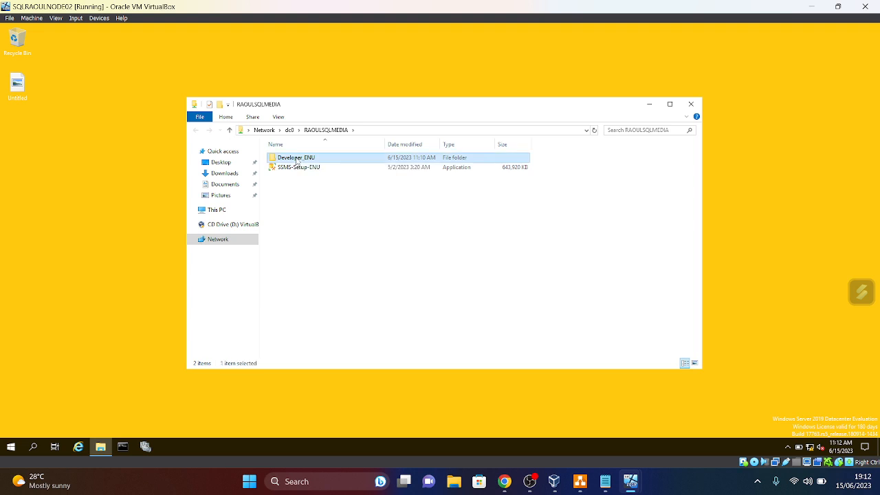
- Go back up to RAOULSQLMEDIA and bring NODE01's SQL Server Setup to the front
left_click(229, 129)
mouse_move(606, 481)
mouse_move(555, 481)
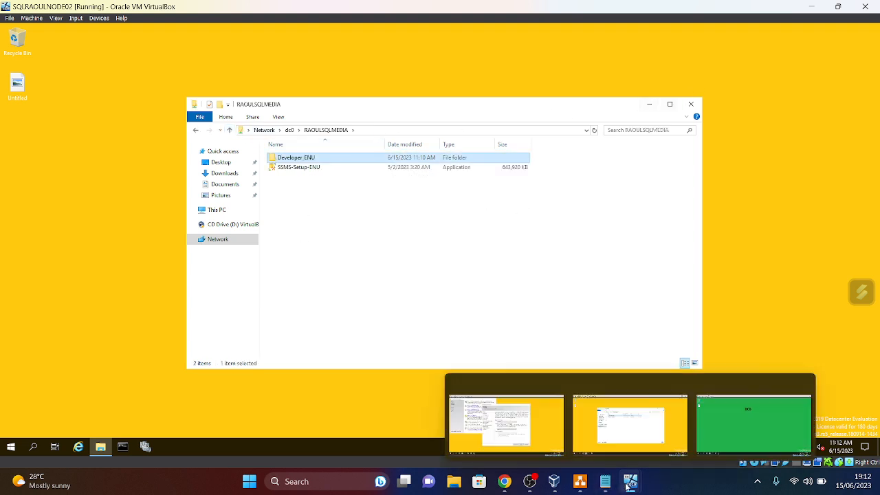
left_click(543, 444)
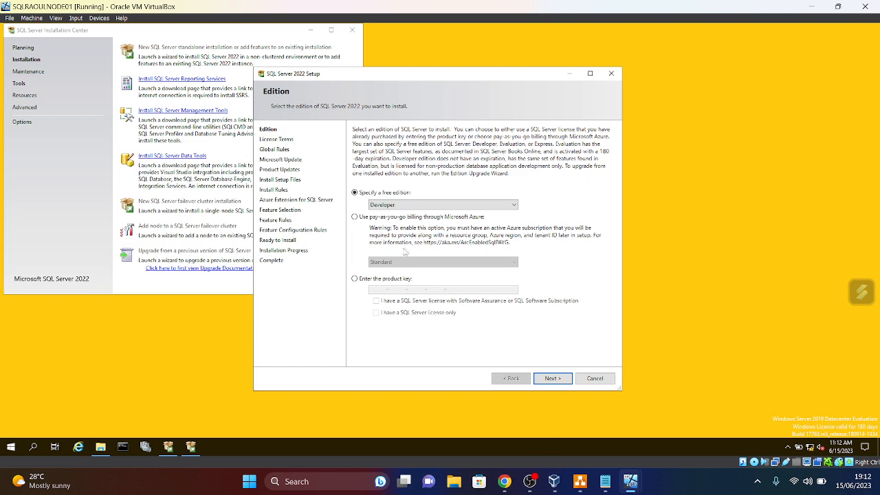
- Look over the pay-as-you-go Standard option, then pick the free Evaluation edition and continue
left_click_drag(389, 74, 303, 49)
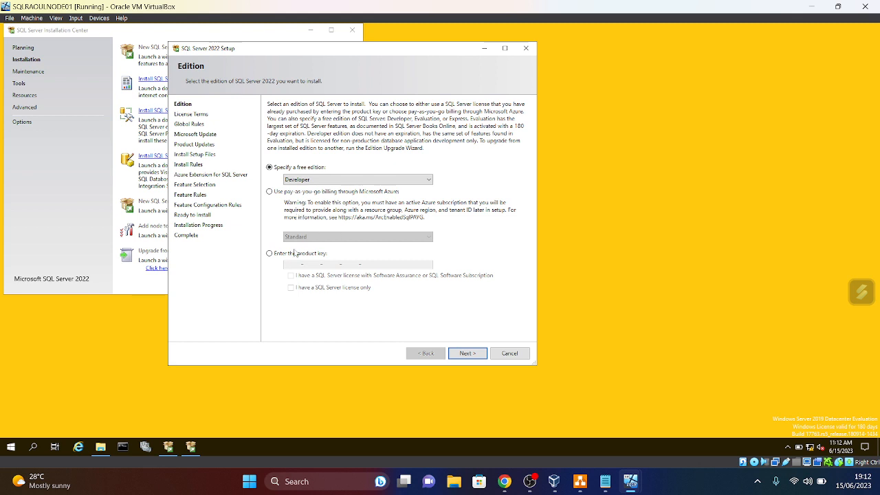
left_click(269, 192)
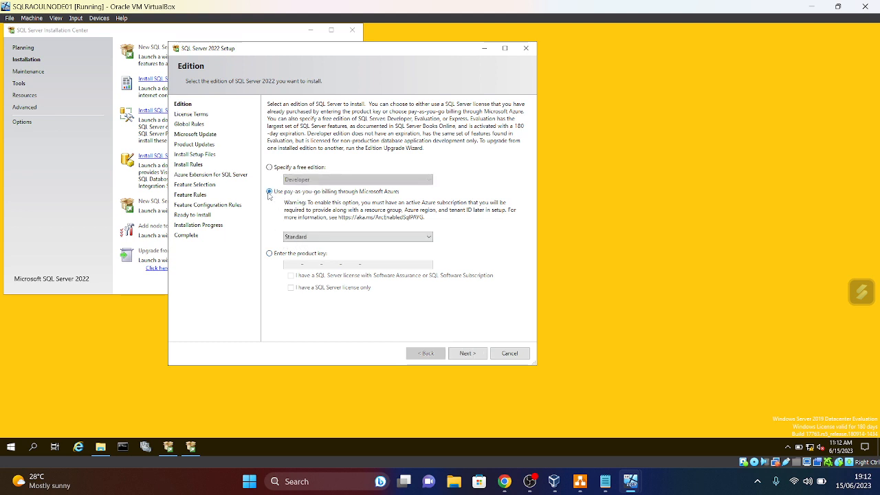
left_click(429, 237)
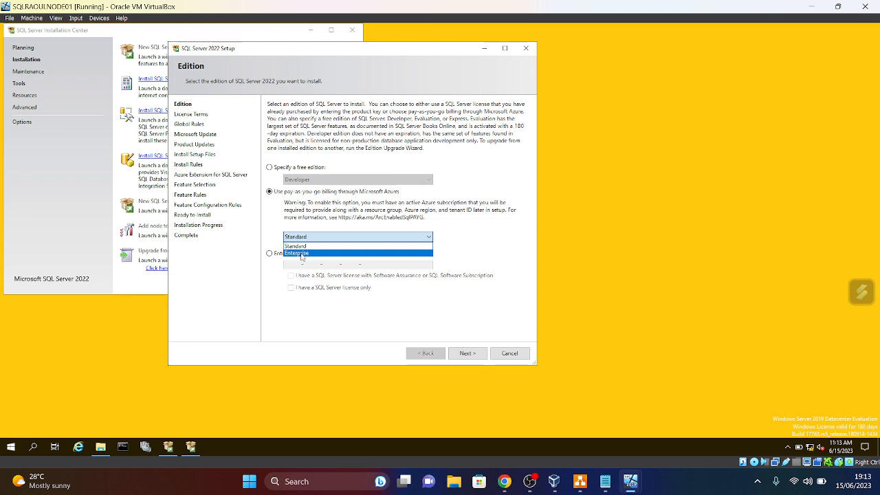
left_click(481, 250)
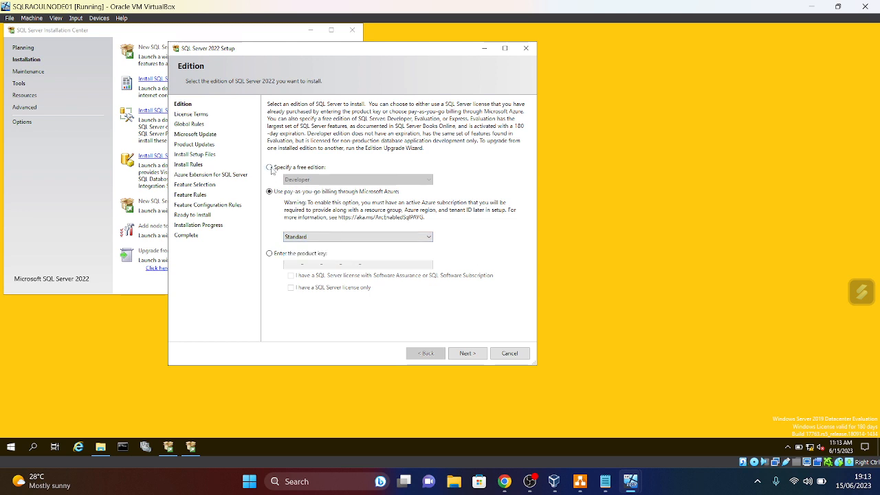
left_click(270, 168)
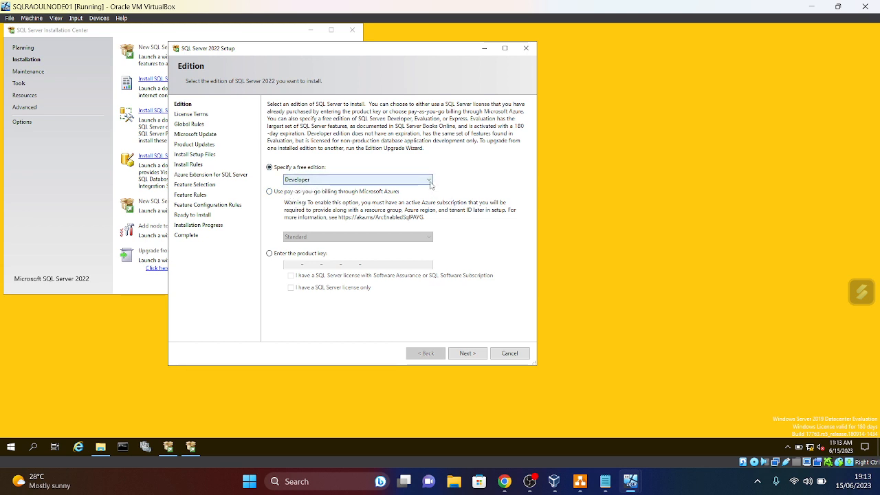
left_click(429, 181)
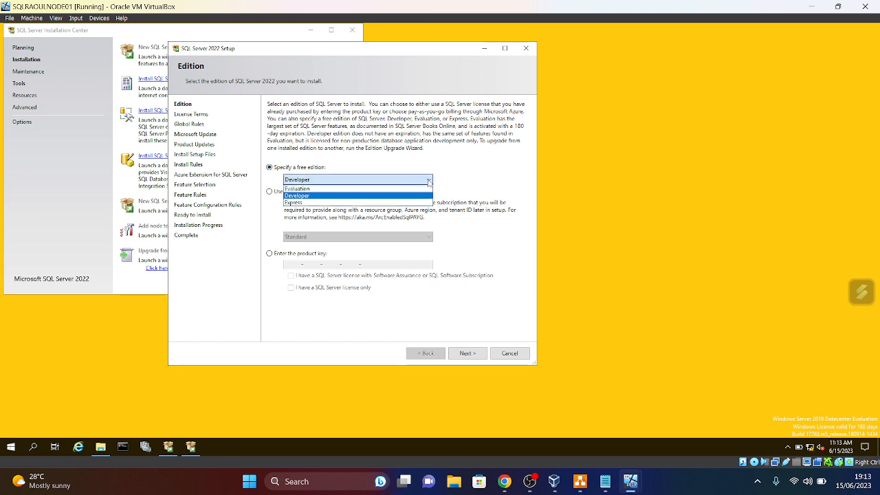
left_click(303, 190)
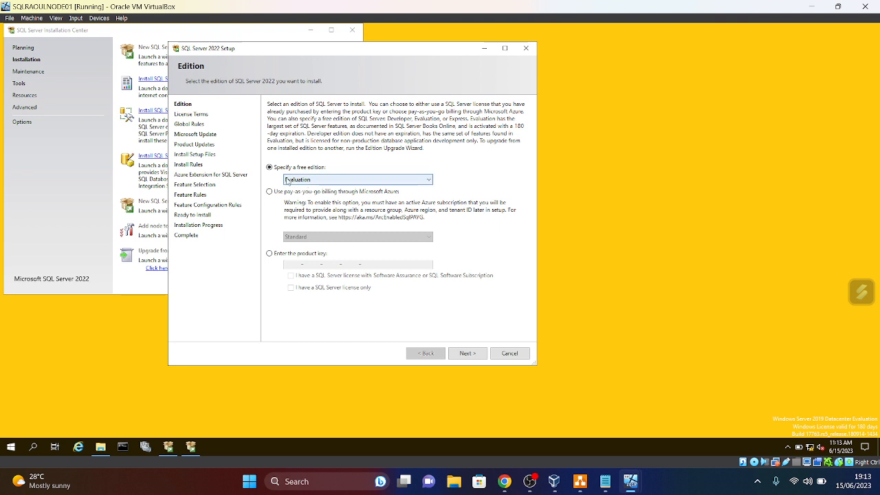
left_click(473, 355)
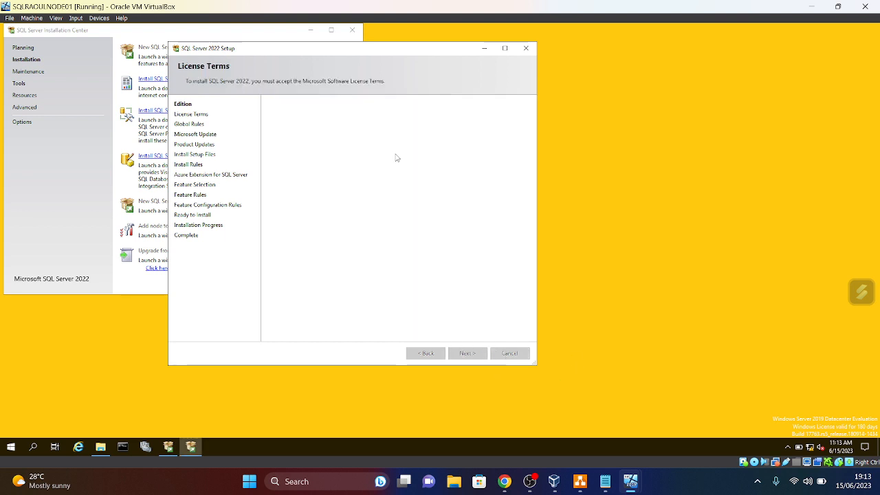
- Accept the license terms and skip Microsoft Update and product updates, then switch to NODE02
left_click(269, 285)
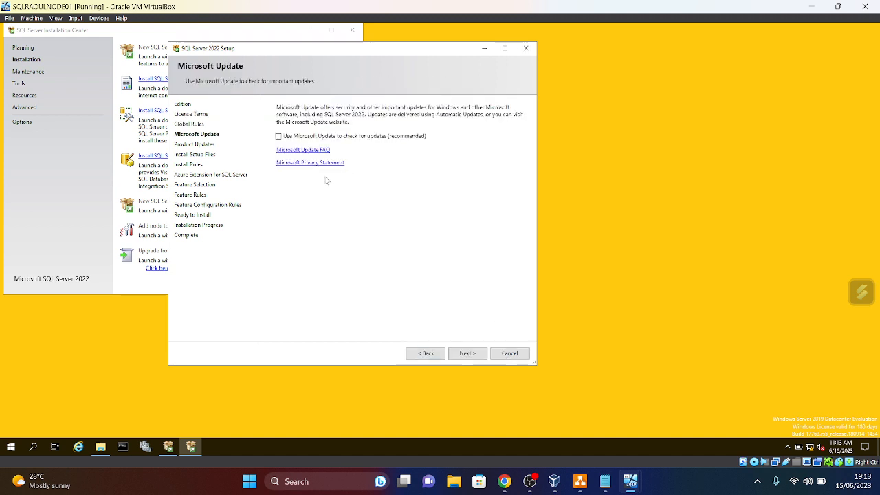
left_click(468, 353)
left_click(473, 354)
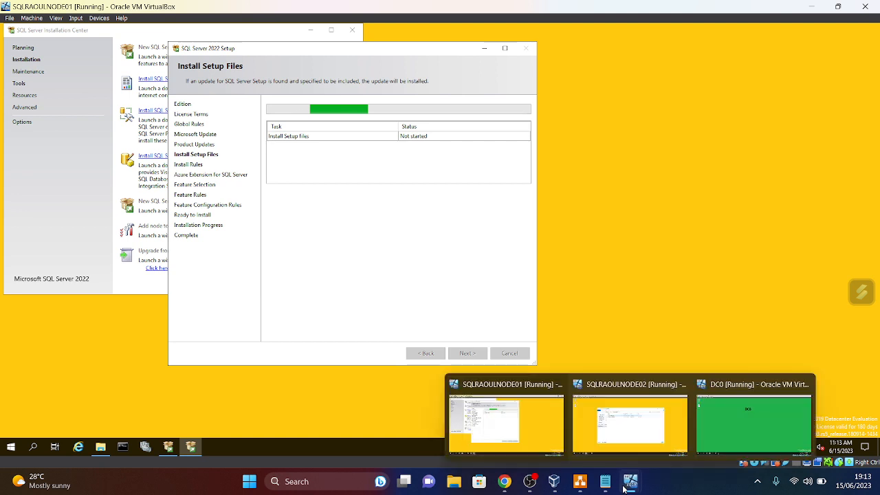
mouse_move(631, 482)
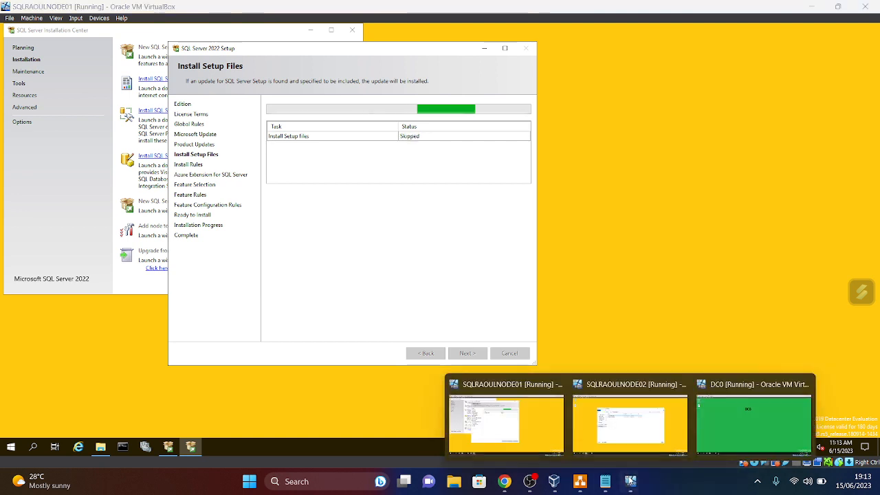
left_click(627, 433)
- In Developer_ENU, run SETUP as administrator and confirm both security prompts
double_click(297, 158)
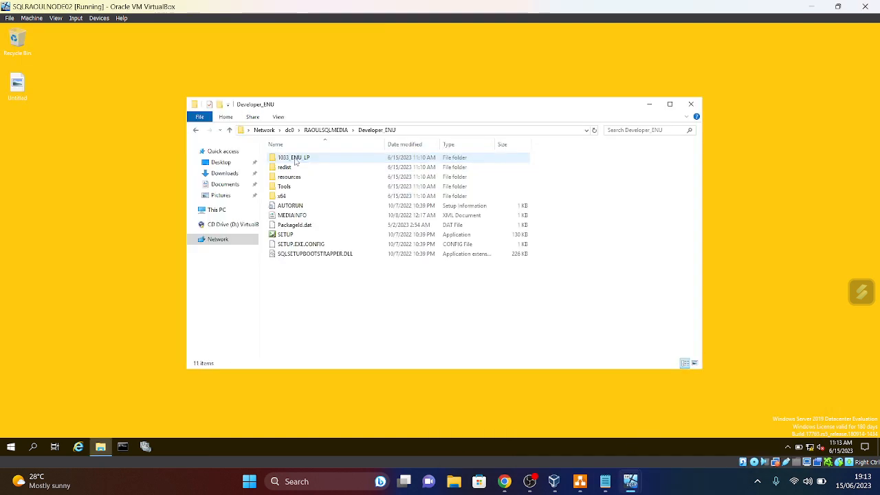
right_click(291, 236)
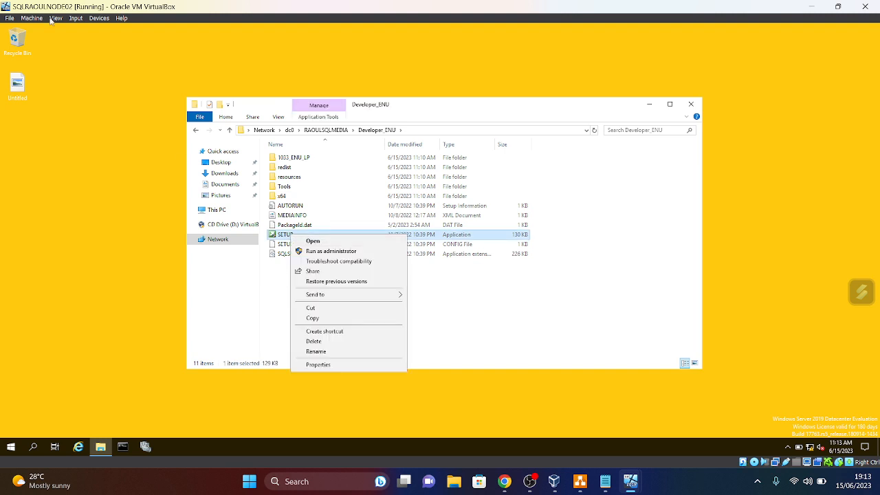
left_click(332, 251)
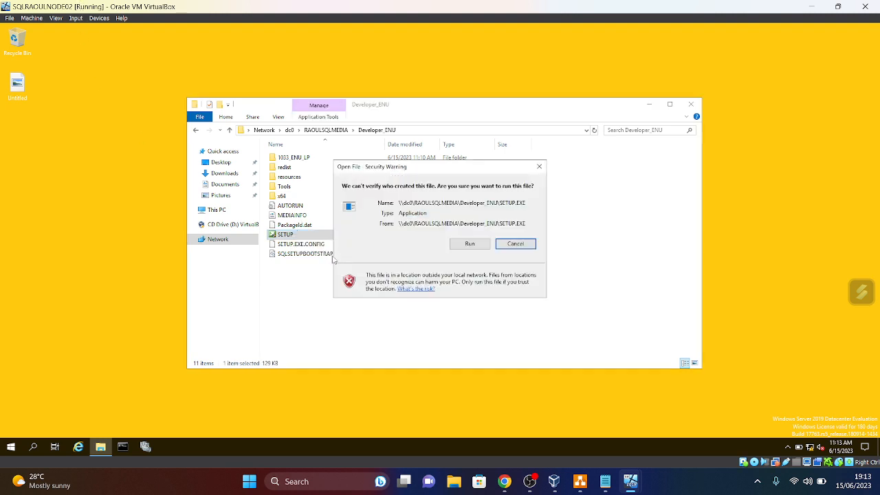
left_click(458, 296)
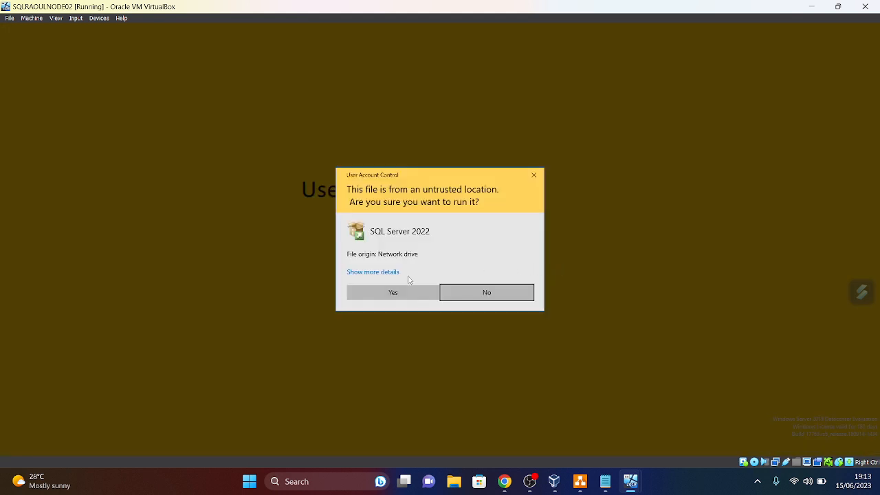
left_click(403, 290)
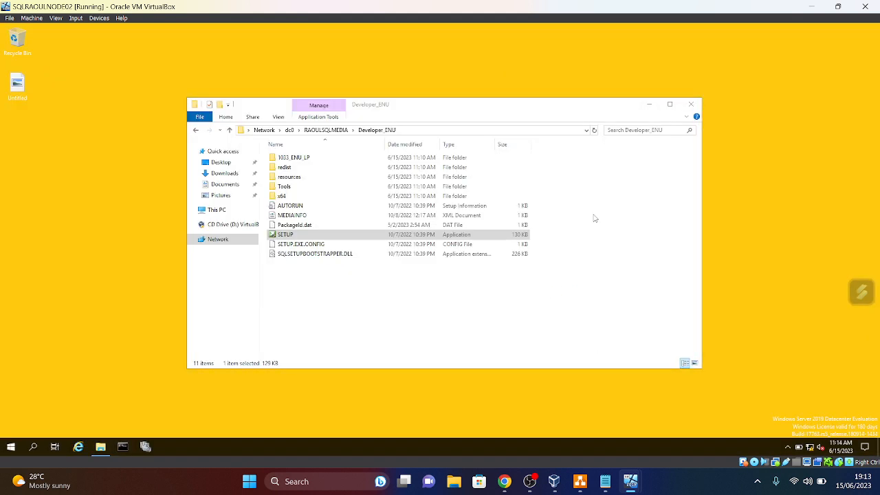
- Return to RAOULSQLMEDIA, move the window to the top-left, and switch back to NODE01
left_click(229, 130)
left_click_drag(379, 113, 214, 66)
mouse_move(631, 490)
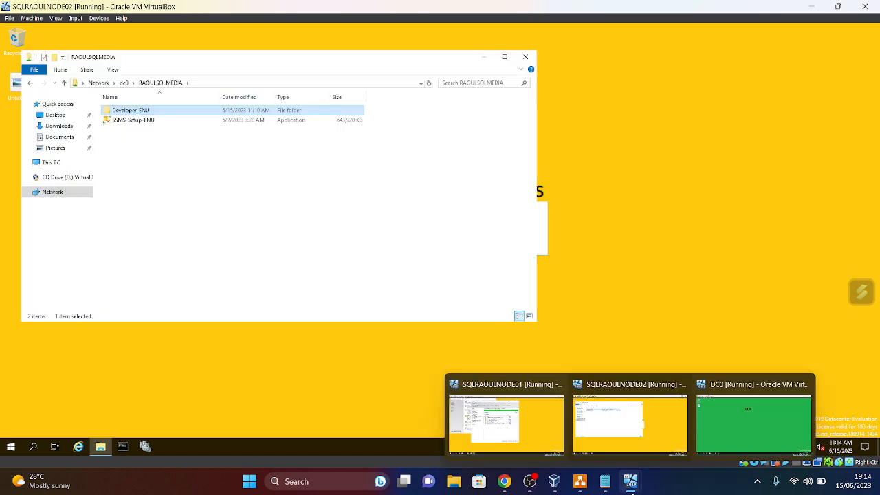
left_click(524, 452)
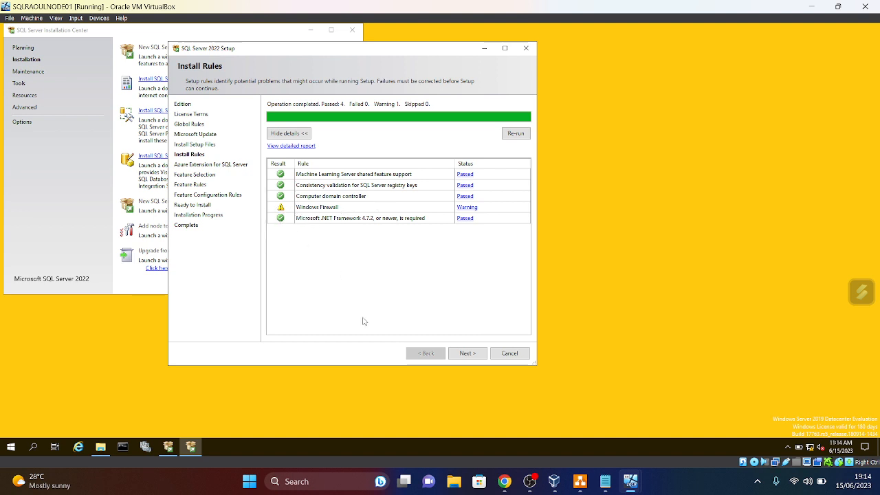
- Pass Install Rules, leave the Azure extension unticked, and continue to Feature Selection
left_click(473, 355)
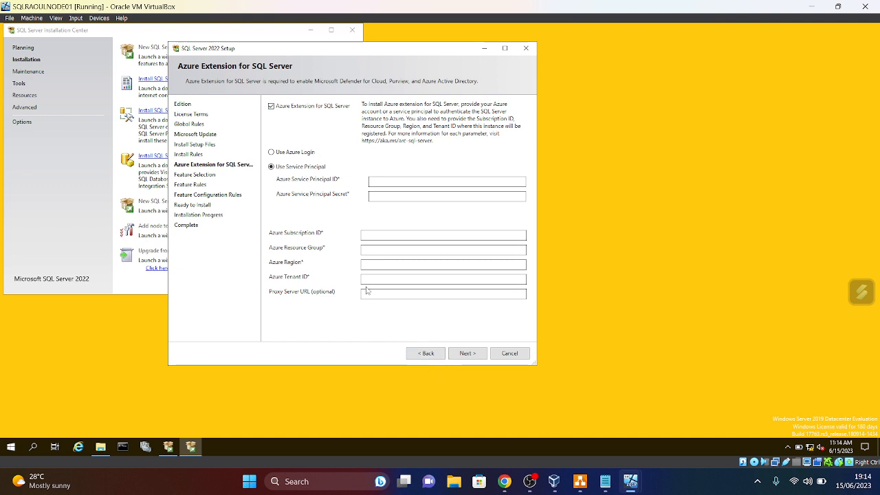
left_click(504, 481)
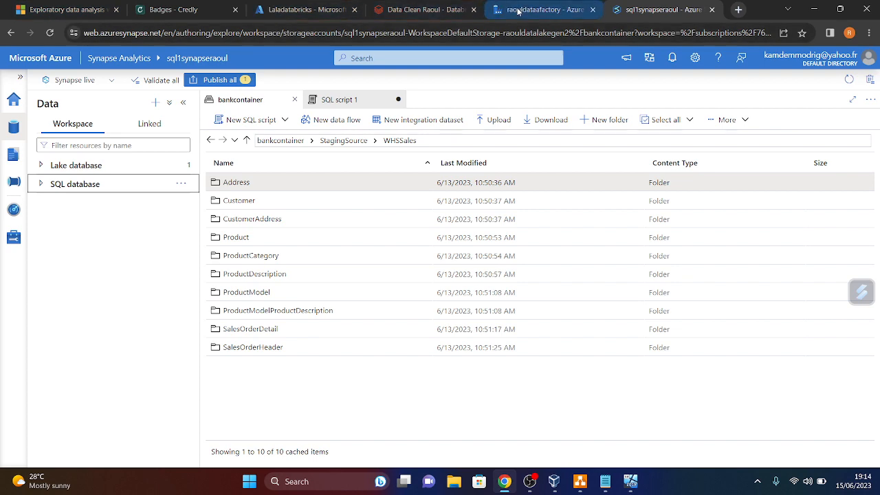
left_click(540, 9)
left_click(815, 10)
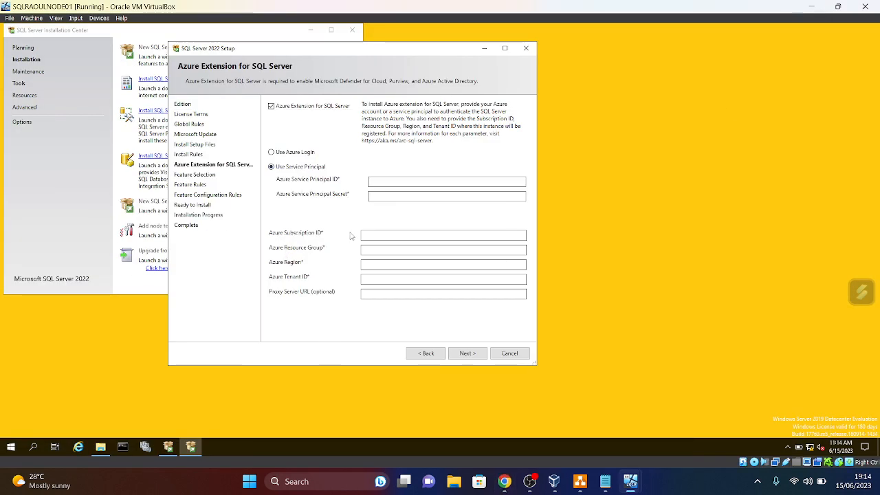
left_click(272, 107)
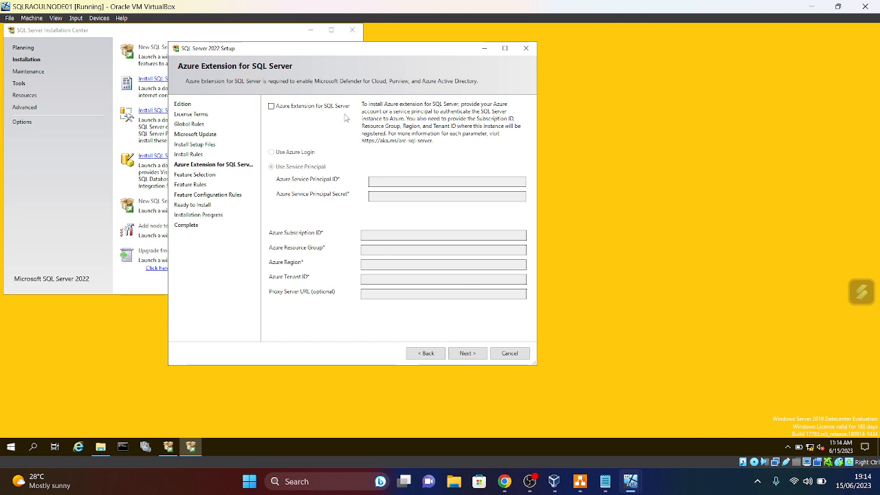
left_click(467, 353)
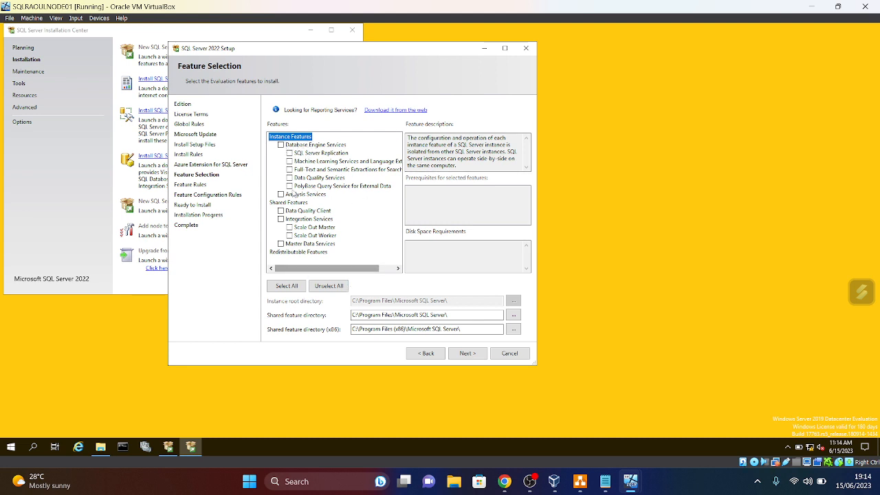
- Select Database Engine Services and SQL Server Replication, continue, then switch to NODE02
left_click(281, 145)
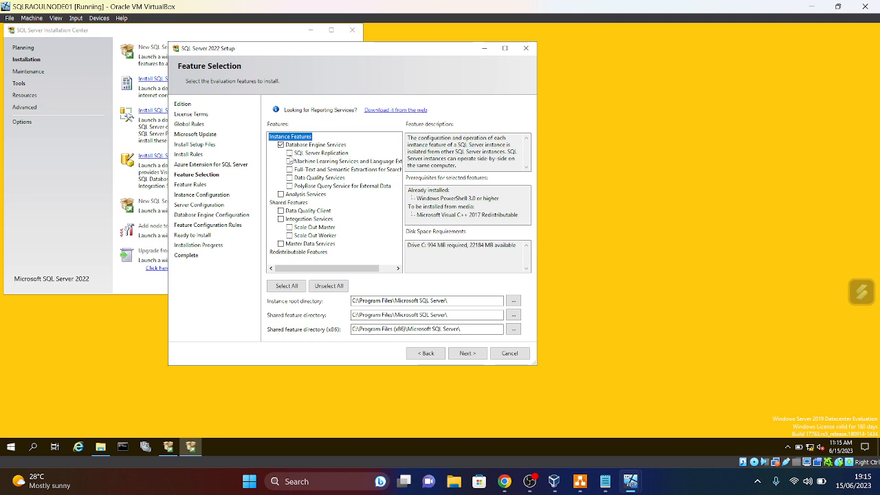
left_click(290, 153)
left_click(467, 353)
mouse_move(632, 484)
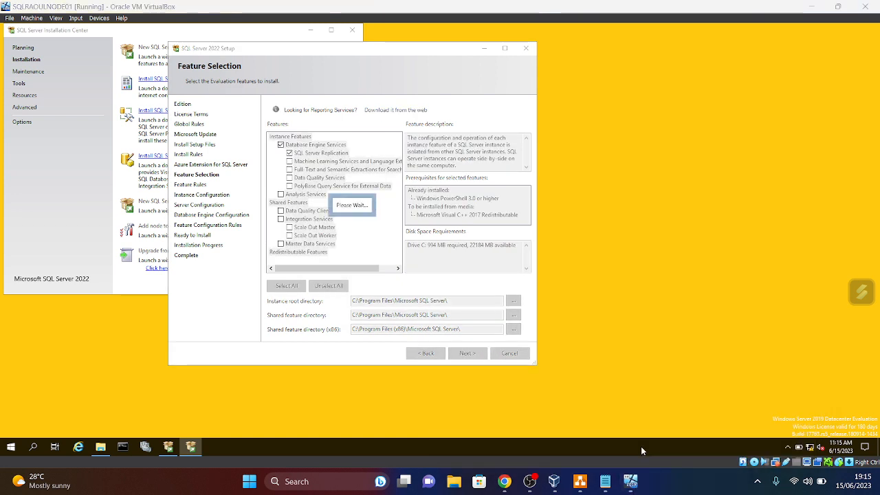
left_click(645, 447)
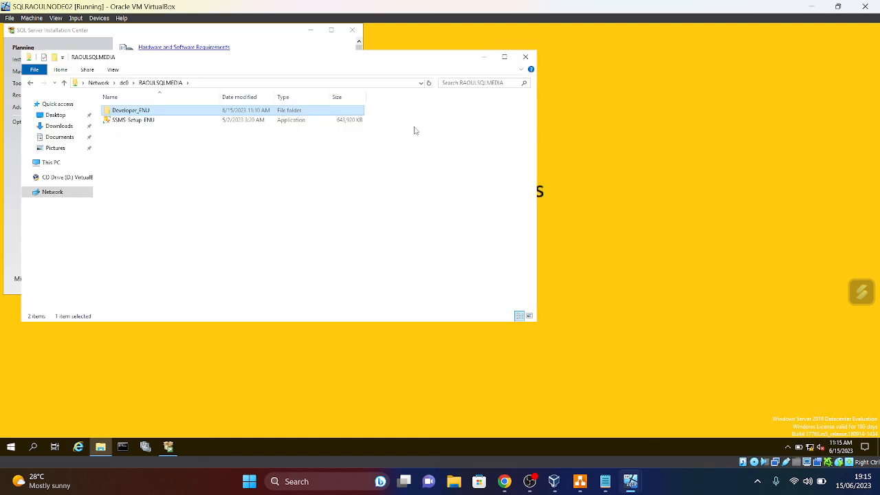
- On NODE02, launch a New SQL Server standalone installation, allow it to run, then return to NODE01
left_click(484, 57)
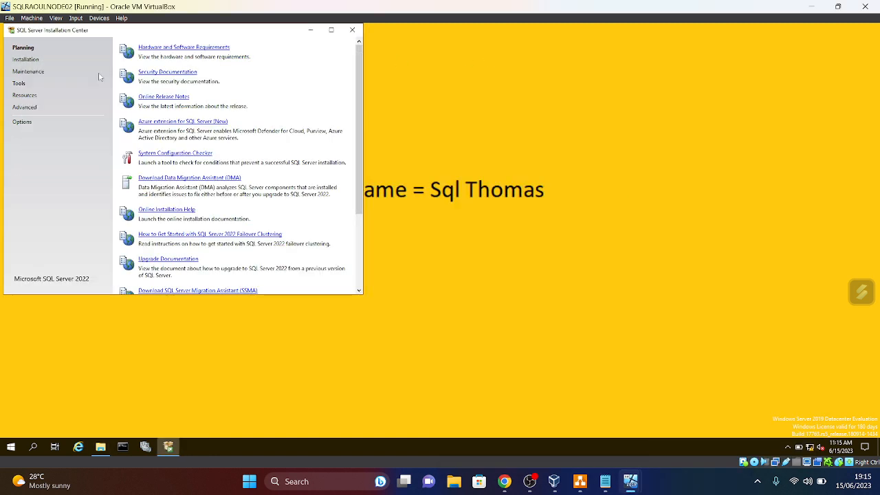
left_click(25, 60)
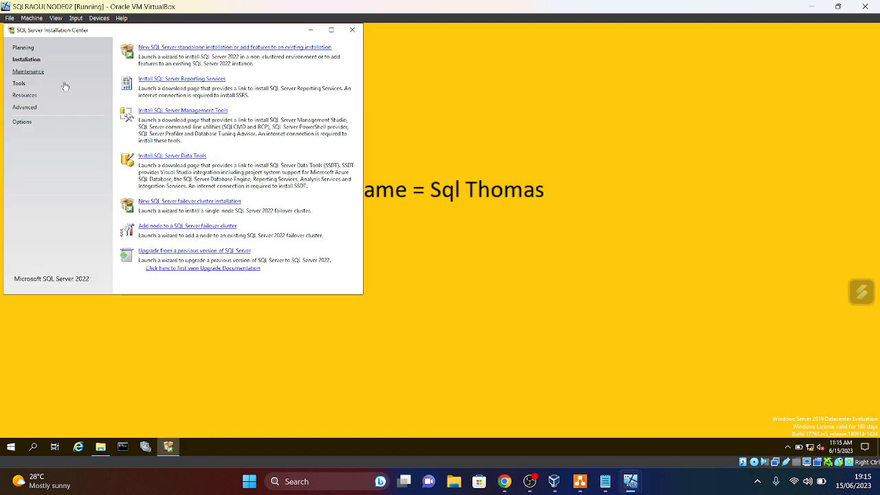
left_click(207, 47)
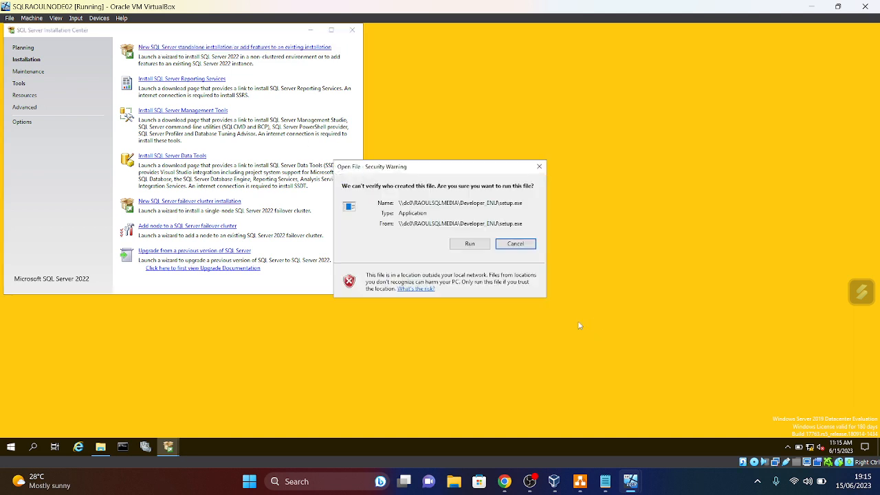
left_click(468, 245)
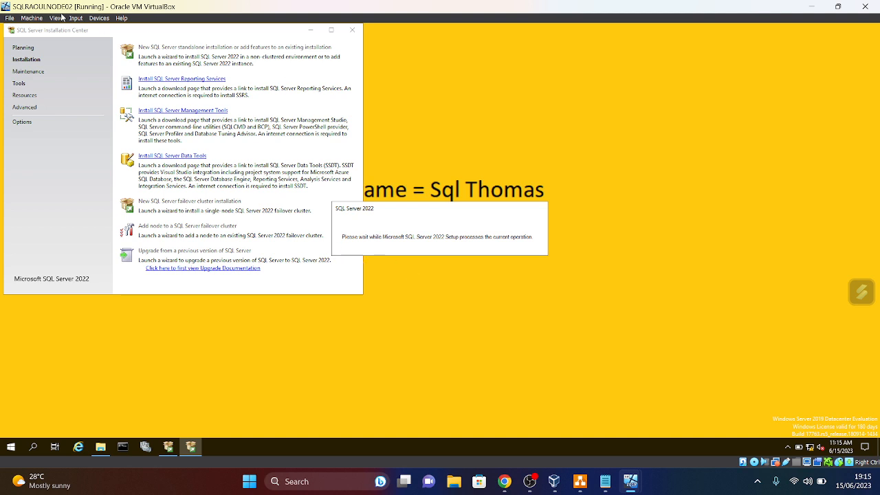
mouse_move(634, 480)
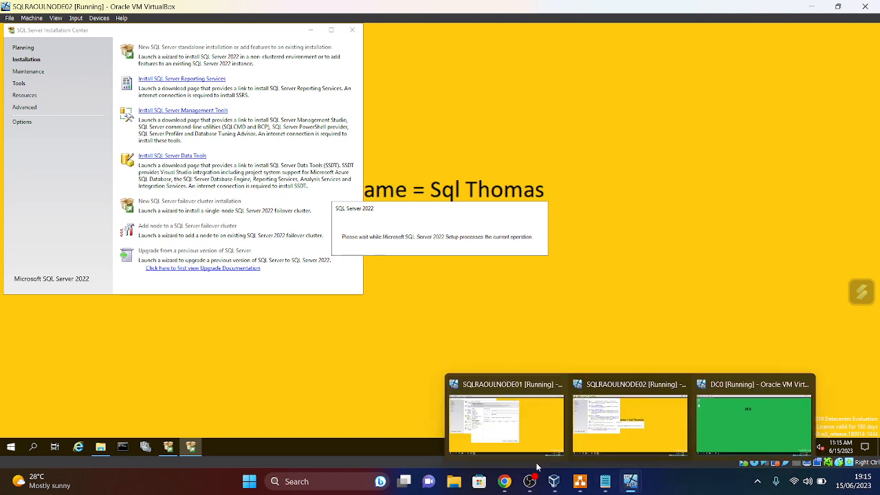
left_click(528, 429)
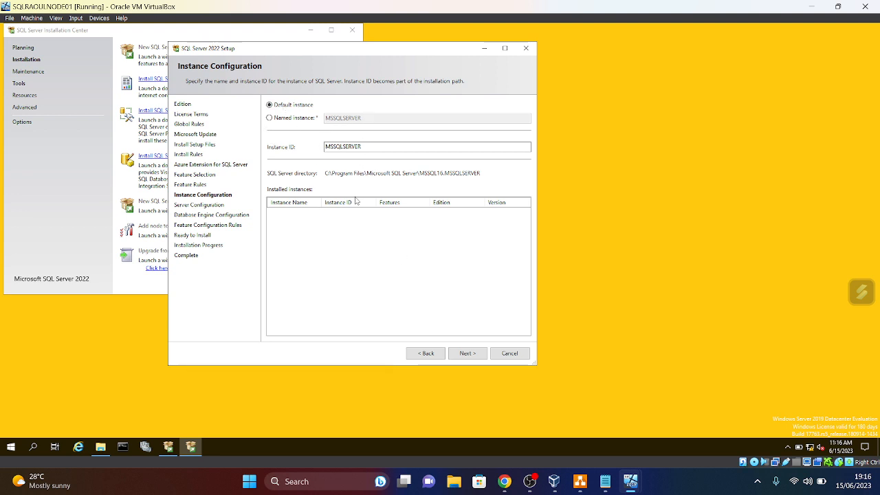
- Keep the default MSSQLSERVER instance, check NODE02, then maximize NODE01's setup window
left_click(481, 354)
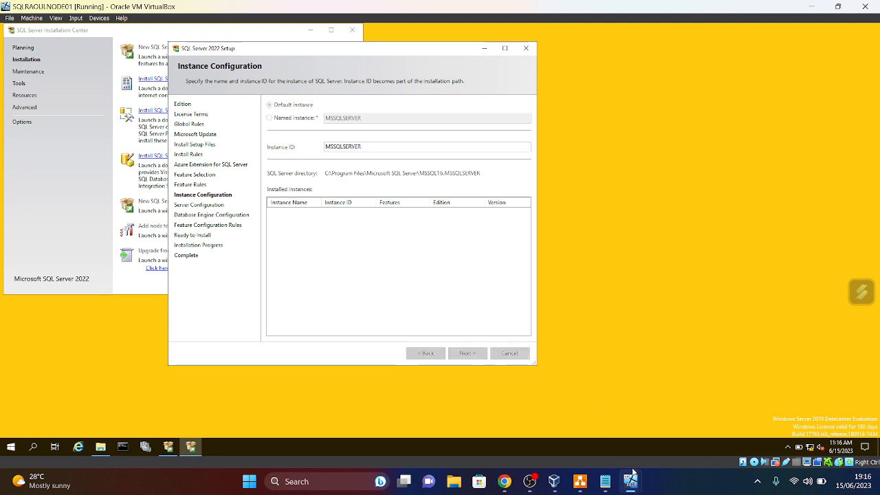
mouse_move(637, 483)
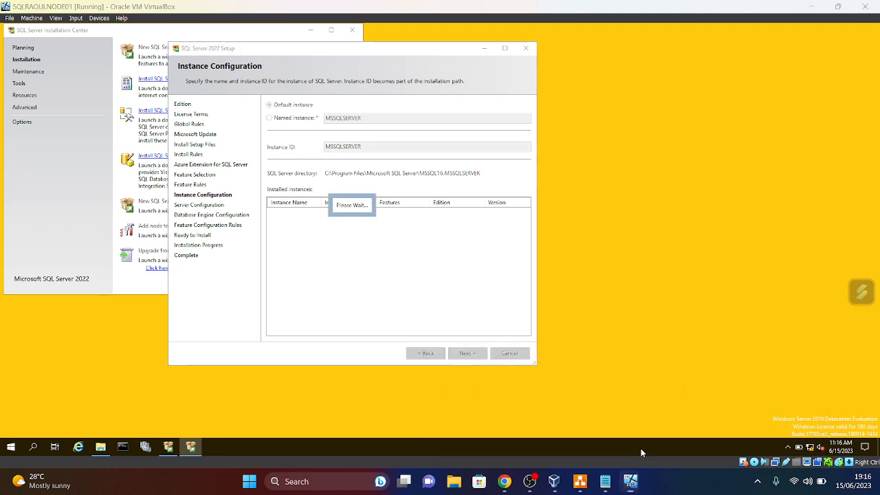
left_click(630, 416)
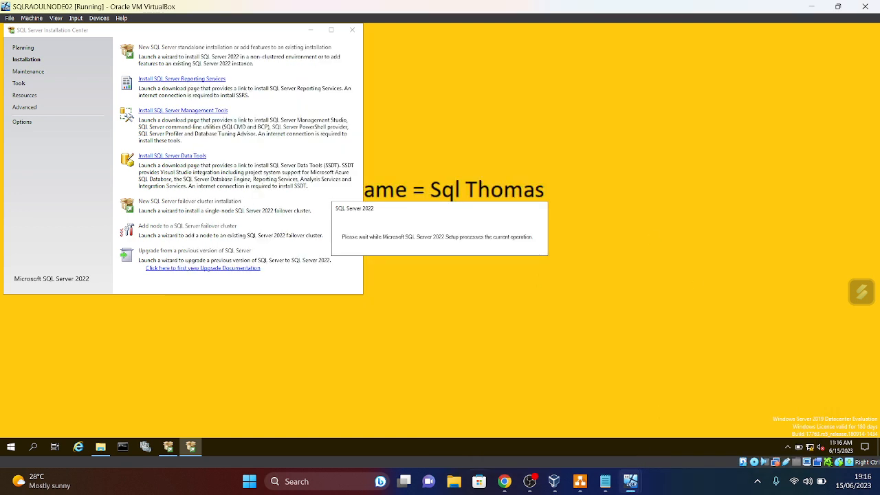
mouse_move(630, 483)
left_click(508, 413)
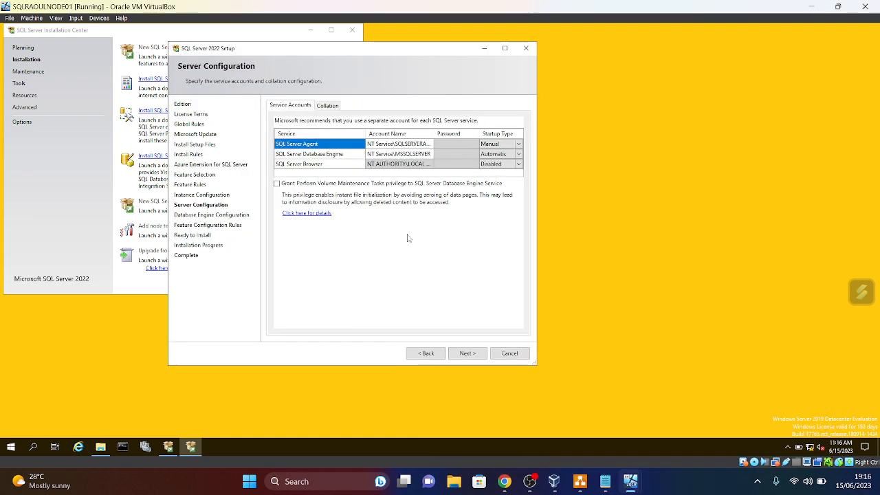
left_click(505, 48)
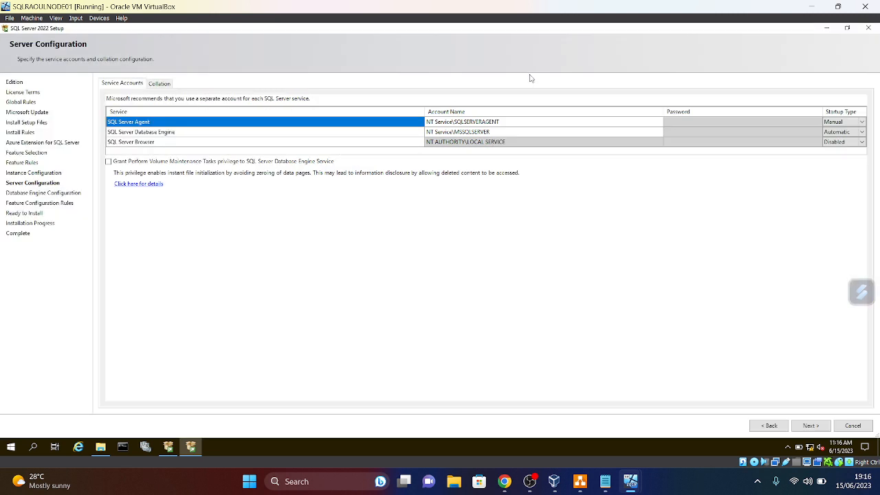
- Set SQL Server Agent and SQL Server Browser startup to Automatic, keeping default service accounts
left_click(862, 123)
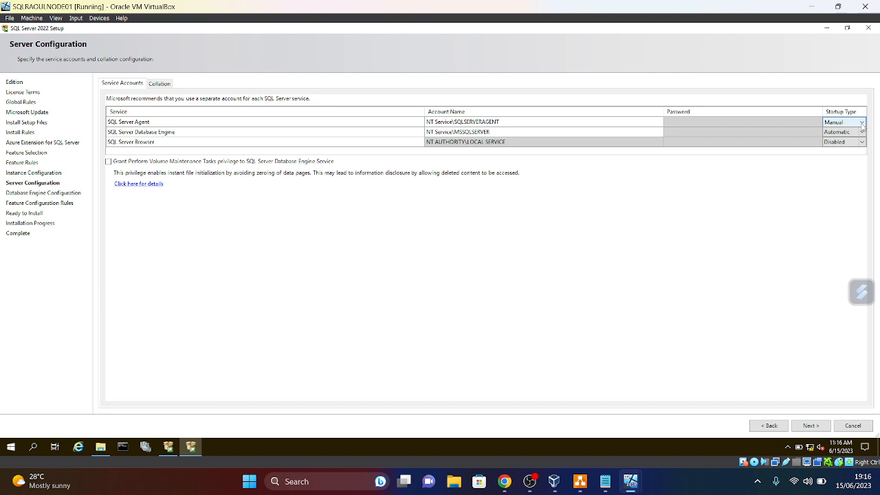
left_click(861, 123)
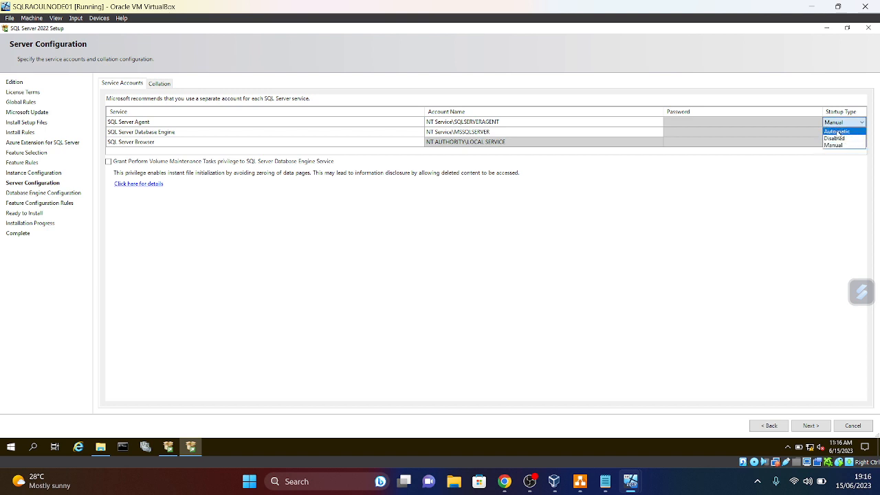
left_click(837, 131)
left_click(853, 143)
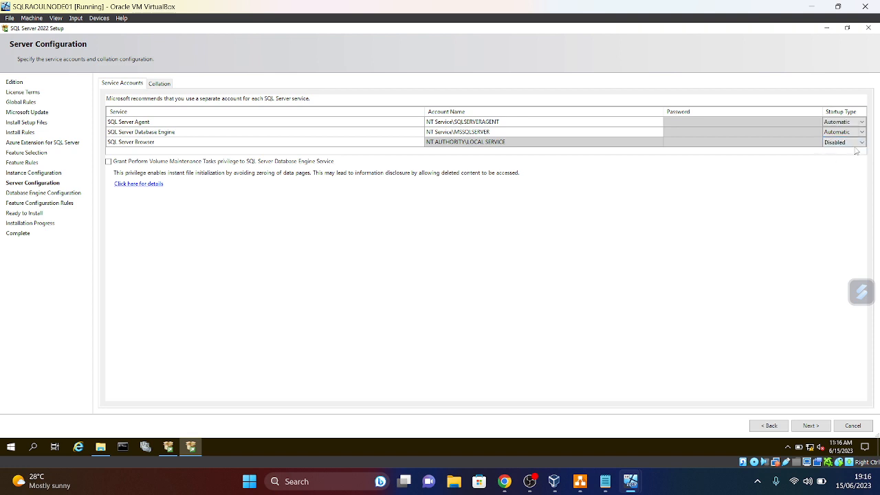
left_click(862, 142)
left_click(835, 151)
left_click(443, 121)
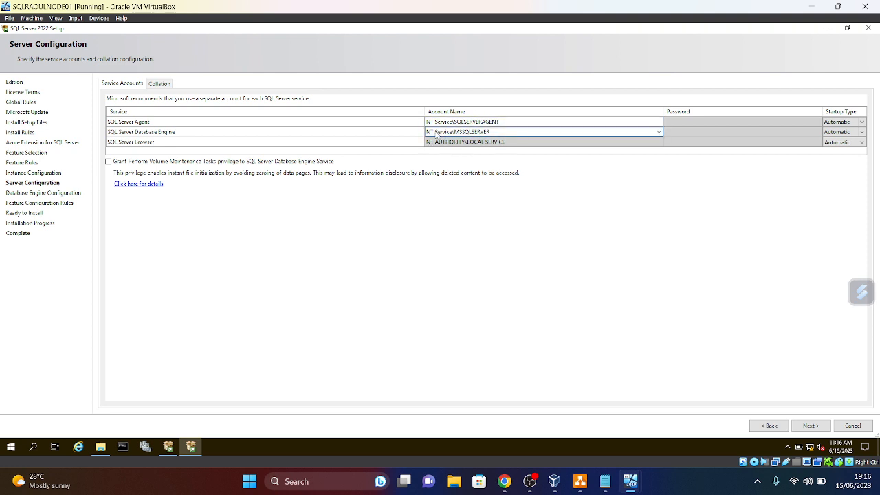
left_click(444, 132)
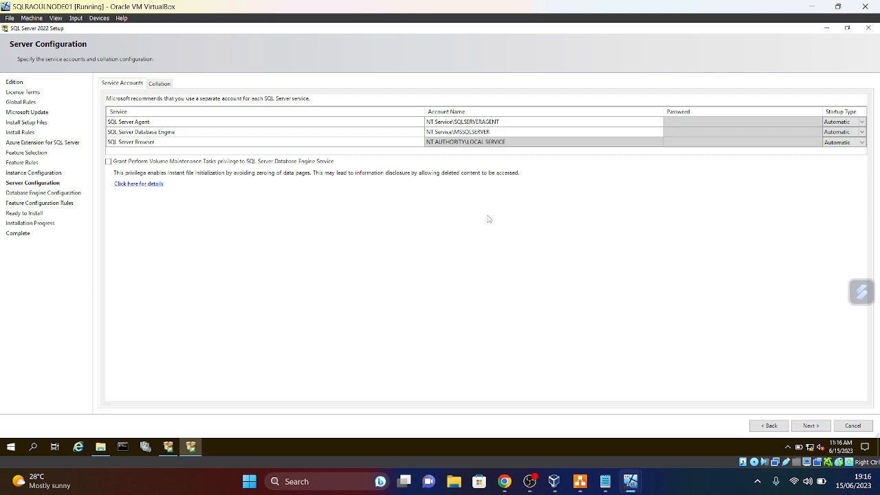
left_click(812, 426)
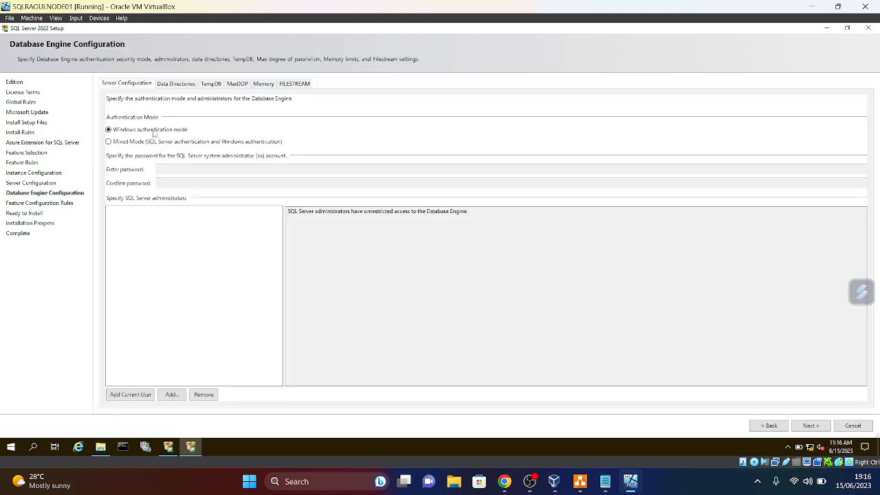
- Restore the window and review data directories and TempDB defaults: 1 file, 8 MB, 64 MB autogrowth
left_click(847, 28)
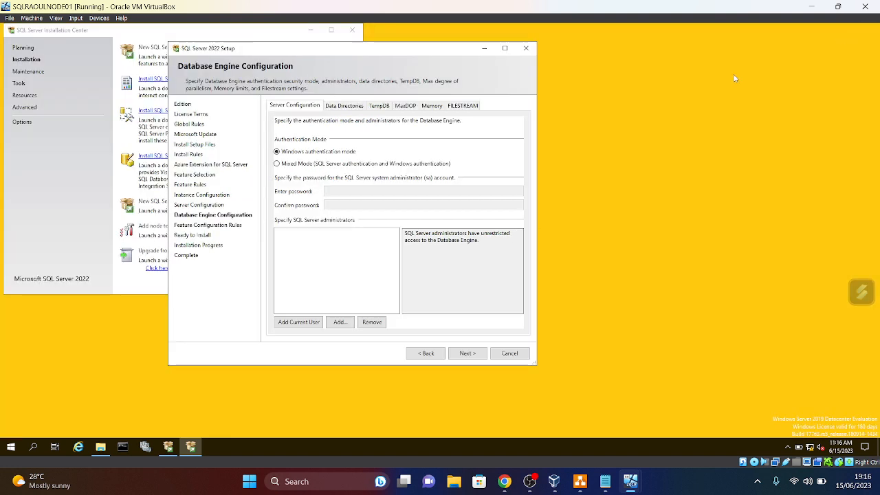
left_click(345, 107)
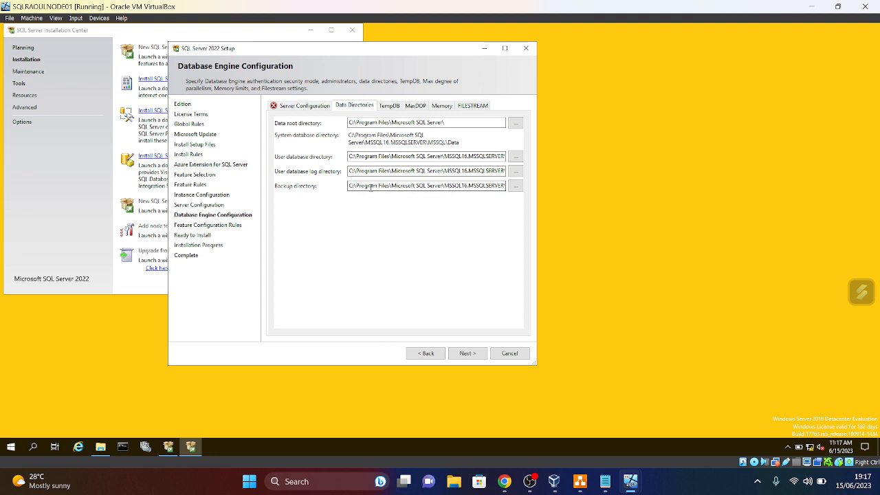
left_click(388, 107)
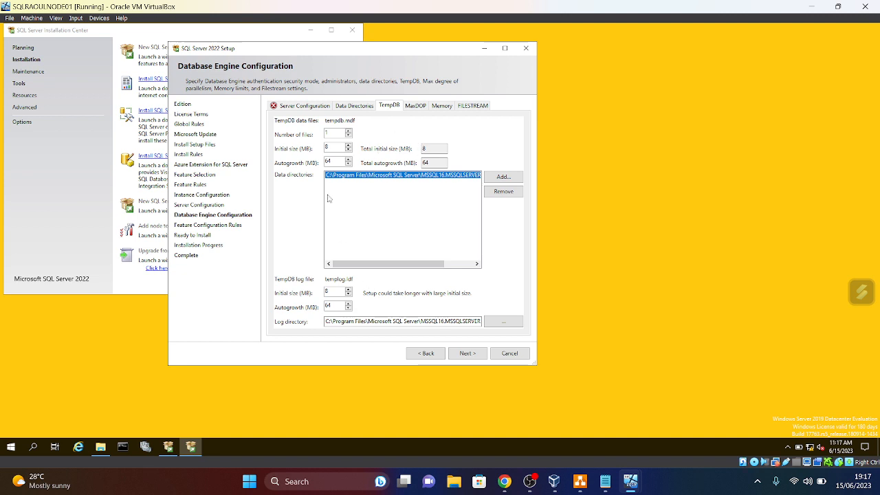
left_click(300, 107)
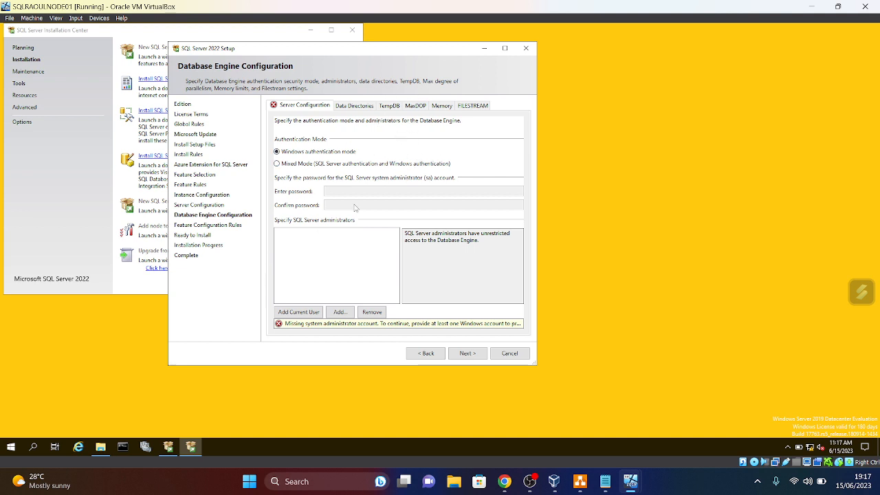
- Switch to Mixed Mode with a confirmed sa password, add the current user as administrator, and continue
left_click(277, 164)
left_click(349, 192)
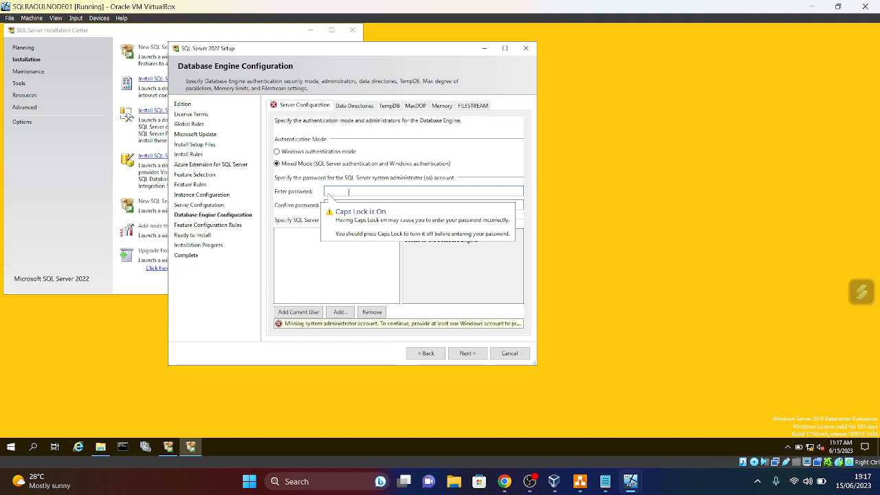
type("P")
type("•••••••")
key("Caps_Lock")
type("•")
left_click(351, 204)
type("P")
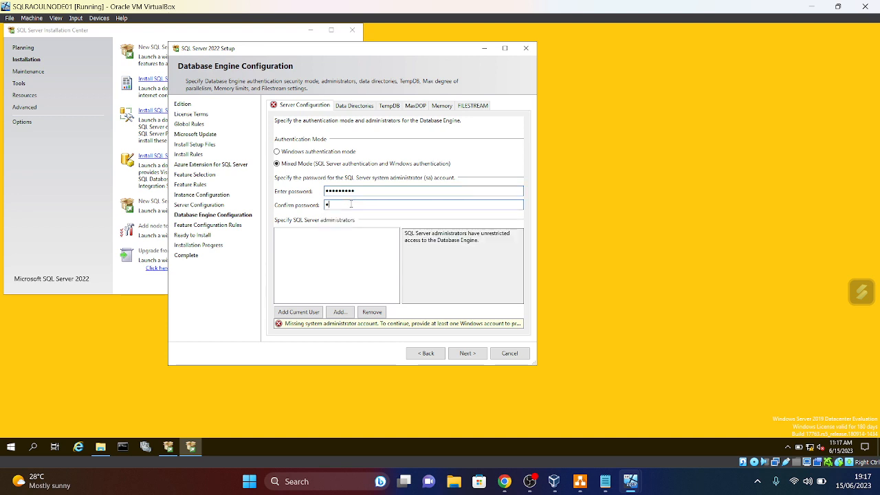
type("•••••••")
key("Caps_Lock")
type("•")
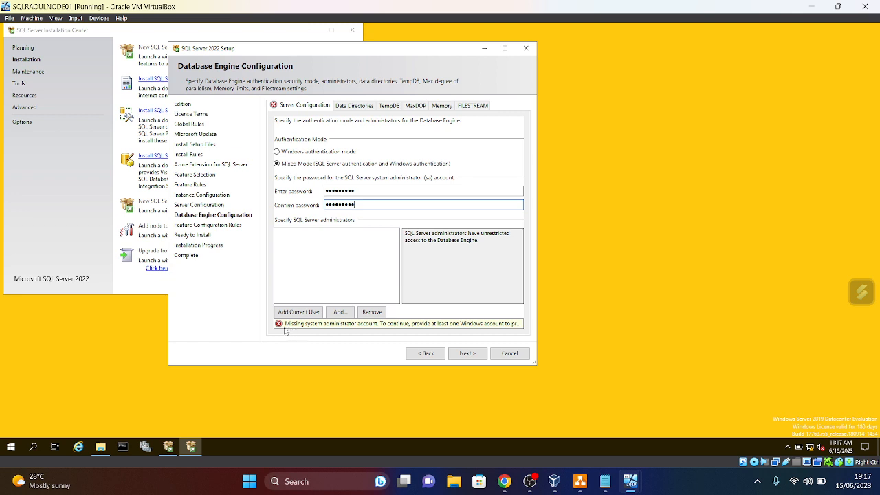
left_click(300, 314)
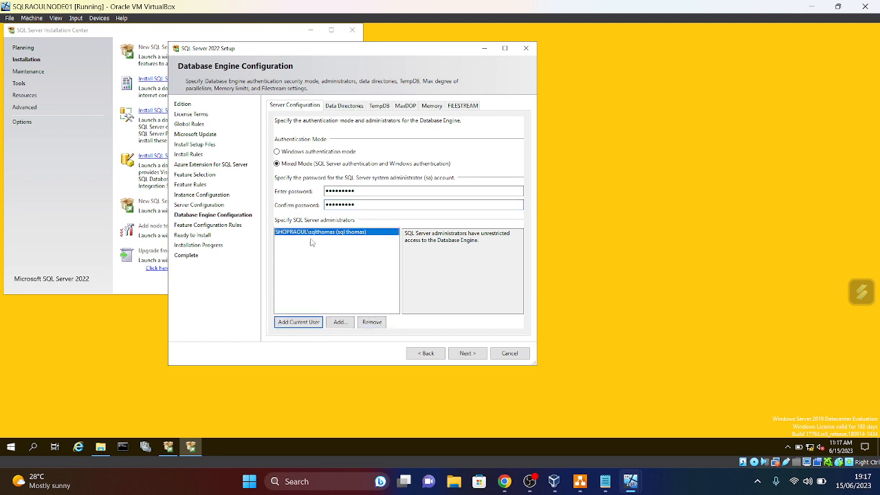
left_click(472, 353)
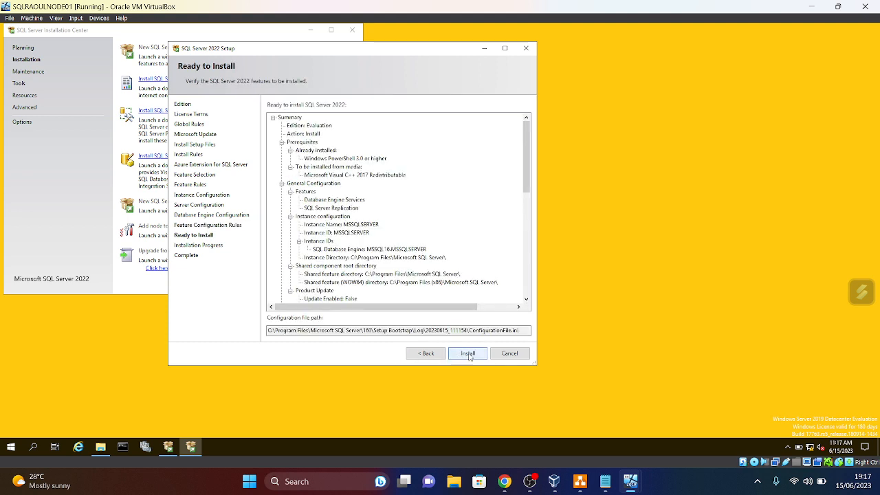
- Launch SQL Server 2022 installation on NODE01, then switch to NODE02's VM at the Edition page
left_click(469, 354)
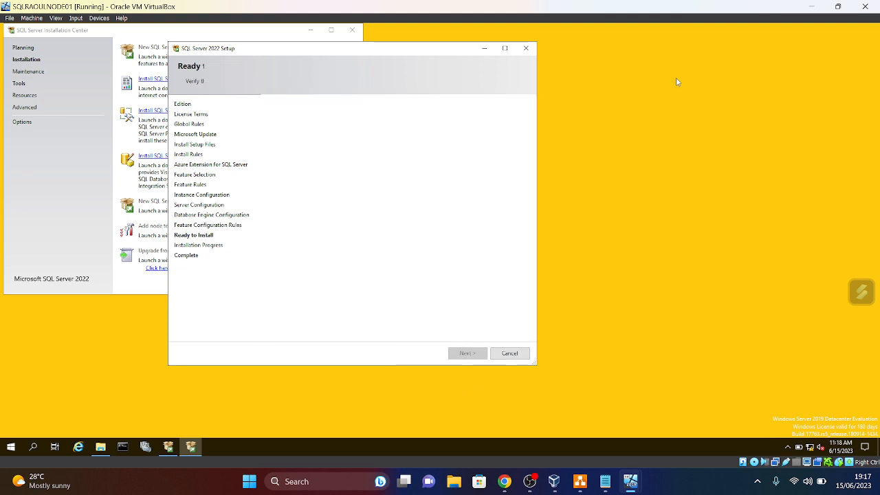
left_click(353, 30)
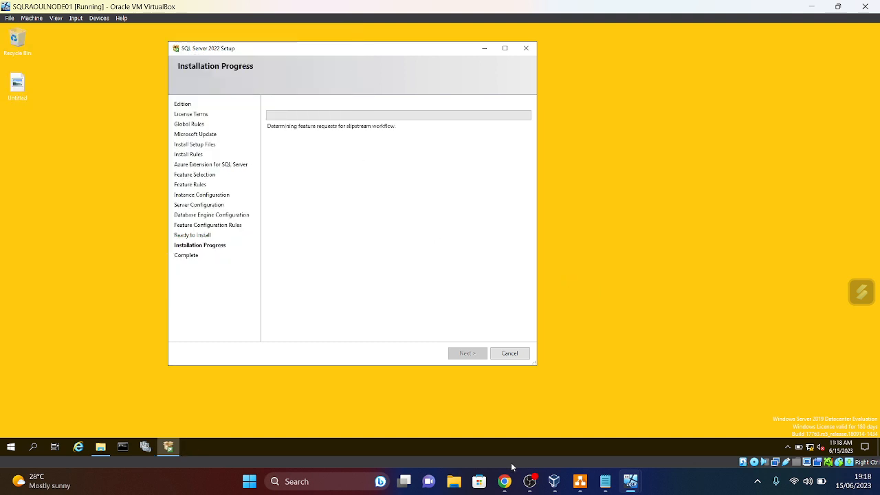
left_click(104, 451)
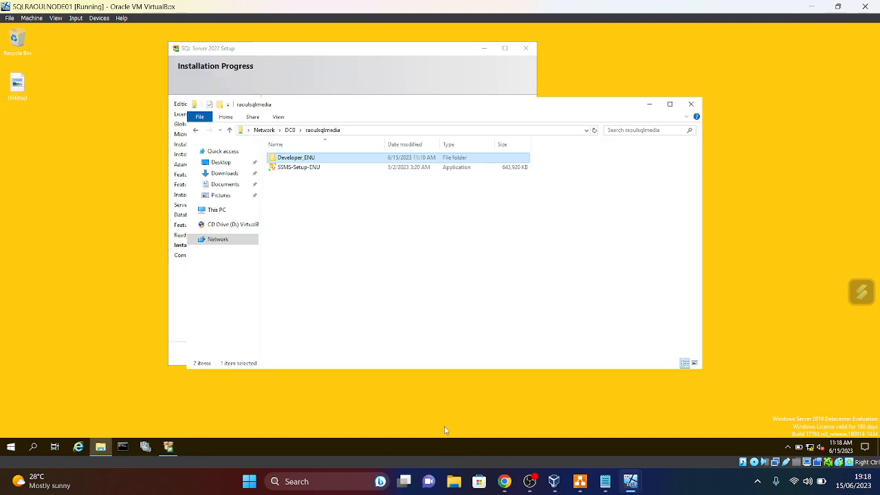
left_click(649, 103)
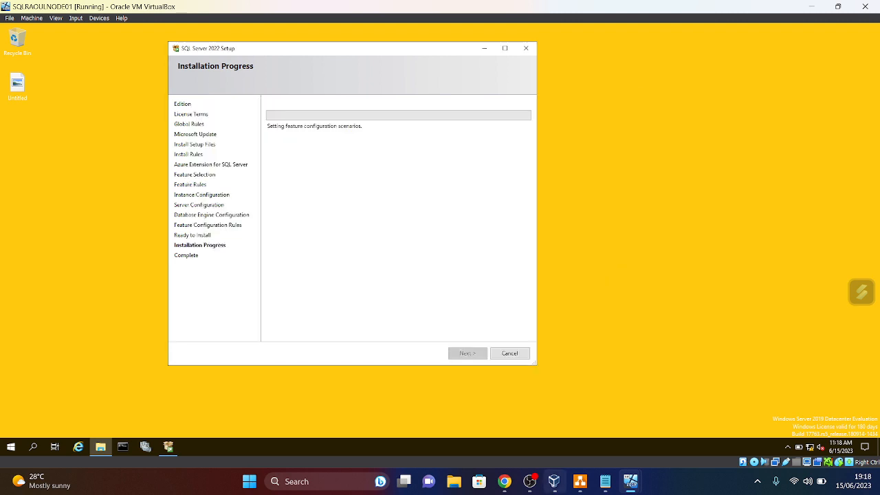
mouse_move(623, 488)
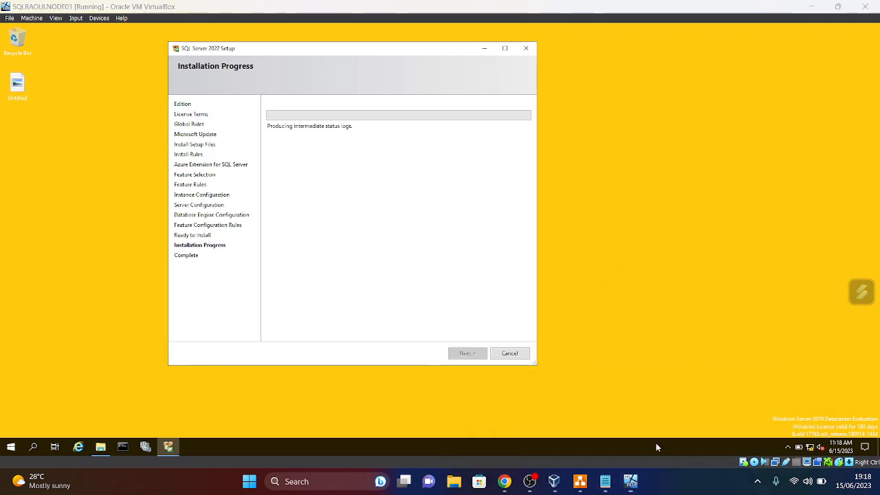
left_click(636, 420)
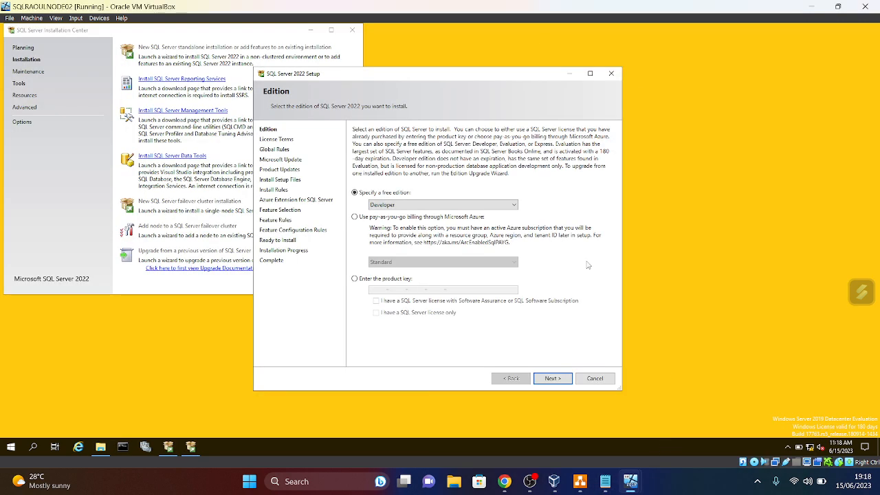
- Choose the Evaluation edition on NODE02 and accept the licence terms
left_click(513, 205)
left_click(389, 214)
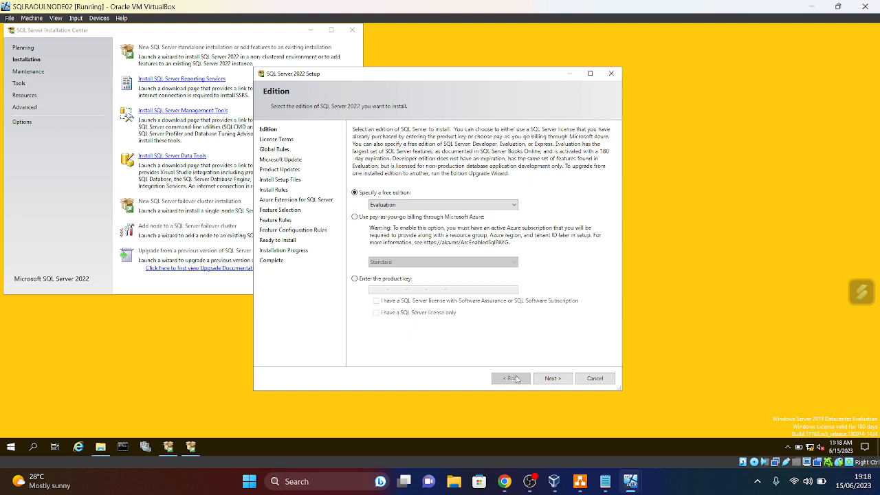
left_click(561, 380)
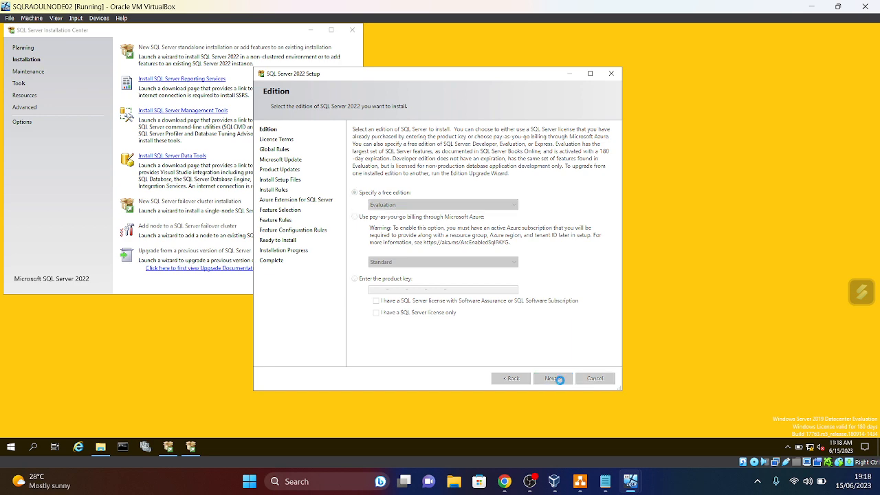
left_click(354, 310)
left_click(557, 379)
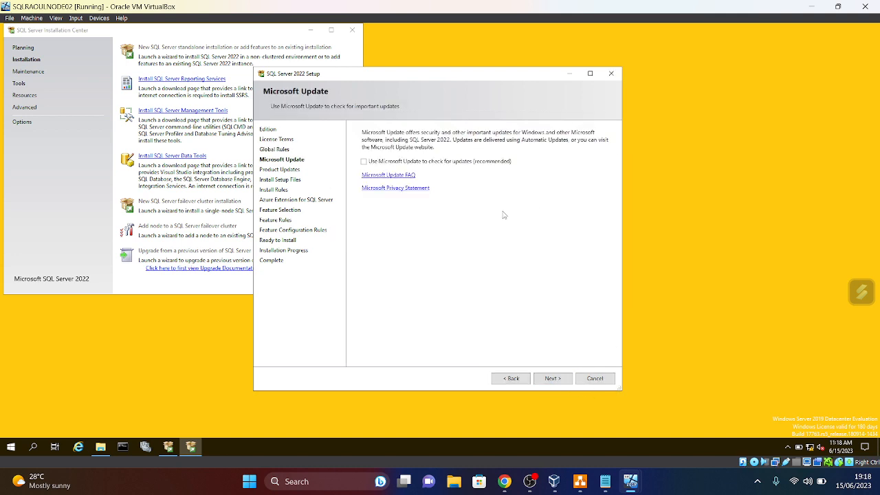
- Leave Microsoft Update checking off and pass the product updates and install rules
left_click(364, 161)
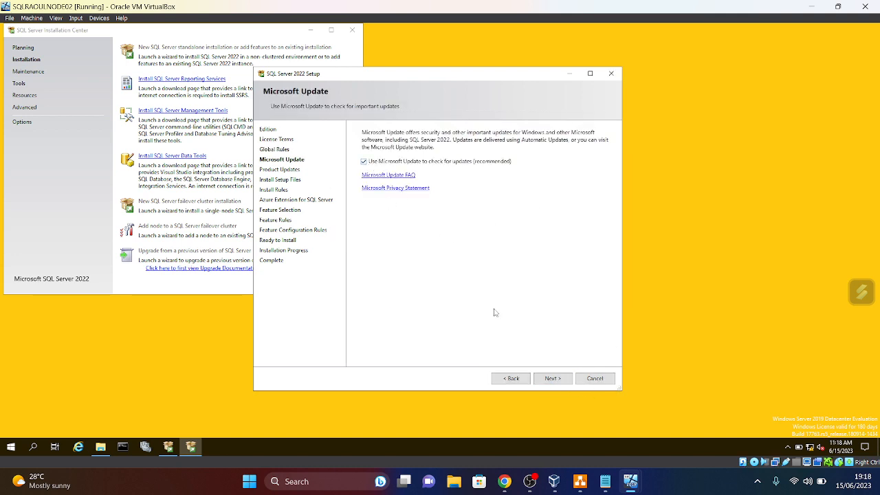
left_click(363, 160)
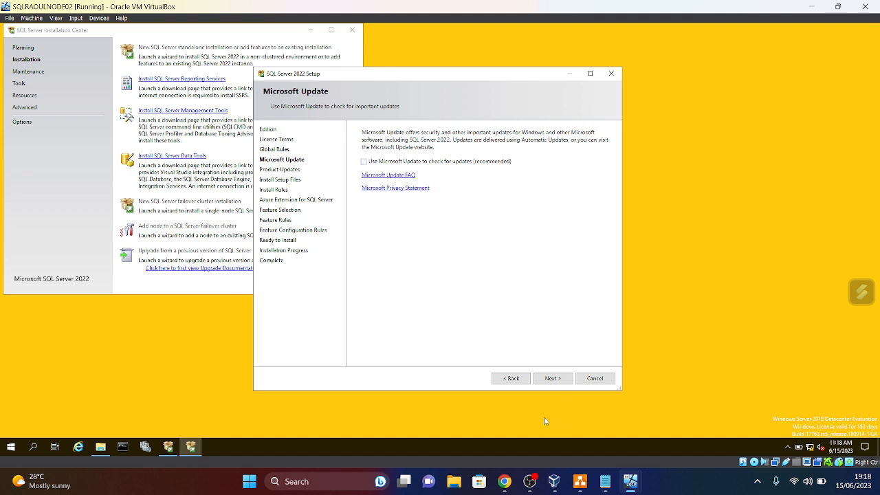
left_click(552, 379)
left_click(559, 379)
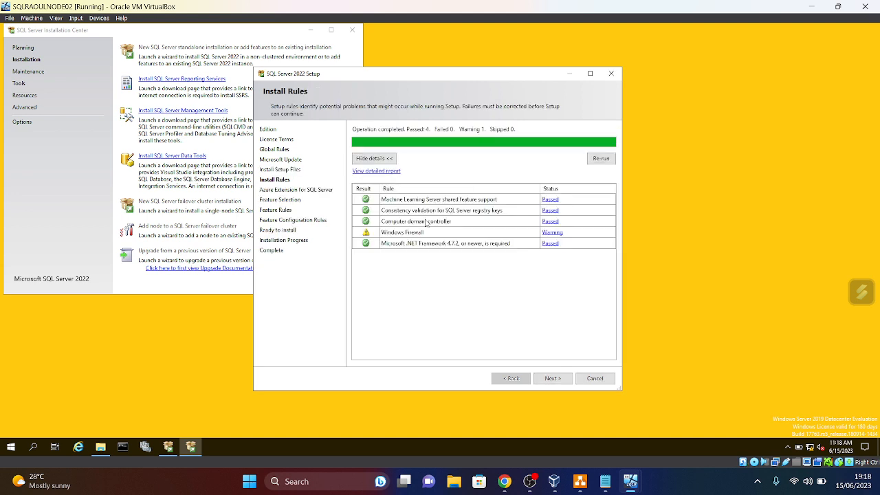
left_click(564, 379)
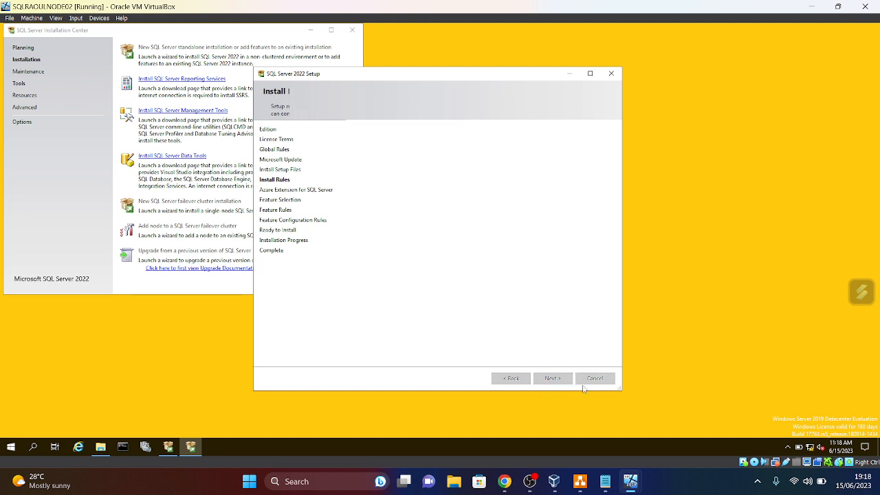
- Exclude Azure Extension for SQL Server; select Database Engine Services and SQL Server Replication
left_click(356, 131)
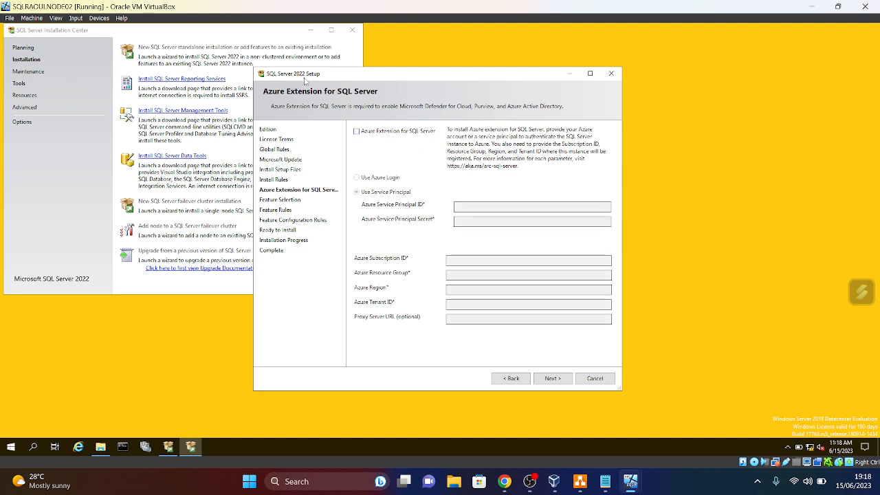
left_click(553, 378)
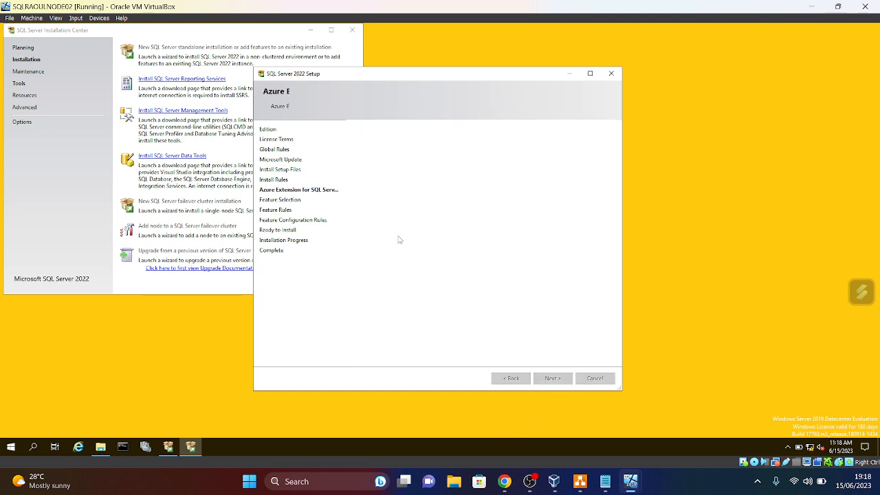
left_click(366, 170)
left_click(375, 178)
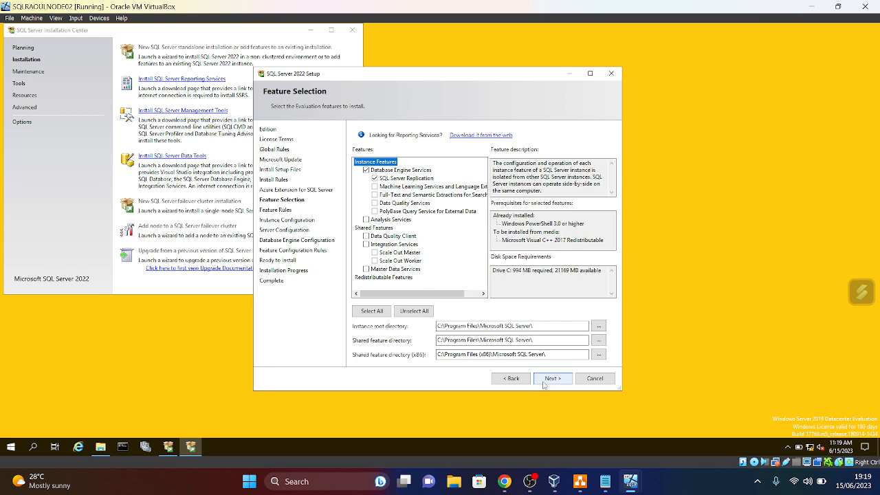
- Confirm the selected features and keep the default MSSQLSERVER instance
left_click(567, 379)
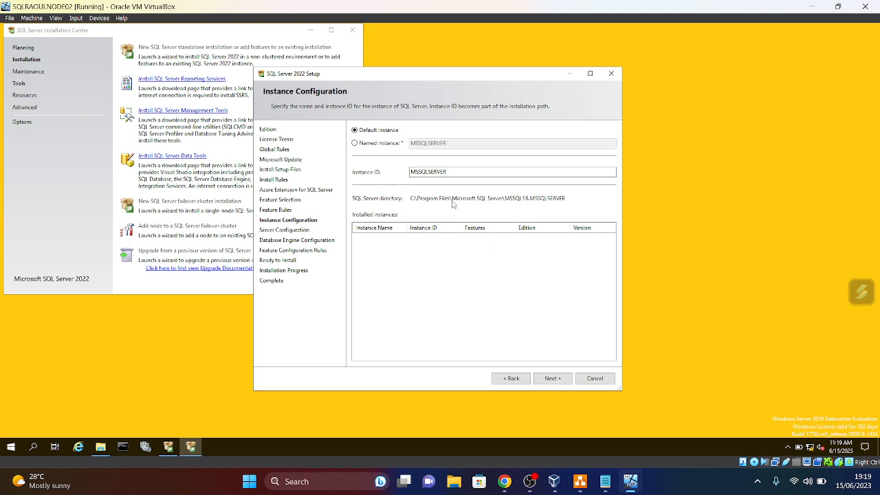
left_click(557, 383)
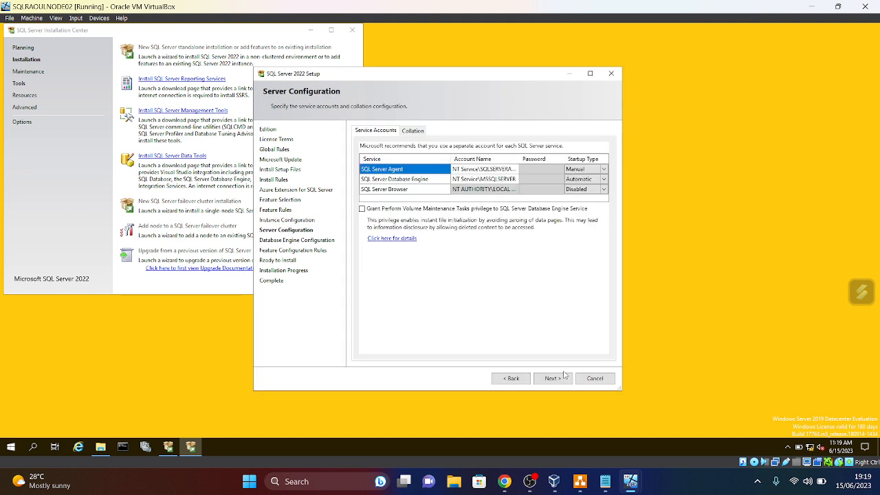
left_click(590, 73)
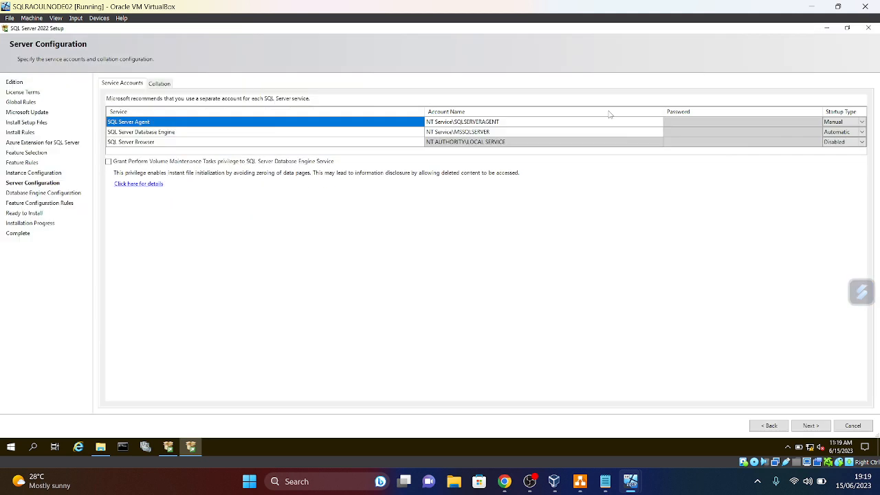
- Set SQL Server Agent and SQL Server Browser startup type to Automatic
left_click(861, 122)
left_click(863, 132)
left_click(862, 142)
left_click(862, 142)
left_click(837, 152)
left_click(431, 122)
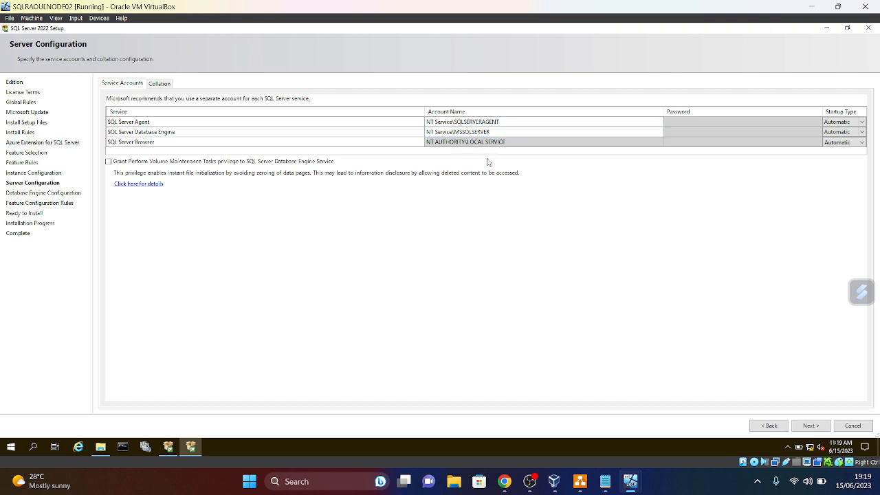
- Use Mixed Mode, enter and confirm the sa password, and add the current user as administrator
left_click(823, 428)
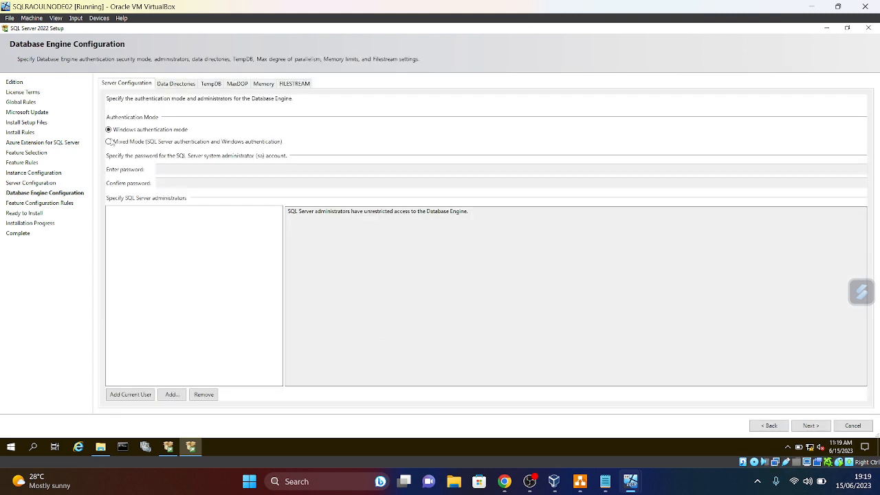
left_click(108, 143)
left_click(192, 169)
key("Caps_Lock")
type("•")
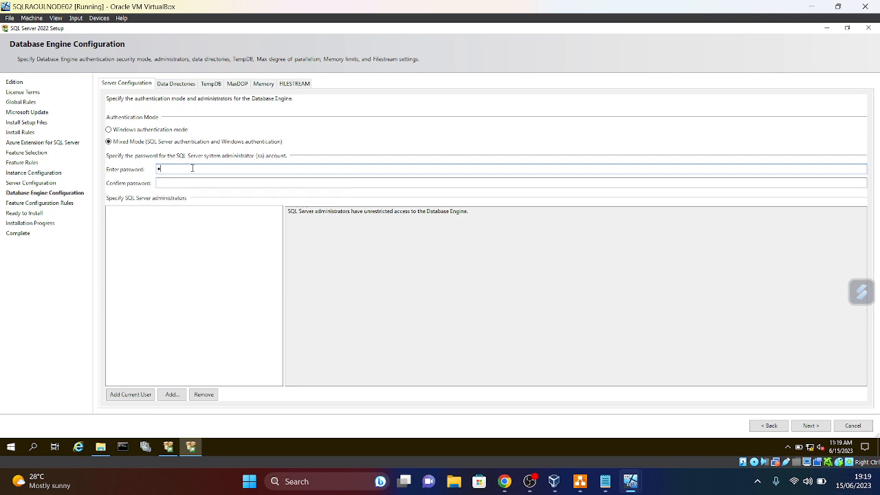
type("••••••••")
key("Caps_Lock")
key("Caps_Lock")
left_click(187, 183)
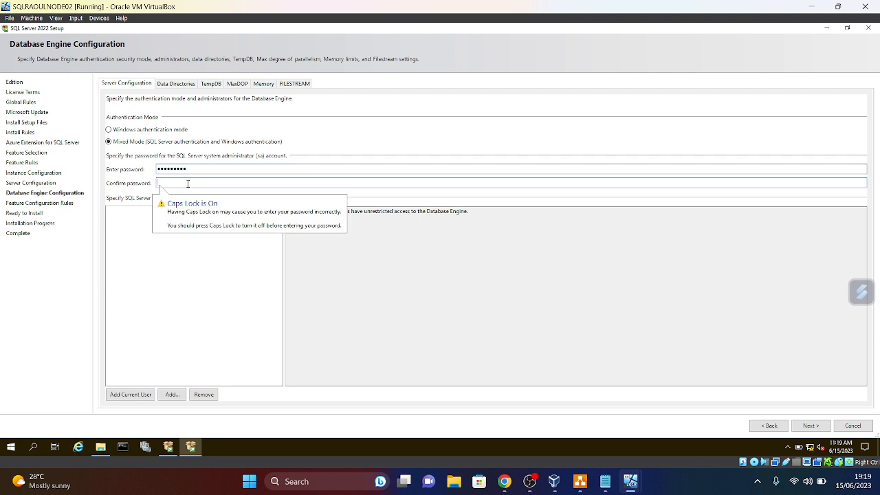
type("•")
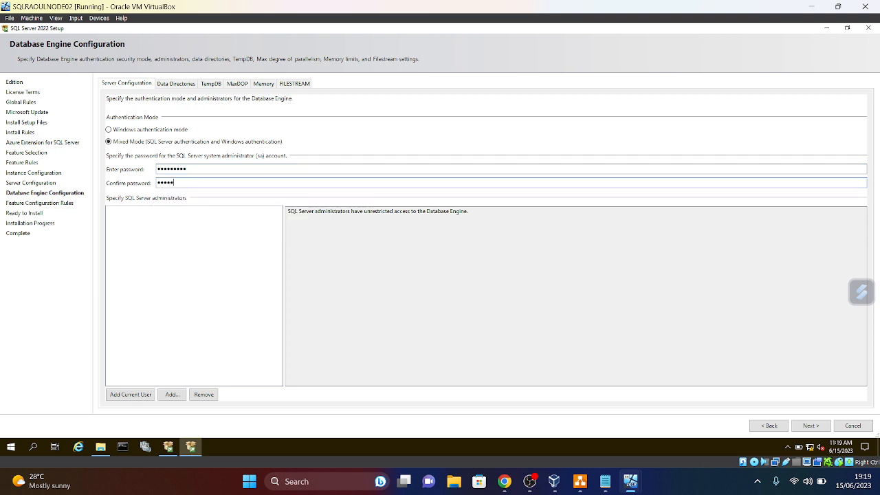
key("Caps_Lock")
type("•")
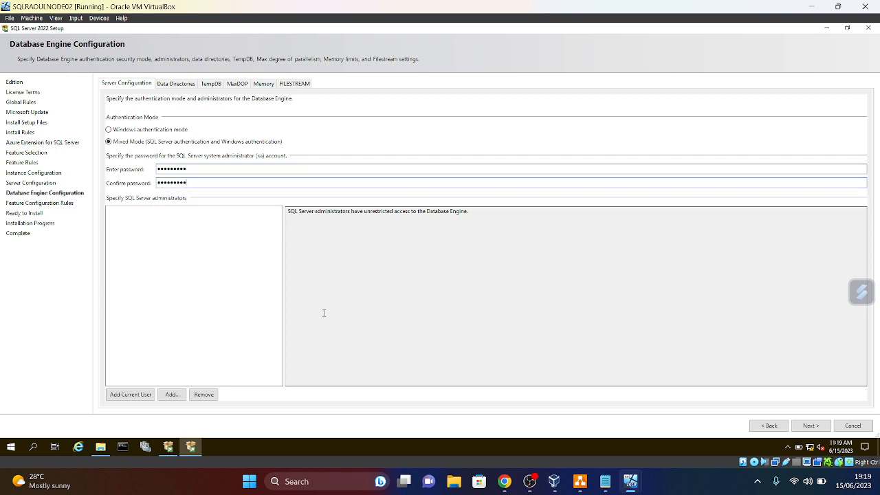
left_click(118, 395)
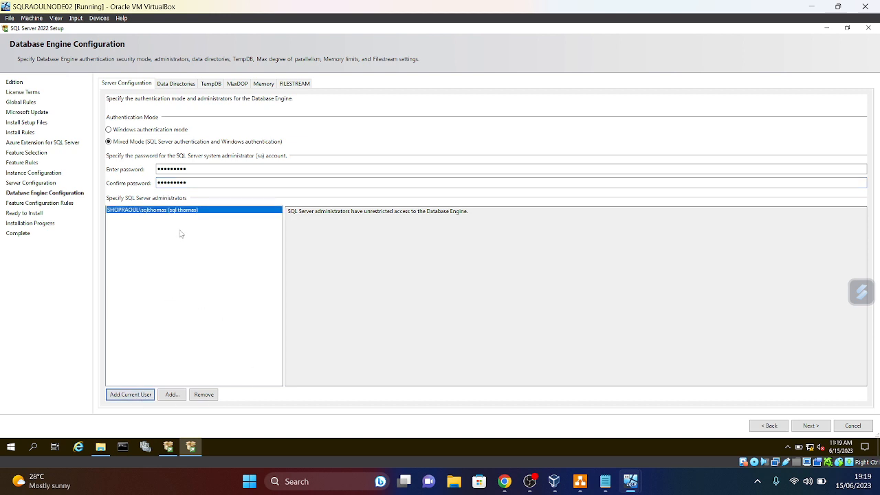
left_click(813, 425)
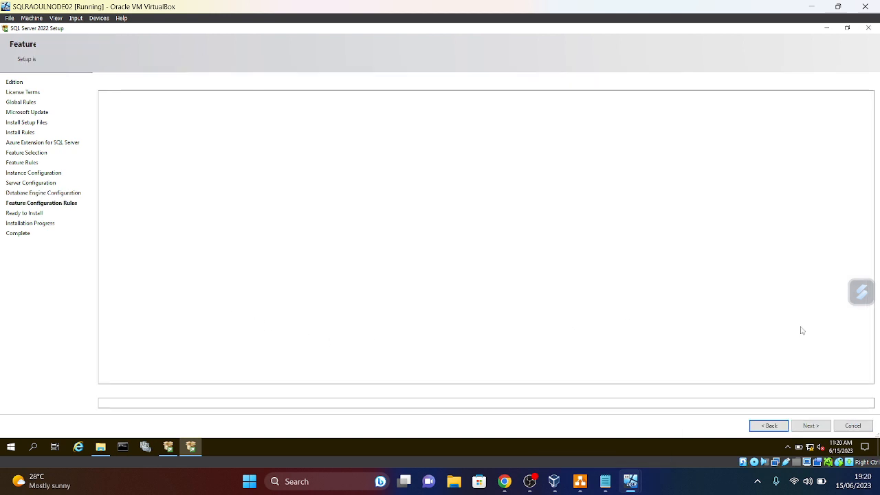
left_click(811, 425)
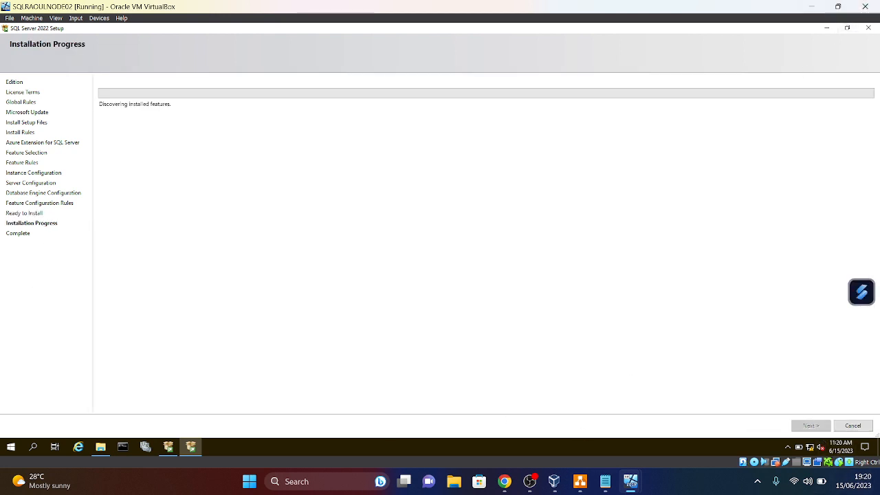
mouse_move(631, 481)
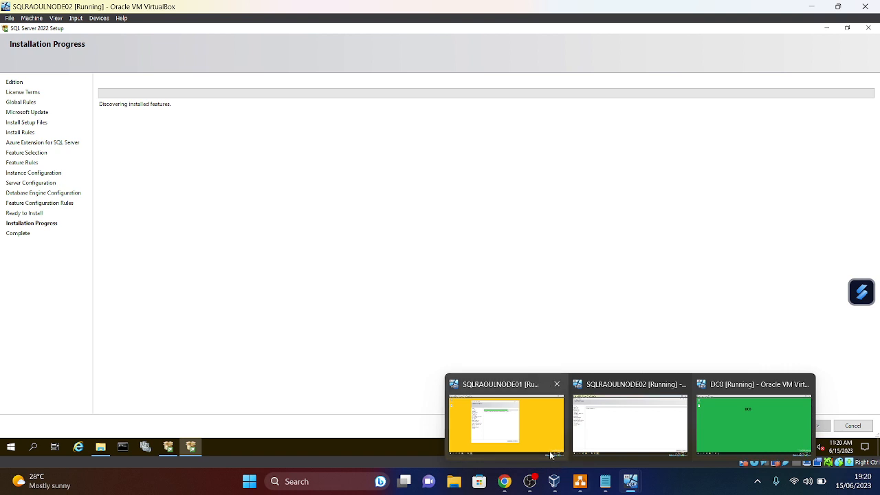
mouse_move(537, 442)
left_click(630, 423)
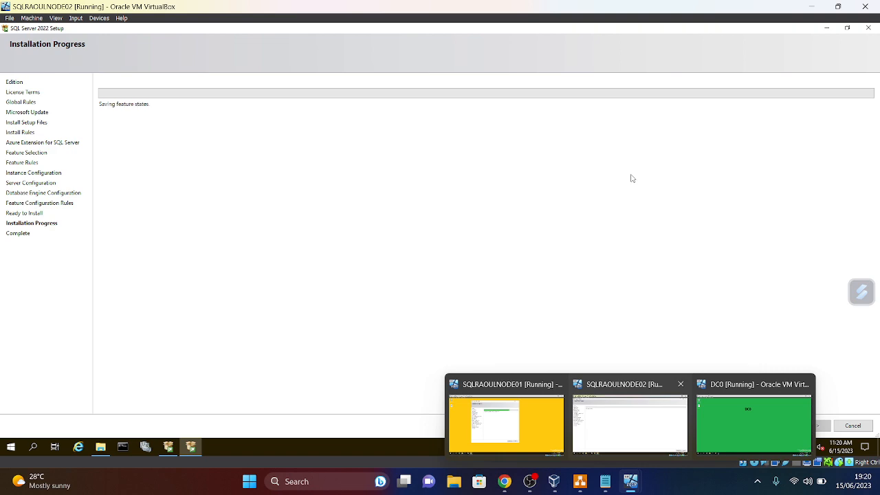
left_click(578, 485)
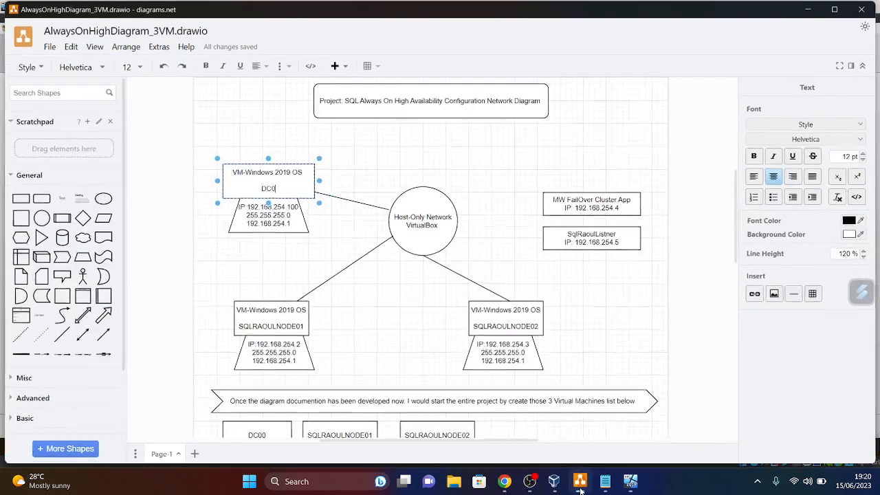
scroll(550, 237, "down", 3)
scroll(550, 237, "up", 2)
scroll(554, 245, "up", 2)
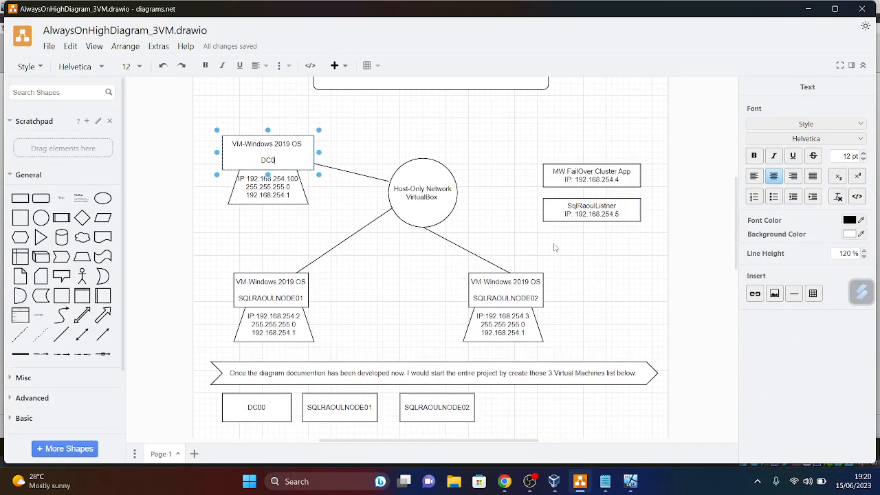
scroll(560, 289, "down", 2)
scroll(569, 366, "up", 3)
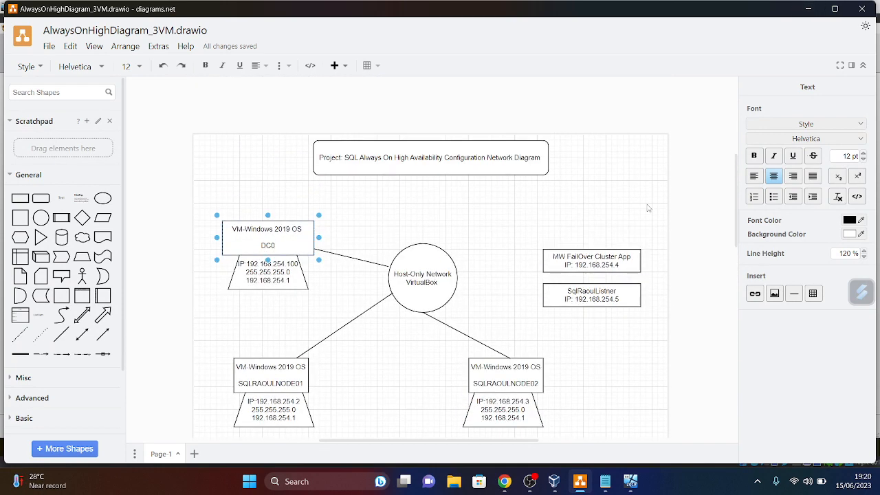
scroll(697, 170, "down", 3)
key("alt+Tab")
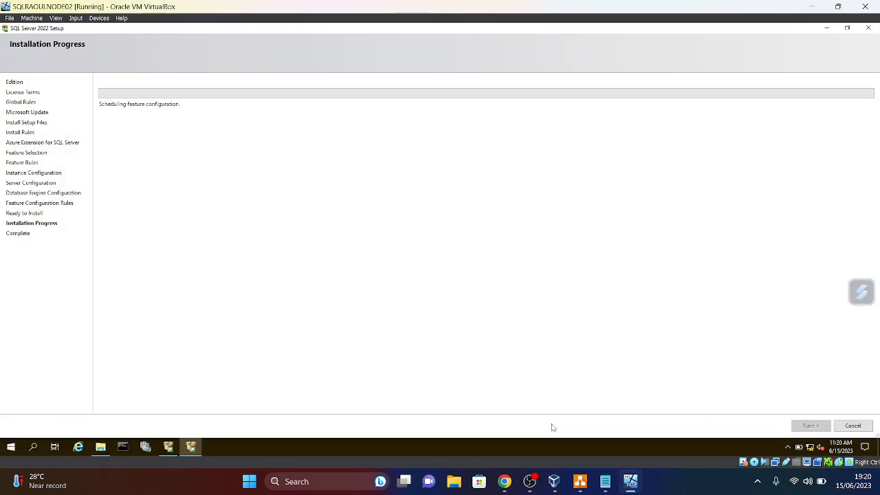
mouse_move(503, 485)
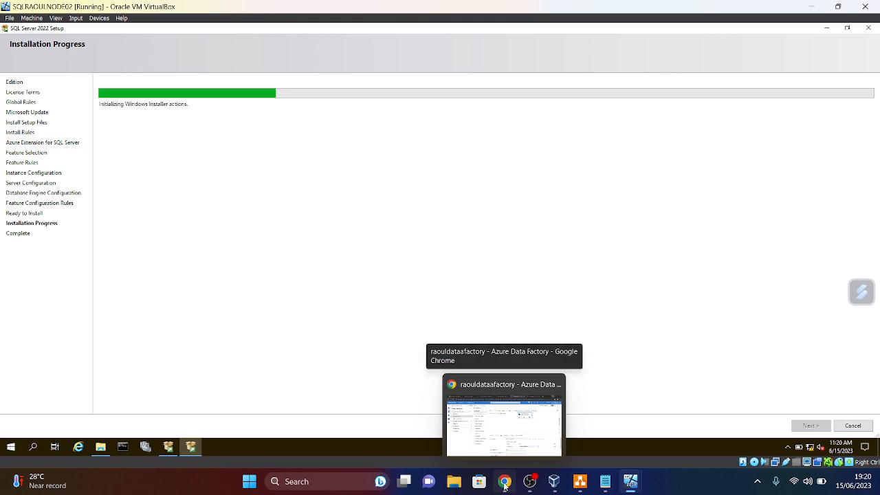
- Remove AAS_TabularDemo.sln from Visual Studio's recent list in Windows Search
left_click(503, 485)
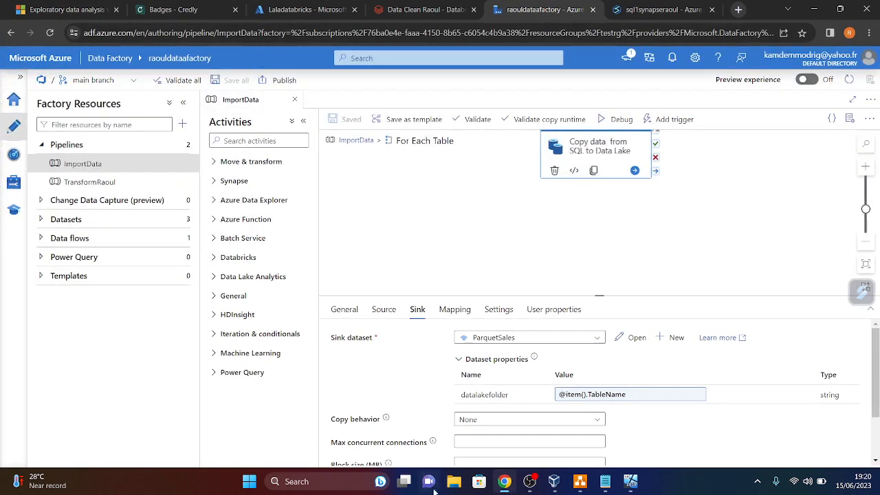
left_click(317, 484)
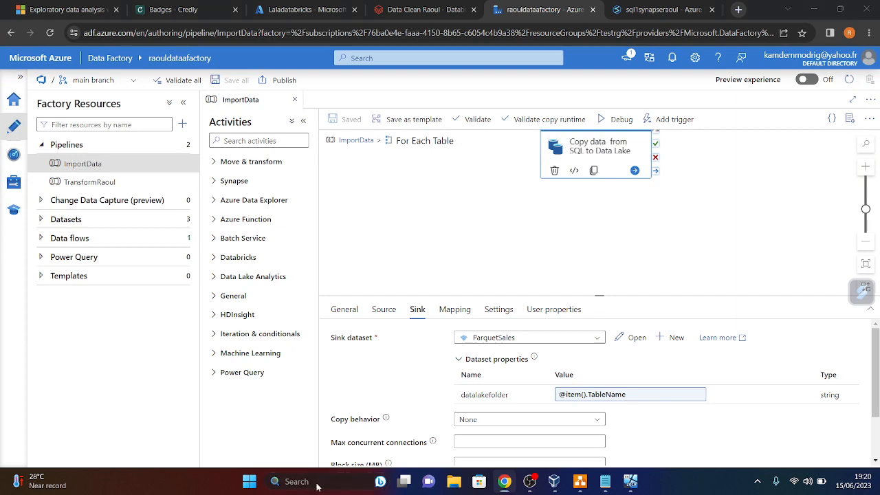
type("vi")
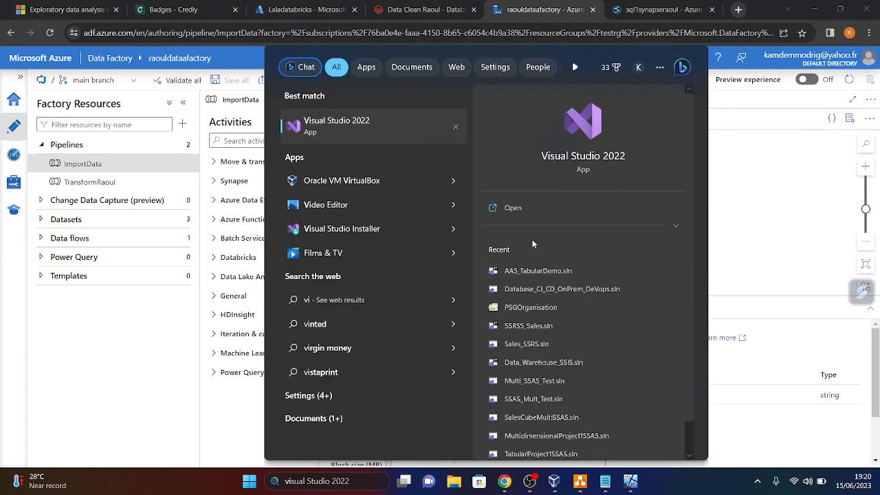
right_click(546, 270)
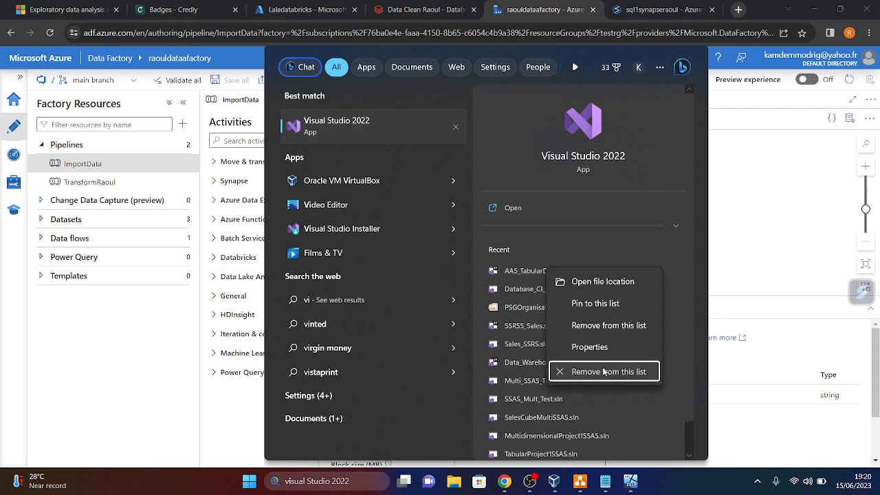
left_click(590, 370)
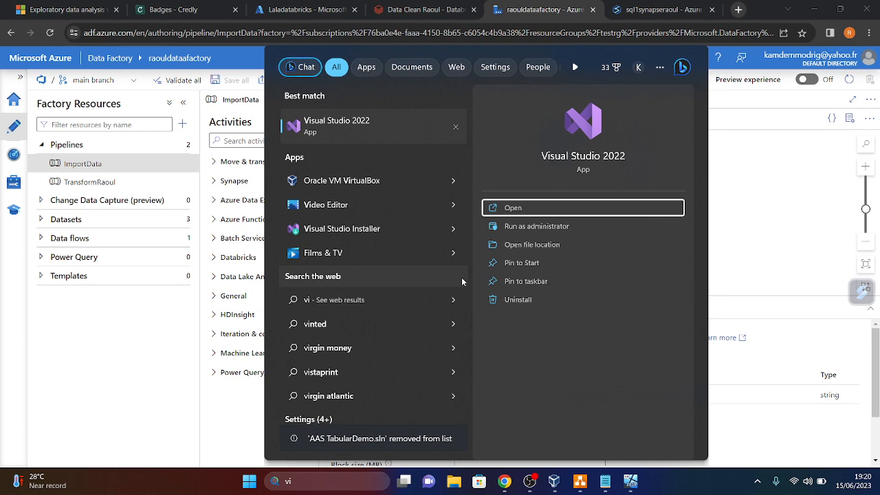
- Open the recent SalesWorld report in Power BI Desktop
left_click(328, 486)
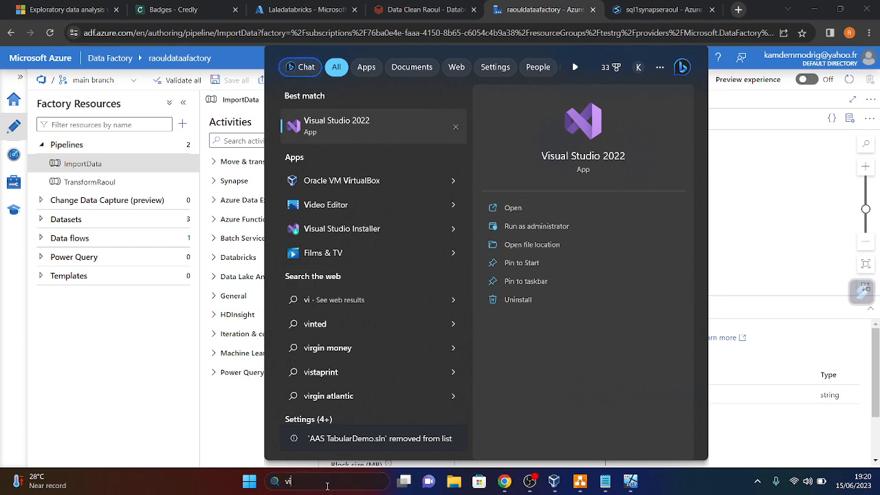
key("BackSpace")
key("BackSpace")
type("po")
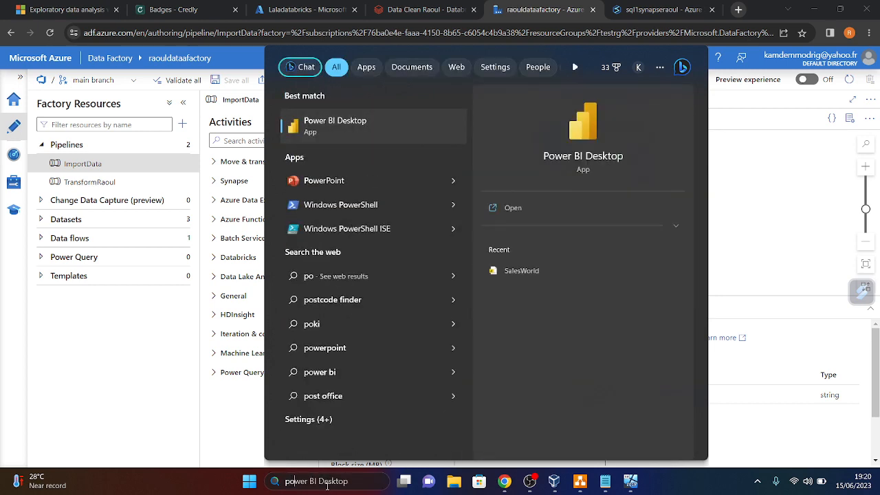
left_click(538, 272)
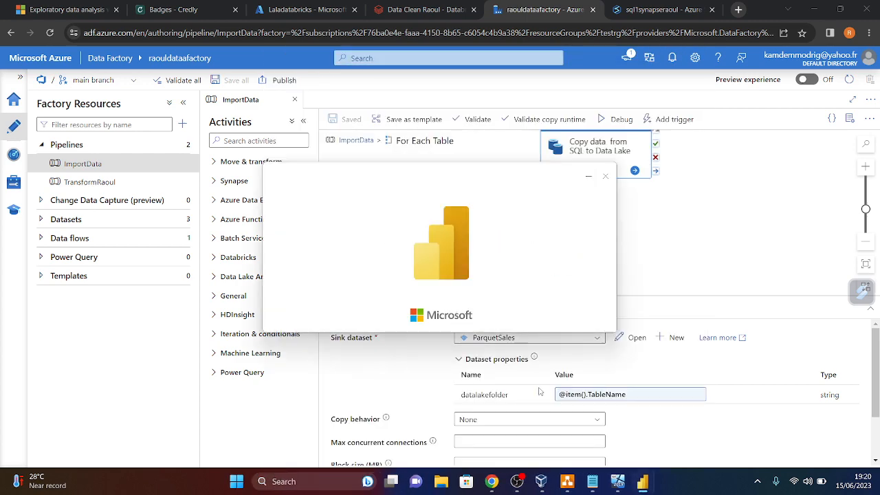
- Open TabularProject1 in Visual Studio 2022, then bring the SalesWorld report forward
mouse_move(646, 487)
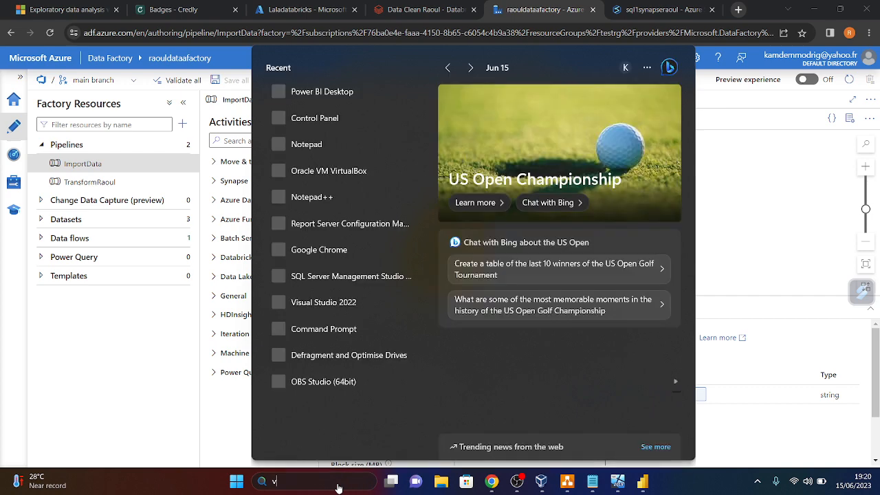
type("v")
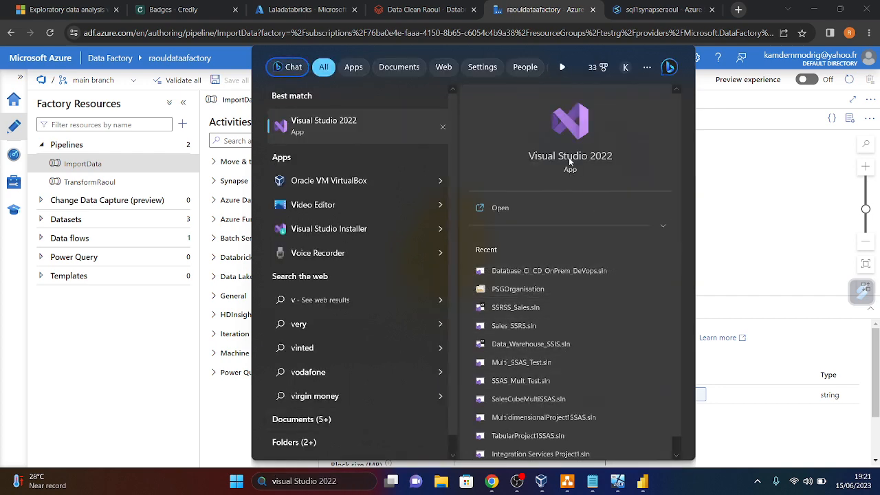
left_click(598, 382)
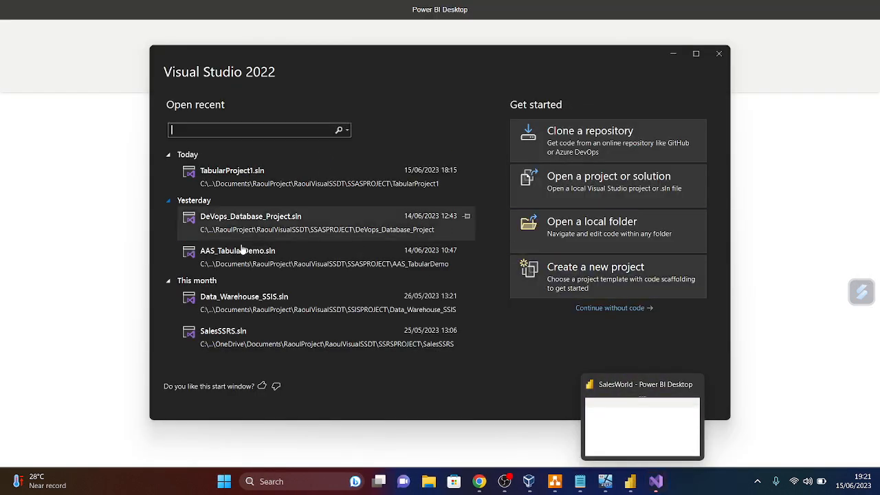
left_click(253, 182)
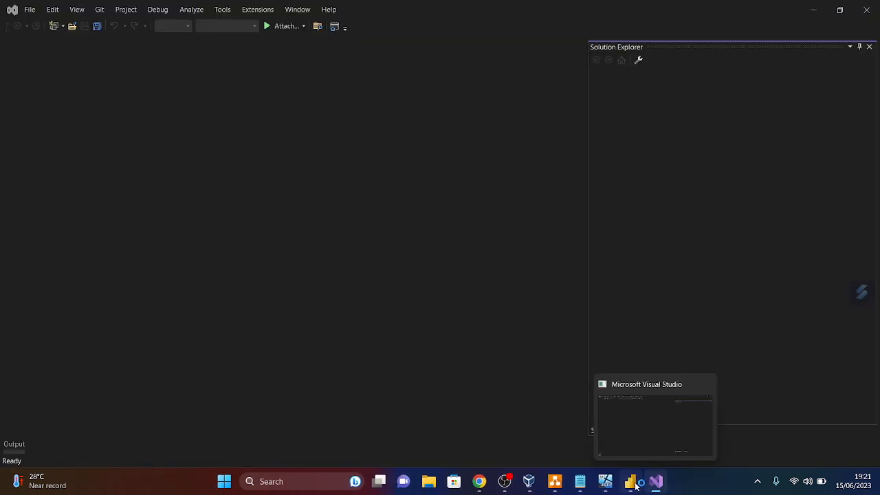
left_click(636, 484)
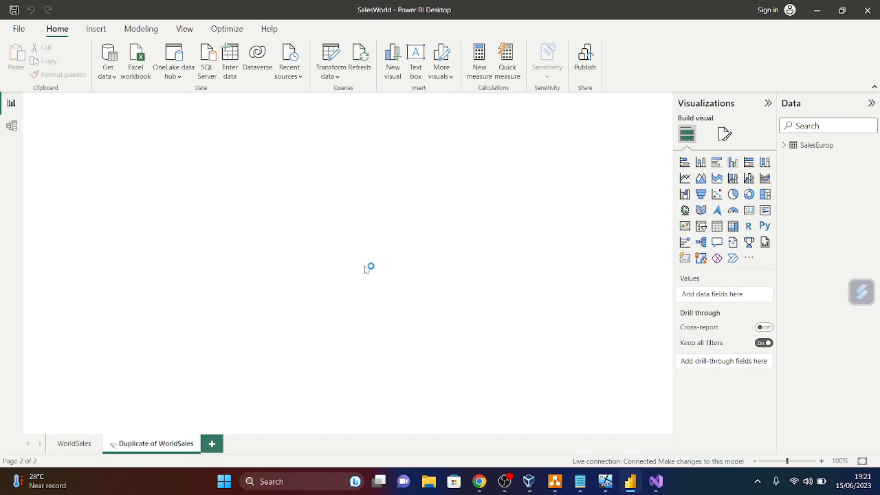
- Compare the WorldSales page's 300.00 total with the SalesEurop Tota Sales of 300 in Model.bim
left_click(86, 444)
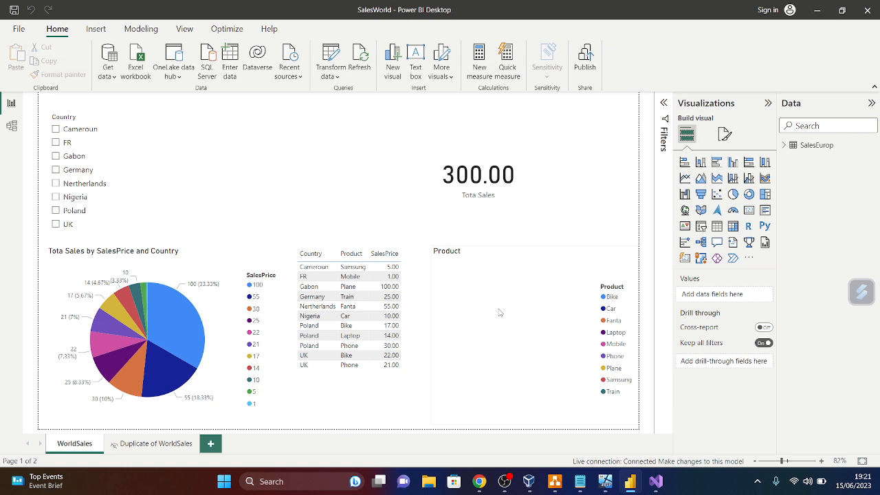
left_click(656, 483)
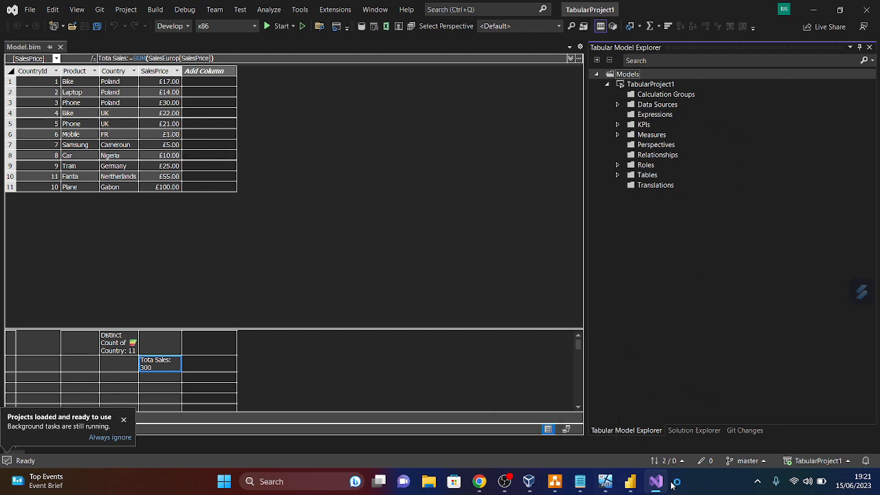
left_click(631, 483)
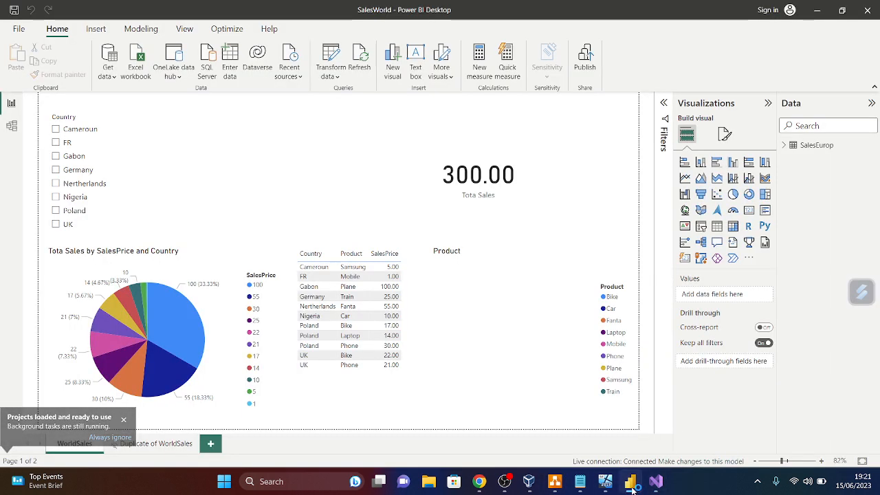
left_click(631, 483)
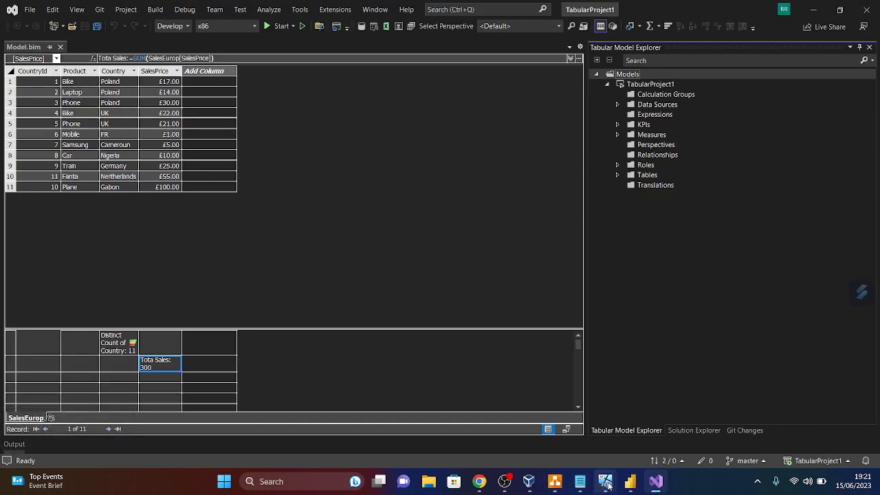
left_click(634, 483)
left_click(637, 484)
left_click(634, 484)
left_click(634, 484)
- Launch SQL Server Management Studio 19 from Windows Search
left_click(324, 479)
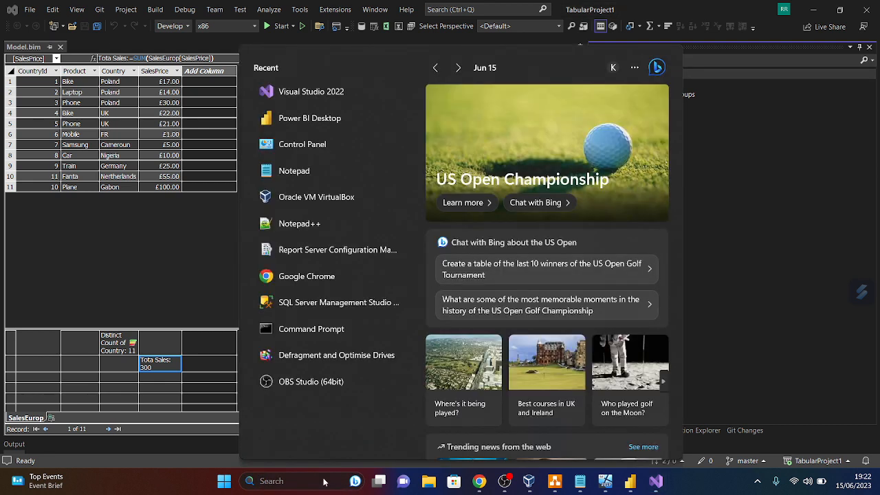
type("sql")
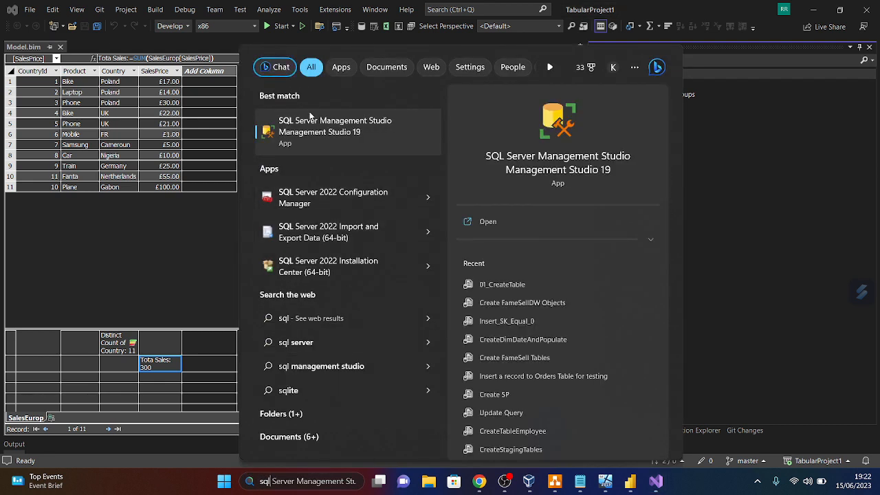
left_click(573, 167)
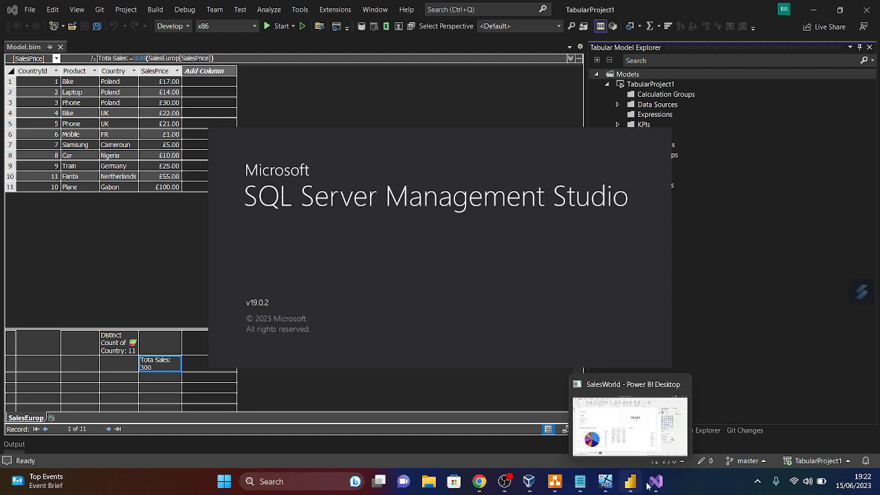
- Check NODE01's SQL Server setup, then return to the SalesWorld Power BI report
mouse_move(635, 490)
mouse_move(605, 485)
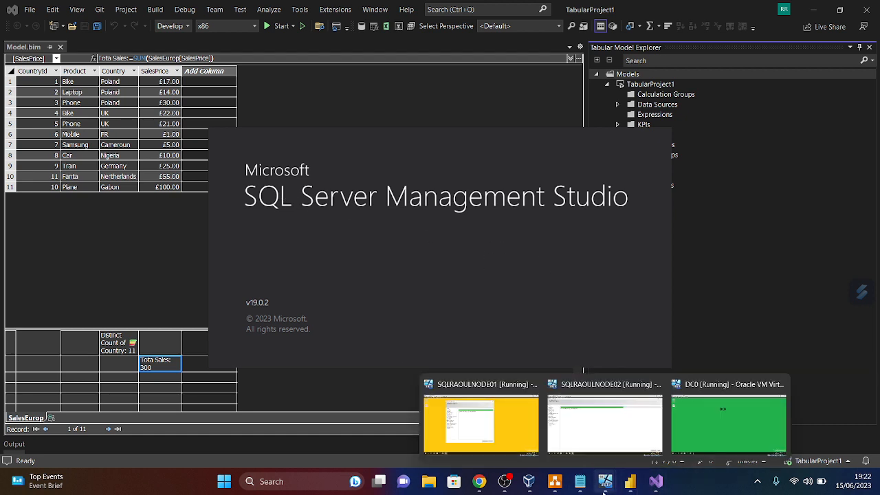
left_click(512, 439)
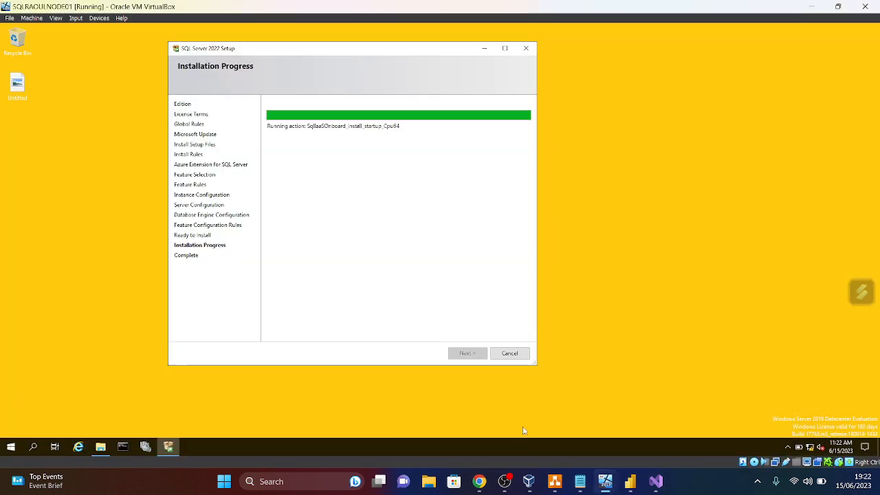
left_click(812, 6)
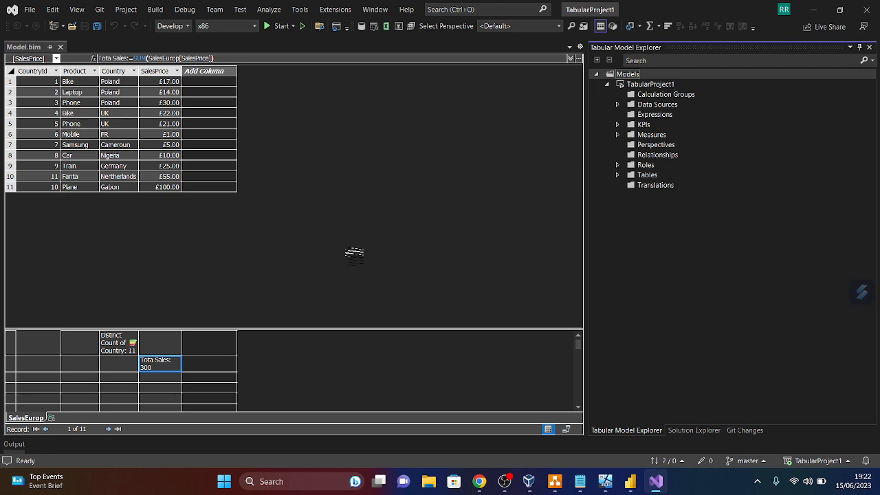
left_click(630, 483)
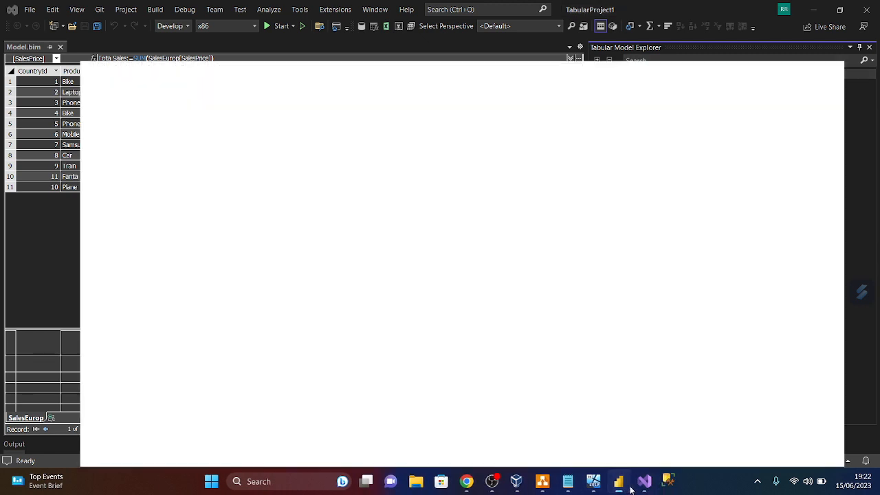
mouse_move(672, 487)
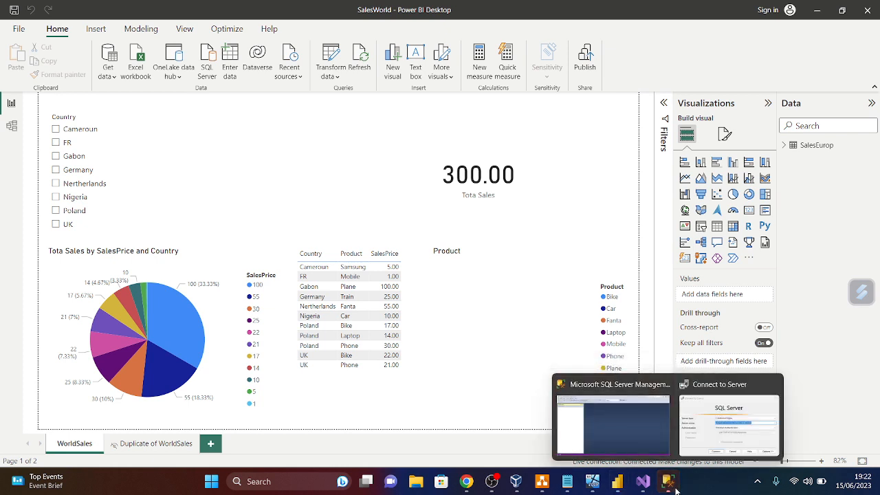
- Connect SSMS to the SQL2022EDC02 server instance
left_click(627, 435)
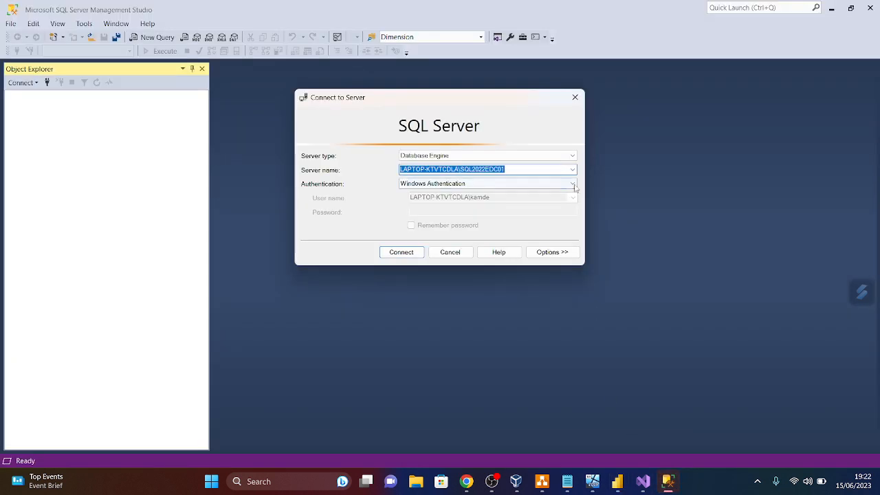
left_click(572, 171)
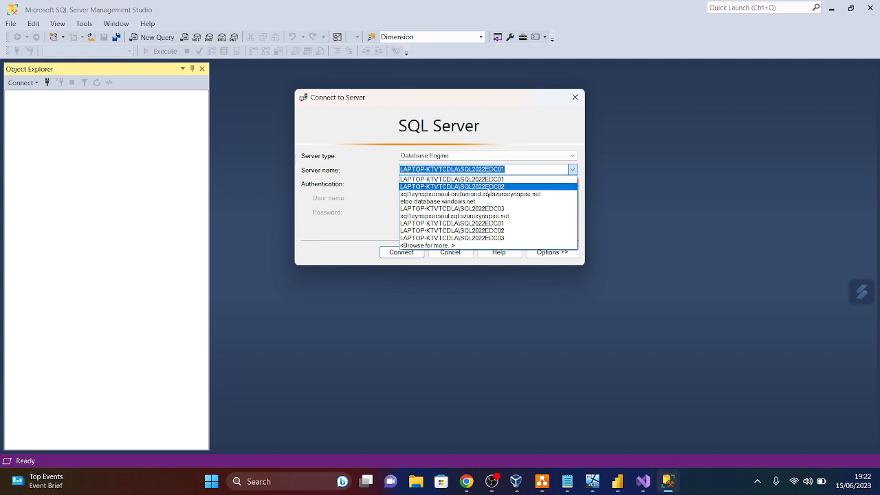
left_click(488, 187)
left_click(406, 254)
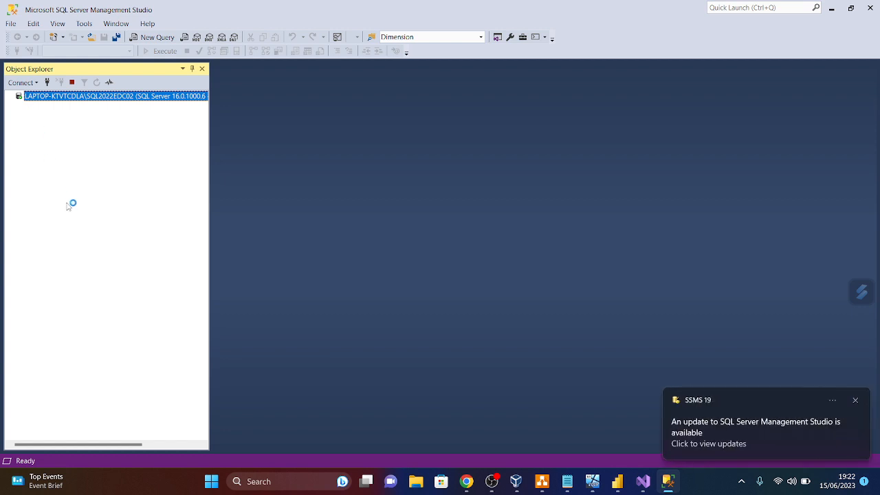
- Expand Databases > SalesStaging > Tables and select dbo.SalesEurop, checking NODE01's setup progress
left_click(19, 106)
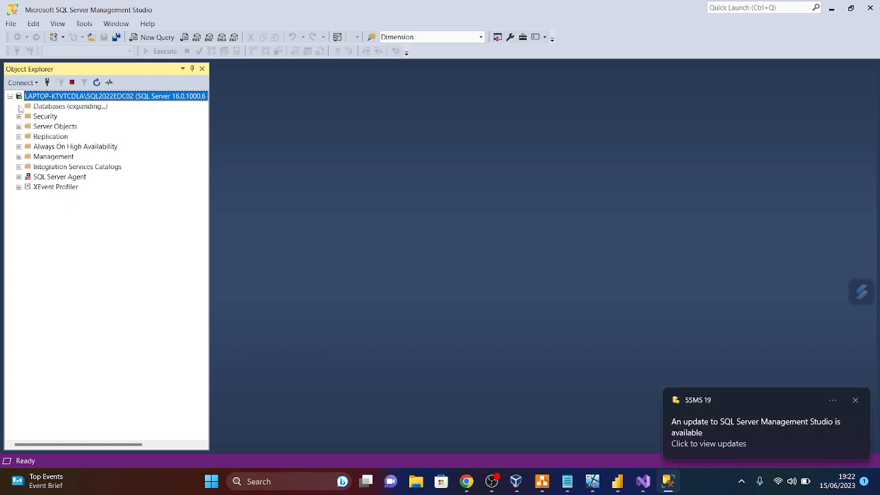
left_click(27, 146)
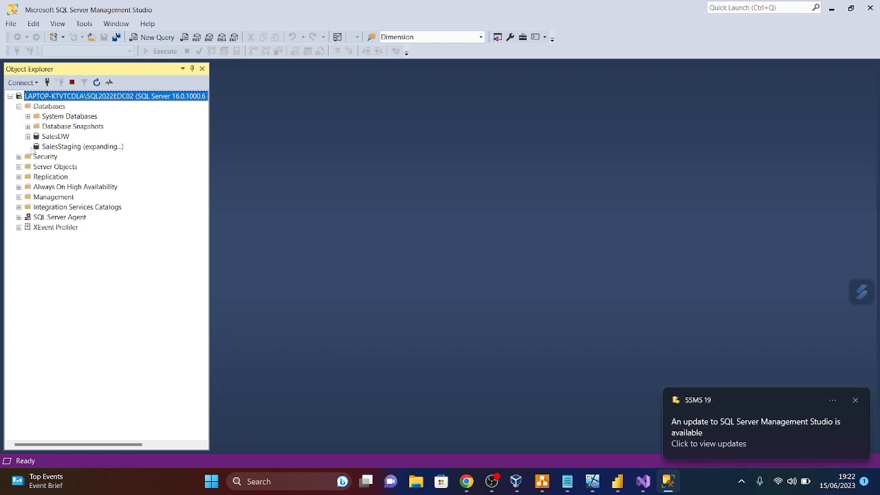
left_click(37, 166)
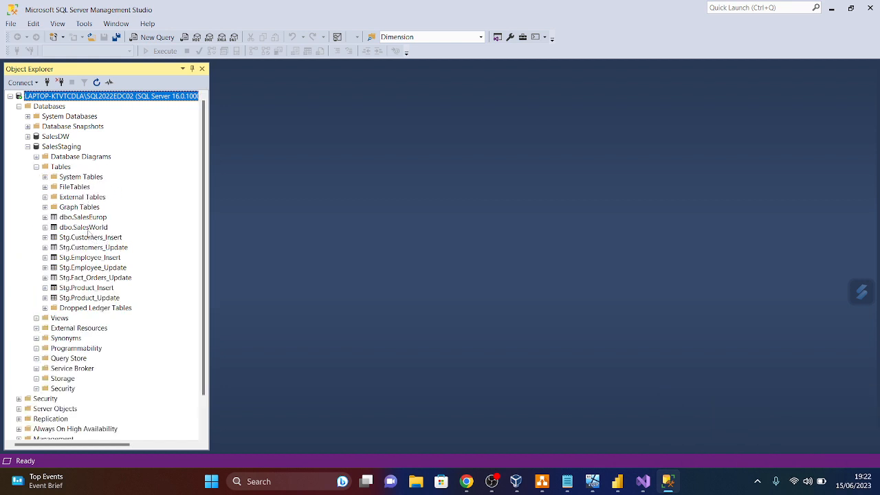
left_click(88, 218)
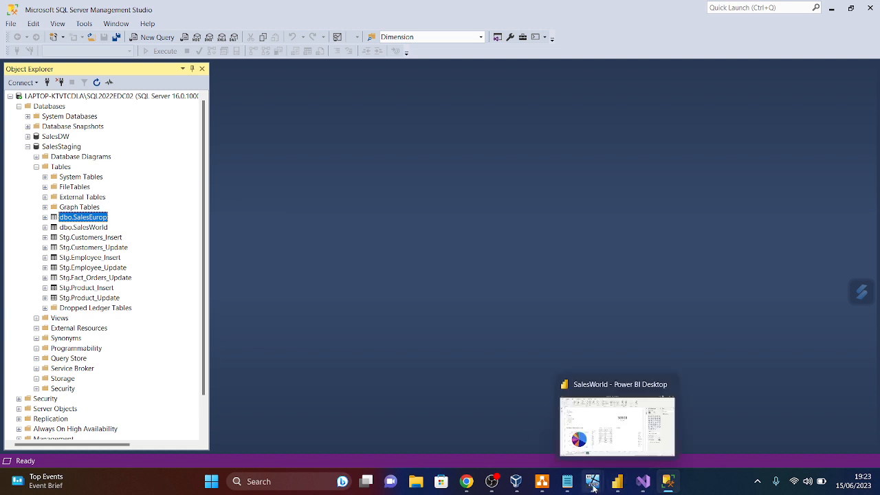
mouse_move(594, 487)
left_click(507, 441)
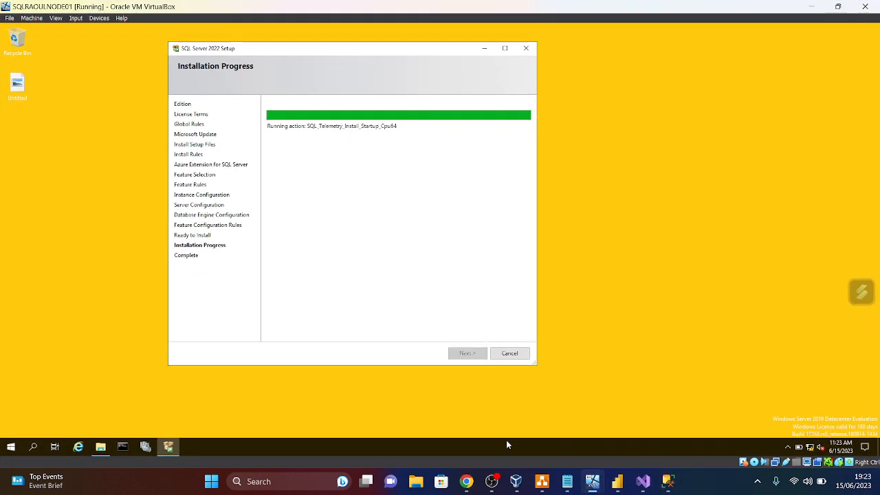
left_click(814, 9)
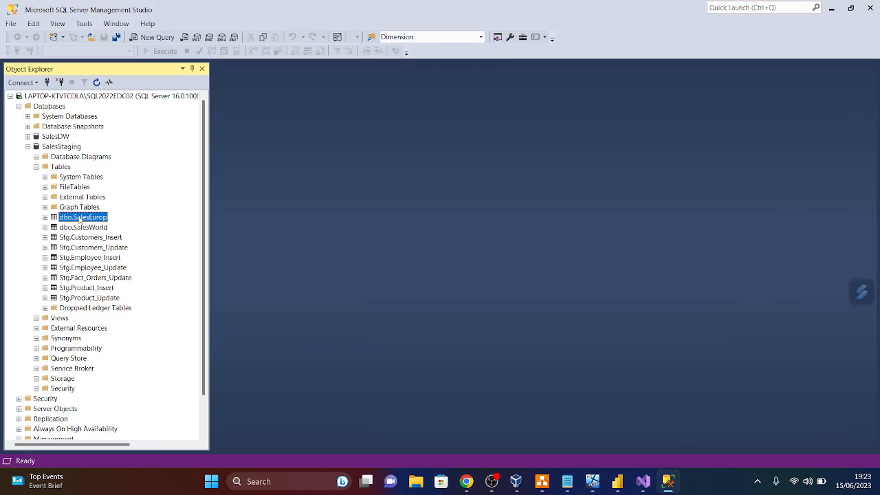
- Run Select Top 1000 Rows on dbo.SalesEurop, returning 11 rows of Product, Country, SalesPrice
right_click(80, 219)
left_click(113, 243)
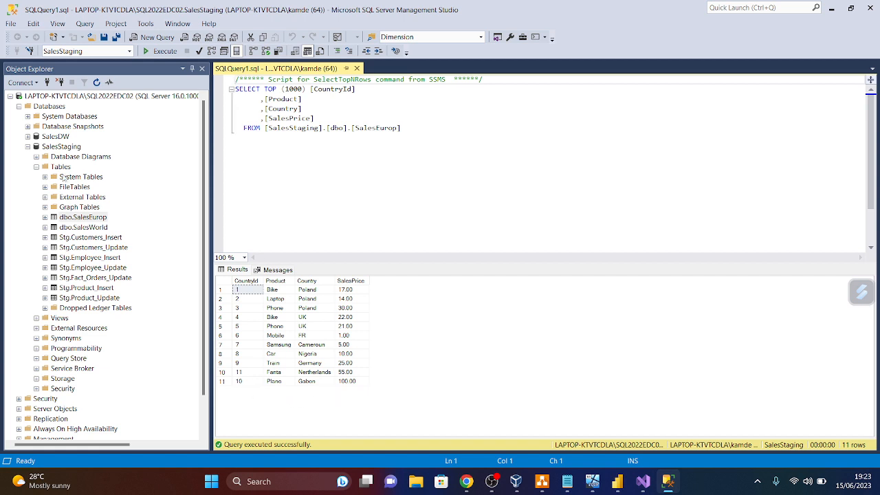
right_click(82, 218)
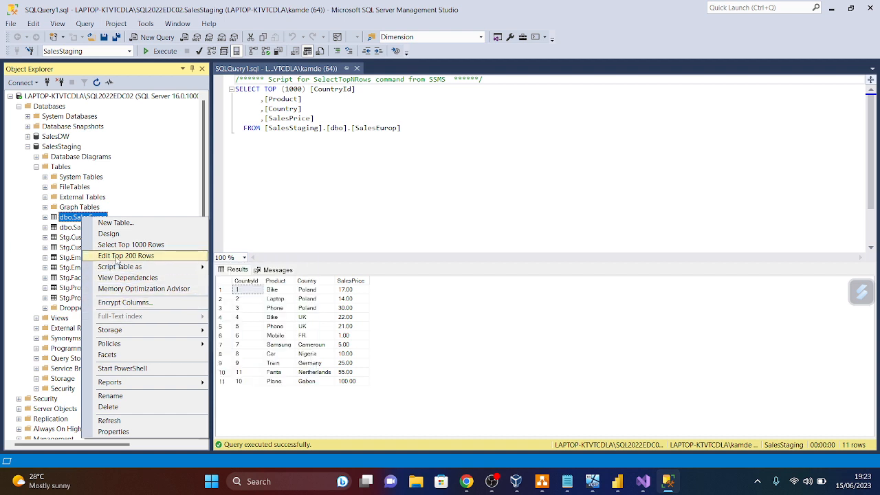
key("Escape")
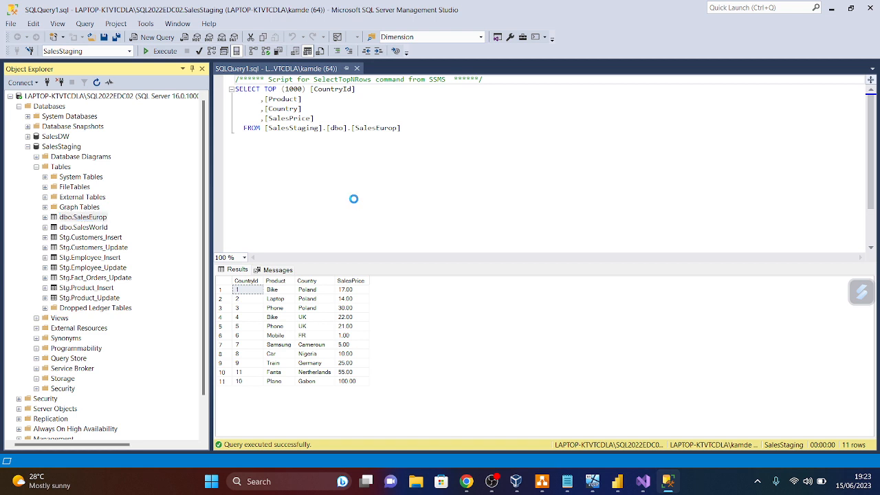
mouse_move(594, 487)
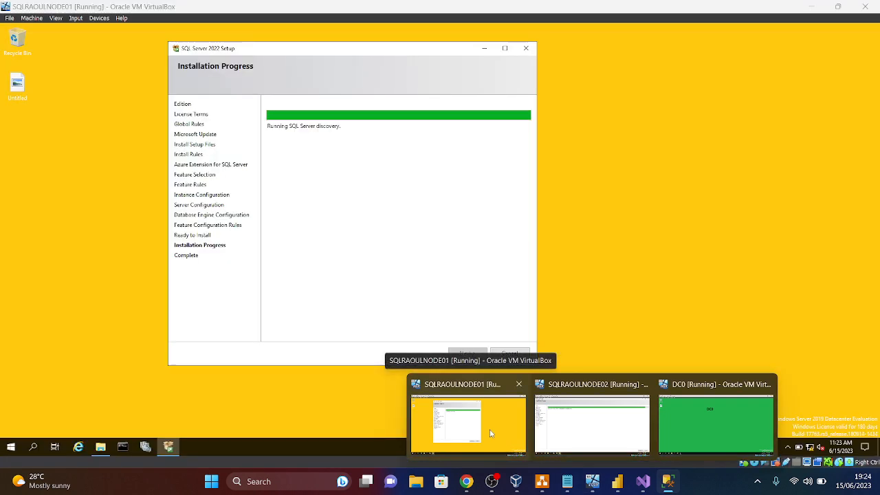
- Close NODE01's completed SQL Server setup and run SSMS-Setup-ENU from the raoulsqlmedia share
left_click(491, 433)
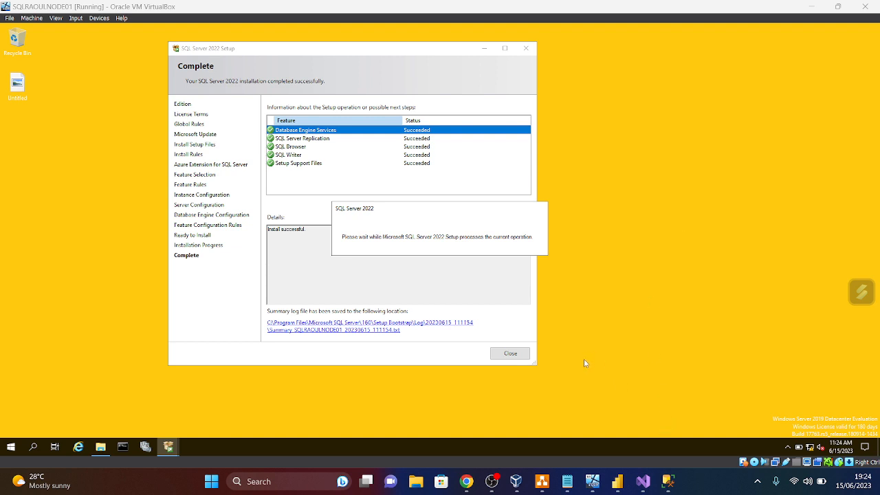
mouse_move(666, 482)
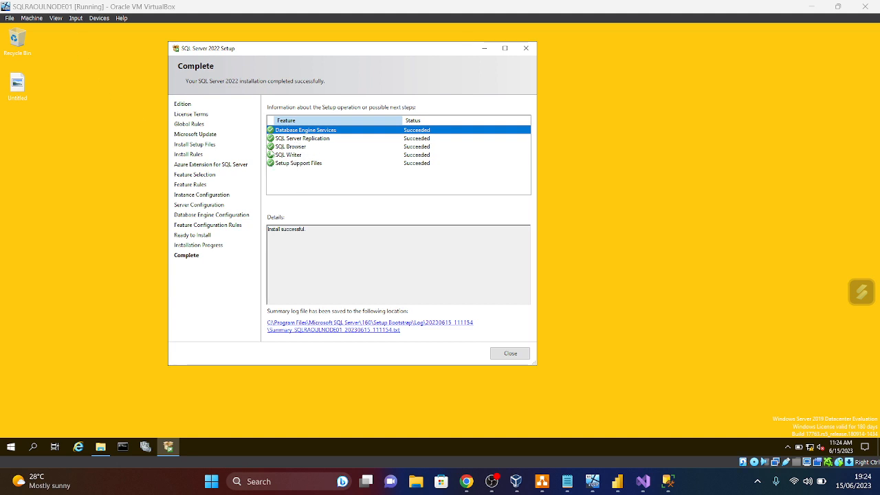
left_click(516, 354)
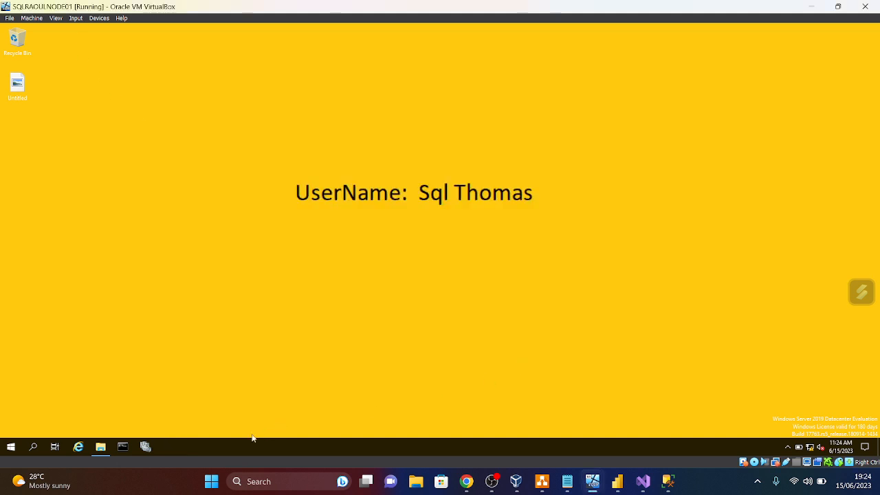
left_click(101, 447)
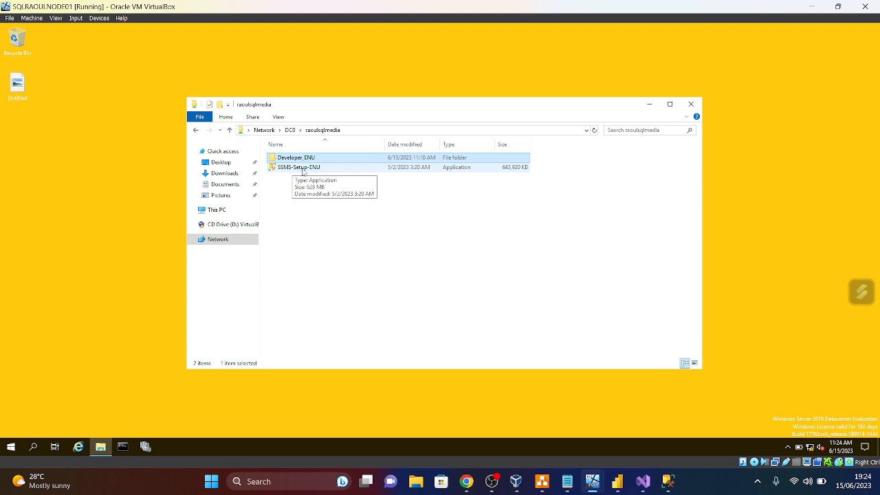
double_click(303, 169)
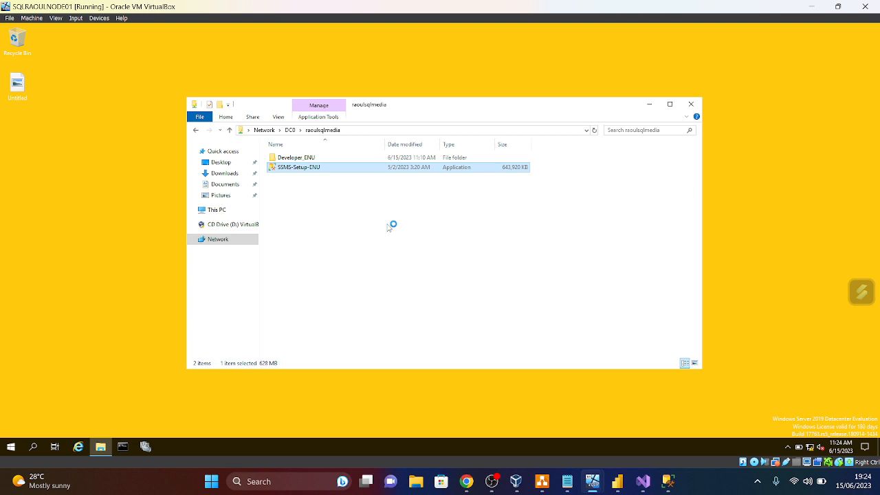
- Enter a new SalesEurop row in the edit grid: CountryId 12, Mercedes, Sweden, sales price 24
left_click(665, 483)
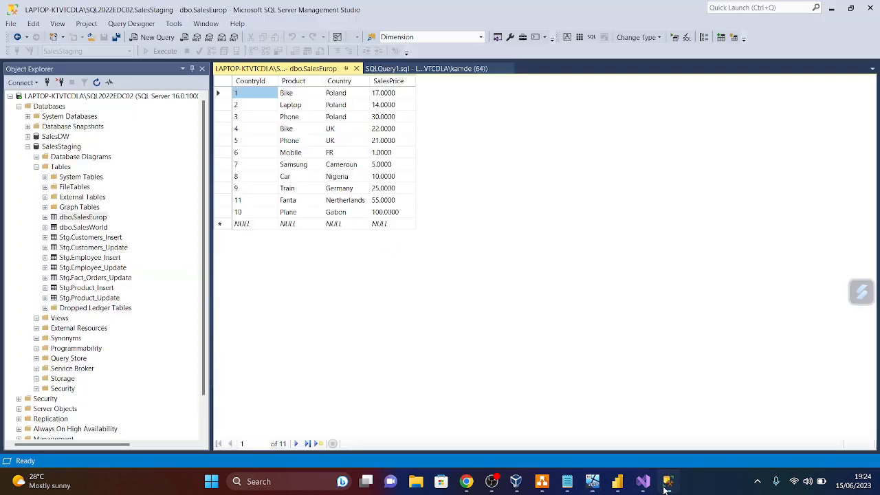
left_click(253, 225)
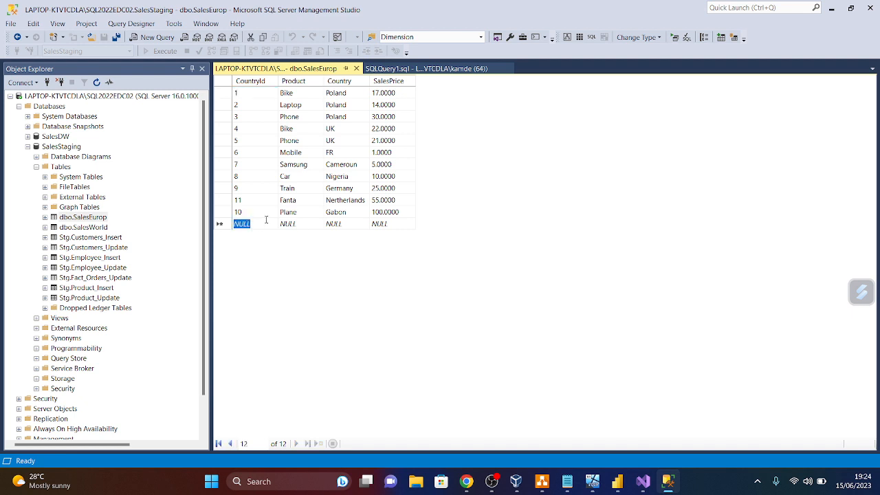
key("BackSpace")
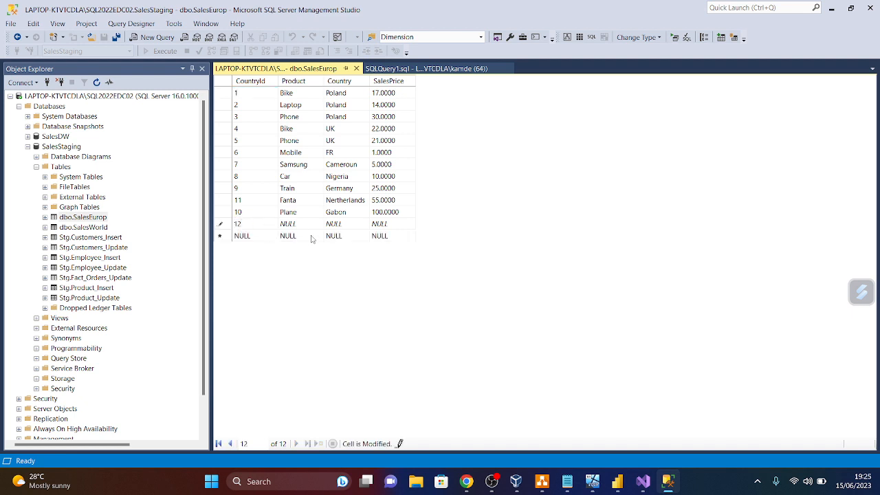
left_click(310, 223)
key("BackSpace")
left_click(353, 225)
key("BackSpace")
left_click(397, 229)
key("BackSpace")
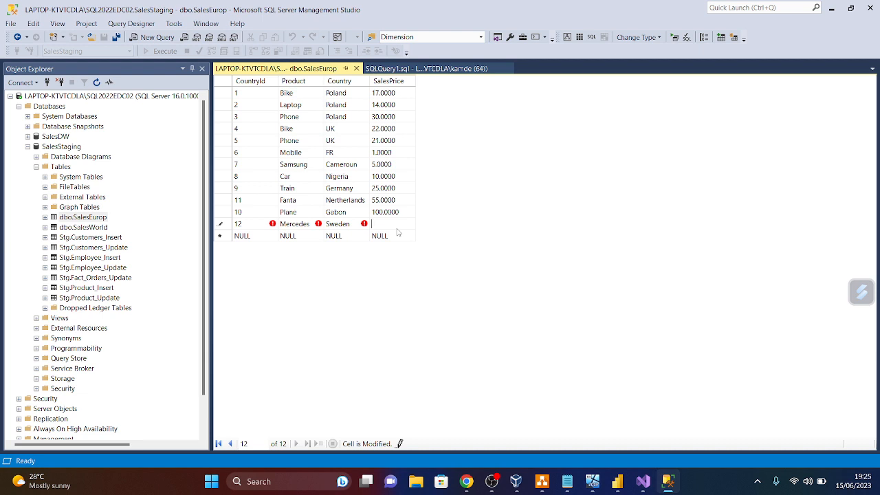
type("23")
left_click(356, 69)
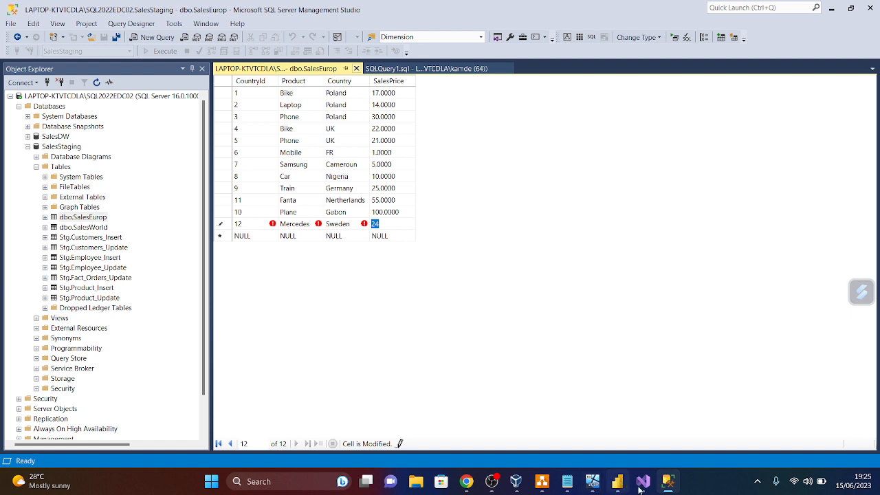
- Start the SSMS installation on NODE01, approving its security prompts, then return to the host's SSMS query
mouse_move(590, 485)
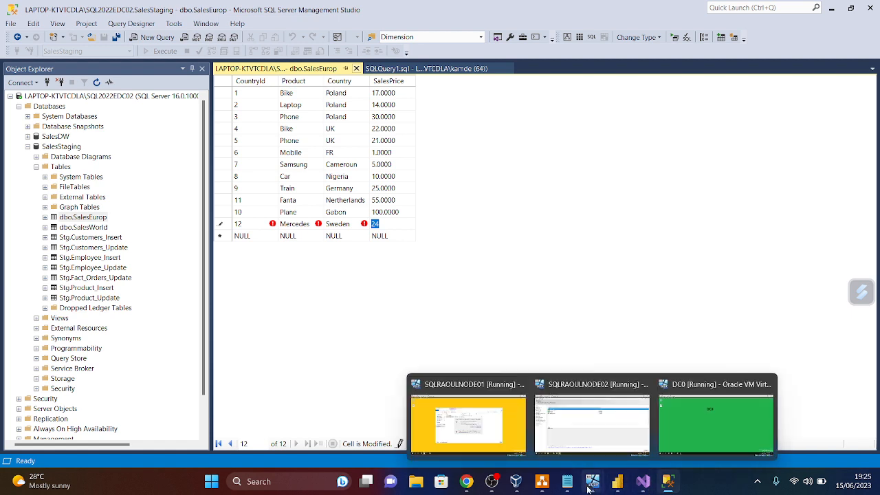
left_click(467, 412)
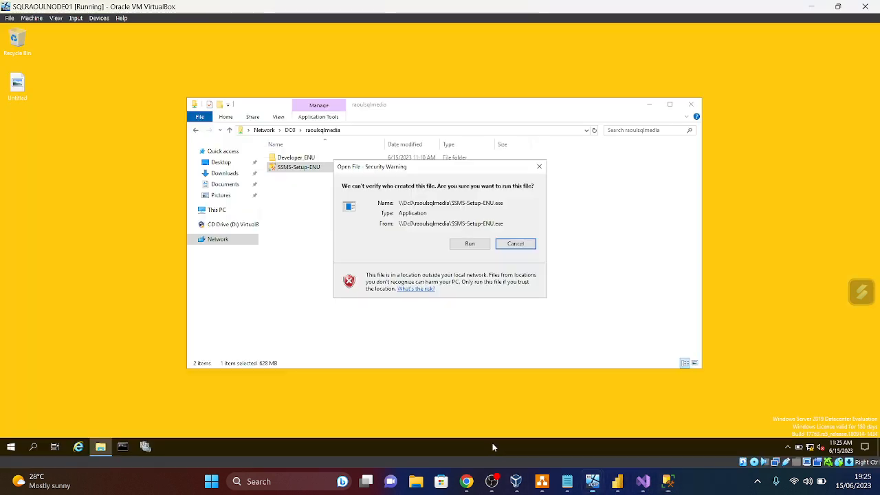
left_click(470, 243)
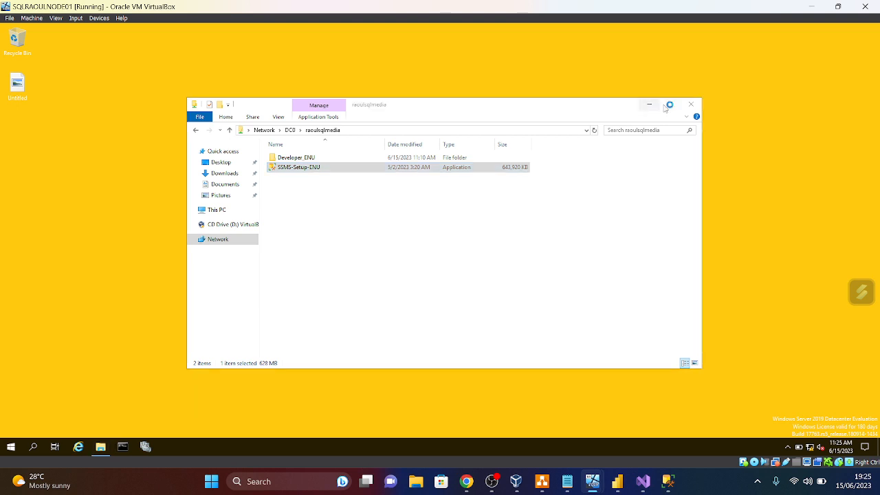
left_click(691, 104)
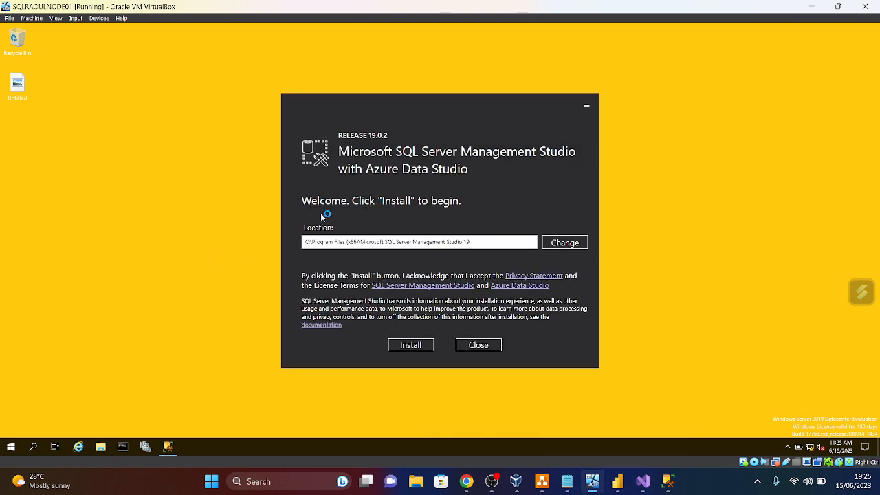
left_click(412, 346)
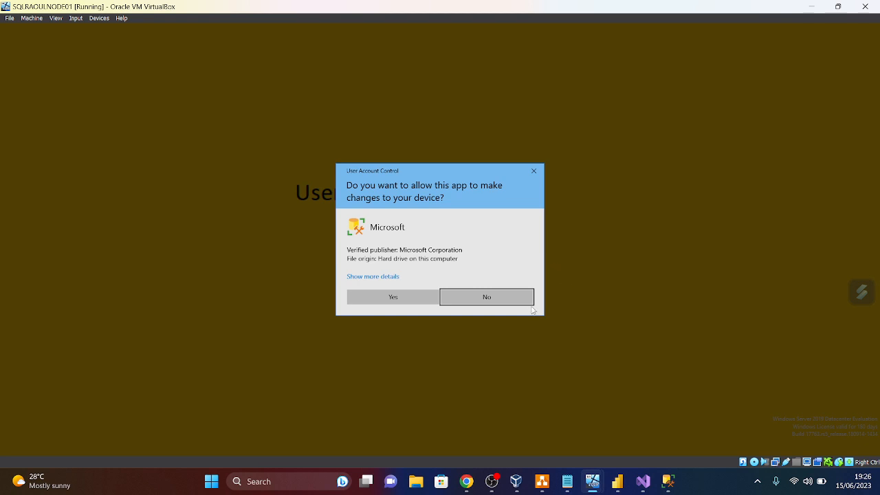
left_click(396, 300)
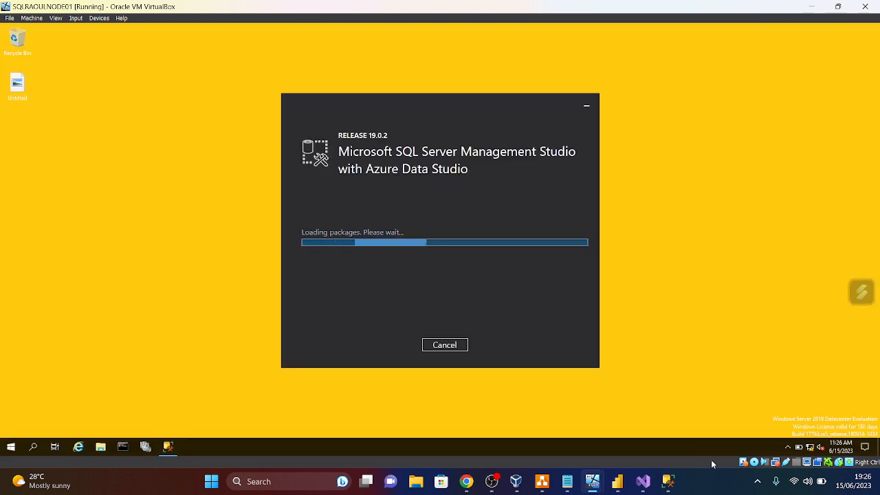
left_click(668, 484)
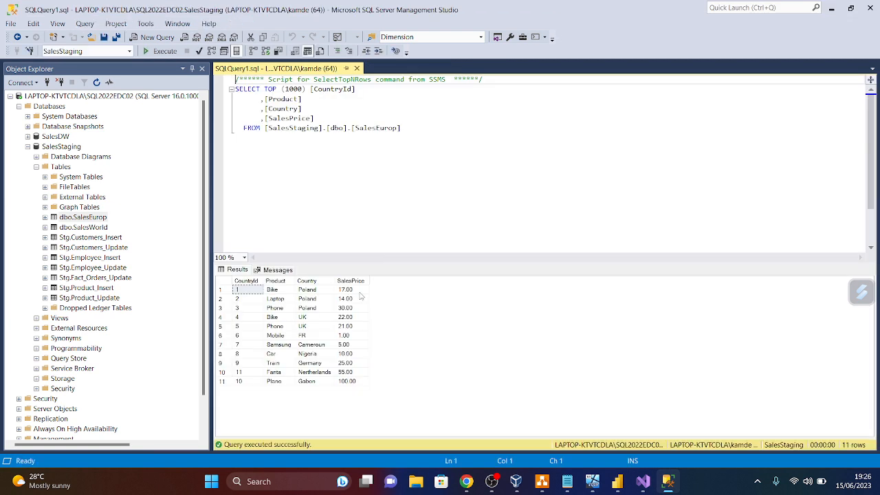
- Rerun the SalesEurop SELECT and highlight the new Mercedes/Sweden row, then go to Visual Studio
left_click(162, 51)
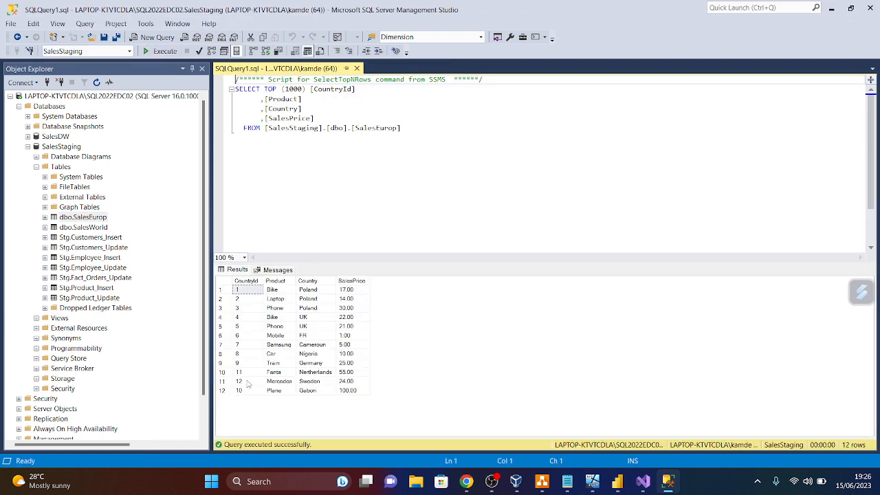
left_click(222, 382)
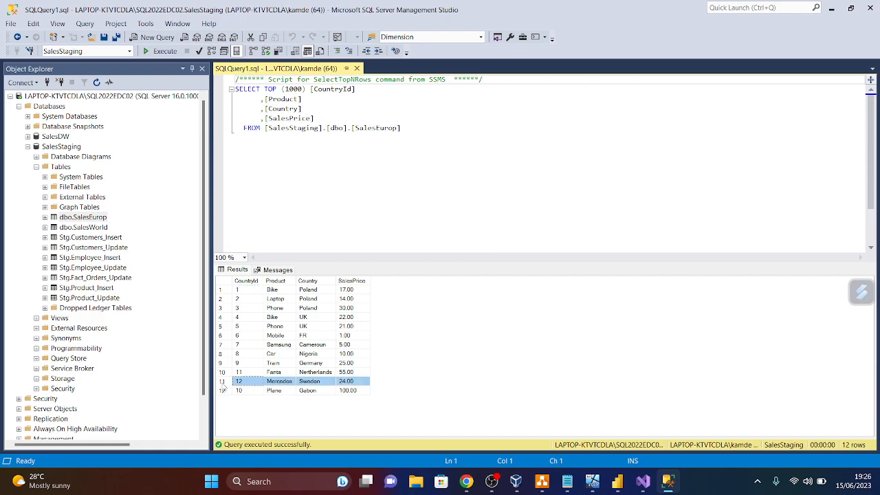
left_click(664, 485)
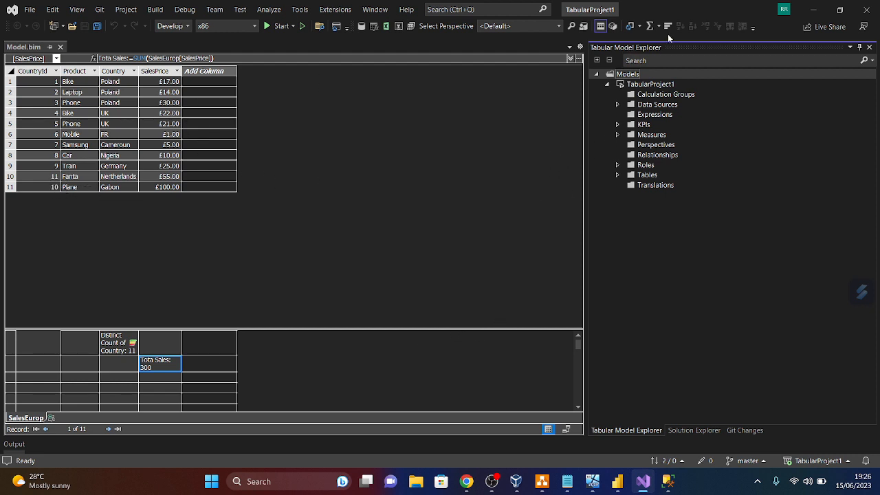
- Launch Process All on the TabularProject1 tabular model
left_click(651, 86)
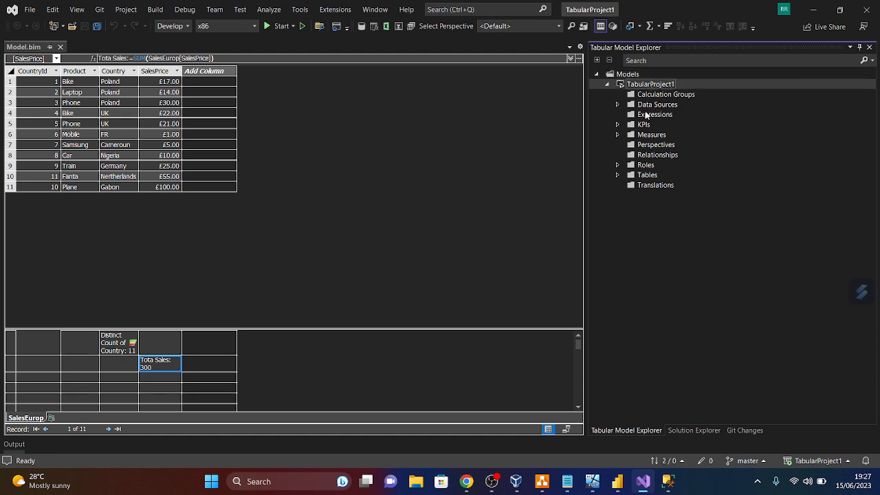
right_click(645, 84)
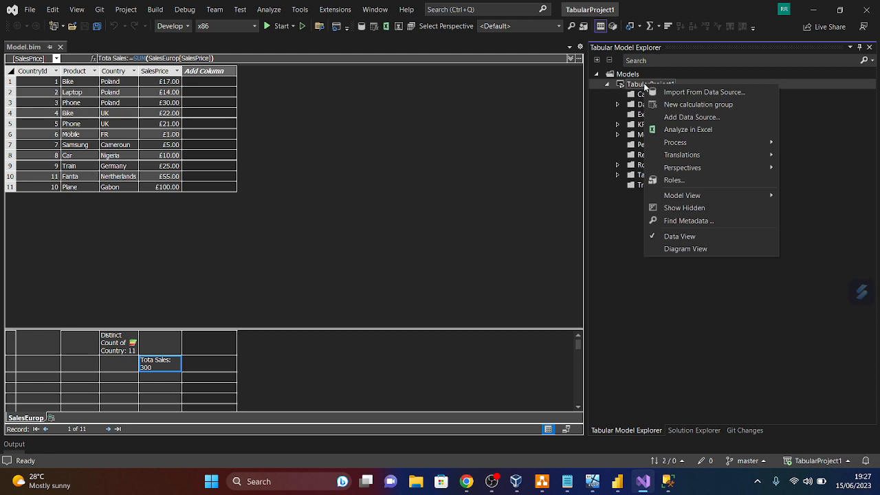
mouse_move(682, 143)
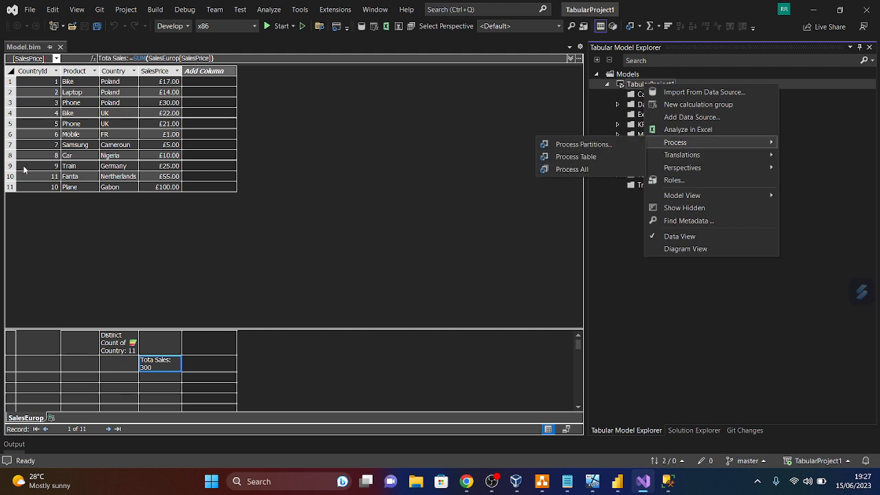
left_click(555, 171)
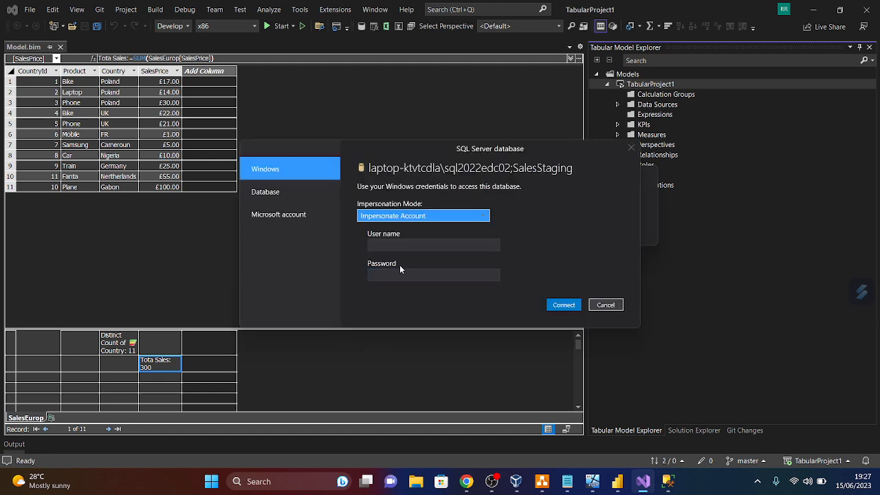
- Connect to SalesStaging with a database user name and password, accepting an unencrypted connection
left_click(272, 193)
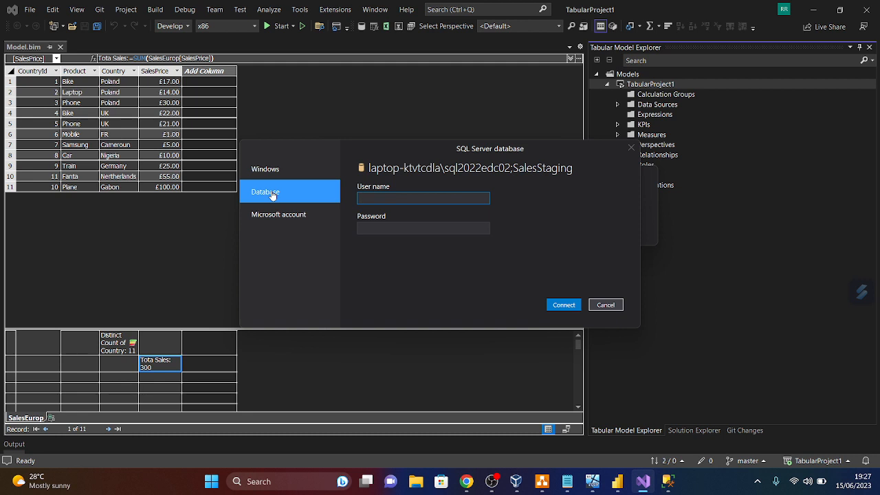
type("sq")
type("a")
left_click(389, 230)
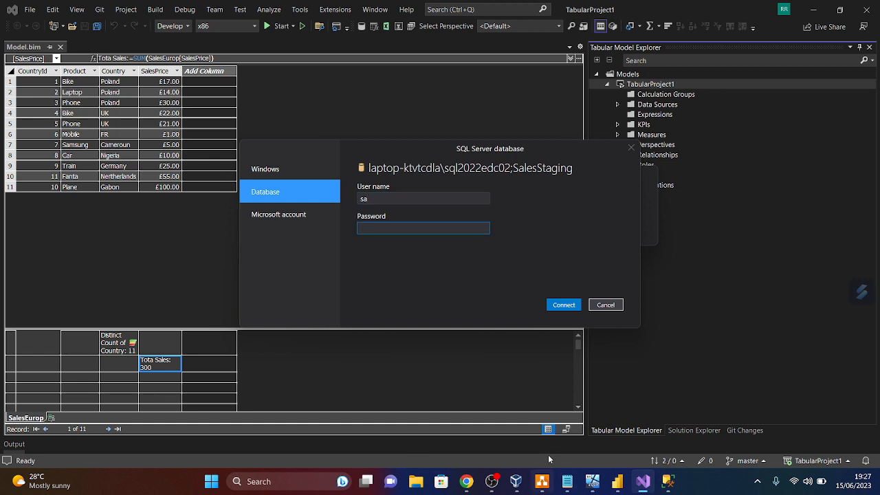
left_click(667, 481)
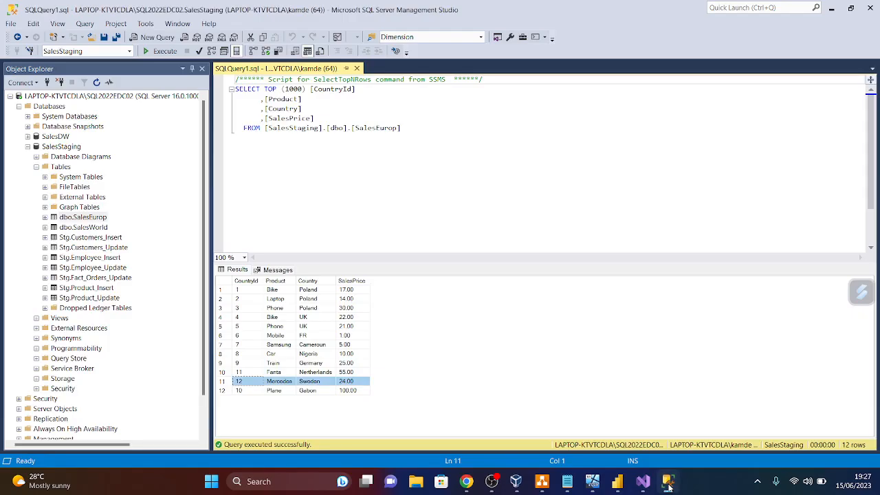
left_click(668, 483)
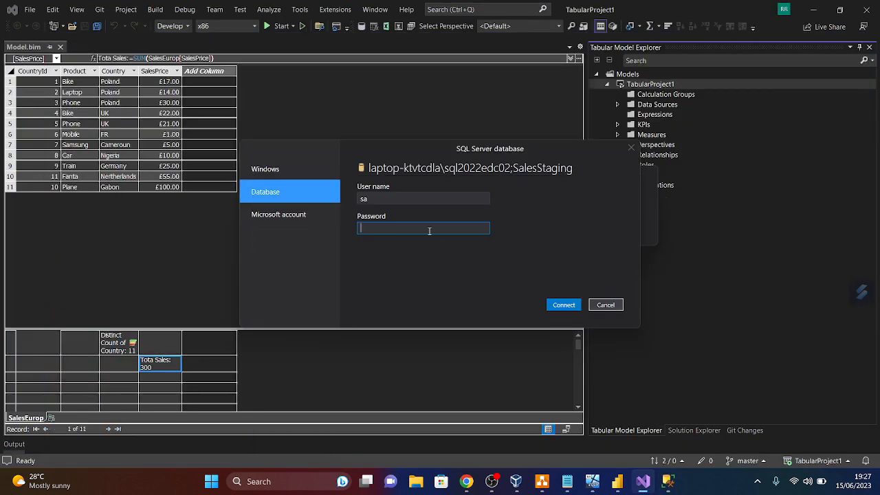
type("***")
key("Caps_Lock")
type("****")
key("Caps_Lock")
type("*")
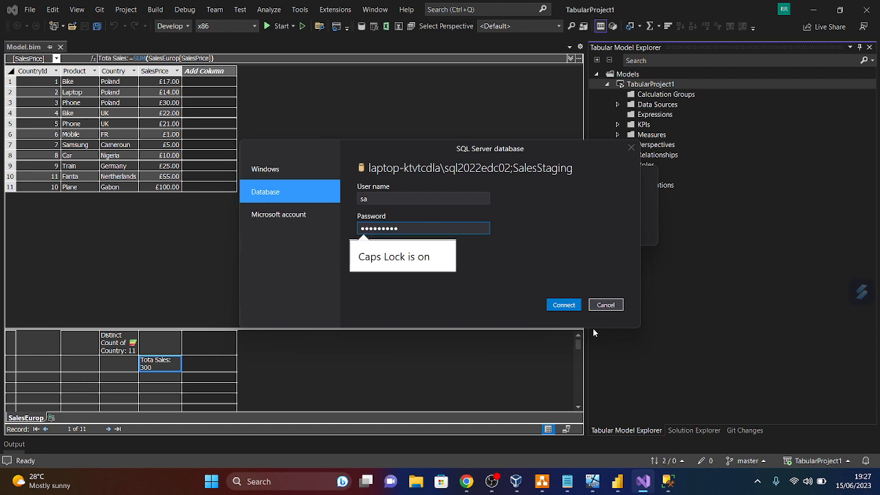
left_click(569, 306)
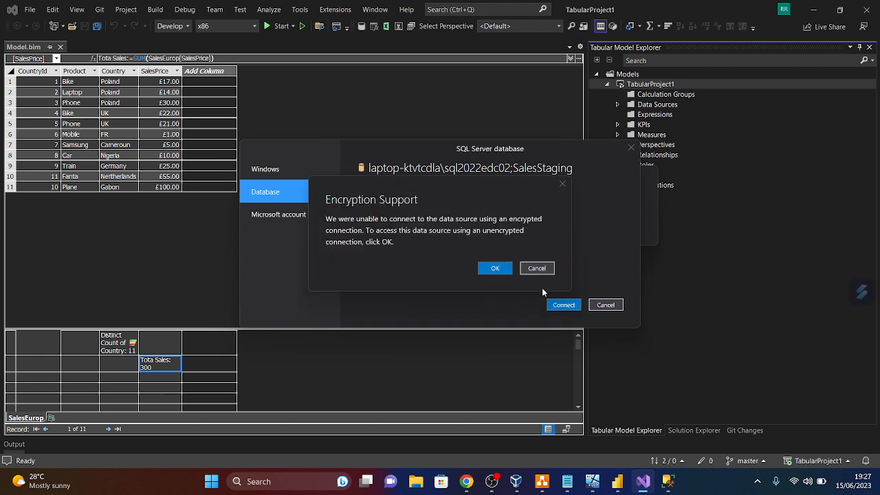
left_click(501, 275)
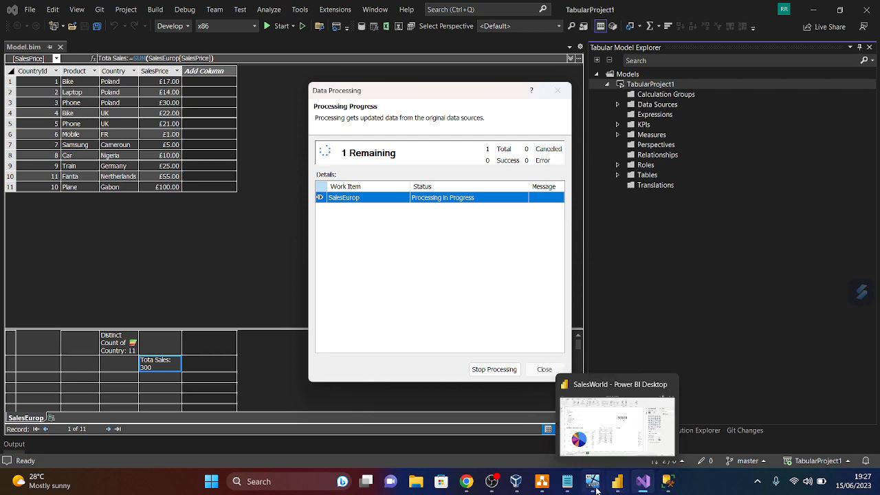
mouse_move(590, 489)
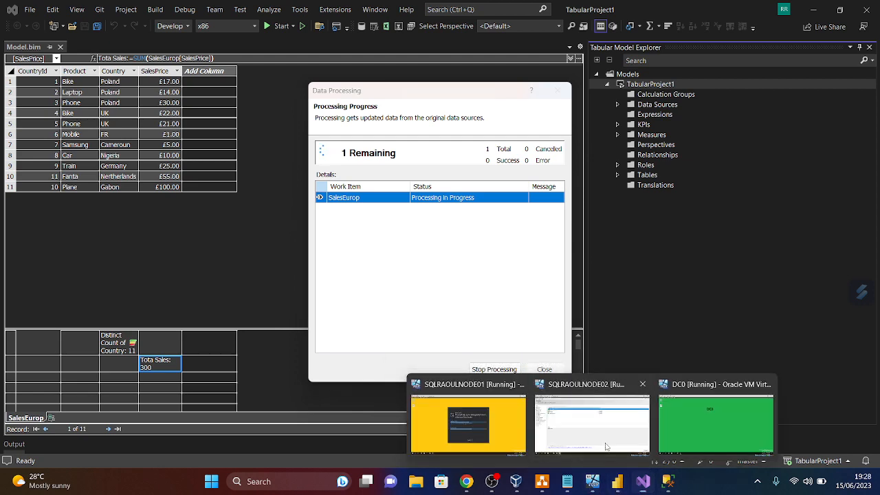
left_click(592, 423)
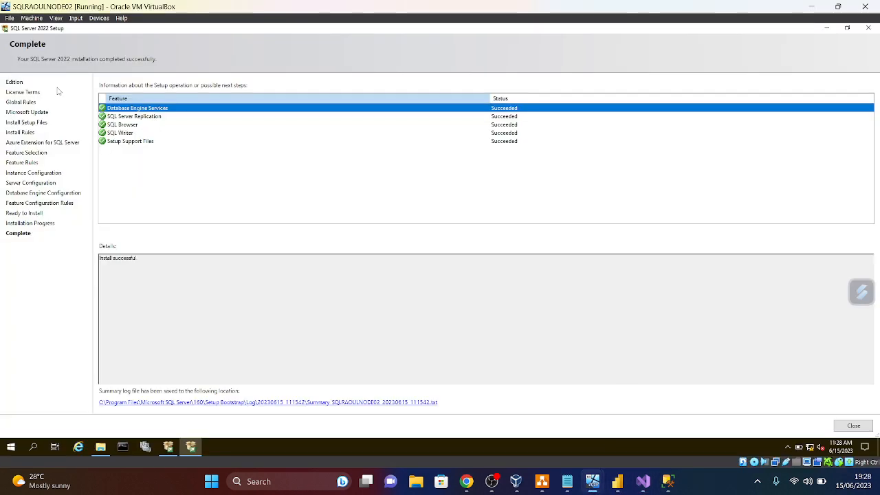
- Close the completed SQL Server 2022 setup and the SQL Server Installation Center on NODE02
left_click(848, 28)
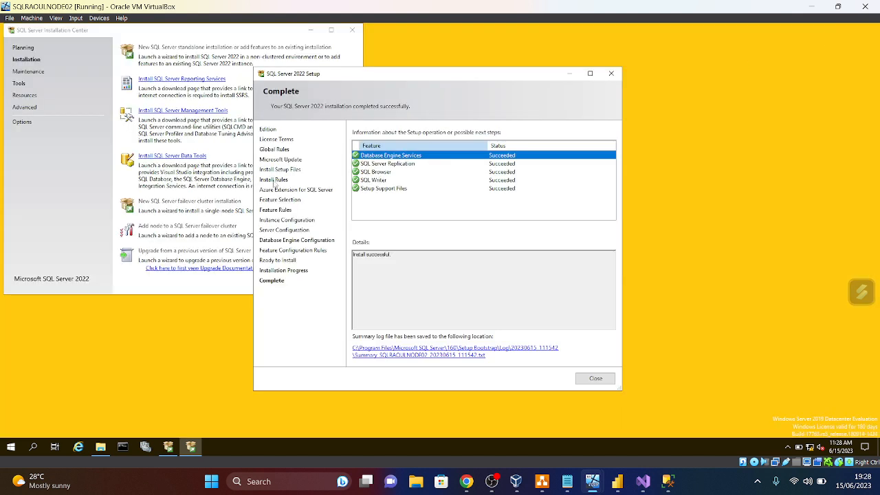
left_click(352, 31)
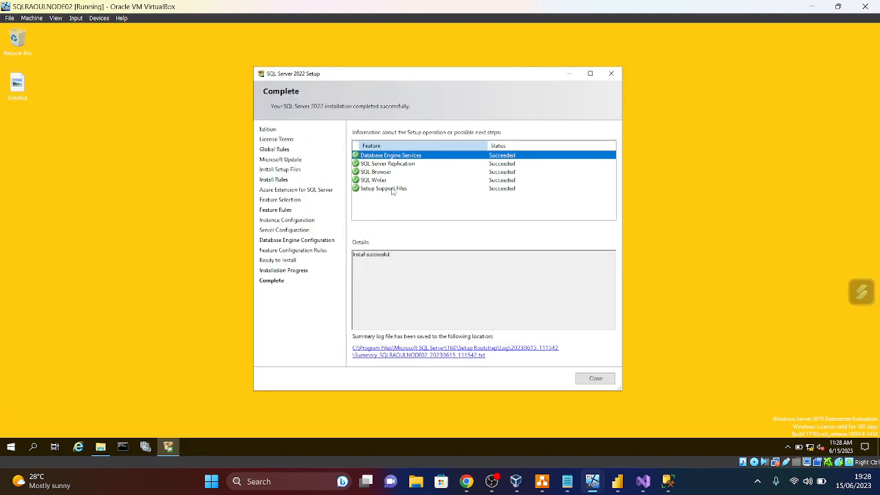
left_click(597, 383)
- Run SSMS-Setup-ENU from the RAOULSQLMEDIA folder, start Install and approve the permission prompt
left_click(101, 447)
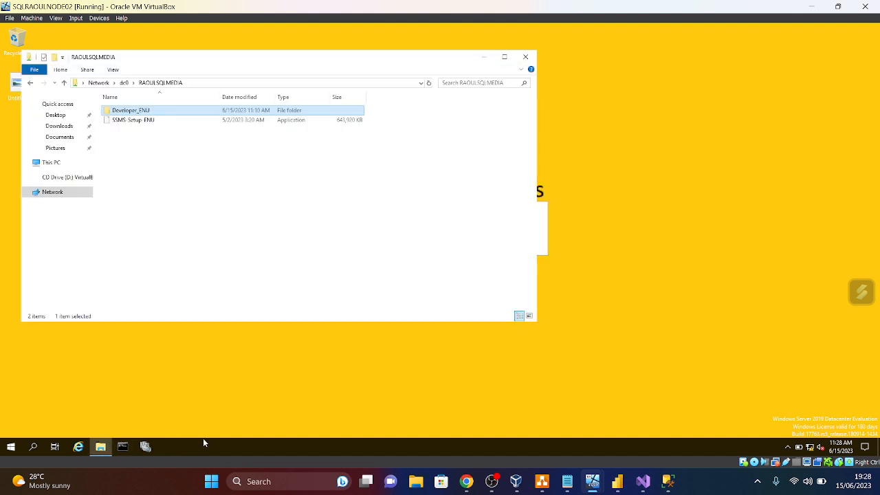
double_click(132, 121)
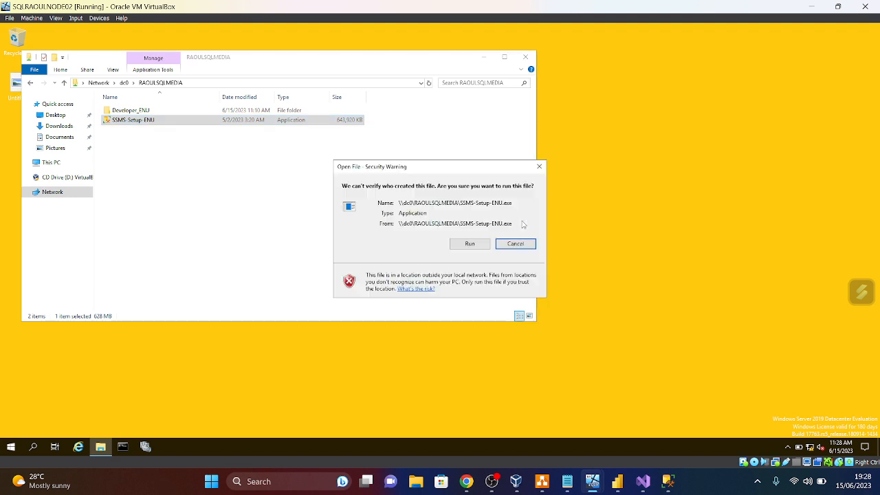
left_click(469, 244)
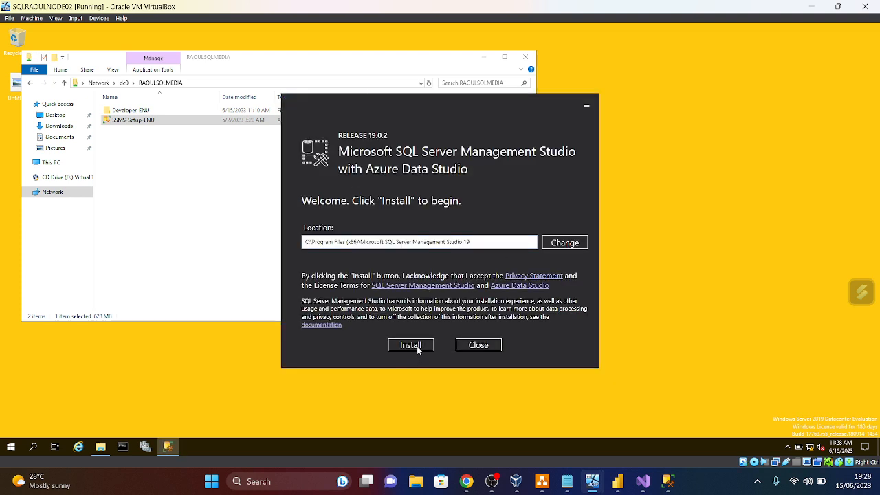
left_click(418, 347)
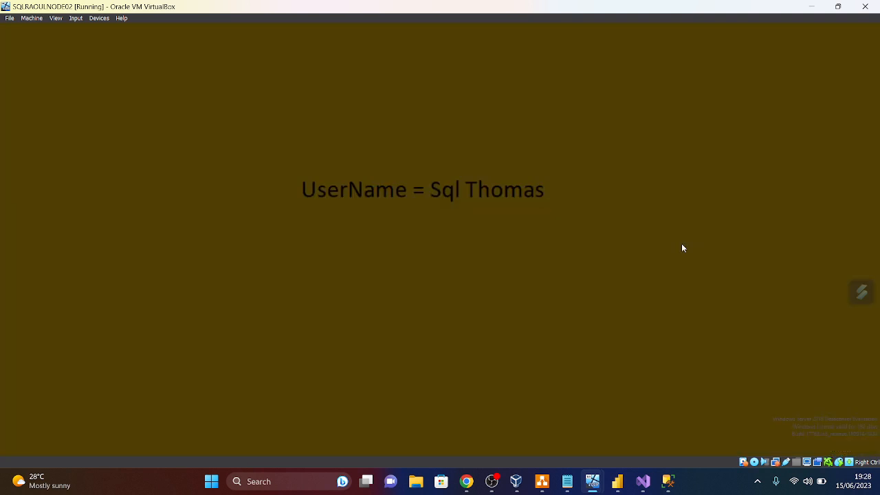
left_click(404, 300)
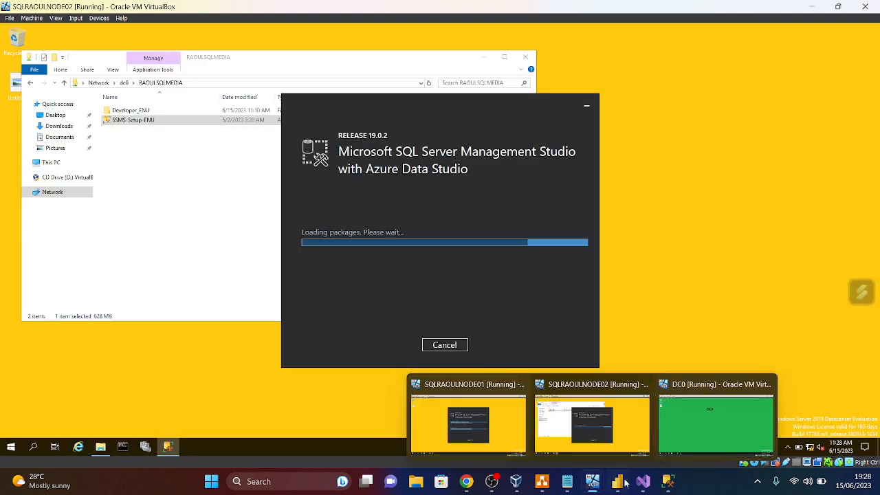
mouse_move(643, 480)
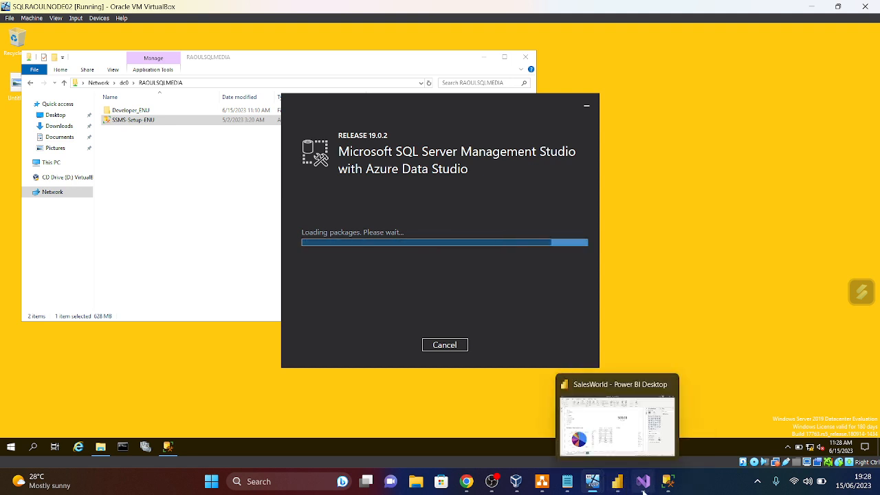
left_click(644, 487)
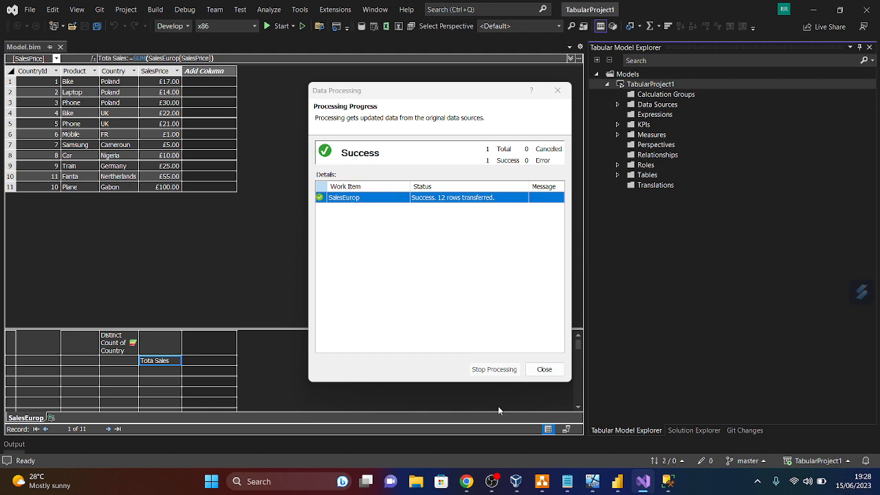
- Close the Data Processing summary, leaving SalesEurop with 12 rows including Mercedes, Sweden at £24.00
left_click(543, 371)
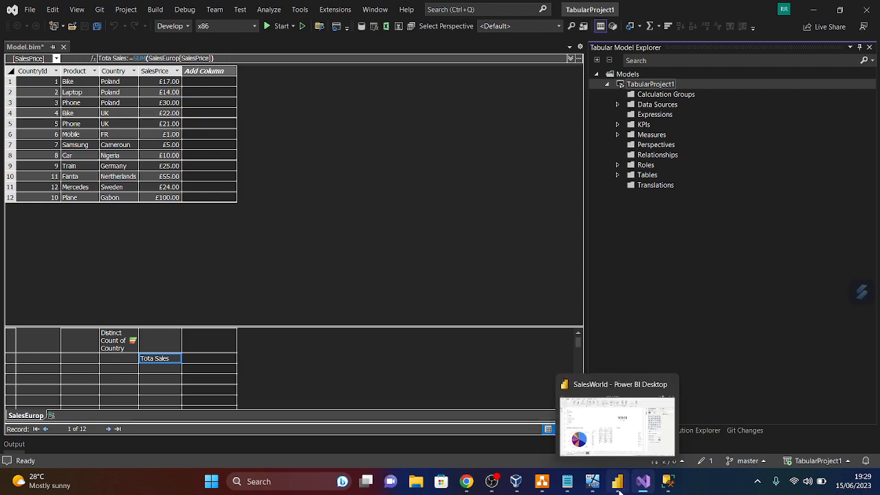
- Refresh the SalesWorld Power BI report, which still shows a 300.00 total, then return to Visual Studio
left_click(618, 487)
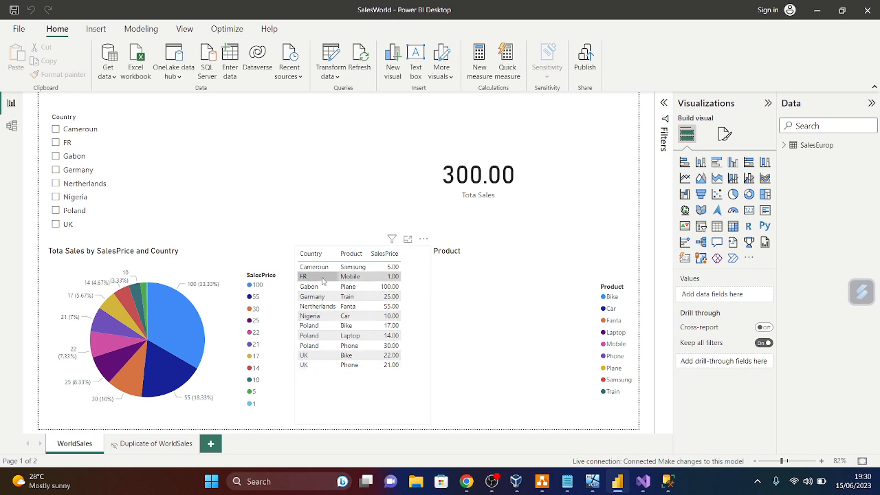
left_click(362, 62)
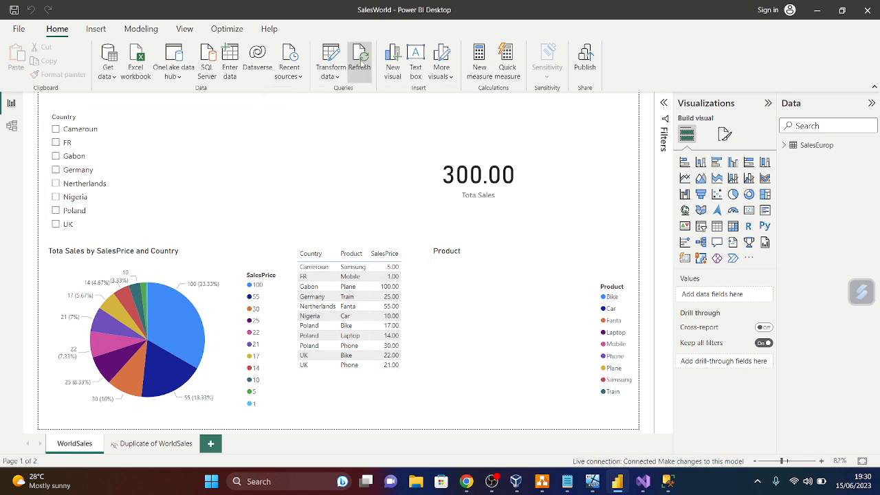
left_click(646, 485)
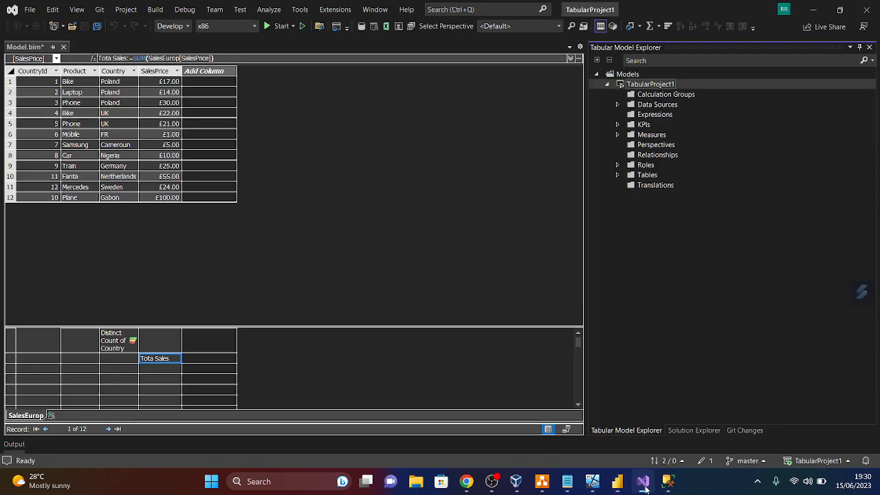
- Deploy TabularProject1 from Solution Explorer, close the Deploy dialog and auto-hide the Output panel
left_click(694, 431)
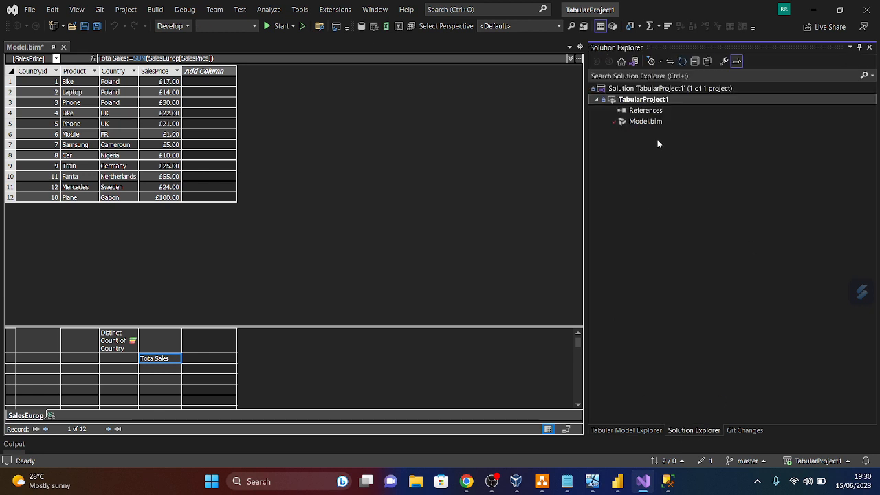
right_click(640, 103)
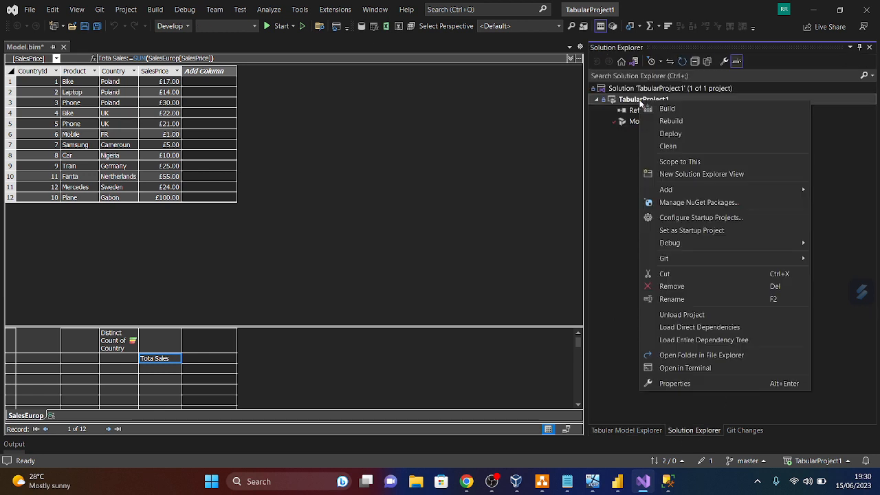
left_click(671, 134)
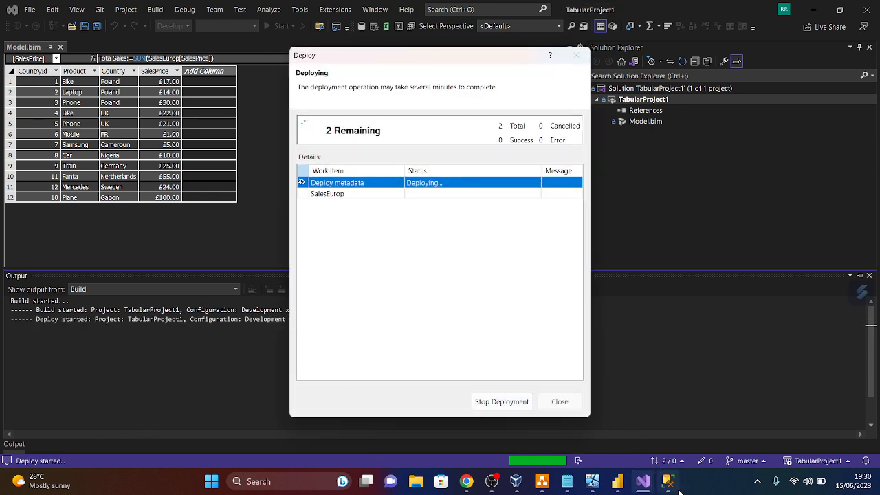
mouse_move(672, 487)
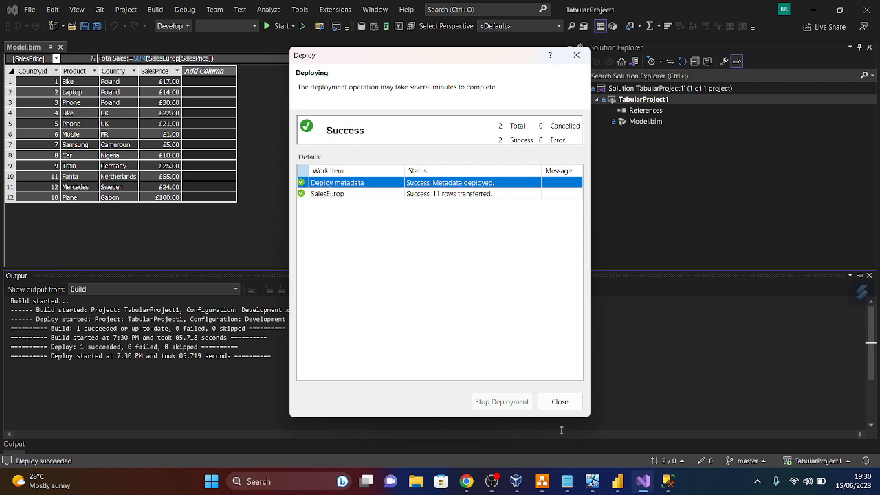
left_click(576, 56)
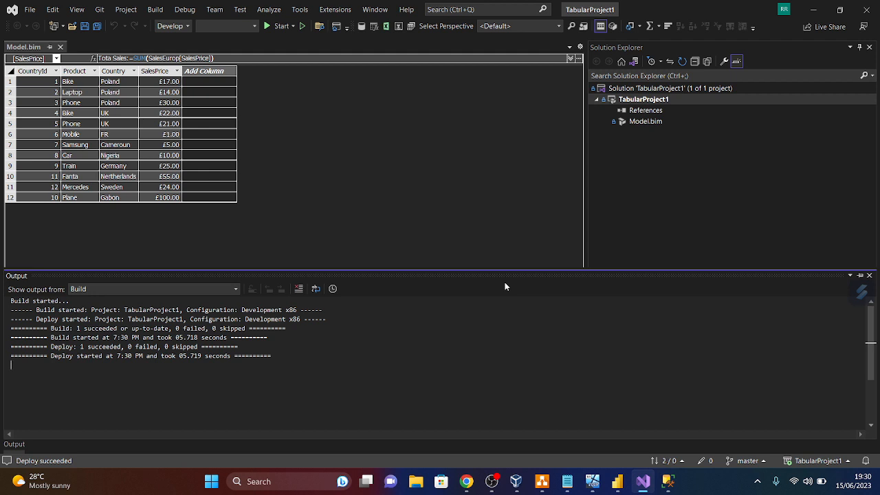
left_click(860, 275)
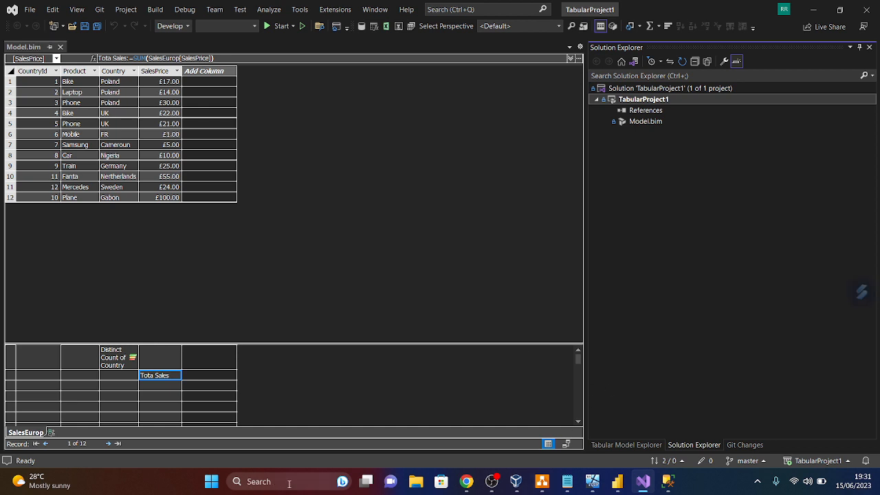
left_click(669, 483)
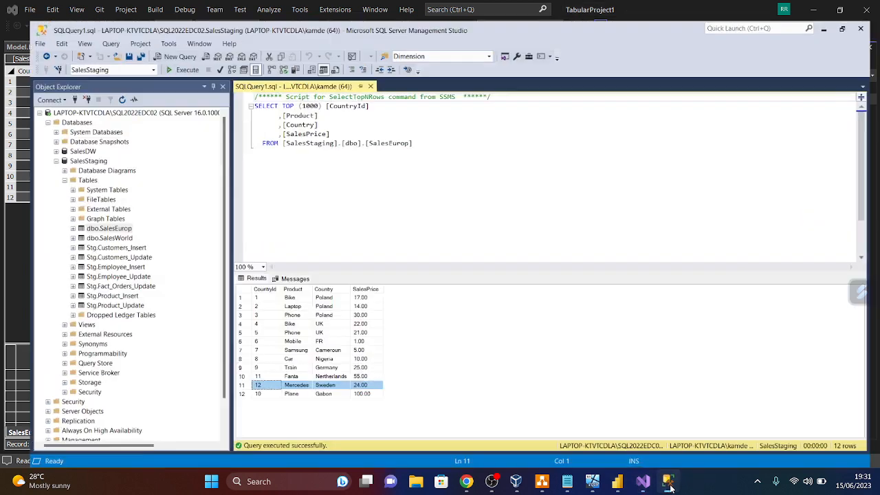
- Connect Object Explorer to the Analysis Services server
left_click(19, 97)
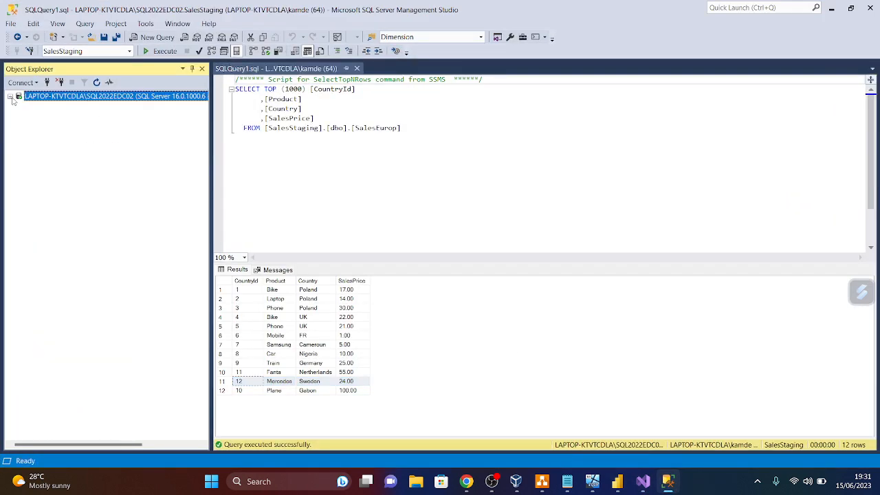
left_click(36, 83)
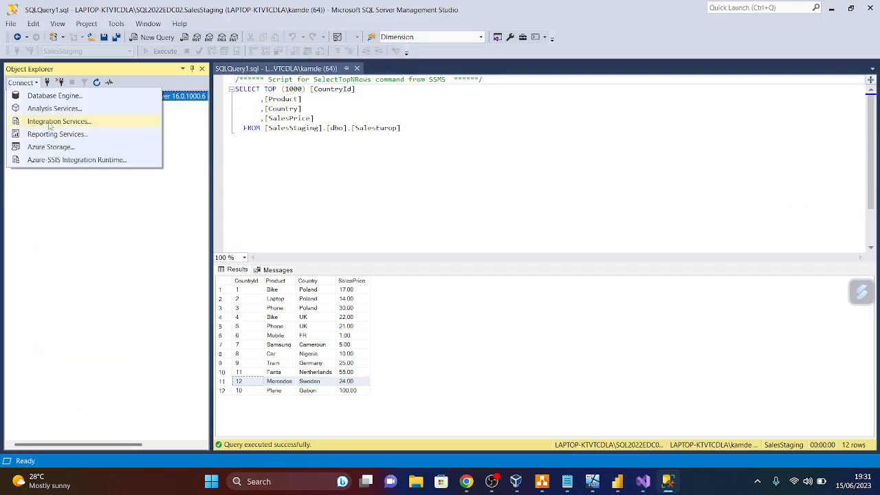
left_click(50, 109)
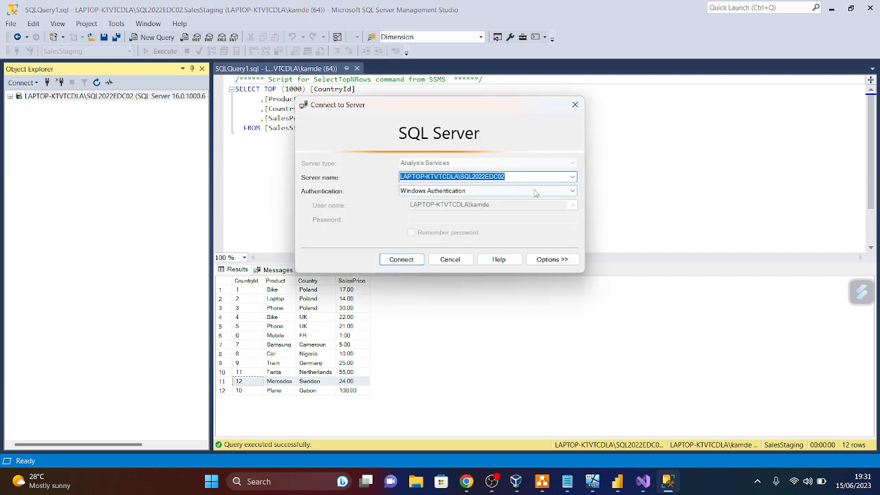
left_click(401, 260)
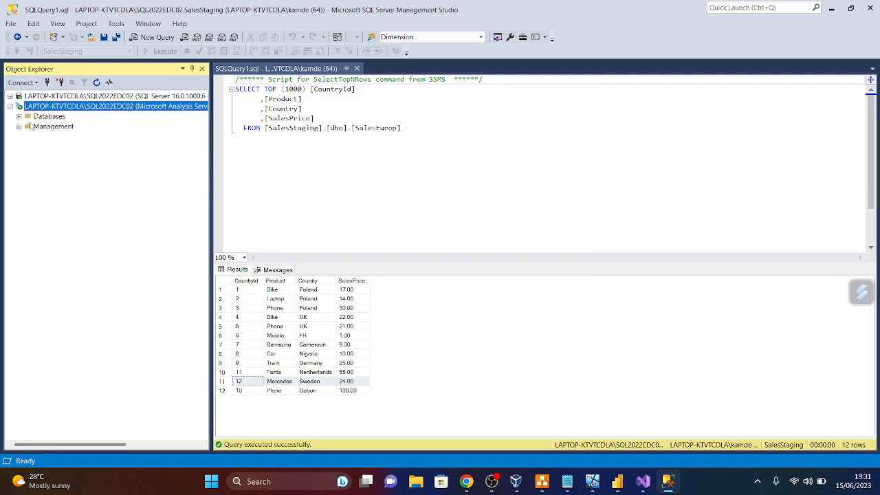
- Expand Databases > TabularProject1 and inspect its SalesStaging connection, glancing at the Power BI report
left_click(18, 117)
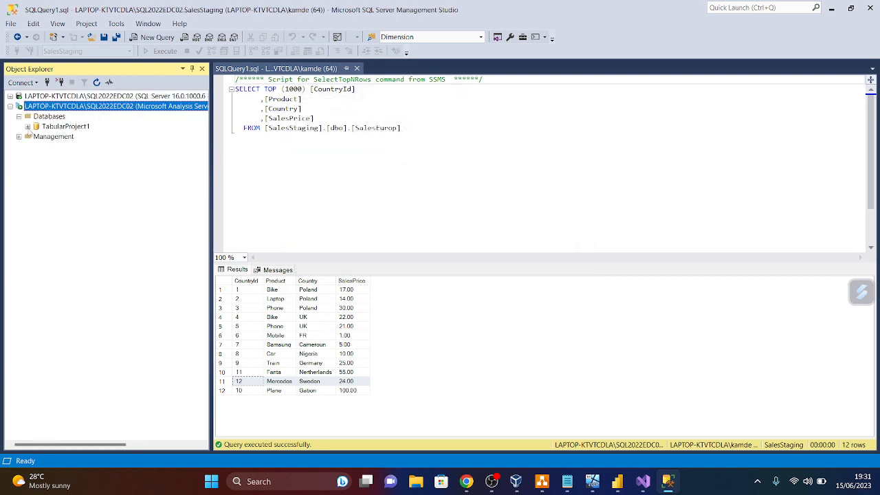
left_click(28, 126)
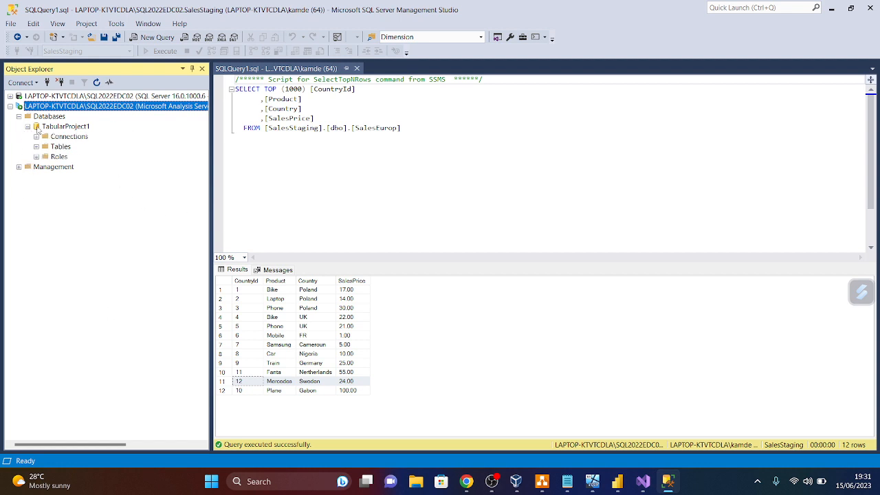
right_click(37, 129)
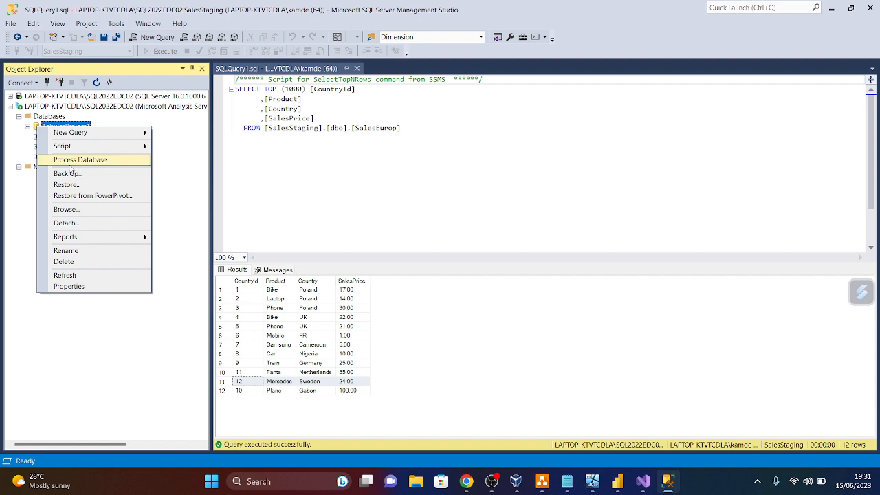
left_click(31, 142)
left_click(36, 137)
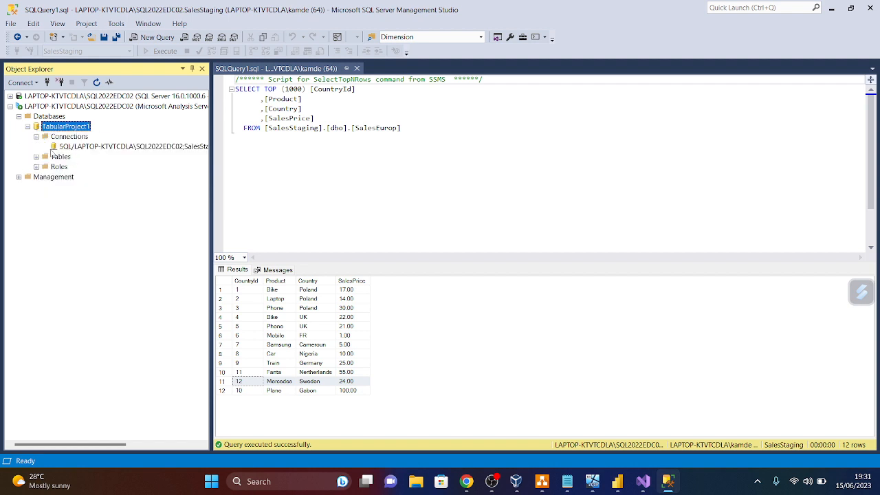
left_click(67, 147)
right_click(68, 150)
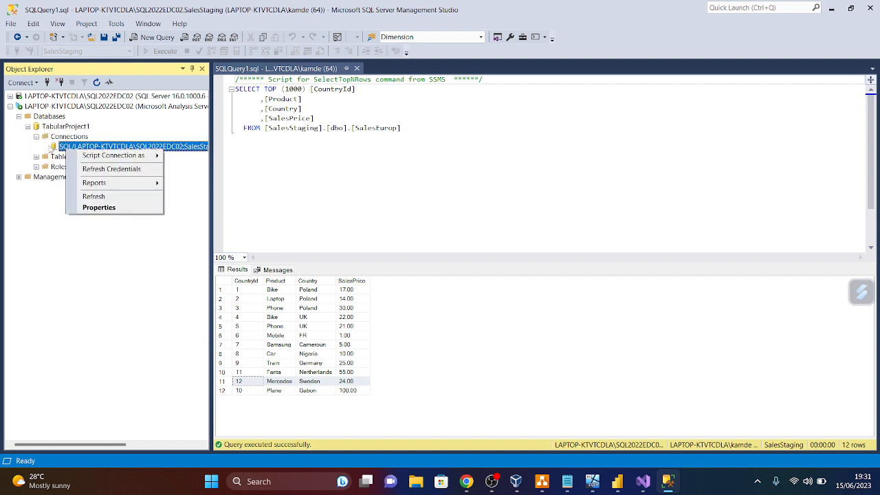
left_click(36, 136)
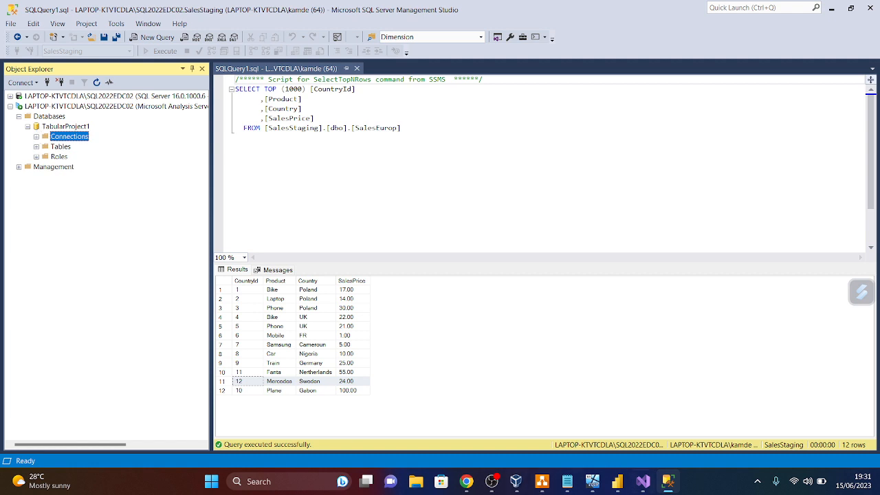
left_click(617, 483)
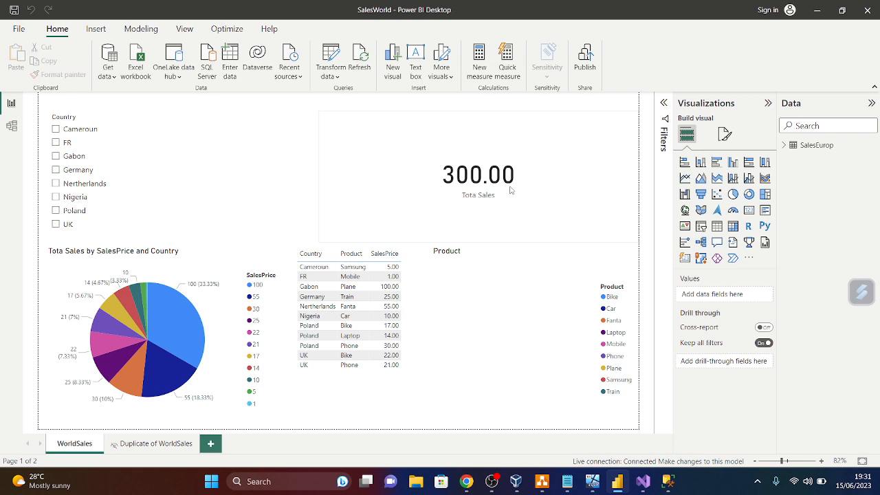
left_click(670, 481)
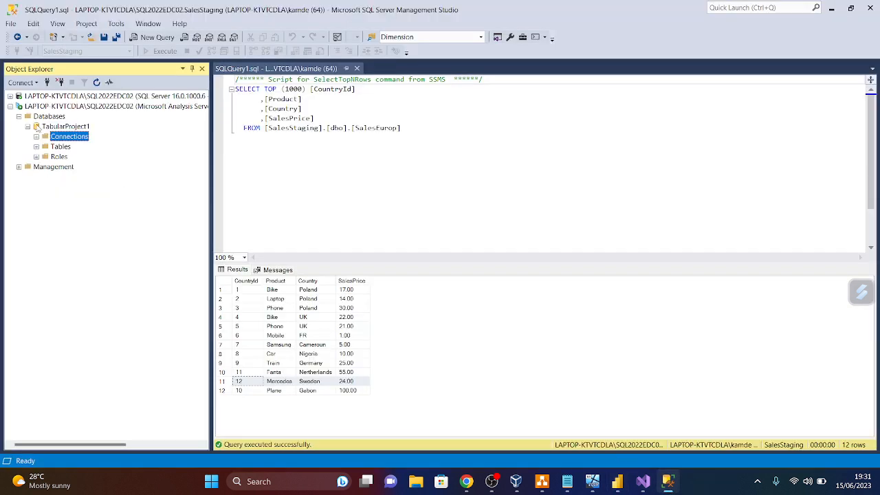
- Run Process Full on the TabularProject1 Analysis Services database
right_click(38, 129)
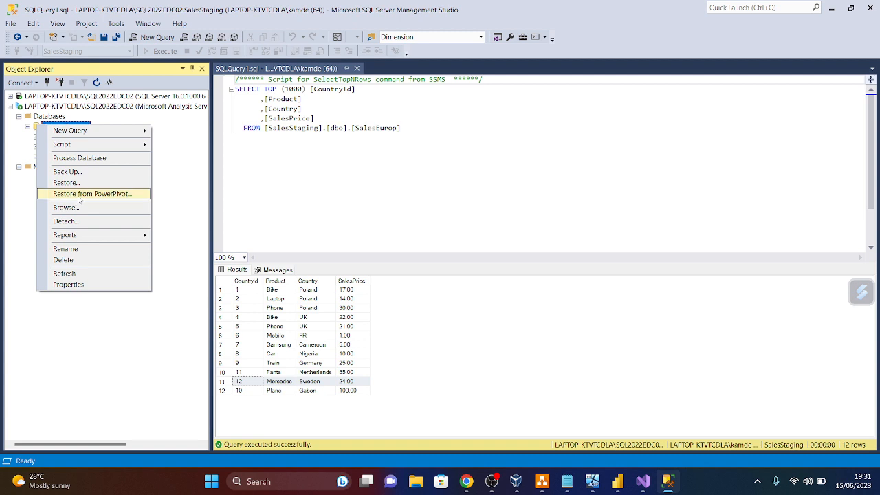
left_click(68, 160)
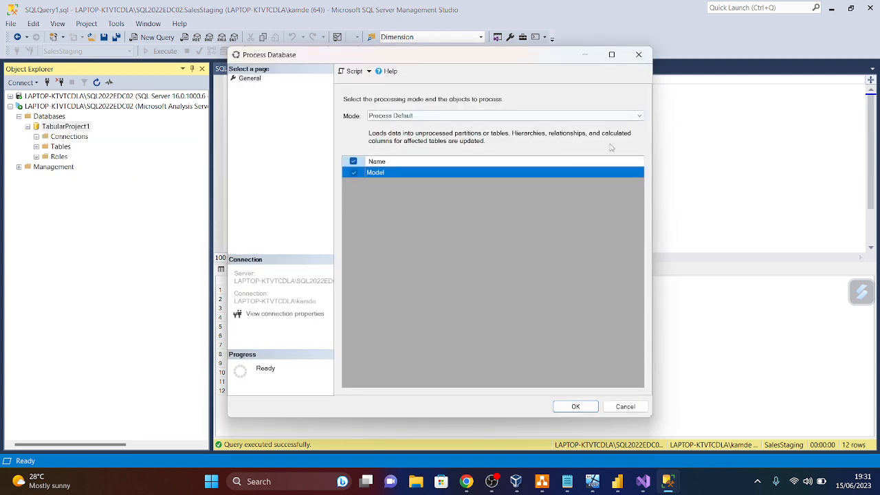
left_click(636, 115)
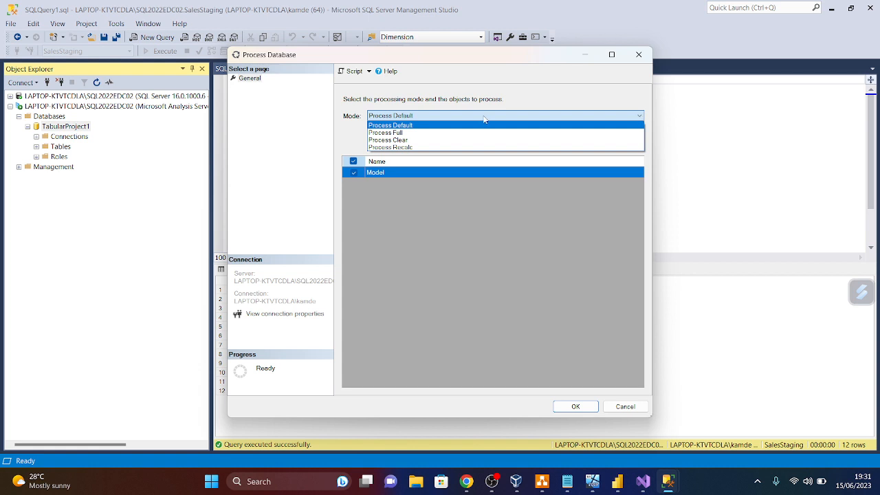
left_click(397, 132)
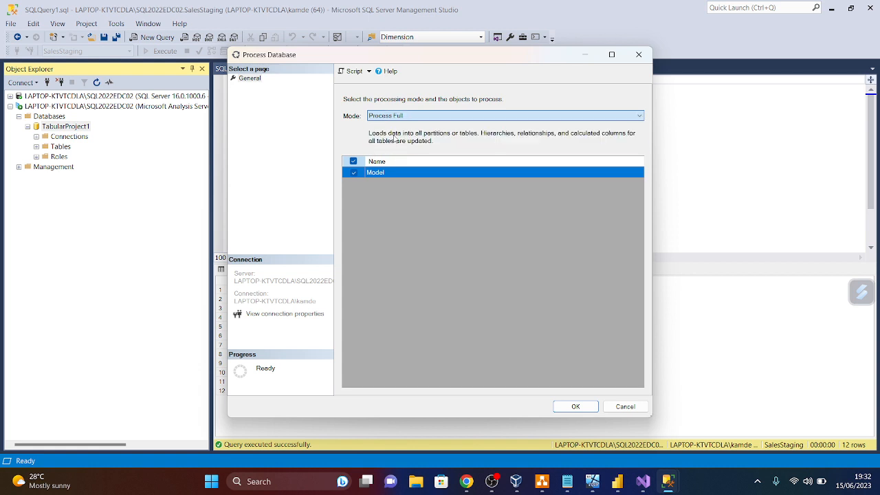
left_click(581, 407)
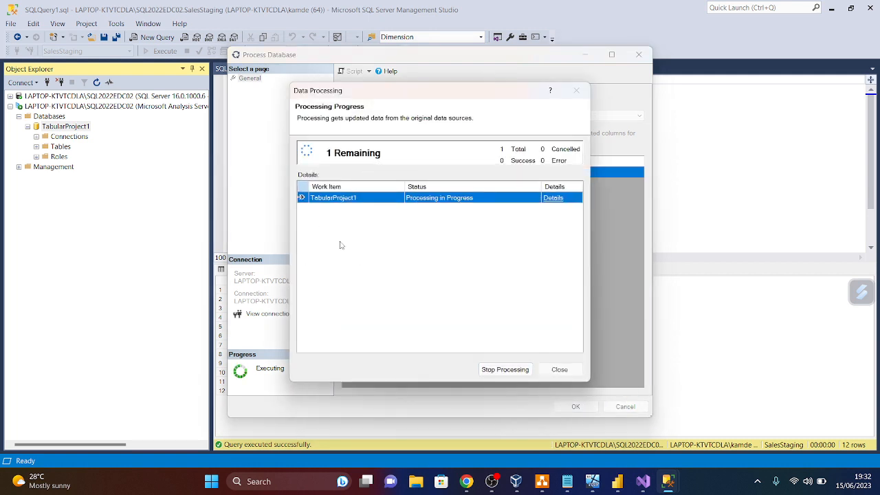
- Minimize Power BI during processing and bring up NODE01, showing the SSMS setup's restart prompt
left_click(616, 482)
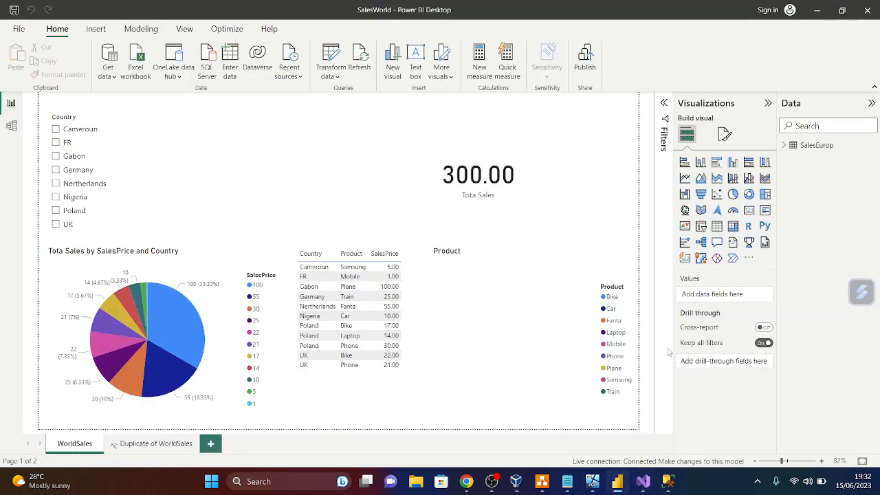
left_click(818, 9)
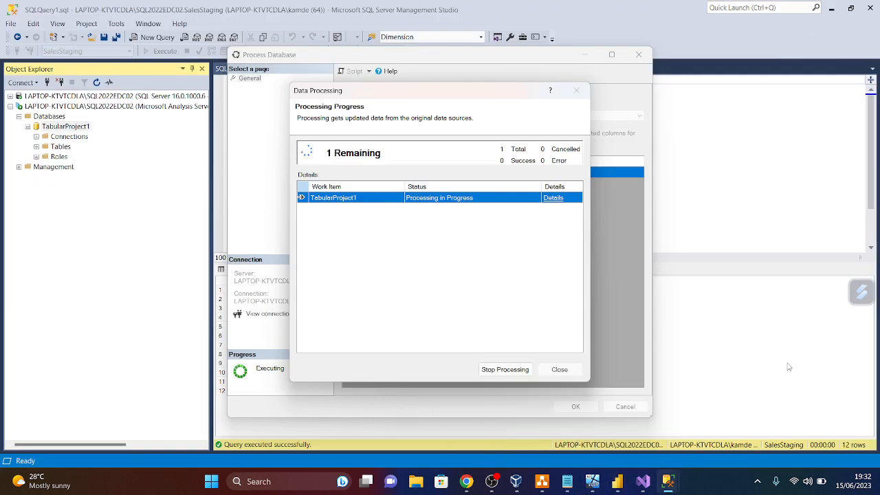
mouse_move(529, 484)
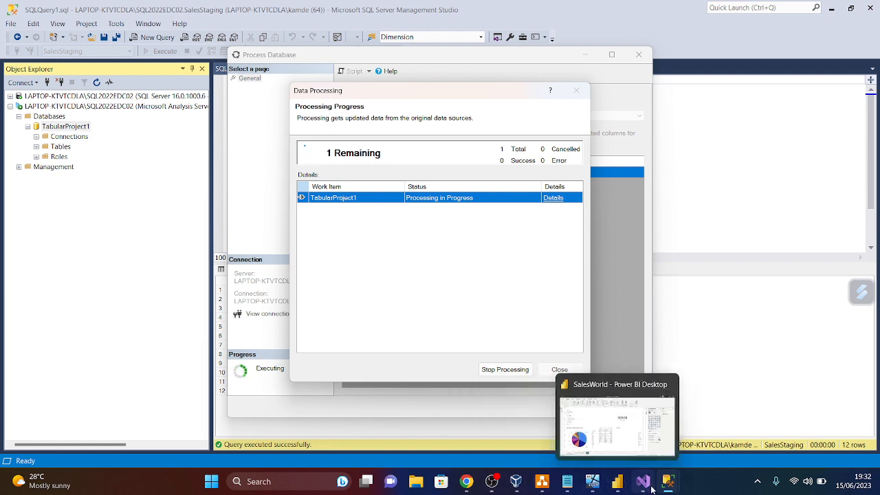
mouse_move(661, 488)
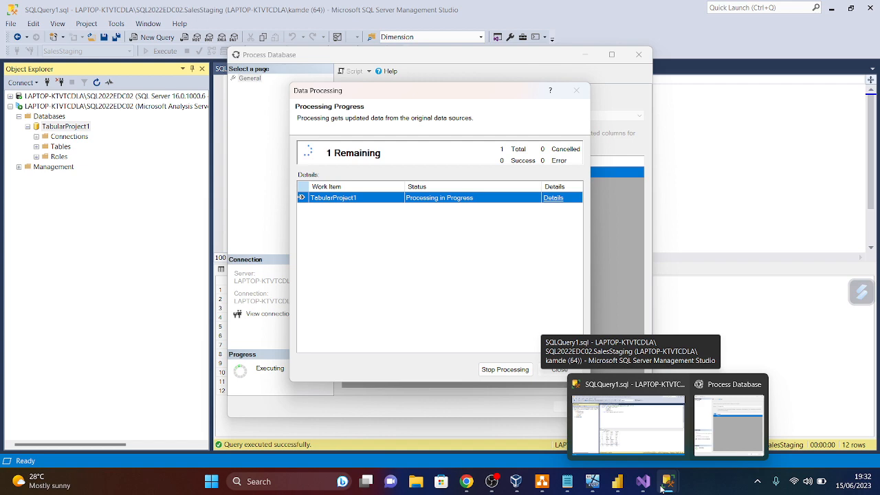
mouse_move(591, 483)
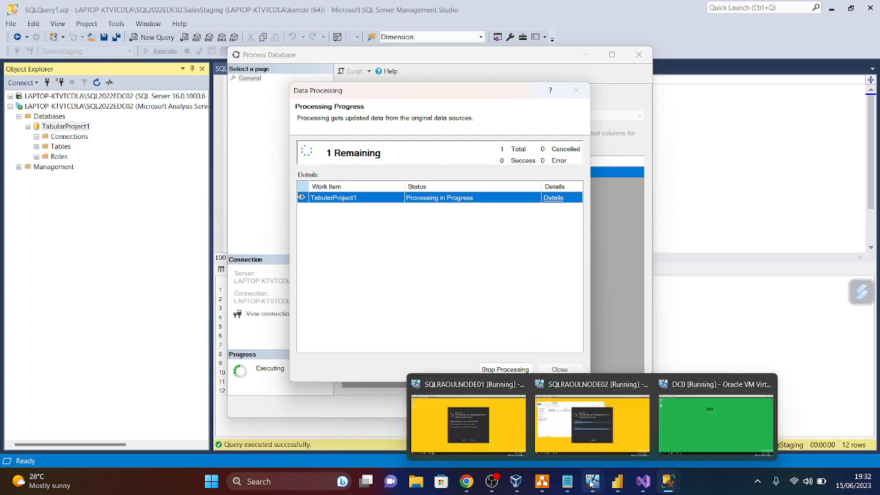
left_click(501, 443)
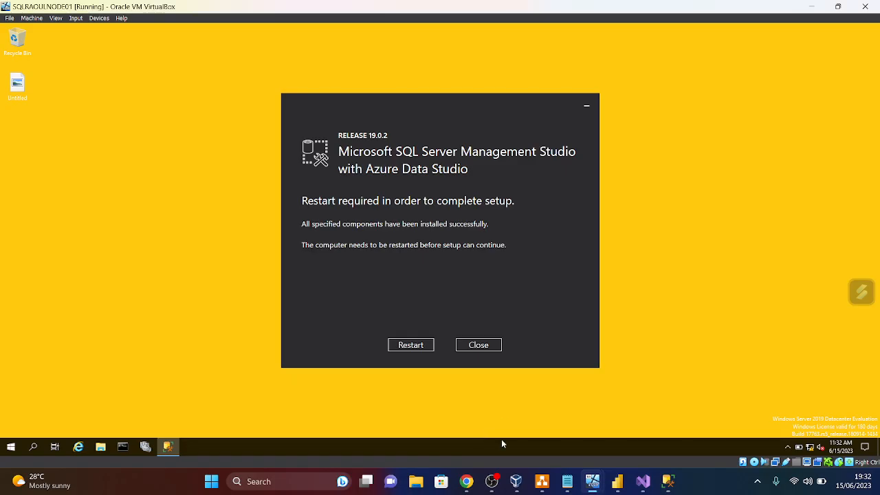
- Dismiss the setup prompt and restart the NODE01 virtual machine, confirming the restart
left_click(411, 345)
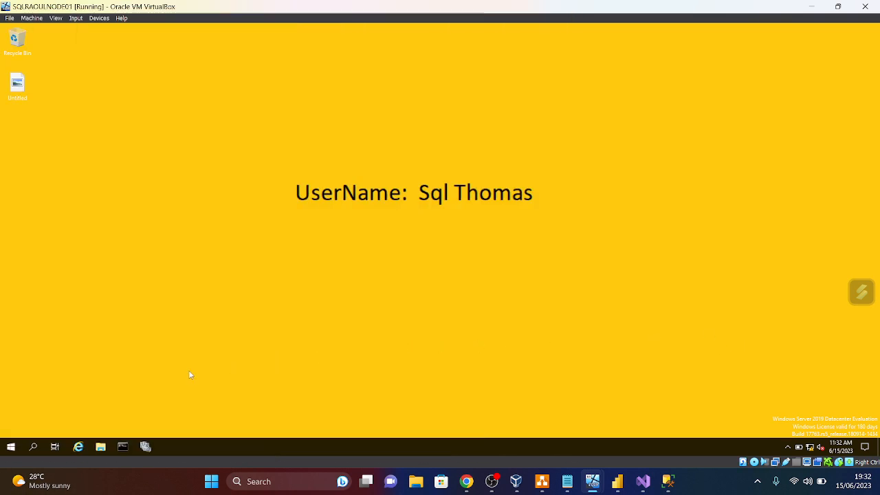
left_click(10, 447)
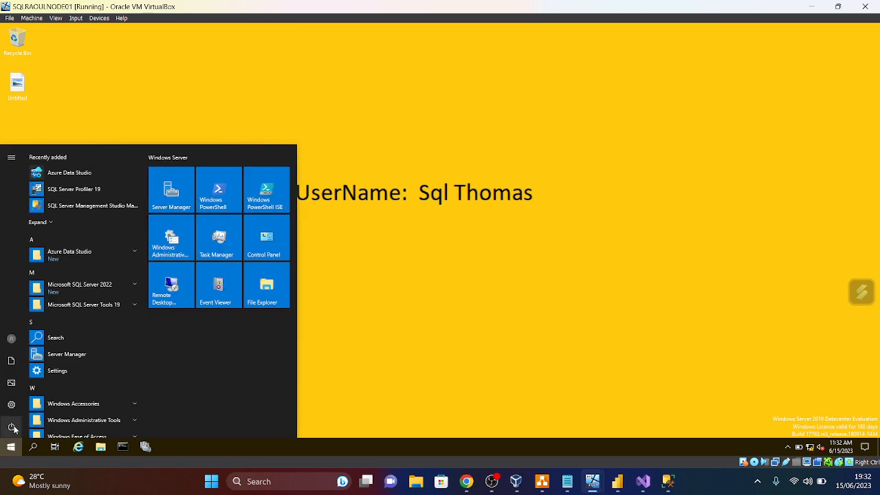
left_click(11, 427)
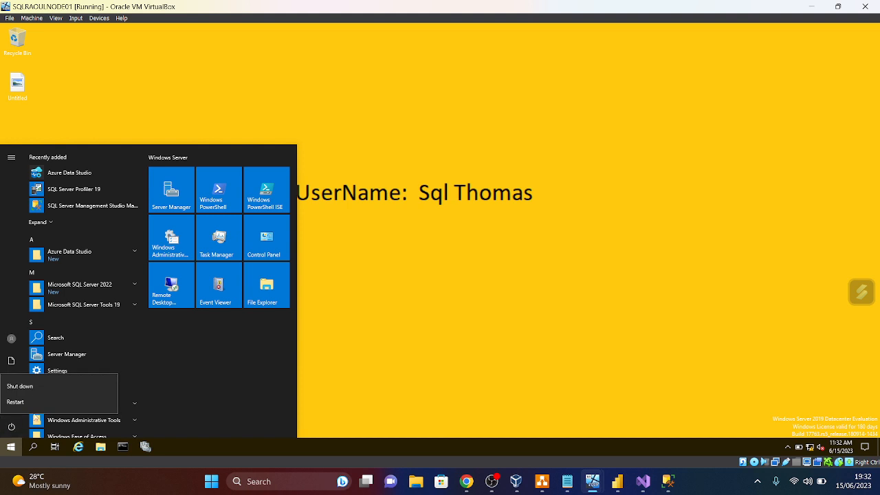
left_click(22, 405)
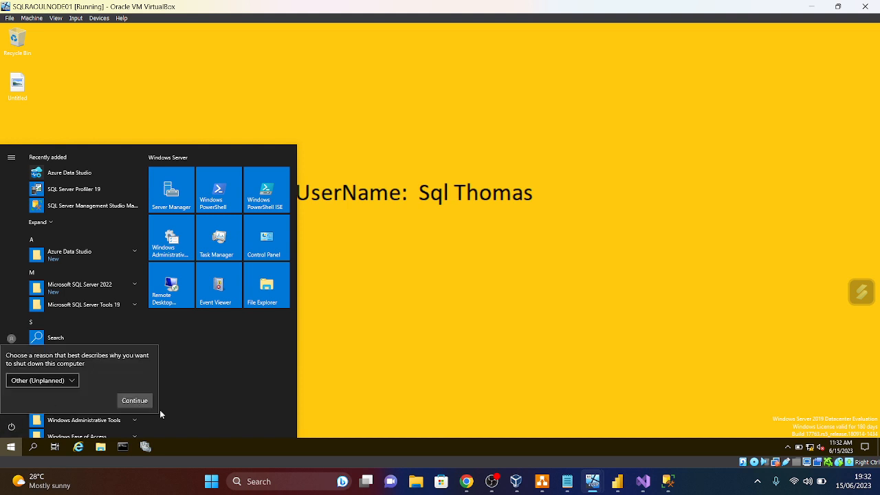
left_click(137, 402)
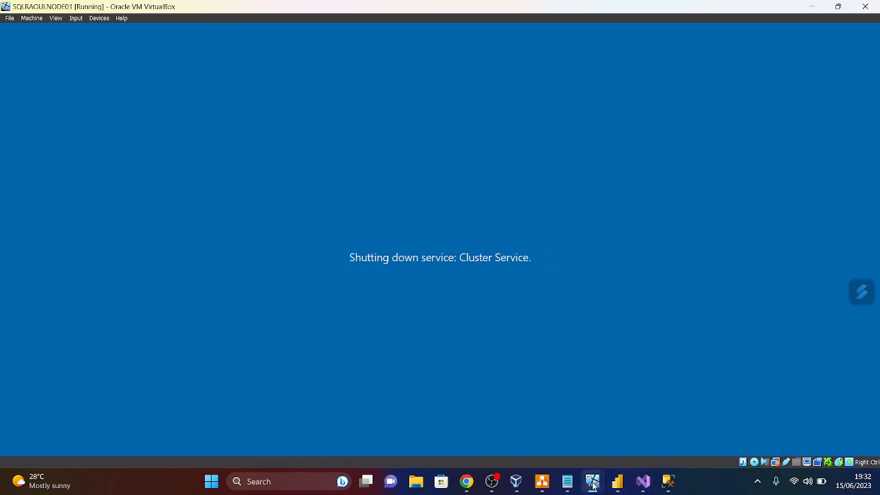
- Close the finished Data Processing dialog in SSMS
mouse_move(593, 484)
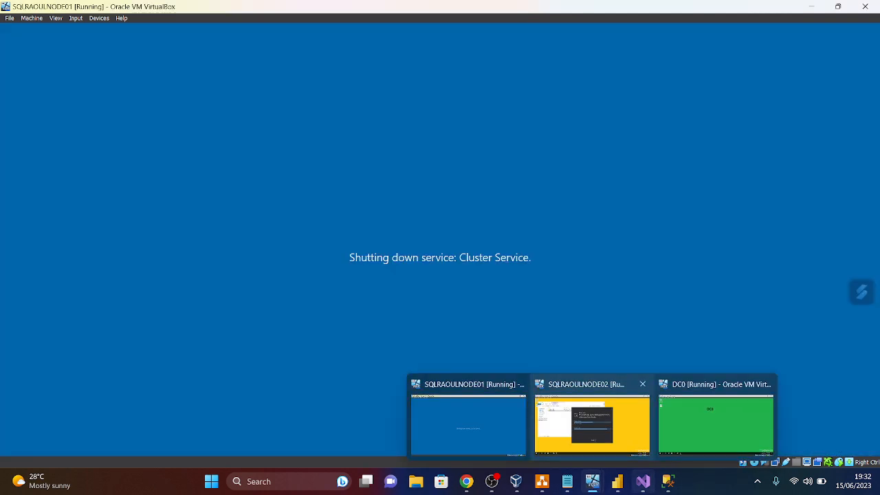
mouse_move(668, 482)
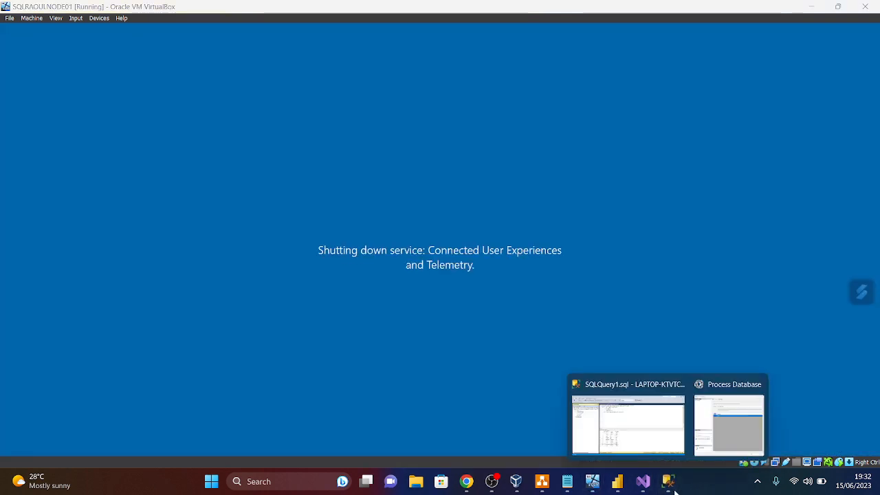
left_click(723, 443)
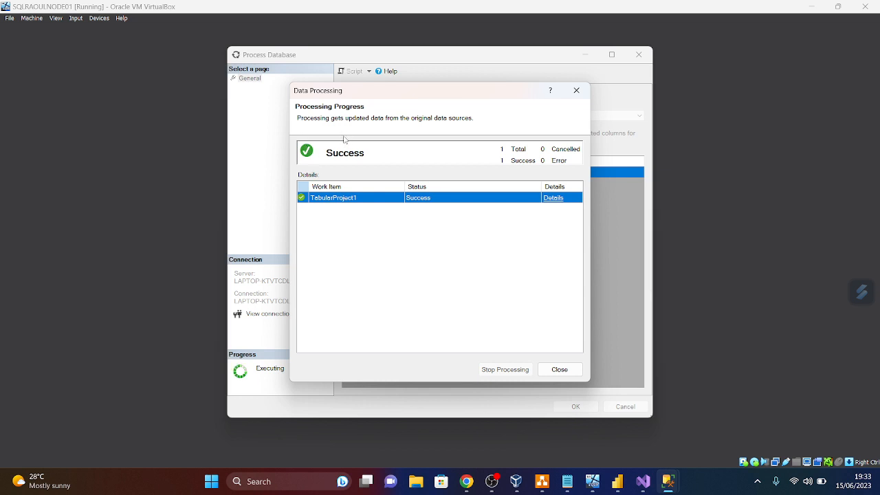
left_click(568, 372)
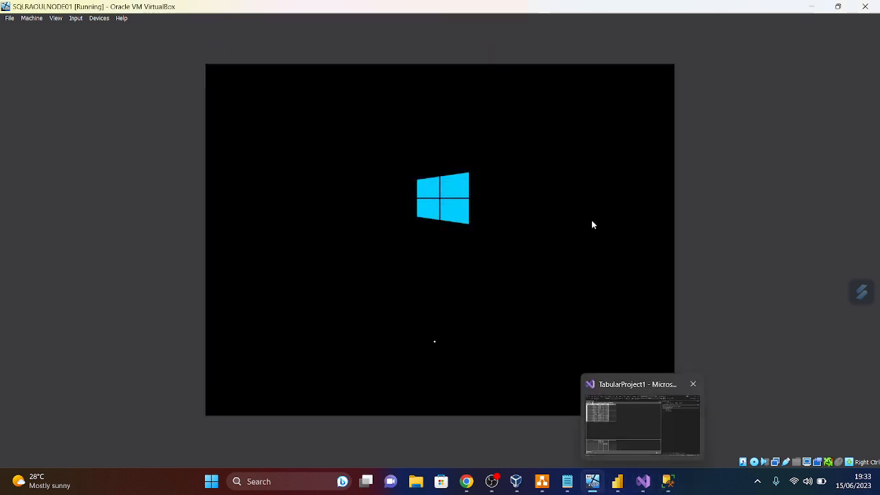
- Check the SalesWorld report's 324 total in Power BI, then minimize it and the TabularProject1 model
mouse_move(672, 488)
left_click(617, 481)
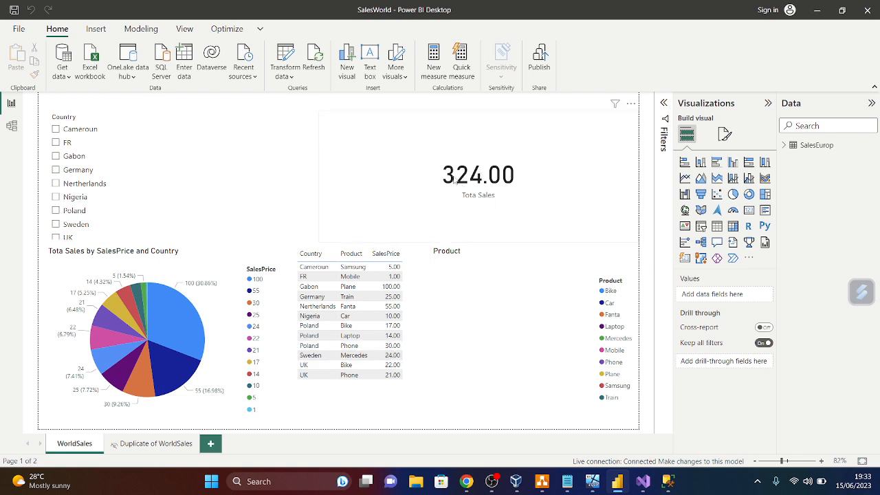
left_click(820, 9)
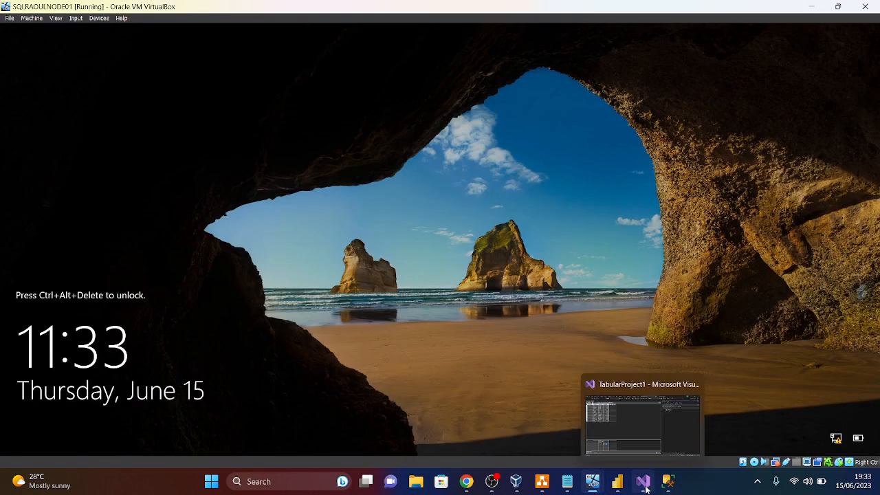
left_click(645, 486)
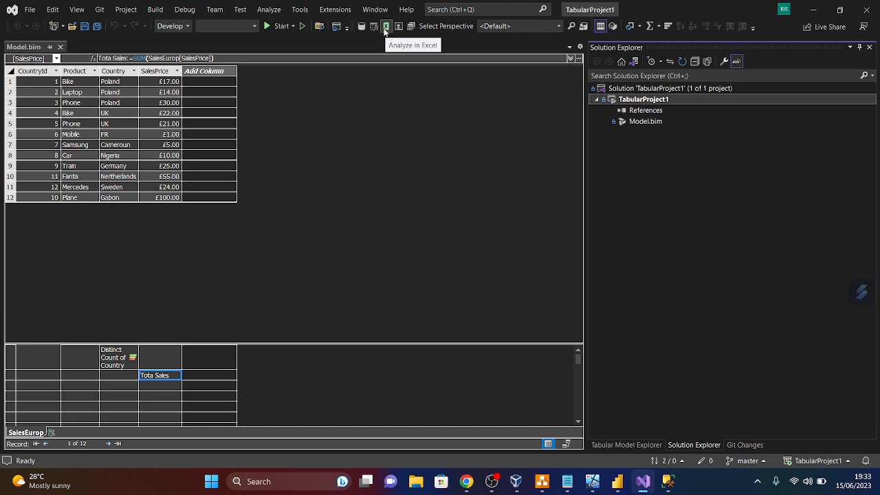
left_click(814, 9)
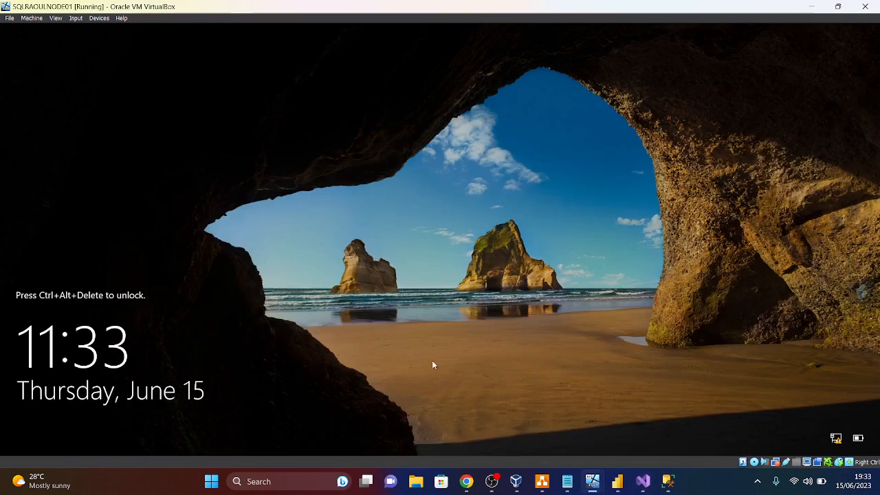
- Send Ctrl-Alt-Del to NODE01 and sign in with the account password
left_click(74, 19)
mouse_move(86, 29)
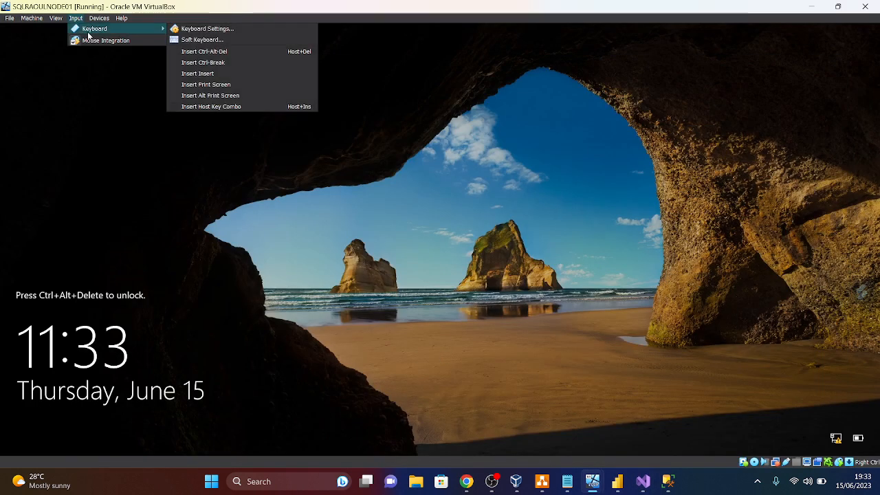
left_click(206, 54)
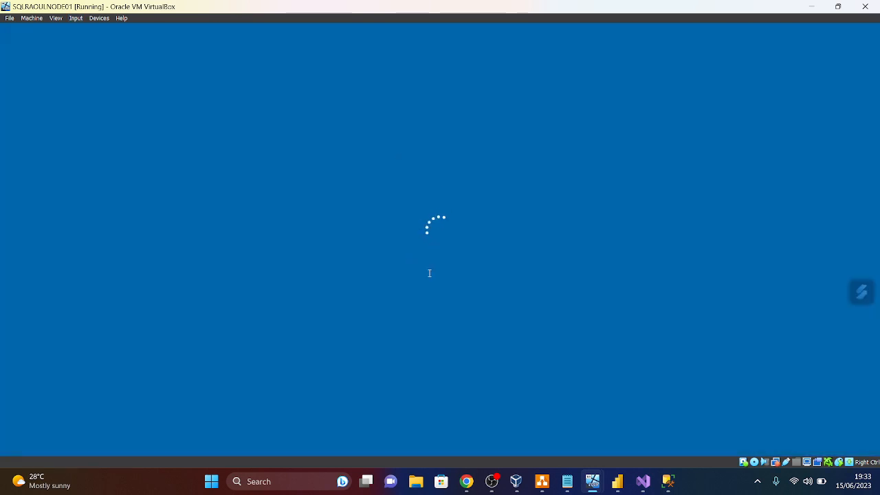
key("Caps_Lock")
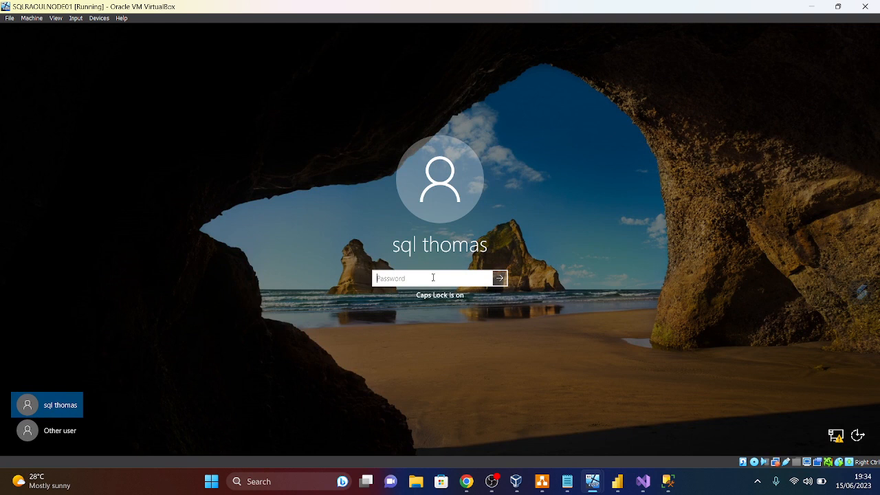
type("*")
key("Caps_Lock")
type("*******")
key("Caps_Lock")
type("*")
key("Return")
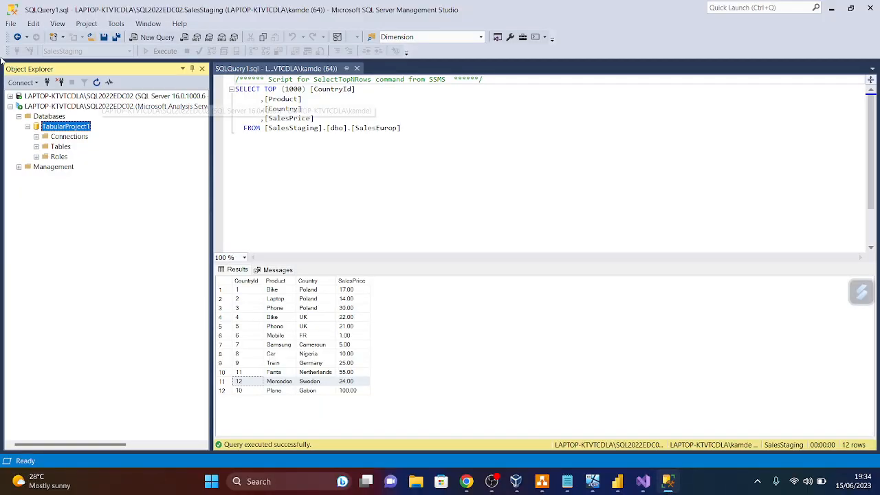
- Collapse the Object Explorer nodes and disconnect both the Analysis Services and database engine servers
left_click(19, 116)
left_click(11, 106)
left_click(60, 83)
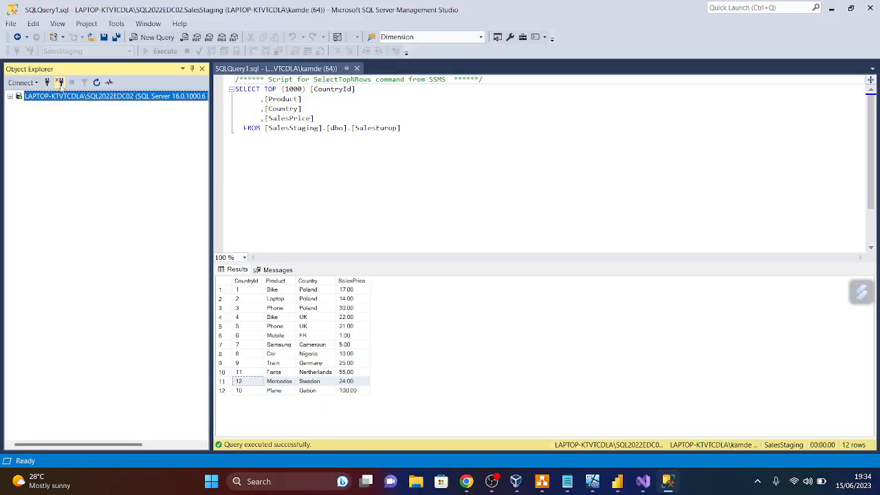
left_click(60, 83)
- Close Management Studio and Visual Studio, bringing the SalesWorld report to the front
left_click(871, 8)
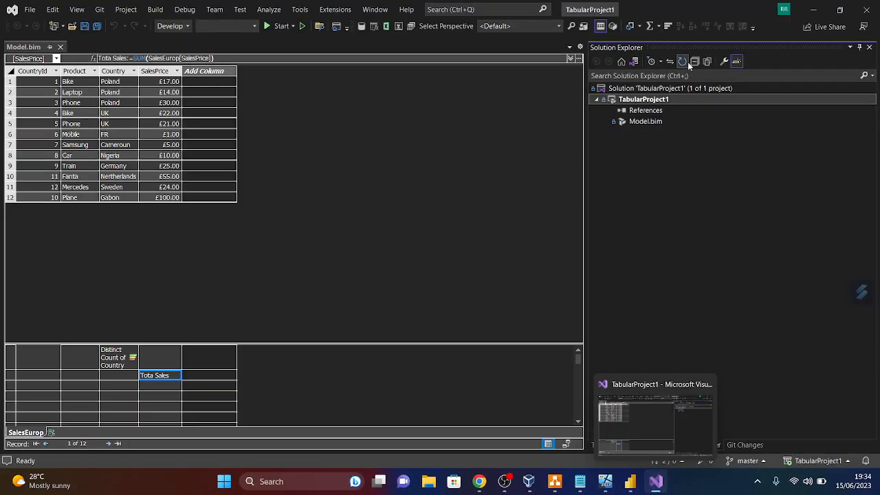
left_click(867, 13)
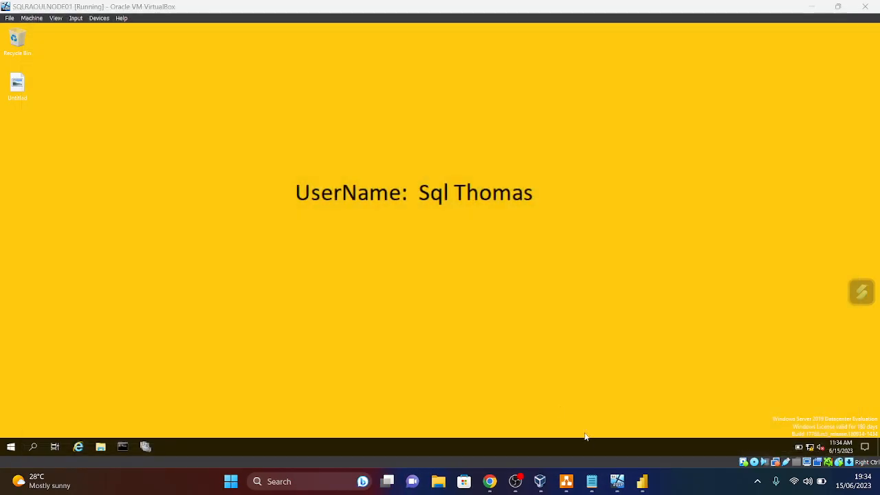
left_click(642, 482)
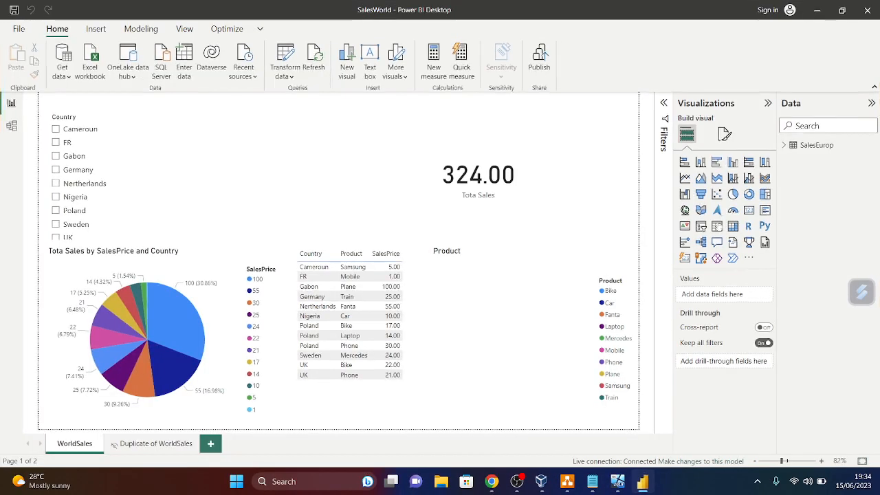
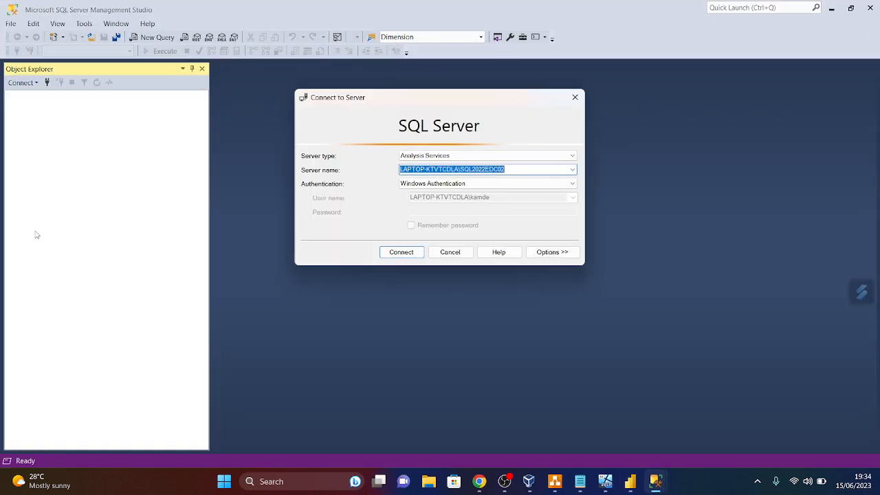
- Dismiss the server connection prompt, close Management Studio, and save the SalesWorld report as it closes
left_click(575, 97)
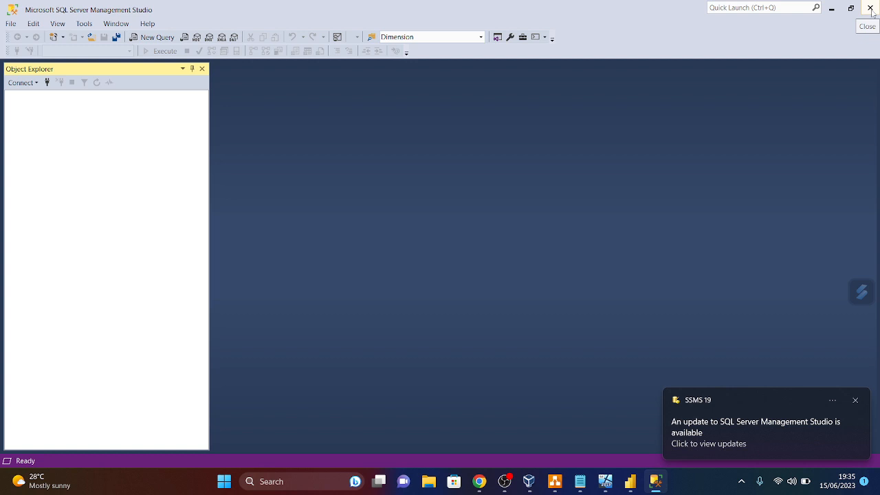
left_click(871, 8)
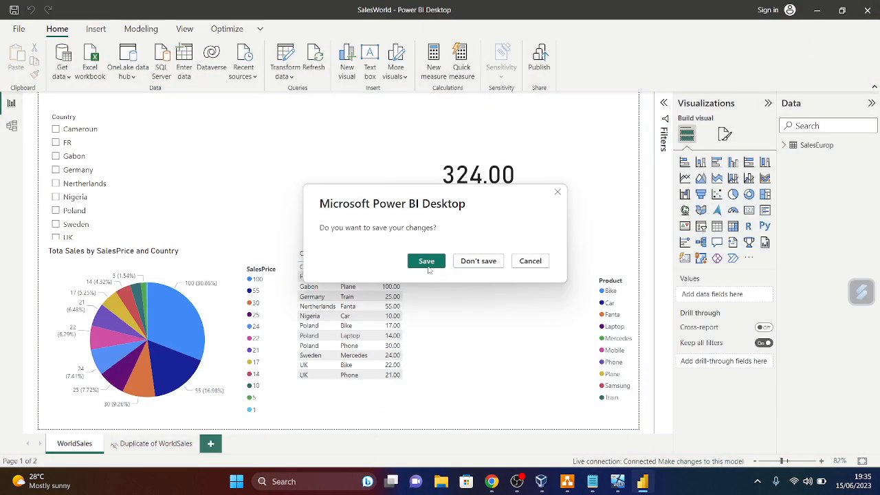
left_click(427, 265)
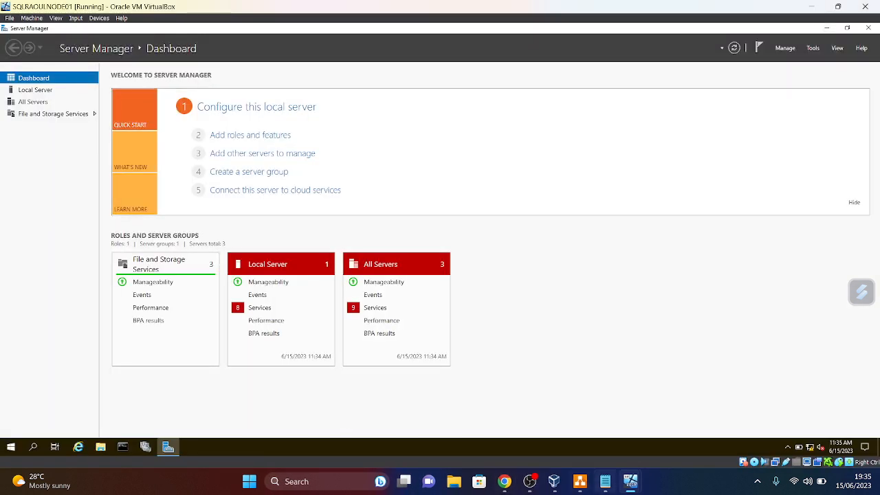
- On NODE02, close Explorer and the restart-required message, then restart the VM from the Start menu
mouse_move(631, 482)
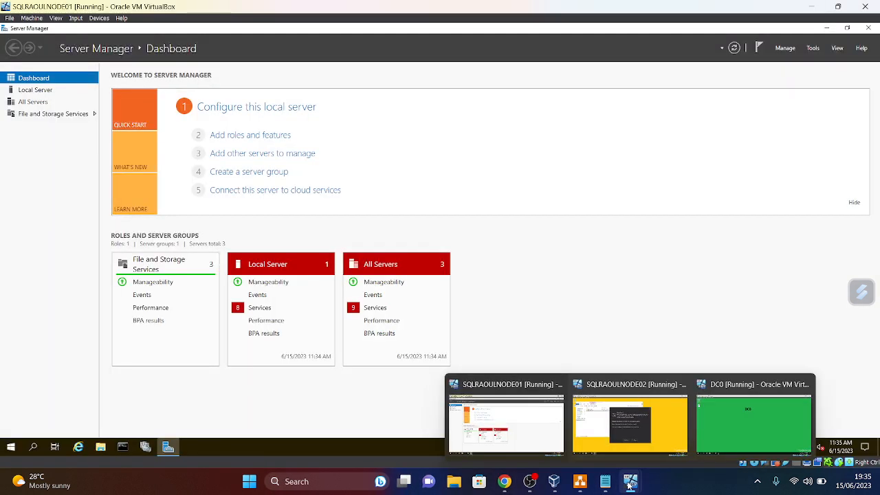
left_click(665, 450)
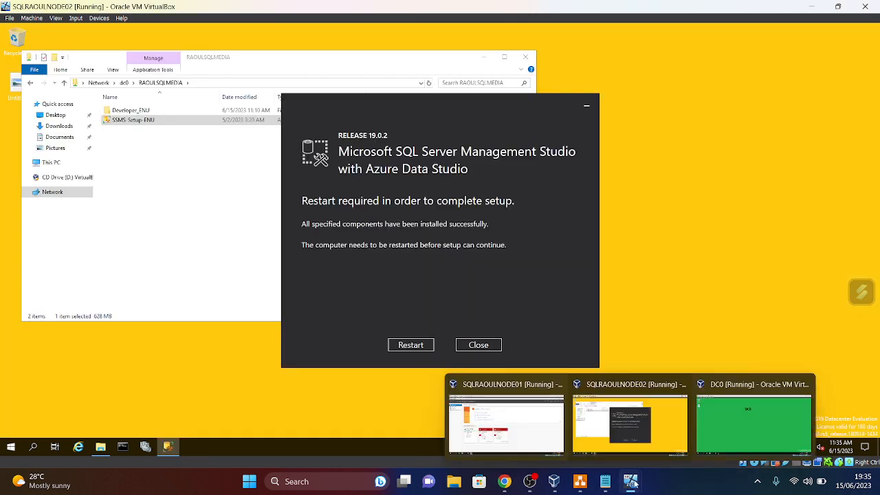
left_click(526, 57)
left_click(409, 347)
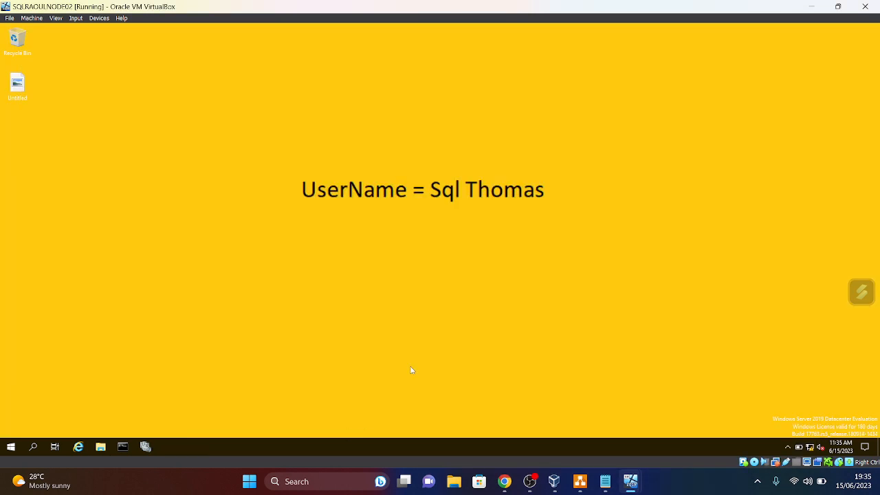
left_click(11, 448)
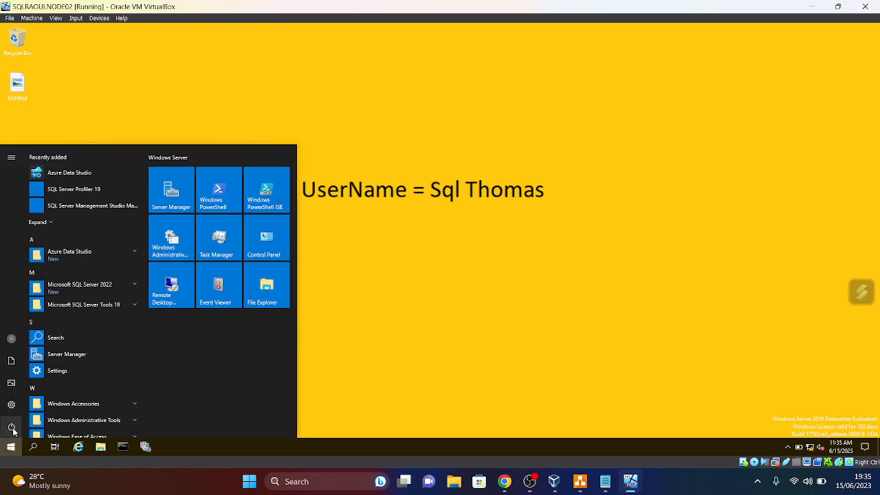
left_click(12, 428)
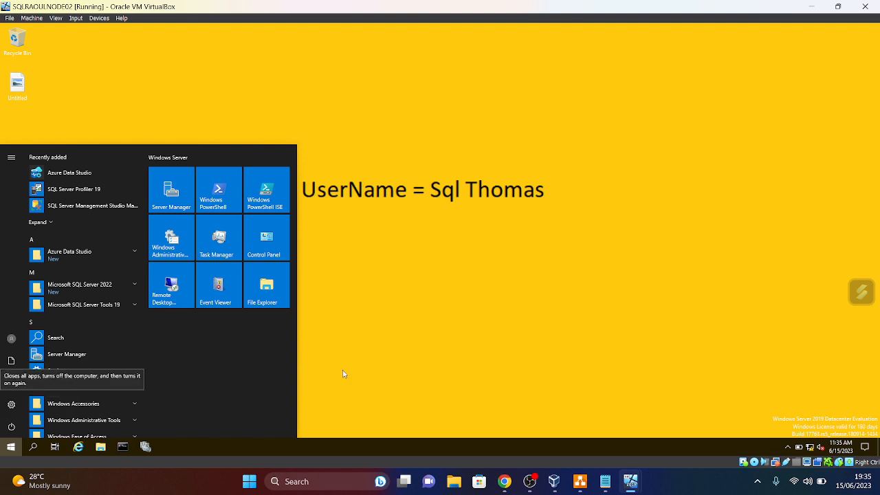
left_click(15, 402)
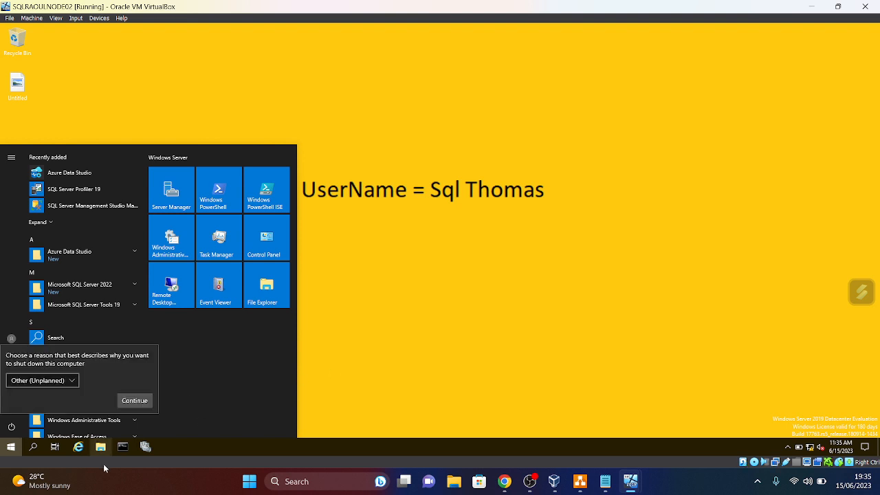
left_click(135, 400)
- Close the VirtualBox Manager window and bring the setup plan notes up, then hide them again
mouse_move(502, 489)
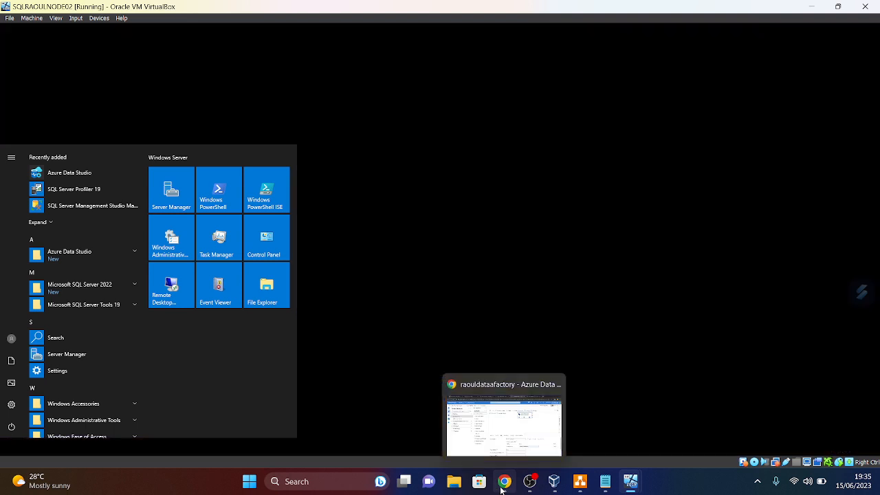
left_click(557, 485)
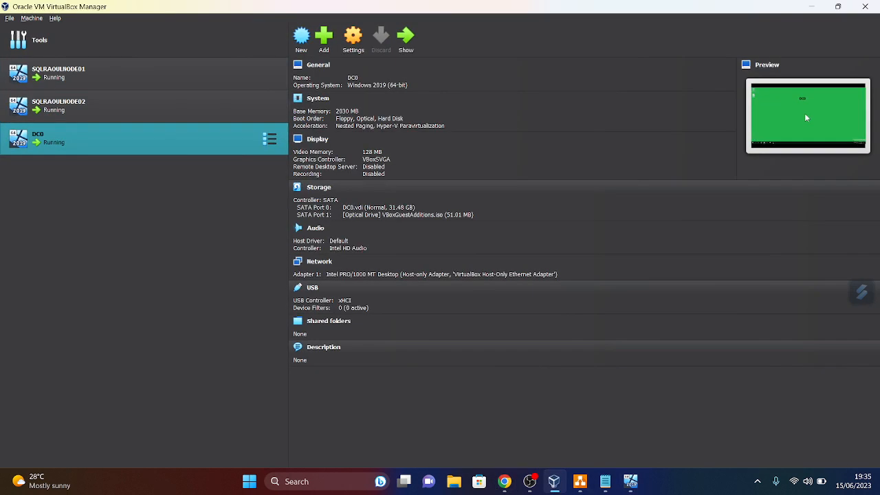
left_click(868, 7)
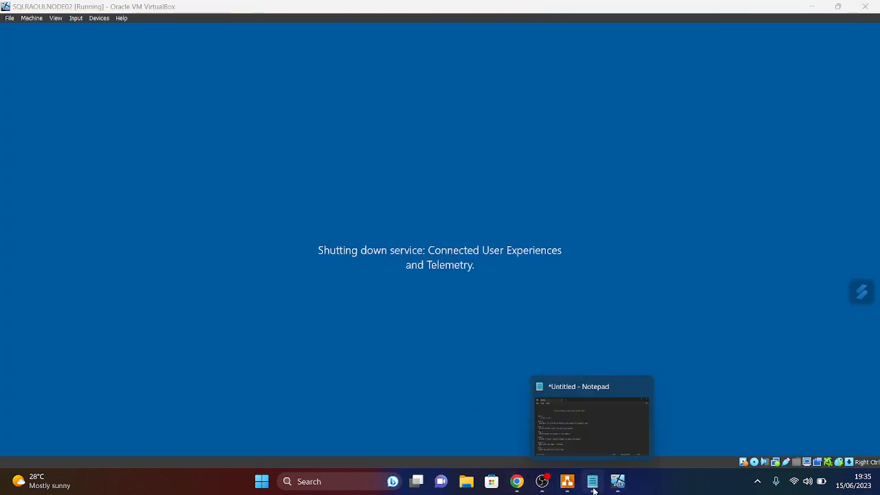
left_click(593, 484)
left_click(592, 485)
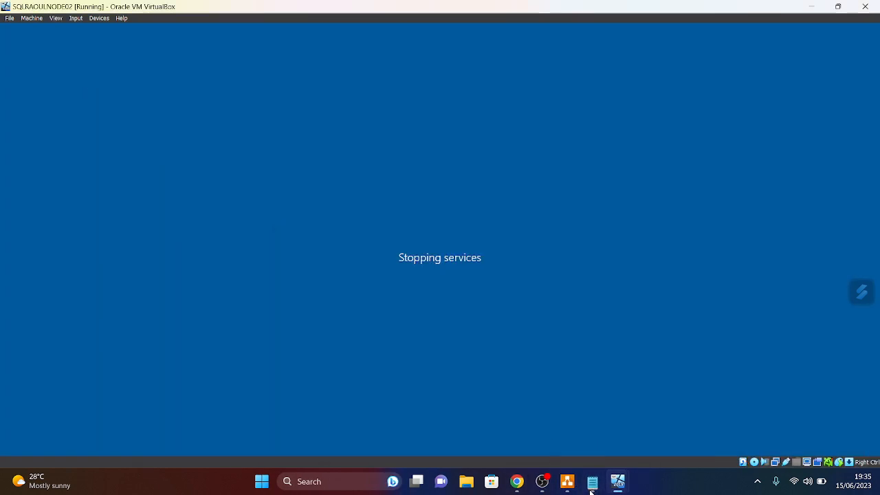
- Add a Step 8 to the plan about installing SQL Server 2022 and checking that it is working
left_click(593, 484)
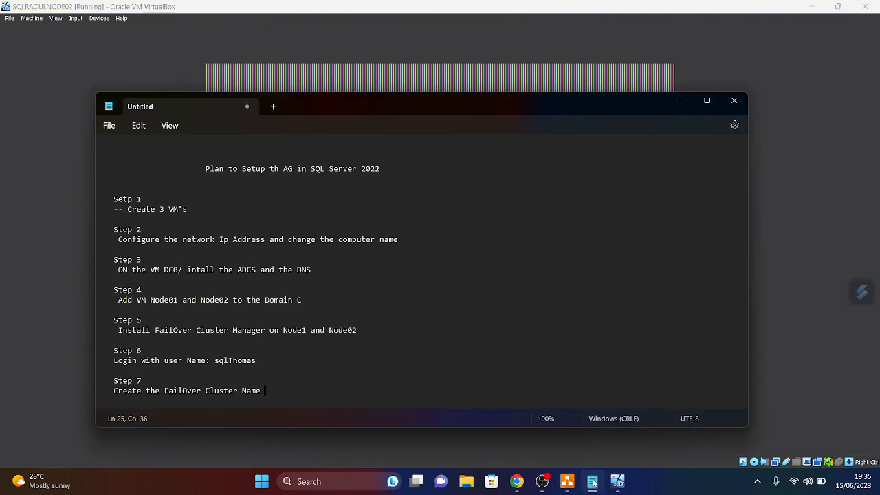
left_click(680, 101)
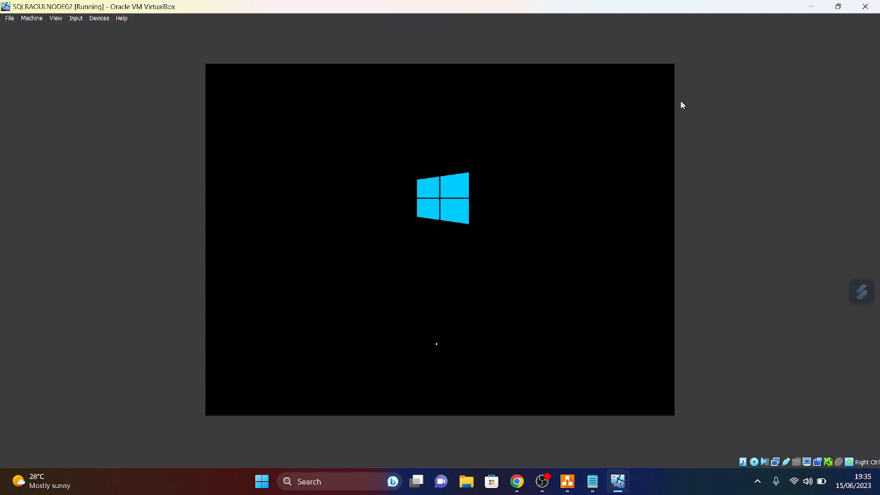
left_click(593, 481)
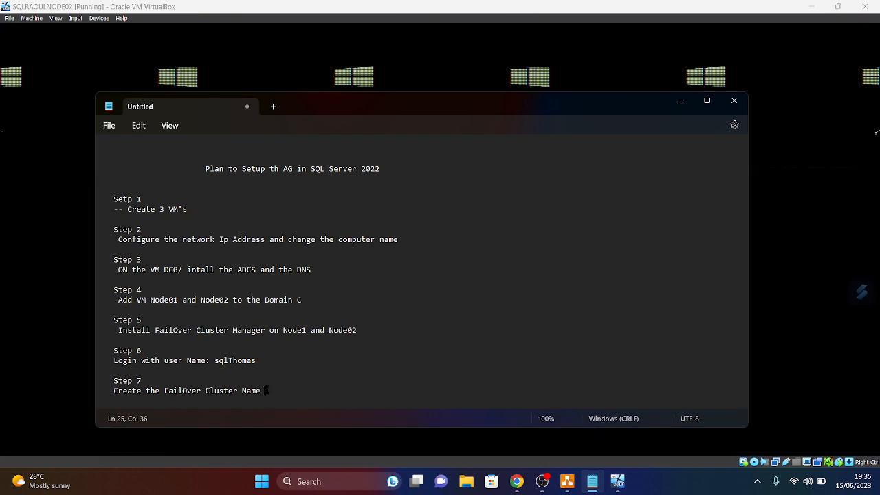
key("Return")
key("Return")
key("Return")
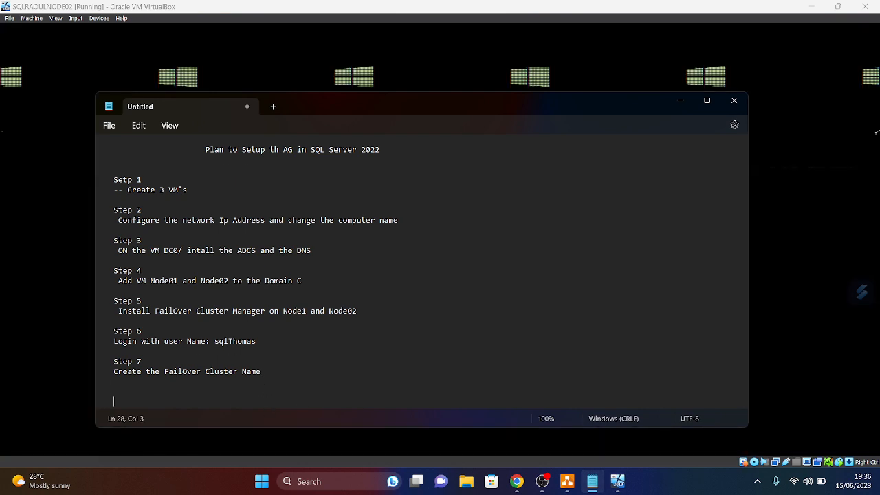
type("STE")
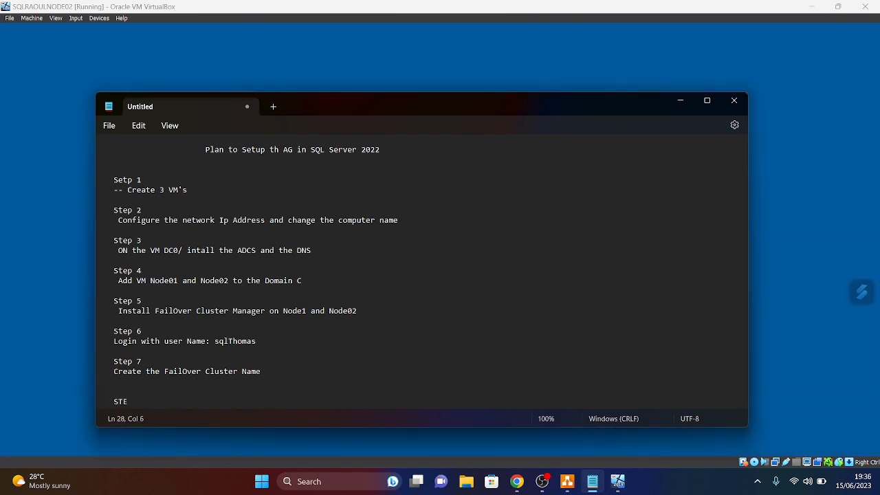
key("BackSpace")
key("BackSpace")
type("te")
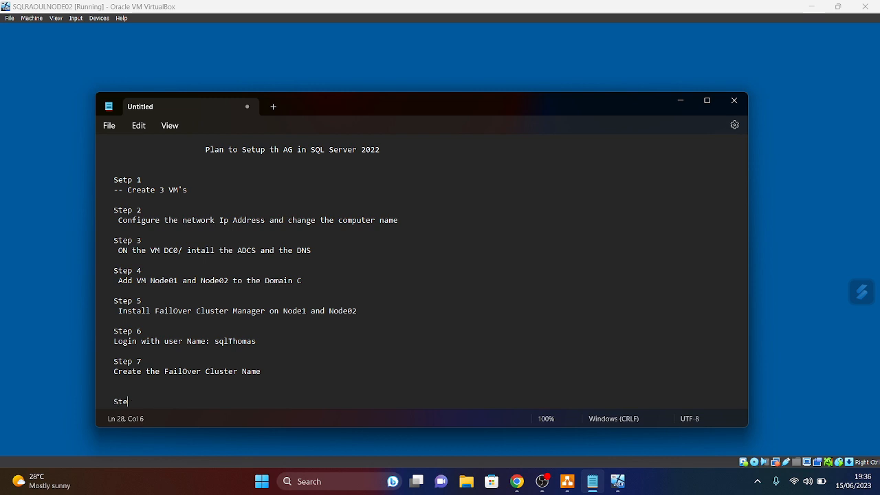
type("p 8")
key("Return")
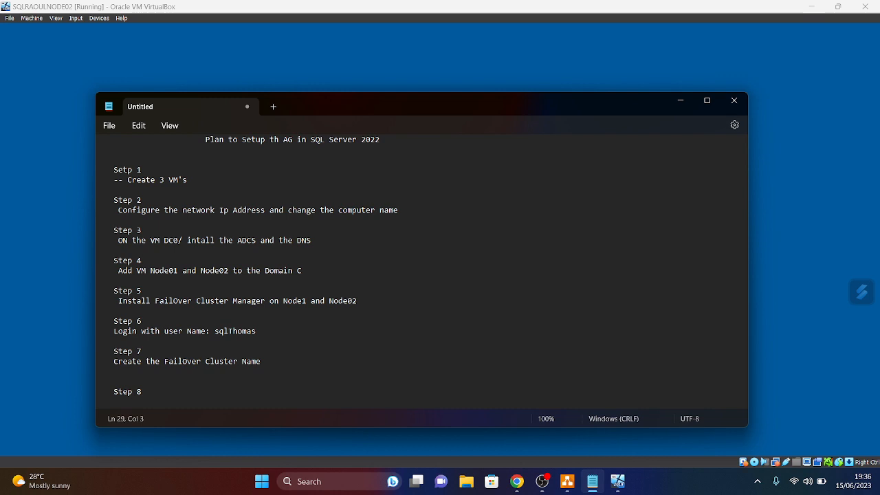
type("Che")
key("BackSpace")
key("BackSpace")
key("BackSpace")
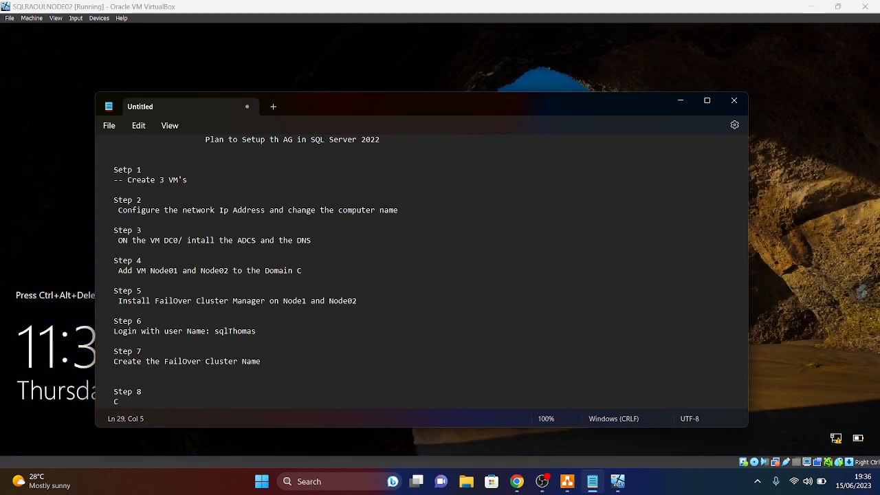
type("Install")
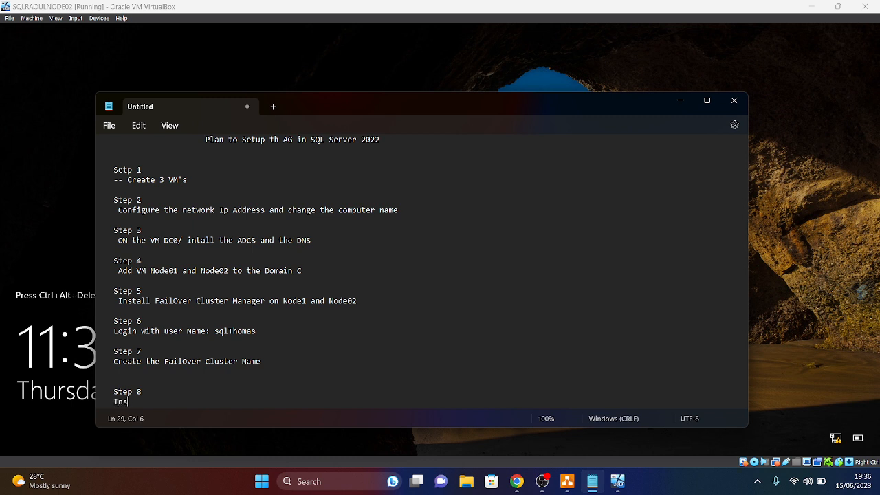
key("BackSpace")
type("ati")
key("BackSpace")
key("BackSpace")
key("BackSpace")
type("ation of SQL Se")
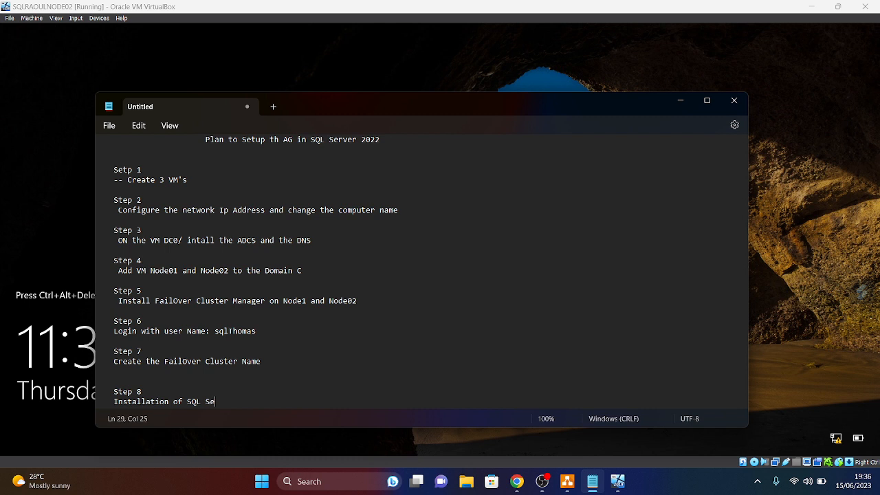
type("rver 2022 ")
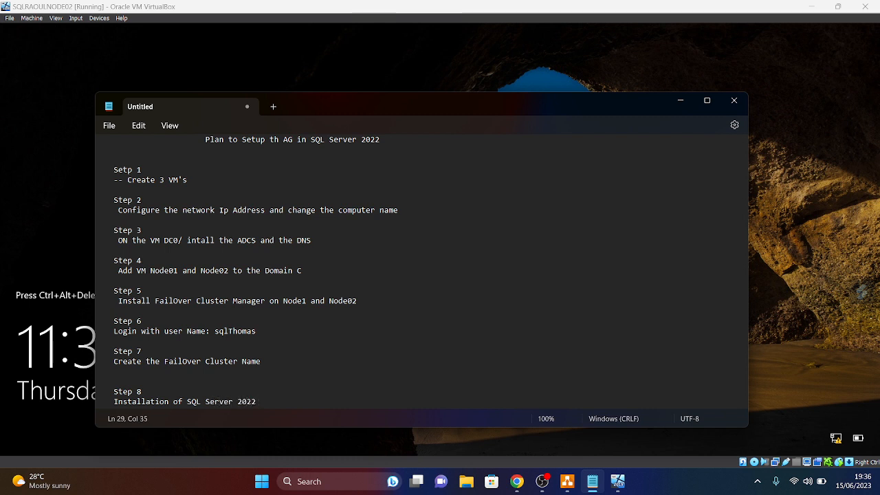
type("and check ")
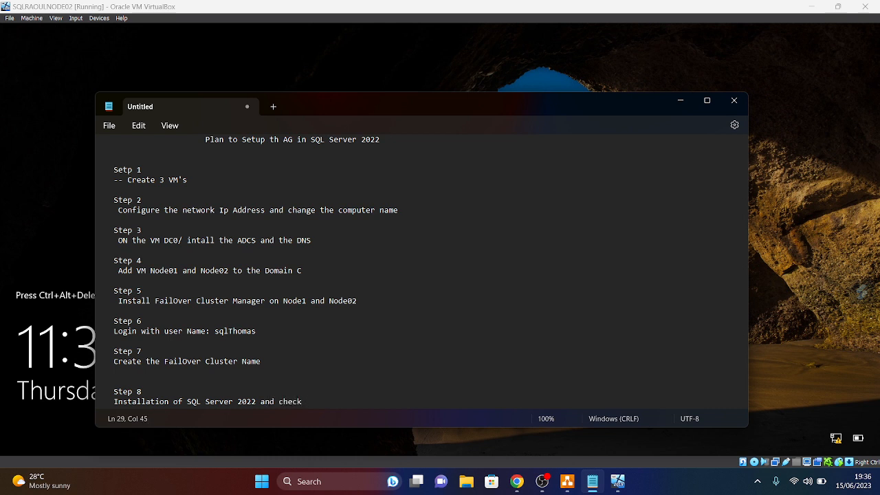
type("if the")
key("BackSpace")
key("BackSpace")
key("BackSpace")
type("is working")
- Put 'Create the Inbound port for sql' on the Step 8 line and move the installation task to its own line
left_click(115, 401)
type("Create")
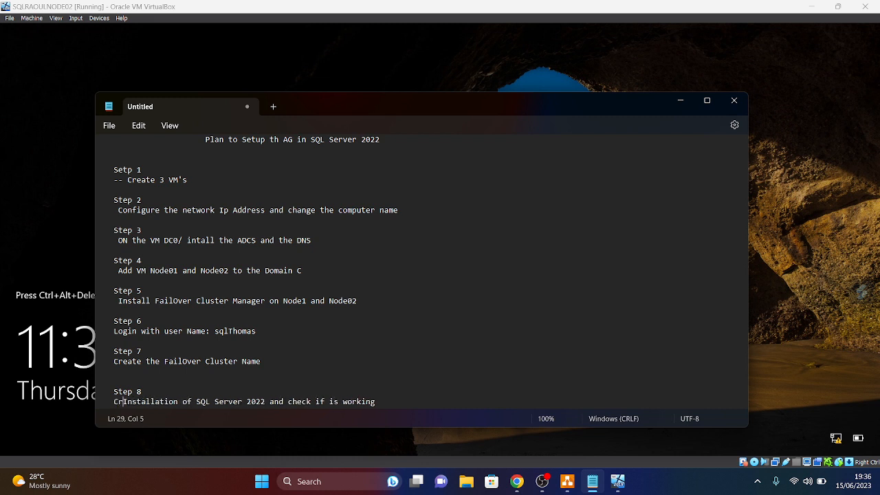
type(" the I")
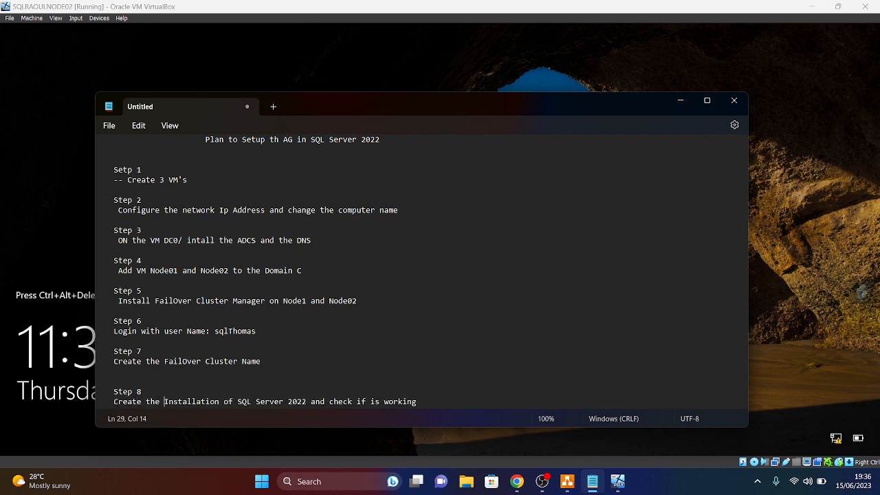
type("mp")
key("BackSpace")
key("BackSpace")
type("nboud p")
type("ort ")
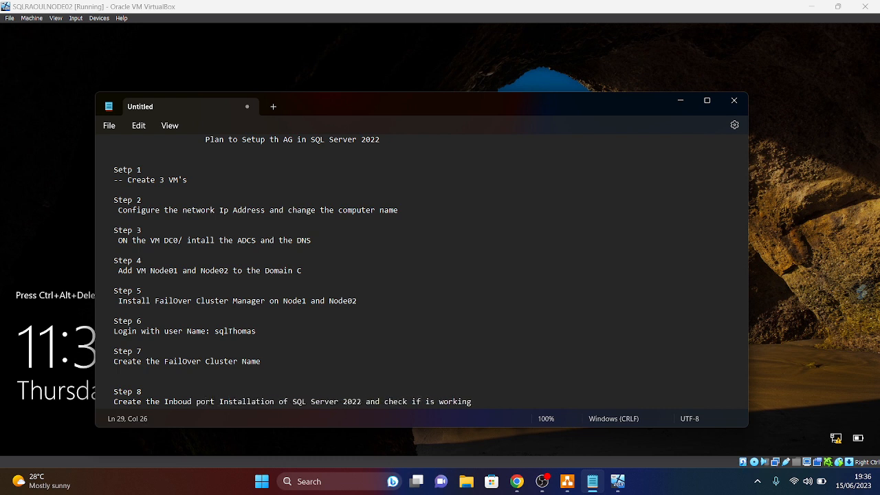
type("a")
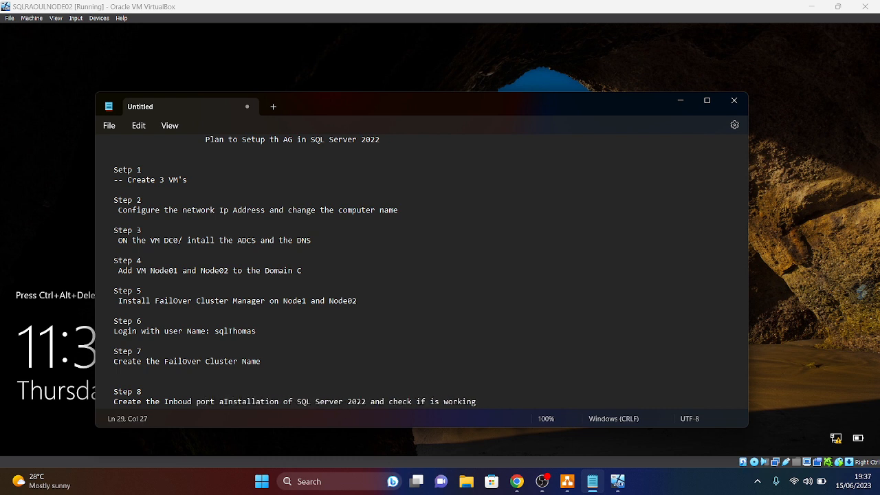
key("BackSpace")
type("for ")
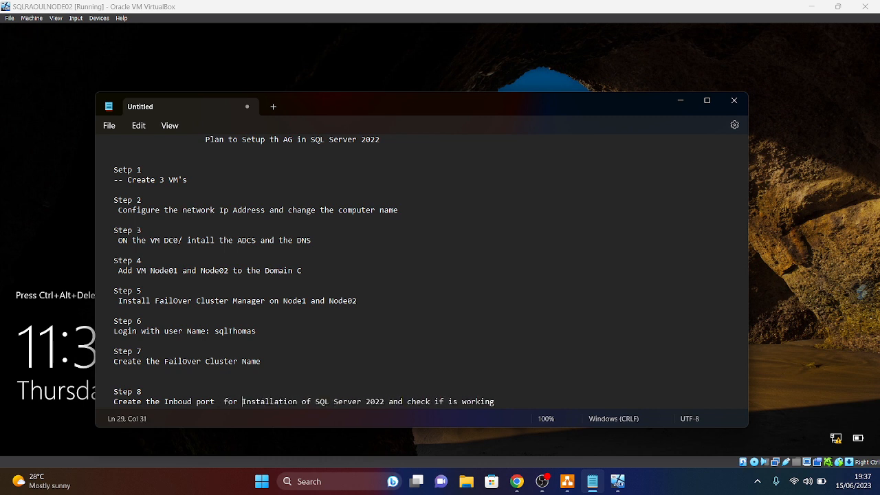
type("sql")
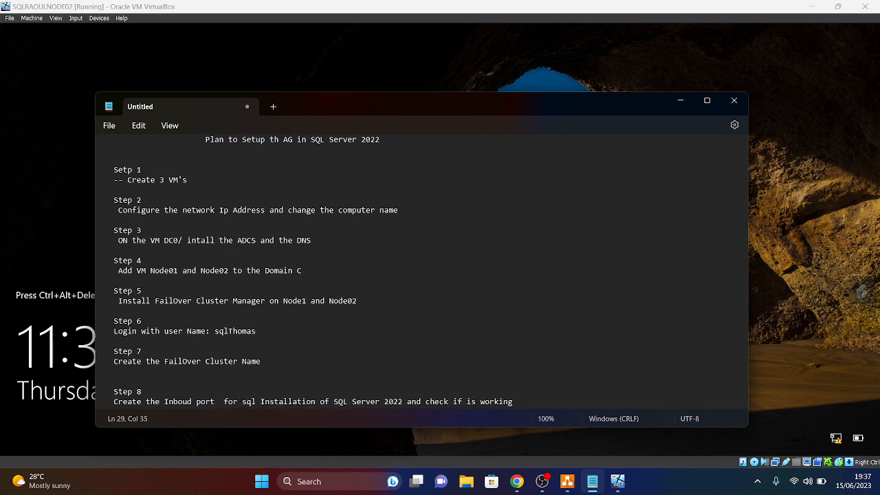
key("Return")
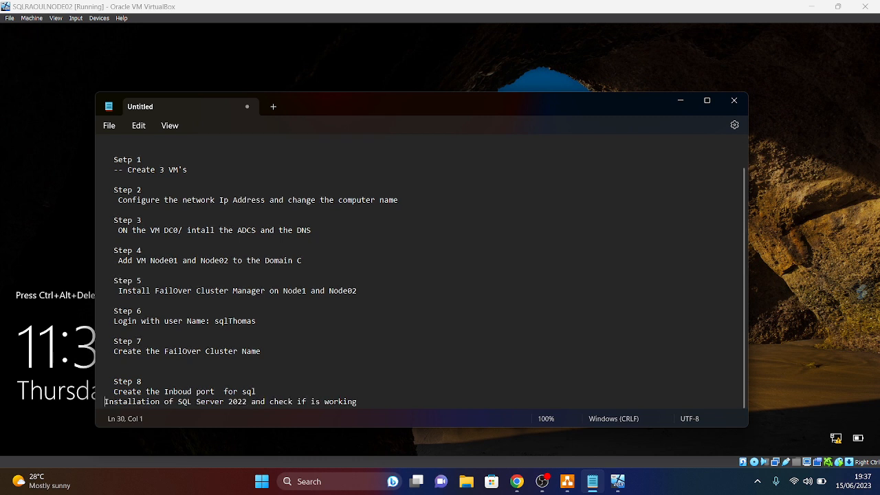
left_click(260, 394)
left_click(267, 395)
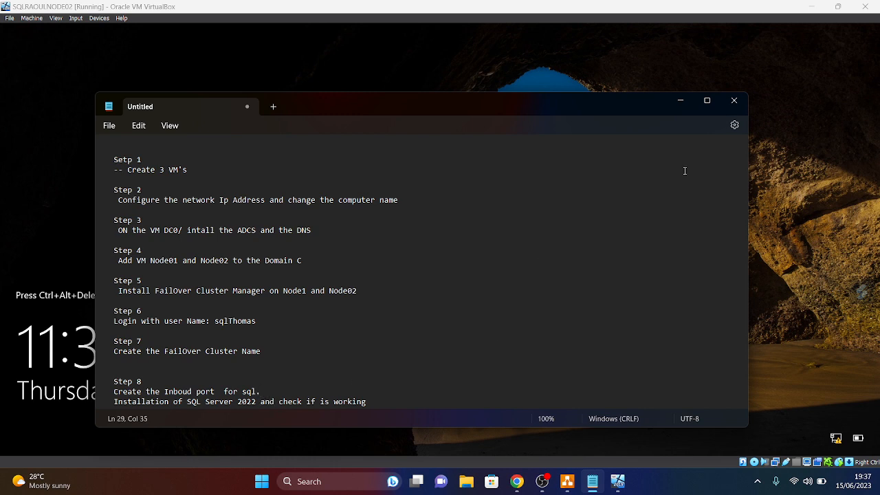
left_click(792, 235)
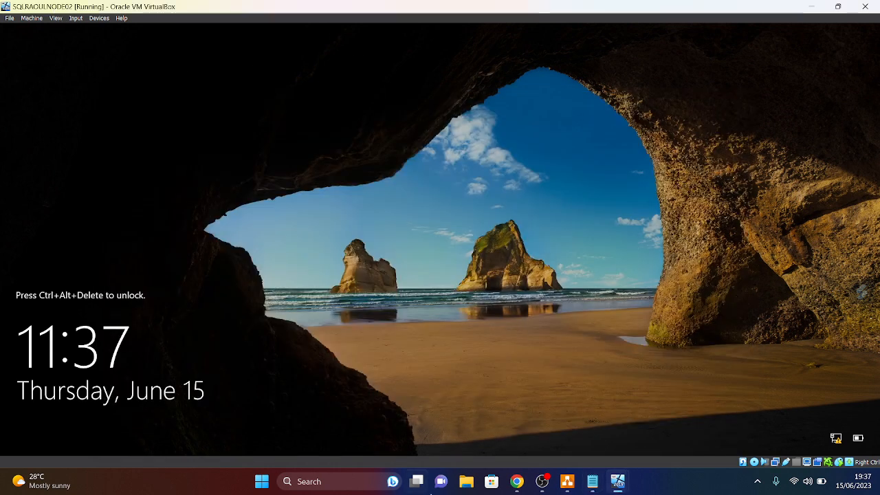
- Send Ctrl-Alt-Del to the locked NODE02 and sign in with the account password
left_click(80, 19)
mouse_move(96, 30)
left_click(197, 53)
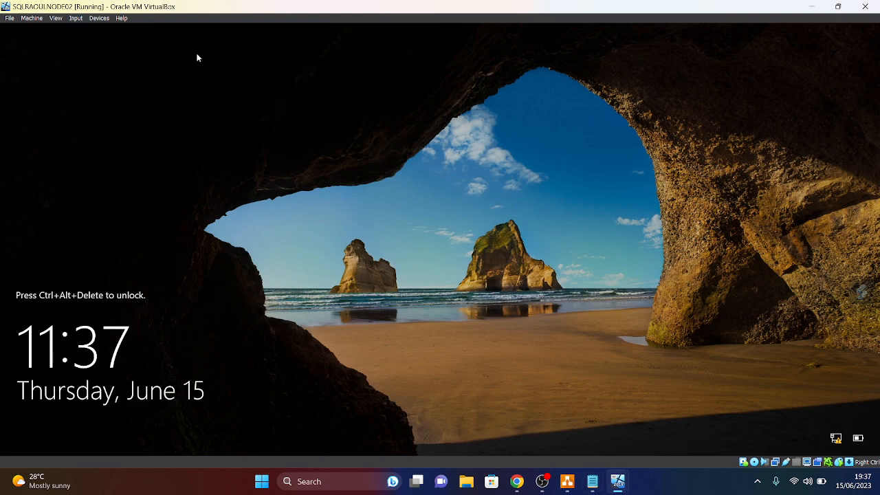
type("********")
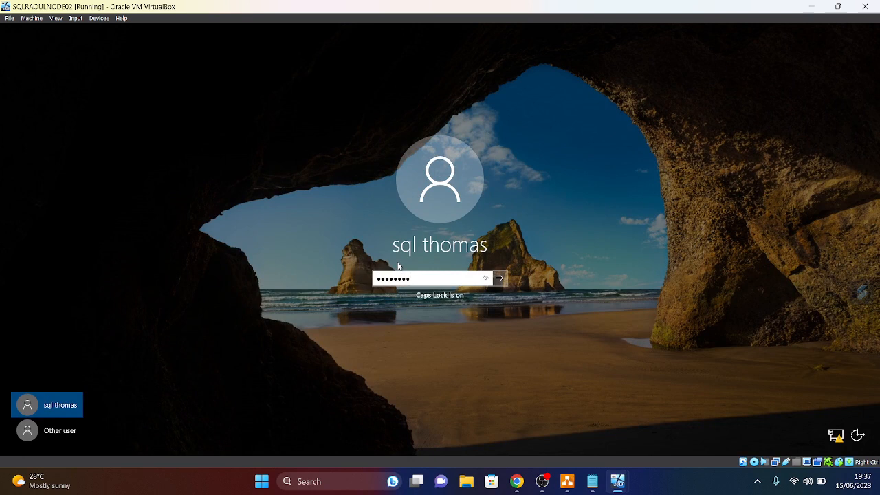
key("Return")
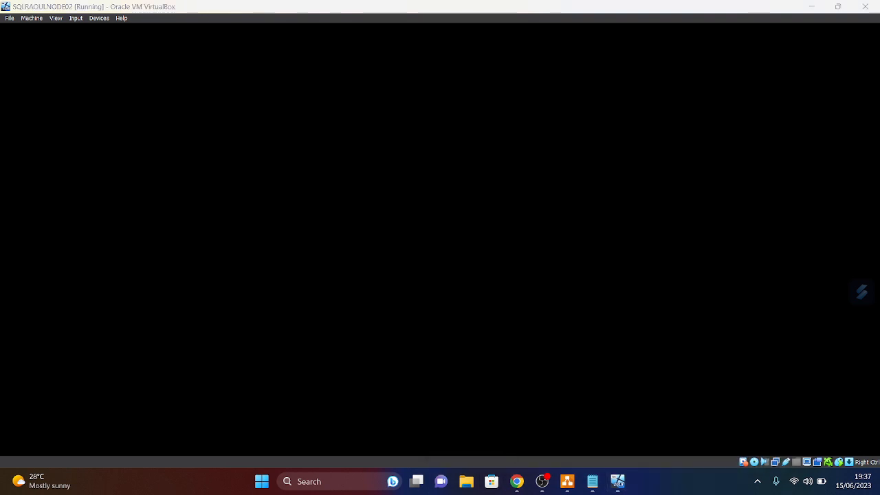
- On NODE01, close Server Manager and launch SQL Server 2022 Configuration Manager with admin rights
mouse_move(622, 484)
left_click(517, 443)
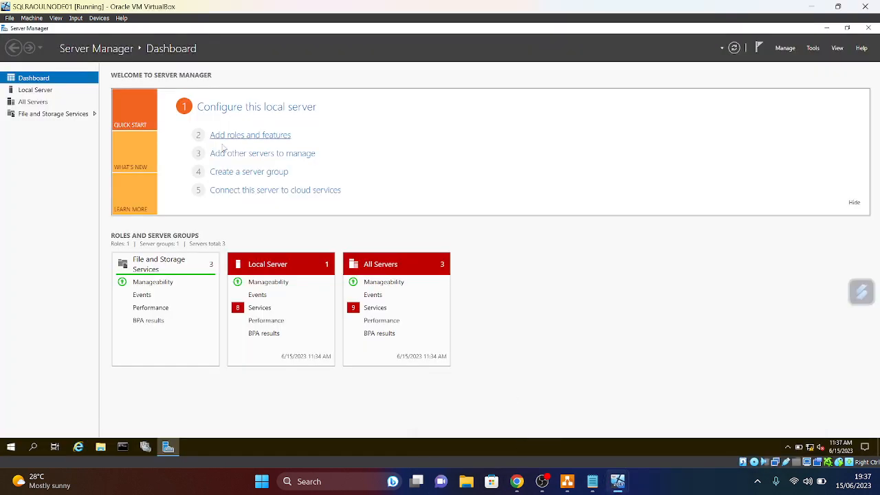
left_click(868, 27)
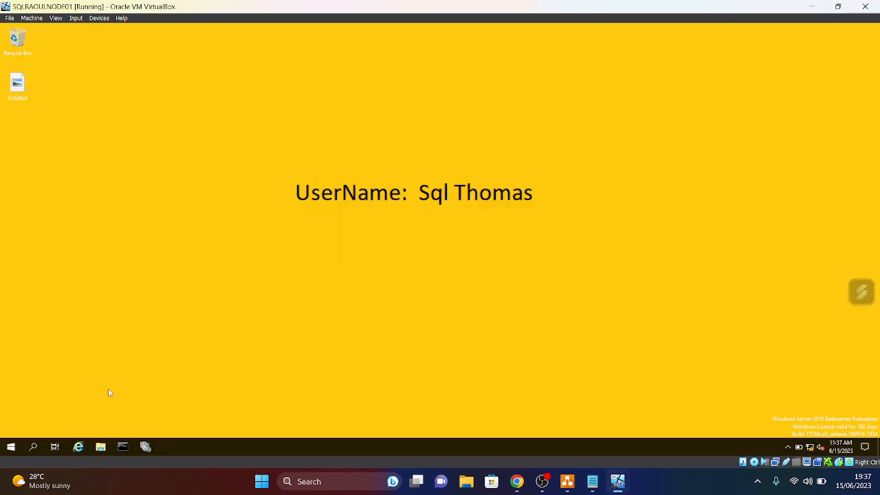
left_click(10, 448)
left_click(96, 172)
left_click(374, 292)
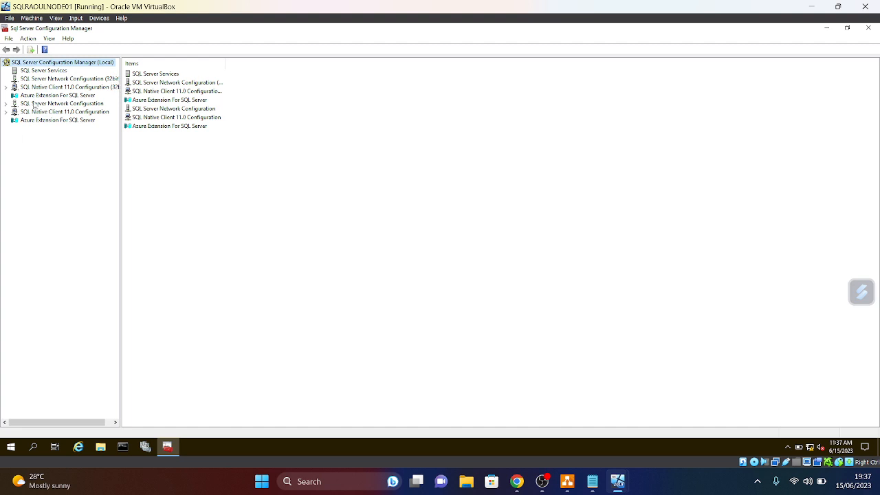
- List NODE01's SQL Server services and launch SQL Server Management Studio 19 by searching 'SQ'
left_click(44, 71)
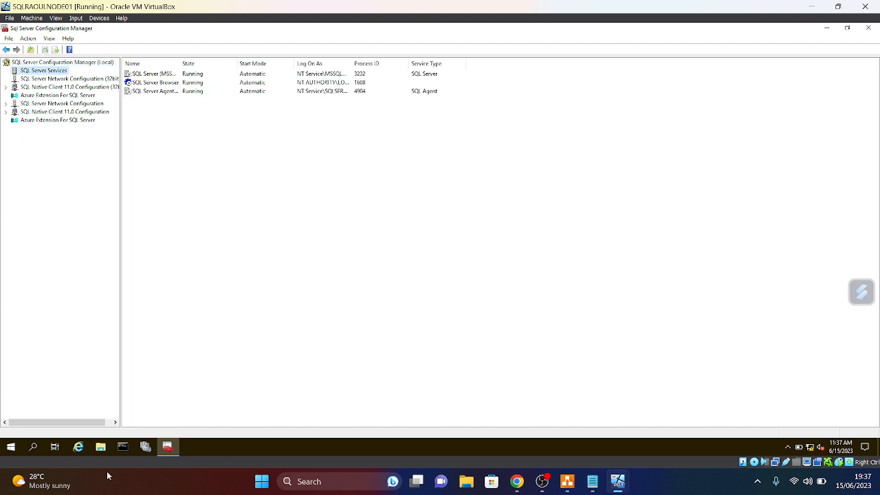
left_click(11, 447)
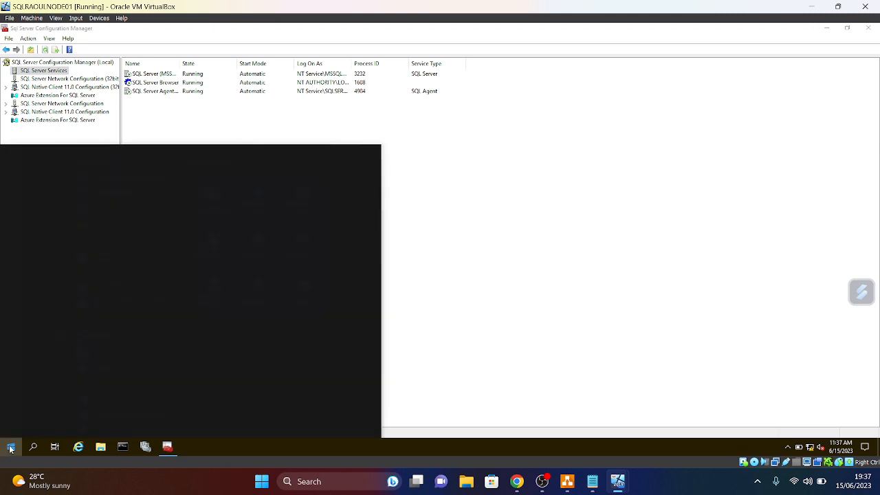
type("SQL")
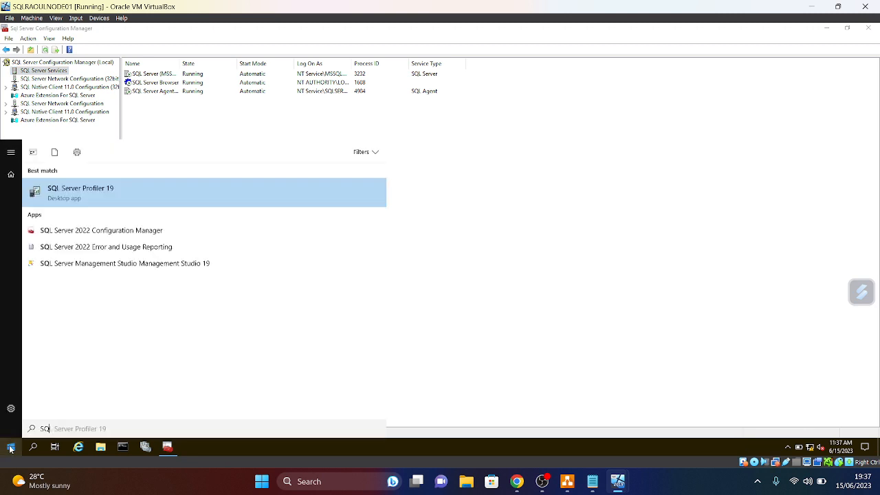
left_click(121, 263)
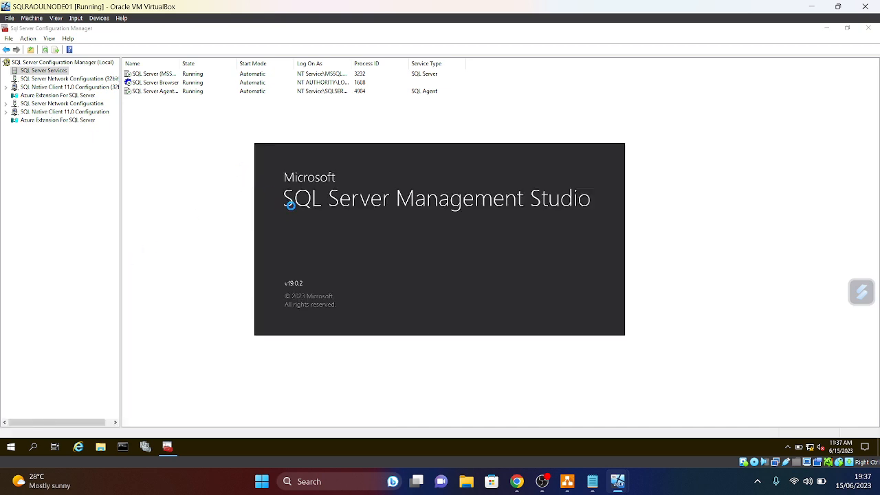
- Switch over to the NODE02 virtual machine
mouse_move(629, 485)
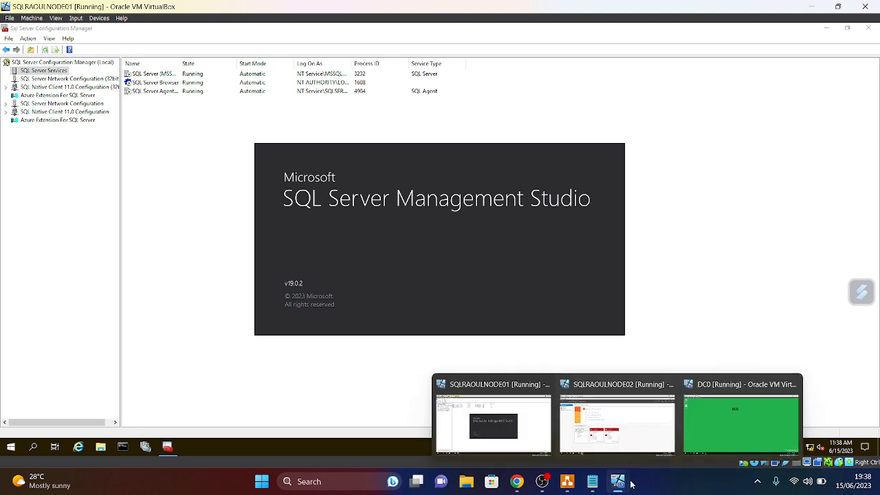
mouse_move(584, 486)
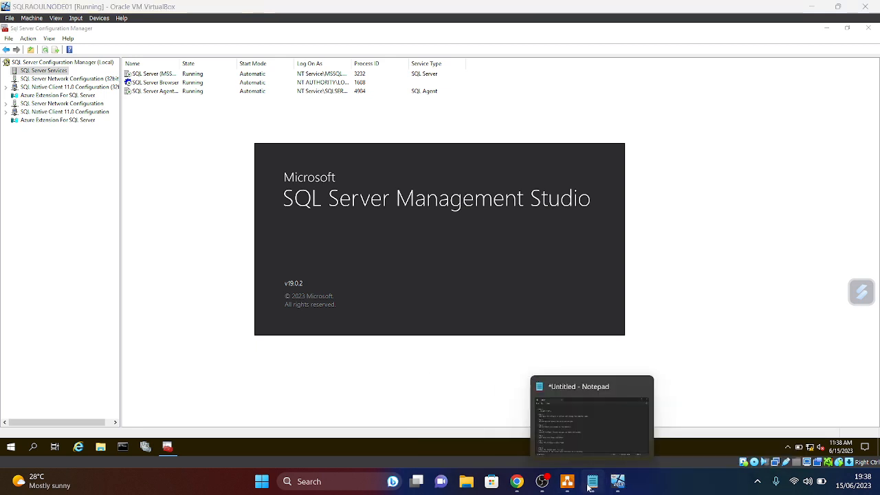
left_click(629, 421)
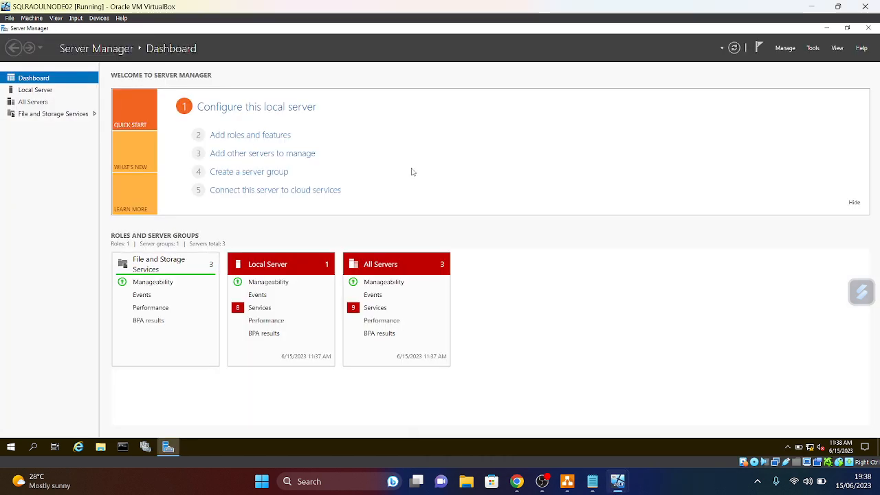
- On NODE02, close Server Manager and open SQL Server Configuration Manager's SQL Server Services list
left_click(869, 28)
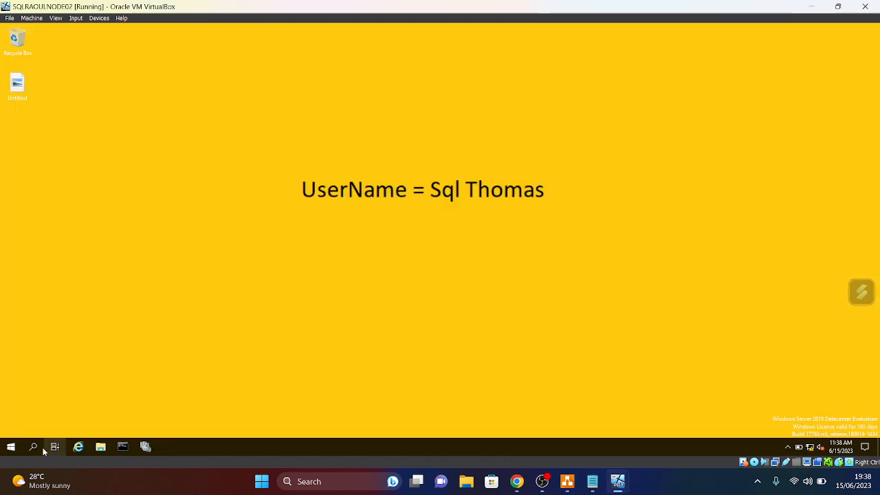
left_click(11, 448)
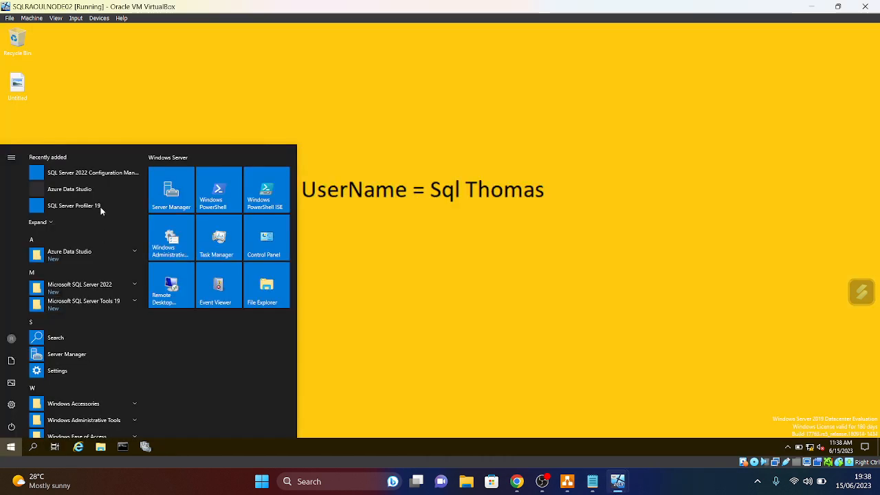
left_click(106, 172)
left_click(375, 292)
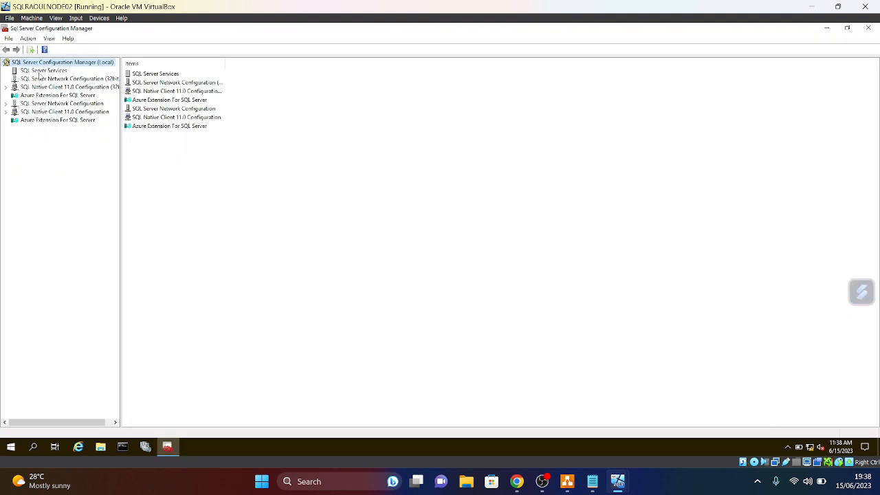
left_click(41, 72)
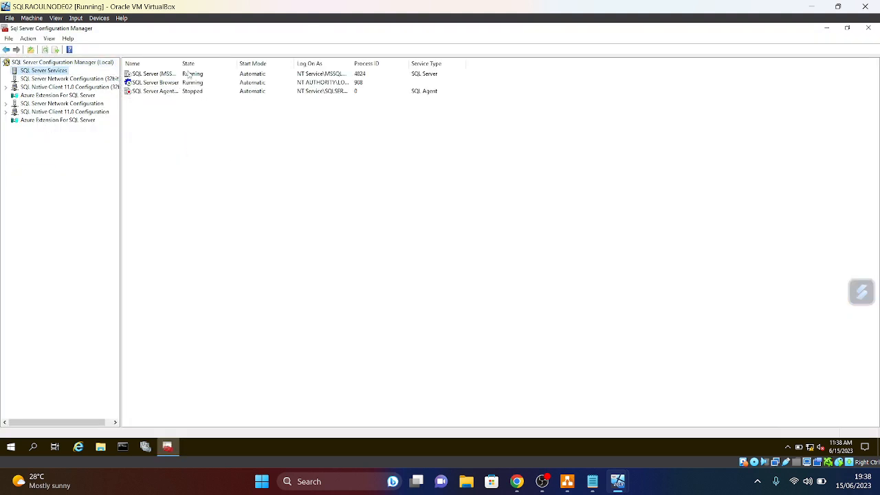
- Widen the Name column and try to start the stopped SQL Server Agent service
left_click_drag(181, 62, 218, 66)
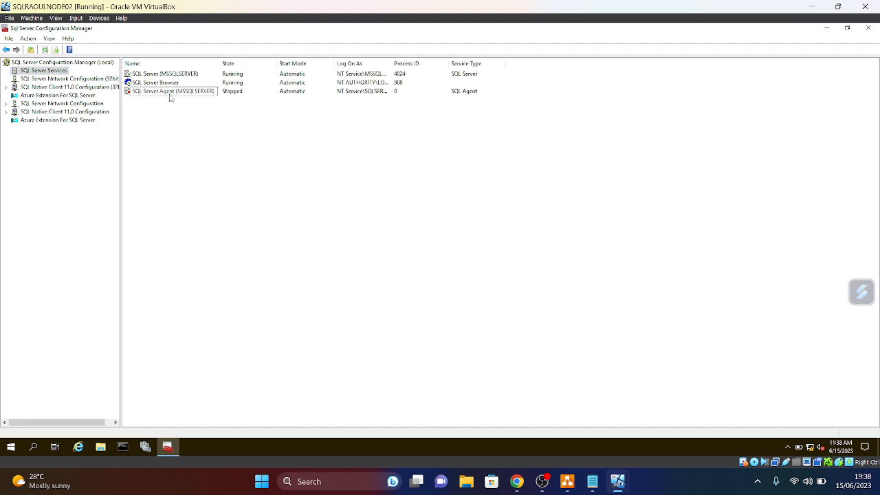
right_click(171, 98)
left_click(194, 102)
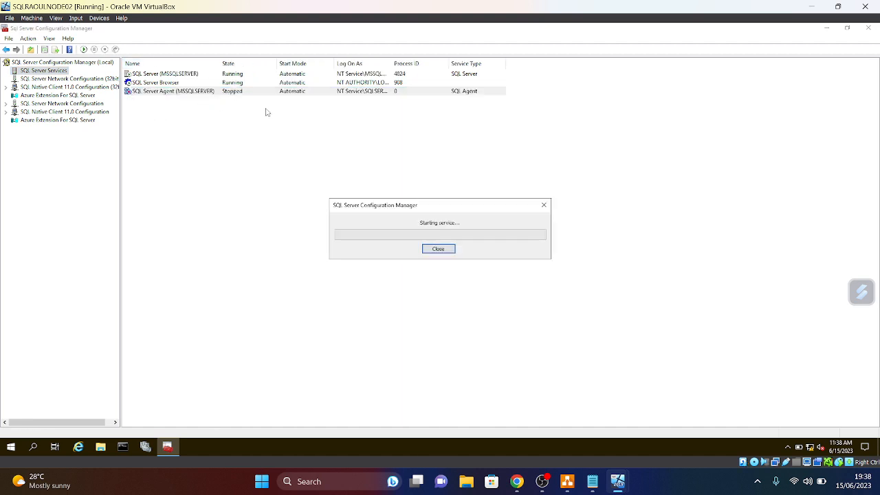
left_click(46, 199)
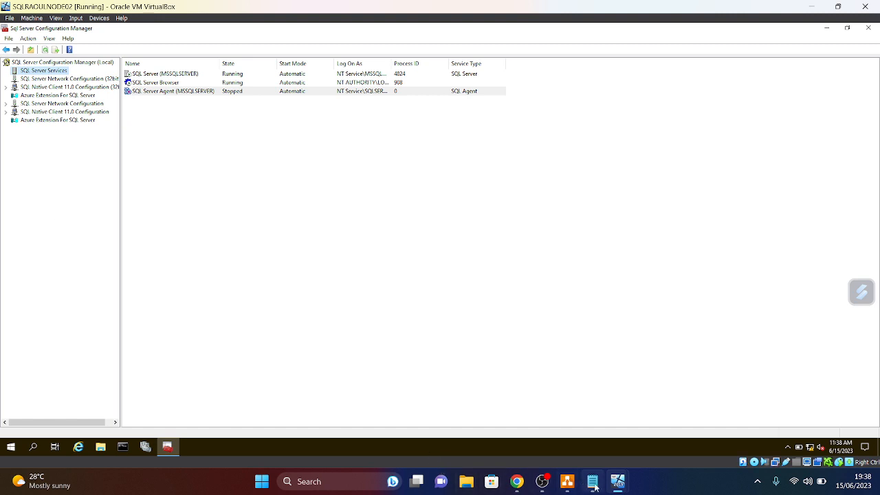
- Bring the Notepad setup plan to the front
mouse_move(595, 488)
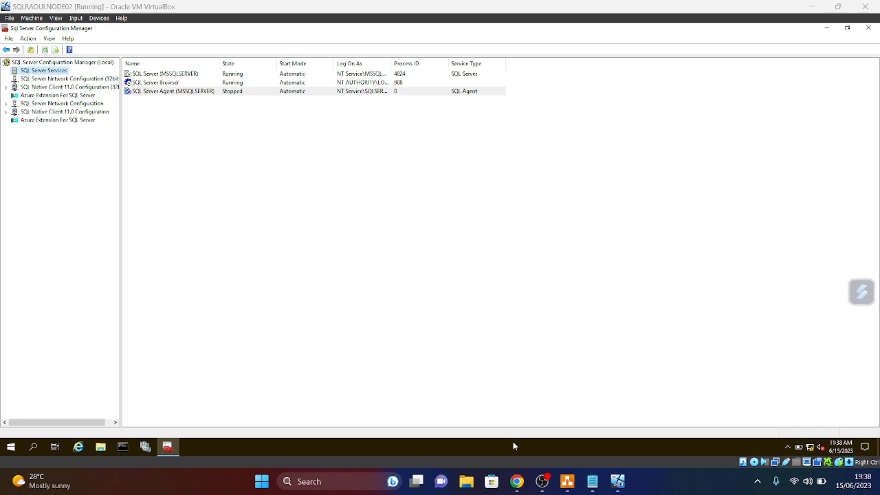
left_click(592, 481)
mouse_move(618, 481)
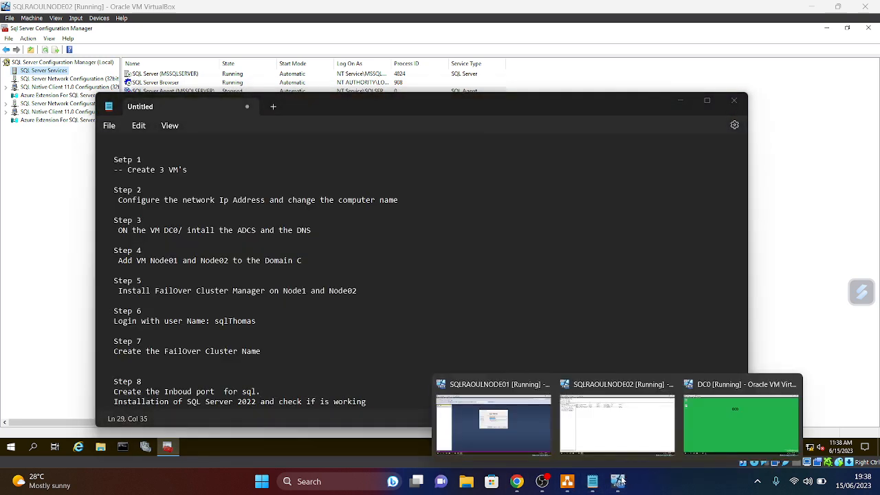
left_click(514, 442)
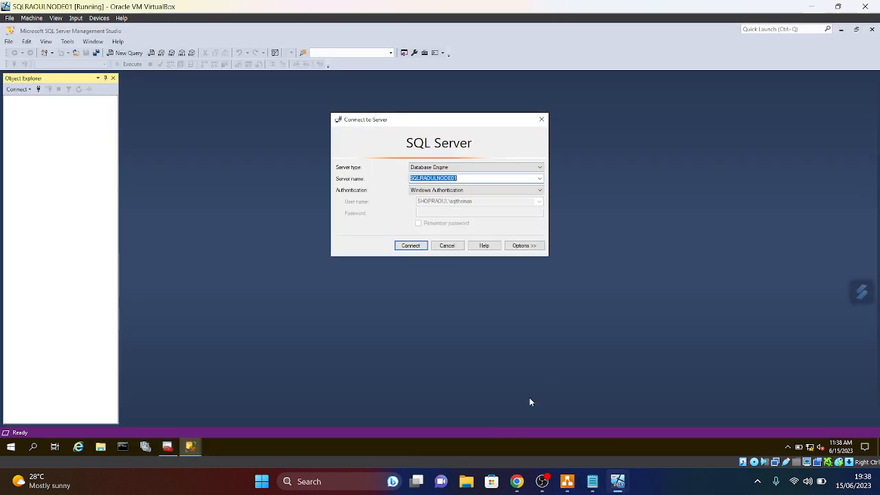
left_click(409, 247)
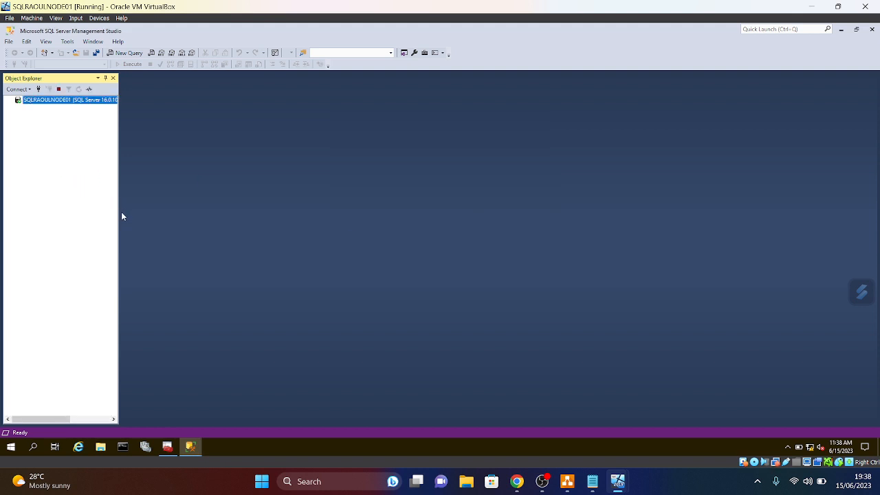
left_click_drag(122, 216, 158, 222)
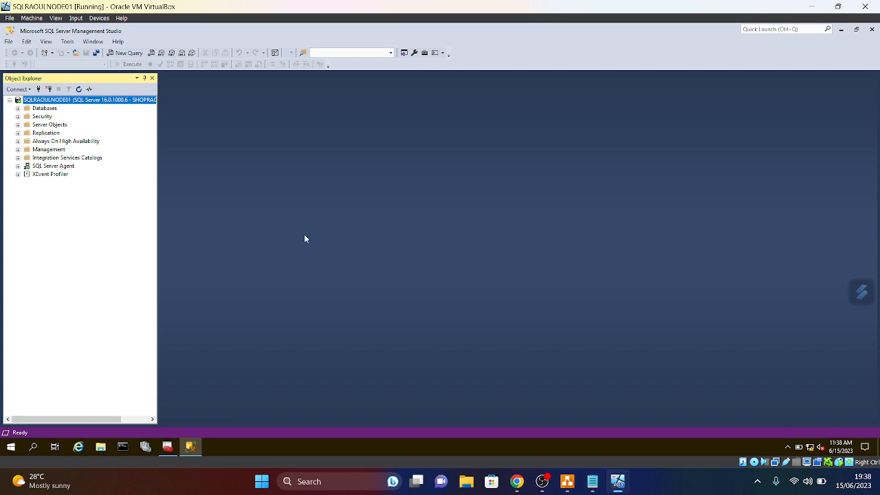
left_click_drag(160, 260, 256, 259)
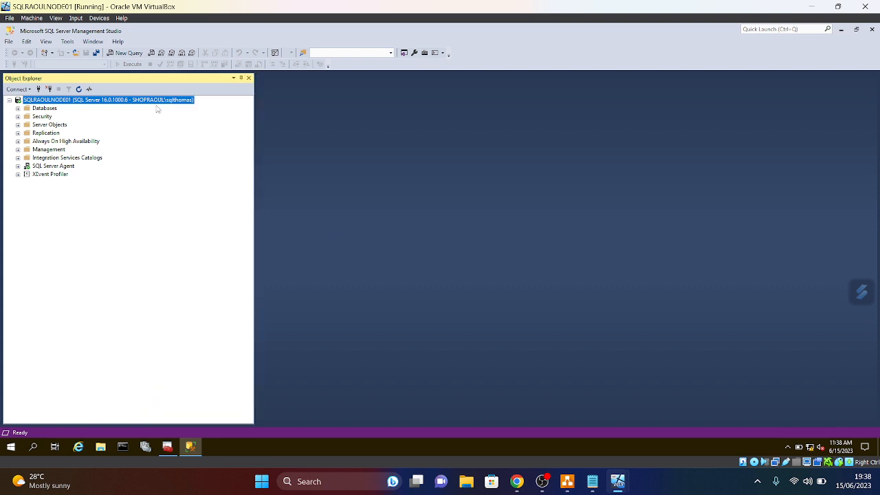
right_click(68, 101)
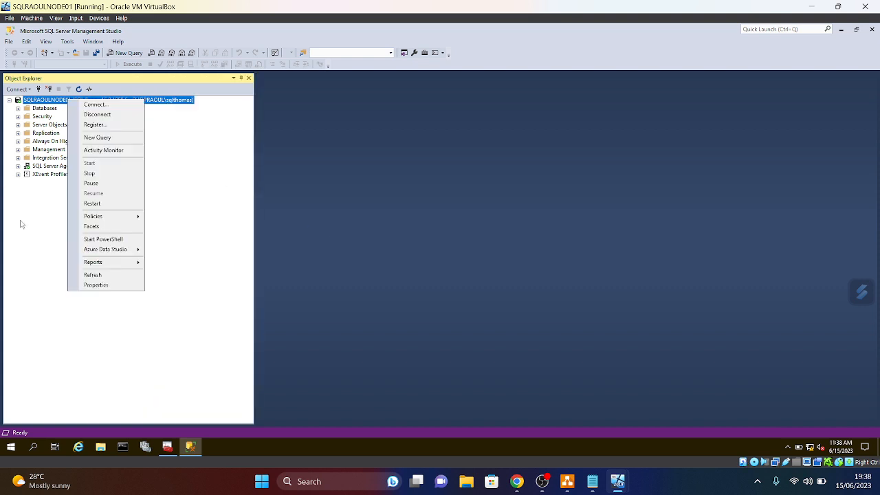
left_click(96, 285)
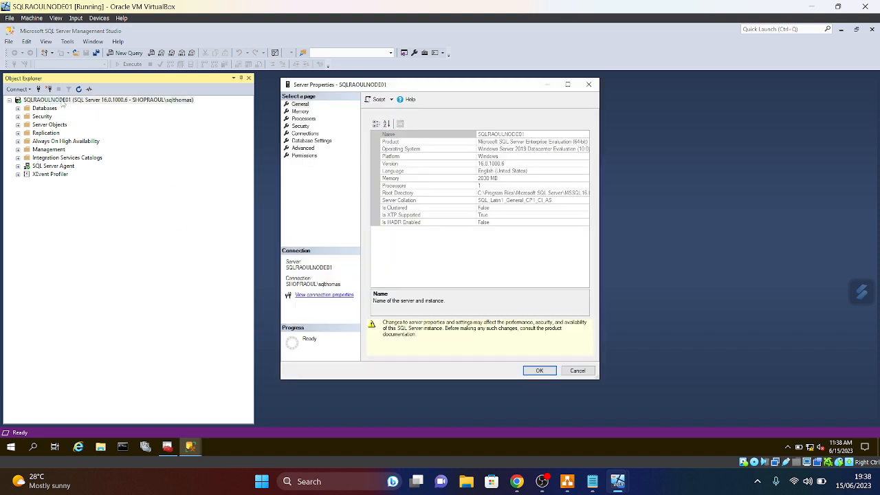
left_click(307, 135)
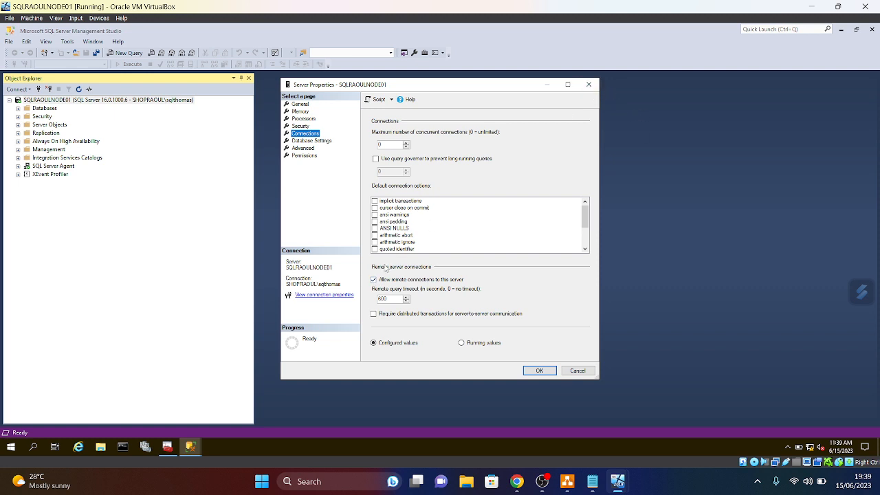
left_click(588, 84)
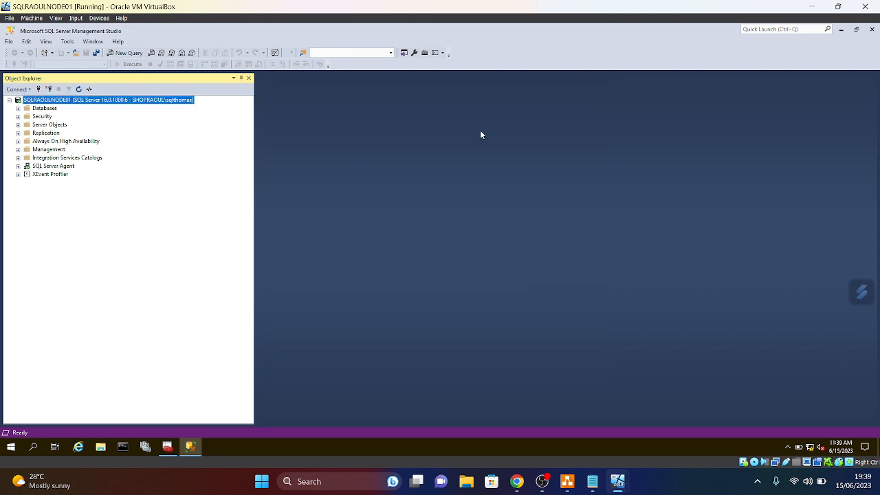
- In the domain login's Securables page, grant Connect SQL and save with OK
left_click(18, 117)
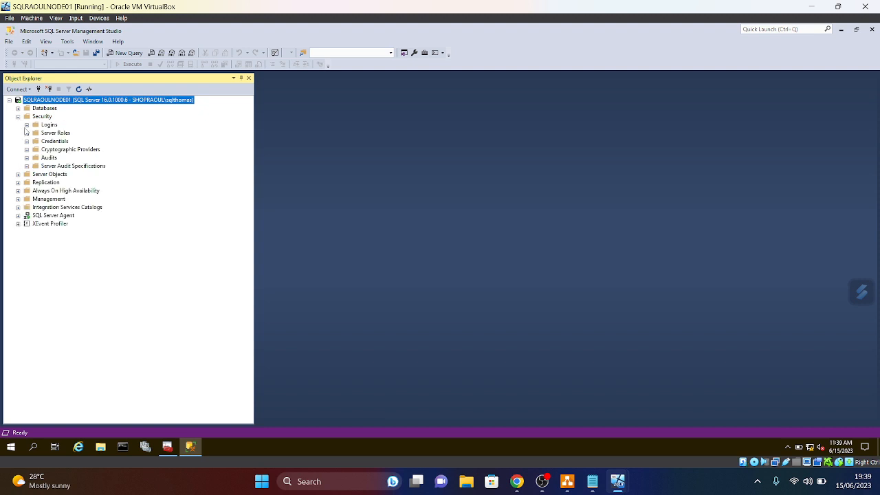
left_click(26, 125)
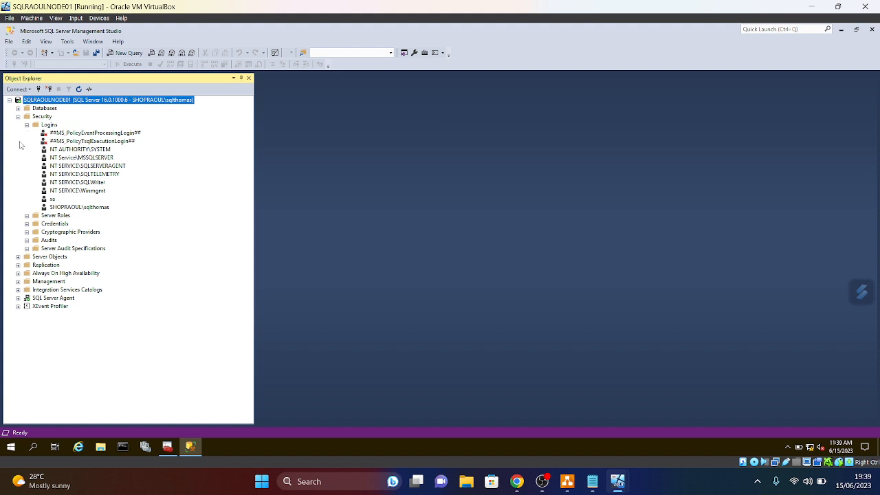
right_click(83, 208)
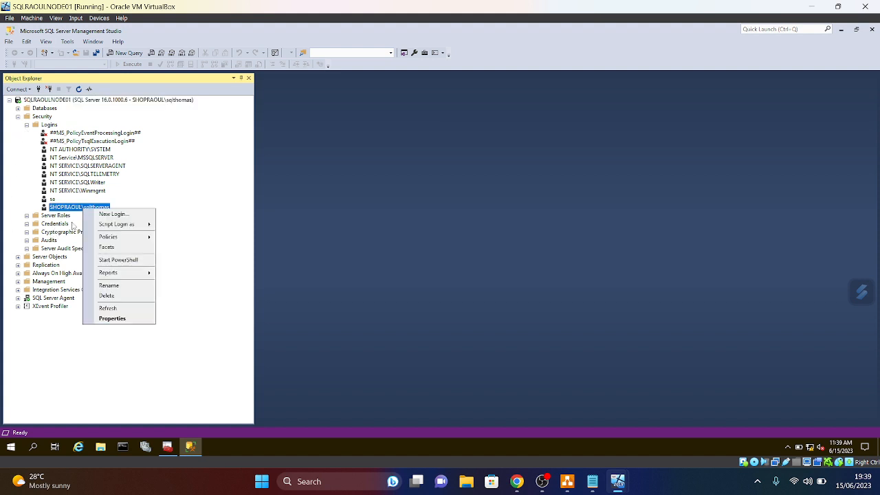
left_click(112, 319)
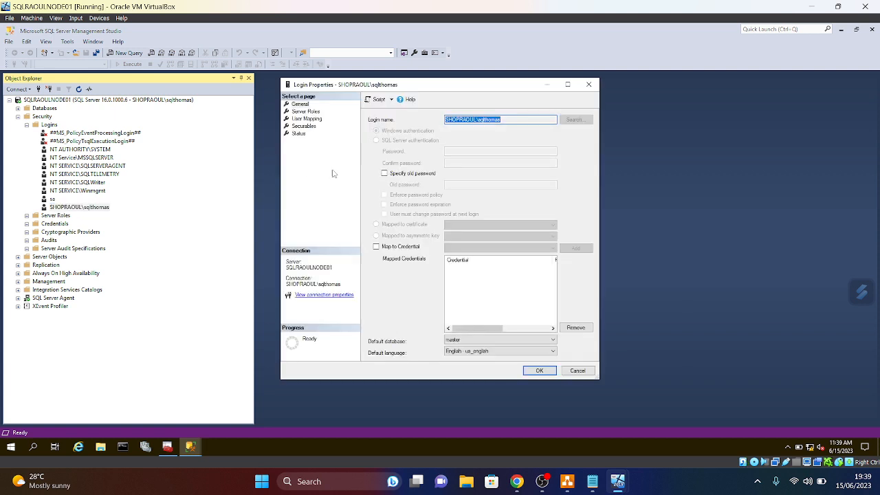
left_click(302, 126)
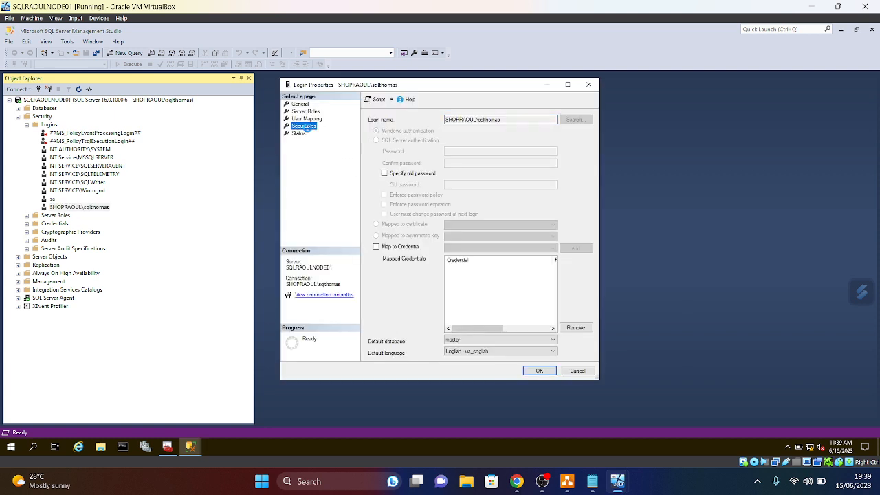
scroll(511, 314, "down", 5)
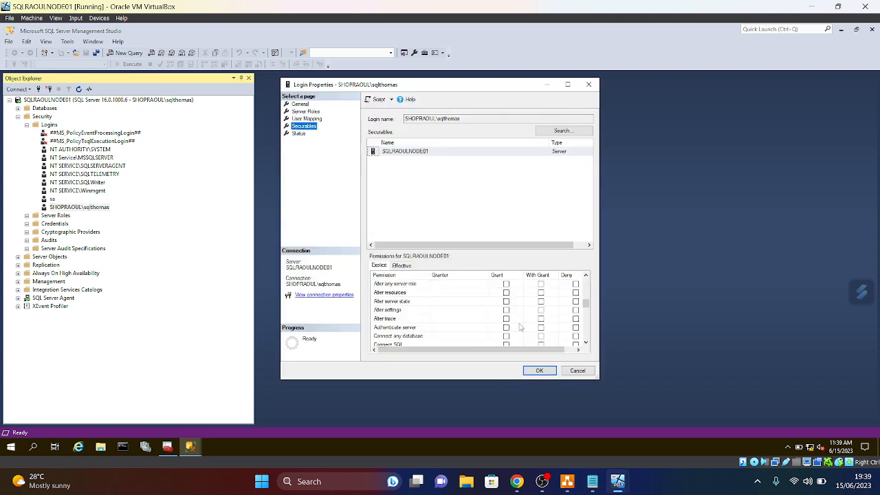
scroll(511, 333, "up", 1)
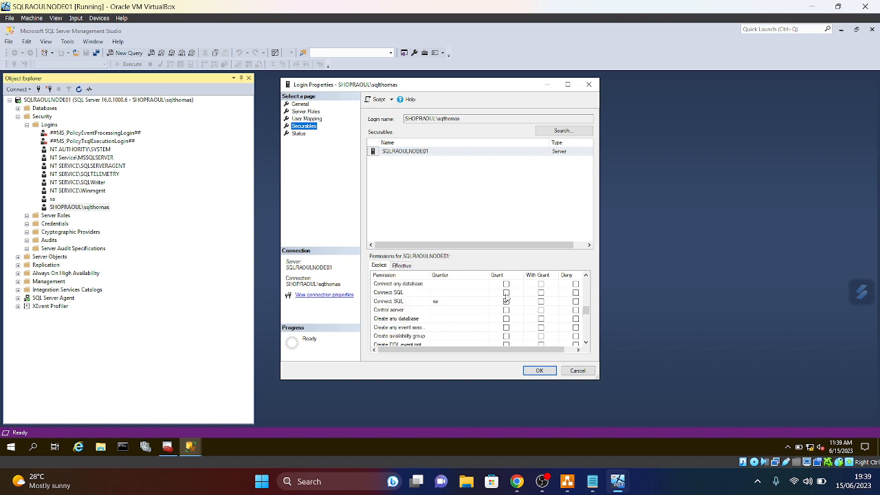
left_click(506, 292)
left_click(540, 371)
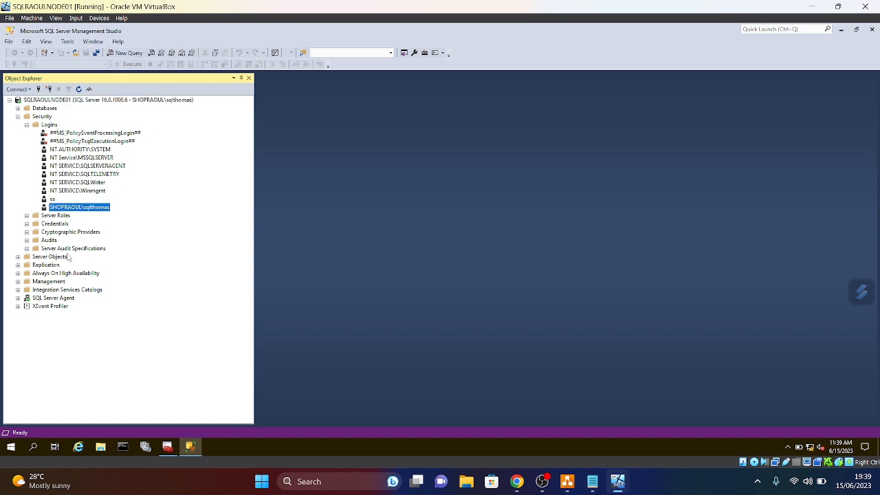
- Refresh the SQLRAOULNODE01 server tree and collapse it
right_click(70, 100)
left_click(90, 277)
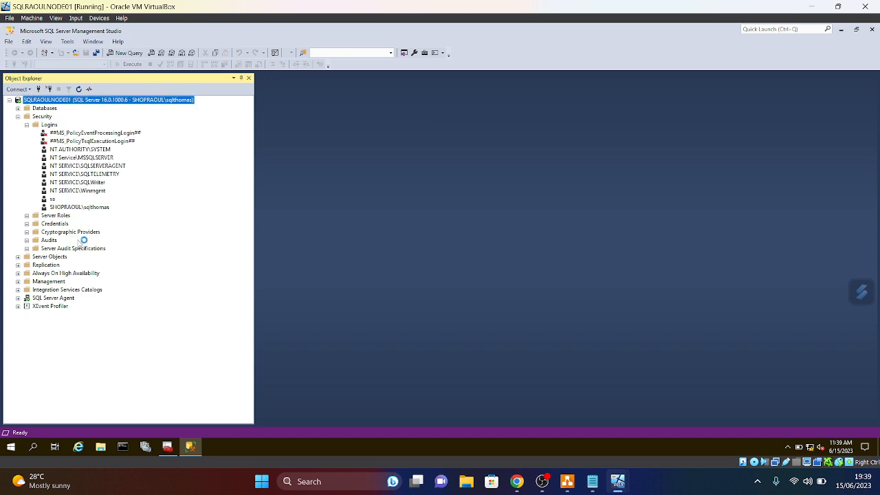
left_click(10, 100)
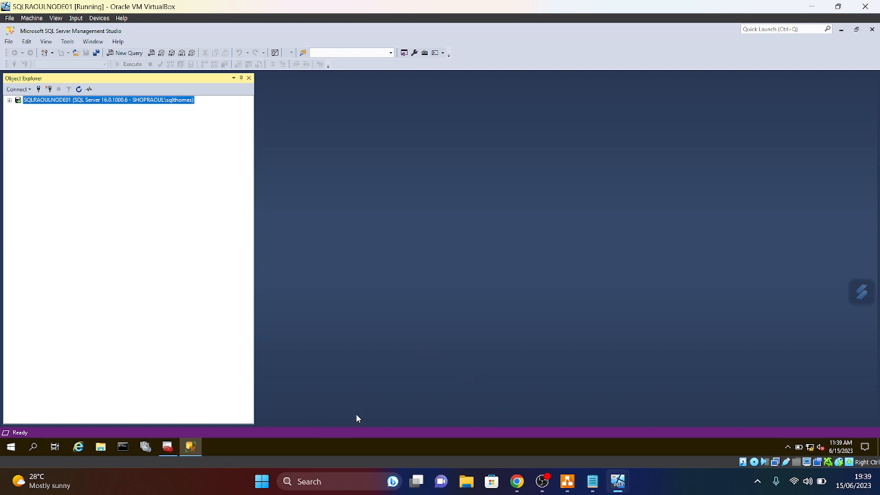
- Expand Always On High Availability, dismiss the not-enabled error, and refresh the node
left_click(9, 102)
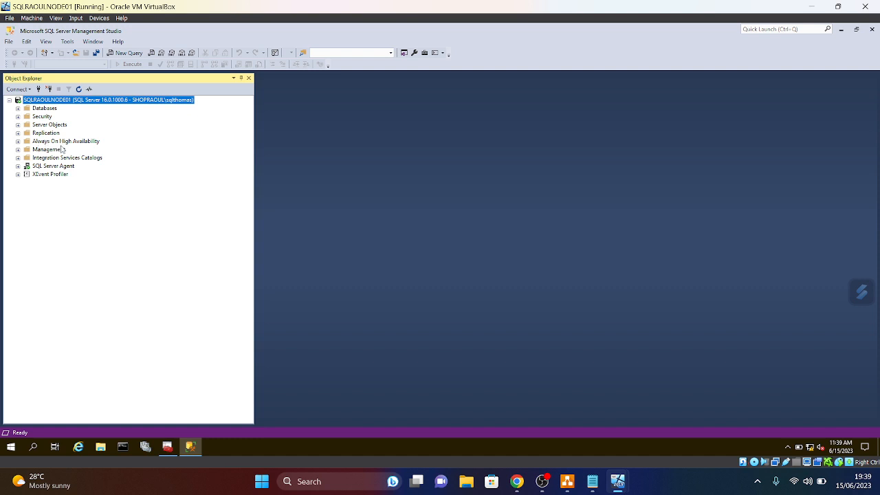
left_click(17, 141)
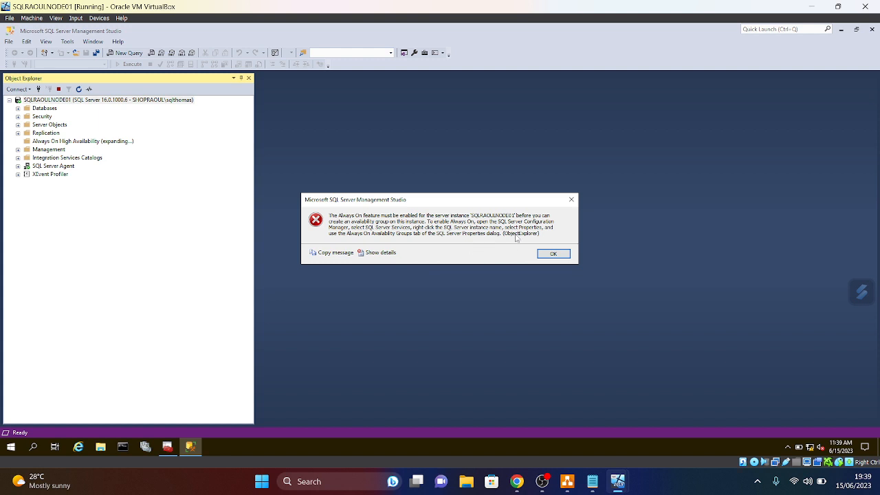
left_click(571, 200)
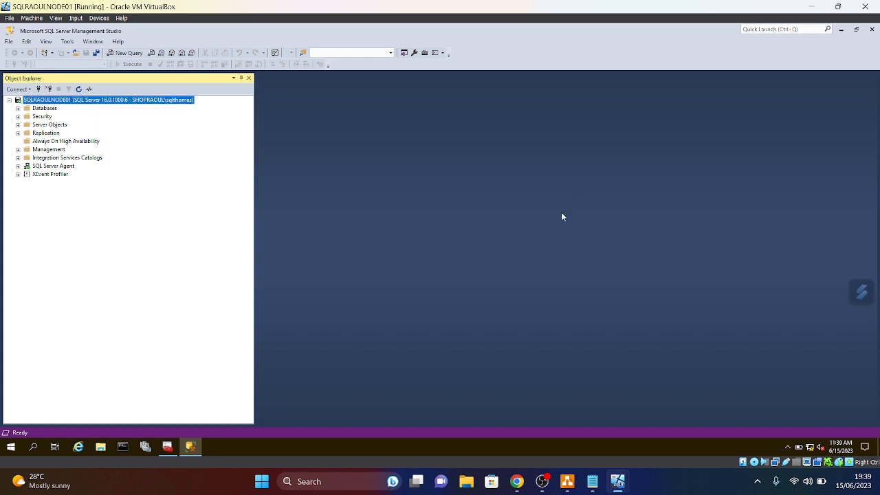
right_click(31, 143)
left_click(52, 190)
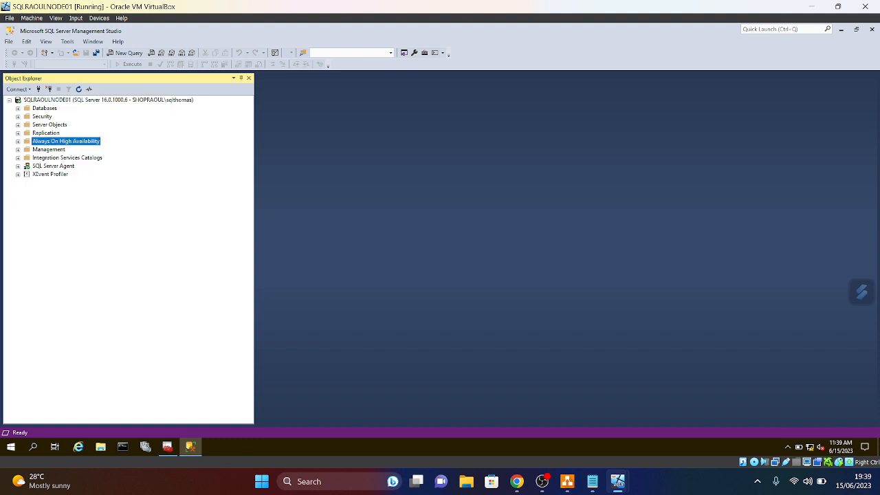
mouse_move(611, 489)
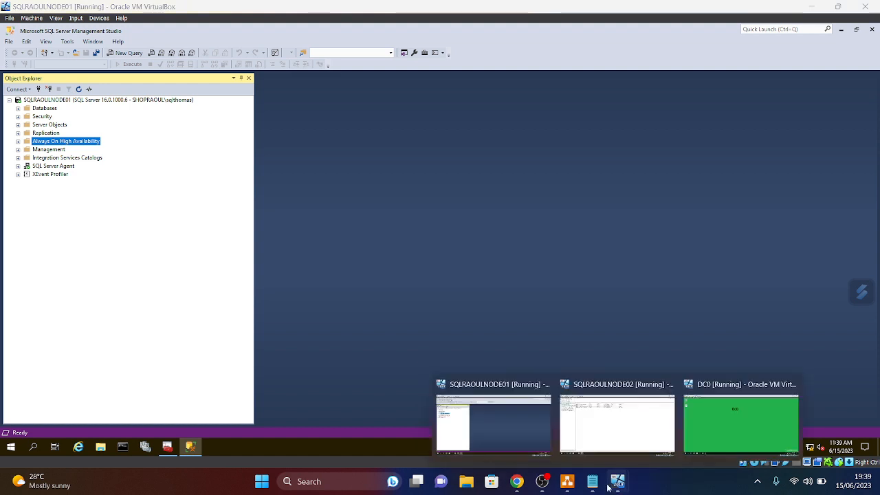
- On NODE02, start SQL Server Agent and search Start for 'SQL', then return to NODE01
left_click(607, 437)
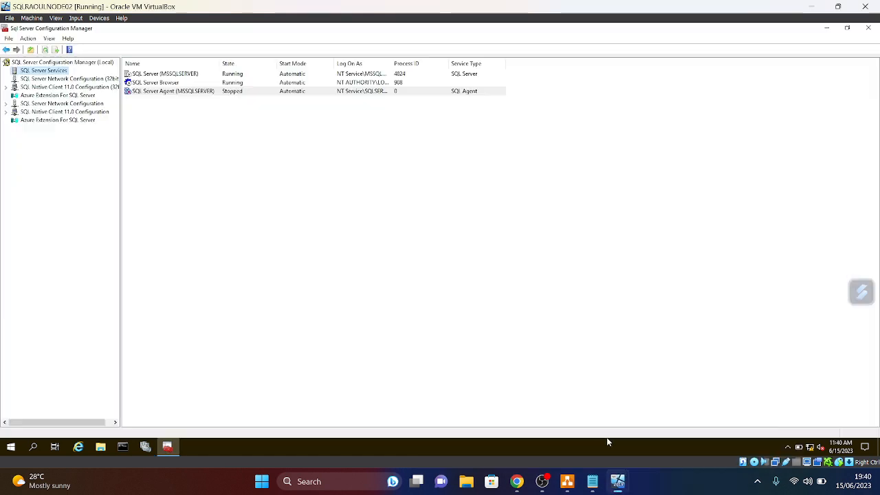
left_click(46, 50)
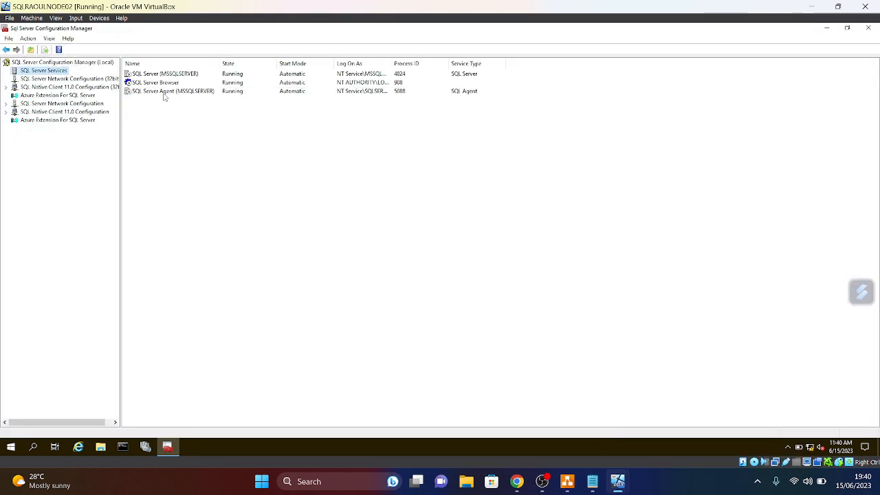
left_click(8, 447)
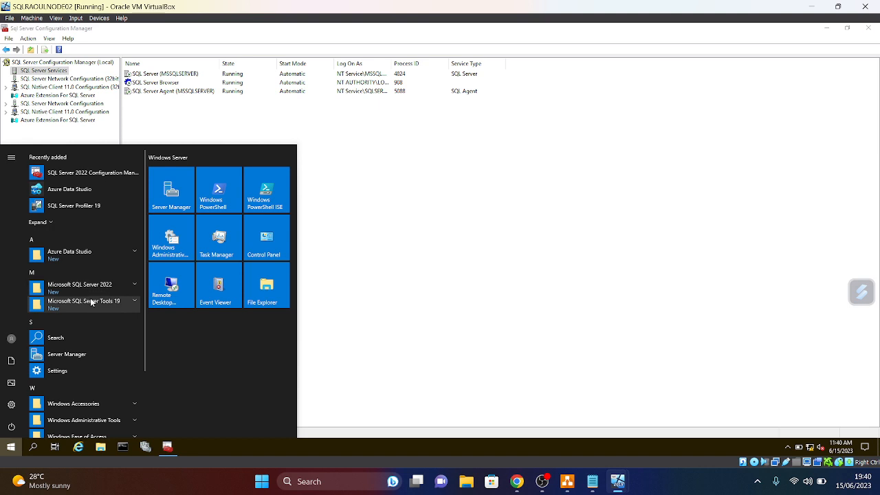
type("SQL")
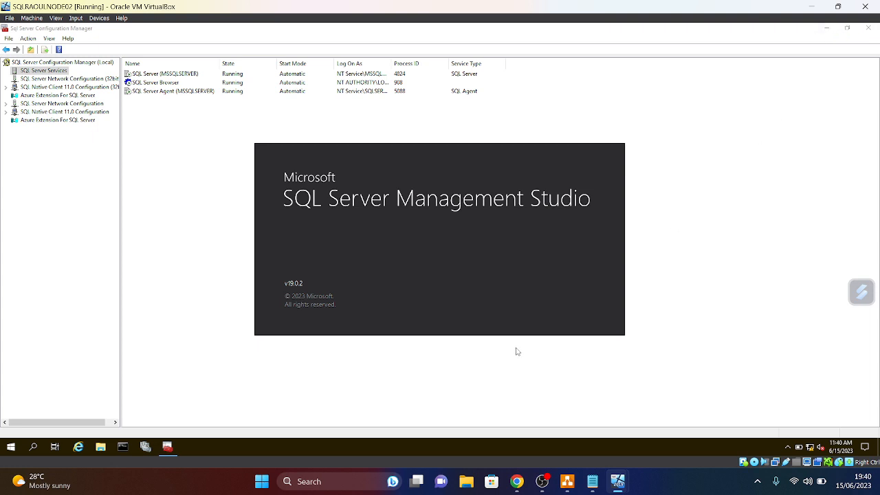
mouse_move(623, 487)
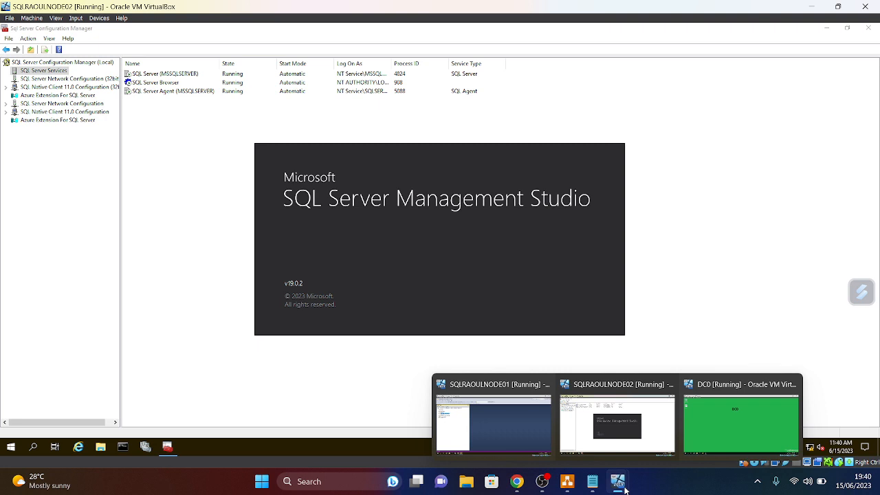
left_click(532, 431)
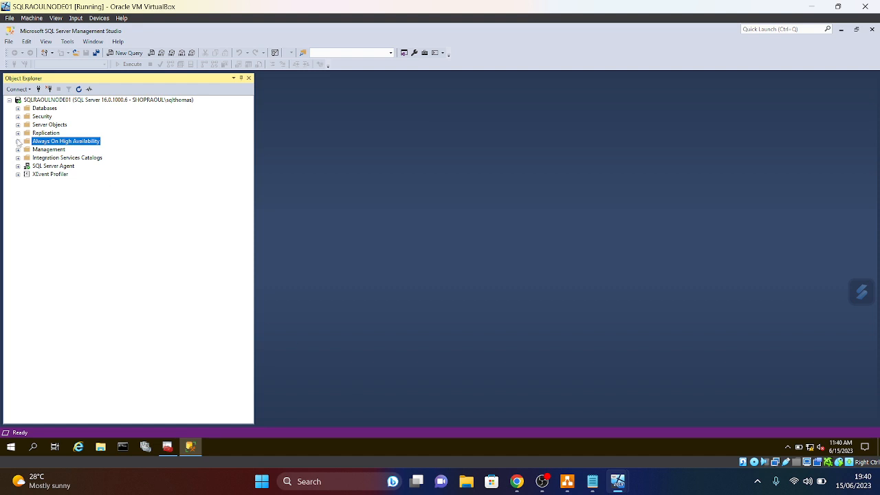
- Re-expand Always On High Availability on NODE01, dismiss the not-enabled error, and refresh the node
left_click(18, 141)
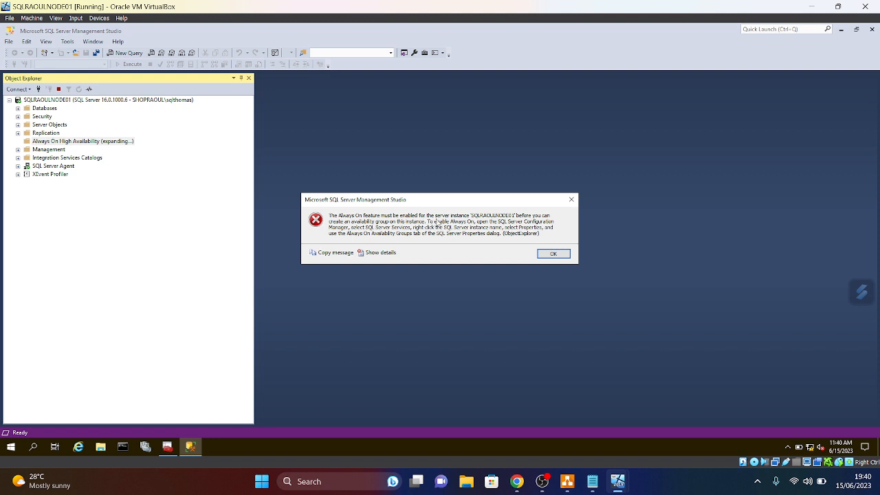
left_click(571, 201)
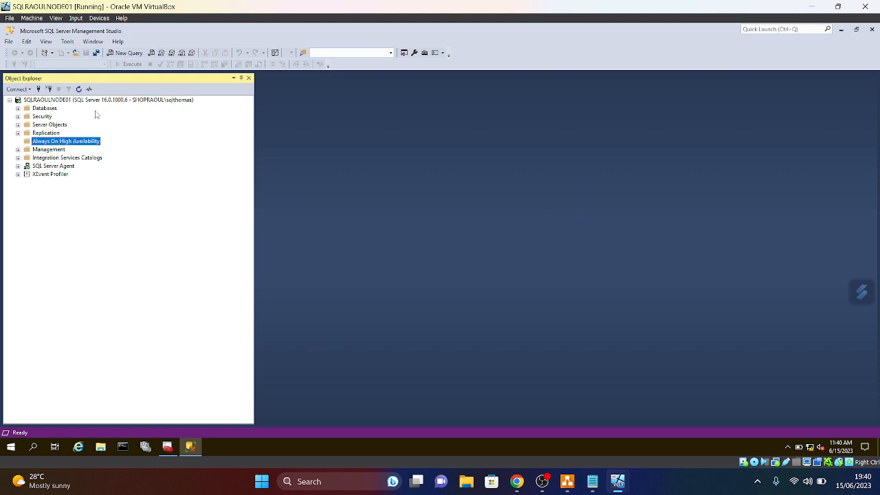
right_click(45, 141)
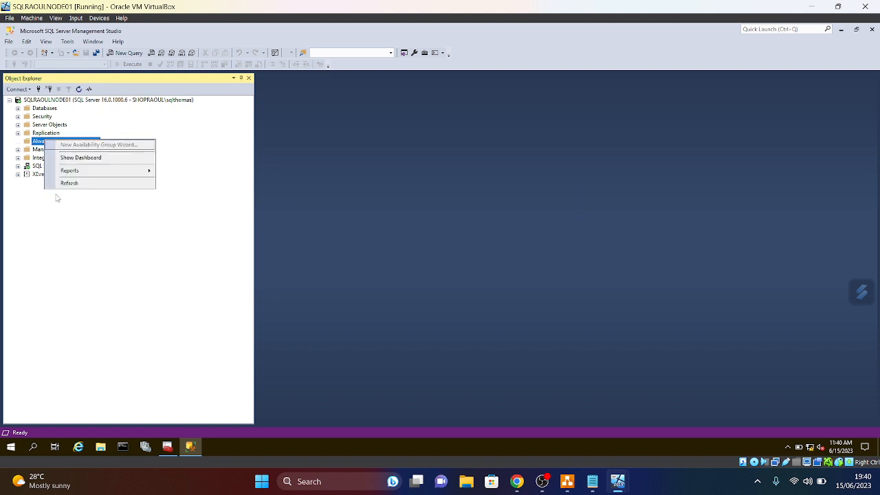
left_click(68, 183)
- Enable Always On Availability Groups in NODE01's SQL Server (MSSQLSERVER) service properties
left_click(167, 447)
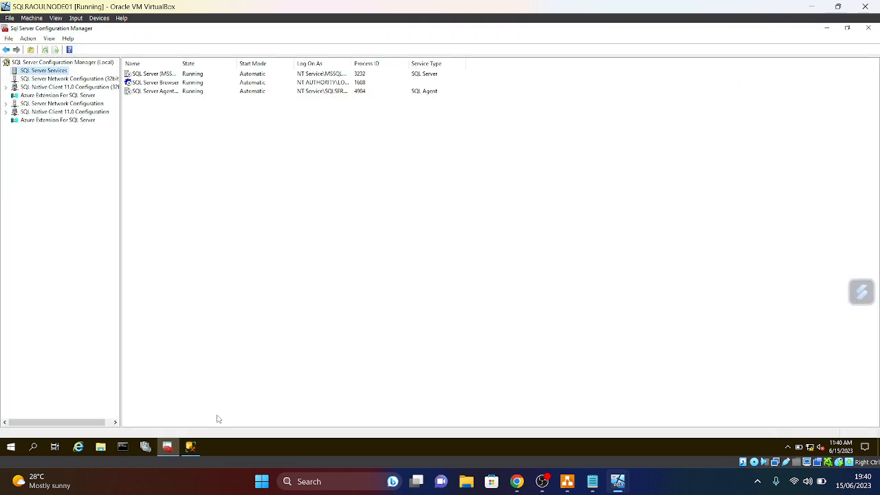
left_click(152, 75)
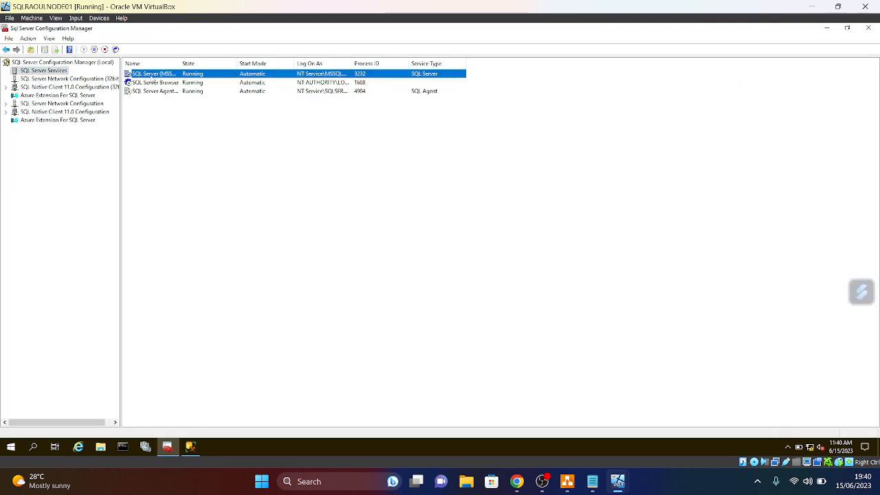
right_click(150, 75)
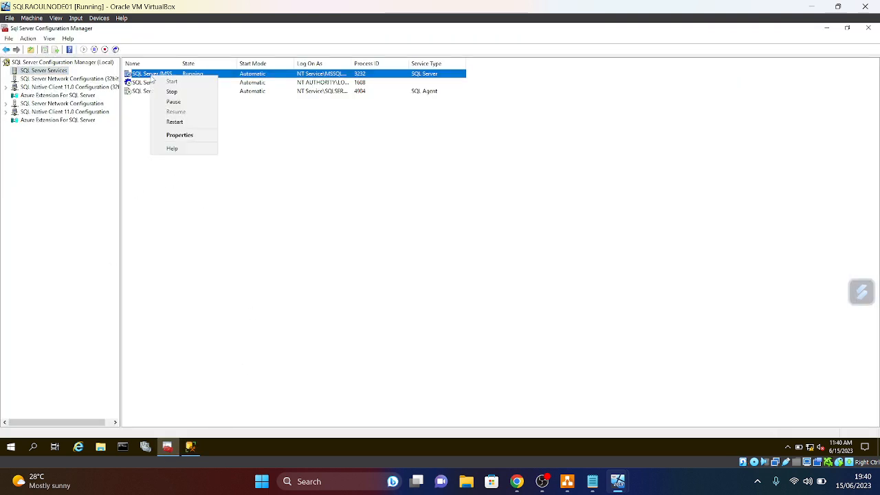
left_click(183, 136)
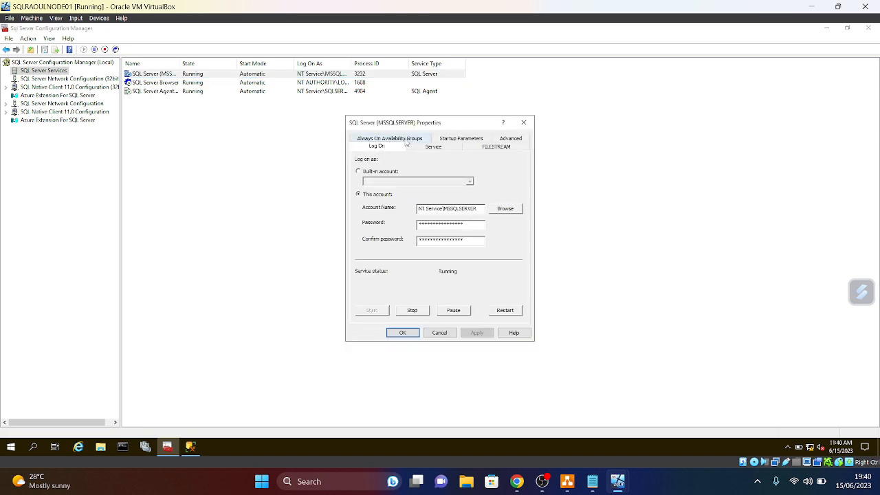
left_click(406, 140)
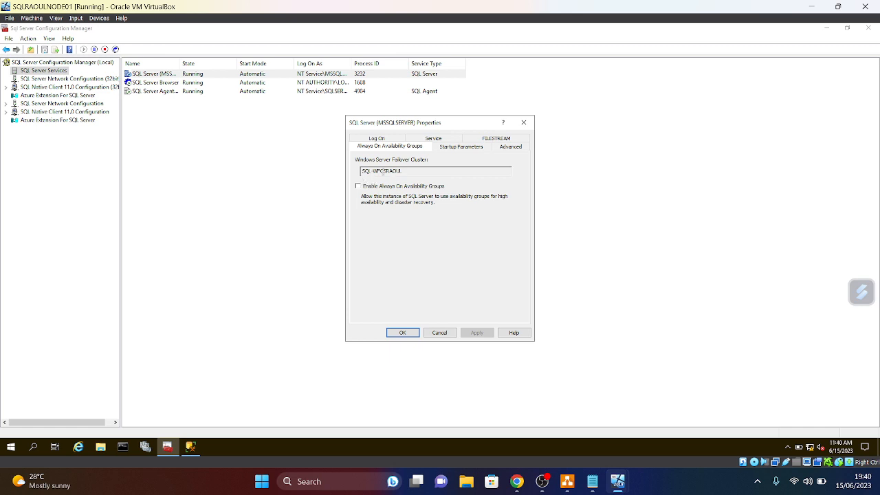
left_click(359, 188)
left_click(476, 333)
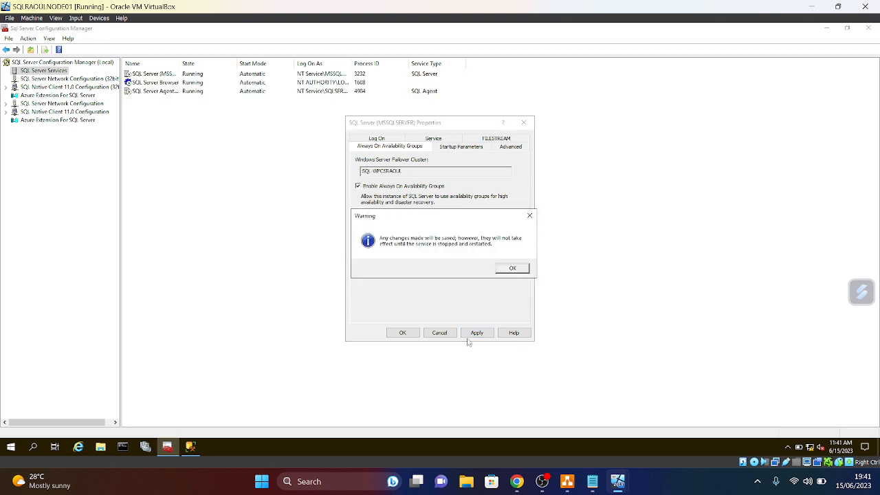
left_click(513, 269)
left_click(403, 333)
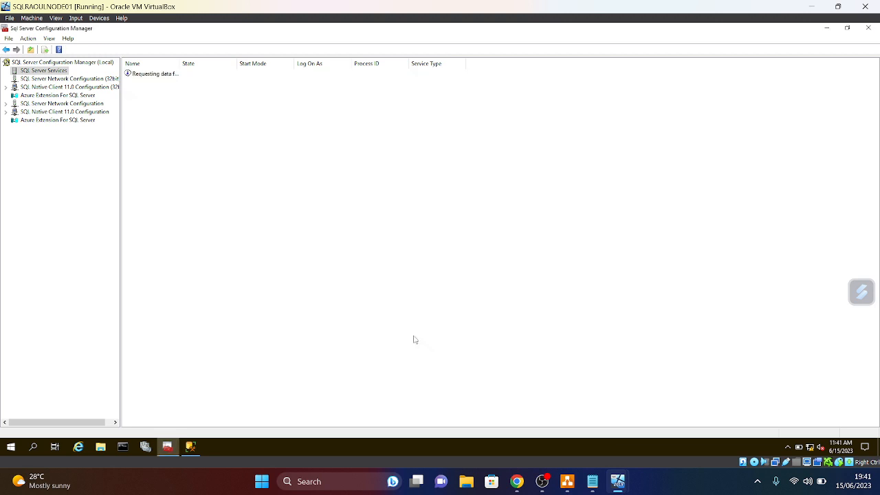
- Restart NODE01's SQL Server service and switch to the NODE02 virtual machine
right_click(152, 76)
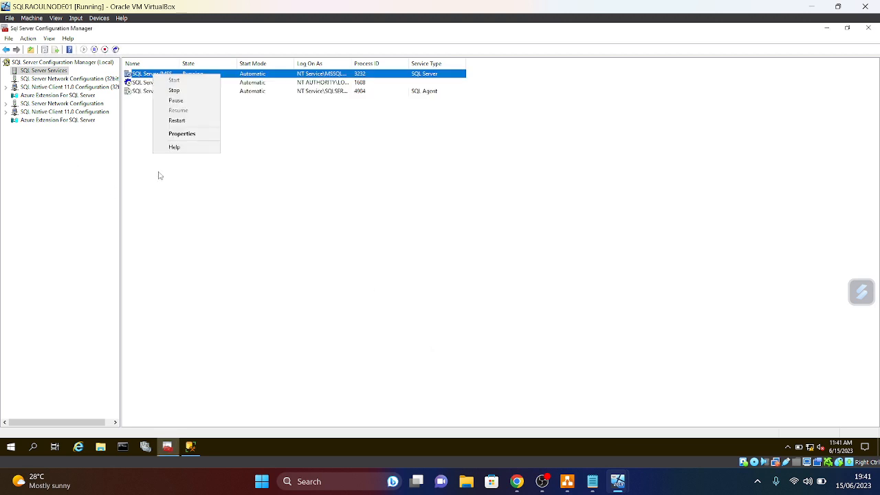
left_click(172, 121)
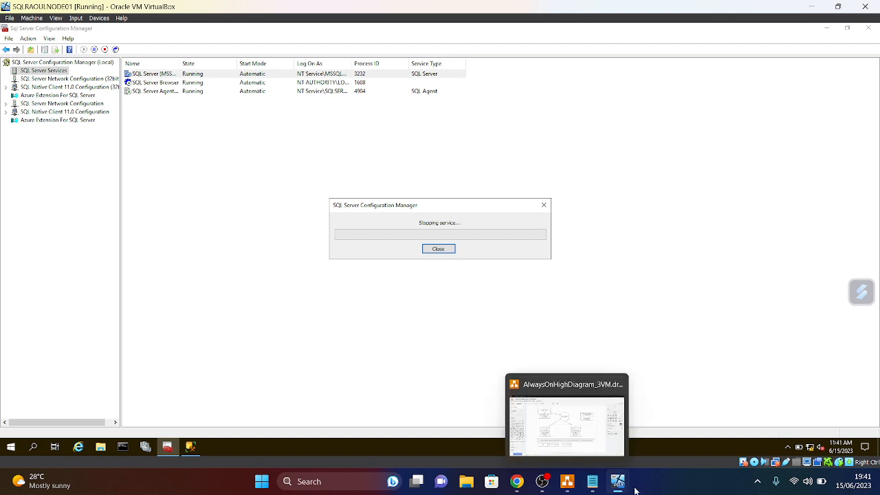
mouse_move(618, 481)
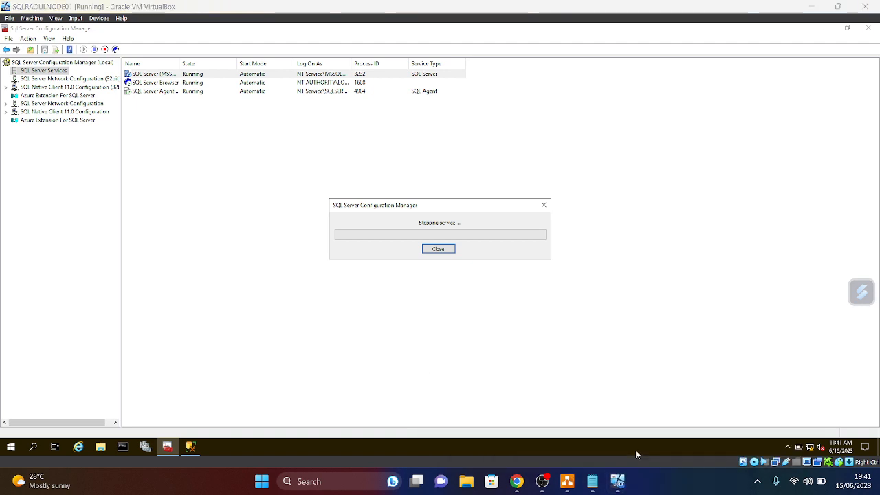
left_click(632, 431)
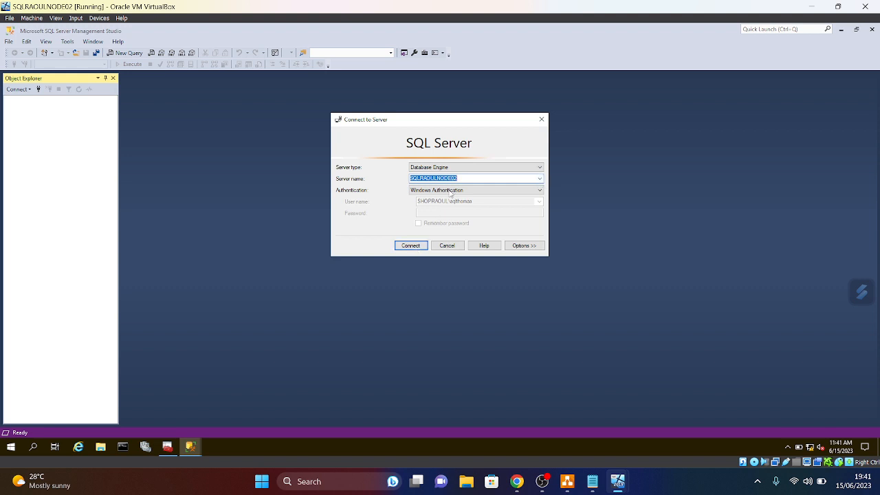
- Connect to SQLRAOULNODE02, widen Object Explorer, and review the server's Connections properties
left_click(412, 247)
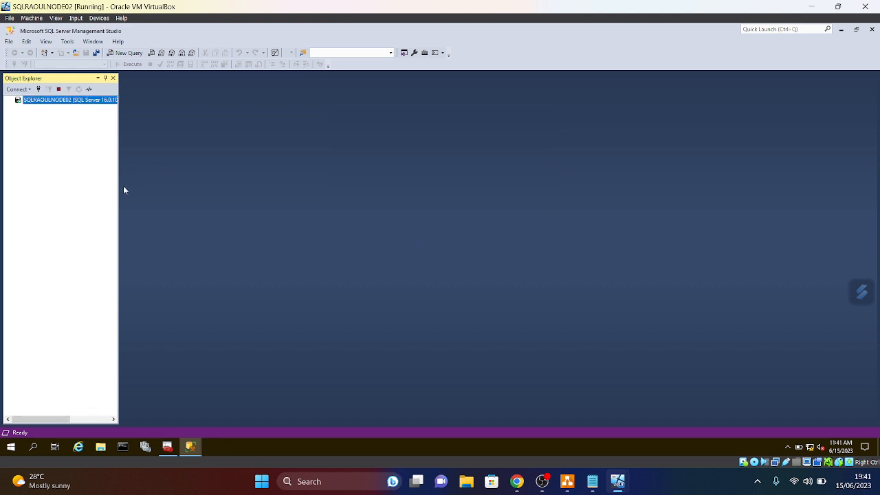
left_click_drag(120, 189, 155, 193)
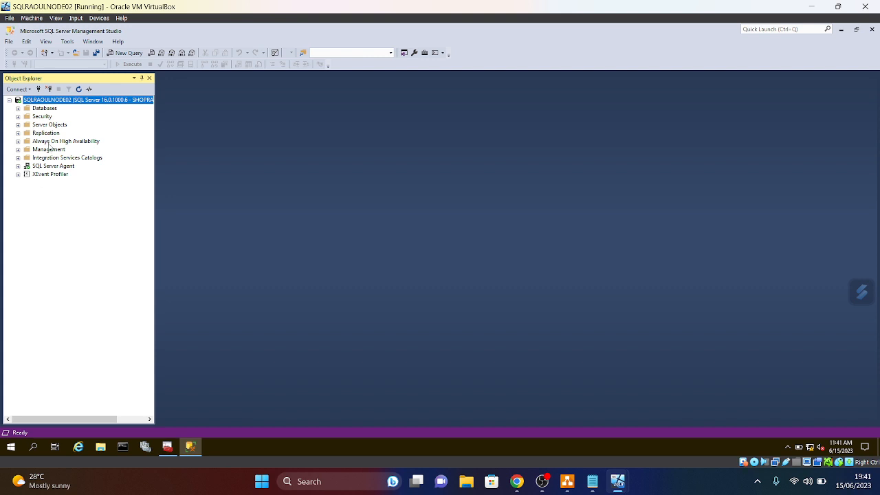
right_click(49, 103)
left_click(77, 286)
left_click(308, 133)
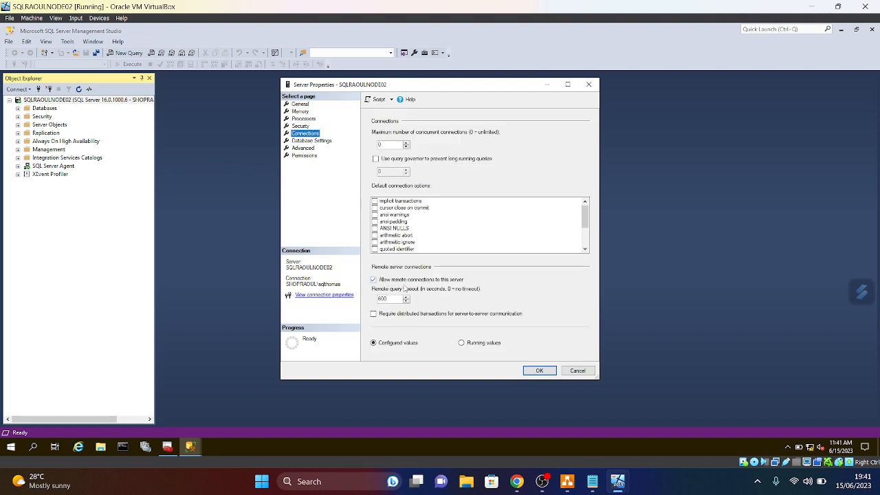
left_click(588, 84)
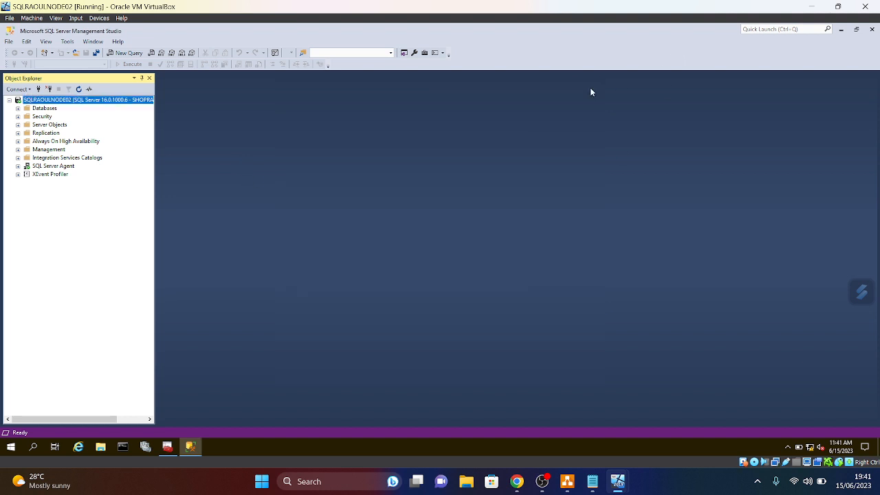
- Browse the system databases, then expand Security to show Logins and Server Roles
left_click(17, 108)
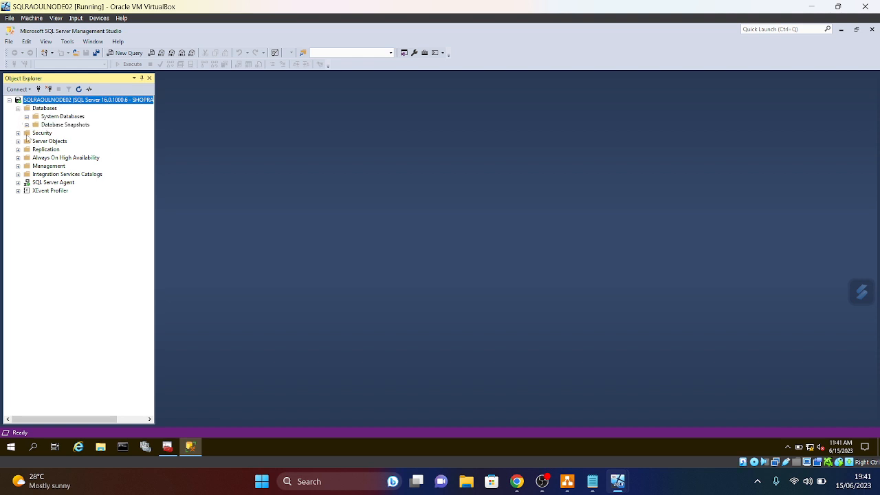
left_click(17, 109)
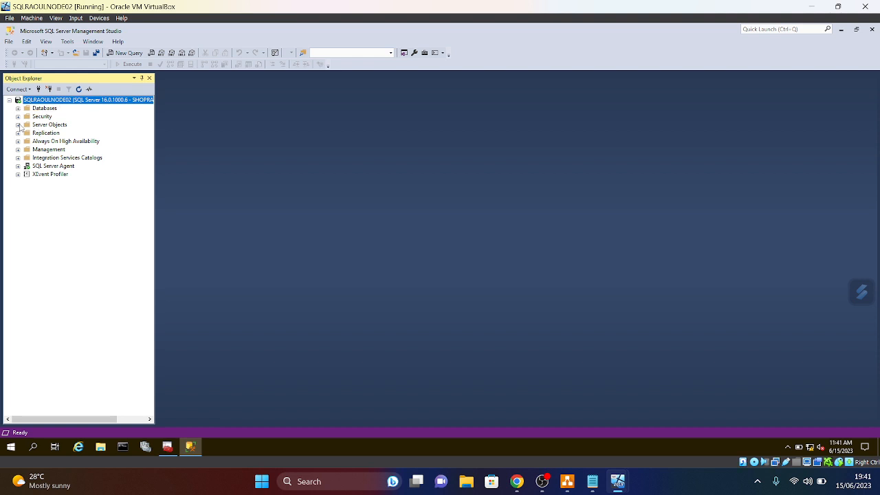
left_click(18, 109)
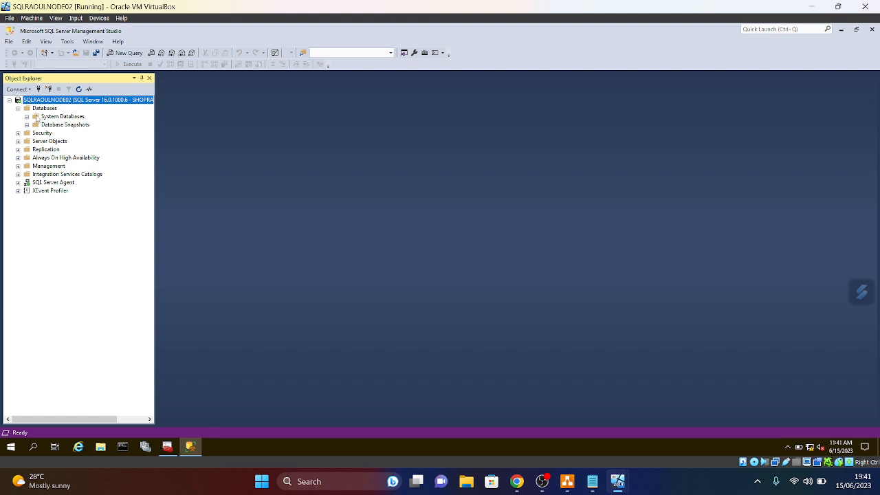
left_click(26, 117)
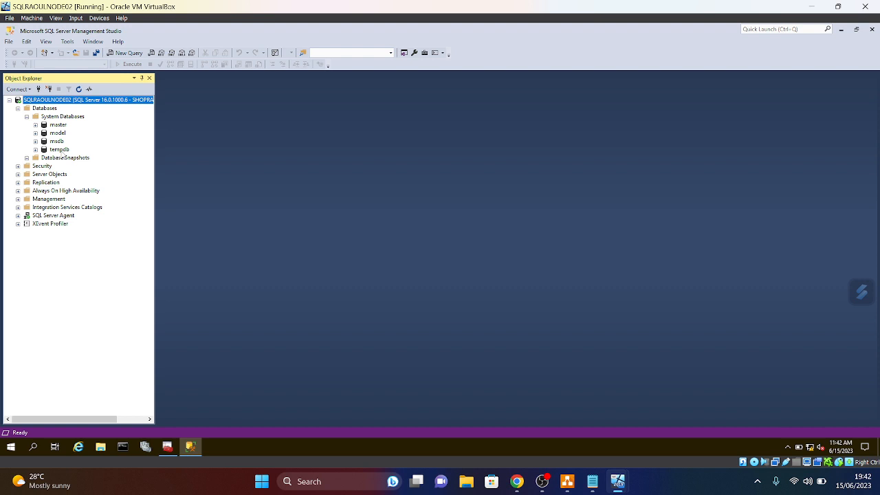
left_click(18, 108)
left_click(18, 117)
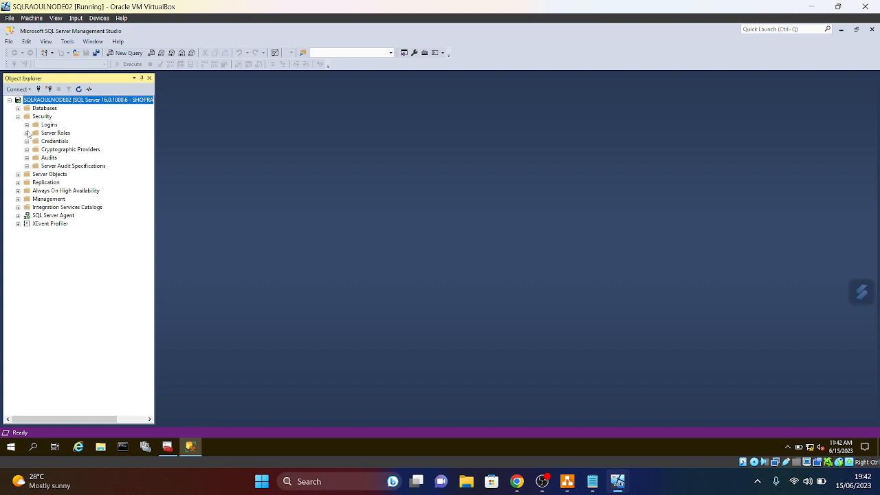
left_click(26, 125)
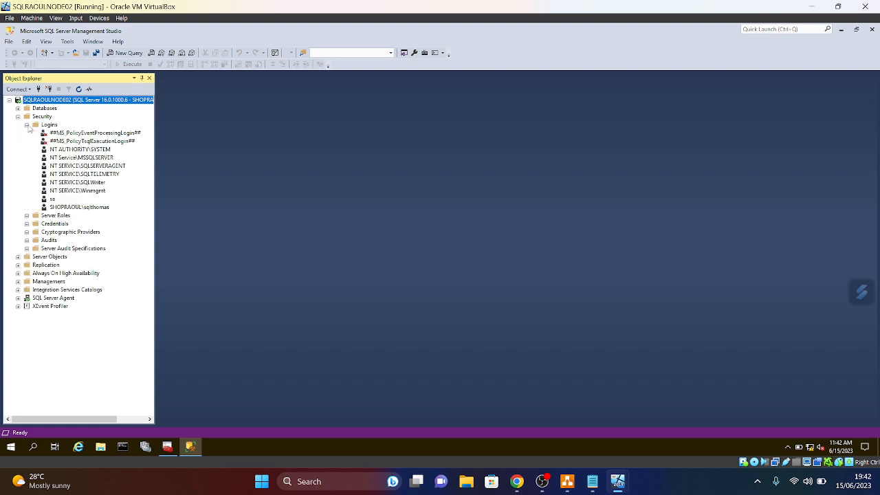
- Grant Connect SQL to the domain account's login on SQLRAOULNODE02, then refresh the Logins list
right_click(73, 208)
left_click(107, 318)
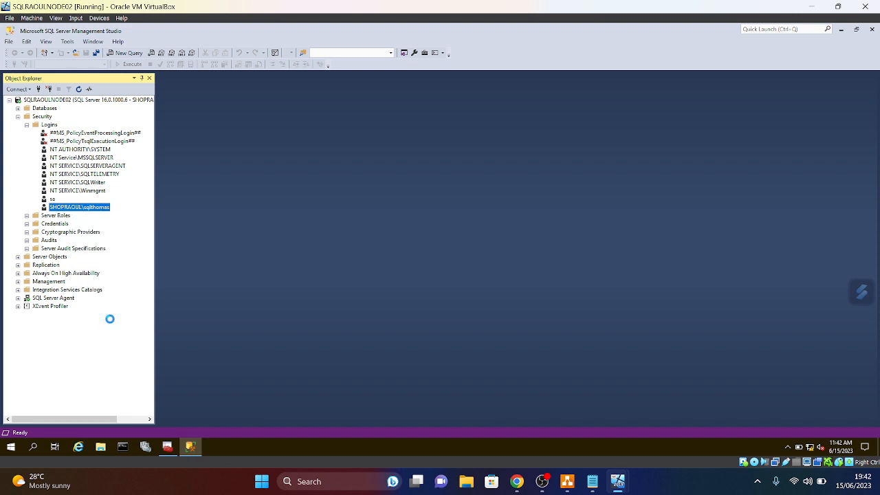
left_click(304, 126)
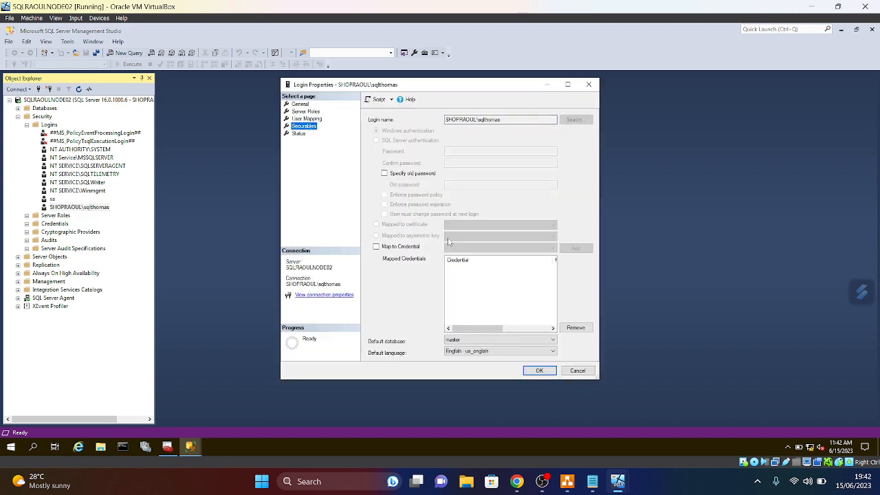
scroll(485, 322, "down", 5)
scroll(488, 329, "up", 5)
left_click(507, 319)
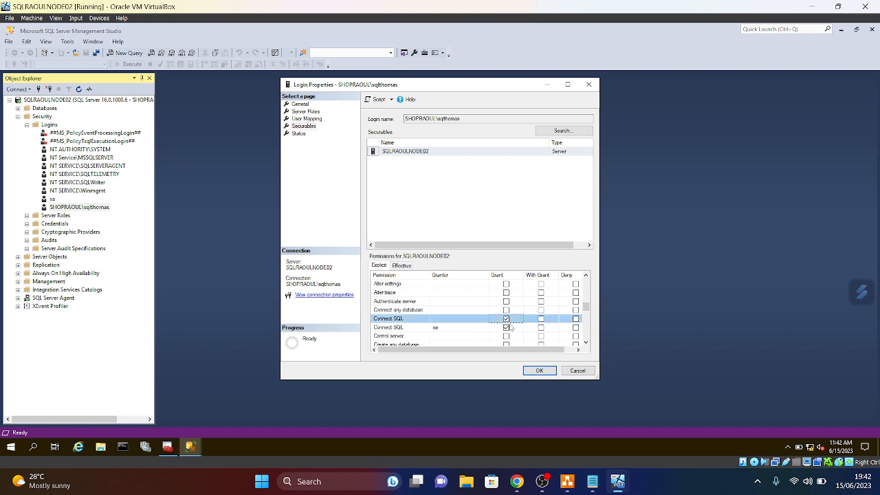
left_click(540, 371)
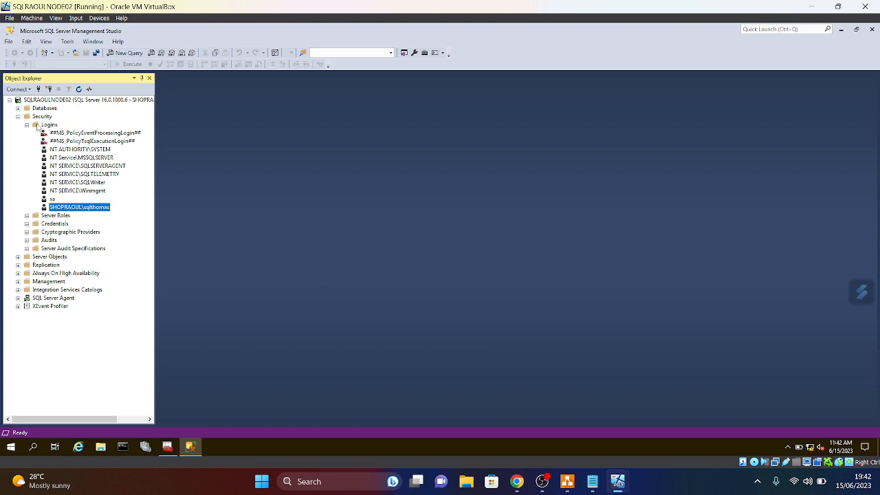
right_click(38, 128)
left_click(48, 177)
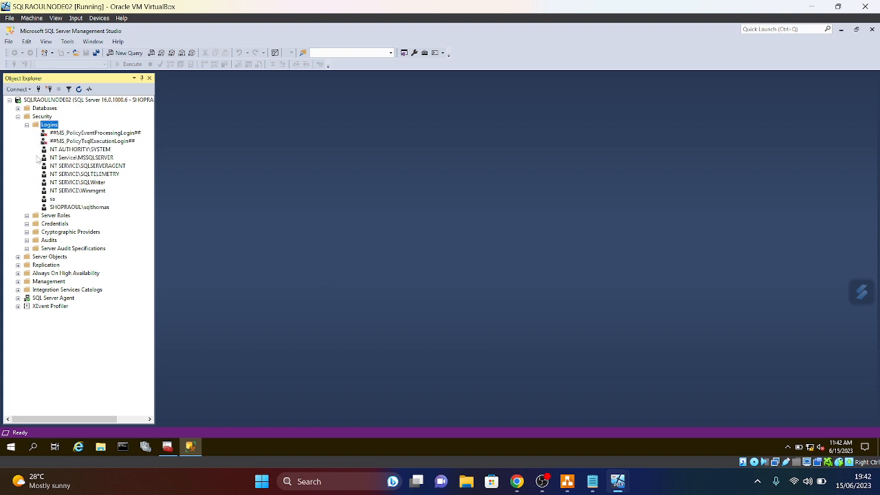
left_click(18, 117)
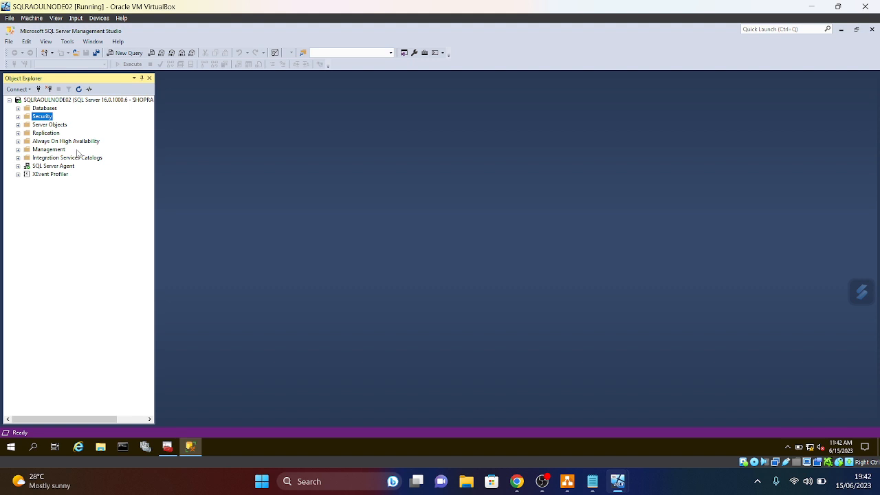
- Check Always On High Availability in Management Studio, dismiss its error, and refresh the folder
left_click(18, 142)
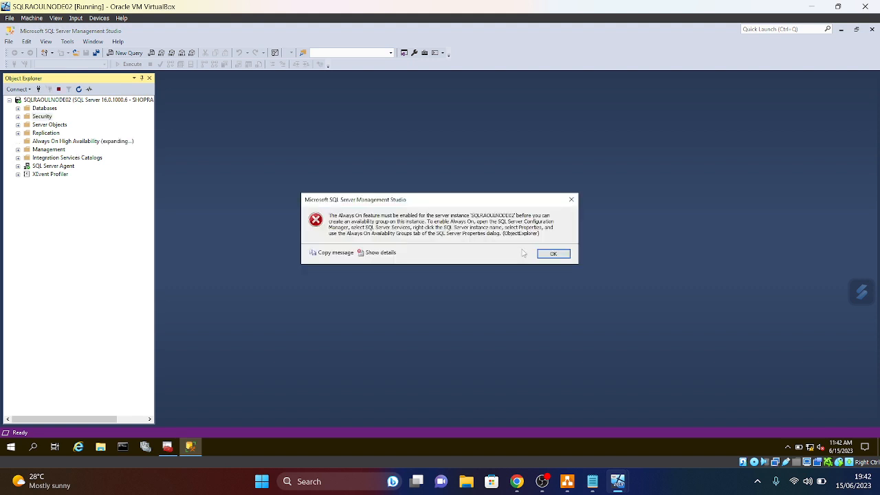
left_click(571, 201)
right_click(54, 141)
left_click(57, 184)
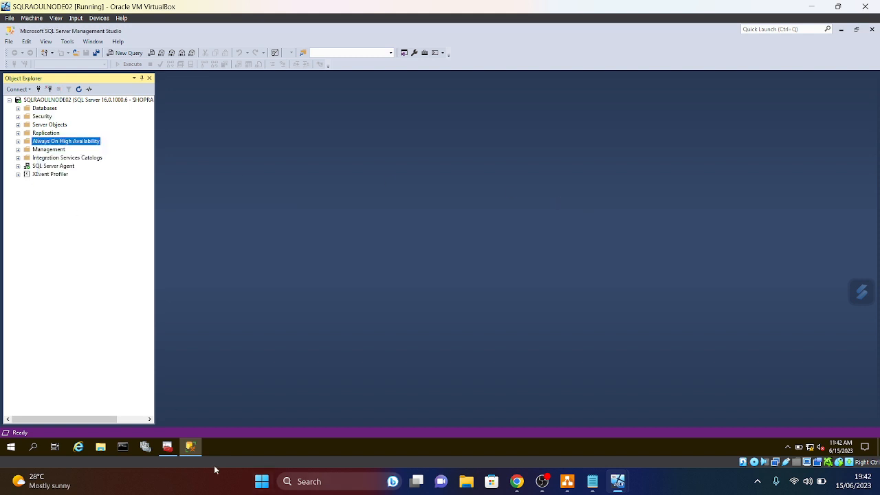
- Enable Always On Availability Groups in NODE02's SQL Server (MSSQLSERVER) service properties
left_click(168, 447)
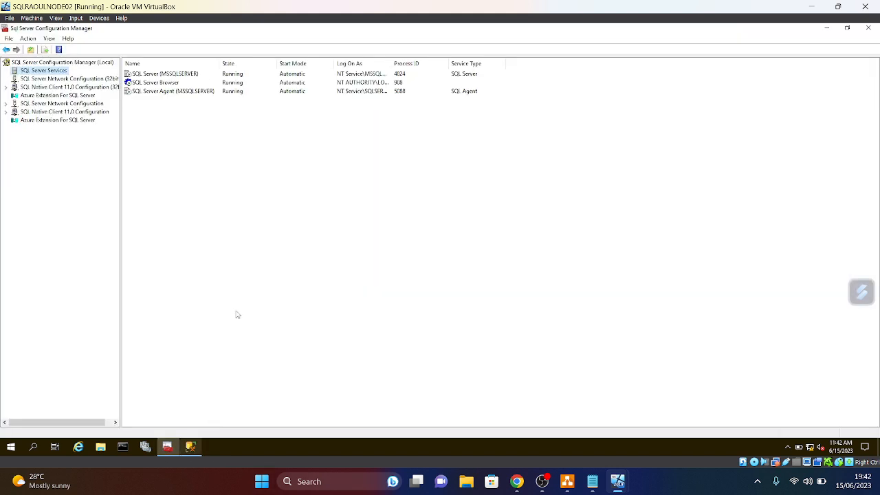
right_click(159, 74)
left_click(184, 134)
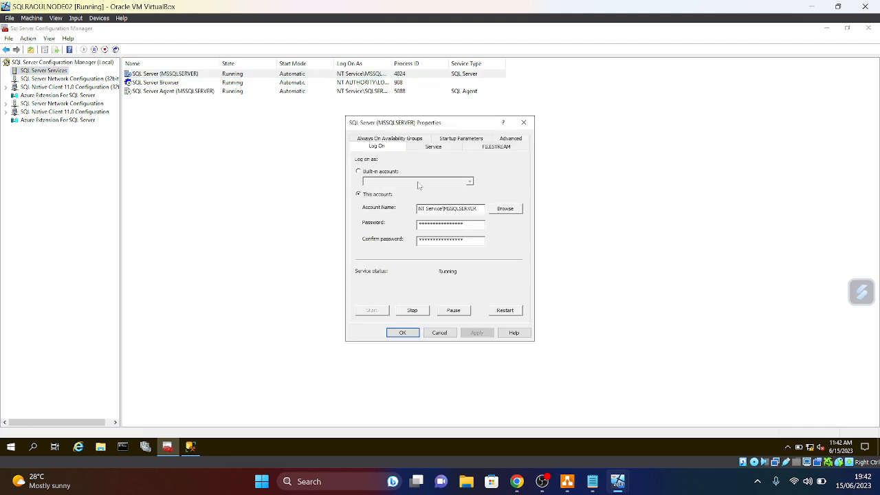
left_click(389, 140)
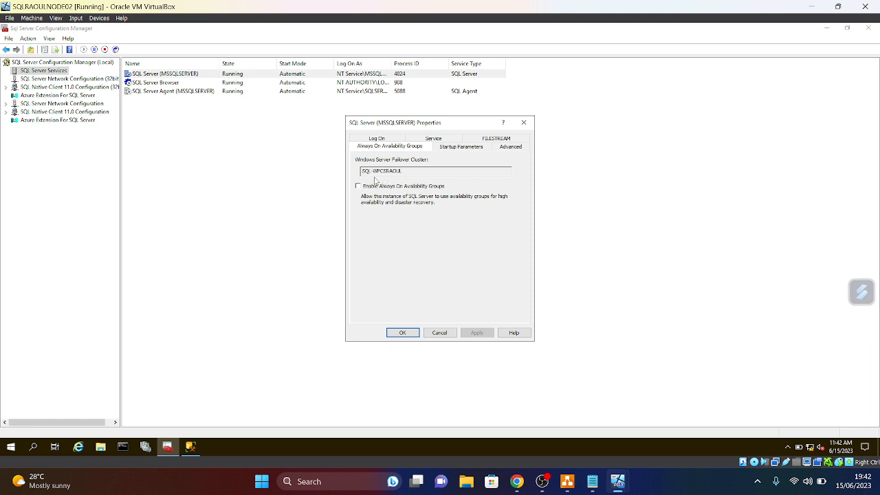
left_click(357, 187)
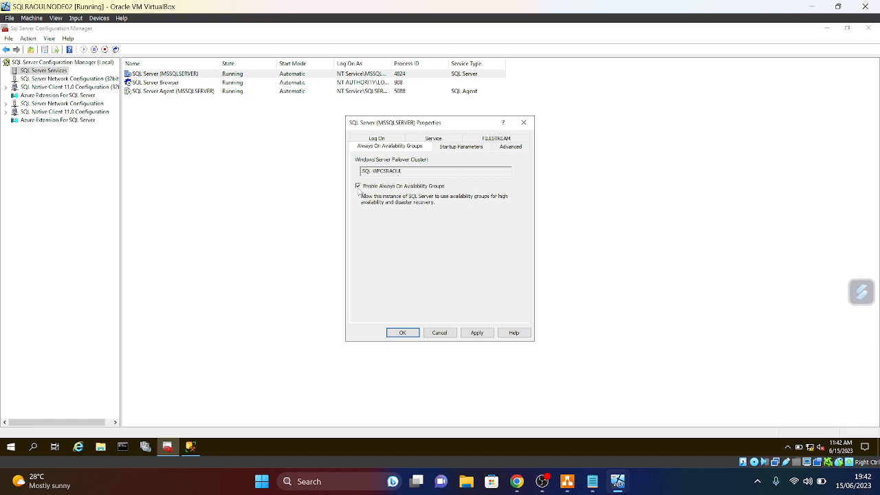
left_click(477, 333)
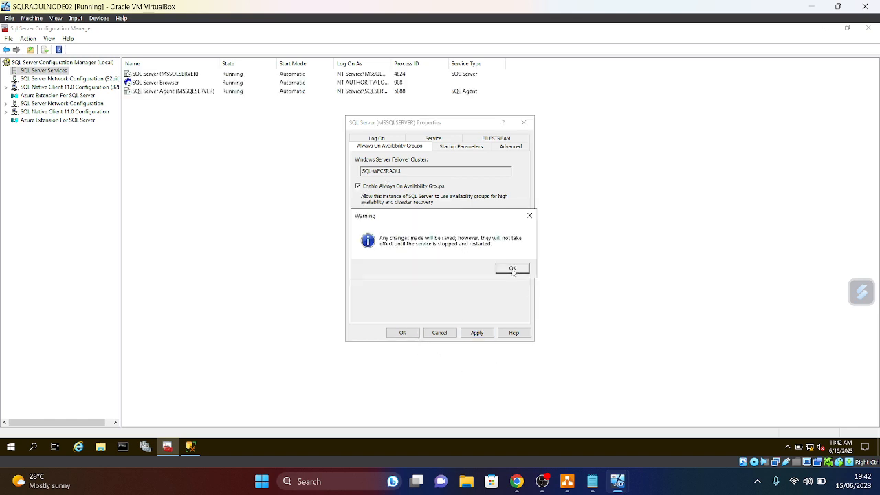
left_click(512, 269)
left_click(401, 333)
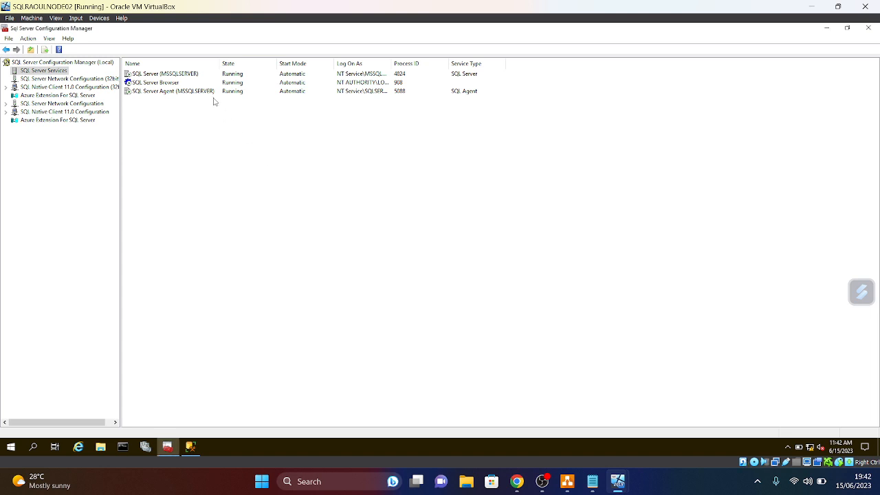
- Restart NODE02's SQL Server (MSSQLSERVER) service
right_click(160, 75)
left_click(184, 121)
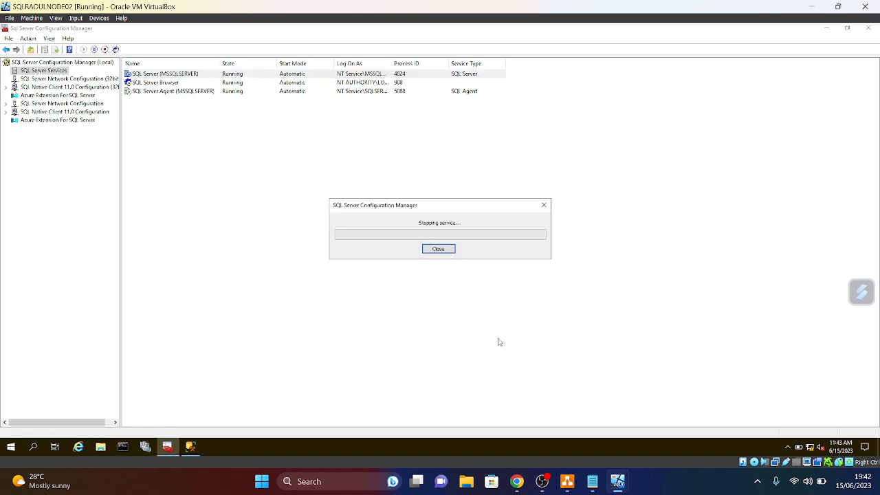
mouse_move(590, 491)
- Switch to NODE01 and refresh its server tree in Management Studio
mouse_move(618, 482)
left_click(512, 440)
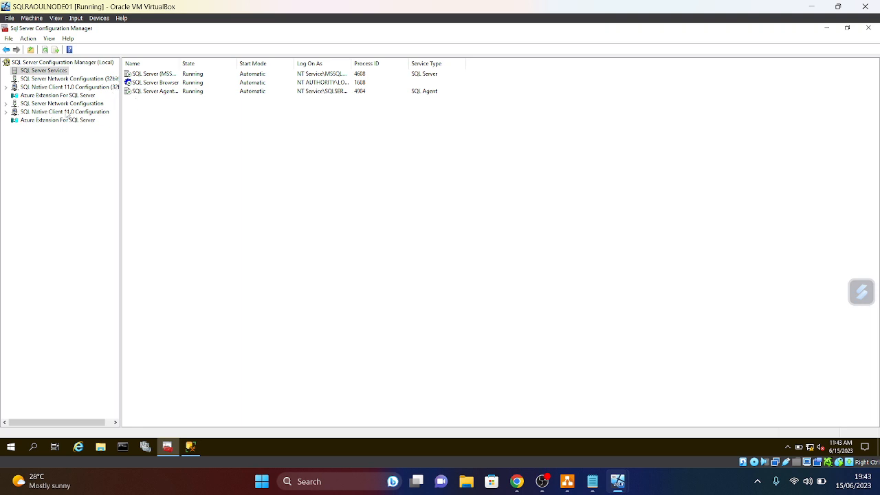
mouse_move(184, 465)
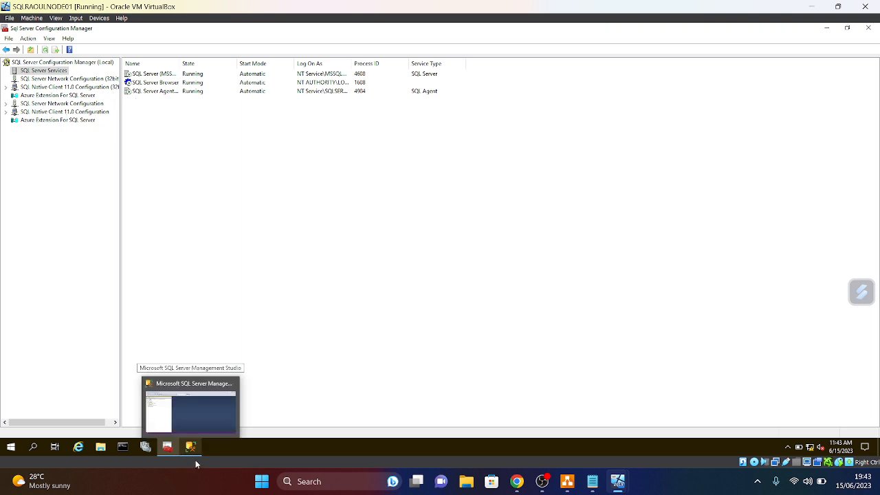
left_click(191, 455)
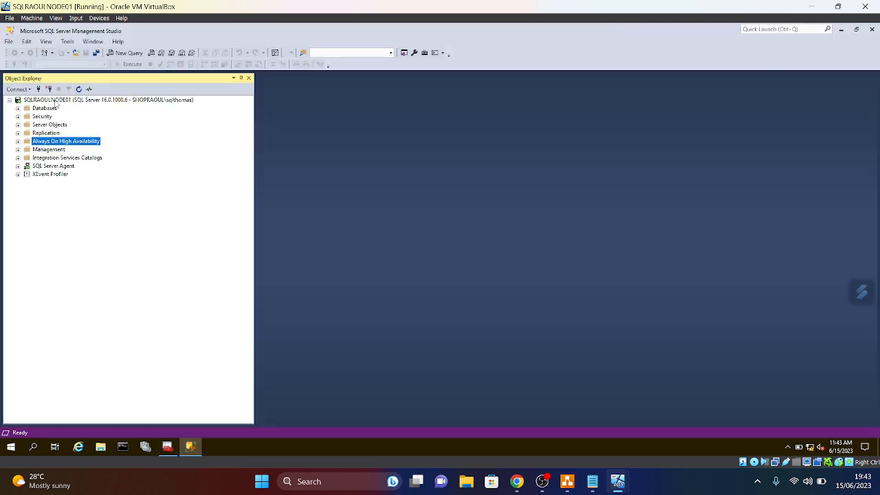
right_click(57, 100)
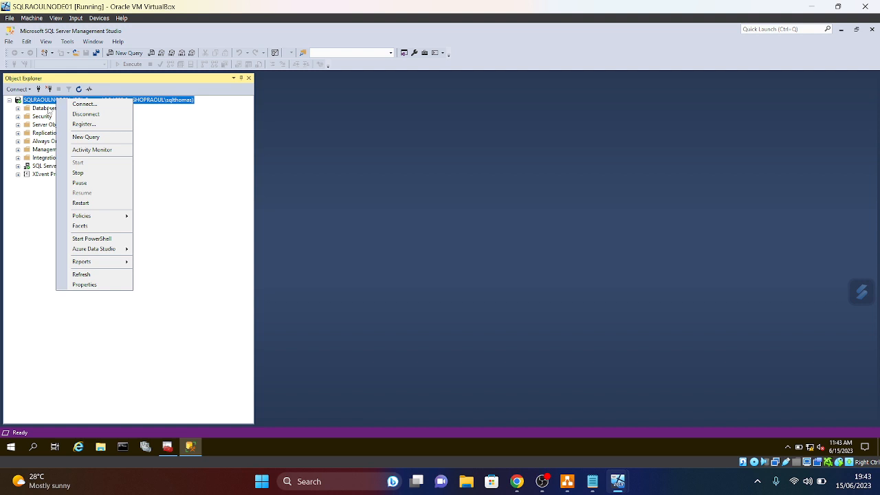
left_click(81, 275)
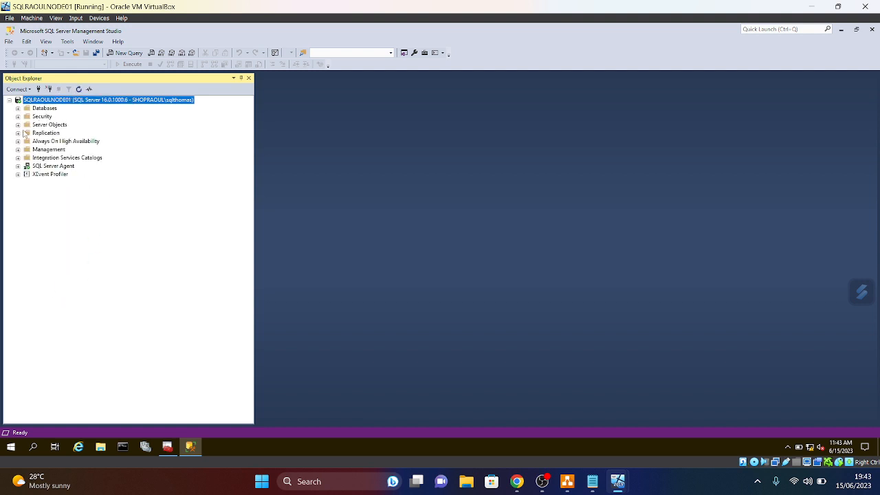
- Expand Always On High Availability and refresh the Availability Groups list
left_click(18, 141)
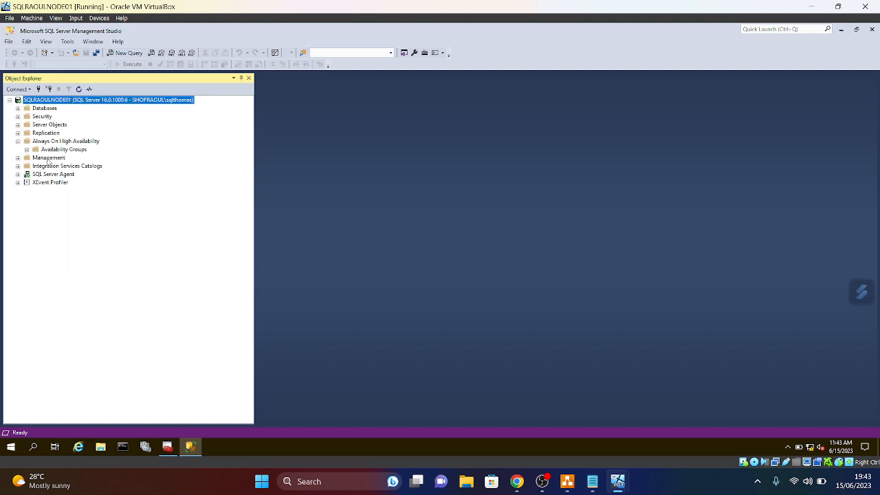
left_click(18, 141)
left_click(17, 141)
left_click(26, 150)
right_click(49, 150)
left_click(69, 217)
left_click(18, 141)
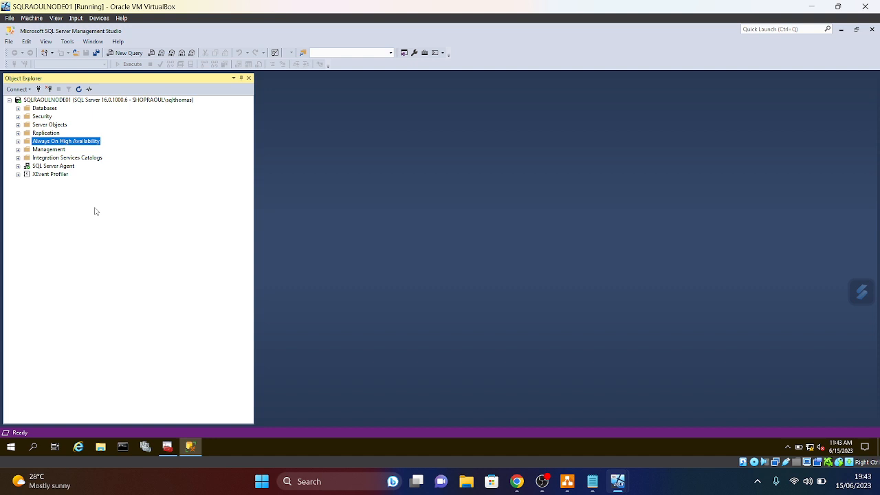
left_click(9, 100)
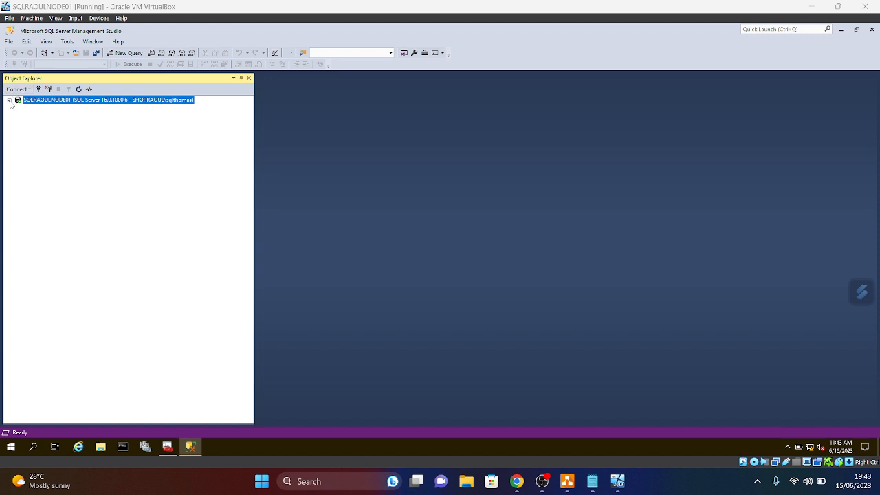
- Refresh the NODE01 server again and recheck Always On High Availability
right_click(72, 104)
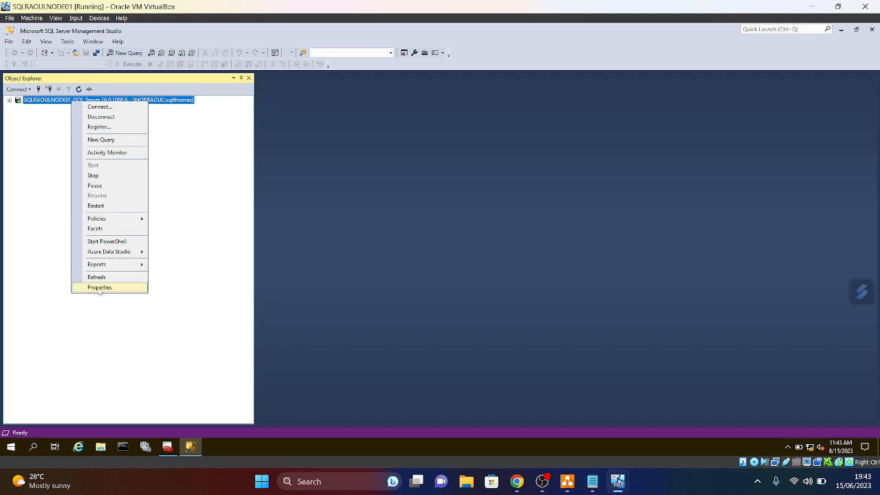
left_click(97, 277)
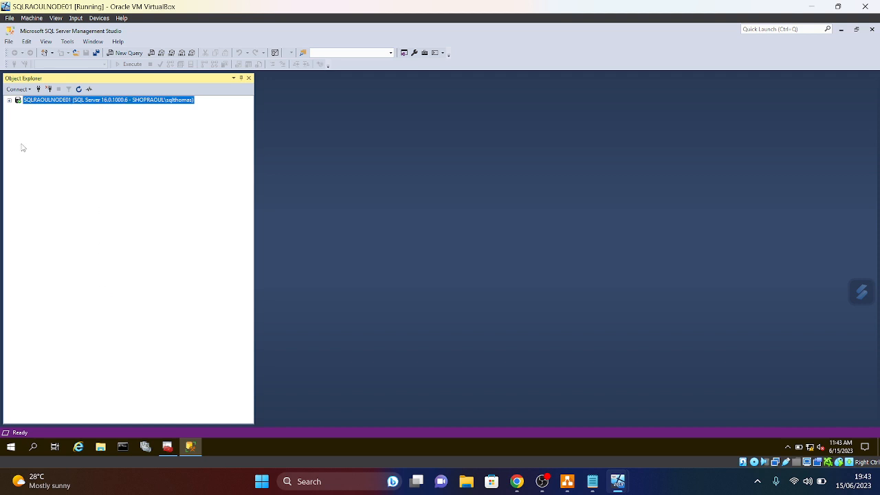
left_click(8, 101)
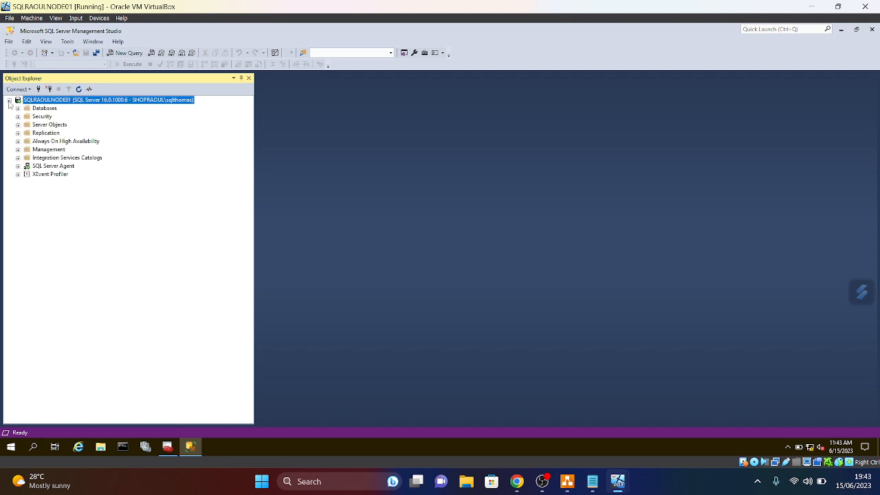
left_click(17, 141)
left_click(18, 141)
left_click(9, 101)
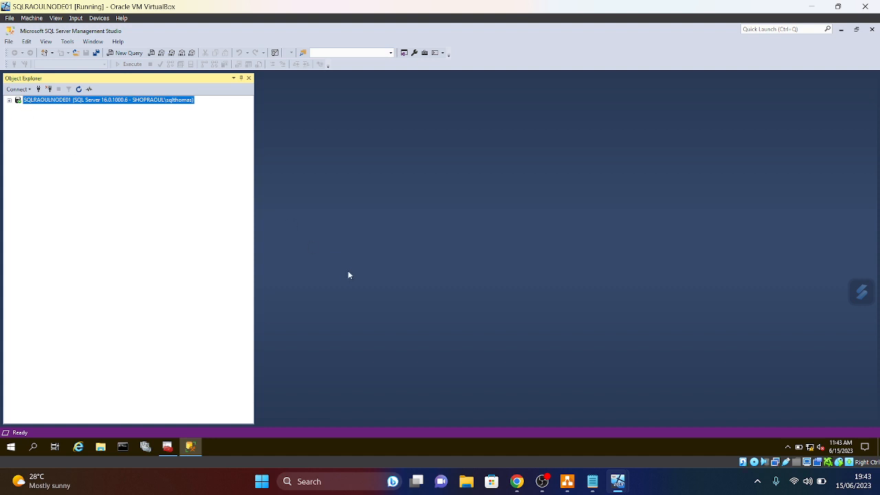
- Close SQL Server Configuration Manager and restore Management Studio to full screen
left_click(856, 30)
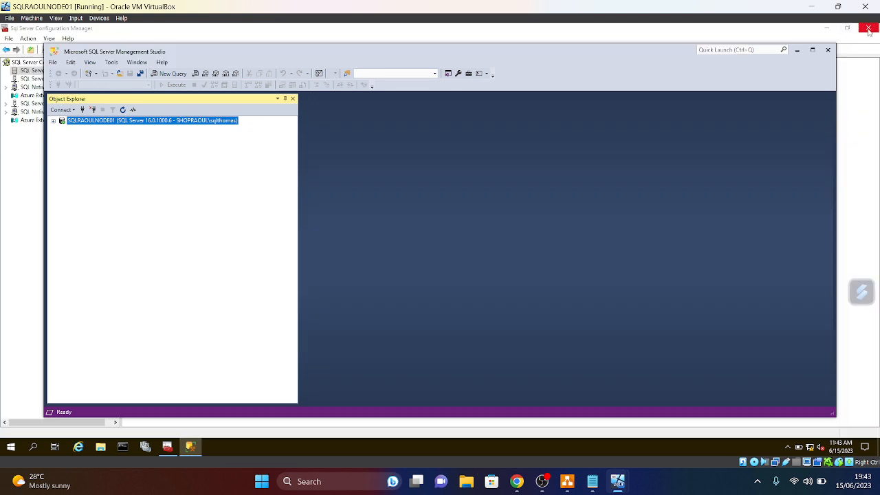
left_click(868, 28)
left_click(814, 50)
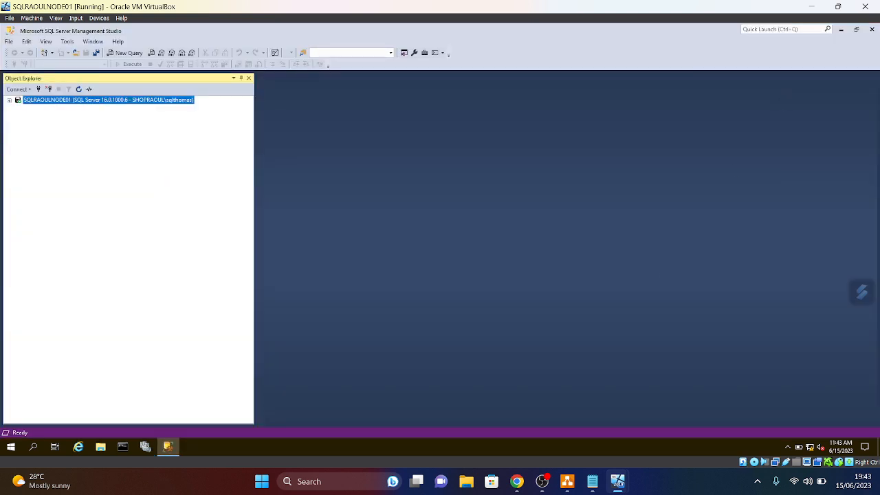
- Search for 'serv' in NODE01's Start menu, then switch to the NODE02 machine
left_click(13, 447)
type("serv")
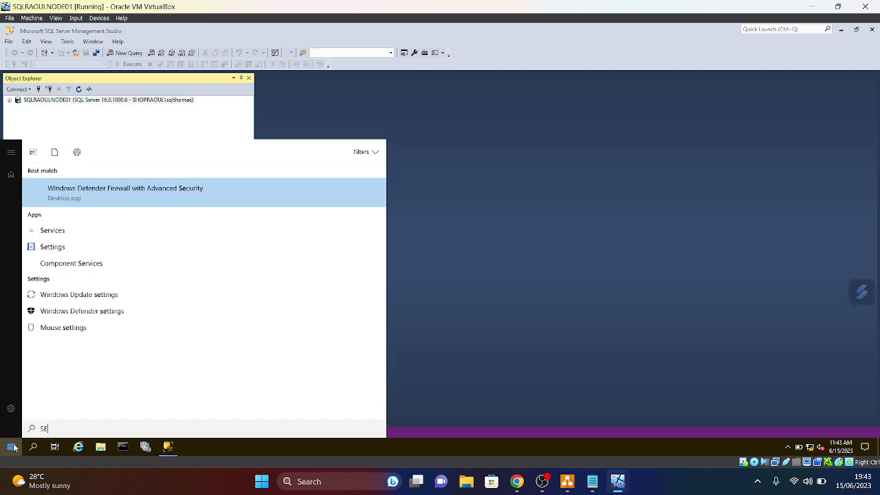
left_click(619, 484)
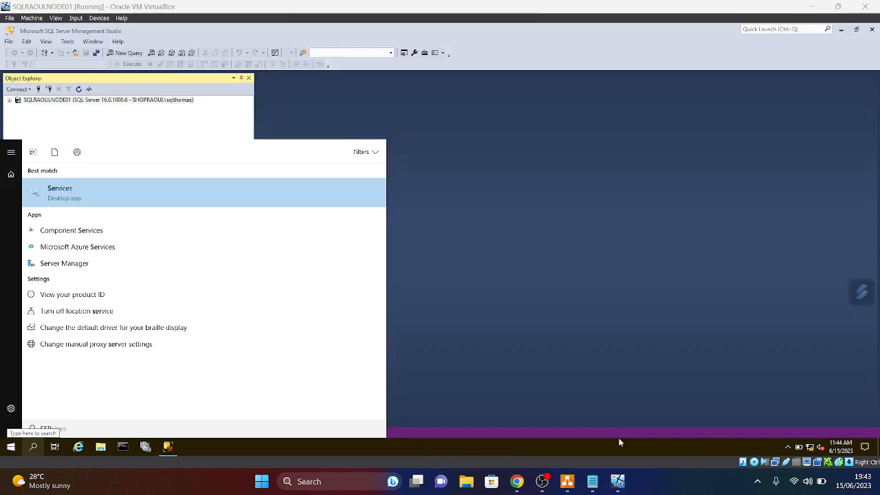
mouse_move(619, 486)
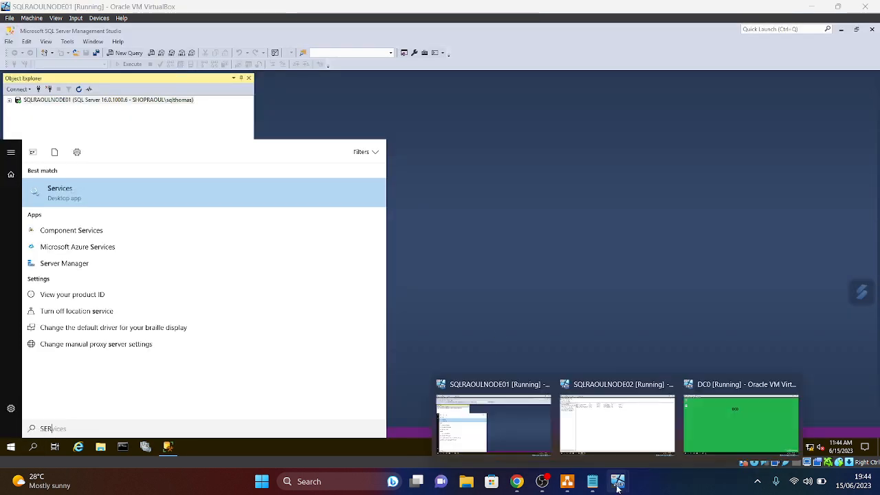
left_click(637, 438)
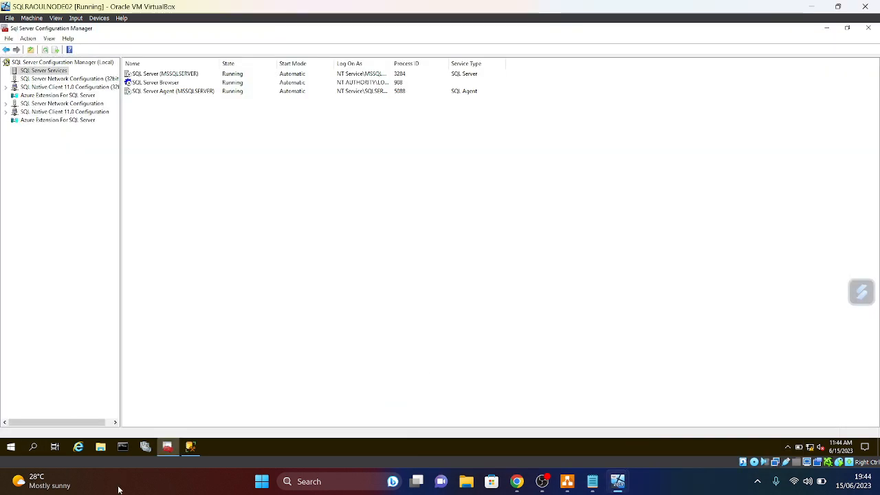
- In NODE02's Management Studio, refresh SQL Server Agent and the server tree, then check Always On
left_click(190, 447)
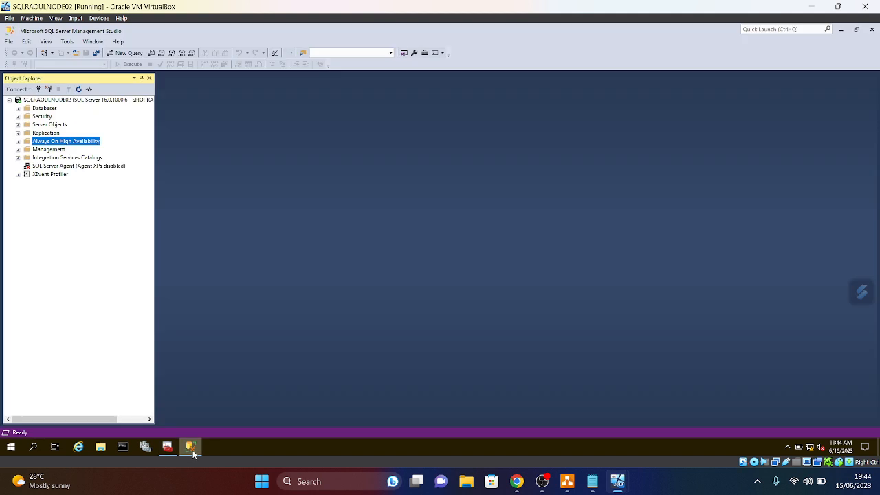
right_click(47, 166)
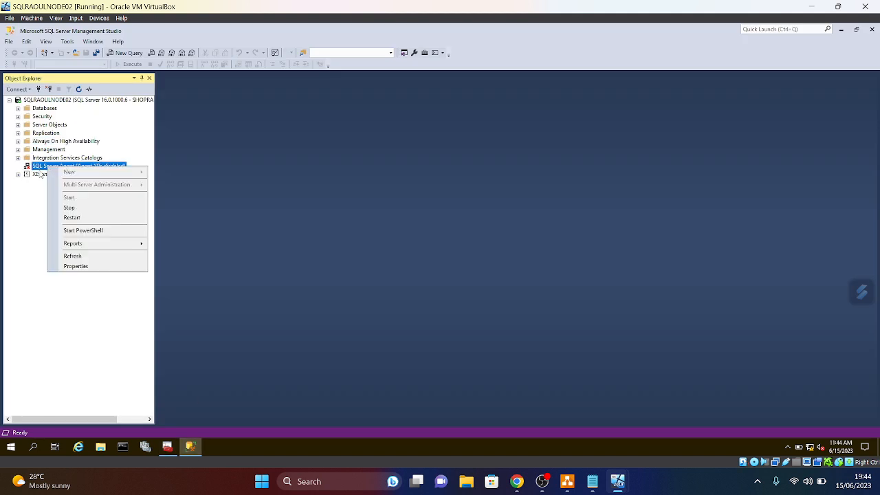
left_click(69, 255)
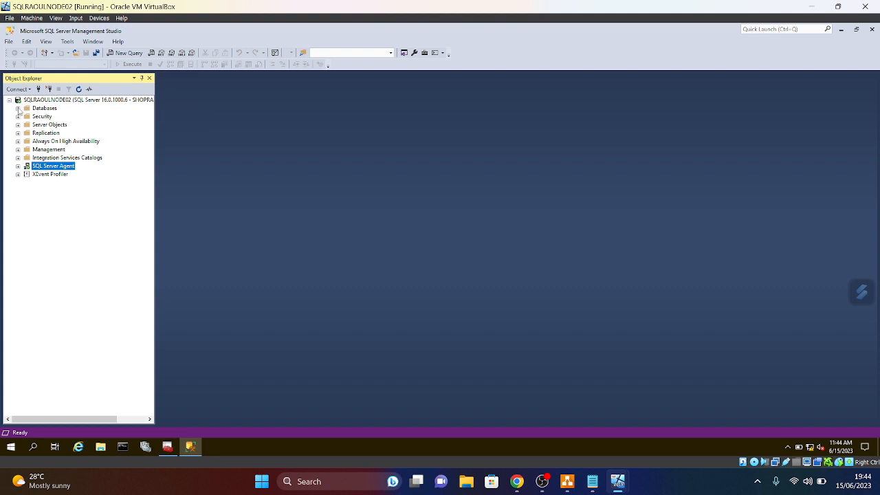
right_click(59, 100)
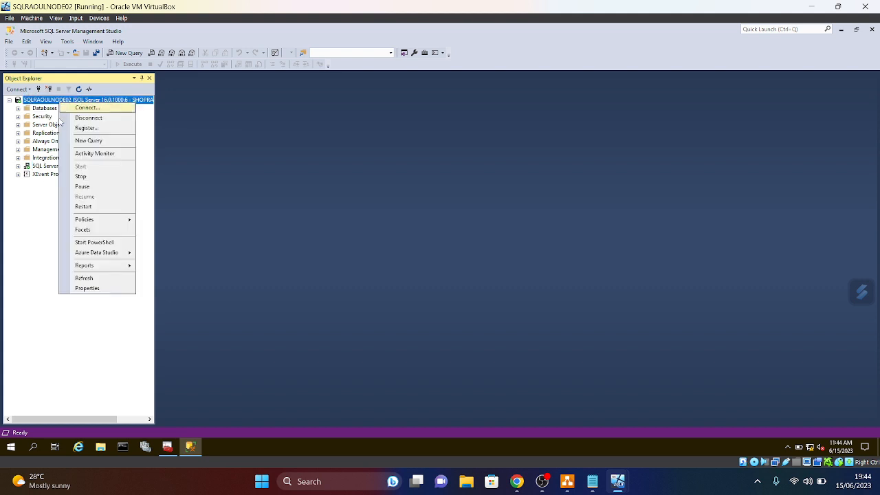
left_click(75, 277)
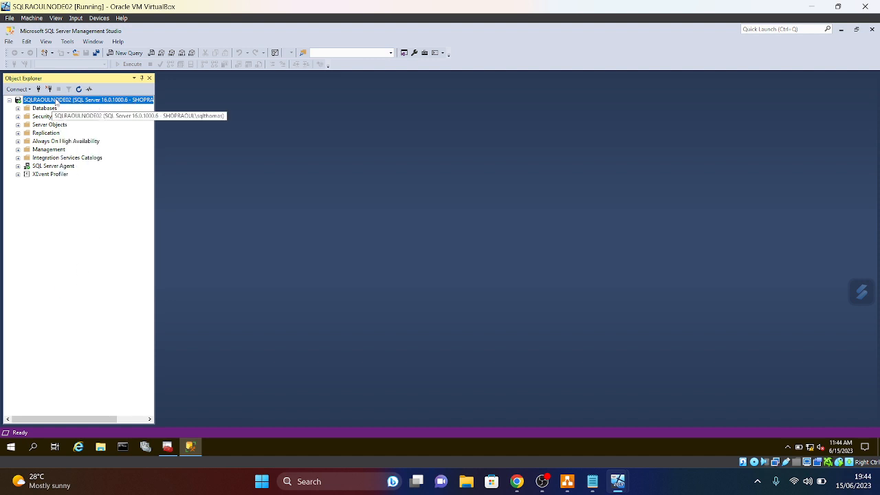
right_click(57, 101)
left_click(79, 275)
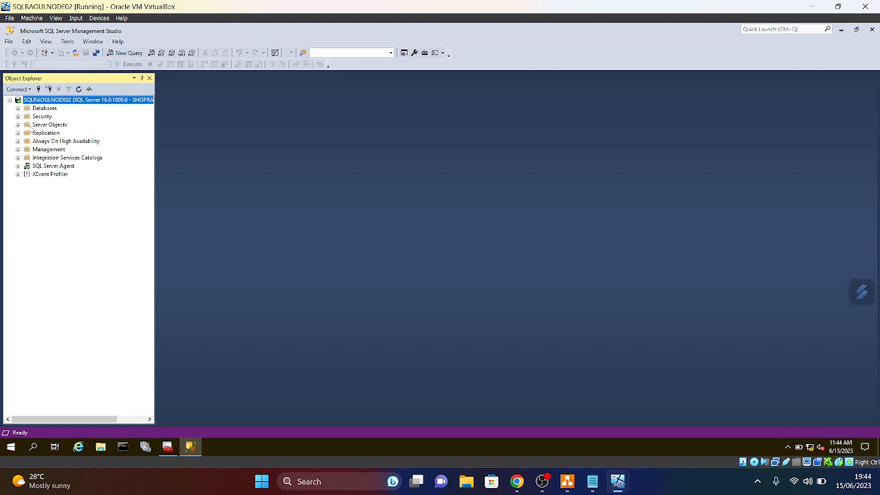
left_click(18, 141)
left_click(18, 141)
- Switch to NODE01 and launch the Services console
mouse_move(542, 482)
left_click(509, 382)
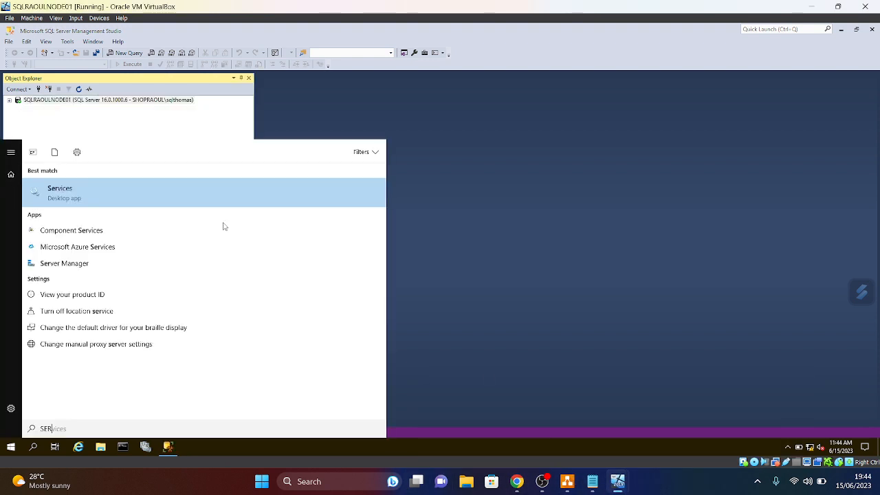
left_click(68, 195)
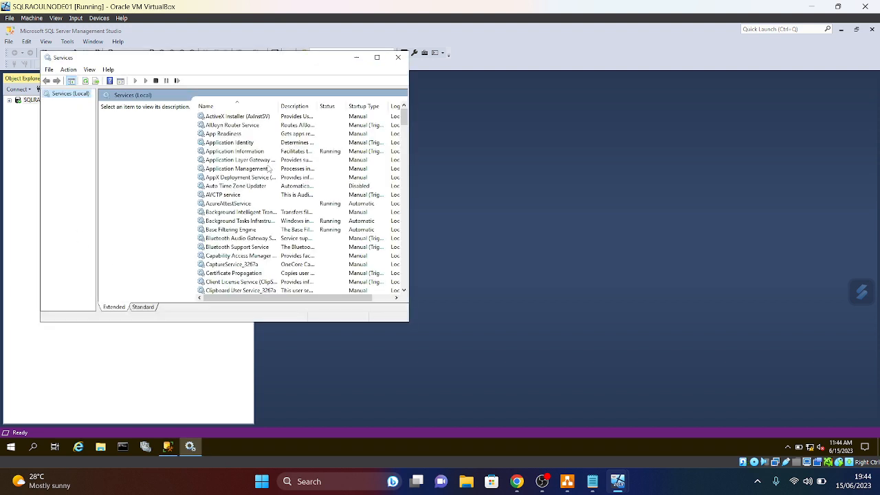
- Maximize Services, widen the Name, Status and Startup Type columns, and select SQL Server (MSSQLSERVER)
left_click_drag(409, 147, 510, 239)
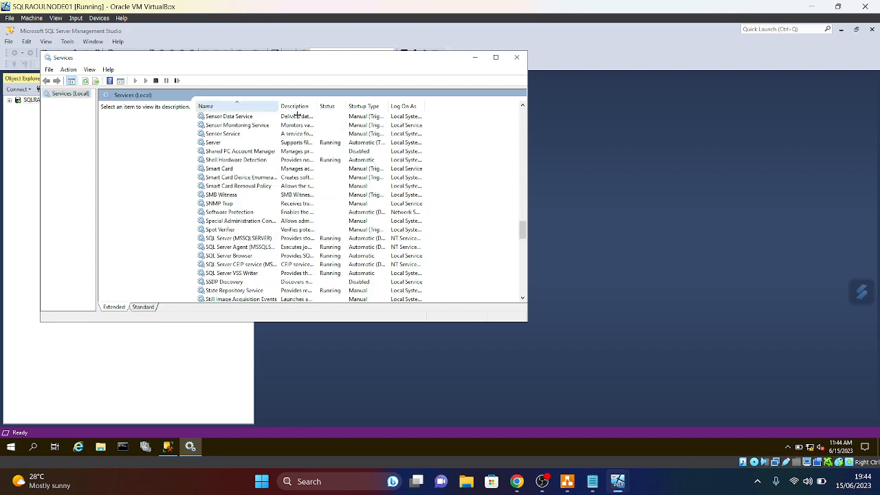
left_click_drag(279, 107, 300, 107)
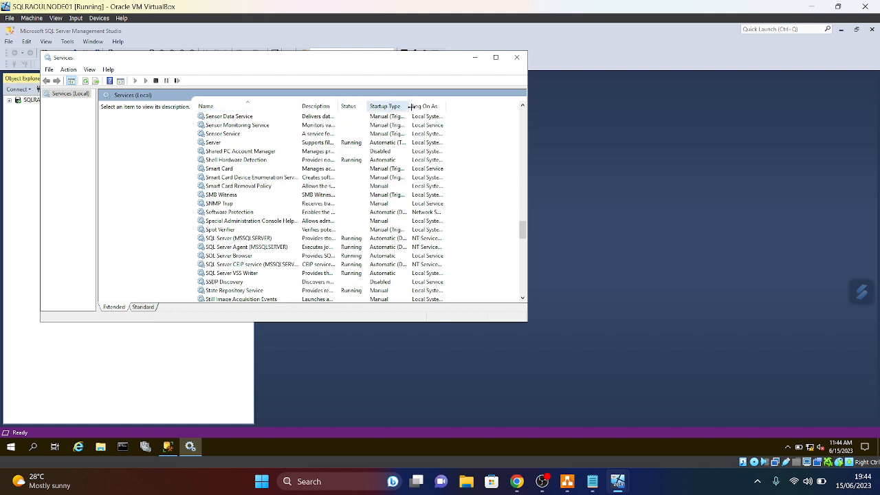
left_click(496, 57)
double_click(369, 73)
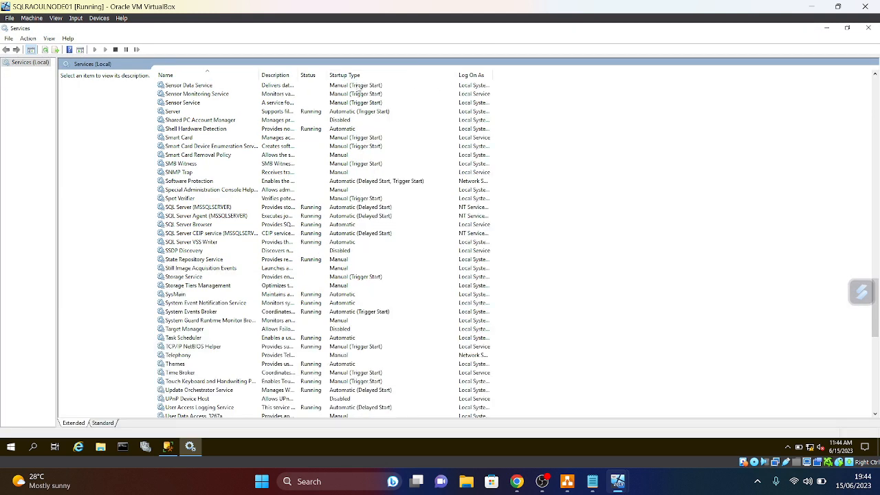
left_click_drag(328, 73, 396, 74)
left_click(209, 209)
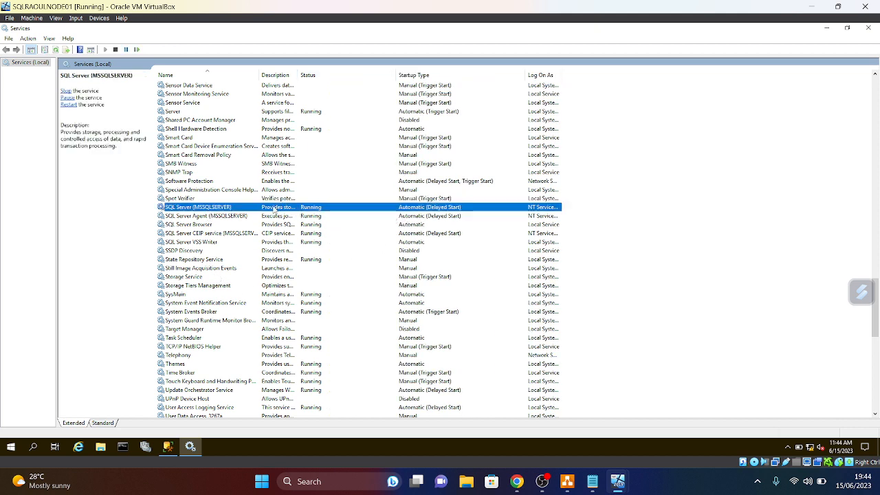
- Set the SQL Server (MSSQLSERVER) service startup type to Automatic
right_click(274, 207)
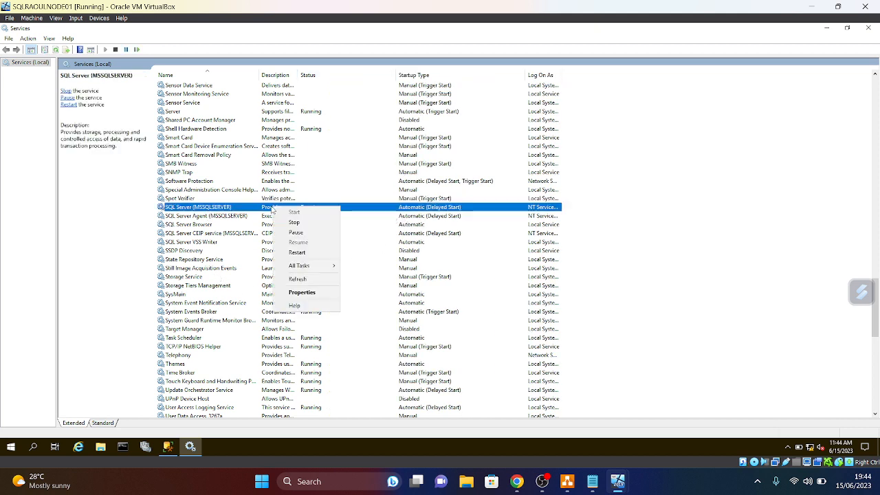
left_click(305, 293)
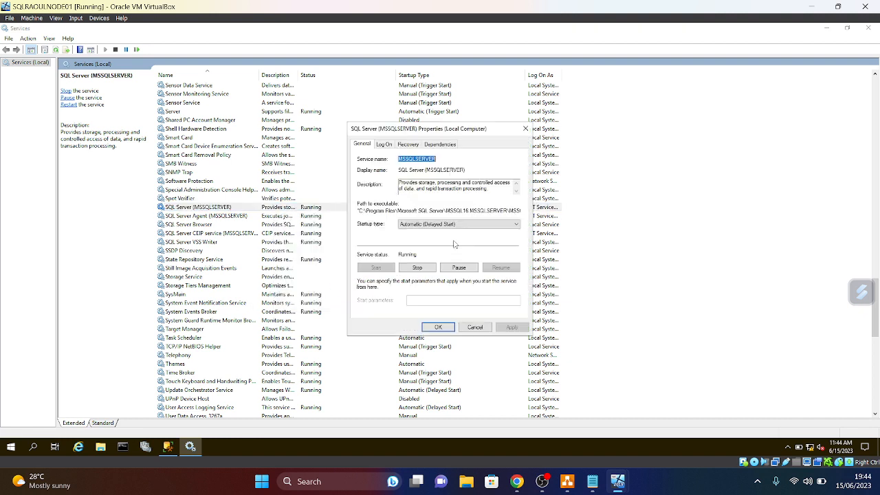
left_click(512, 225)
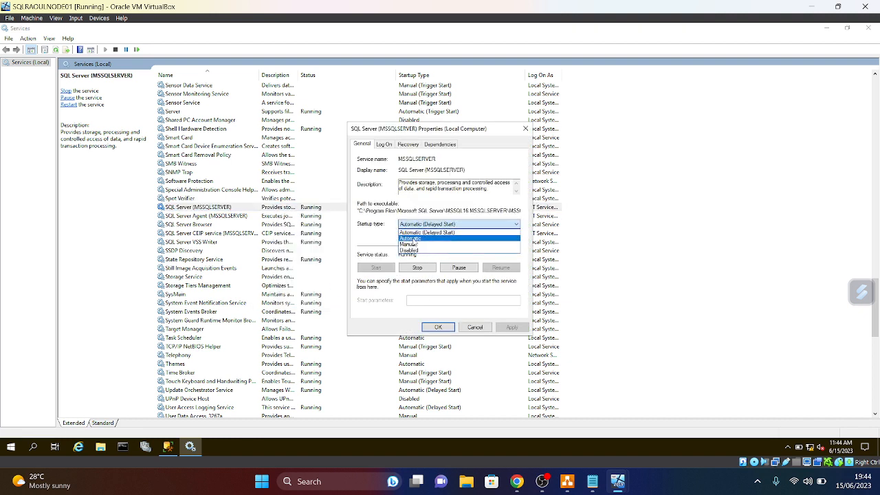
left_click(414, 239)
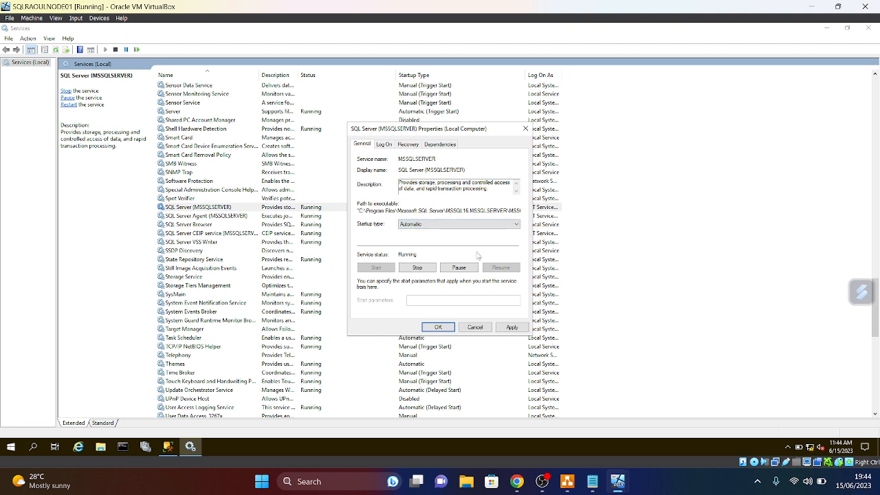
left_click(511, 328)
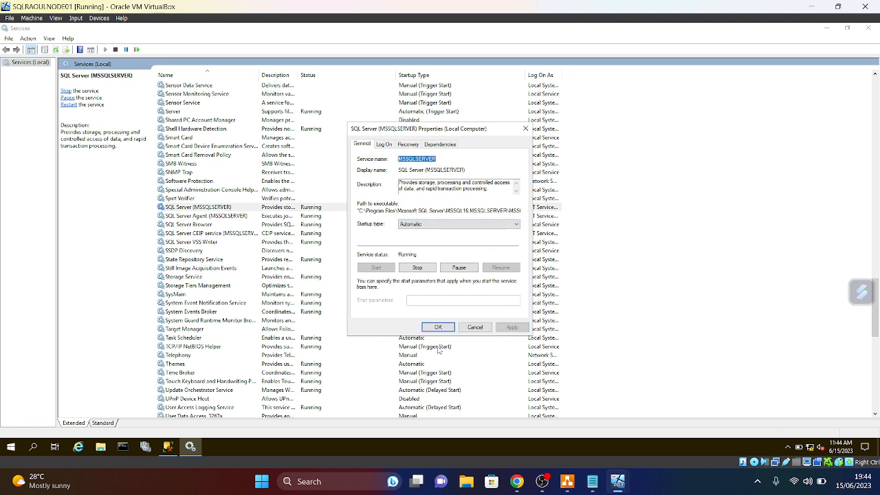
left_click(440, 328)
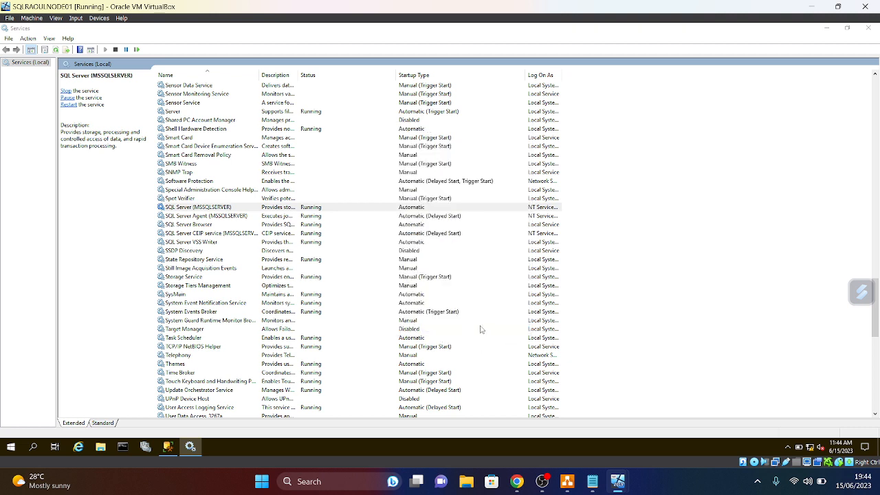
- Set the SQL Server Agent (MSSQLSERVER) service startup type to Automatic
left_click(222, 216)
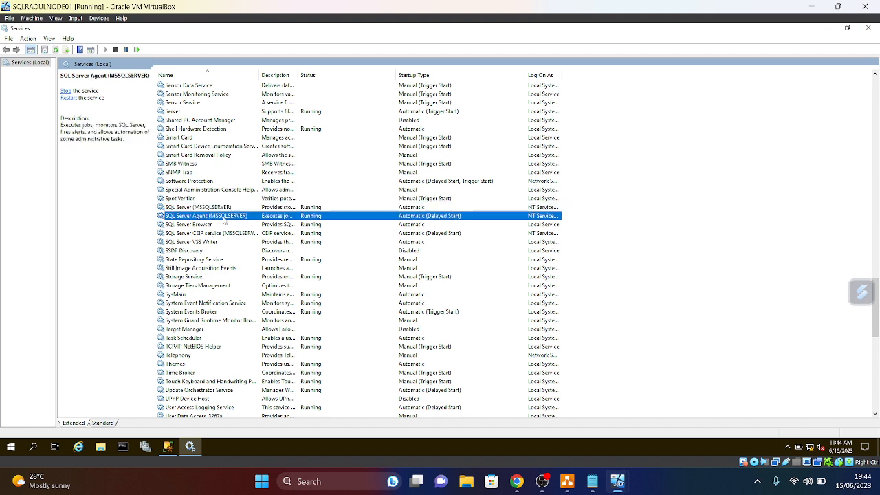
right_click(224, 218)
left_click(252, 304)
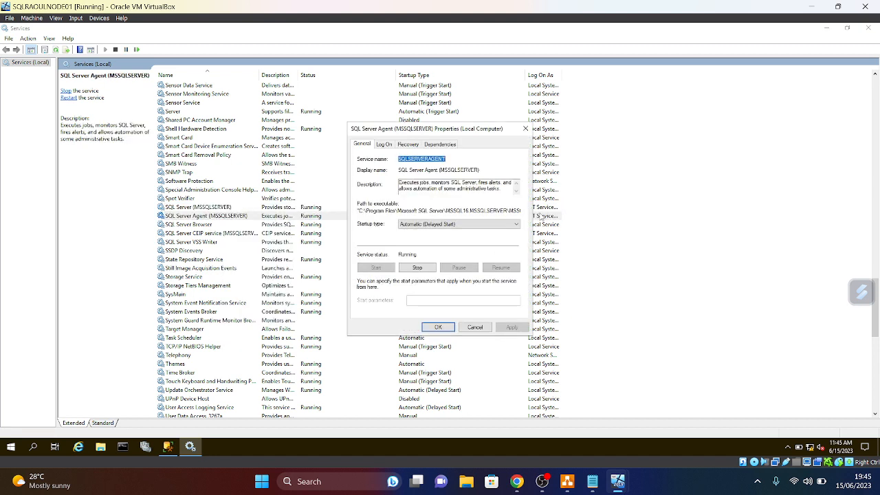
left_click(454, 225)
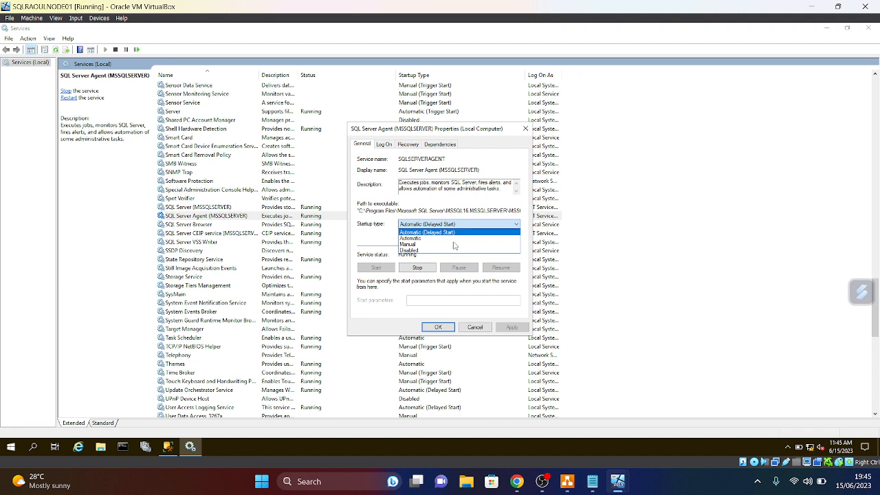
left_click(434, 238)
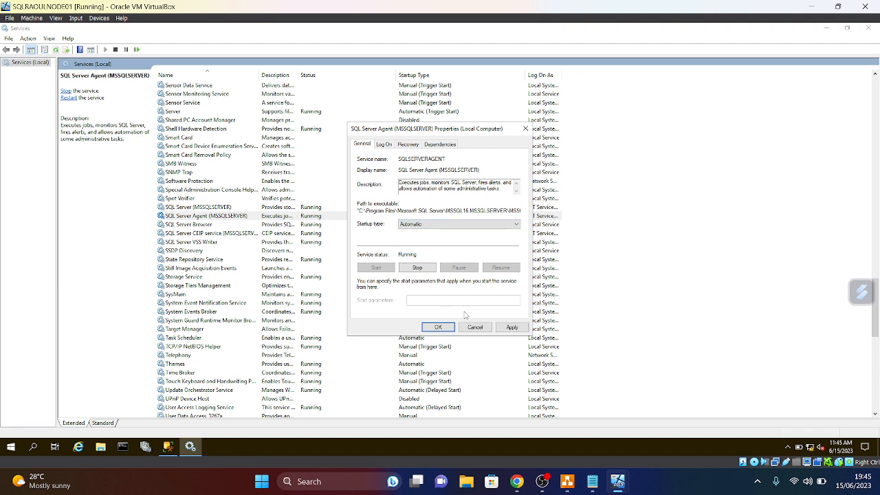
left_click(513, 328)
left_click(444, 329)
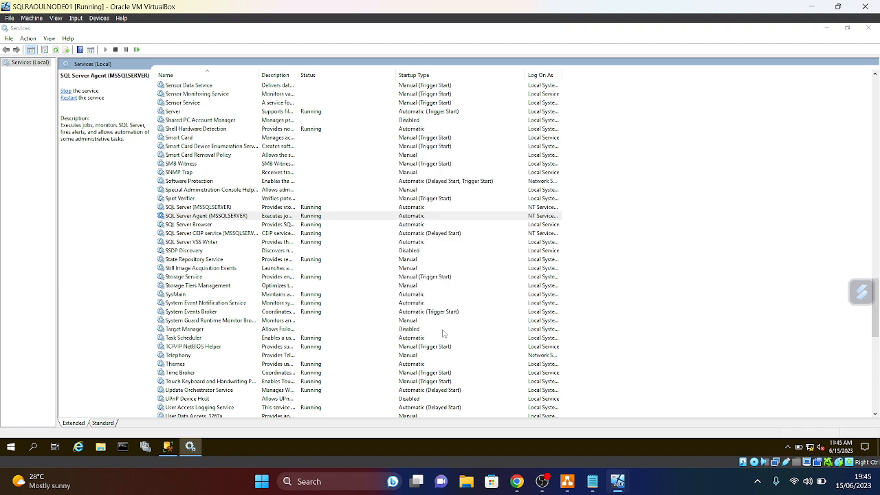
- Check the SQL Server Browser service's Log On account without changes
right_click(210, 225)
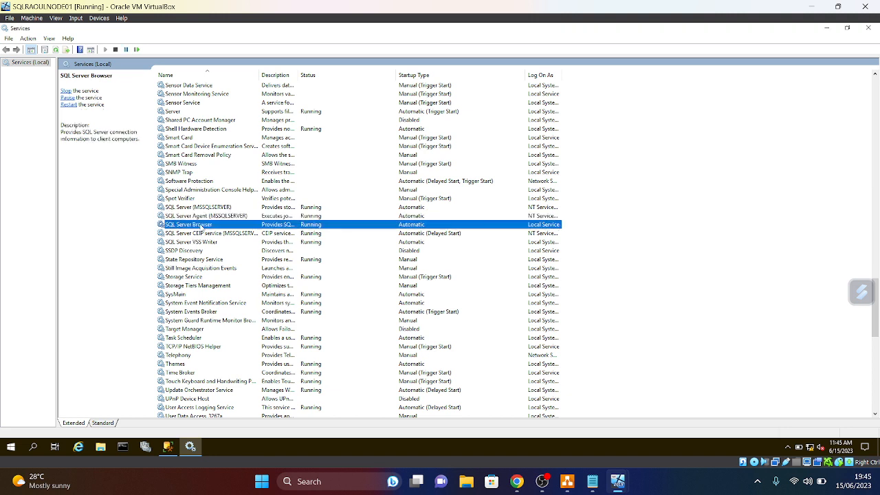
left_click(227, 311)
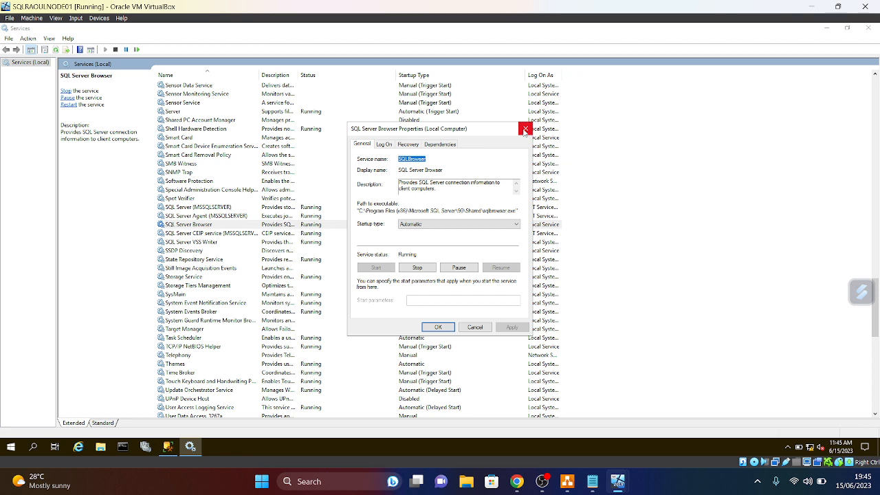
left_click(383, 145)
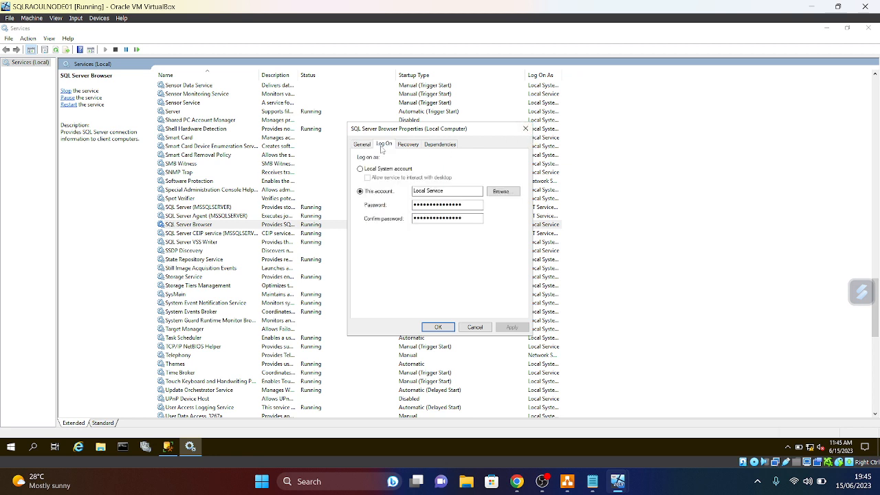
left_click(526, 128)
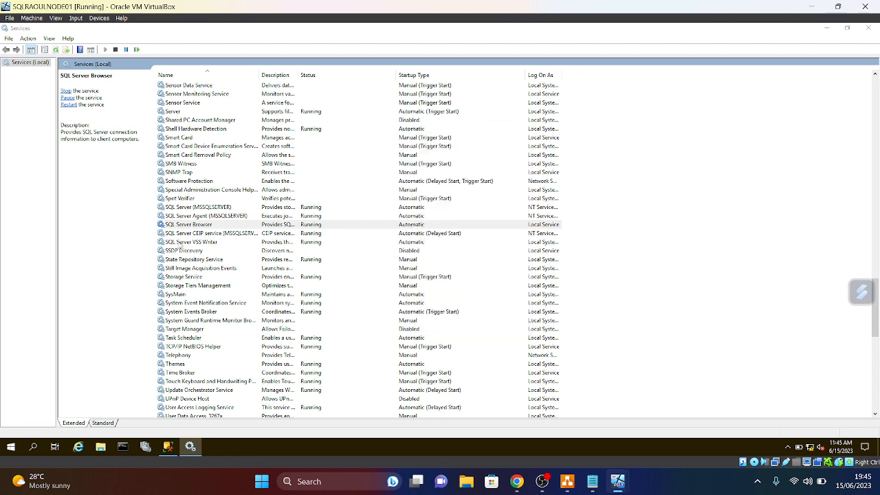
left_click(210, 209)
- Set SQL Server (MSSQLSERVER) to log on as the 'sqlth' domain account found in the Entire Directory
right_click(209, 207)
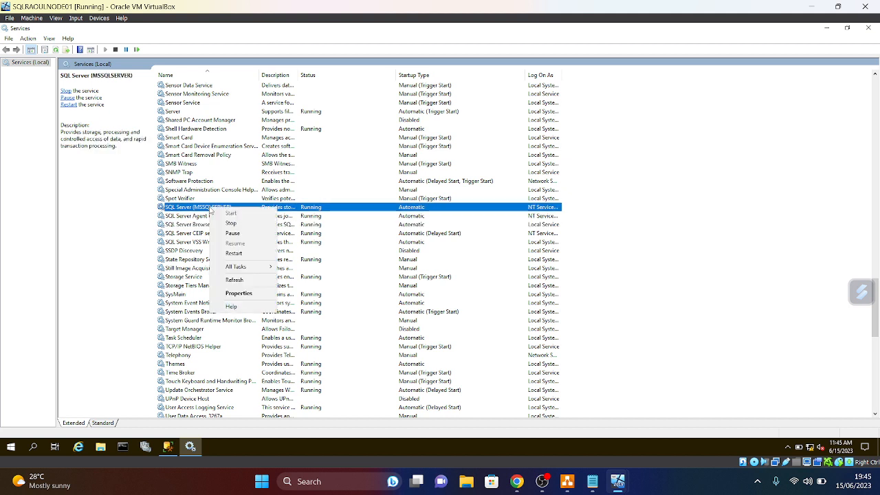
left_click(239, 295)
left_click(390, 145)
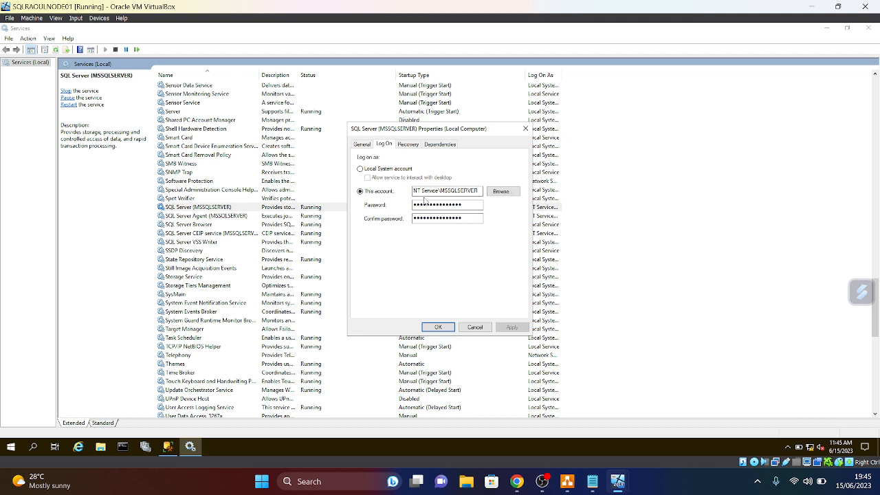
left_click(501, 192)
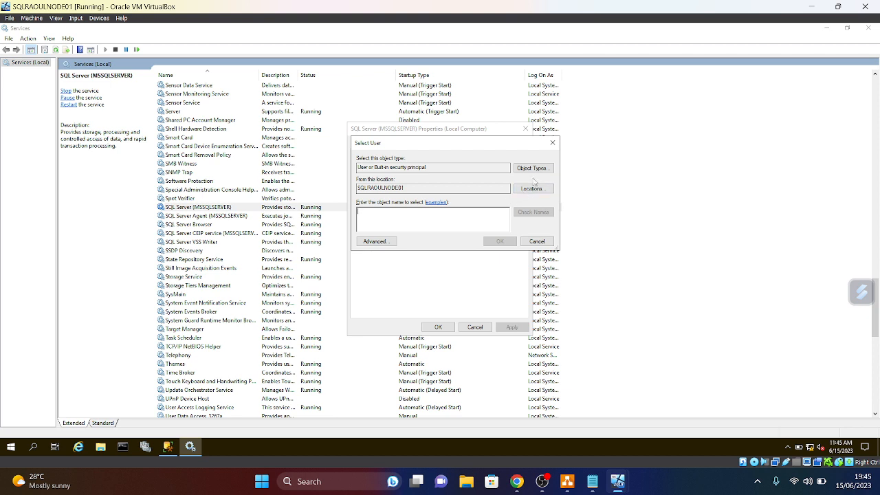
left_click(535, 169)
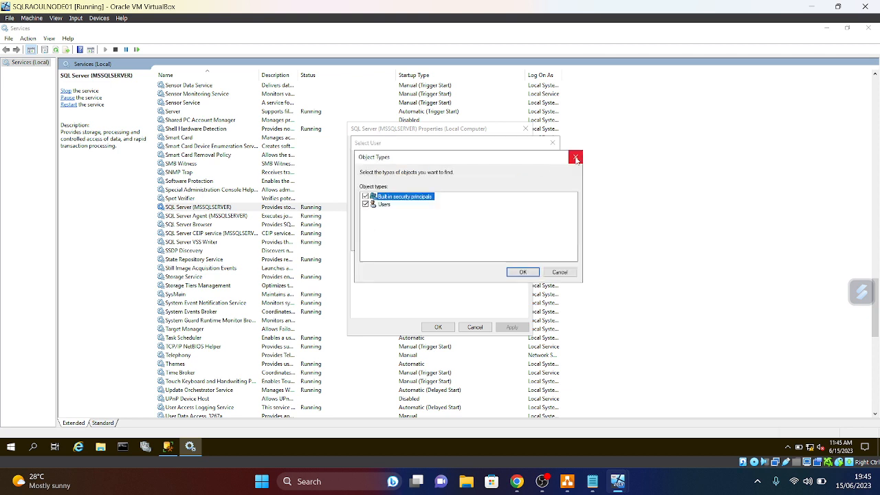
left_click(575, 159)
left_click(534, 192)
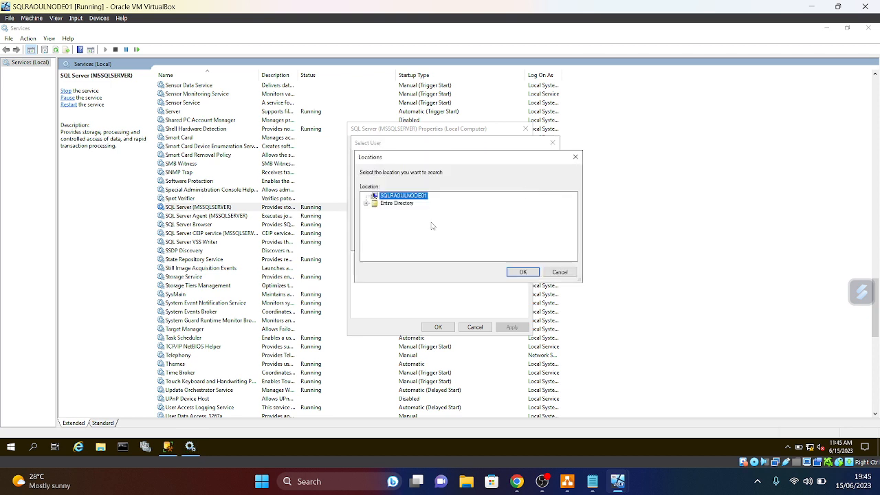
left_click(396, 203)
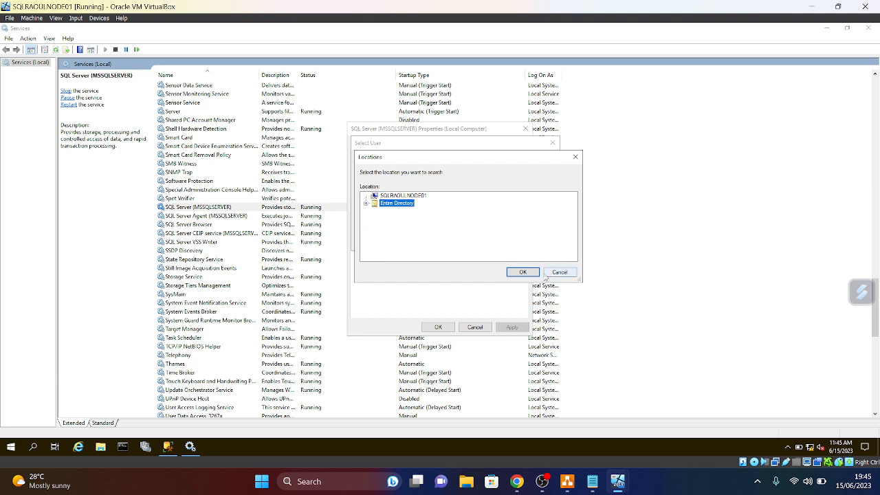
left_click(523, 272)
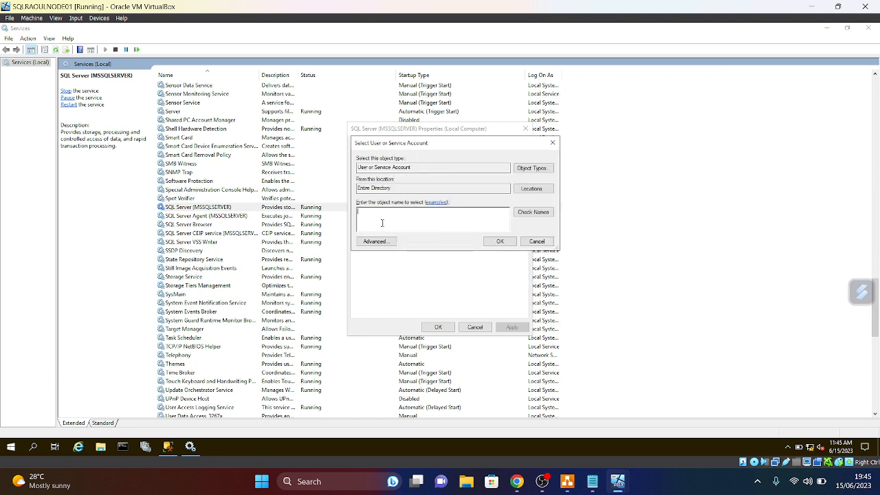
type("sqlth")
left_click(533, 211)
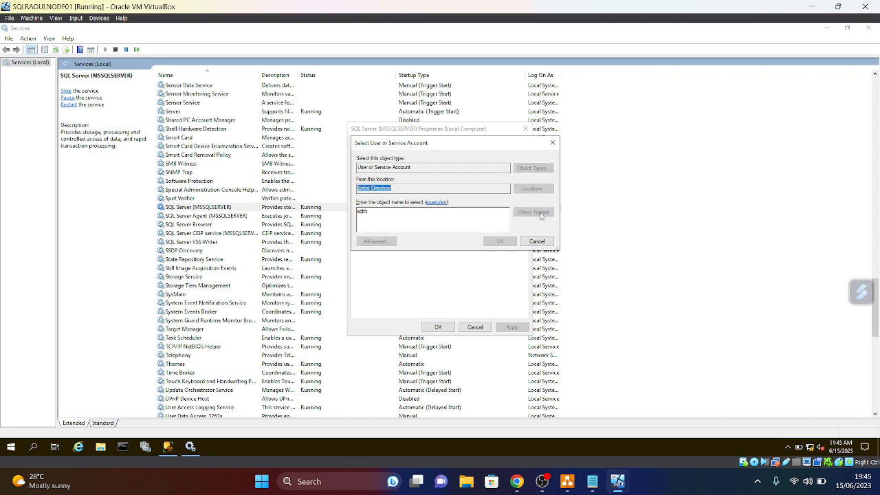
left_click(499, 242)
- Enter and confirm the domain account password, then apply and save the SQL Server properties
key("Tab")
type("p")
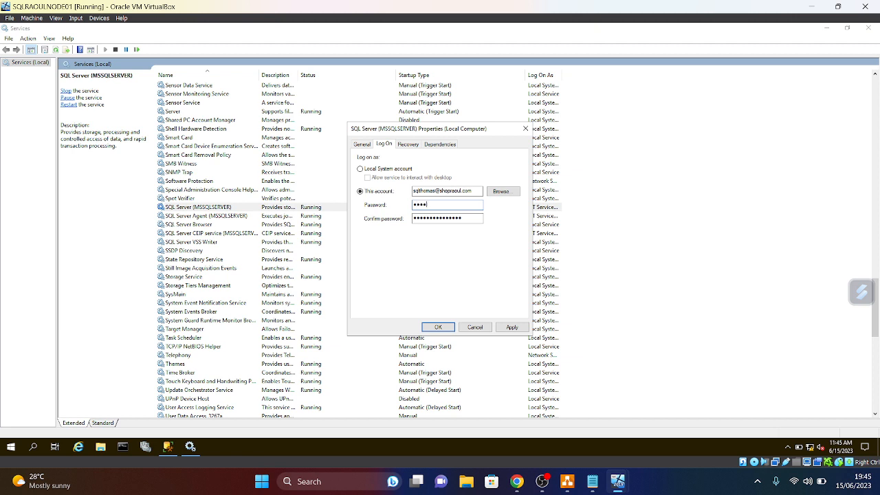
type("•••••••")
key("Caps_Lock")
type("•")
key("ctrl+a")
key("BackSpace")
key("Tab")
key("BackSpace")
type("•••••••••")
left_click(512, 327)
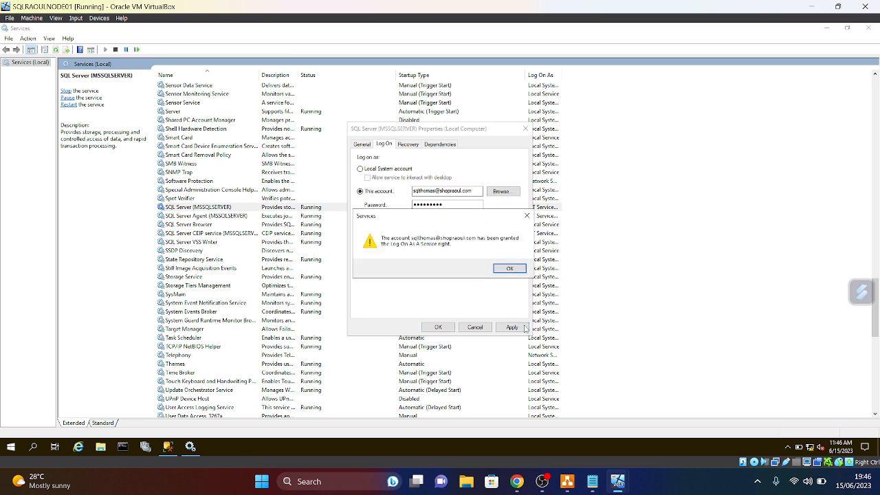
left_click(512, 271)
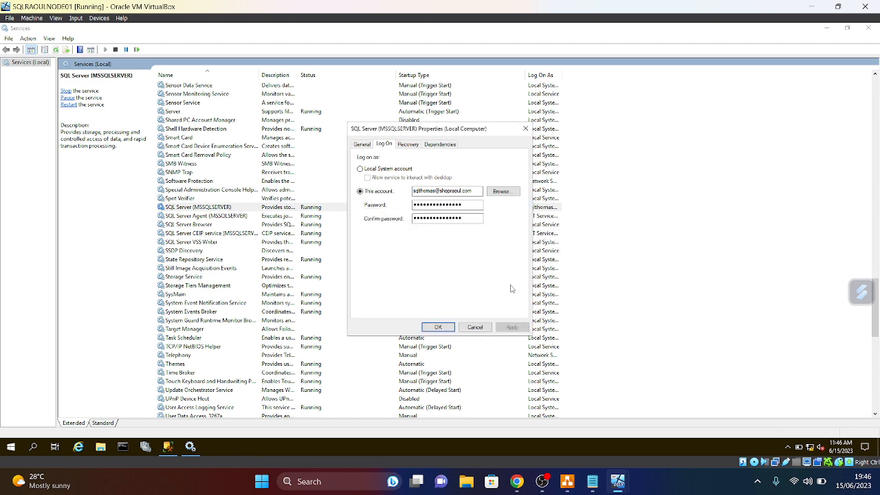
left_click(474, 327)
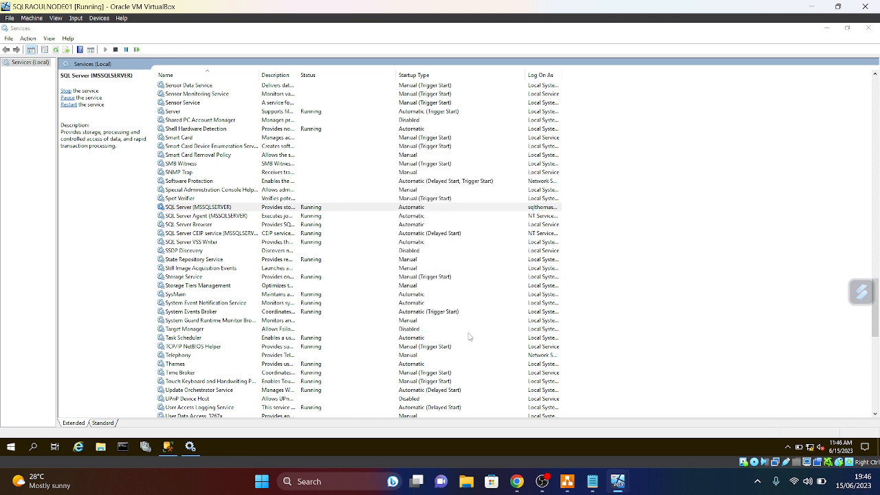
- Restart SQL Server, agreeing to restart SQL Server Agent as well
right_click(205, 210)
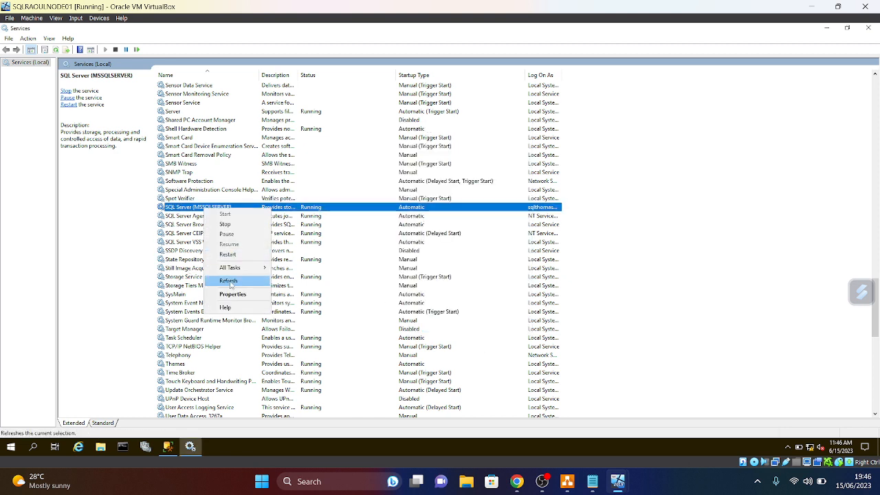
left_click(228, 255)
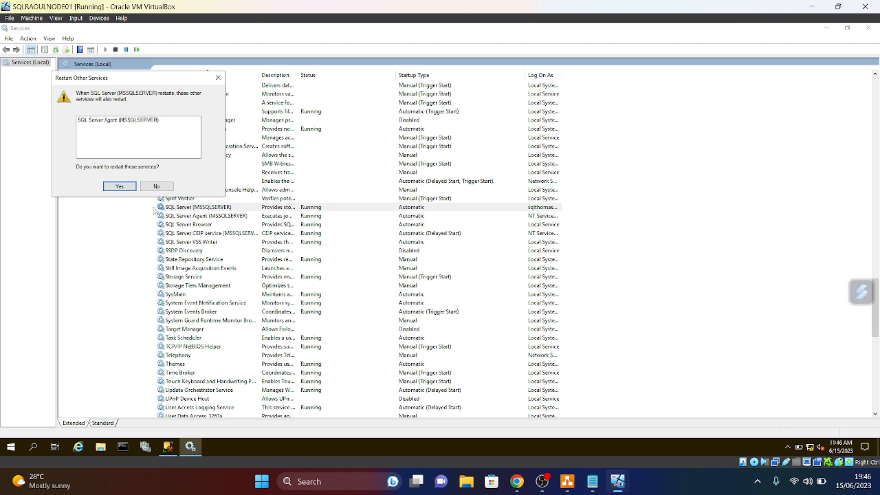
left_click(122, 187)
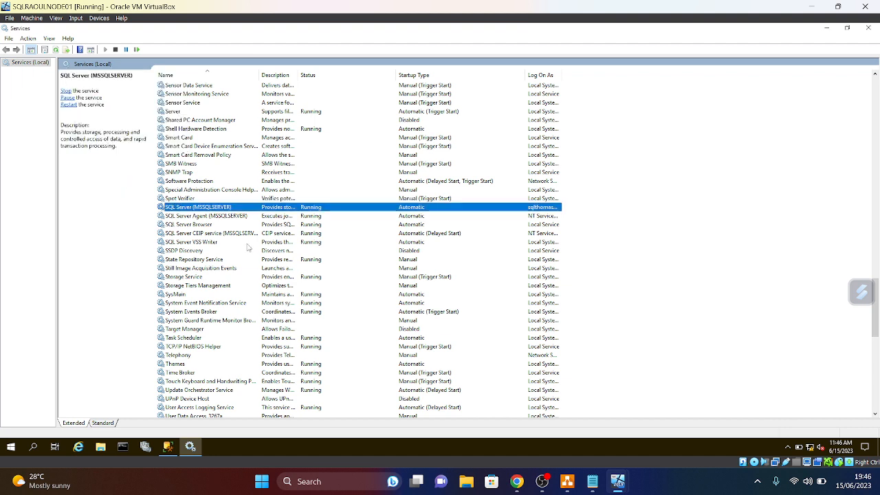
- Set SQL Server Agent to log on as the domain account found in the Entire Directory
left_click(210, 218)
right_click(210, 218)
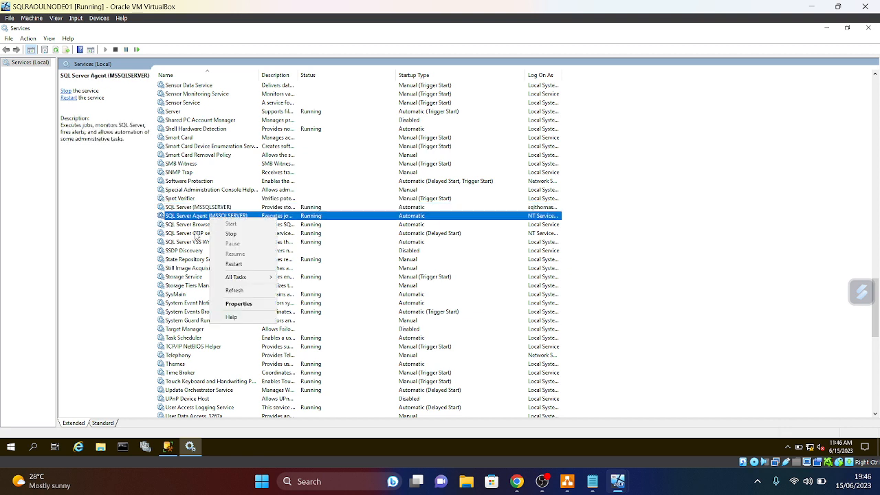
left_click(235, 304)
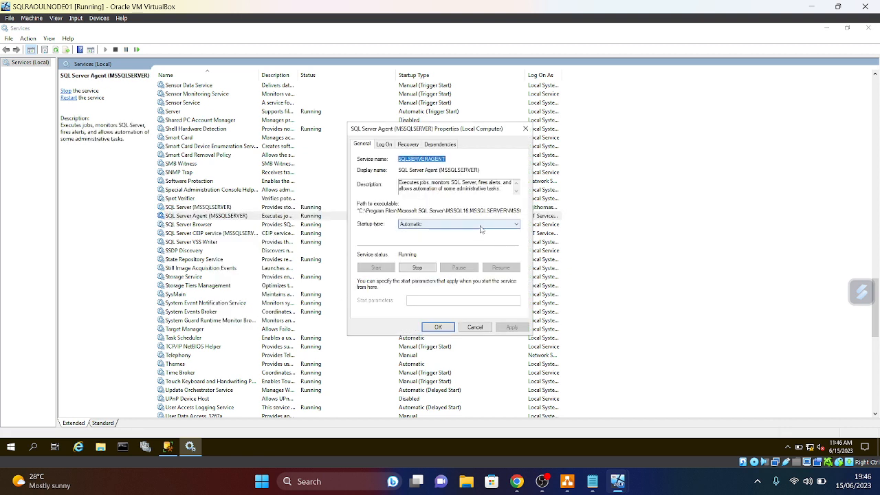
left_click(384, 145)
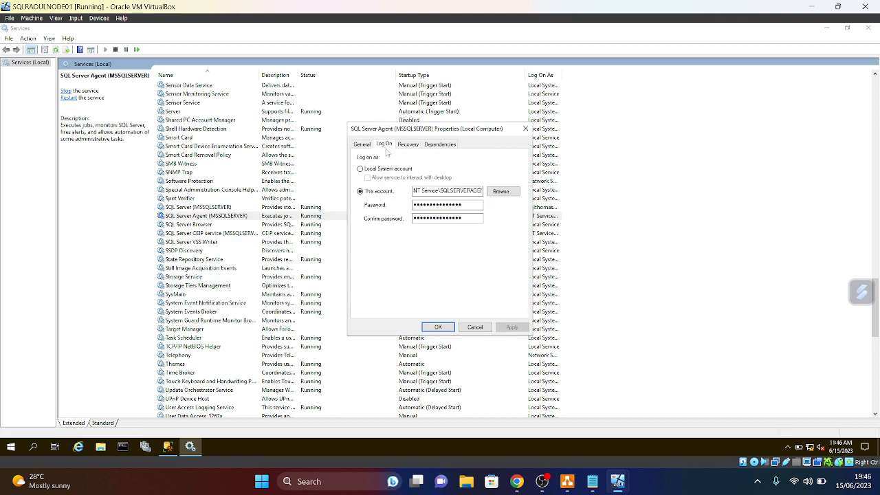
left_click(504, 191)
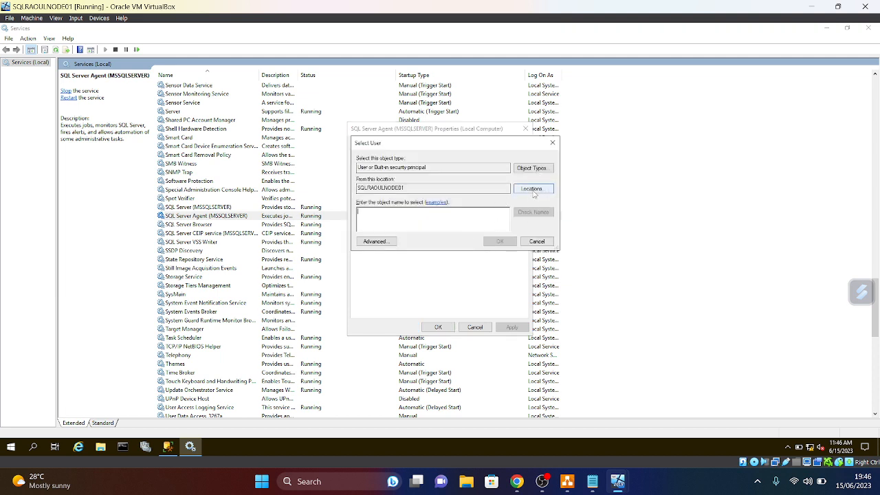
left_click(536, 190)
left_click(388, 204)
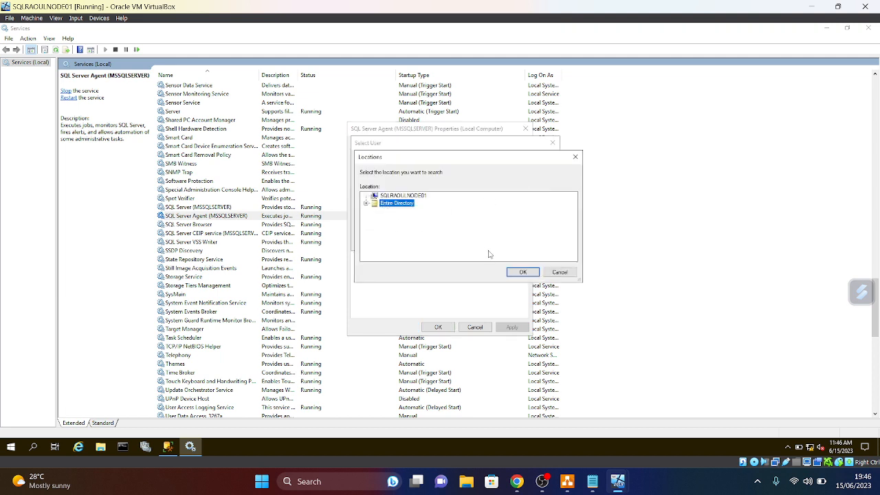
left_click(523, 272)
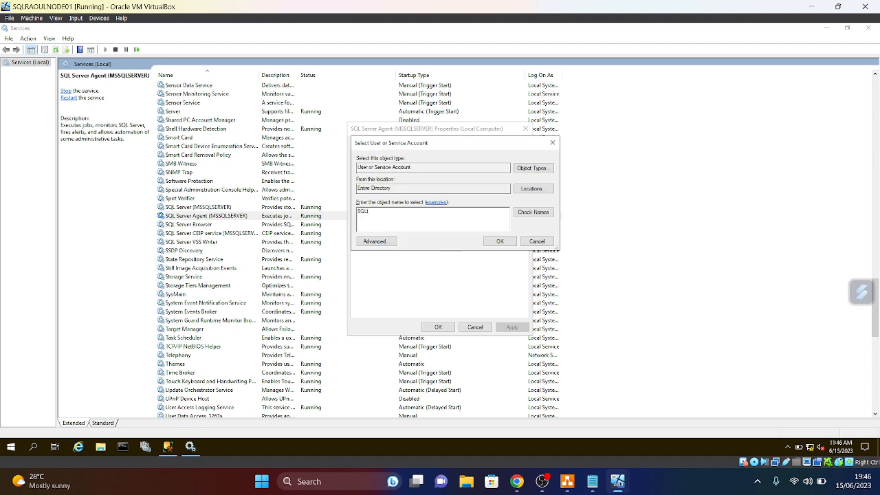
left_click(524, 213)
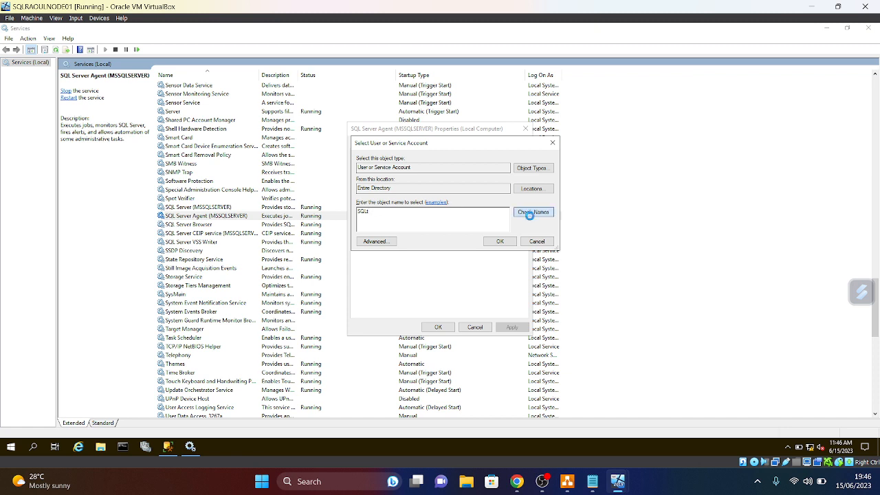
left_click(496, 244)
- Replace the Agent's password and its confirmation, then apply and save the properties
double_click(470, 204)
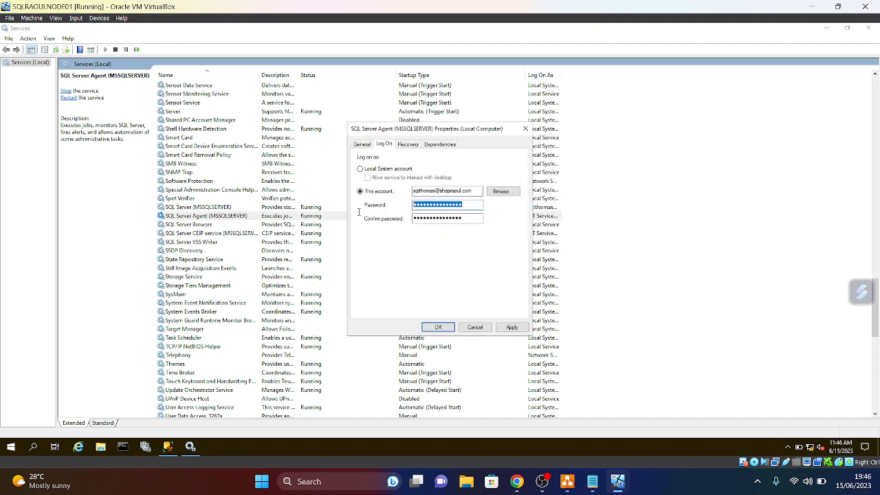
type("P")
type("••••••••")
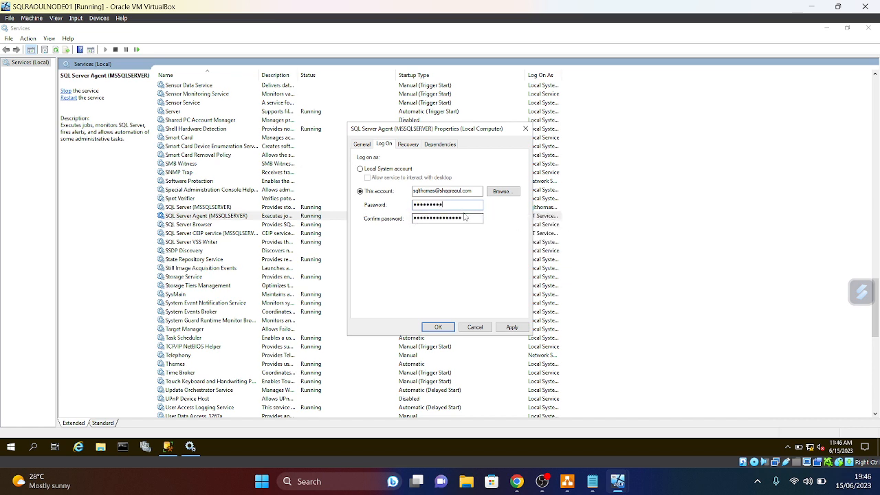
key("Tab")
key("BackSpace")
type("**")
left_click(512, 327)
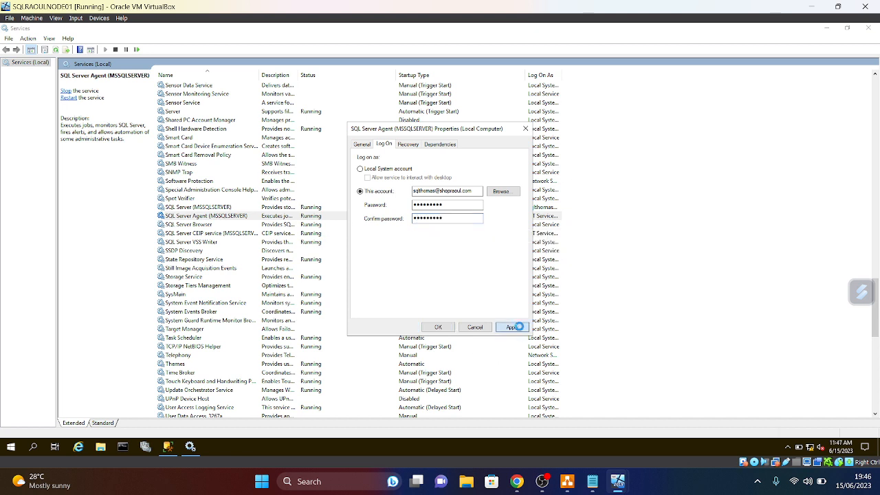
left_click(513, 271)
left_click(440, 329)
- Restart SQL Server Agent under the new account
left_click(206, 216)
right_click(207, 218)
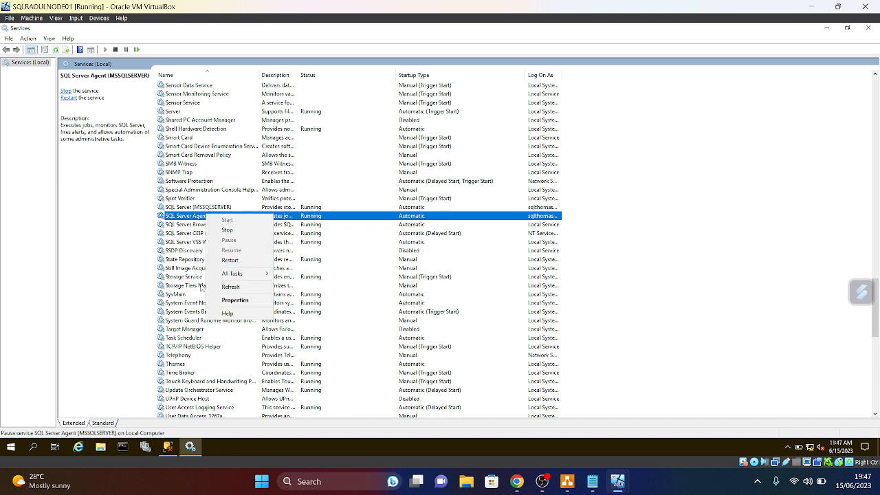
left_click(230, 260)
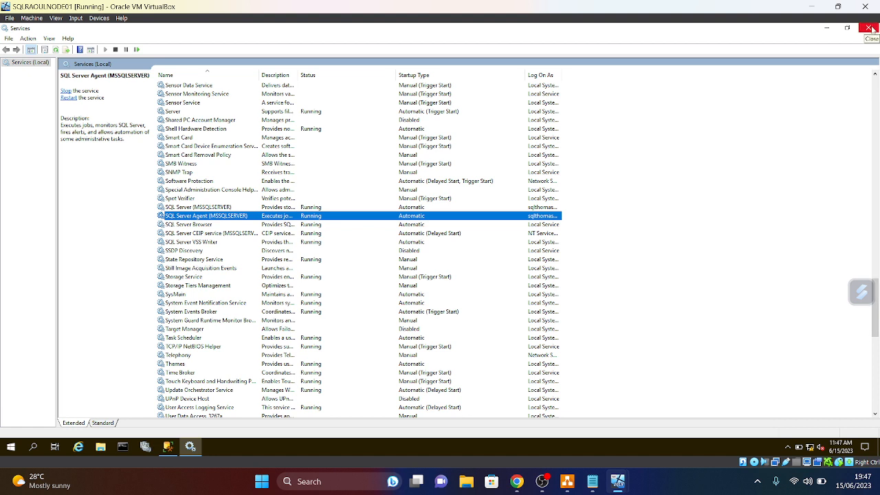
- Close Services and launch SQL Server 2022 Configuration Manager as administrator
left_click(869, 28)
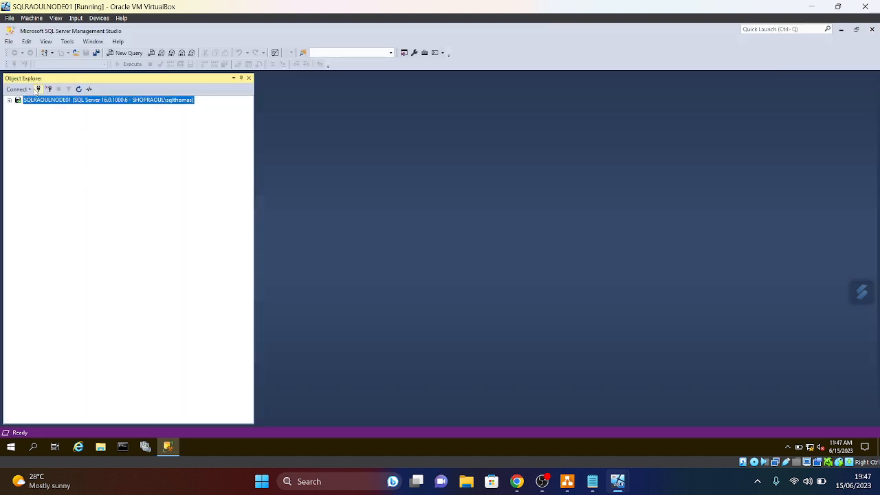
mouse_move(171, 447)
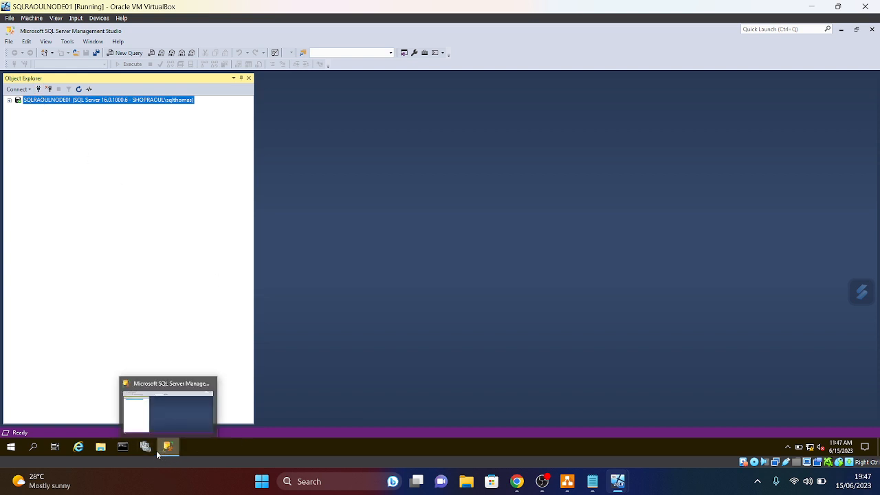
left_click(11, 448)
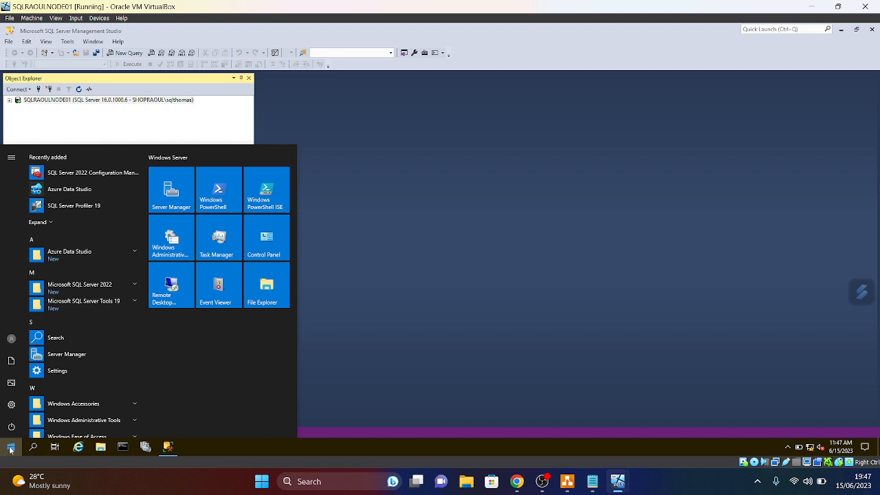
type("c")
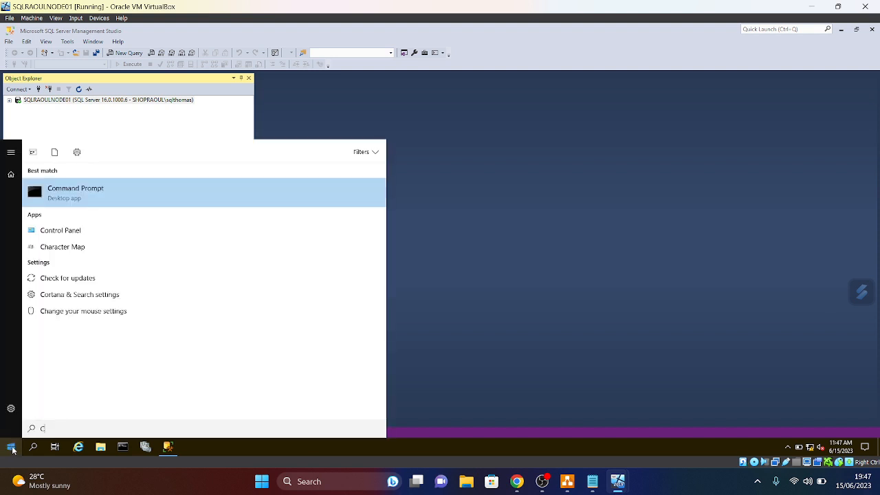
type("ON")
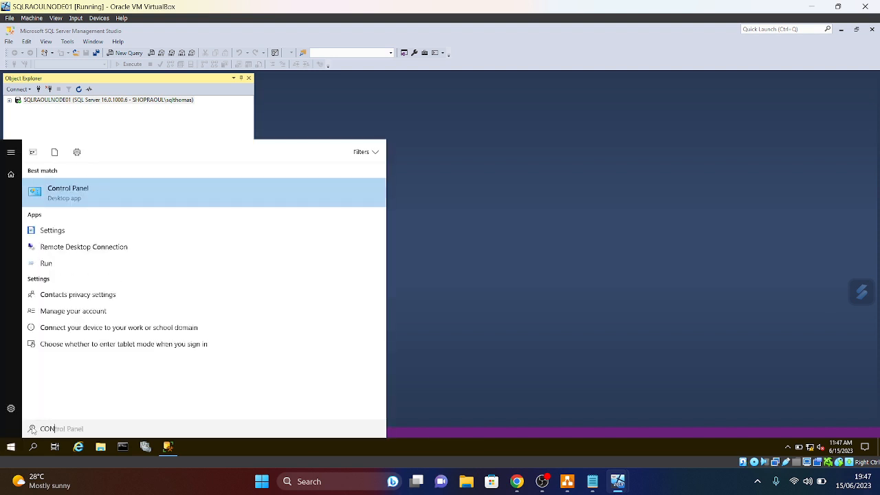
left_click(11, 447)
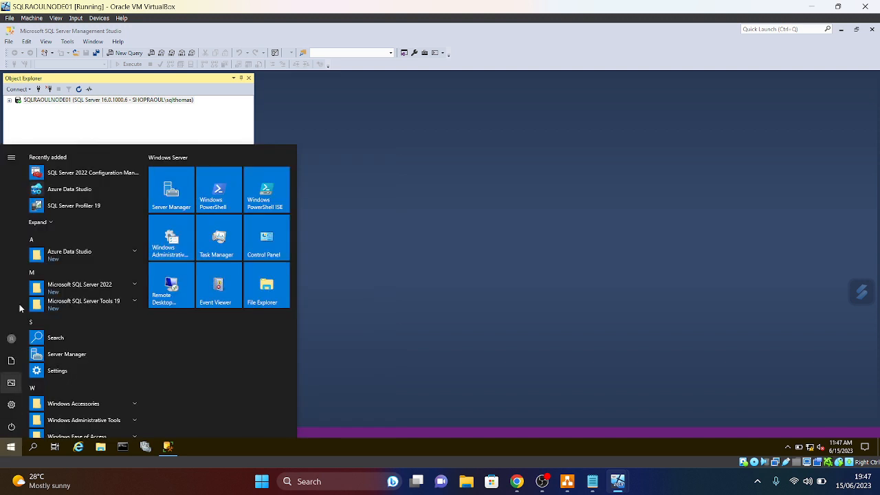
left_click(83, 173)
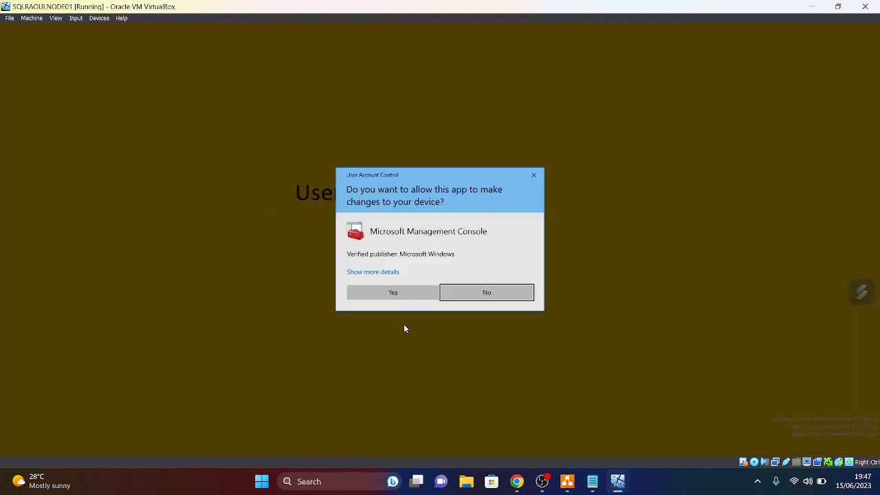
left_click(394, 292)
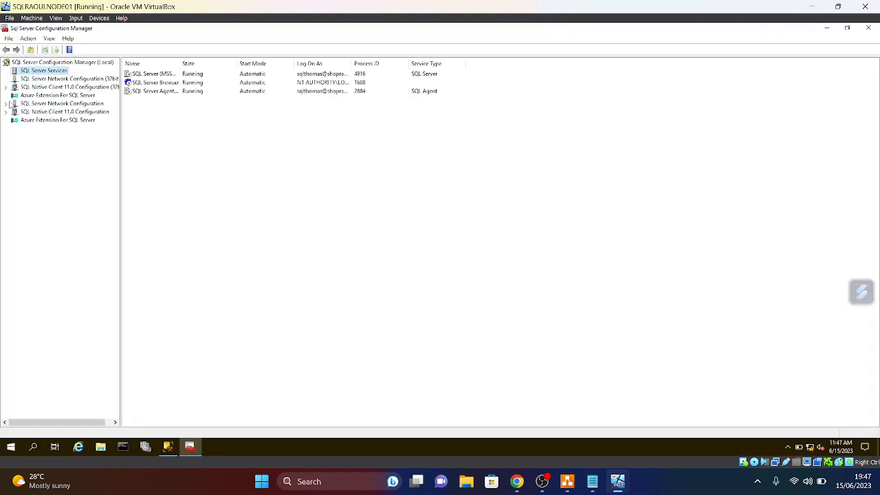
- Widen the Log On As column to check the service accounts, then close Configuration Manager
left_click_drag(352, 64, 427, 64)
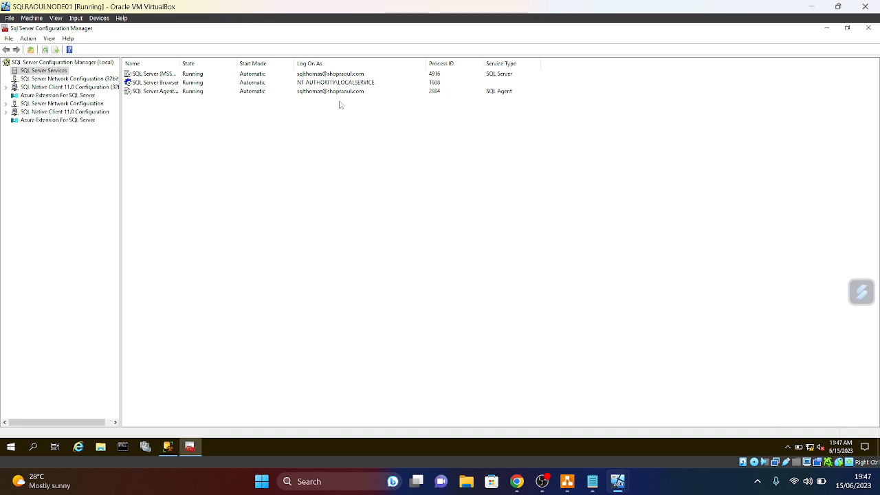
left_click(868, 28)
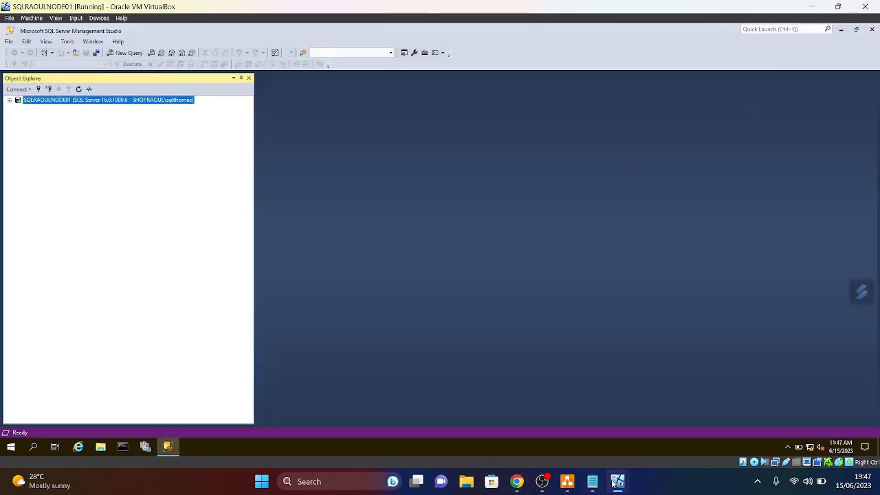
mouse_move(617, 485)
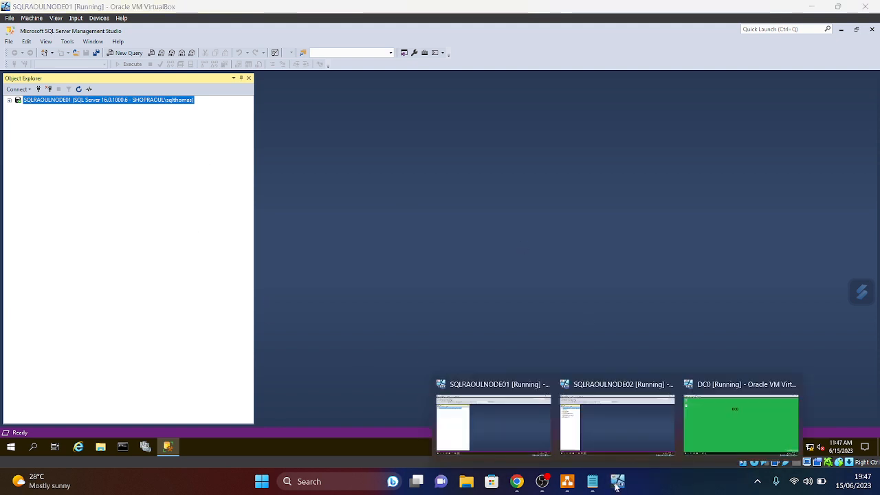
- Switch to the SQLRAOULNODE02 machine and open its Services console
left_click(613, 432)
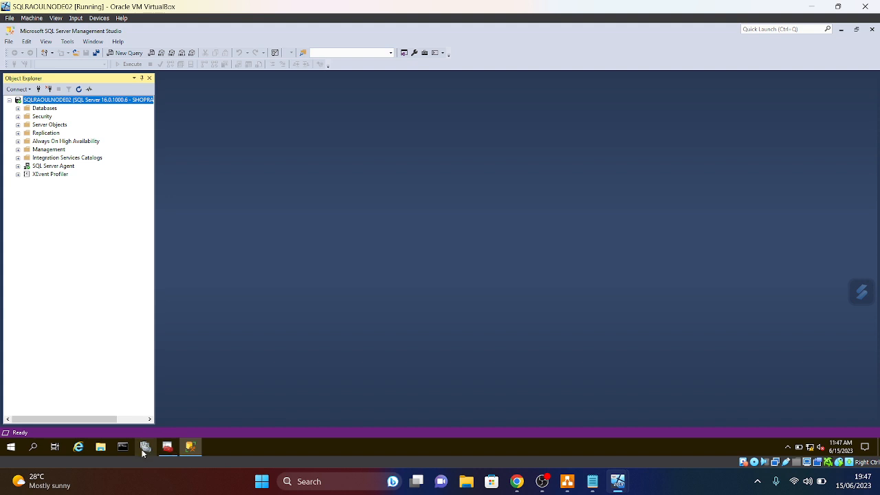
left_click(8, 449)
type("SF")
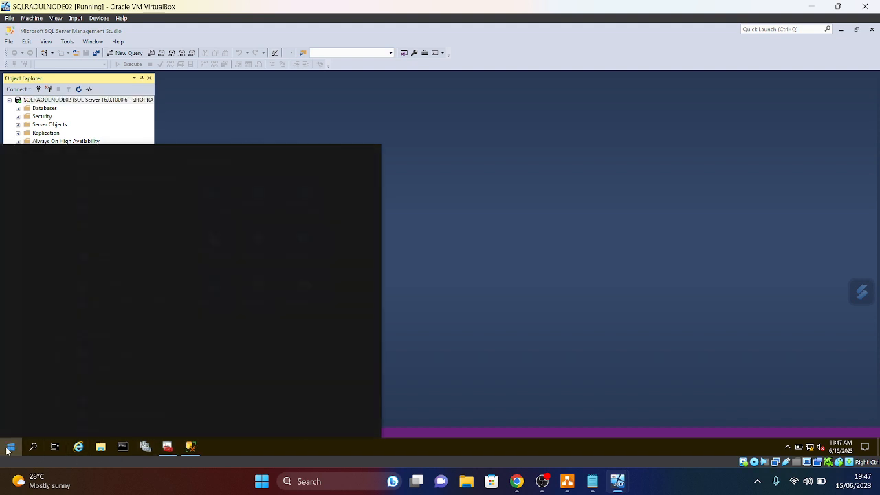
left_click(120, 234)
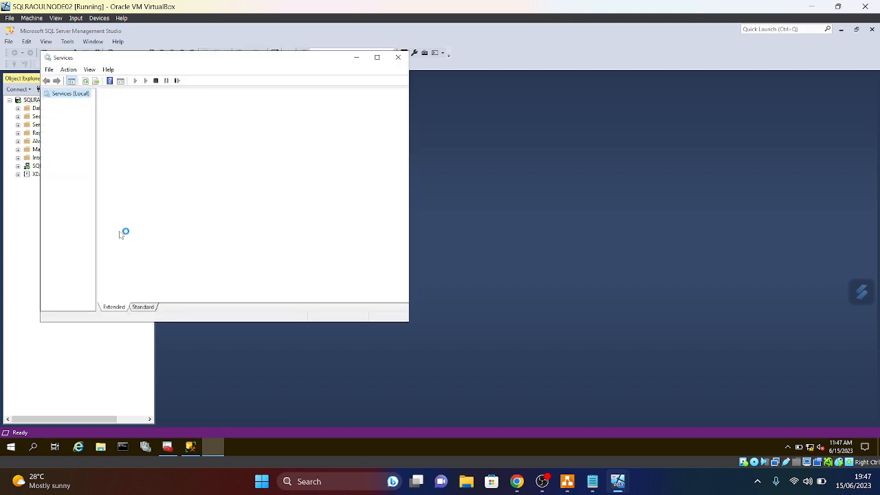
- Maximize Services, widen Startup Type, Log On As, Status and Description columns, and scroll to the SQL services
left_click(377, 57)
double_click(397, 75)
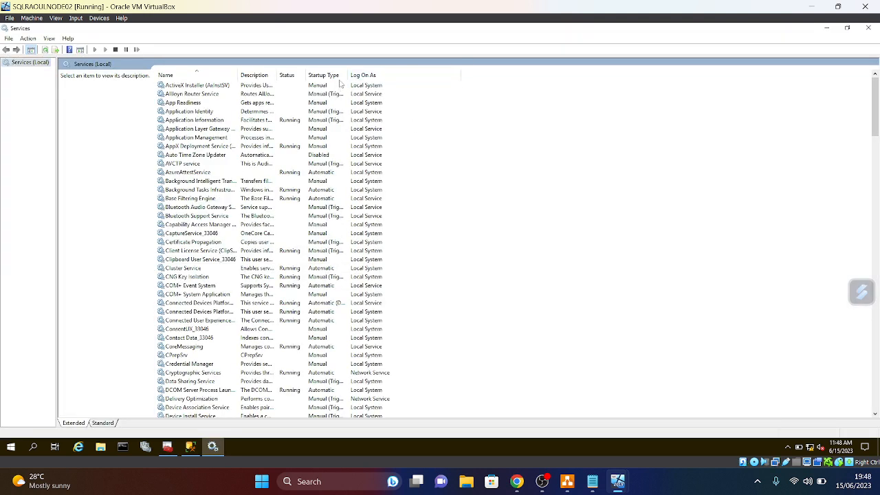
double_click(349, 75)
left_click_drag(306, 73, 349, 73)
scroll(218, 345, "down", 20)
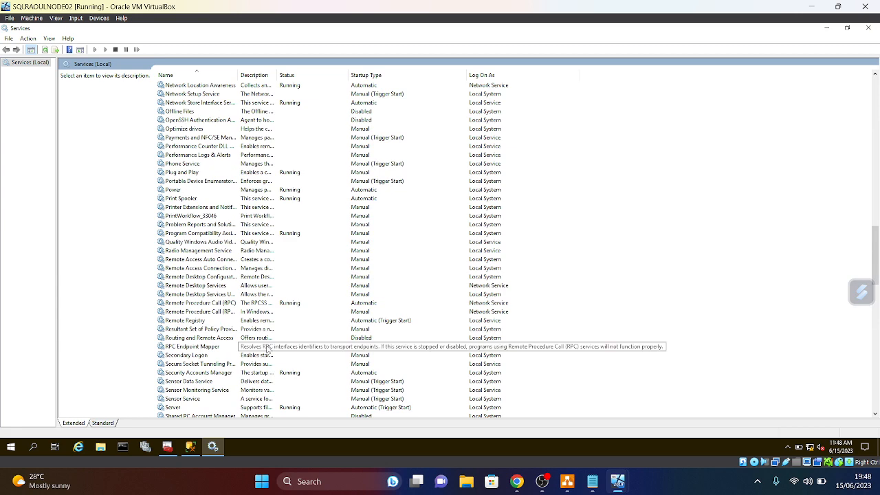
scroll(268, 349, "down", 9)
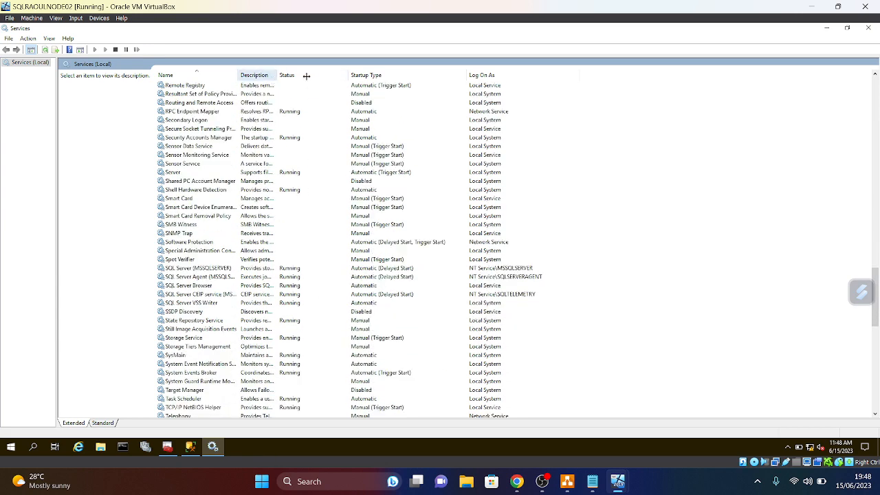
left_click_drag(307, 76, 310, 77)
- Change SQL Server (MSSQLSERVER) startup type to Automatic and apply
left_click(219, 269)
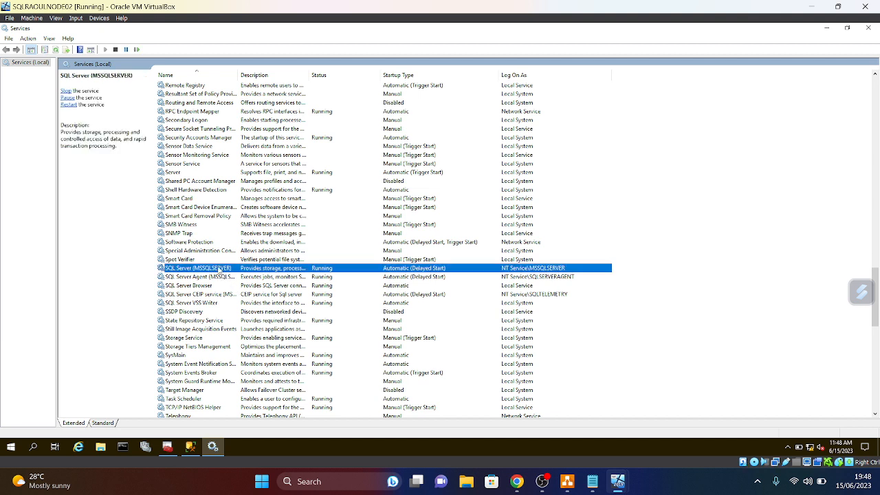
right_click(218, 271)
left_click(262, 360)
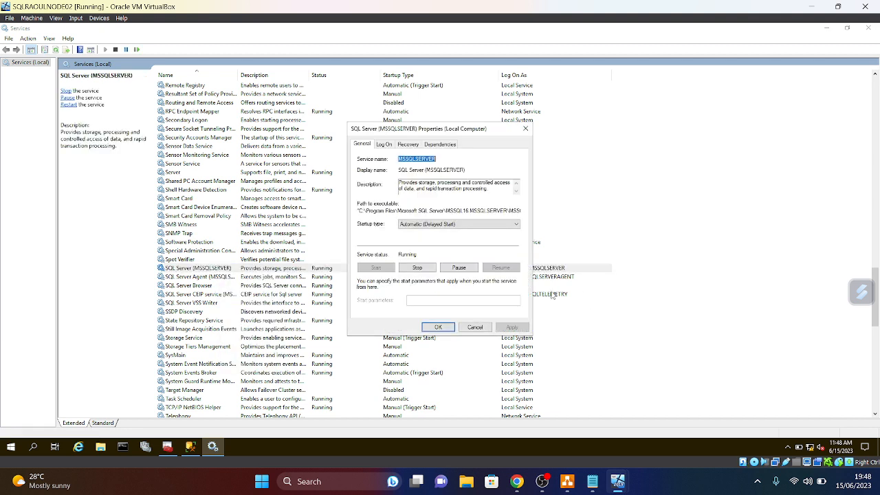
left_click(515, 227)
left_click(468, 239)
left_click(512, 327)
left_click(438, 328)
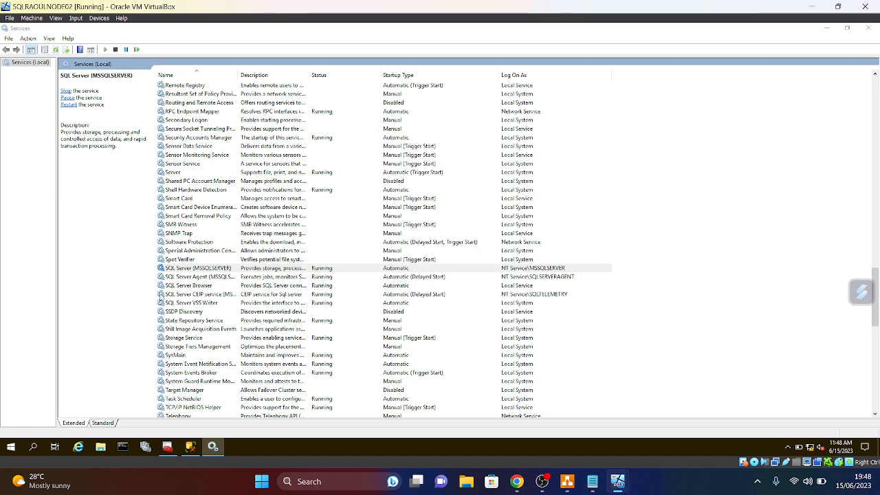
- Change SQL Server Agent startup type to Automatic and apply
right_click(198, 277)
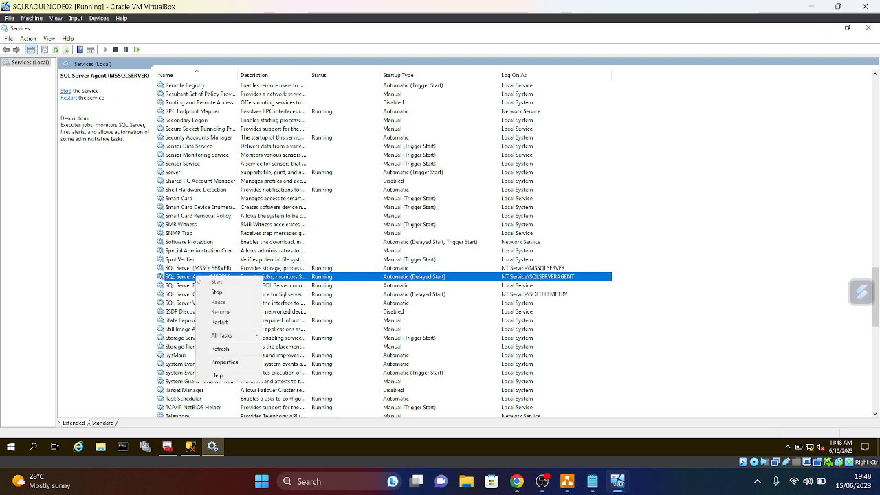
left_click(225, 362)
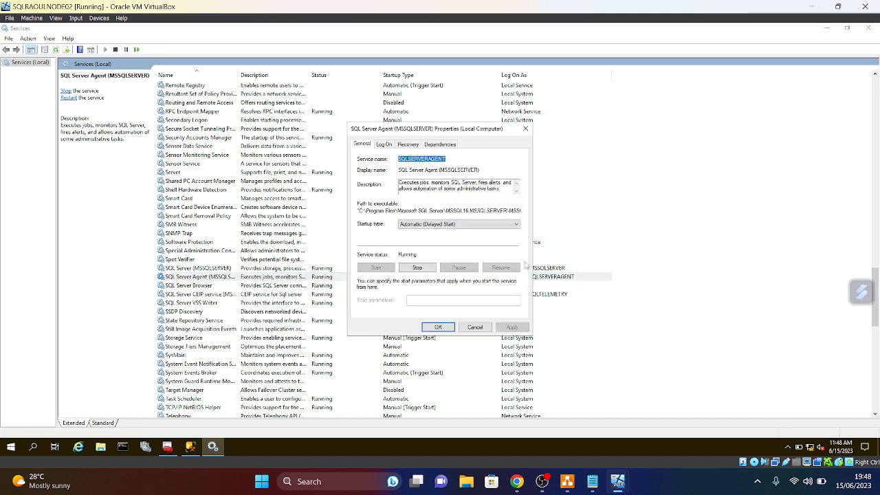
left_click(500, 227)
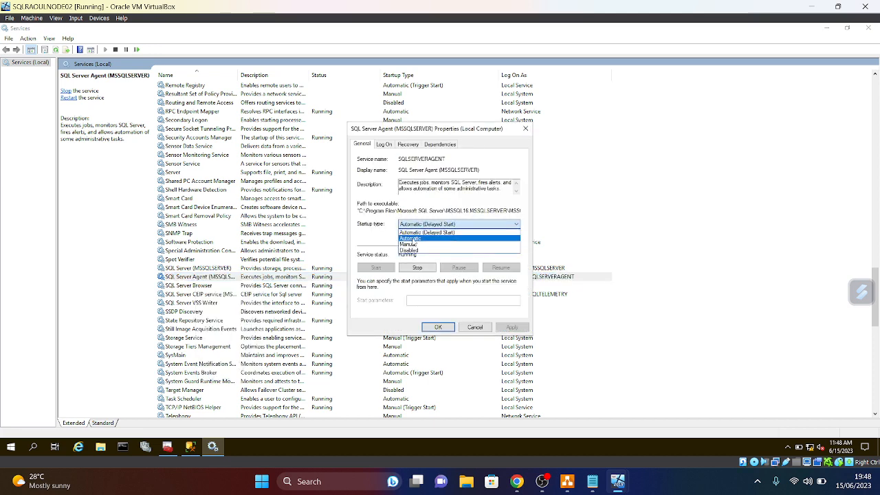
left_click(415, 240)
left_click(512, 327)
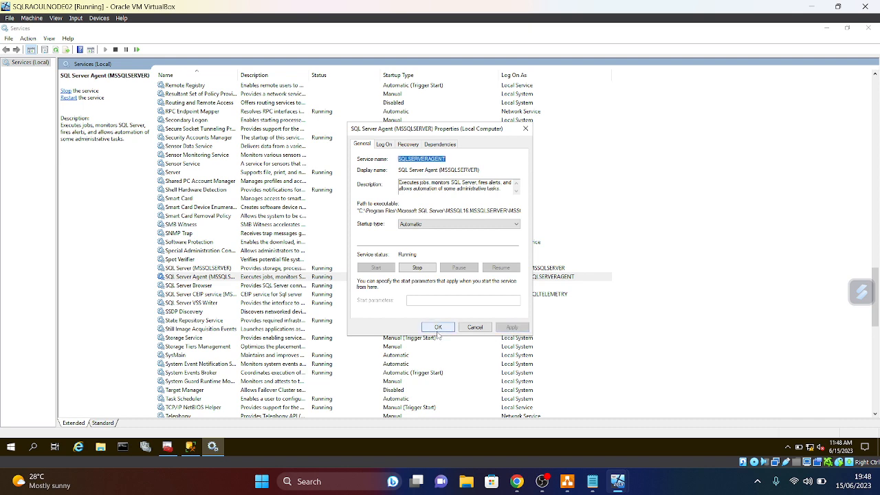
left_click(438, 327)
- Look at SQL Server Browser properties without changes, then reselect SQL Server (MSSQLSERVER)
right_click(191, 286)
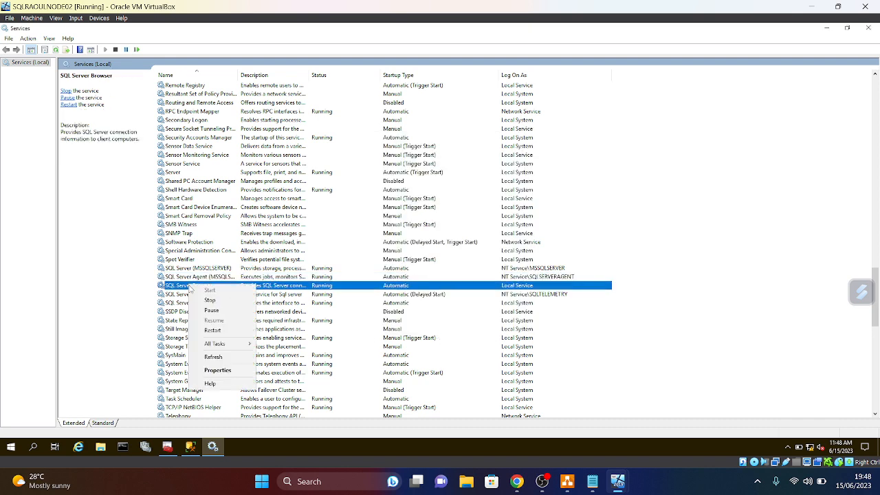
left_click(217, 370)
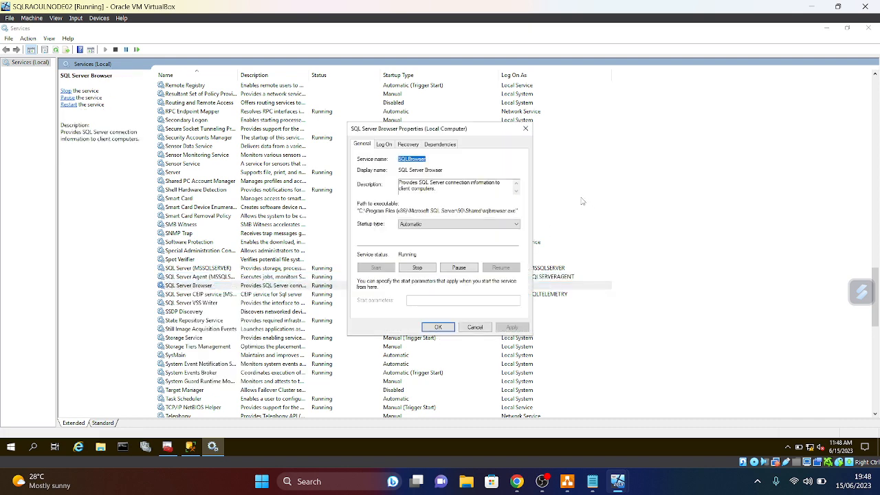
left_click(526, 128)
left_click(201, 269)
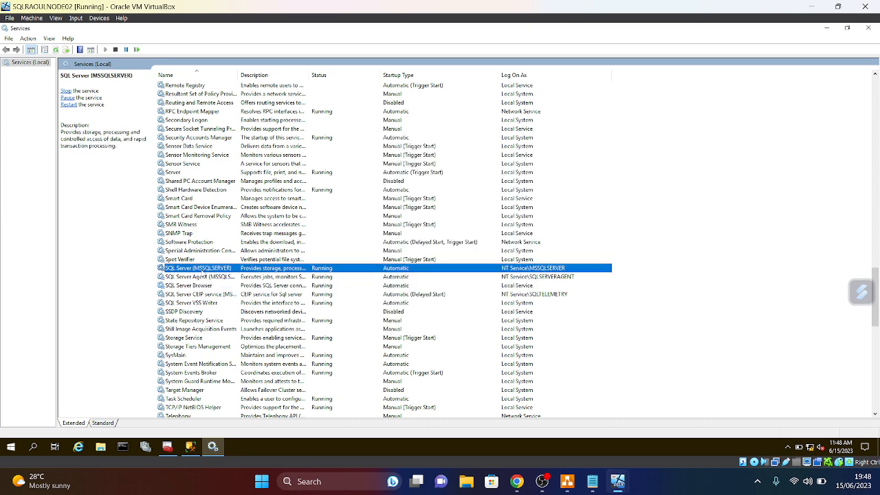
right_click(200, 270)
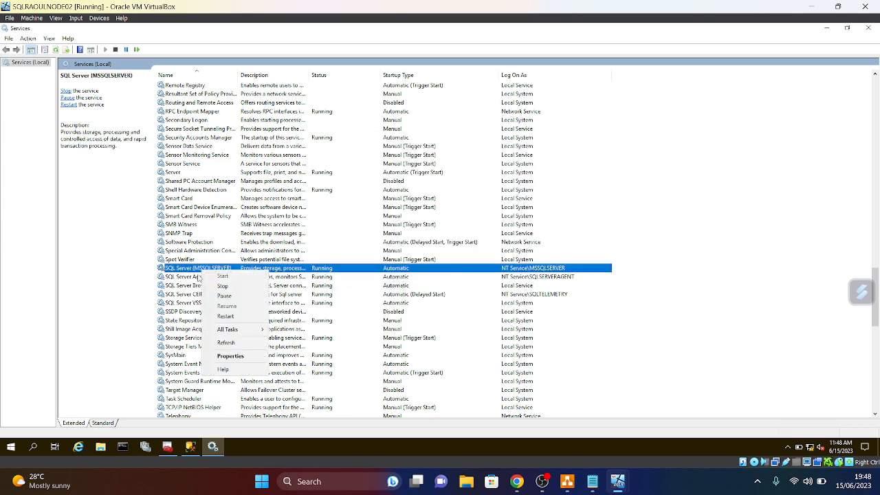
- Set SQL Server (MSSQLSERVER) to log on as the domain account found in the Entire Directory
left_click(232, 356)
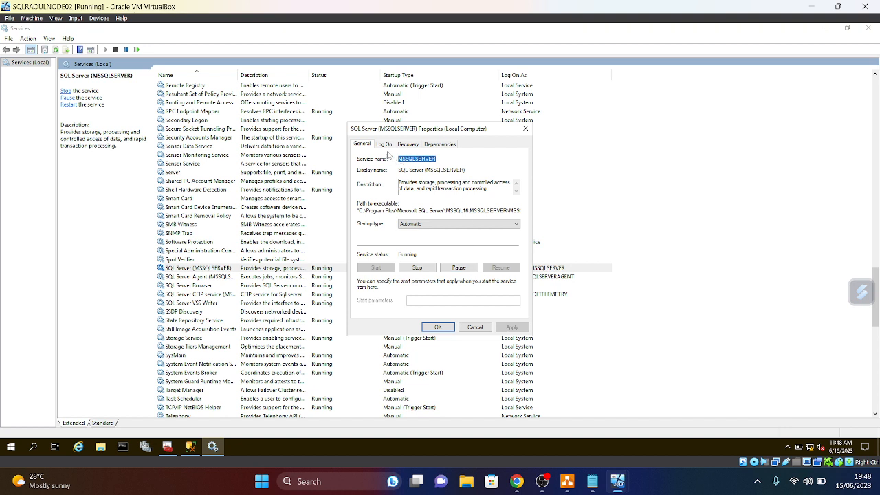
left_click(384, 145)
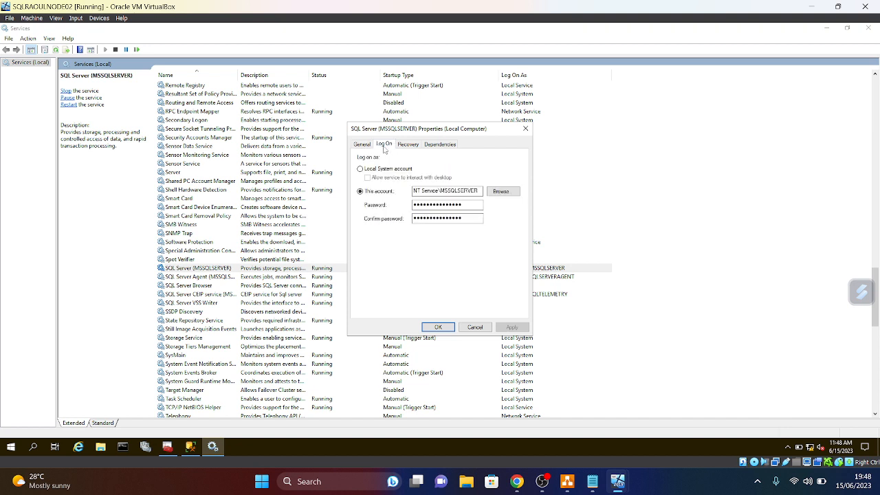
left_click(502, 193)
left_click(521, 190)
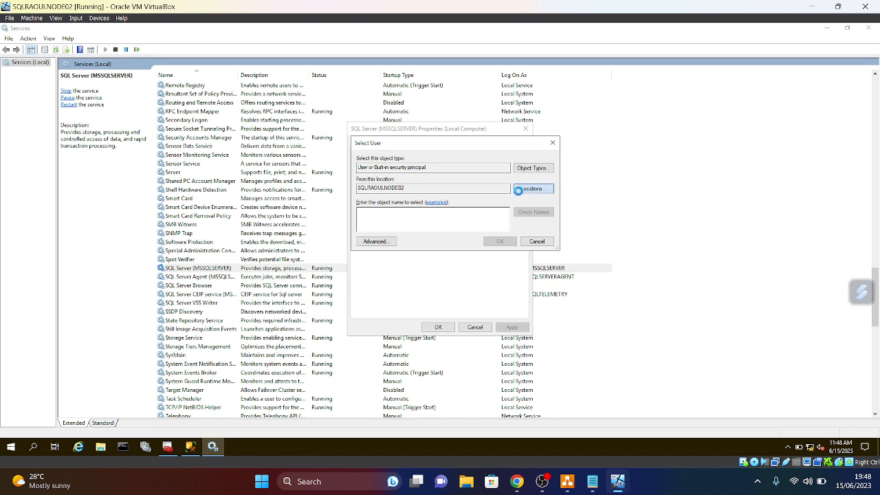
left_click(391, 203)
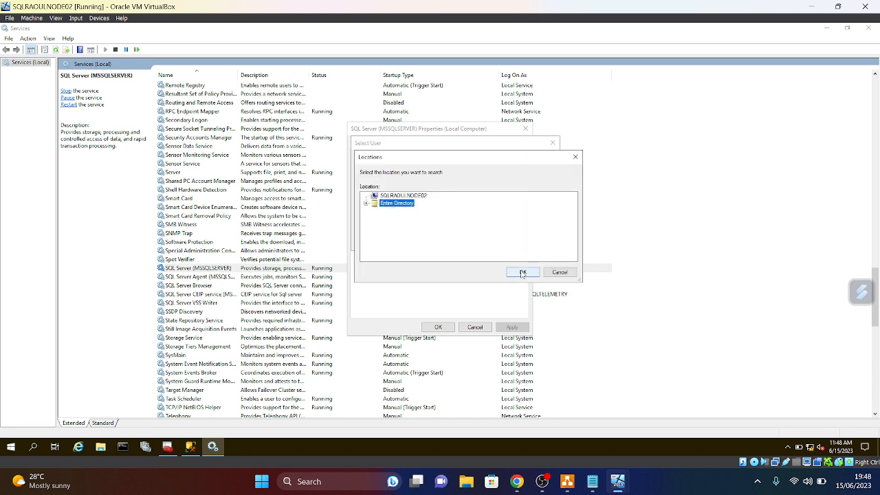
left_click(523, 273)
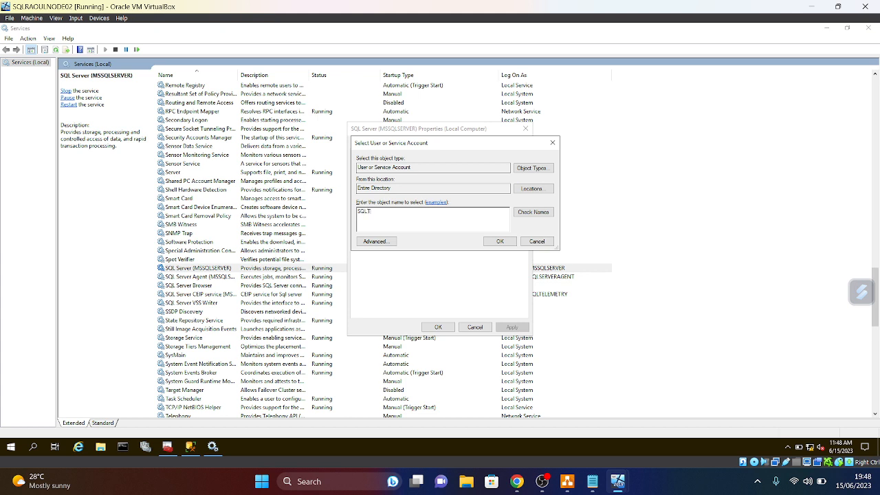
left_click(541, 213)
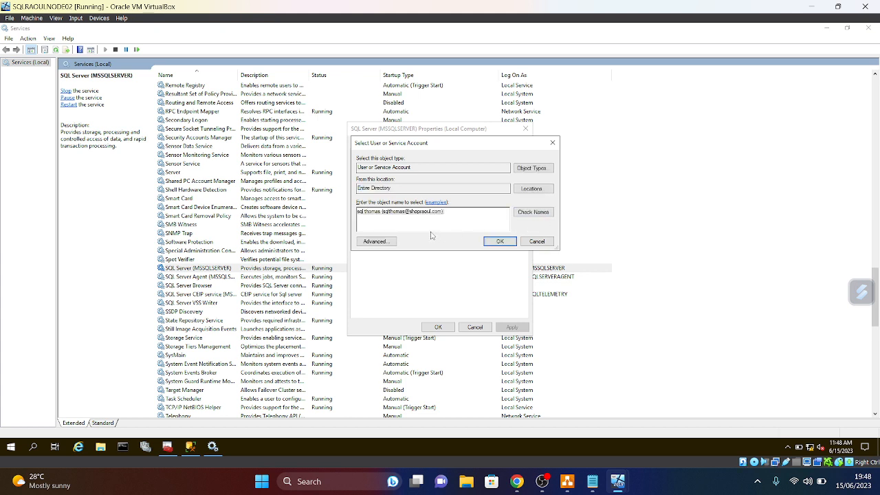
left_click(500, 242)
- Replace the old password and its confirmation with the domain account password
key("Tab")
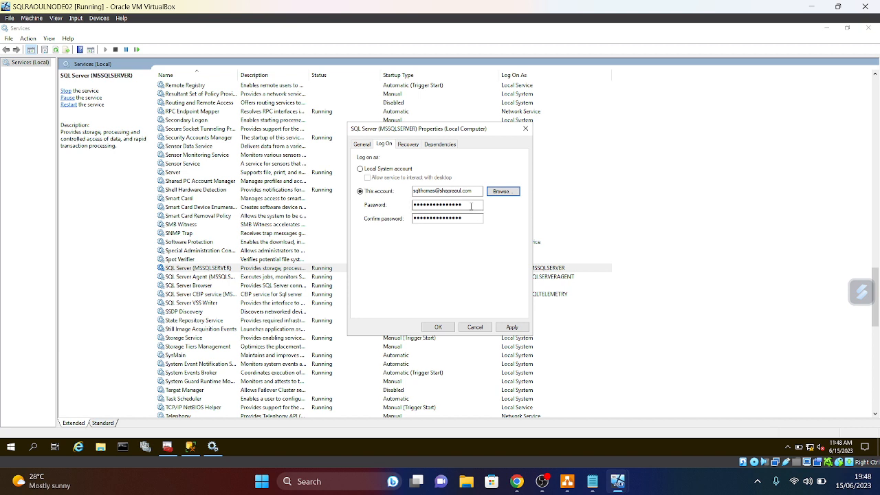
key("BackSpace")
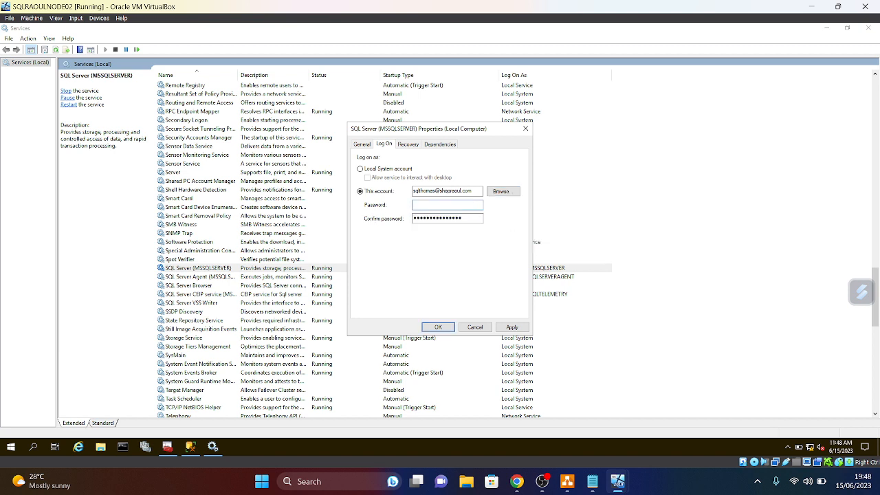
type("••••••••")
key("Caps_Lock")
type("••")
key("Caps_Lock")
type("•")
key("Tab")
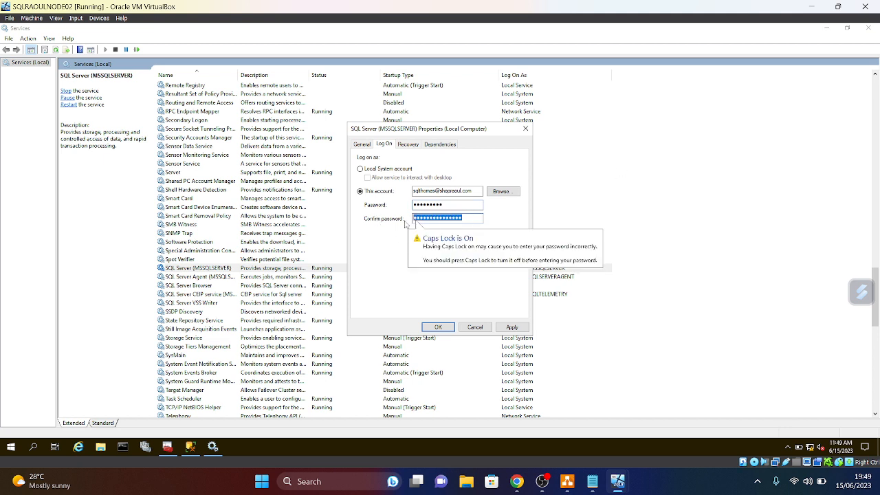
key("BackSpace")
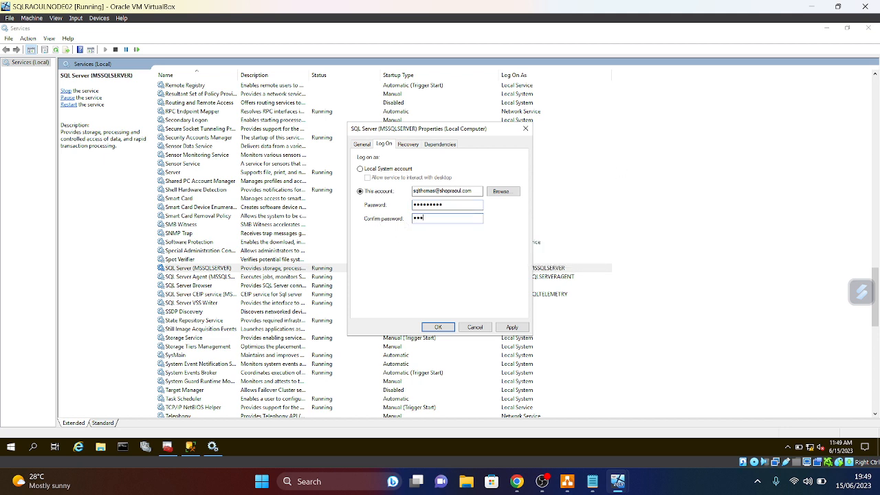
type("••")
key("Caps_Lock")
- Apply the new log-on account, dismiss both notices, and close SQL Server properties
left_click(513, 327)
left_click(509, 270)
left_click(512, 272)
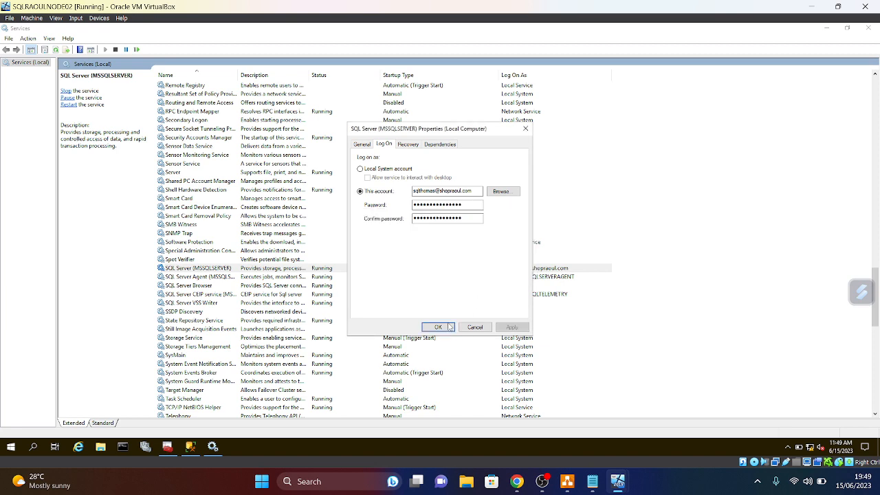
left_click(450, 327)
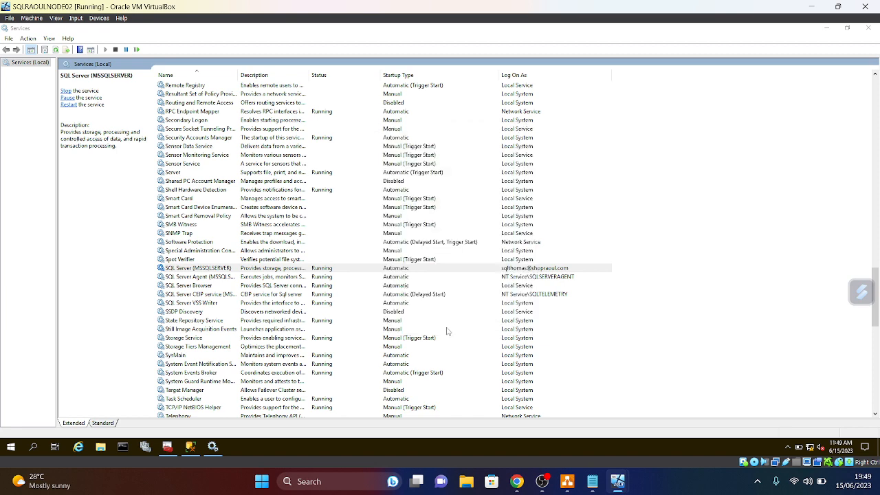
- Restart SQL Server, agreeing to restart its dependent services too
right_click(190, 270)
left_click(217, 315)
left_click(118, 185)
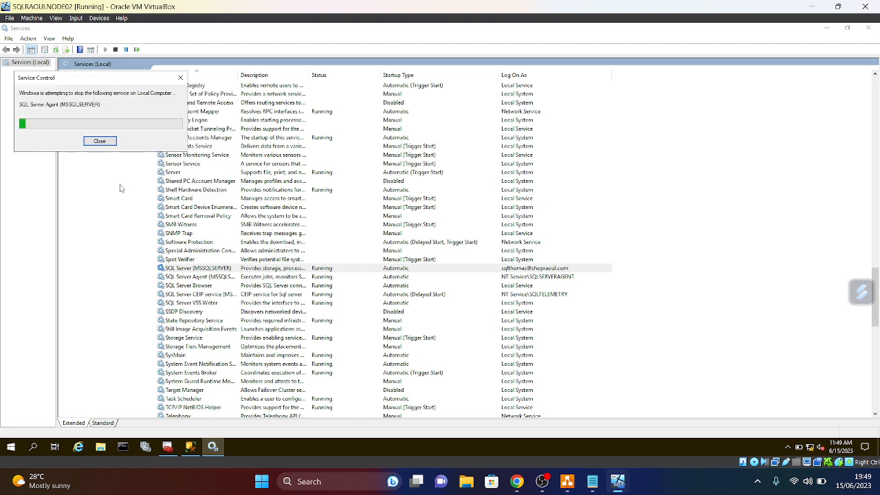
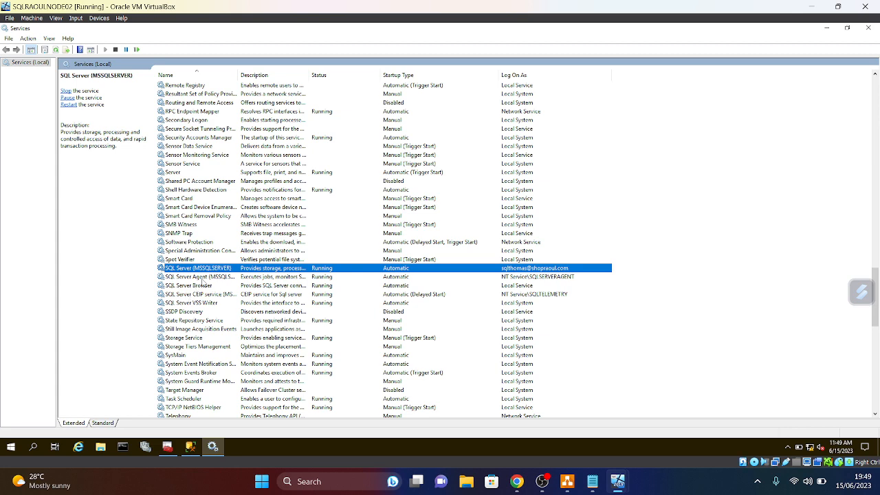
- Set SQL Server Agent's Log On account to the domain SQL service account, searching the Entire Directory
left_click(204, 278)
right_click(205, 279)
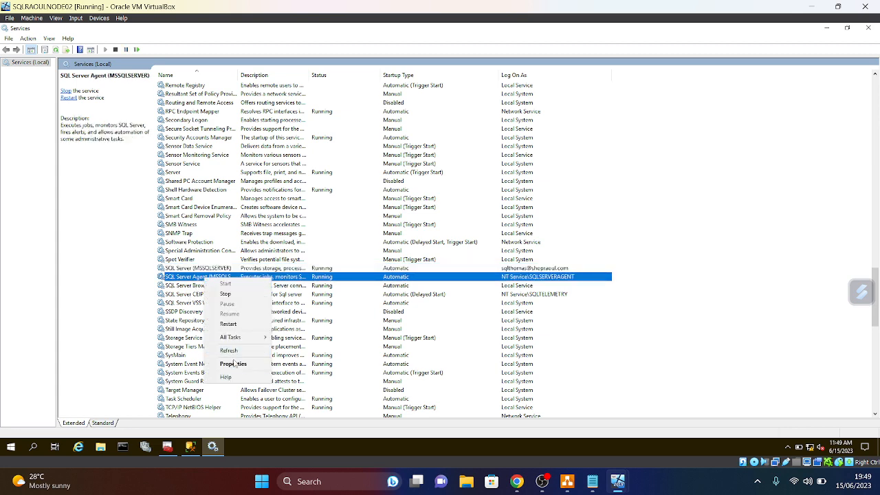
left_click(234, 363)
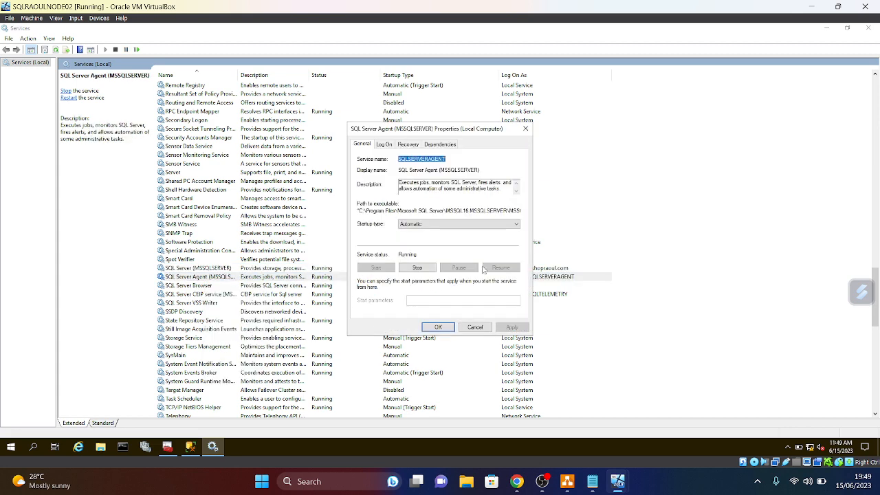
left_click(384, 144)
left_click(503, 193)
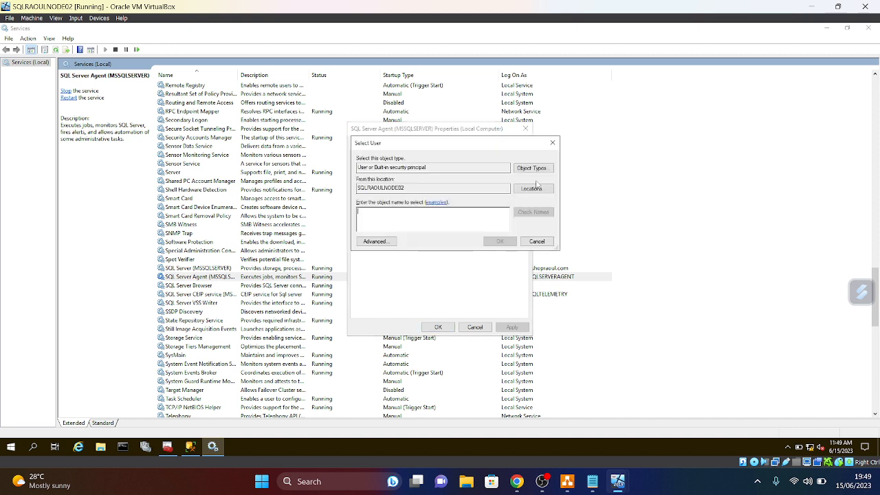
left_click(531, 190)
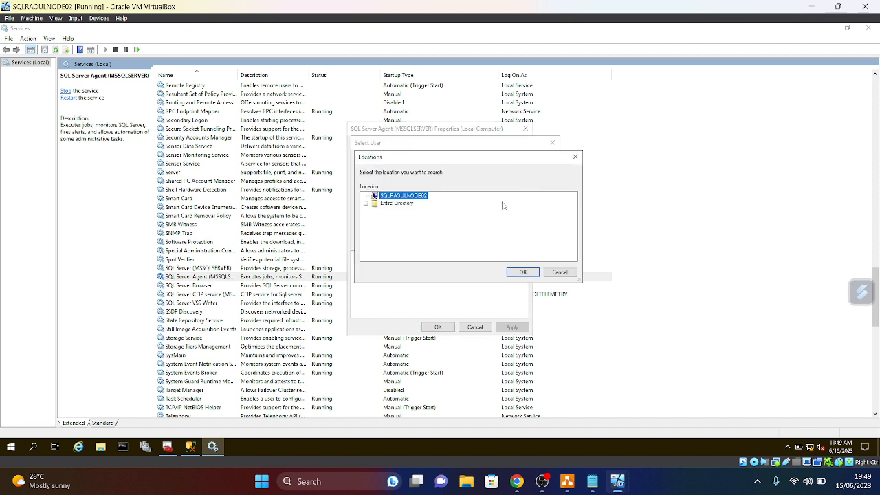
left_click(396, 205)
left_click(522, 273)
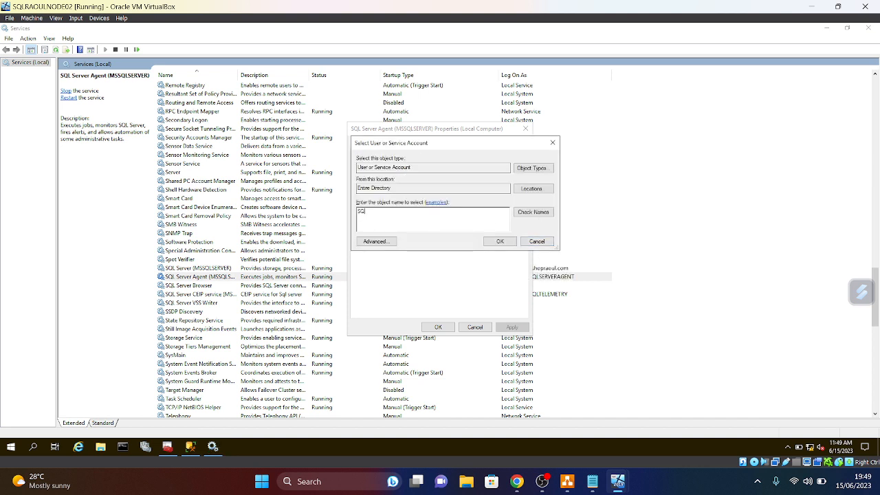
left_click(533, 212)
left_click(499, 242)
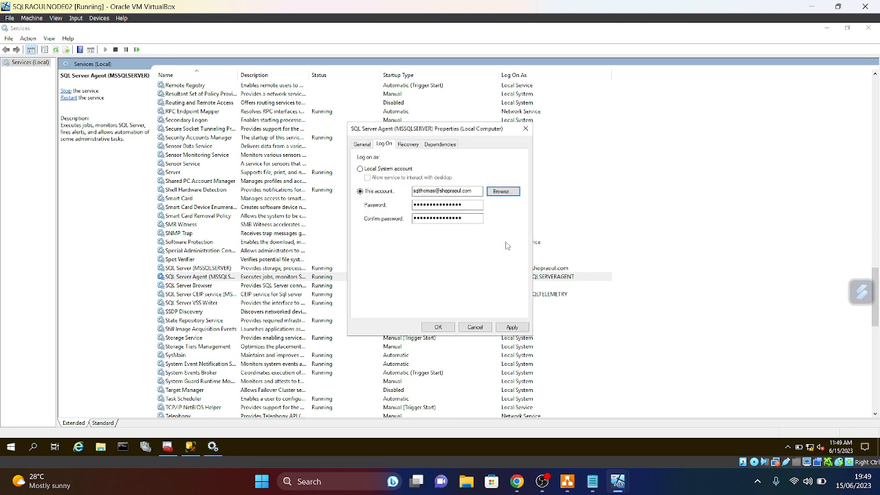
- Replace the old password and its confirmation with the domain account password
key("BackSpace")
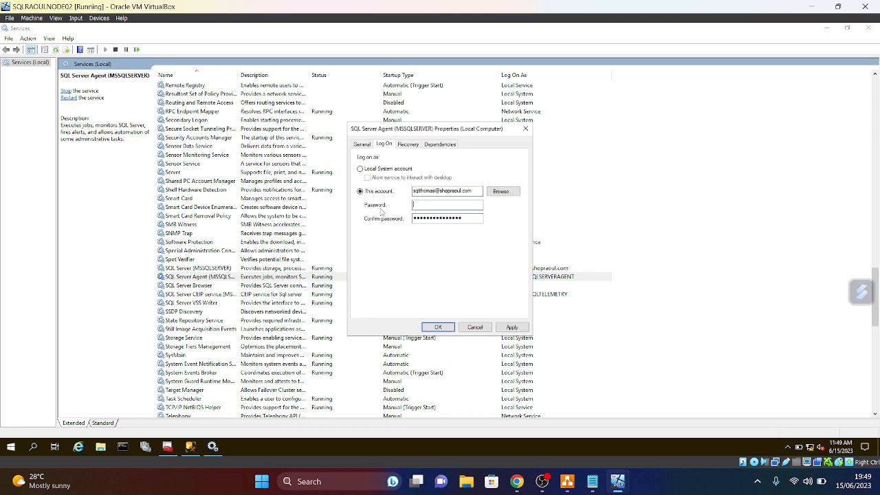
type("●●●●●●●")
key("Caps_Lock")
type("●●")
key("Tab")
key("BackSpace")
type("●●●●●●●")
key("Caps_Lock")
type("●●")
- Apply the new log-on account, restart SQL Server Agent, and close Services
left_click(517, 328)
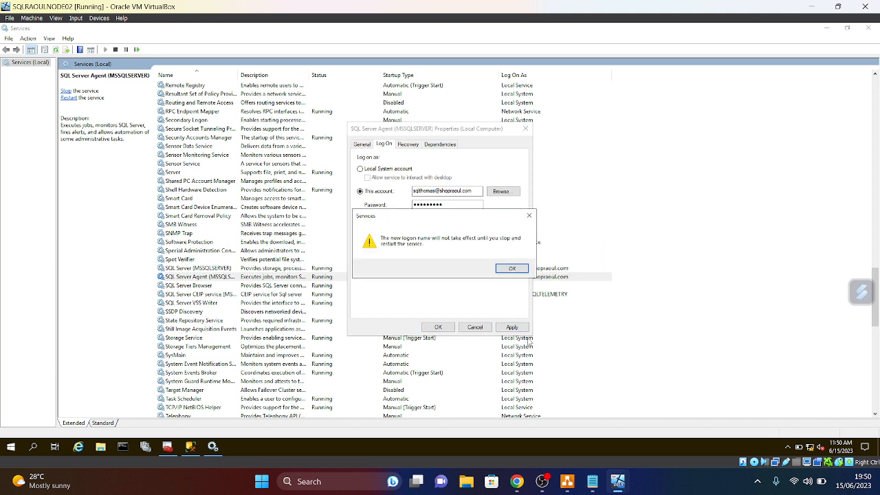
left_click(513, 268)
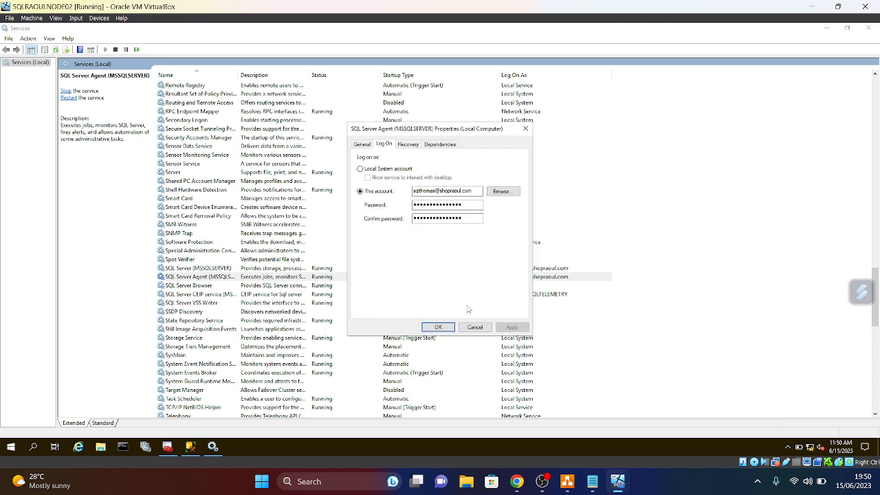
left_click(438, 327)
right_click(194, 282)
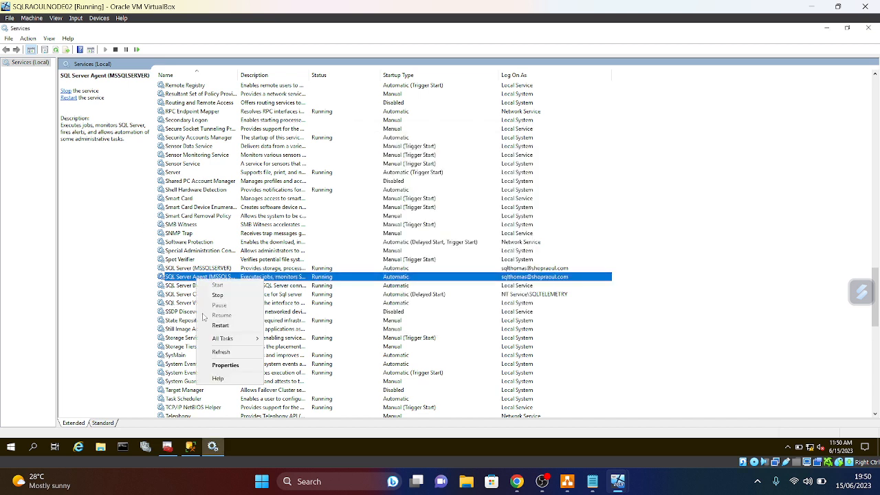
left_click(225, 325)
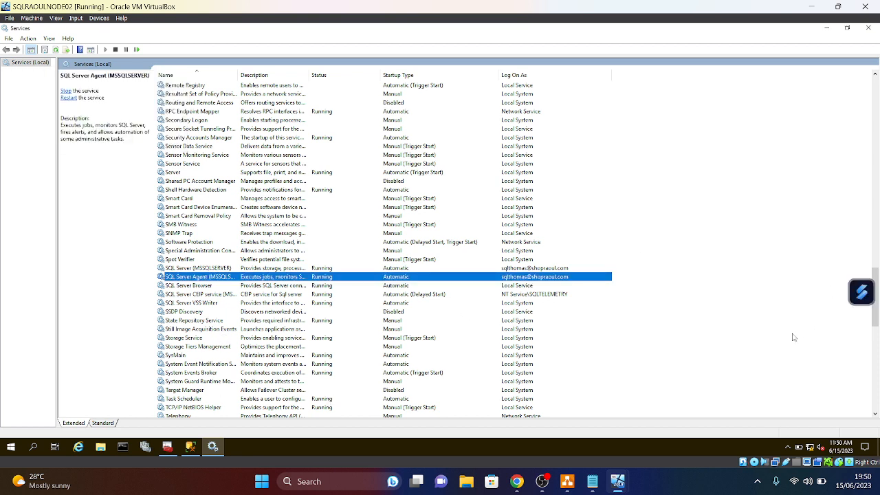
left_click(869, 28)
- Refresh SQL Server Configuration Manager and widen Log On As to confirm both services use the domain account
left_click(191, 447)
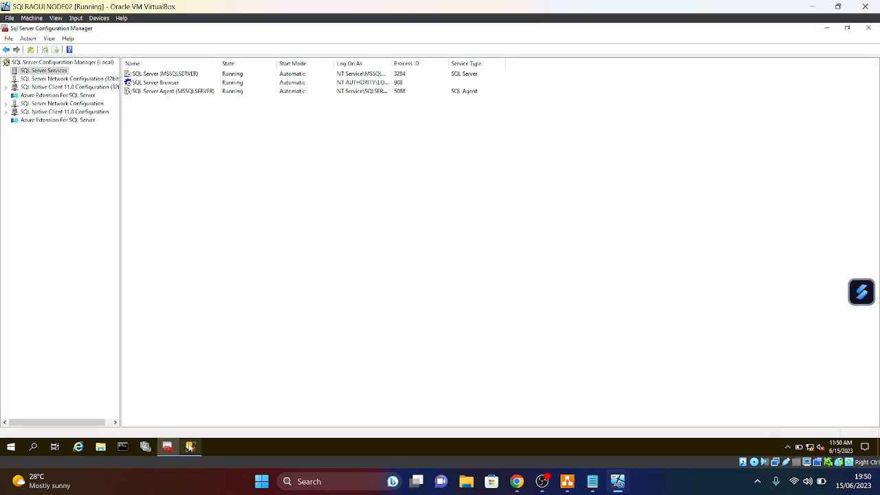
left_click(45, 50)
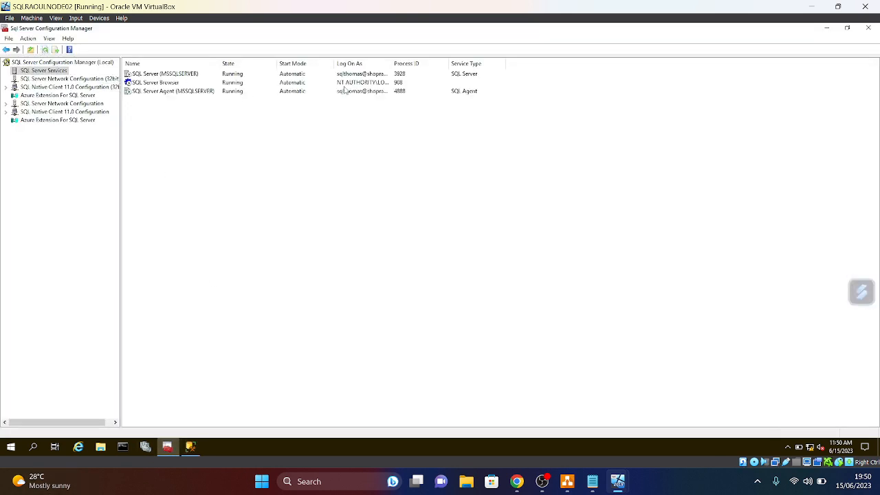
left_click_drag(392, 64, 453, 78)
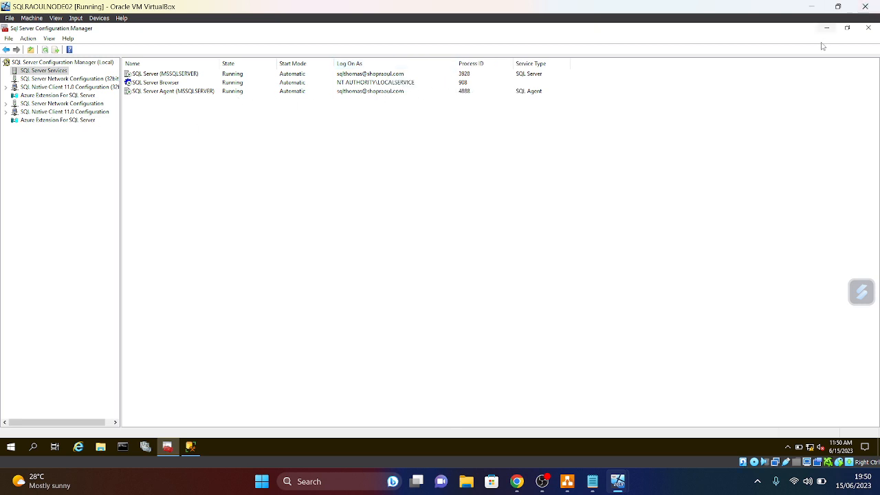
left_click(864, 33)
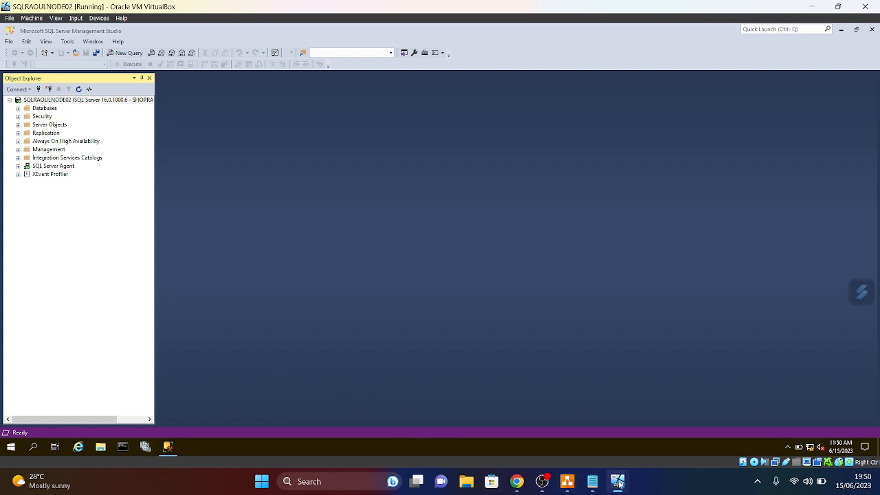
- Switch to the DC0 machine and send it Ctrl-Alt-Del from the Input > Keyboard menu
mouse_move(617, 481)
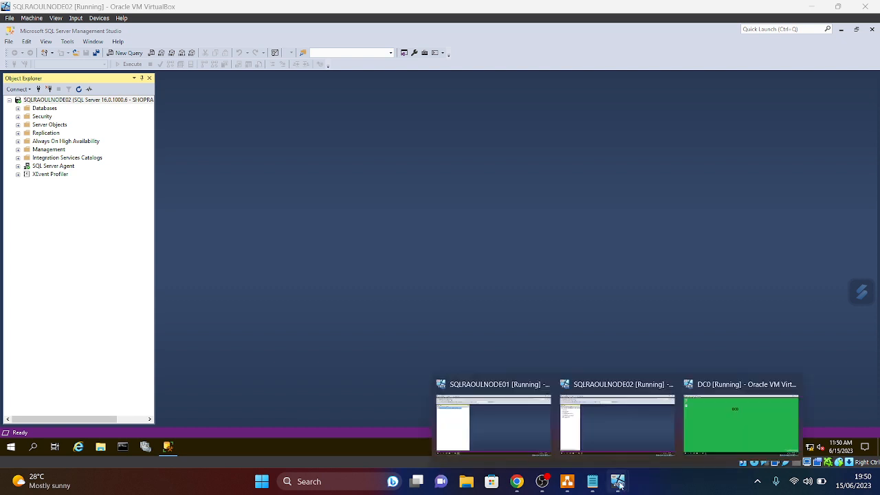
left_click(708, 444)
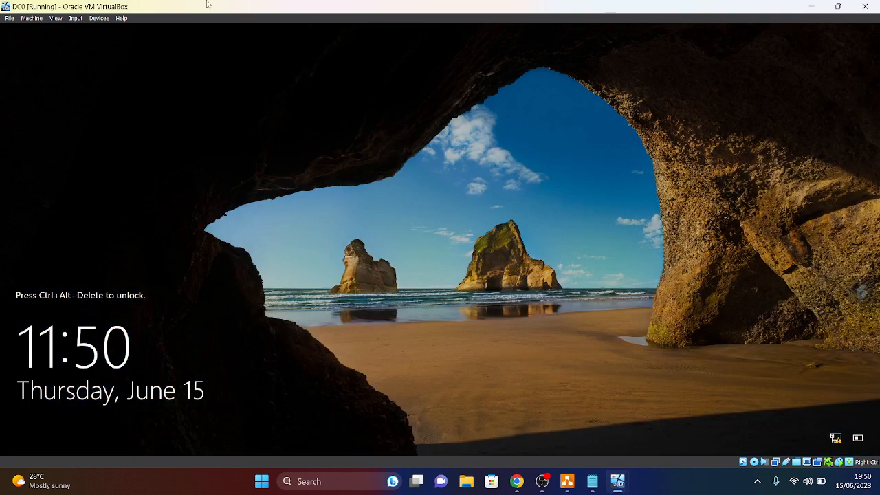
left_click(92, 20)
mouse_move(72, 21)
mouse_move(121, 18)
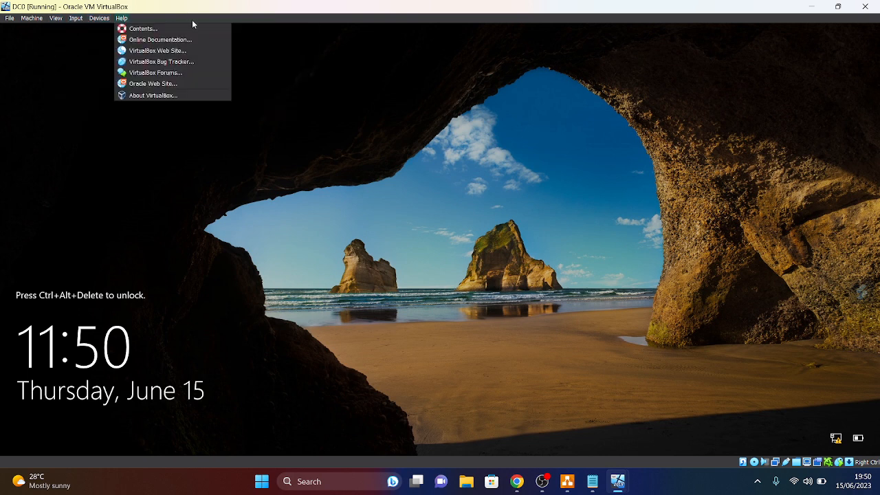
left_click(213, 52)
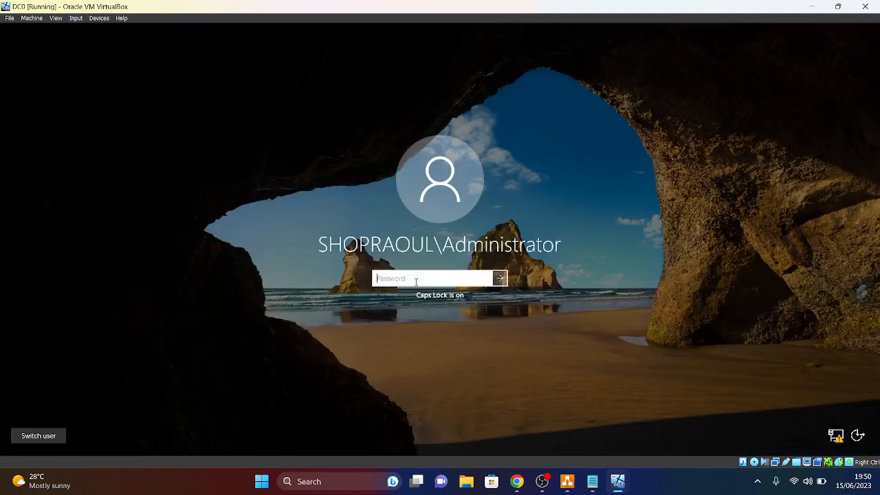
- Sign in with the Administrator password and restore the RAOULSQLMEDIA folder window
type("P")
type("•••••••")
key("Caps_Lock")
key("Return")
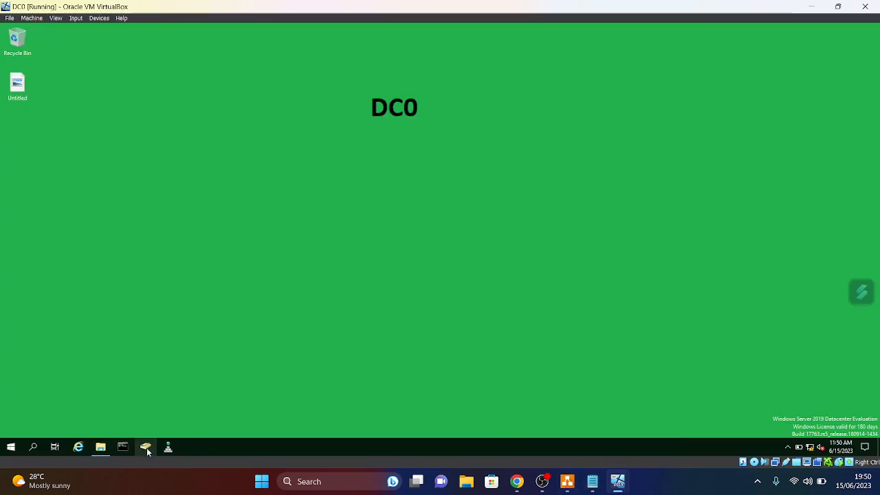
left_click(103, 451)
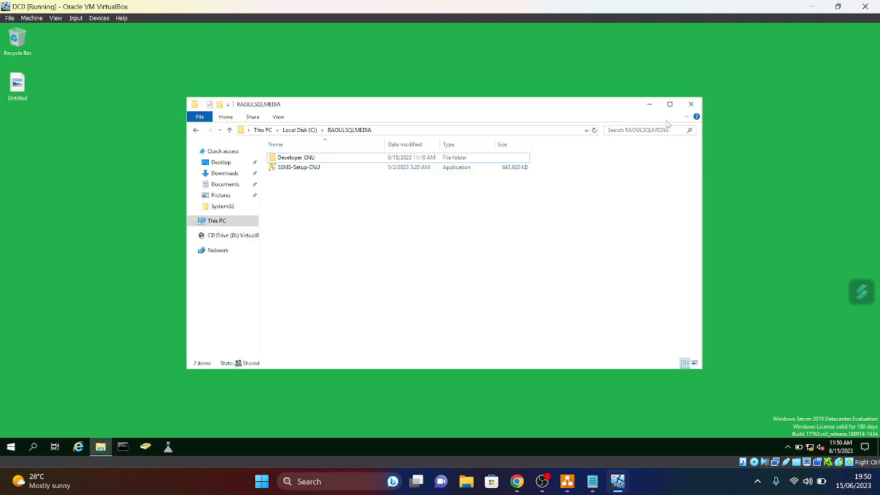
- Open a fresh File Explorer on Local Disk (C:) and create a new folder there
left_click(693, 105)
left_click(100, 448)
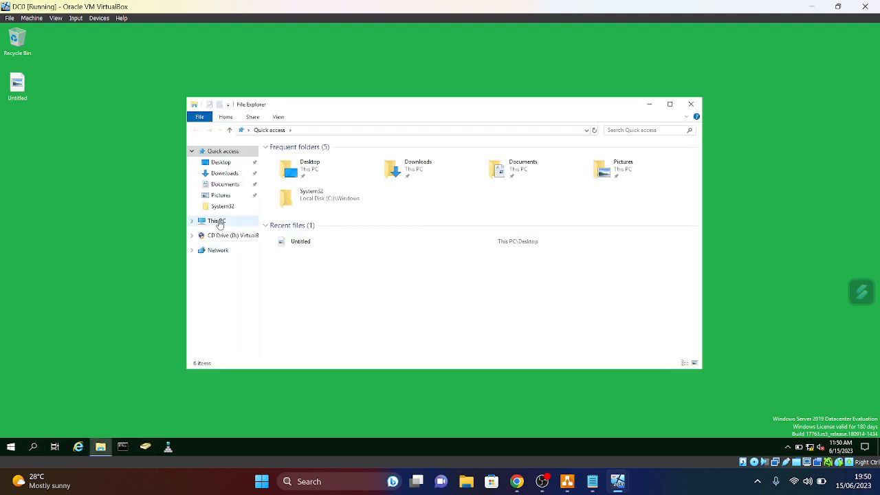
left_click(218, 221)
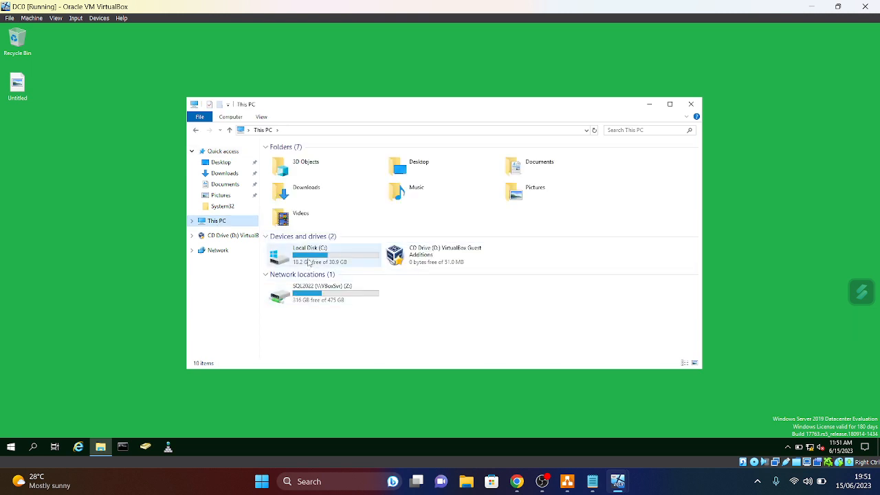
double_click(309, 260)
right_click(287, 234)
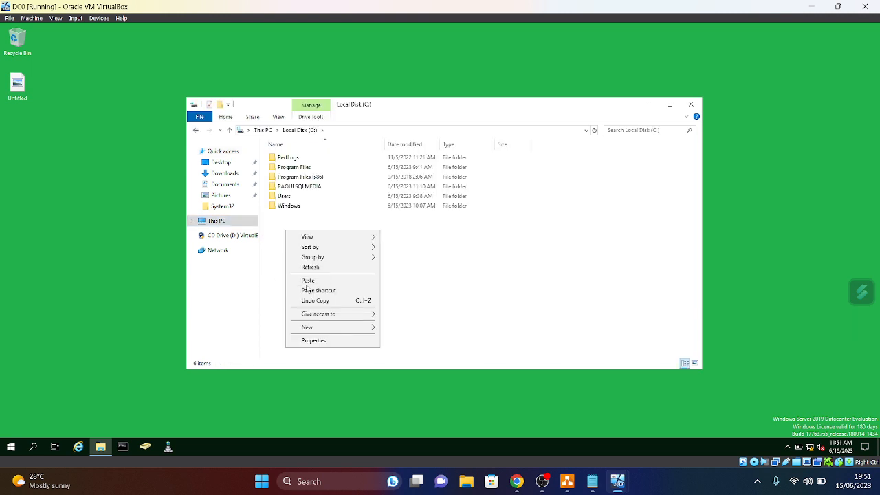
mouse_move(310, 331)
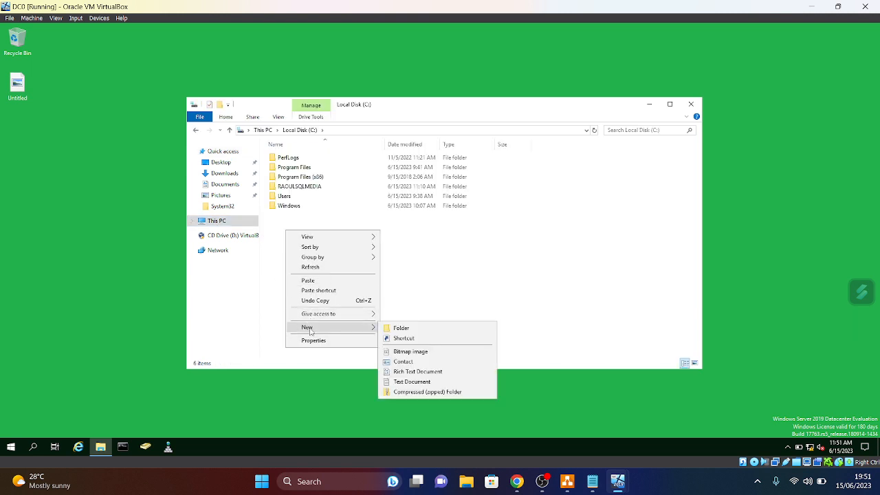
left_click(406, 328)
- Name the new folder RAOULAHGroup
key("BackSpace")
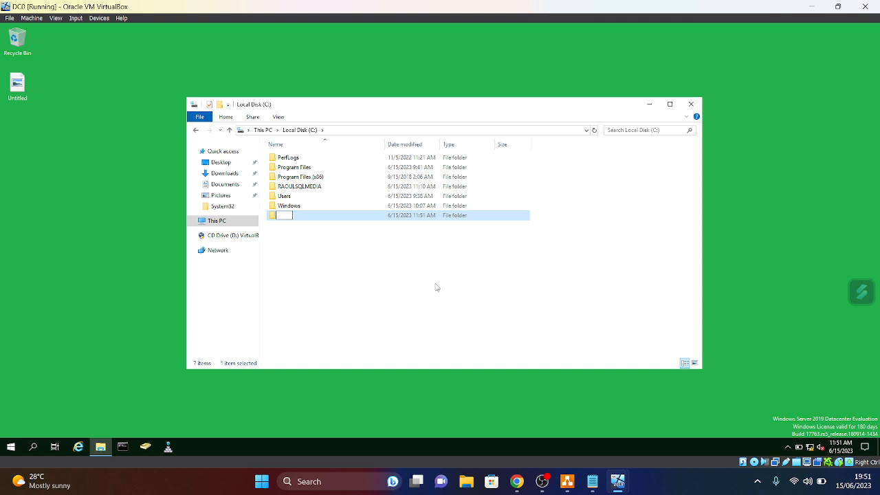
type("SQL")
key("BackSpace")
key("BackSpace")
key("BackSpace")
type("RAO")
key("BackSpace")
type("ULA")
type("GH")
key("BackSpace")
type("HG")
type("roup")
left_click(394, 286)
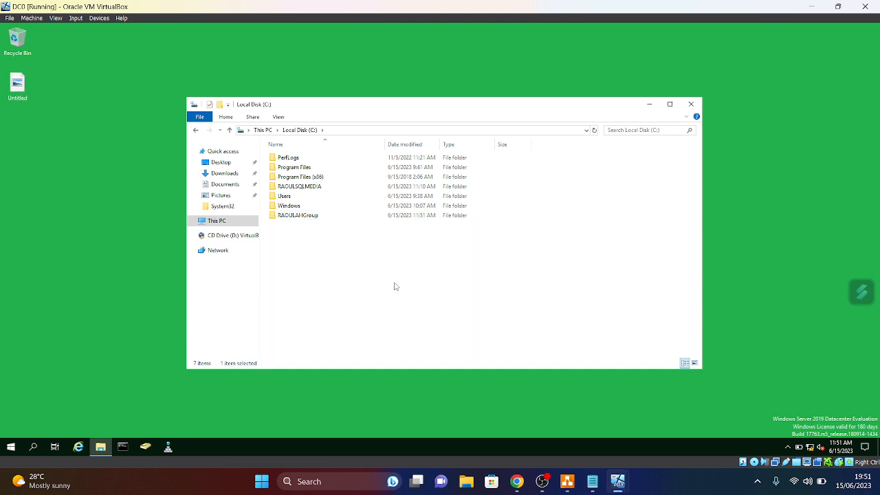
- Turn on Advanced Sharing for the RAOULAHGroup folder from its Properties
right_click(311, 219)
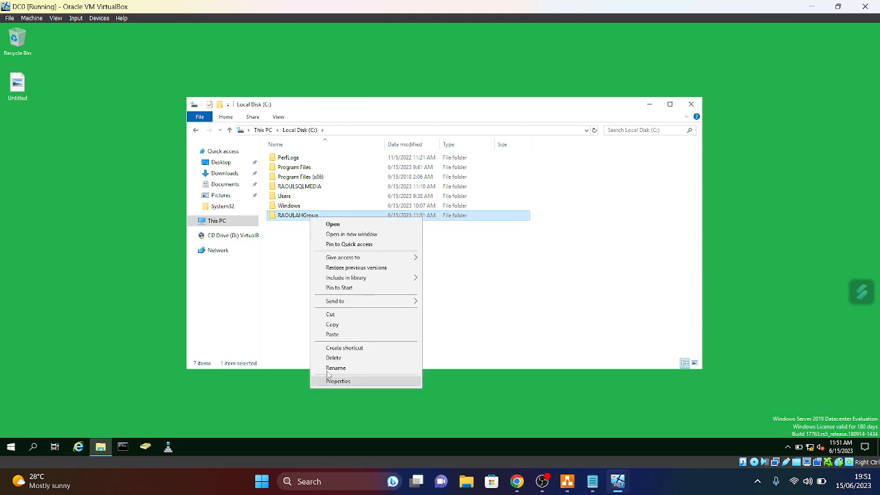
left_click(347, 383)
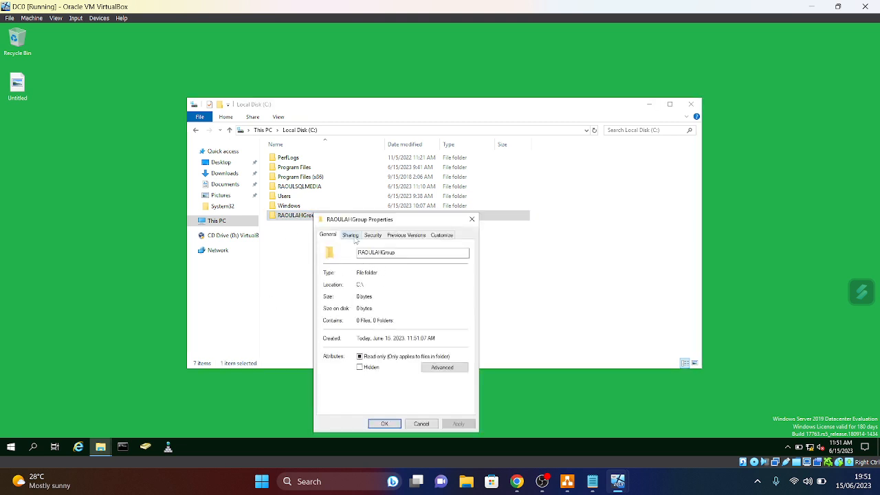
left_click(355, 236)
left_click(359, 345)
left_click(326, 252)
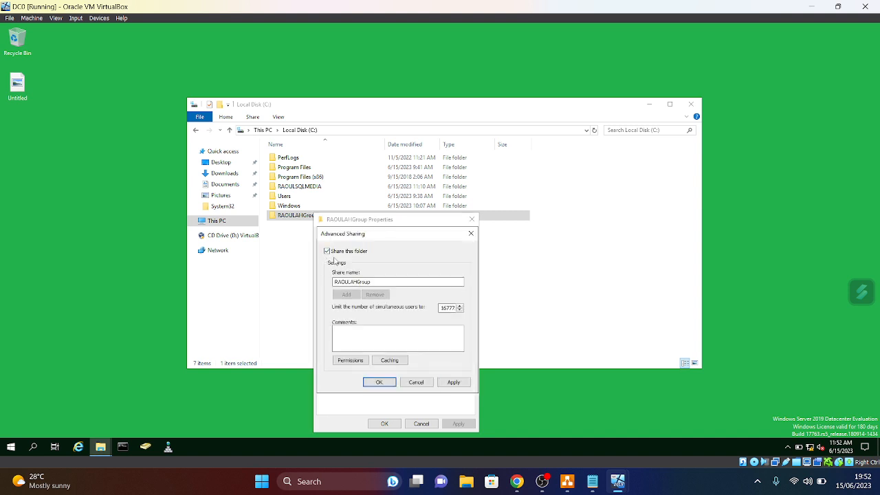
- Allow Everyone Full Control in the share permissions and apply
left_click(350, 360)
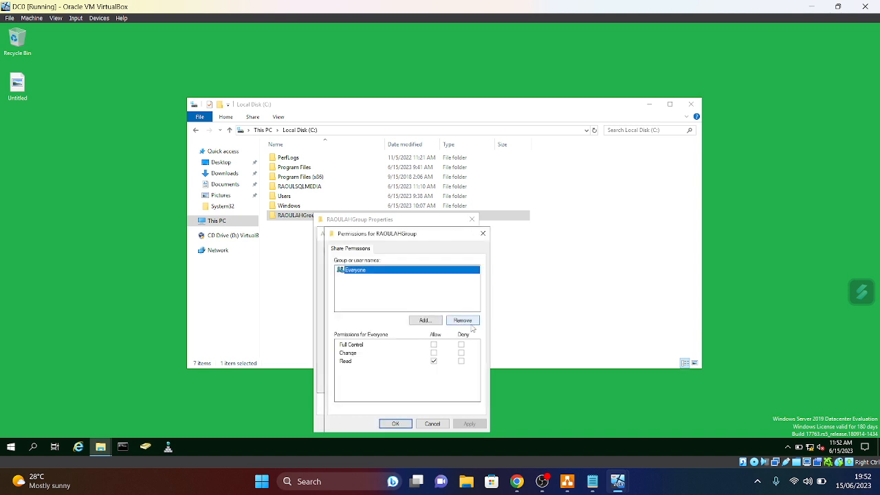
left_click(433, 344)
left_click(469, 424)
left_click(396, 423)
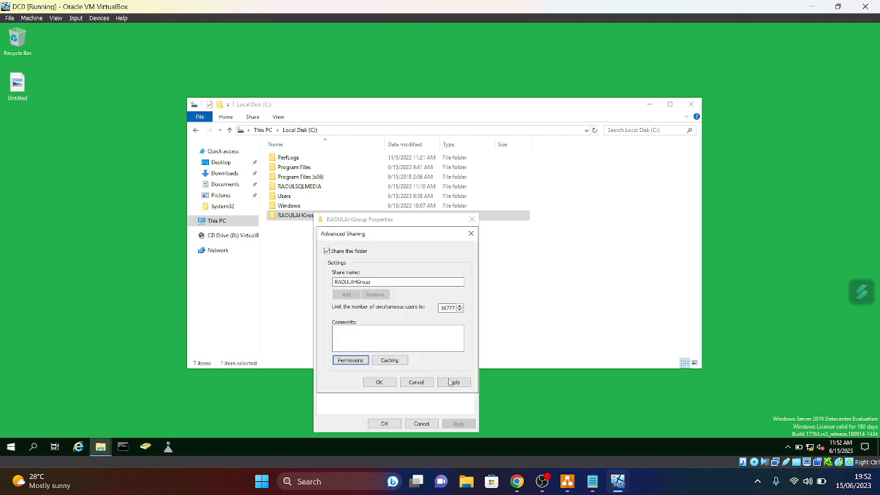
left_click(350, 360)
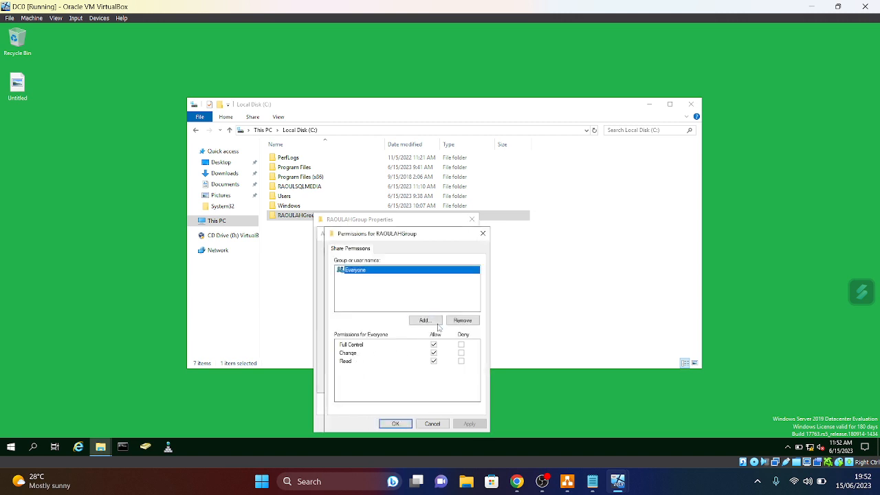
- Add the four SQL-matching accounts, including computers, from the Entire Directory to the share permissions
left_click(426, 321)
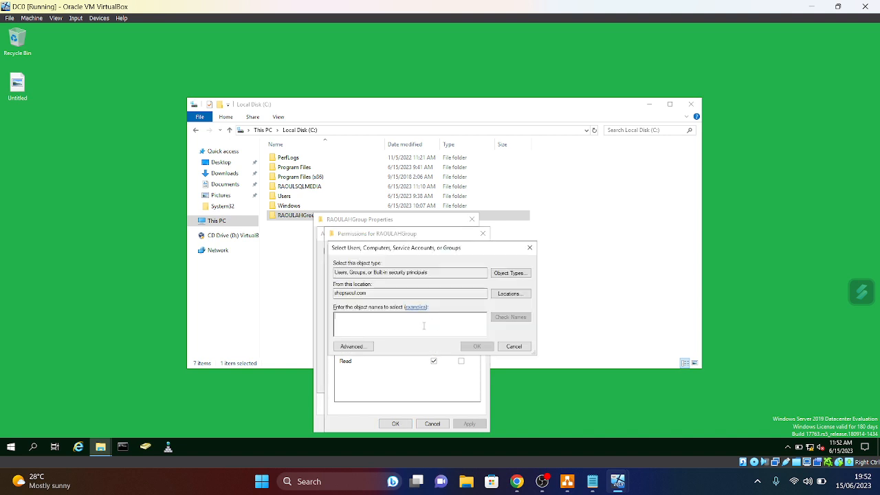
left_click(511, 274)
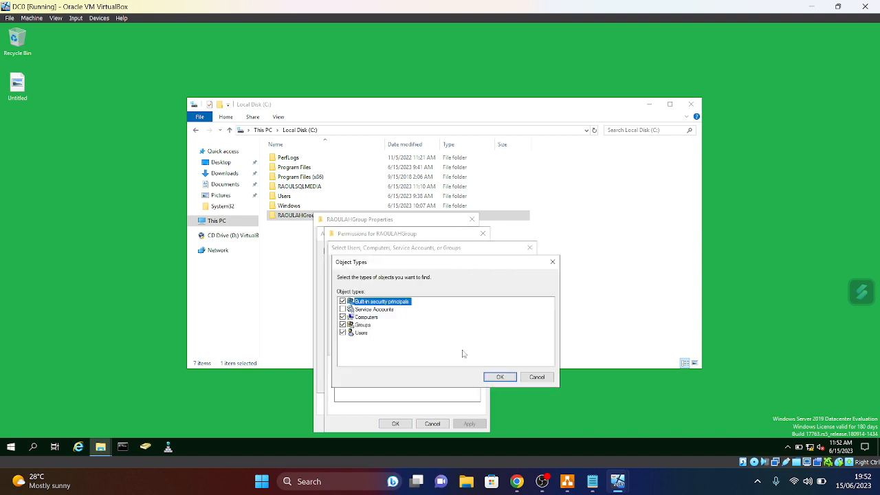
left_click(499, 376)
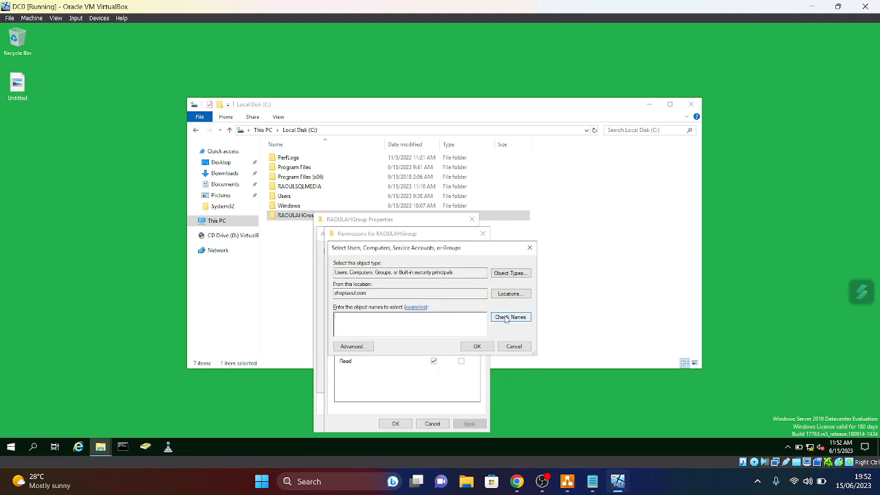
left_click(509, 294)
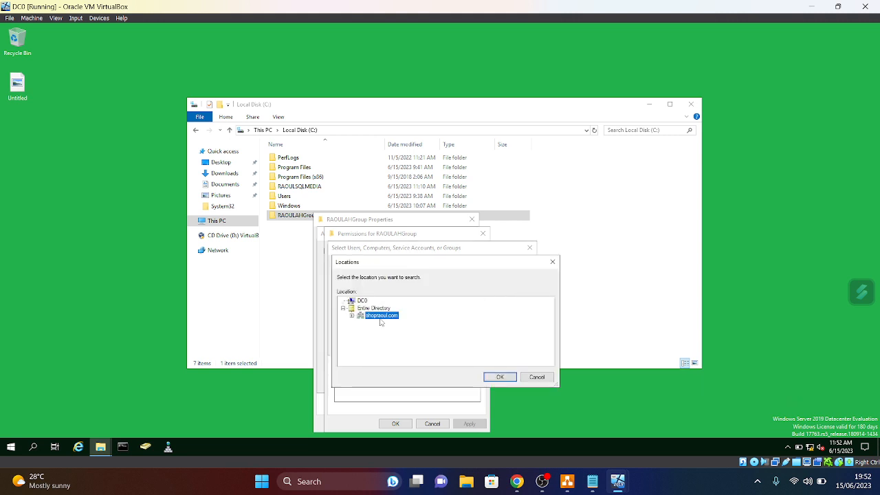
left_click(372, 309)
left_click(500, 377)
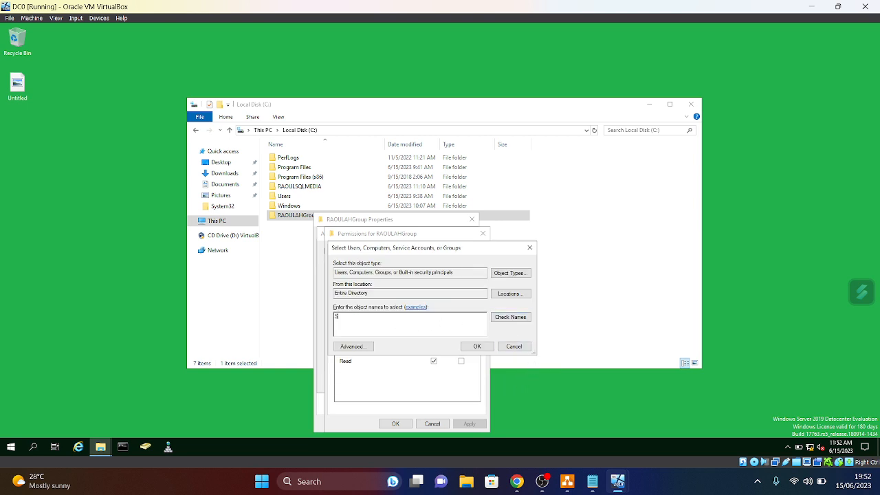
left_click(512, 319)
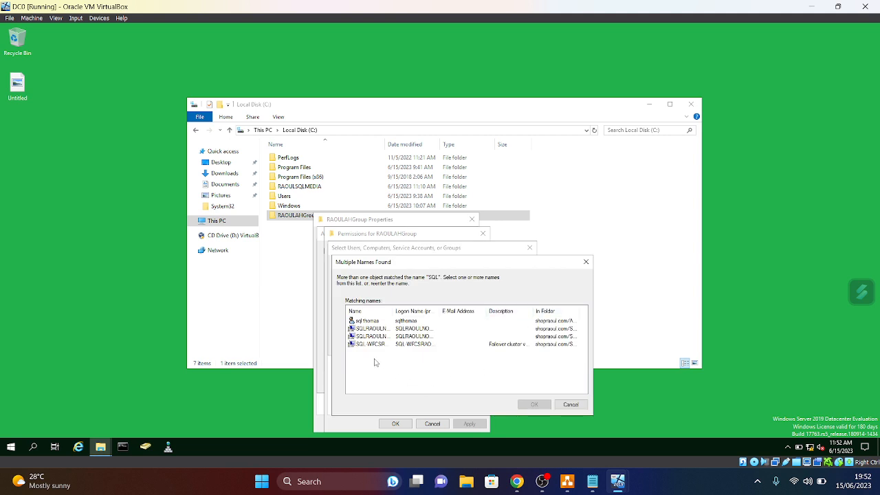
left_click_drag(359, 352, 346, 318)
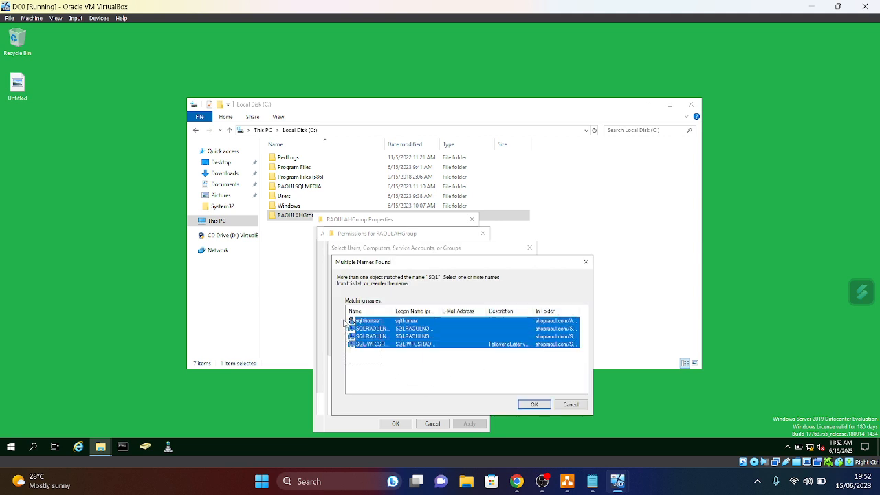
left_click(533, 405)
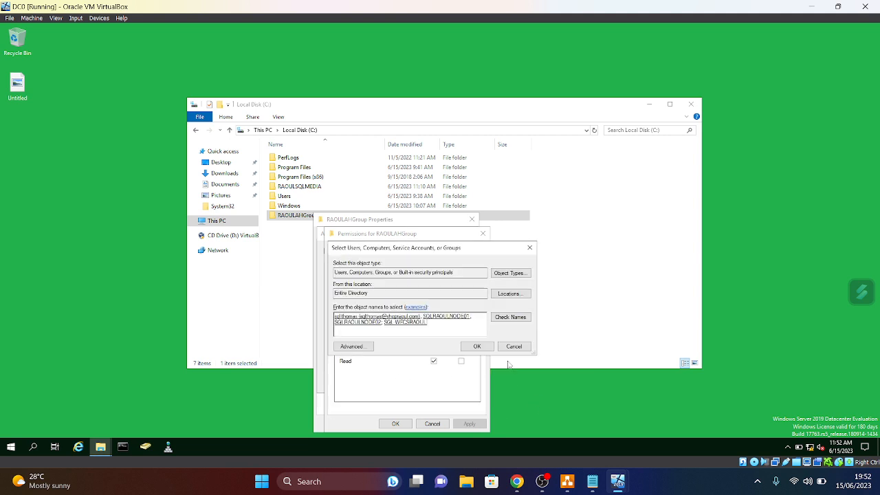
left_click(477, 346)
- Allow Full Control for SQLRAOULNODE01, SQLRAOULNODE02 and SQL-WFCSRAOUL, then apply
left_click(384, 279)
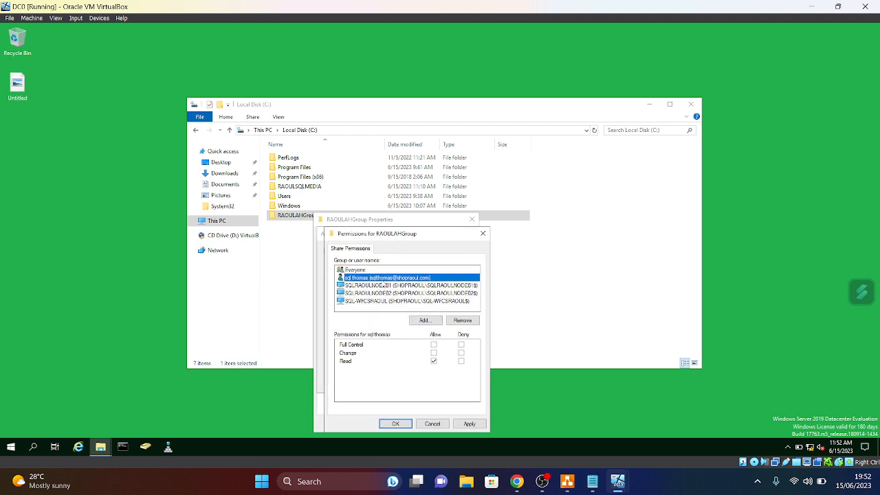
left_click(387, 287)
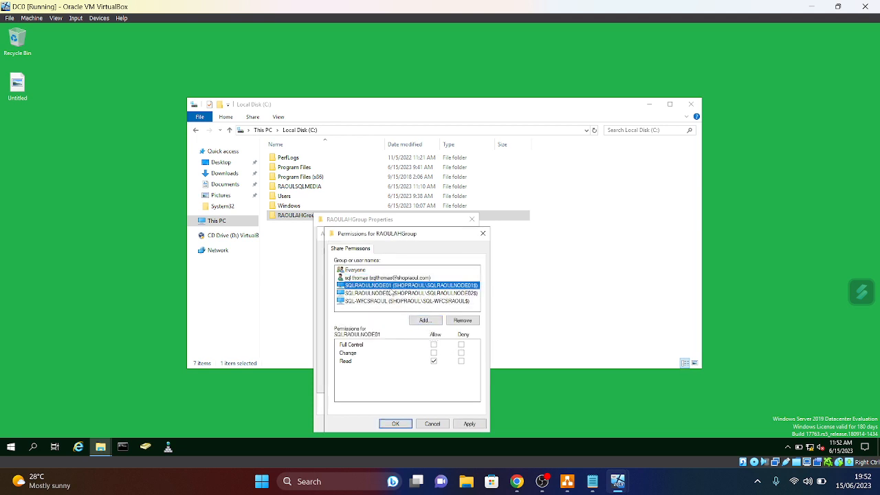
left_click(434, 345)
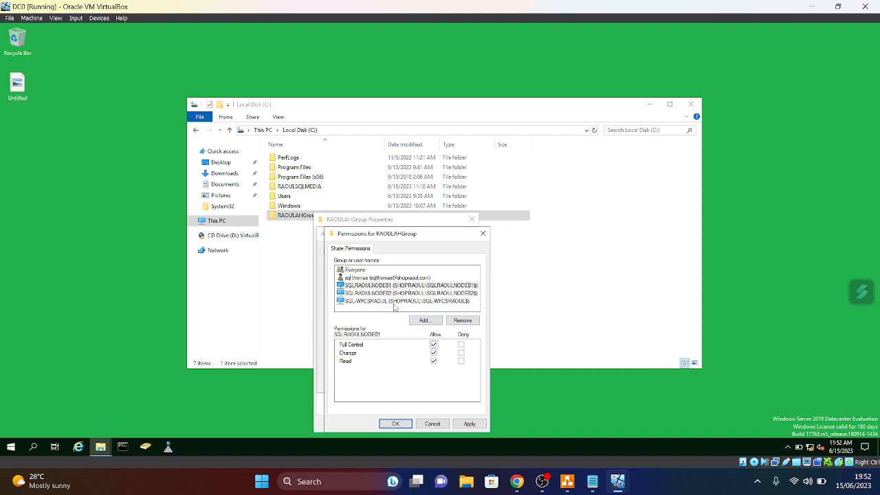
left_click(389, 294)
left_click(434, 346)
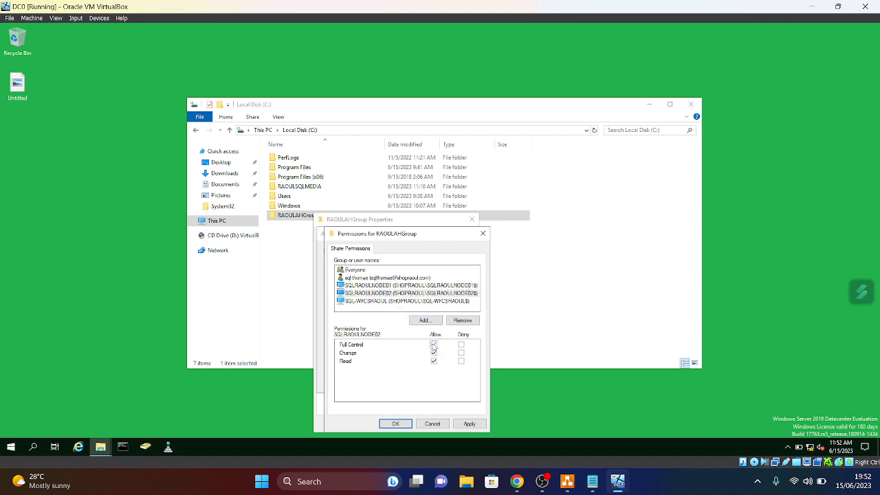
left_click(389, 302)
left_click(434, 345)
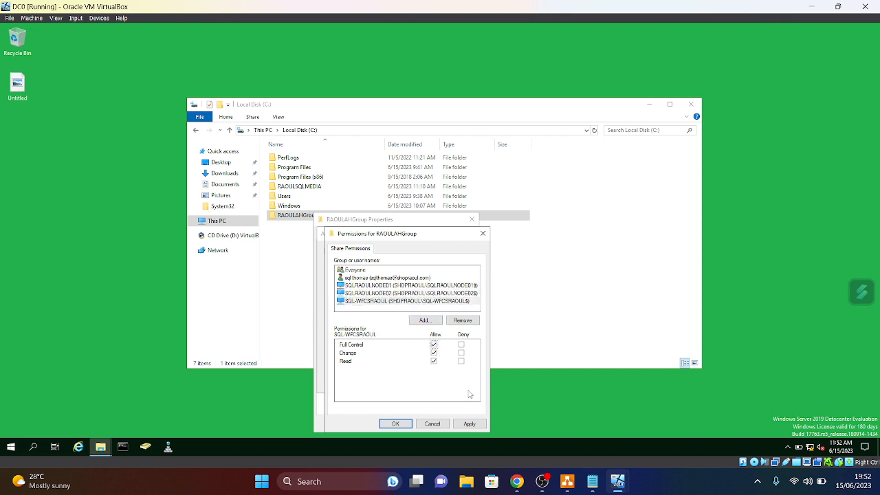
left_click(469, 423)
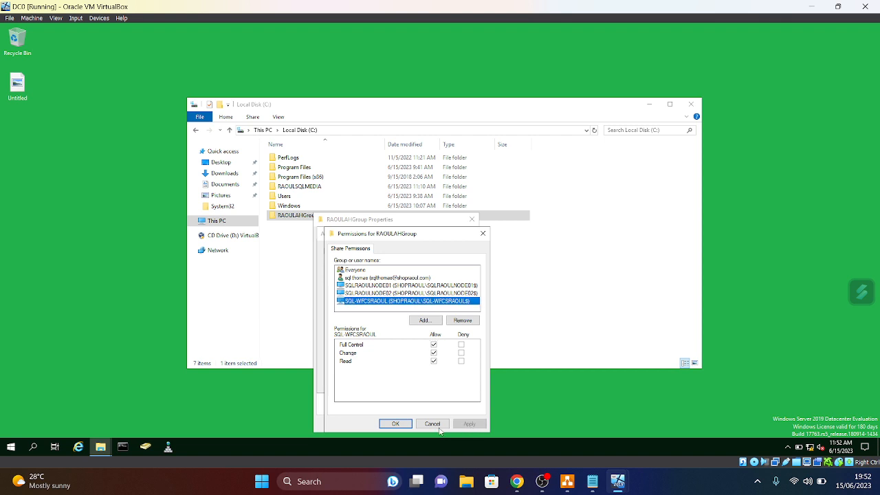
left_click(396, 424)
- Apply Advanced Sharing and copy the share's network path \\DC0\RAOULAHGroup
left_click(453, 382)
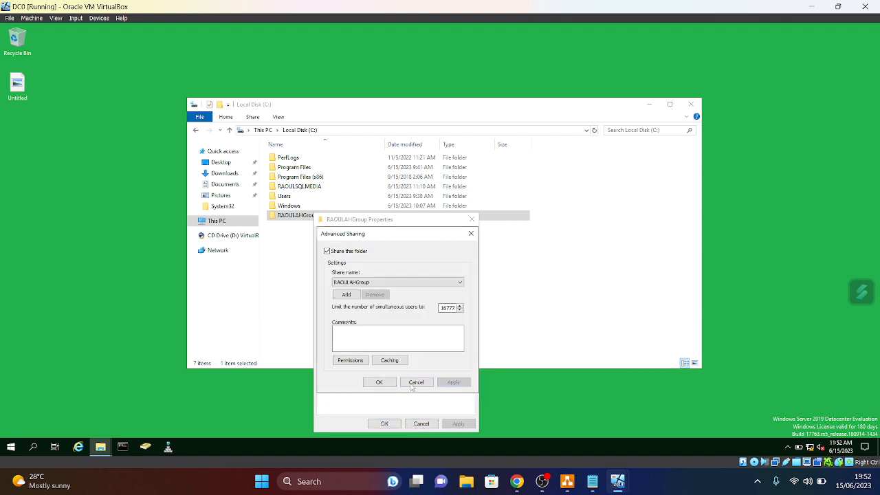
left_click(379, 384)
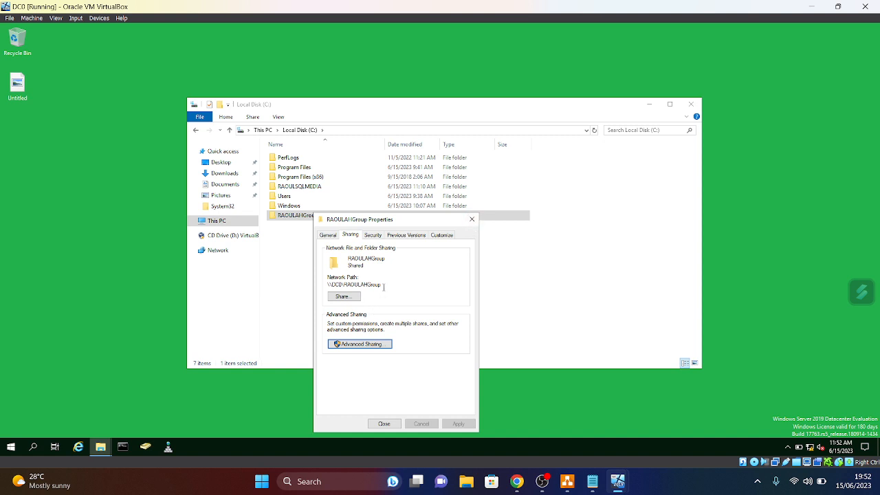
left_click_drag(384, 284, 327, 284)
right_click(340, 285)
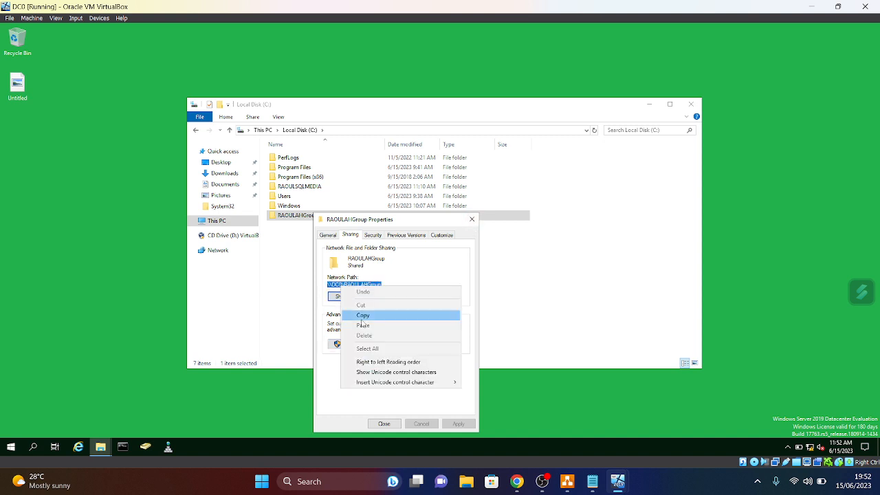
left_click(389, 315)
left_click(471, 219)
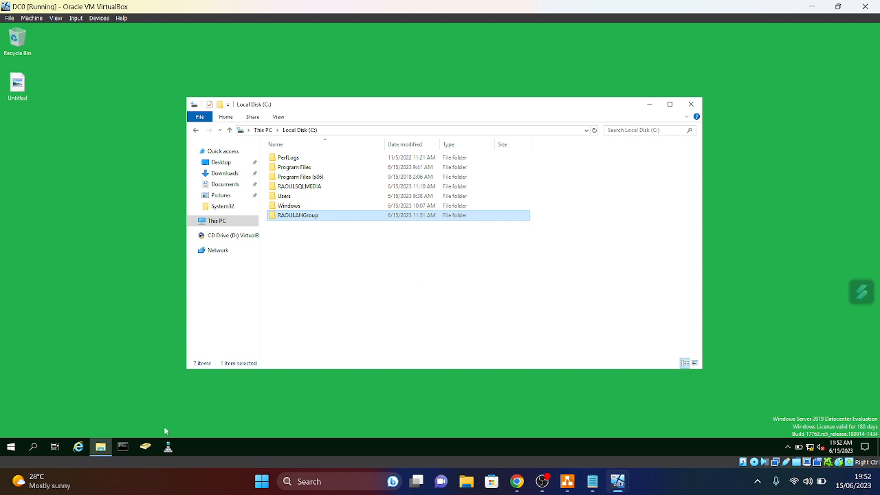
- Open the pasted \\DC0\RAOULAHGroup path from the Run box, then close the Explorer windows
right_click(11, 450)
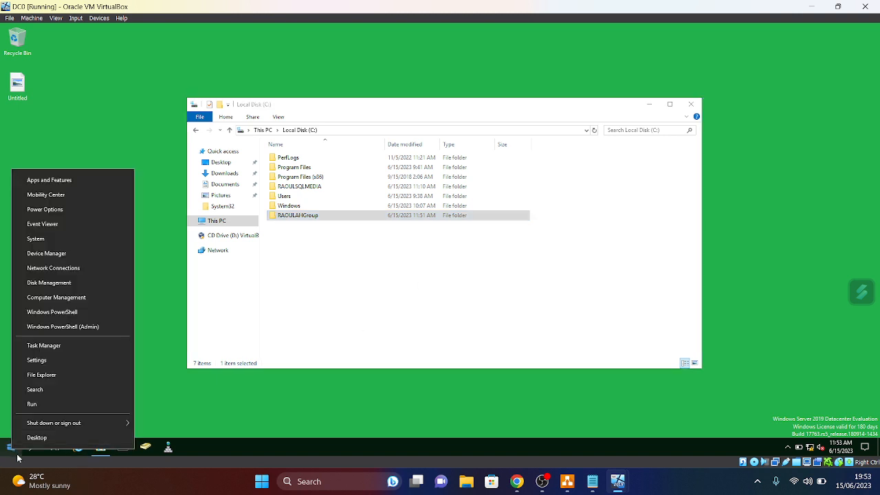
left_click(30, 405)
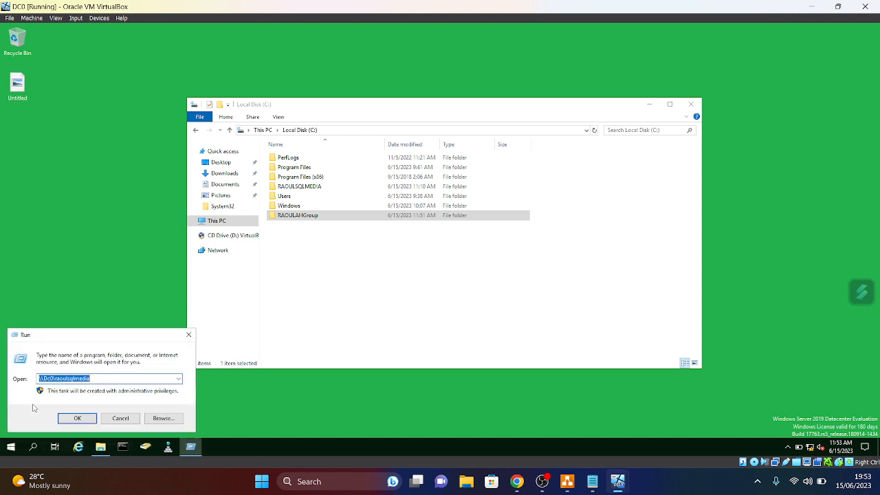
left_click(100, 379)
key("ctrl+a")
key("BackSpace")
key("ctrl+v")
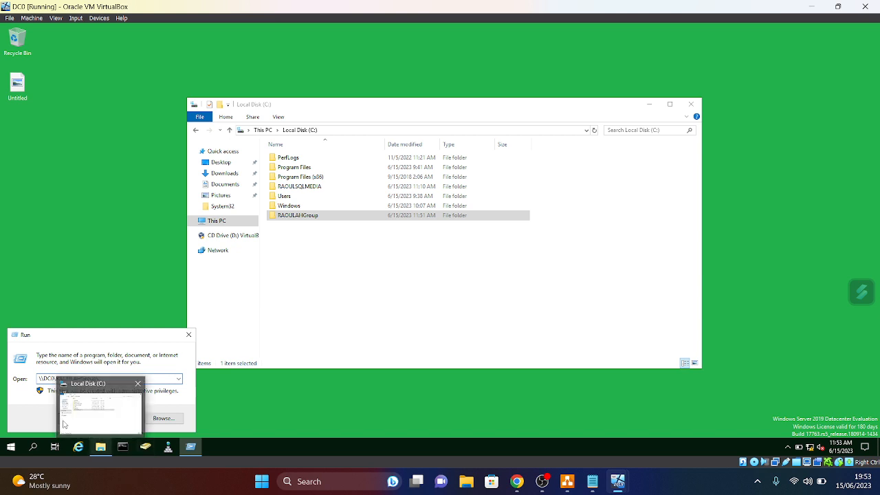
left_click(75, 417)
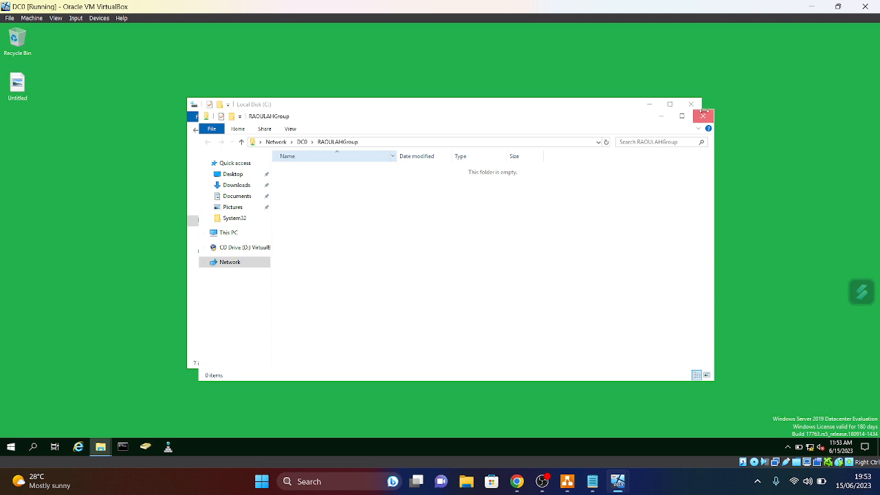
left_click(703, 115)
left_click(692, 104)
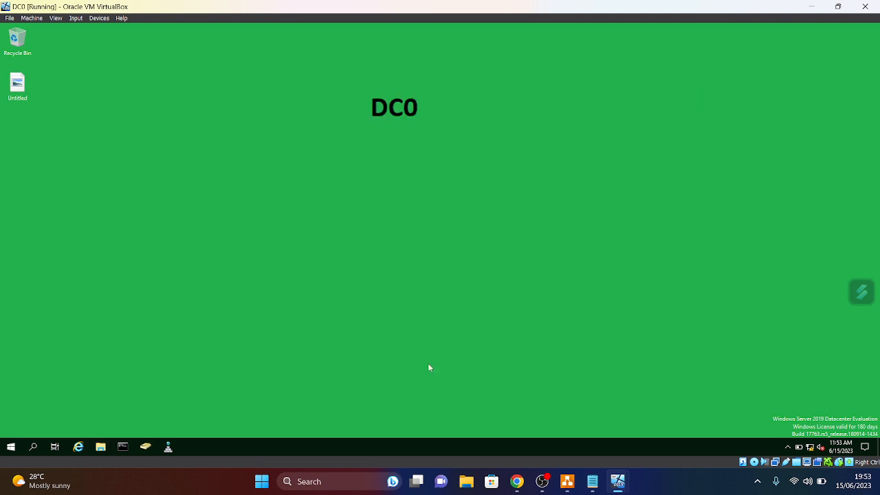
- Return to DC0 and bring up the Run box holding the share path again
mouse_move(616, 487)
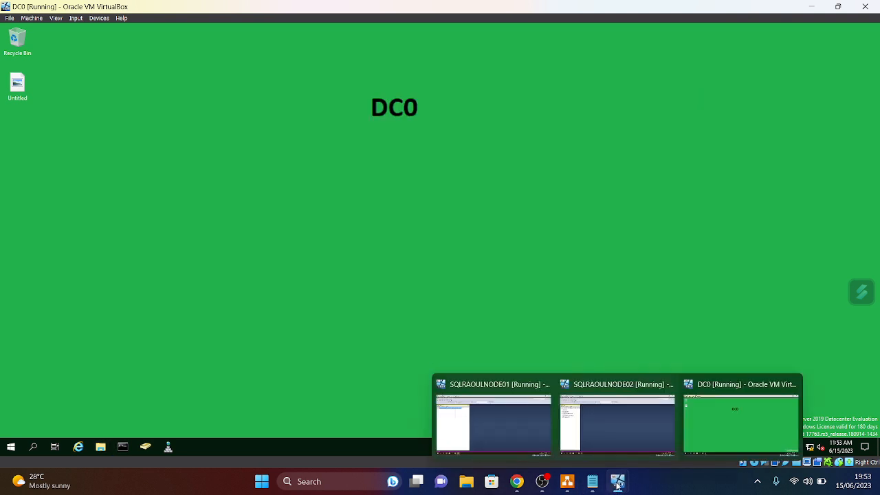
mouse_move(550, 451)
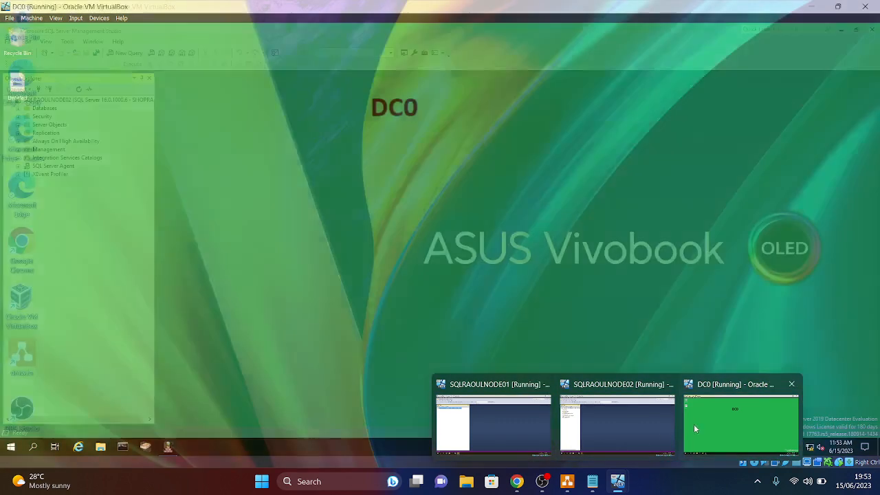
left_click(695, 424)
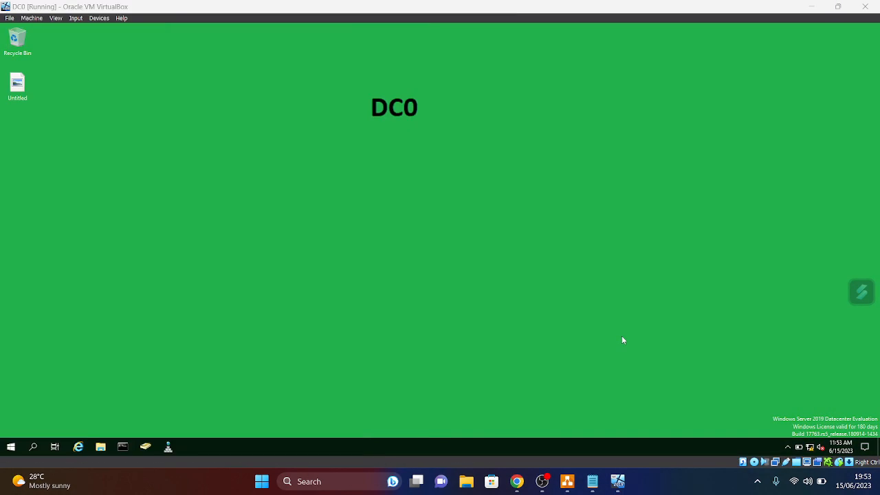
left_click(12, 448)
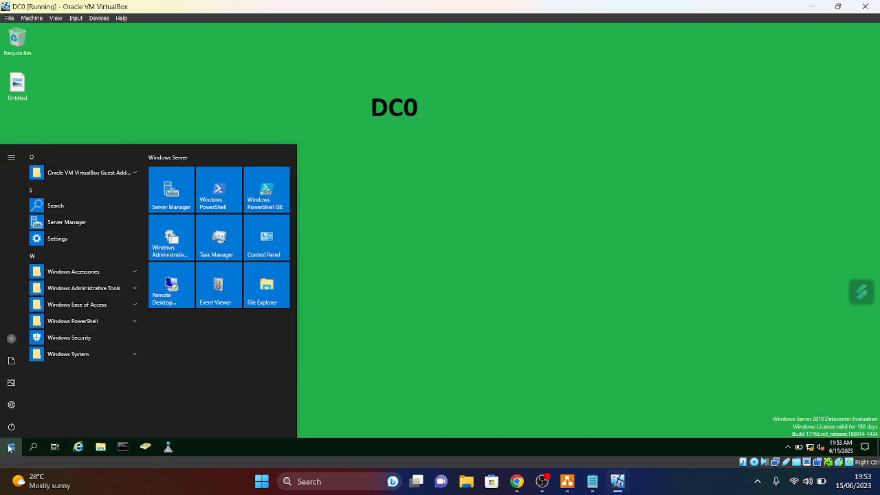
right_click(9, 448)
left_click(33, 408)
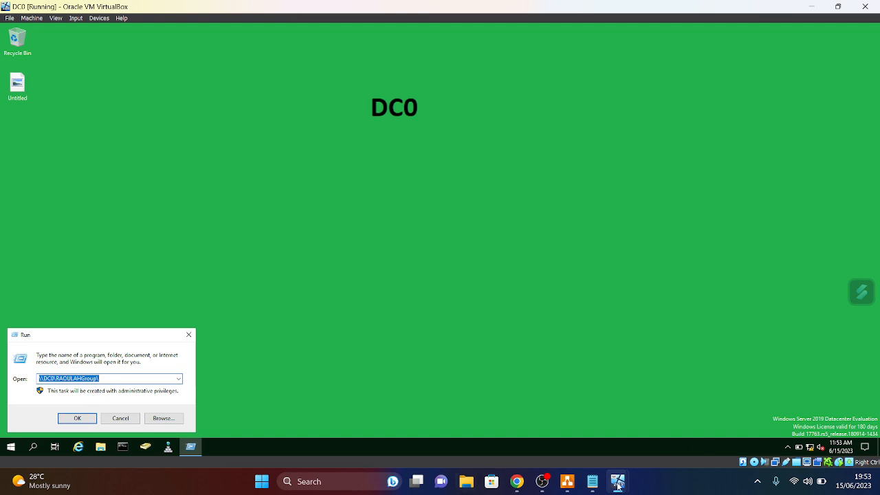
mouse_move(618, 485)
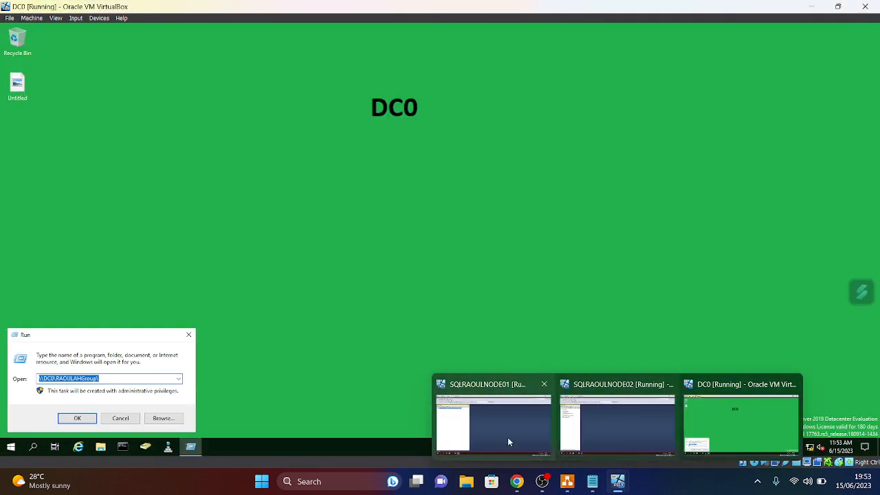
- Switch to SQLRAOULNODE01, send Ctrl-Alt-Del, and sign in with the account password
mouse_move(619, 483)
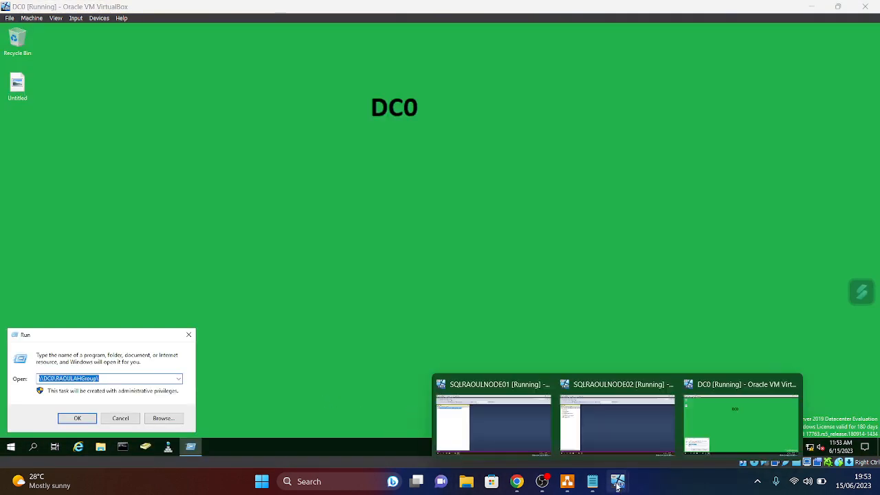
left_click(512, 443)
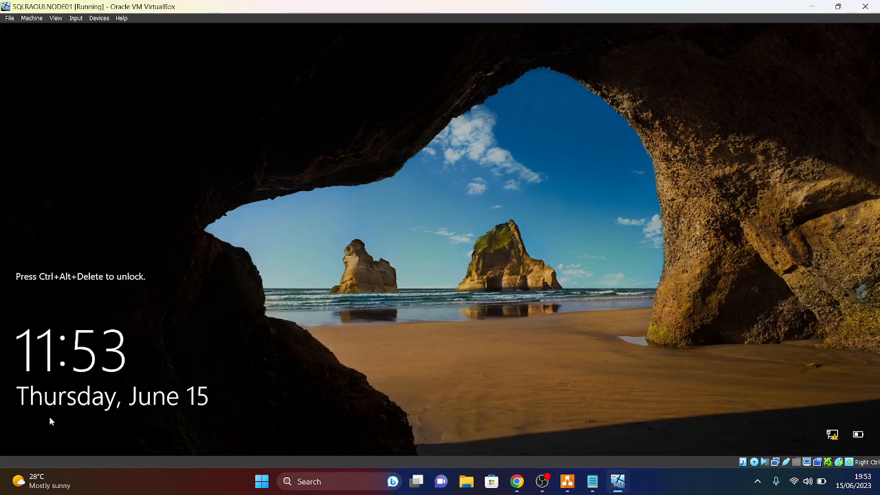
left_click(76, 18)
mouse_move(100, 28)
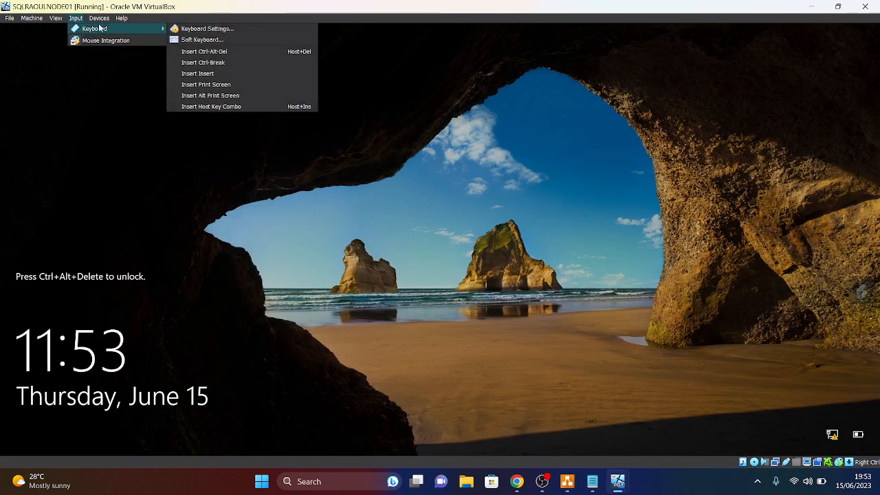
left_click(206, 51)
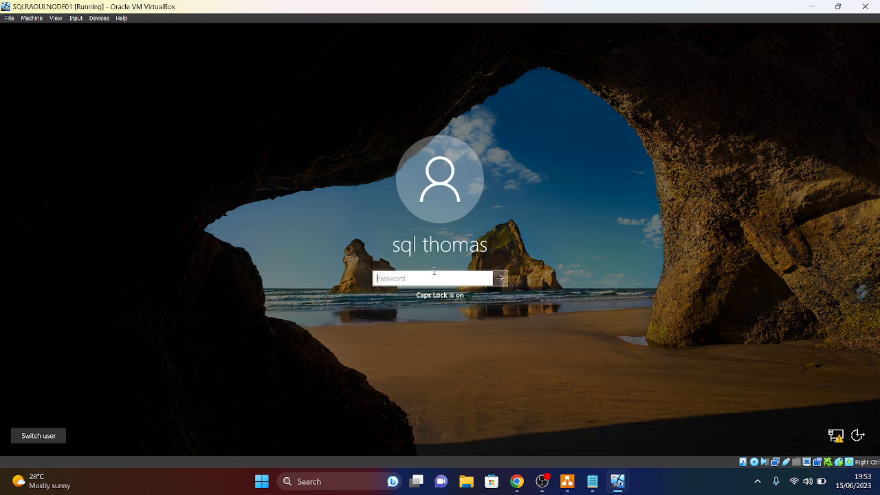
left_click(434, 271)
key("Caps_Lock")
key("Caps_Lock")
type("•")
key("Caps_Lock")
type("•••••••")
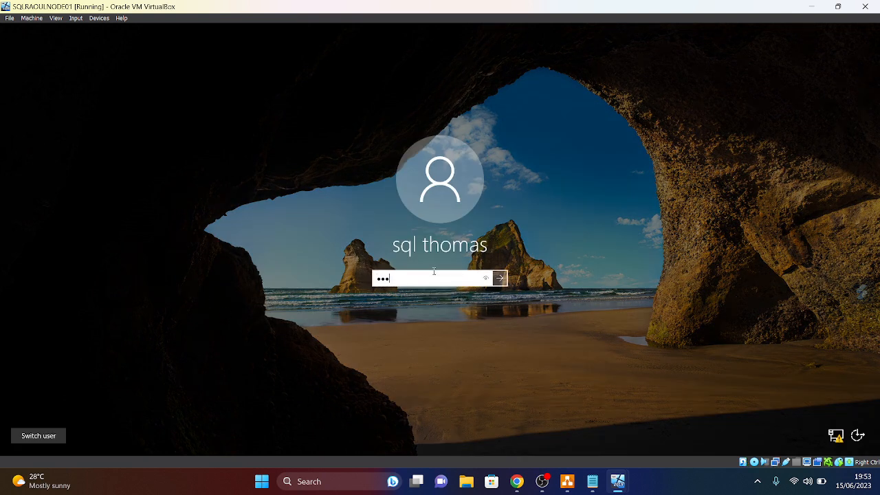
key("Caps_Lock")
type("•")
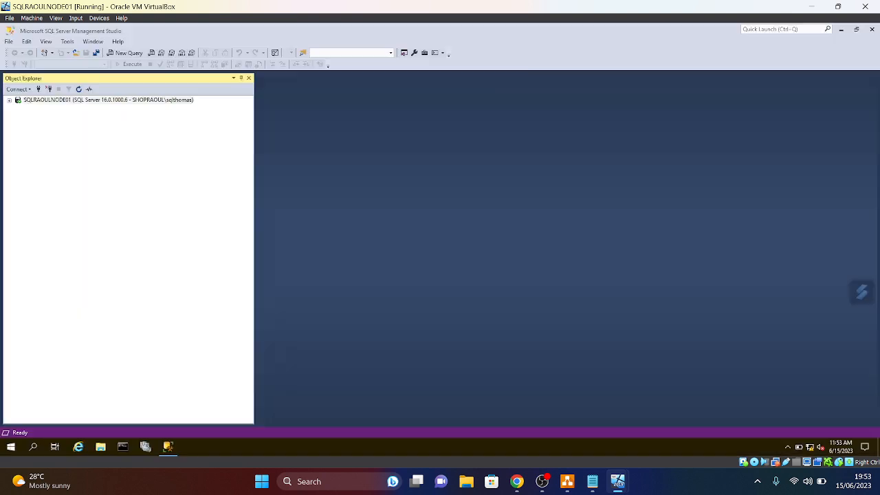
- Open \\DC0\RAOULAHGroup\ from the Run box, confirm it is empty, and close it
right_click(11, 449)
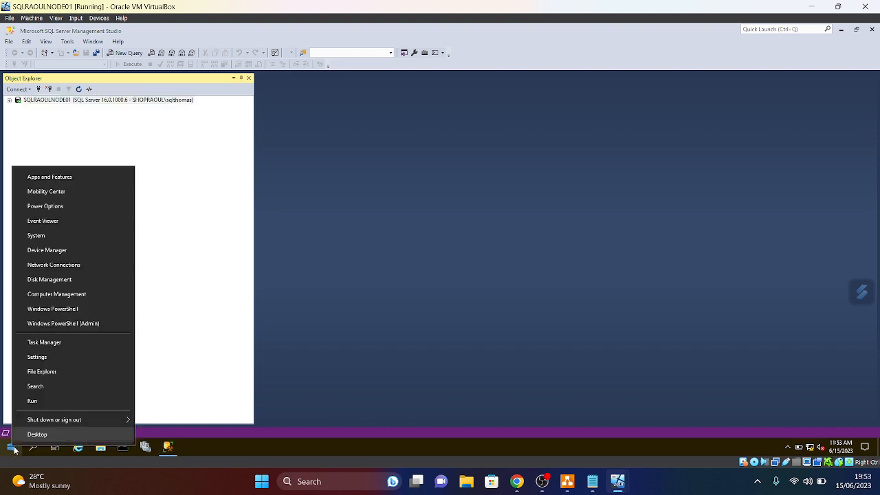
left_click(36, 402)
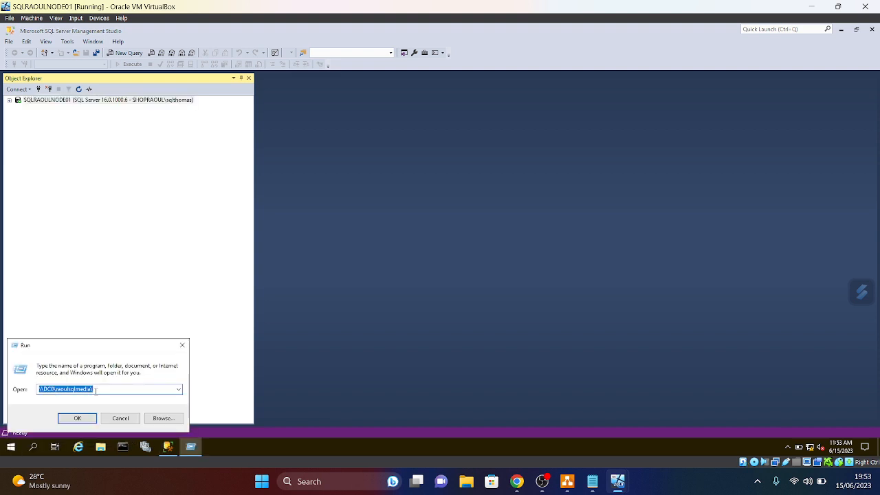
key("BackSpace")
type("\\\\")
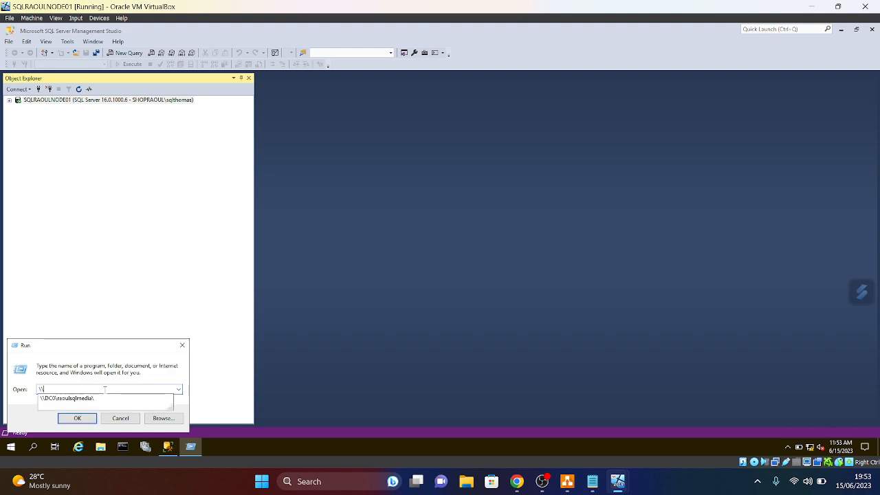
type("DC0\\")
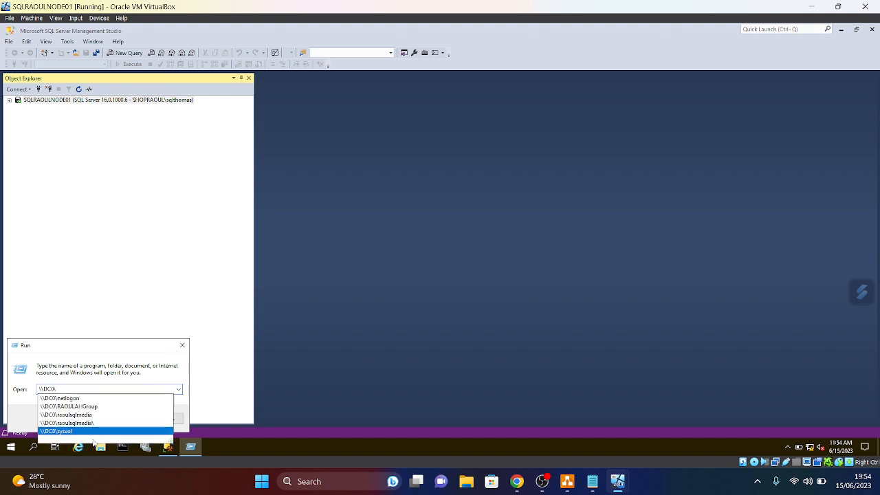
left_click(86, 407)
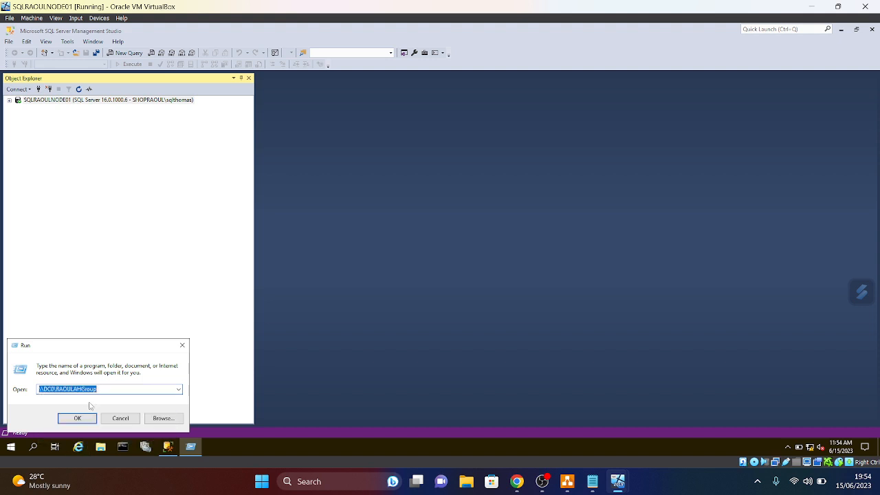
left_click(100, 390)
type("\\")
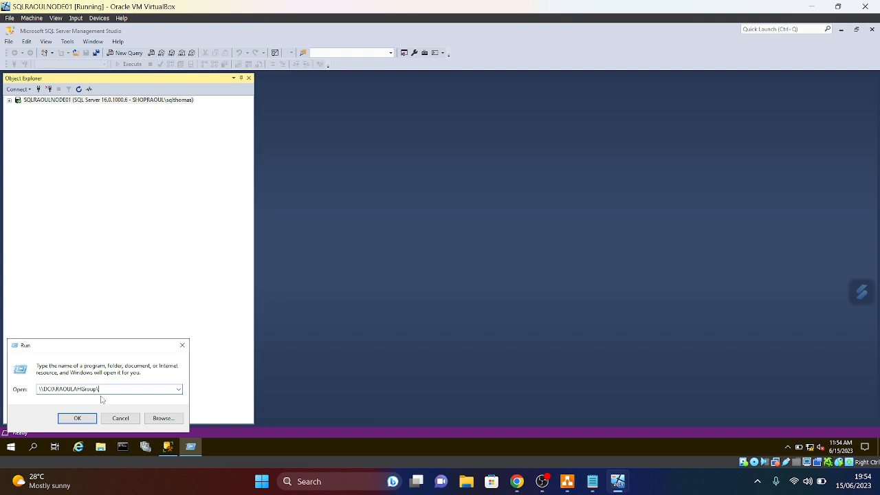
left_click(83, 420)
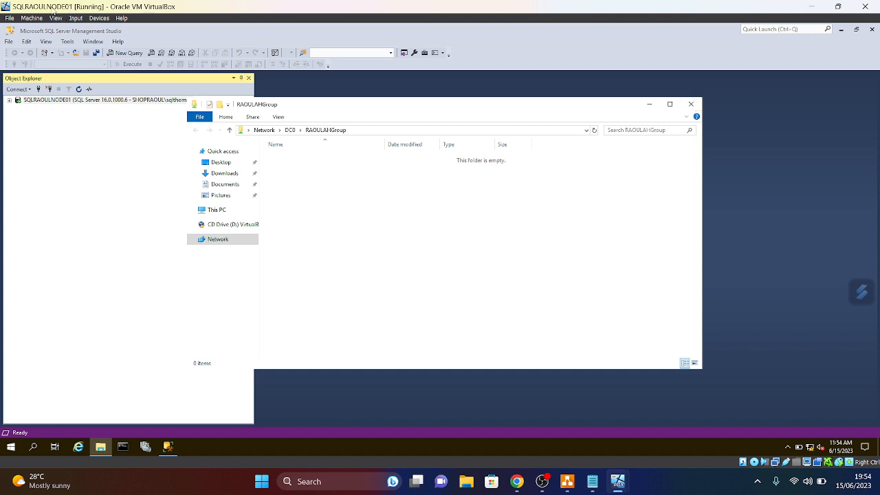
left_click(691, 104)
left_click(169, 447)
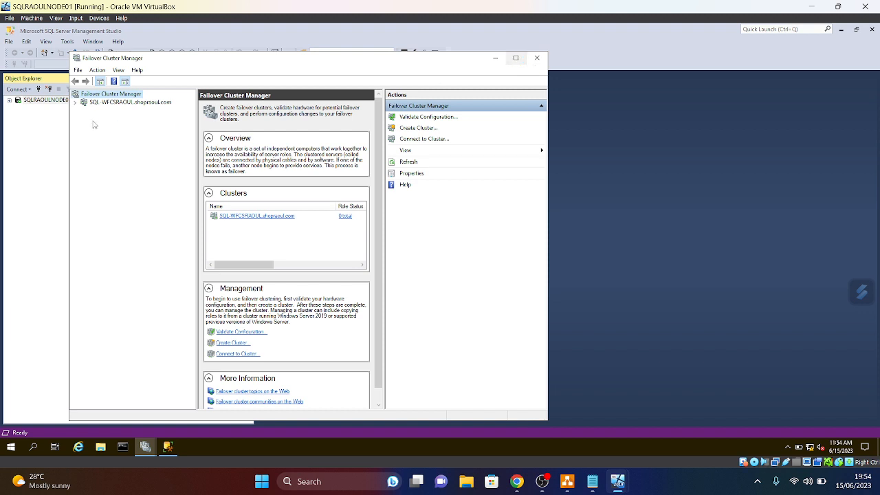
- Expand SQL-WFCSRAOUL.shopraoul.com, check Roles is empty and both Nodes are Up, then close
left_click(76, 103)
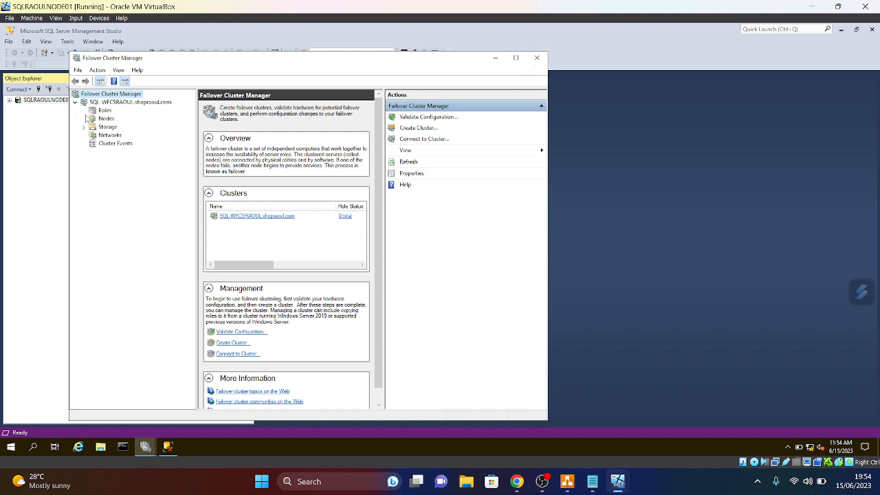
left_click(103, 112)
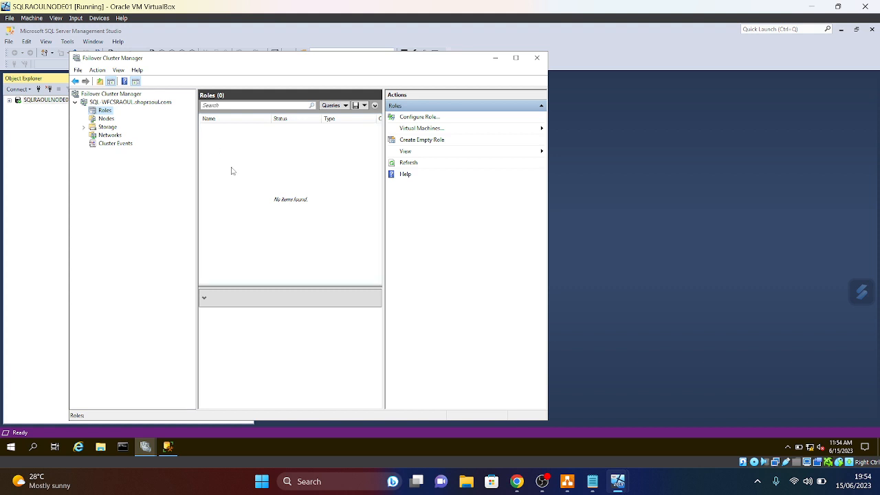
left_click(106, 119)
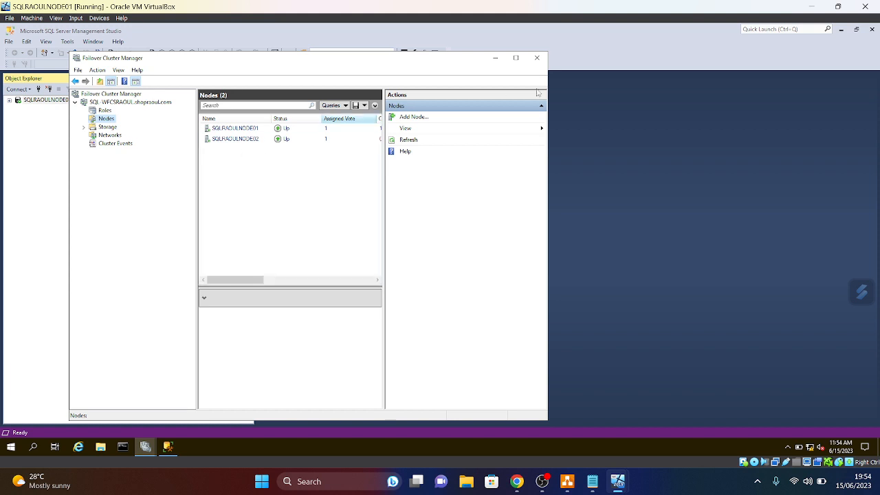
left_click(495, 58)
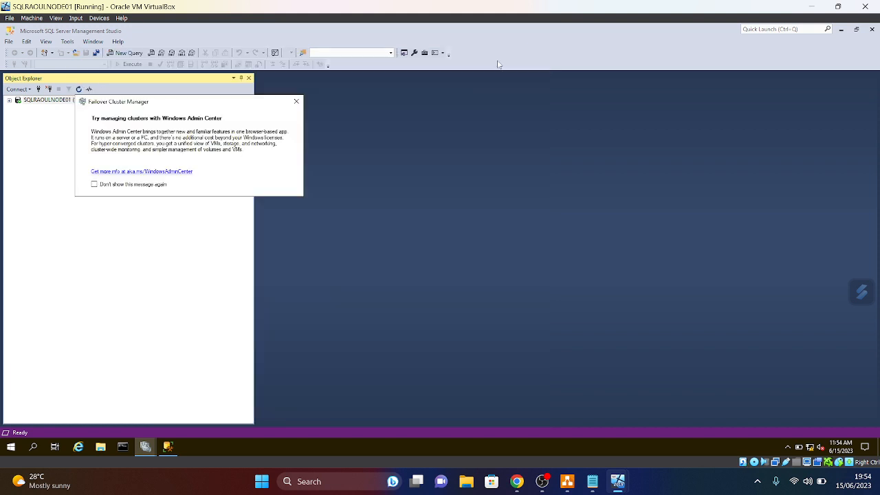
- Dismiss the Admin Center prompt, open a New Query on SQLRAOULNODE01, and start typing 'create Databas'
left_click(295, 103)
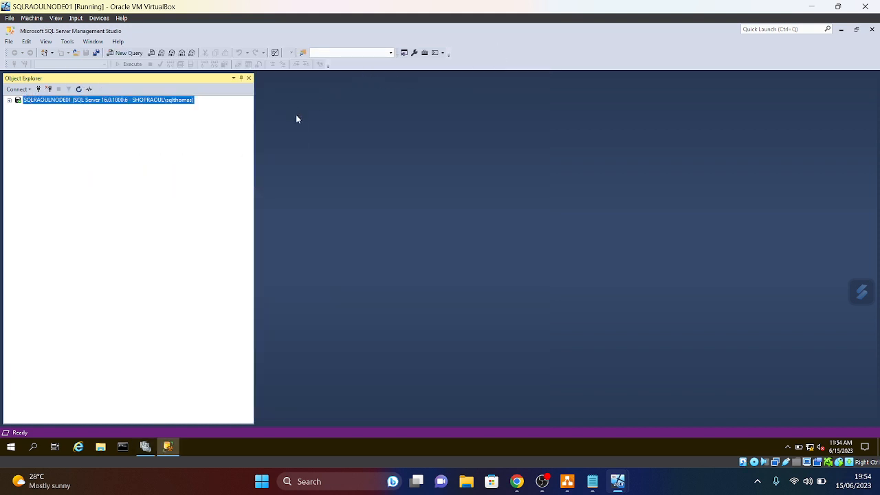
left_click(9, 101)
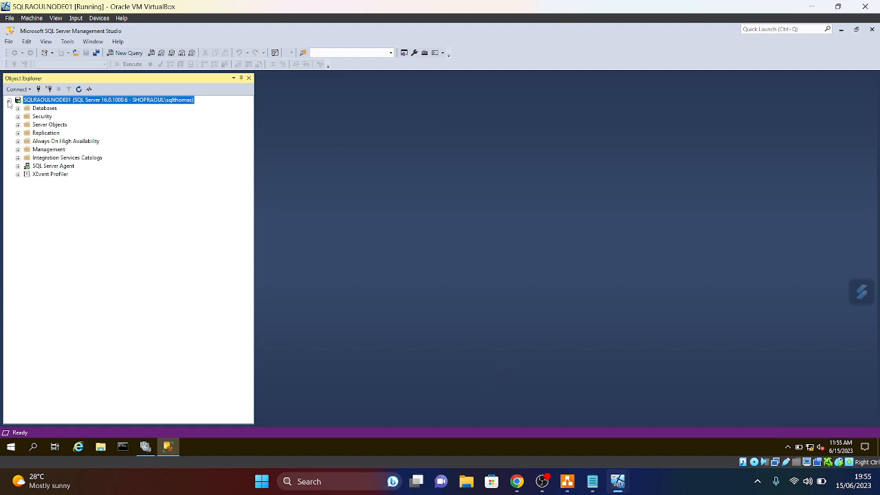
right_click(53, 102)
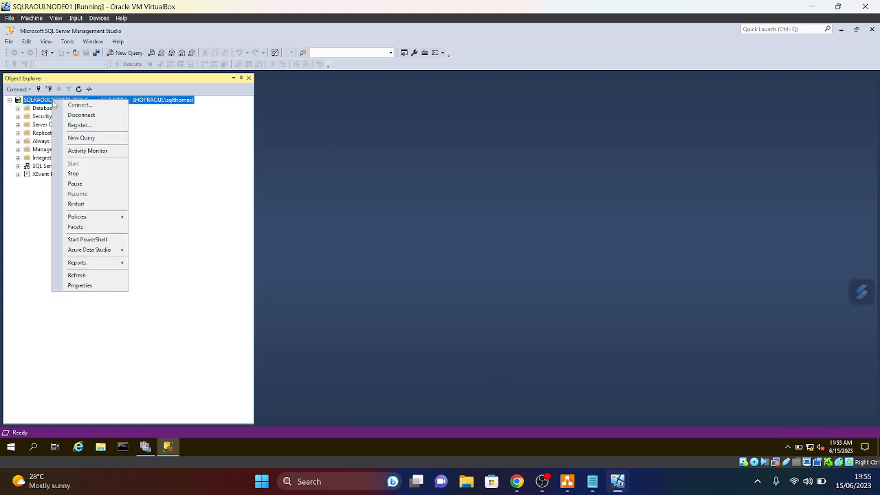
left_click(80, 138)
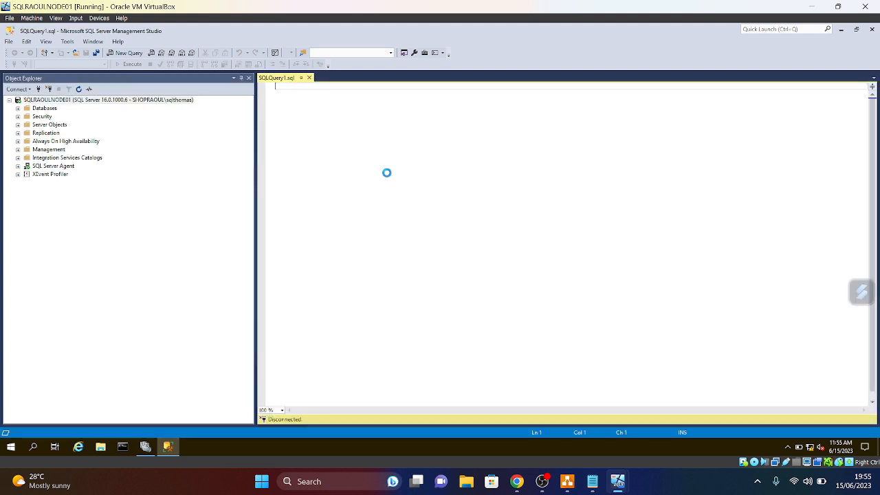
key("Return")
key("Return")
key("Return")
key("Return")
type("c")
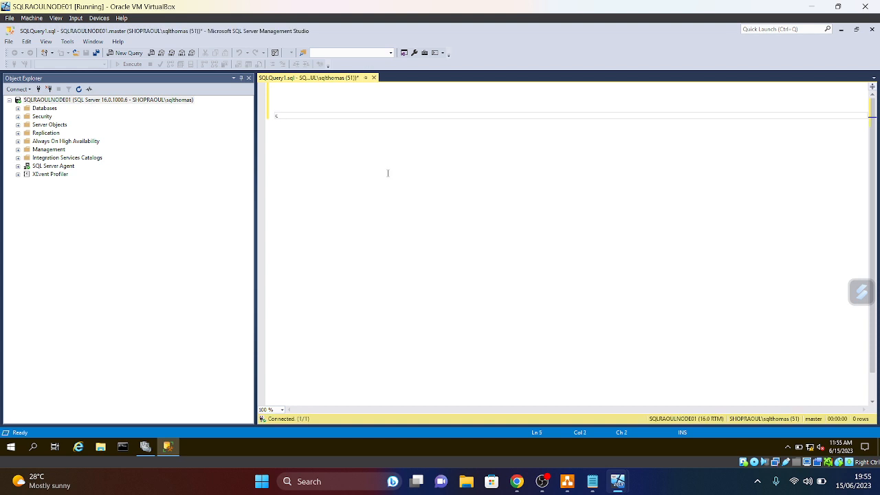
type("re")
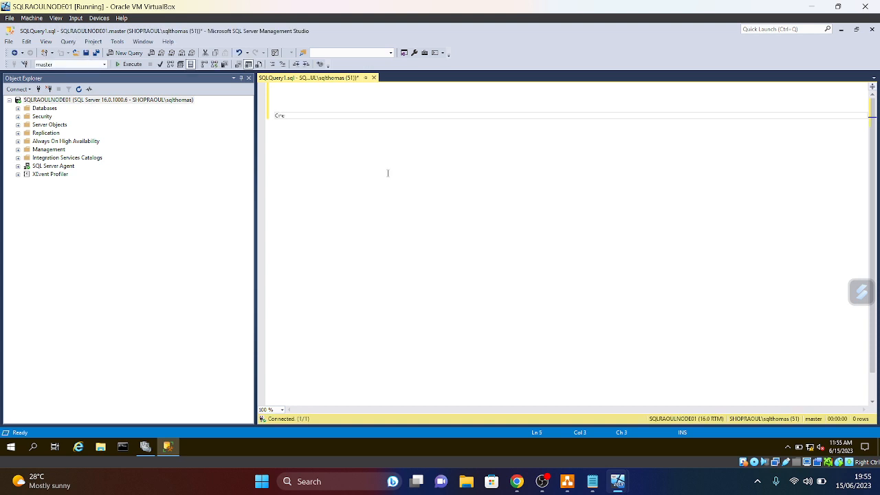
type("ate Databas")
- Create the MARKSPECER database by running CREATE DATABASE MARKSPECER; GO
type("e whs")
key("BackSpace")
key("BackSpace")
key("BackSpace")
type("n")
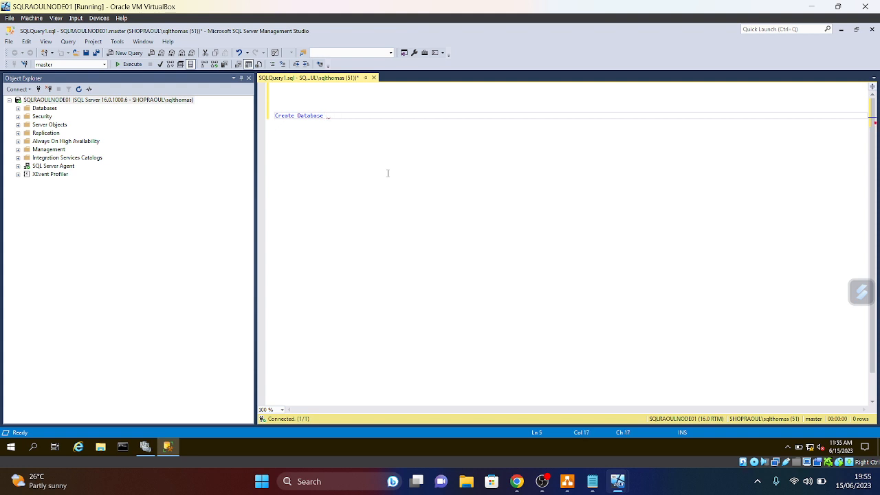
type("MARKSPECER;")
key("Return")
type("GO")
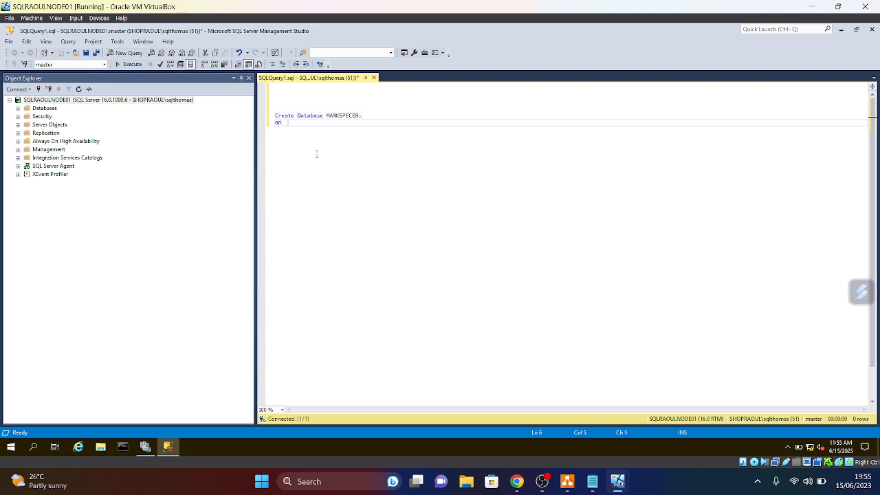
key("F5")
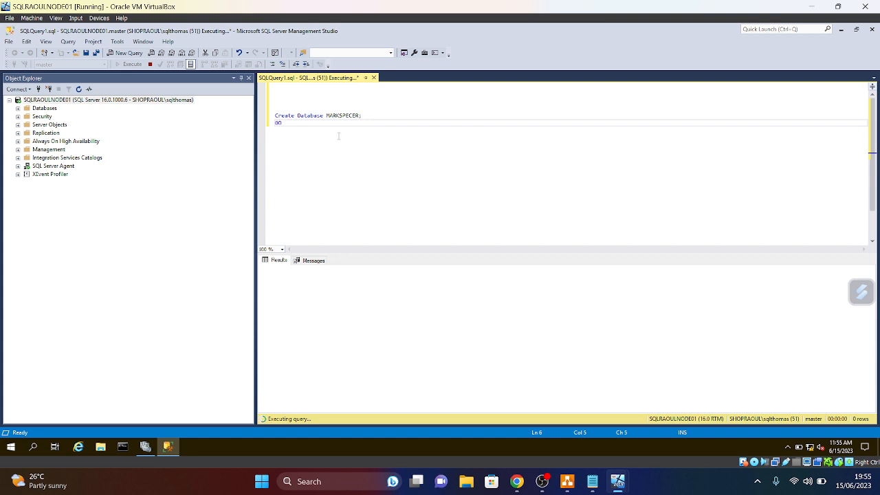
- Refresh the Databases list, expand MARKSPECER, and clear the script from the editor
left_click(44, 109)
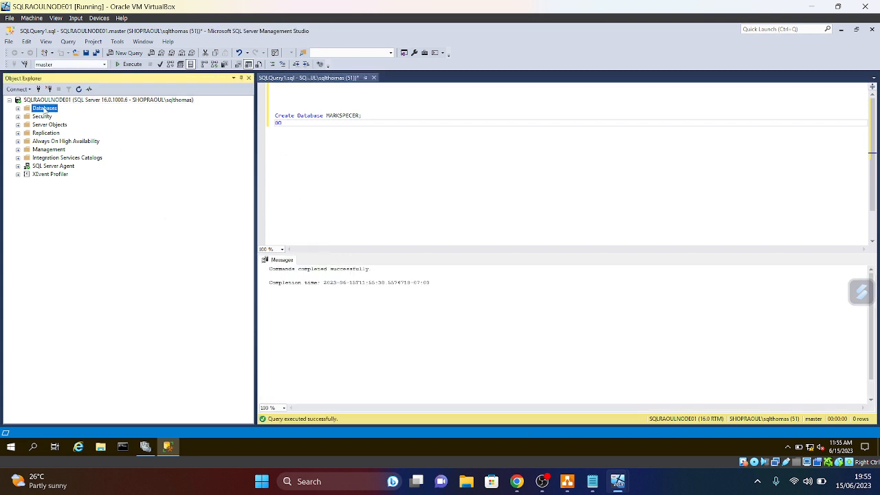
right_click(46, 112)
left_click(72, 219)
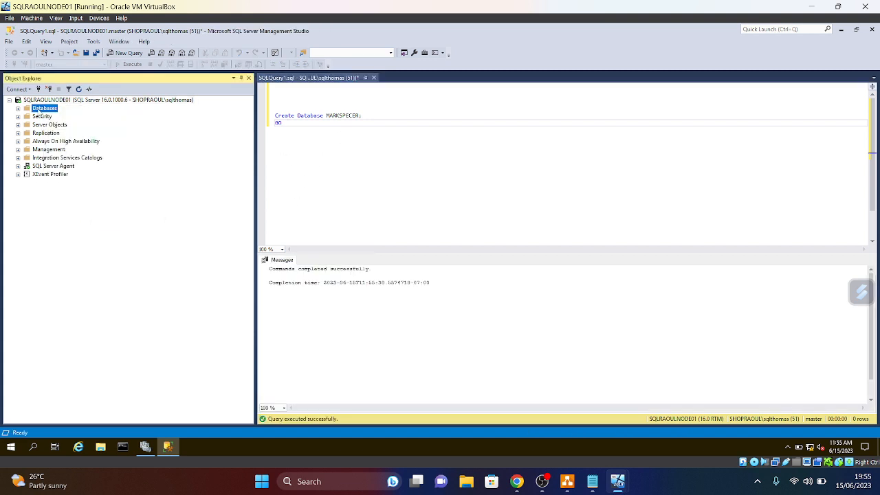
right_click(39, 112)
left_click(69, 220)
left_click(18, 108)
left_click(27, 133)
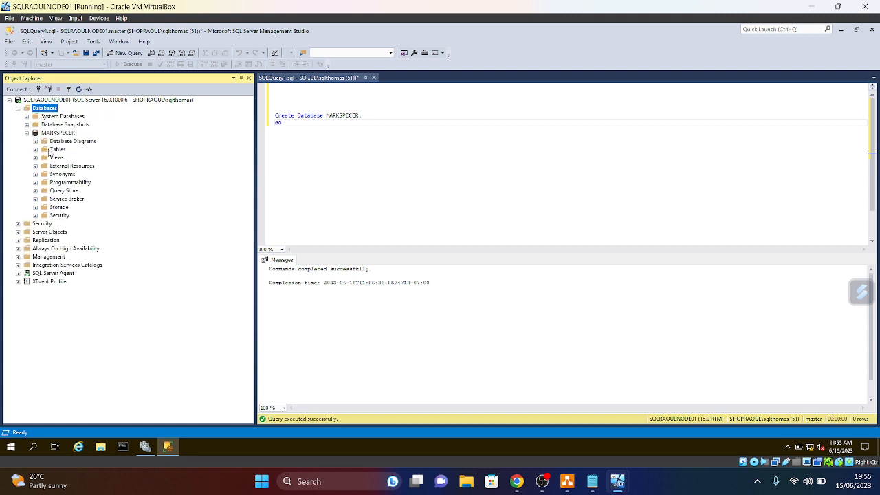
right_click(57, 150)
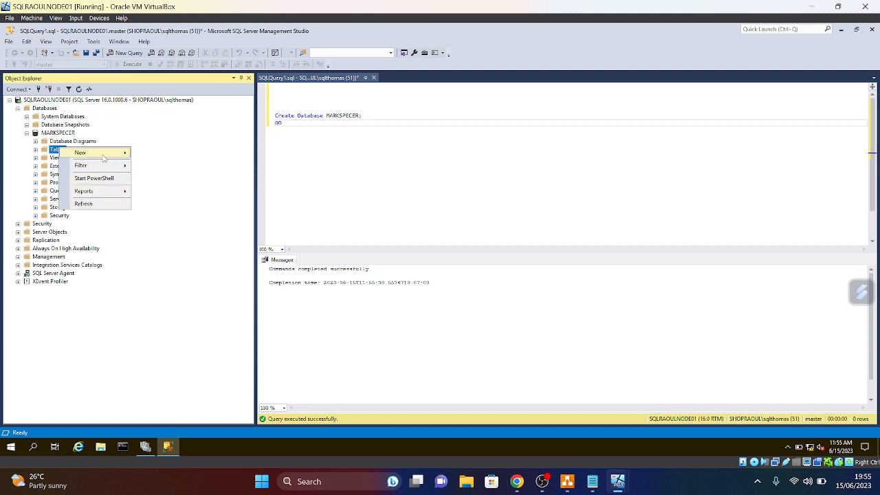
left_click_drag(311, 125, 265, 103)
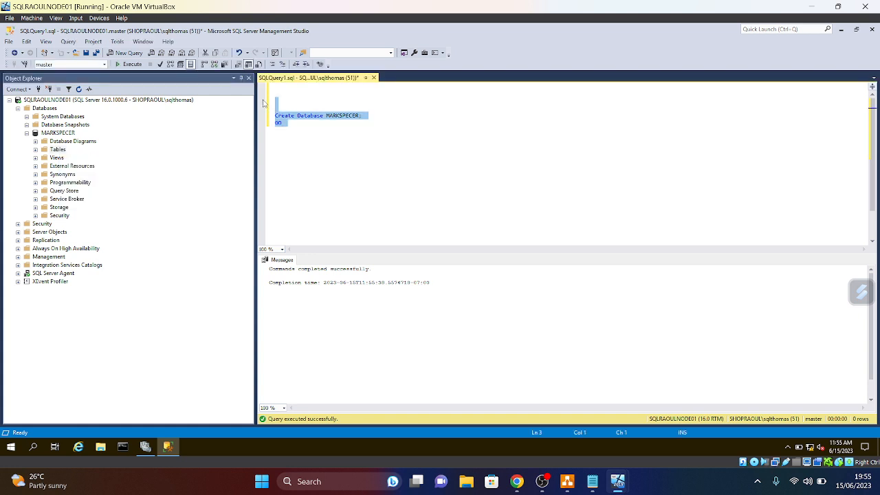
key("Delete")
- Write a Create Table Market script with Id int identity and MarketName varchar(50)
type("Create Table")
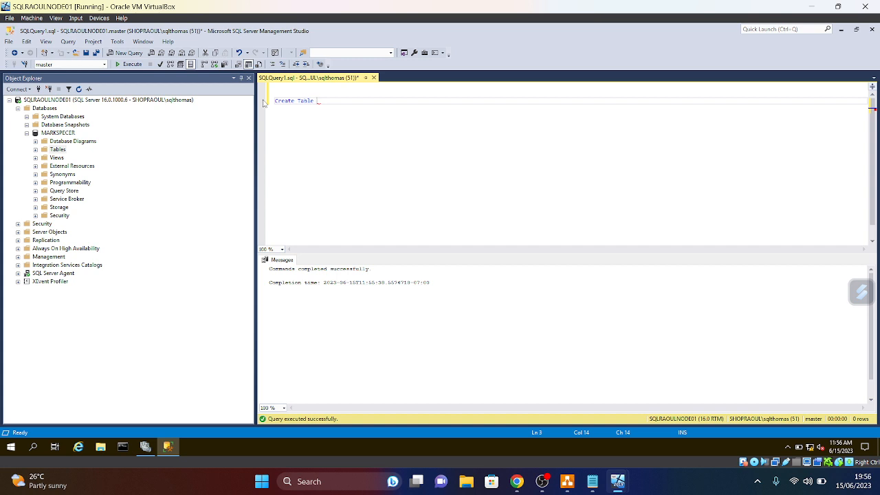
type("arket")
key("BackSpace")
key("BackSpace")
key("BackSpace")
key("BackSpace")
key("BackSpace")
type("Ta")
key("BackSpace")
key("BackSpace")
type("Market")
key("Return")
type("(id ")
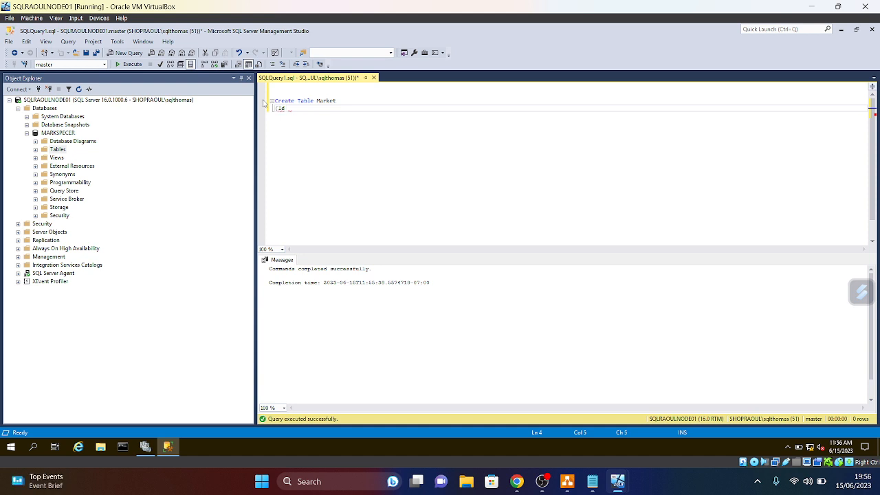
type("int ")
type("iden")
type("ety,")
key("BackSpace")
key("BackSpace")
key("BackSpace")
type("tity ,")
key("Return")
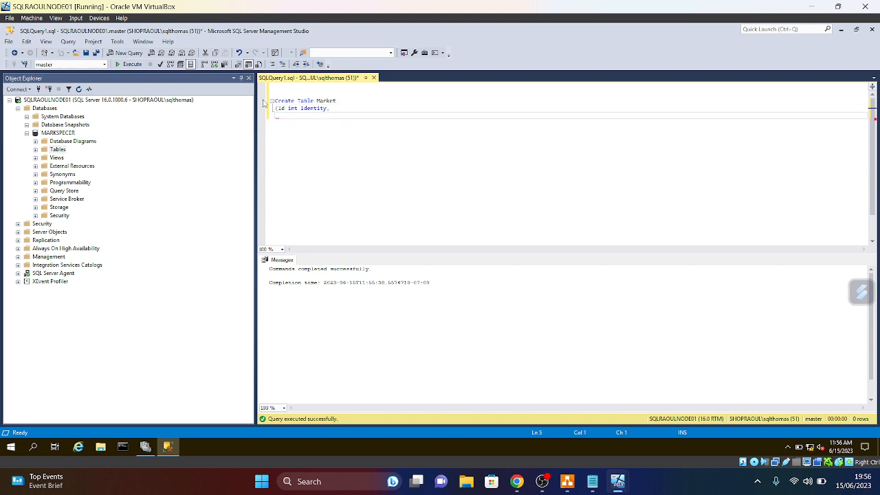
type("MarketName varchar(50))")
- Run the whole Create Table script and expand MARKSPECER's Tables folder
key("ctrl+a")
left_click(130, 64)
left_click(363, 124)
key("Return")
key("Return")
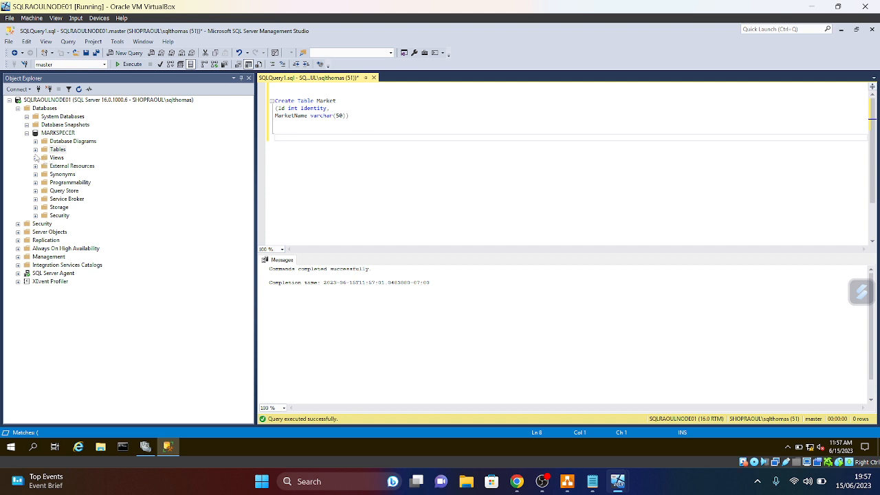
left_click(35, 149)
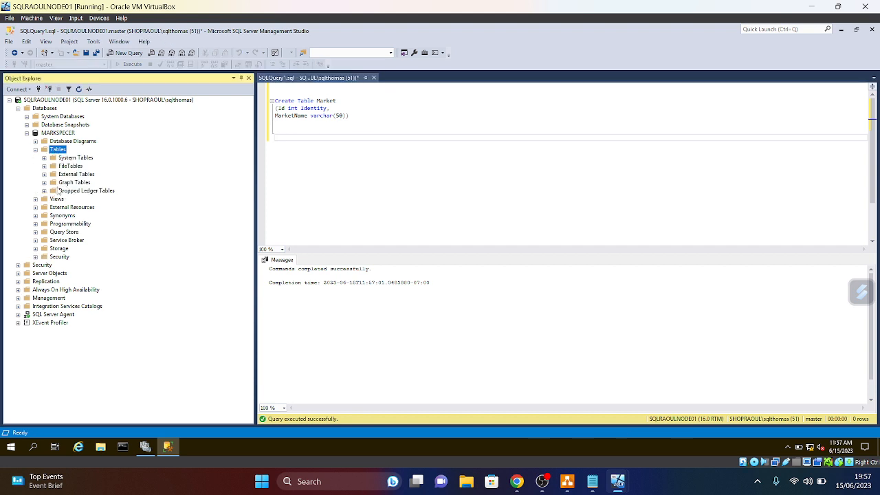
- Delete the stray dbo.Market table from System Databases > master > Tables
right_click(56, 151)
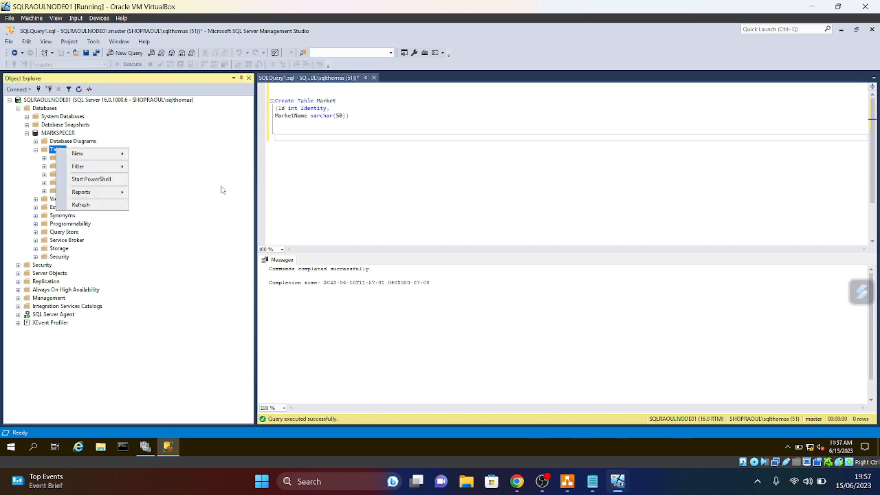
left_click(320, 129)
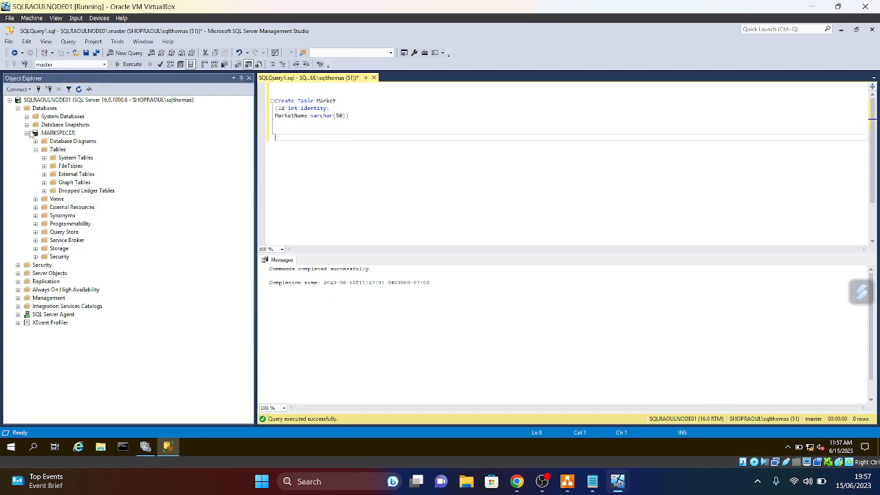
left_click(26, 116)
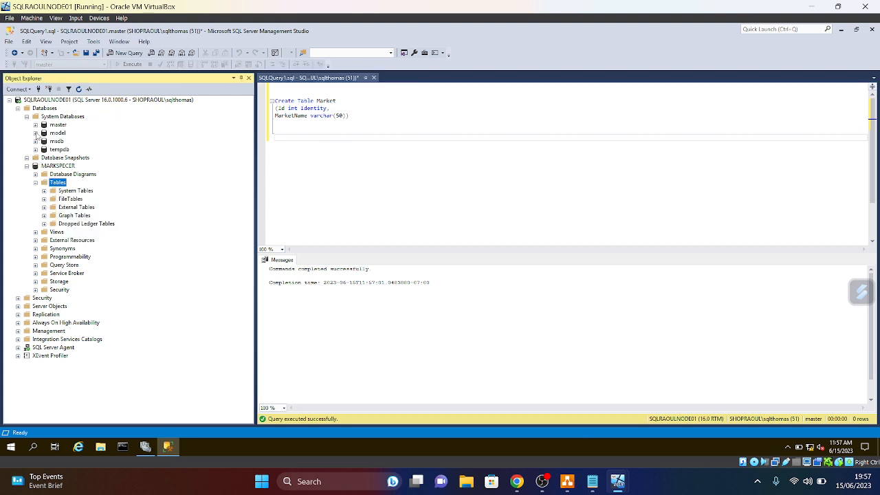
left_click(35, 124)
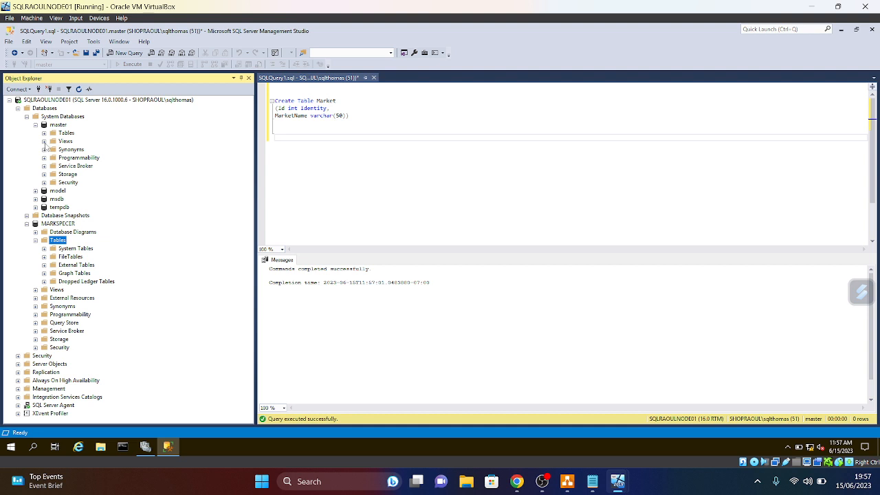
left_click(44, 132)
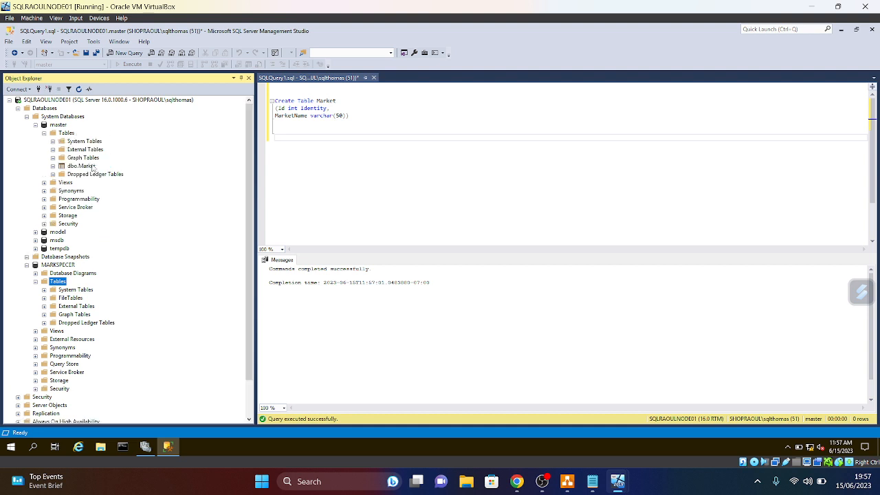
right_click(75, 167)
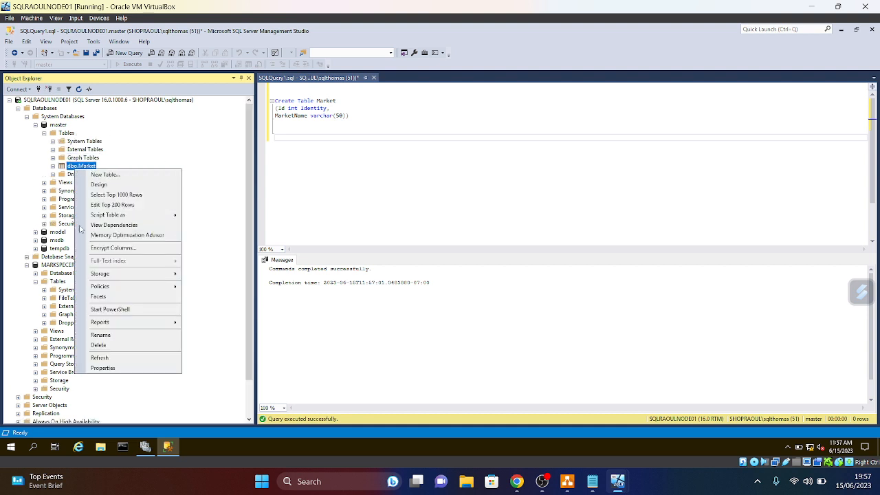
left_click(98, 345)
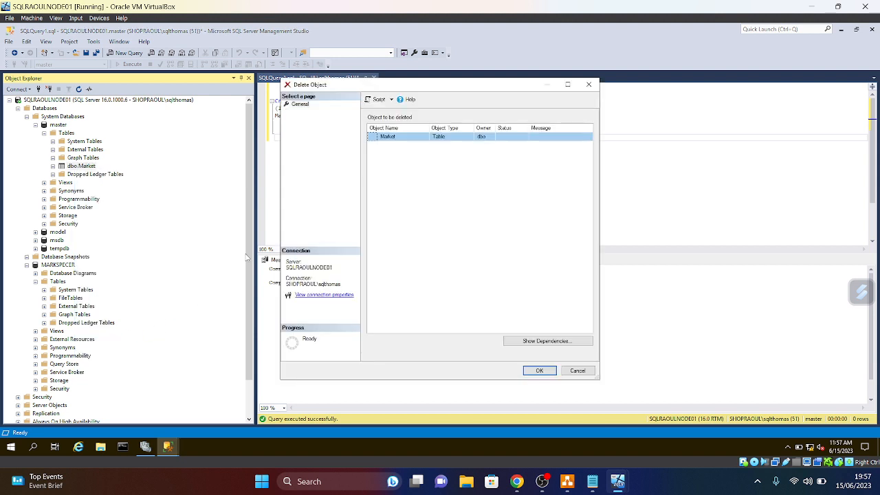
left_click(537, 370)
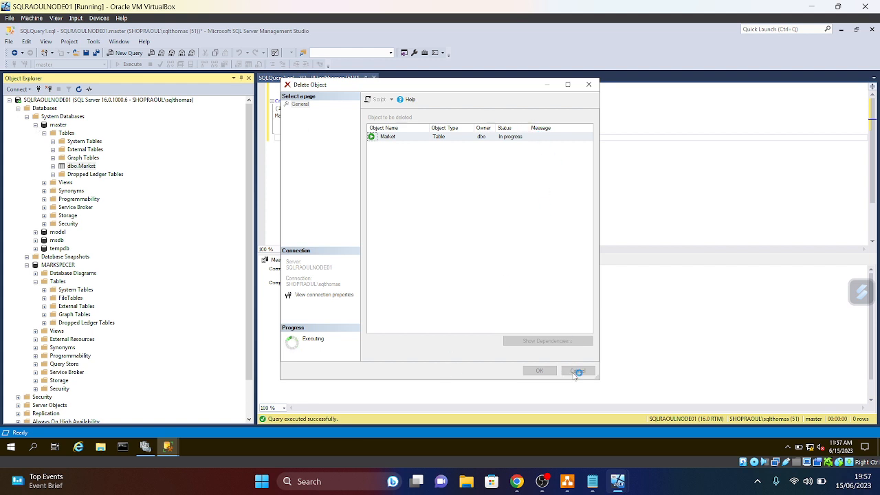
left_click_drag(472, 88, 538, 129)
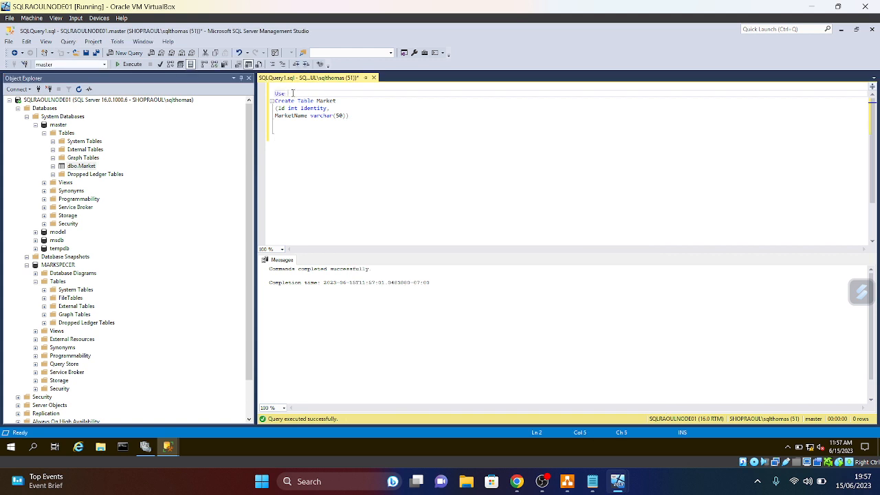
- Switch to MARKSPECER with USE MARKSPECER; GO, then run the Create Table statement there
type("ar")
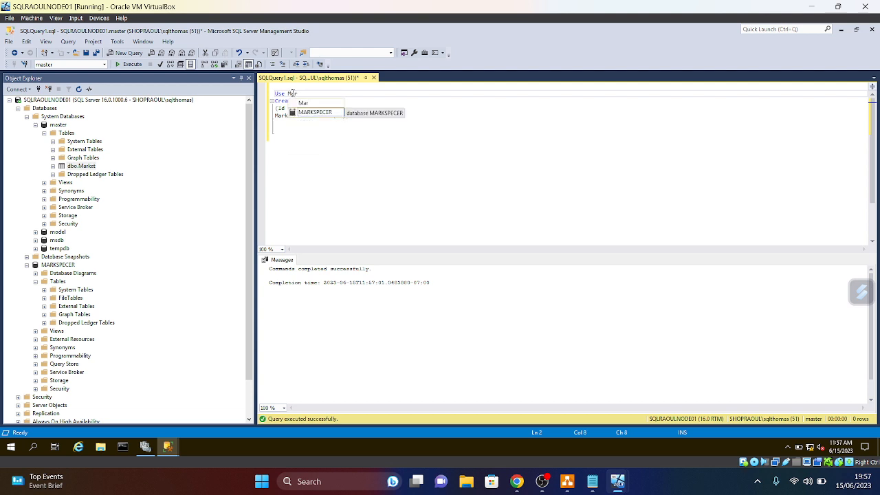
double_click(313, 114)
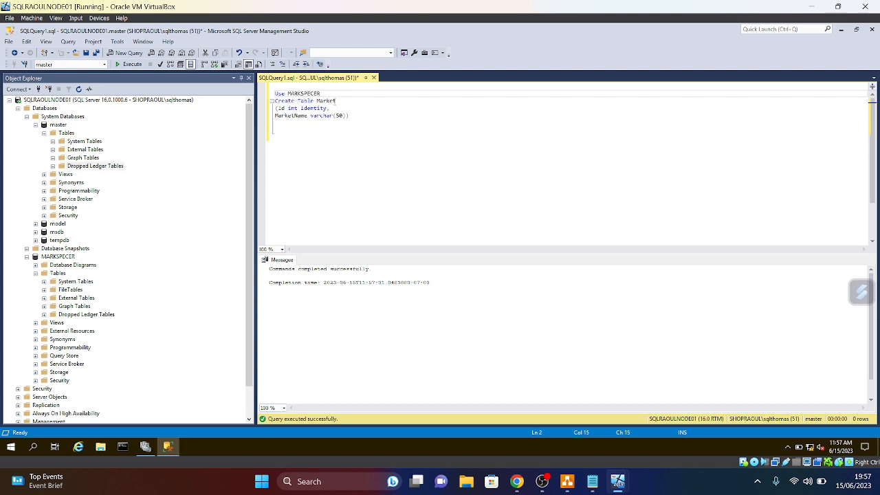
key("Home")
key("Return")
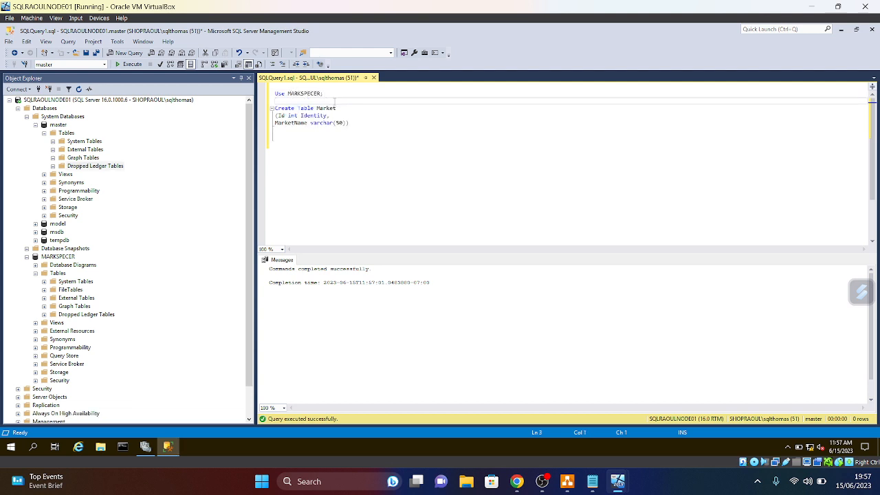
left_click_drag(335, 101, 275, 131)
left_click(130, 64)
key("shift+Up")
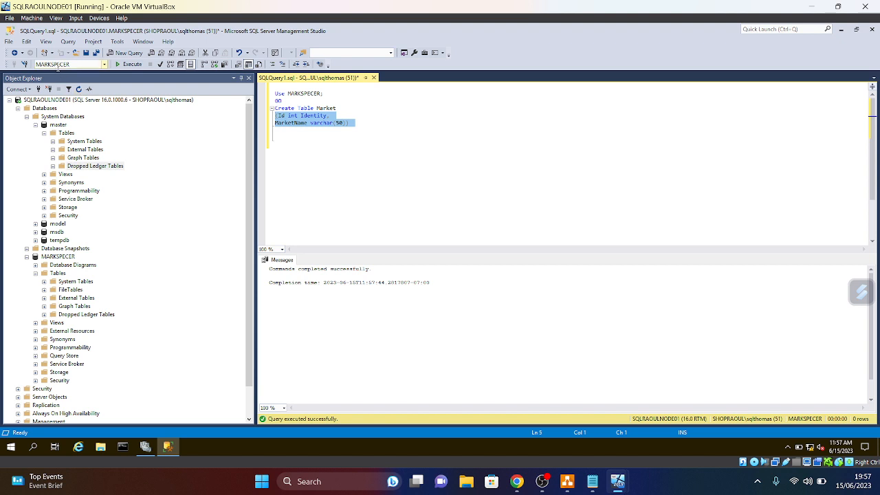
left_click_drag(361, 126, 256, 109)
left_click(130, 64)
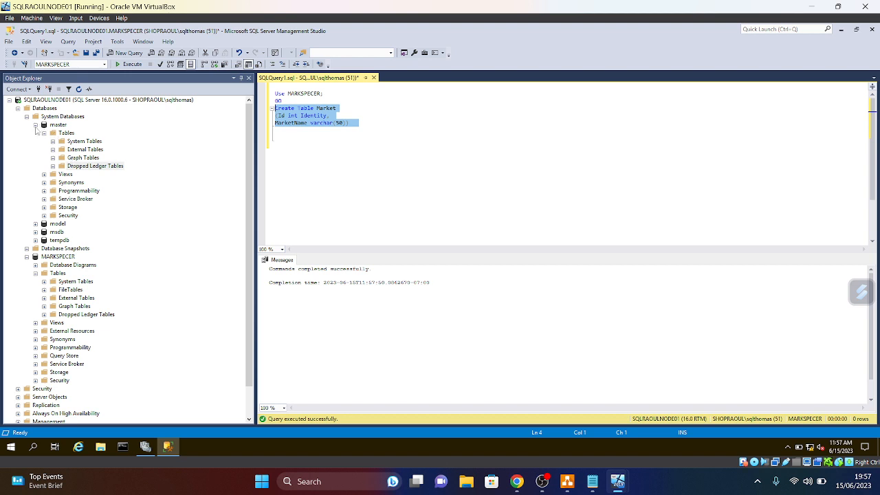
- Collapse the system databases and refresh MARKSPECER's Tables to show dbo.Market
left_click(35, 125)
left_click(27, 116)
left_click(18, 108)
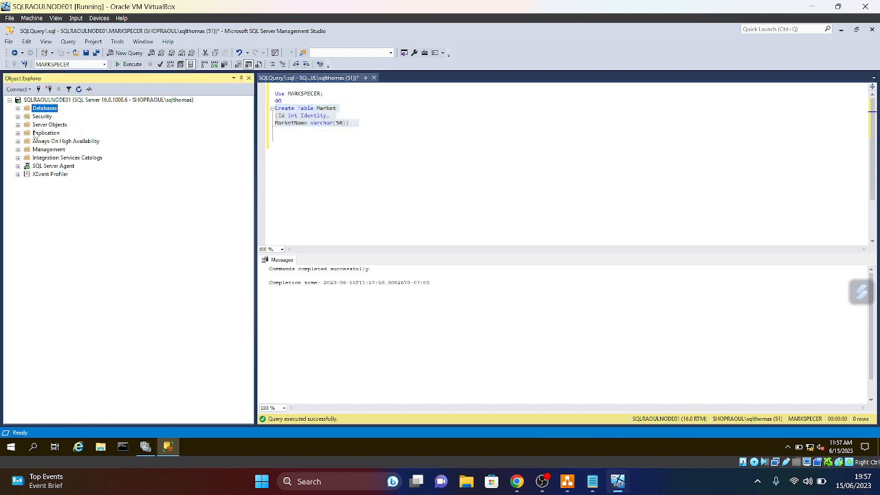
left_click(18, 109)
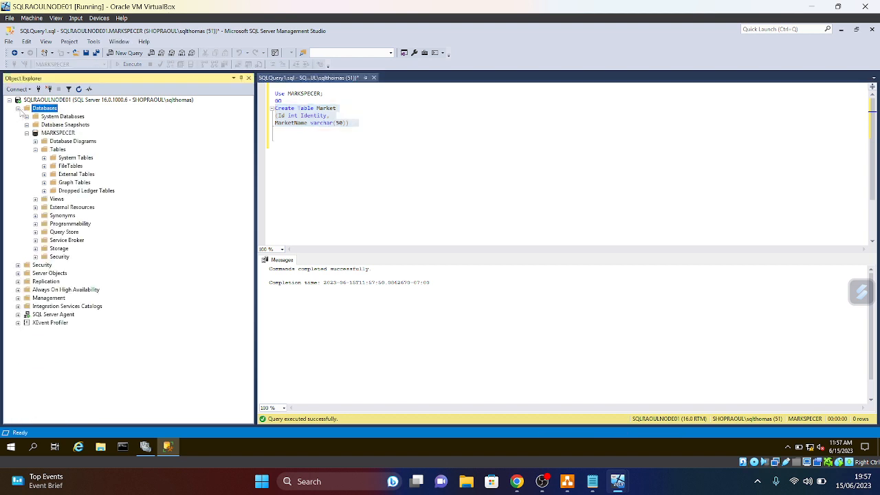
right_click(58, 150)
left_click(79, 208)
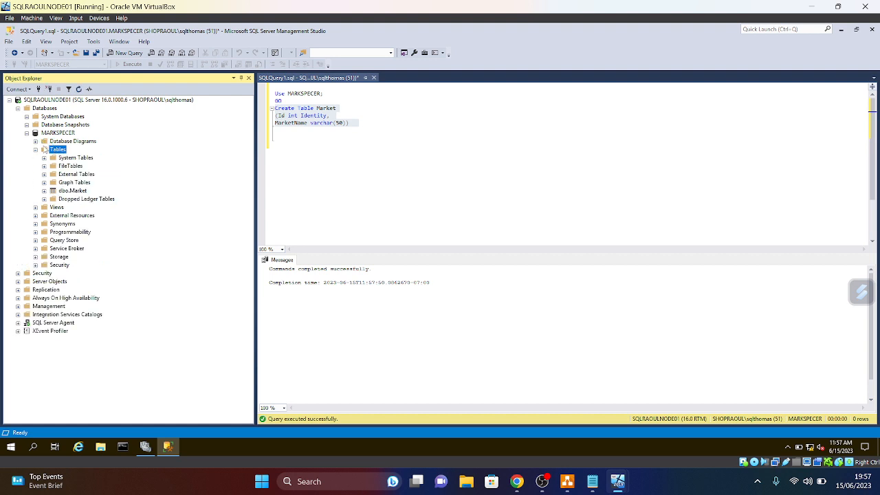
- Open dbo.Market's Edit Top 200 Rows grid, check the empty Id and MarketName row, and return to the script
right_click(74, 191)
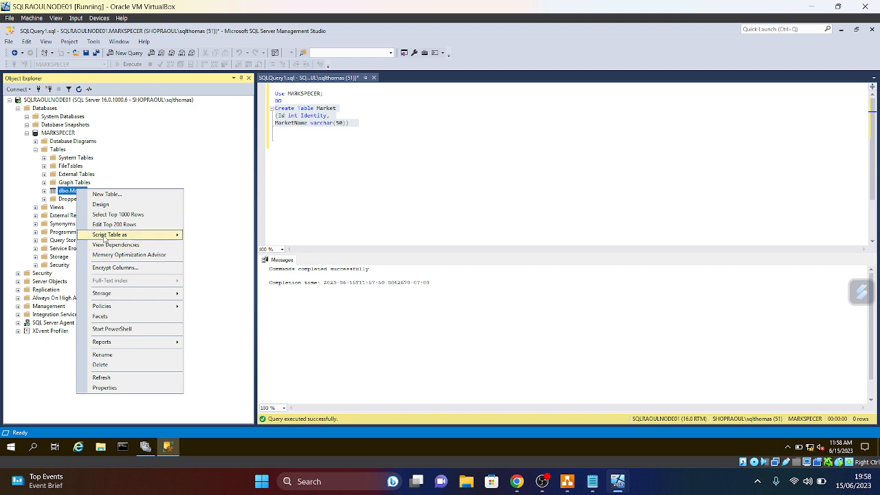
left_click(109, 226)
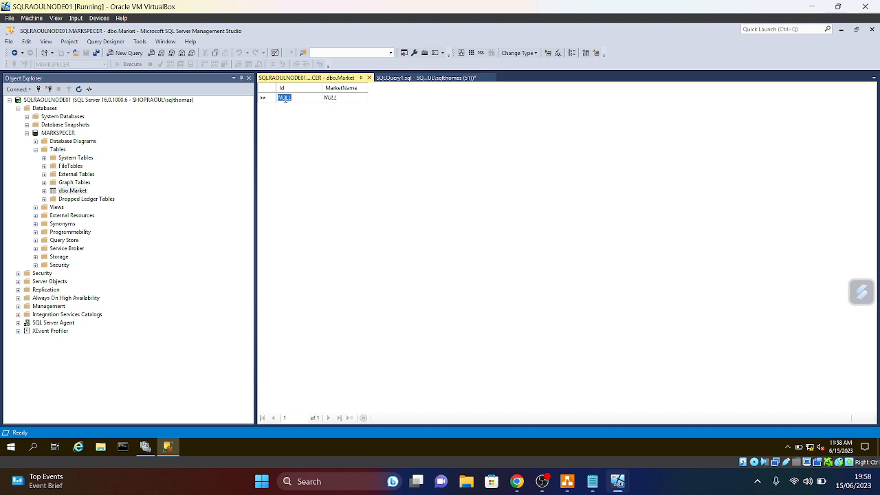
left_click(343, 97)
right_click(73, 191)
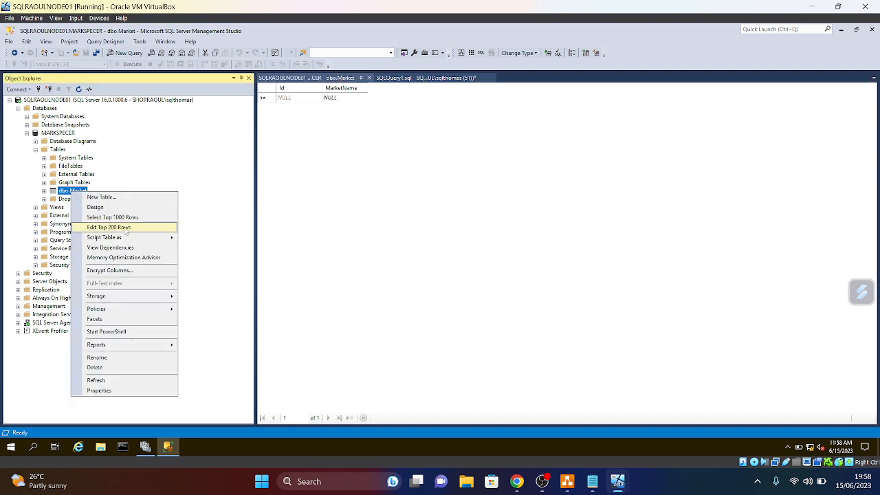
left_click(402, 80)
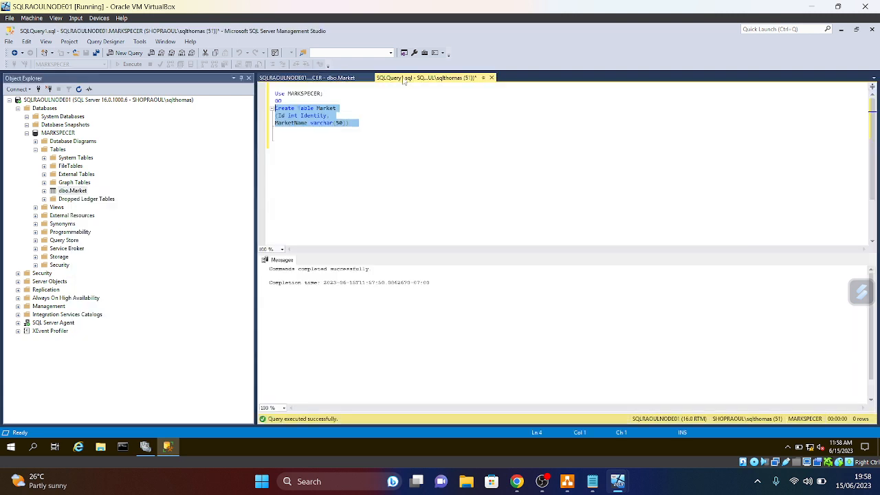
- Change Id to Identity(1,1), delete the old dbo.Market, and rerun the Create Table script
left_click(328, 117)
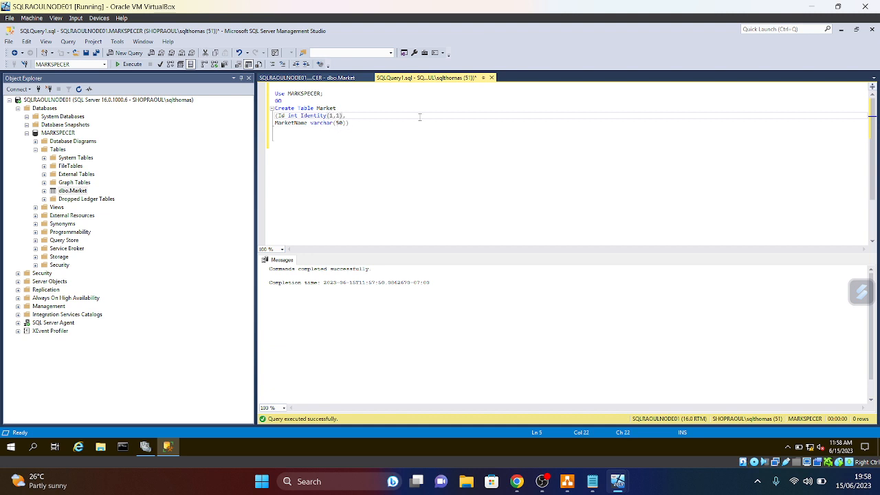
right_click(55, 192)
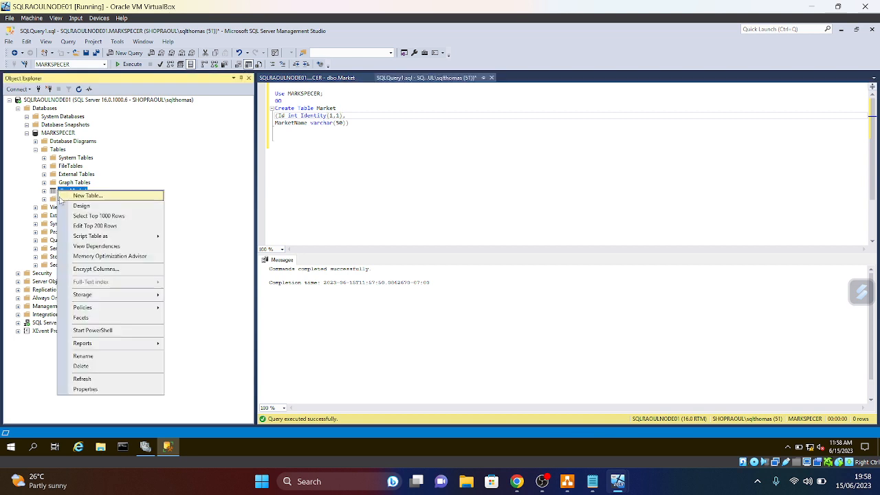
left_click(81, 366)
left_click(540, 373)
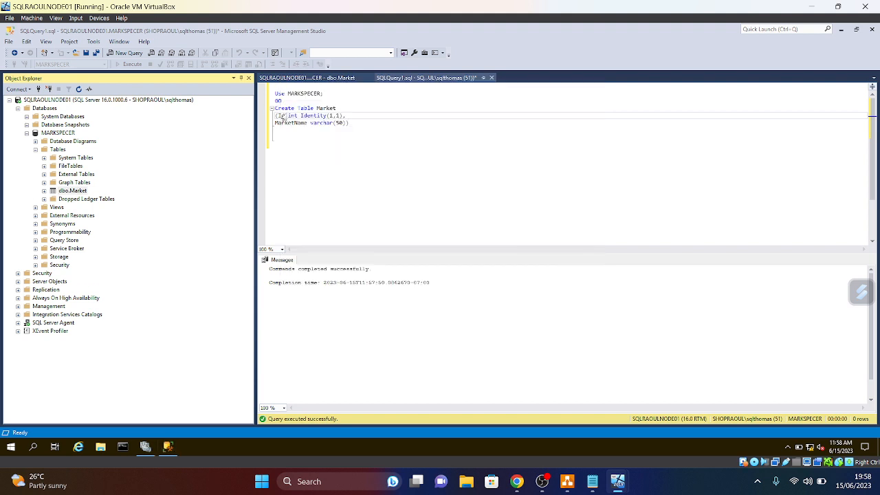
left_click_drag(322, 140, 243, 90)
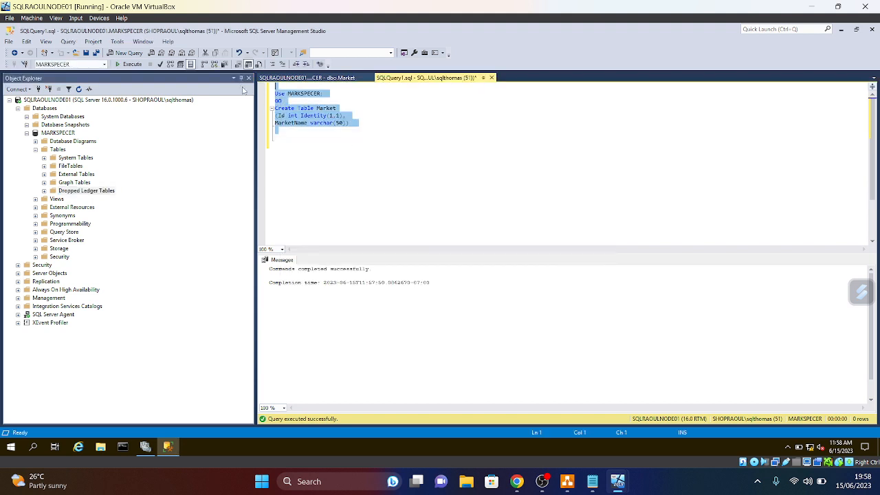
left_click(132, 65)
- Refresh the Tables folder and switch to the dbo.Market editing grid
right_click(57, 149)
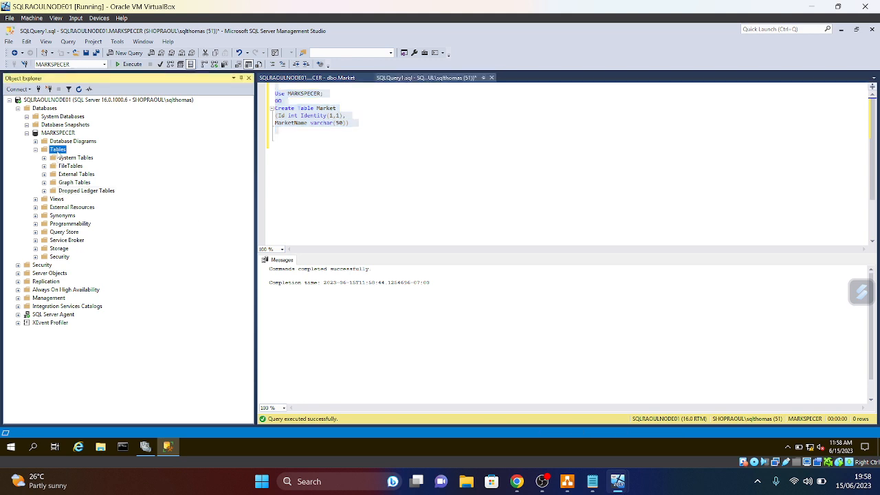
left_click(77, 211)
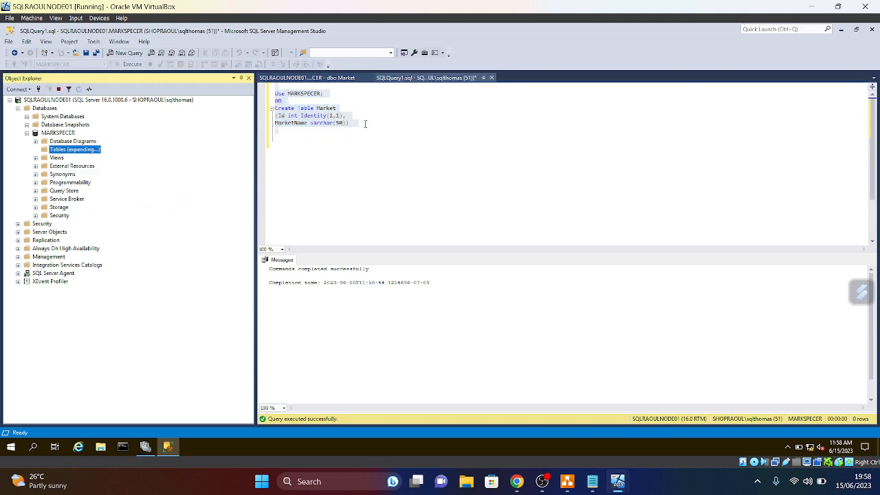
left_click(409, 86)
left_click(333, 76)
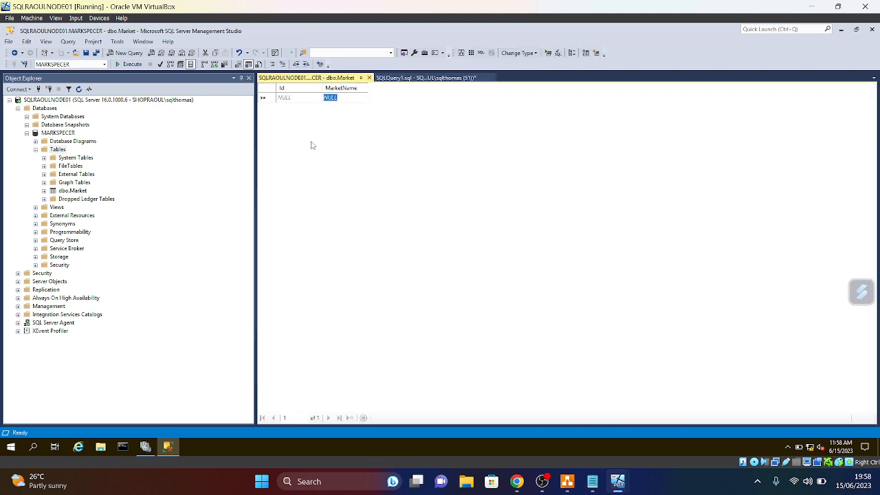
- Enter Fanta, Corine and Tom as MarketName rows, then close the grid
left_click(351, 97)
key("BackSpace")
key("BackSpace")
key("BackSpace")
key("BackSpace")
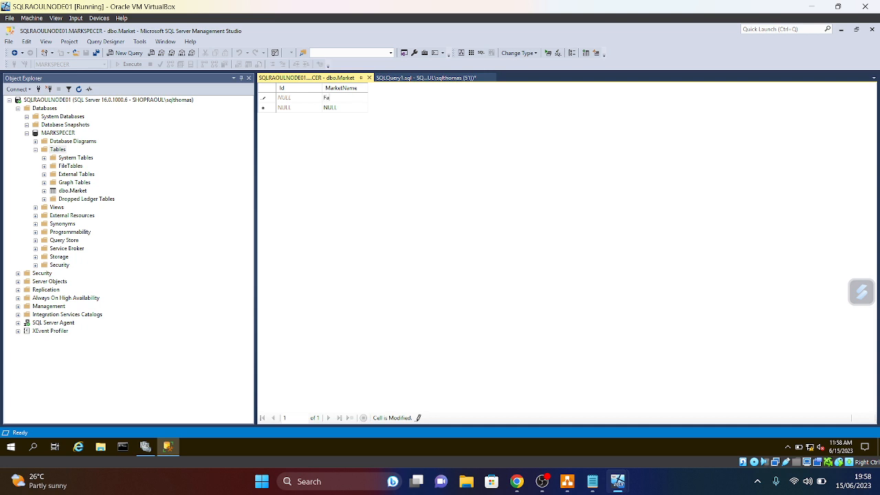
left_click(346, 108)
key("BackSpace")
left_click(348, 117)
key("BackSpace")
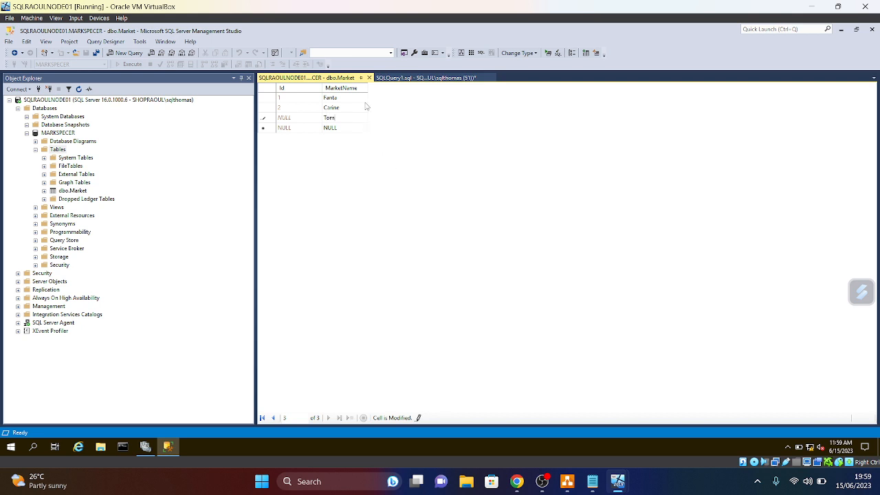
left_click(370, 78)
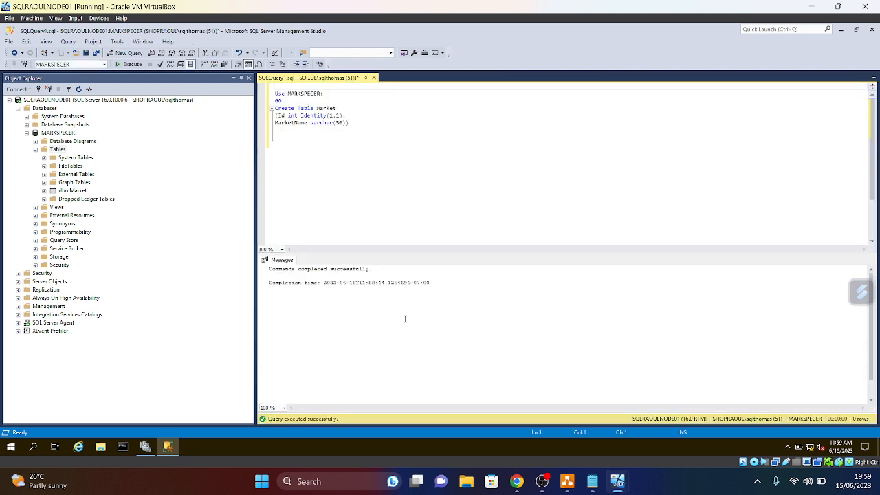
- List Market's top 1000 rows, then close both query tabs without saving
right_click(73, 183)
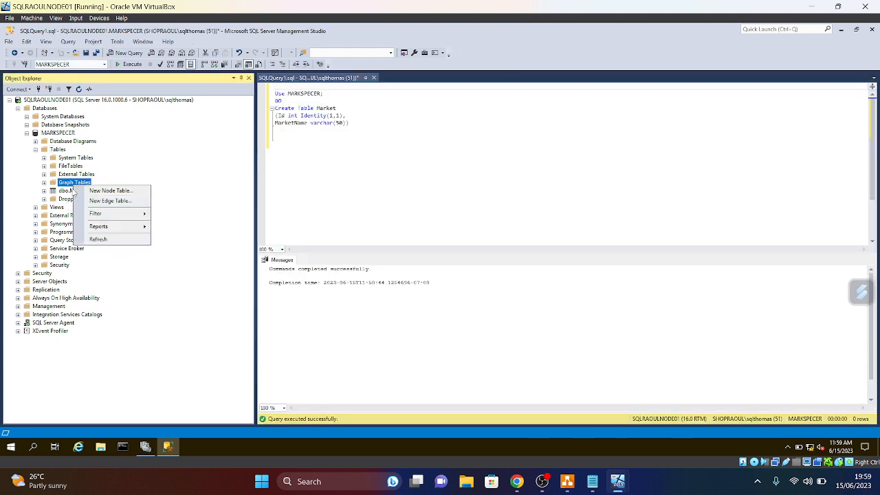
right_click(72, 191)
left_click(109, 216)
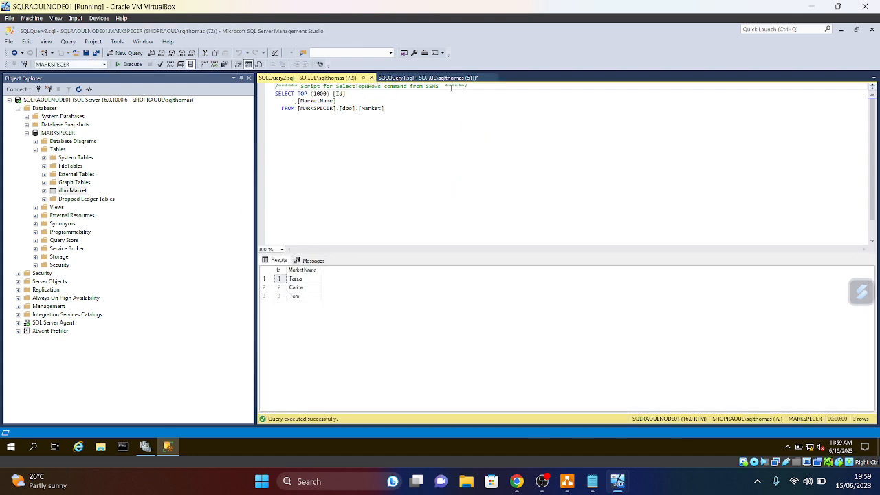
left_click(371, 77)
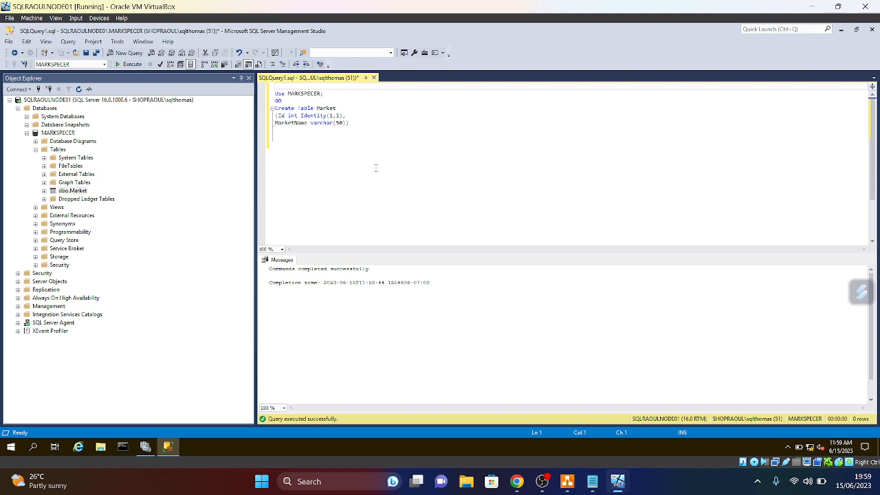
left_click(374, 79)
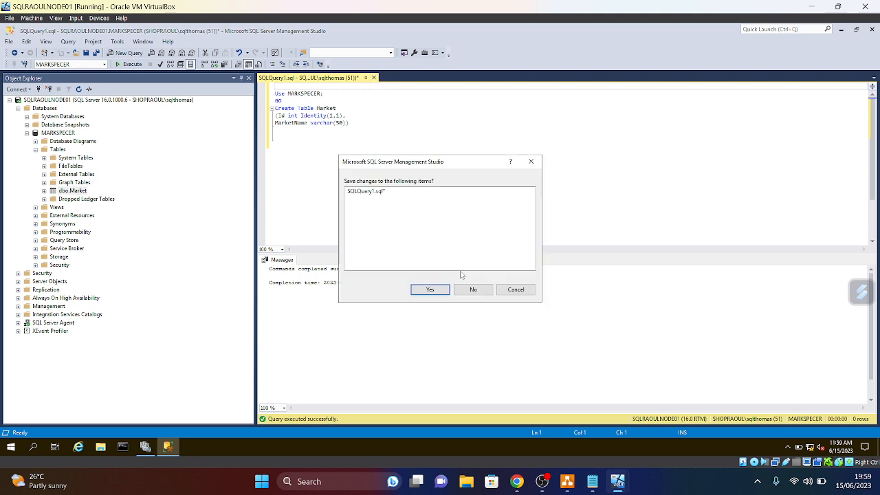
left_click(471, 289)
- Collapse the MARKSPECER and Databases nodes and expand Always On High Availability
left_click(35, 150)
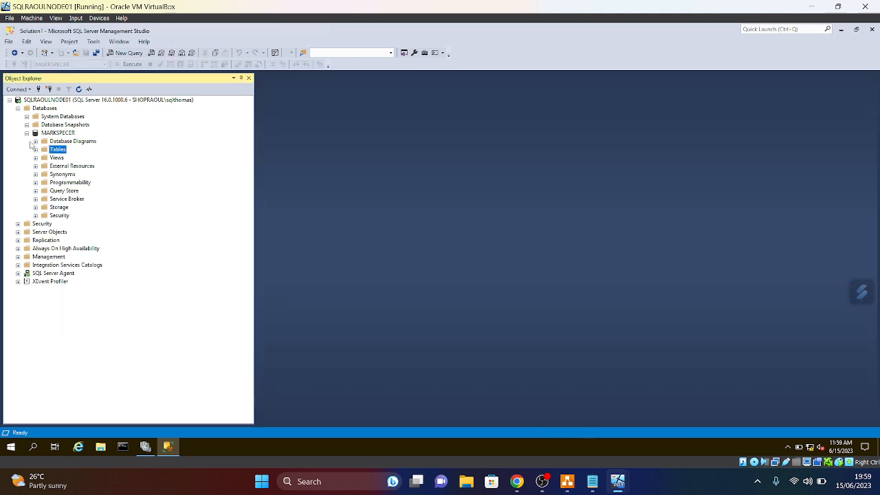
left_click(26, 134)
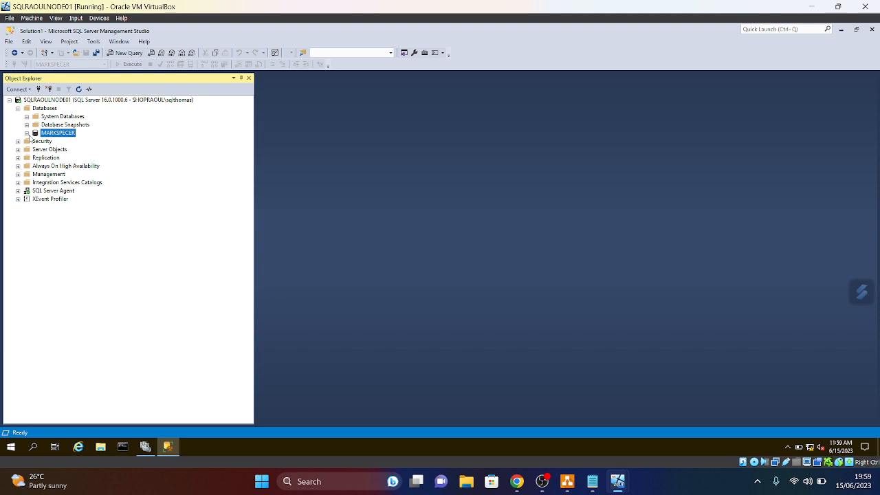
left_click(18, 109)
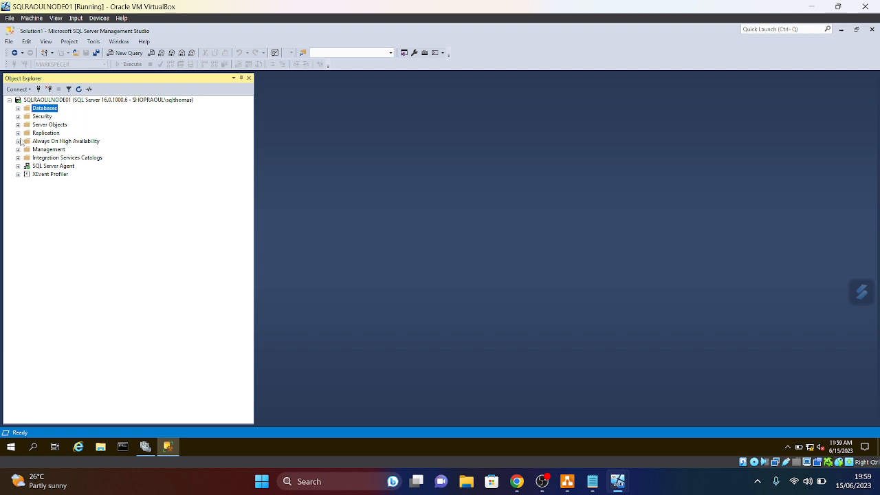
left_click(18, 142)
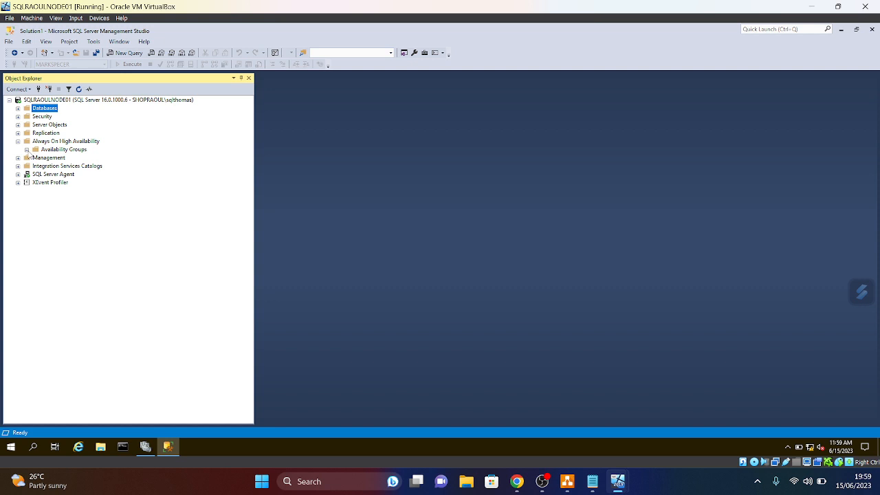
right_click(60, 147)
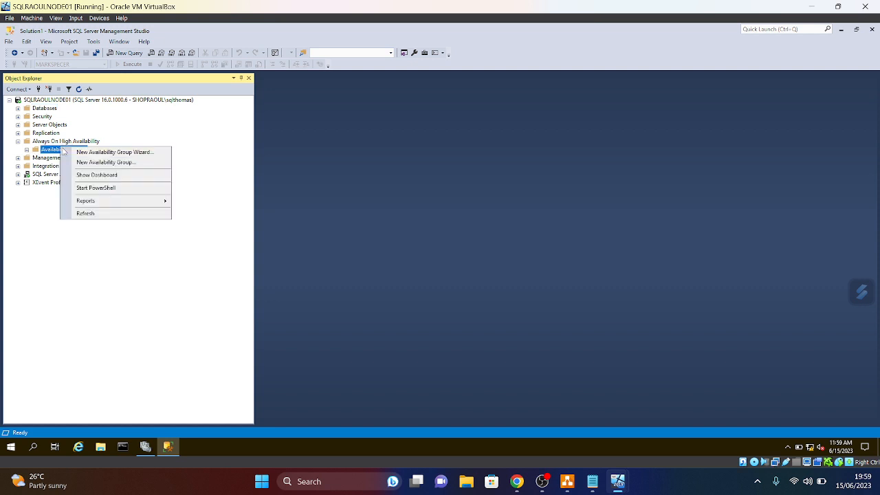
left_click(113, 152)
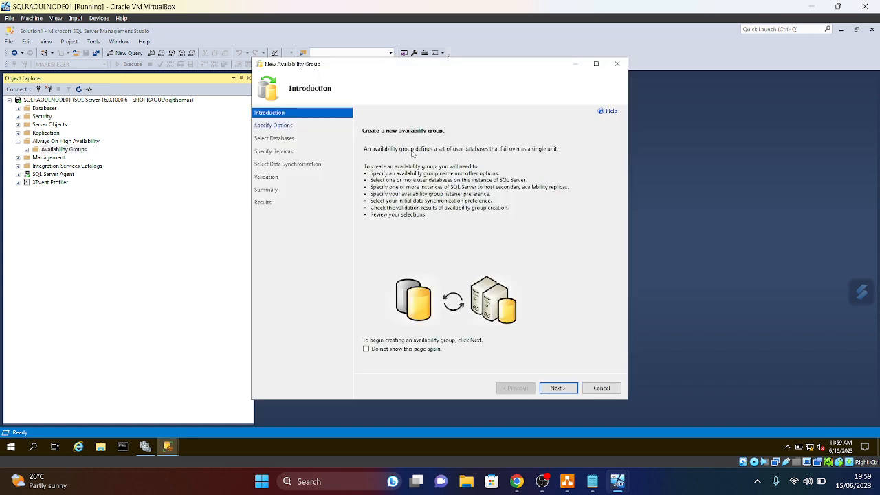
left_click(558, 389)
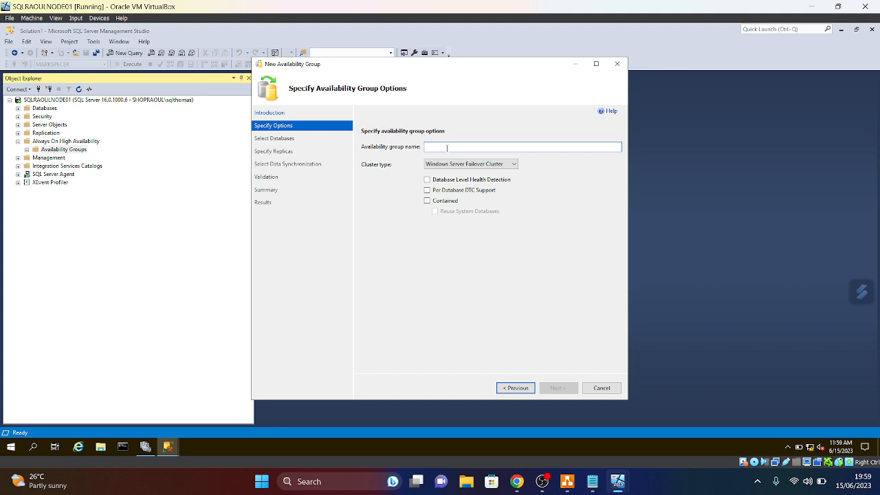
type("ah")
key("BackSpace")
key("BackSpace")
type("AHG_Test")
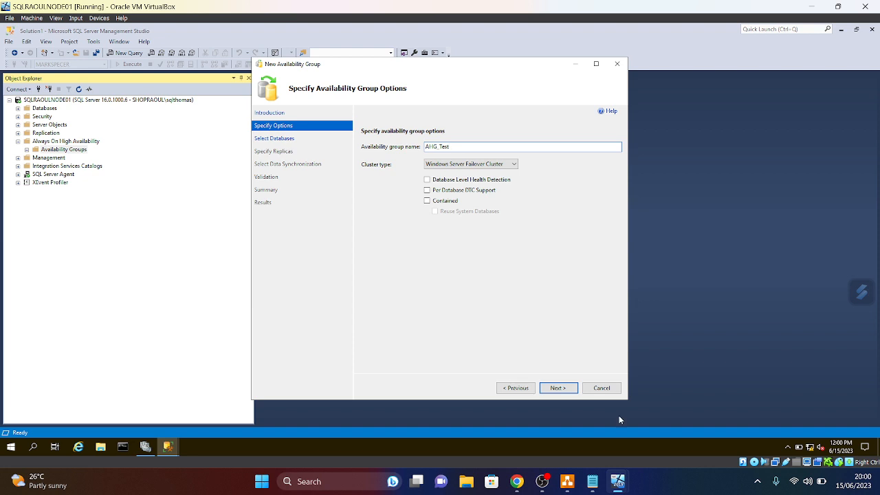
left_click(557, 388)
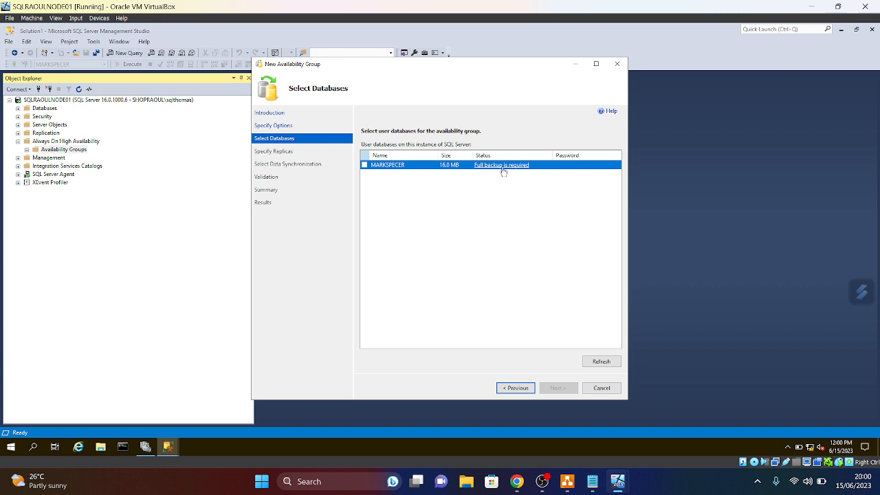
left_click(509, 389)
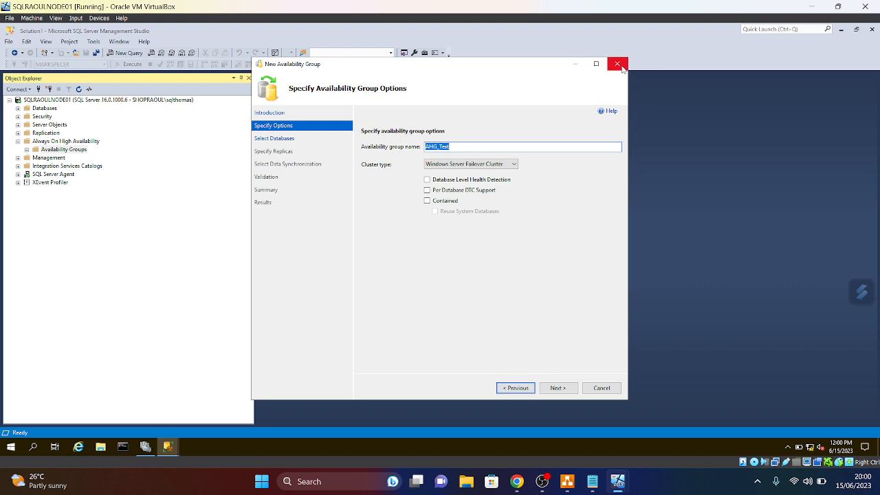
left_click(618, 63)
left_click(473, 269)
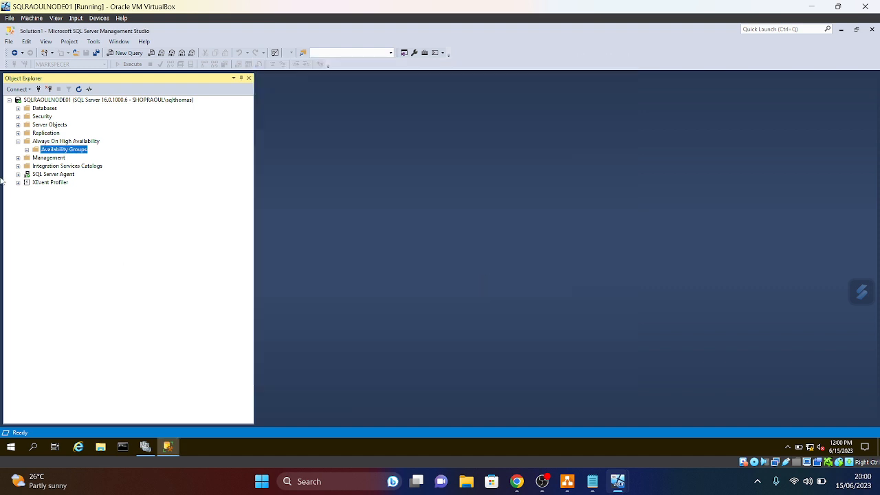
- Take a full disk backup of MARKSPECER via Tasks > Back Up and acknowledge completion
left_click(18, 141)
left_click(18, 108)
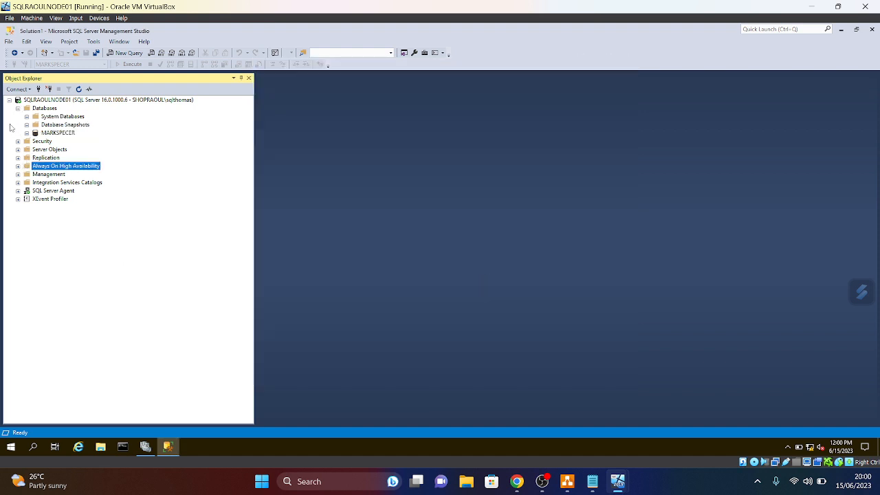
left_click(40, 135)
right_click(40, 136)
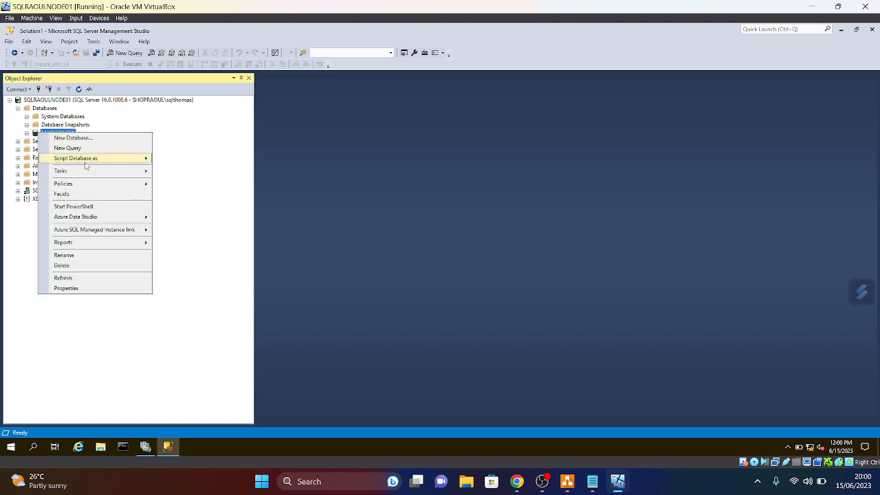
mouse_move(79, 159)
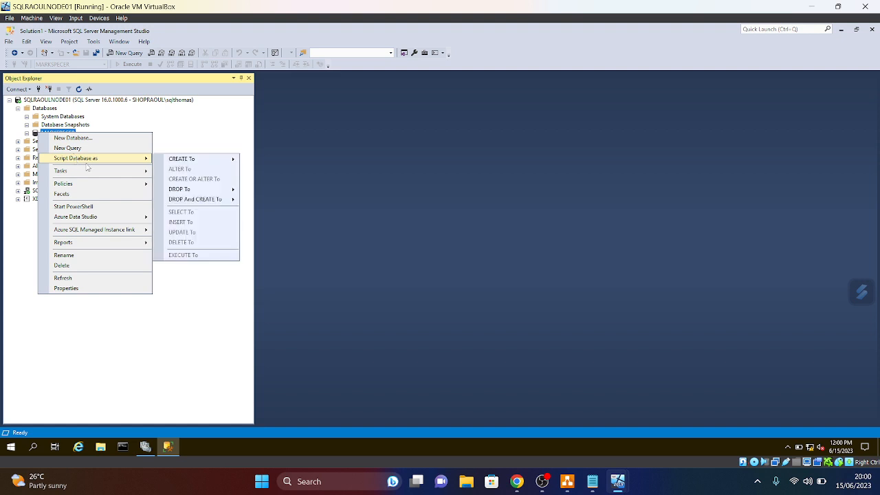
mouse_move(82, 176)
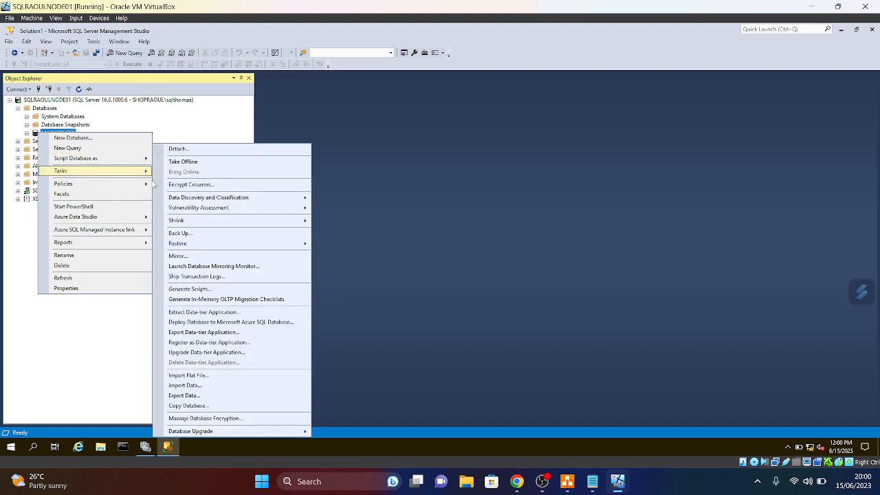
left_click(181, 234)
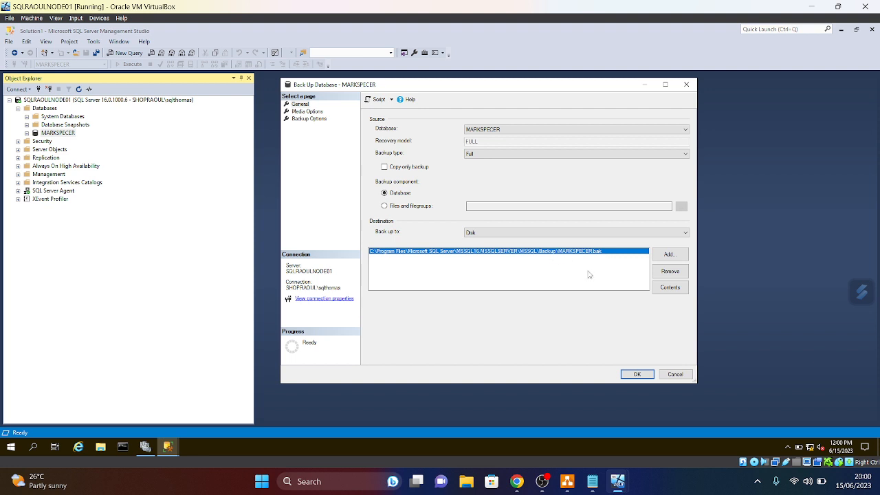
left_click(637, 373)
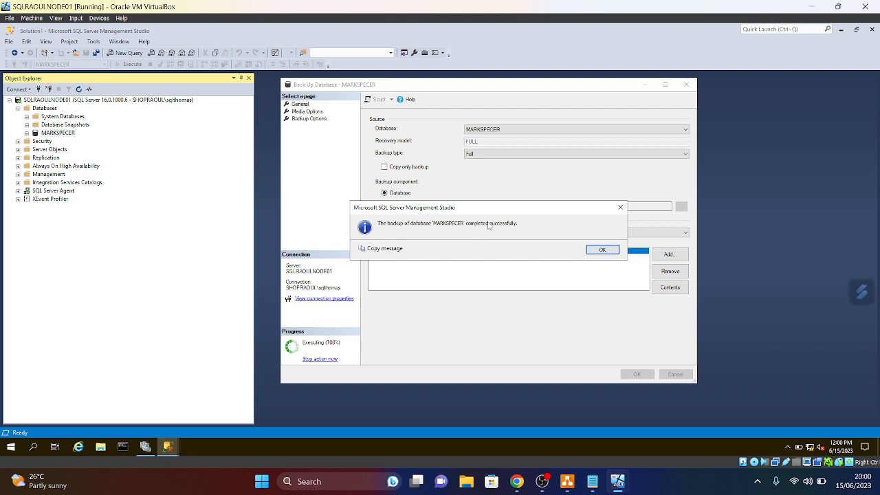
left_click(616, 251)
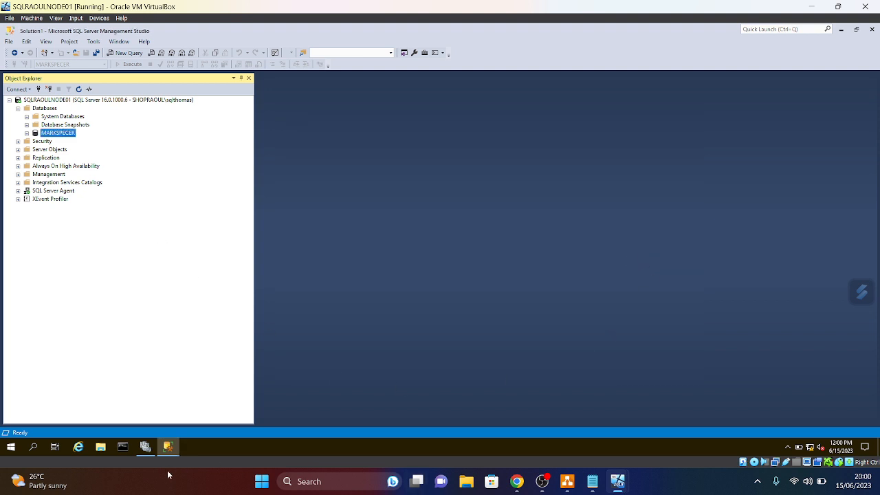
- Find MARKSPECER.bak in C:\Program Files\Microsoft SQL Server\MSSQL16.MSSQLSERVER\MSSQL\Backup, then close Explorer
left_click(101, 449)
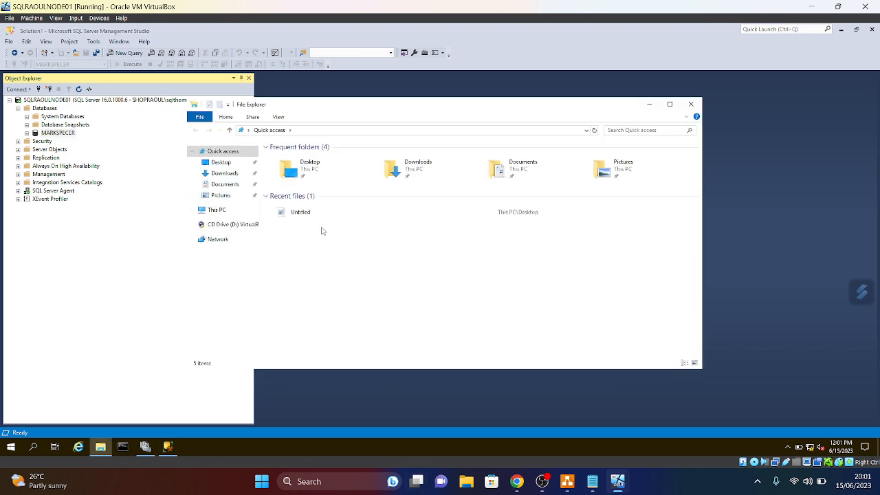
left_click(219, 210)
double_click(315, 258)
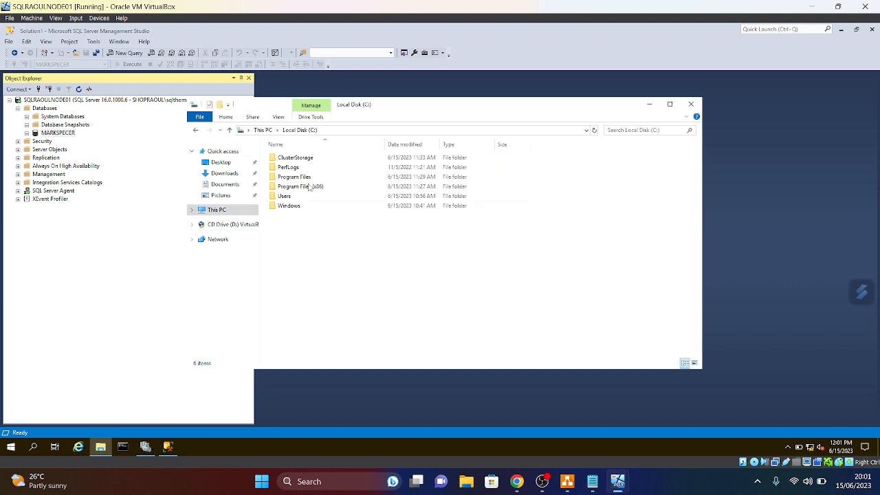
double_click(300, 178)
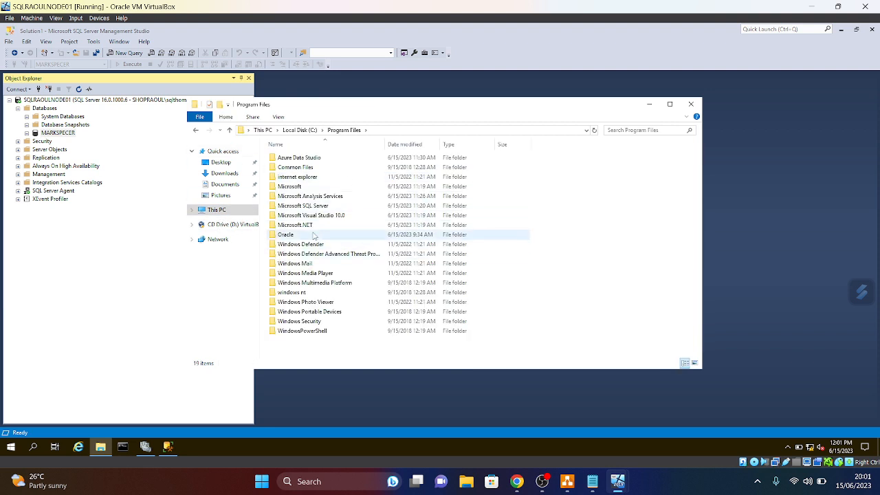
double_click(316, 206)
double_click(344, 198)
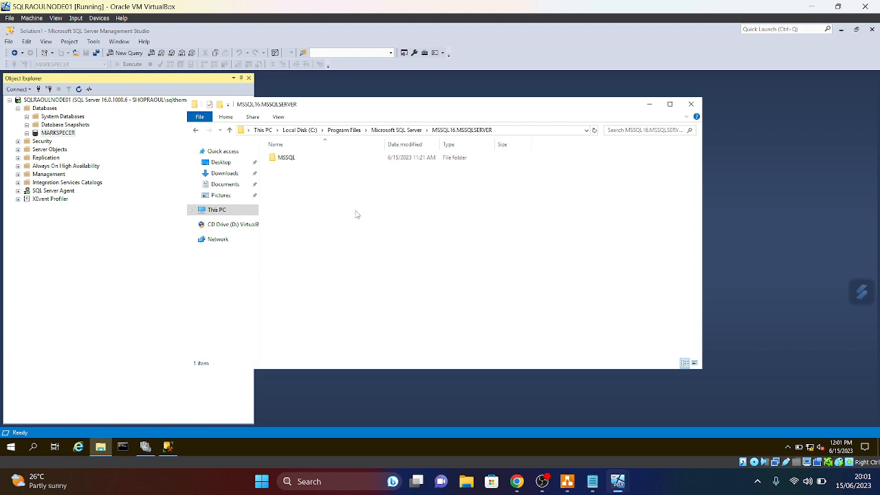
double_click(288, 162)
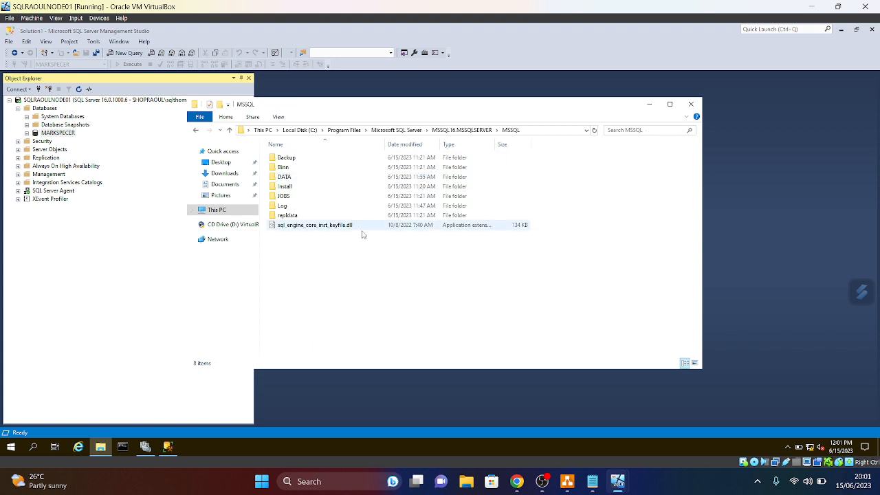
double_click(293, 157)
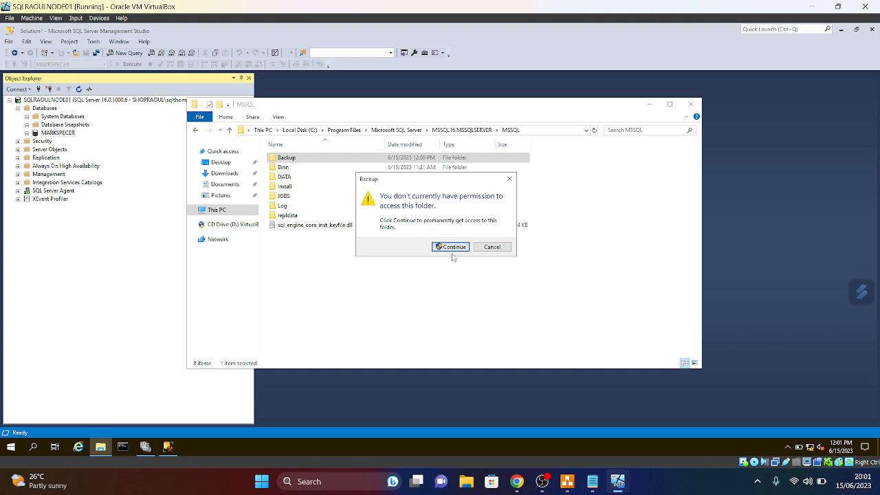
left_click(452, 247)
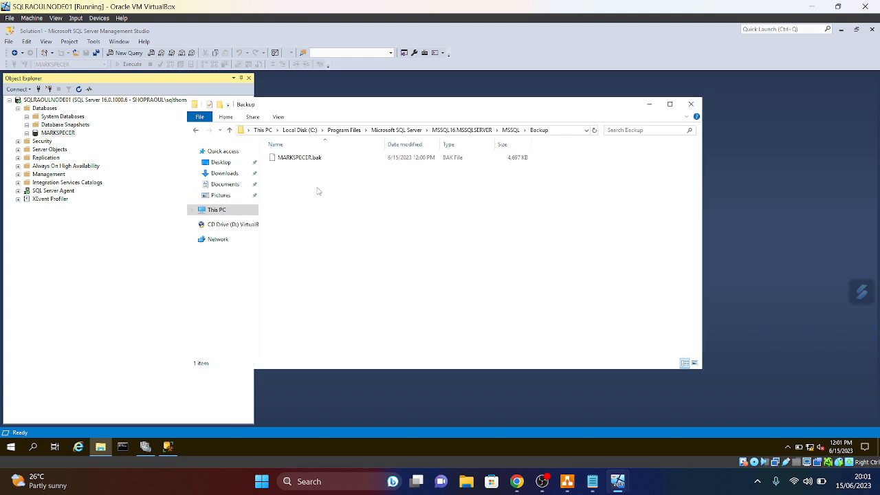
left_click(691, 104)
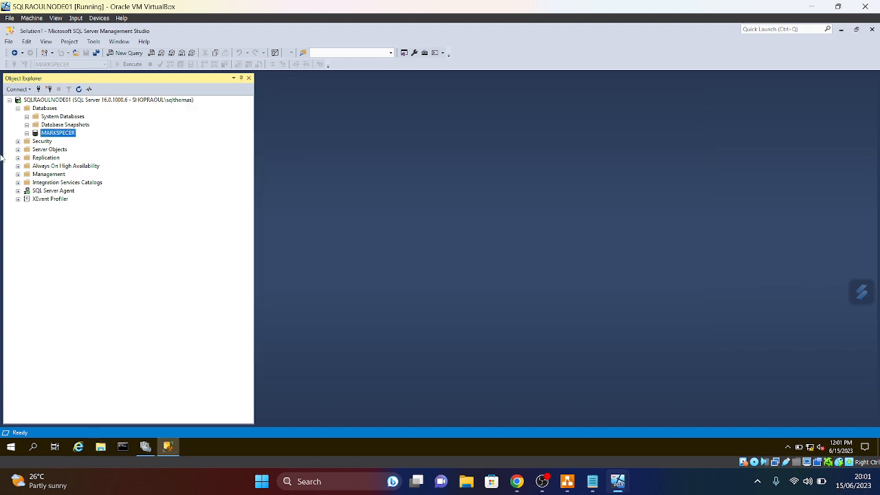
- Refresh the Object Explorer tree and expand Always On High Availability
right_click(38, 135)
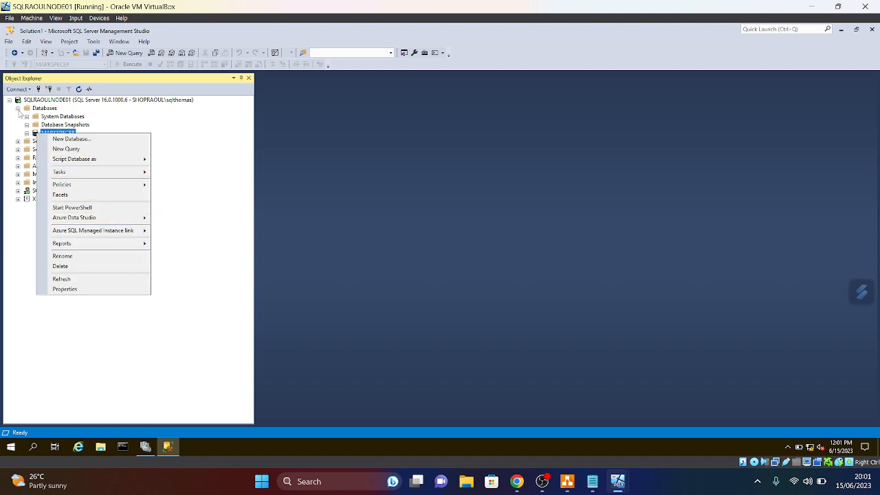
left_click(62, 279)
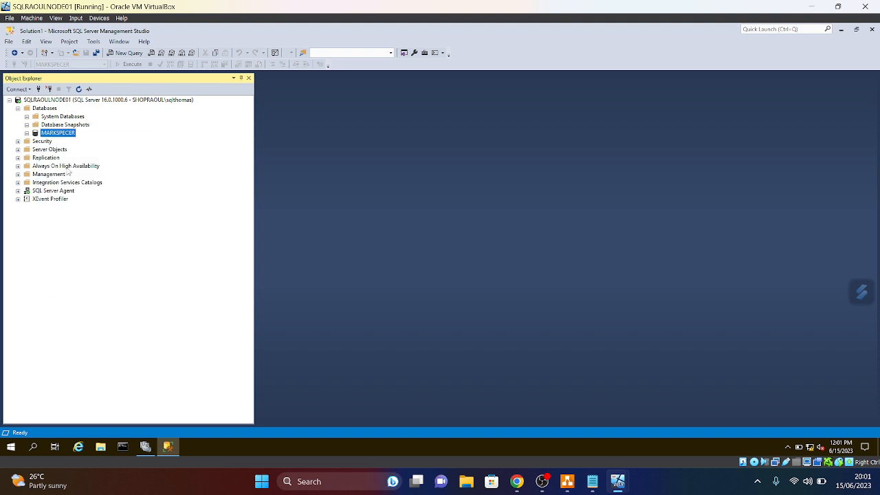
left_click(17, 108)
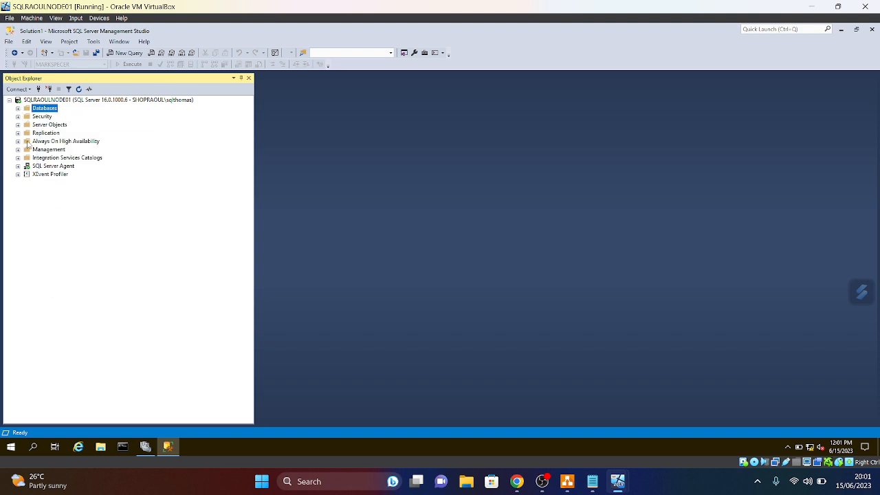
right_click(28, 143)
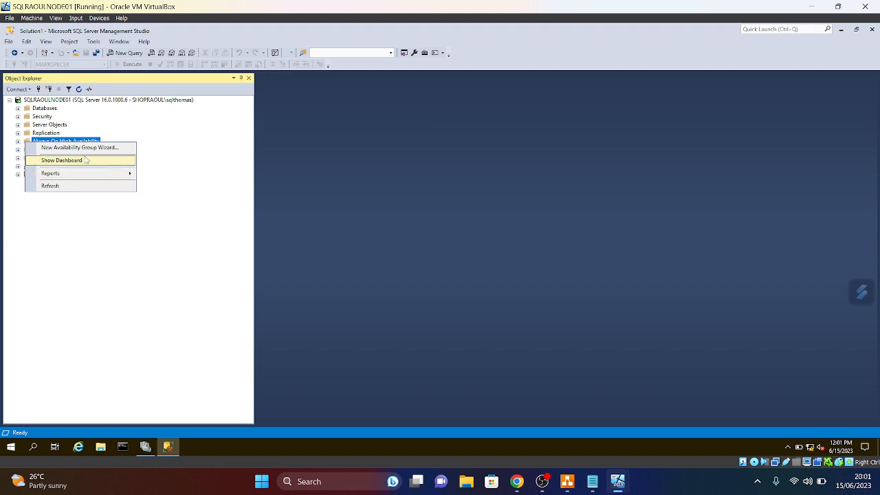
left_click(19, 141)
- Launch the New Availability Group Wizard, pass the introduction, and begin typing the group name
right_click(66, 151)
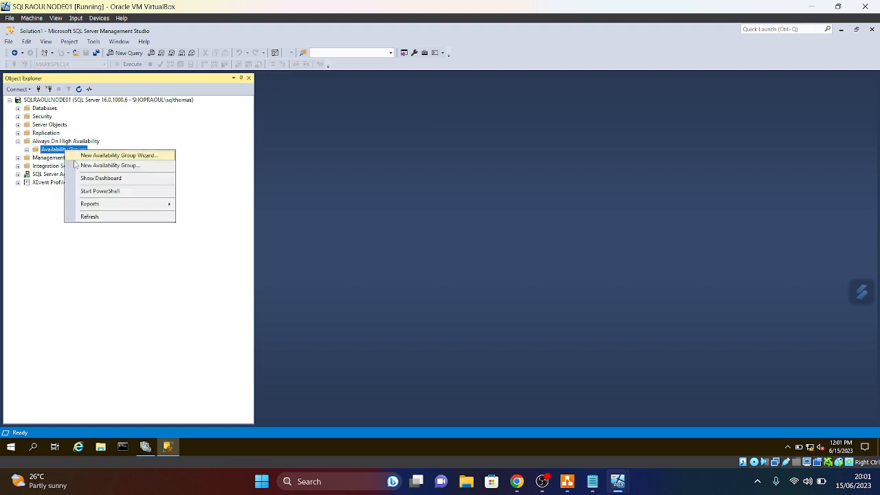
left_click(104, 155)
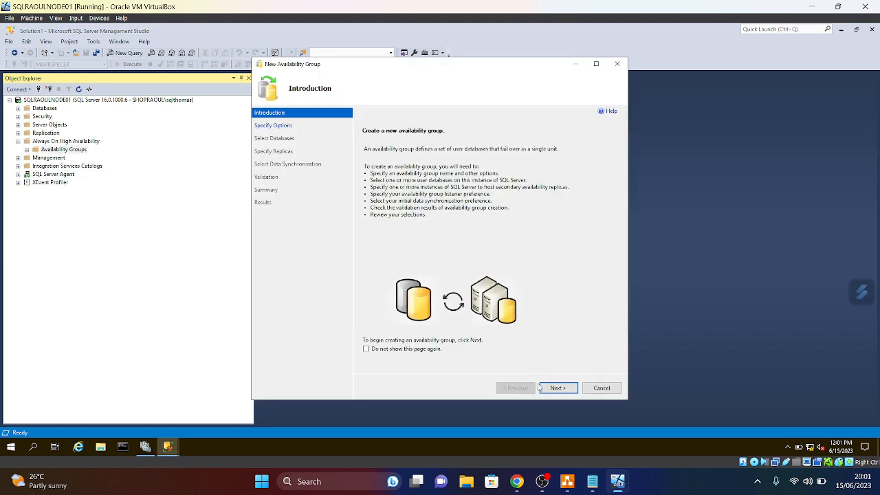
left_click(558, 388)
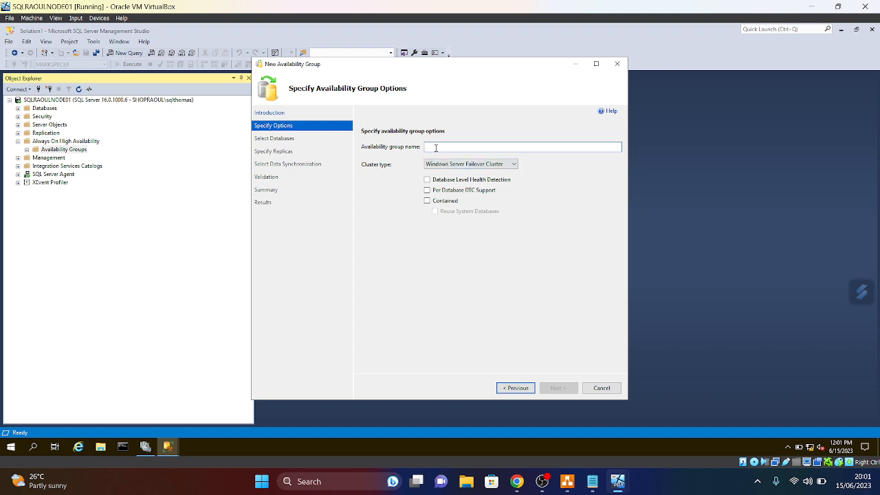
type("R")
key("BackSpace")
type("AHG_Raou")
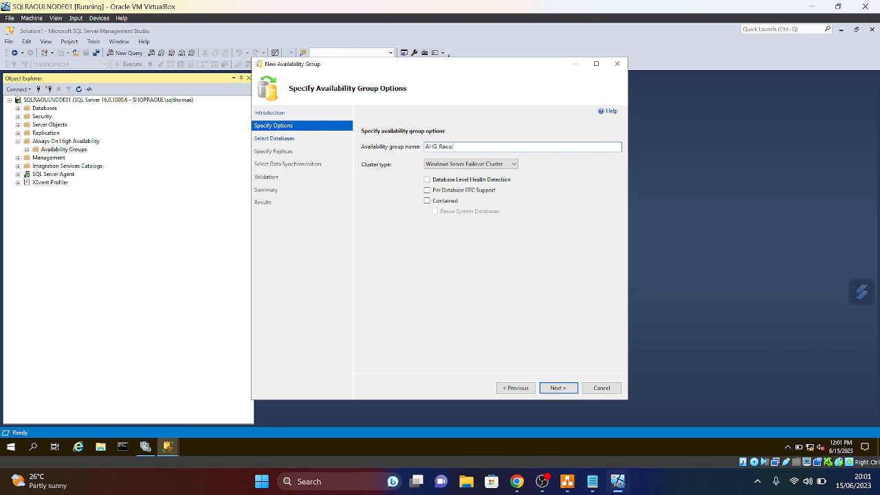
- Name the availability group AHG_RaoulTest and select the MARKSPECER database for it
type("est")
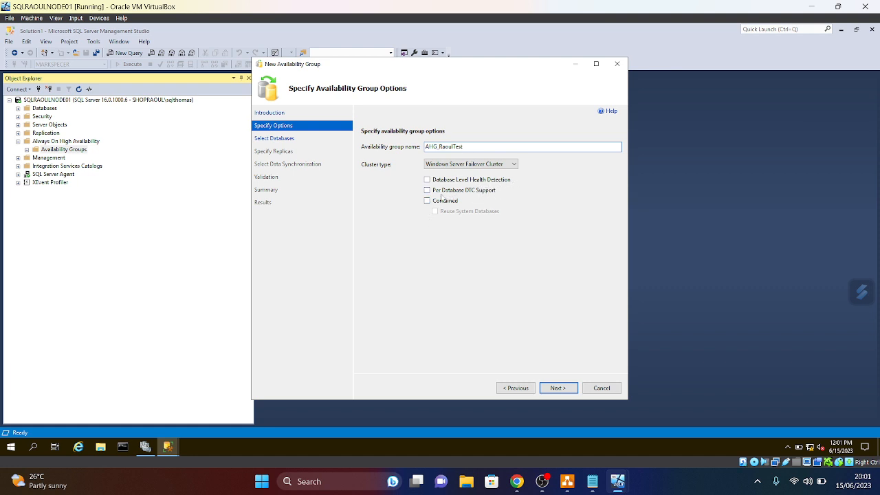
left_click(558, 388)
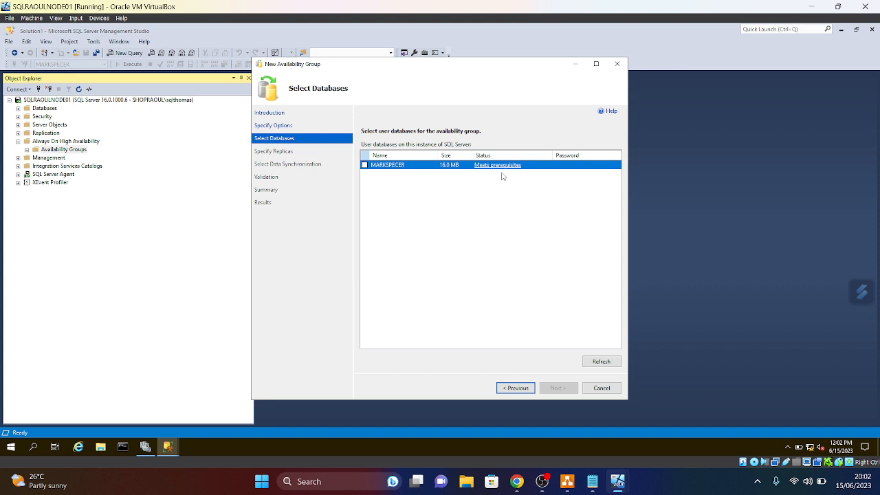
left_click(366, 166)
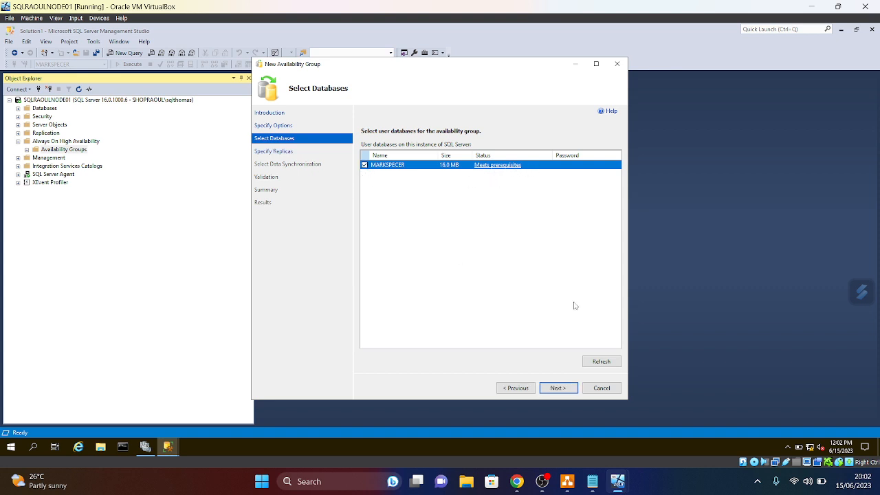
left_click(568, 390)
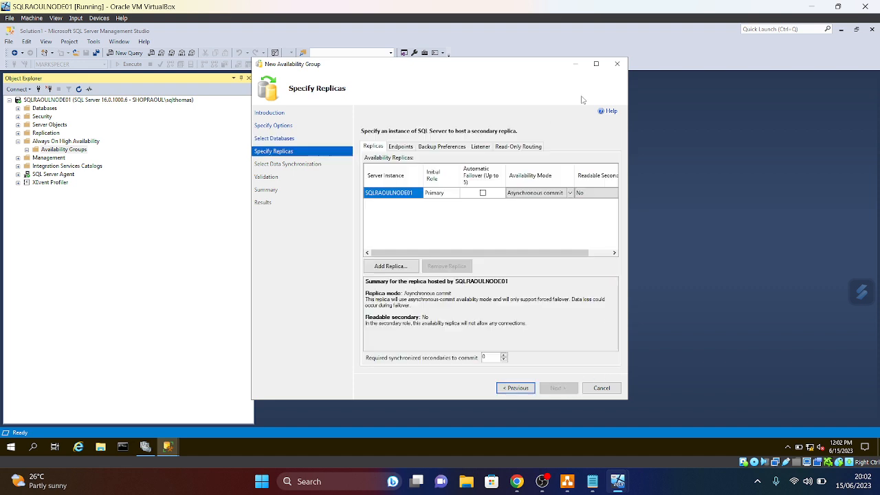
- Give SQLRAOULNODE01 automatic failover and set its Readable Secondary to Yes
left_click(596, 64)
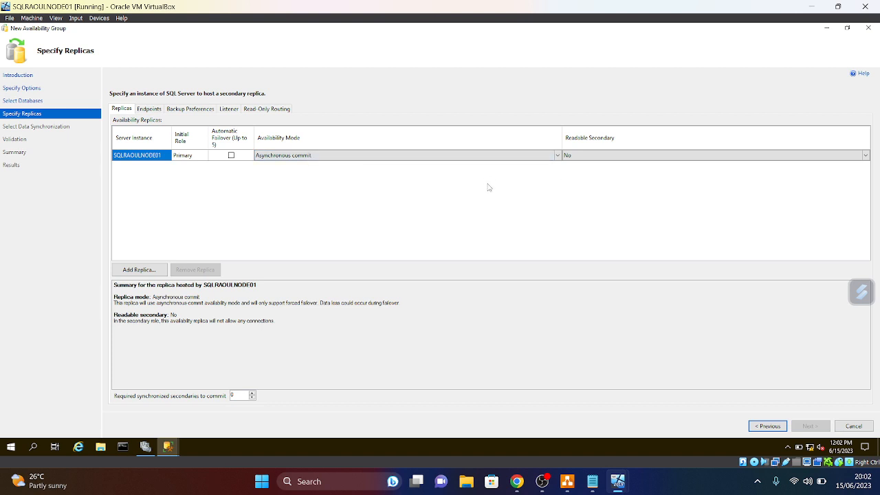
left_click(232, 155)
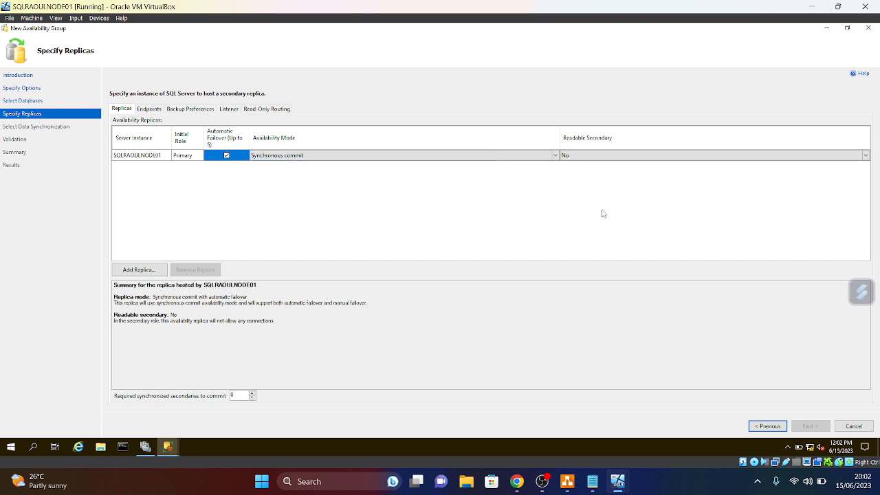
left_click(865, 156)
left_click(570, 172)
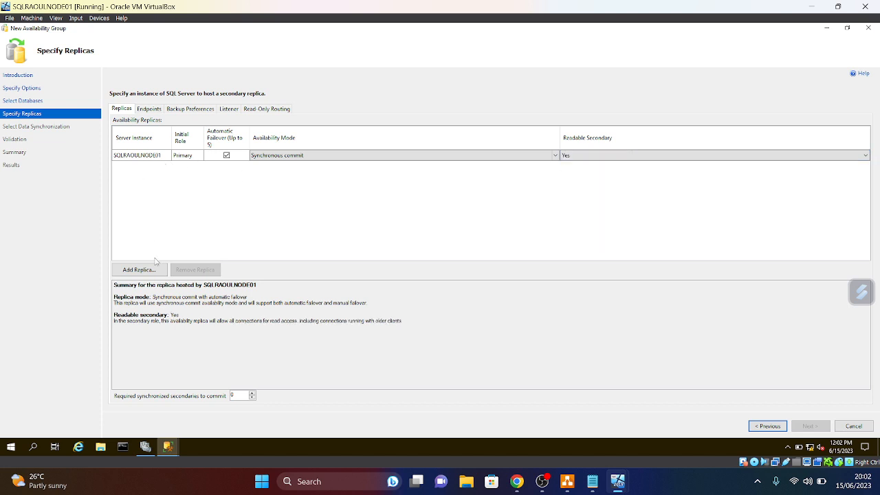
- Add SQLRAOULNODE02 as a replica with automatic failover and Readable Secondary Yes
left_click(138, 270)
left_click(459, 178)
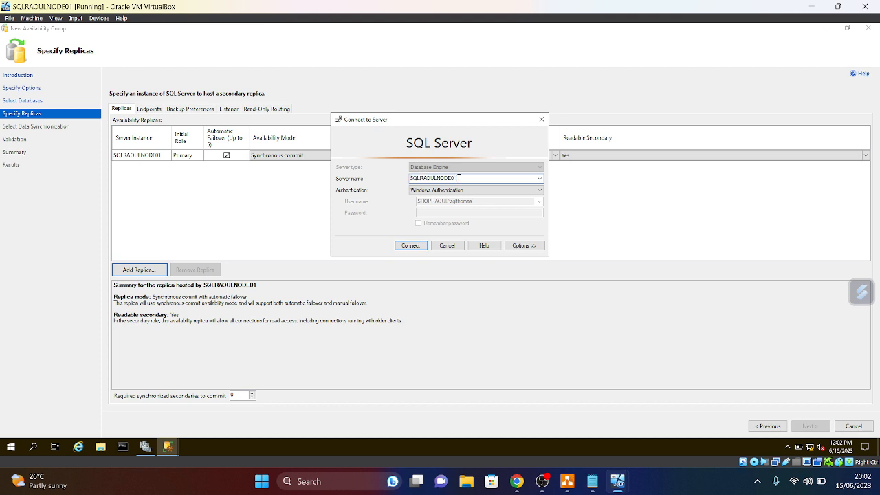
left_click(410, 246)
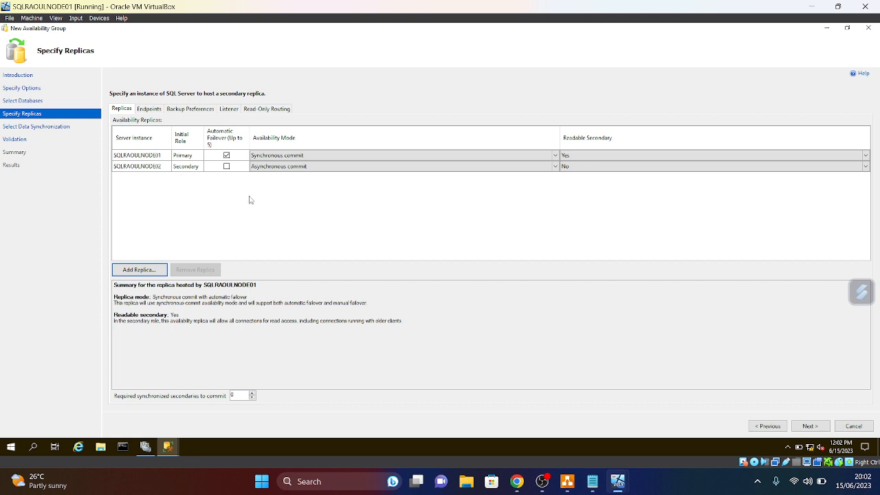
left_click(227, 167)
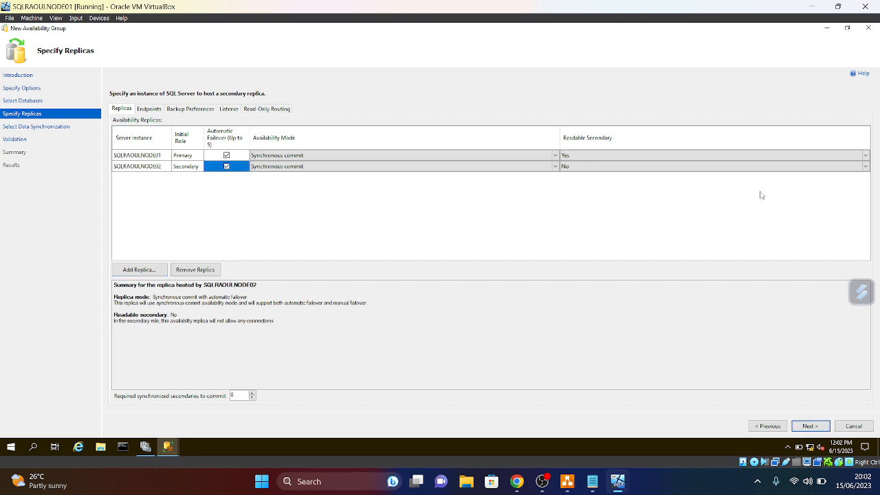
left_click(866, 167)
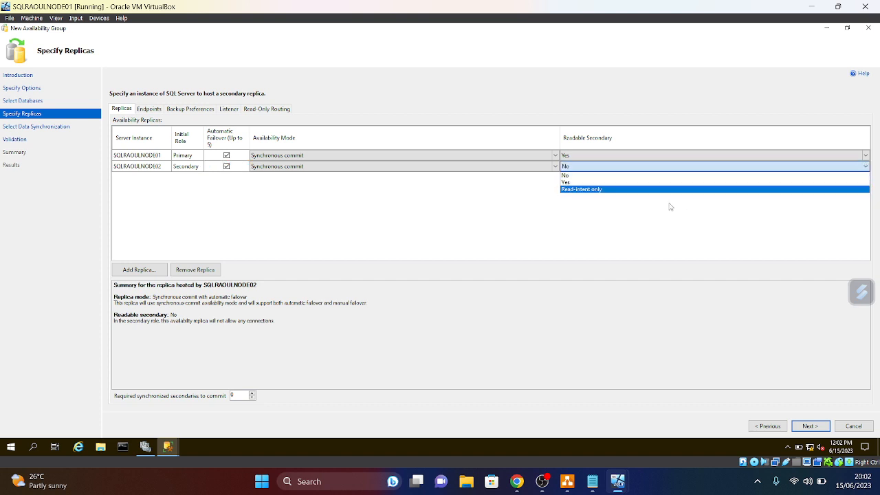
left_click(566, 182)
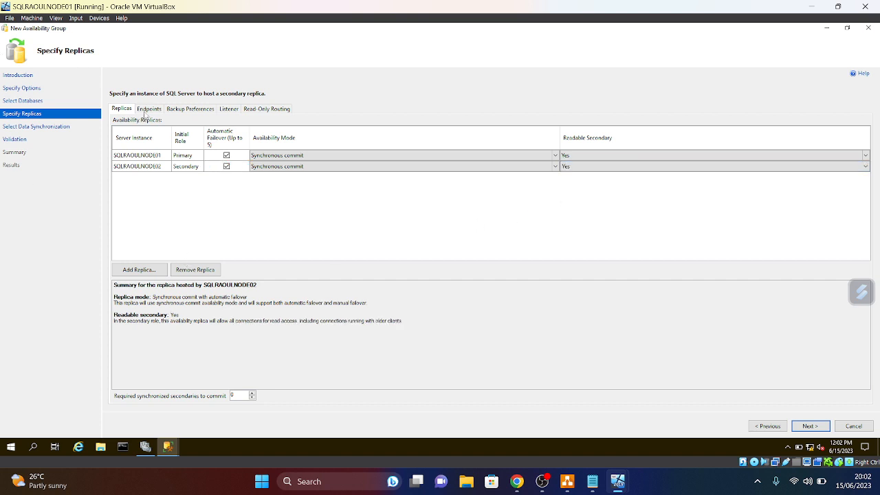
left_click(148, 110)
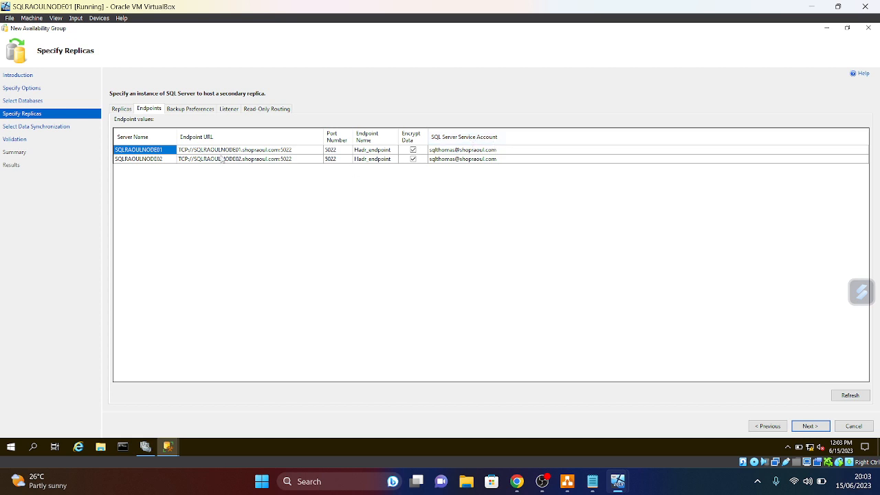
- Review the Backup Preferences and Listener settings, then continue and accept the listed endpoints
left_click(180, 112)
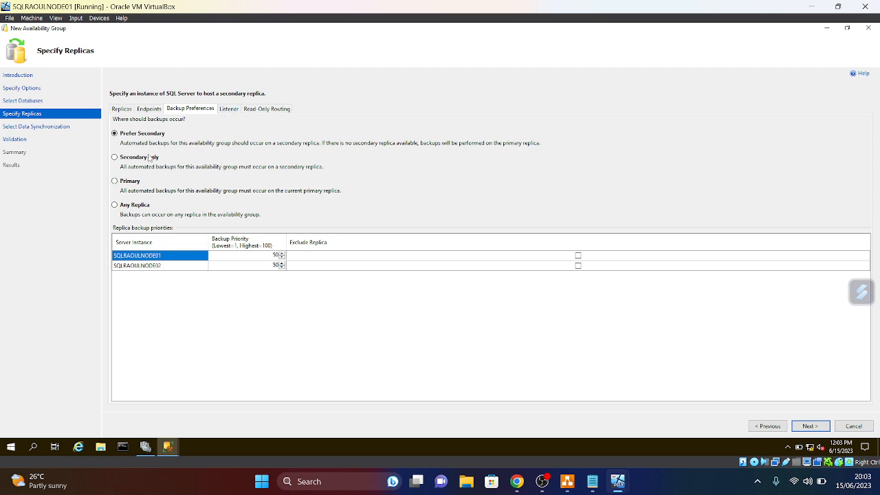
left_click(233, 111)
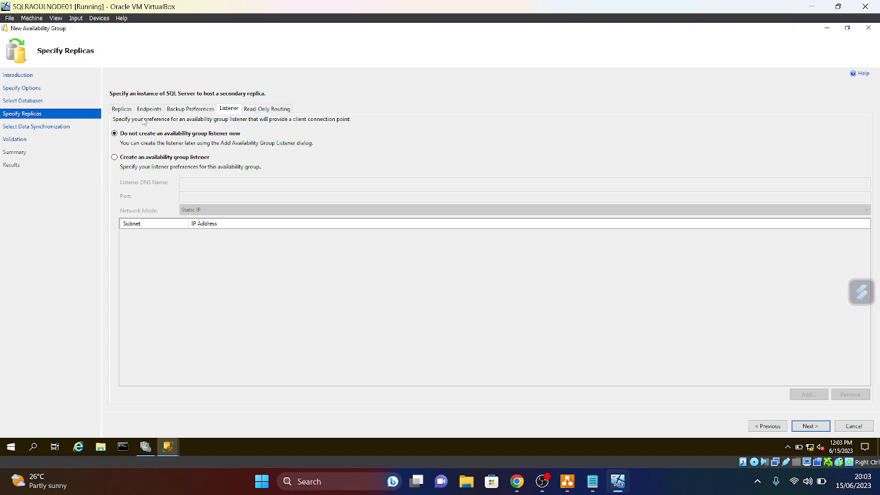
left_click(121, 110)
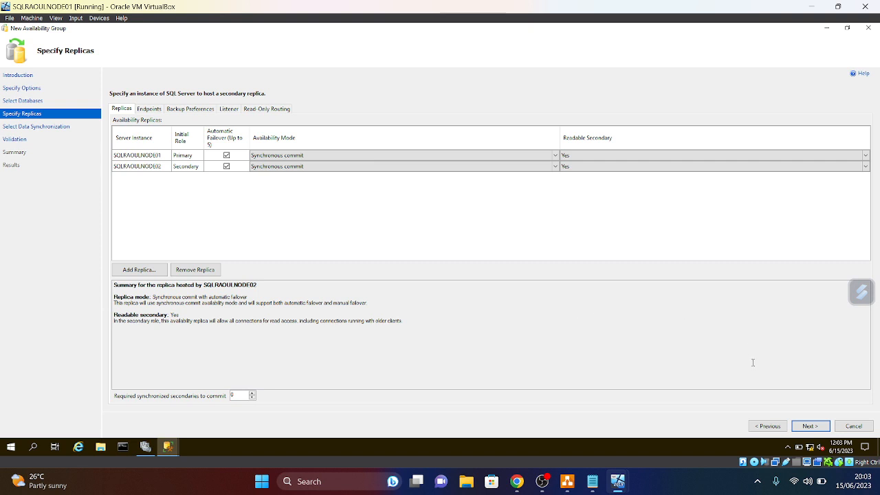
left_click(818, 427)
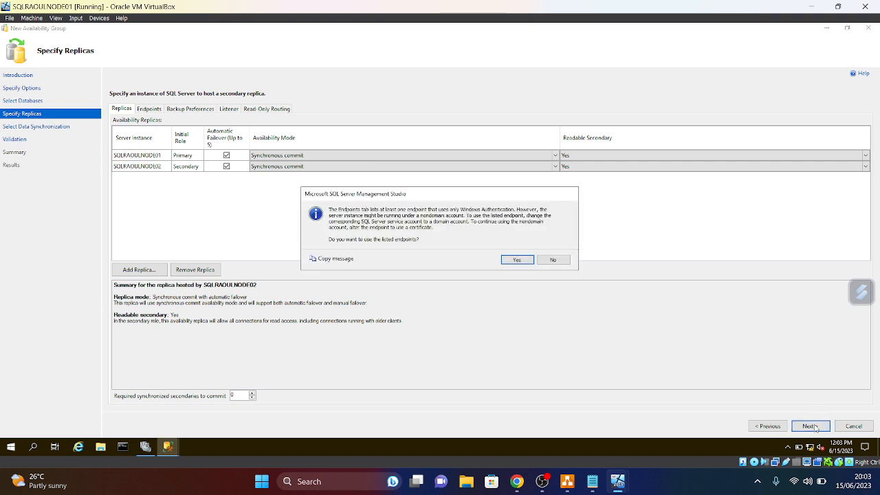
left_click(513, 262)
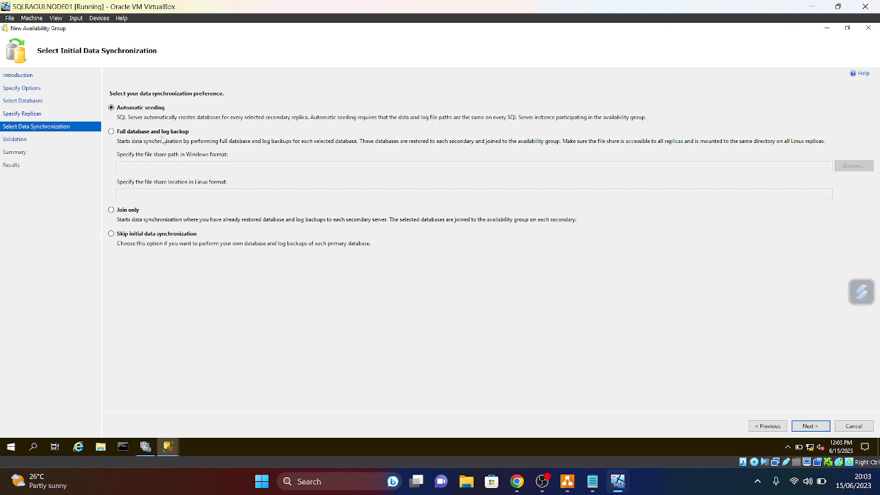
- Choose Full database and log backup and copy the \\DC0\RAOULAHGroup\ path from the Run box
left_click(112, 132)
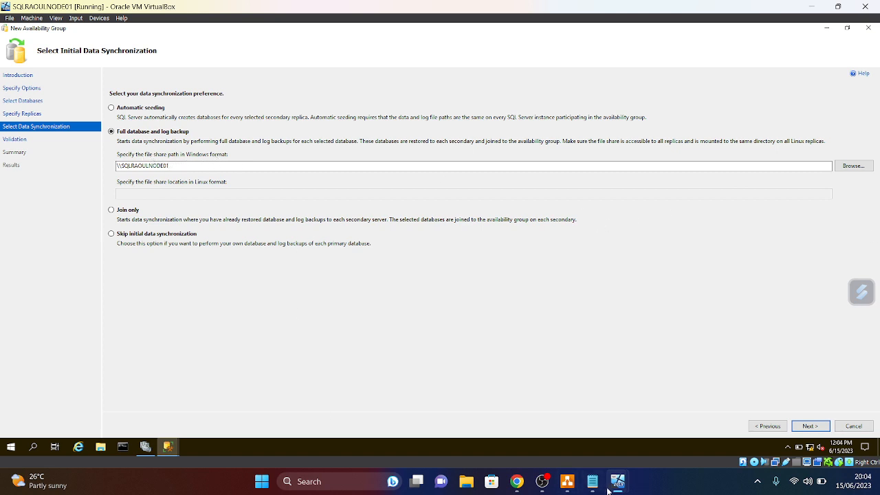
mouse_move(613, 491)
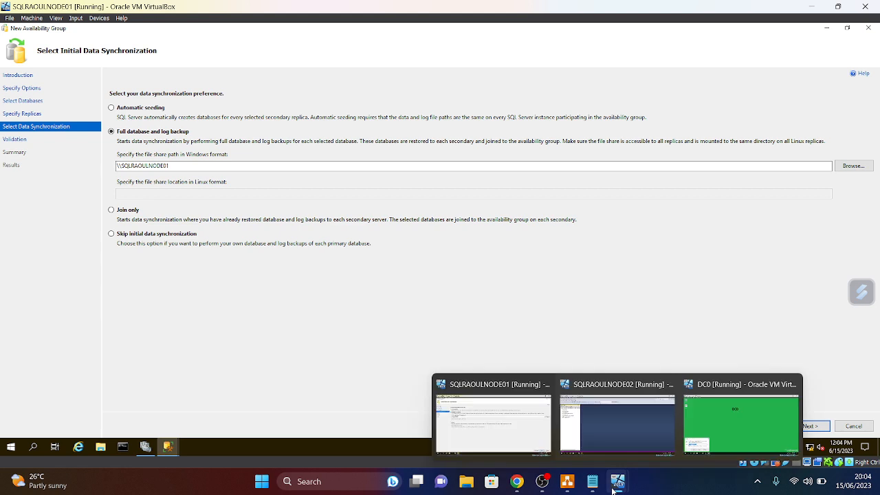
left_click(10, 449)
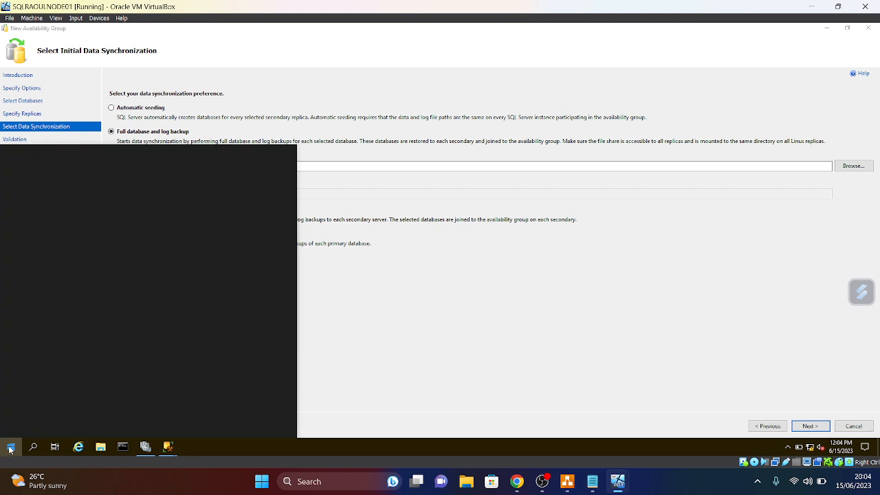
right_click(9, 451)
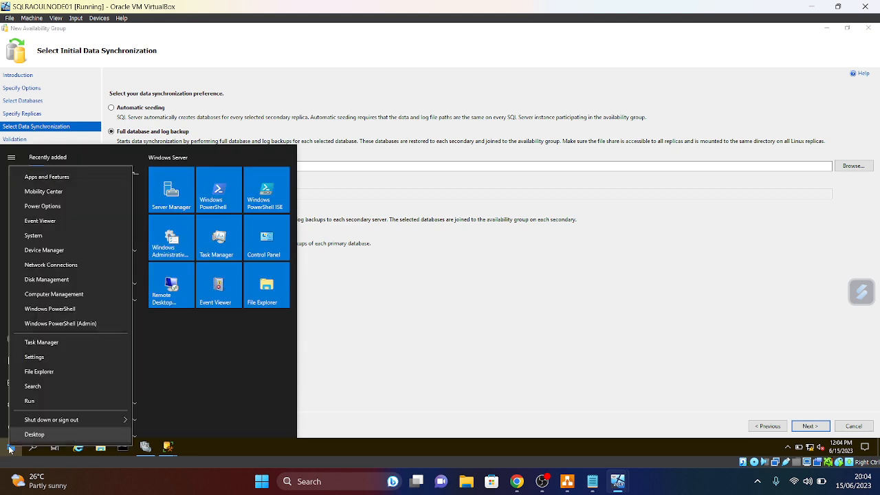
left_click(33, 405)
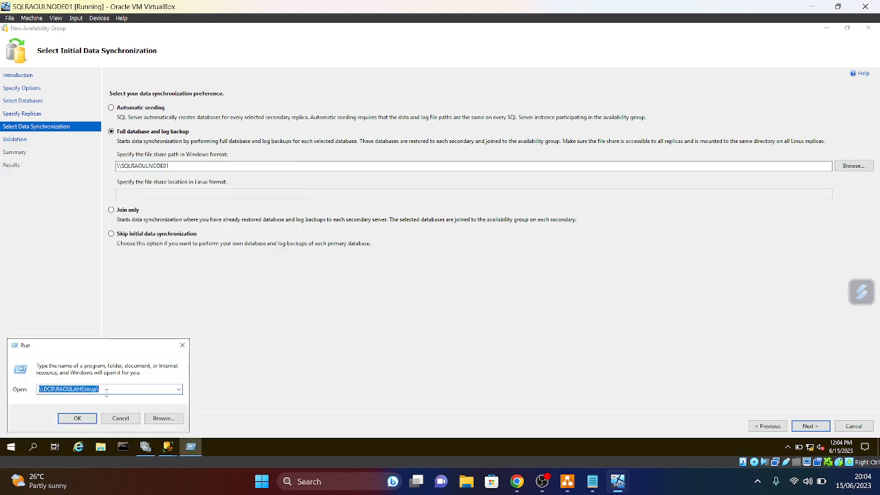
right_click(53, 389)
left_click(74, 291)
- Paste \\DC0\RAOULAHGroup\ into the file share path field and run validation
left_click(254, 338)
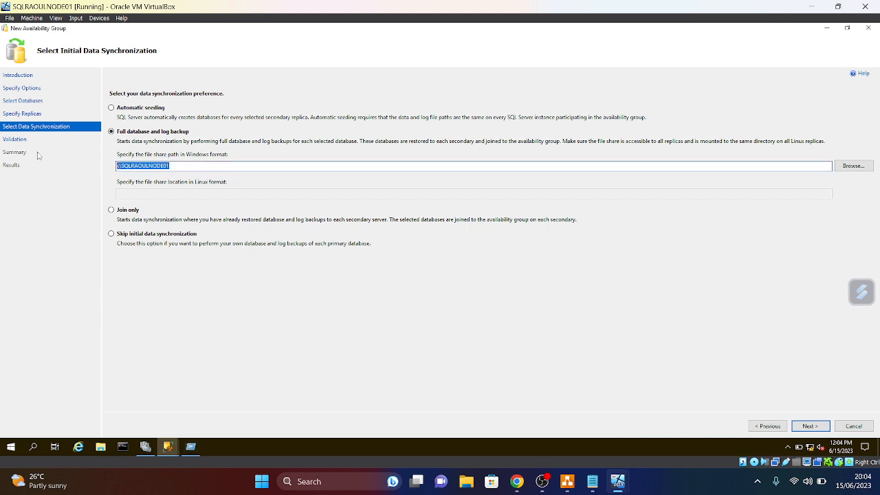
key("BackSpace")
type("\\\\DC01\\RAOULAHGroup\\")
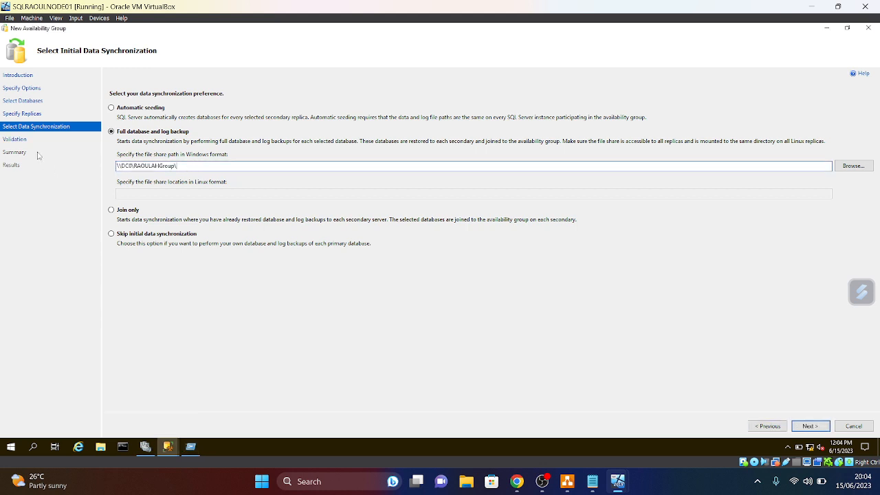
left_click(810, 427)
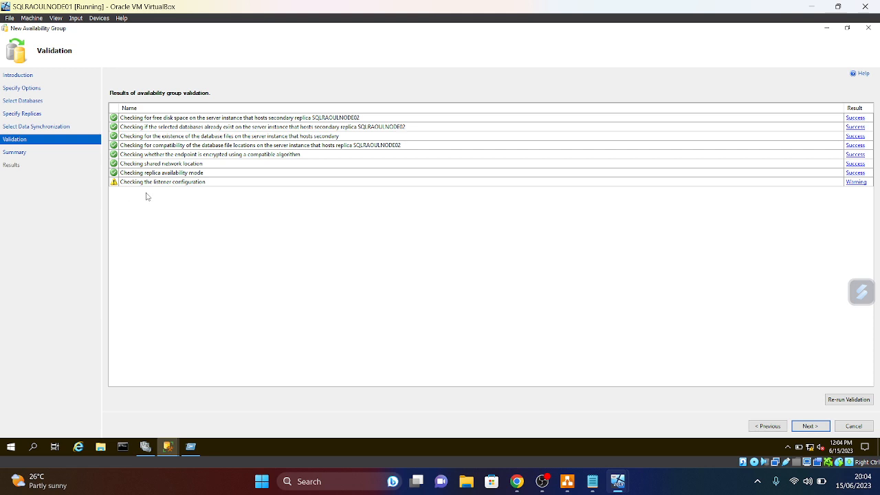
- Pass validation, review the Summary, and start creating AHG_RaoulTest
left_click(812, 427)
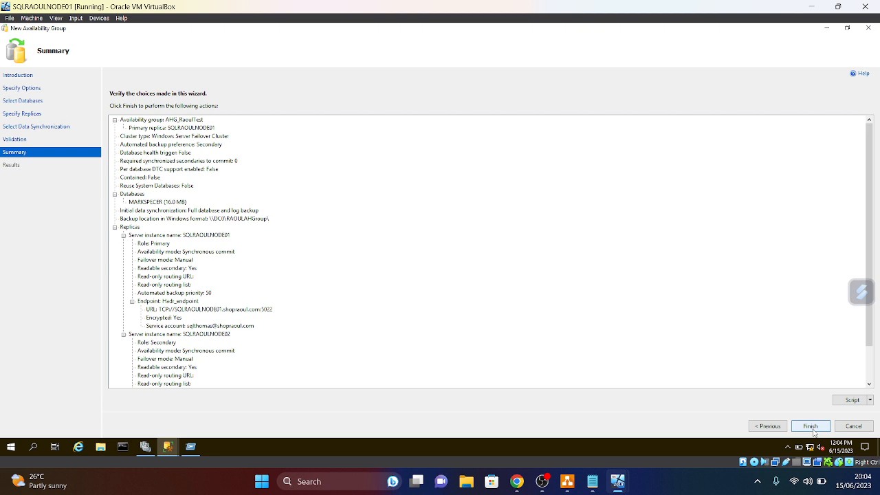
left_click(812, 427)
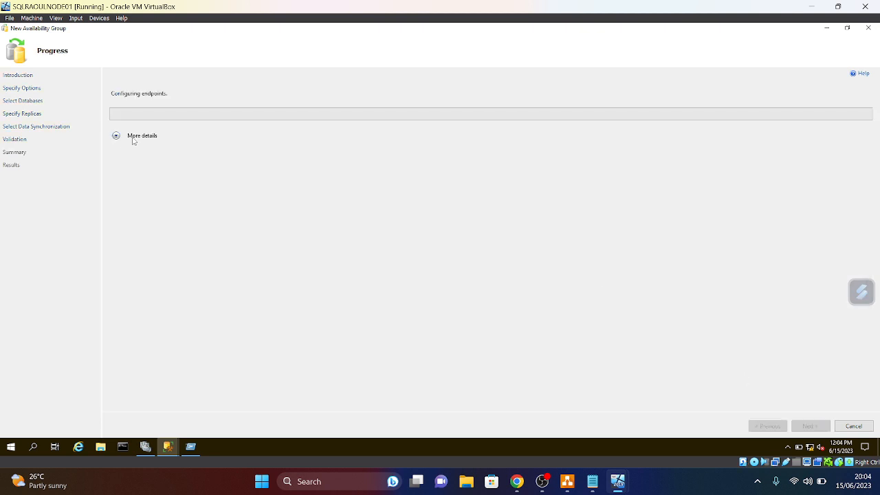
- Confirm AHG_RaoulTest is Running under Failover Cluster Manager Roles, then close the completed wizard
left_click(115, 136)
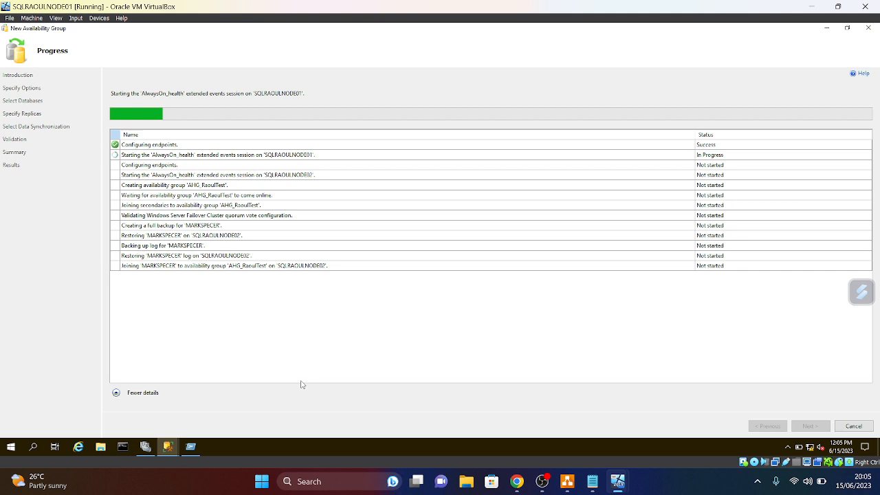
left_click(144, 447)
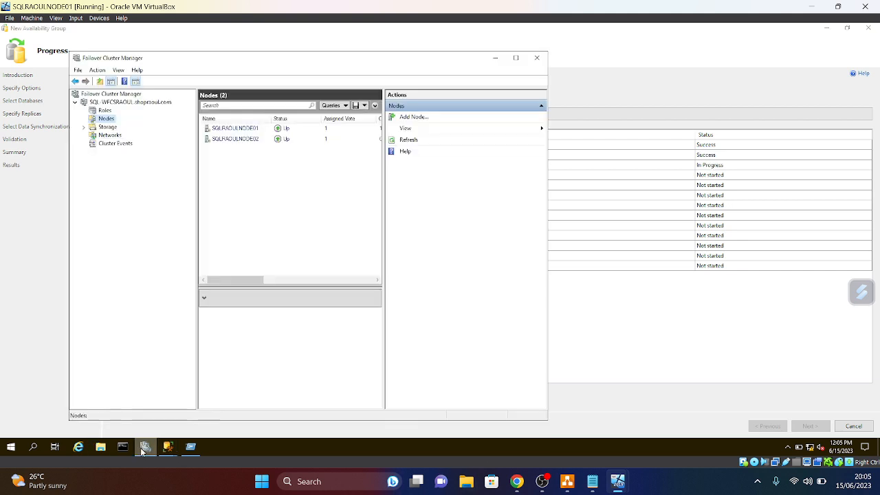
left_click(104, 111)
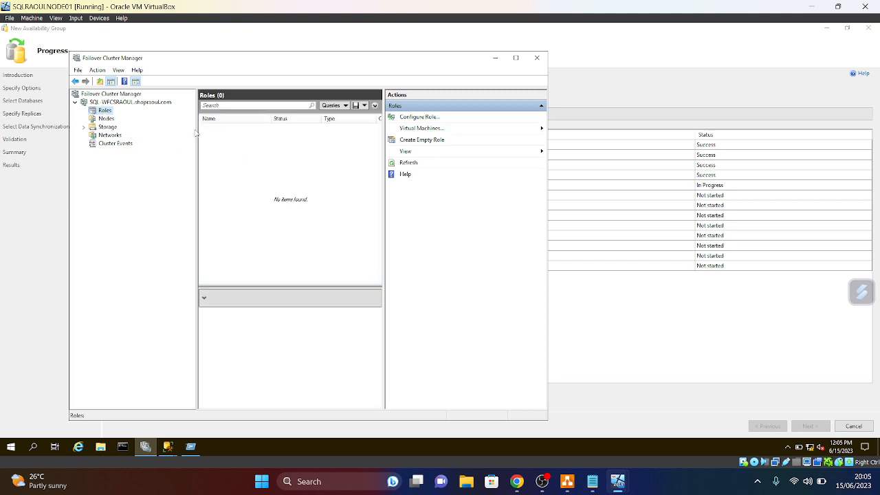
left_click(105, 118)
left_click(104, 111)
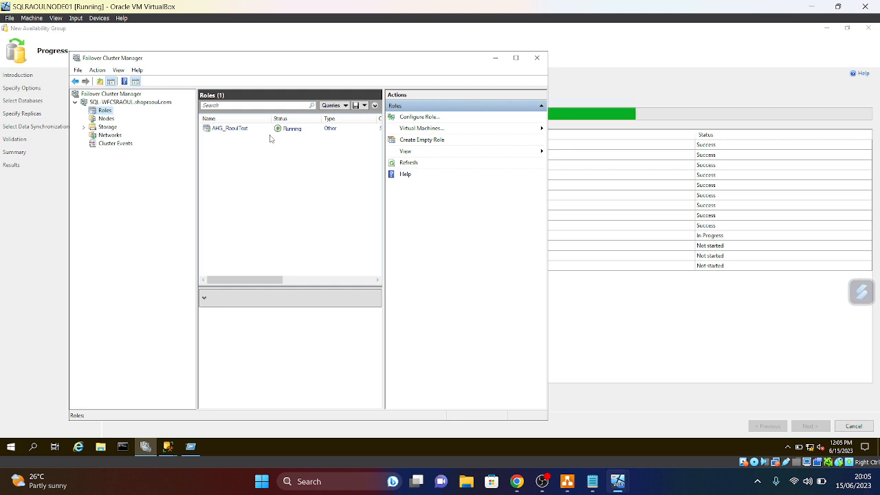
left_click(495, 58)
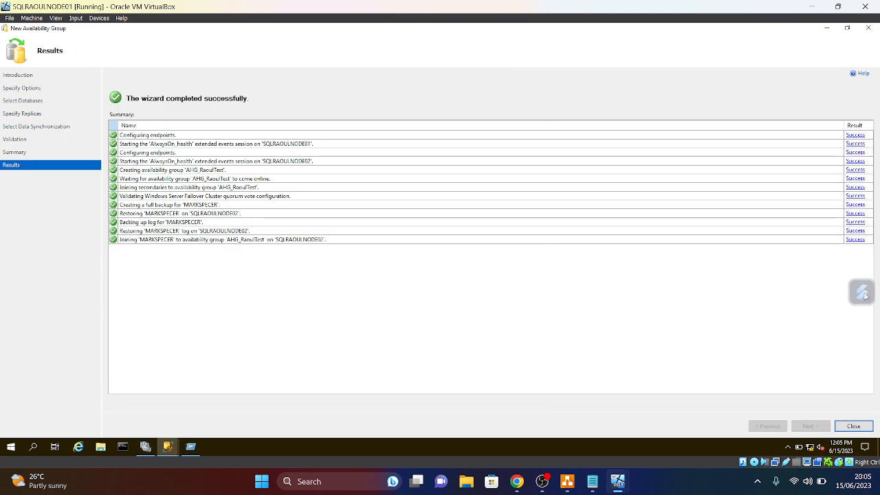
left_click(853, 426)
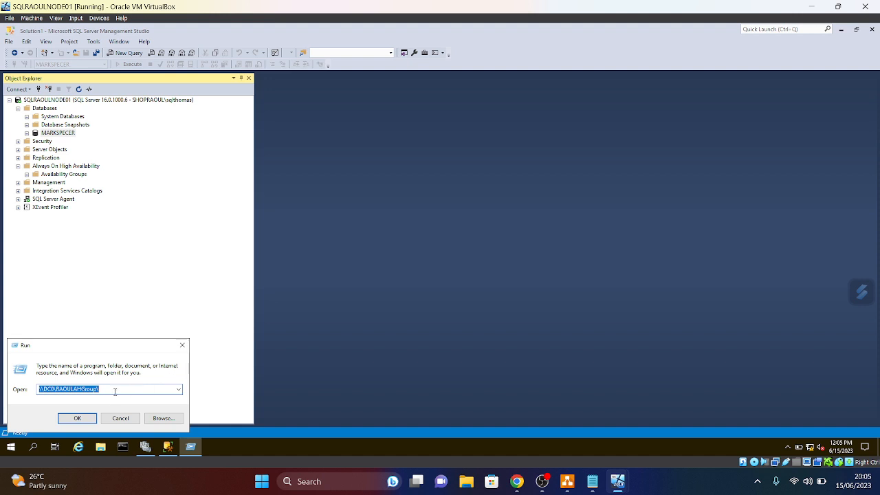
- Open \\DC0\RAOULAHGroup to see MARKSPECER.bak and its log backup, then close Explorer
left_click(81, 416)
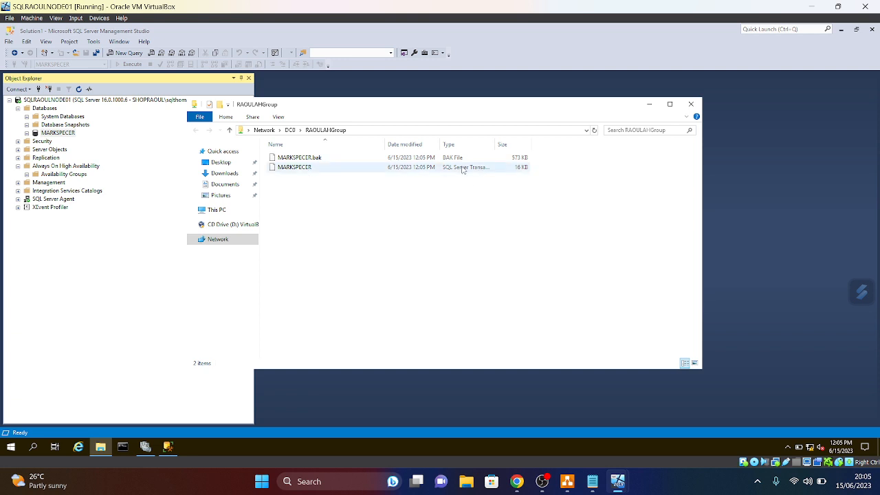
left_click_drag(496, 144, 558, 146)
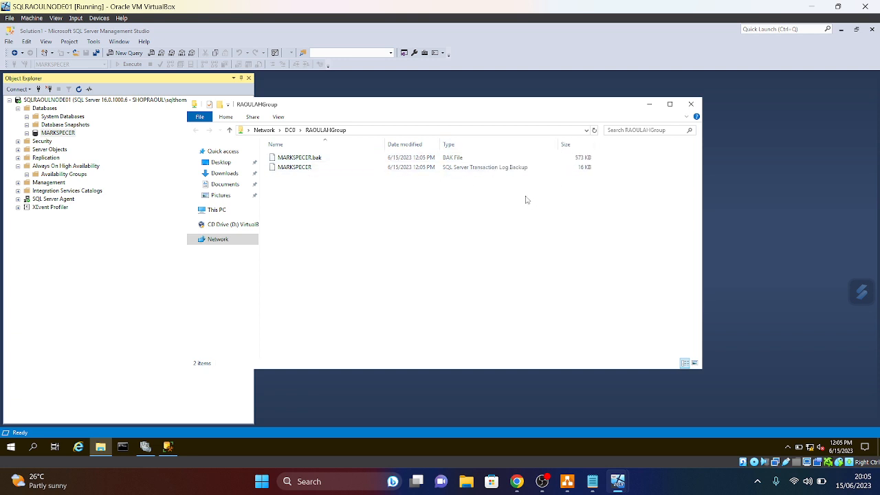
left_click(691, 104)
- Refresh the Always On High Availability node and the whole server tree
right_click(53, 167)
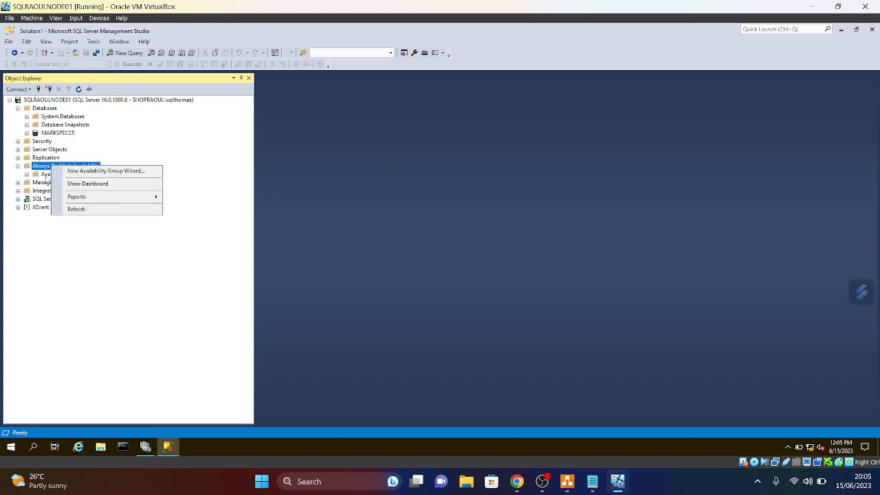
left_click(71, 209)
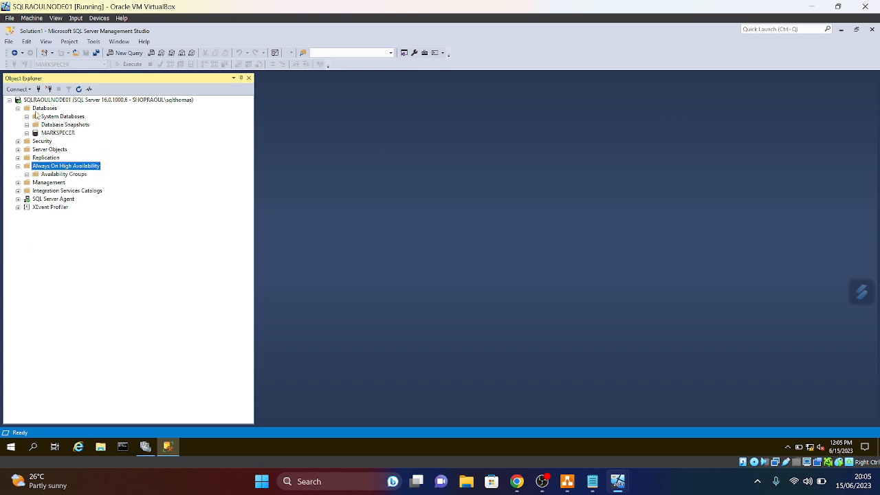
right_click(69, 99)
left_click(77, 271)
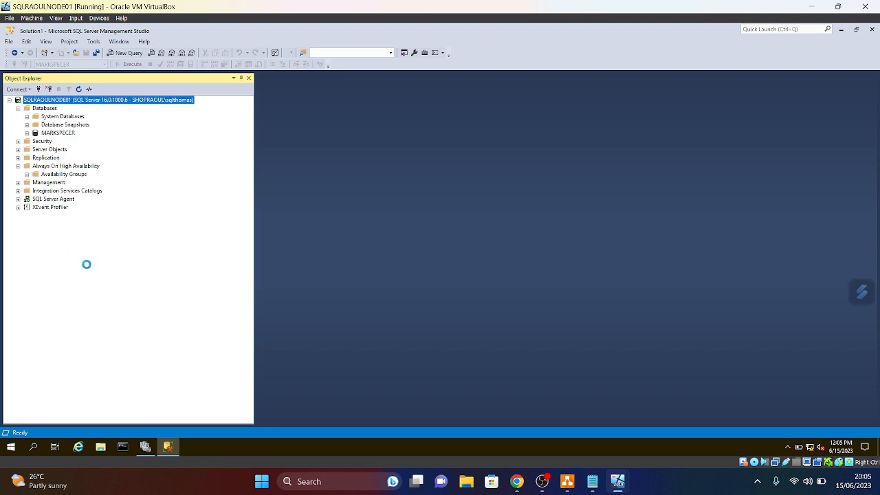
- Expand Databases and AHG_RaoulTest's Availability Replicas and Availability Databases to show roles and sync status
left_click(18, 108)
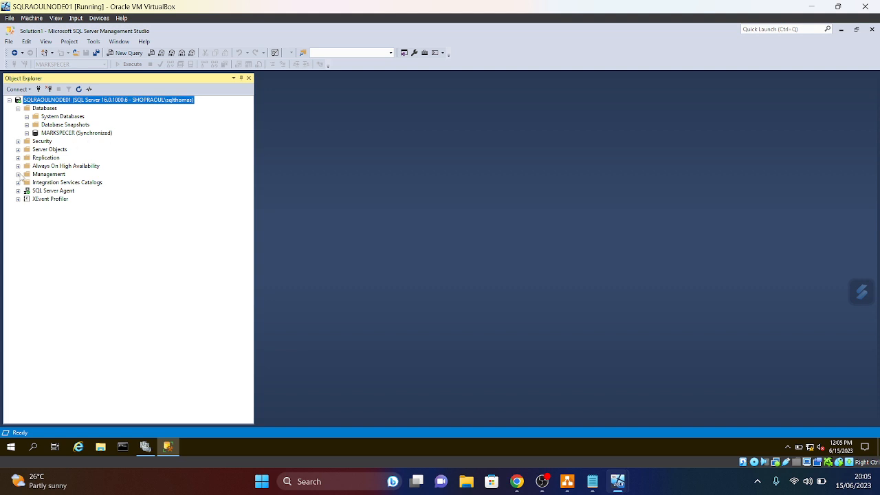
left_click(17, 166)
left_click(26, 175)
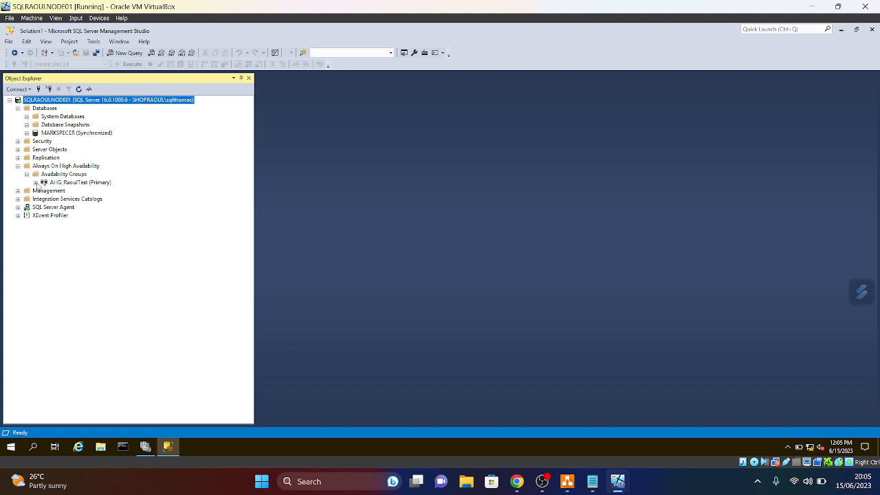
left_click(36, 183)
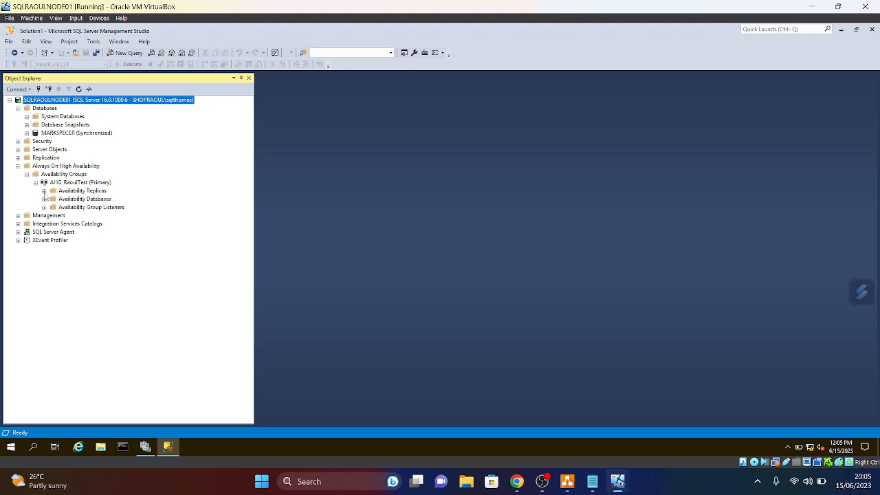
left_click(44, 192)
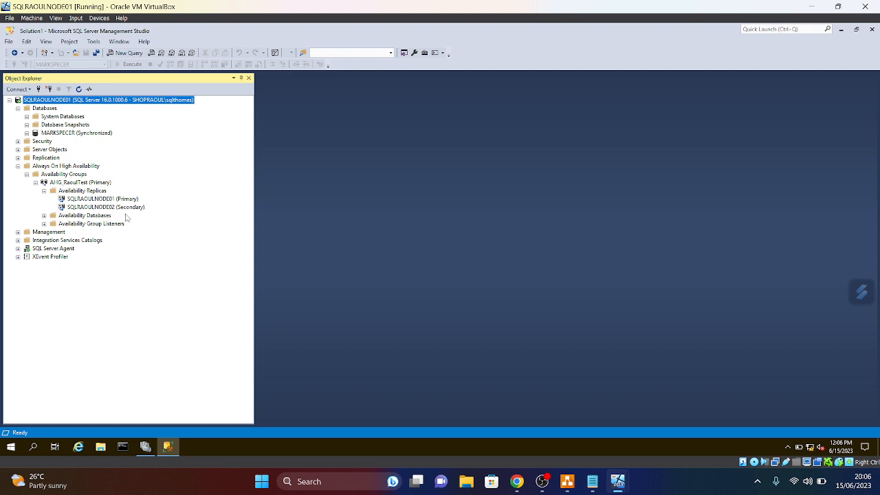
left_click(44, 216)
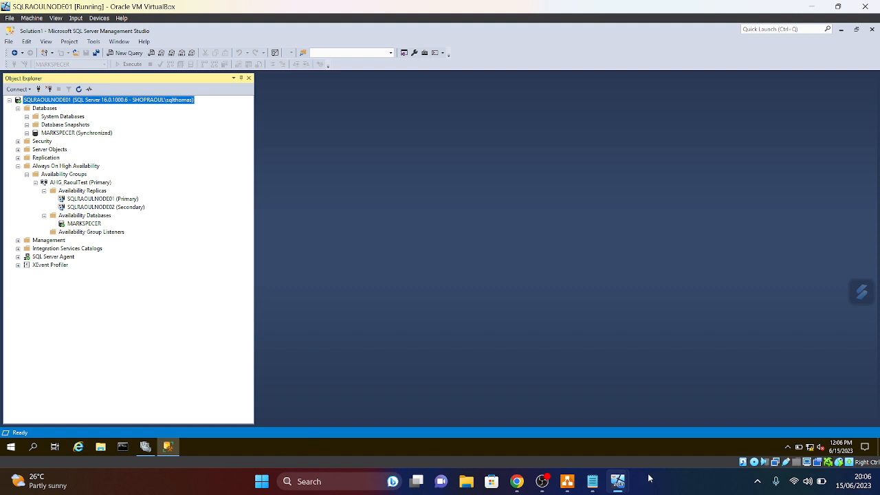
left_click(567, 481)
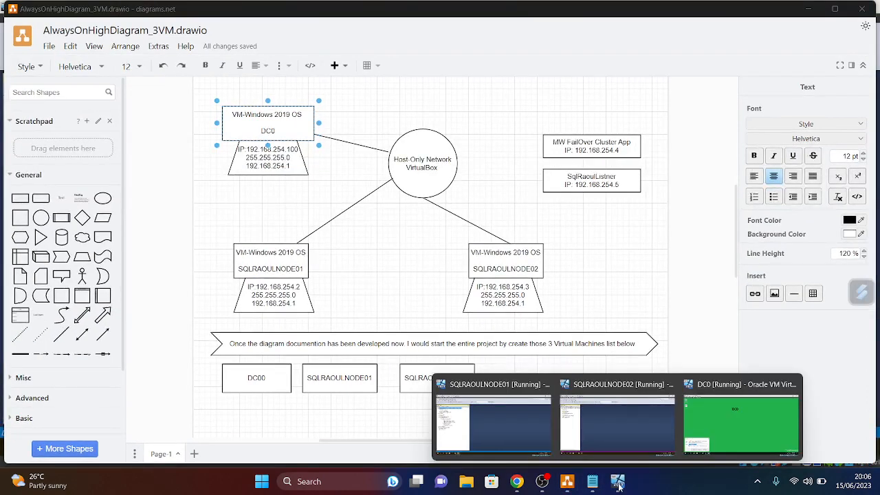
- Switch to the SQLRAOULNODE02 VM and unlock it with Ctrl-Alt-Del and the account password
left_click(619, 485)
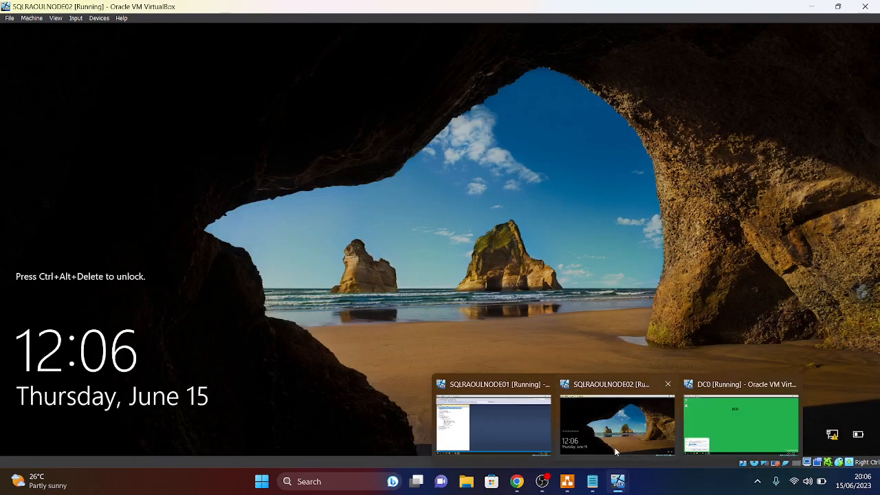
left_click(614, 448)
left_click(75, 18)
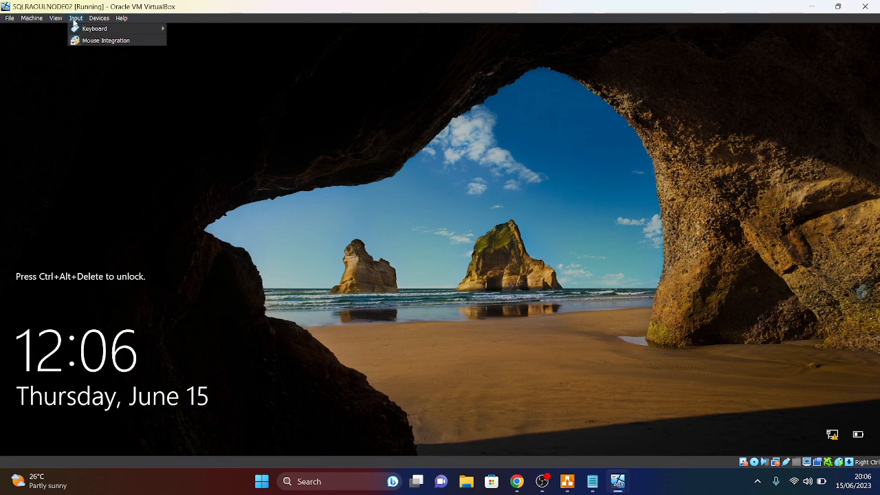
mouse_move(97, 33)
left_click(199, 52)
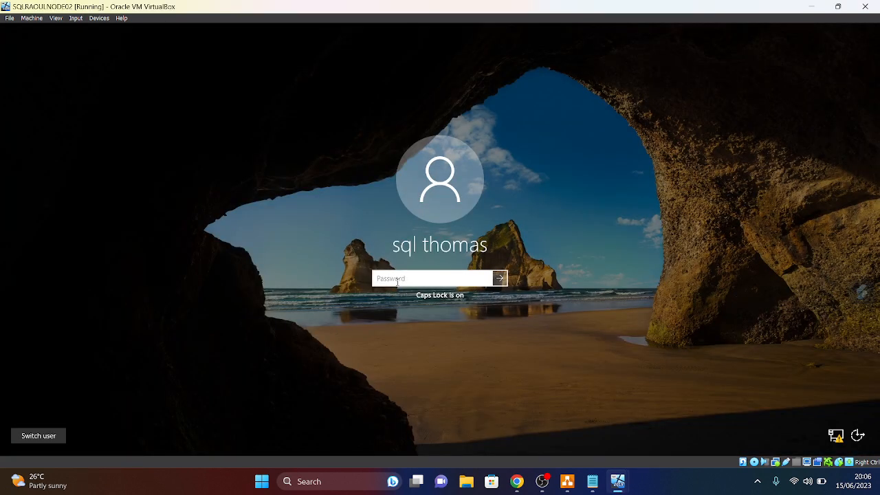
type("•")
key("Caps_Lock")
type("••••••••")
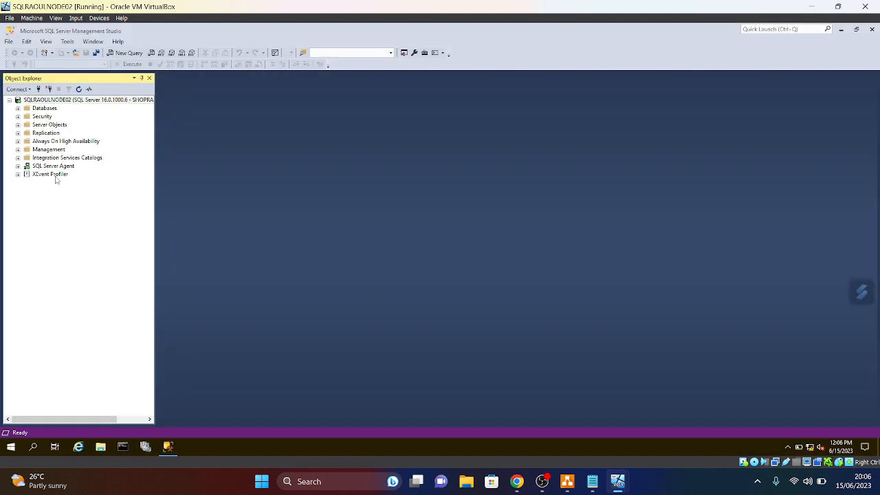
- Refresh NODE02's server tree and expand AHG_RaoulTest's replicas, databases and listeners
right_click(53, 101)
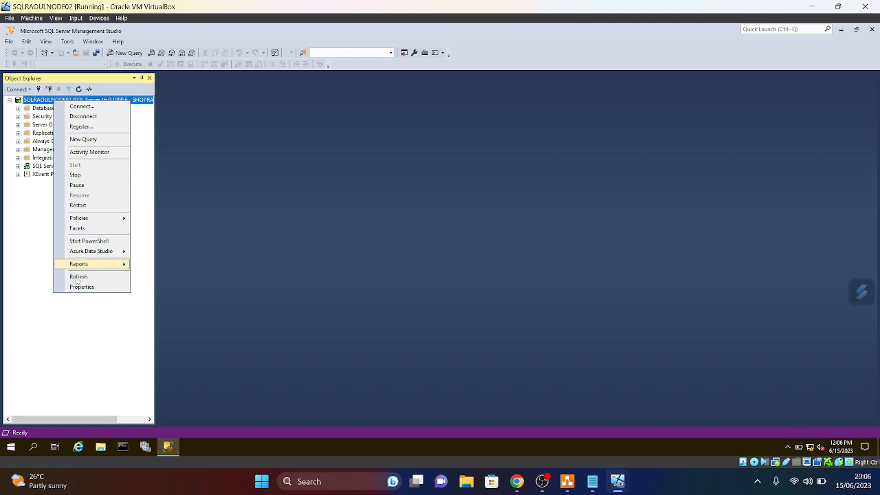
left_click(77, 277)
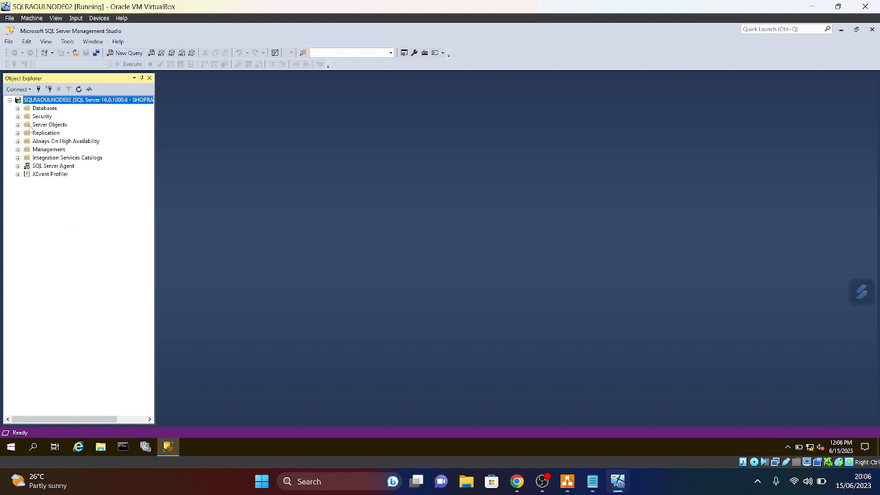
left_click(18, 108)
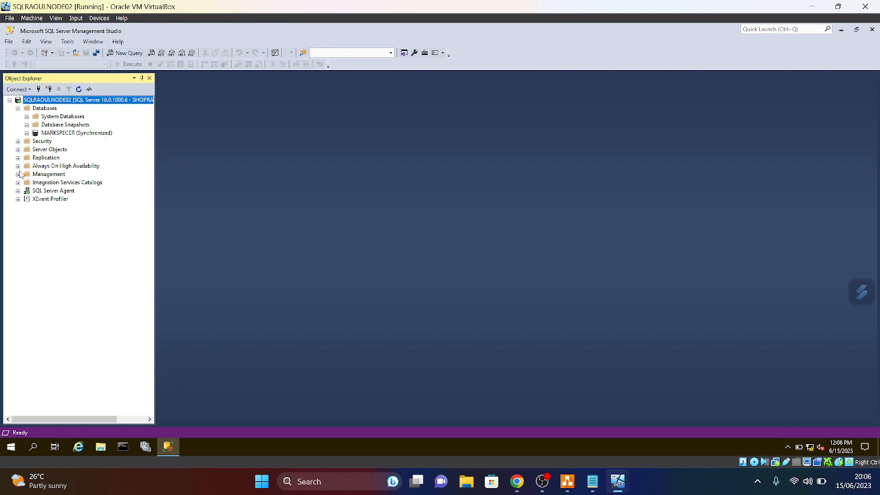
left_click(18, 166)
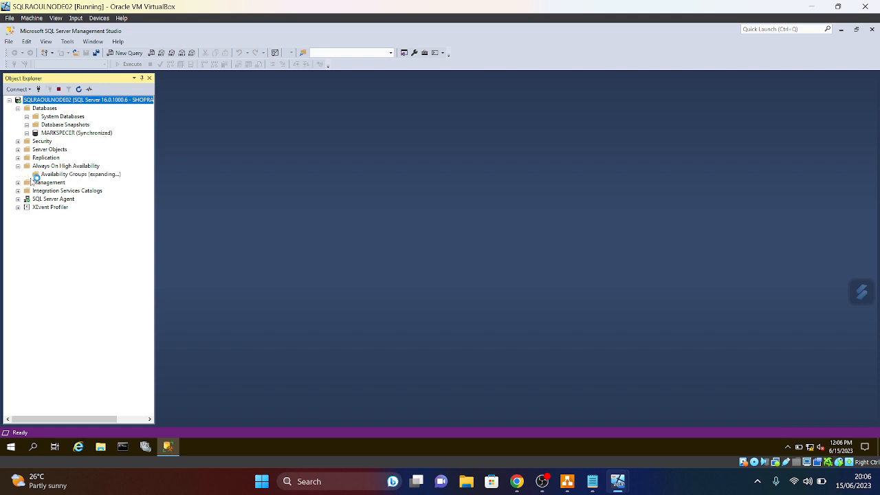
left_click(36, 182)
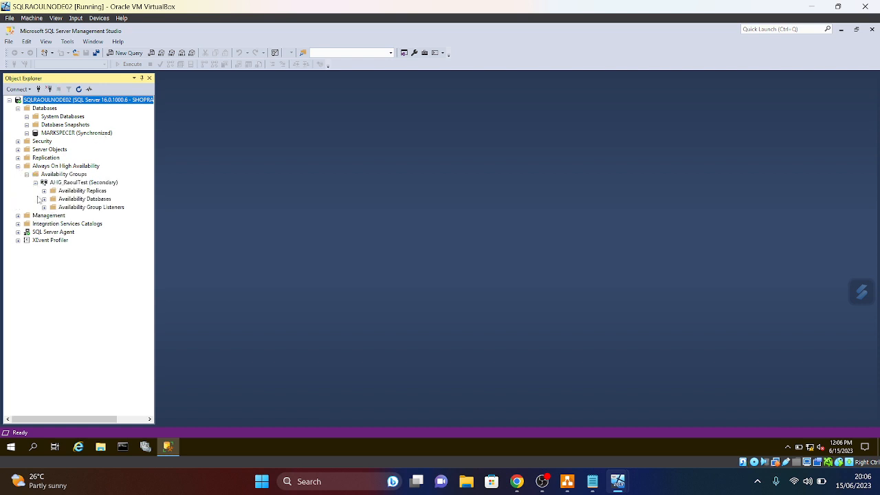
left_click(44, 191)
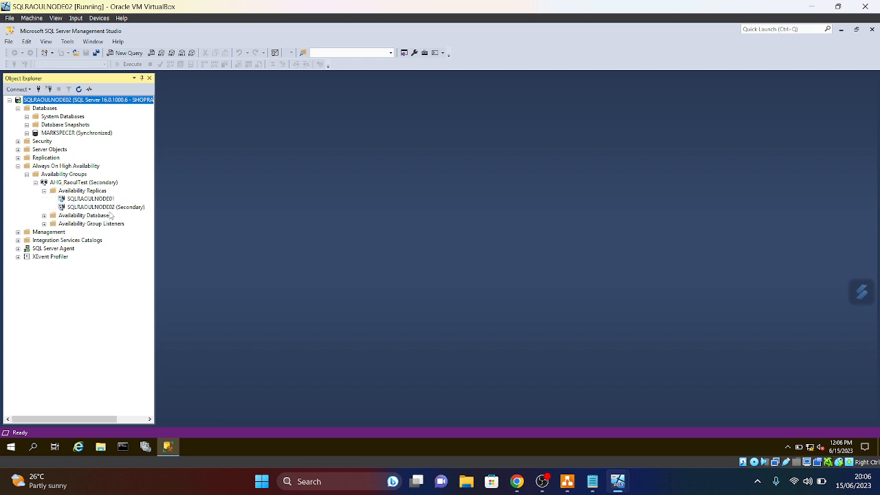
left_click(44, 216)
left_click(44, 232)
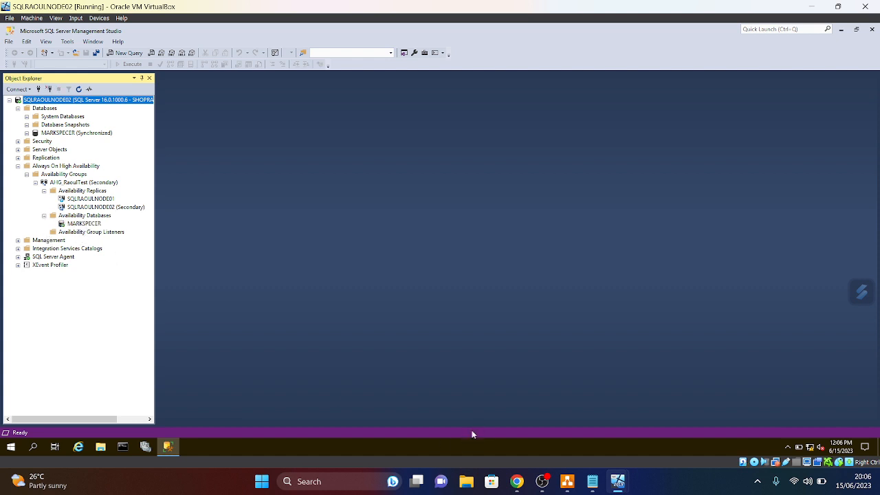
- Unlock DC0 with Ctrl-Alt-Del and the account password, then open and close the RAOULAHGroup share
left_click(736, 437)
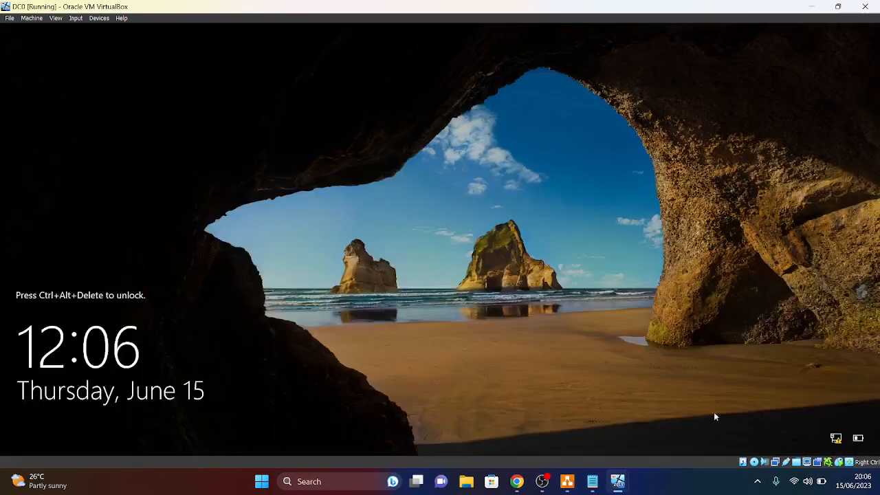
left_click(75, 20)
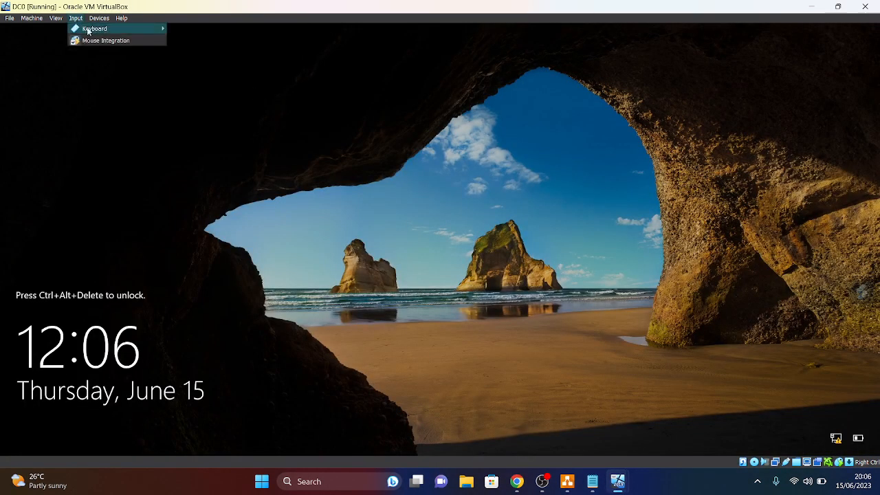
mouse_move(95, 29)
left_click(192, 53)
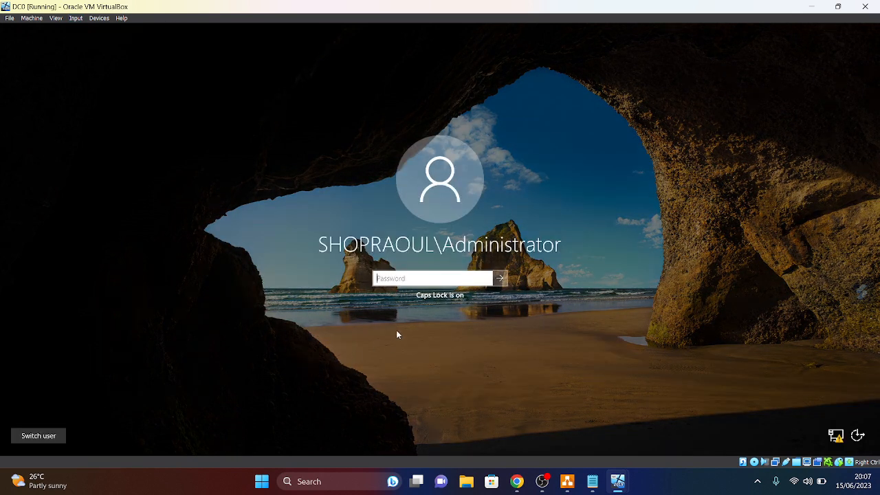
key("Caps_Lock")
type("*********")
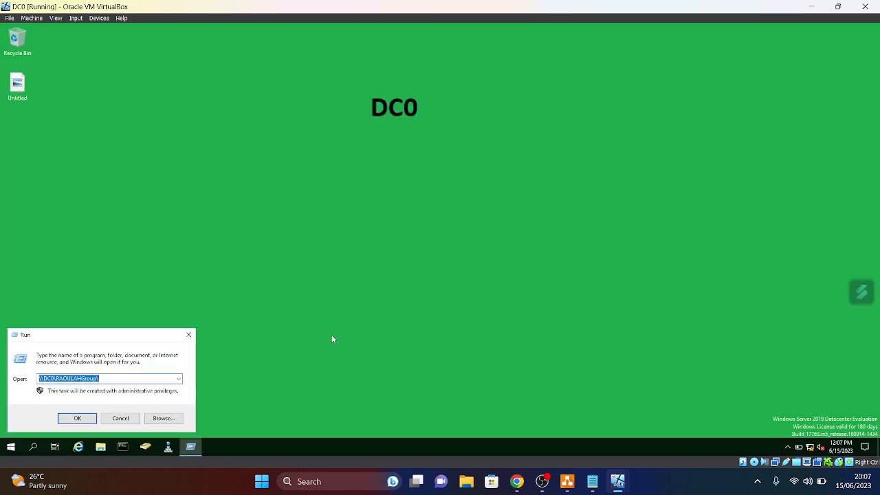
left_click(77, 418)
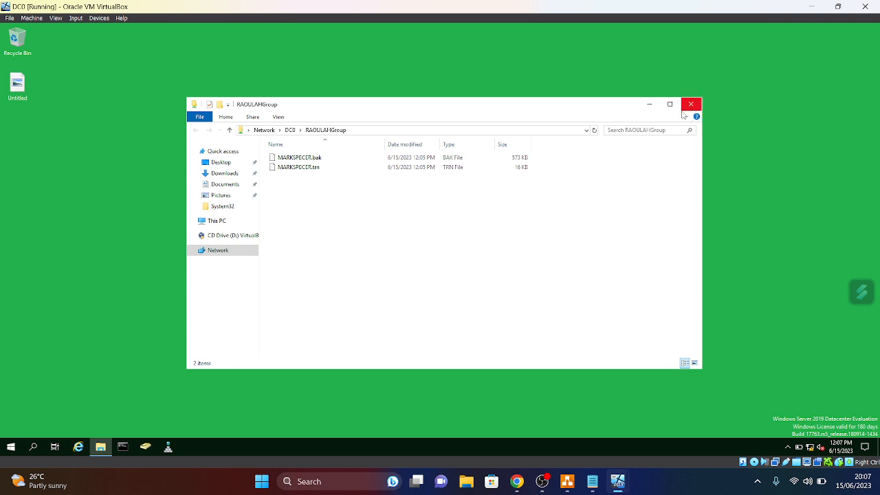
left_click(690, 104)
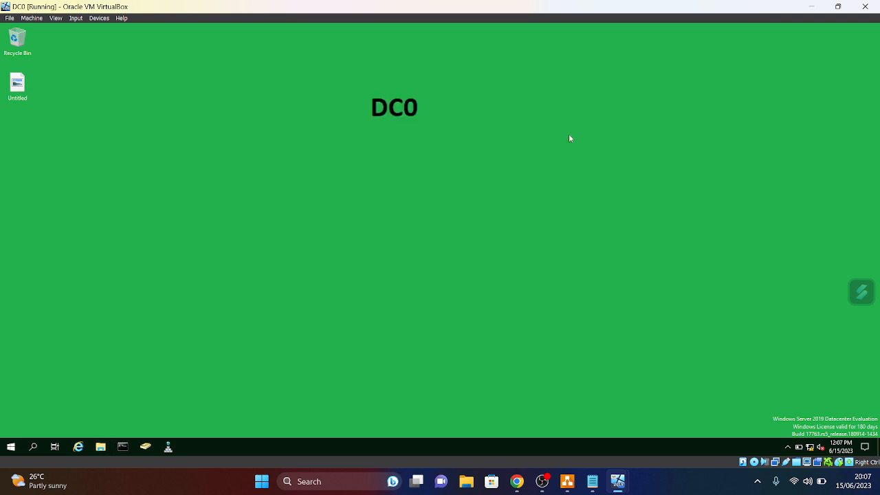
left_click(168, 448)
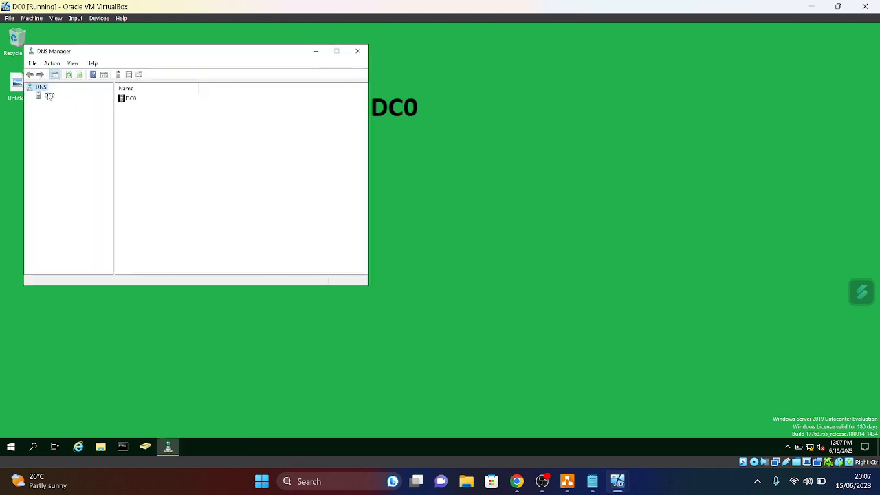
left_click(49, 95)
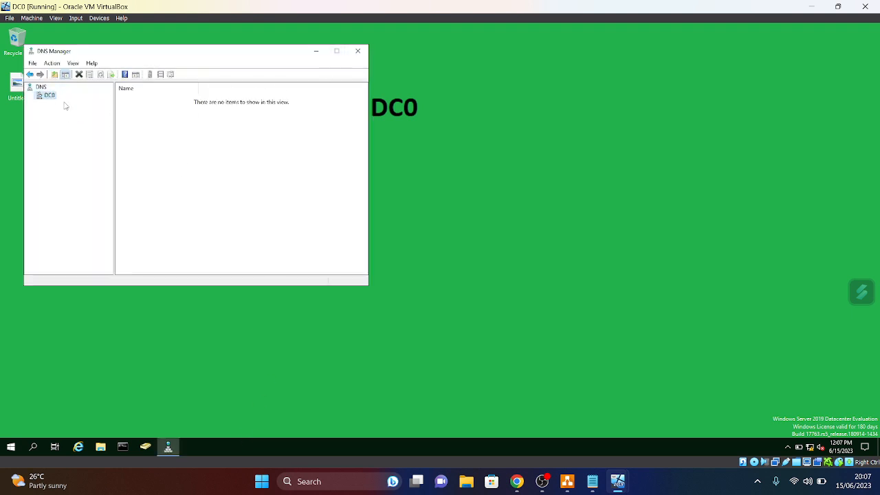
left_click(336, 52)
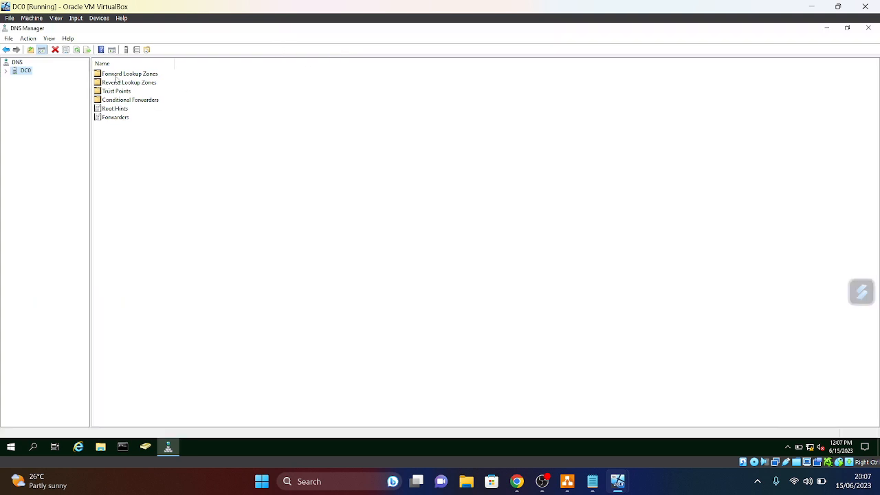
left_click(126, 74)
double_click(125, 74)
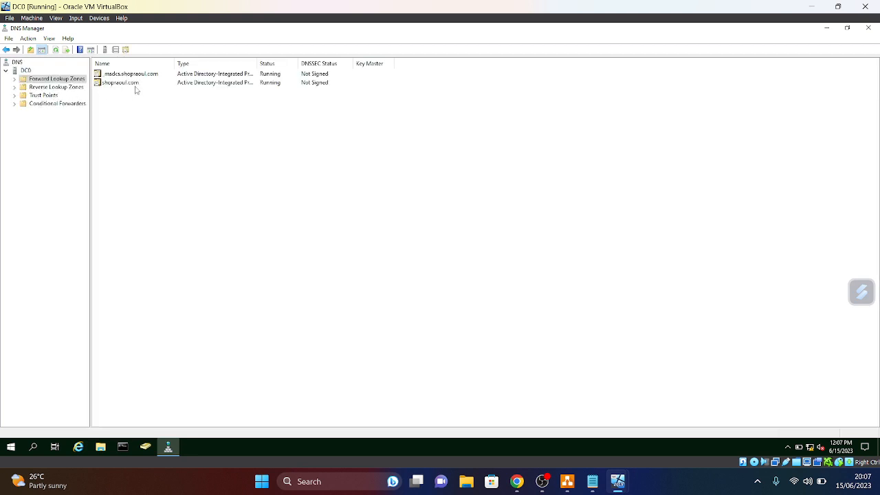
double_click(121, 83)
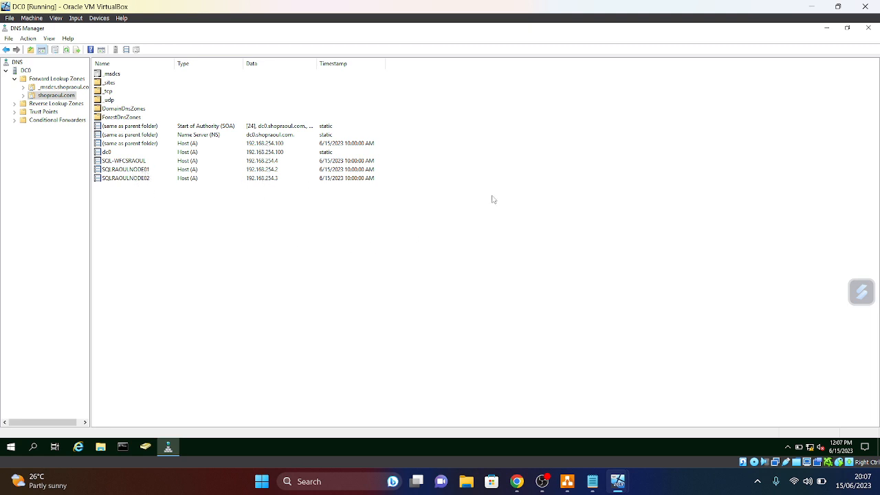
left_click(869, 28)
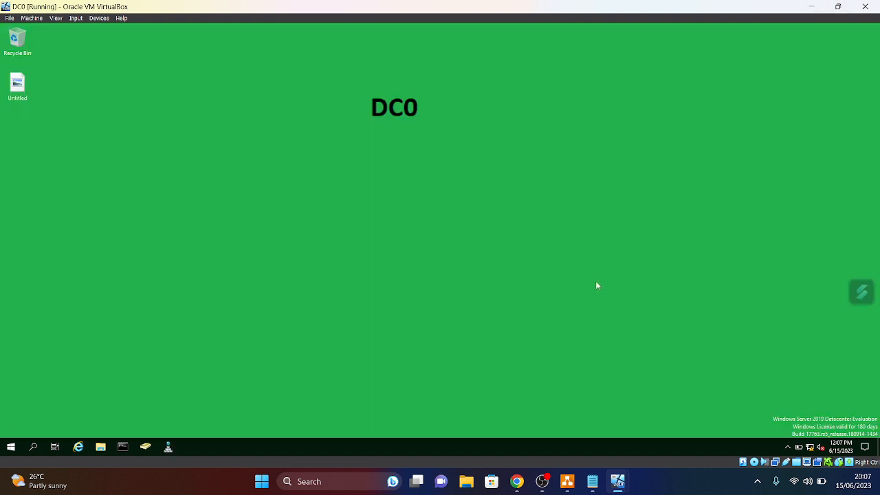
mouse_move(592, 493)
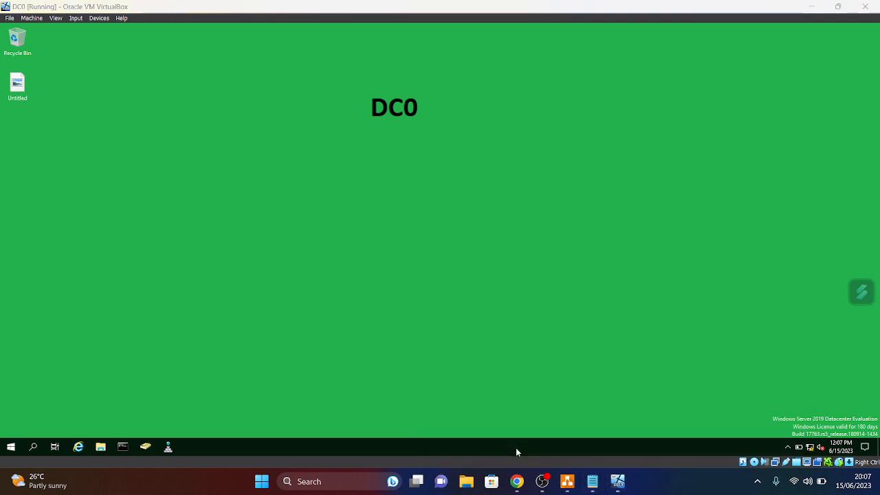
- On the NODE01 VM, collapse the Availability Groups, Databases and Always On nodes in SSMS
left_click(544, 447)
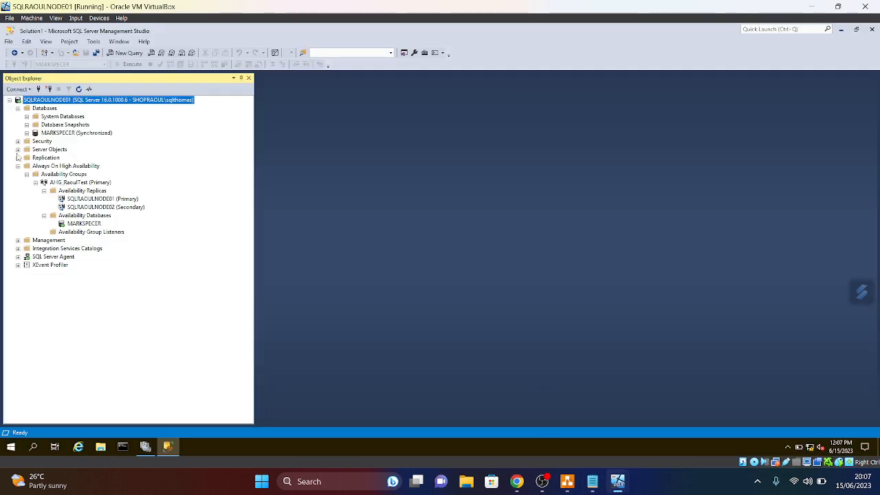
left_click(27, 175)
left_click(18, 108)
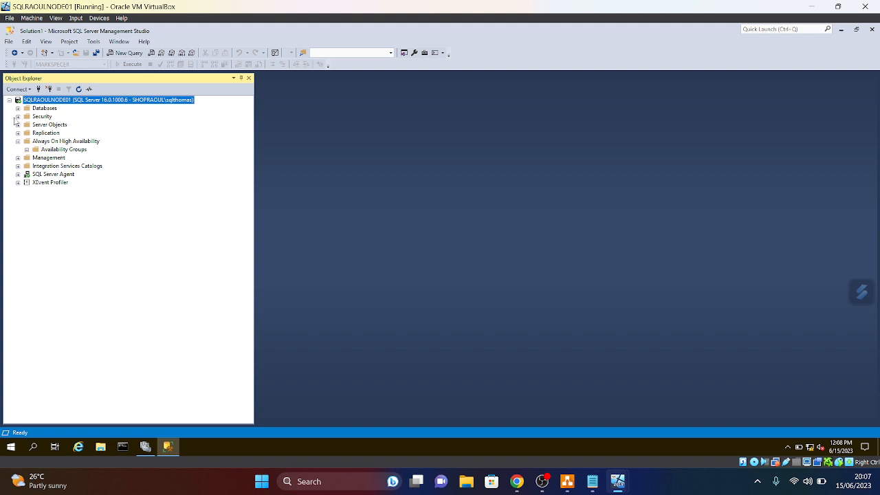
left_click(18, 141)
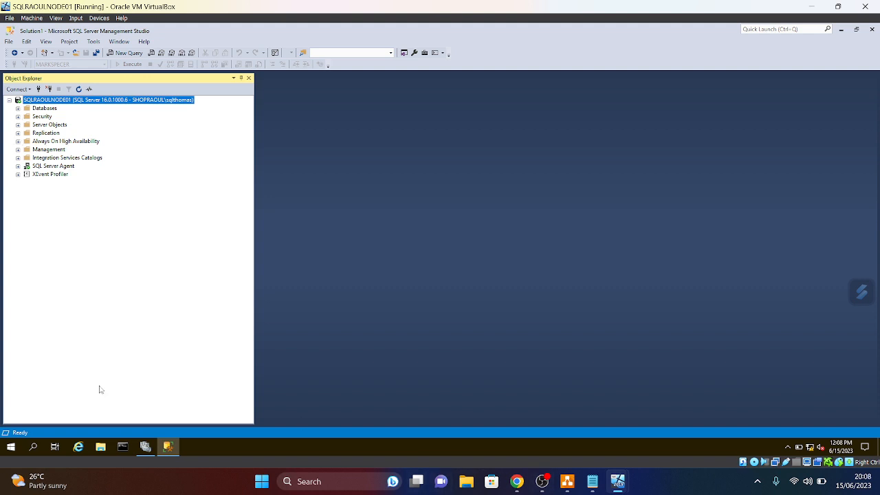
- Open Failover Cluster Manager and enlarge its window to confirm the AHG_RaoulTest role is Running
left_click(145, 447)
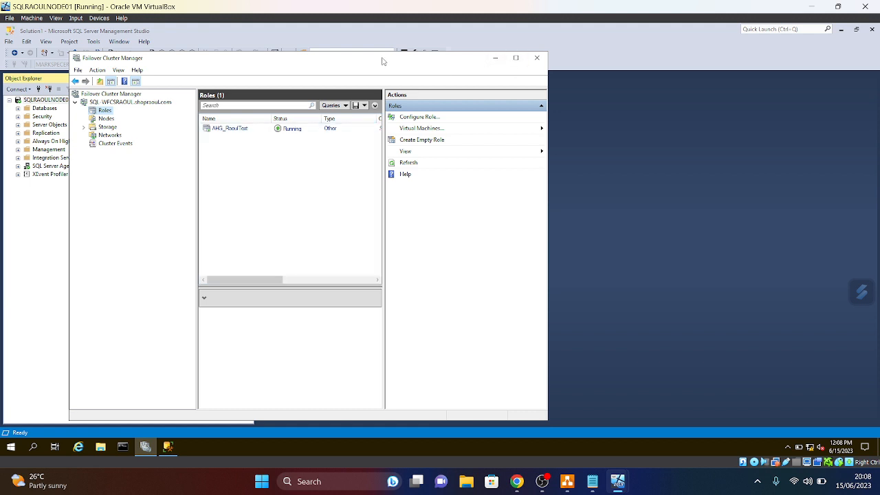
left_click_drag(275, 58, 276, 44)
left_click_drag(548, 234, 616, 224)
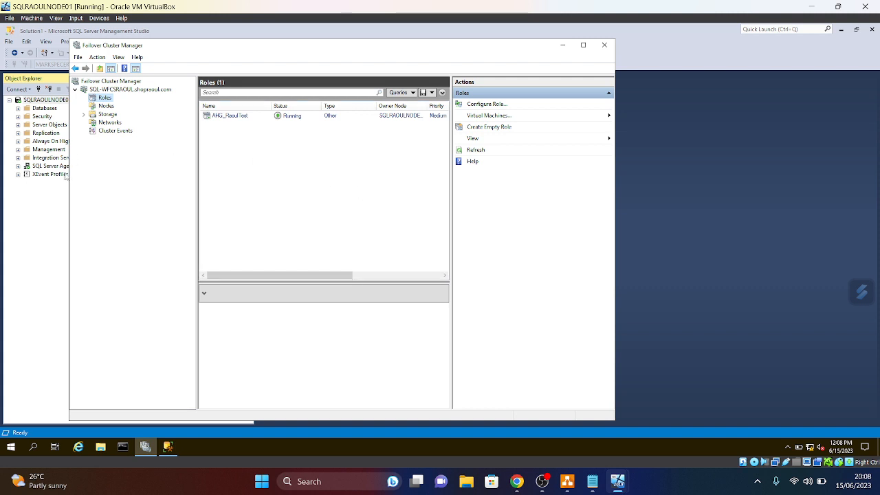
left_click_drag(67, 184, 17, 184)
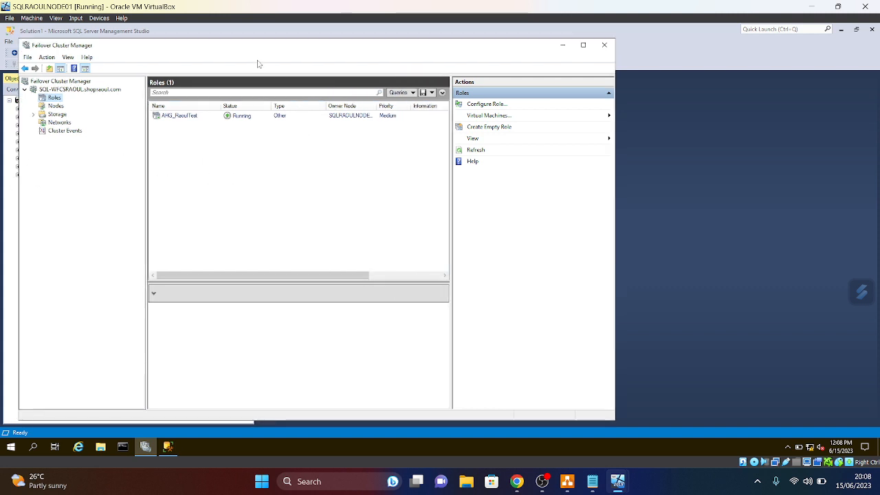
left_click_drag(267, 39, 268, 30)
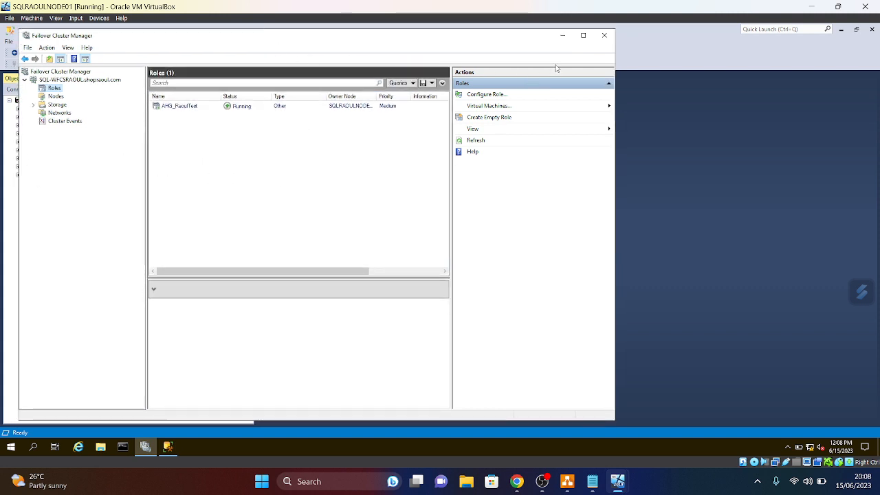
double_click(398, 30)
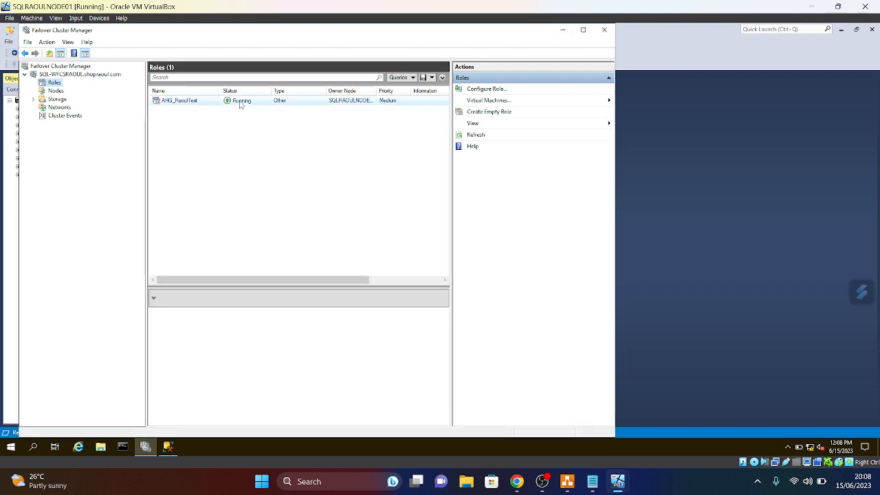
- In SSMS, expand Always On > Availability Groups to show AHG_RaoulTest as Primary with NODE02 secondary
left_click(168, 448)
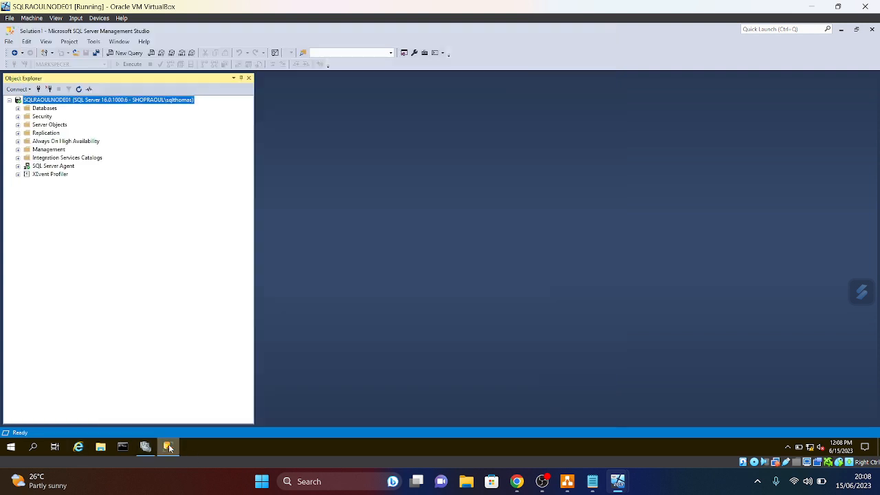
left_click(17, 141)
left_click(26, 149)
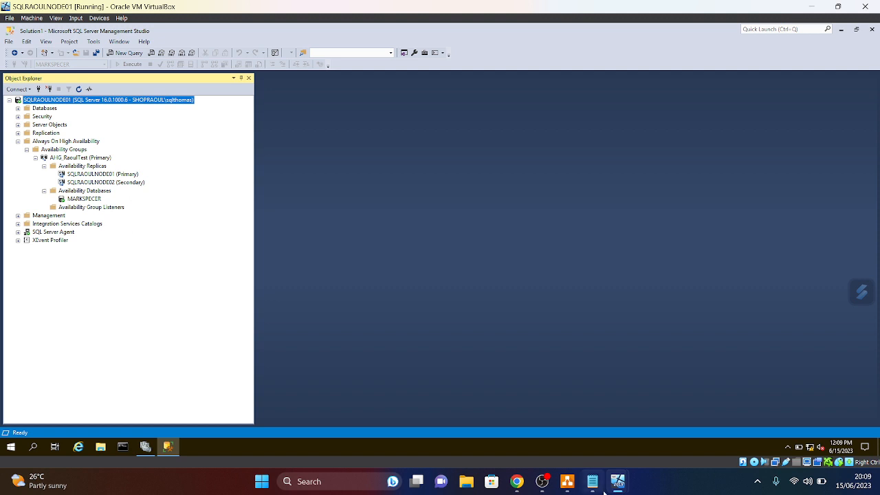
- Move the AHG_RaoulTest cluster role to owner node SQLRAOULNODE02 in Failover Cluster Manager
mouse_move(614, 491)
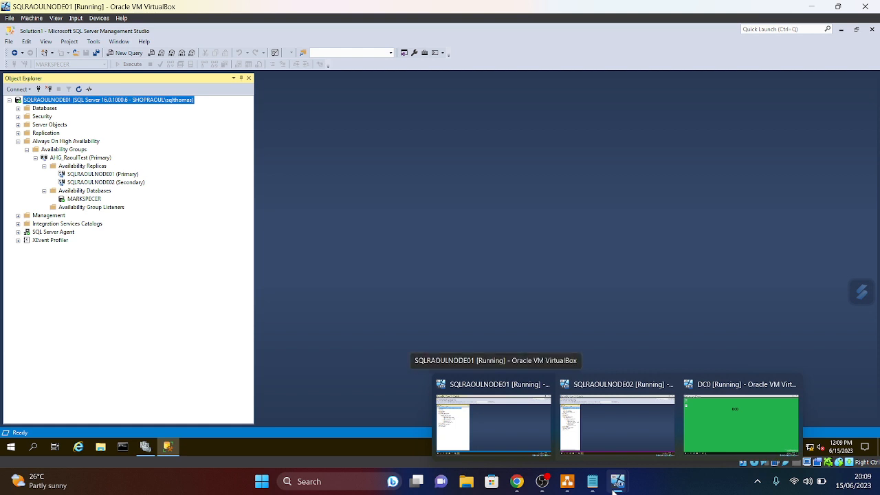
left_click(145, 447)
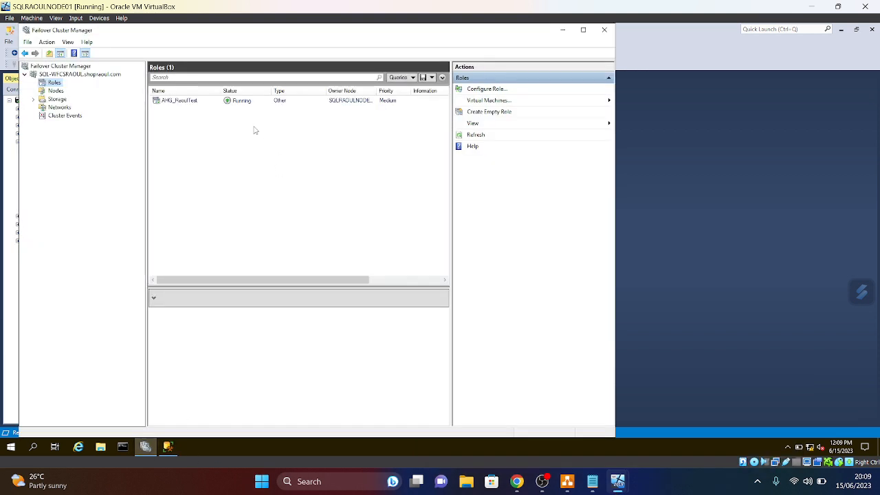
right_click(244, 103)
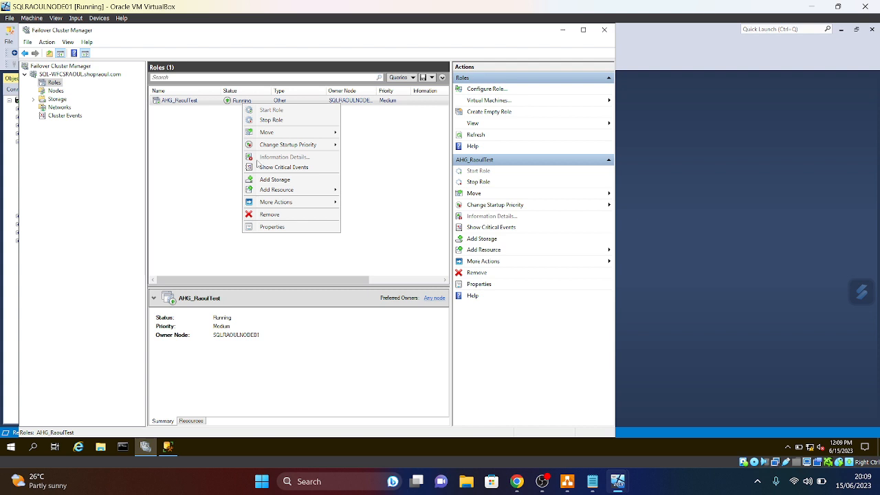
mouse_move(287, 134)
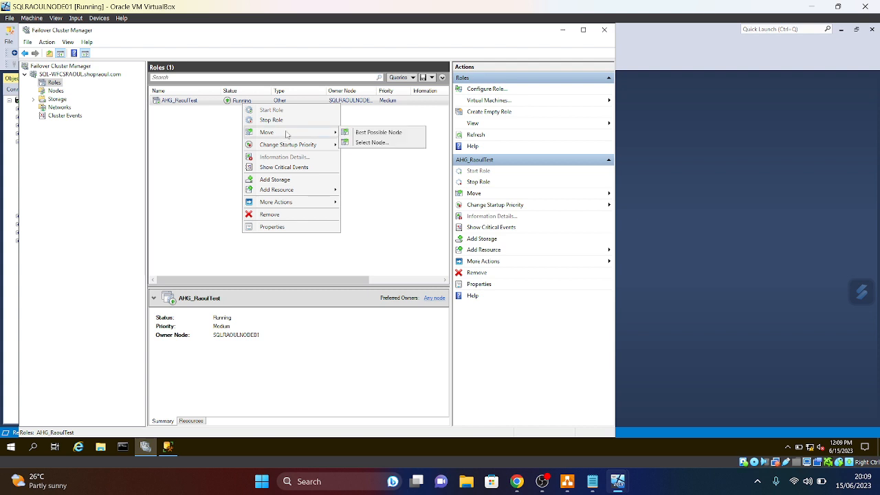
left_click(371, 143)
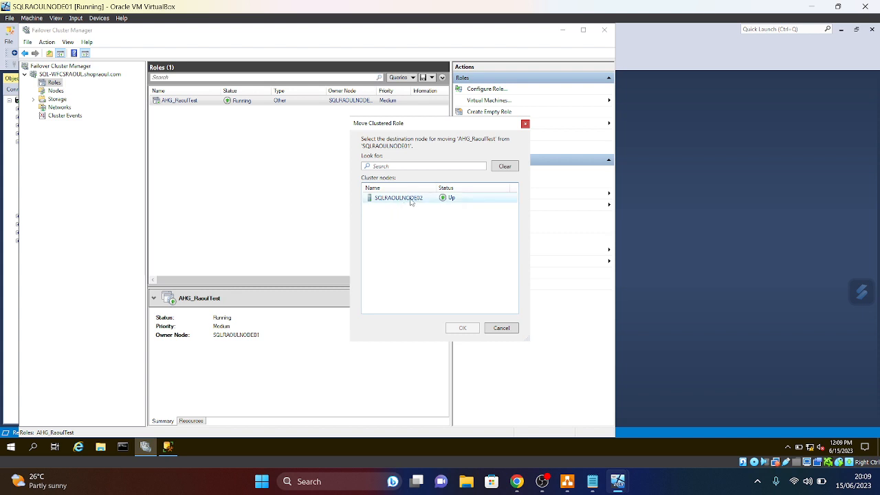
left_click(412, 200)
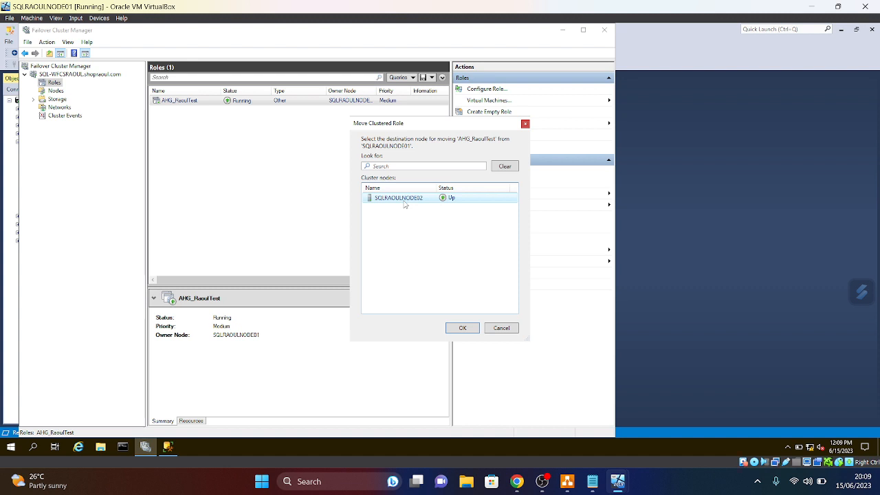
left_click(463, 328)
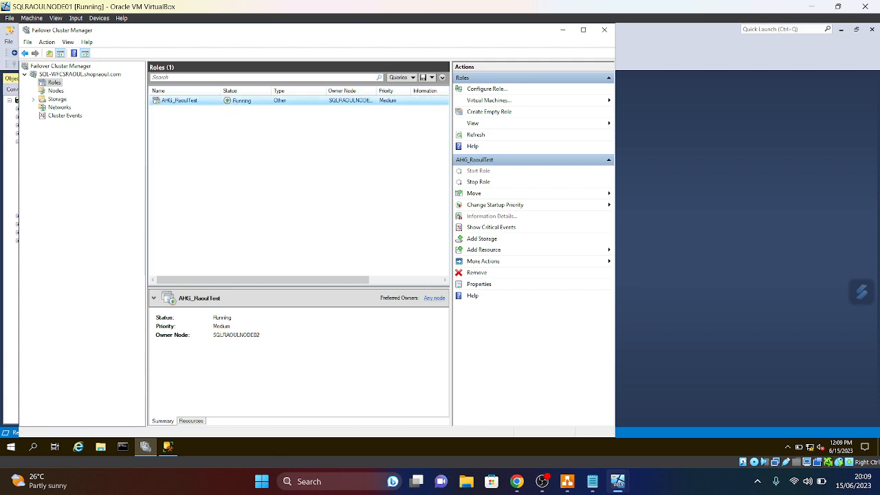
left_click(165, 454)
- Refresh the server and expand Always On > Availability Groups > AHG_RaoulTest replicas
right_click(57, 100)
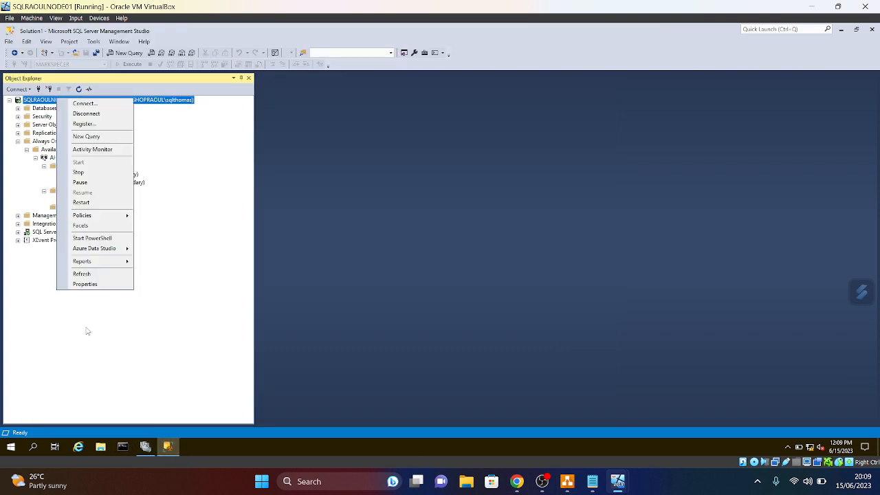
left_click(88, 274)
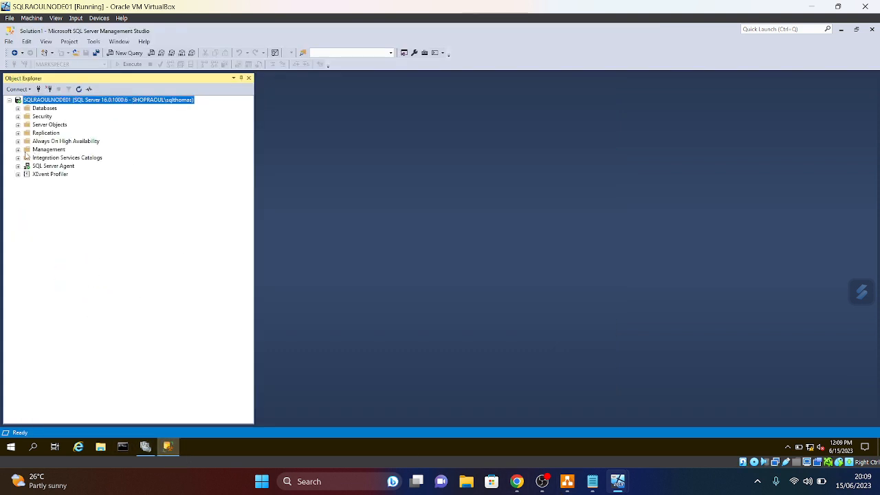
left_click(17, 141)
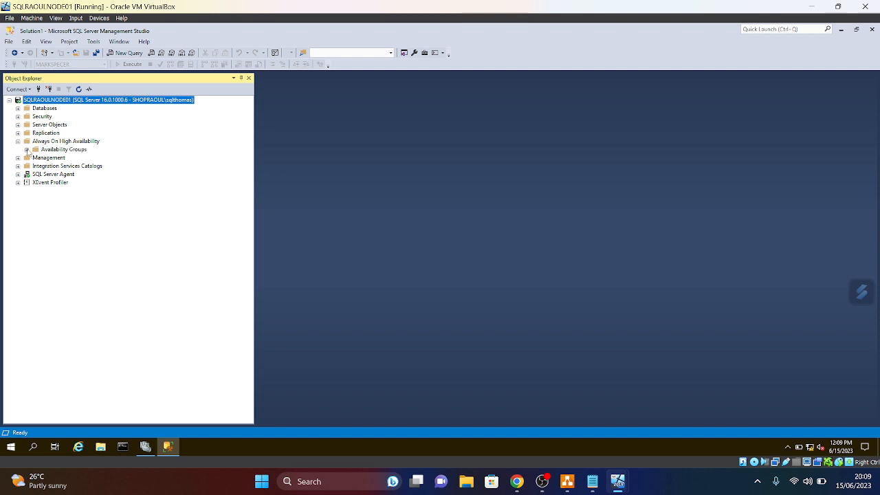
left_click(26, 149)
left_click(35, 158)
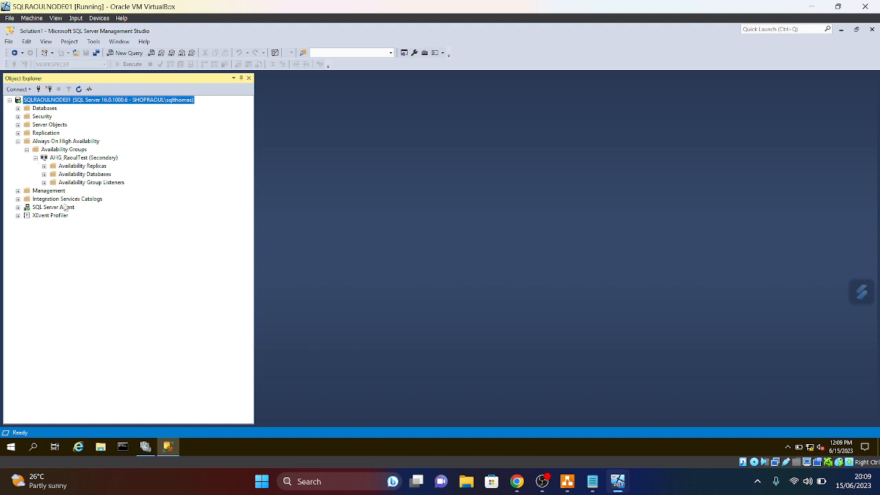
left_click(44, 166)
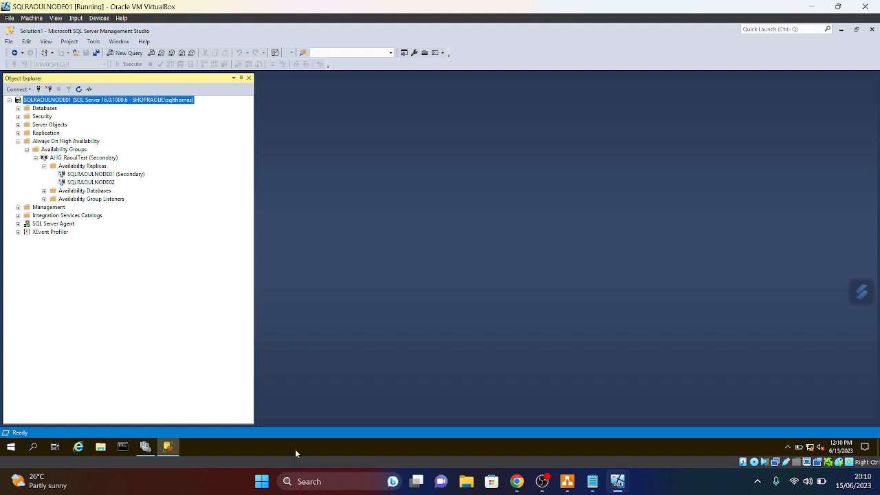
- Show the AHG_RaoulTest dashboard and widen its Name column to read replica names
right_click(85, 158)
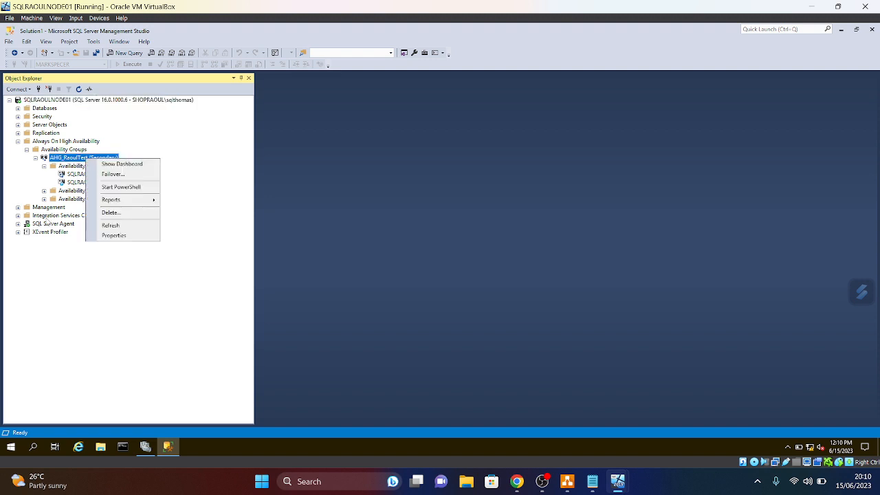
left_click(122, 163)
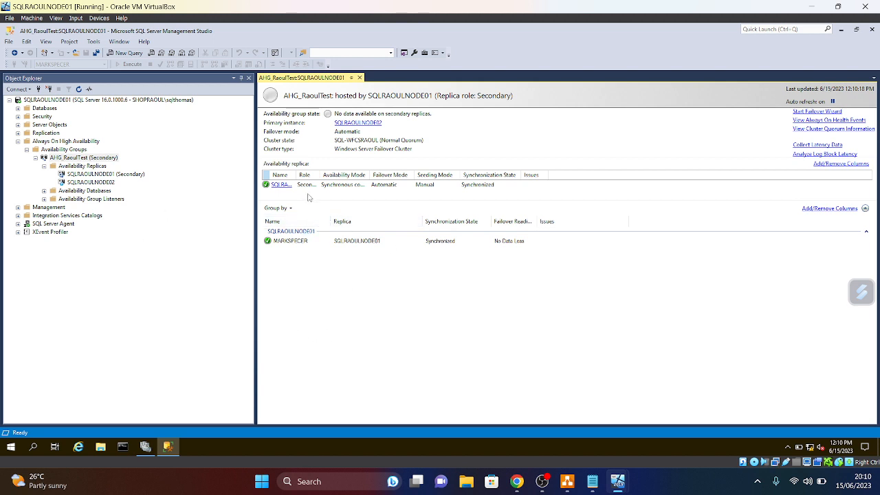
left_click_drag(297, 176, 342, 176)
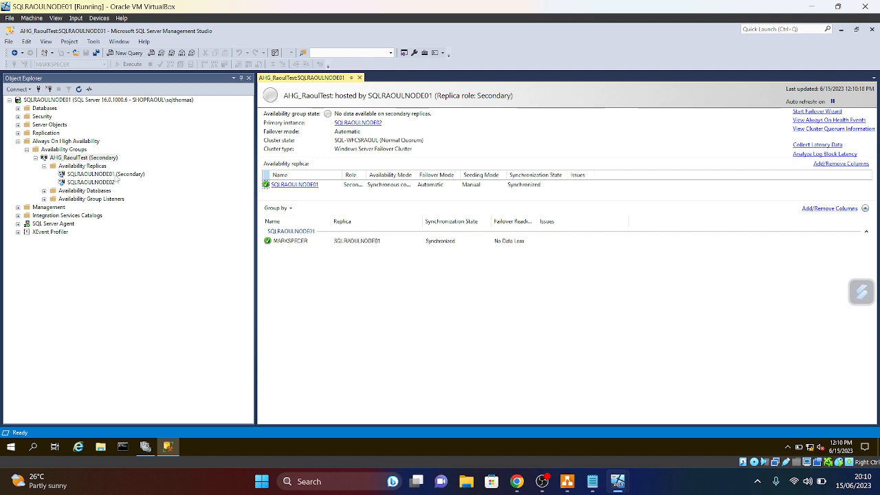
- Run the AHG_RaoulTest Failover wizard with SQLRAOULNODE01 as the new primary replica
right_click(83, 159)
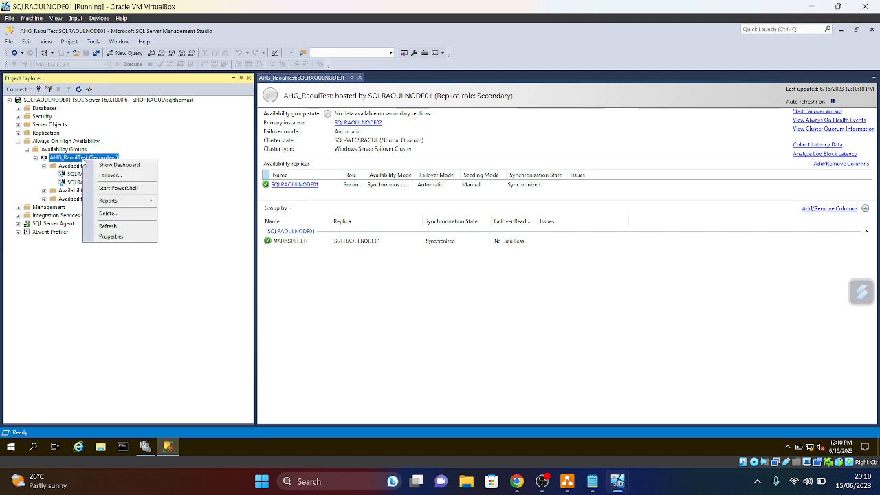
left_click(108, 176)
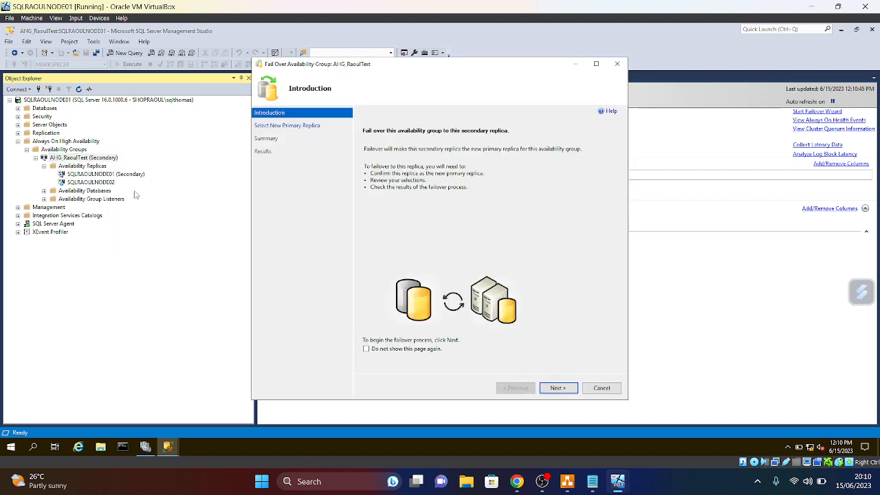
left_click(558, 388)
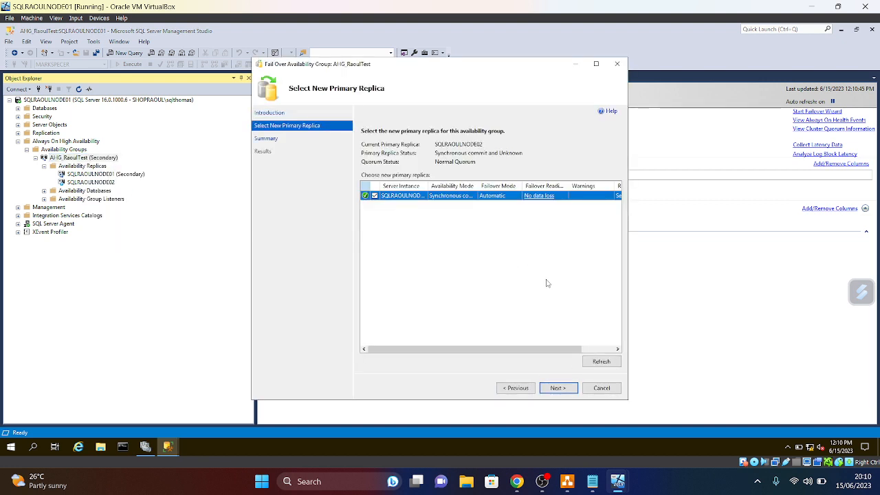
left_click(596, 63)
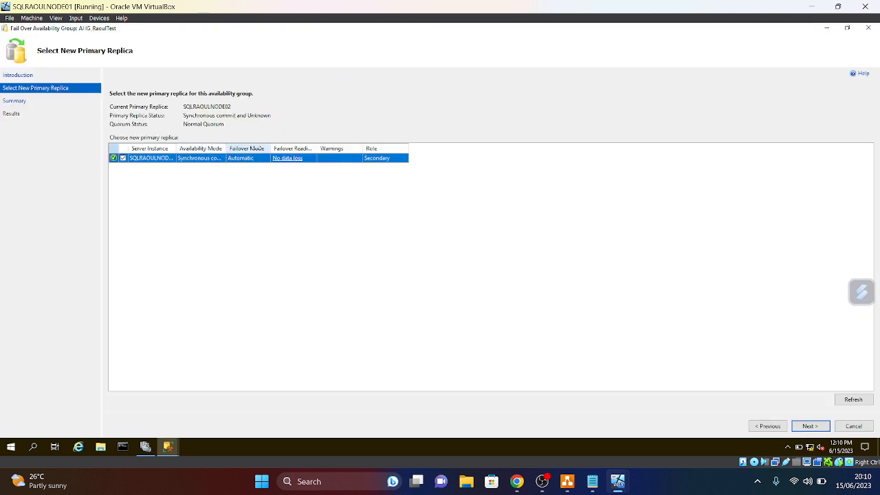
left_click_drag(226, 147, 285, 149)
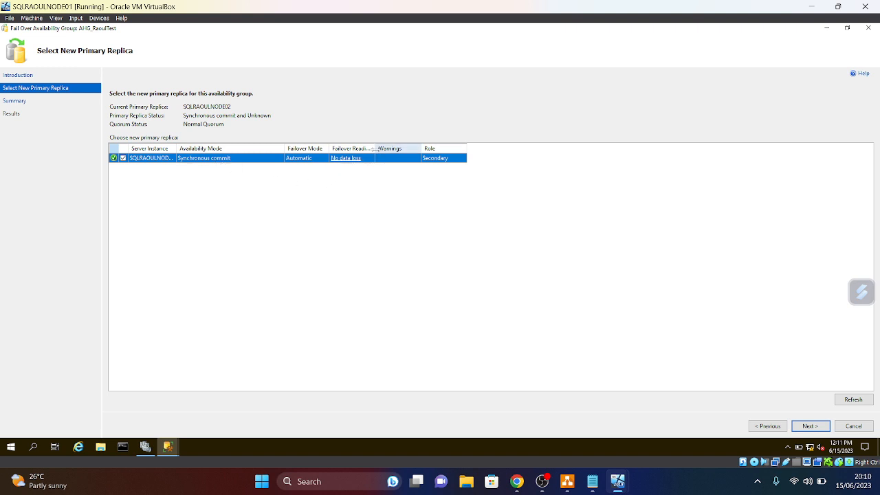
left_click_drag(397, 149, 401, 148)
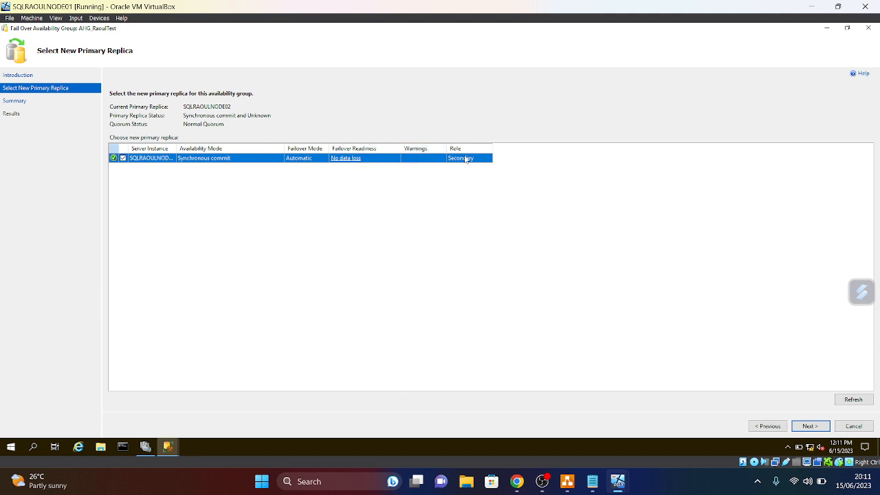
left_click(816, 427)
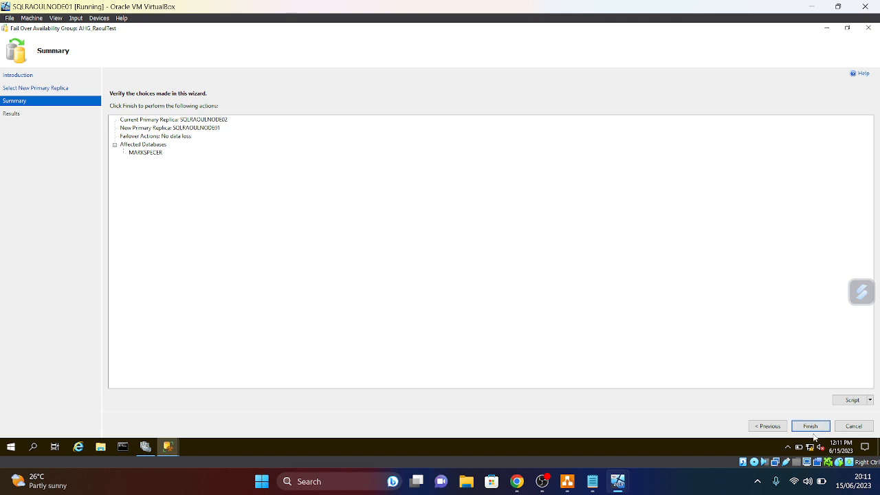
left_click(817, 430)
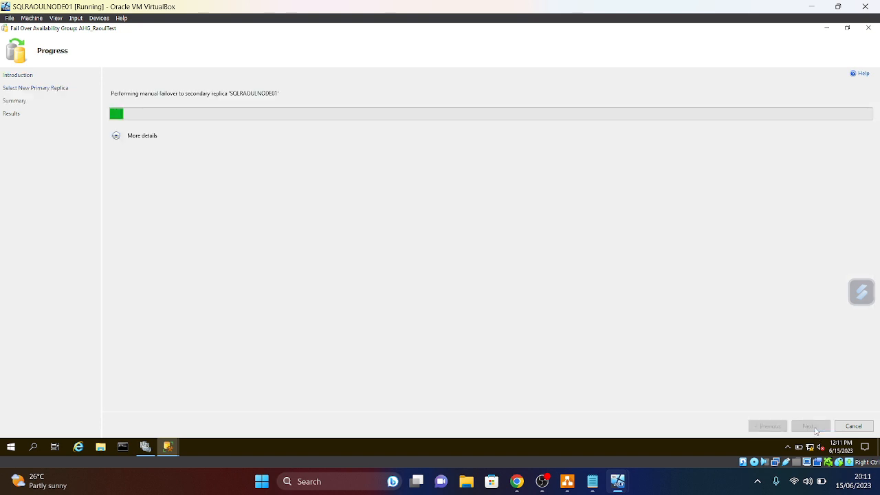
left_click(116, 135)
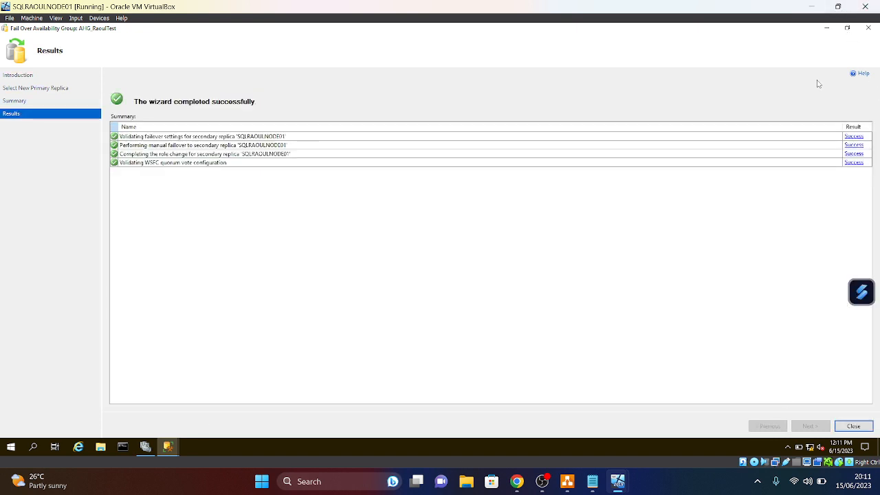
left_click(857, 427)
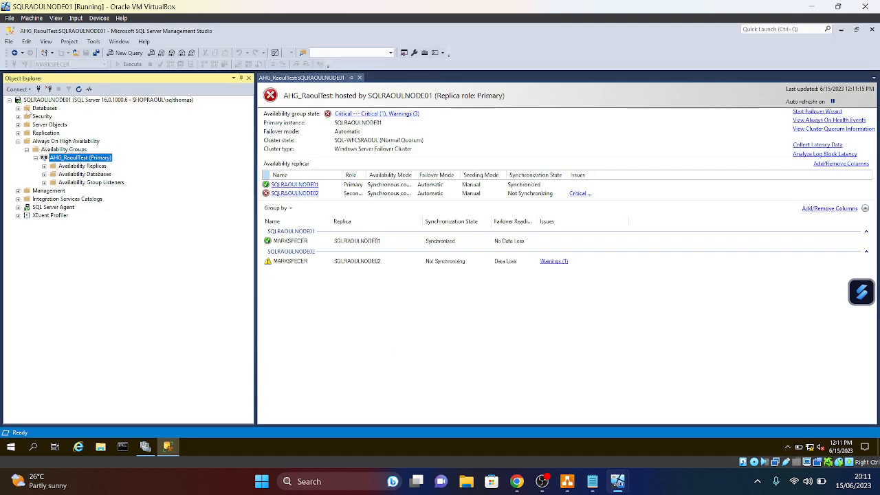
- Close the old dashboard, refresh Availability Groups and expand AHG_RaoulTest's replicas
left_click(359, 78)
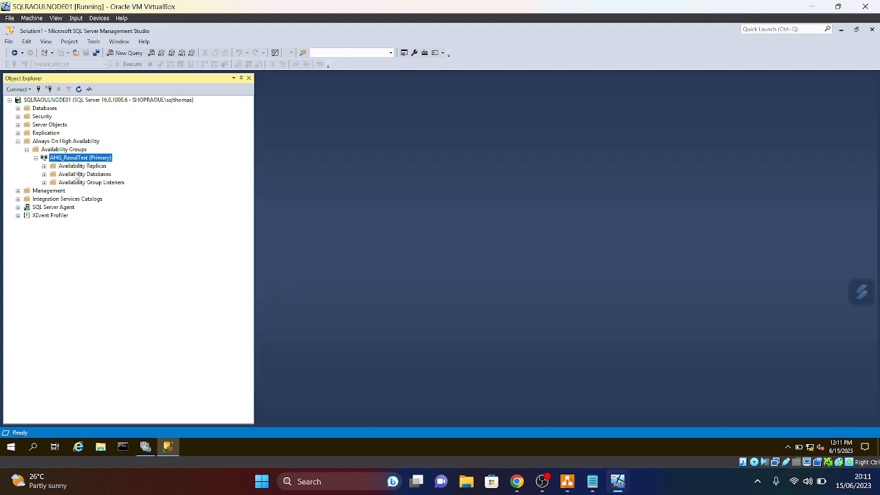
right_click(54, 151)
left_click(81, 218)
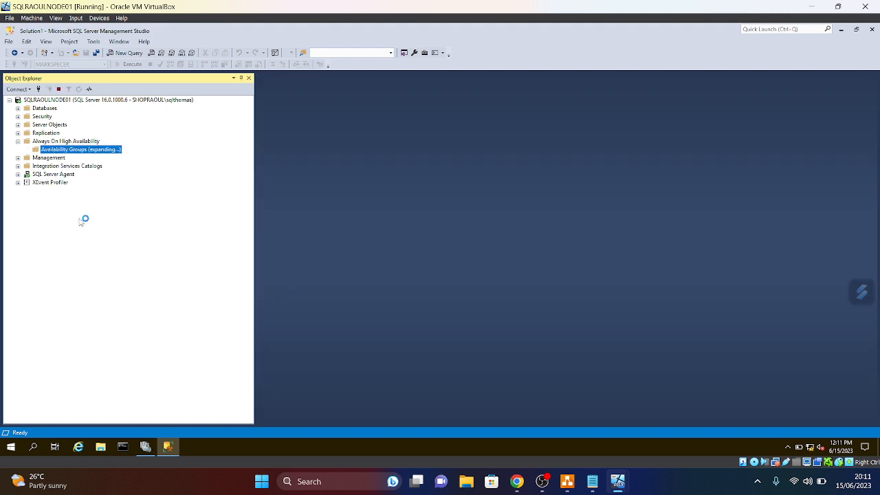
left_click(36, 158)
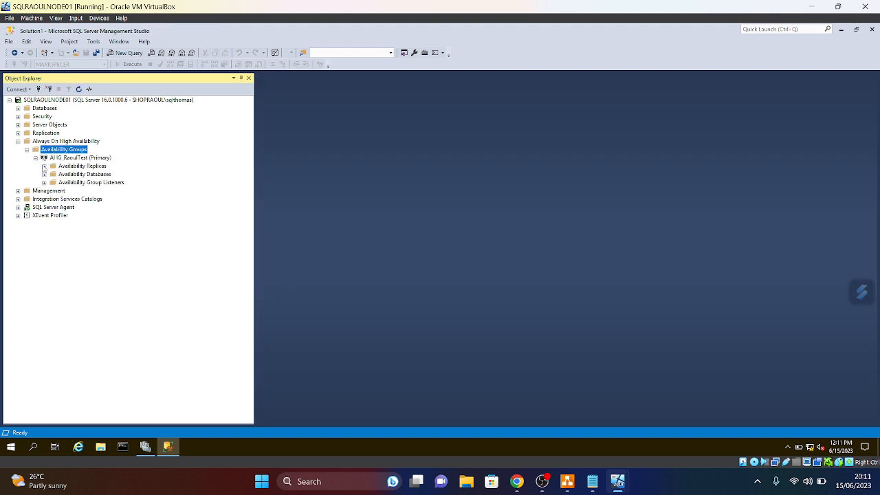
left_click(43, 167)
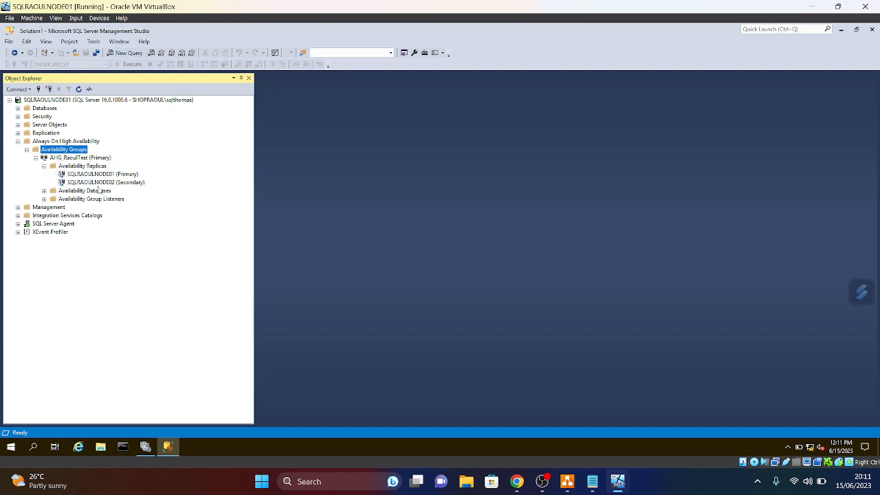
left_click(43, 167)
left_click(43, 166)
left_click(35, 159)
left_click(36, 159)
- Review the Healthy AHG_RaoulTest dashboard with SQLRAOULNODE01 primary, then close it
right_click(56, 160)
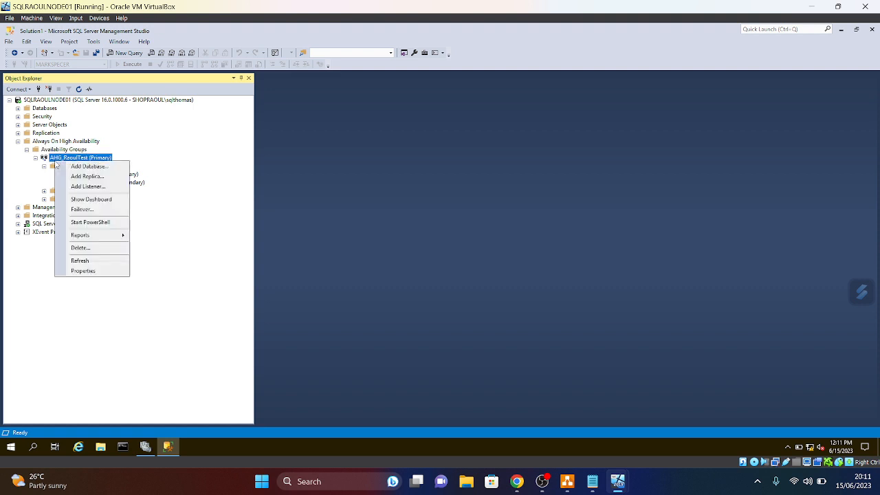
left_click(99, 199)
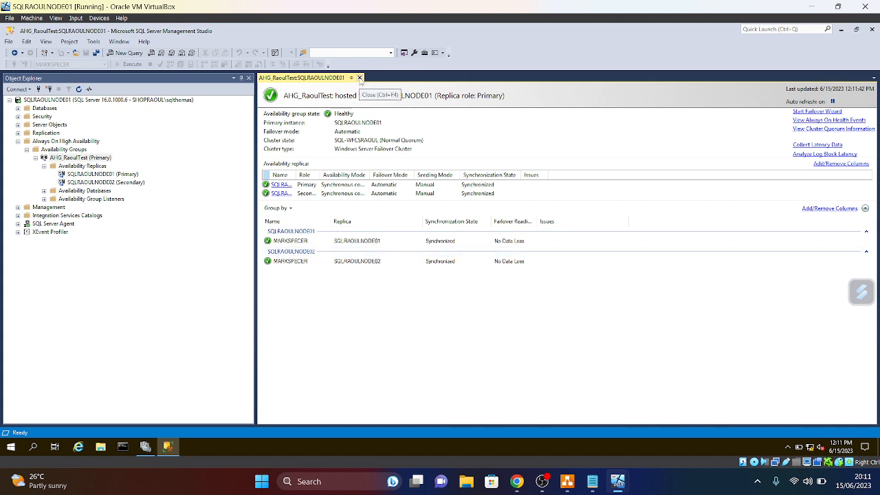
left_click(360, 78)
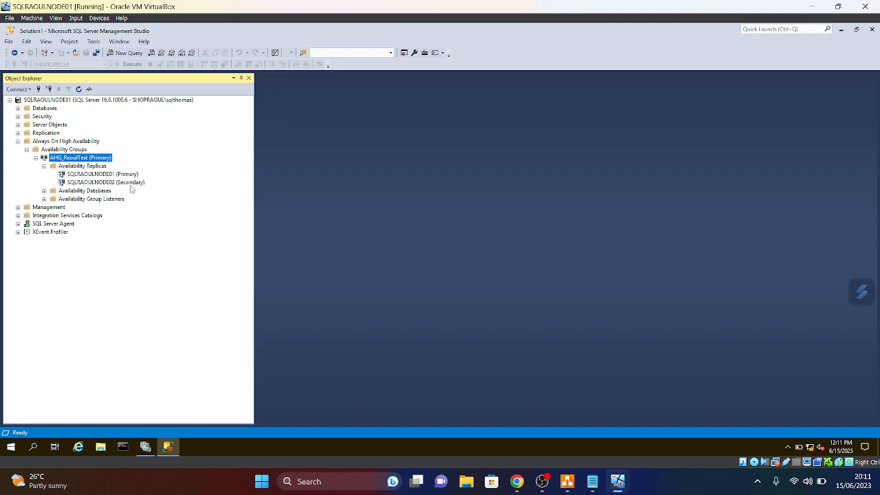
- Move the AHG_RaoulTest role to SQLRAOULNODE02 and close Failover Cluster Manager
left_click(145, 447)
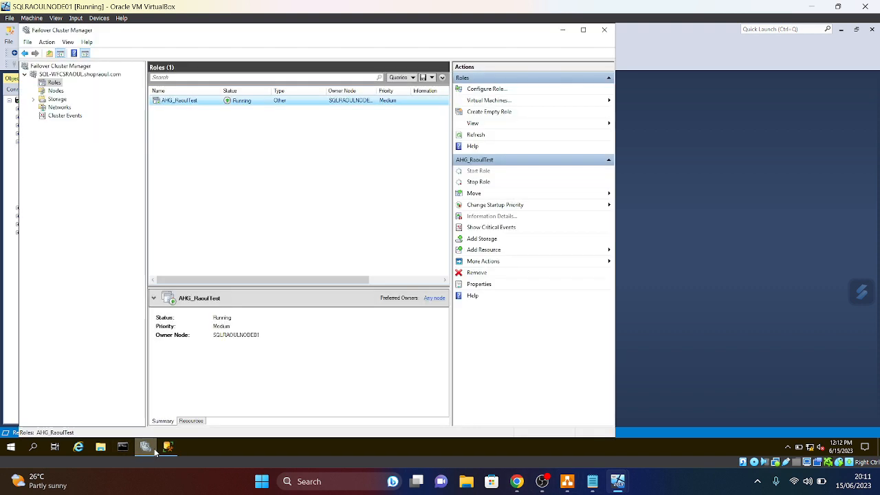
right_click(193, 102)
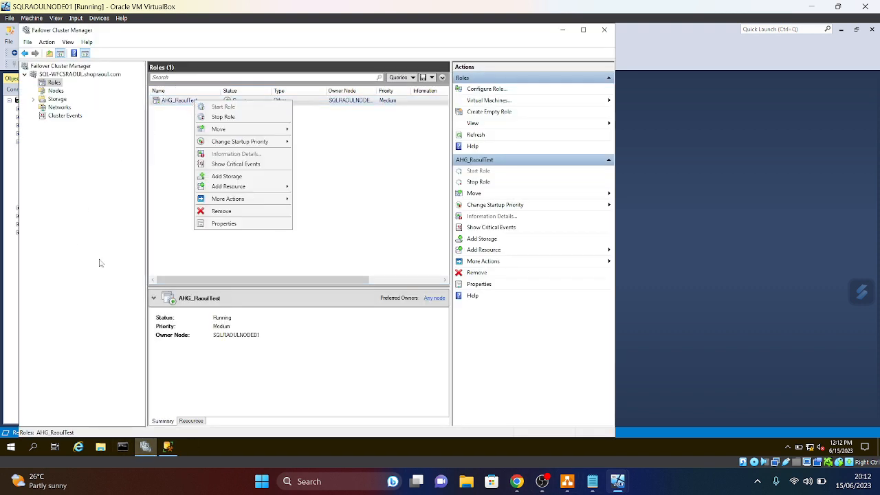
mouse_move(228, 132)
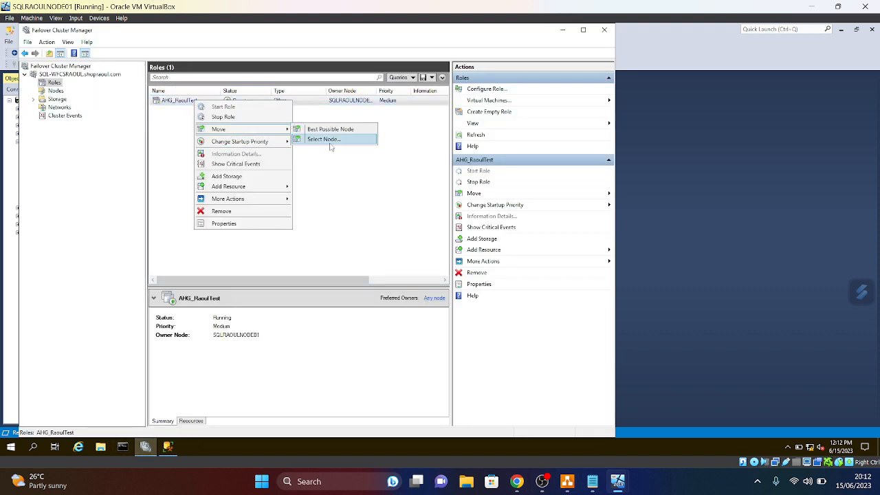
left_click(331, 141)
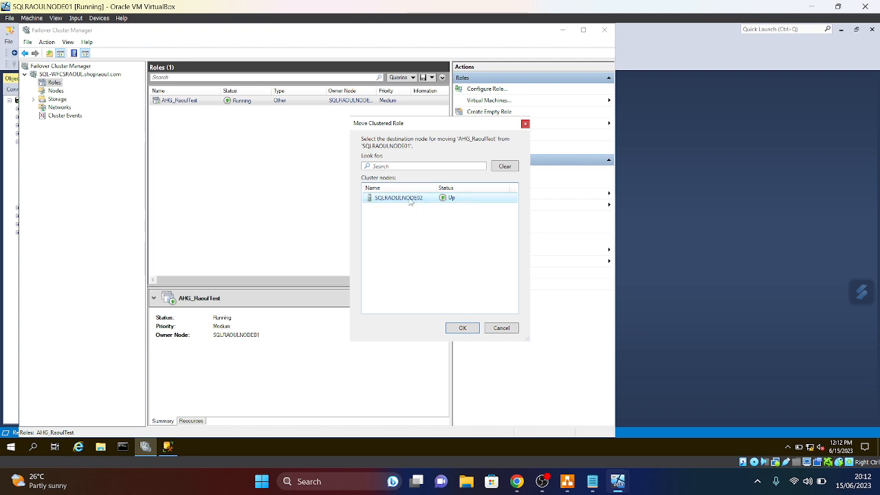
left_click(469, 330)
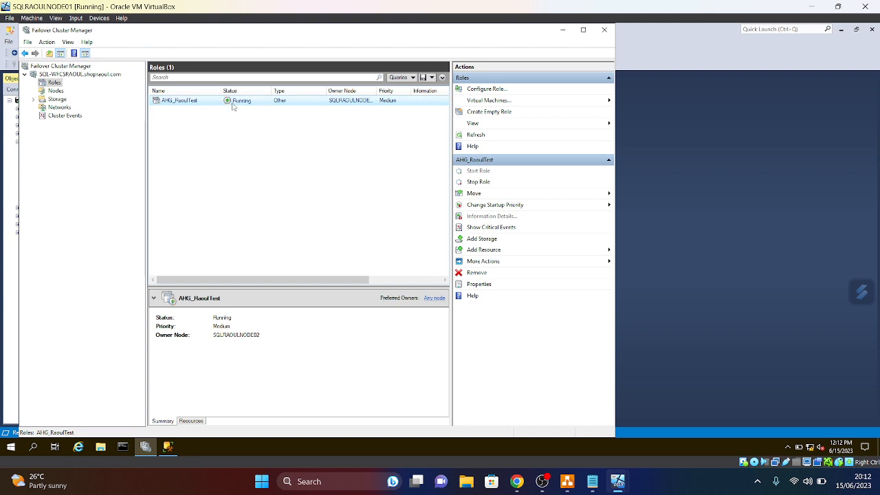
left_click(605, 31)
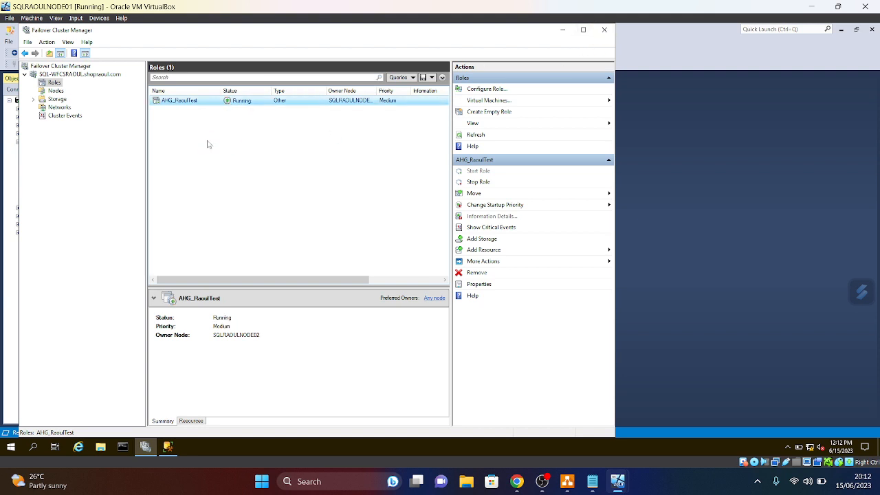
- Refresh AHG_RaoulTest and list its replicas, showing SQLRAOULNODE01 as Secondary
left_click(144, 450)
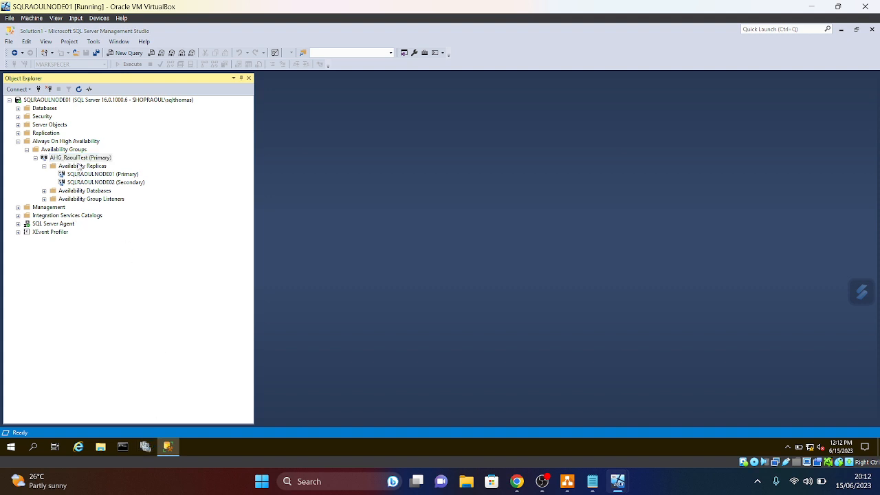
right_click(77, 163)
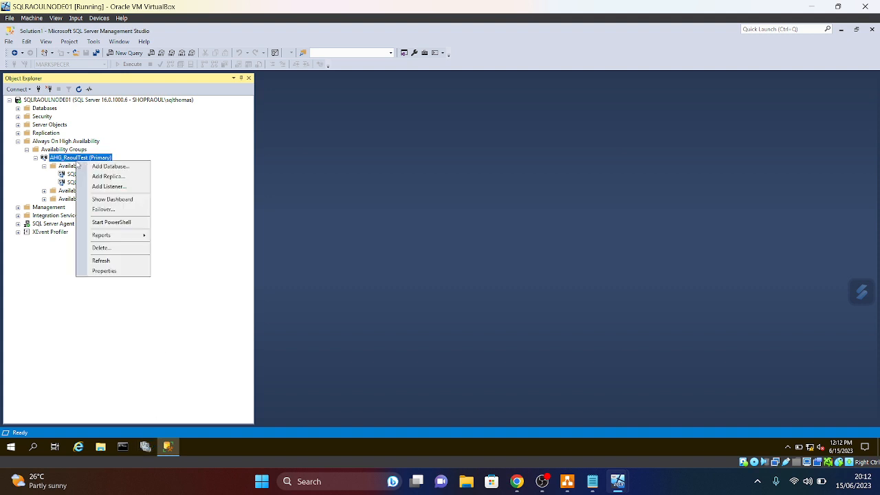
left_click(97, 269)
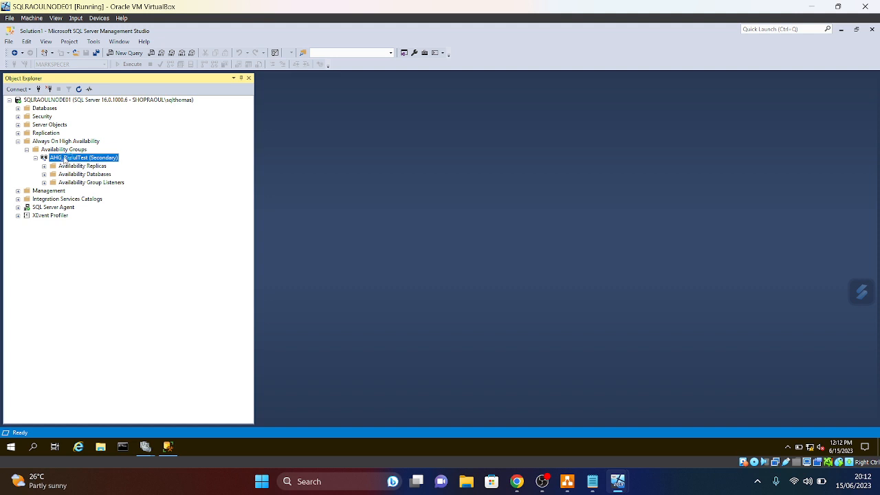
left_click(44, 167)
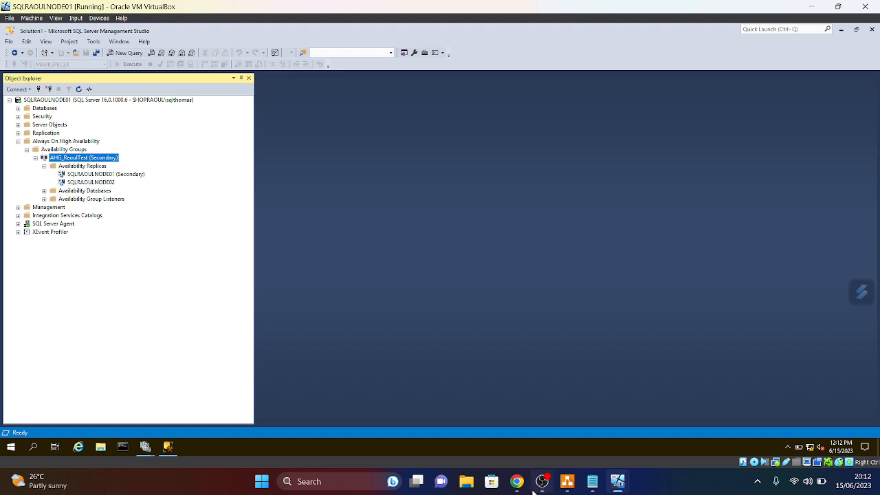
mouse_move(619, 486)
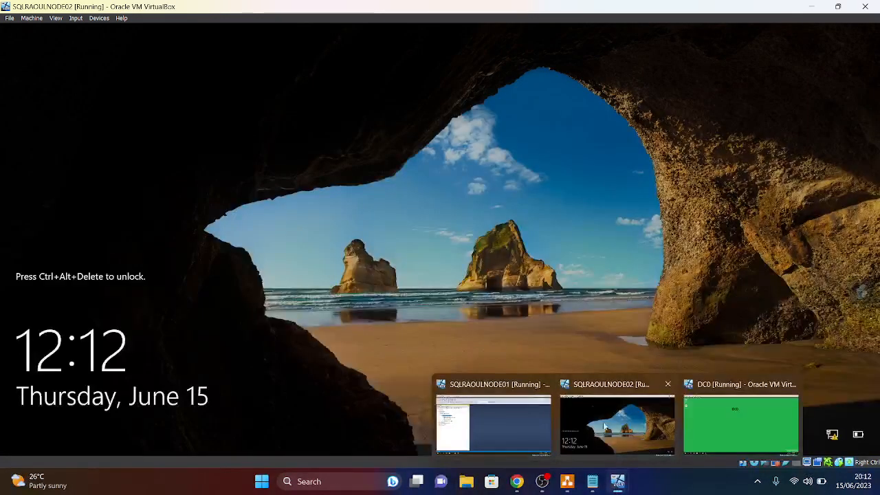
- Sign in to the SQLRAOULNODE02 VM using Insert Ctrl-Alt-Del and the account password
left_click(617, 421)
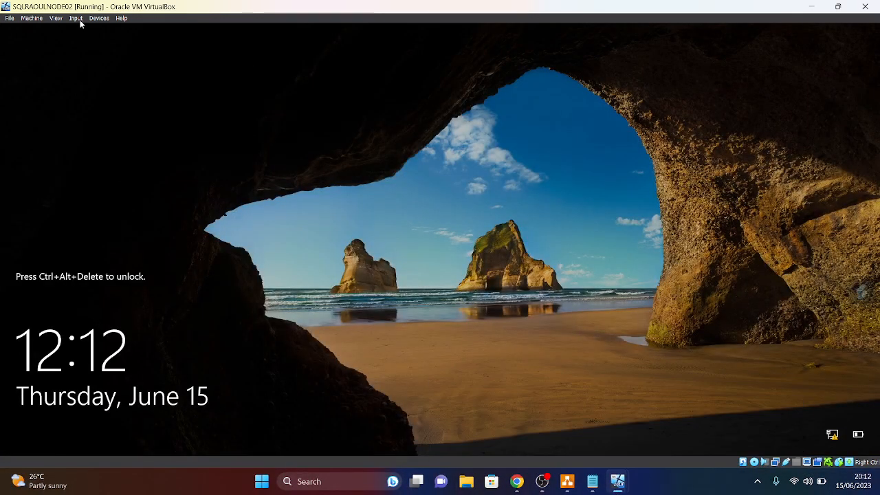
left_click(75, 18)
mouse_move(90, 28)
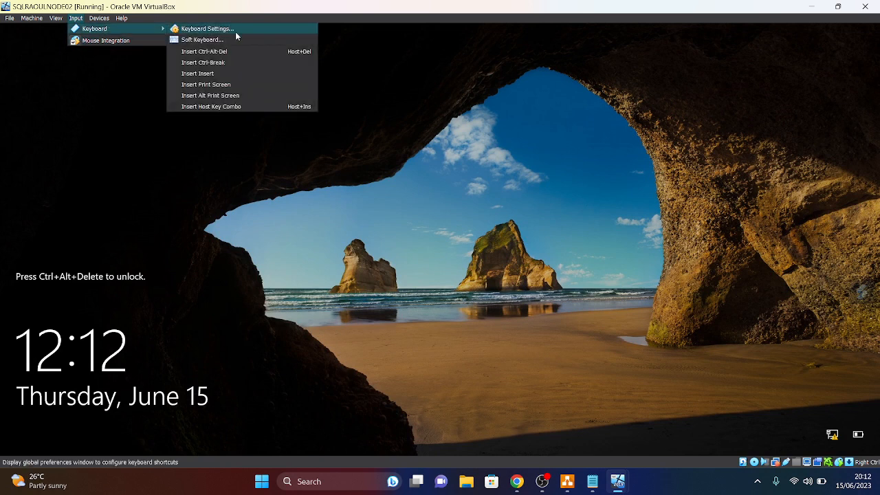
left_click(217, 52)
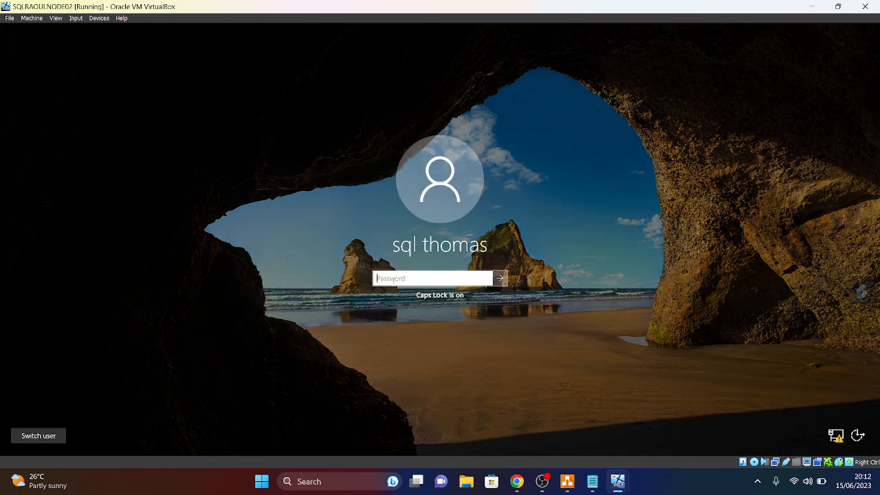
type("P")
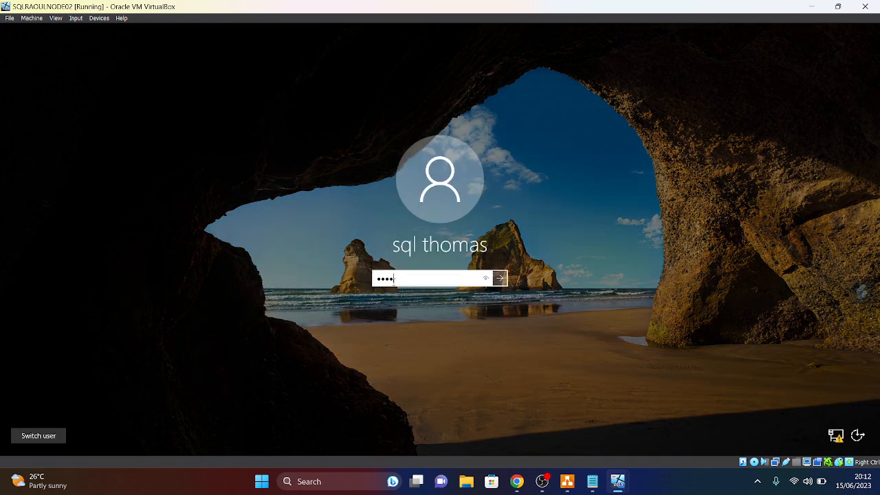
key("Return")
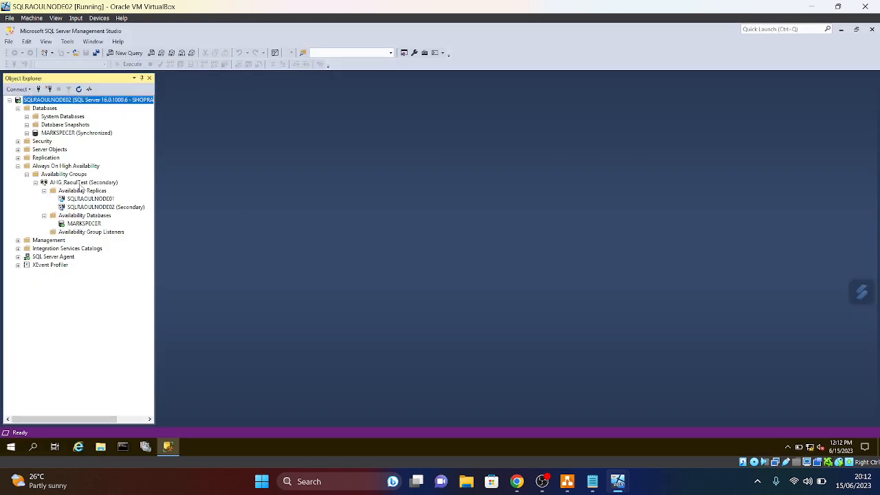
- Refresh AHG_RaoulTest there to see SQLRAOULNODE02 as Primary, then return to SQLRAOULNODE01
right_click(81, 183)
left_click(105, 251)
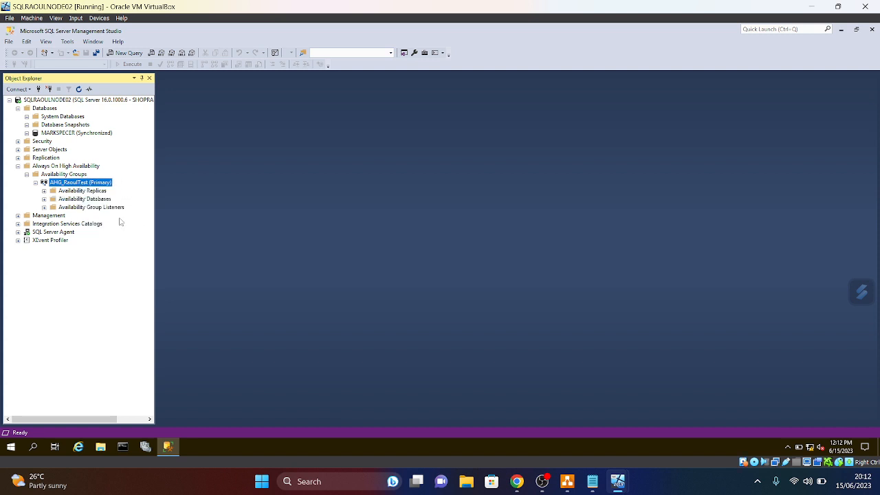
left_click(44, 192)
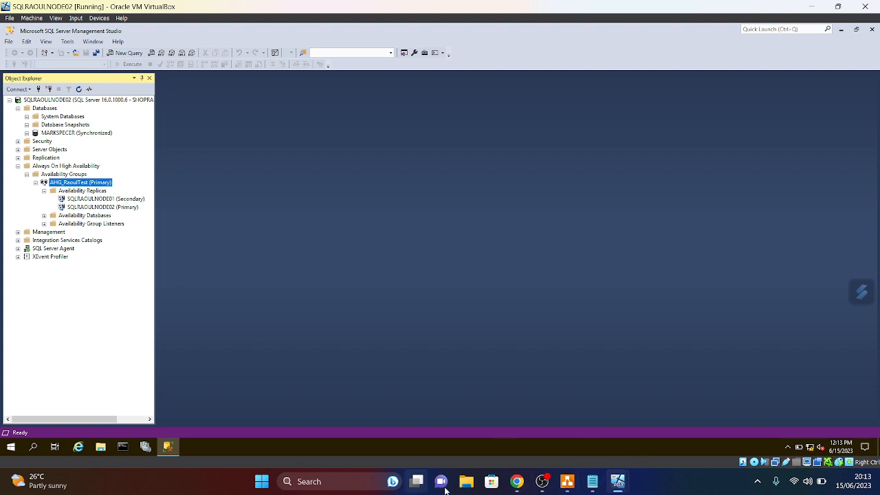
mouse_move(588, 486)
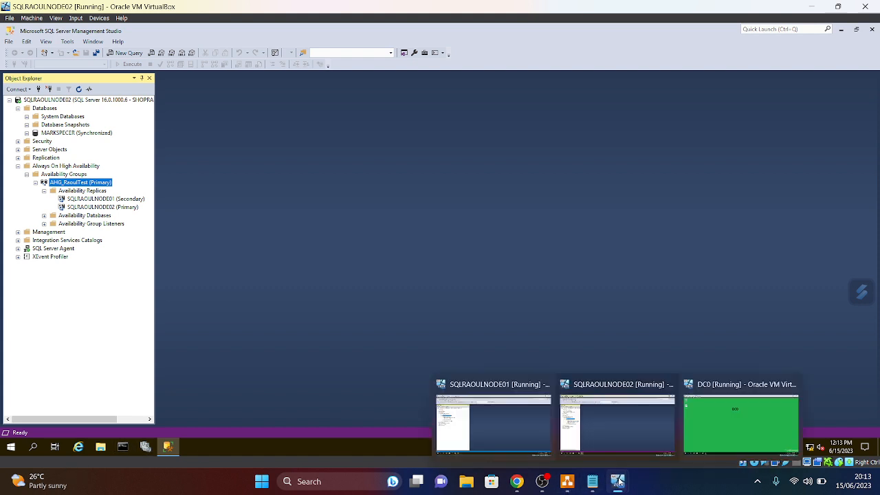
mouse_move(619, 482)
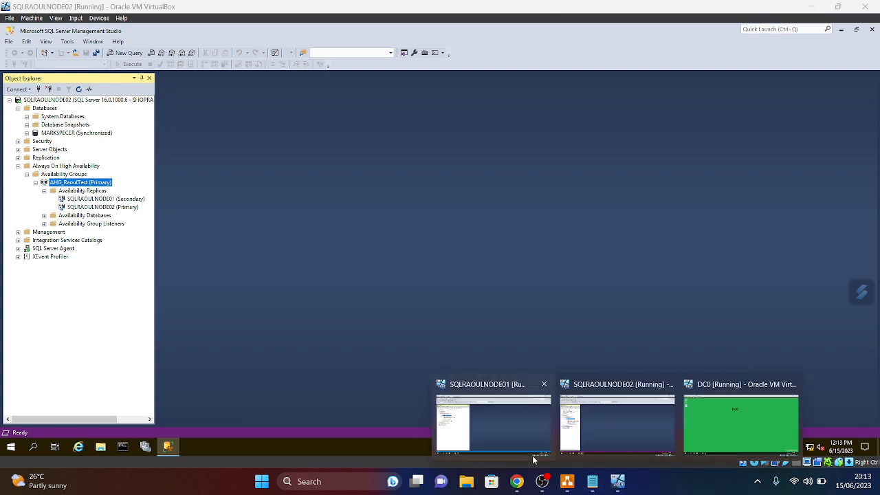
left_click(491, 416)
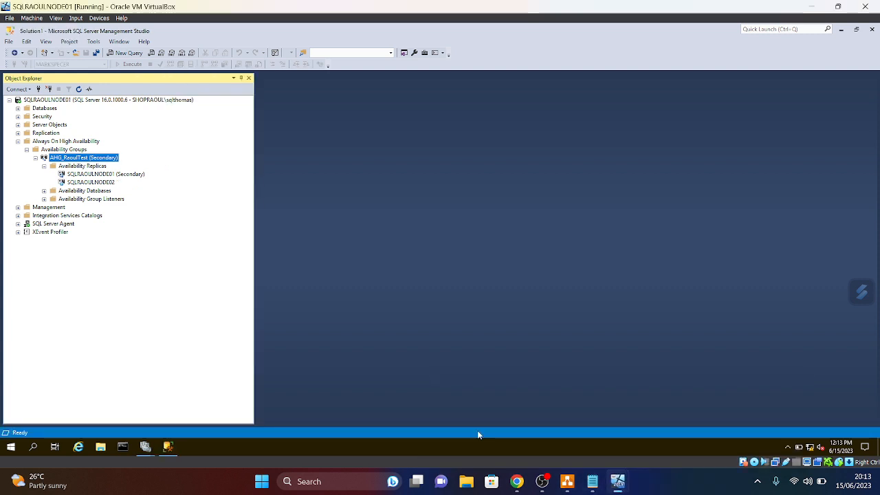
- In Failover Cluster Manager, expand the SQL-WFCSRAOUL cluster and open its Nodes and Roles
left_click(145, 447)
left_click(132, 427)
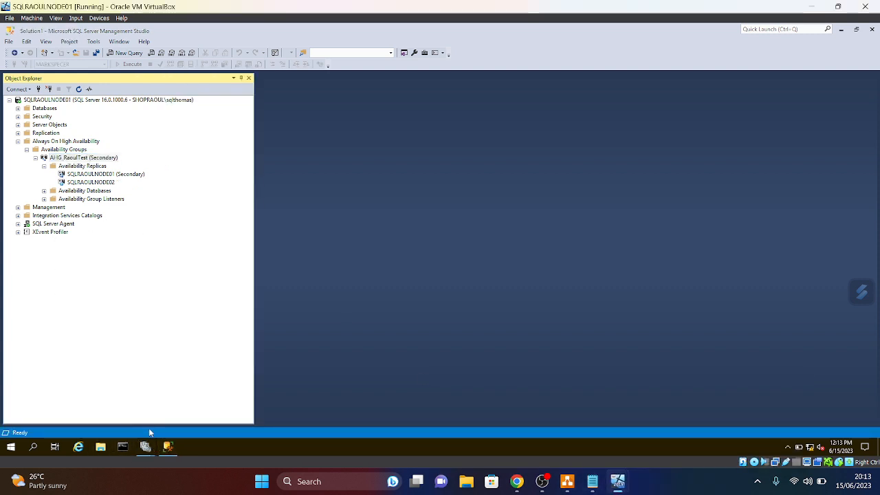
left_click(249, 54)
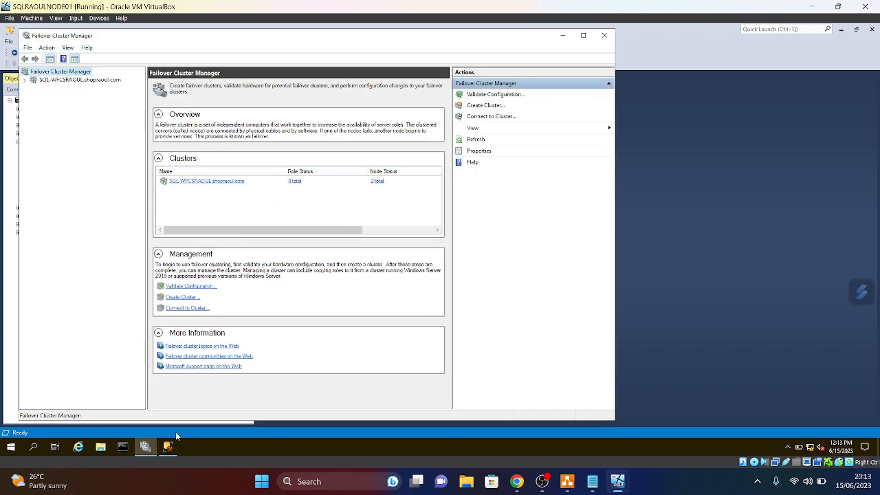
left_click(25, 80)
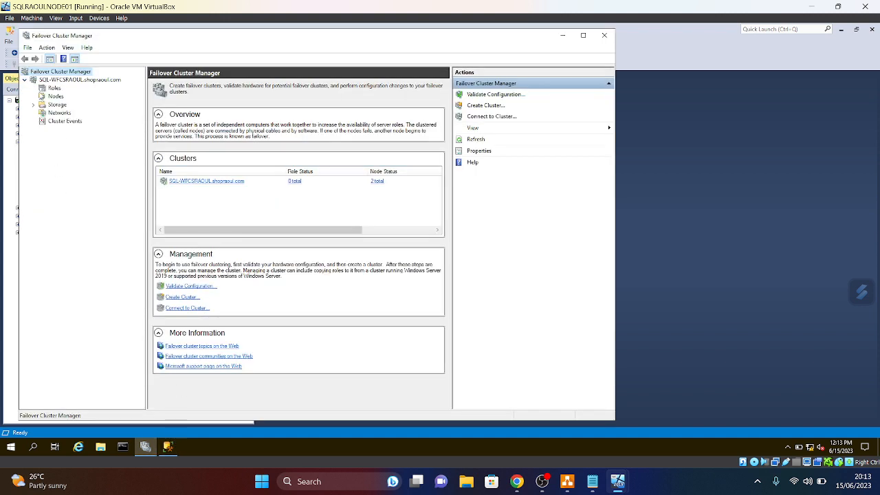
left_click(55, 97)
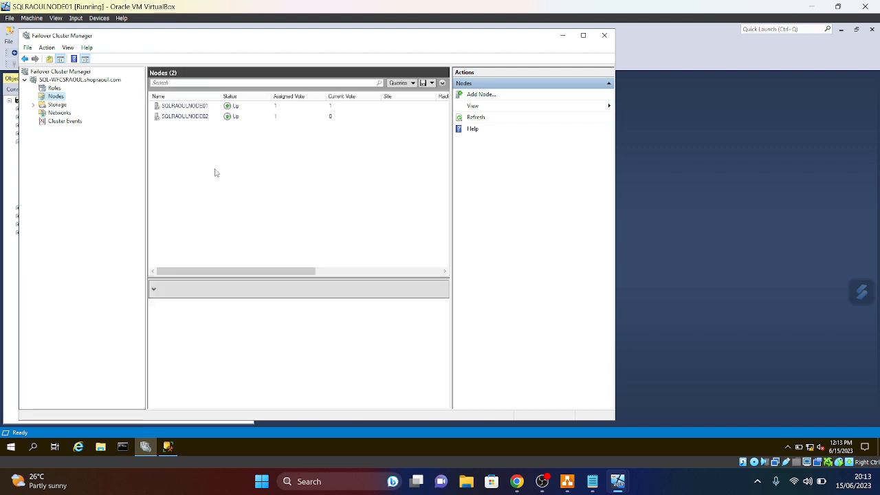
left_click(55, 89)
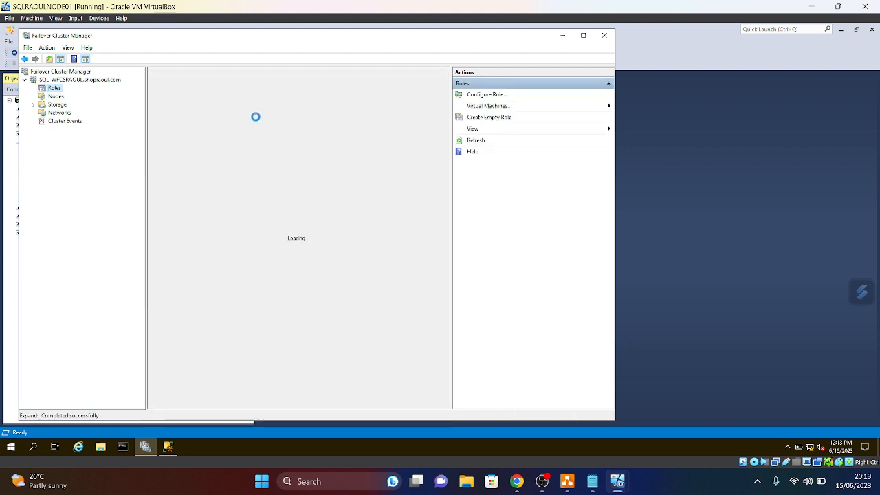
- Move the AHG_RaoulTest role to owner node SQLRAOULNODE01 and close the window
right_click(209, 107)
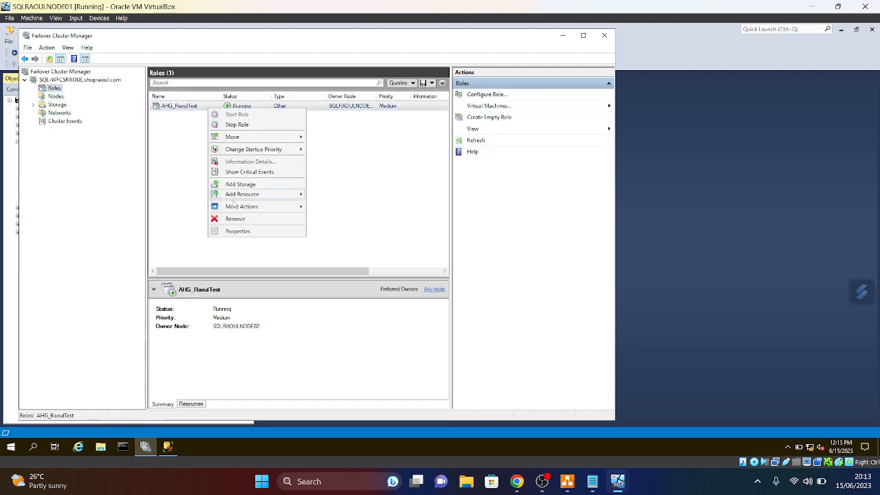
mouse_move(269, 139)
left_click(331, 148)
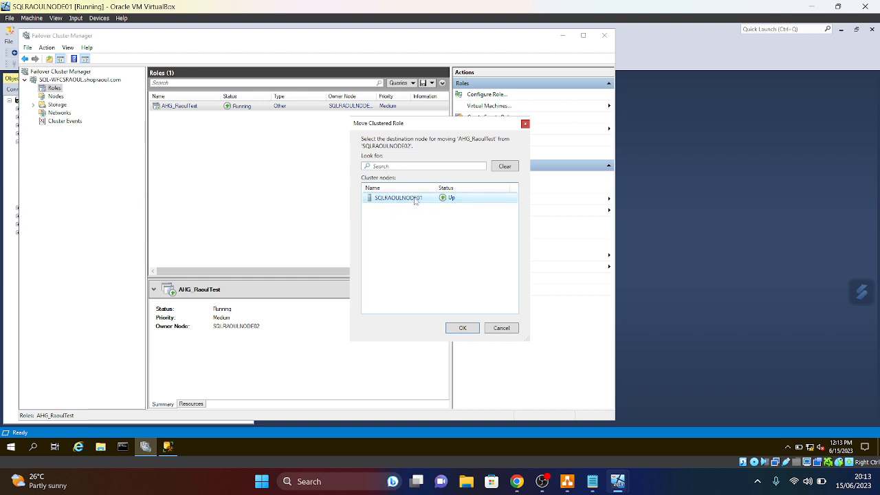
left_click(472, 328)
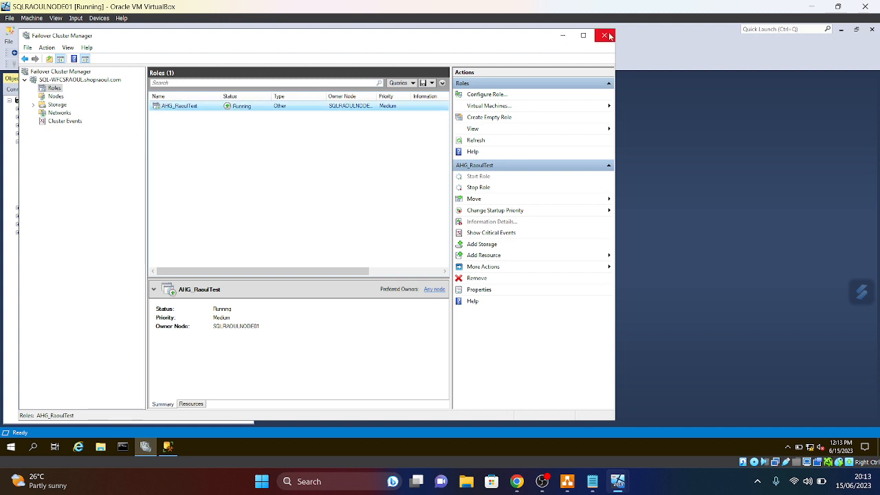
left_click(562, 36)
- Refresh AHG_RaoulTest and the SQLRAOULNODE02 replica to show SQLRAOULNODE01 as Primary
right_click(80, 161)
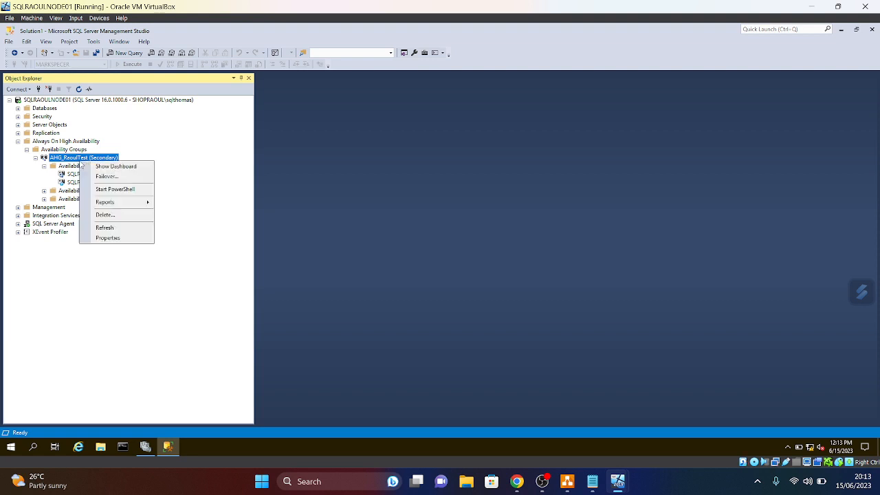
left_click(104, 228)
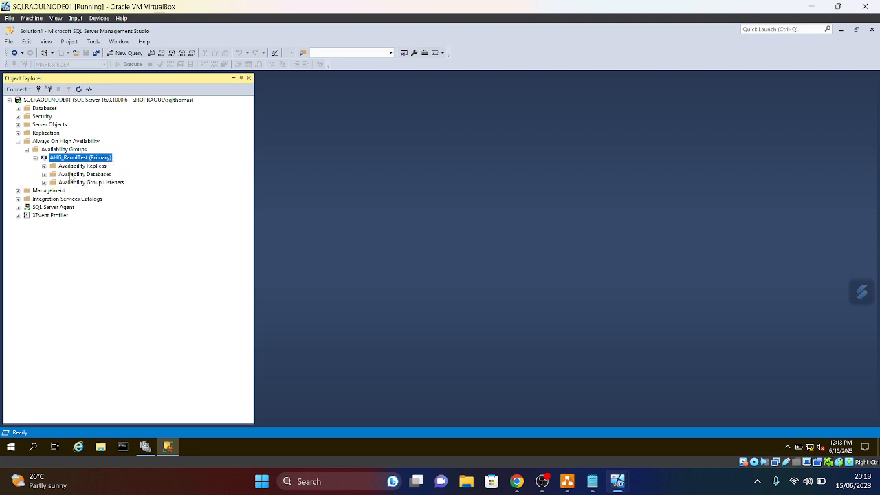
left_click(44, 167)
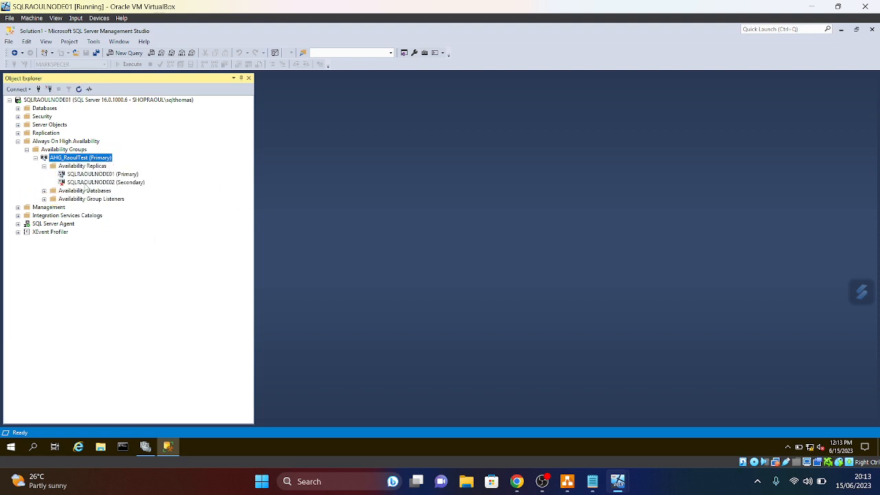
right_click(90, 182)
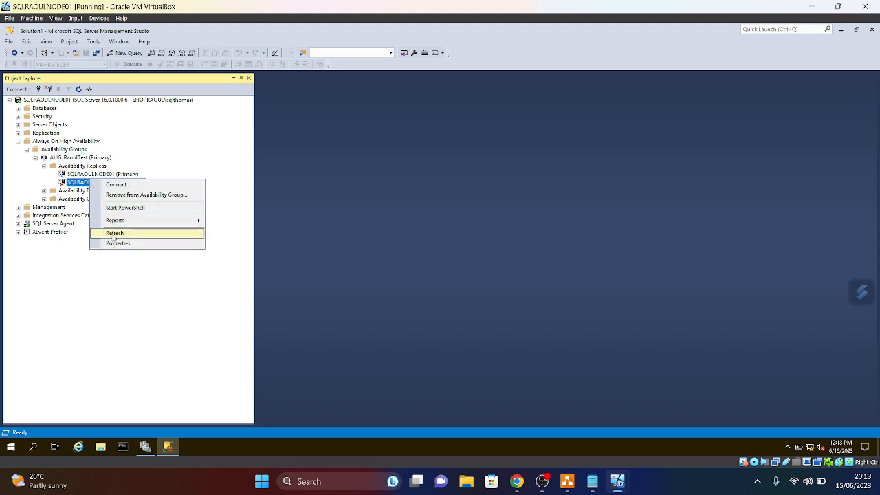
left_click(113, 232)
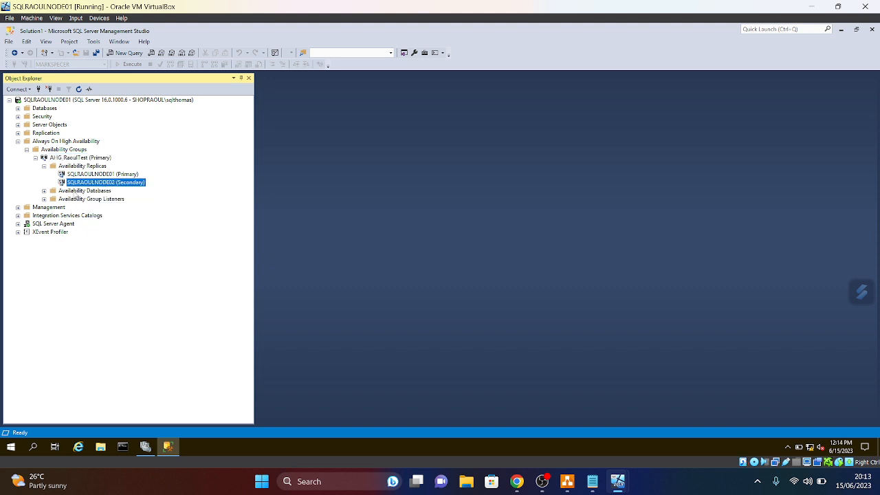
- Review the replica roles, then collapse AHG_RaoulTest's Availability Replicas list
left_click(45, 167)
left_click(45, 167)
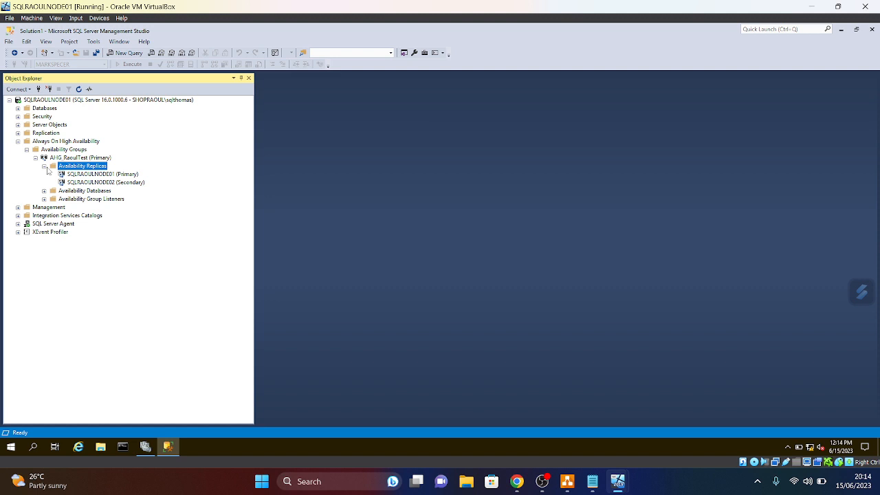
left_click(44, 166)
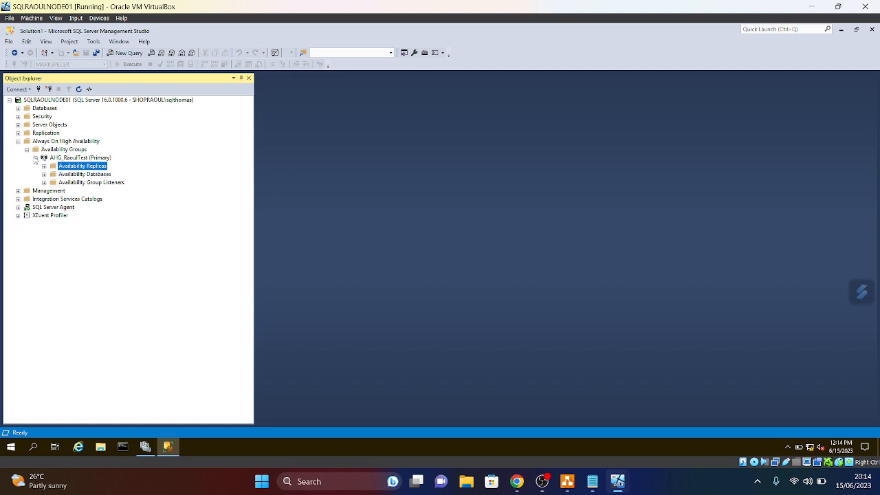
left_click(44, 166)
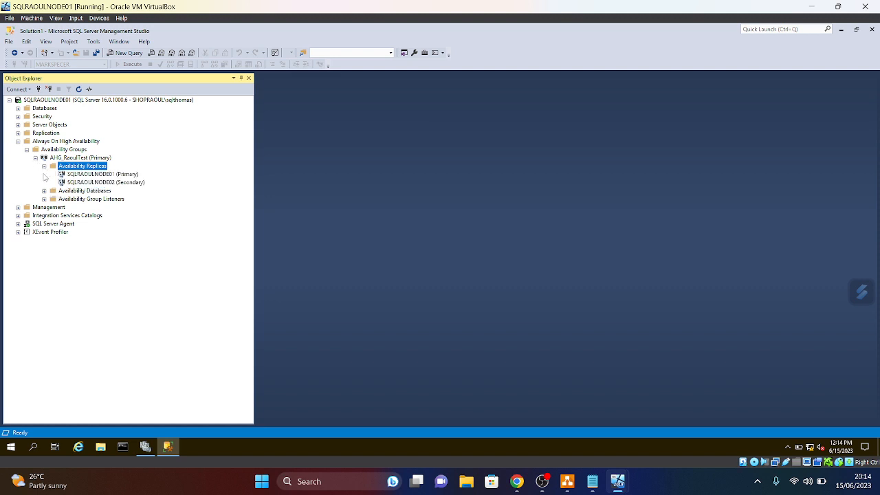
left_click(35, 158)
left_click(26, 149)
left_click(26, 149)
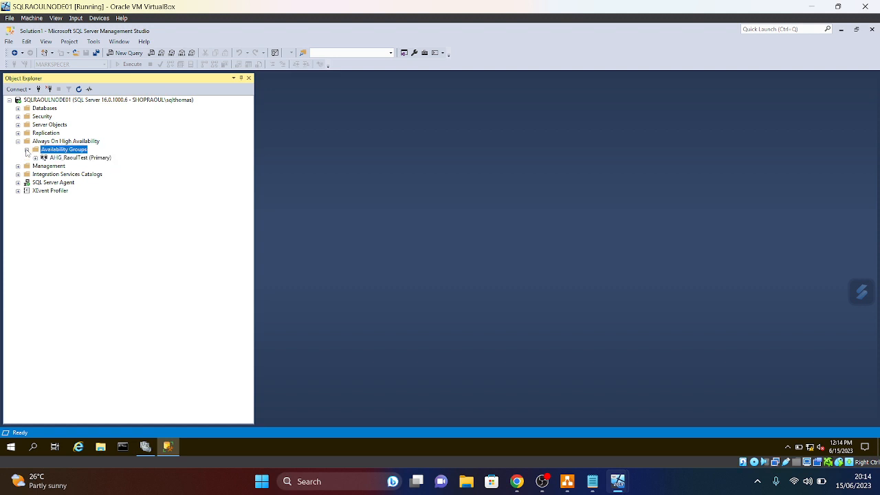
left_click(35, 157)
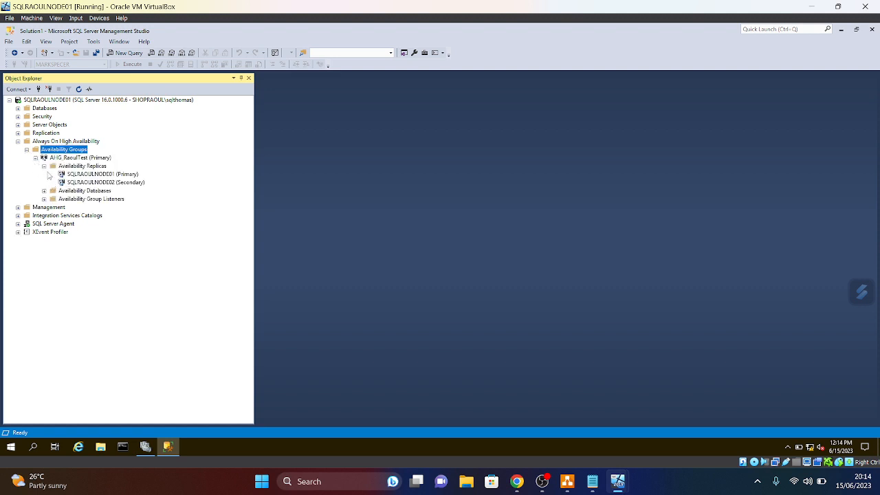
left_click(44, 166)
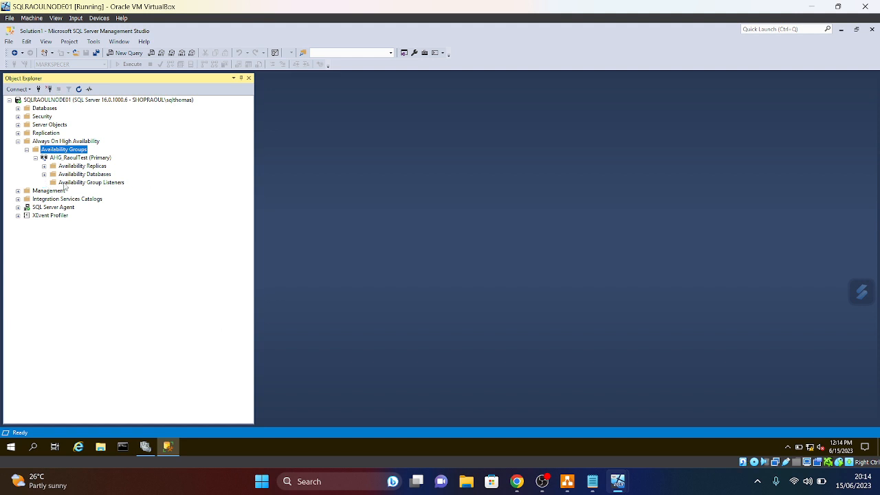
- Open the \\DC0\RAOULAHGroup share to check the MARKSPECER.bak and log backups, then minimize it
right_click(11, 452)
left_click(32, 406)
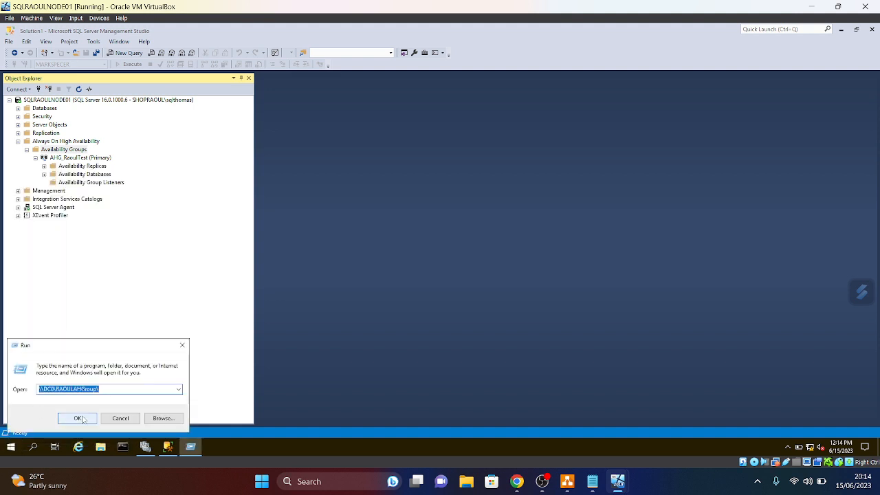
left_click(75, 418)
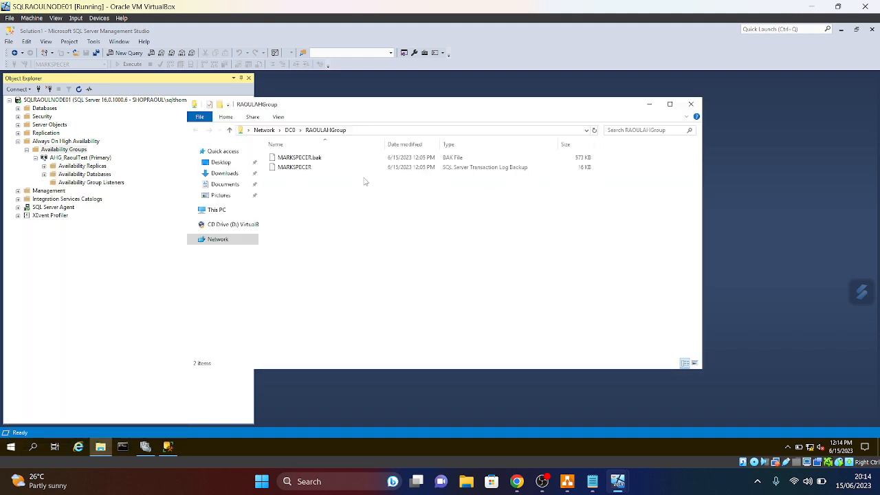
right_click(610, 161)
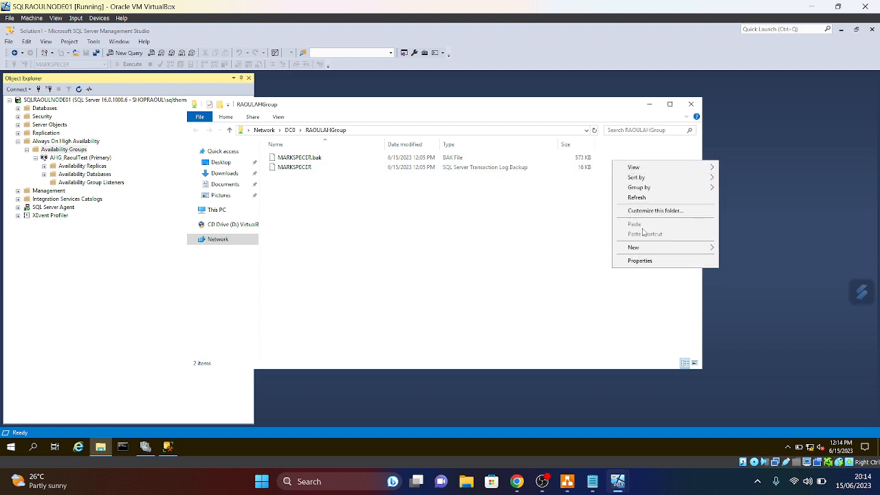
left_click(229, 129)
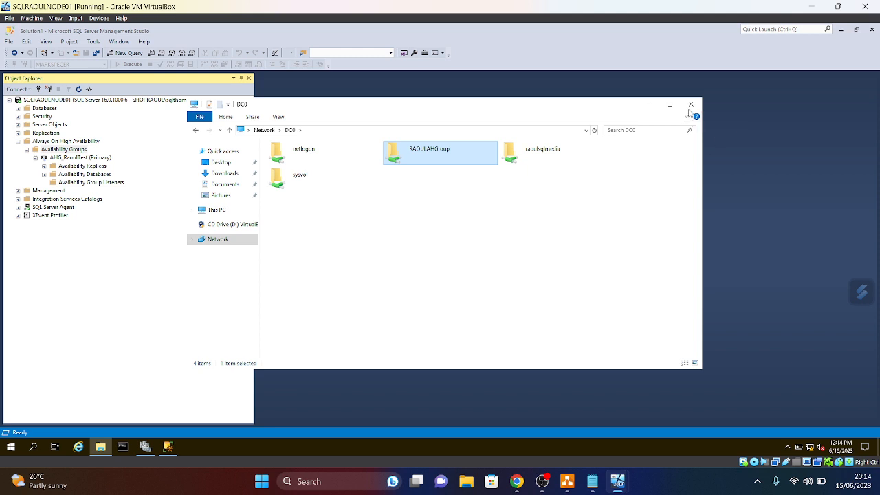
double_click(443, 159)
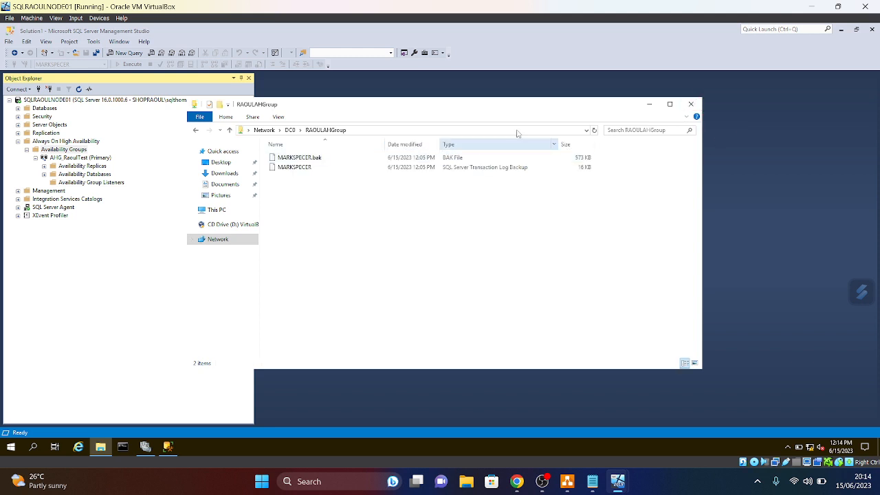
left_click(648, 105)
- Start a new availability group listener named sqlraoullistner on port 1433
right_click(67, 183)
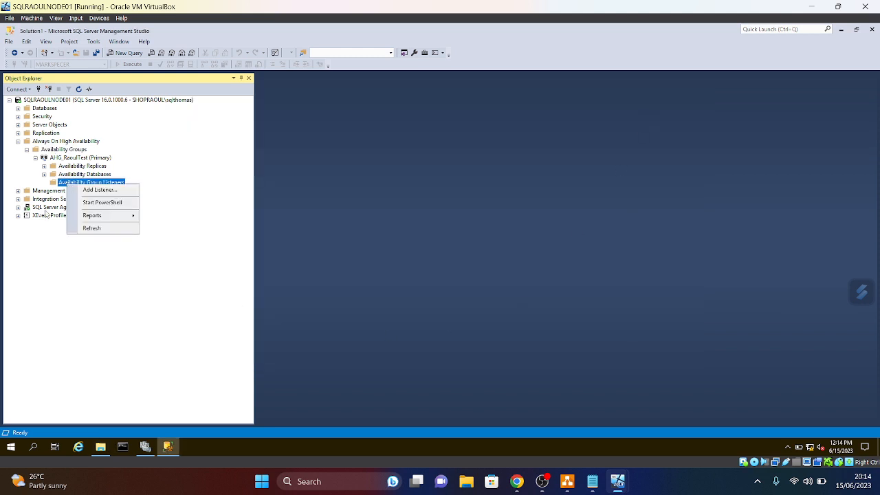
left_click(114, 191)
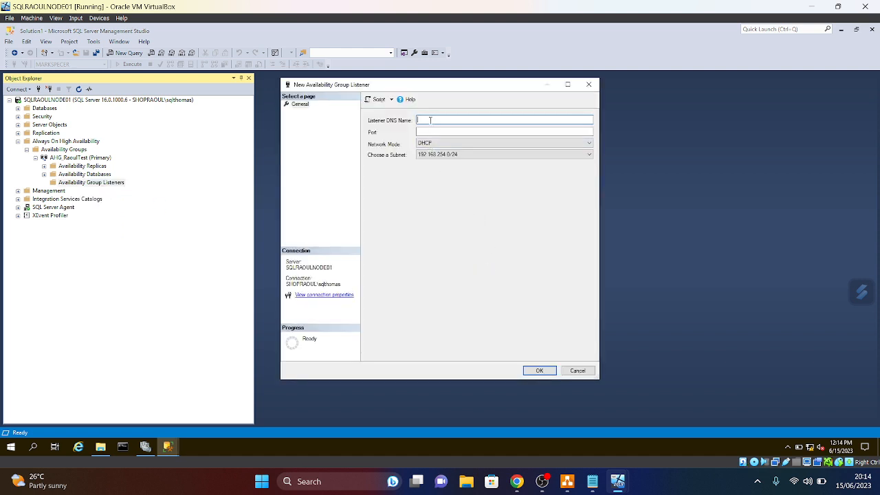
type("ls")
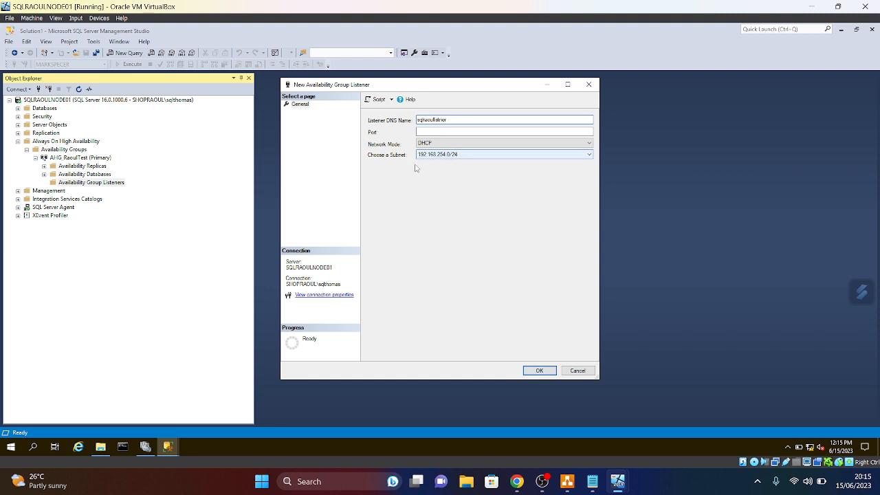
left_click(496, 132)
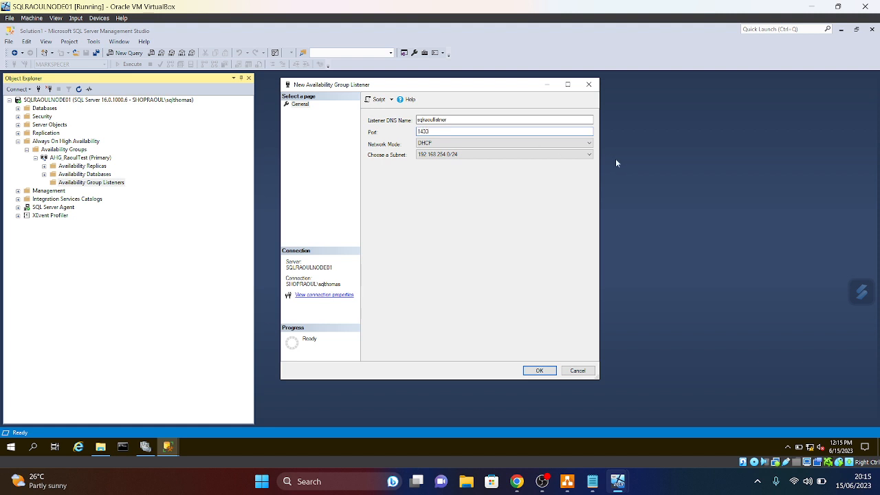
- Give the listener static IP 192.168.254.4 and submit it; creation fails with a cluster error
left_click(590, 144)
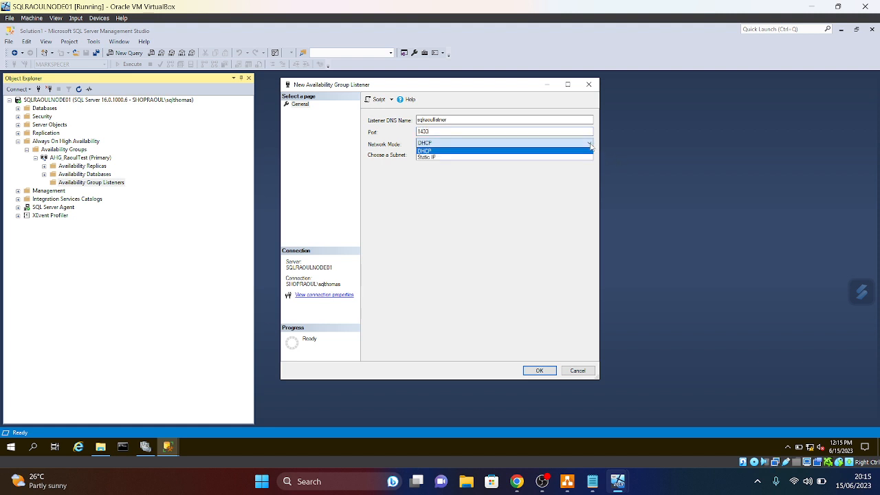
left_click(432, 157)
left_click(530, 351)
left_click(365, 202)
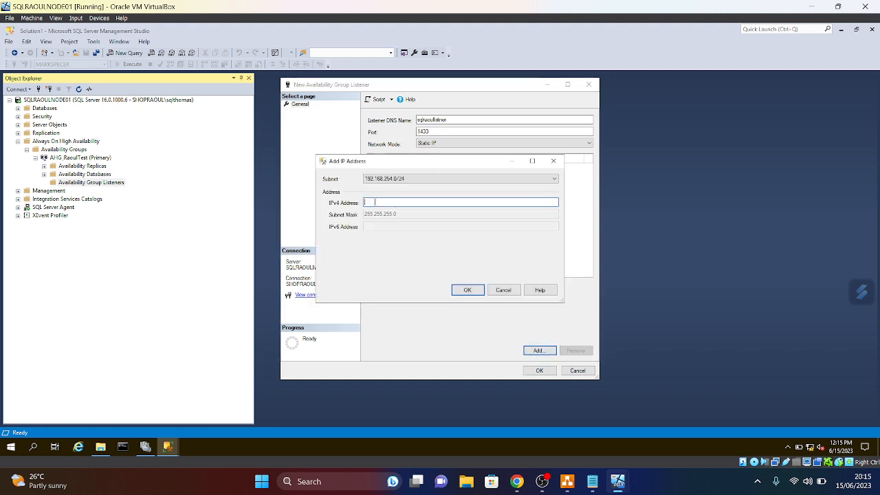
left_click(567, 482)
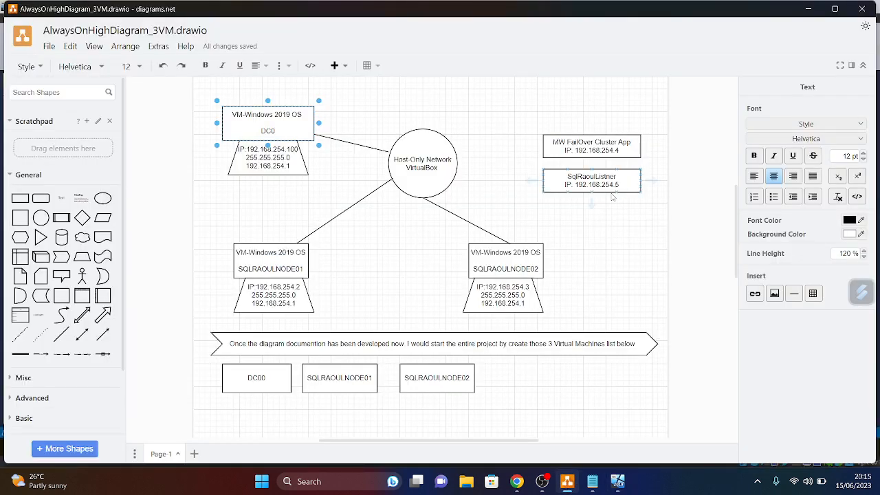
left_click(808, 8)
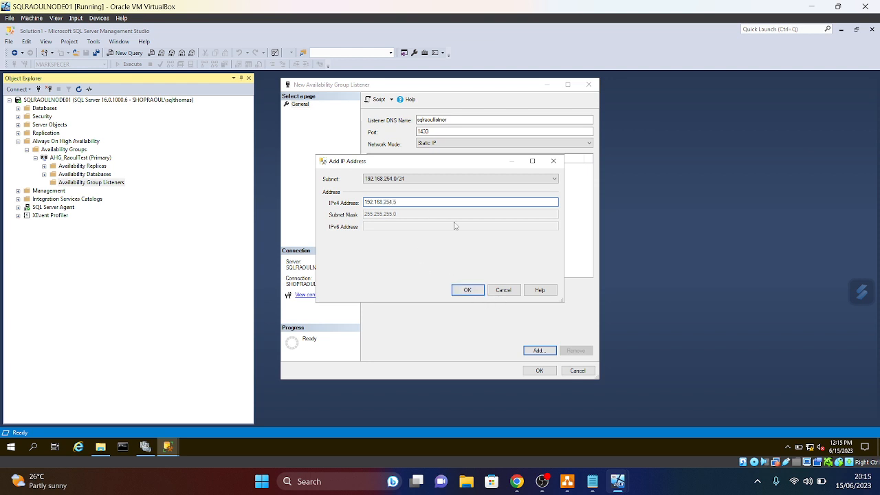
type("4")
left_click(468, 290)
left_click(542, 373)
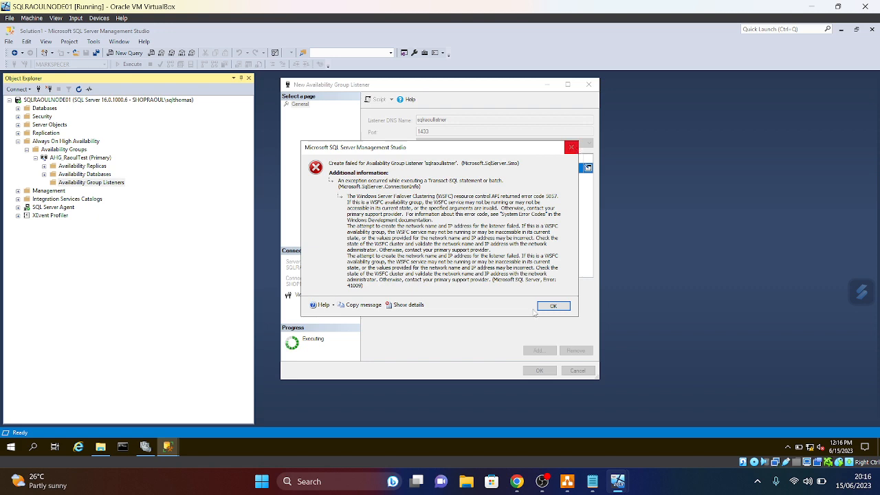
- Dismiss the error, swap the 192.168.254.4 address for 192.168.254.5, and resubmit the listener
left_click(567, 482)
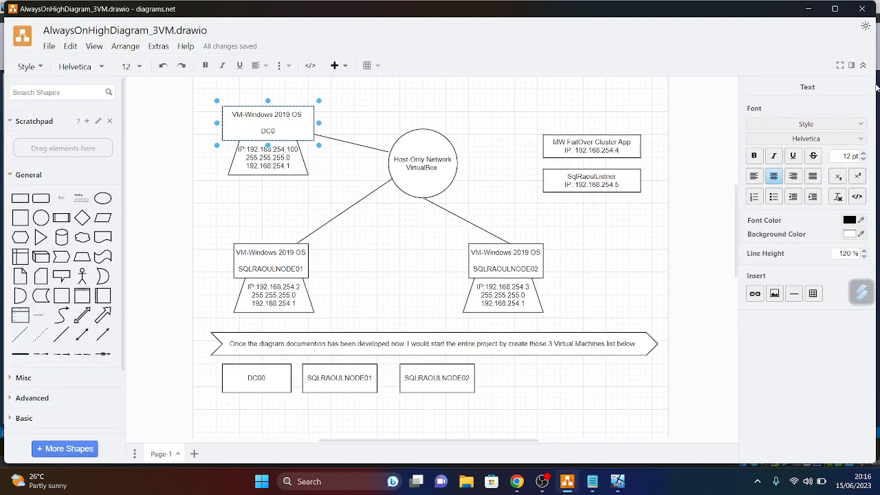
left_click(808, 8)
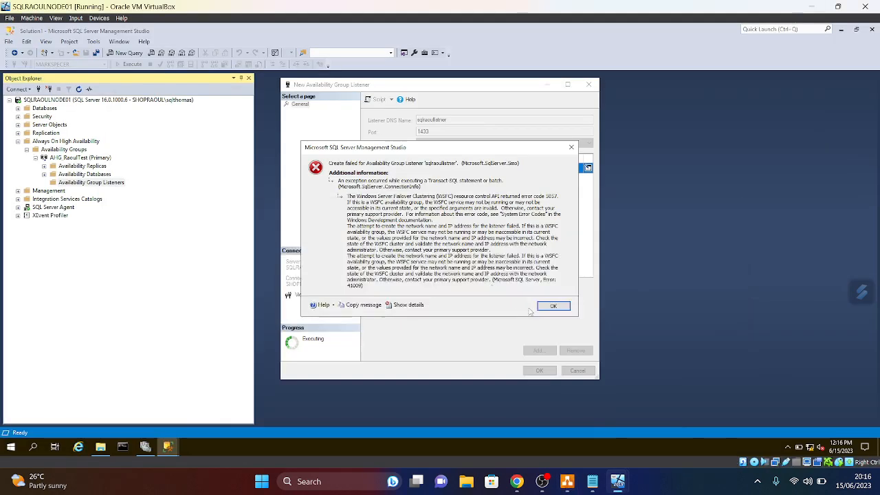
left_click(571, 147)
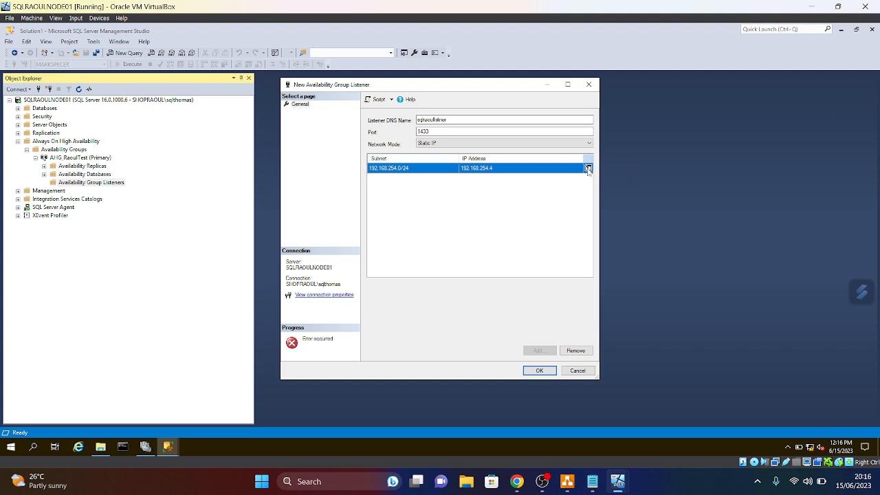
left_click(576, 351)
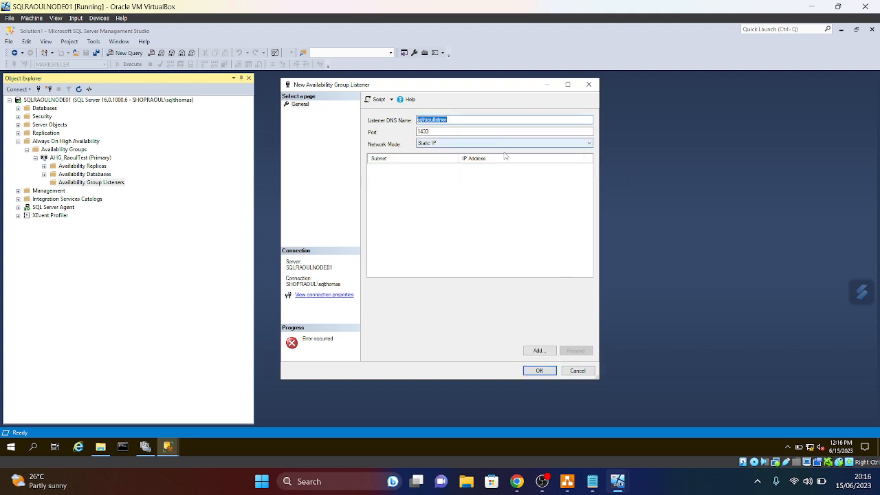
left_click(540, 351)
key("Tab")
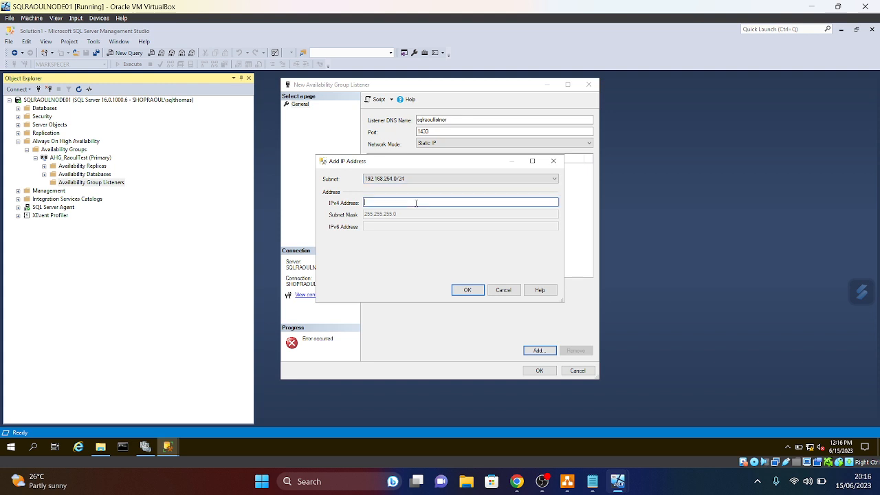
type("192")
type(".168.254.5")
left_click(479, 294)
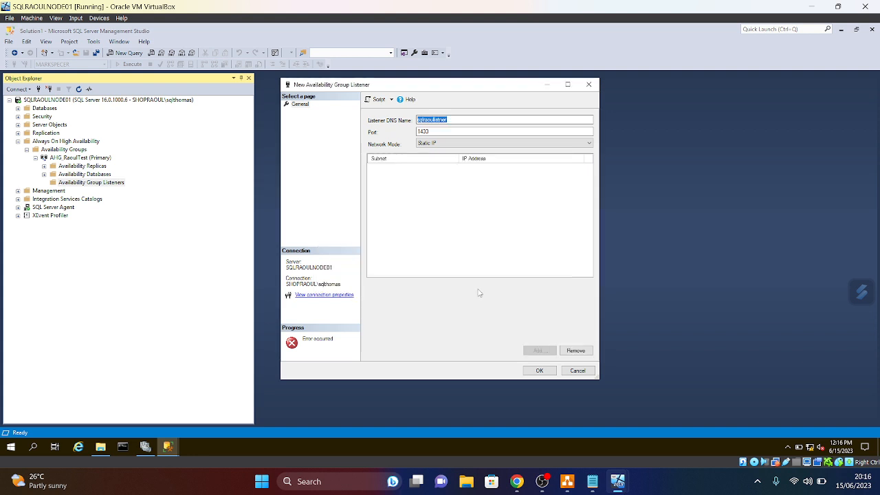
left_click(534, 372)
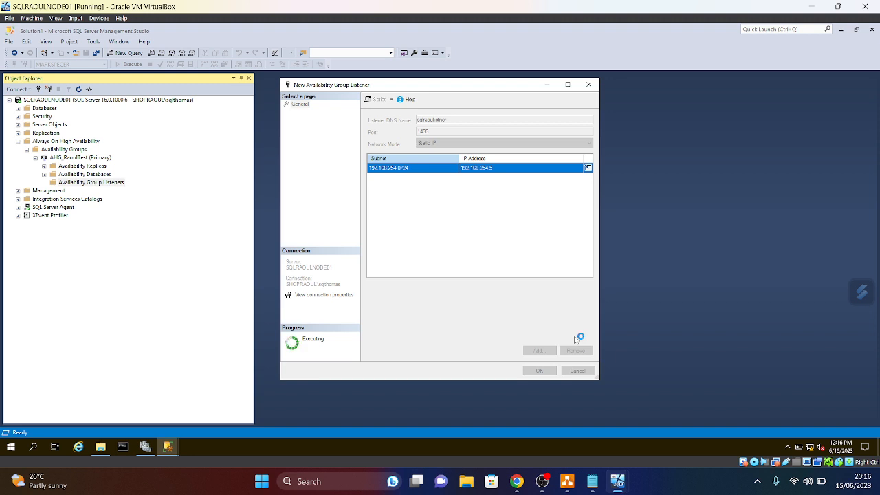
- Refresh Availability Group Listeners so sqlraoullistner appears, then switch to the DC0 VM
right_click(83, 183)
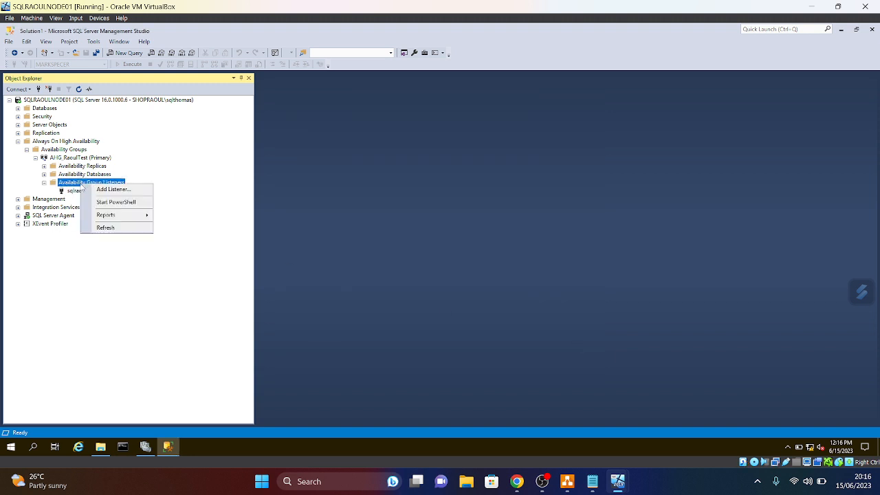
left_click(103, 227)
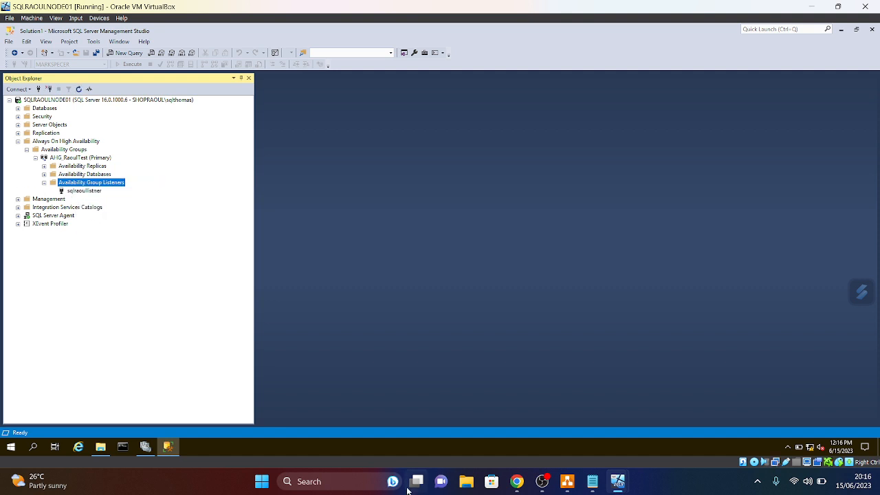
mouse_move(625, 490)
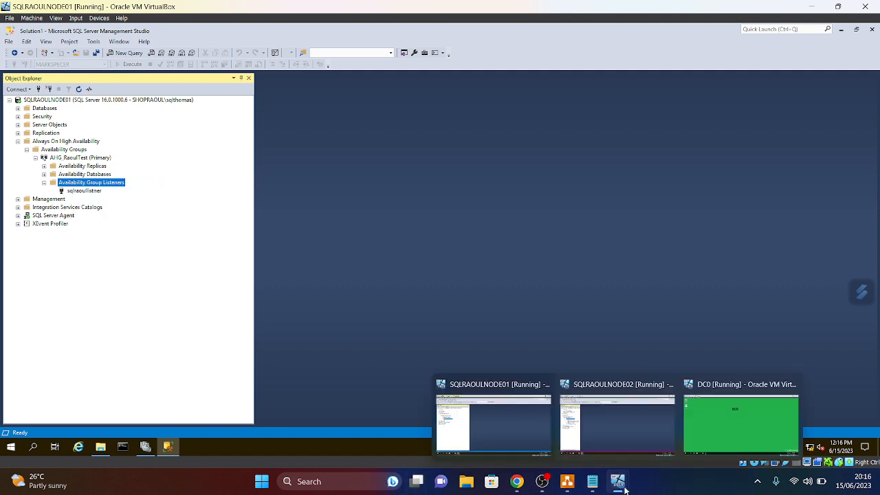
left_click(719, 450)
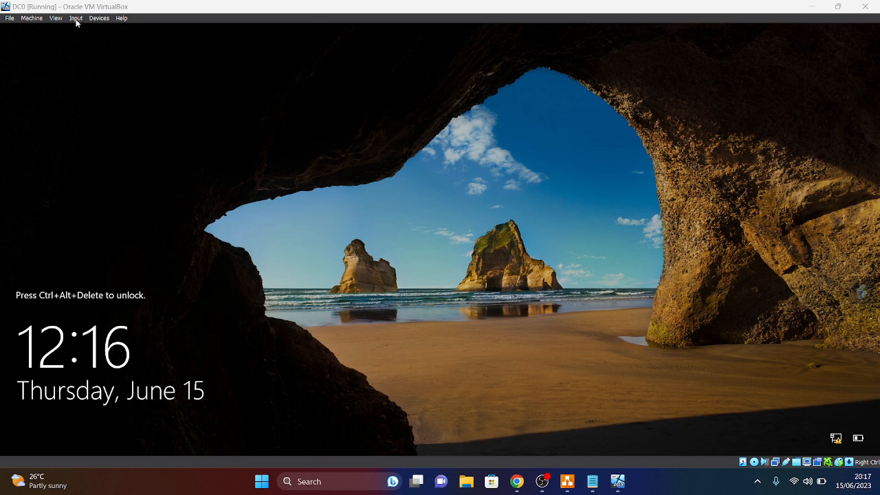
- Unlock DC0 via Insert Ctrl-Alt-Del, sign in with the account password, and launch DNS Manager
left_click(76, 19)
mouse_move(89, 29)
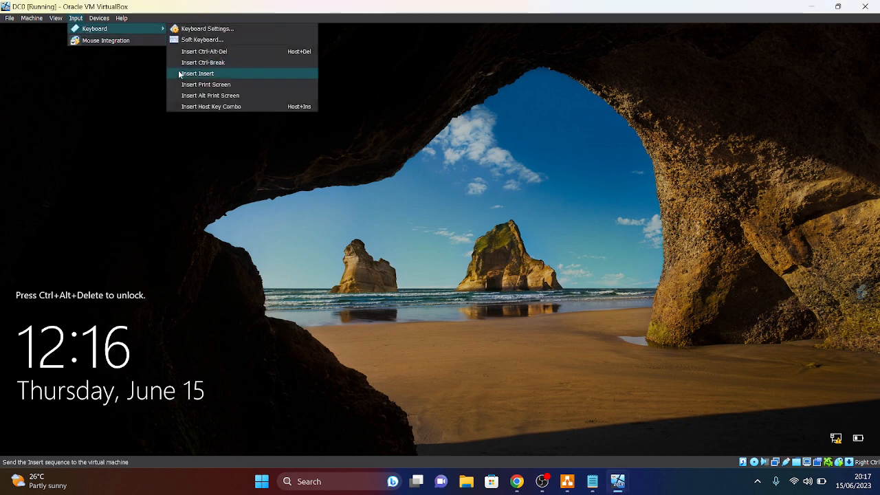
left_click(204, 55)
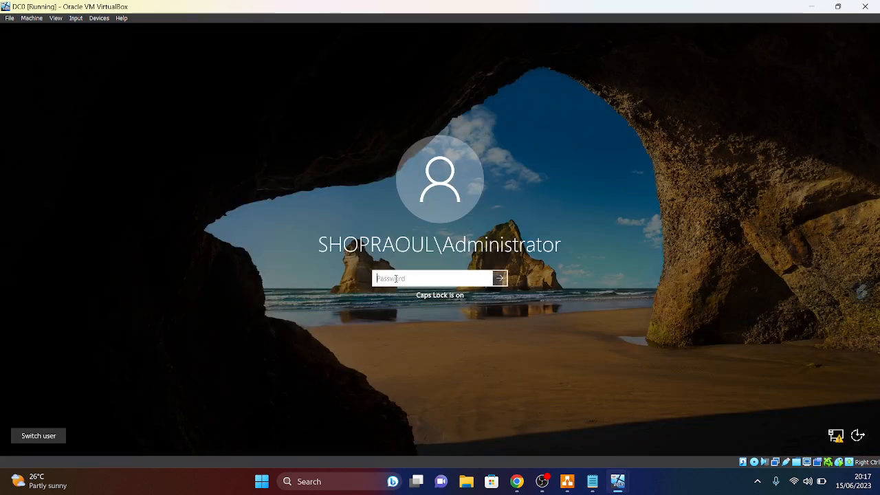
type("********")
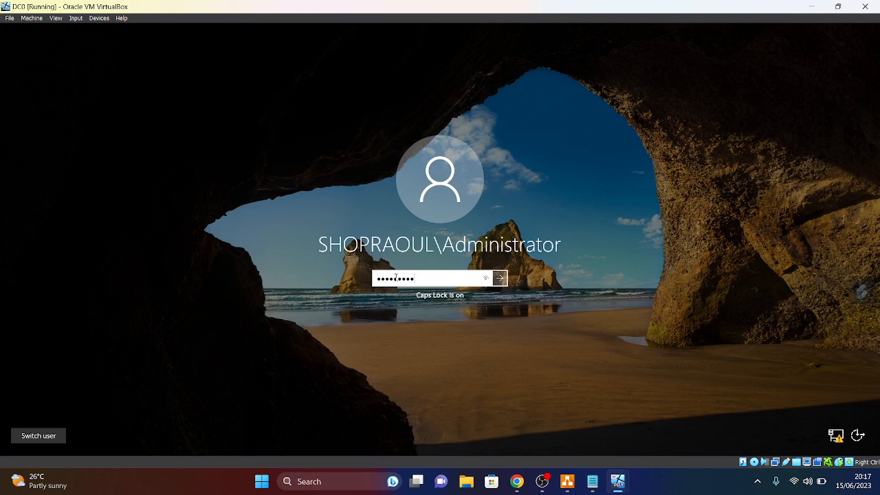
key("Return")
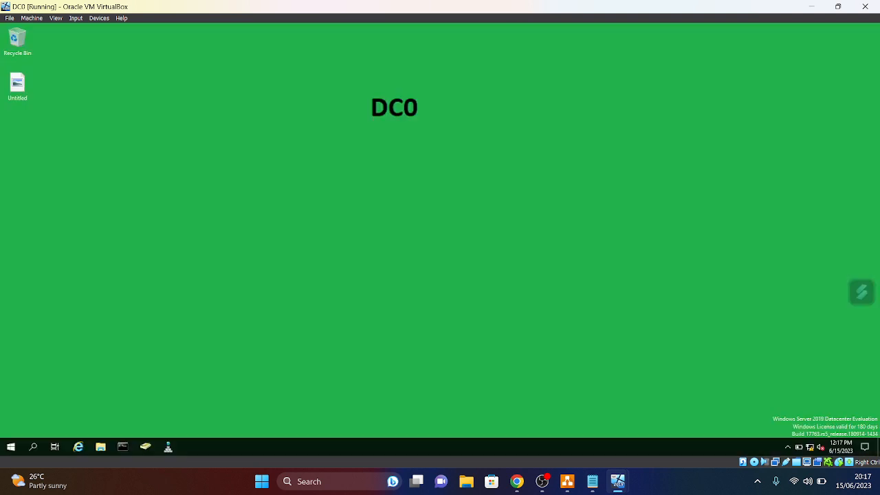
left_click(168, 448)
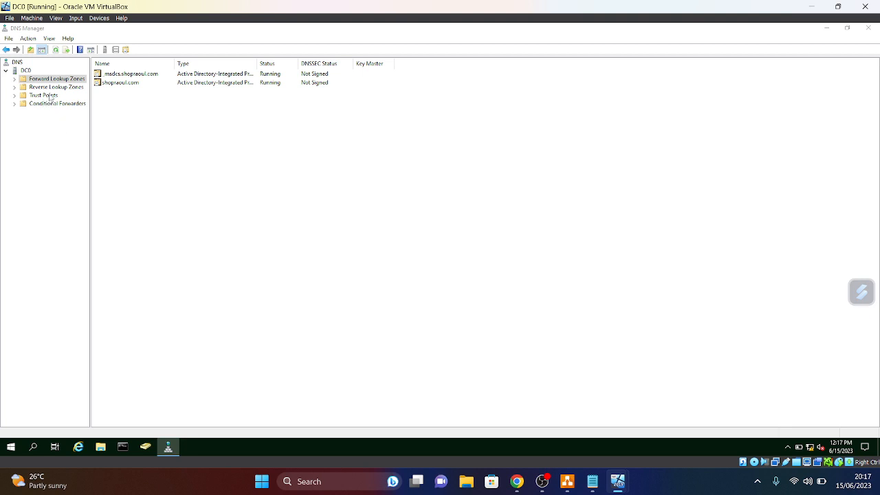
key("alt+Tab")
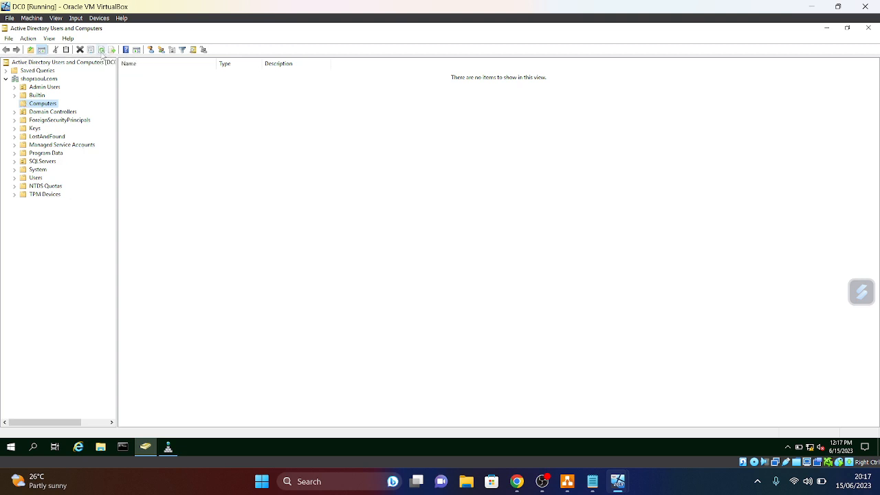
left_click(42, 163)
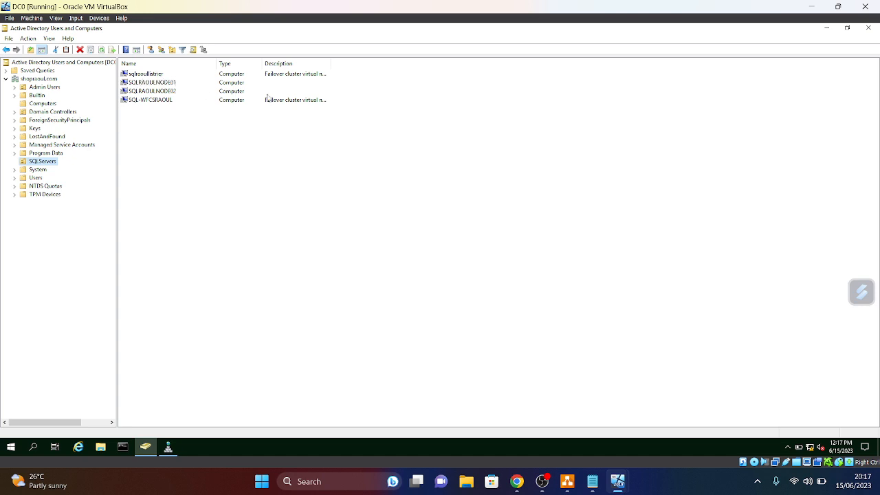
left_click_drag(331, 64, 428, 62)
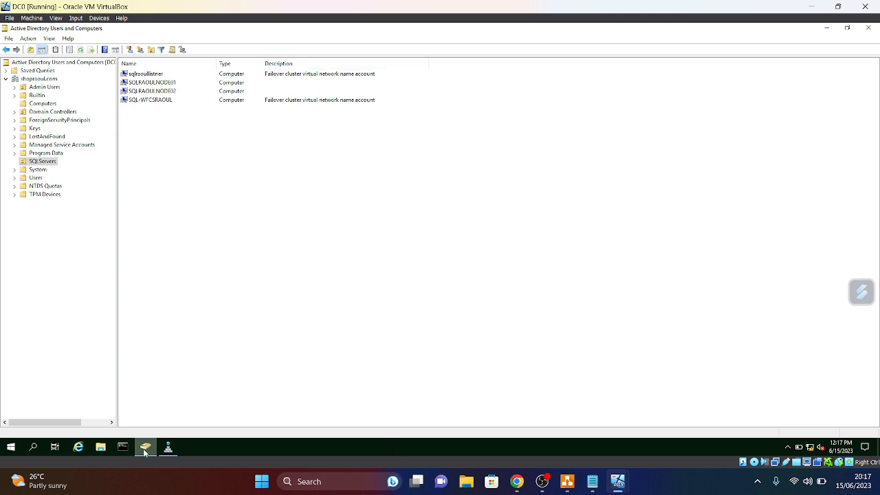
left_click(166, 452)
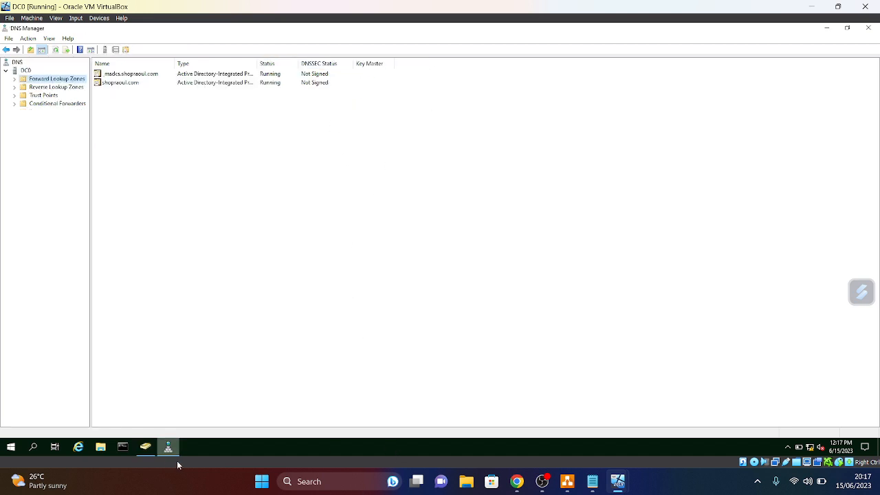
left_click(14, 80)
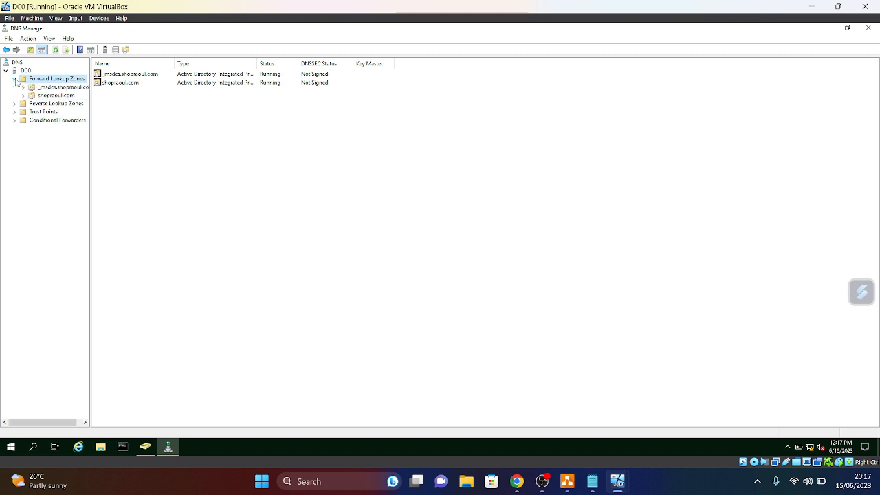
left_click(51, 97)
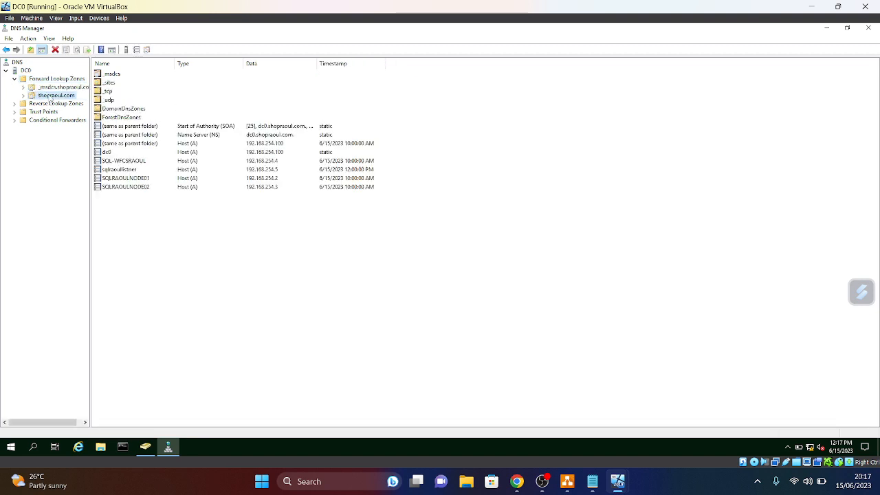
left_click(121, 170)
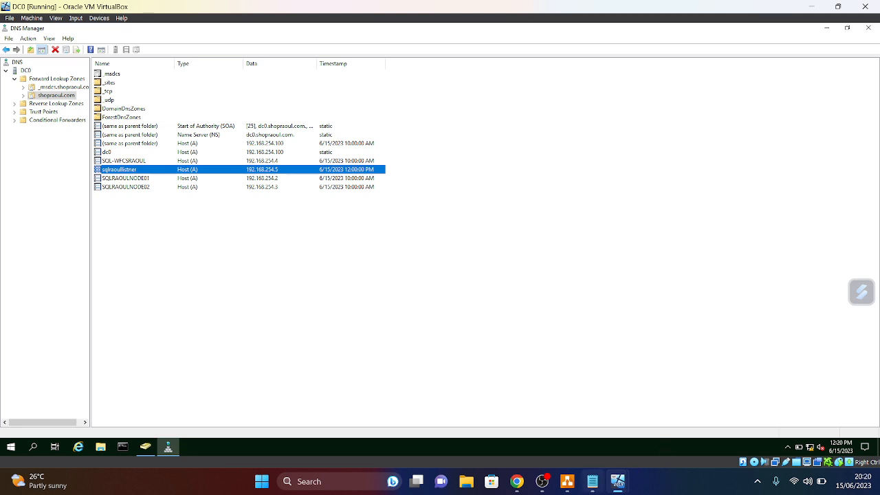
mouse_move(612, 488)
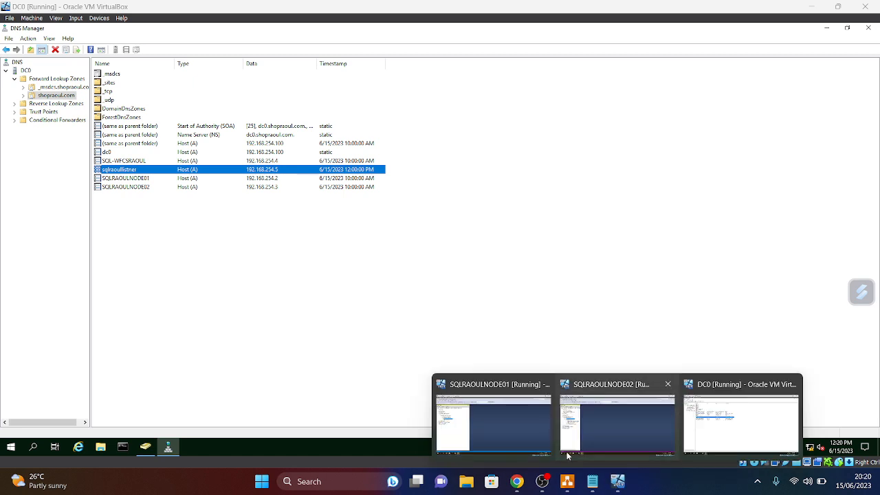
- On SQLRAOULNODE01, expand Availability Groups to show AHG RaoulTest and its databases
left_click(505, 423)
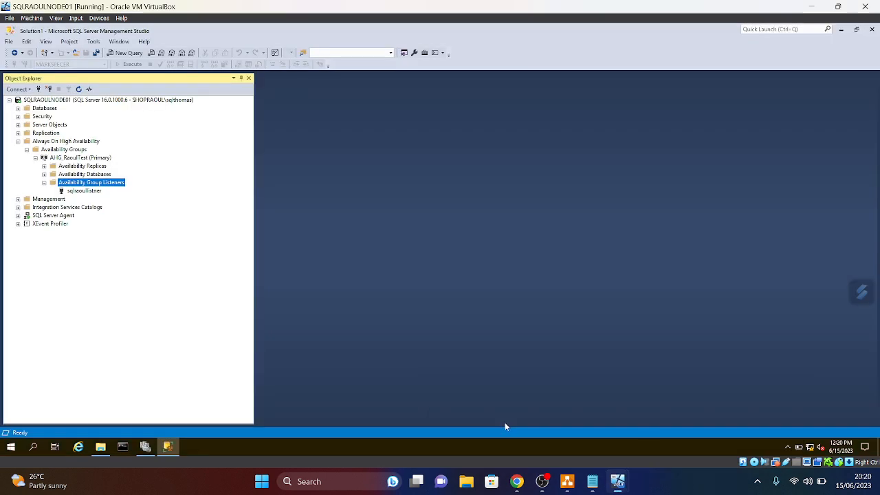
left_click(26, 149)
left_click(26, 149)
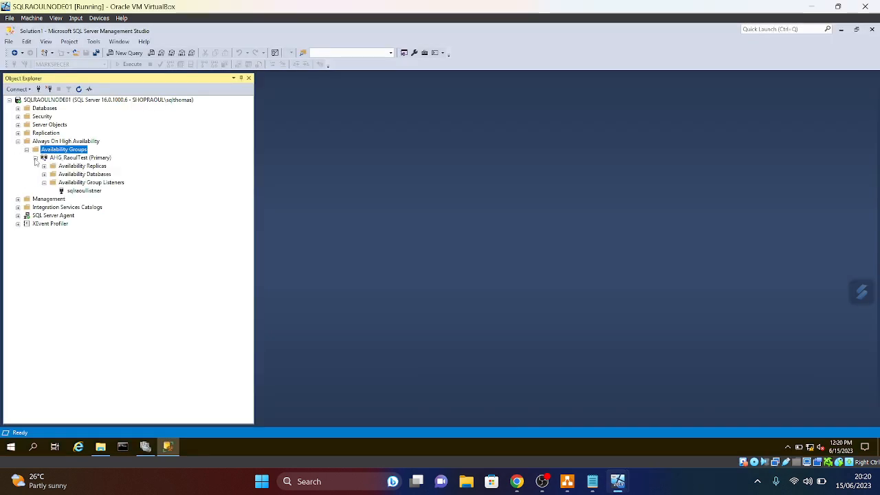
left_click(44, 190)
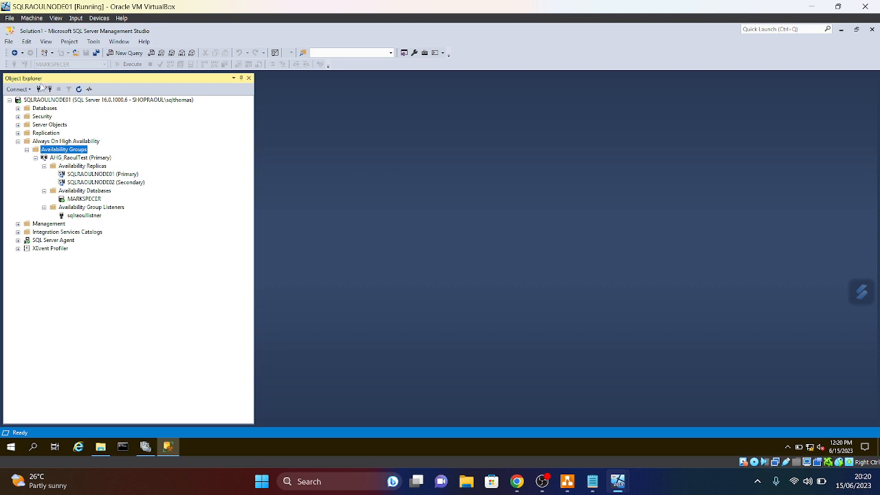
- Connect Object Explorer to sqlraoullistner instead of SQLRAOULNODE02
left_click(38, 89)
left_click(464, 179)
left_click_drag(464, 179, 354, 178)
key("BackSpace")
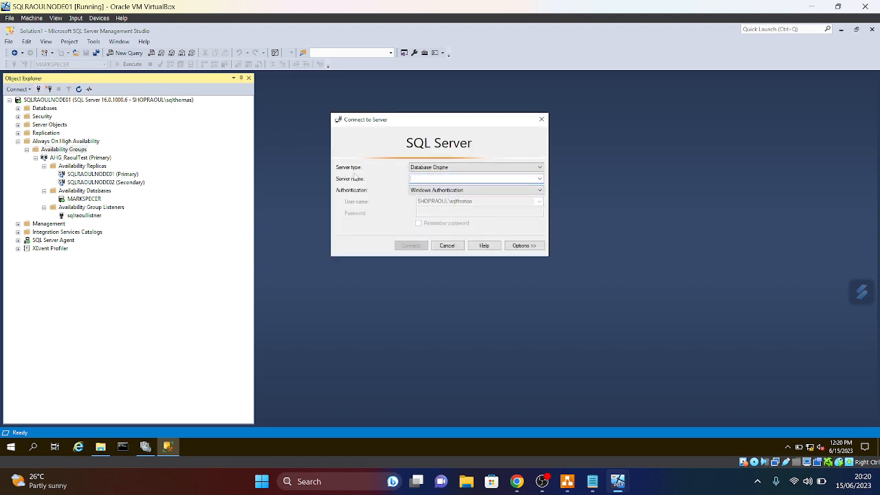
type("sql")
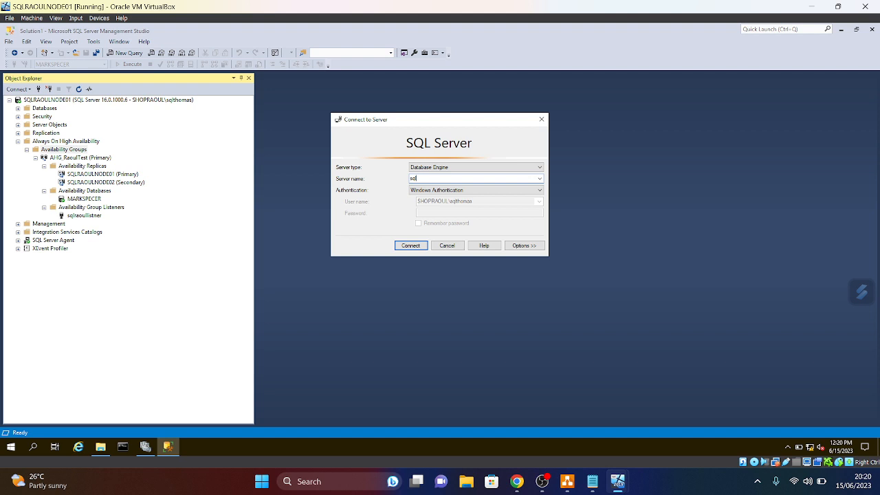
type("oullistner")
left_click(413, 249)
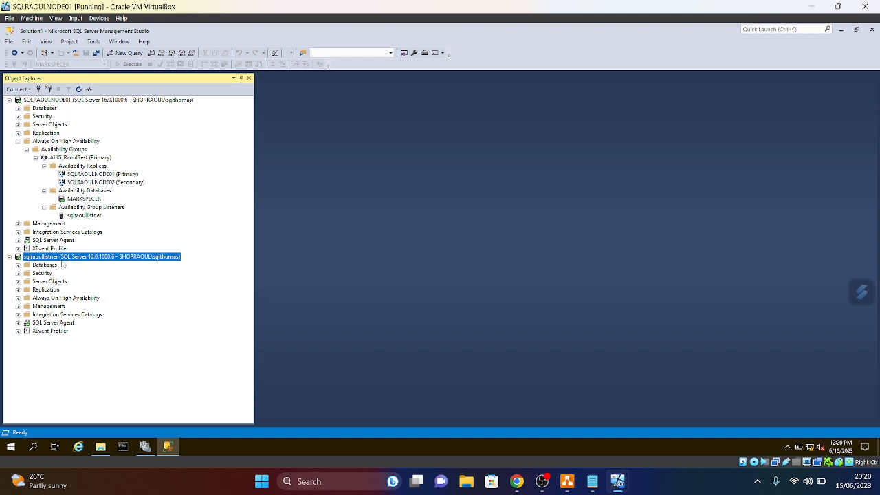
- Select the top 1000 rows of MARKSPECER's dbo.Market through sqlraoullistner, then go to Chrome
left_click(19, 266)
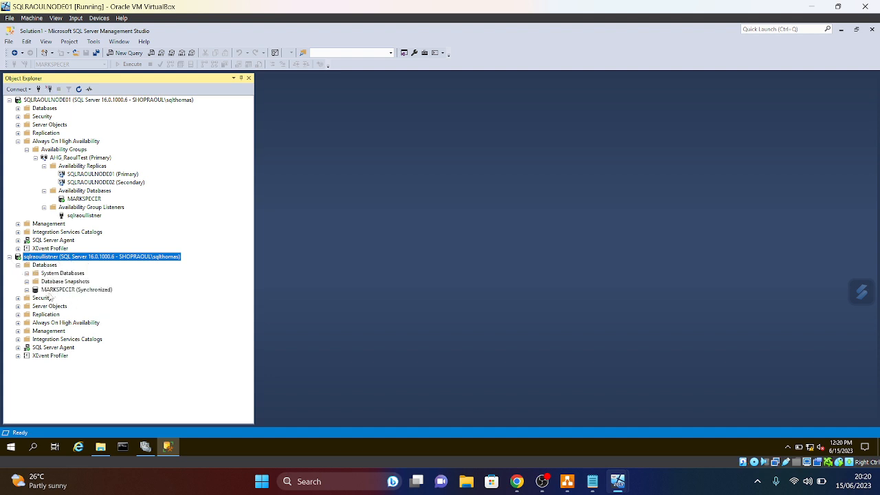
left_click(27, 290)
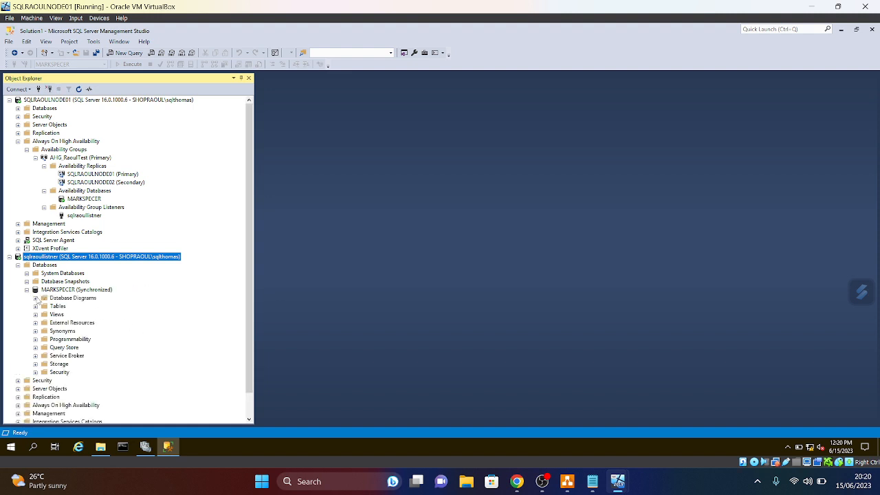
left_click(35, 306)
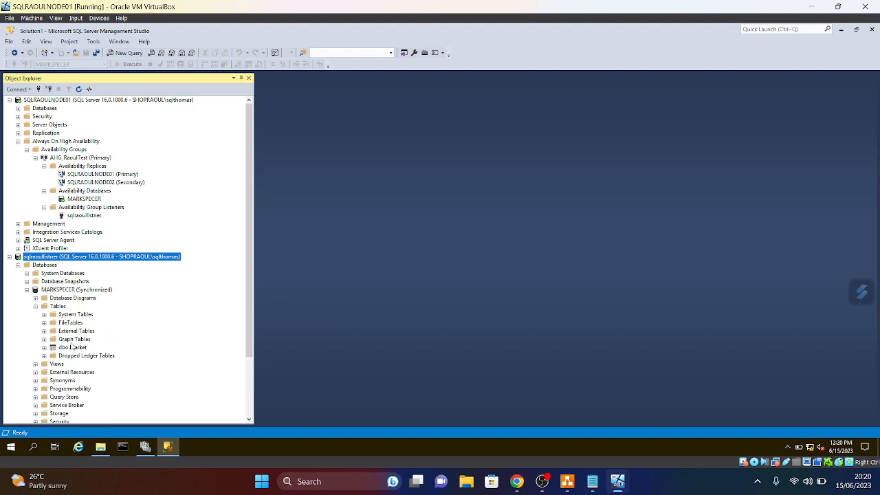
right_click(66, 347)
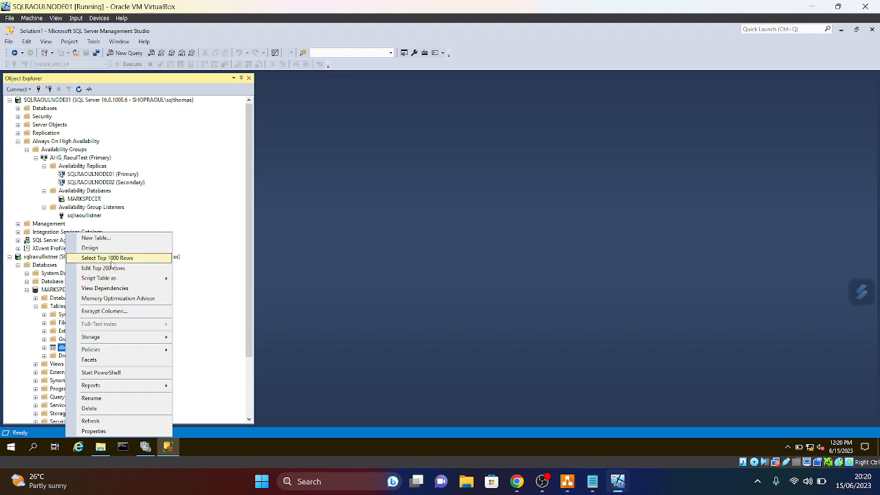
left_click(110, 258)
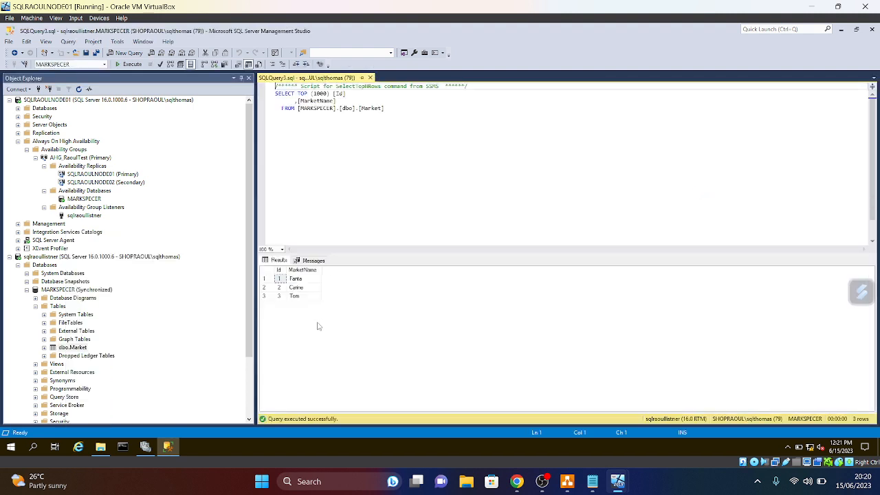
left_click(370, 77)
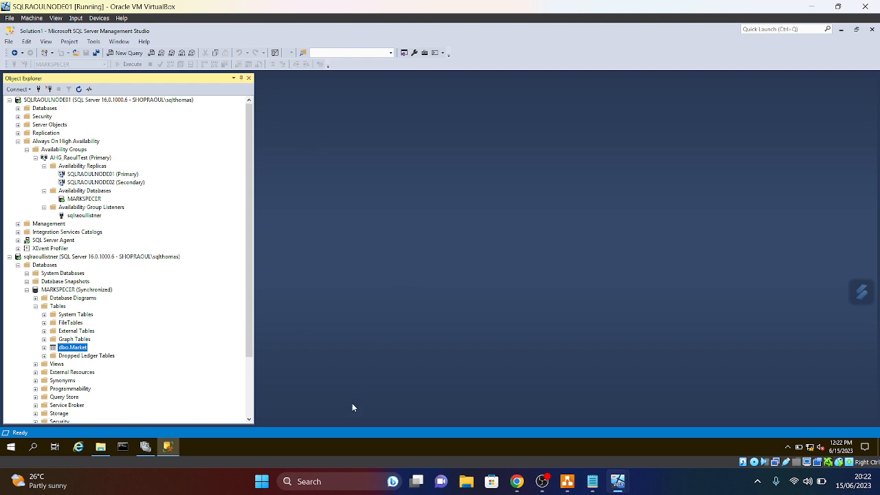
left_click(516, 482)
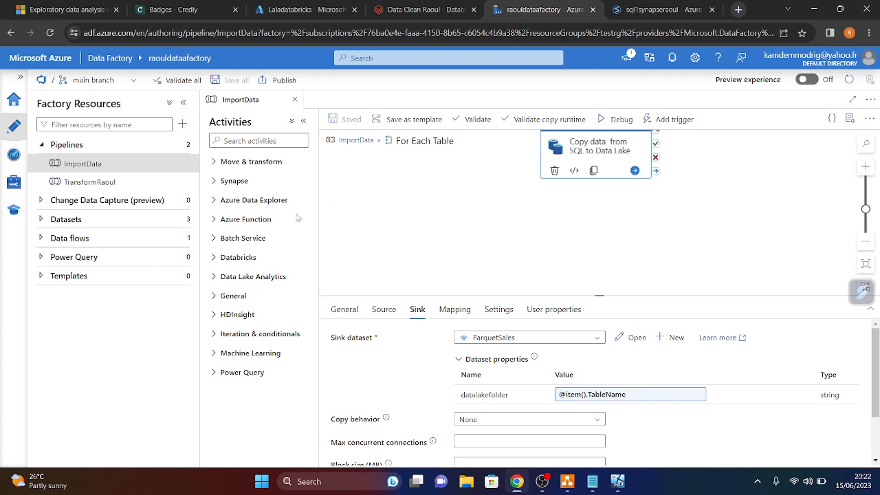
- Go to the 'Data Clean Raoul - Databricks' tab, then the Laladatabricks tab
left_click(421, 9)
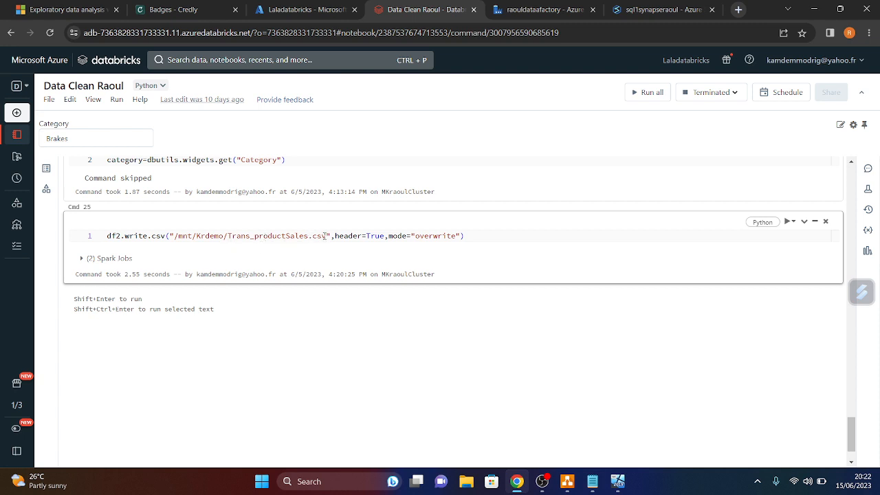
left_click(301, 9)
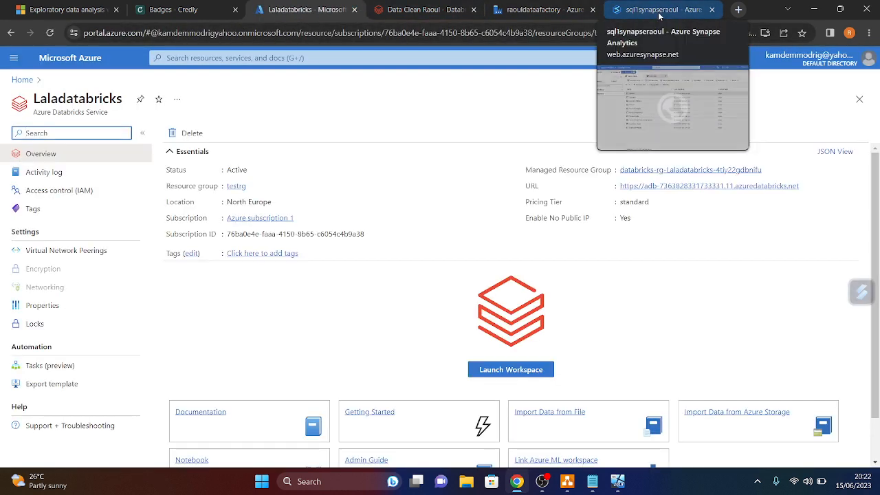
- In bankcontainer, open Trans_productSales.csv, download its part-00000 CSV, and return to the notebook
left_click(657, 18)
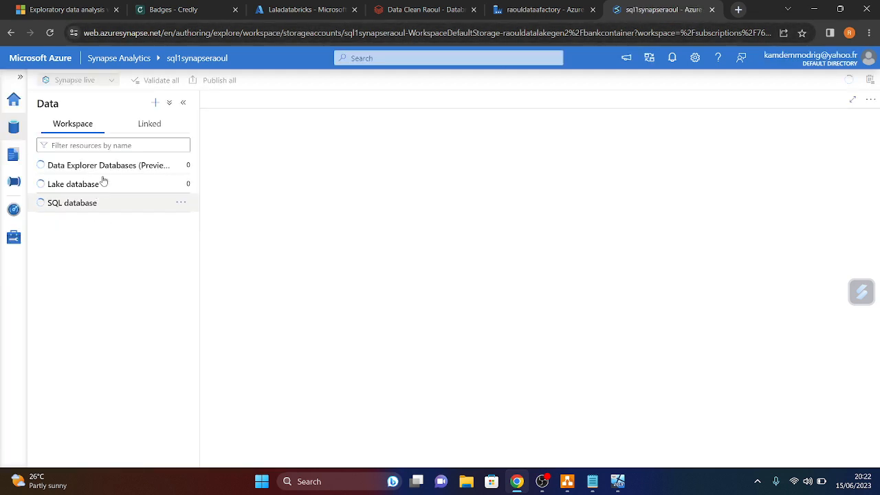
left_click(149, 135)
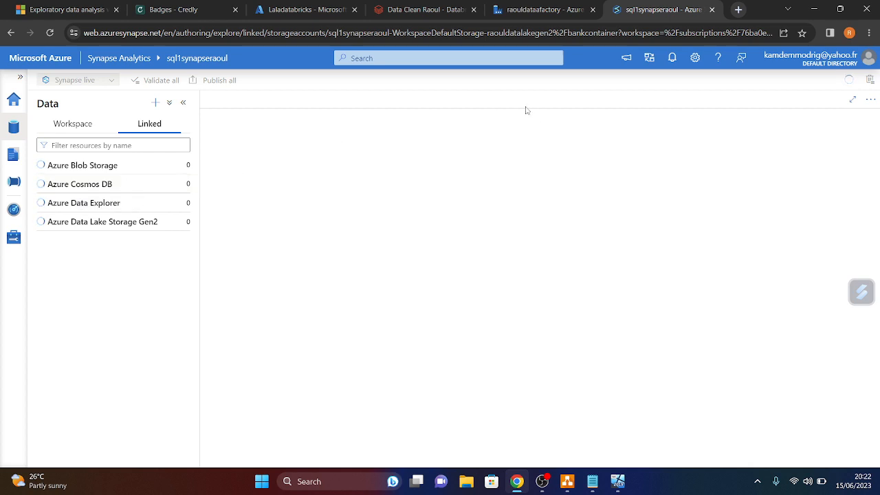
left_click(51, 34)
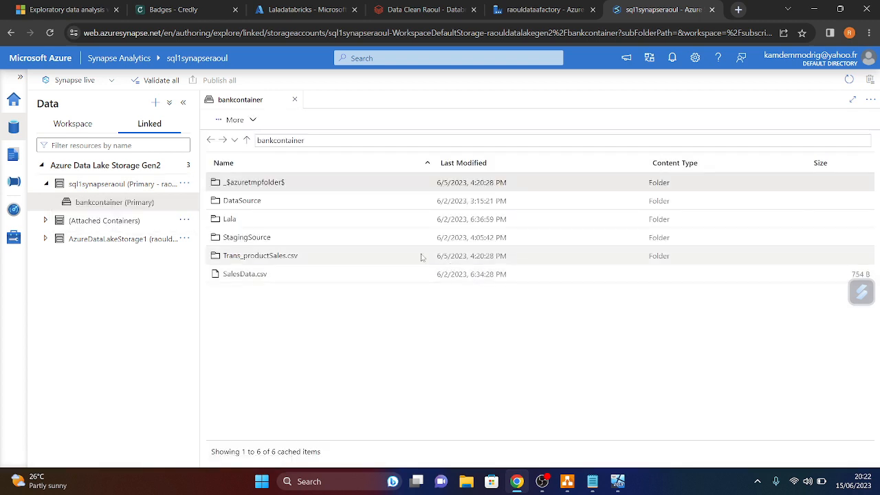
double_click(257, 258)
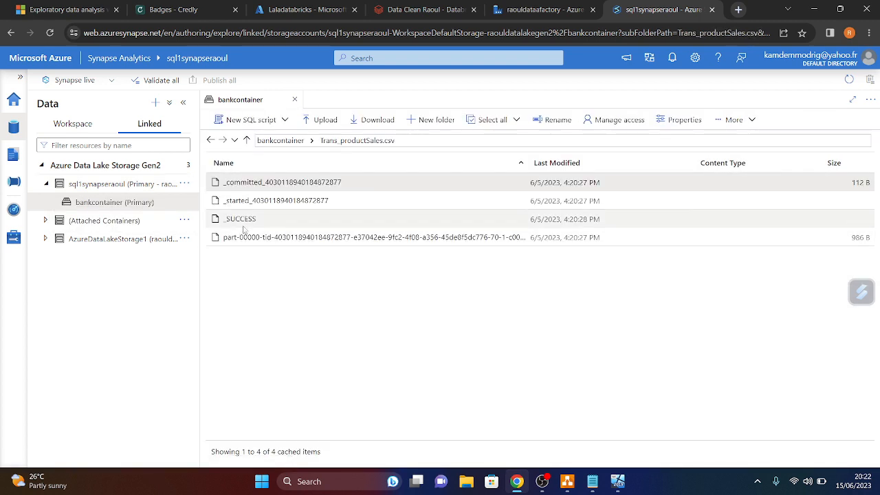
right_click(342, 241)
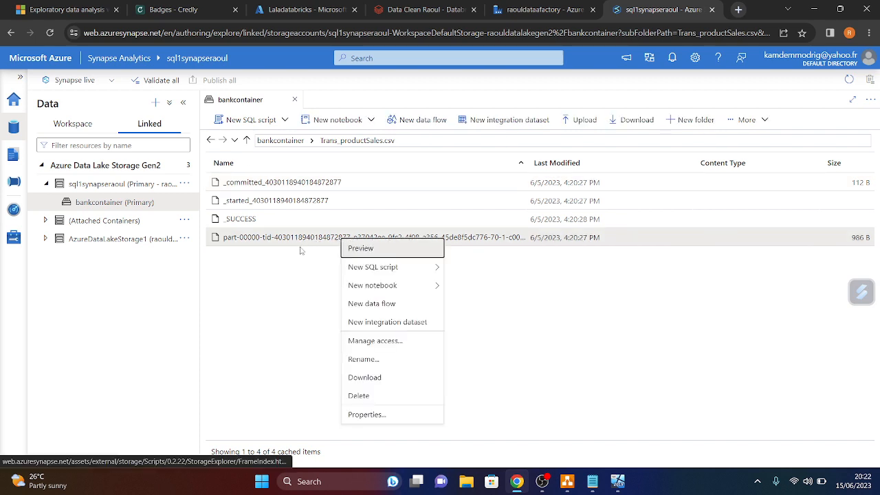
left_click(364, 377)
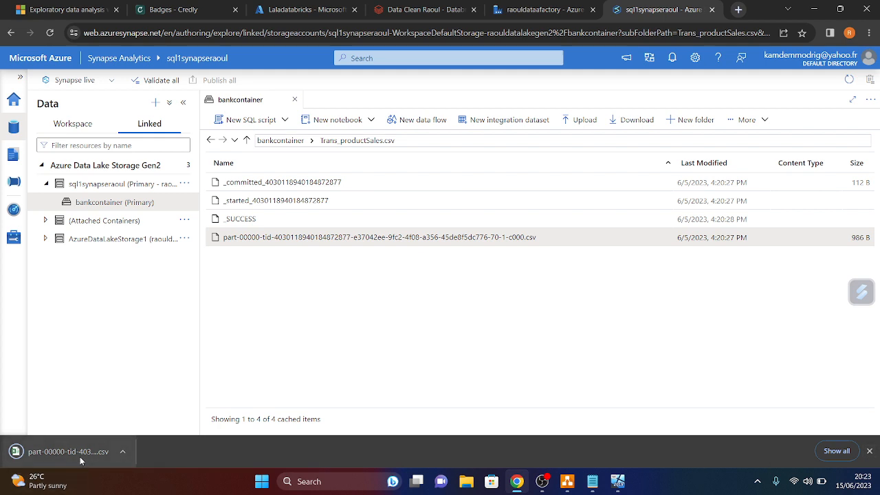
left_click(871, 452)
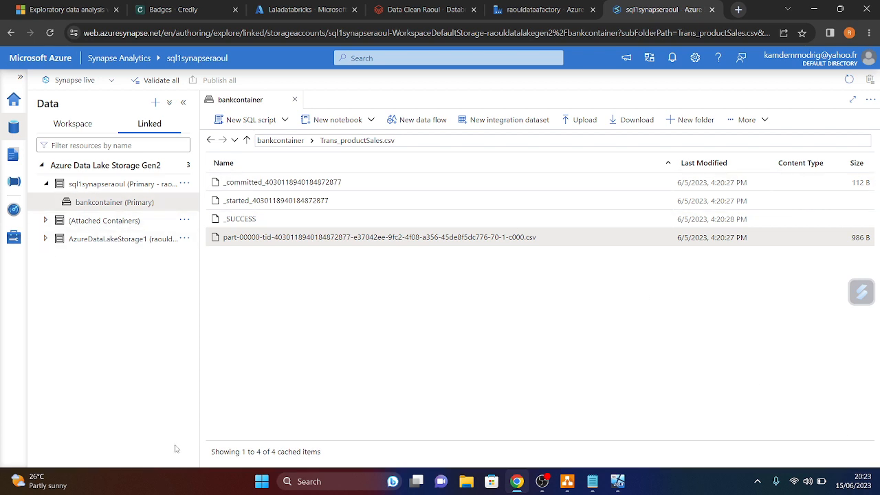
left_click(413, 11)
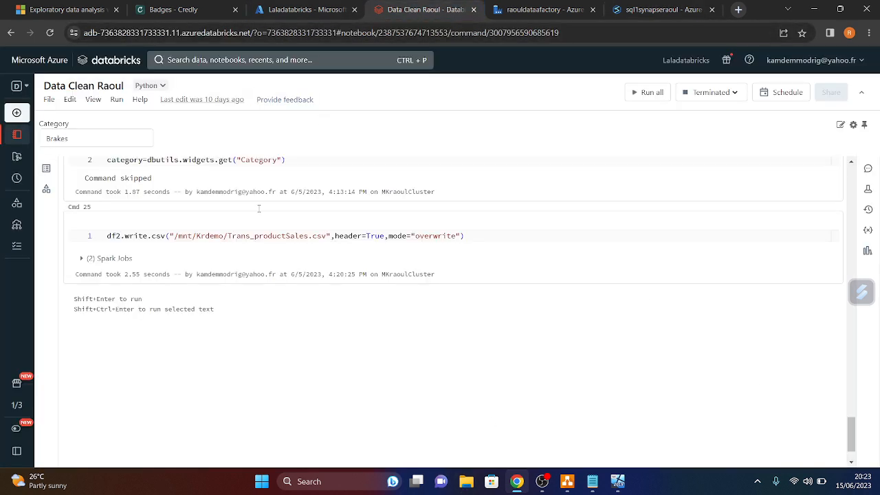
left_click_drag(327, 236, 228, 235)
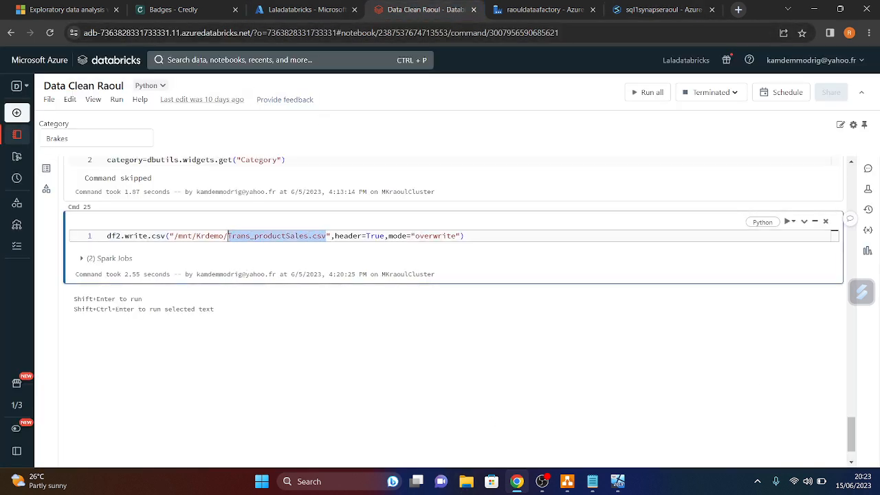
scroll(307, 247, "up", 4)
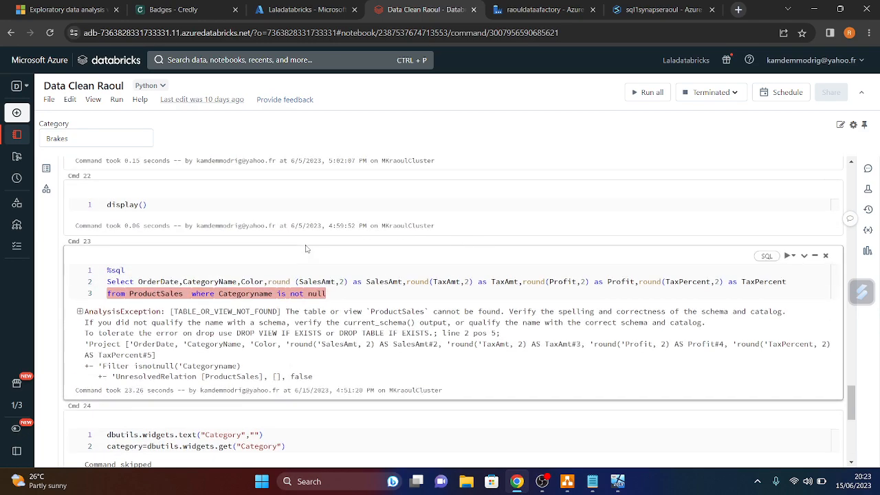
scroll(306, 252, "up", 20)
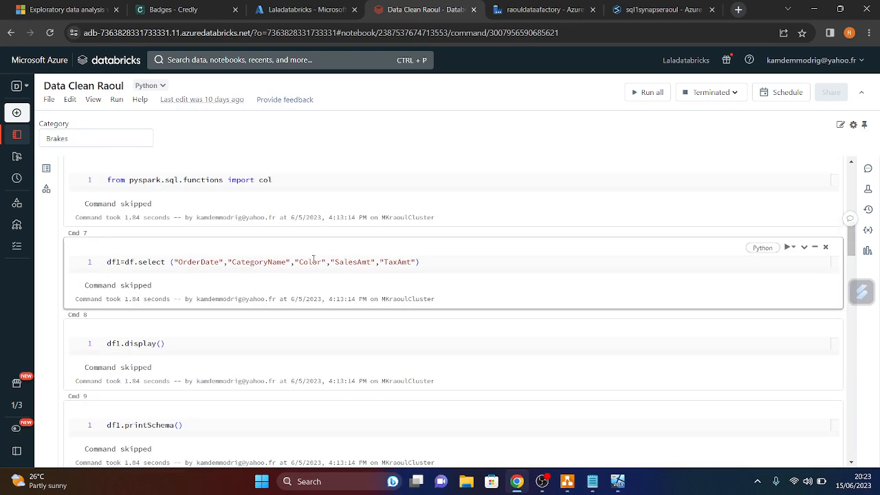
scroll(315, 262, "up", 3)
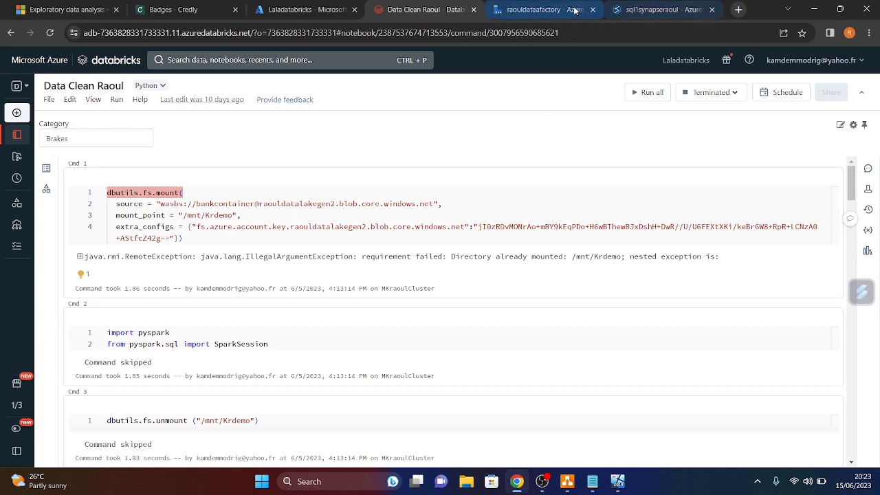
left_click(654, 12)
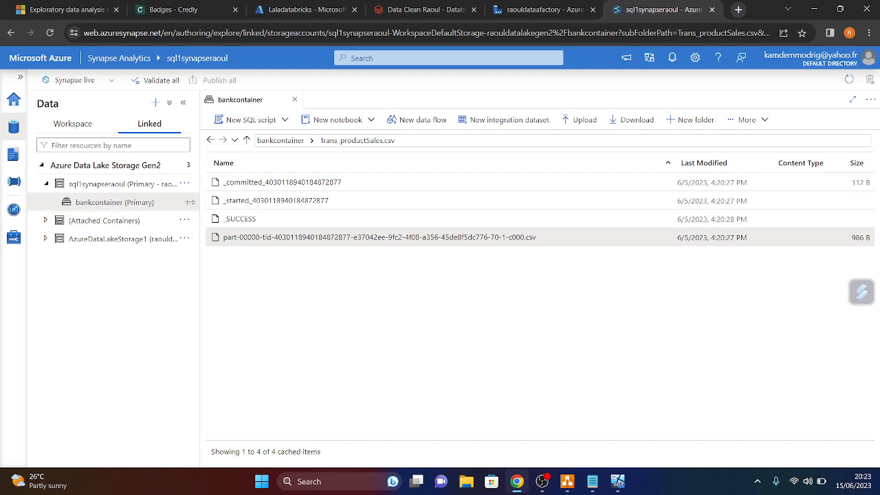
left_click(249, 140)
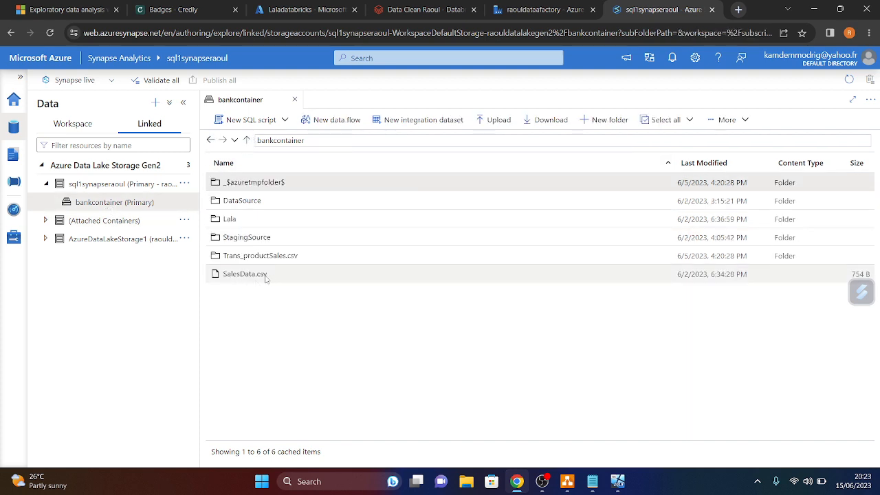
left_click(397, 9)
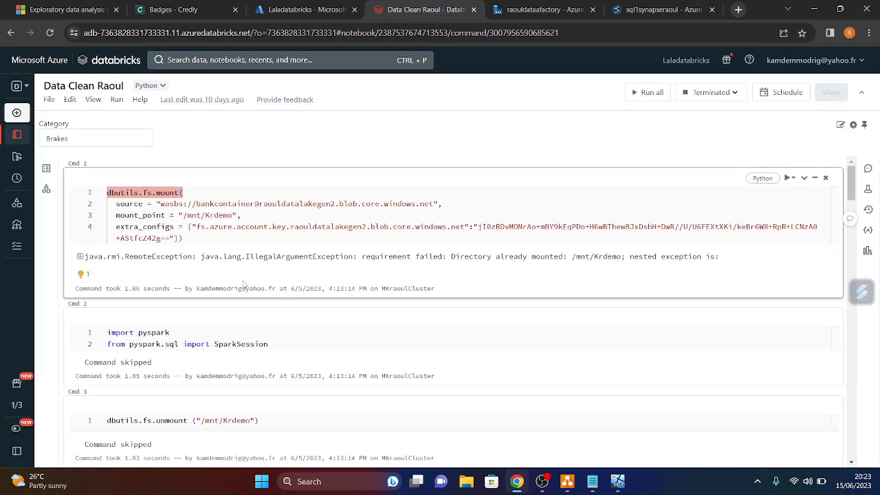
- Scroll through the notebook to the df2.write.csv cell, then show the sql1synapseraoul bankcontainer listing
scroll(479, 325, "down", 1)
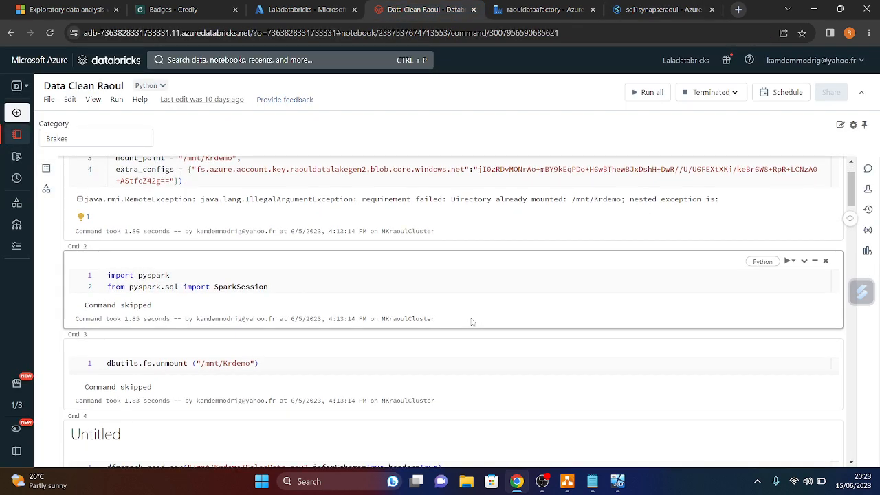
scroll(488, 270, "down", 2)
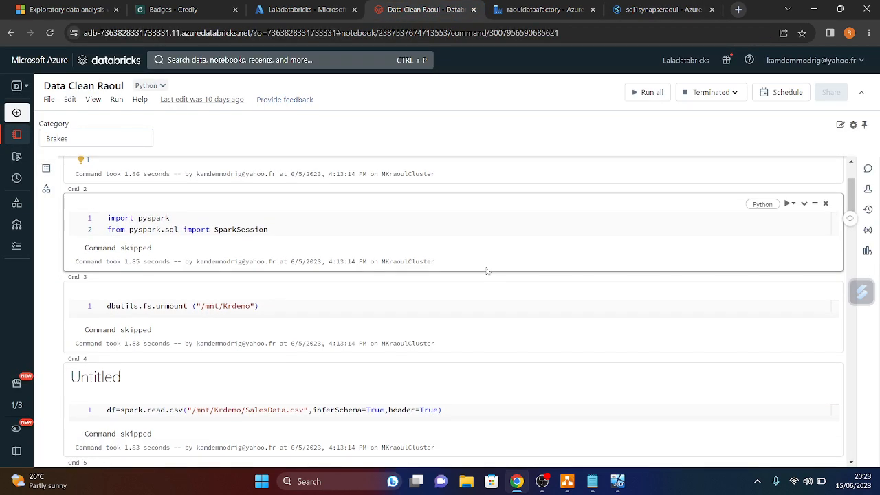
scroll(487, 272, "up", 1)
scroll(322, 259, "down", 2)
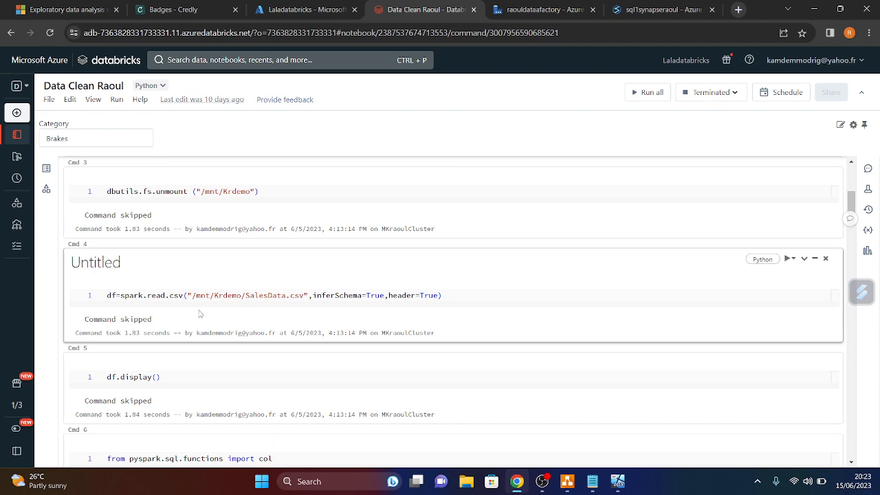
scroll(316, 314, "down", 1)
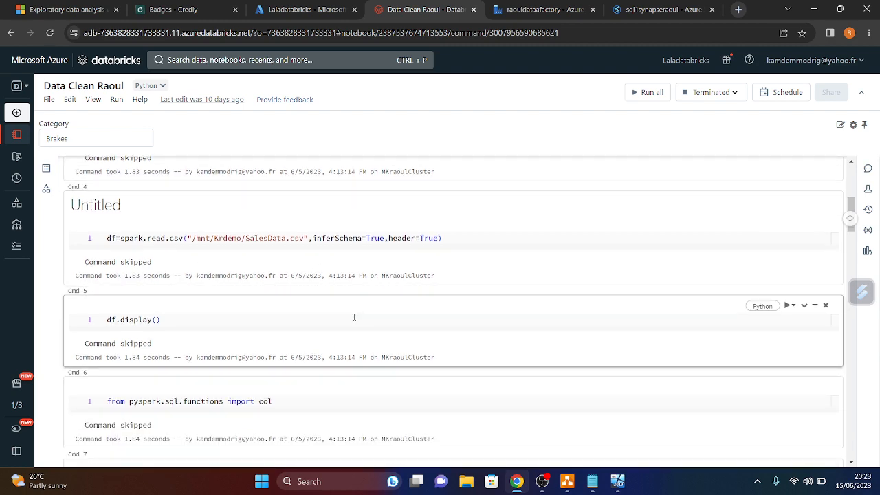
scroll(342, 324, "down", 4)
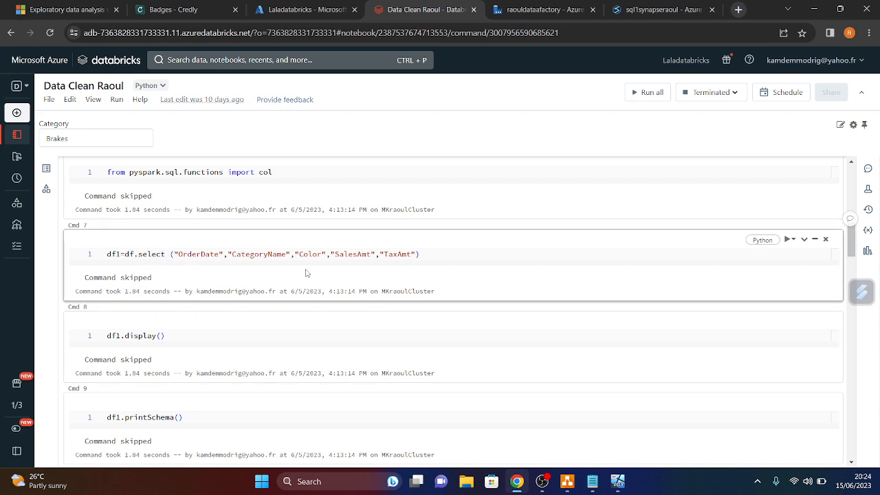
scroll(376, 256, "down", 3)
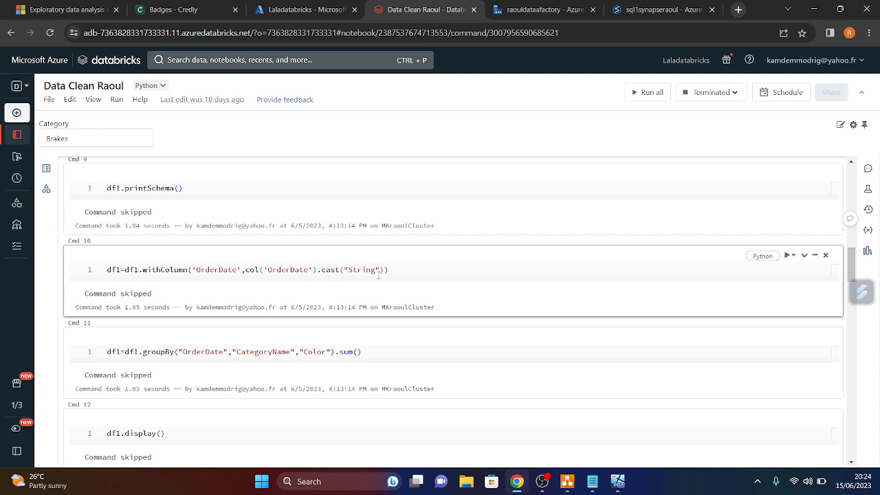
scroll(352, 282, "down", 3)
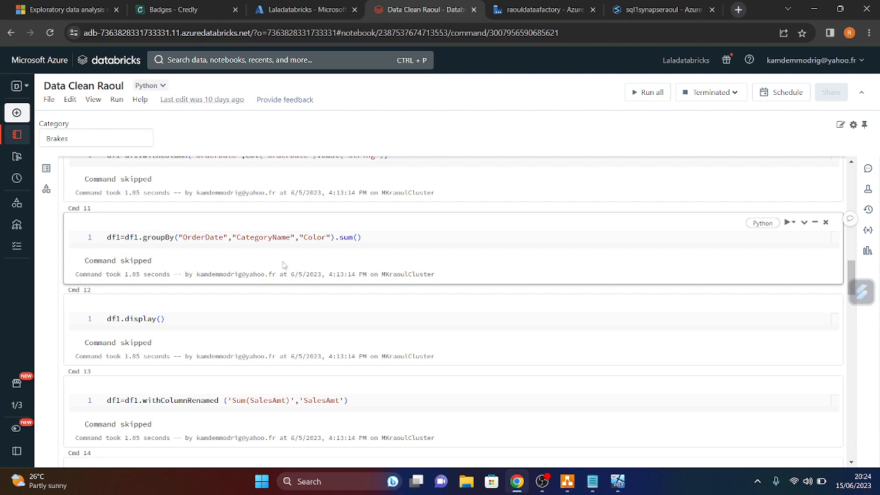
scroll(240, 251, "down", 5)
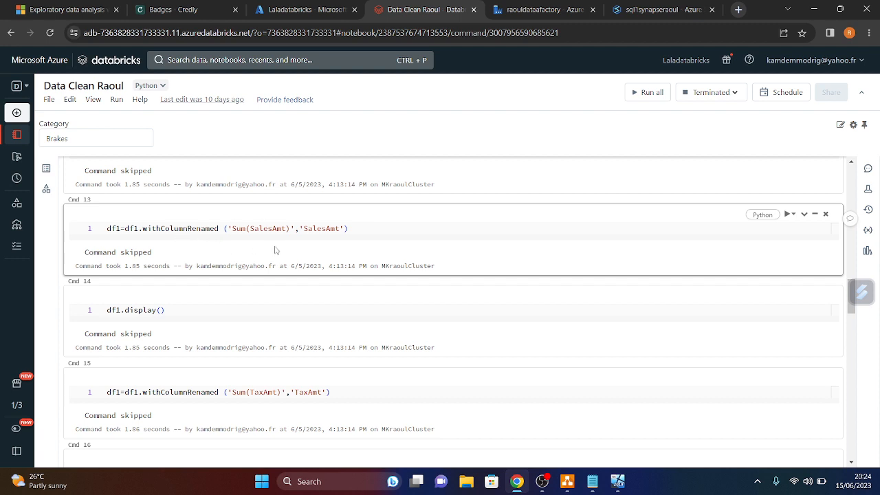
scroll(340, 256, "down", 4)
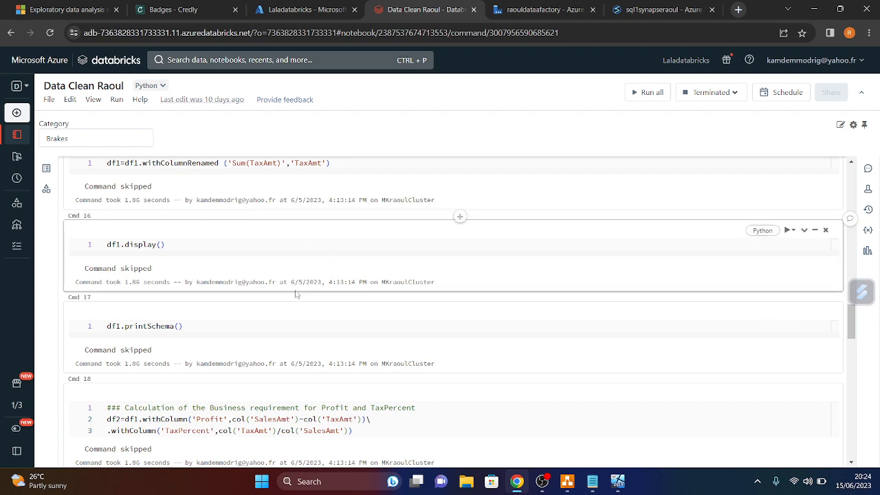
scroll(271, 255, "down", 2)
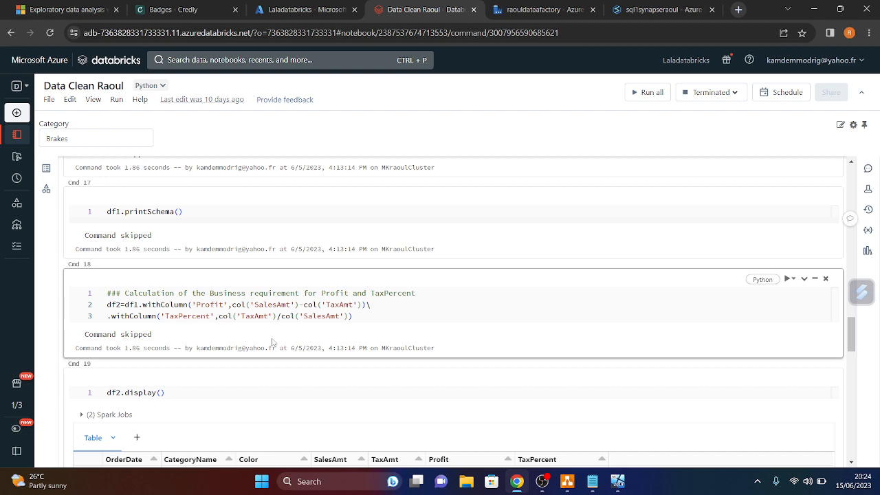
scroll(320, 334, "down", 3)
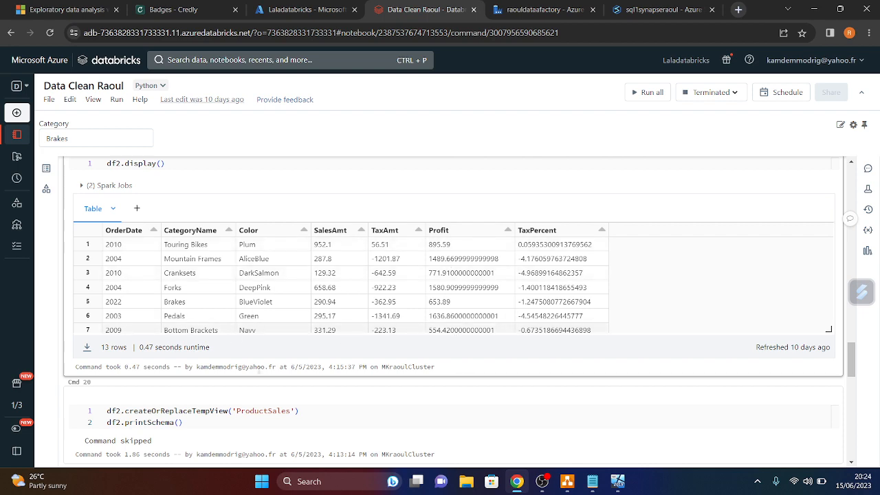
scroll(240, 355, "down", 15)
scroll(187, 216, "up", 2)
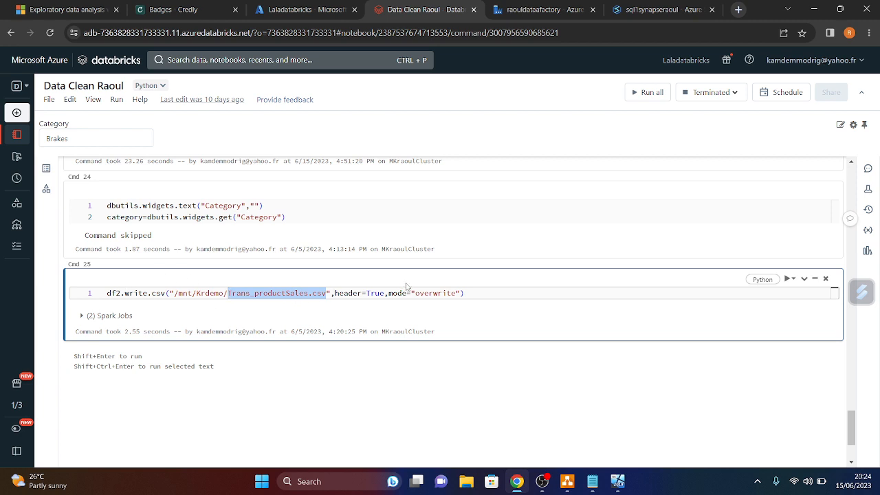
left_click(651, 12)
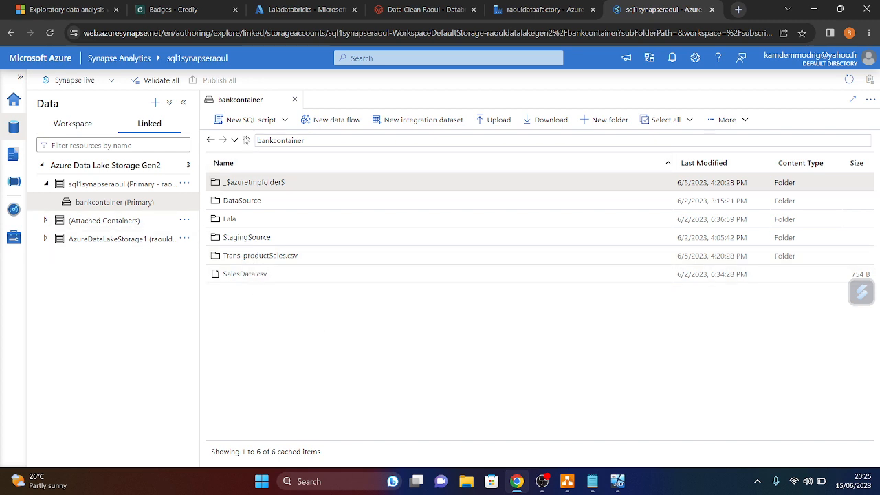
- Open Trans_productSales.csv, DataSource and StagingSource in turn from the bankcontainer root, then go to raouldataafactory
left_click(222, 139)
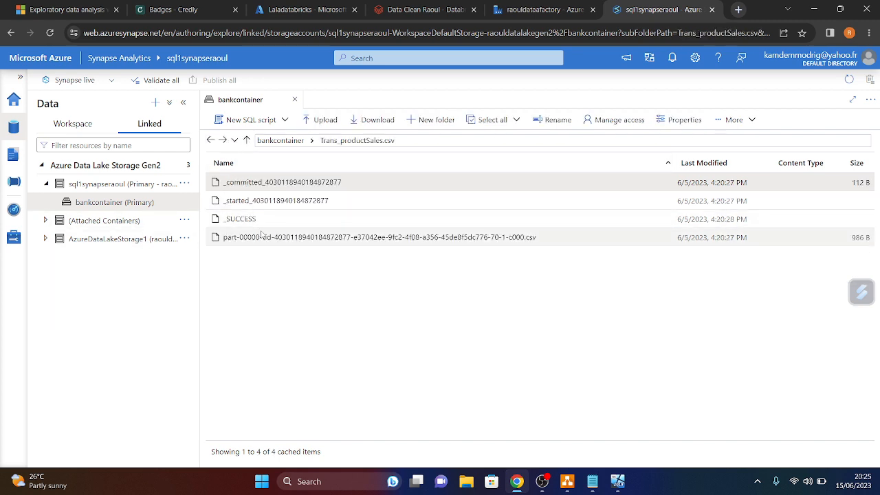
left_click(211, 141)
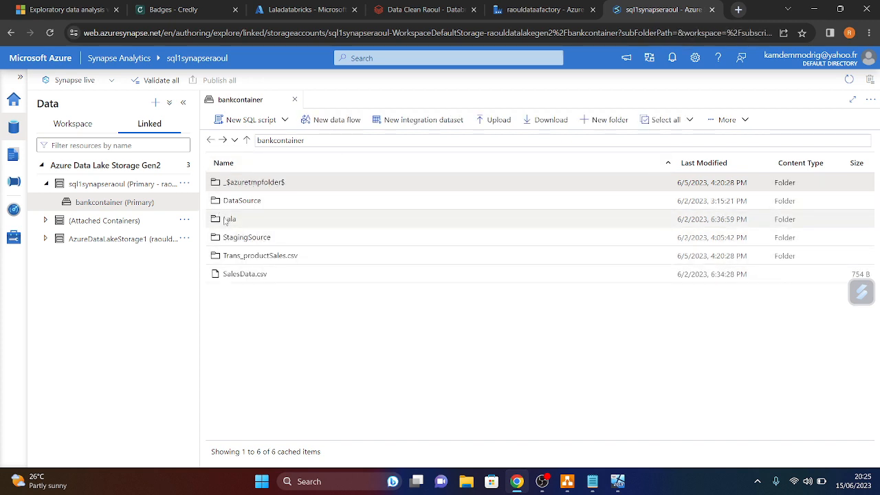
double_click(248, 202)
left_click(210, 140)
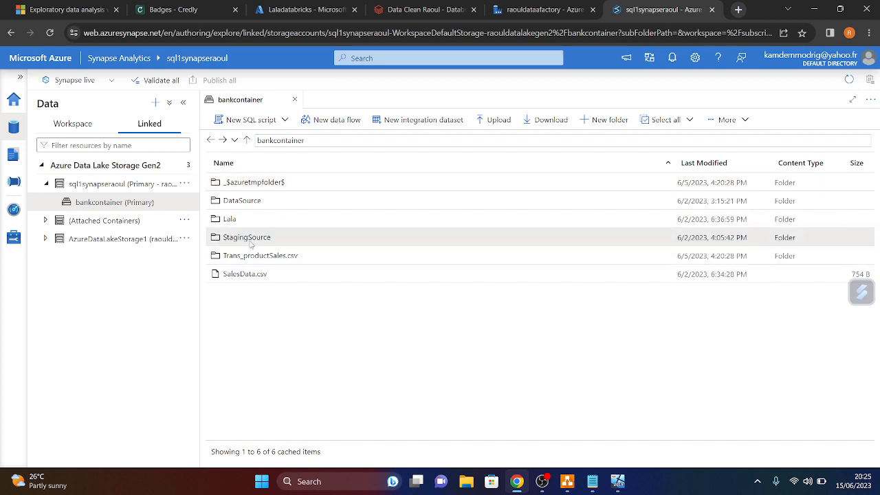
double_click(249, 237)
left_click(517, 21)
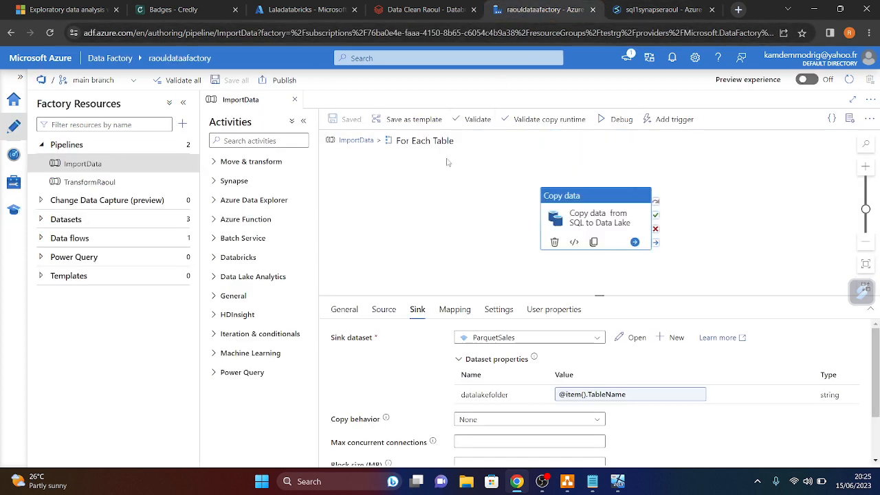
- Display the Lookup Tables to Export settings: dataset CollectDataFromOnPremSQL and its sys.schemas table-name query
left_click(357, 141)
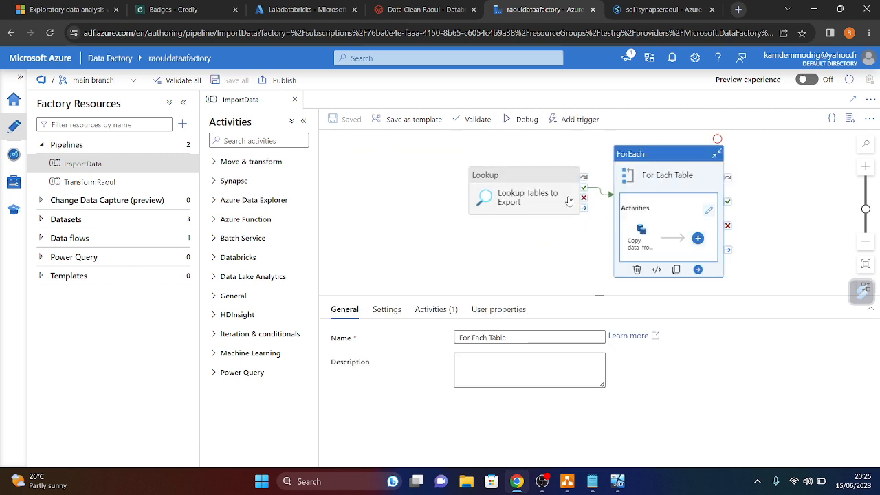
left_click(535, 193)
left_click(387, 310)
scroll(532, 356, "down", 3)
left_click_drag(532, 355, 467, 329)
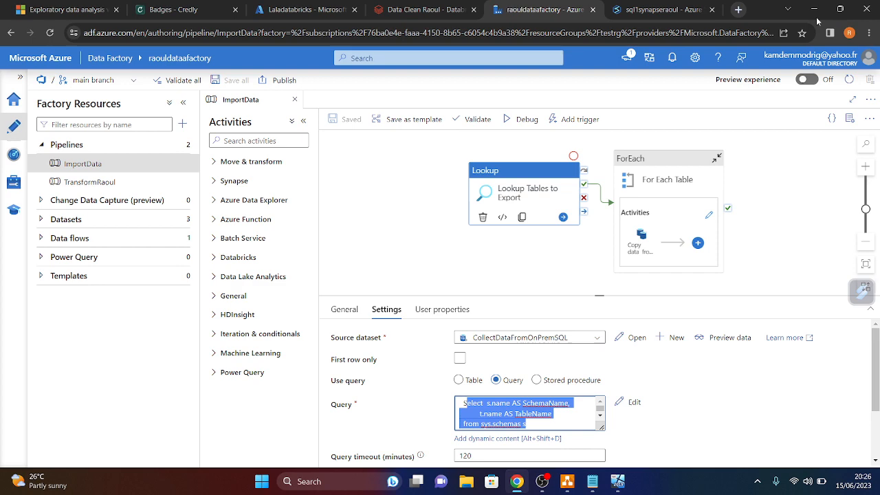
left_click(545, 487)
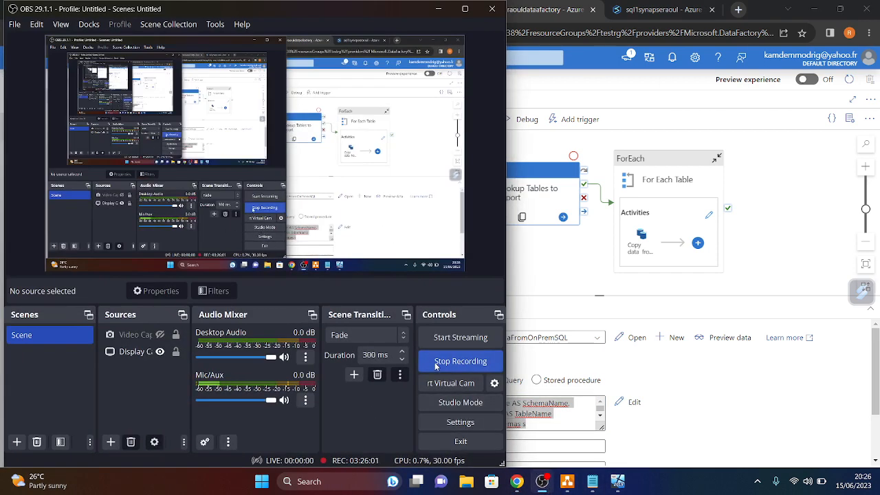